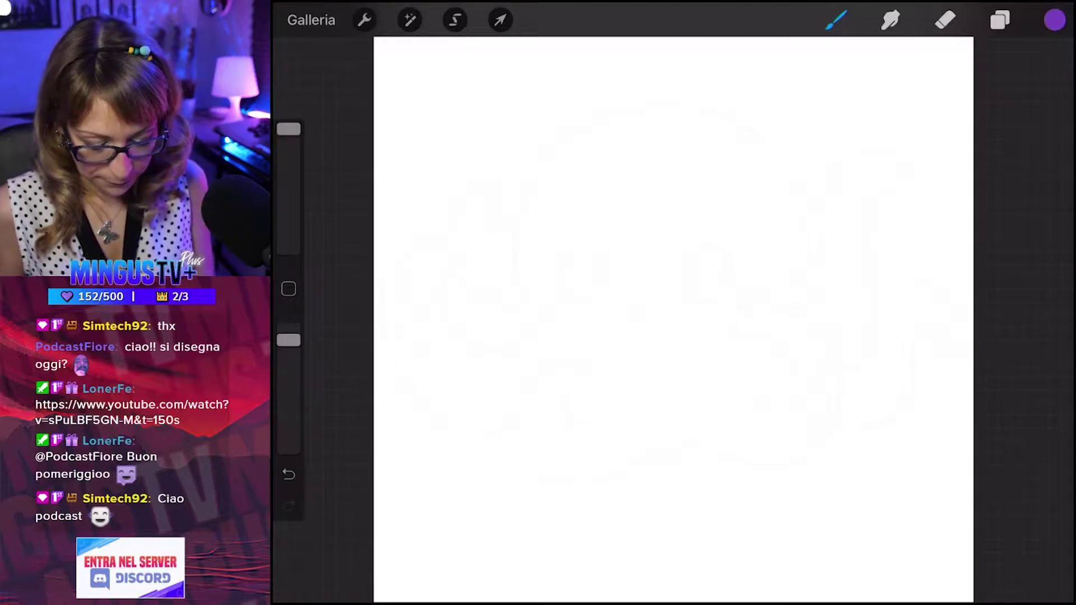
Sketch the round head outline and start the curled left tentacle in purple pencil.
mouse_move(654, 107)
left_mouse_down()
mouse_move(627, 110)
mouse_move(554, 155)
left_mouse_up()
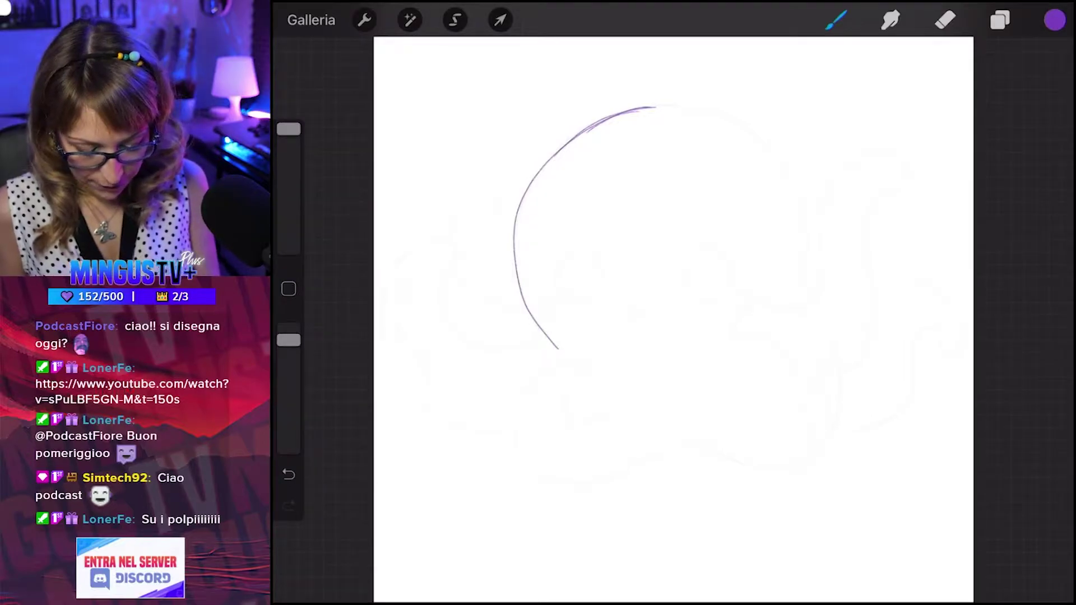
left_click_drag(697, 107, 662, 104)
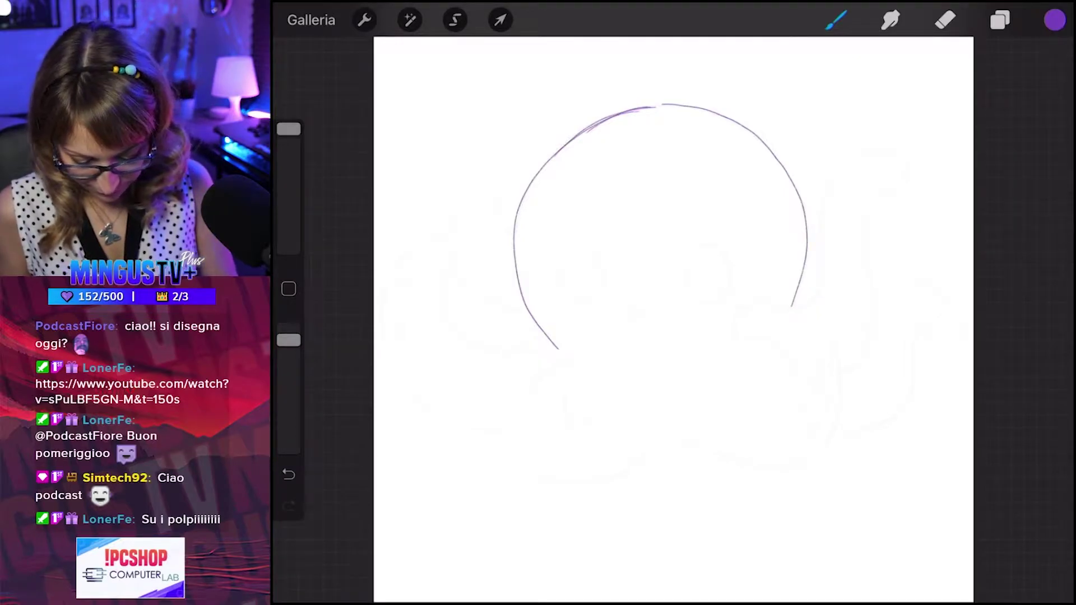
left_click_drag(539, 332, 498, 346)
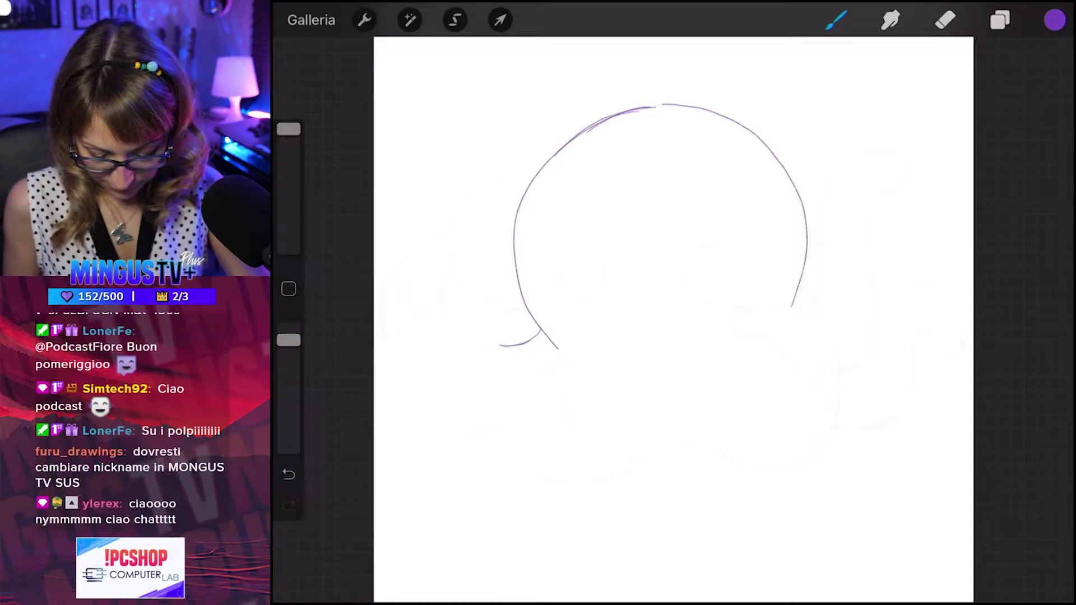
mouse_move(457, 263)
left_mouse_down()
mouse_move(455, 250)
mouse_move(405, 256)
left_mouse_up()
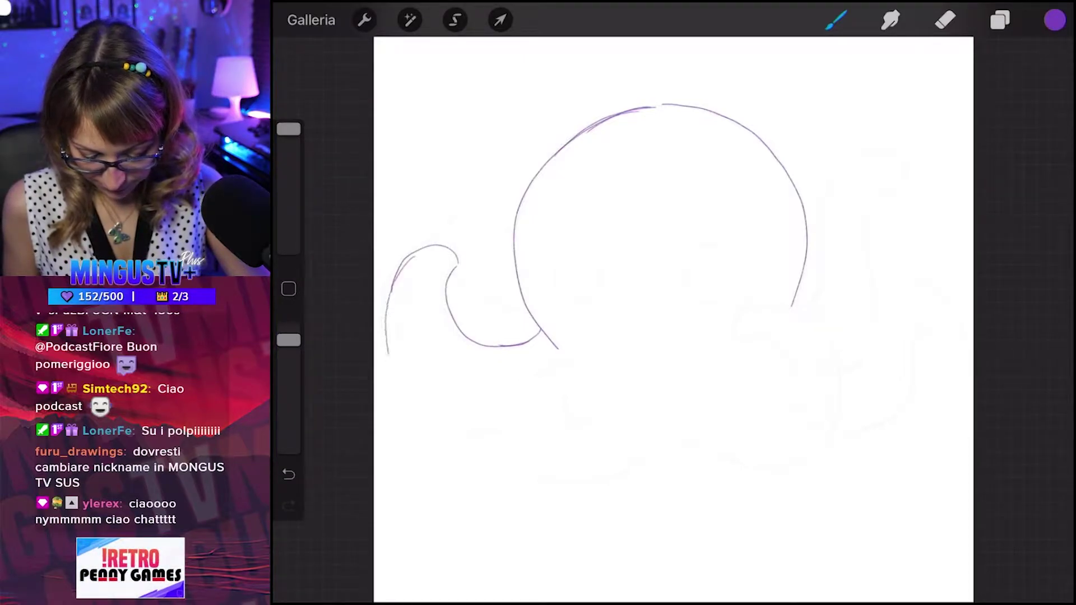
Sketch the left tentacle's outer curve and the curled lower tentacle below the head.
left_click_drag(417, 405, 455, 424)
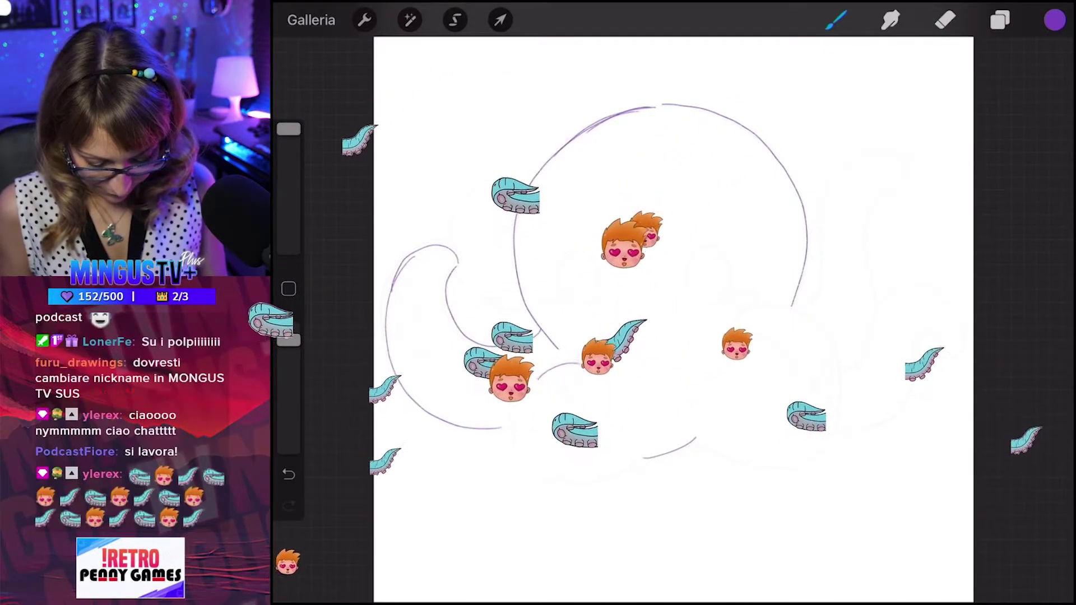
left_click_drag(523, 451, 552, 481)
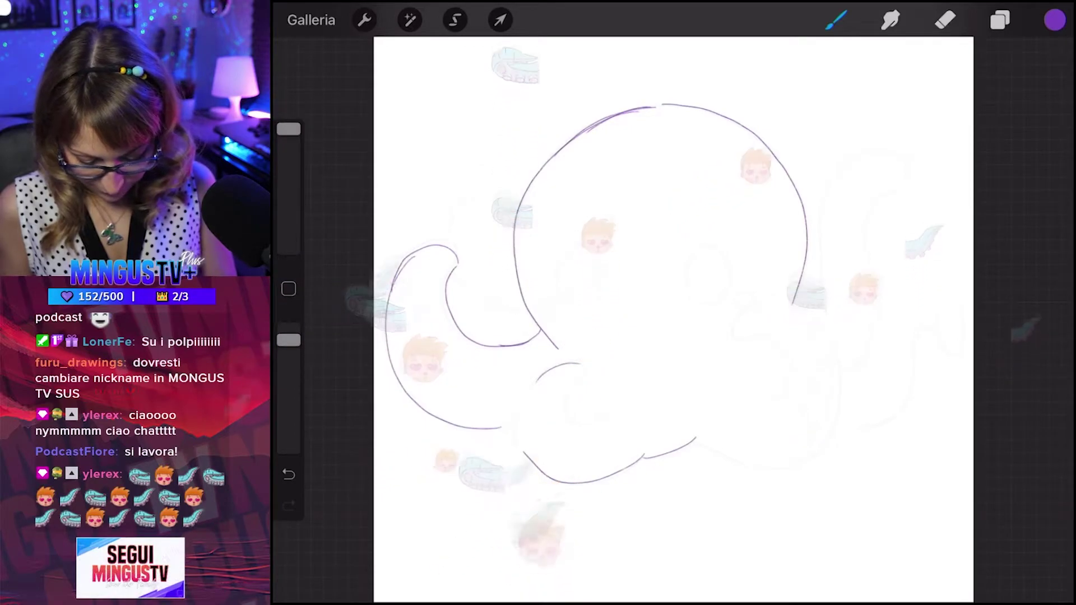
mouse_move(580, 364)
left_mouse_down()
mouse_move(516, 425)
mouse_move(583, 483)
left_mouse_up()
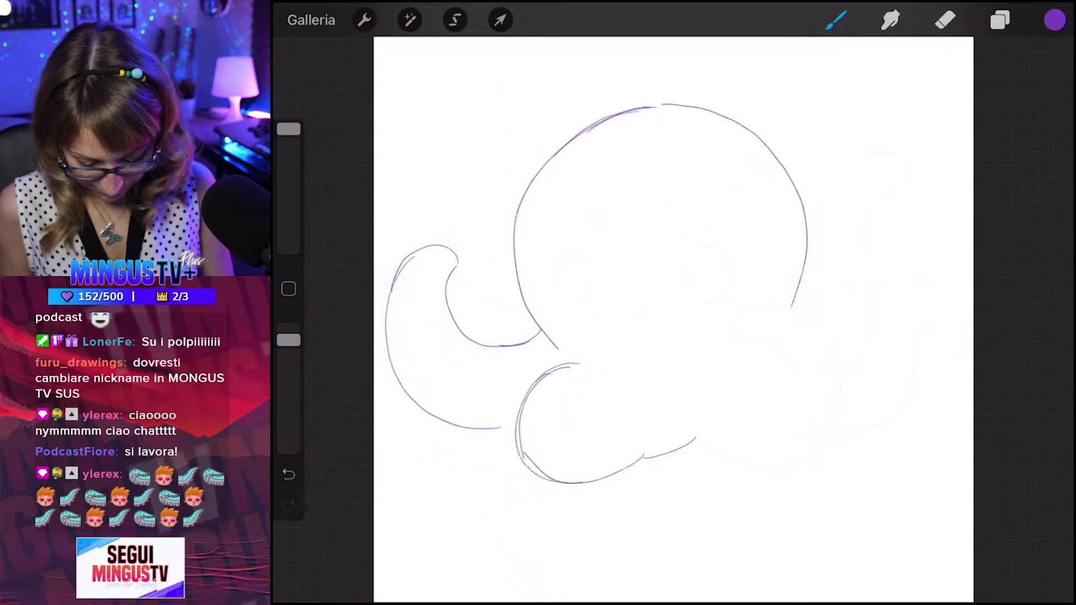
mouse_move(570, 364)
left_mouse_down()
mouse_move(567, 393)
mouse_move(622, 395)
left_mouse_up()
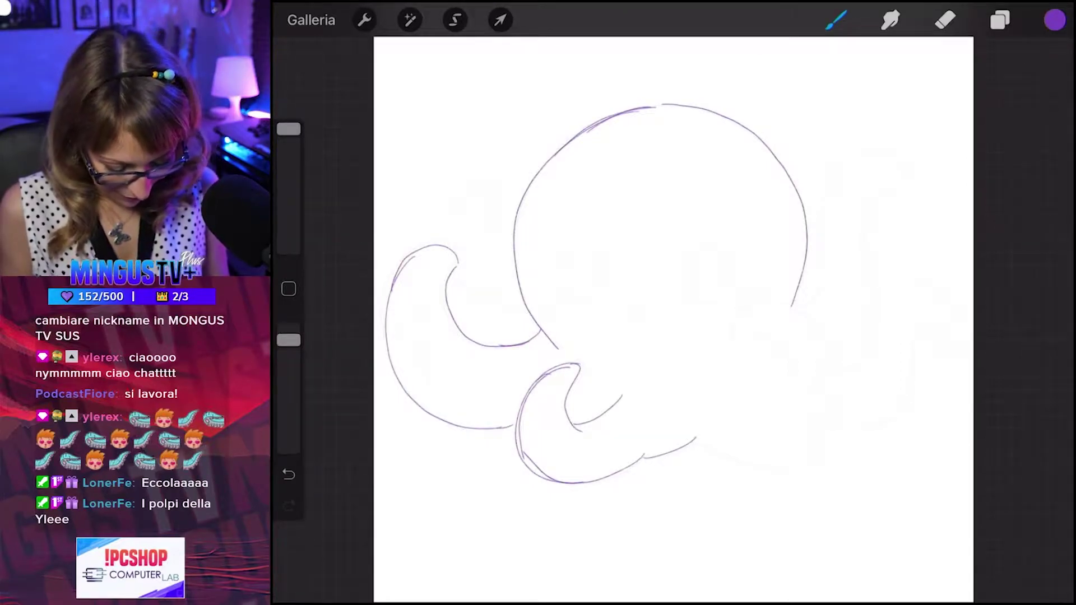
Sketch a right-side tentacle, undoing a bad stroke, and add a left tentacle's tip and inner curve.
left_click_drag(775, 338, 776, 344)
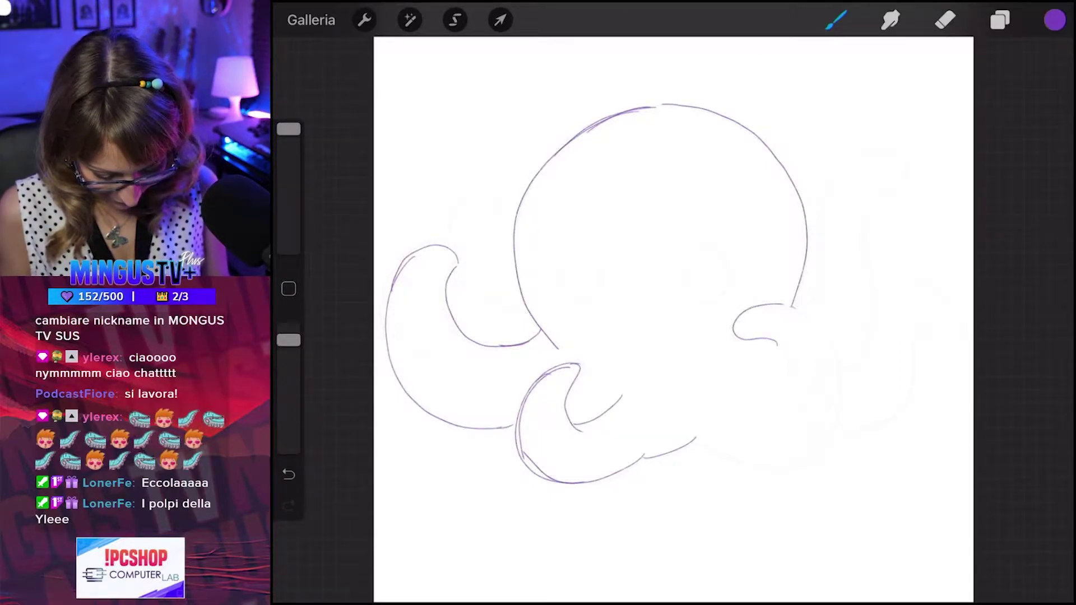
mouse_move(843, 381)
left_mouse_down()
mouse_move(845, 414)
mouse_move(809, 459)
left_mouse_up()
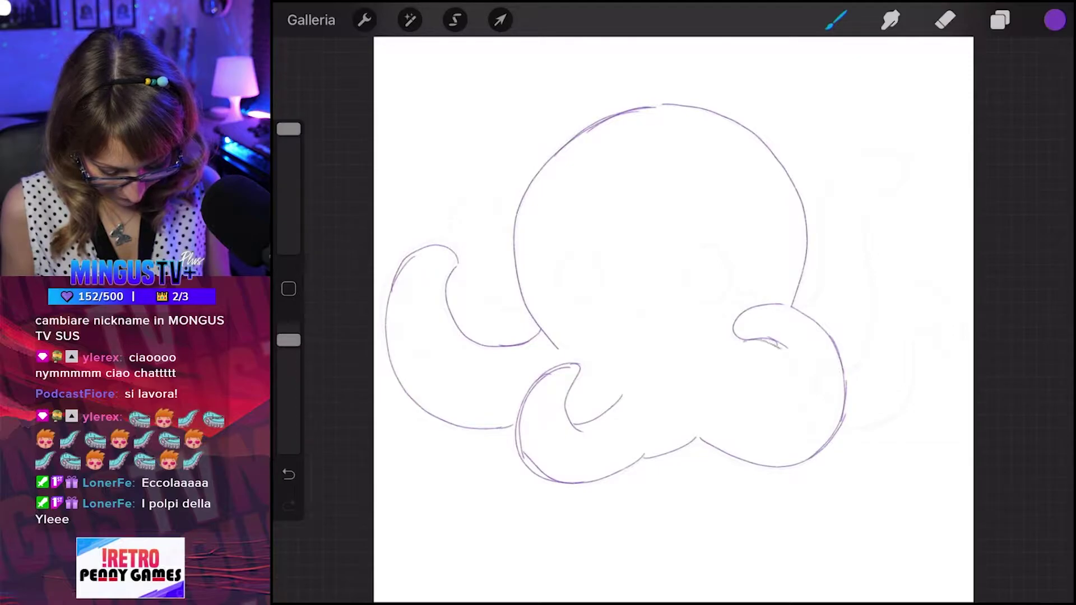
key("ctrl+z")
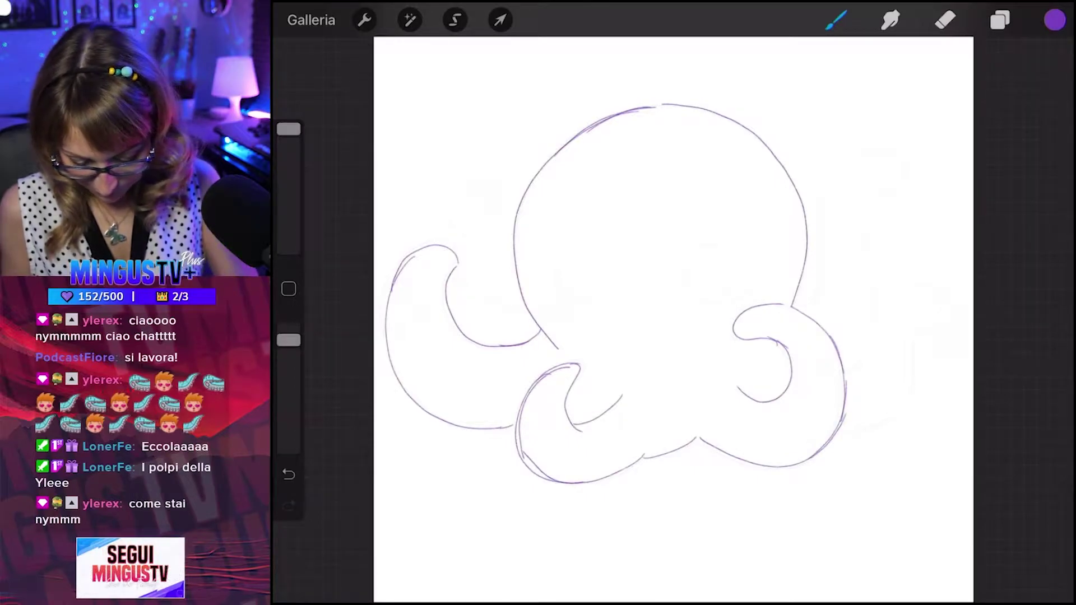
mouse_move(496, 208)
left_mouse_down()
mouse_move(510, 230)
mouse_move(496, 189)
mouse_move(460, 196)
mouse_move(448, 241)
left_mouse_up()
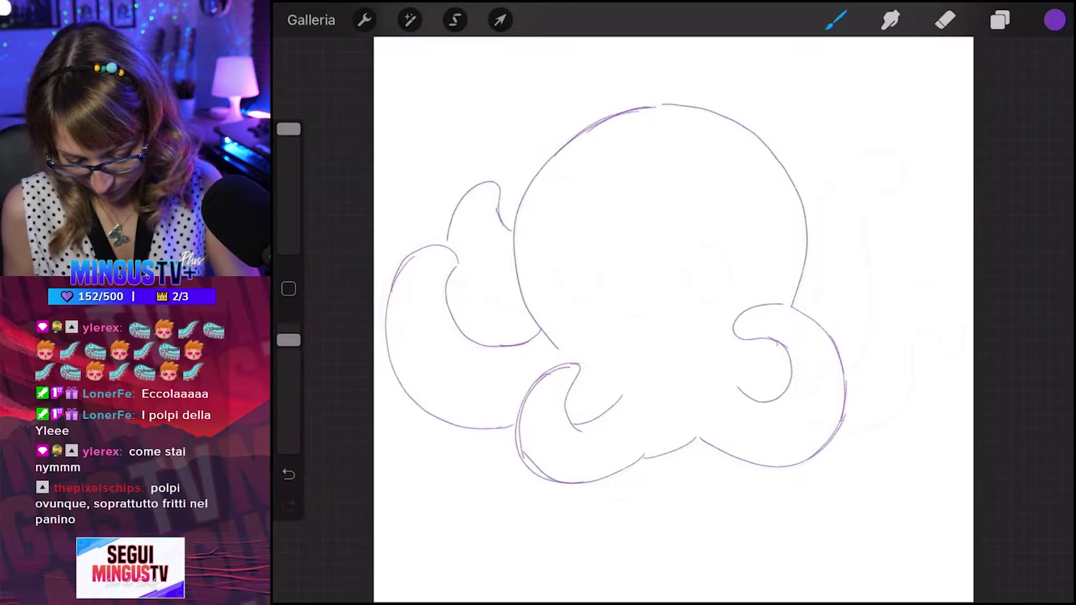
left_click_drag(498, 308, 526, 313)
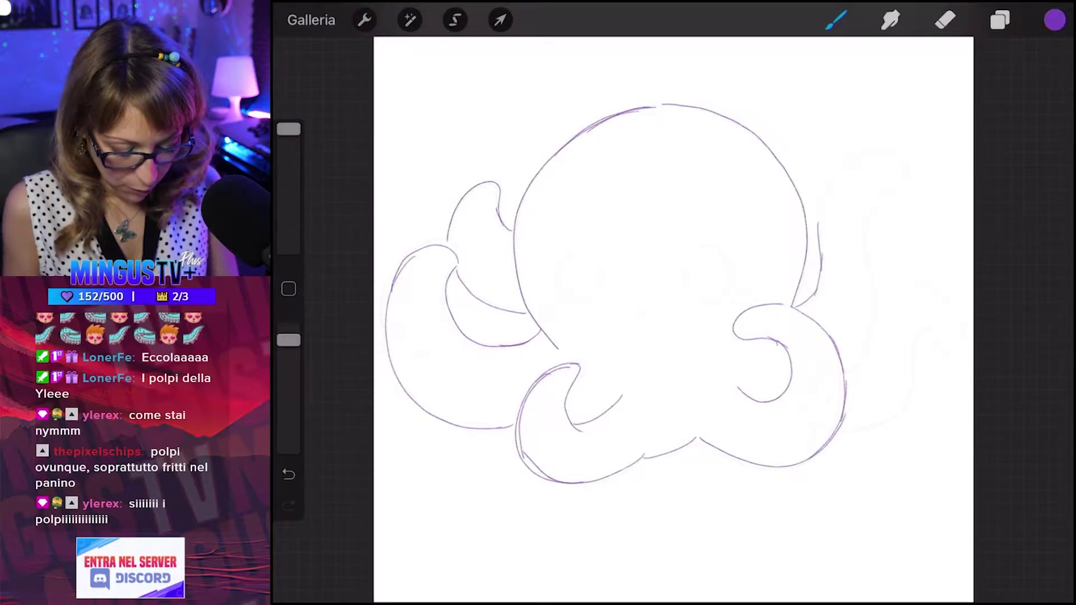
Sketch the upper-right and lower-right tentacles, then an oval eye on the face.
mouse_move(860, 160)
left_mouse_down()
mouse_move(895, 153)
mouse_move(893, 192)
mouse_move(884, 193)
left_mouse_up()
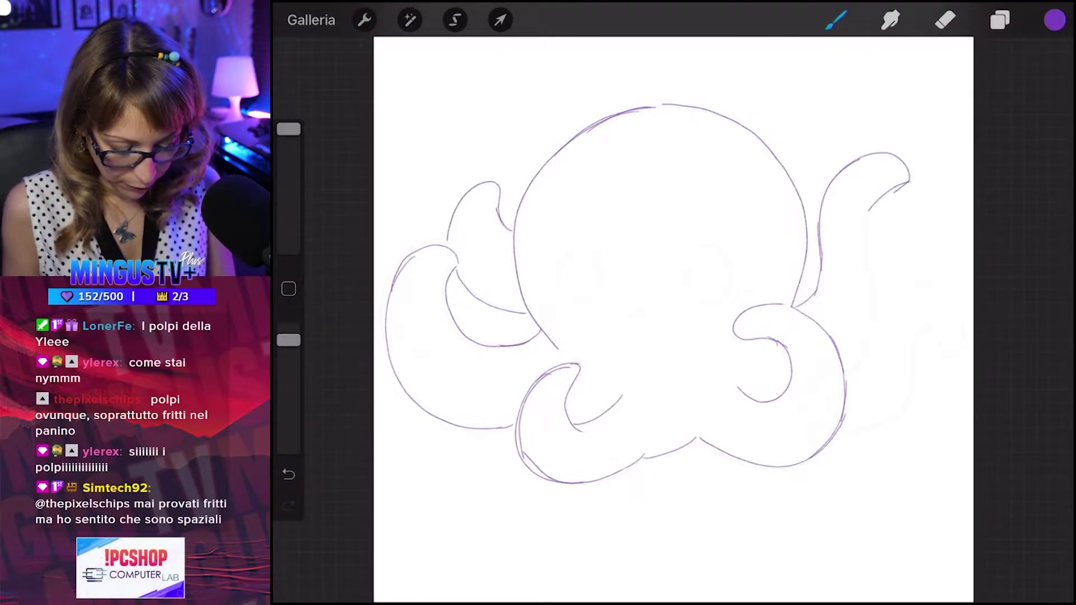
key("ctrl+z")
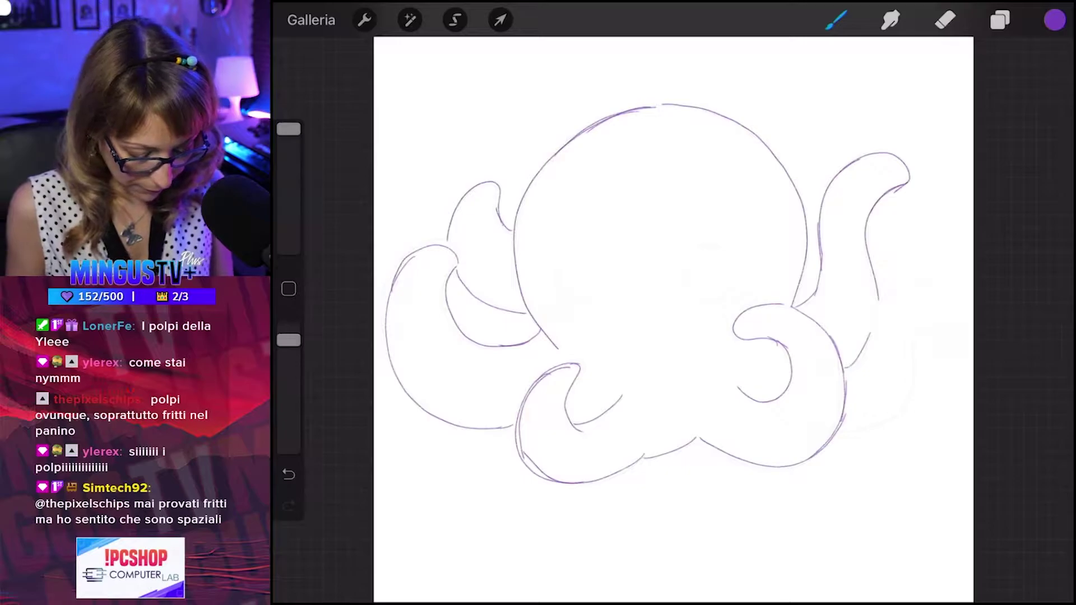
mouse_move(878, 291)
left_mouse_down()
mouse_move(869, 337)
mouse_move(943, 283)
mouse_move(964, 334)
mouse_move(947, 350)
left_mouse_up()
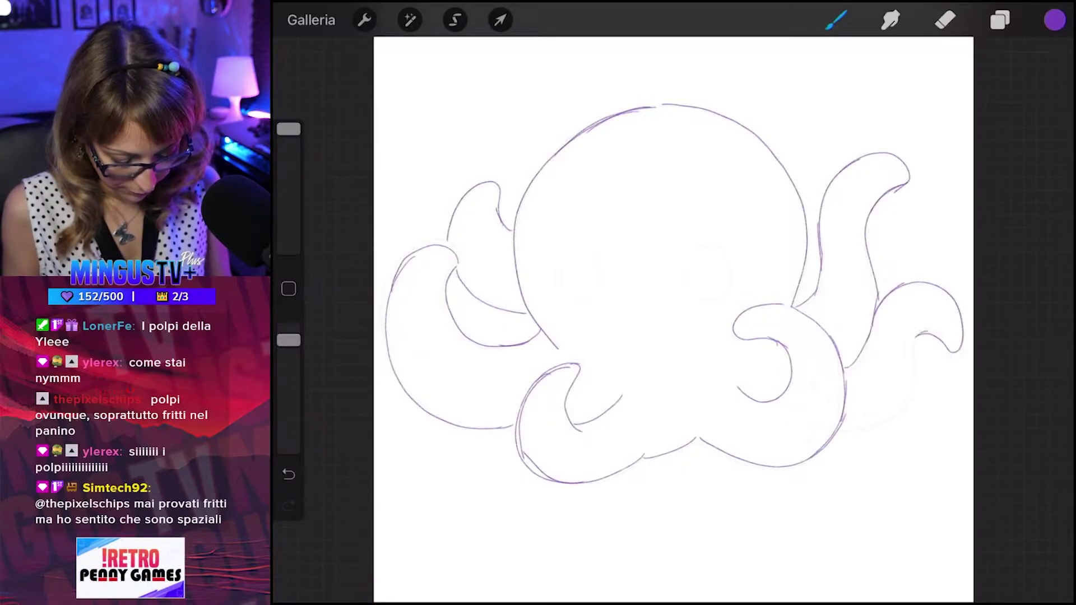
mouse_move(912, 386)
left_mouse_down()
mouse_move(885, 423)
mouse_move(842, 431)
left_mouse_up()
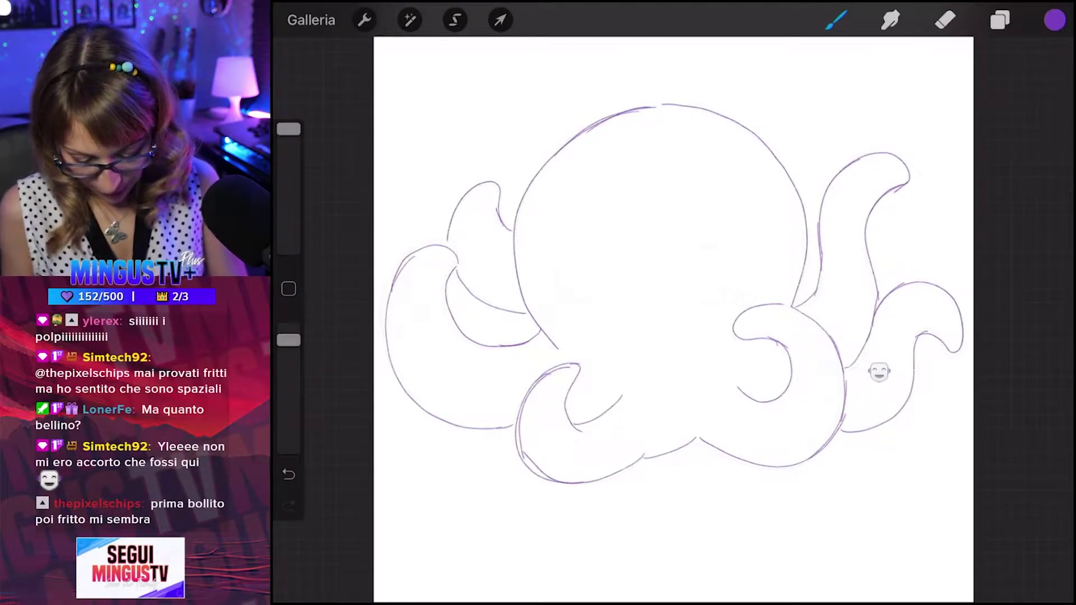
left_click_drag(558, 277, 585, 252)
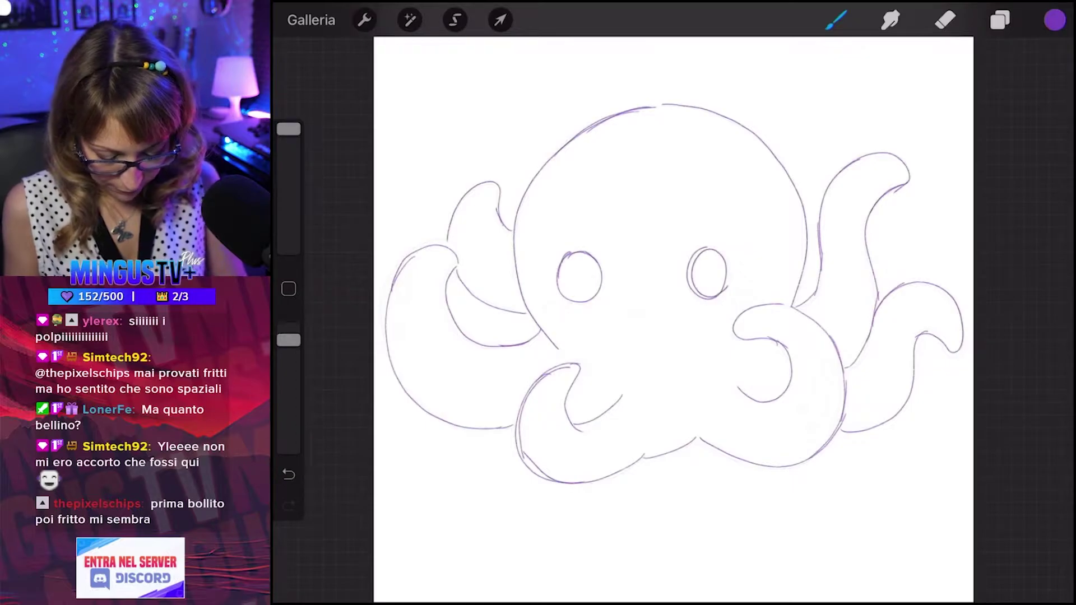
Undo the oval eyes and set the pencil brush's StreamLine to 24% in Brush Studio.
key("ctrl+z")
key("ctrl+z")
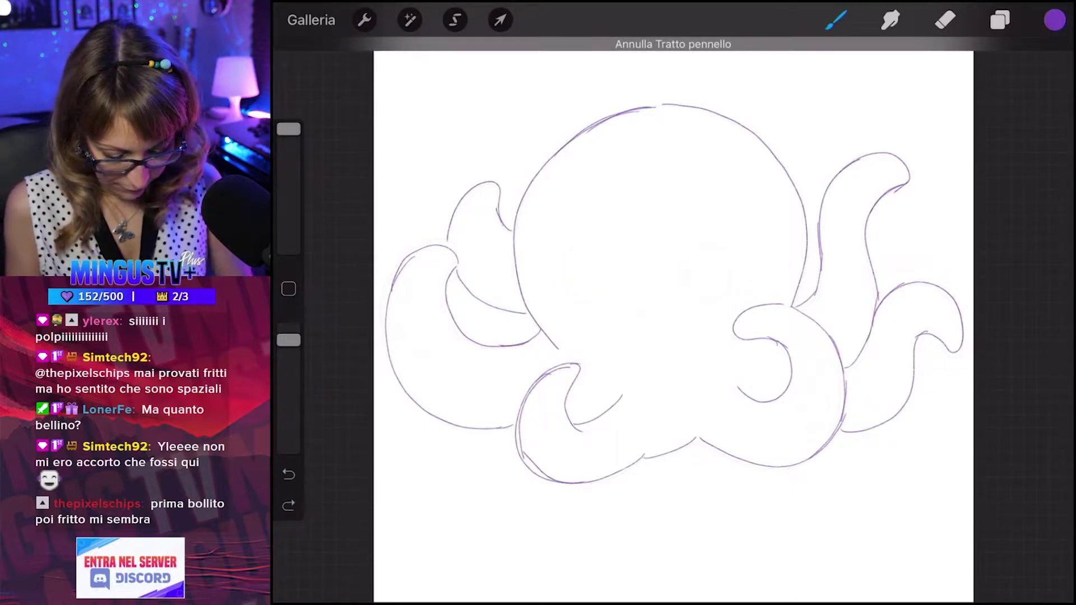
left_click(836, 20)
left_click(817, 281)
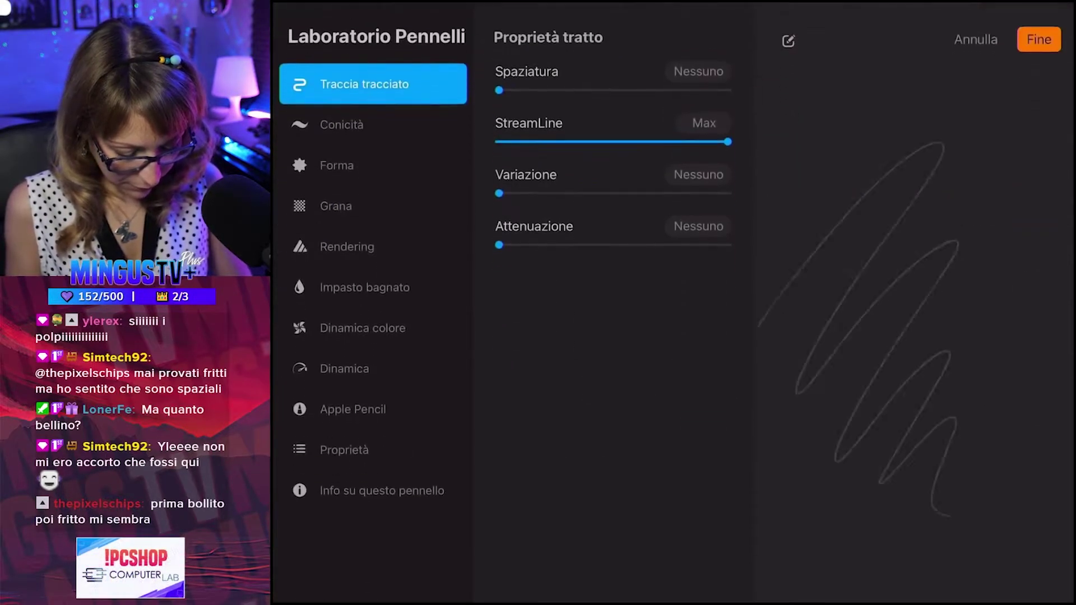
left_click_drag(728, 142, 554, 141)
left_click(1039, 39)
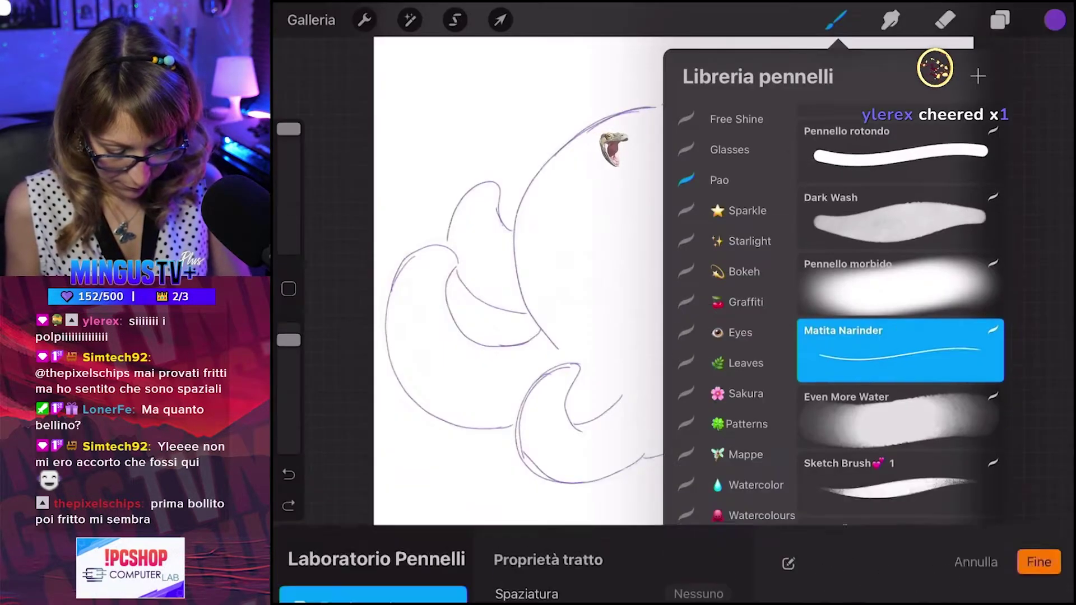
left_click(835, 20)
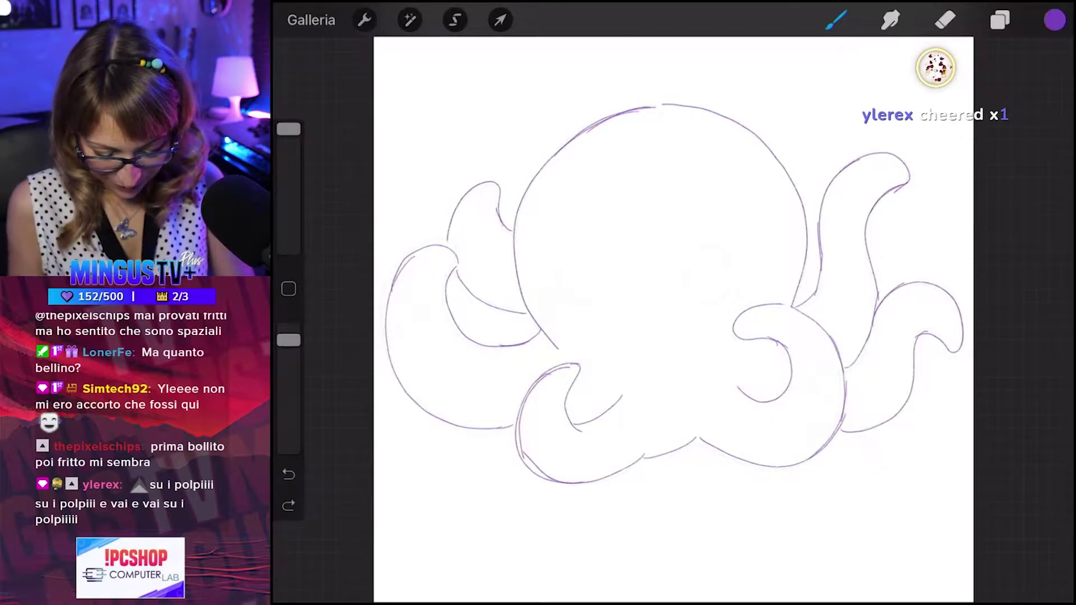
Redraw the left and right oval eyes, retrying the right eye until it looks right.
left_click_drag(573, 252, 555, 284)
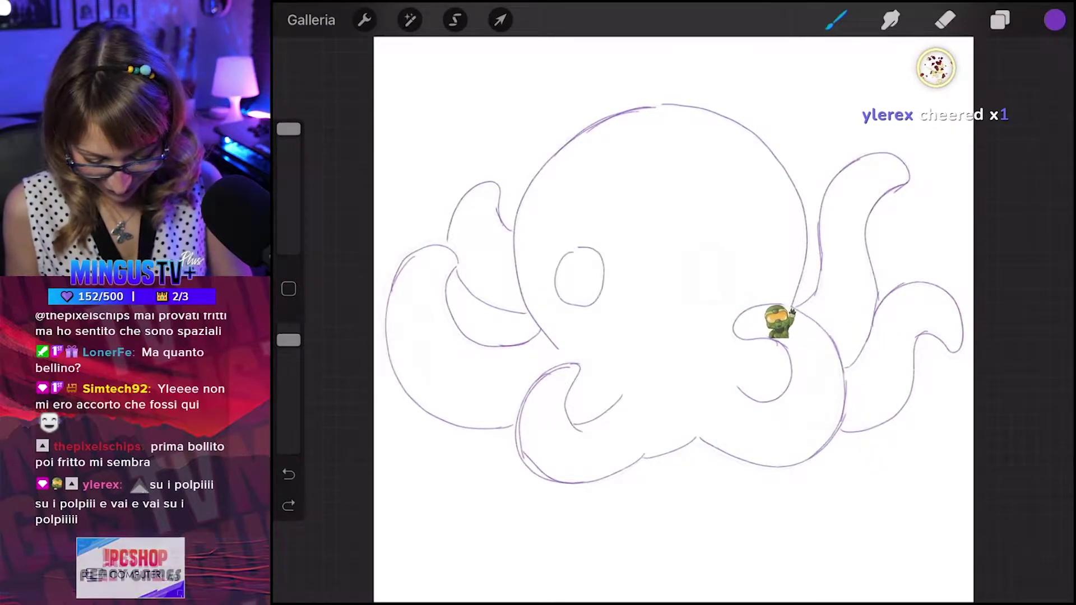
left_click_drag(574, 253, 596, 302)
left_click_drag(702, 243, 682, 268)
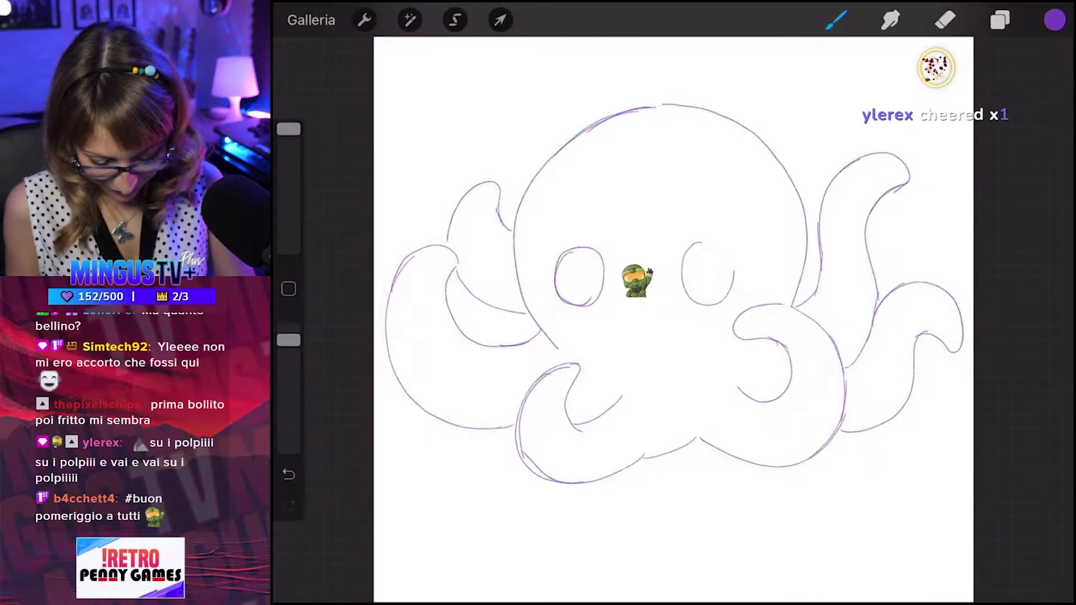
key("ctrl+z")
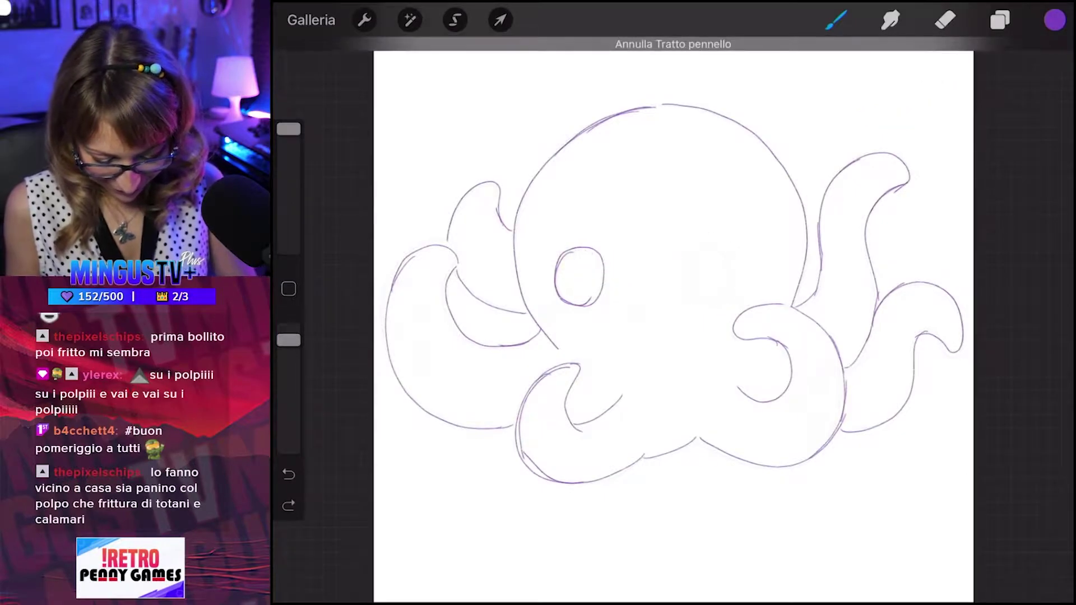
left_click_drag(701, 245, 680, 289)
key("ctrl+z")
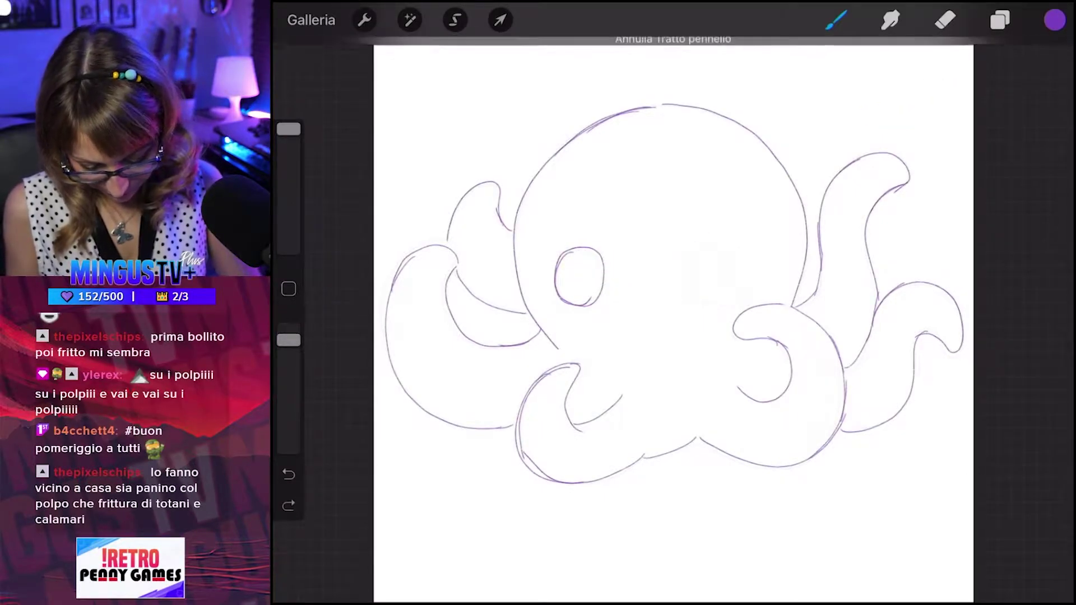
left_click_drag(696, 246, 684, 286)
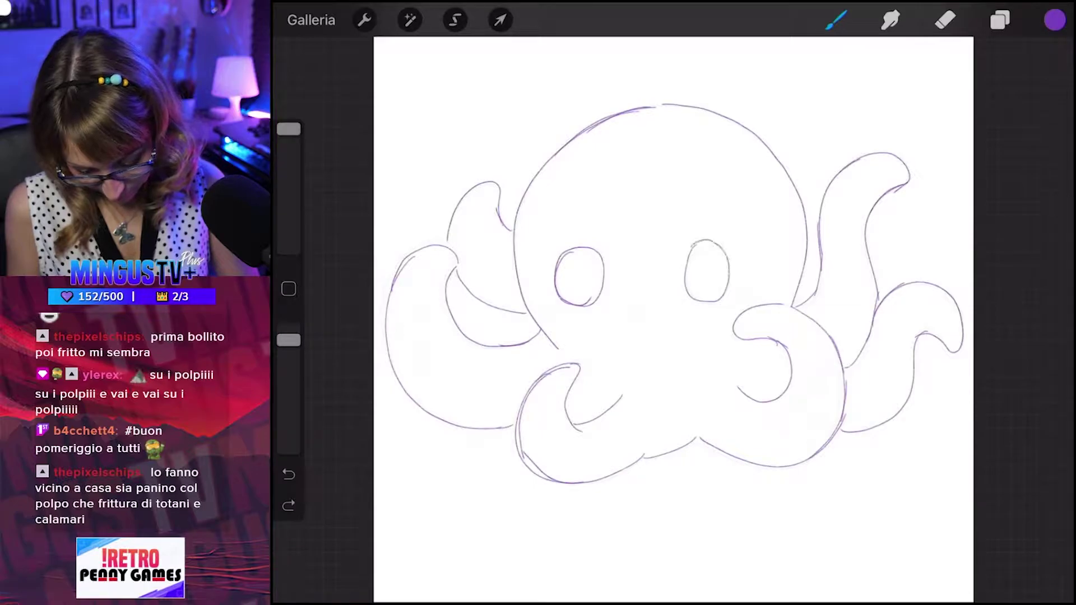
left_click_drag(692, 245, 682, 274)
Add a small smile, keep the right-cheek blush, and sketch suckers inside the left tentacle.
left_click_drag(626, 304, 643, 306)
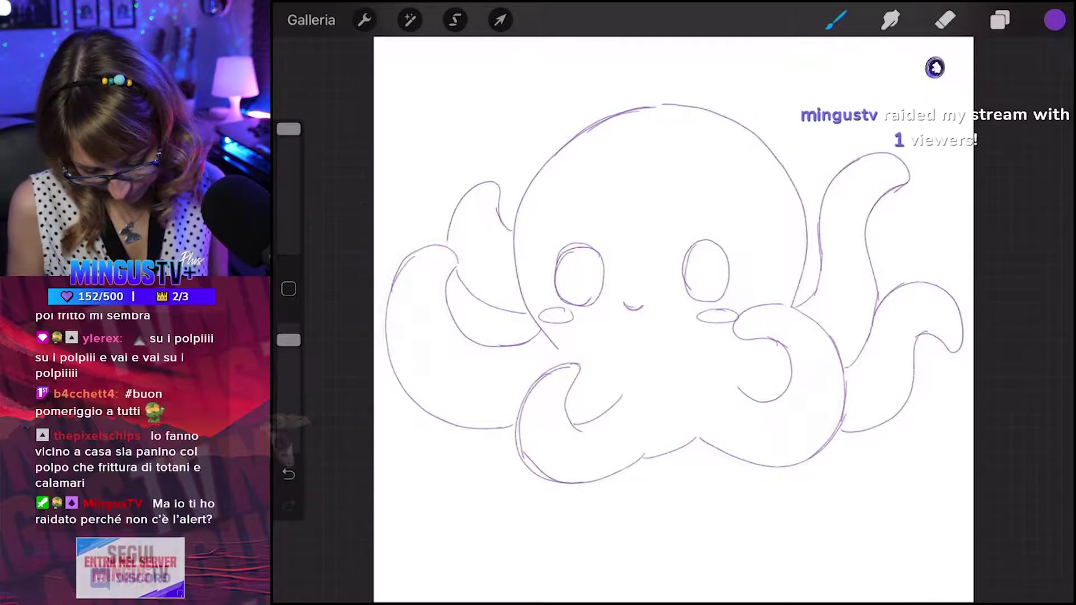
key("ctrl+z")
key("ctrl+shift+z")
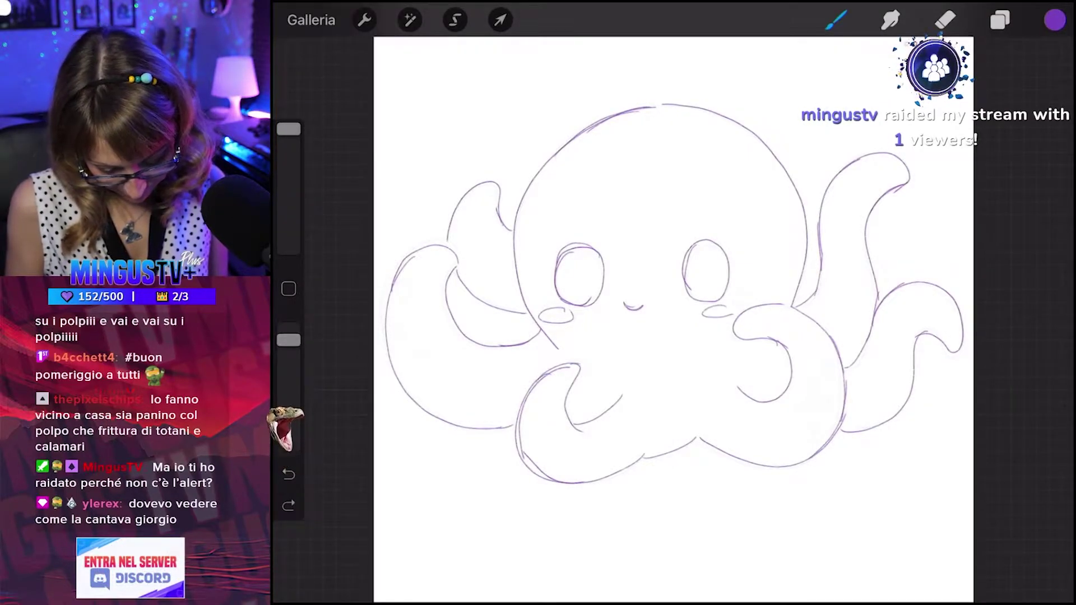
mouse_move(406, 287)
left_mouse_down()
mouse_move(399, 333)
mouse_move(421, 325)
mouse_move(420, 359)
left_mouse_up()
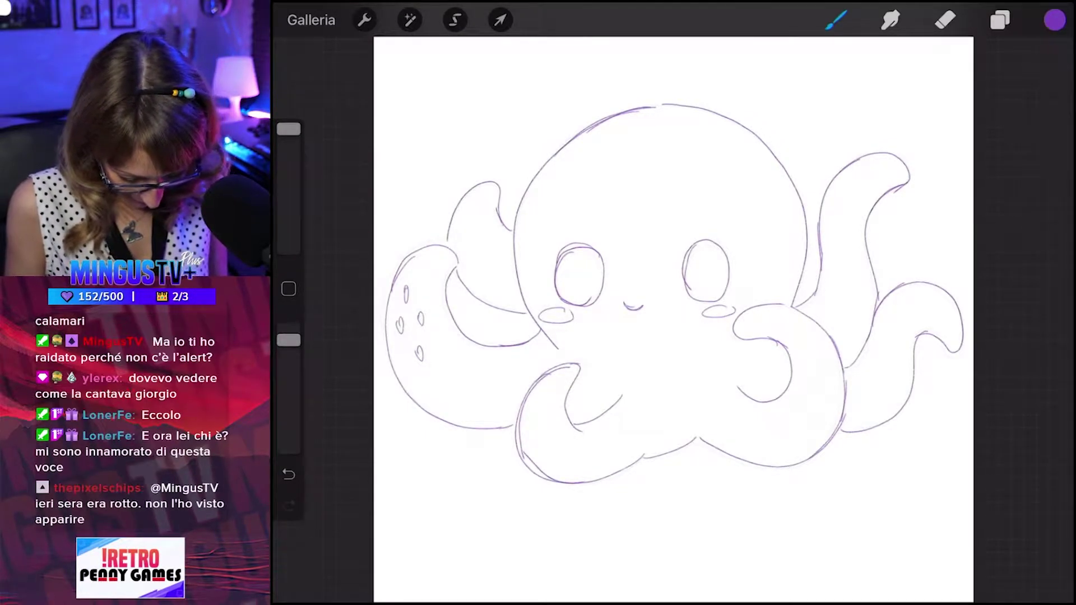
Sketch suckers on the right front tentacle and hatch-shade the left eye.
mouse_move(823, 363)
left_mouse_down()
mouse_move(819, 423)
mouse_move(804, 433)
left_mouse_up()
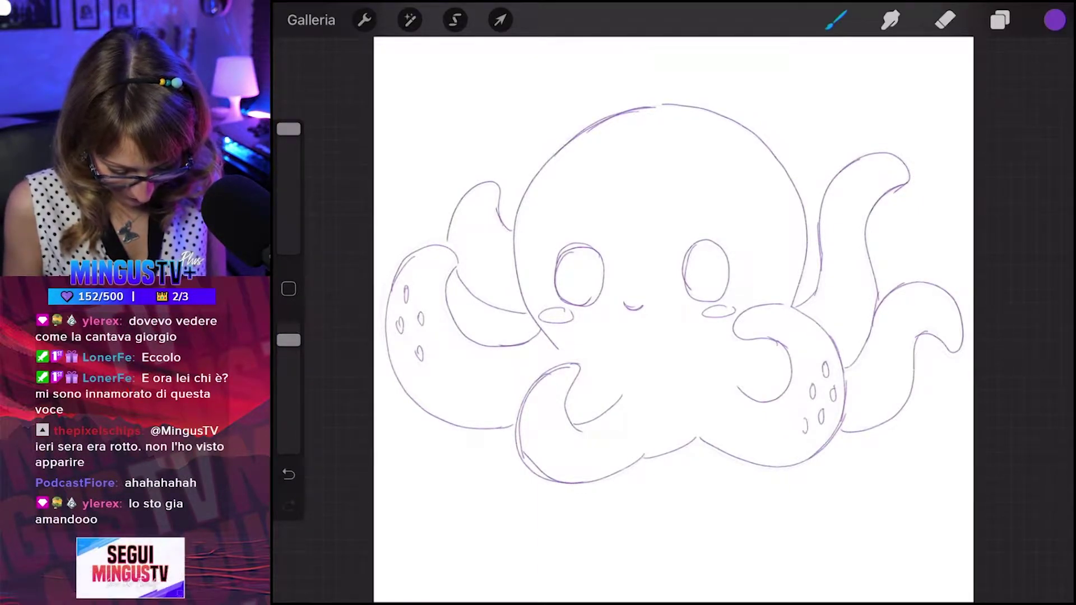
left_click_drag(559, 266, 588, 253)
mouse_move(557, 286)
left_mouse_down()
mouse_move(597, 255)
mouse_move(600, 269)
left_mouse_up()
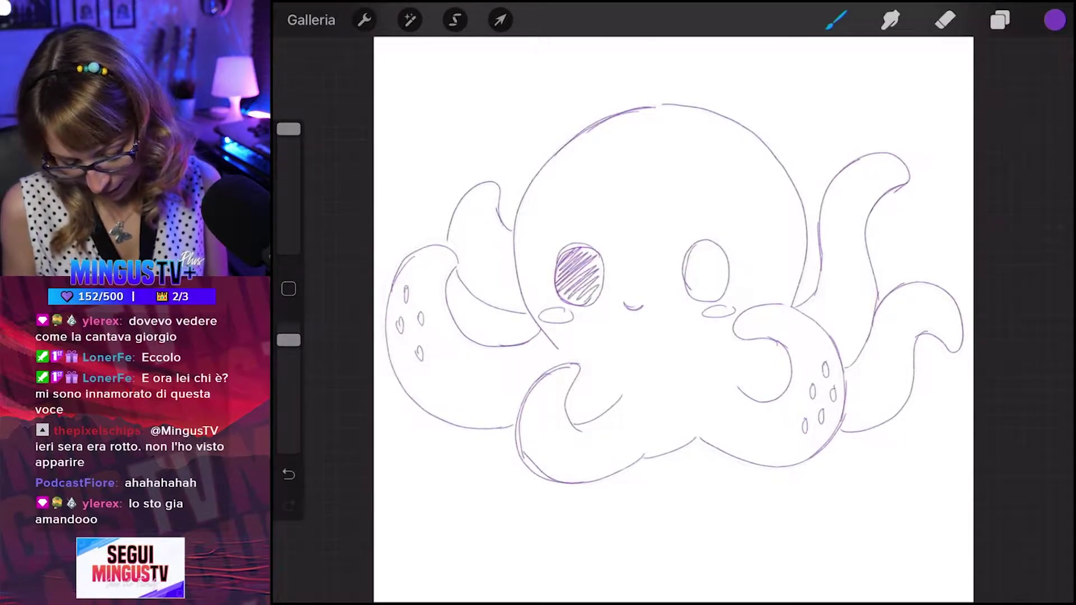
Hatch-shade the right eye with diagonal strokes and redraw the head's left outline.
mouse_move(681, 265)
left_mouse_down()
mouse_move(701, 244)
mouse_move(720, 250)
left_mouse_up()
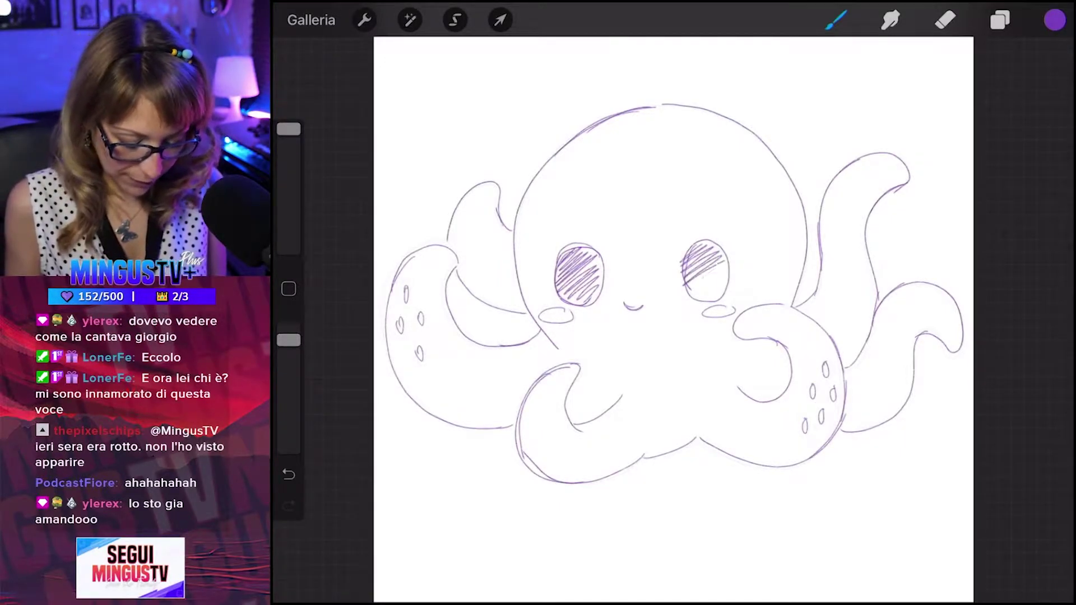
mouse_move(689, 292)
left_mouse_down()
mouse_move(726, 260)
mouse_move(728, 270)
left_mouse_up()
left_click_drag(709, 299, 728, 282)
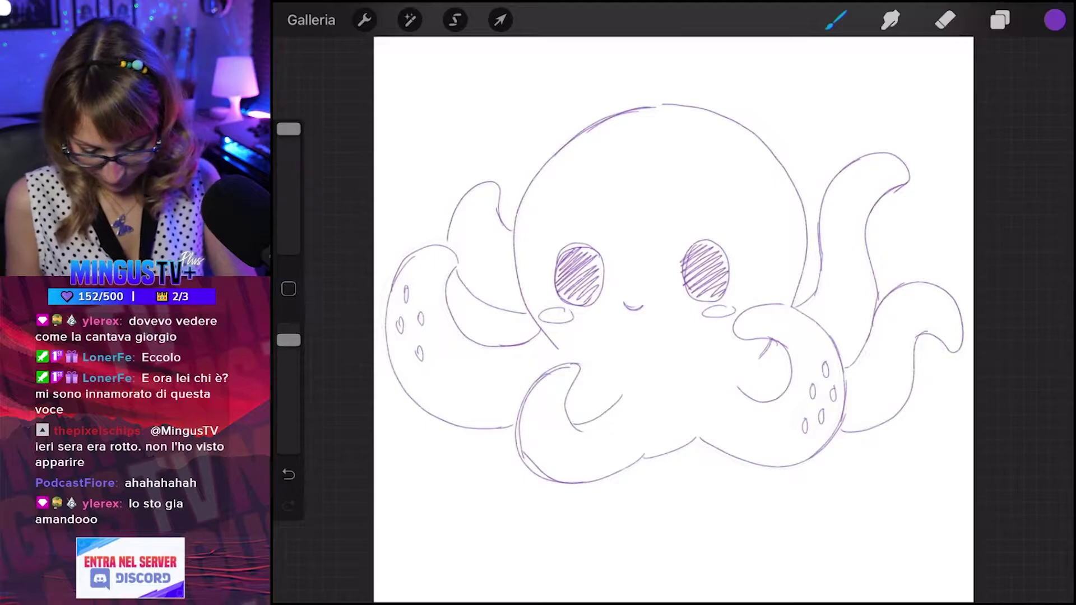
left_click_drag(553, 157, 518, 214)
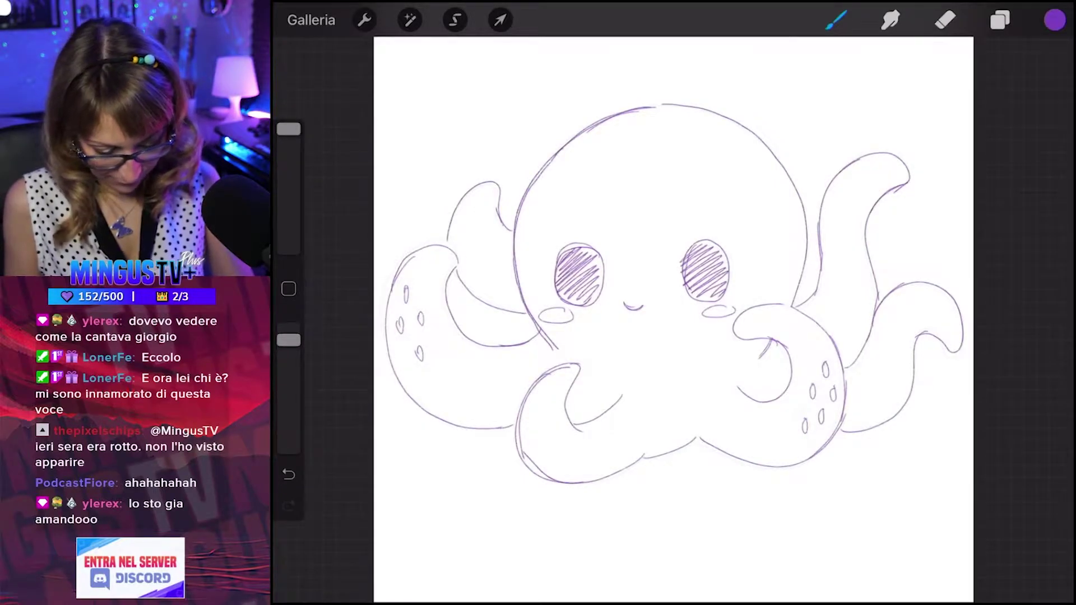
key("e")
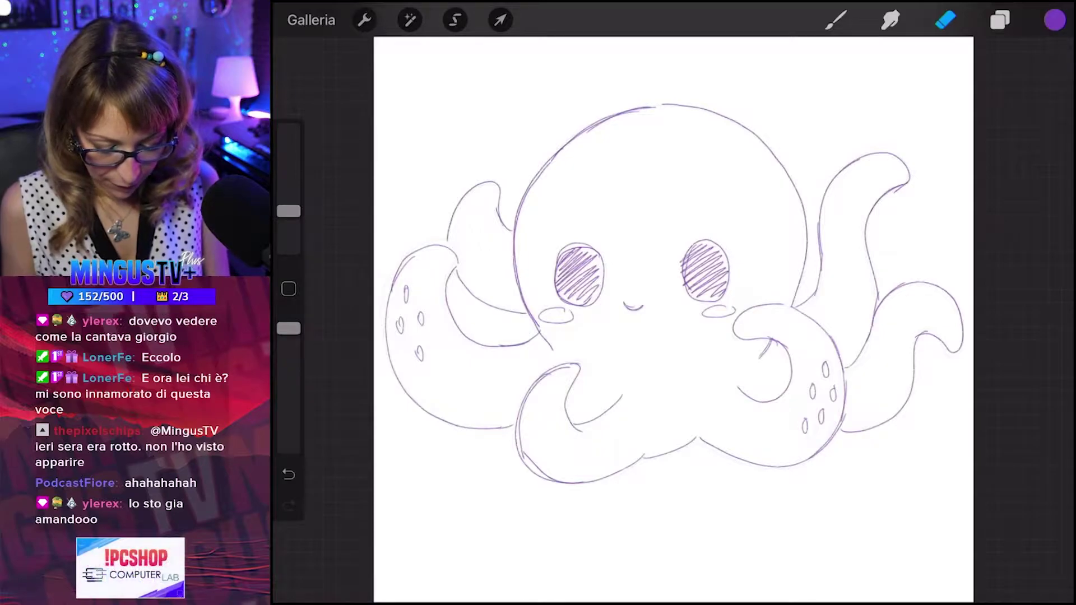
Close the gap at the top of the head outline and reinforce its top-right edge.
key("b")
left_click_drag(649, 111, 667, 106)
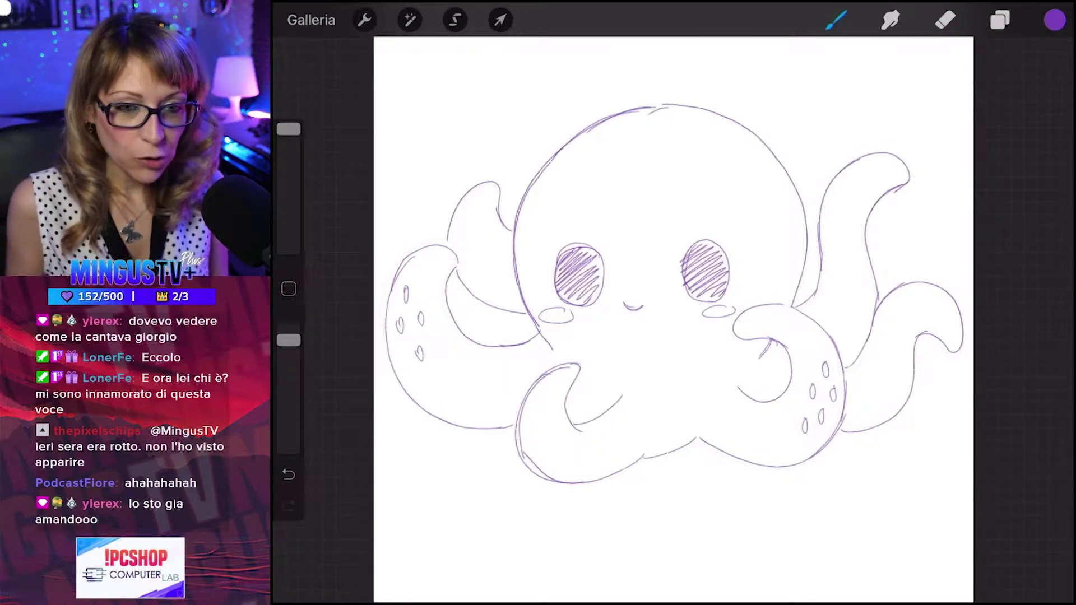
key("ctrl+z")
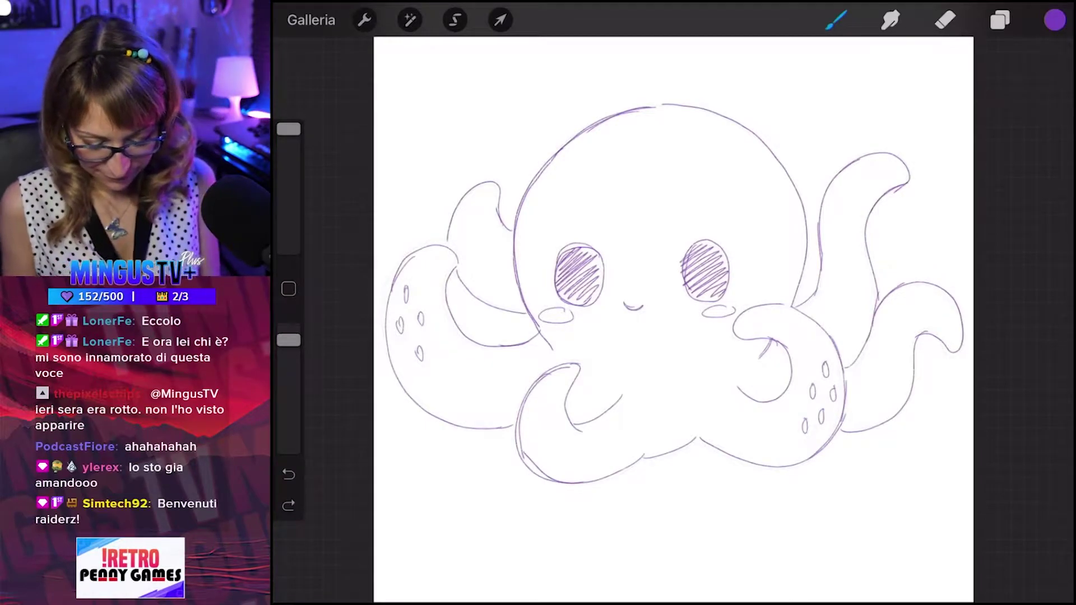
left_click_drag(639, 110, 669, 106)
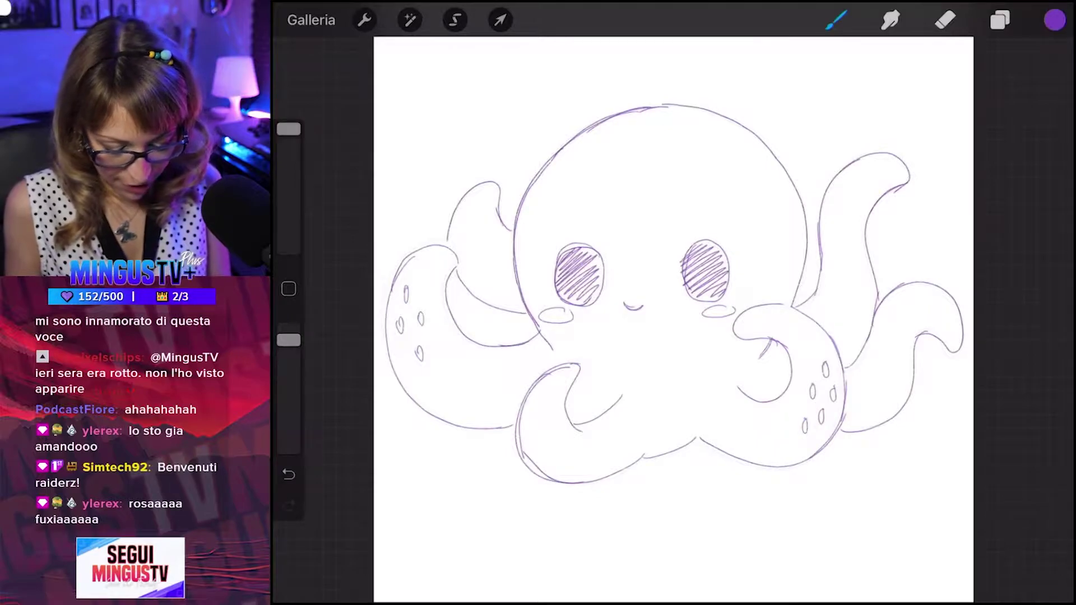
left_click_drag(699, 108, 731, 118)
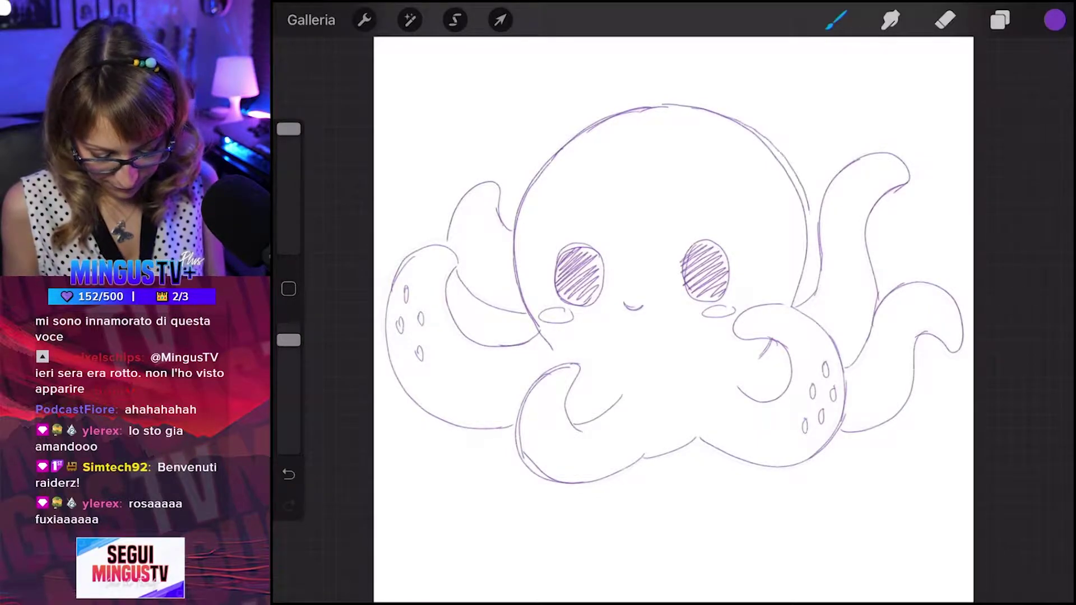
left_click_drag(771, 342, 753, 368)
Erase the extra line at the head's upper right with an enlarged eraser.
left_click(946, 20)
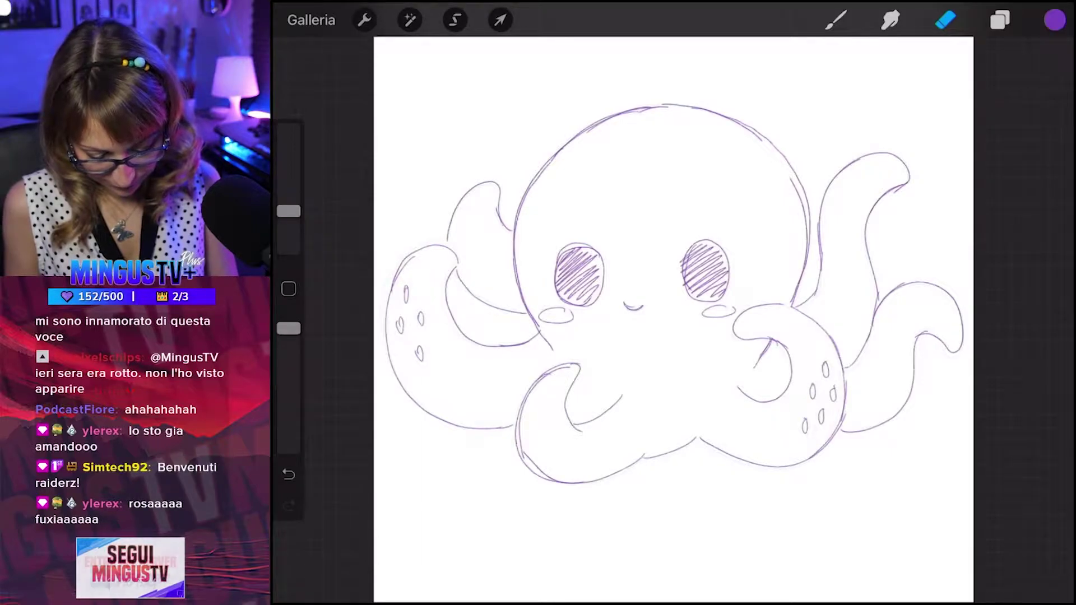
left_click_drag(288, 211, 289, 180)
left_click(289, 329)
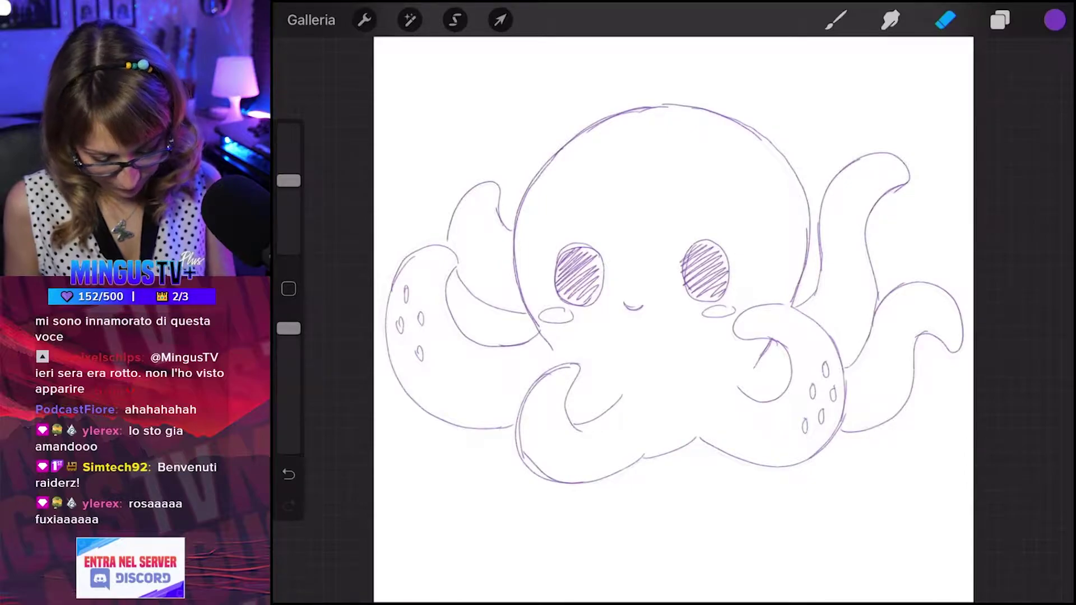
left_click_drag(806, 188, 752, 129)
left_click(836, 20)
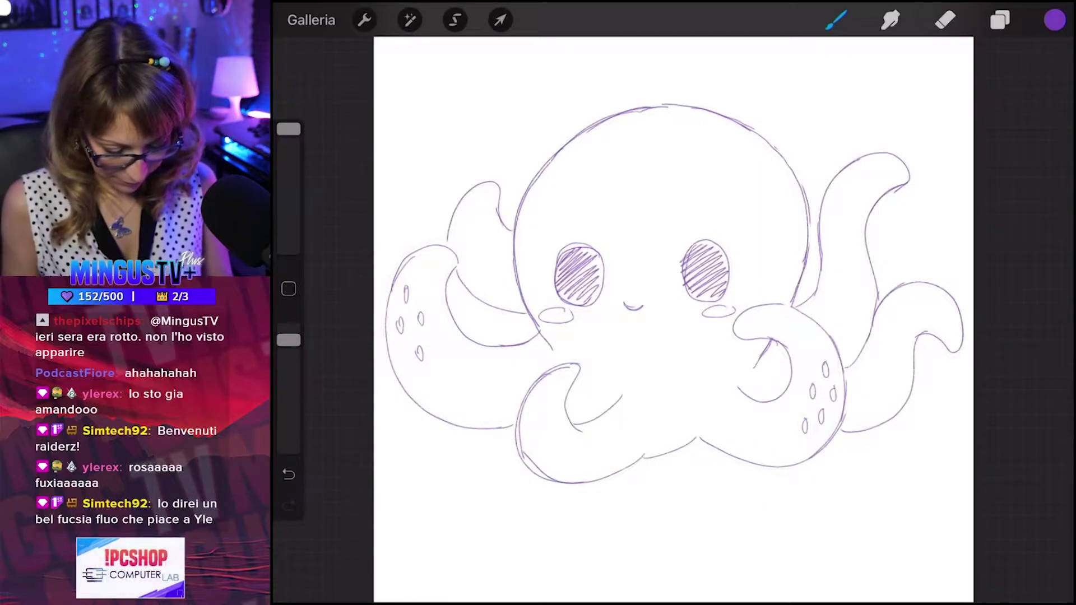
left_click(1000, 20)
Add a new layer, fade the sketch layer to 40% opacity, and move empty Livello 2 above Livello 3.
left_click(1036, 77)
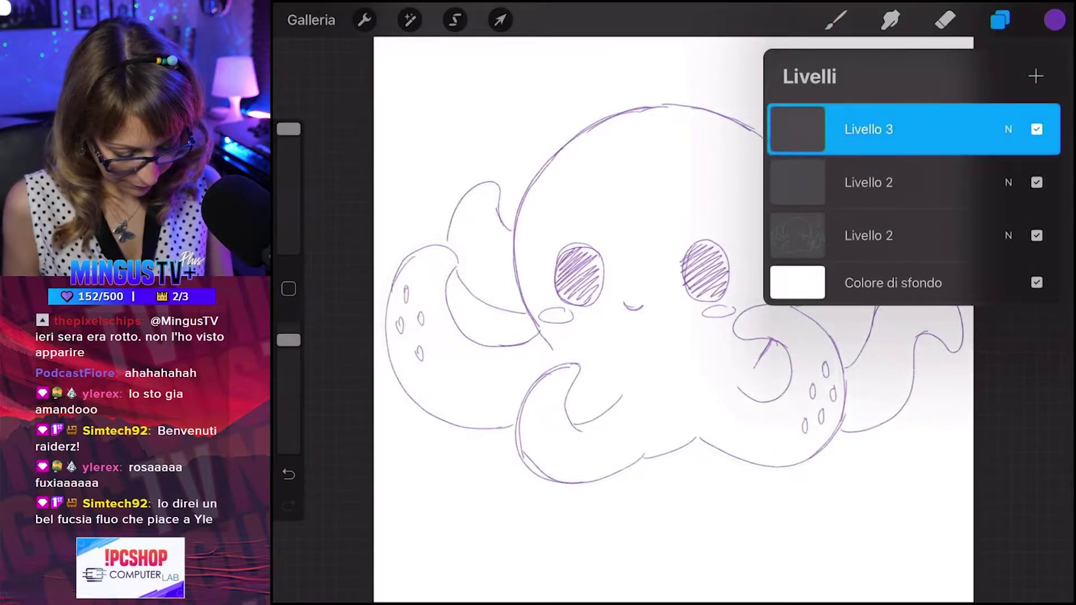
left_click(1008, 182)
left_click_drag(1043, 245, 830, 246)
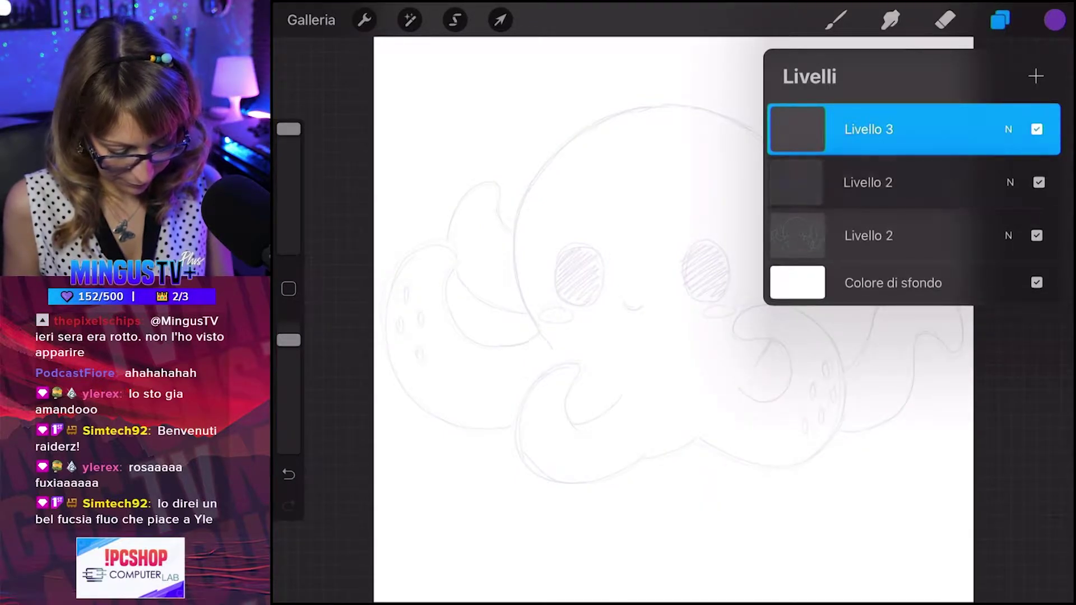
left_click_drag(869, 182, 902, 127)
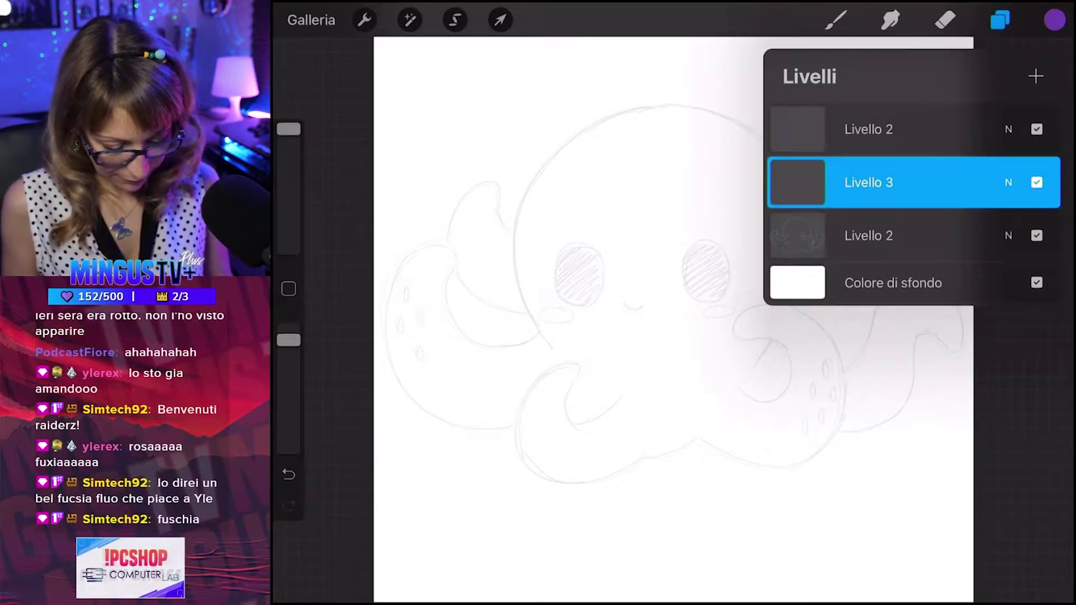
left_click(1000, 20)
Choose dark red and the Penna da studio inking brush for the lineart.
left_click(1054, 20)
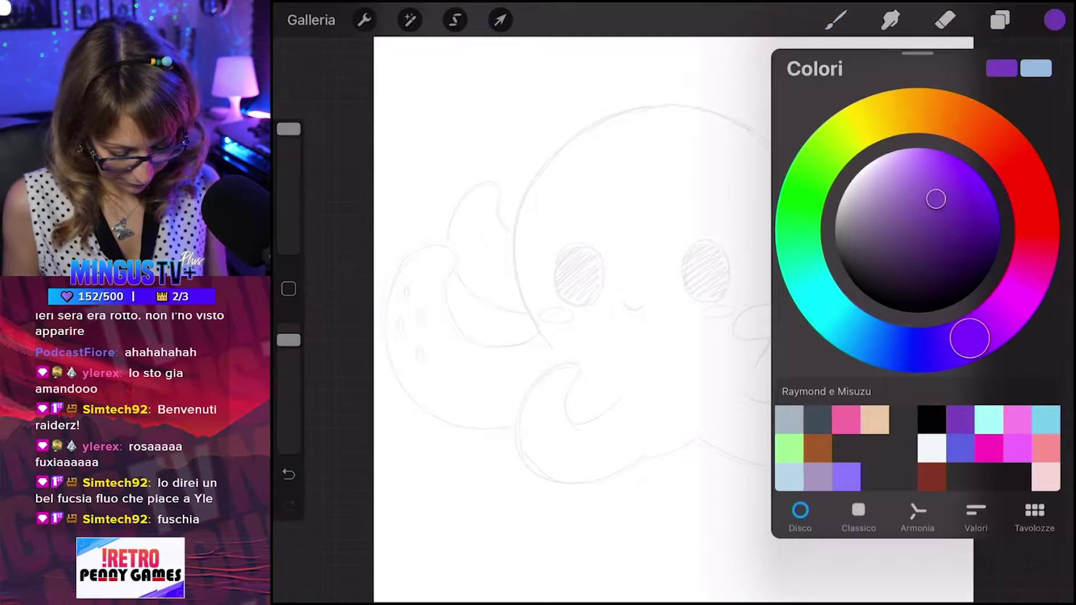
left_click(931, 476)
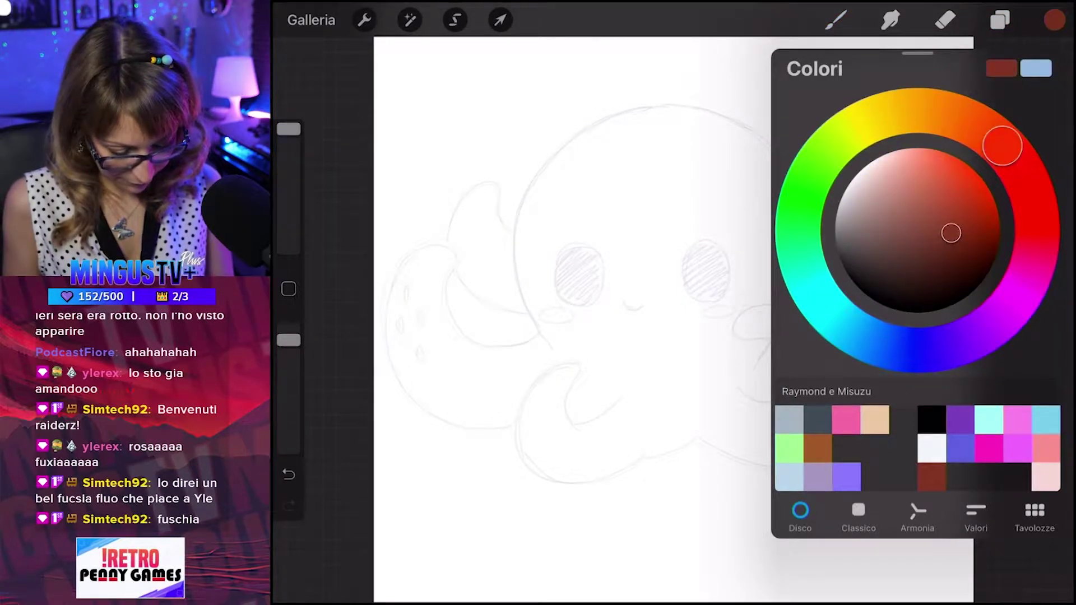
left_click(836, 20)
scroll(899, 347, "up", 3)
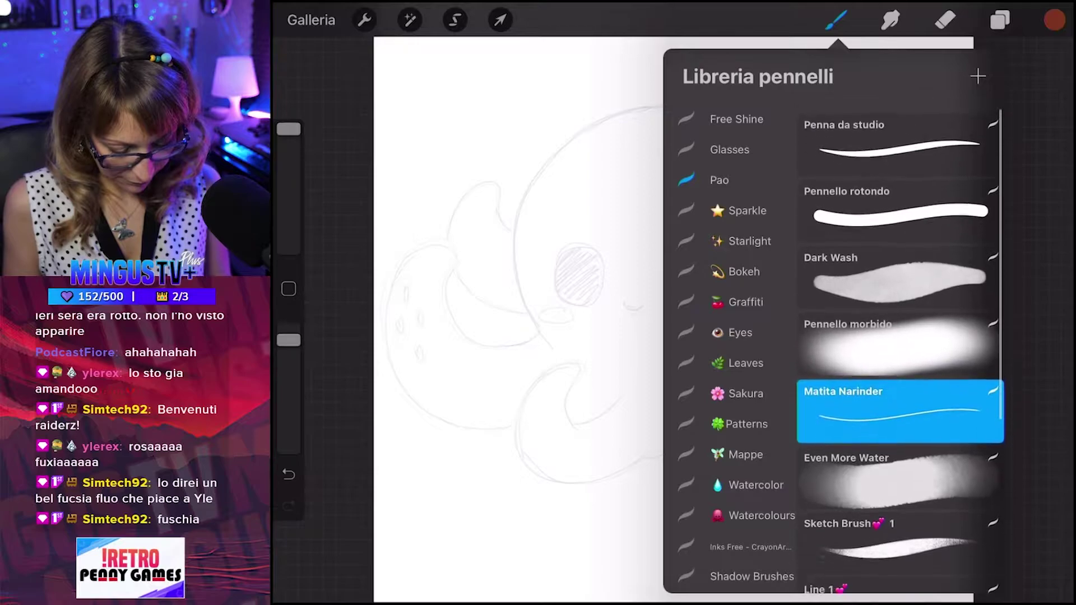
left_click(900, 138)
left_click(836, 20)
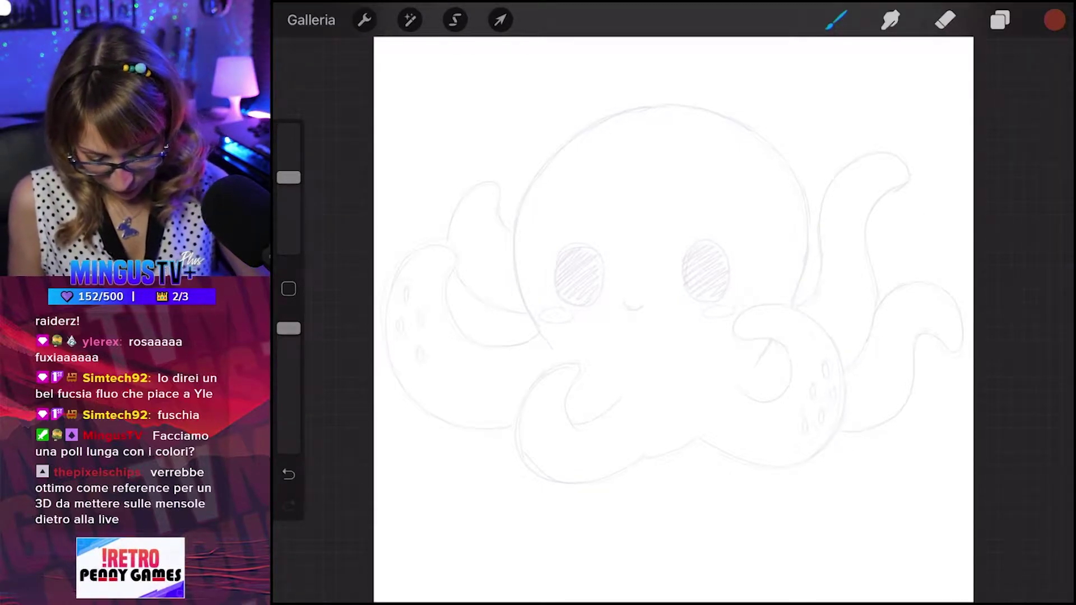
Ink the head's left edge, top and right side in dark red.
mouse_move(516, 268)
left_mouse_down()
mouse_move(553, 347)
mouse_move(650, 115)
left_mouse_up()
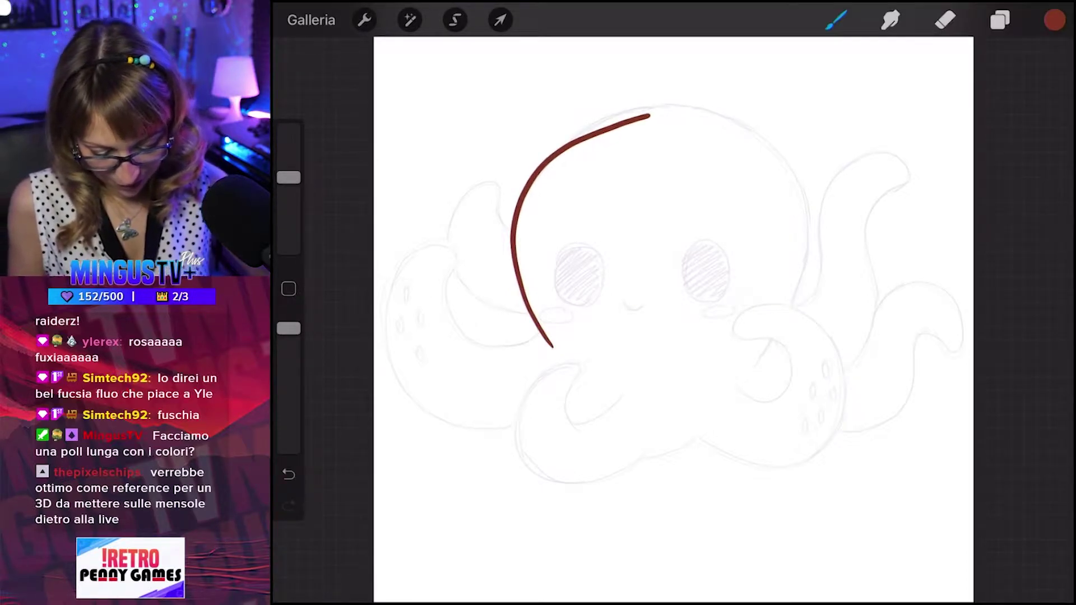
key("ctrl+z")
mouse_move(552, 344)
left_mouse_down()
mouse_move(519, 283)
mouse_move(520, 200)
left_mouse_up()
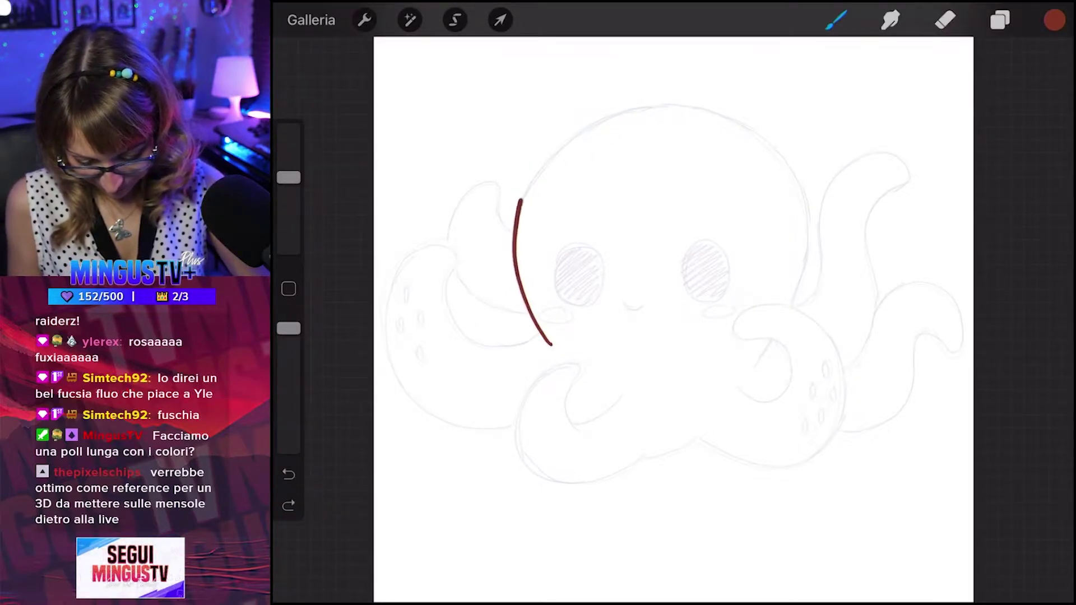
left_click_drag(556, 147, 616, 113)
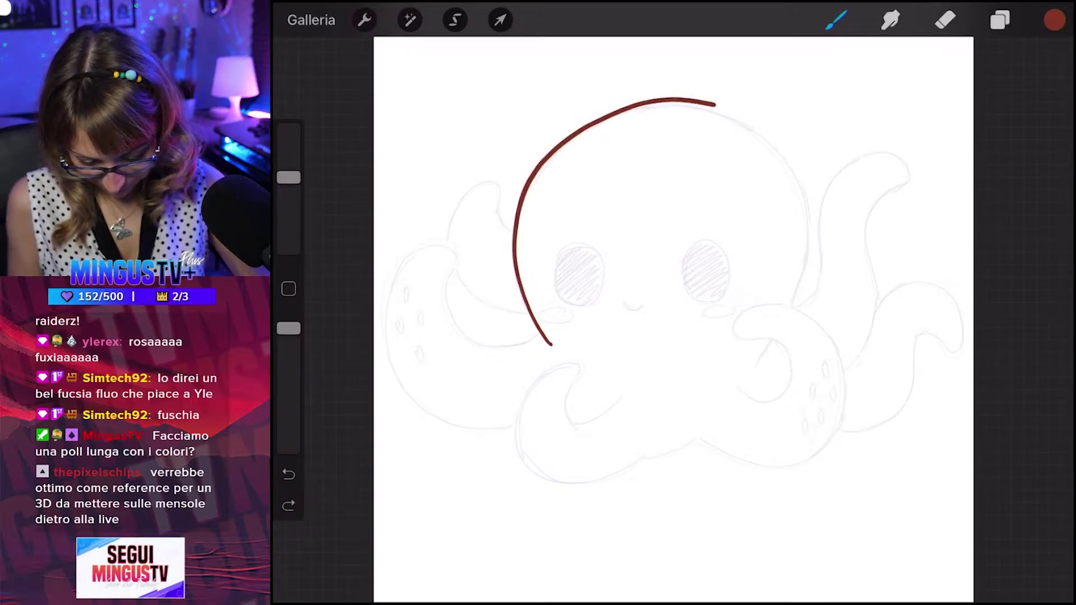
mouse_move(811, 220)
left_mouse_down()
mouse_move(807, 282)
mouse_move(752, 365)
left_mouse_up()
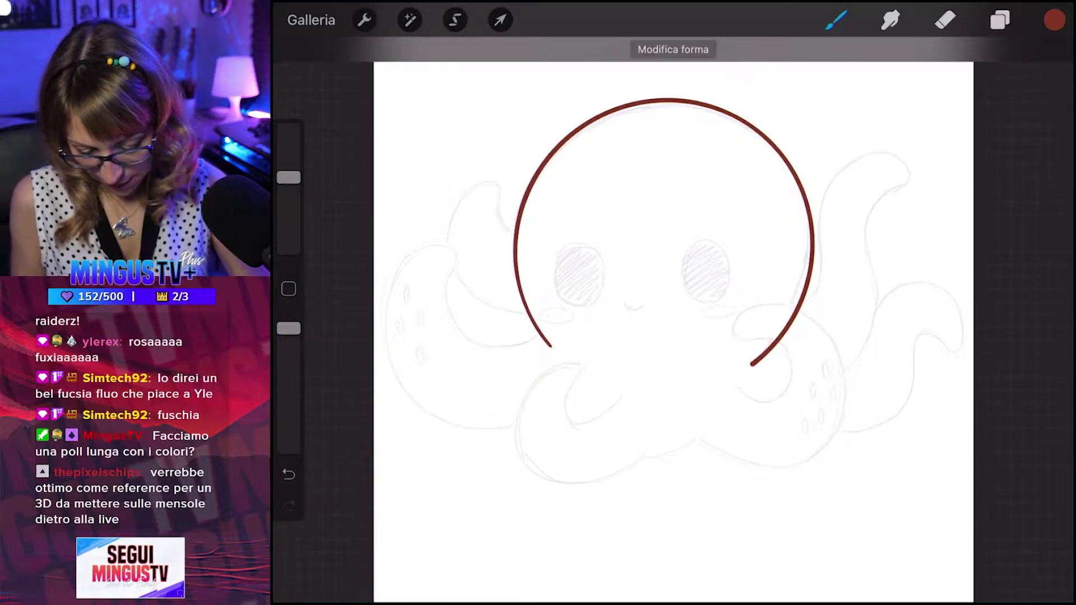
Ink the left tentacle's bottom and the lower front tentacle with its curling tip.
left_click_drag(502, 202, 515, 232)
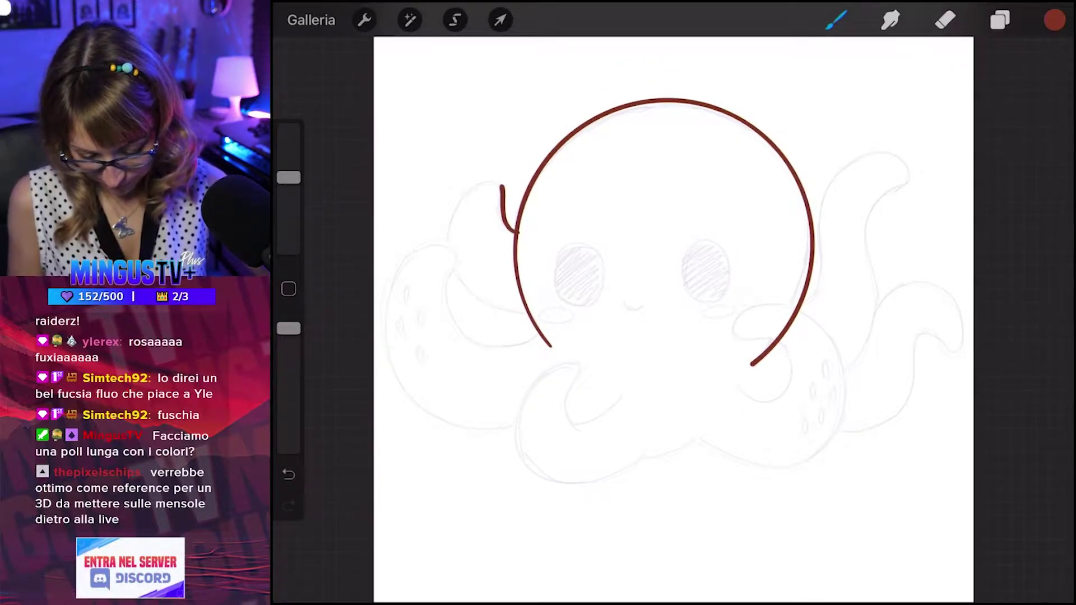
key("ctrl+z")
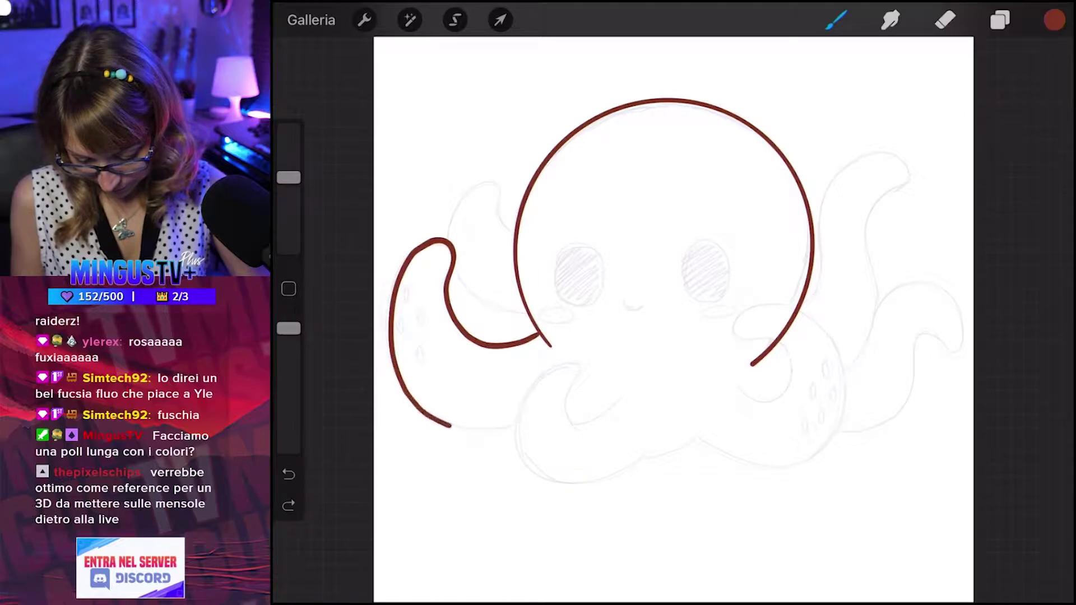
left_click_drag(493, 431, 510, 430)
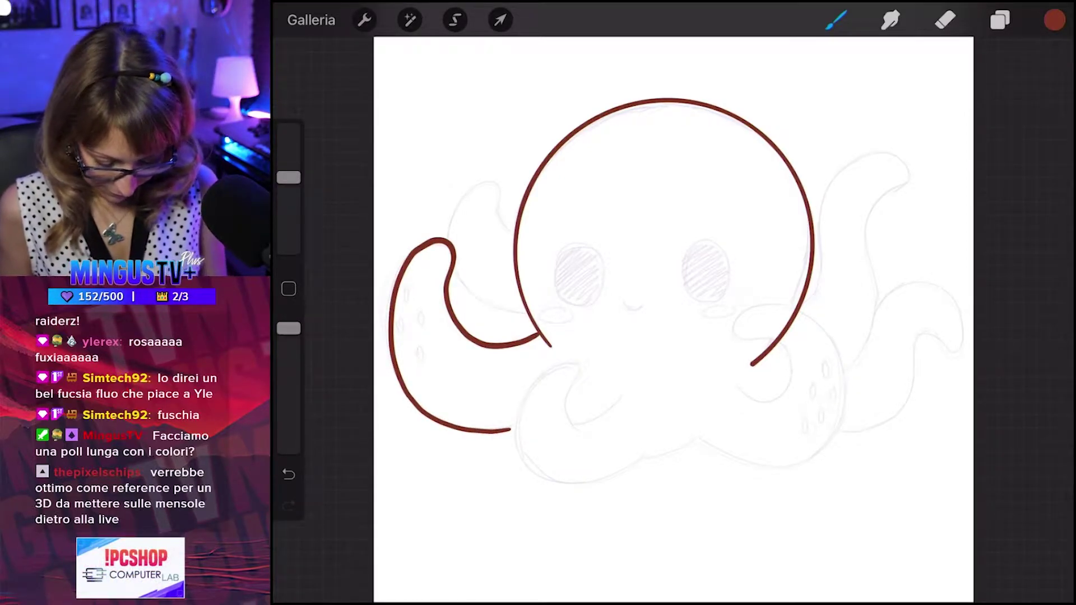
left_click_drag(572, 363, 512, 438)
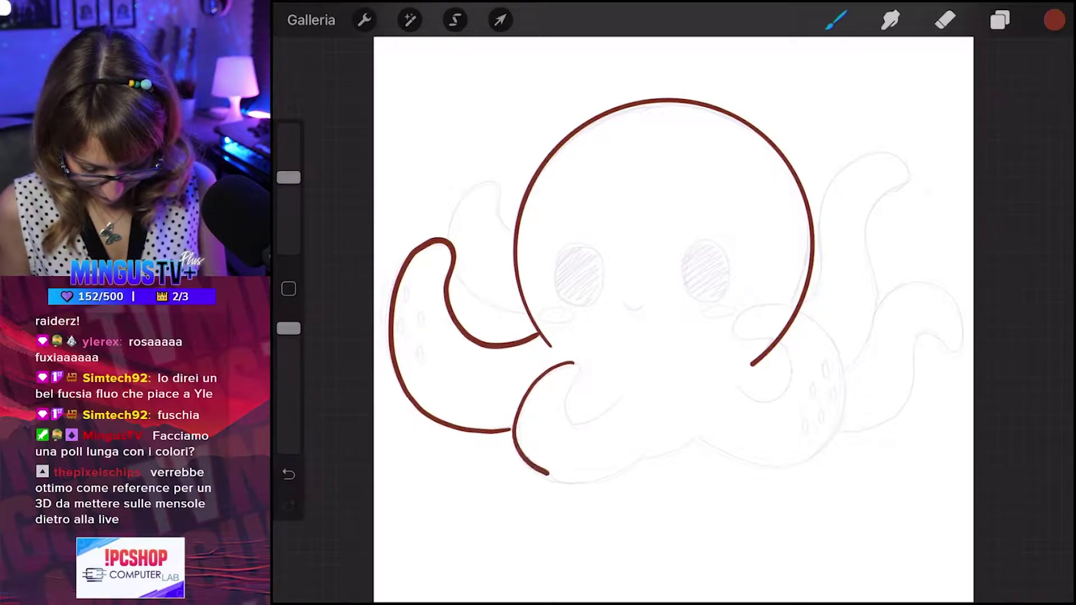
key("ctrl+z")
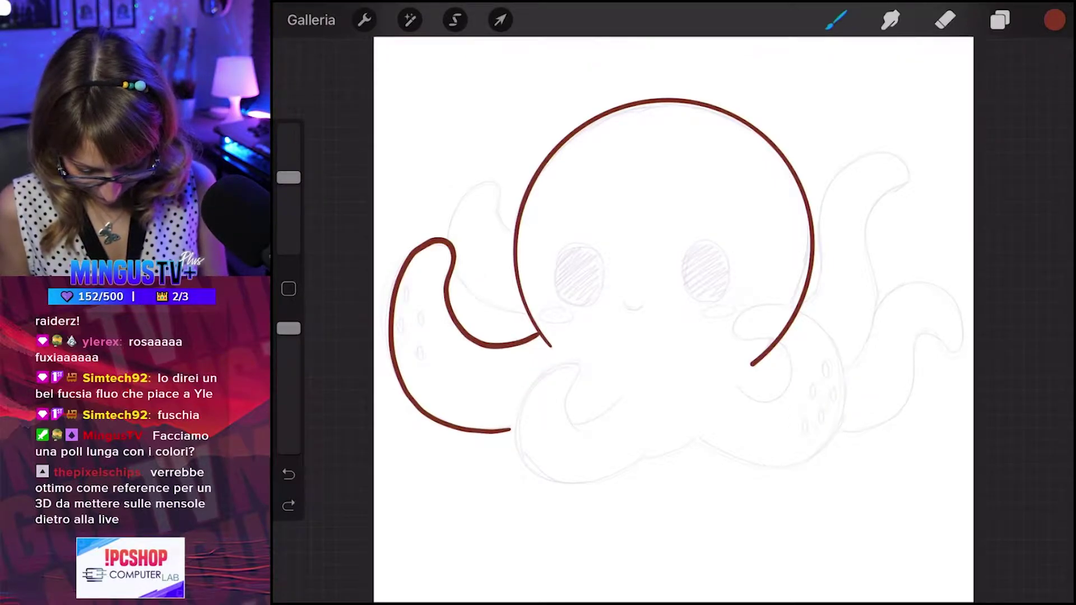
left_click_drag(526, 384, 647, 443)
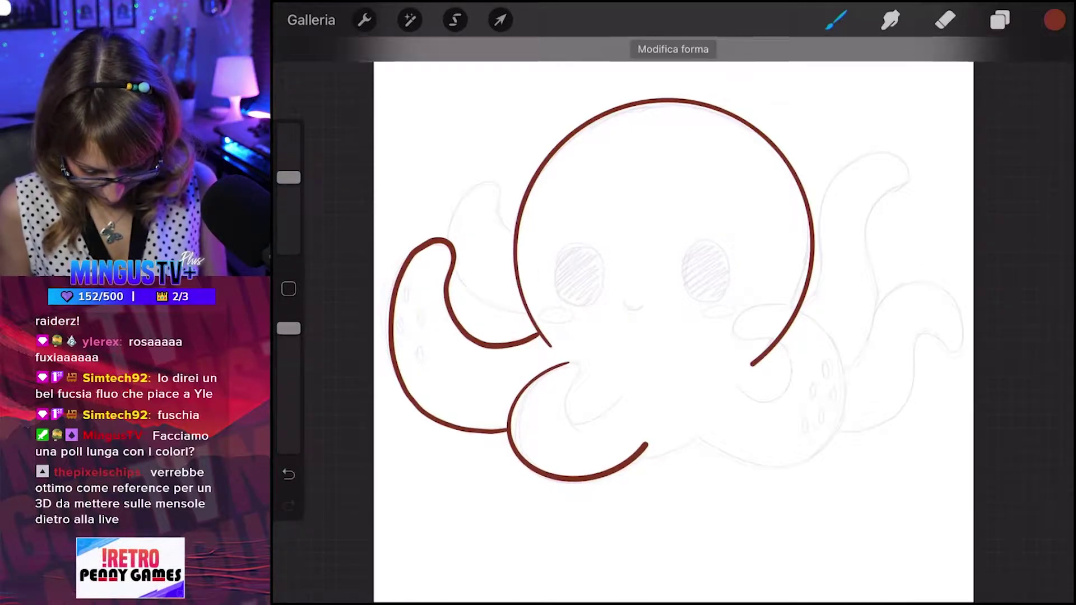
left_click_drag(567, 366, 575, 385)
left_click_drag(570, 424, 613, 410)
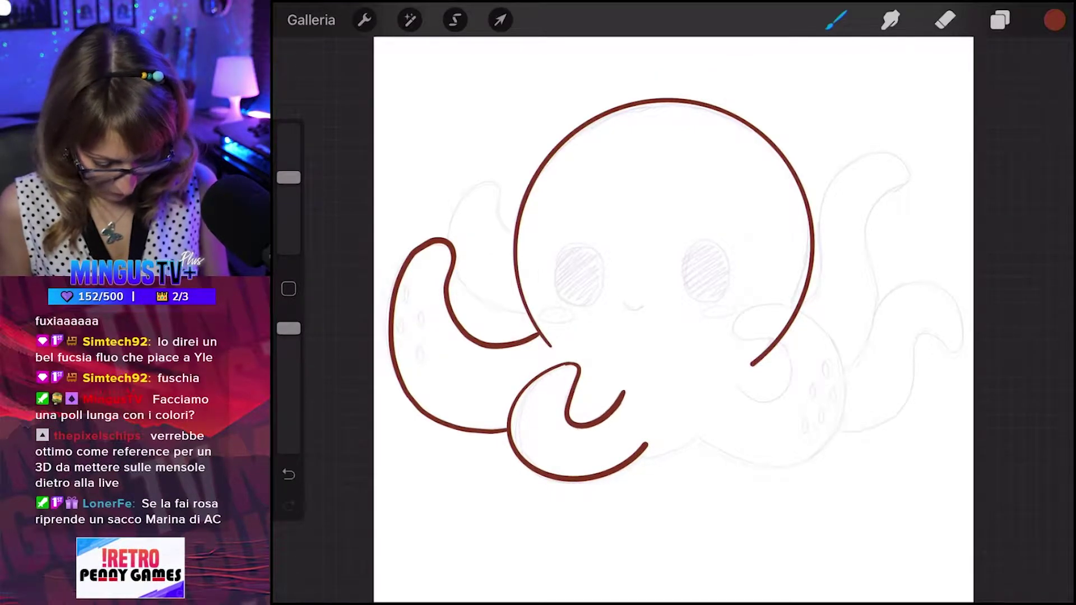
Ink the right front tentacle curling upward with its inner curl.
mouse_move(638, 458)
left_mouse_down()
mouse_move(662, 455)
mouse_move(832, 348)
left_mouse_up()
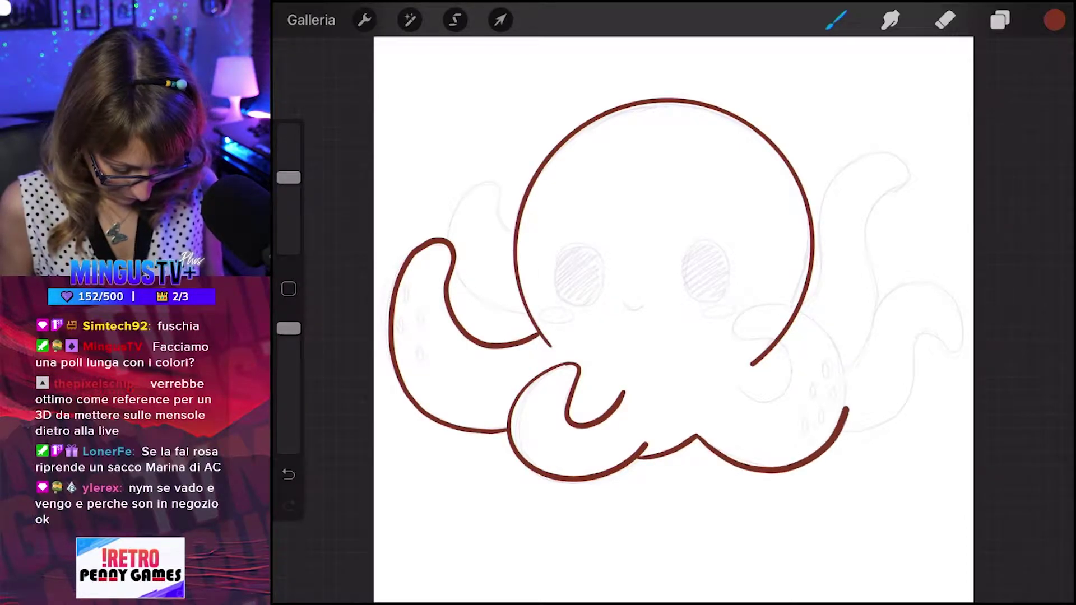
key("ctrl+z")
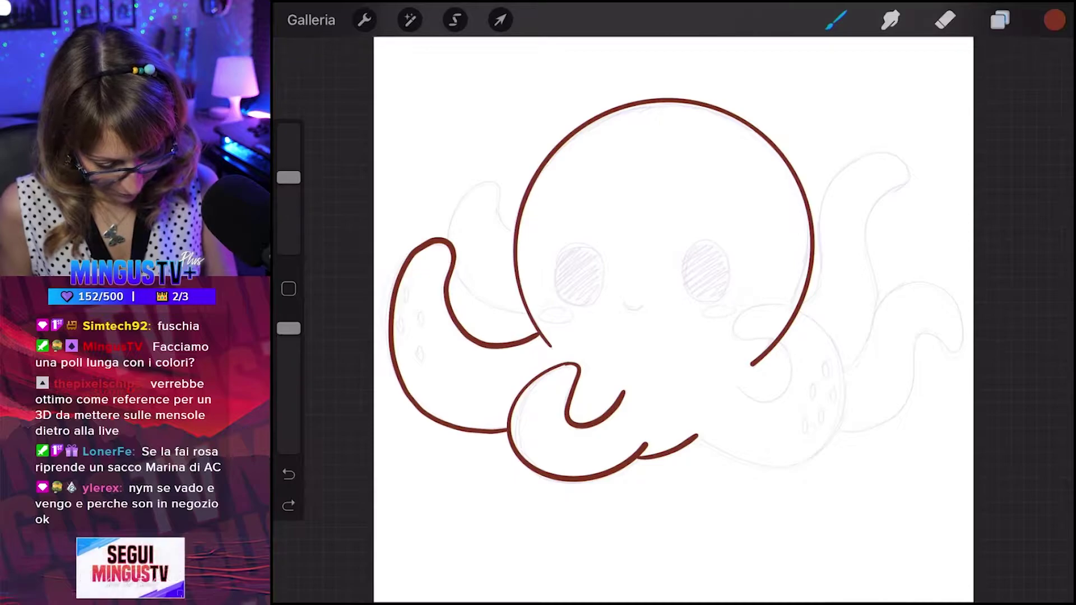
left_click(1000, 20)
left_click(1000, 20)
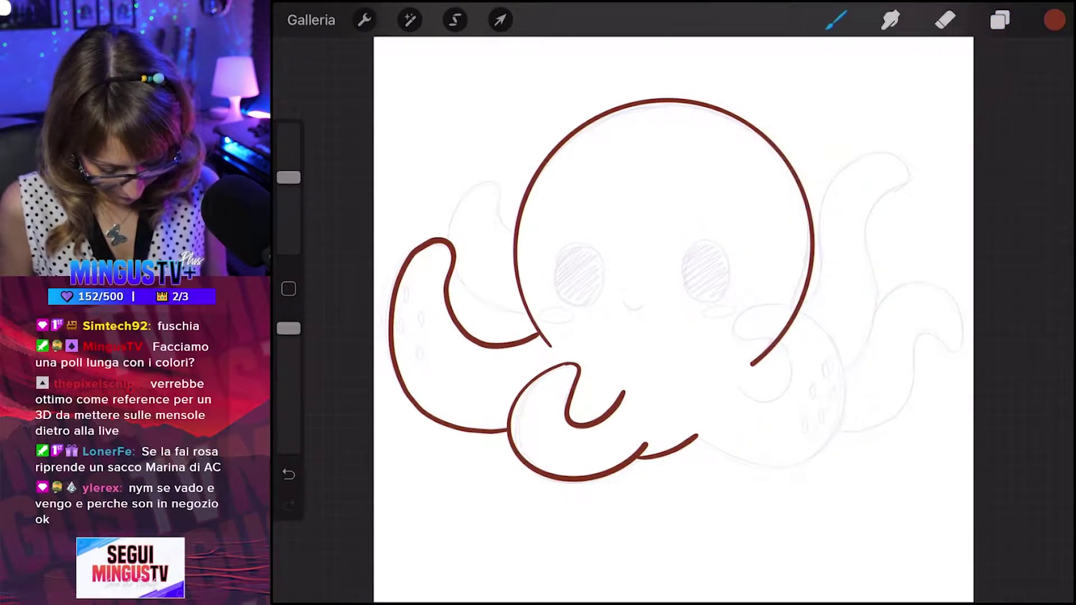
mouse_move(773, 464)
left_mouse_down()
mouse_move(829, 442)
mouse_move(853, 381)
mouse_move(806, 313)
mouse_move(742, 309)
left_mouse_up()
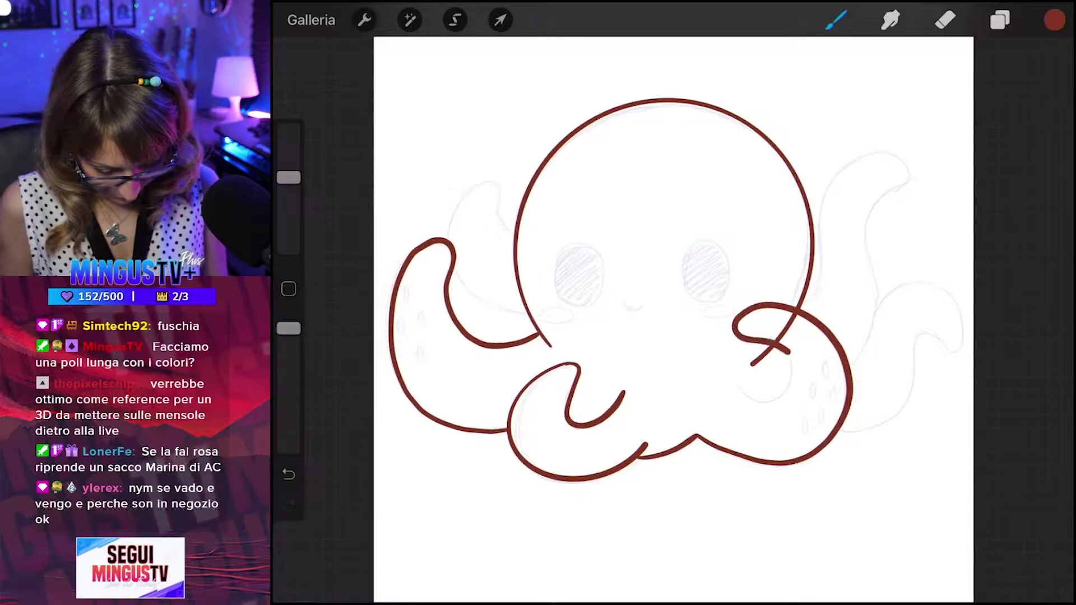
mouse_move(790, 352)
left_mouse_down()
mouse_move(768, 400)
mouse_move(737, 386)
left_mouse_up()
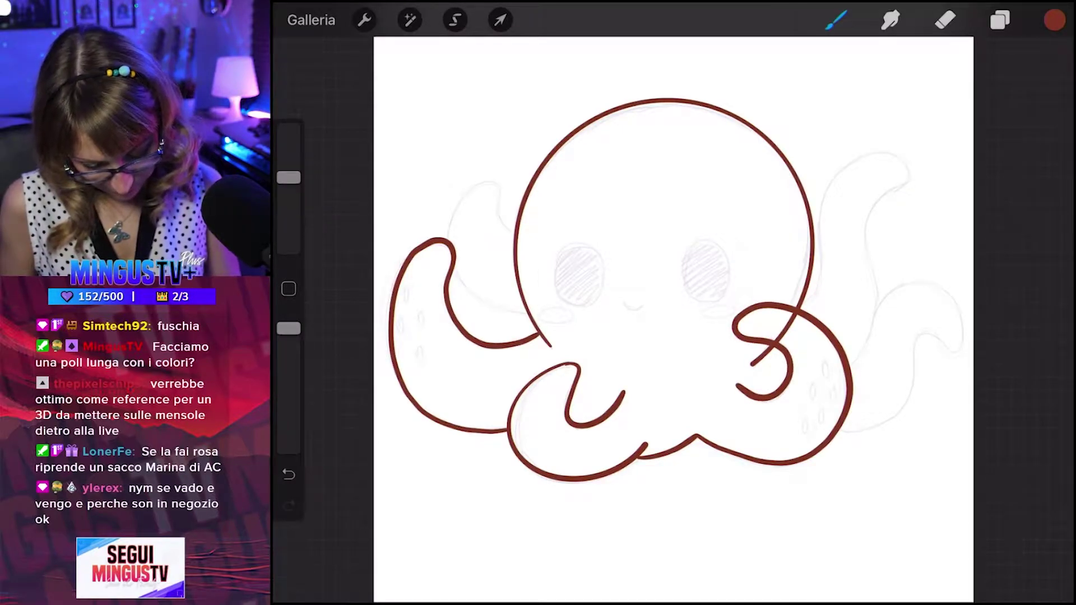
left_click(1000, 20)
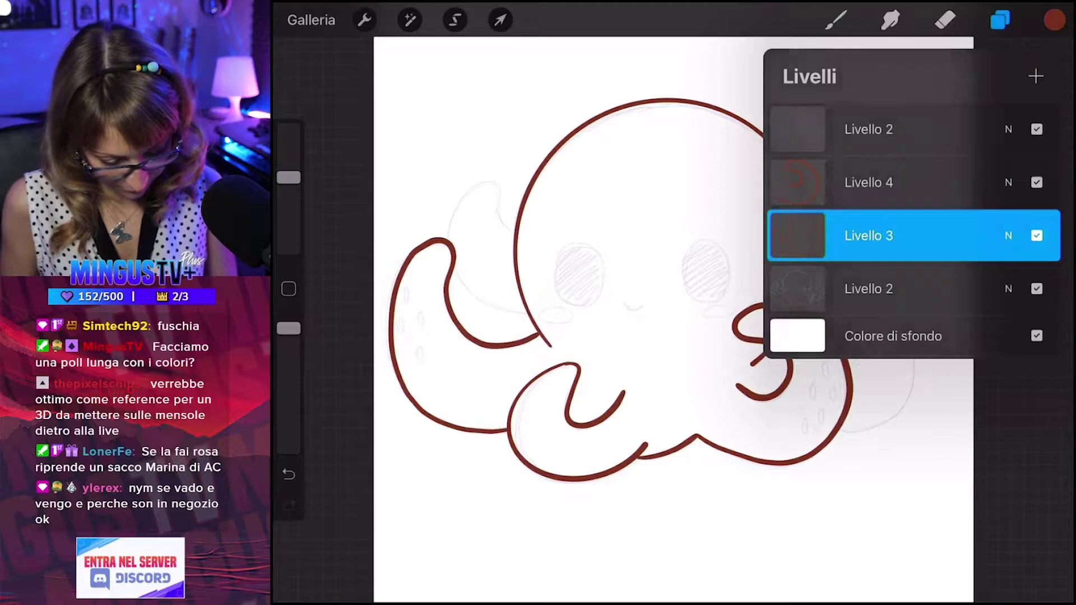
Erase the stray overshoot at the right tentacle's tip.
left_click(945, 20)
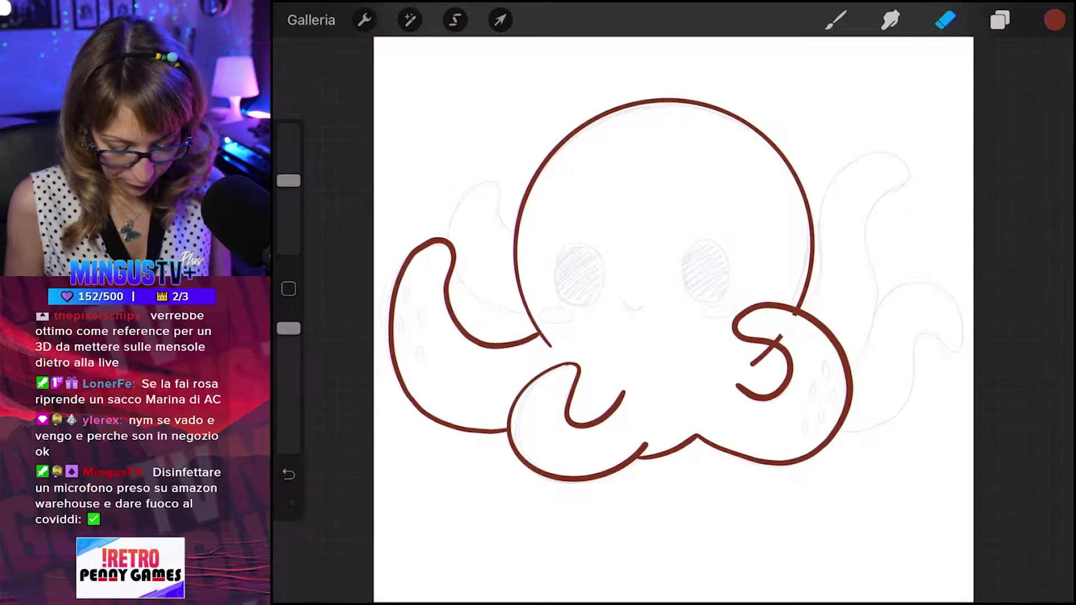
left_click_drag(783, 334, 775, 342)
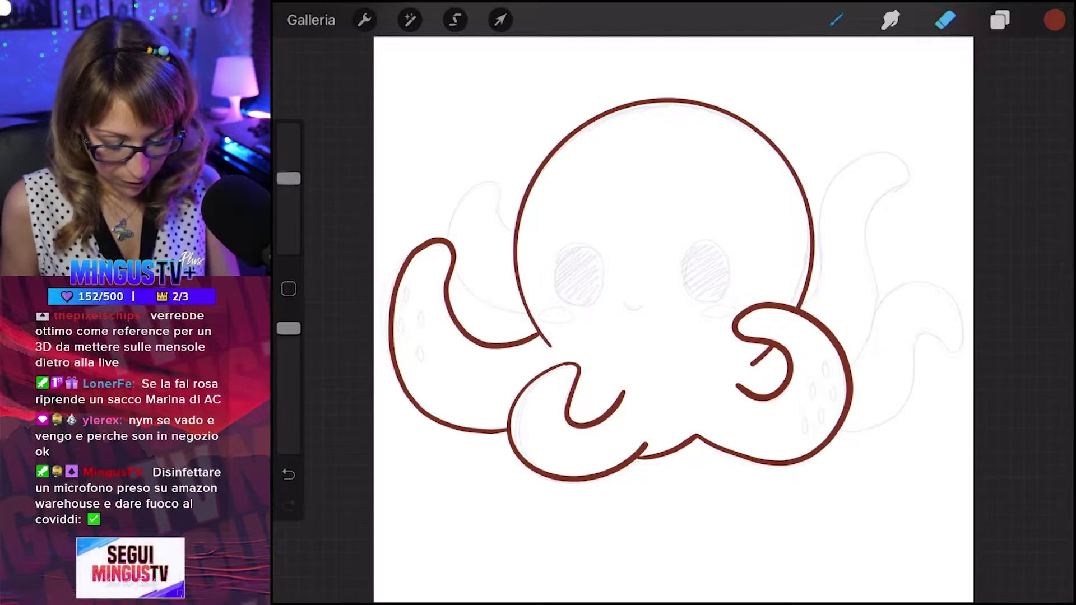
left_click(836, 20)
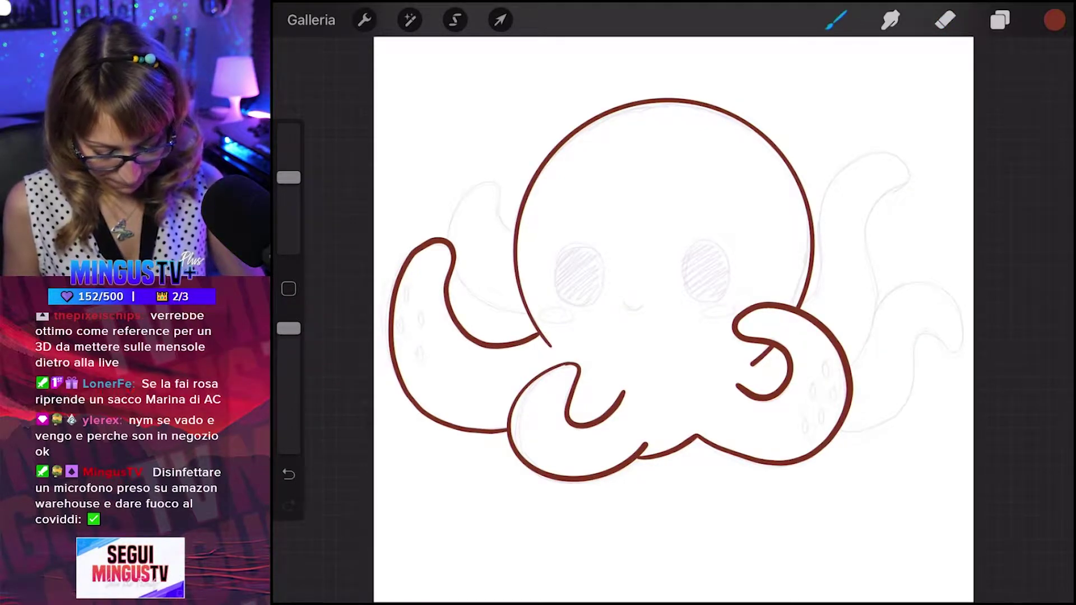
key("ctrl+z")
Merge Livello 4 down into Livello 3 with Unisci sotto and return to the brush.
left_click(1000, 21)
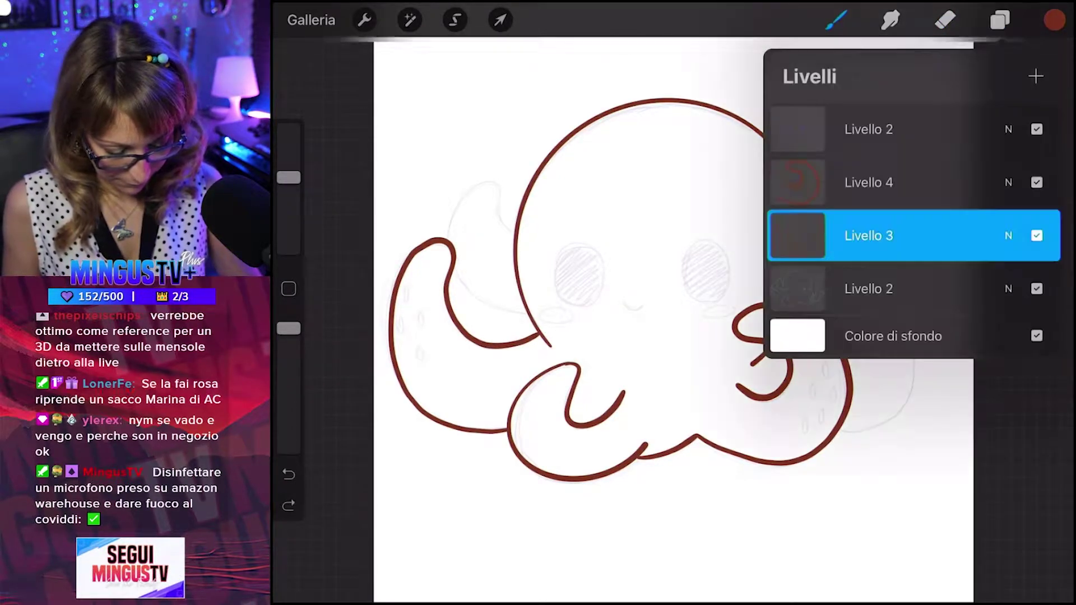
left_click(868, 182)
left_click(797, 182)
left_click(690, 325)
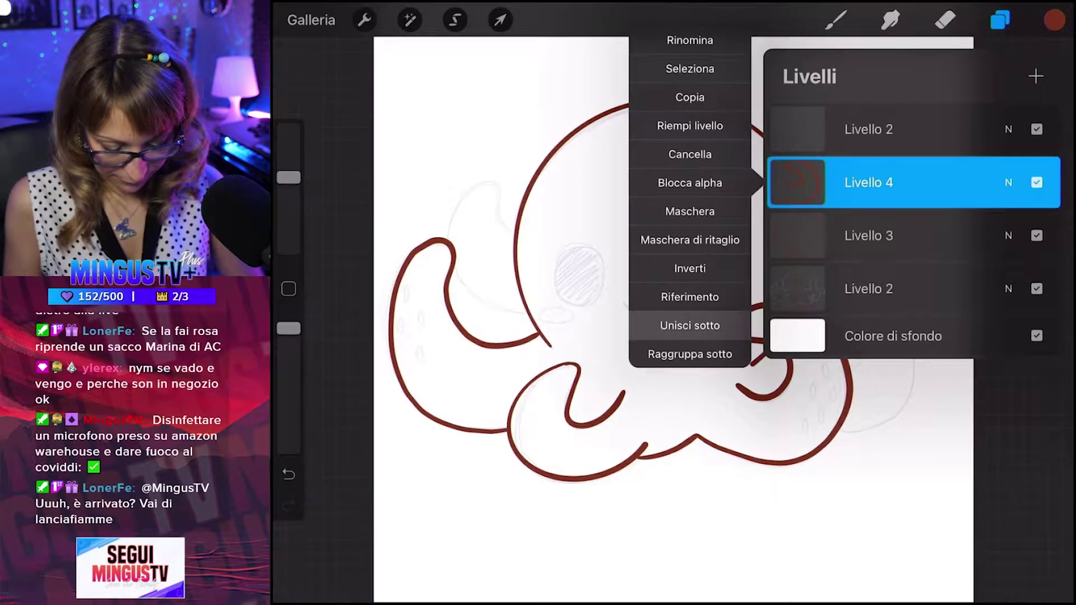
left_click(836, 21)
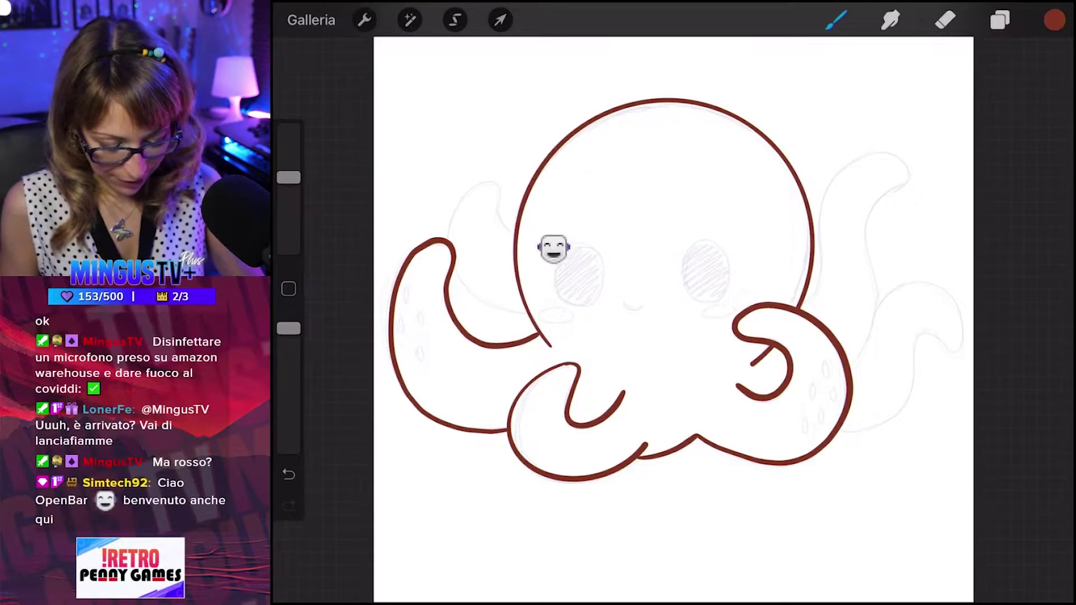
Ink the upper-right back tentacle curling upward and the lower-right back tentacle.
left_click_drag(828, 249, 803, 303)
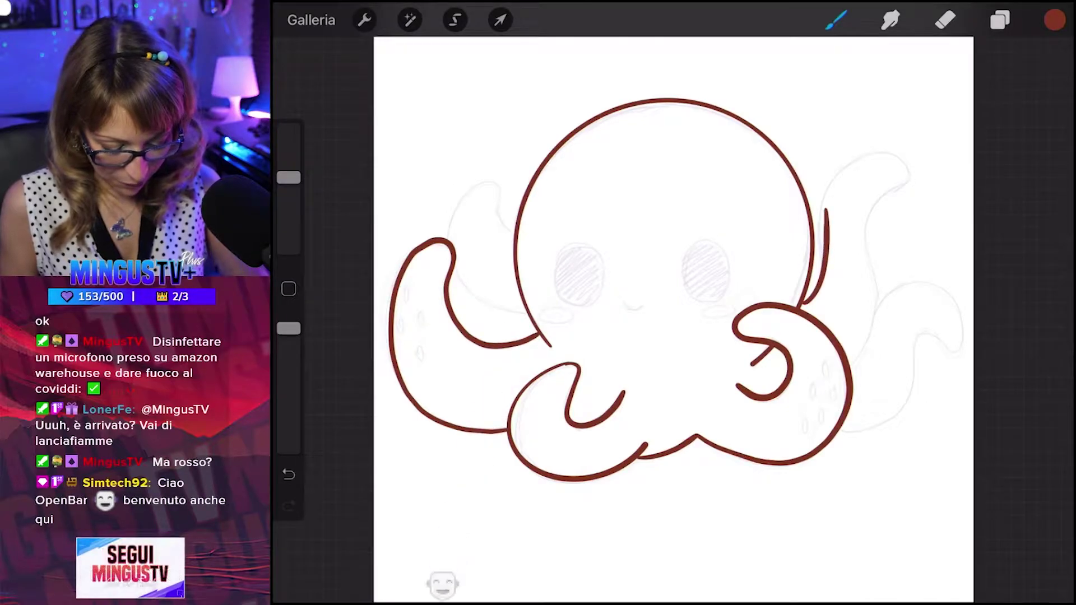
key("ctrl+z")
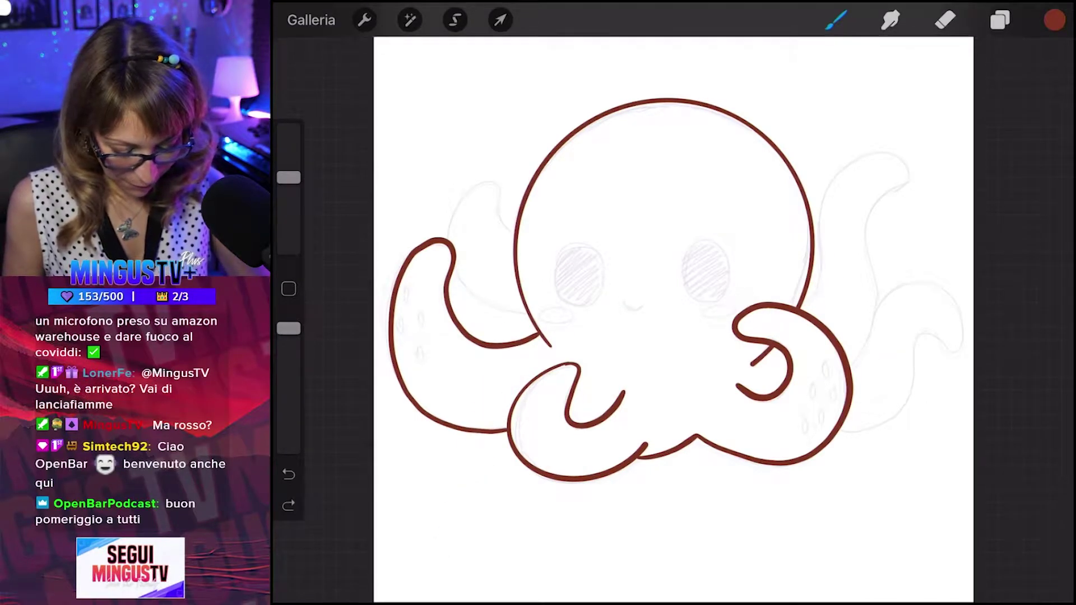
mouse_move(820, 288)
left_mouse_down()
mouse_move(871, 210)
mouse_move(870, 256)
left_mouse_up()
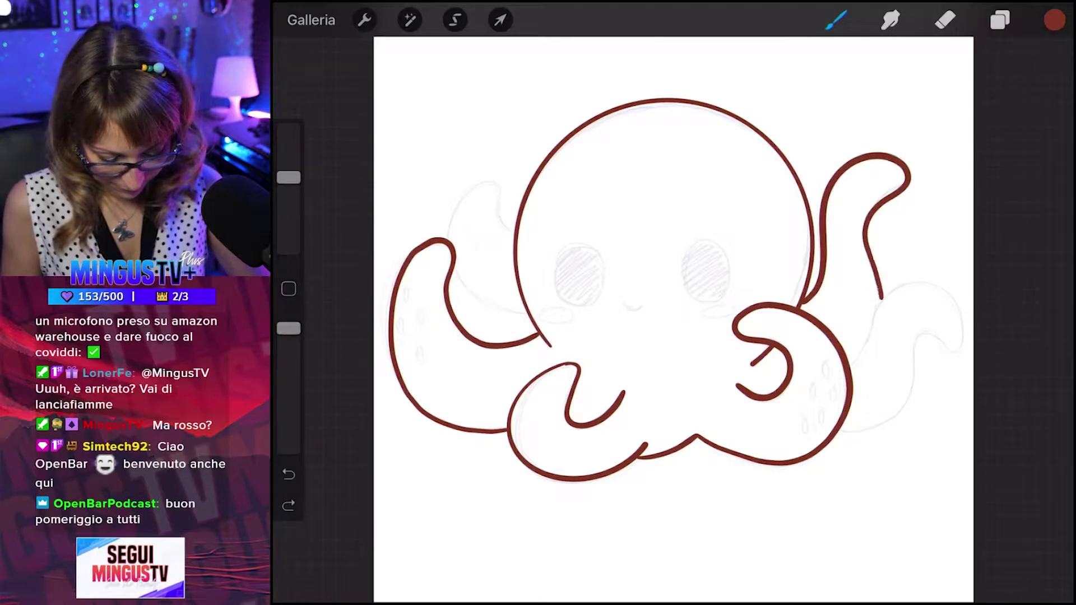
left_click_drag(880, 298, 880, 306)
mouse_move(850, 365)
left_mouse_down()
mouse_move(947, 353)
mouse_move(833, 440)
left_mouse_up()
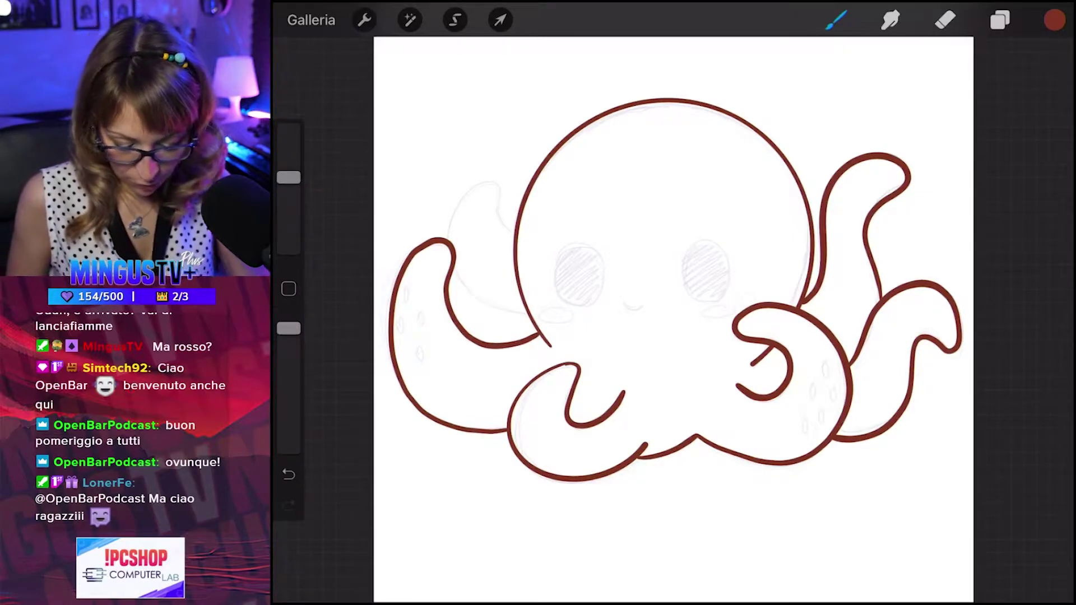
Ink the back tentacle rising left of the head, undoing stray strokes.
mouse_move(515, 231)
left_mouse_down()
mouse_move(497, 189)
mouse_move(458, 200)
left_mouse_up()
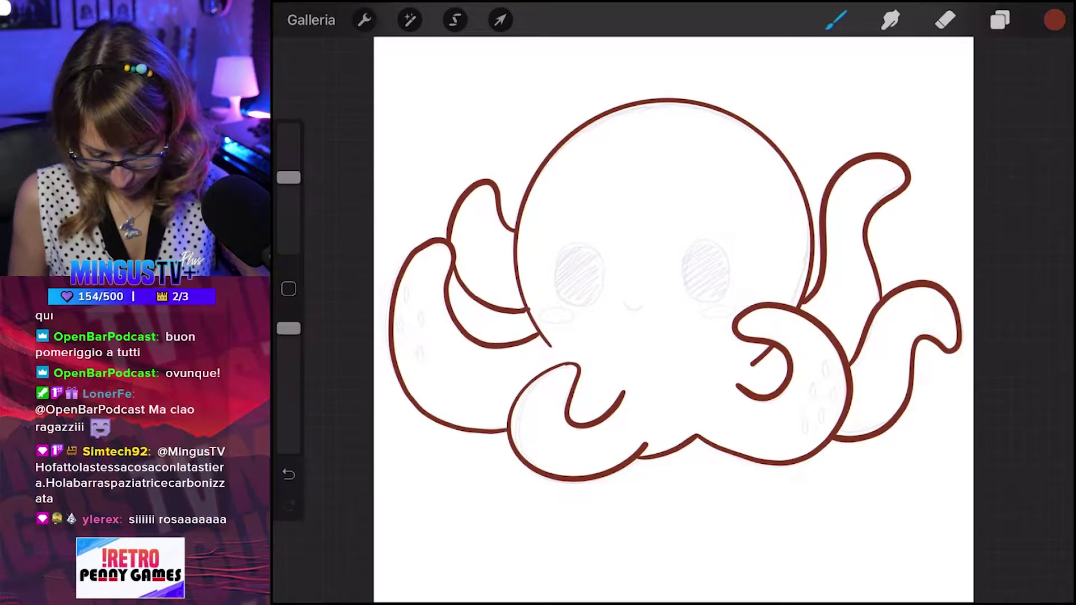
key("ctrl+z")
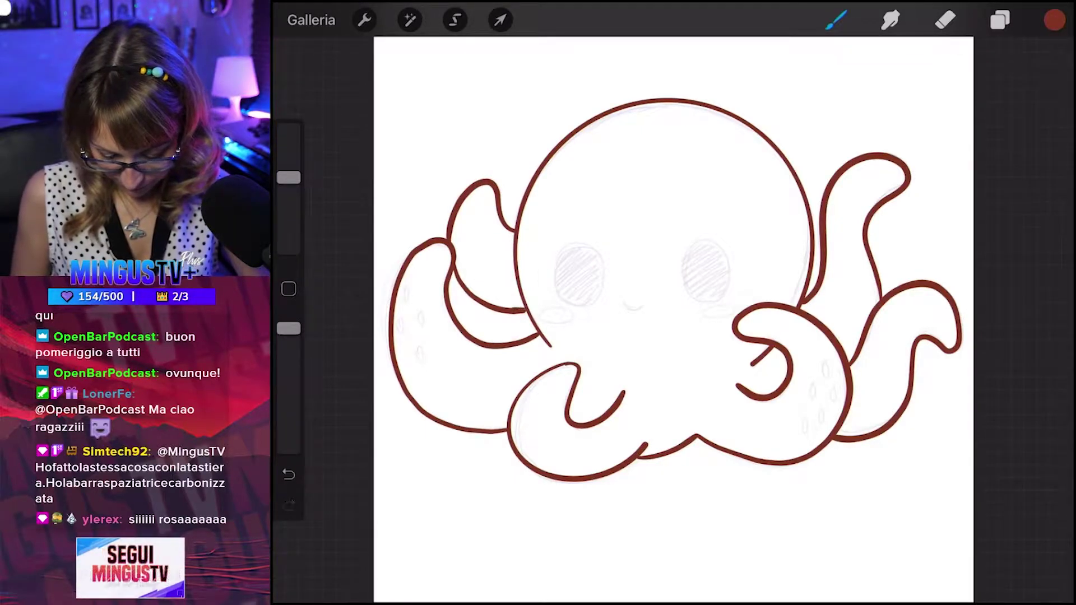
key("ctrl+z")
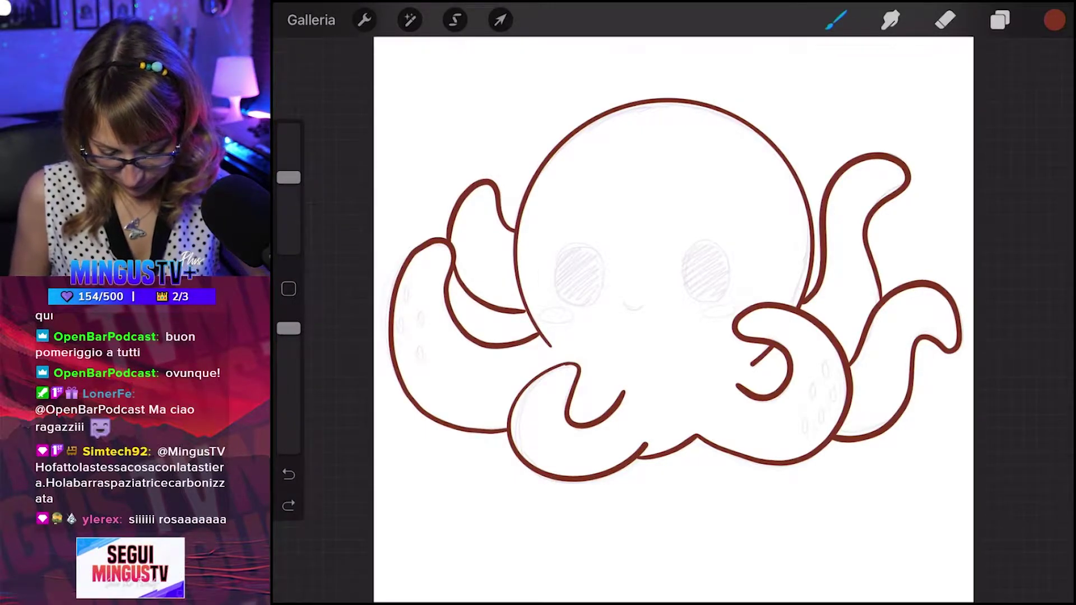
Add a new layer, Livello 4, above the Livello 2 sketch layer.
scroll(505, 303, "up", 5)
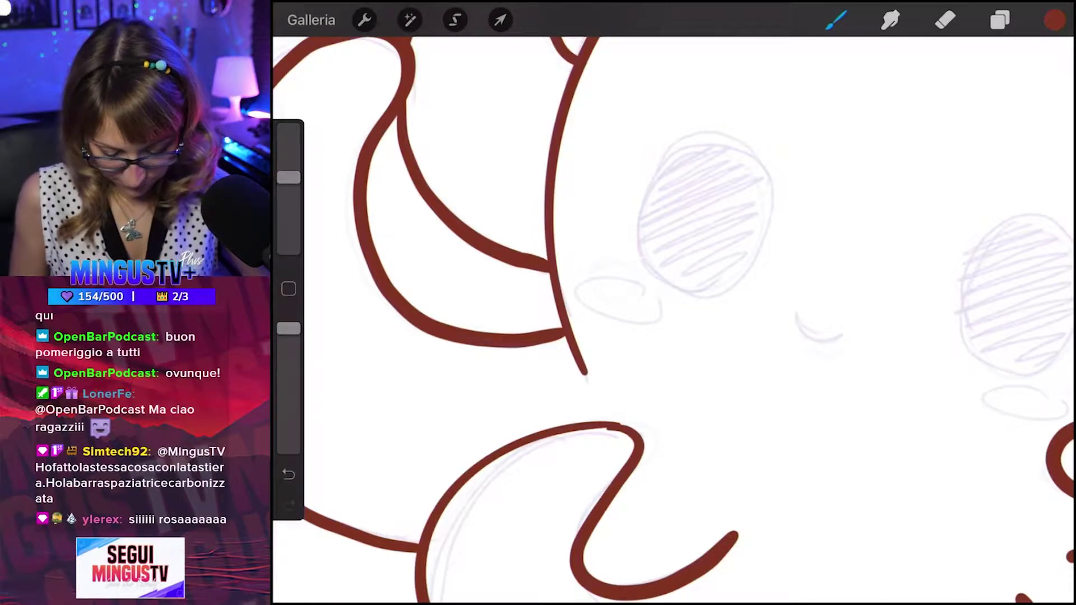
scroll(672, 319, "down", 5)
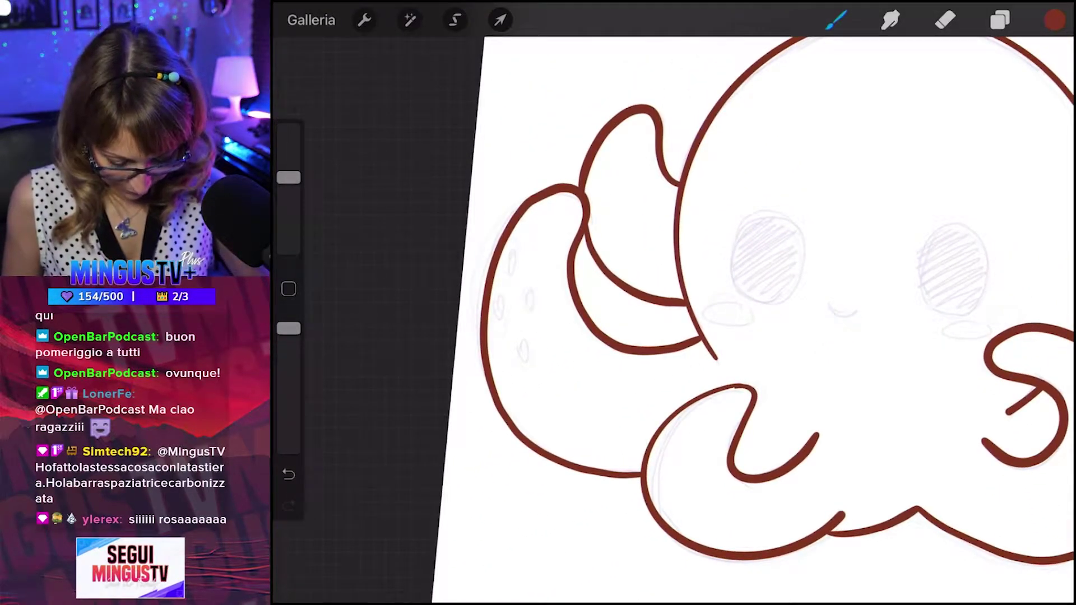
scroll(740, 319, "down", 5)
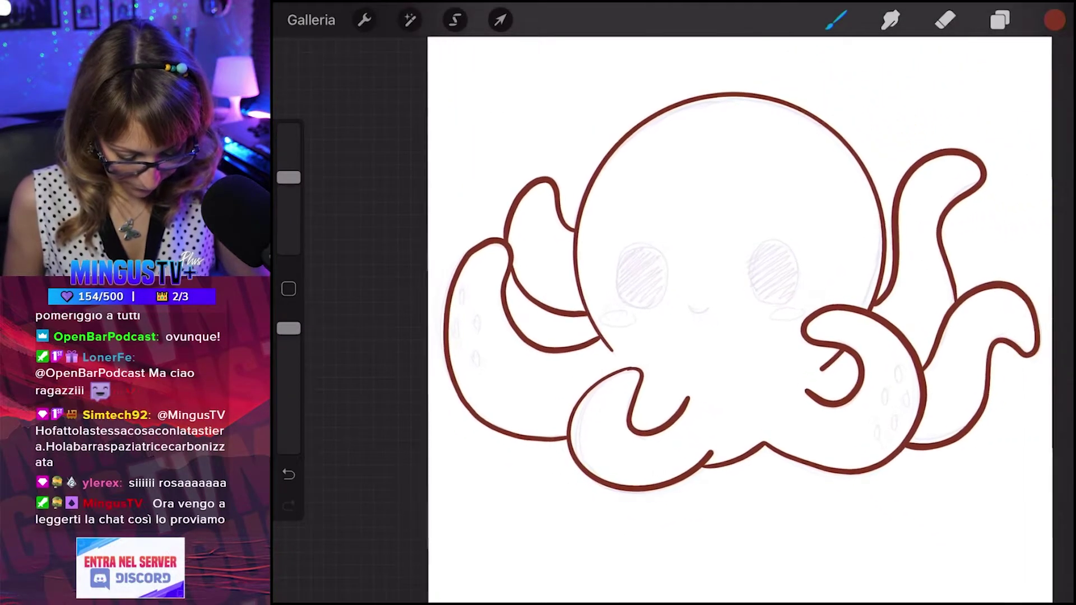
scroll(740, 303, "up", 1)
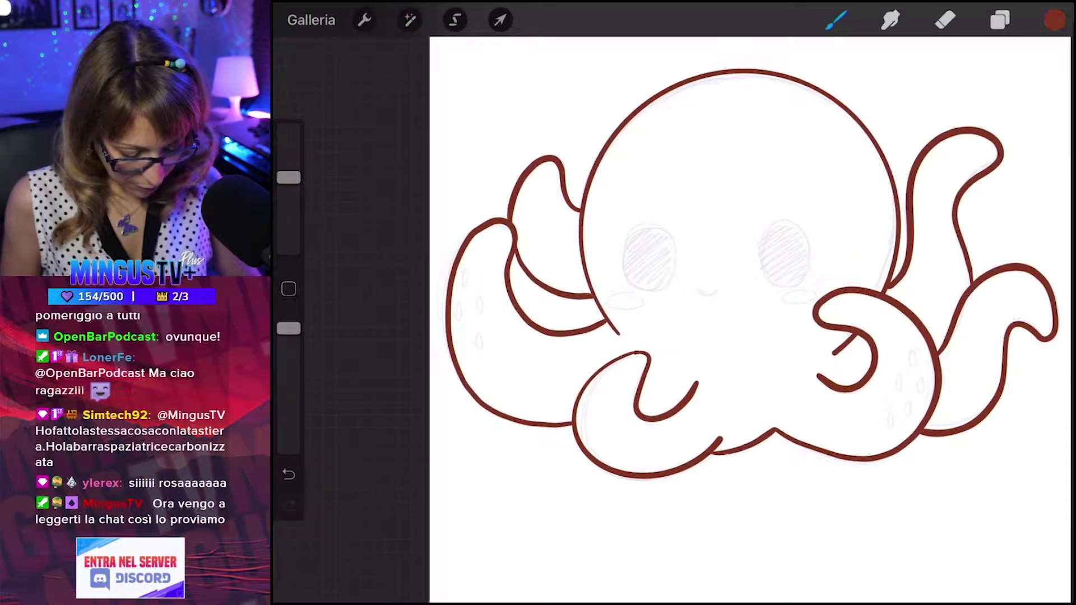
left_click(999, 20)
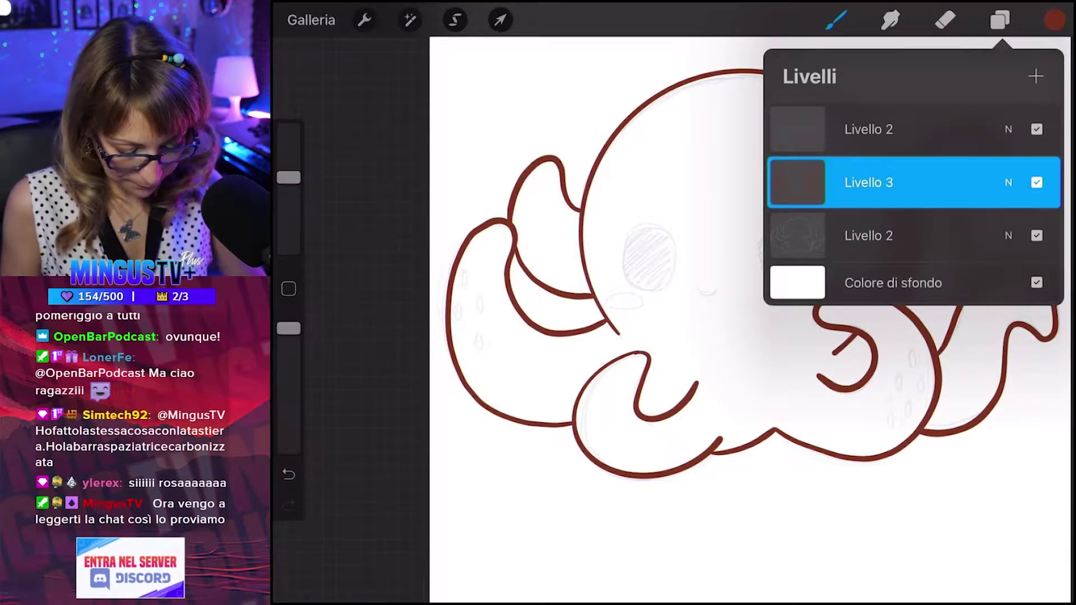
left_click(869, 235)
left_click(1035, 76)
left_click(999, 19)
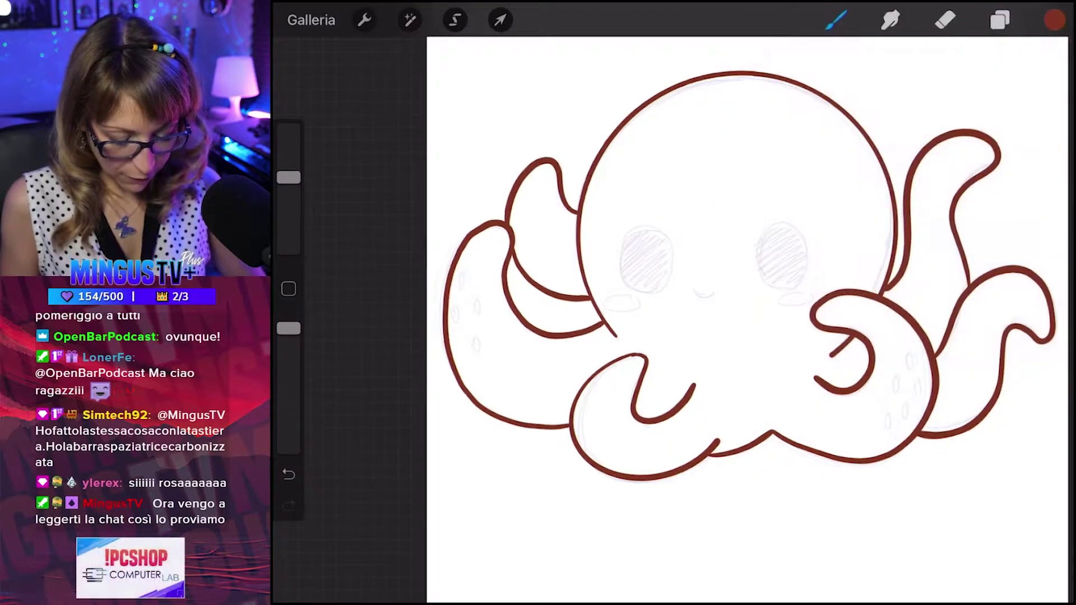
Pick a pink colour on the colour disc.
left_click(1054, 19)
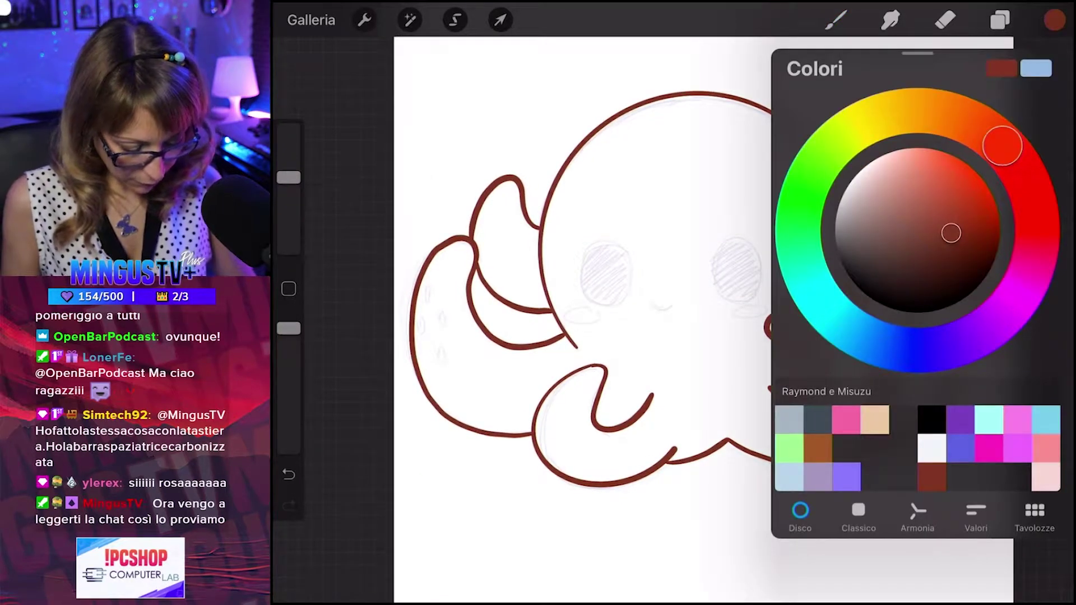
left_click_drag(1002, 146, 1031, 259)
mouse_move(950, 233)
left_mouse_down()
mouse_move(955, 174)
mouse_move(927, 156)
left_mouse_up()
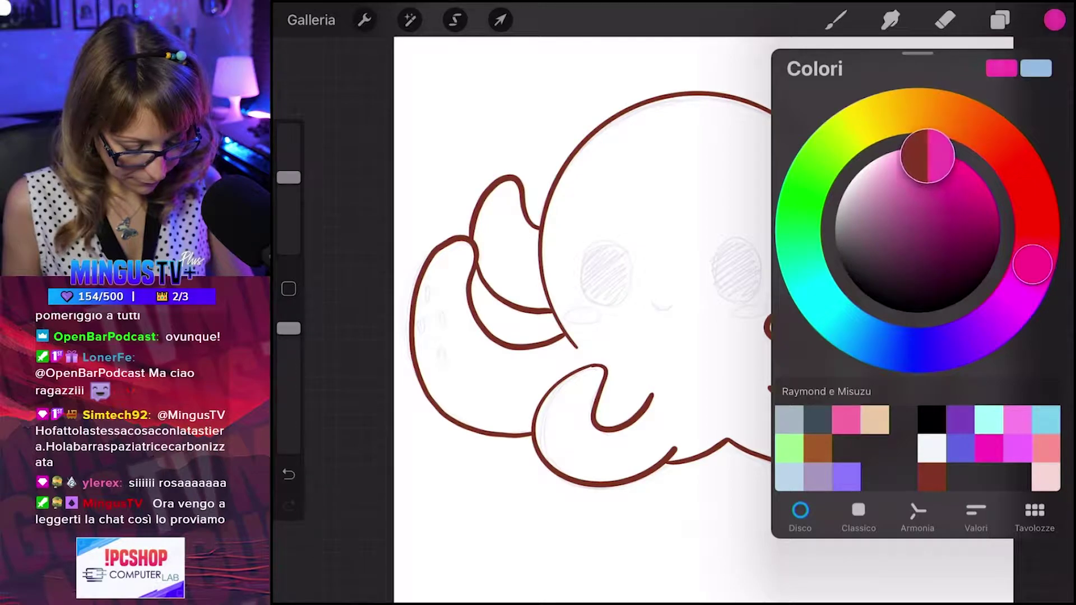
left_click_drag(927, 156, 920, 165)
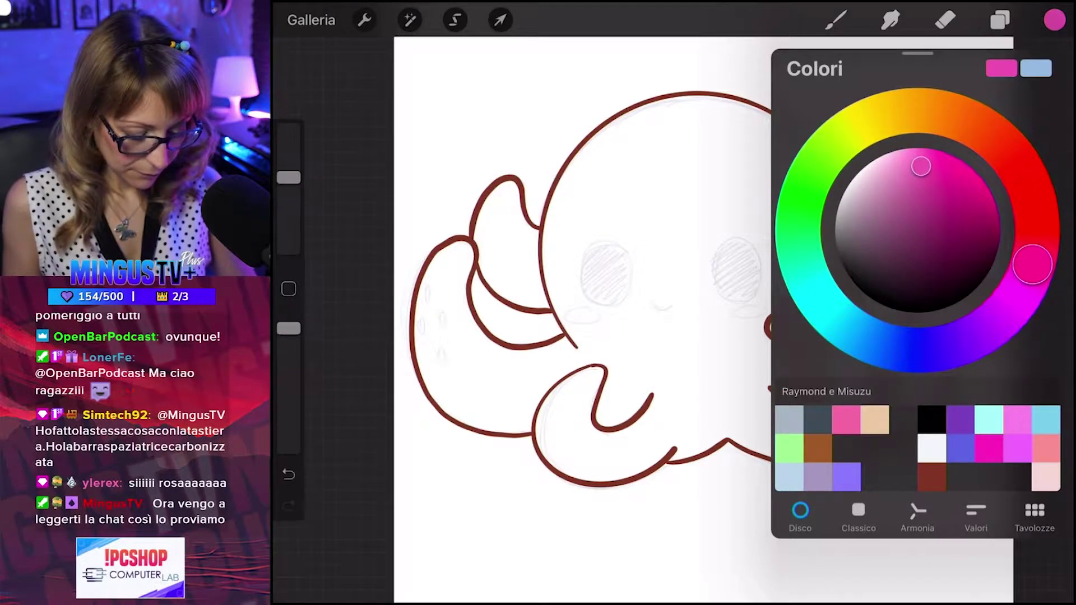
left_click(1054, 20)
Set lineart layer Livello 3 as Riferimento, then select Livello 4 for colouring.
left_click(1000, 21)
left_click(897, 182)
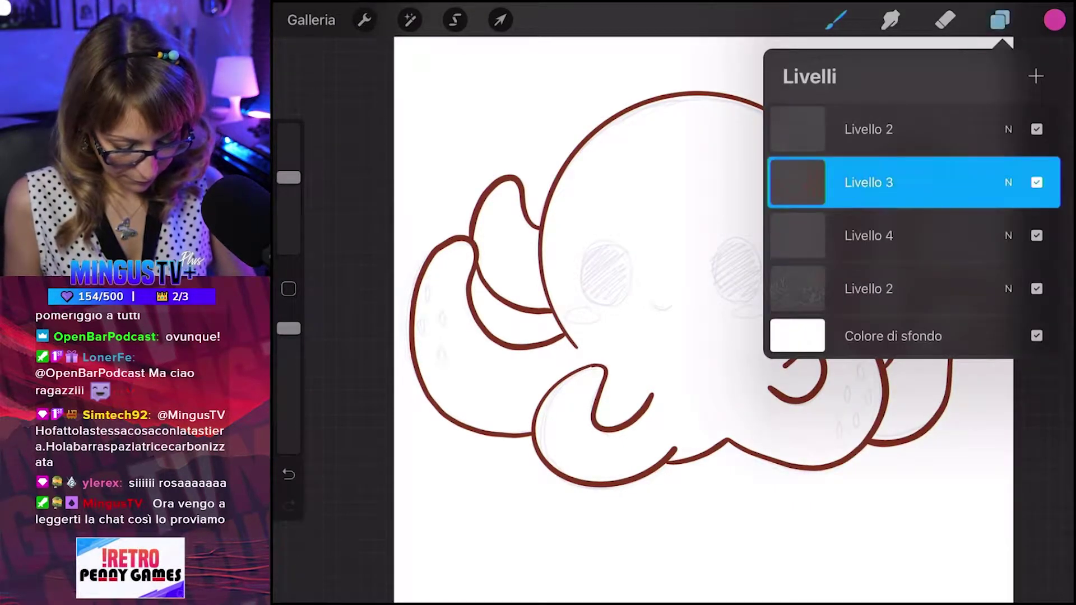
left_click(797, 182)
left_click(690, 297)
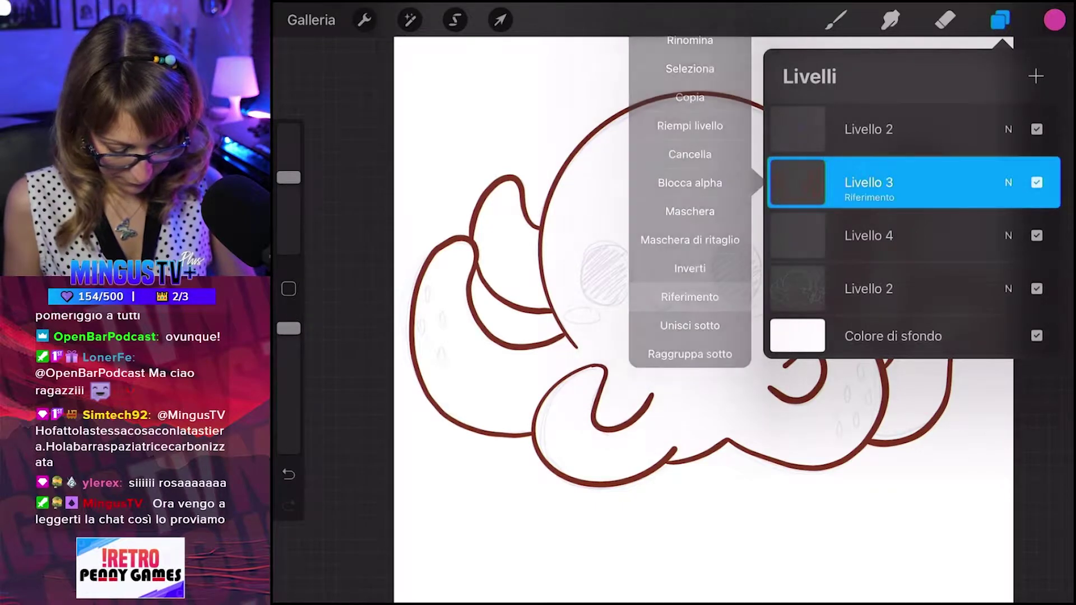
left_click(896, 236)
left_click(999, 20)
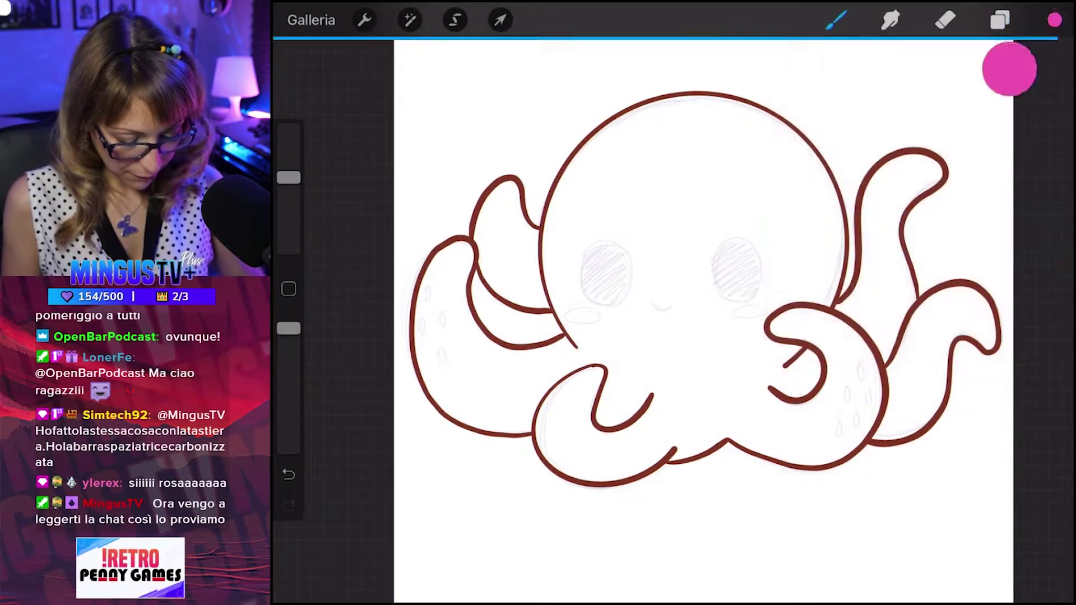
ColorDrop pink into the head and body, right, far-right and upper-left tentacles.
left_click_drag(1054, 20, 748, 229)
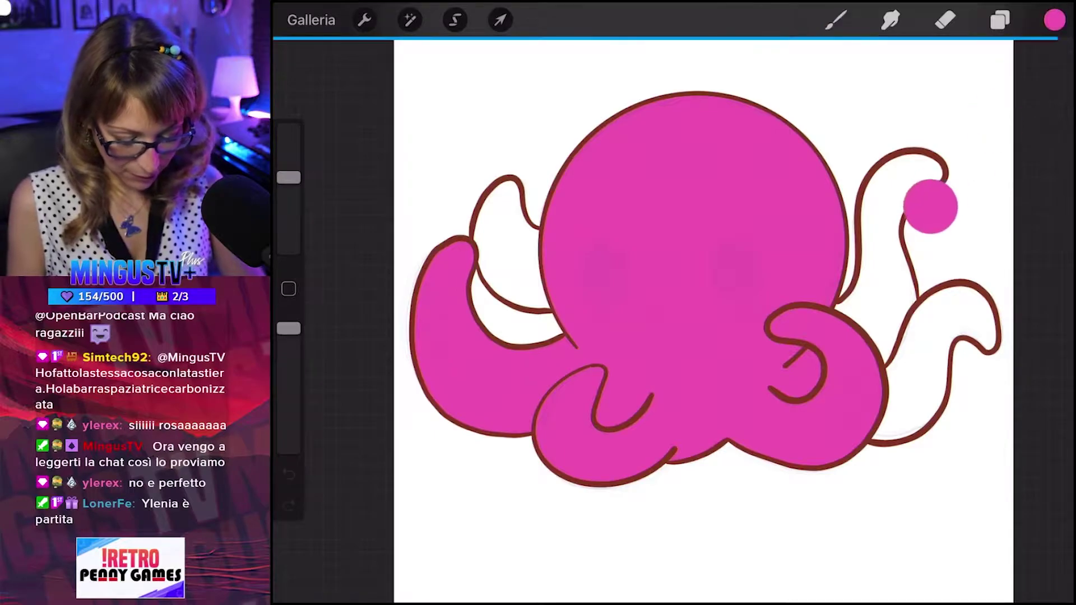
left_click_drag(1054, 19, 893, 261)
left_click_drag(1054, 20, 963, 314)
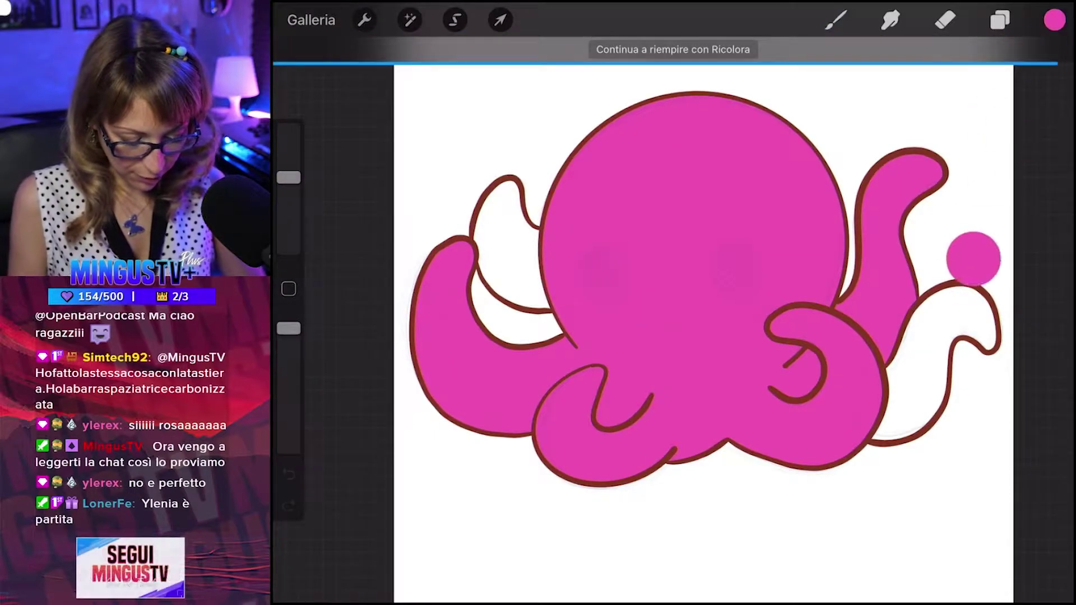
left_click_drag(1054, 20, 505, 235)
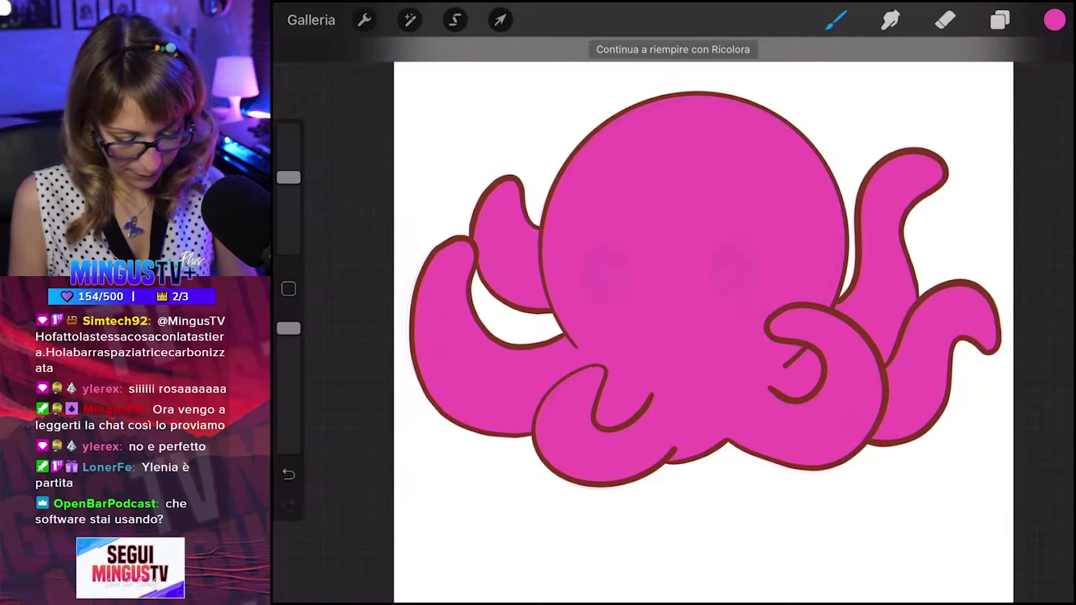
left_click(1000, 19)
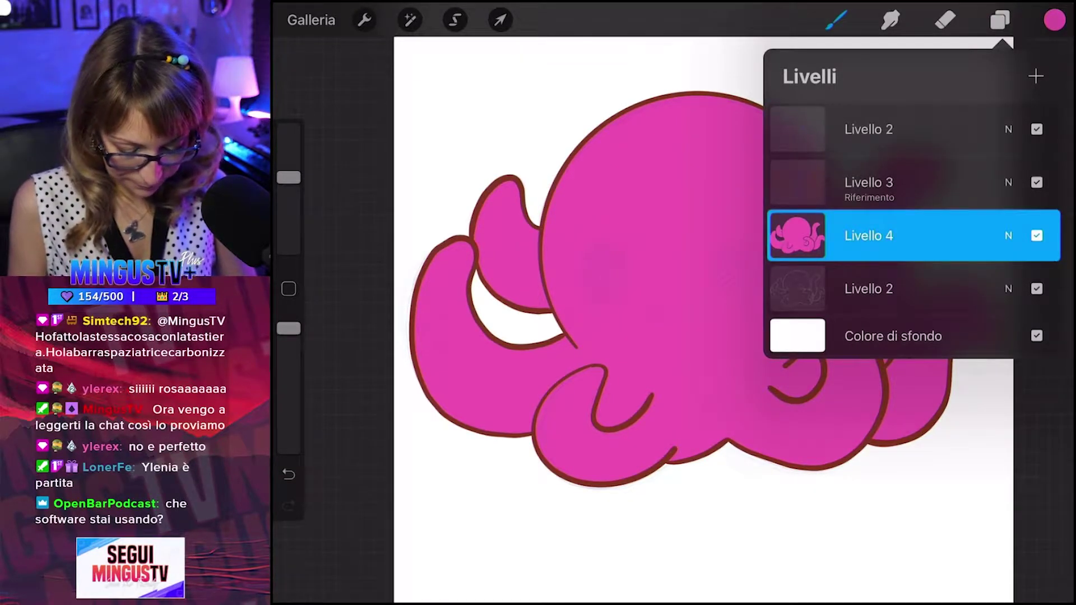
Add Livello 5 above the pink fill and set it as Riferimento.
left_click(1035, 75)
left_click(1000, 19)
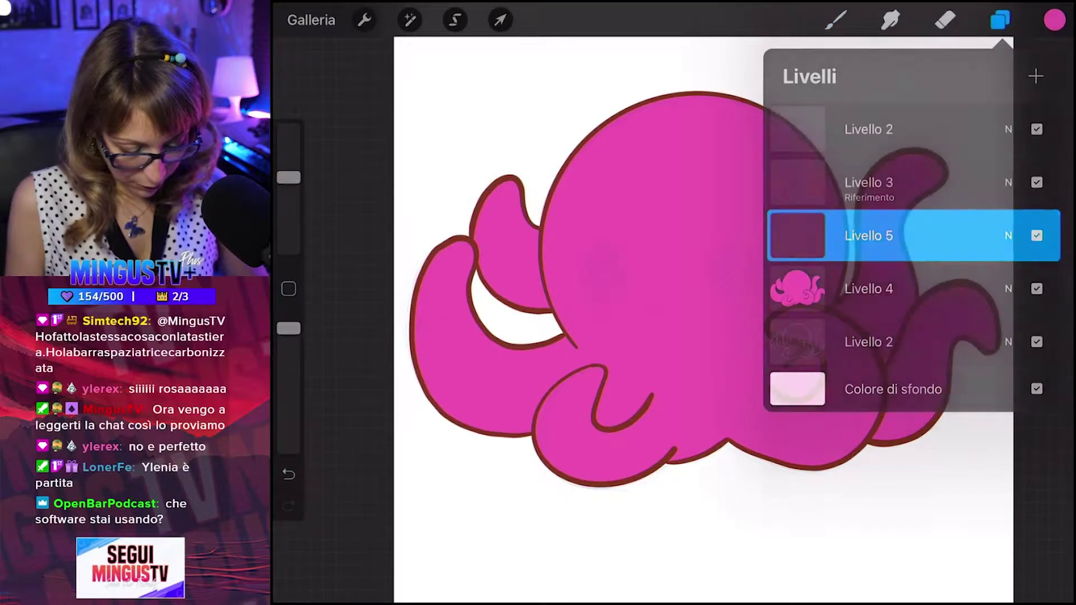
left_click(999, 20)
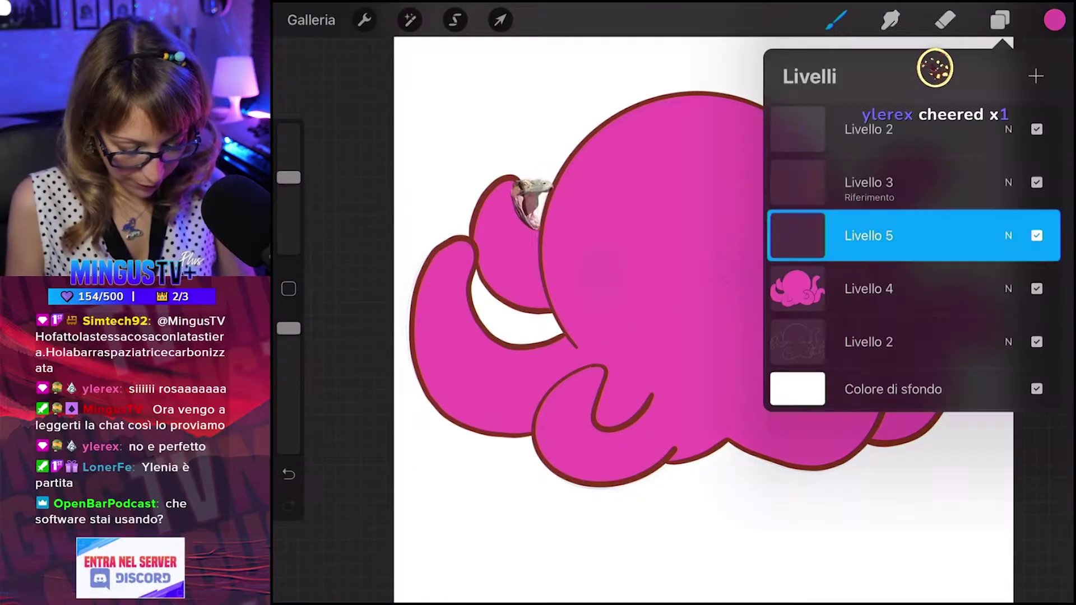
left_click(796, 235)
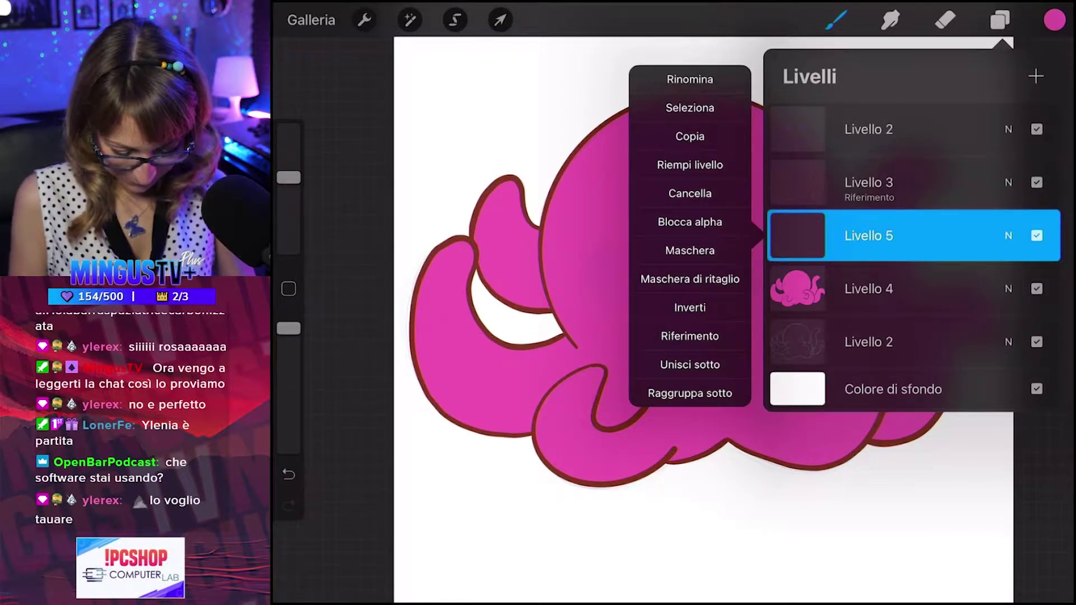
left_click(690, 336)
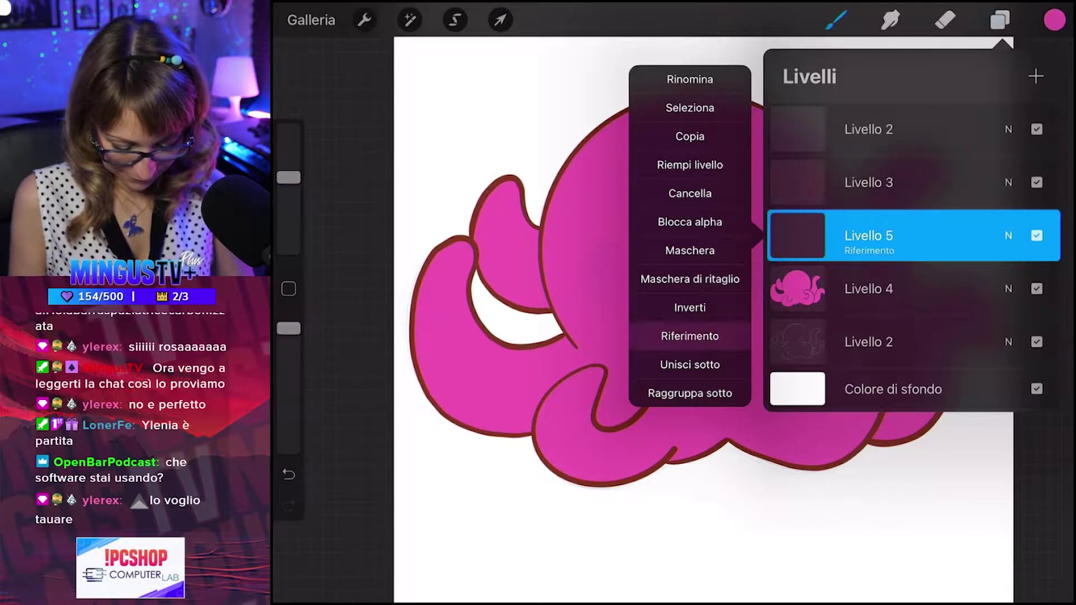
left_click(1000, 20)
Pick a very dark, near-black brown colour.
left_click(1054, 20)
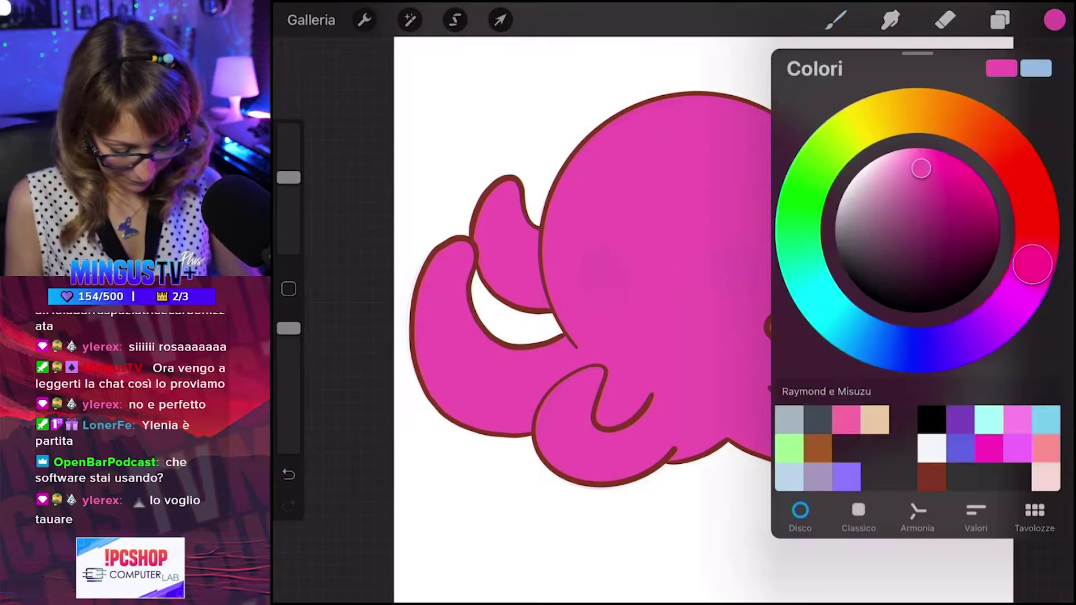
left_click(932, 419)
left_click(891, 285)
left_click_drag(891, 284, 877, 270)
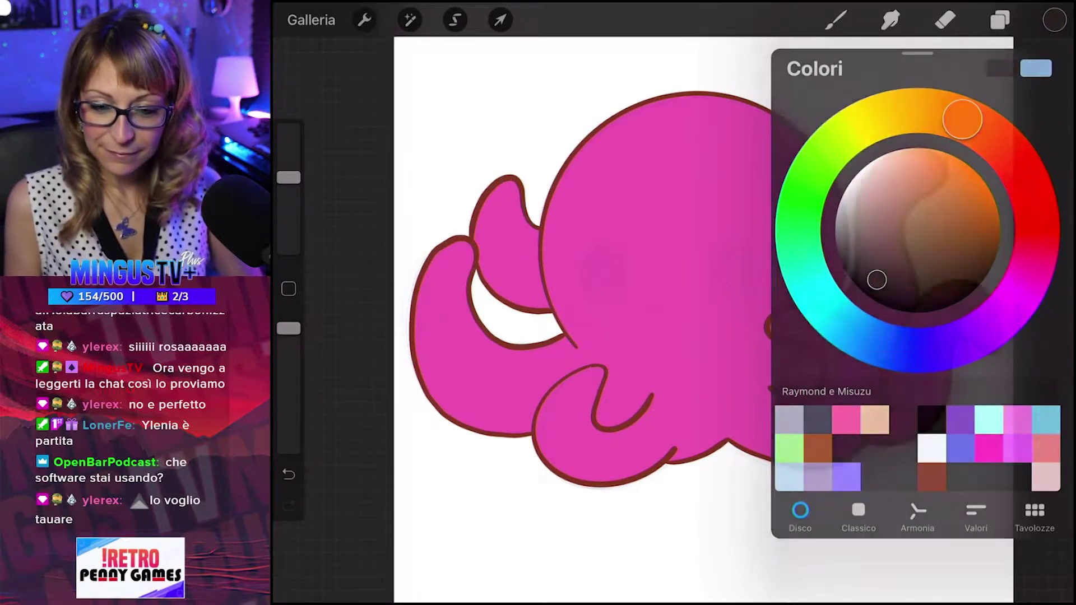
left_click(1054, 19)
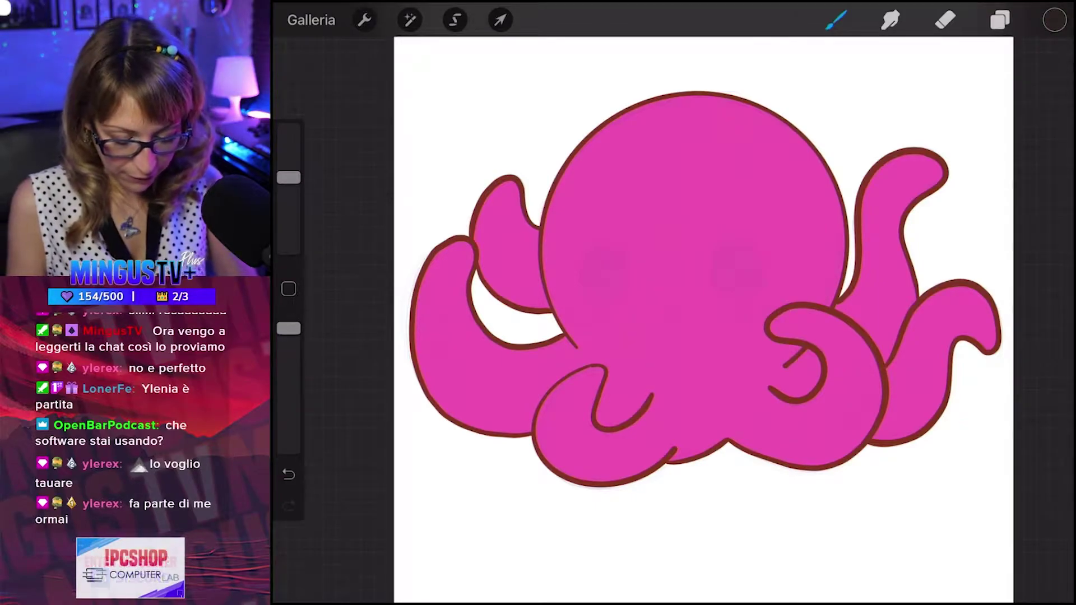
Choose the Pennello rotondo brush, testing and undoing a left-eye outline.
left_click(836, 21)
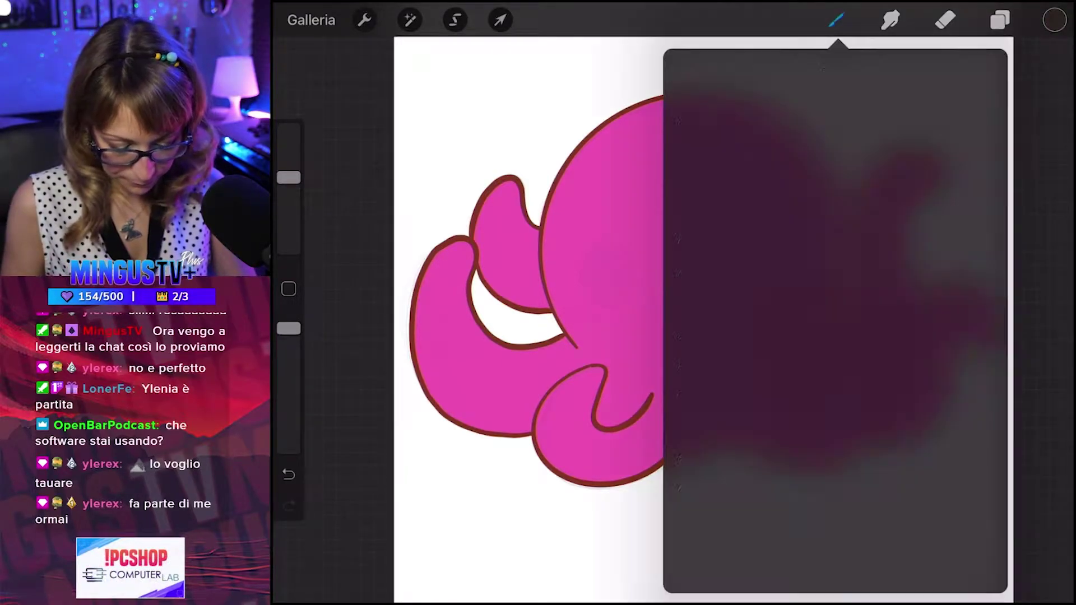
left_click(896, 201)
left_click(836, 20)
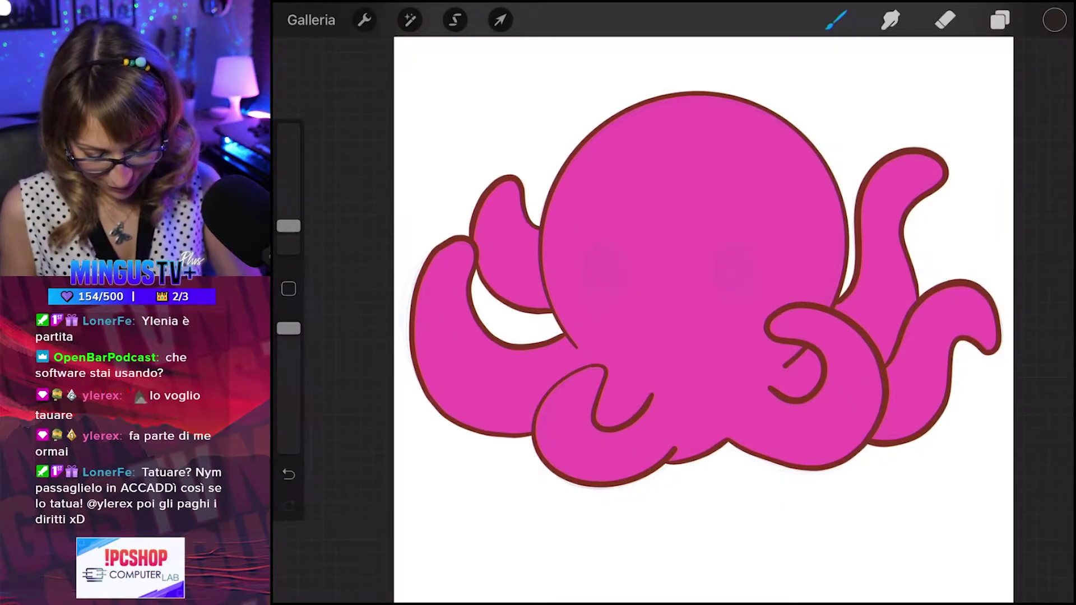
mouse_move(601, 241)
left_mouse_down()
mouse_move(577, 273)
mouse_move(605, 237)
left_mouse_up()
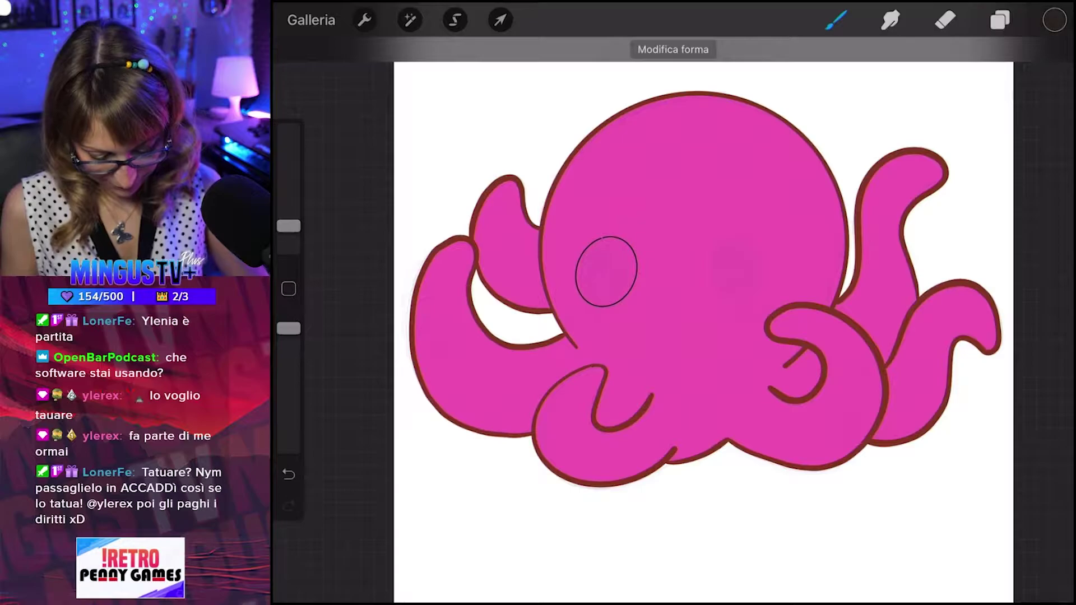
key("ctrl+z")
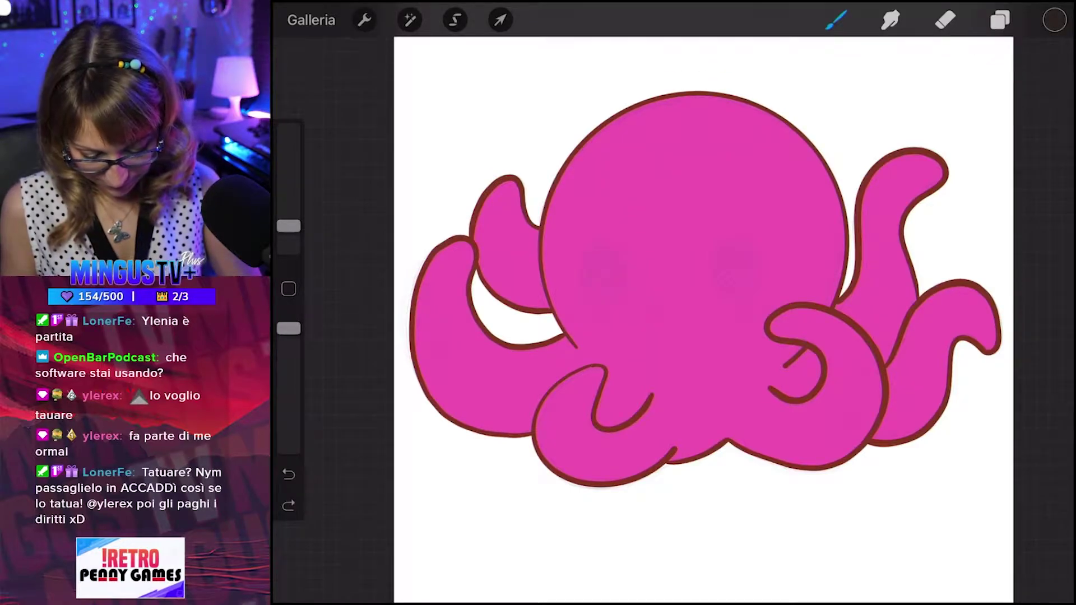
Set the brush size to 6%, then undo a trial arc over the left eye.
left_click_drag(289, 226, 289, 218)
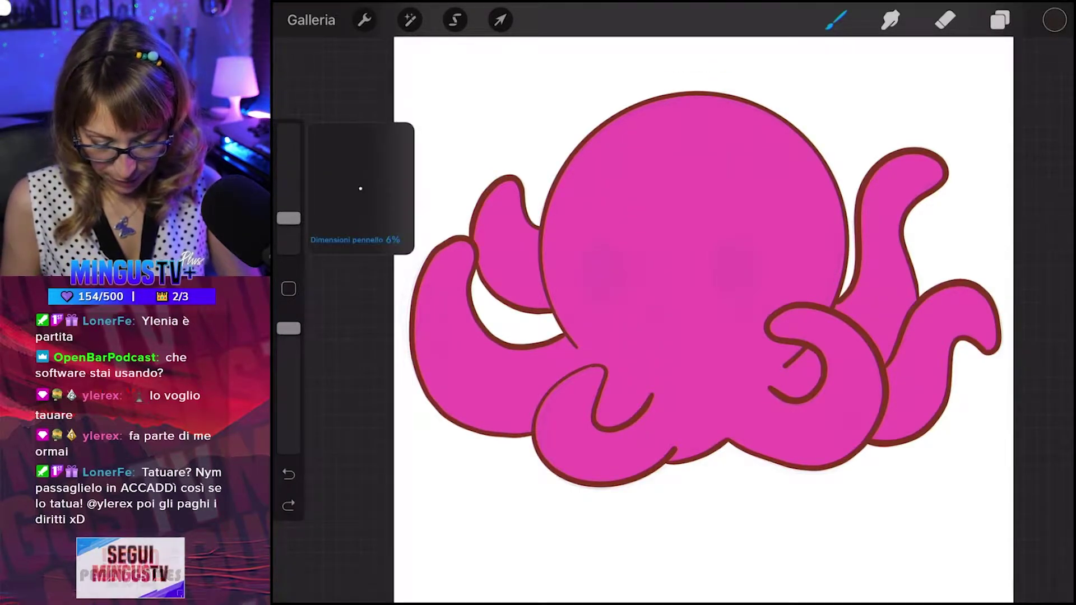
mouse_move(602, 244)
left_mouse_down()
mouse_move(582, 266)
mouse_move(595, 302)
mouse_move(627, 285)
mouse_move(629, 253)
mouse_move(603, 242)
left_mouse_up()
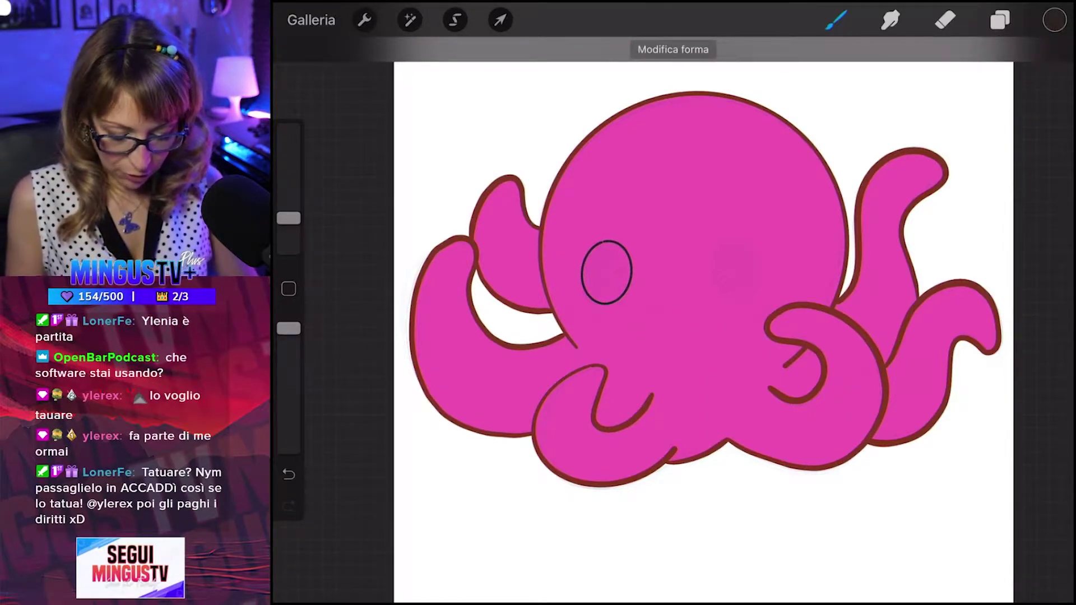
key("ctrl+z")
key("ctrl+z")
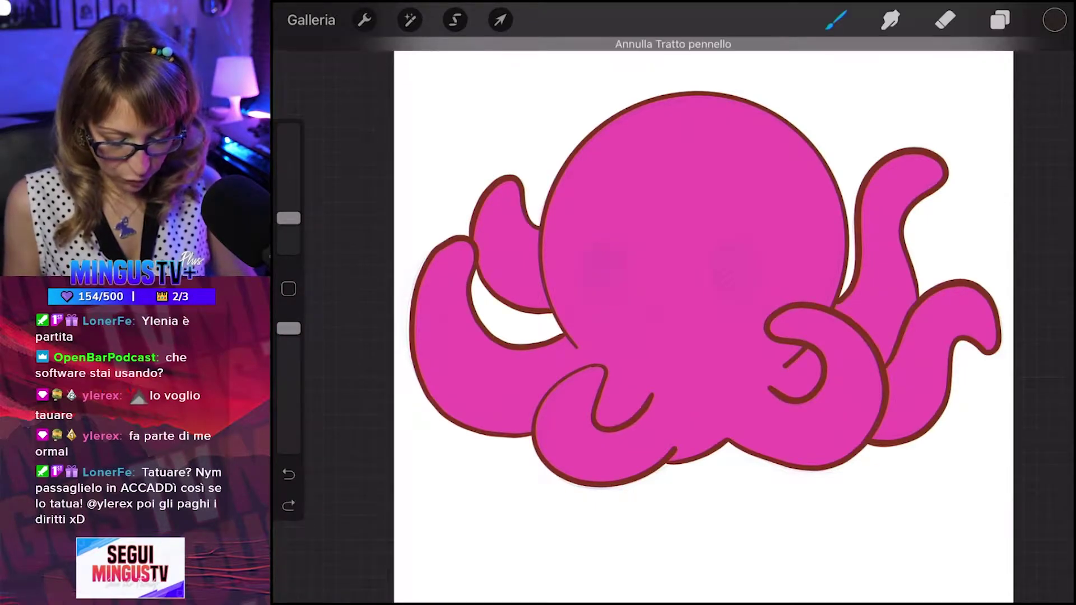
Make MiniNym the default palette and pick a reddish-brown from it.
left_click(1054, 20)
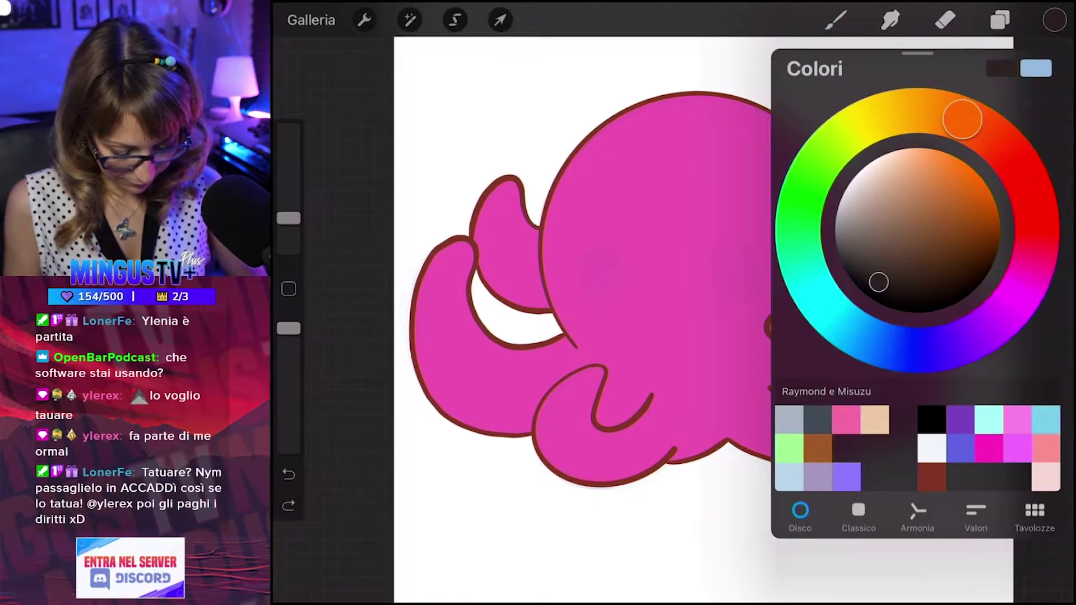
left_click(1035, 519)
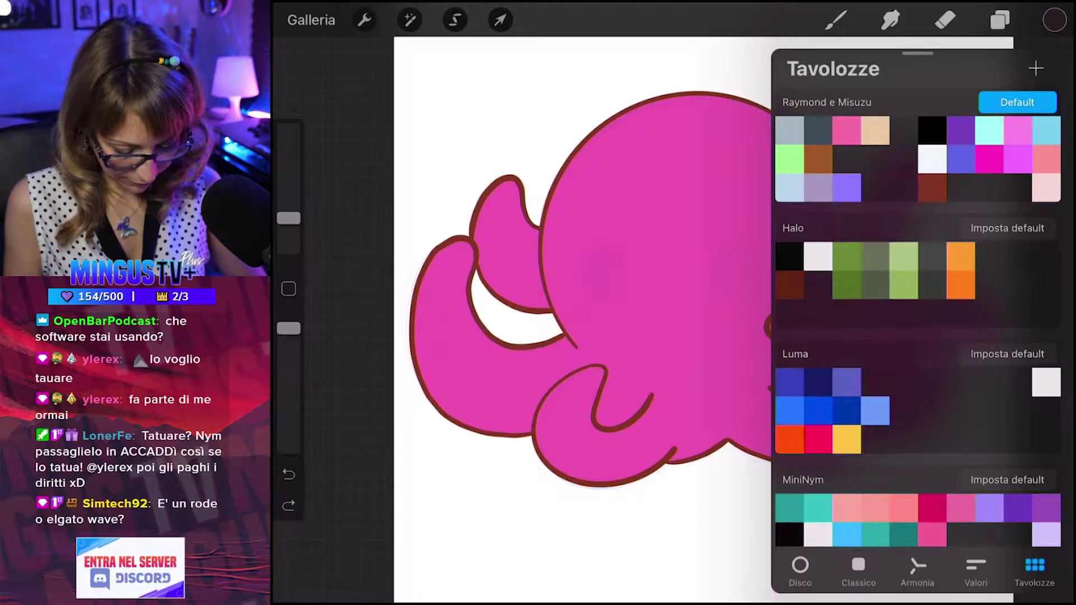
scroll(916, 314, "down", 4)
left_click(1006, 269)
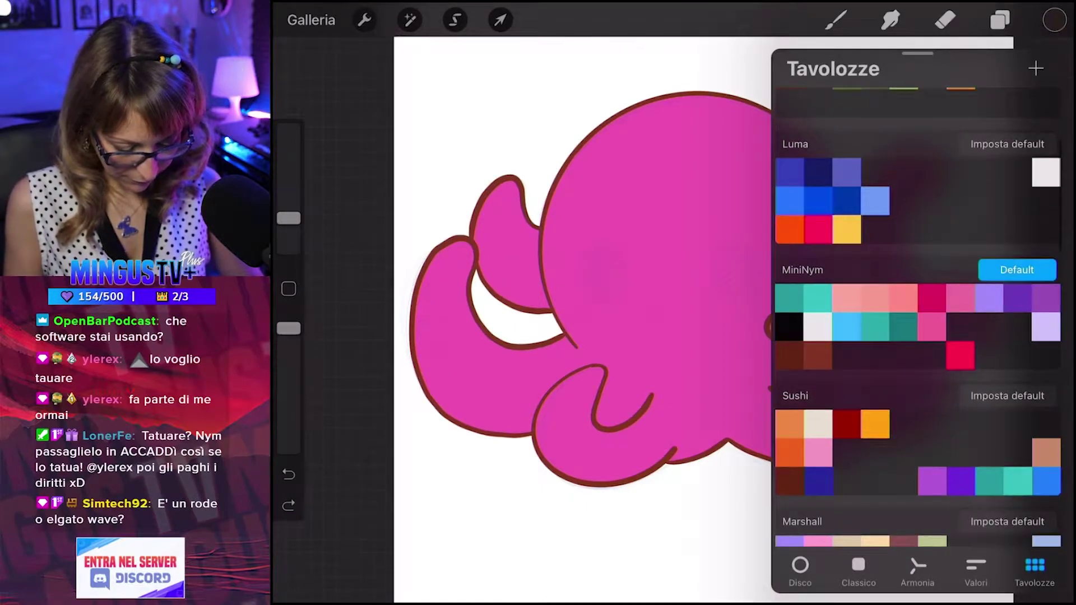
left_click(818, 355)
left_click(1055, 20)
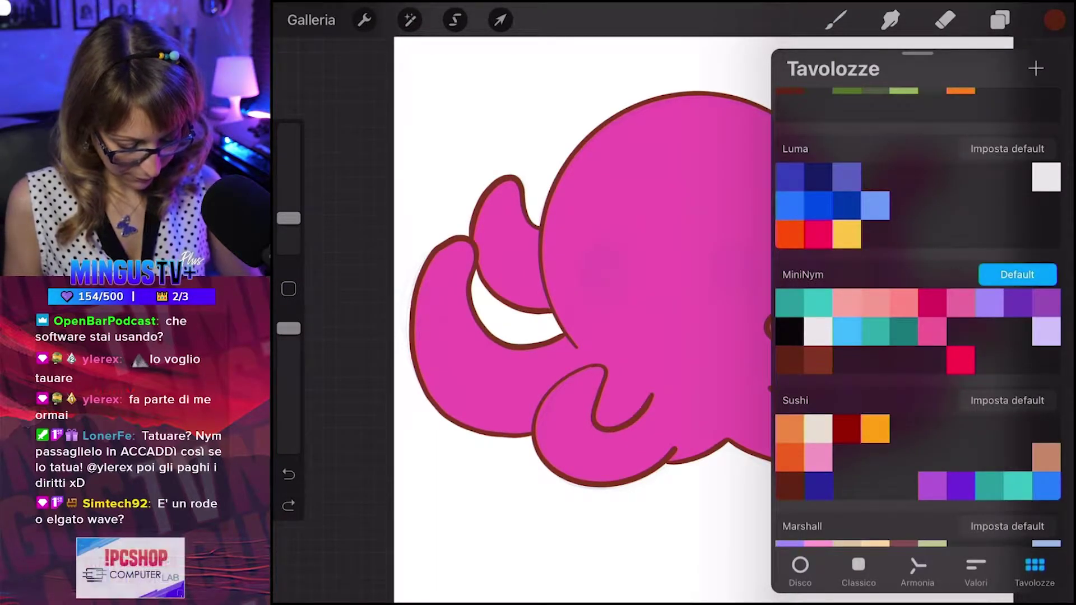
Darken the brown on the colour wheel and save it into an empty palette slot.
left_click(800, 569)
mouse_move(956, 251)
left_mouse_down()
mouse_move(899, 247)
mouse_move(900, 256)
left_mouse_up()
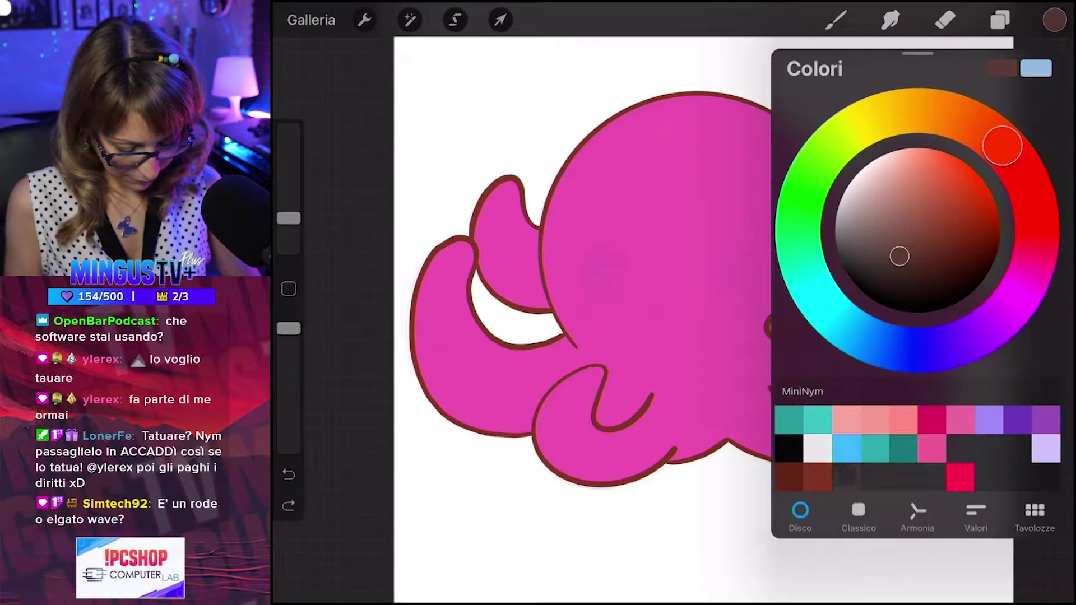
left_click(846, 476)
left_click(745, 445)
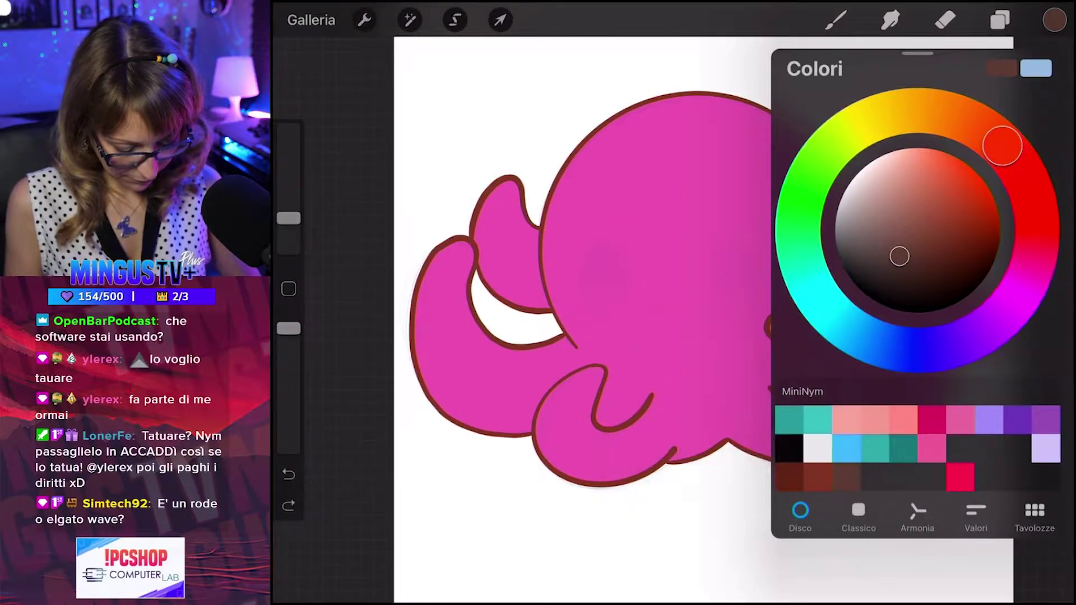
left_click(836, 20)
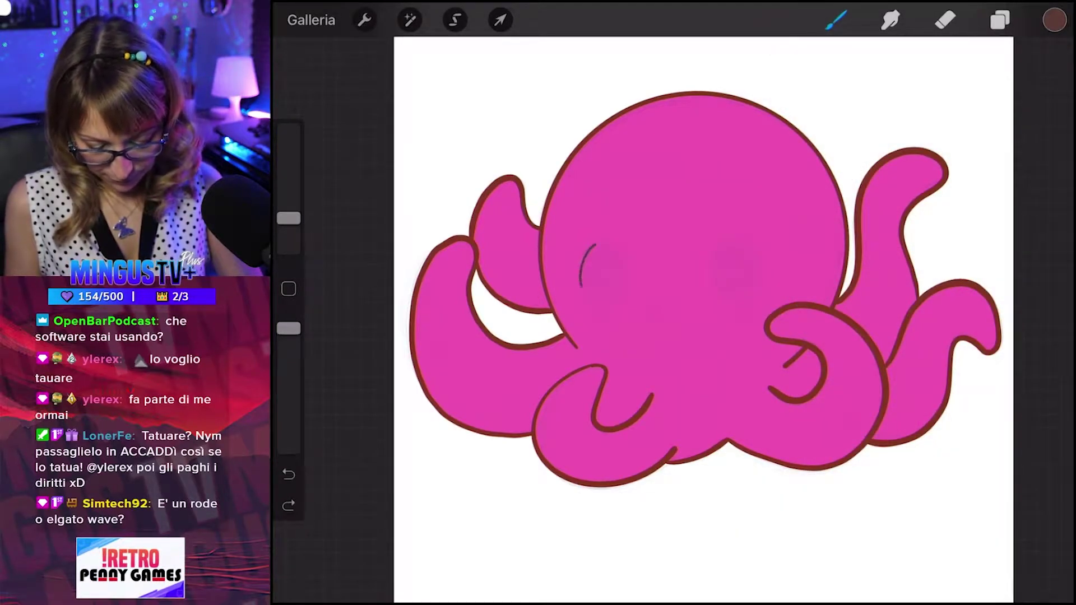
Draw the left eye as a snapped dark-brown oval.
left_click_drag(628, 286, 614, 244)
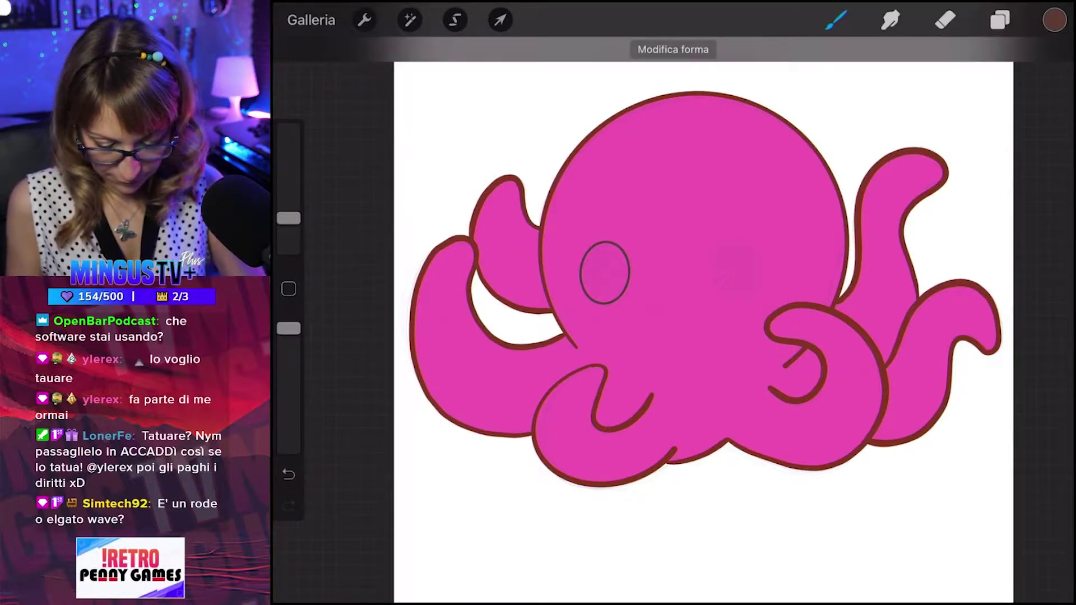
left_click(455, 20)
mouse_move(596, 231)
left_mouse_down()
mouse_move(586, 323)
mouse_move(596, 231)
left_mouse_up()
left_click(500, 20)
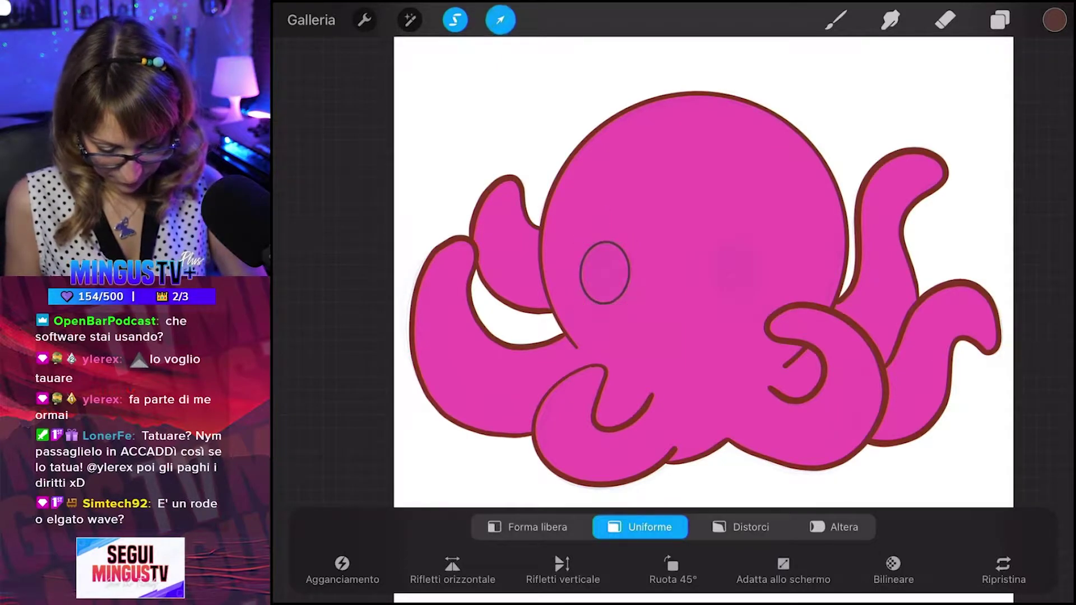
left_click(836, 20)
Copy and paste the left eye oval and move the copy over as the right eye.
left_click(455, 20)
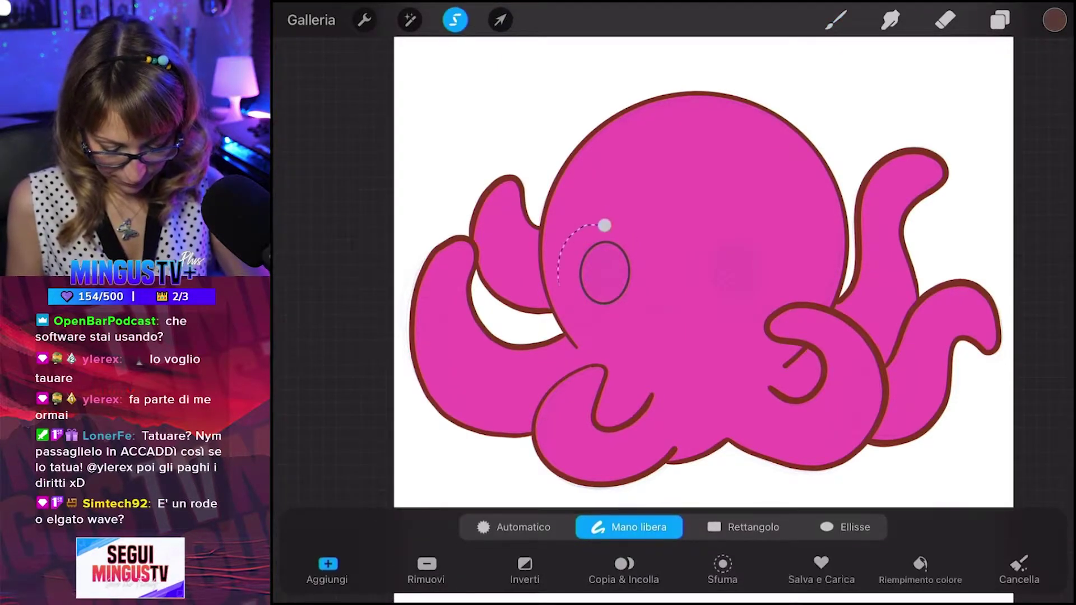
left_click_drag(604, 225, 588, 230)
left_click(623, 566)
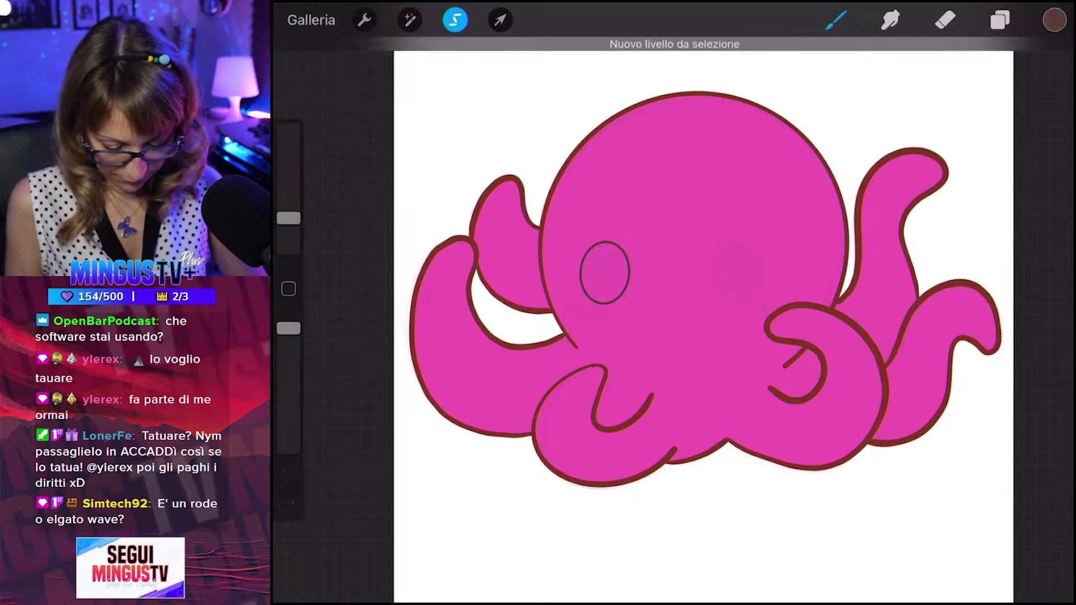
left_click(500, 21)
left_click_drag(605, 272, 736, 271)
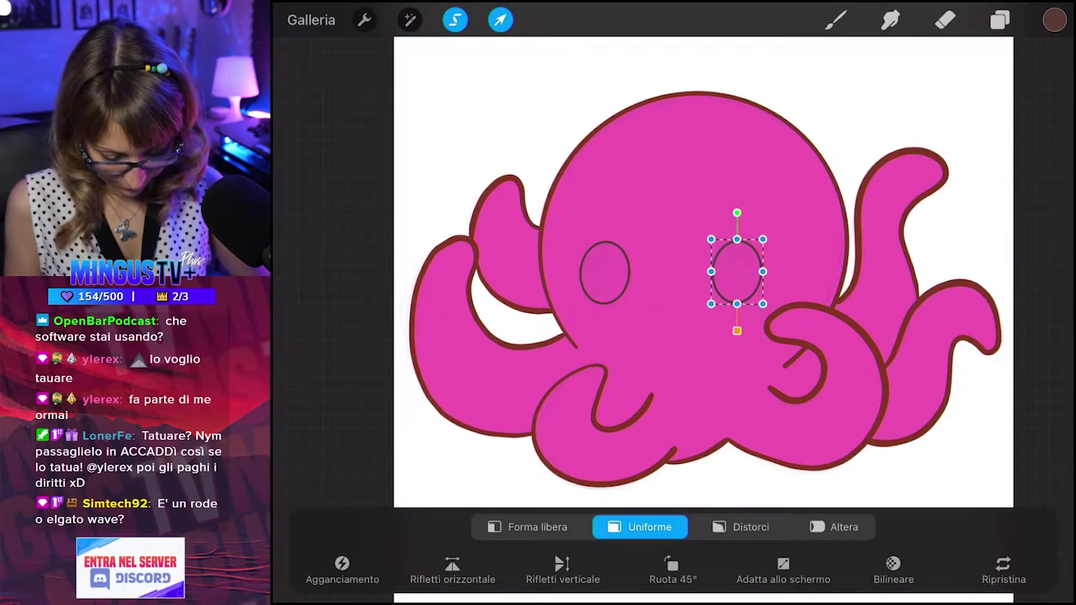
left_click_drag(737, 271, 735, 270)
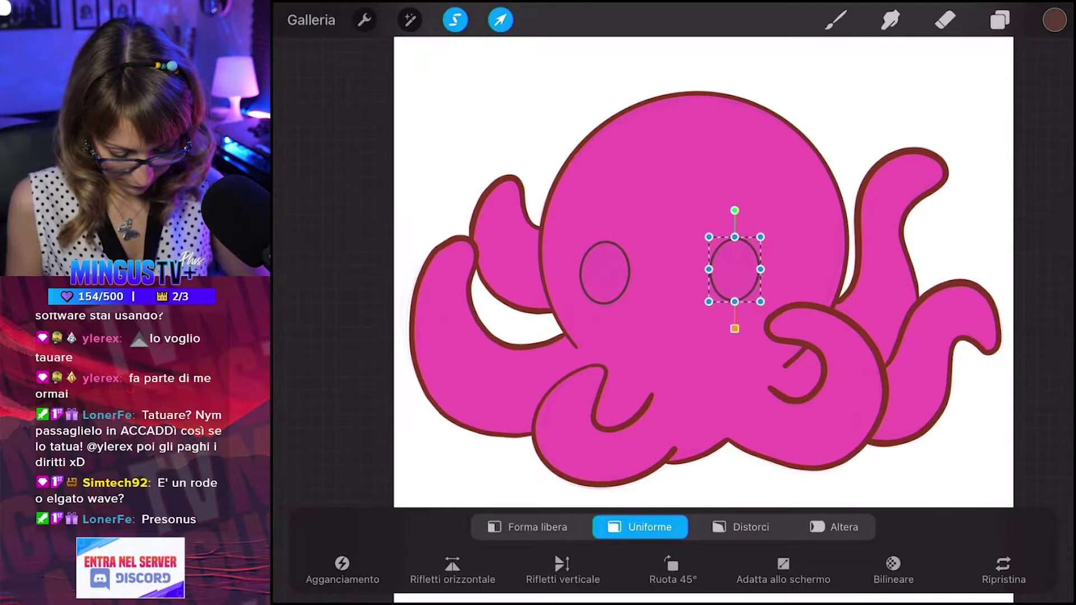
left_click(835, 20)
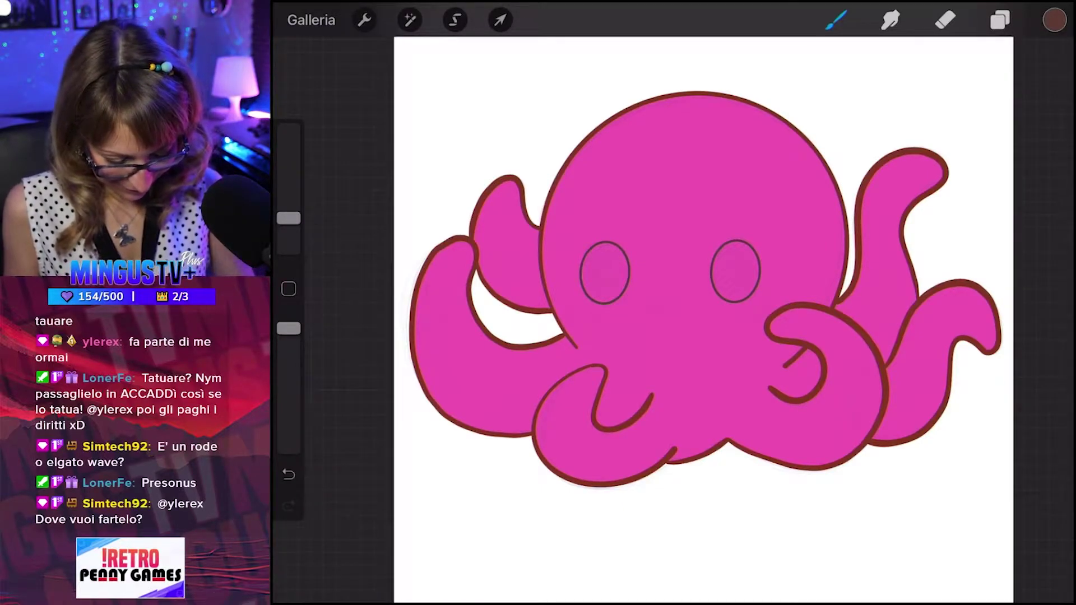
Fill both eyes dark brown, after undoing a flooded fill and deleting the Da selezione layer.
left_click_drag(533, 319, 562, 326)
left_click_drag(1054, 19, 734, 272)
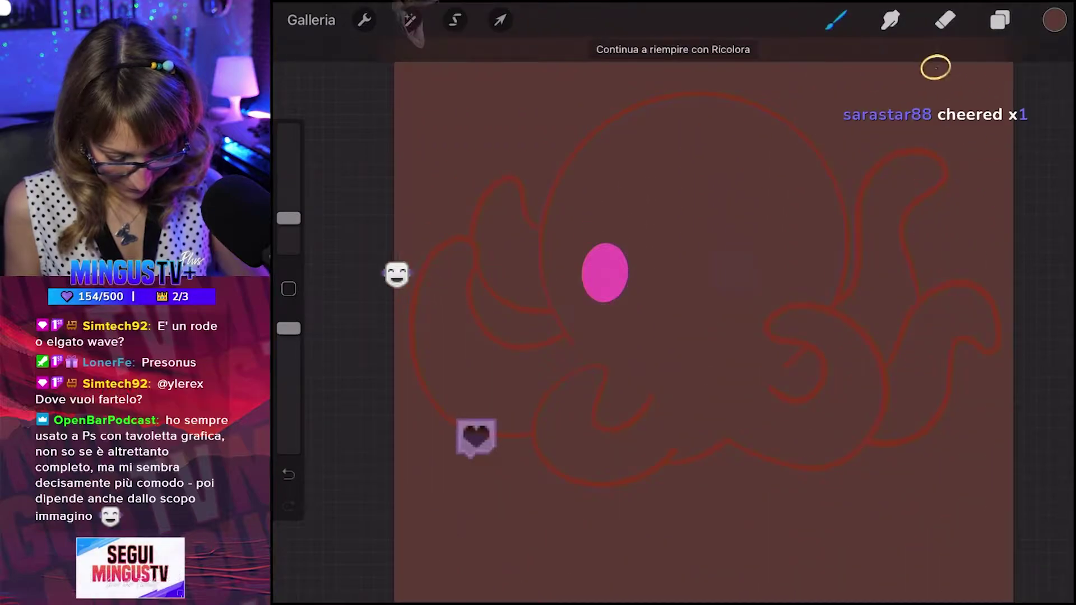
key("ctrl+z")
left_click(999, 20)
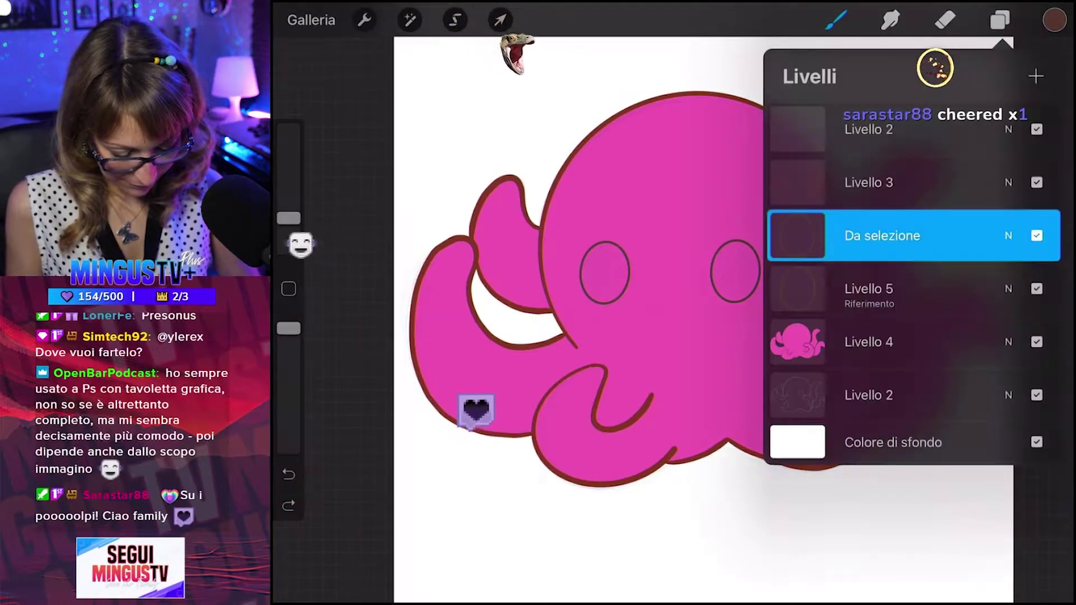
left_click(797, 236)
left_click(690, 193)
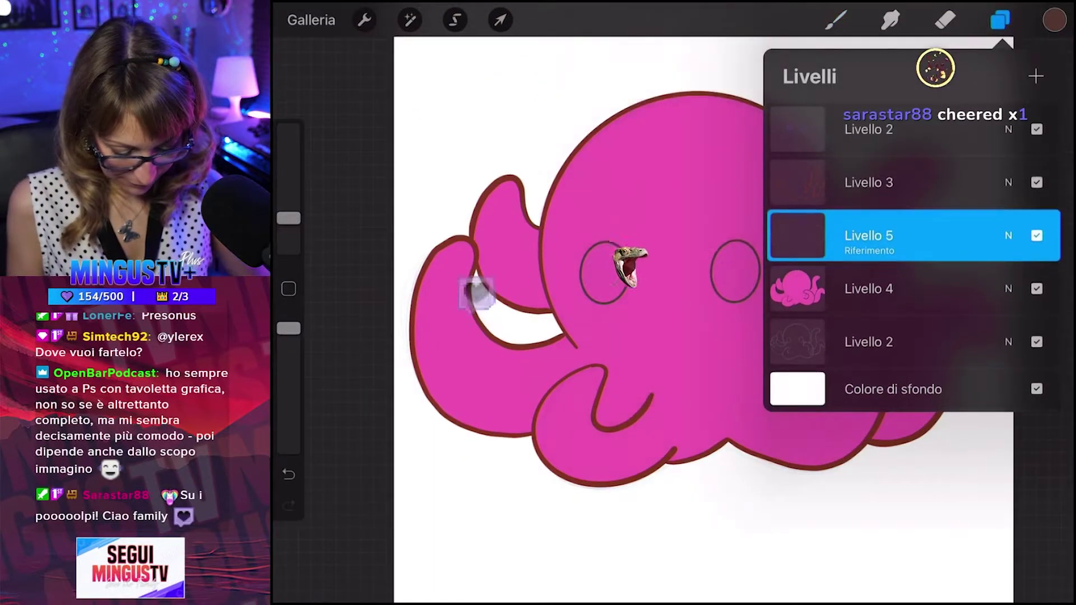
left_click(1000, 20)
mouse_move(1054, 20)
left_mouse_down()
mouse_move(734, 272)
mouse_move(917, 122)
mouse_move(604, 271)
left_mouse_up()
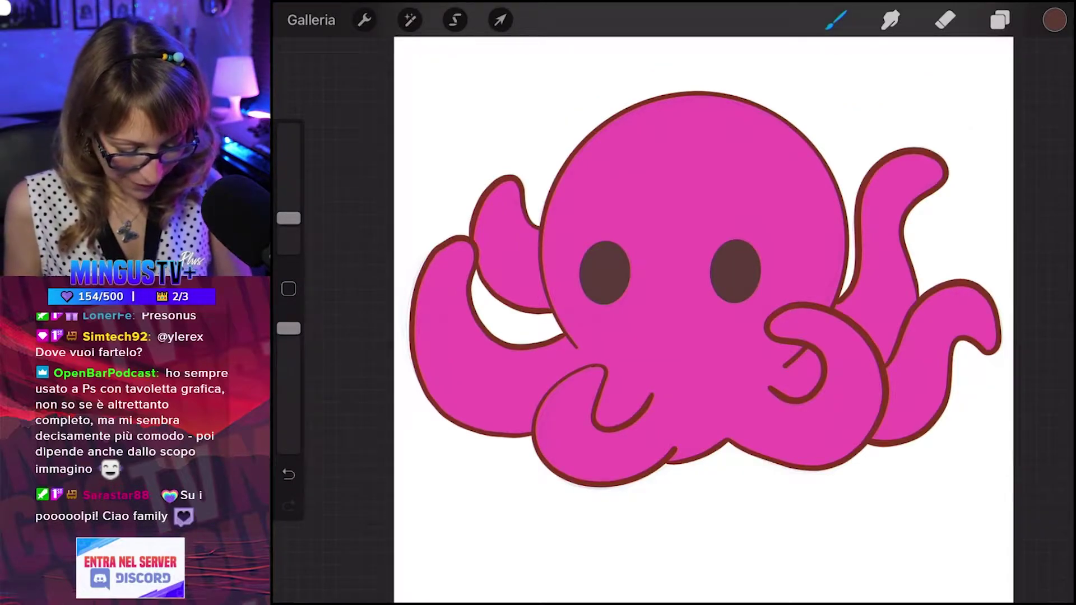
Add a new highlight layer and set the round brush to about 13%.
left_click(1000, 20)
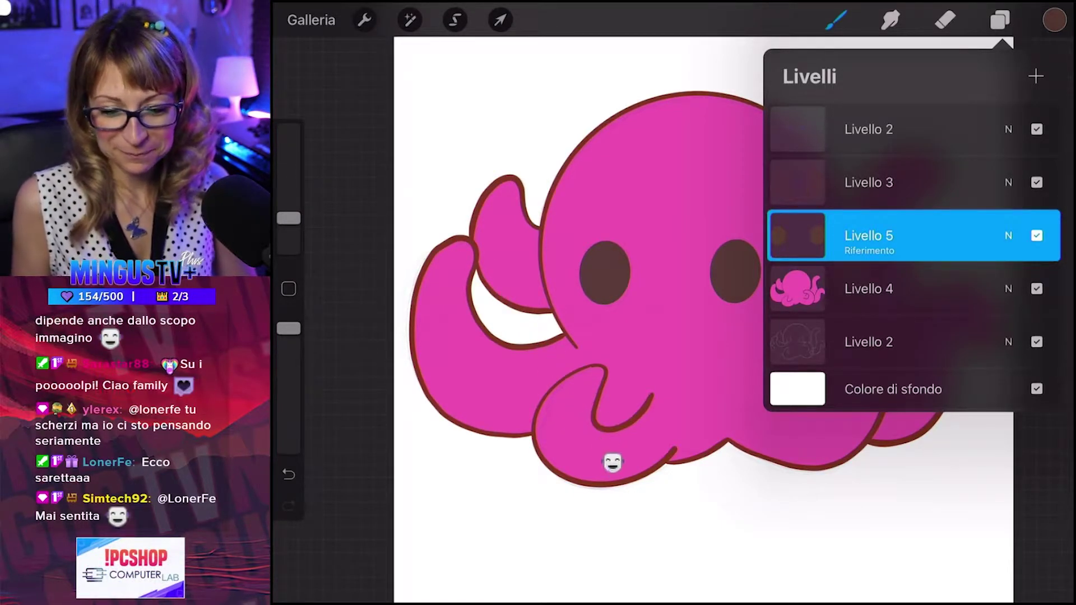
left_click(1035, 76)
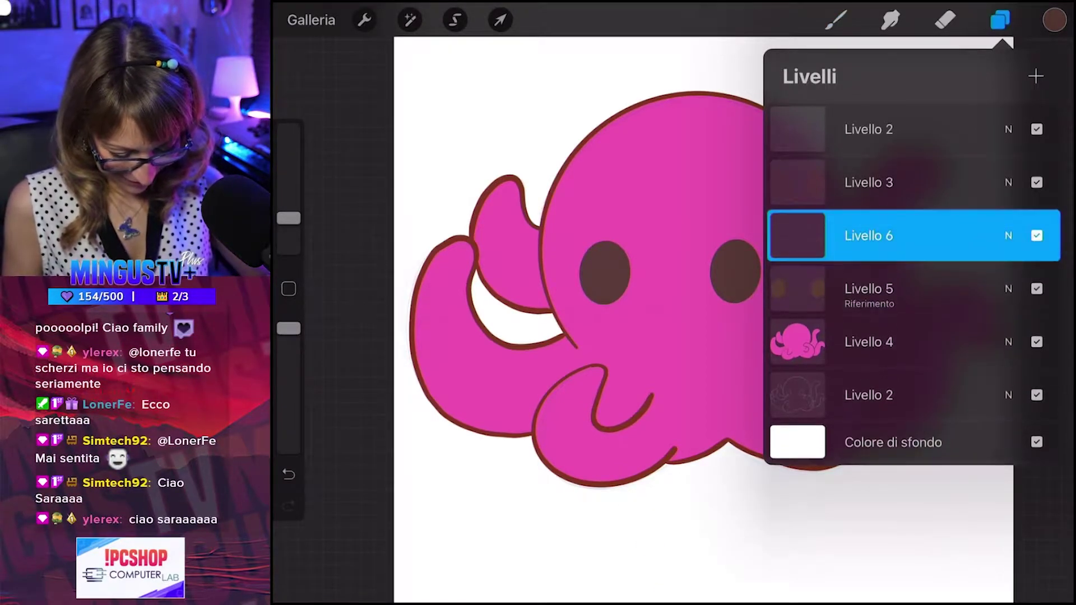
left_click(1000, 20)
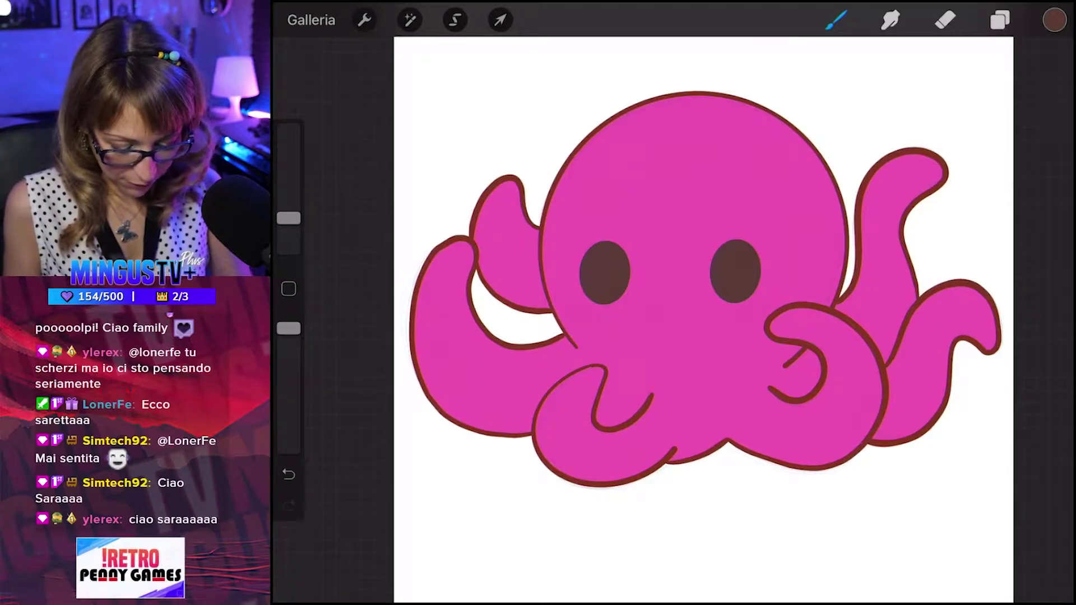
left_click(836, 20)
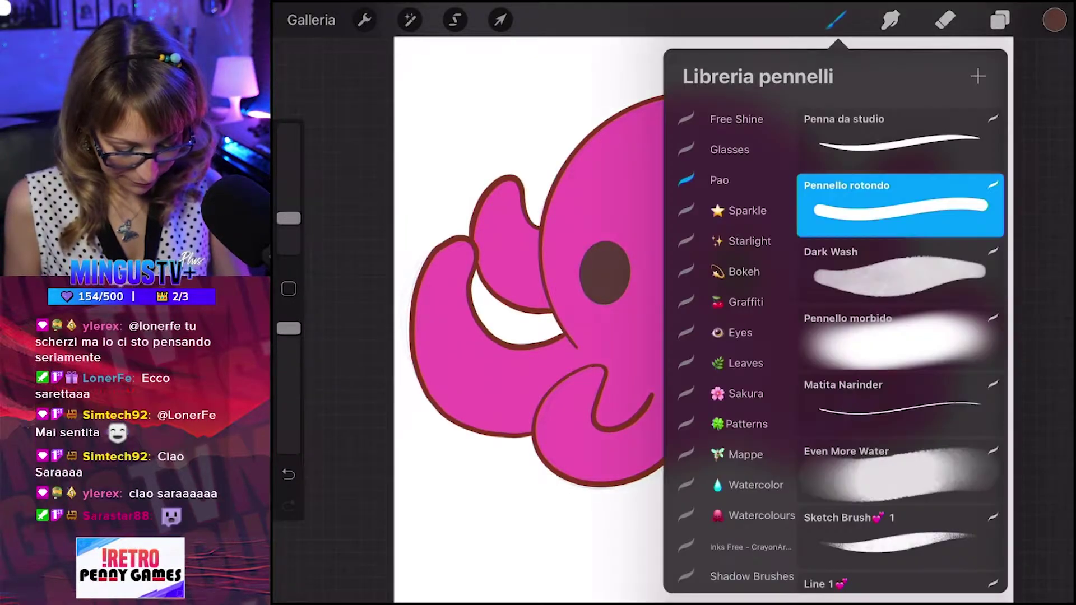
left_click(836, 21)
left_click_drag(289, 218, 289, 155)
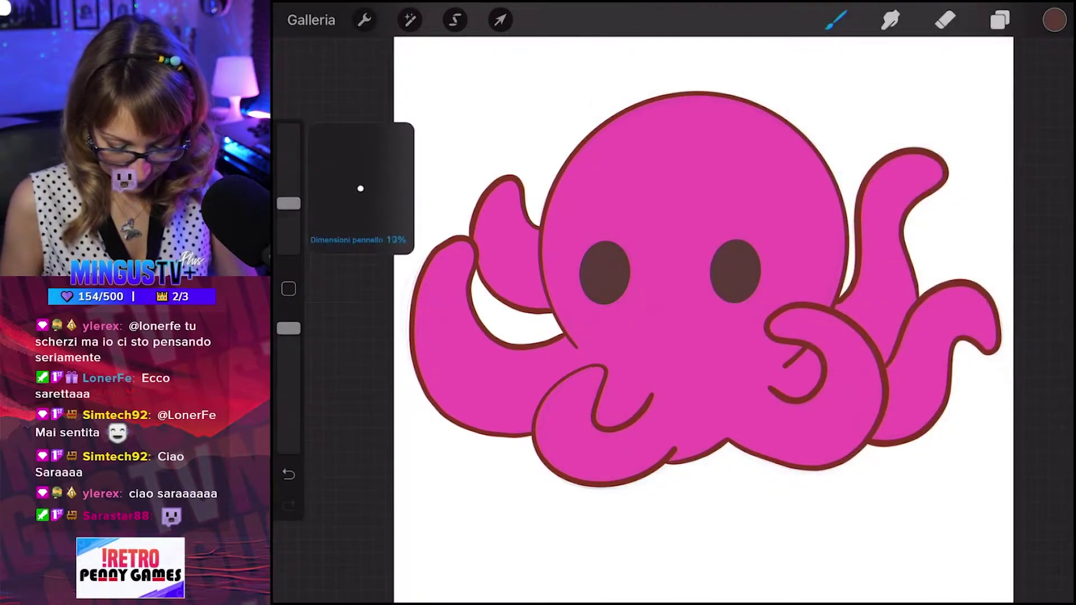
Pick white and dab a round highlight on the left and right eyes.
left_click(1055, 20)
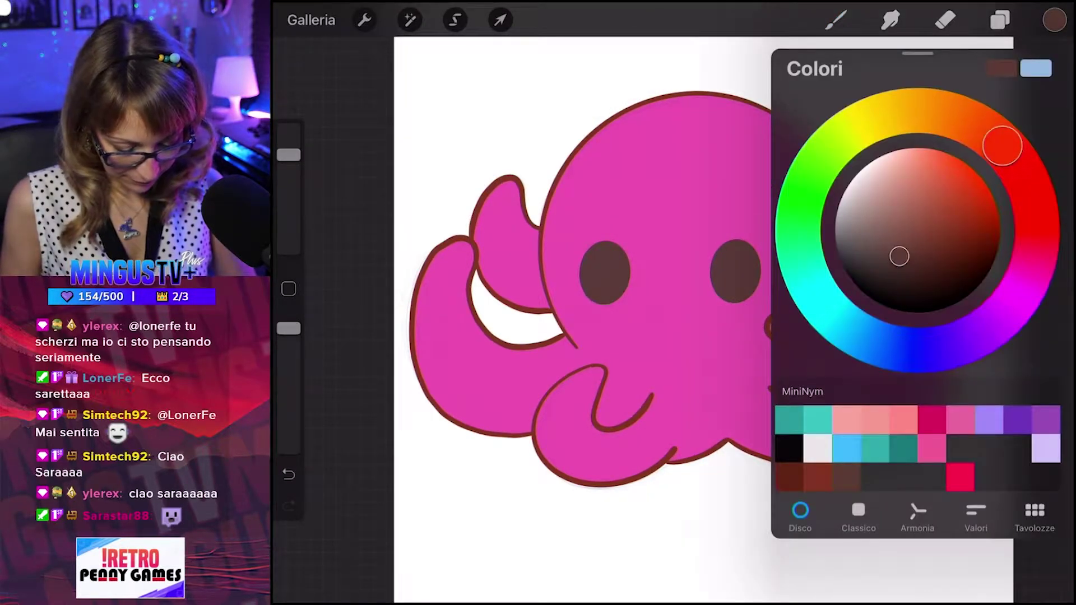
left_click(818, 449)
left_click(1000, 20)
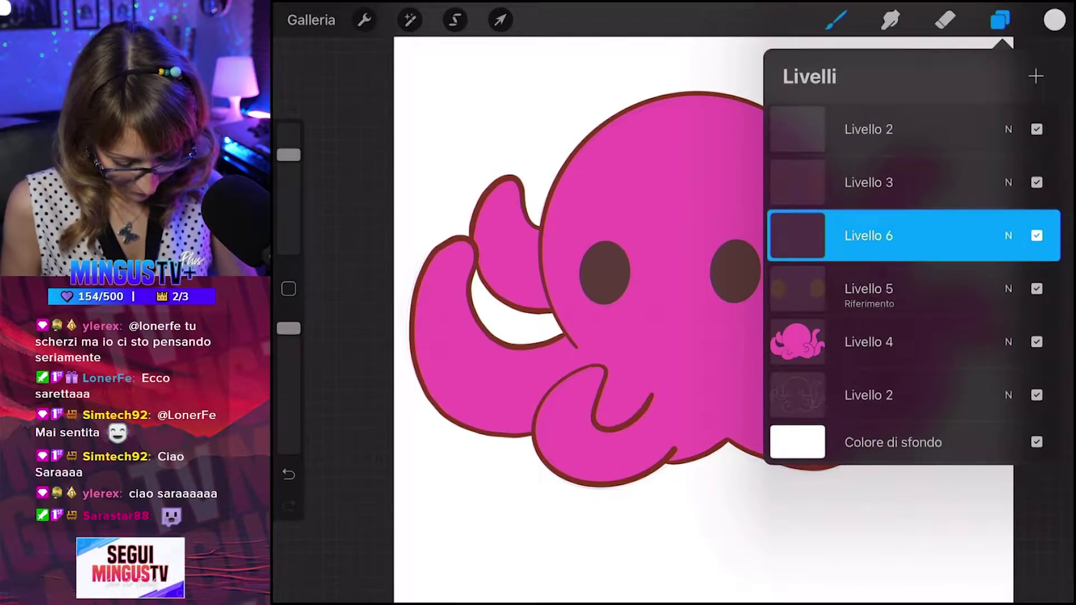
left_click(1000, 20)
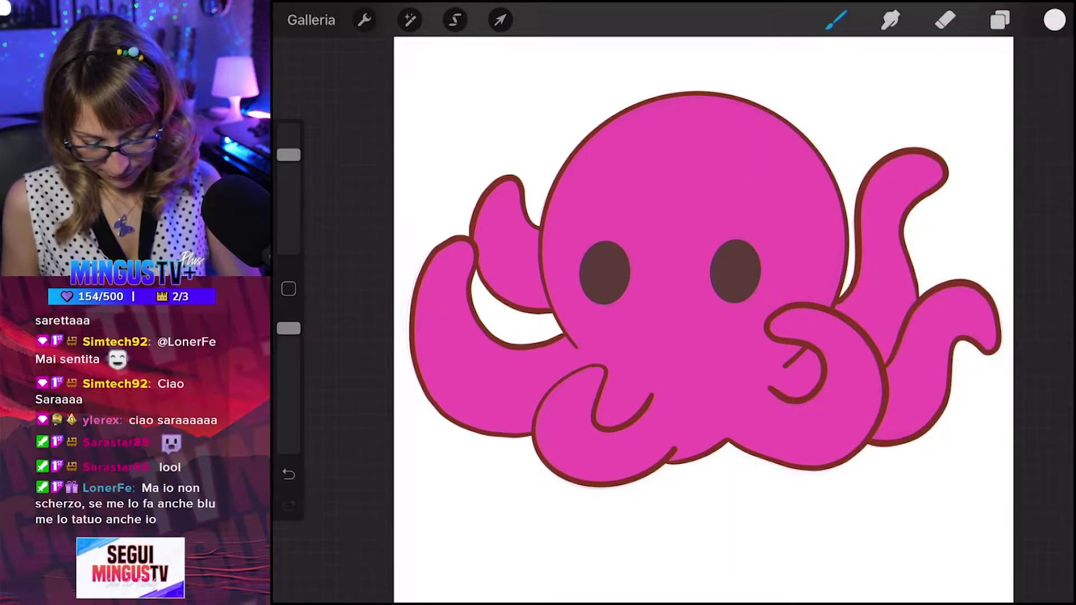
left_click(611, 263)
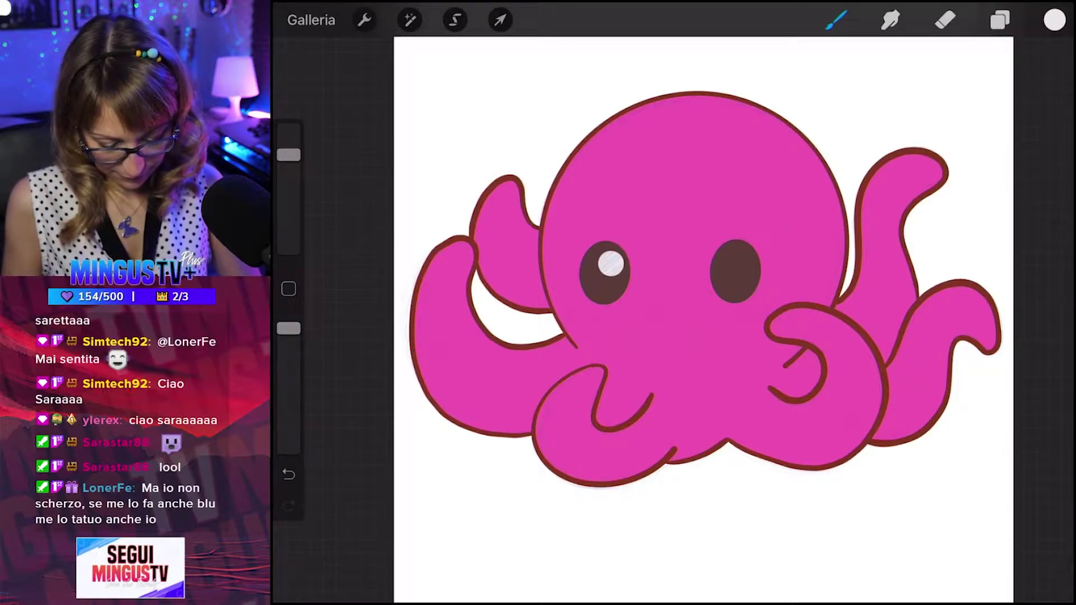
left_click(742, 261)
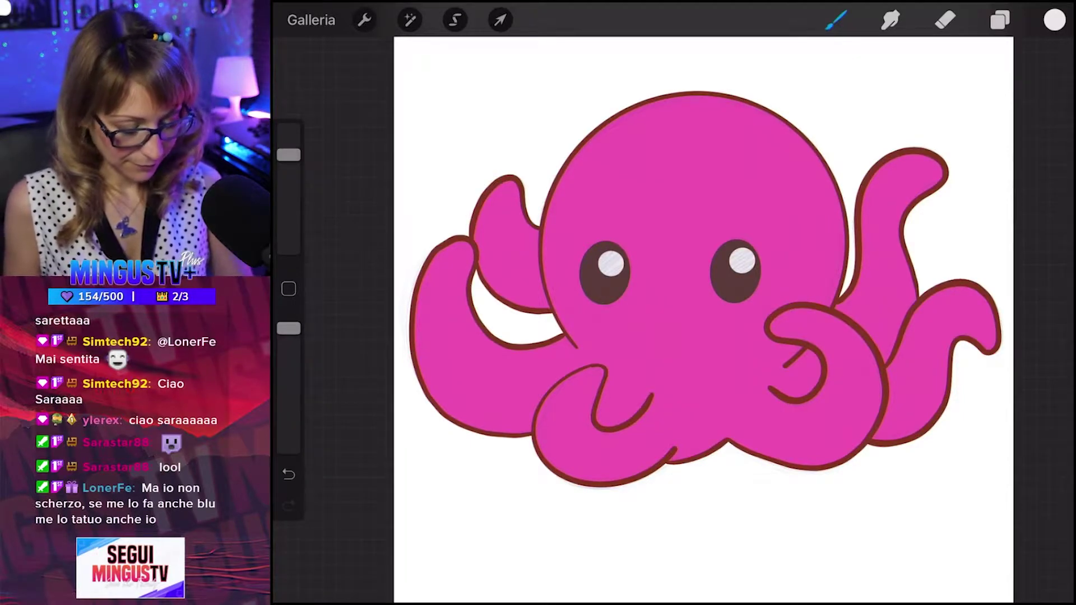
left_click(999, 20)
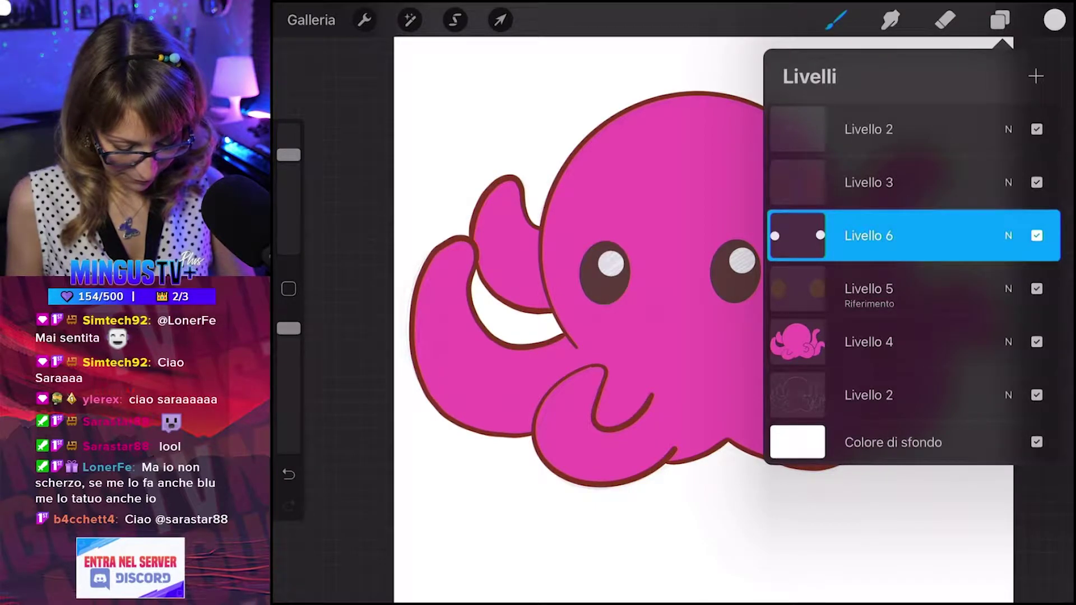
Add a new empty layer, Livello 7, above Livello 6.
left_click(869, 289)
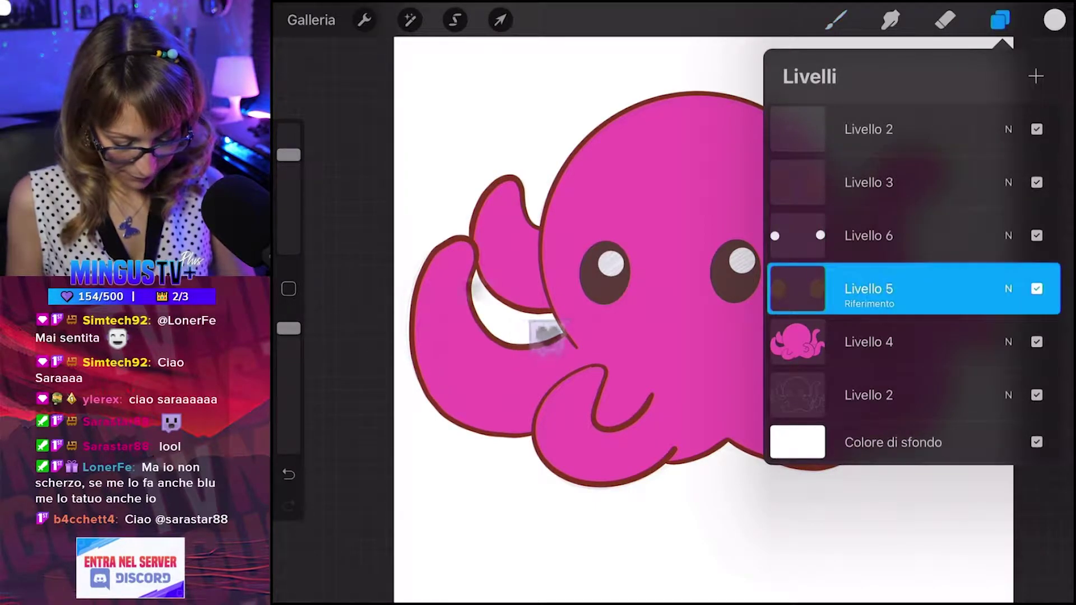
left_click(999, 20)
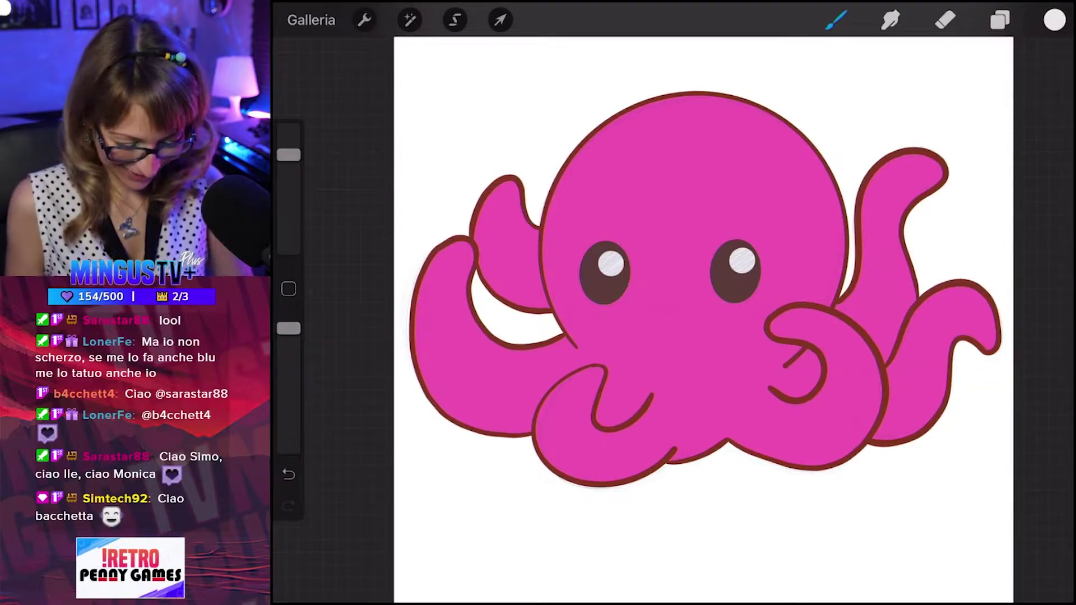
left_click(1000, 20)
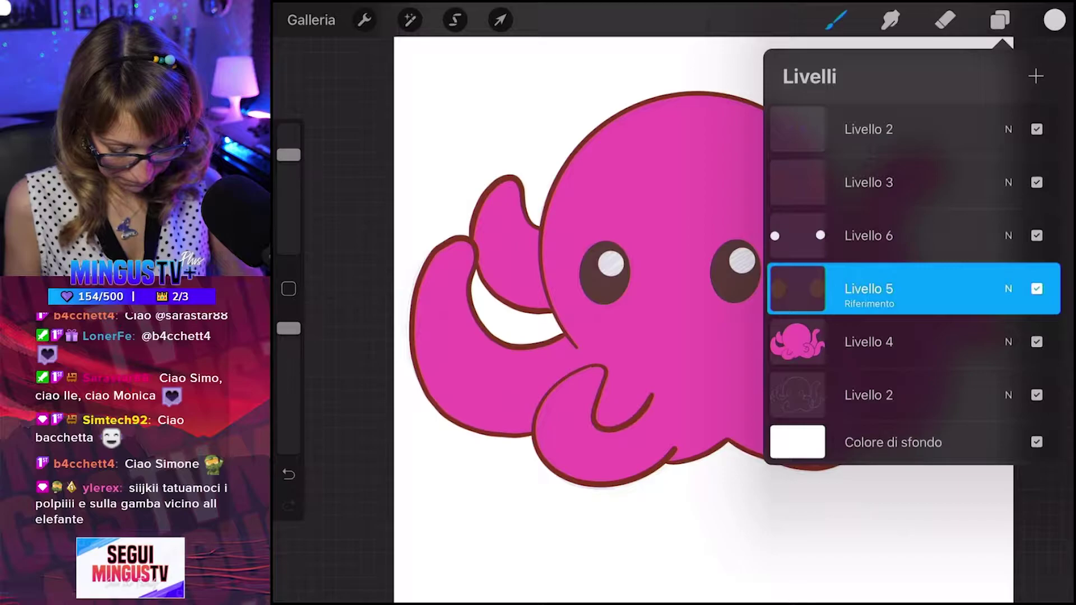
left_click(869, 235)
left_click(1035, 76)
left_click(999, 20)
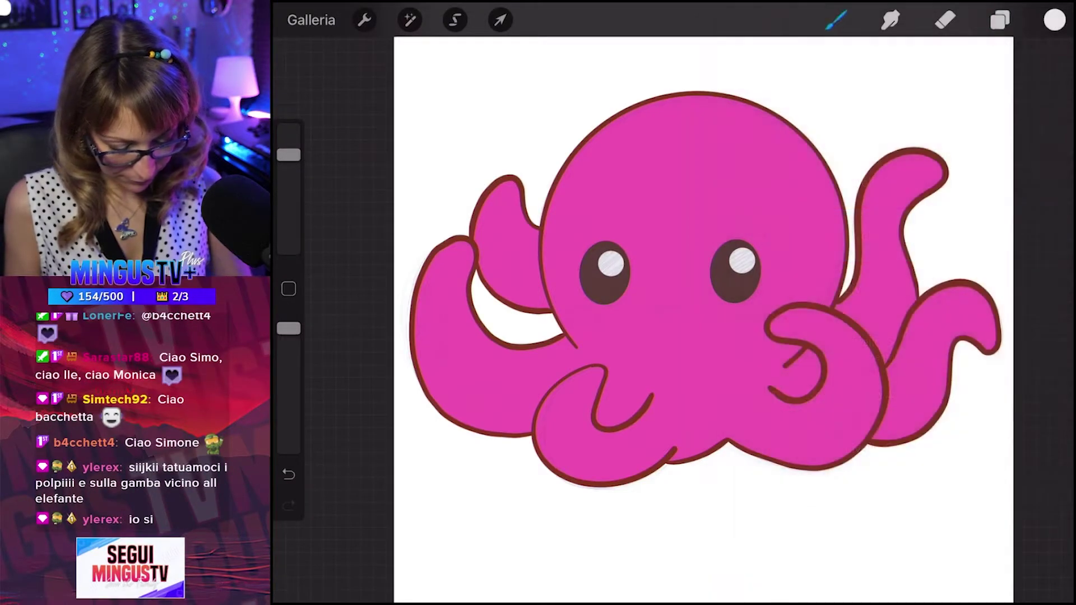
Undo an accidental Merge Down of Livello 7 and reopen its layer options.
left_click(999, 20)
left_click(797, 235)
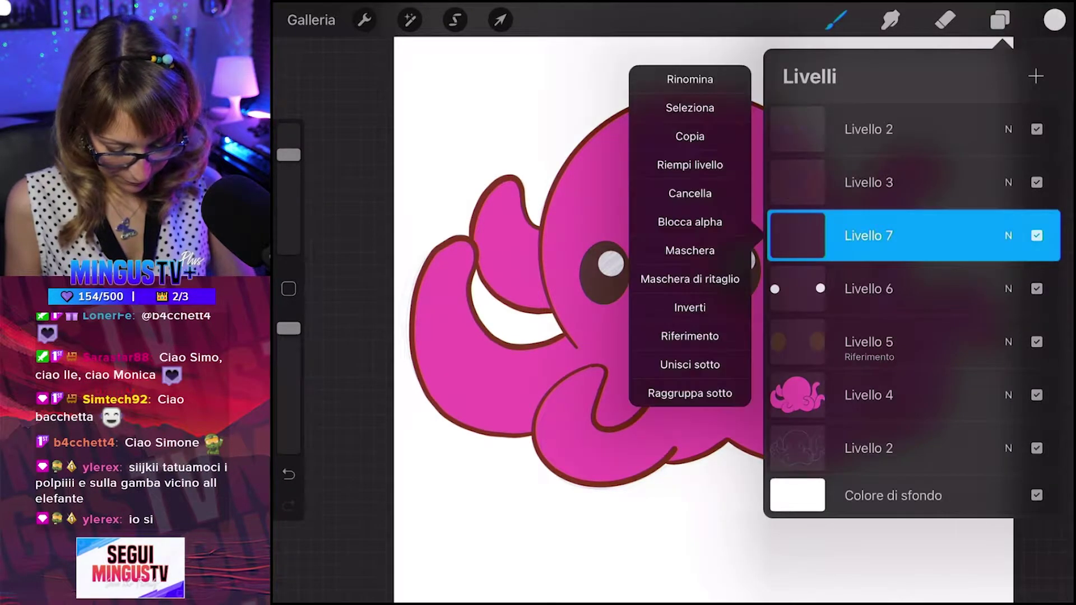
left_click(689, 364)
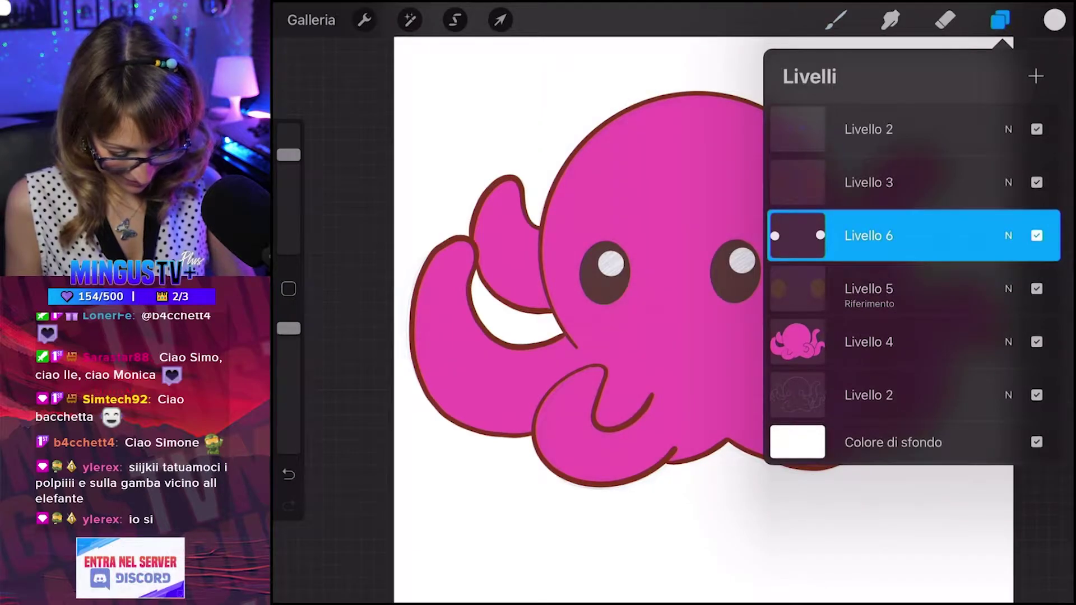
key("ctrl+z")
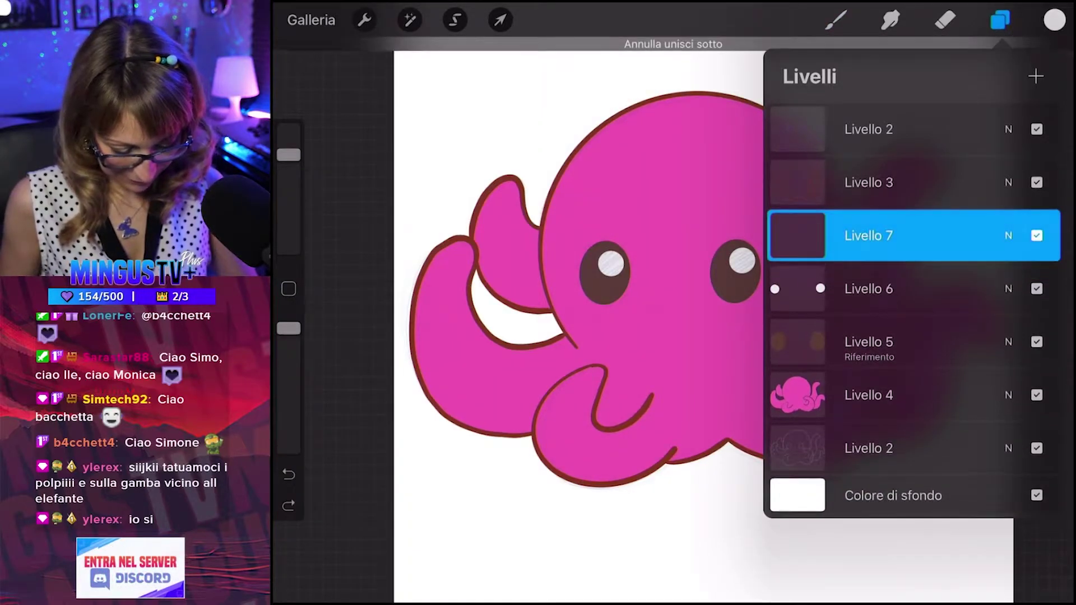
left_click(796, 235)
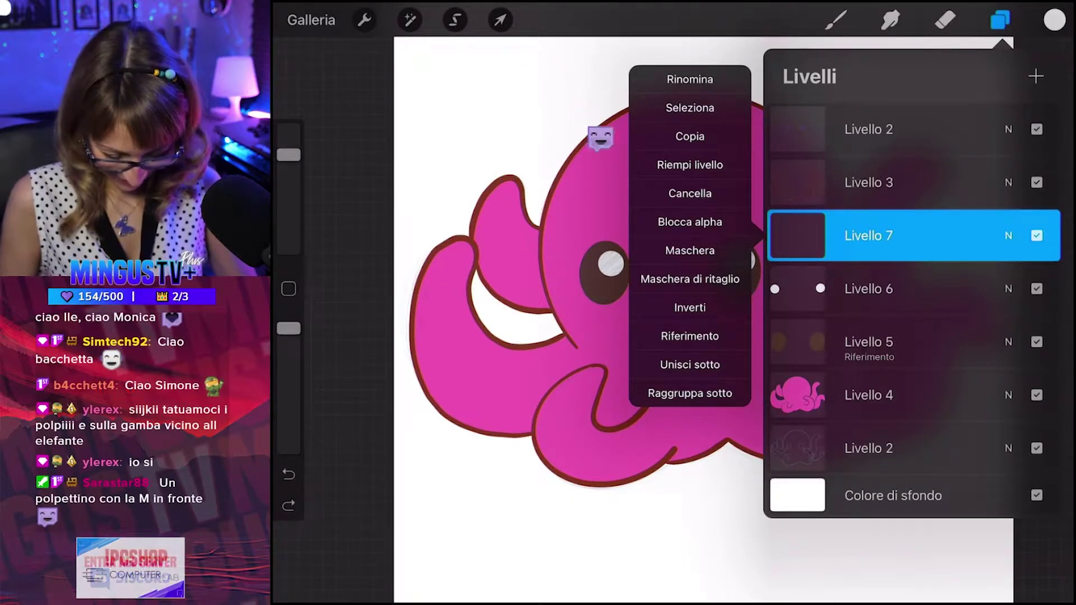
Make Livello 7 the reference layer and pick a pale cream yellow.
left_click(690, 335)
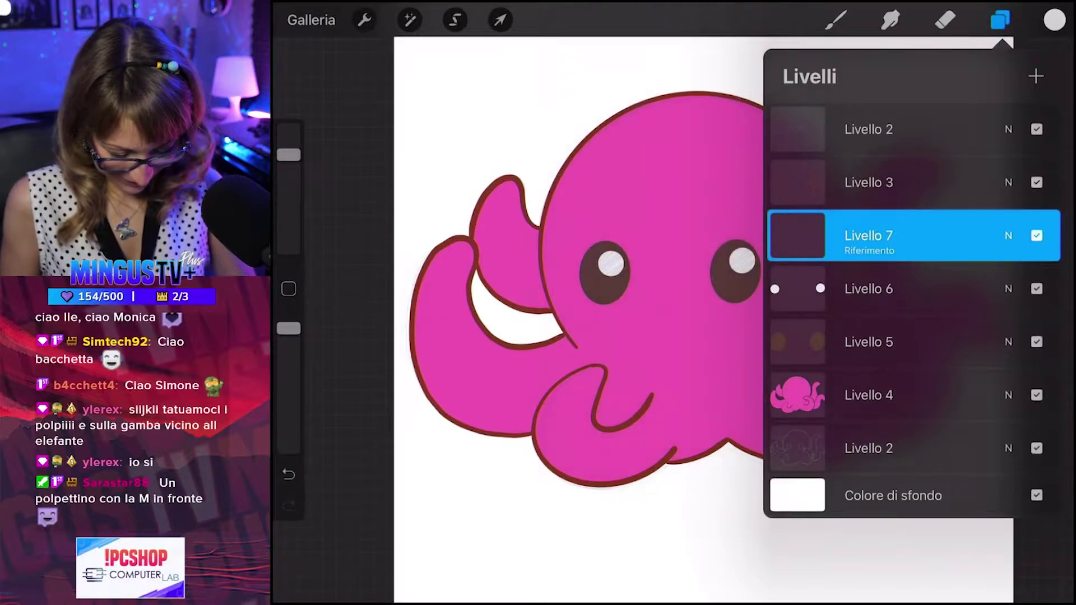
left_click(1054, 20)
left_click_drag(880, 344, 1027, 280)
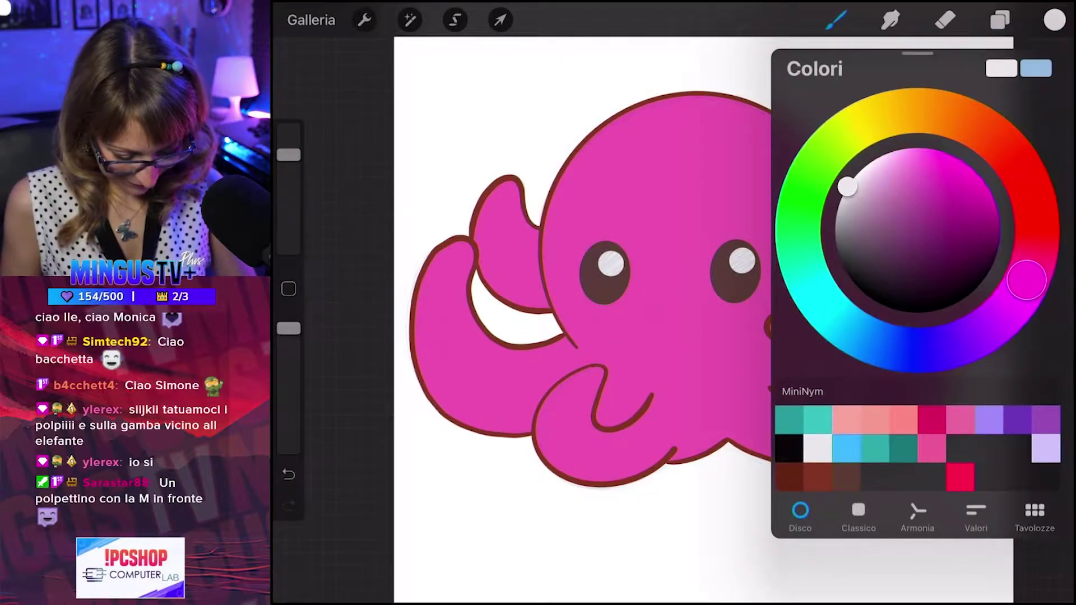
left_click_drag(847, 186, 933, 166)
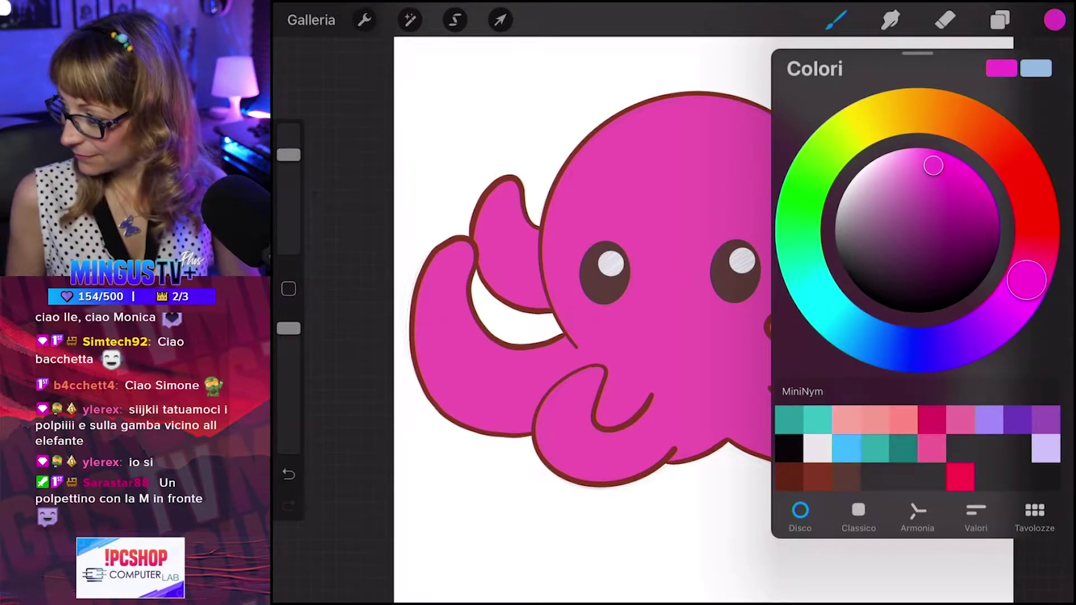
left_click_drag(933, 166, 923, 163)
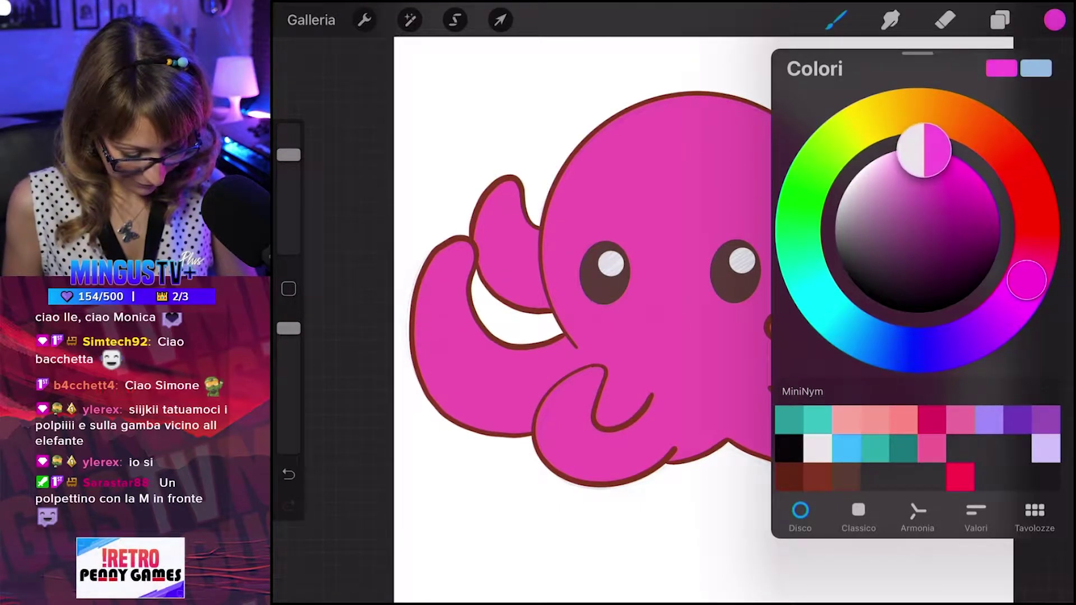
left_click_drag(1026, 280, 1022, 290)
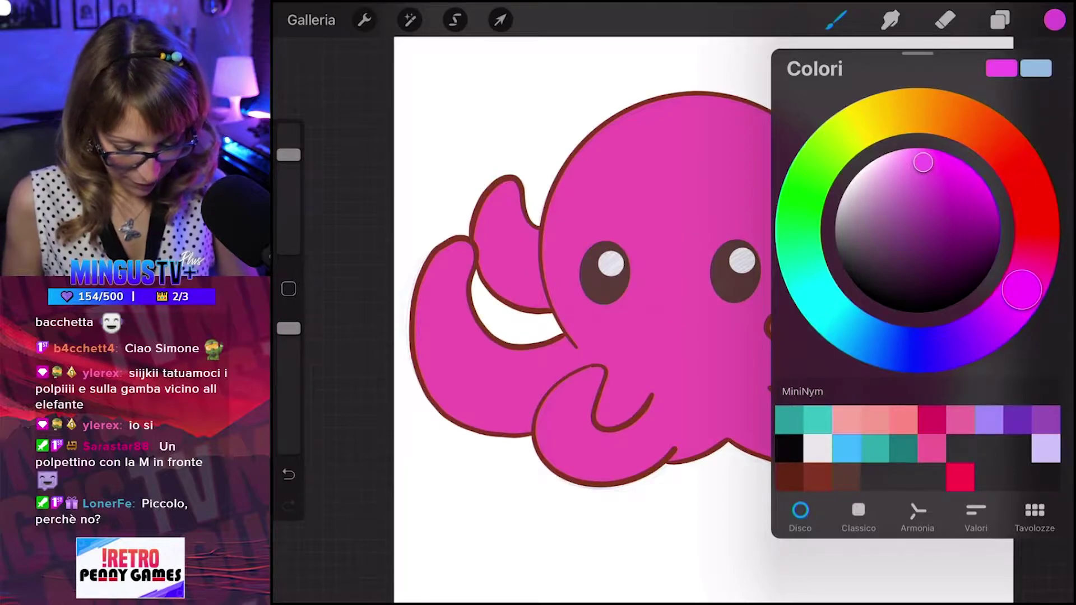
left_click(885, 112)
mouse_move(923, 162)
left_mouse_down()
mouse_move(897, 144)
mouse_move(900, 154)
left_mouse_up()
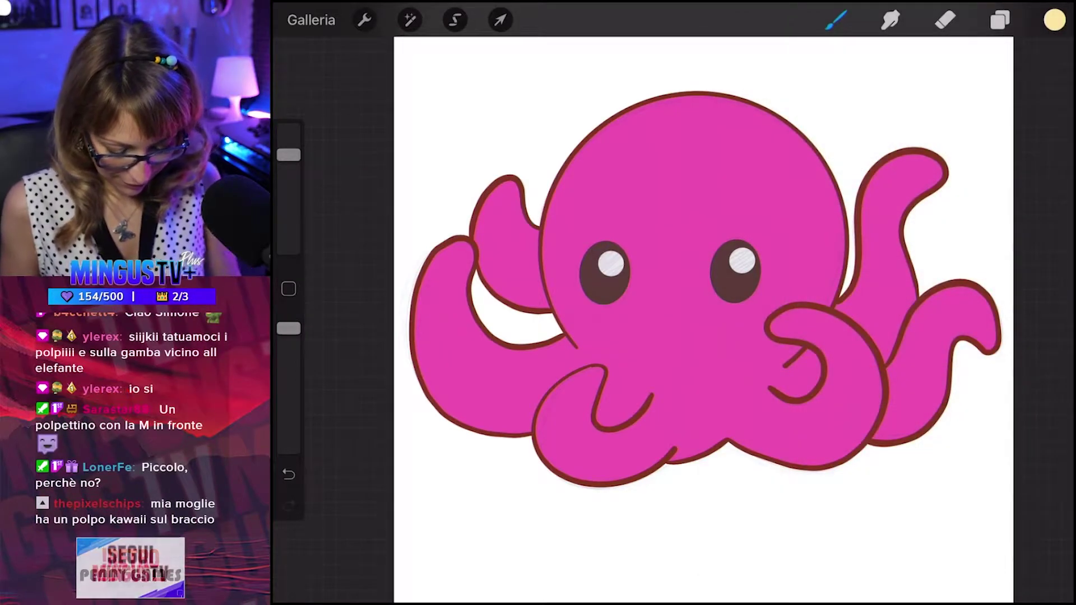
Draw a small cream cheek oval under the right eye with a smaller brush.
left_click_drag(745, 307, 714, 324)
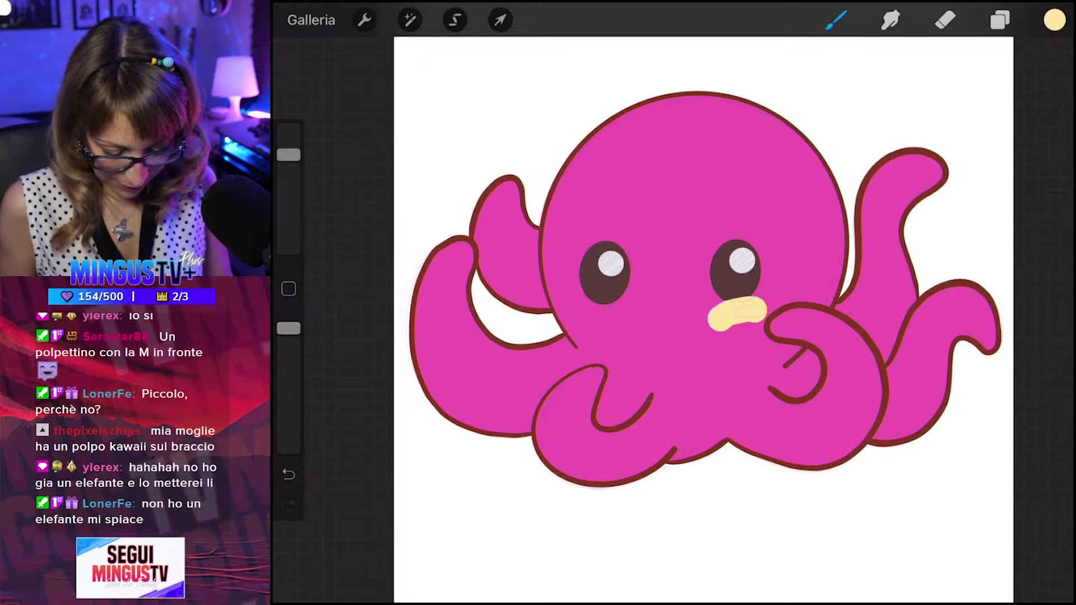
key("ctrl+z")
left_click_drag(289, 155, 289, 216)
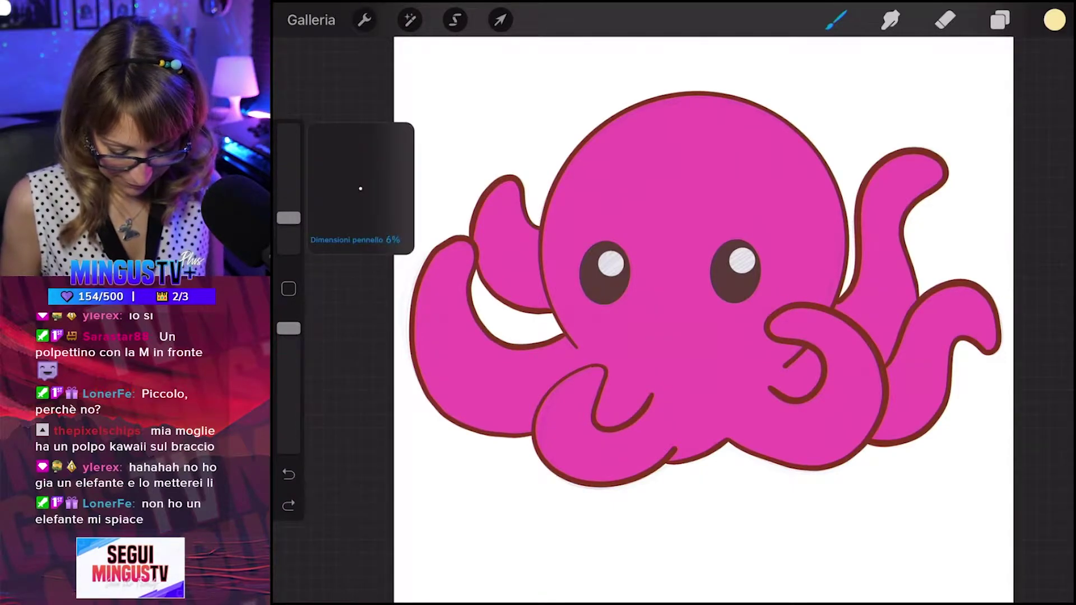
left_click_drag(724, 324, 753, 309)
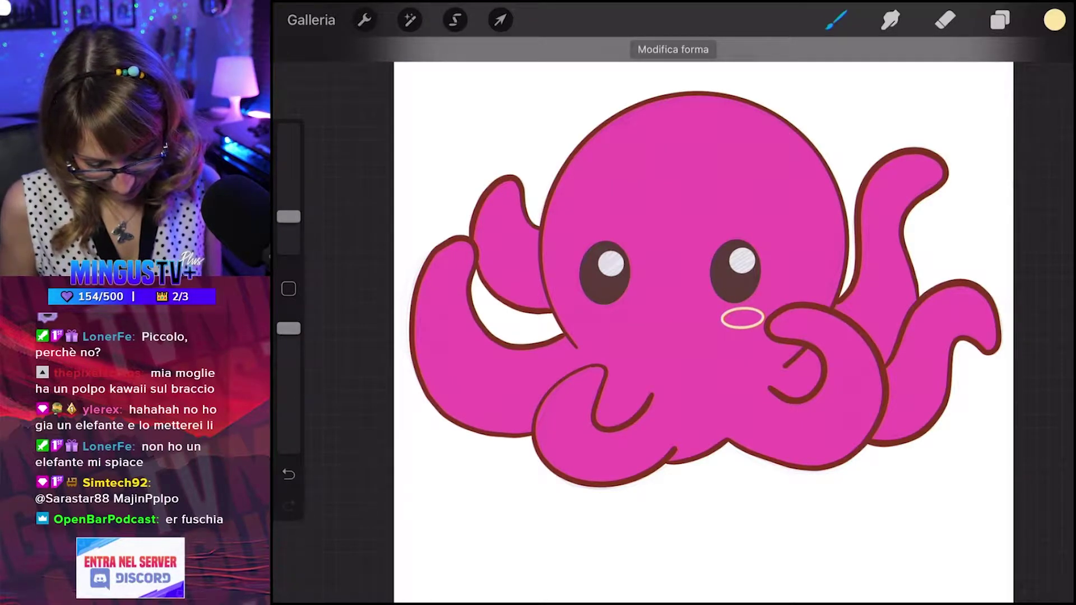
Copy the right cheek oval and move the copy under the left eye.
left_click(455, 20)
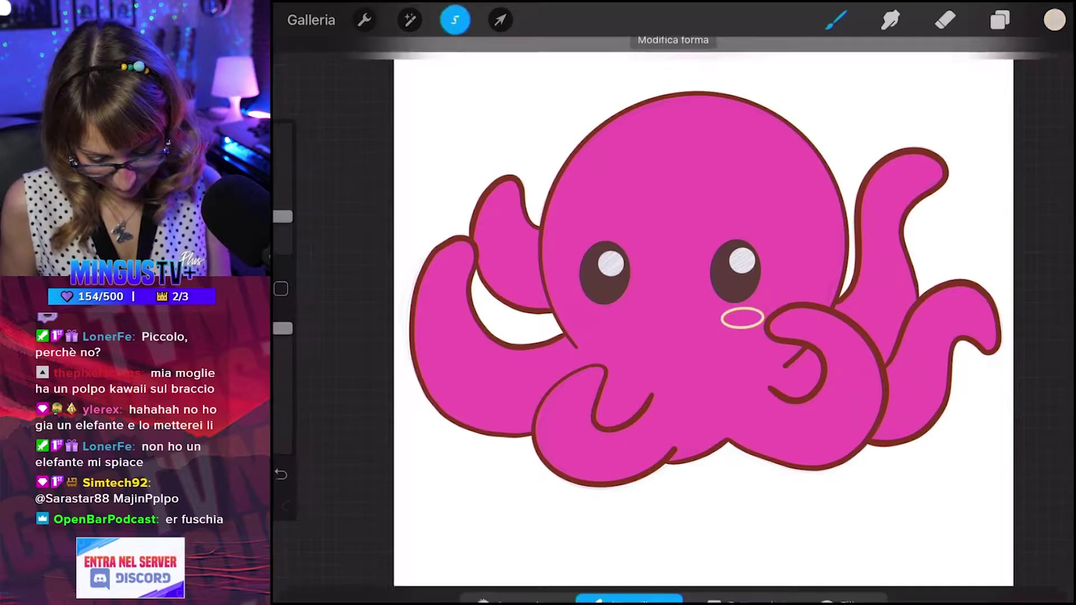
left_click_drag(751, 306, 773, 315)
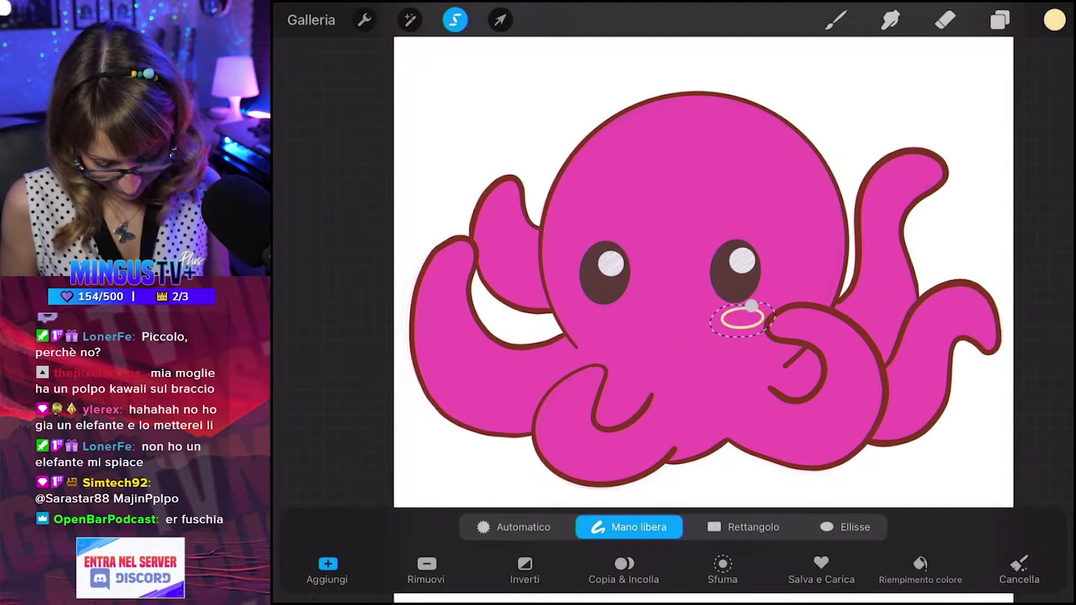
left_click(623, 569)
left_click(500, 20)
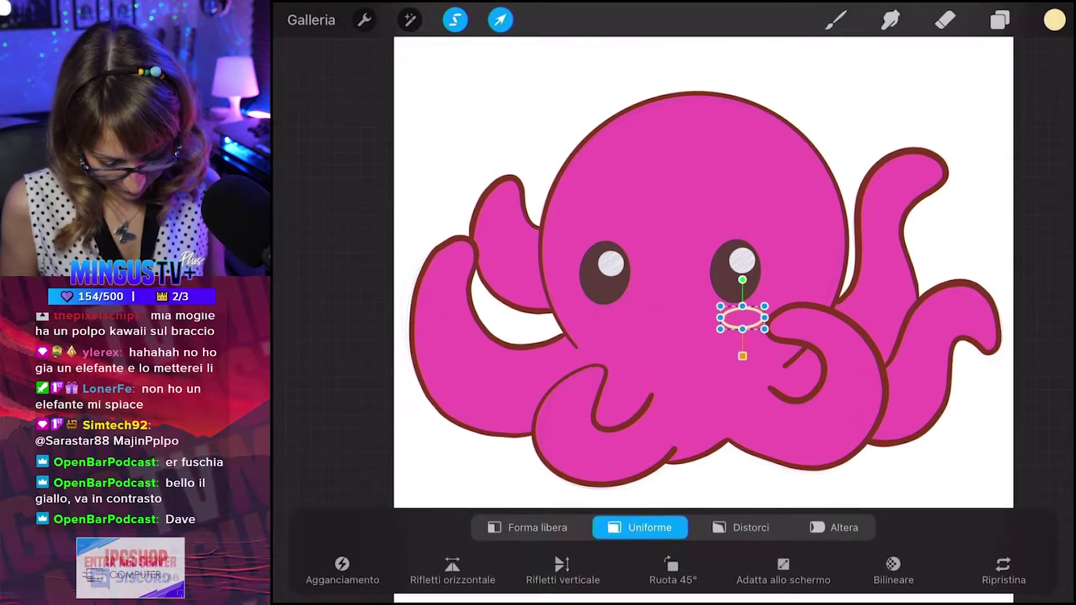
left_click_drag(743, 317, 590, 318)
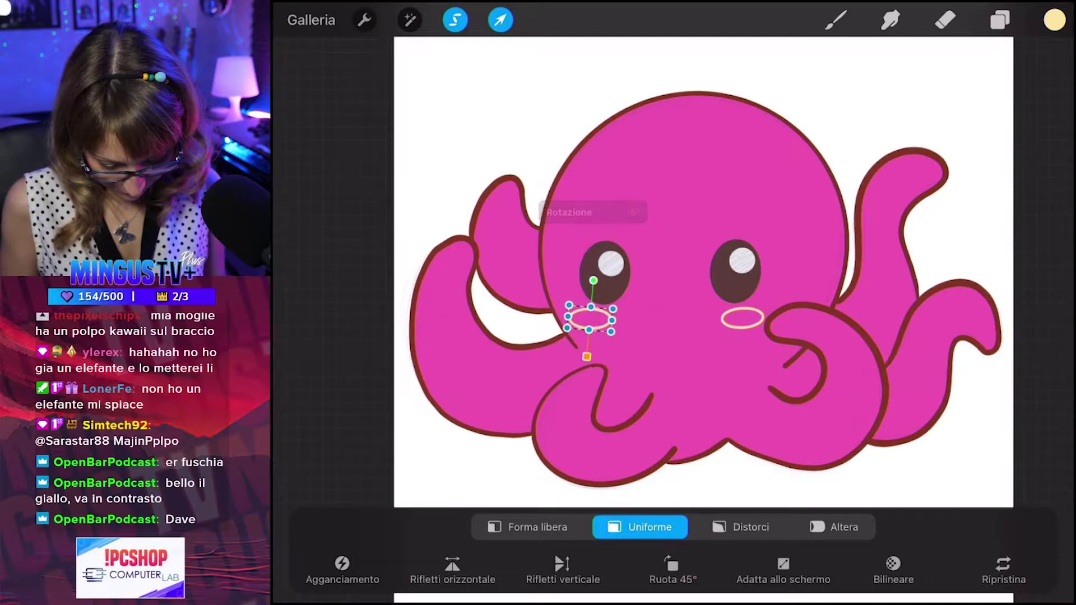
left_click(836, 19)
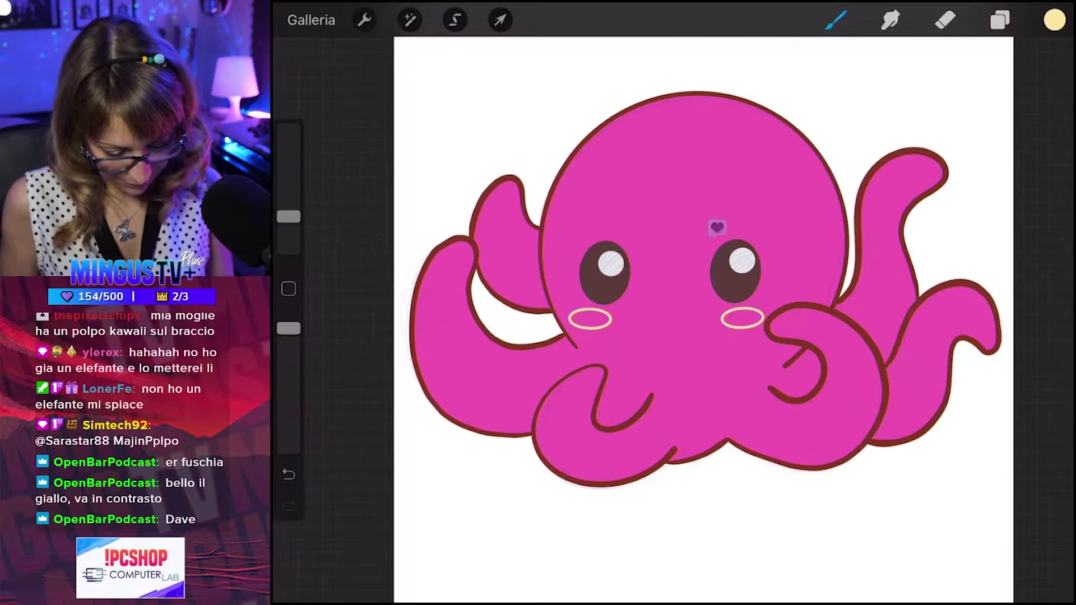
Merge the copied oval into Livello 7 and fill both cheeks yellow.
left_click(999, 19)
left_click(797, 235)
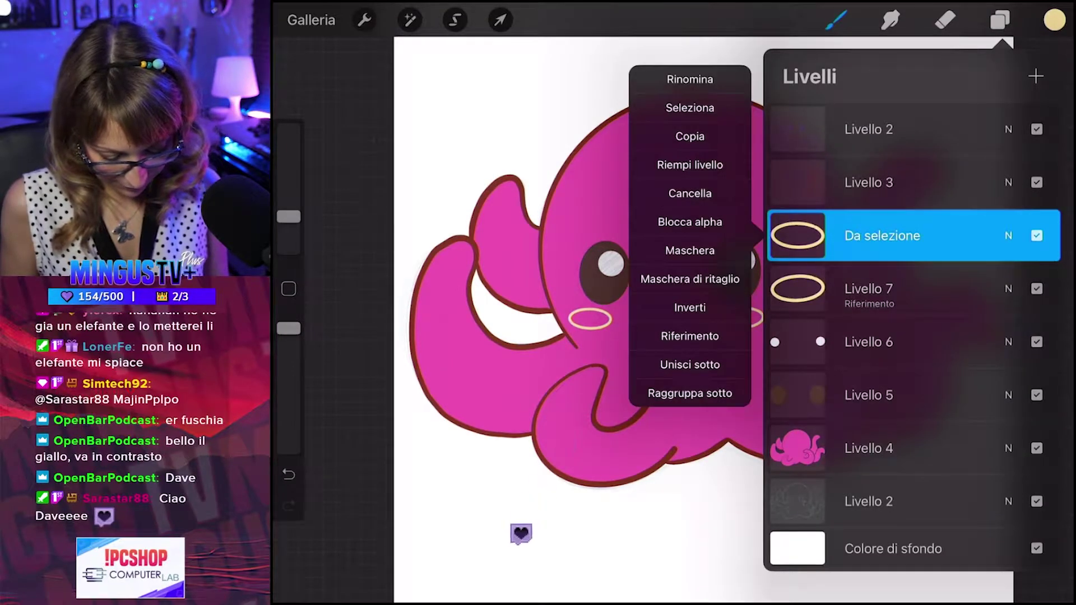
left_click(690, 364)
left_click(999, 19)
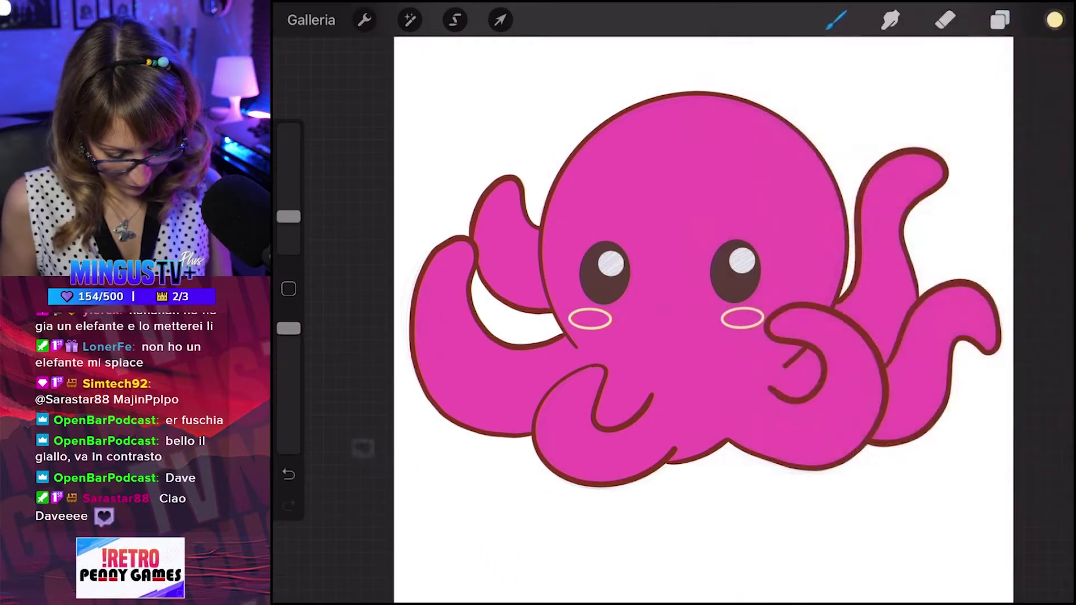
left_click_drag(1054, 20, 741, 318)
left_click_drag(1054, 20, 590, 318)
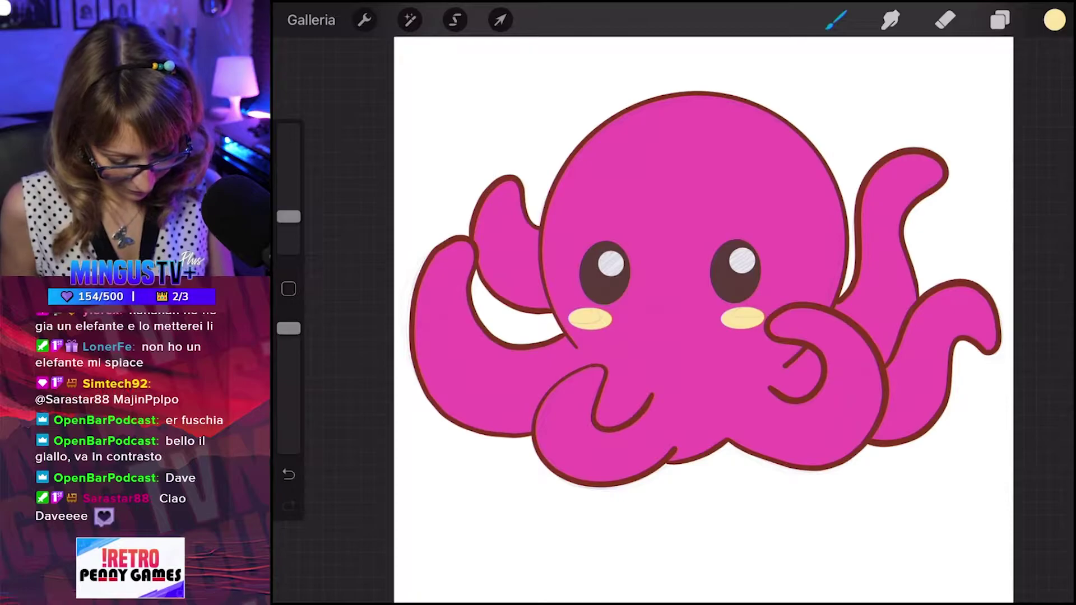
left_click(999, 20)
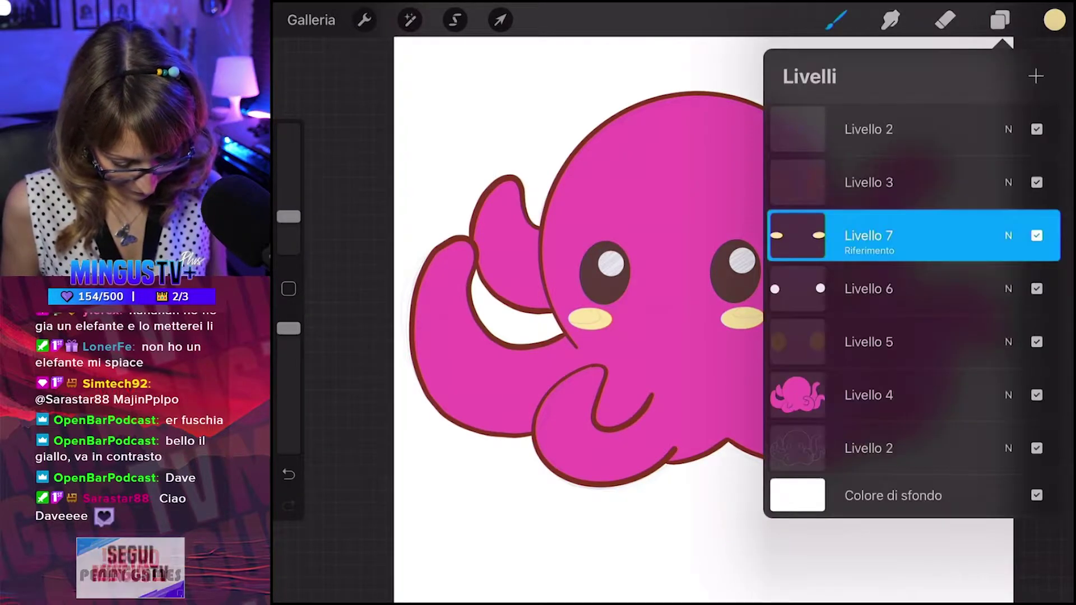
Move the eye-highlight layer Livello 6 above the cheek layer Livello 7.
left_click(869, 288)
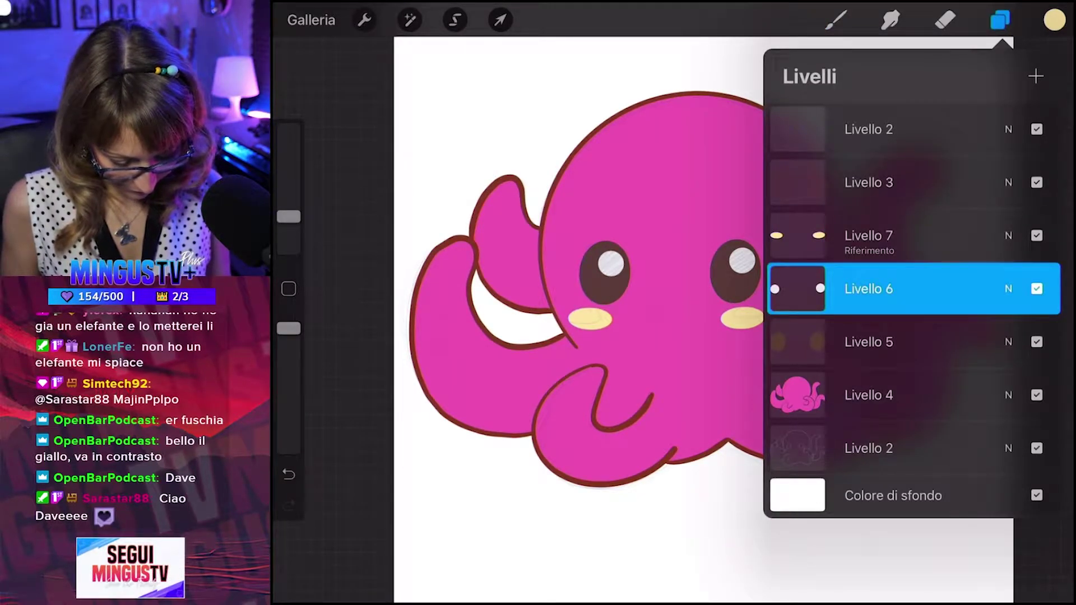
left_click_drag(869, 288, 868, 235)
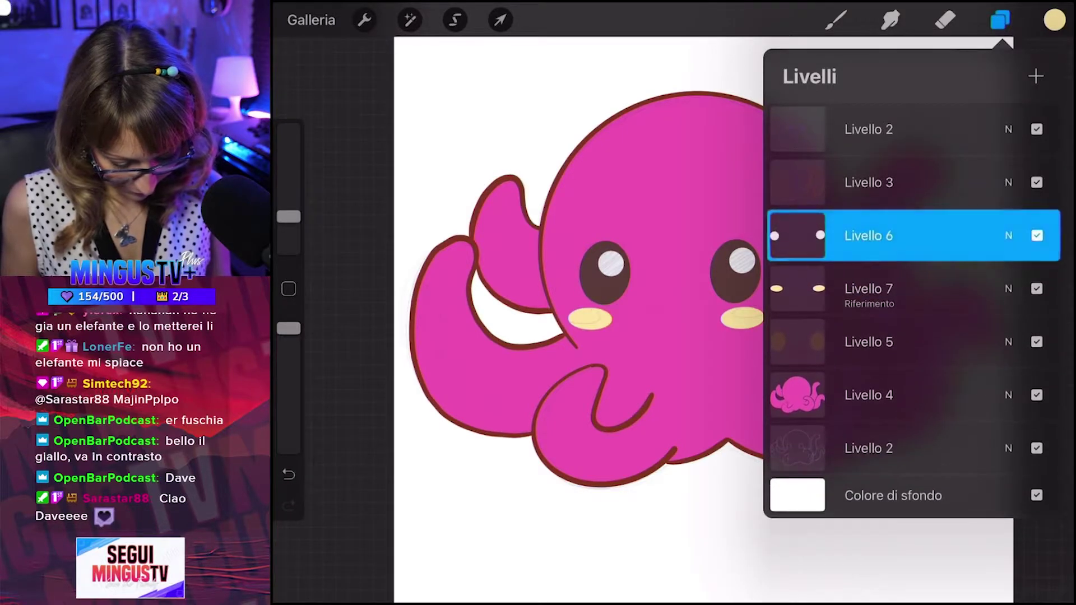
left_click_drag(813, 288, 925, 289)
left_click(835, 19)
Draw a small dark red-brown smile between the cheeks using a brush around 8%.
left_click(1054, 19)
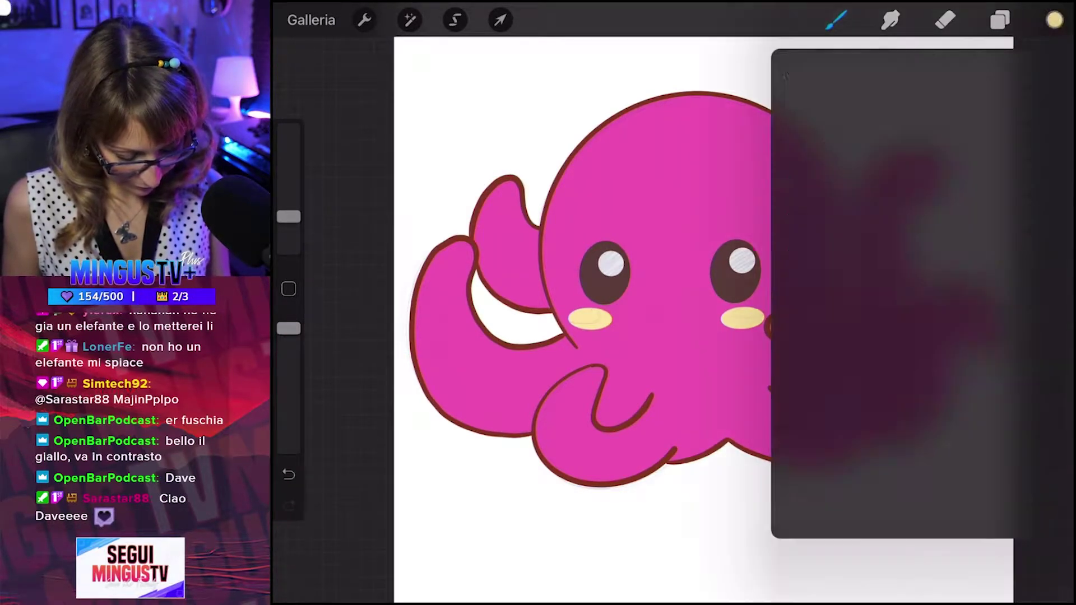
left_click(817, 476)
left_click(835, 20)
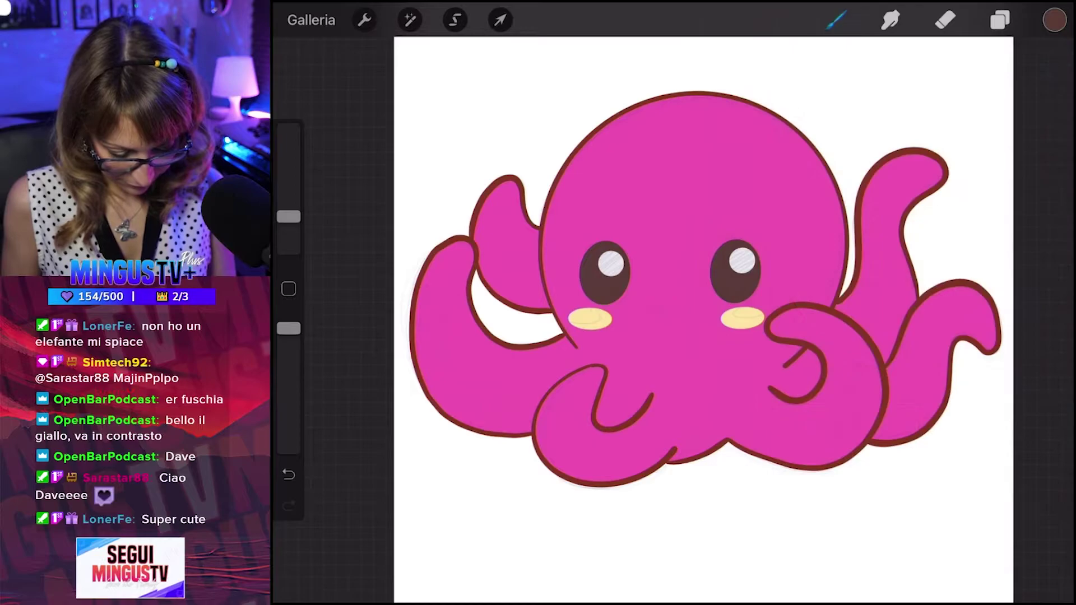
left_click(288, 217)
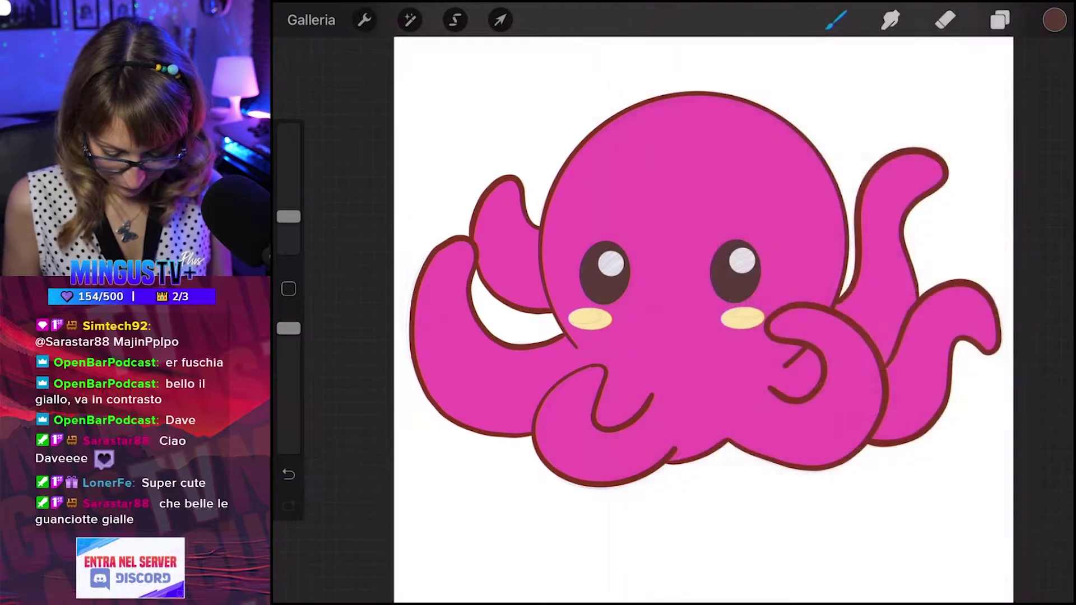
left_click_drag(289, 217, 288, 220)
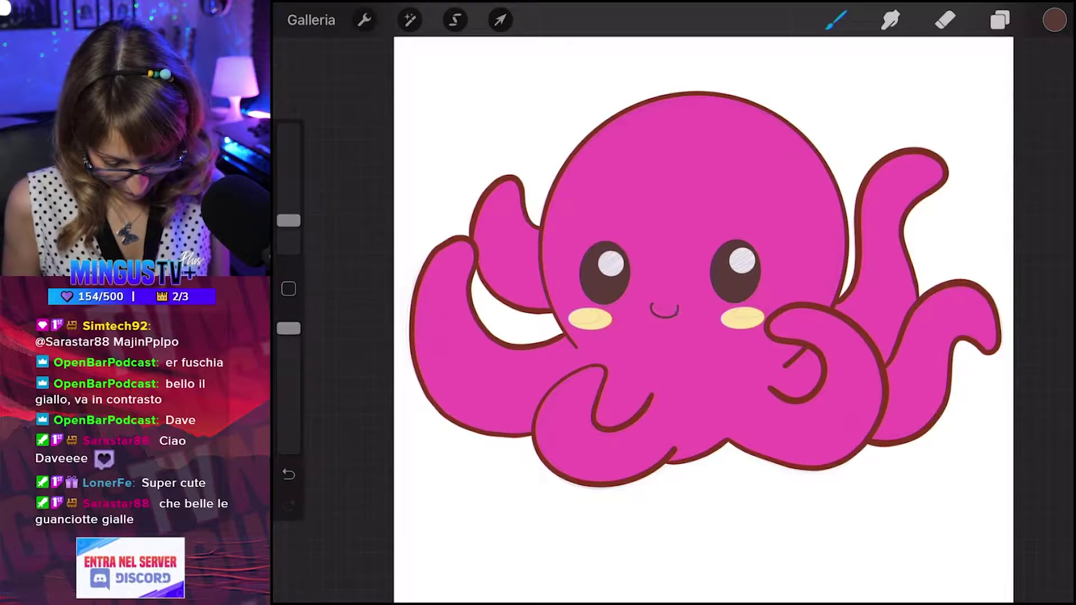
key("ctrl+z")
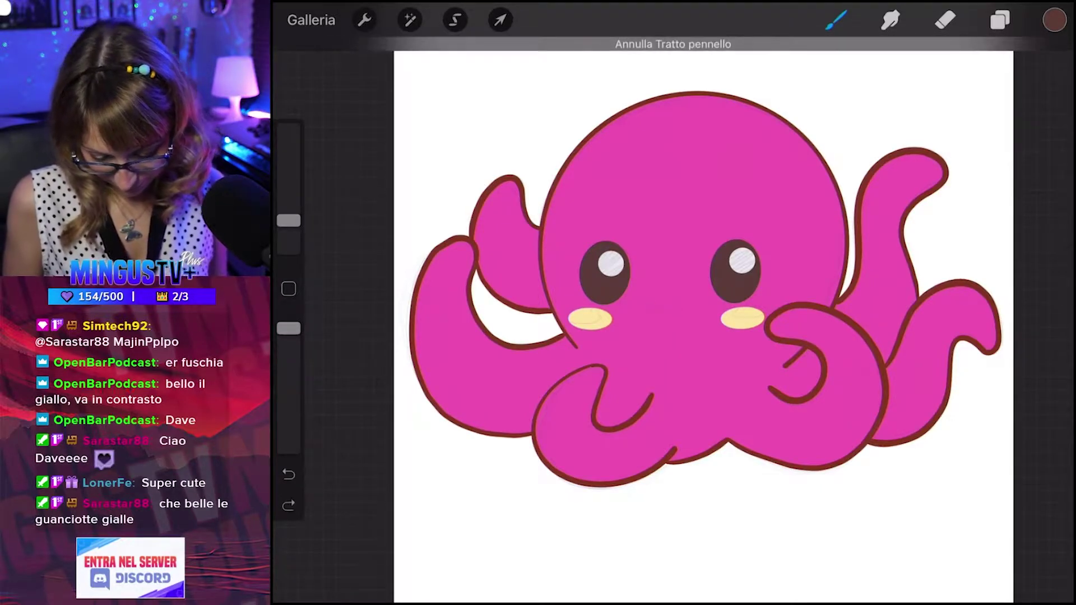
left_click_drag(289, 220, 289, 216)
mouse_move(654, 303)
left_mouse_down()
mouse_move(653, 316)
mouse_move(680, 308)
left_mouse_up()
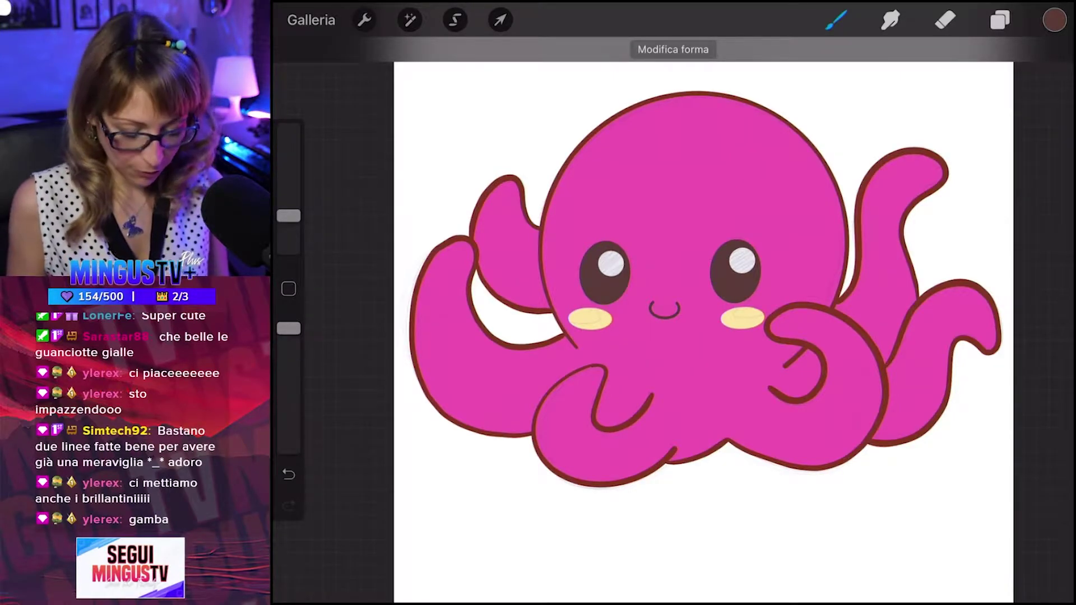
Hide the lower and upper Livello 2 layers.
left_click(1000, 20)
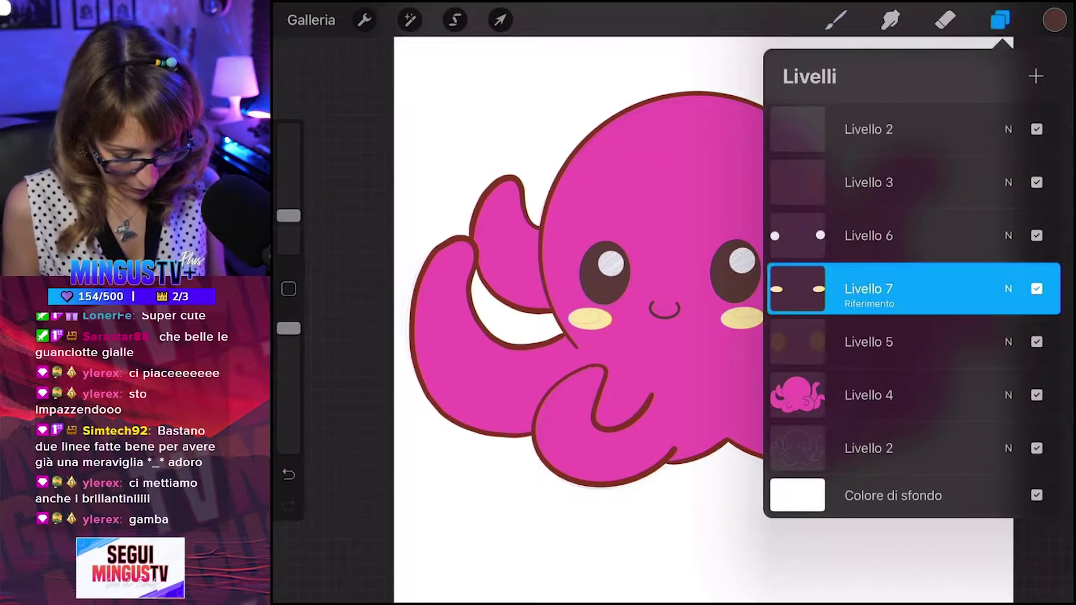
left_click(1036, 448)
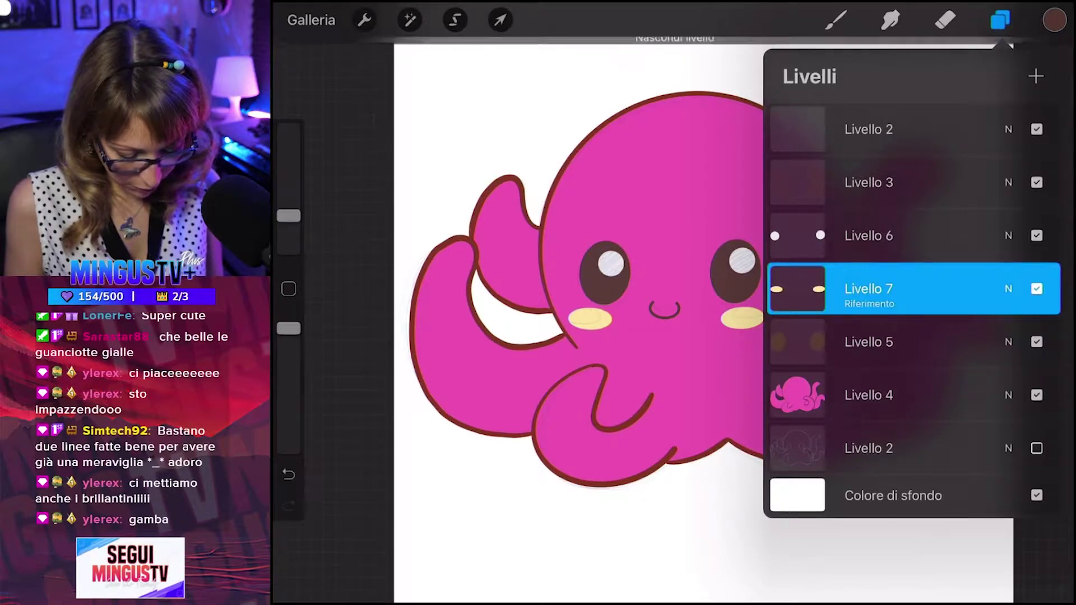
left_click(1036, 129)
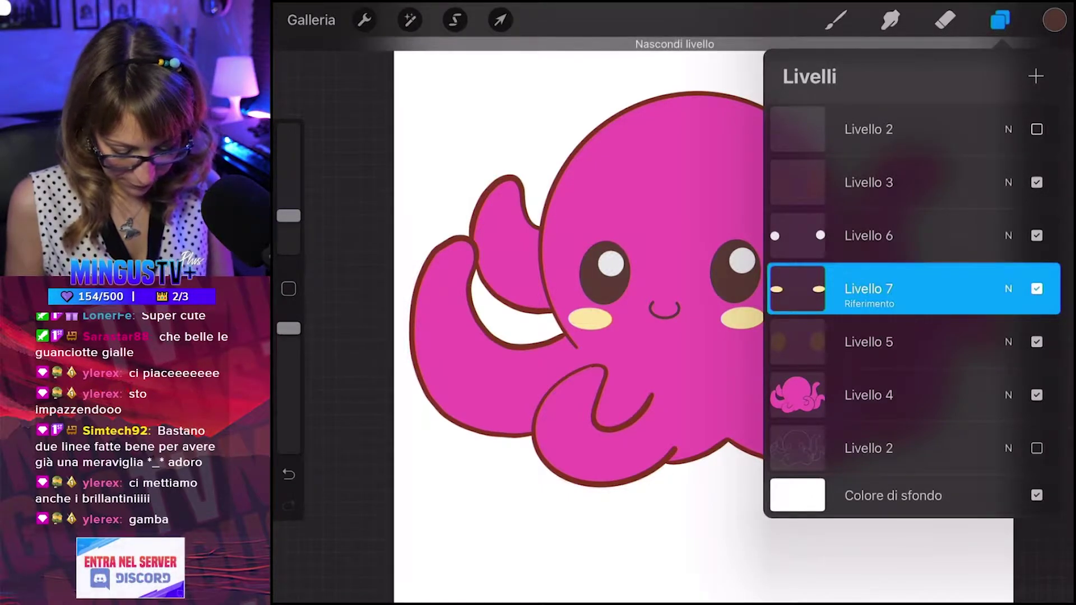
Select the pink body area through Livello 4's Seleziona option.
left_click(835, 20)
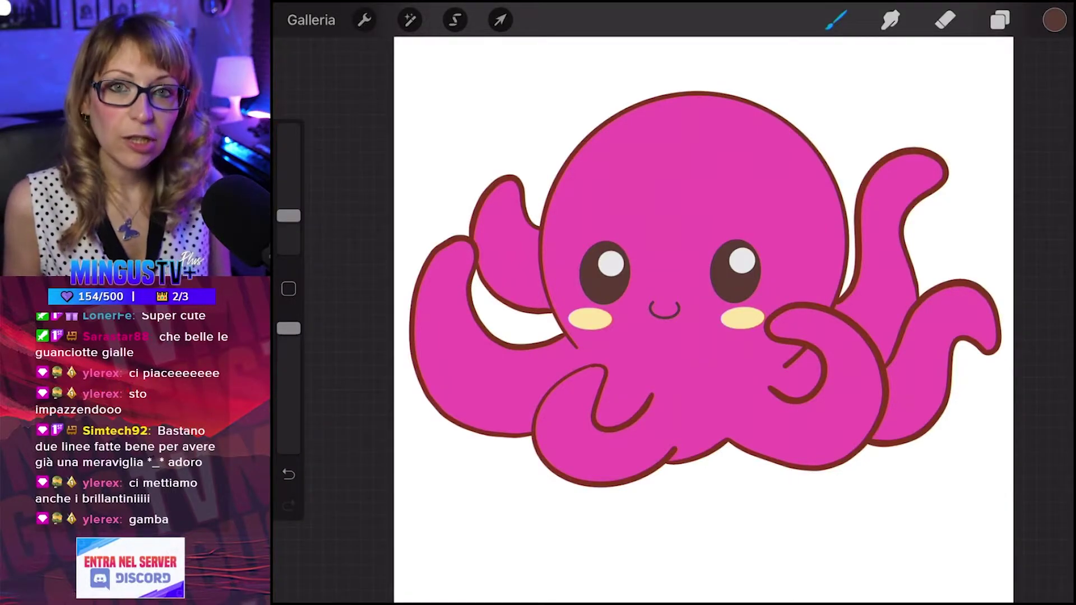
left_click(999, 19)
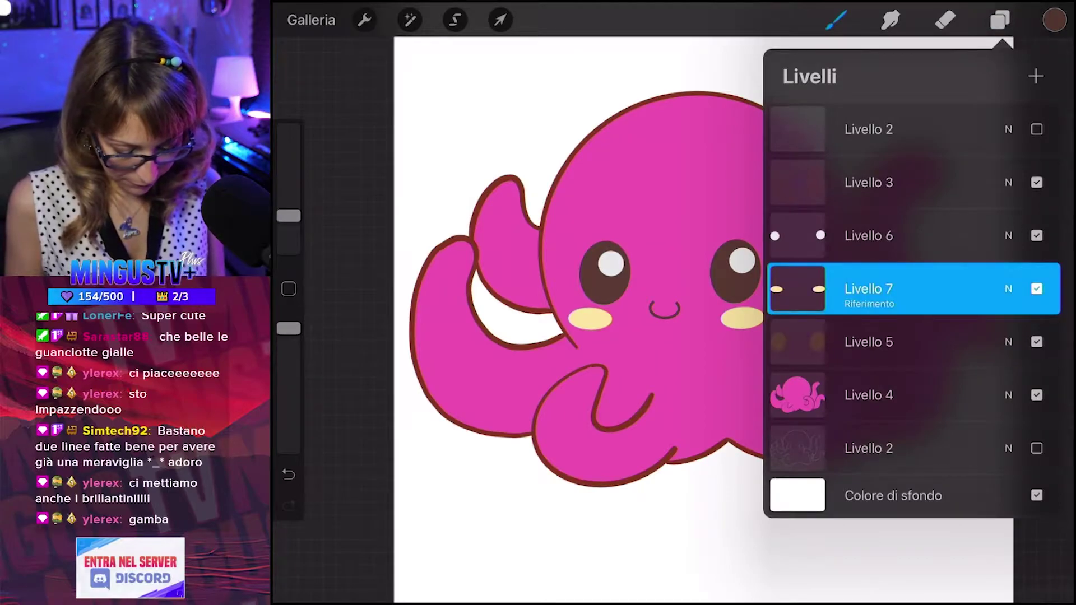
left_click(868, 395)
left_click(797, 395)
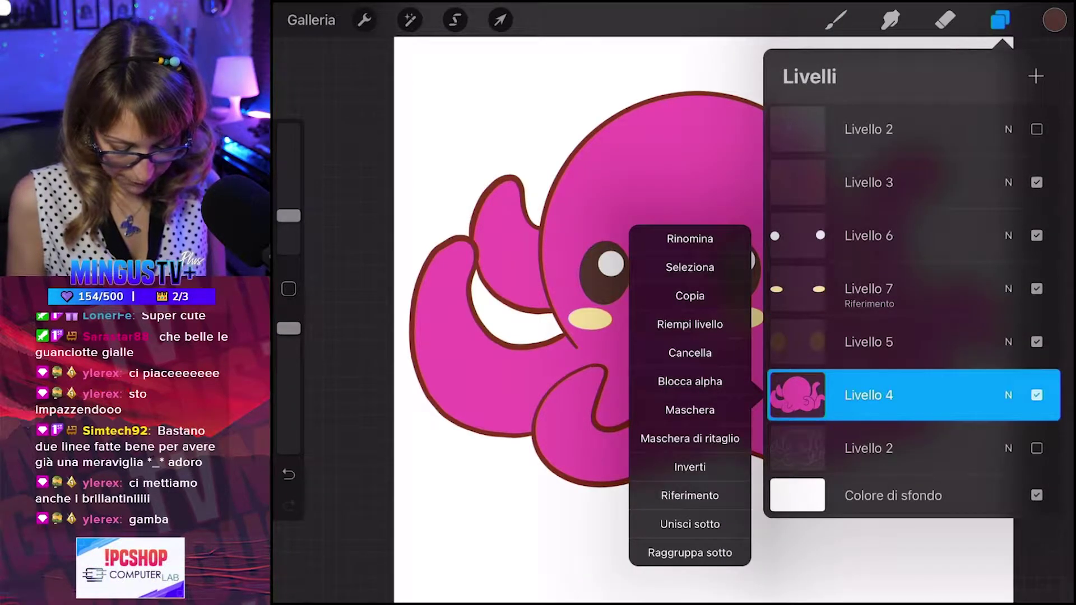
left_click(690, 267)
Add a Maschera layer mask to Livello 4.
left_click(999, 20)
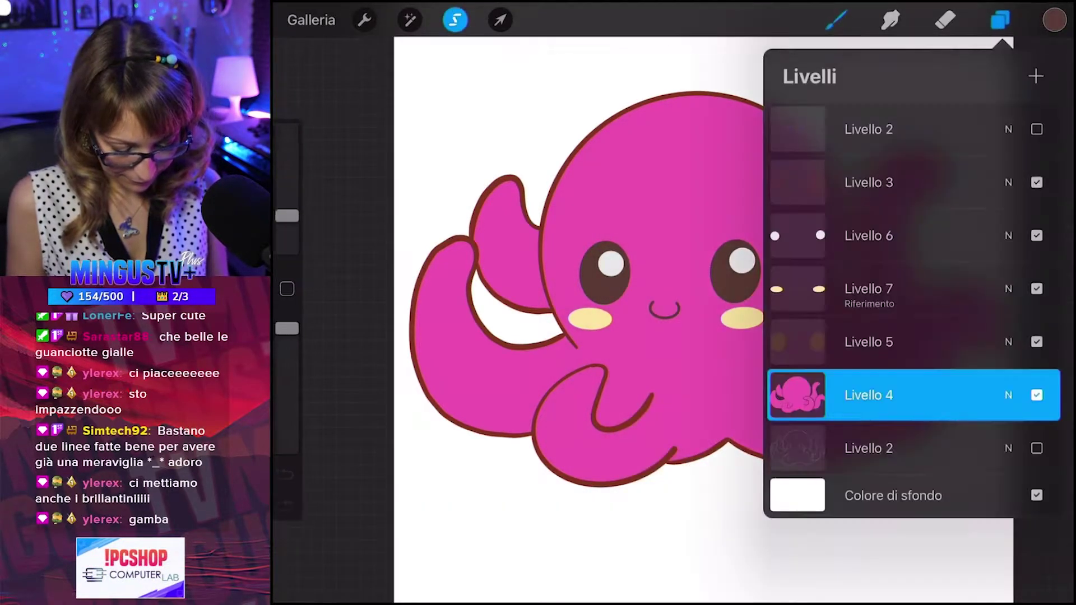
left_click(797, 395)
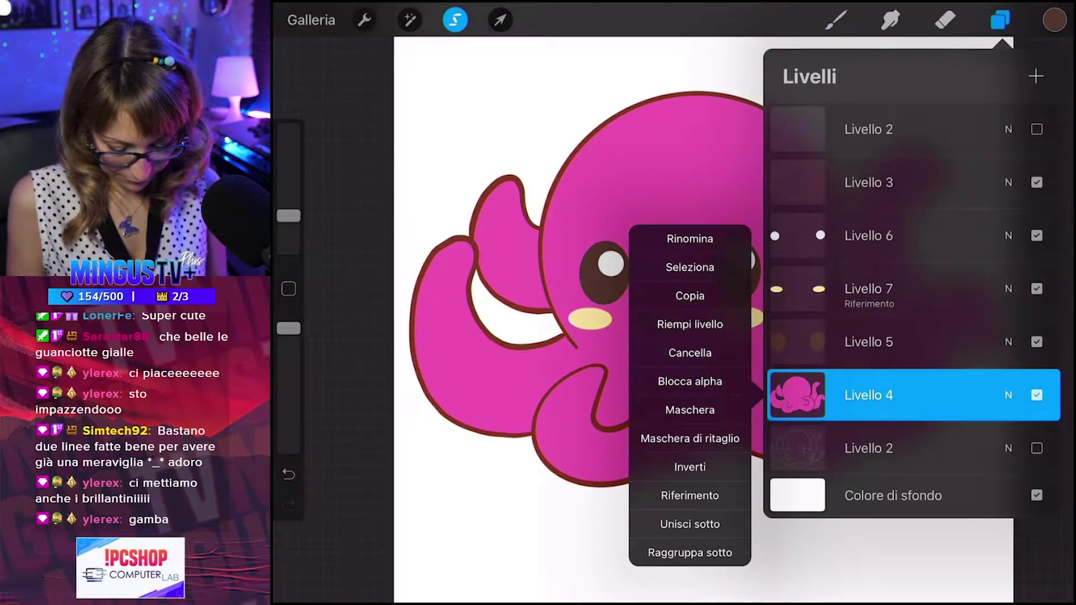
left_click(690, 409)
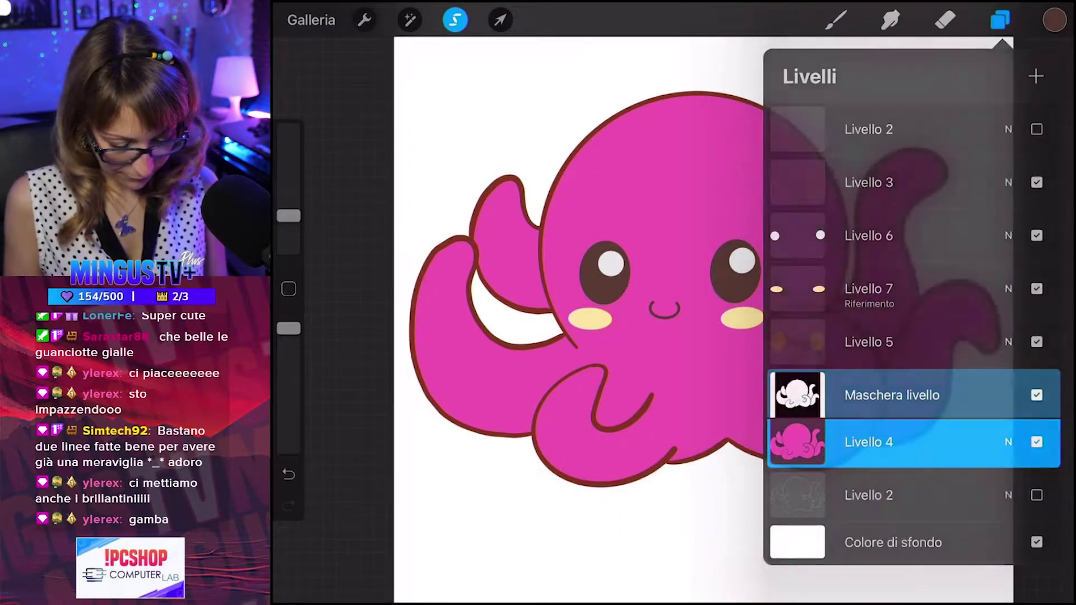
left_click(836, 20)
Use the Pennello morbido airbrush with a deeper magenta sampled from the head pink, brush enlarged.
left_click(900, 338)
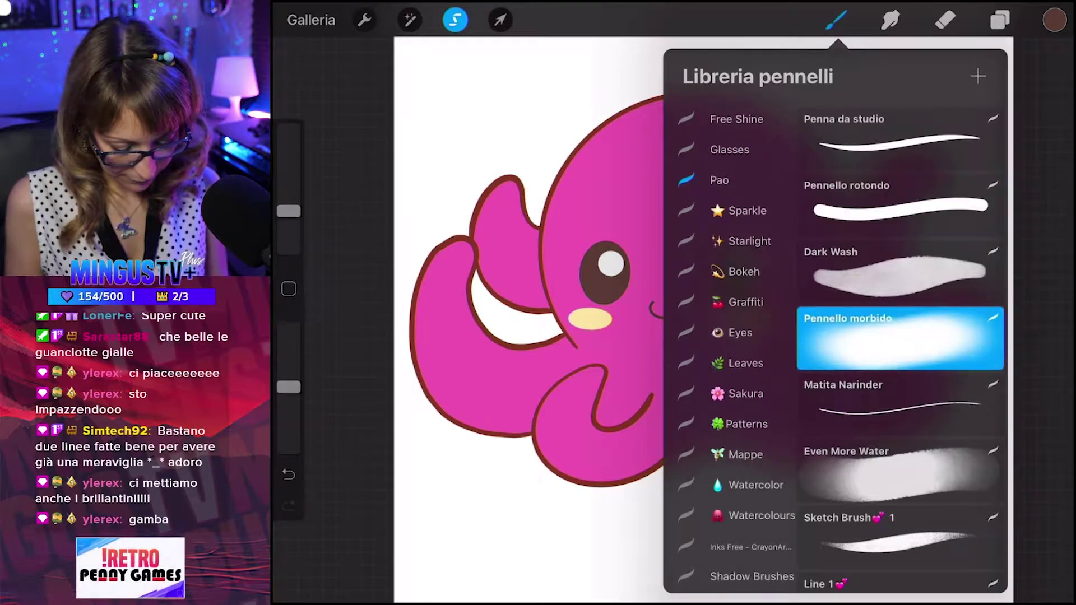
left_click(836, 20)
left_click(1054, 19)
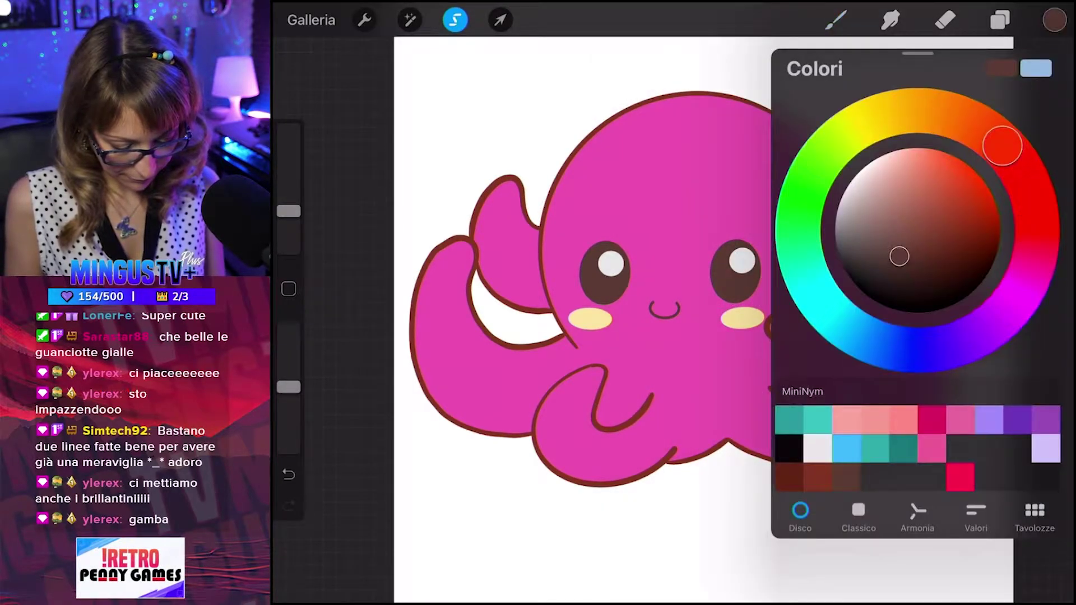
left_click(676, 303)
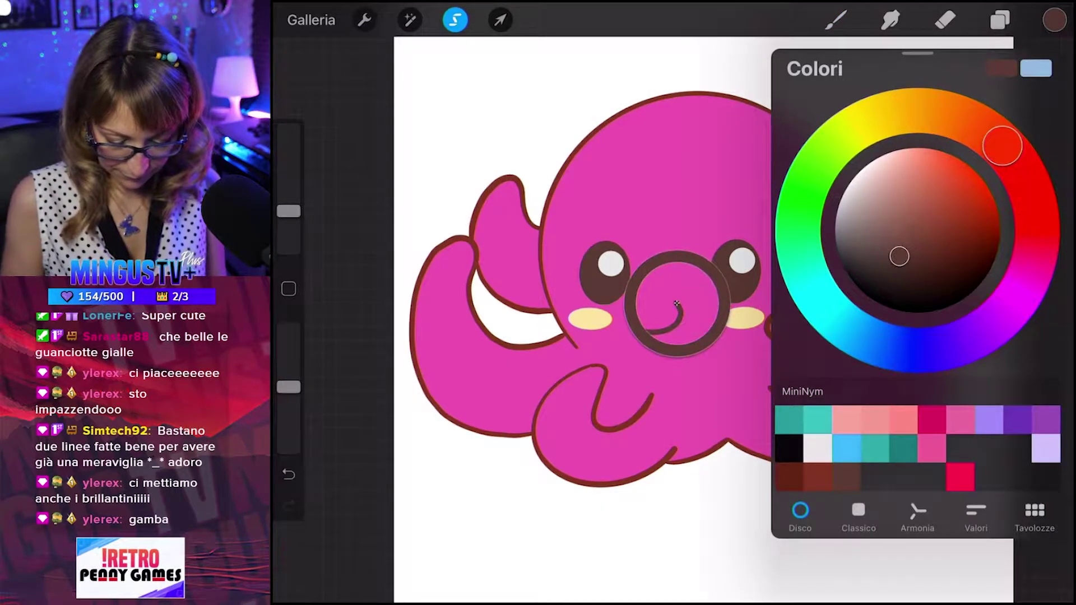
left_click_drag(676, 303, 658, 165)
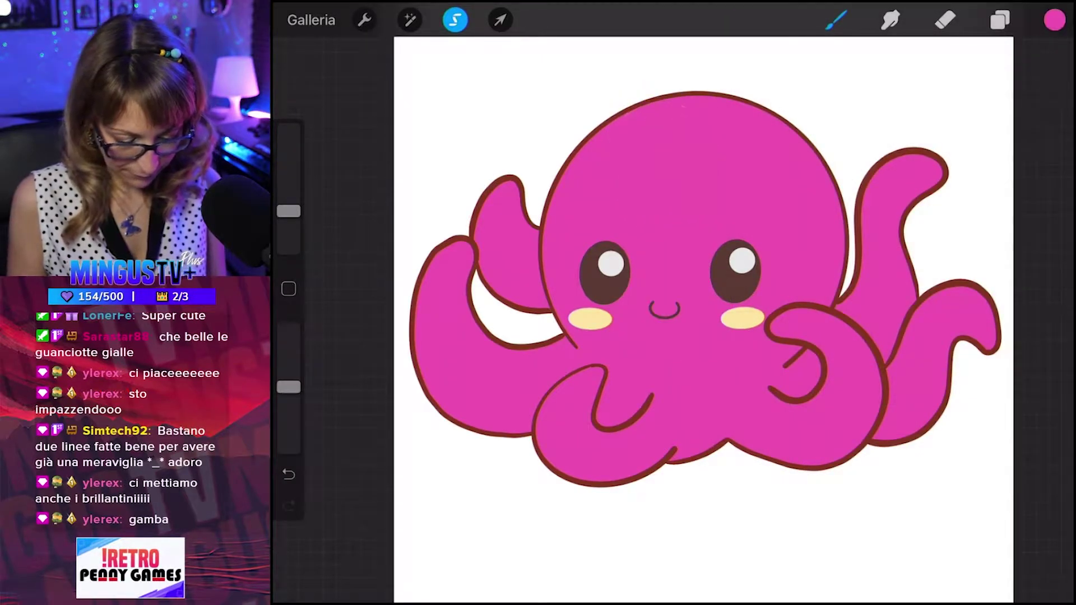
left_click(1054, 20)
left_click_drag(920, 168, 953, 174)
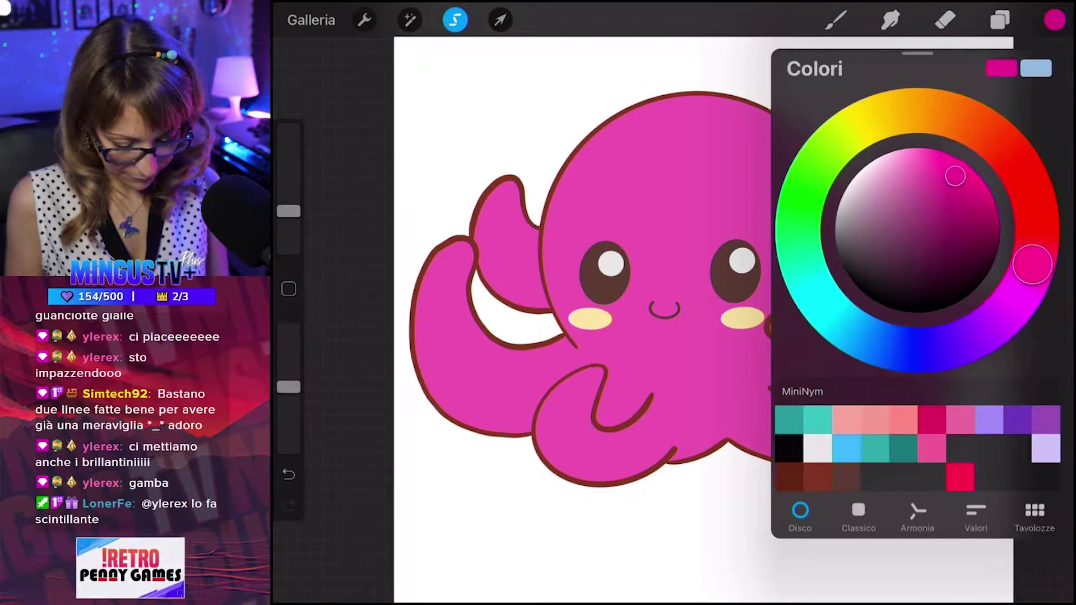
left_click(836, 20)
mouse_move(289, 210)
left_mouse_down()
mouse_move(288, 199)
mouse_move(289, 208)
left_mouse_up()
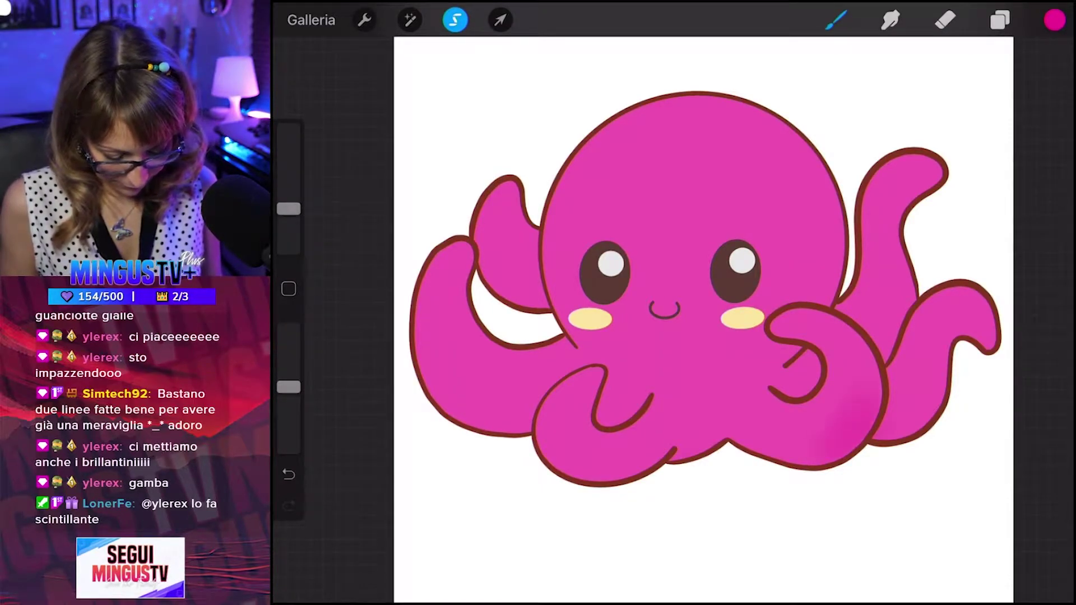
Airbrush darker magenta shading on the lower and lower-left tentacles.
mouse_move(824, 414)
left_mouse_down()
mouse_move(739, 448)
mouse_move(784, 437)
left_mouse_up()
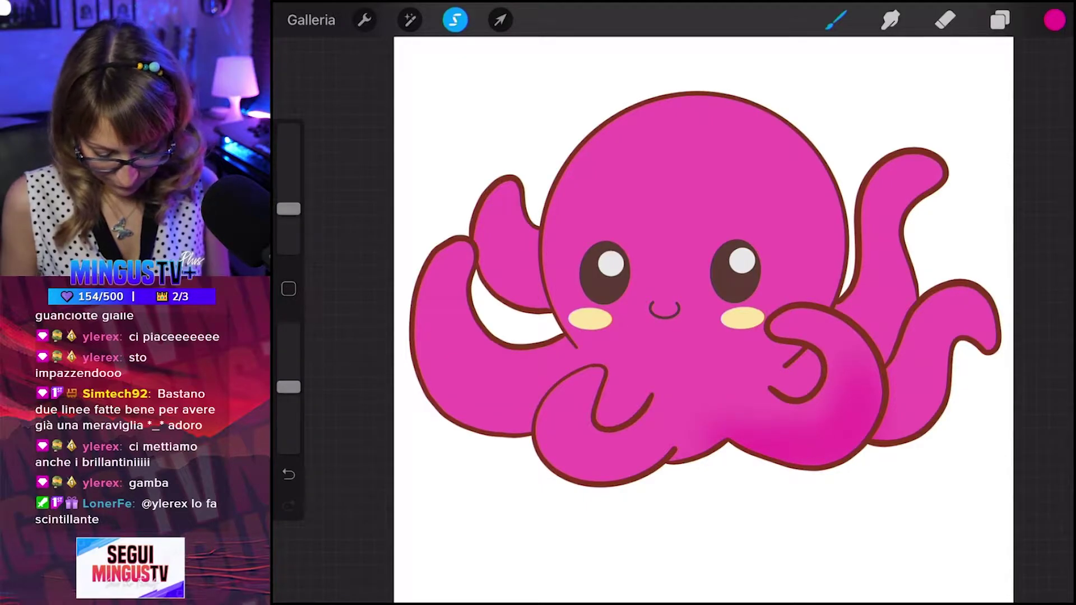
mouse_move(546, 437)
left_mouse_down()
mouse_move(564, 392)
mouse_move(580, 387)
left_mouse_up()
left_click_drag(560, 465, 639, 465)
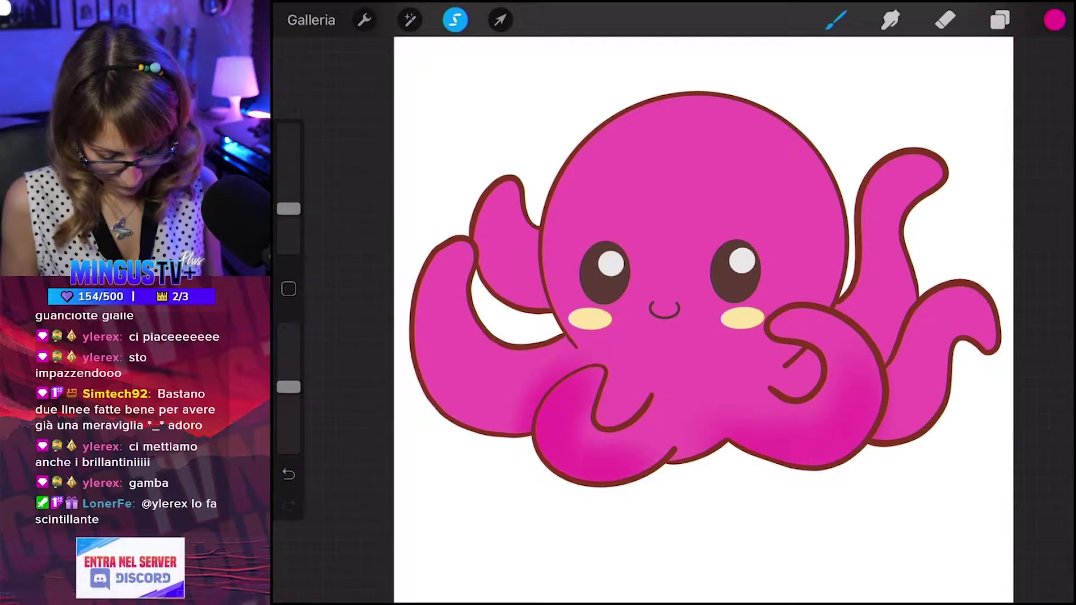
left_click_drag(289, 209, 288, 214)
key("ctrl+z")
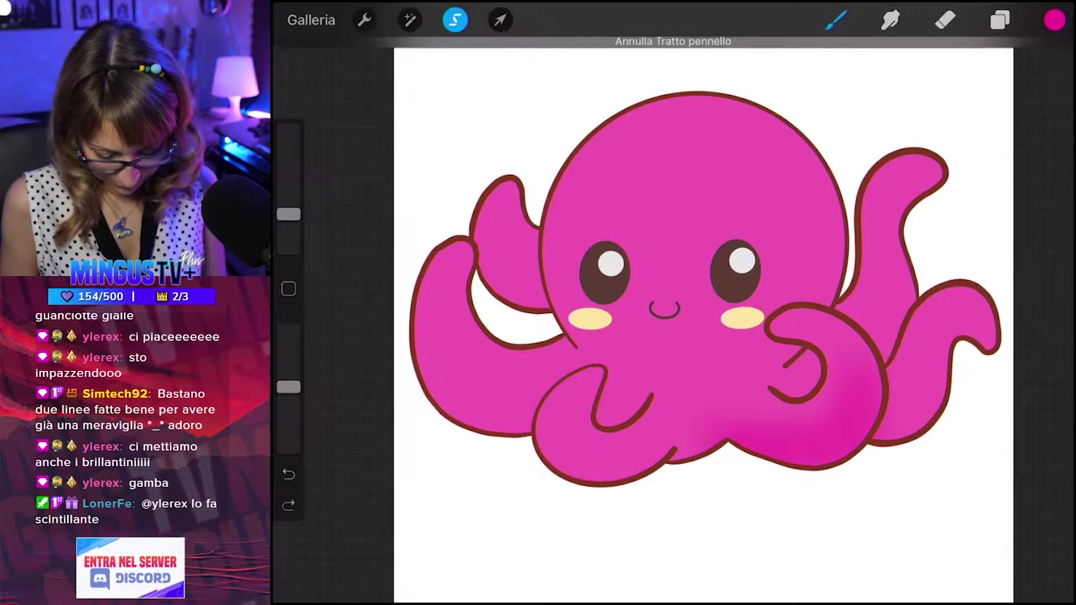
mouse_move(580, 387)
left_mouse_down()
mouse_move(549, 415)
mouse_move(546, 448)
mouse_move(645, 471)
mouse_move(706, 446)
left_mouse_up()
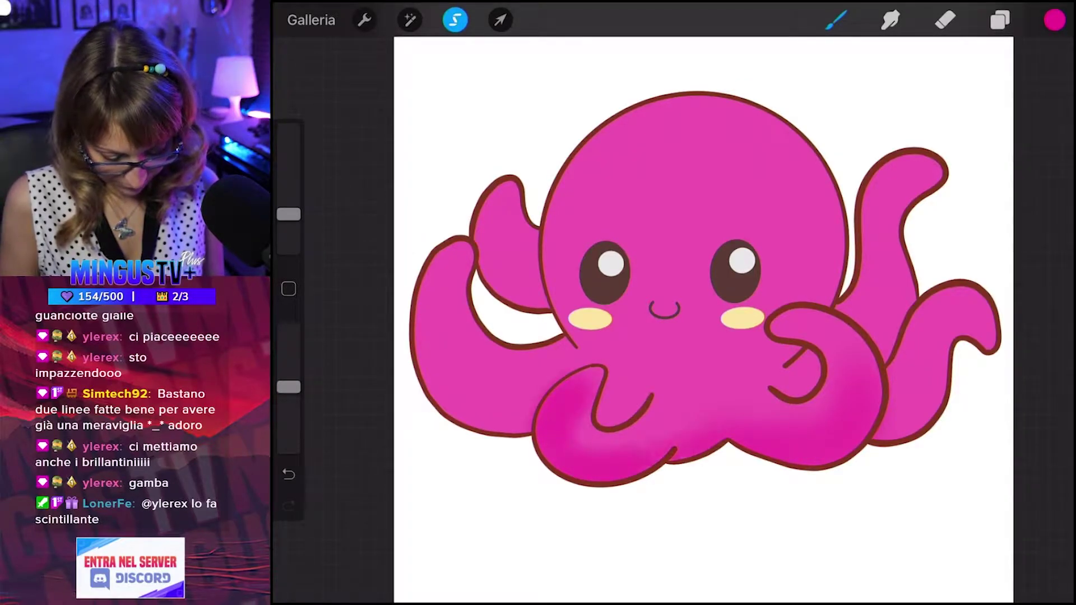
left_click_drag(953, 333, 891, 437)
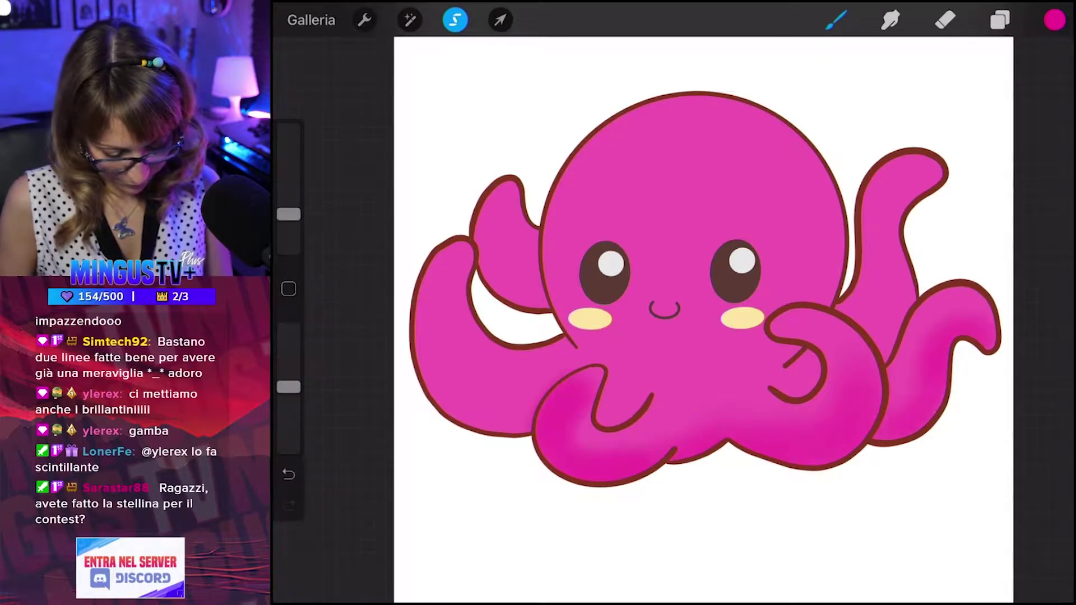
Shade the upper-right, lower-right, left and upper-left tentacles with magenta.
left_click_drag(913, 188, 888, 218)
mouse_move(936, 162)
left_mouse_down()
mouse_move(885, 263)
mouse_move(908, 314)
left_mouse_up()
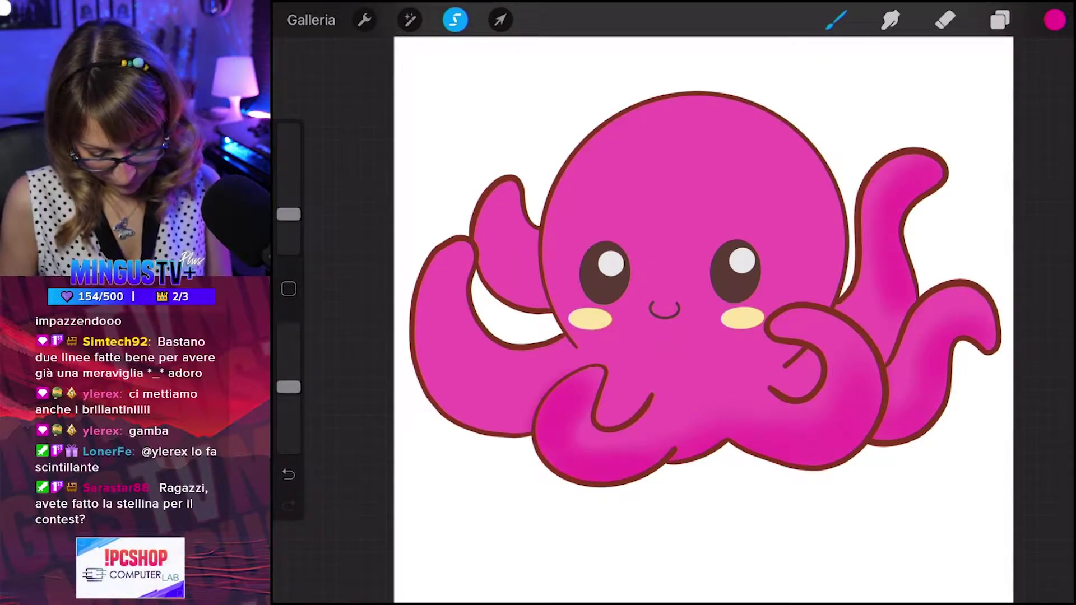
left_click_drag(440, 333, 428, 383)
left_click_drag(429, 277, 426, 364)
left_click_drag(428, 370, 521, 431)
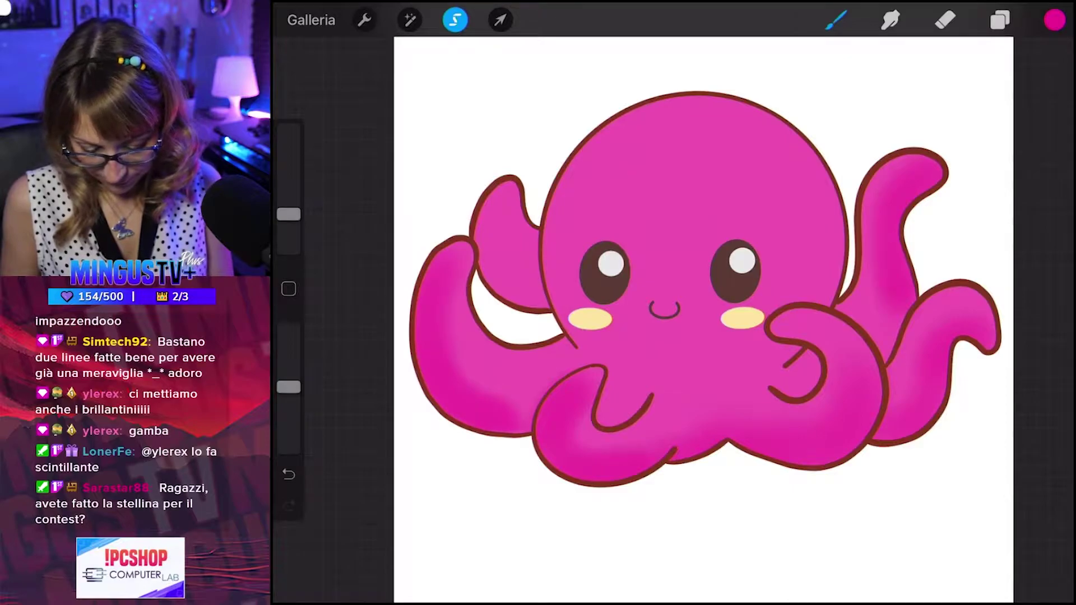
mouse_move(513, 227)
left_mouse_down()
mouse_move(487, 291)
mouse_move(496, 190)
left_mouse_up()
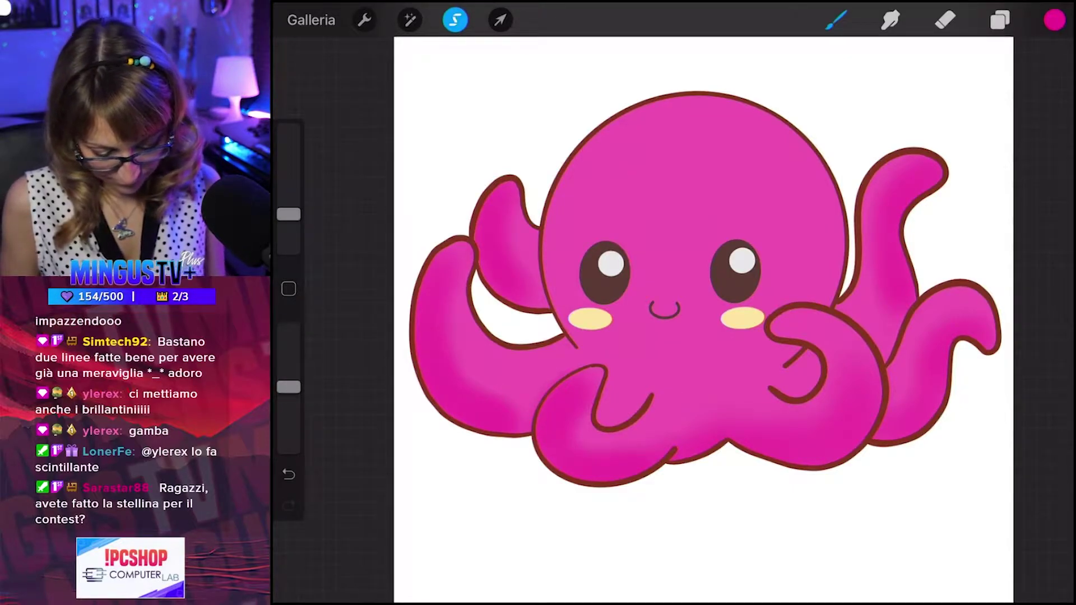
Shade the right side and top-right edge of the head and the lower body.
mouse_move(813, 297)
left_mouse_down()
mouse_move(826, 210)
mouse_move(809, 193)
left_mouse_up()
left_click_drag(779, 351, 725, 398)
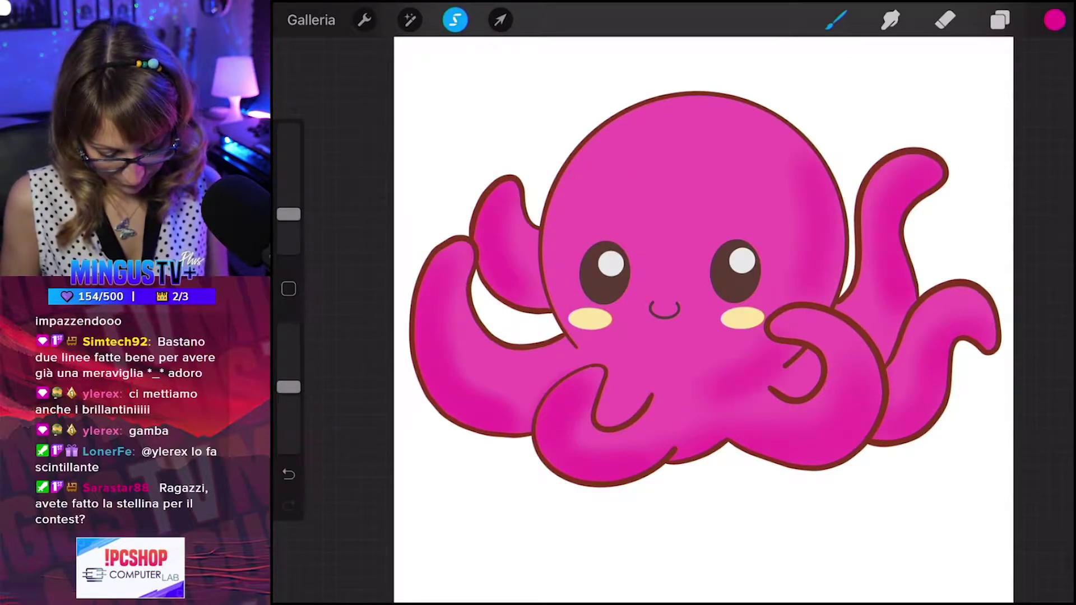
mouse_move(815, 190)
left_mouse_down()
mouse_move(792, 163)
mouse_move(678, 98)
left_mouse_up()
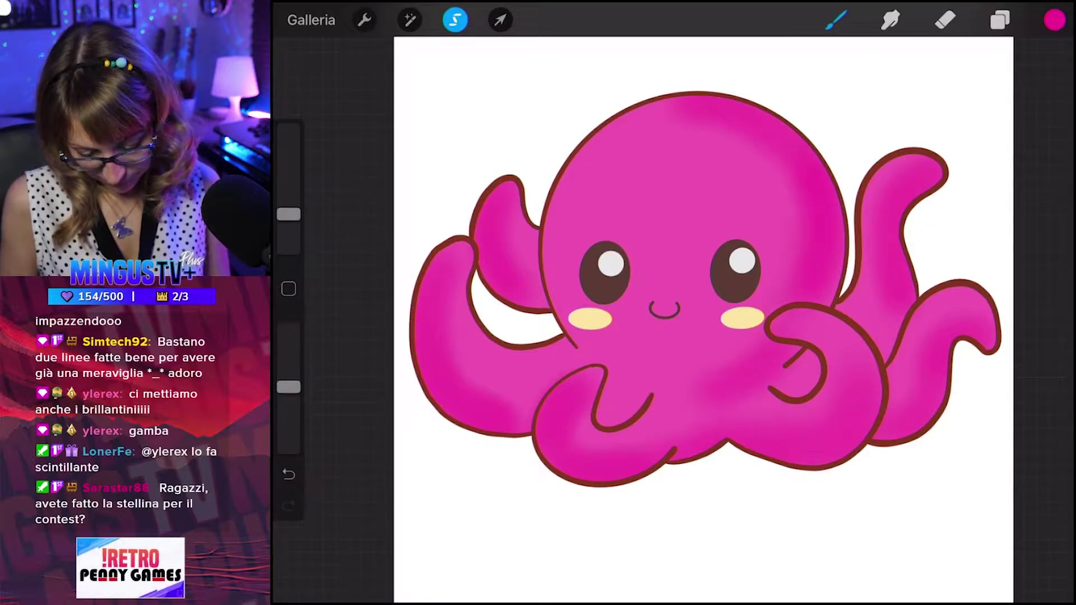
left_click_drag(773, 325, 758, 185)
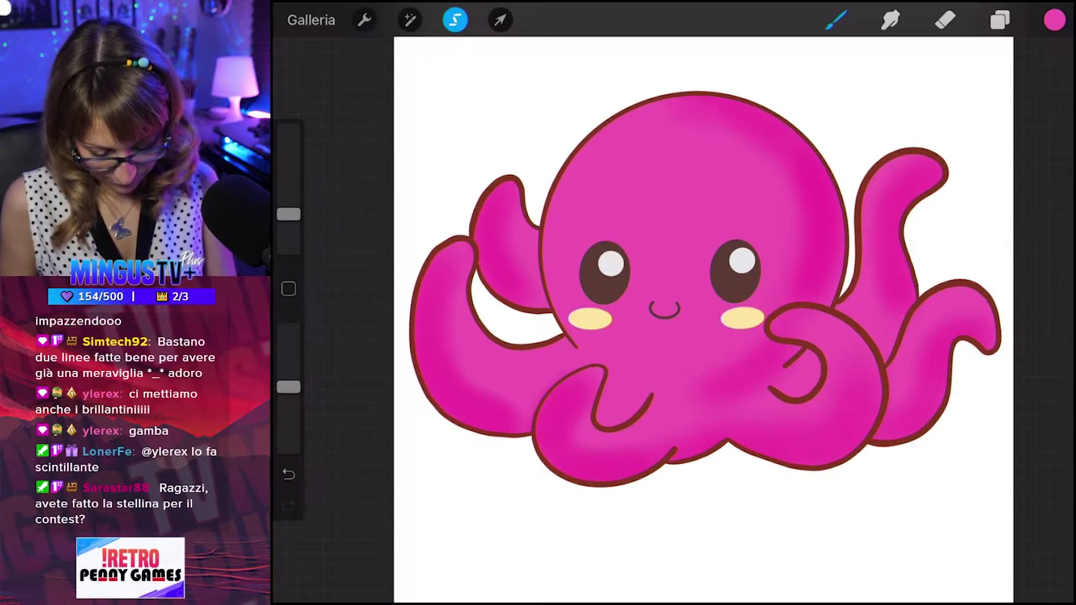
left_click_drag(805, 235, 806, 294)
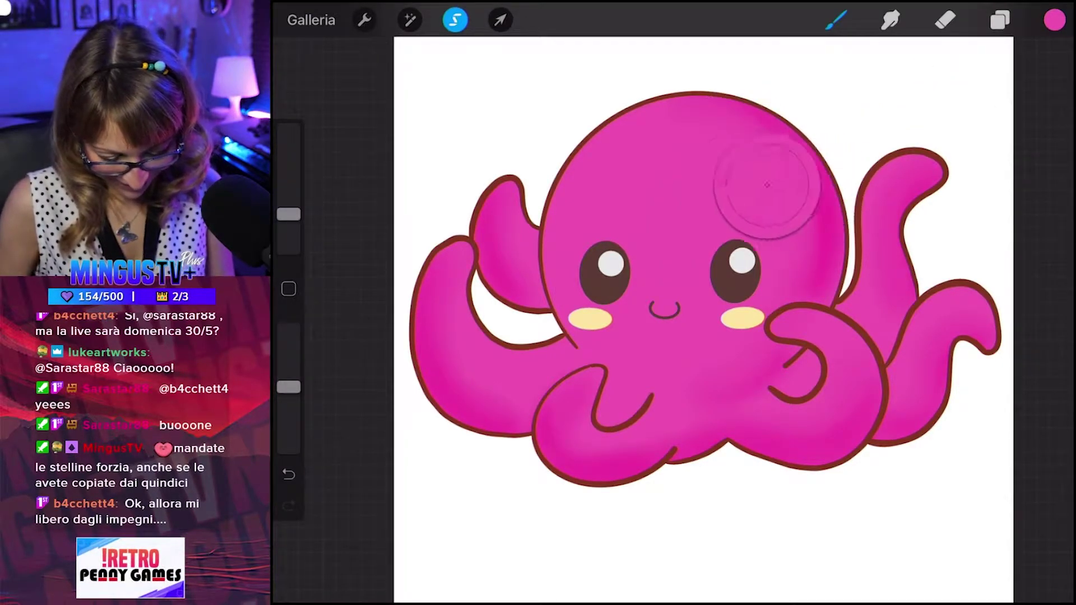
Pick a lighter pink, enlarge the brush, and airbrush highlights on the head, undoing the last stroke.
left_click(1054, 19)
left_click_drag(921, 169, 903, 153)
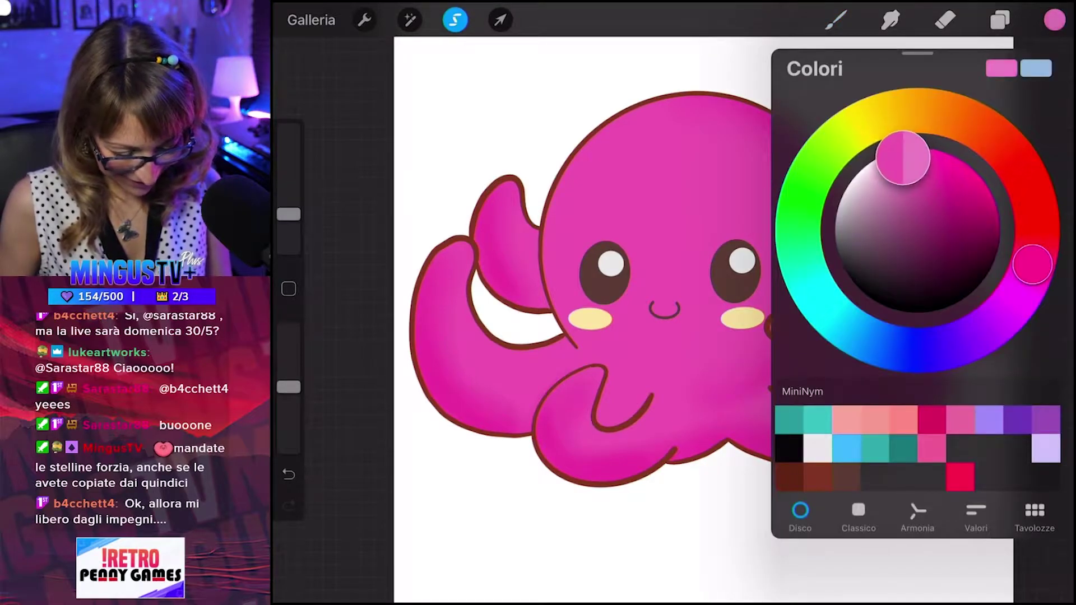
left_click(835, 19)
mouse_move(288, 214)
left_mouse_down()
mouse_move(289, 226)
mouse_move(288, 215)
left_mouse_up()
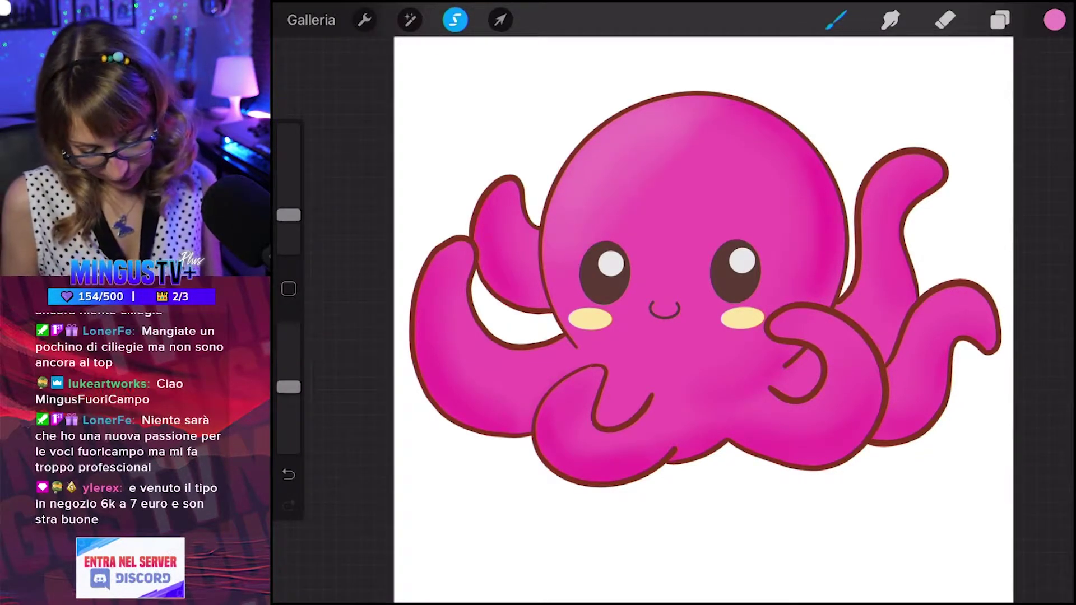
key("ctrl+z")
left_click(1054, 19)
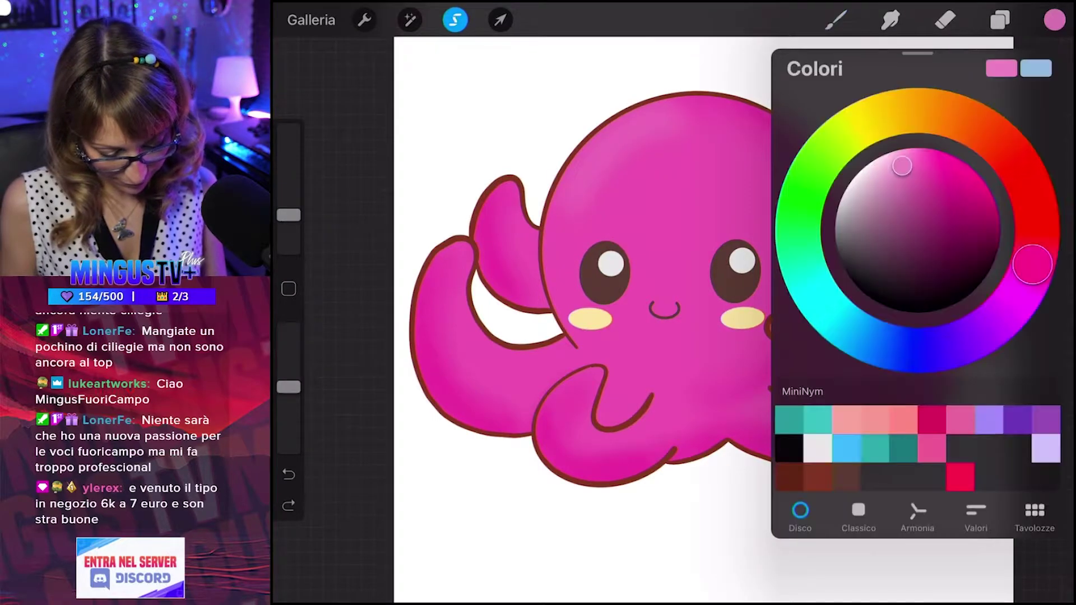
Undo the recent strokes, removing the light highlight from the head.
left_click(835, 20)
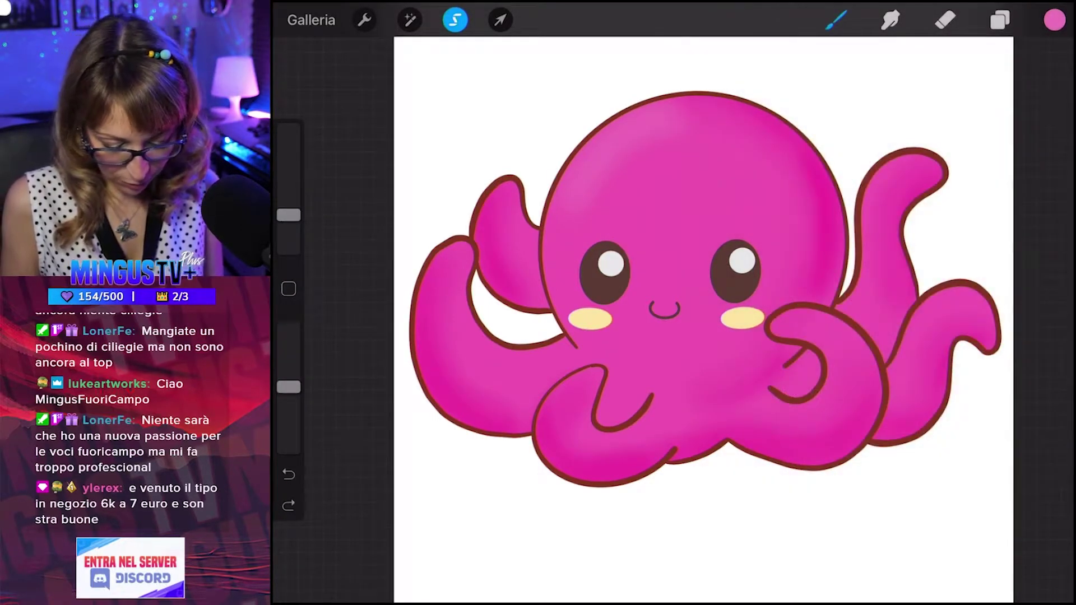
key("ctrl+z")
key("ctrl+z")
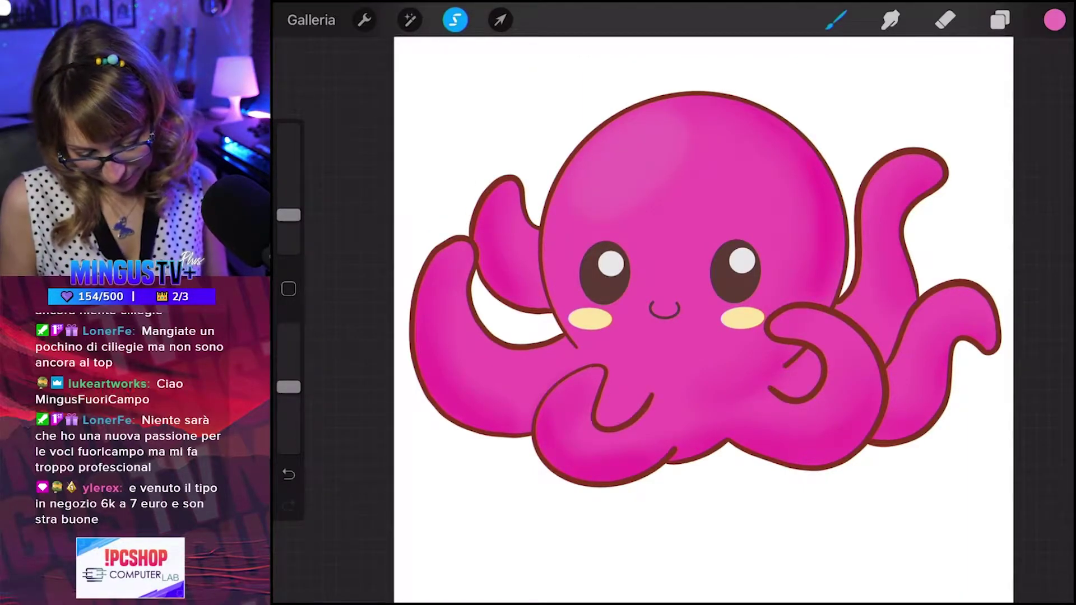
key("ctrl+z")
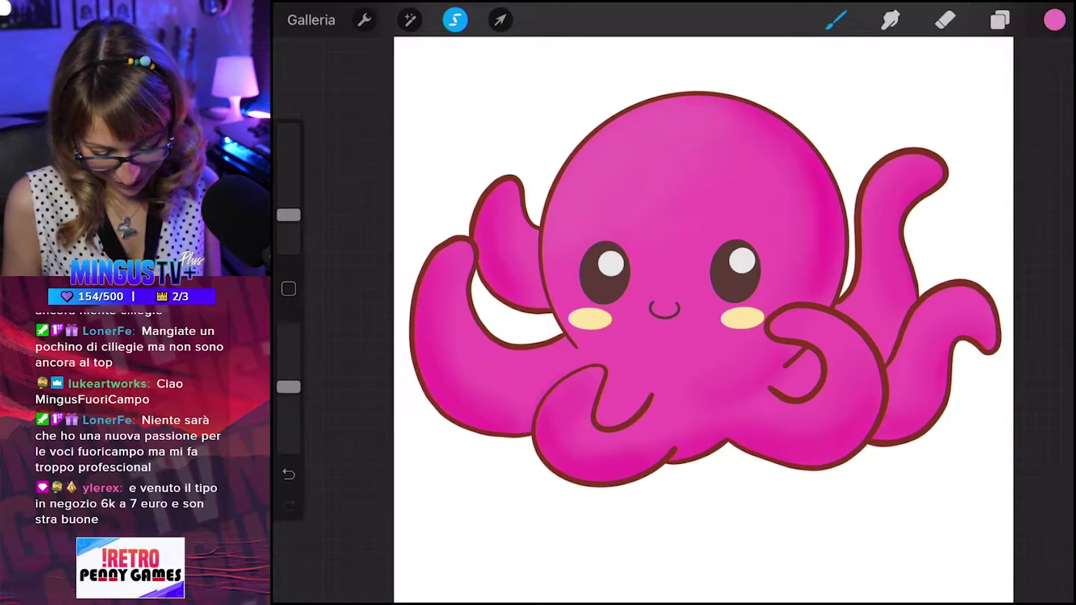
Choose a lighter pink for highlights and resize the brush.
left_click(1054, 20)
left_click(882, 154)
left_click(1054, 20)
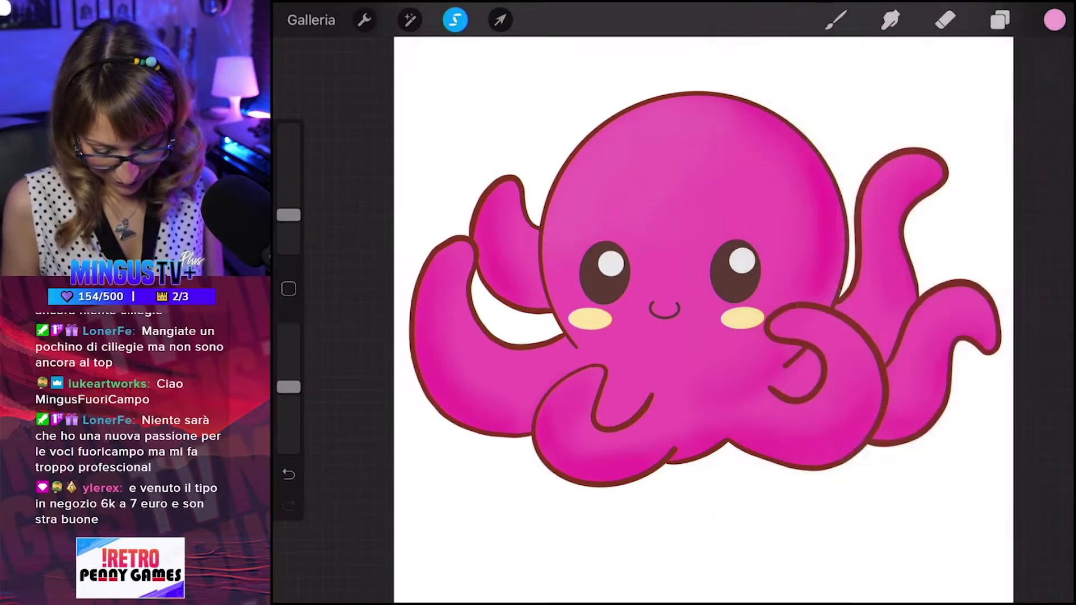
left_click(835, 19)
left_click_drag(289, 214, 289, 203)
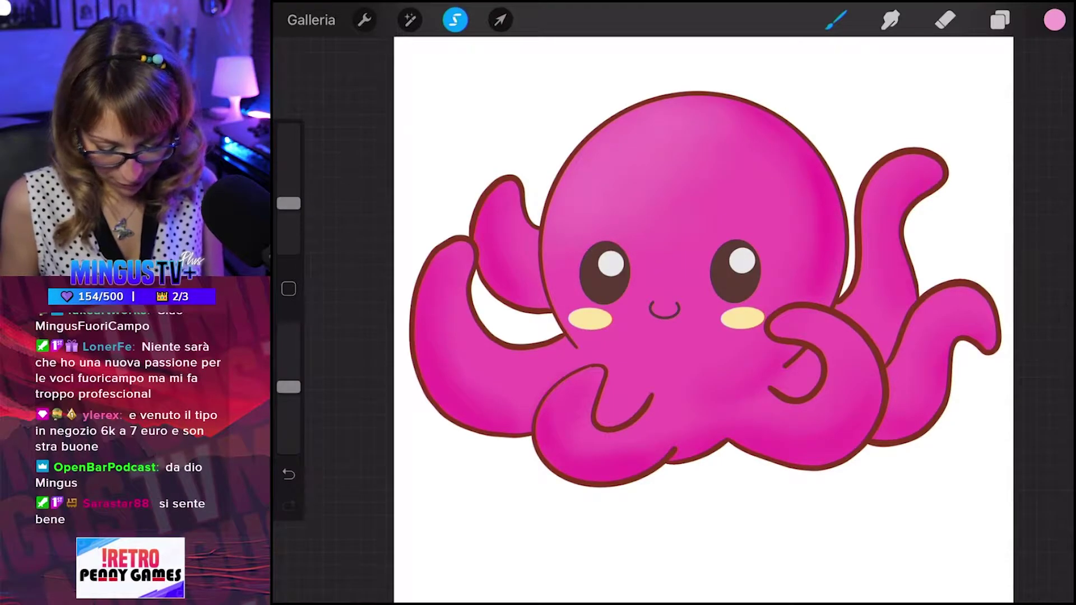
left_click_drag(288, 204, 289, 218)
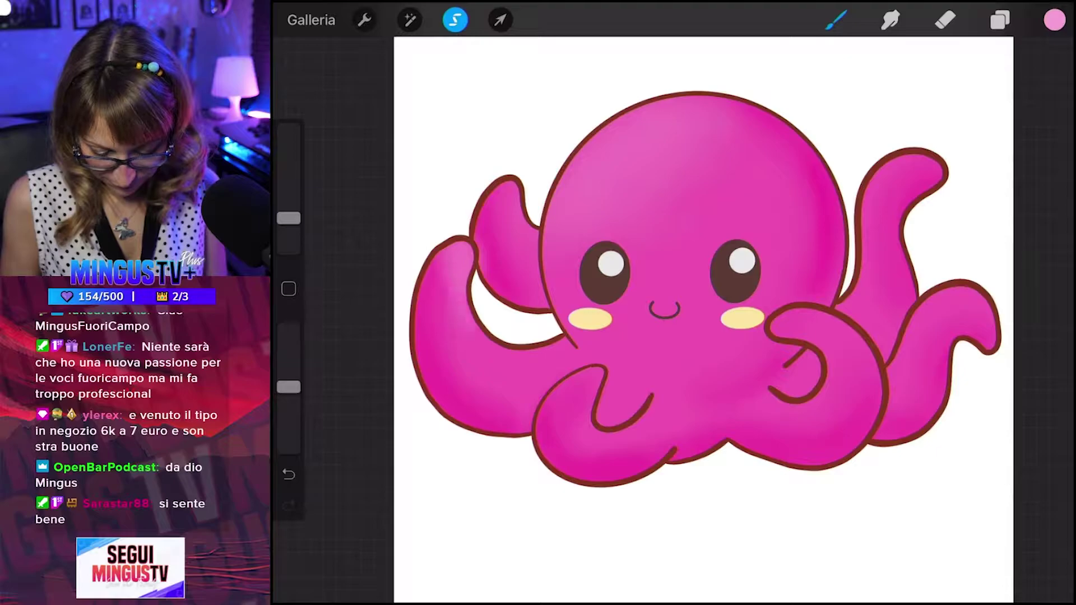
key("ctrl+z")
Paint light-pink highlights on the left, right and lower-left tentacles.
left_click_drag(445, 252, 459, 289)
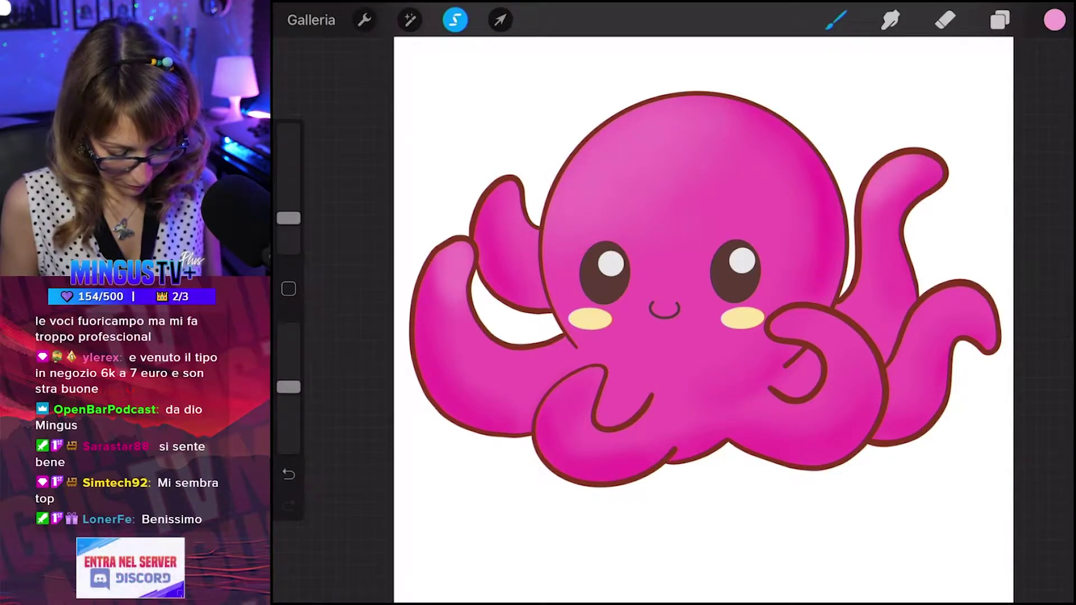
left_click_drag(961, 291, 914, 328)
key("ctrl+z")
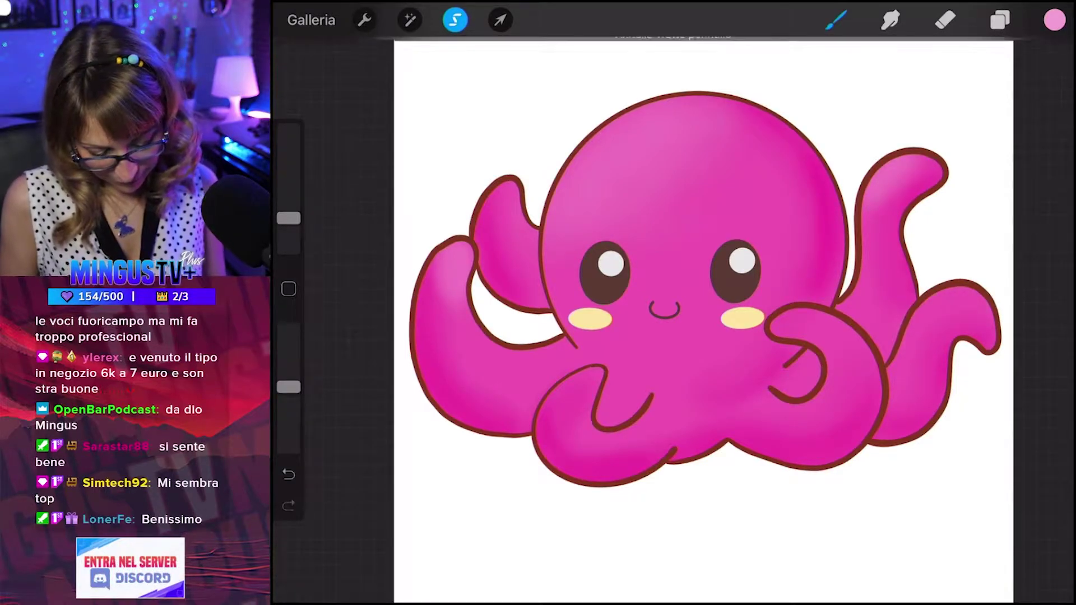
left_click_drag(981, 295, 923, 324)
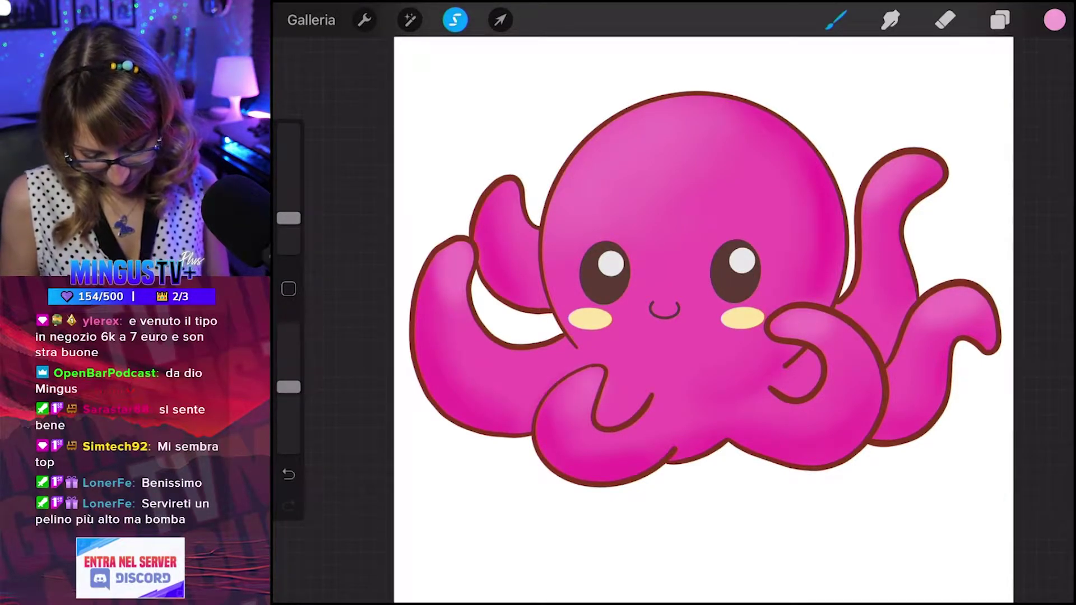
key("ctrl+z")
mouse_move(577, 381)
left_mouse_down()
mouse_move(561, 434)
mouse_move(877, 247)
left_mouse_up()
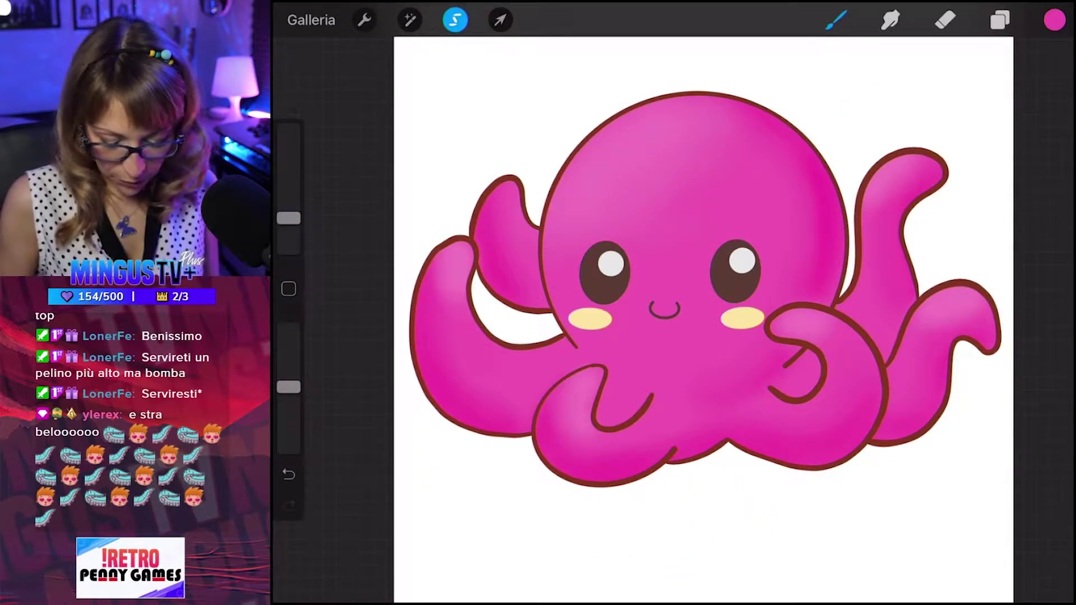
left_click_drag(480, 360, 617, 163)
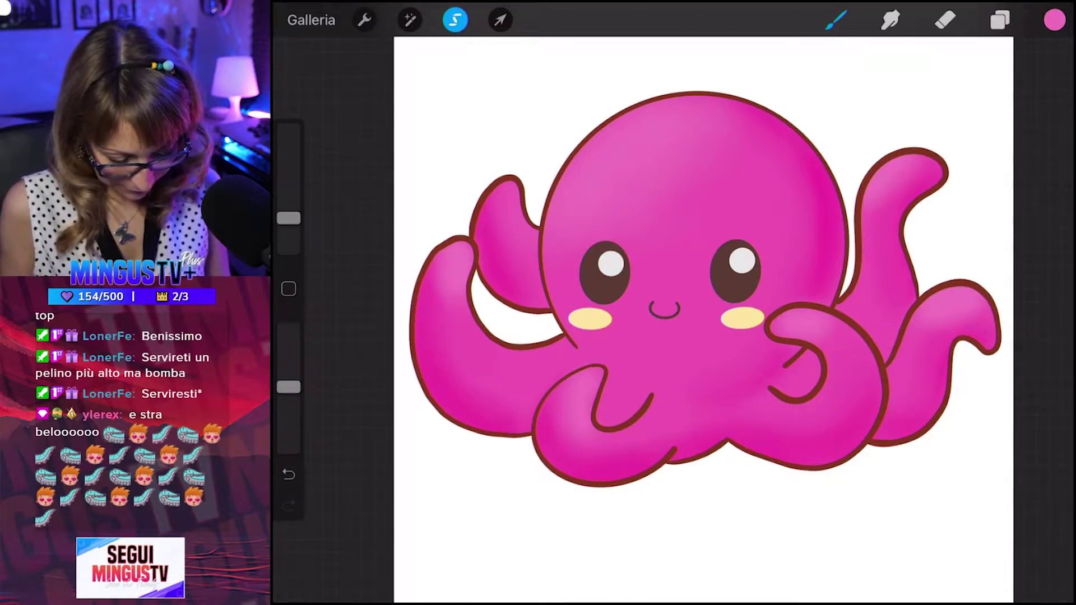
Switch to the Dark Wash brush.
left_click(1054, 19)
left_click(1054, 19)
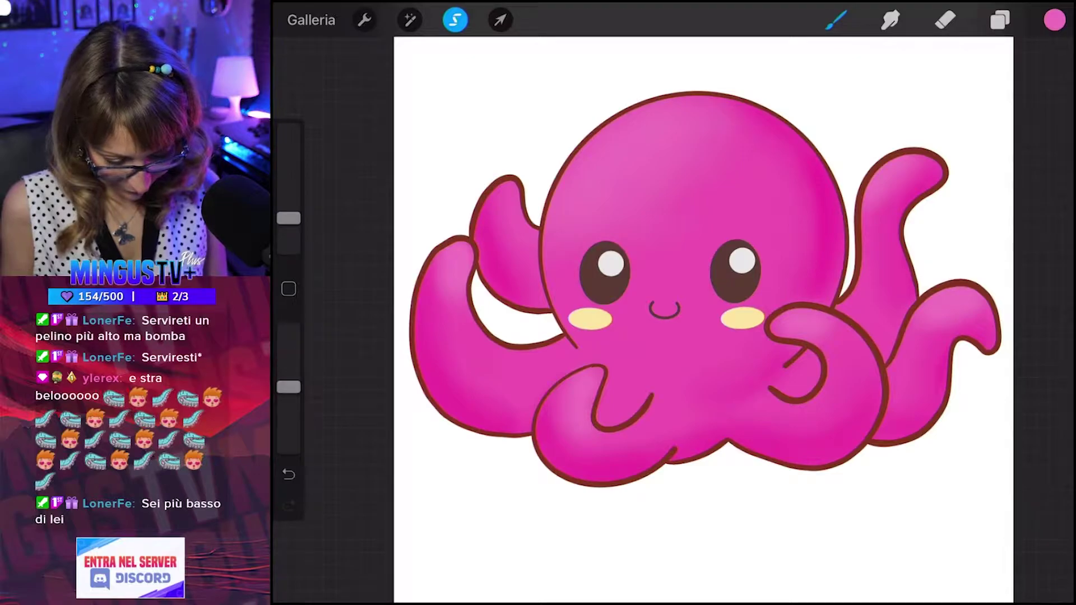
left_click(836, 19)
left_click(888, 220)
left_click(836, 19)
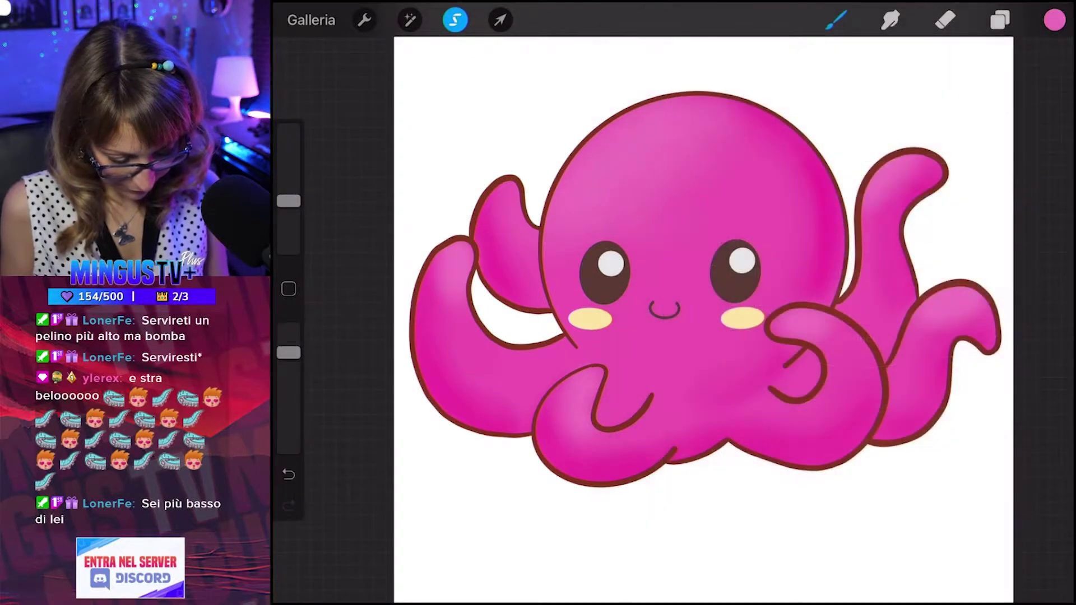
left_click(1053, 19)
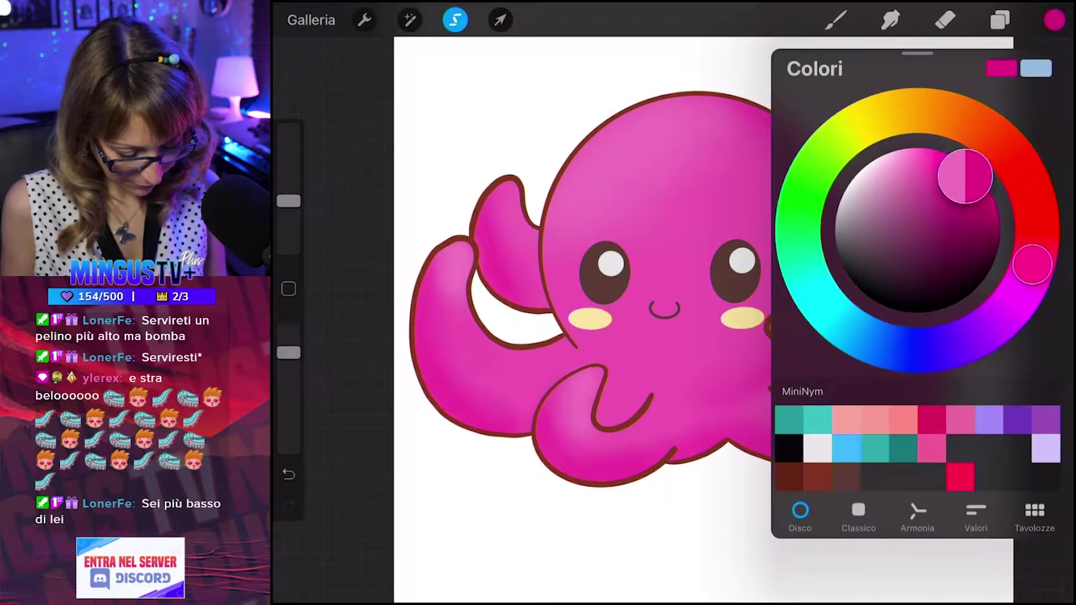
Pick a darker magenta, lower brush opacity, and shade down the head's right edge.
left_click_drag(973, 178, 960, 179)
left_click(835, 21)
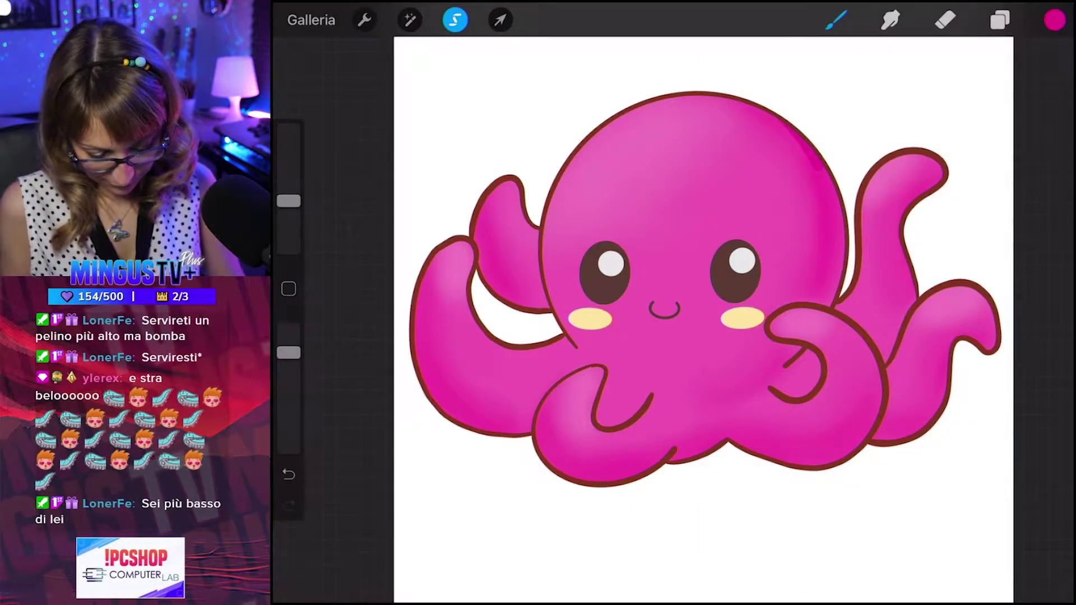
key("ctrl+z")
left_click_drag(288, 353, 288, 368)
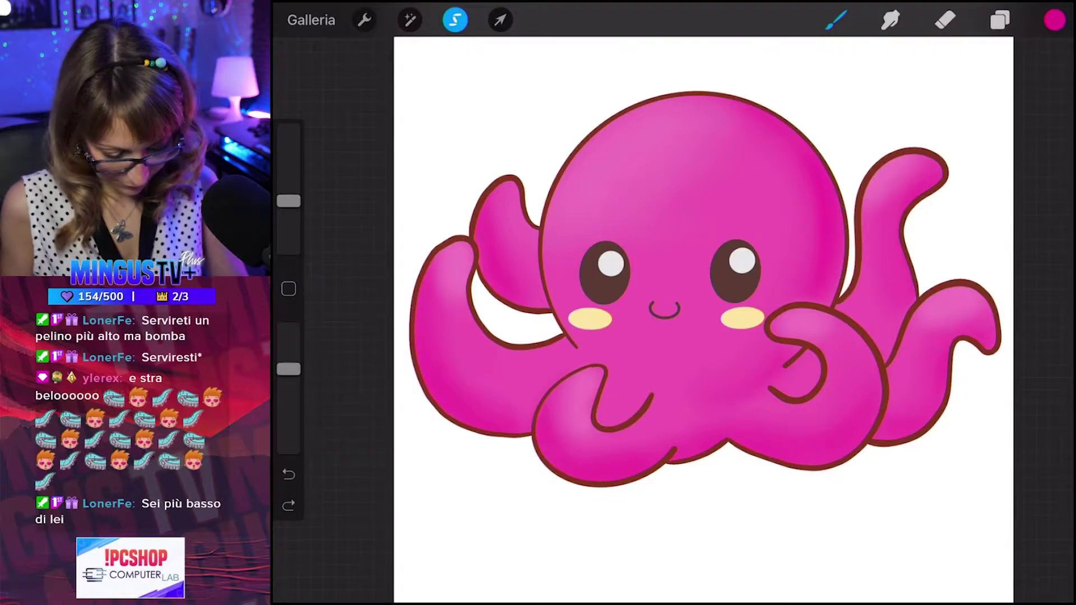
scroll(650, 314, "up", 3)
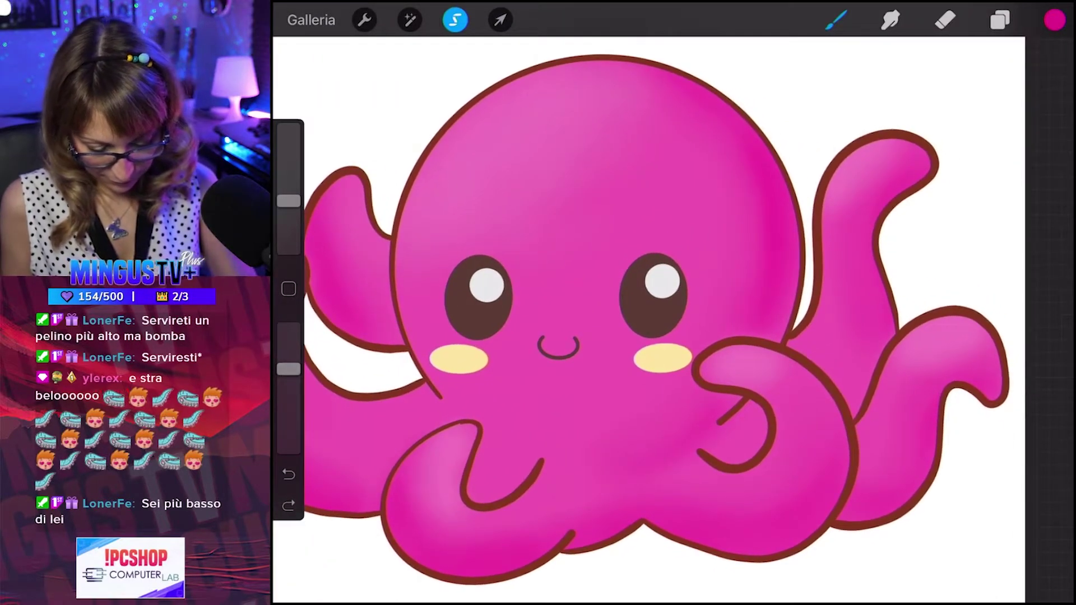
left_click_drag(739, 119, 785, 325)
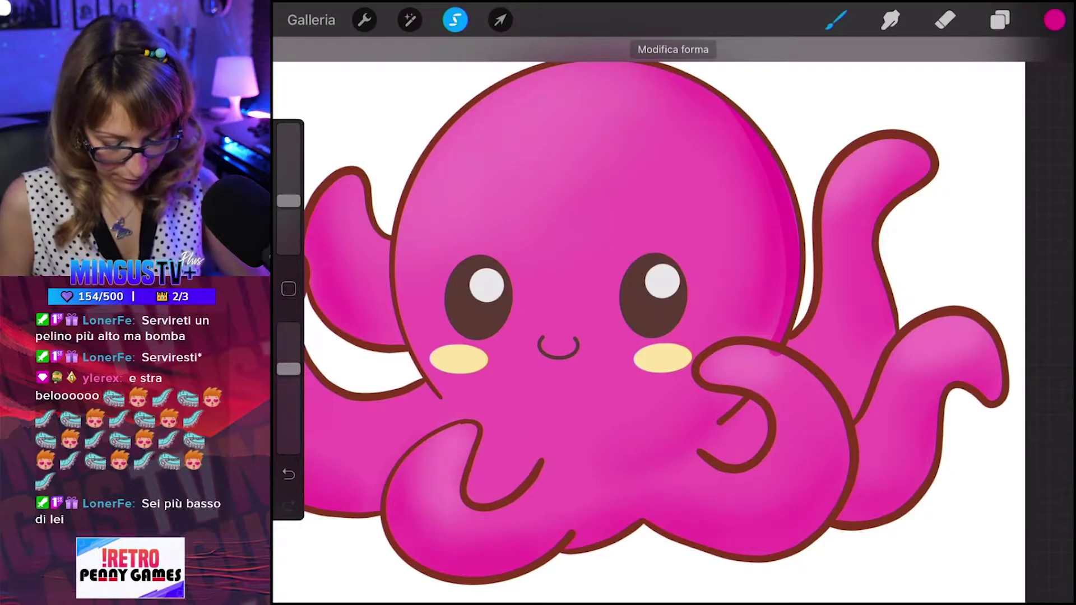
Repaint the head's right-edge shading with a slightly larger brush.
key("ctrl+z")
key("ctrl+z")
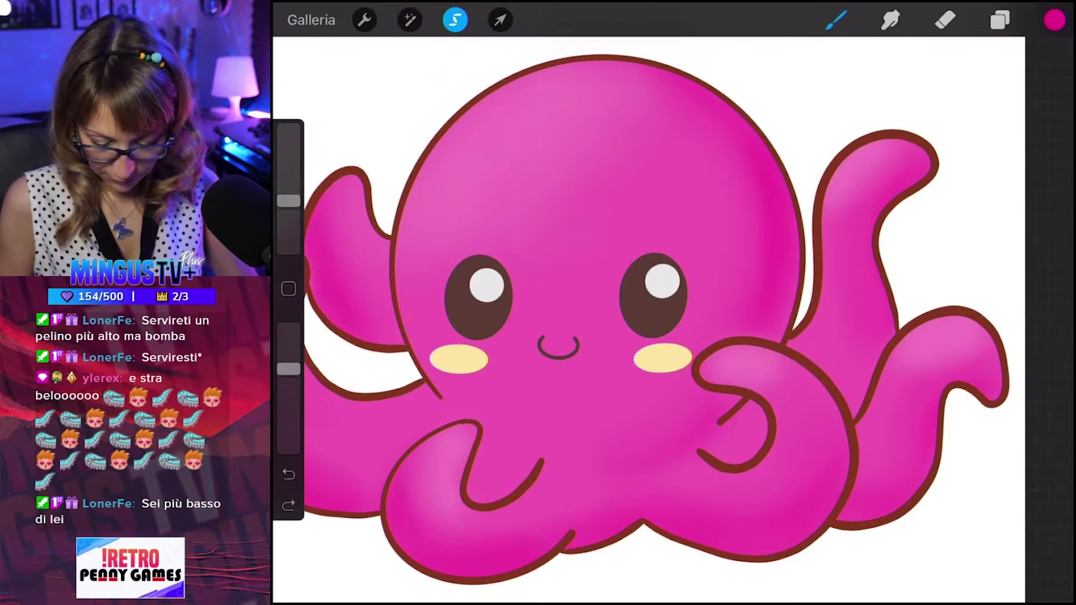
left_click_drag(289, 201, 289, 194)
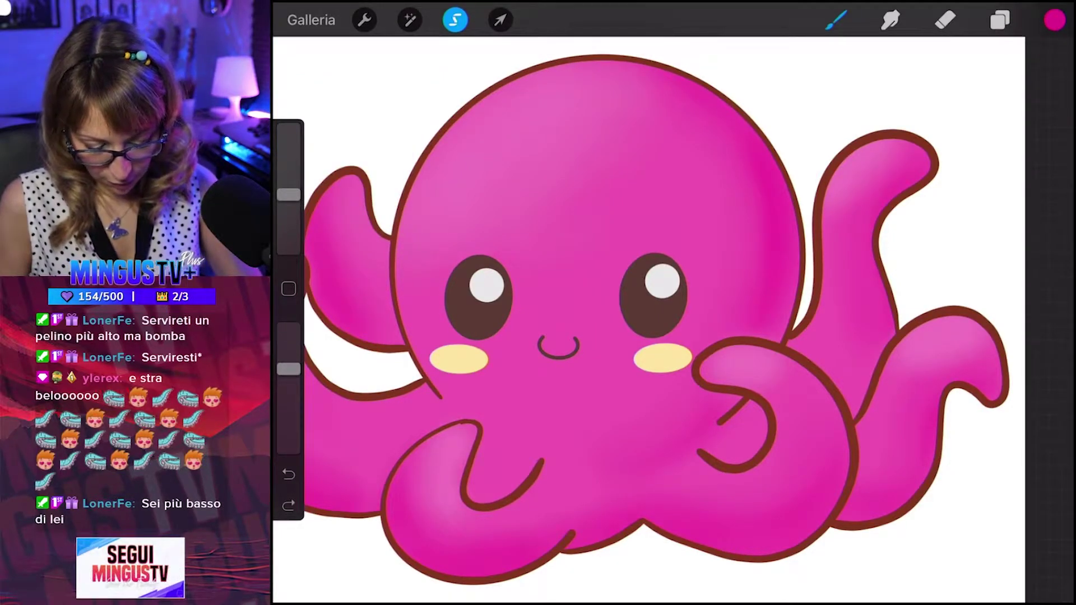
mouse_move(758, 150)
left_mouse_down()
mouse_move(780, 193)
mouse_move(790, 269)
mouse_move(781, 330)
left_mouse_up()
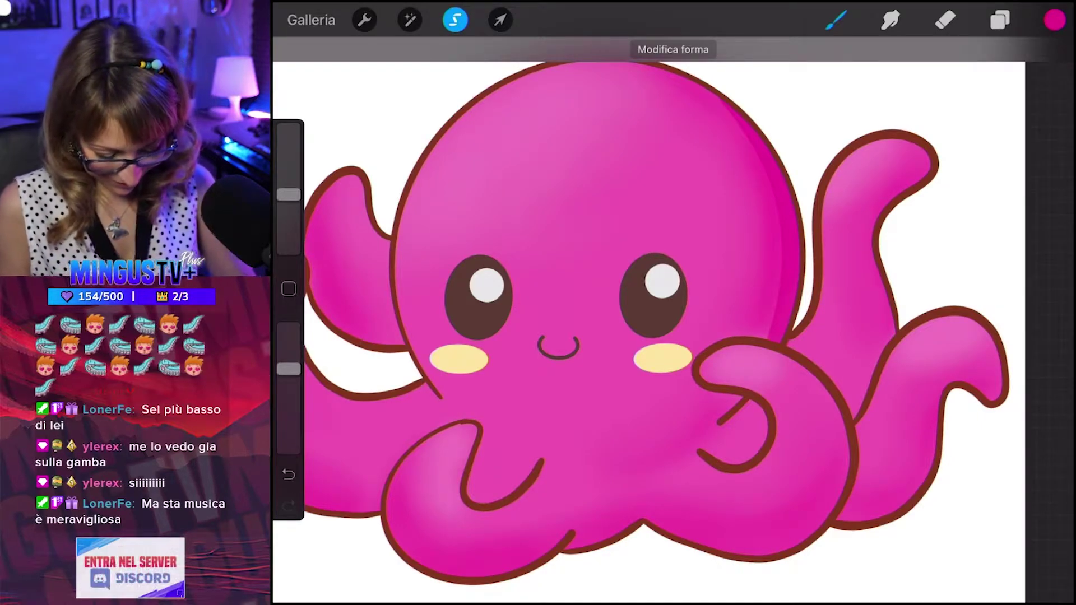
scroll(672, 331, "down", 3)
scroll(633, 331, "up", 2)
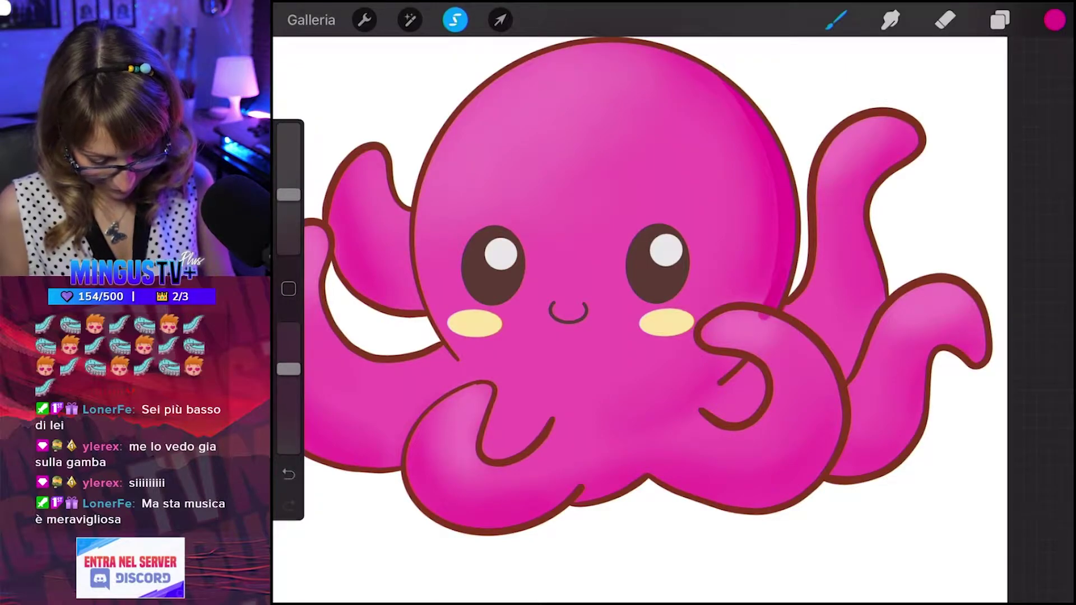
key("ctrl+z")
left_click(288, 505)
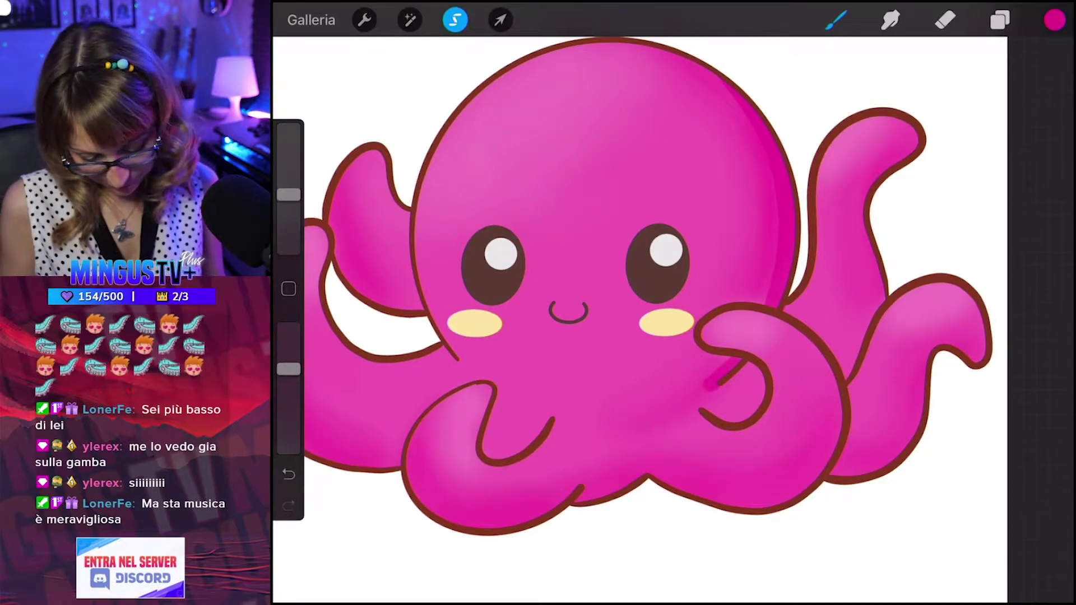
Undo the small strokes near and inside the right tentacle and other recent strokes.
key("ctrl+z")
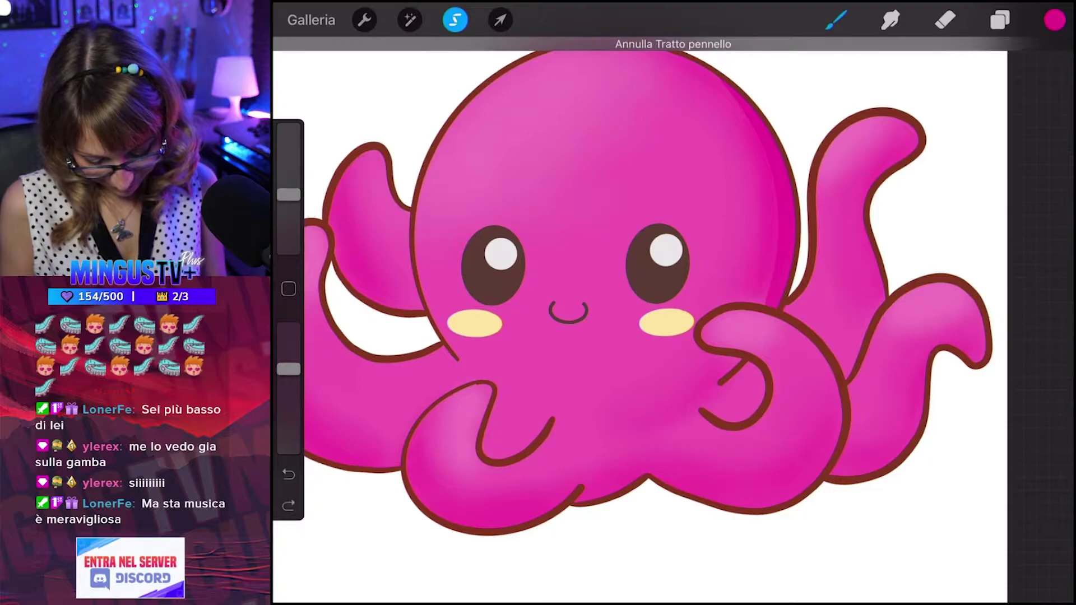
key("ctrl+z")
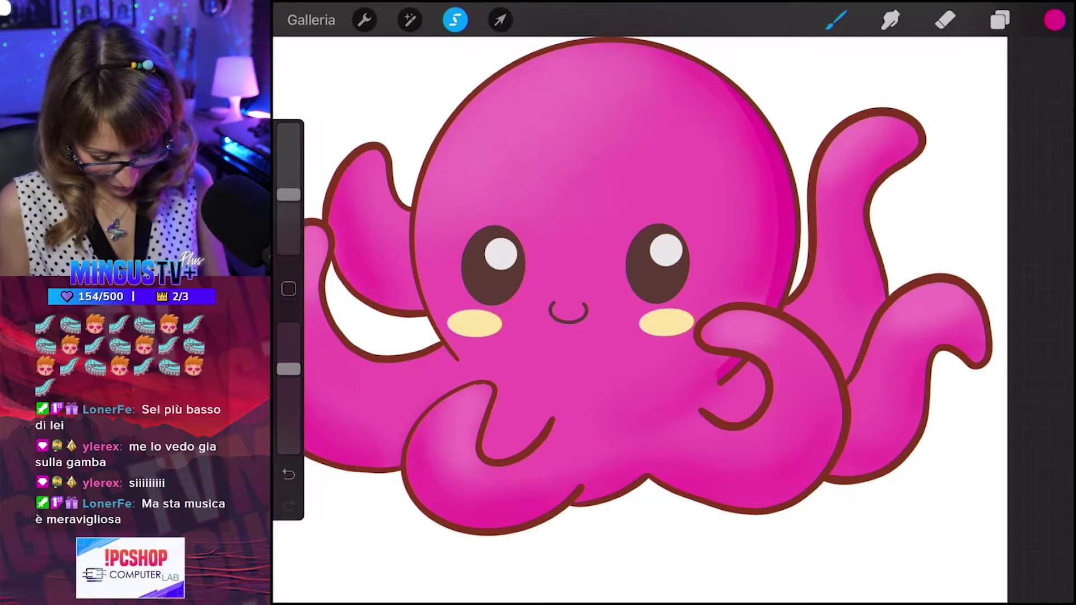
scroll(638, 302, "down", 2)
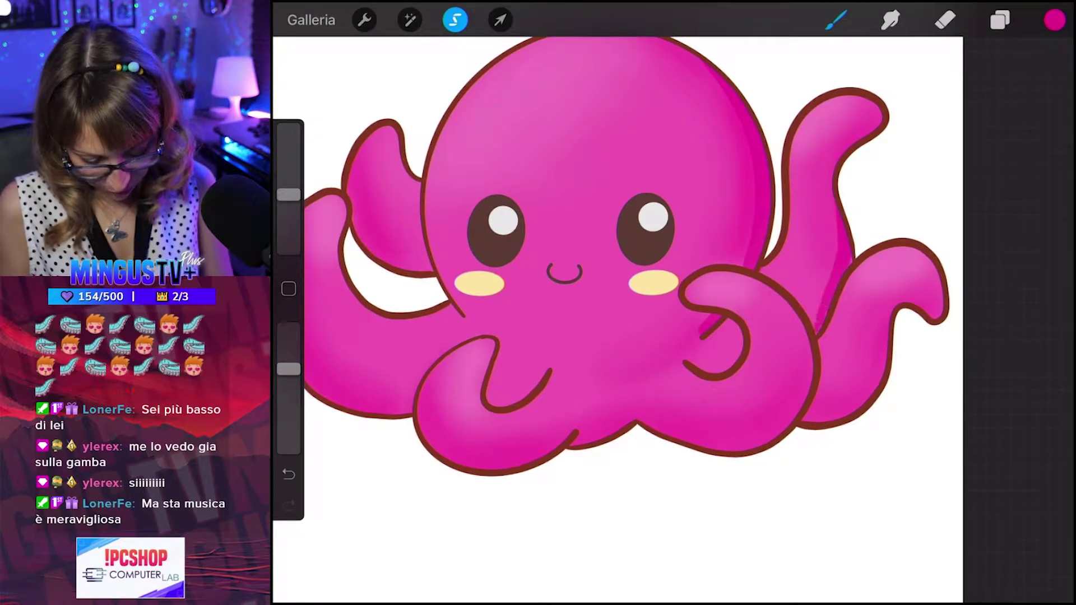
key("ctrl+z")
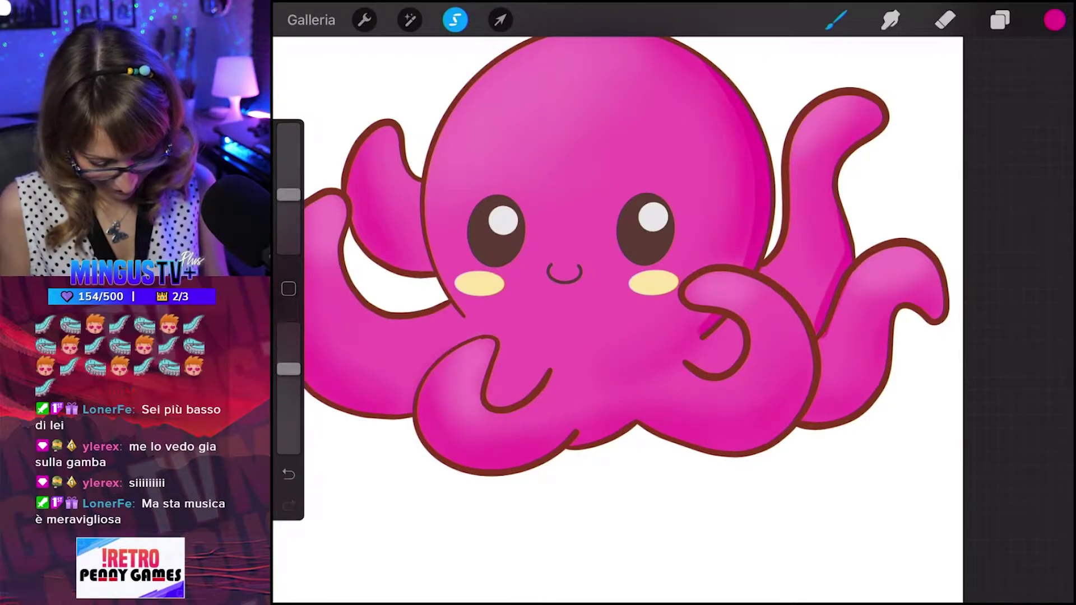
scroll(673, 303, "down", 2)
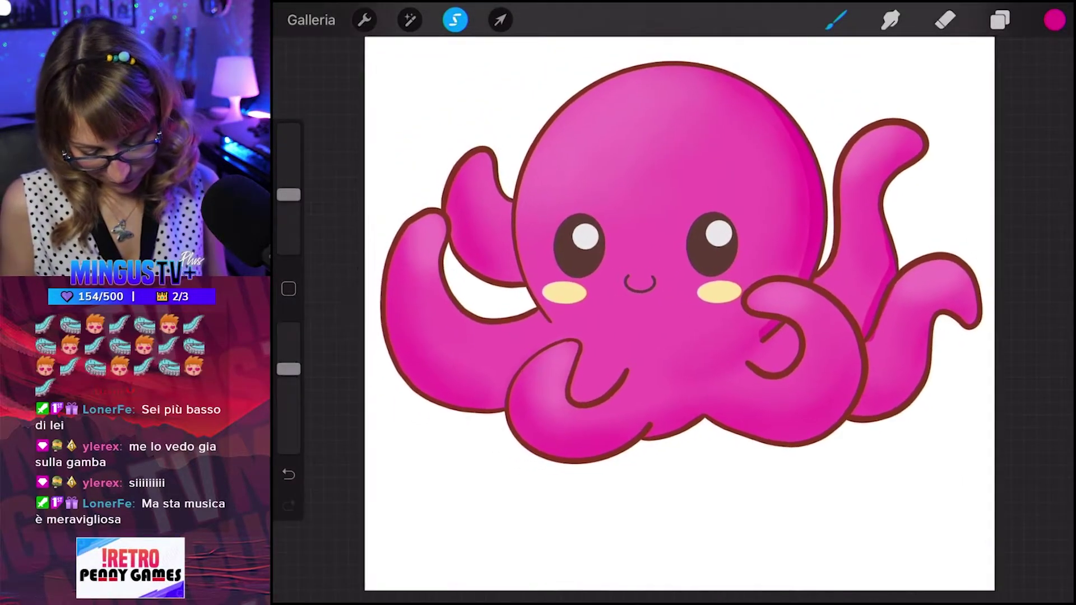
key("ctrl+z")
key("ctrl+z")
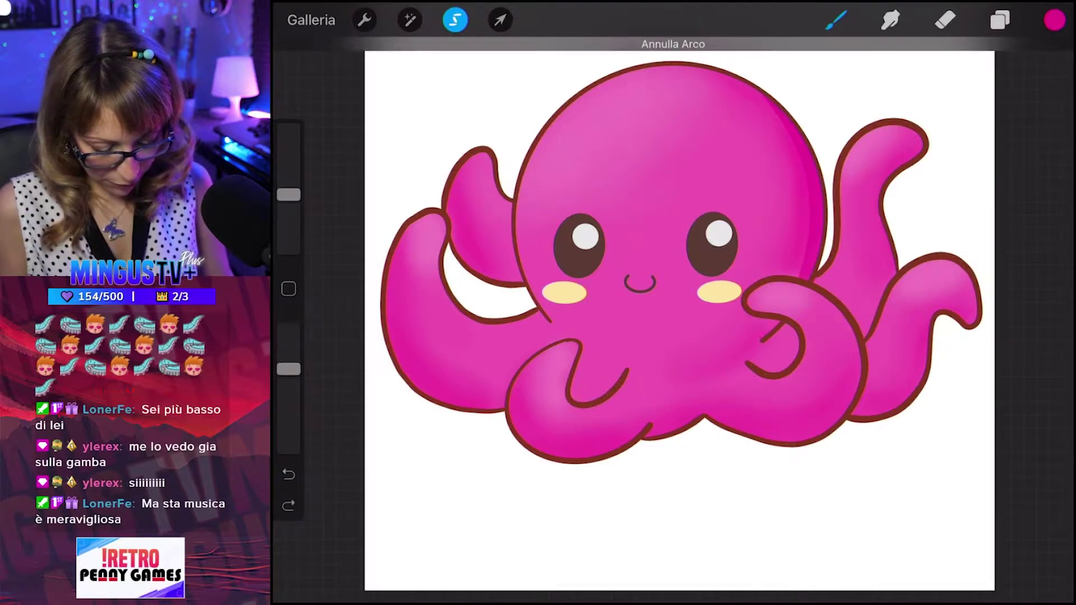
key("ctrl+z")
Merge Livello 4's mask, add new layer Livello 8, and set Livello 3 as Reference.
left_click(1000, 20)
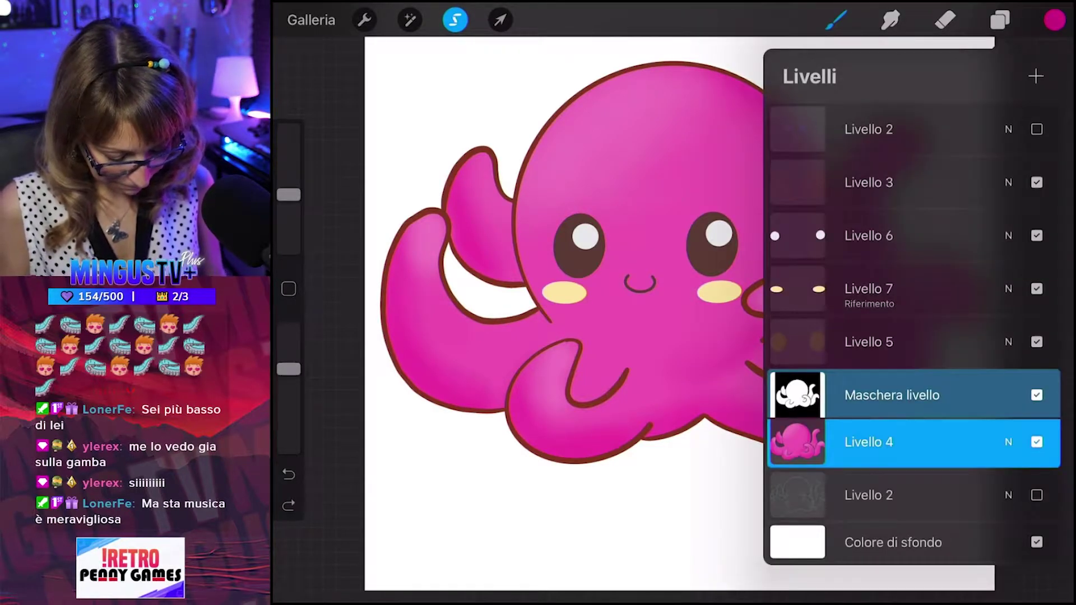
left_click(868, 442)
left_click(689, 582)
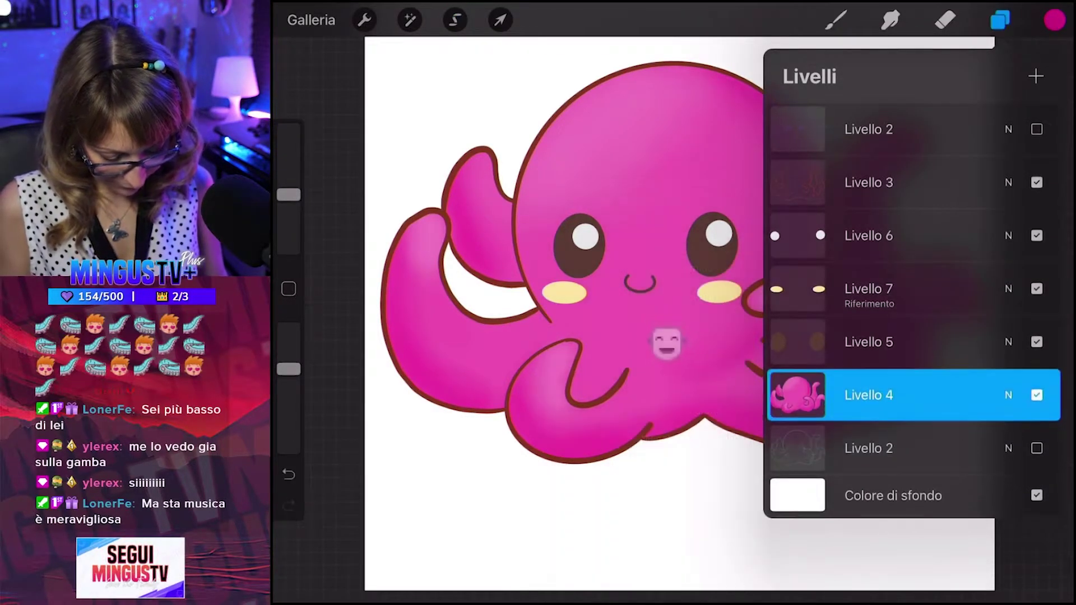
left_click(1036, 76)
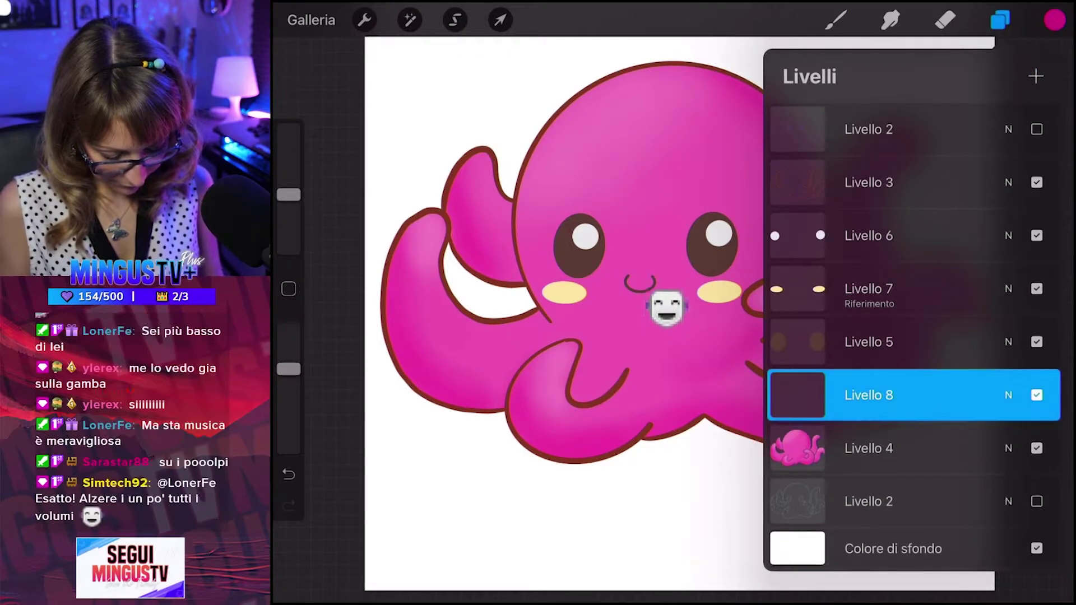
left_click(869, 183)
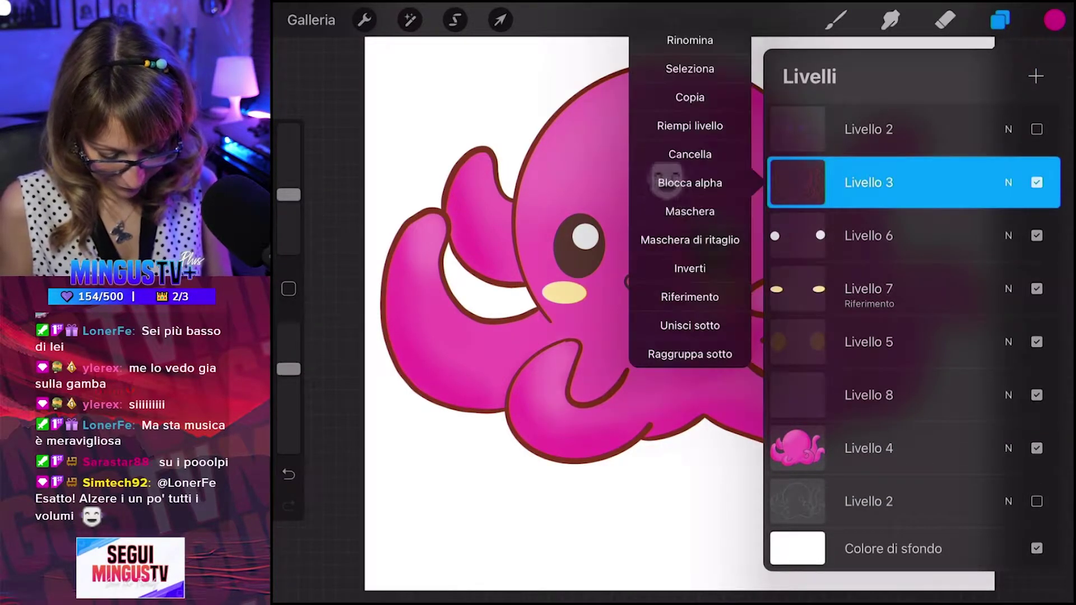
left_click(690, 297)
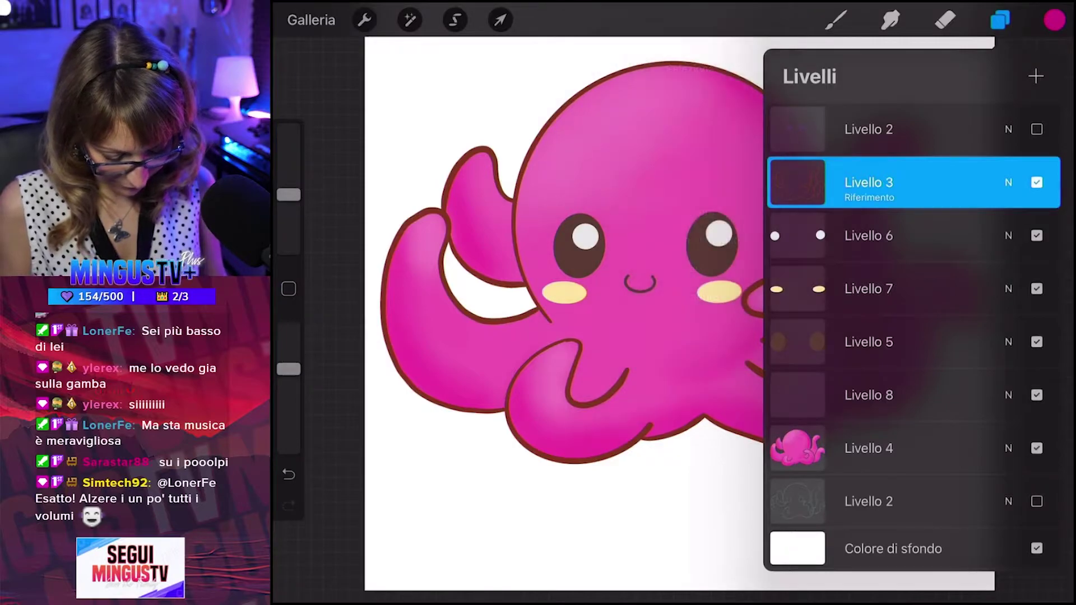
left_click(869, 395)
left_click(836, 21)
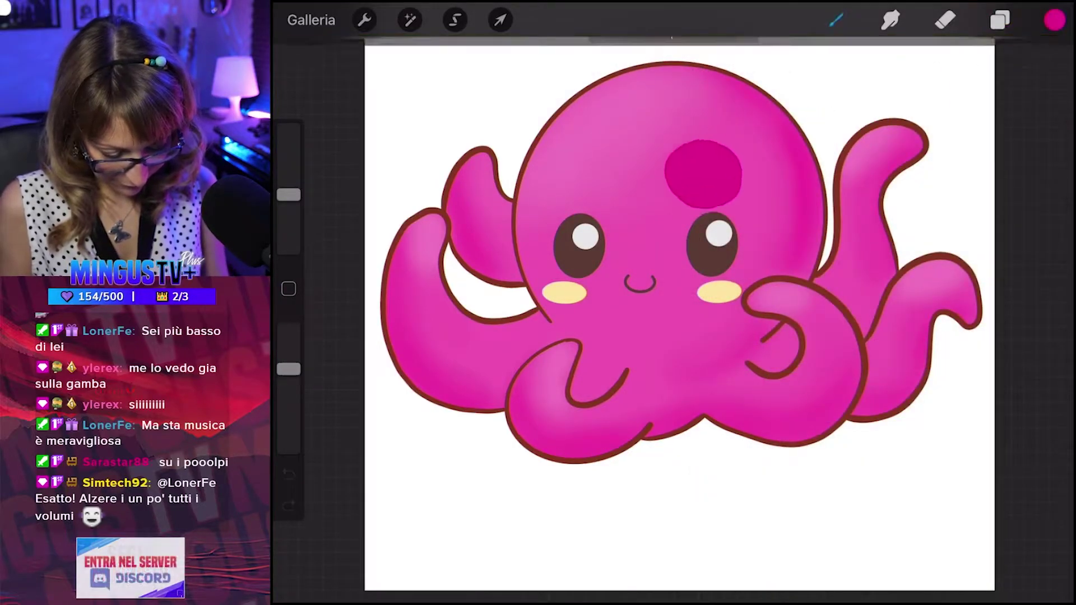
Test ColorDrop magenta fills on the body and the right and upper-left tentacles.
left_click_drag(1054, 20, 701, 173)
left_click(872, 227)
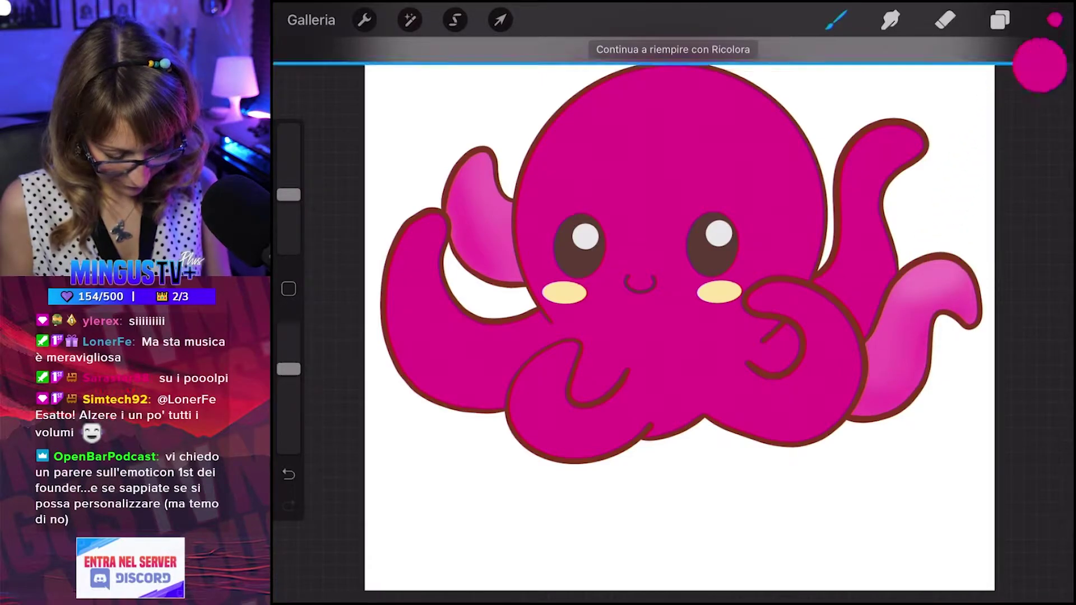
left_click_drag(1054, 20, 919, 314)
left_click_drag(1054, 20, 501, 224)
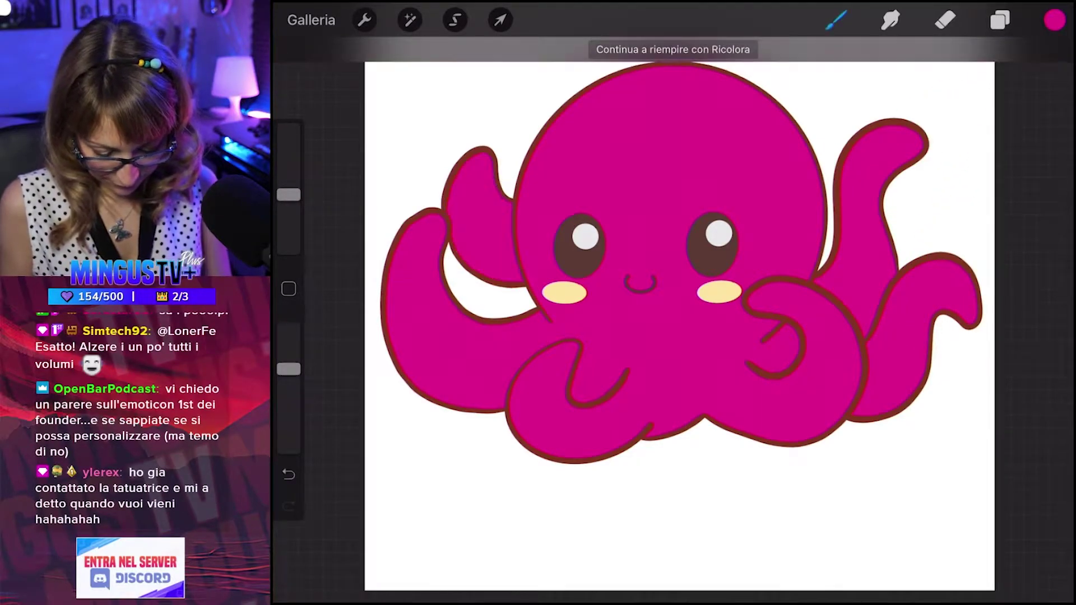
Select Livello 8's contents and add a mask to Livello 8.
left_click(1000, 20)
left_click(797, 395)
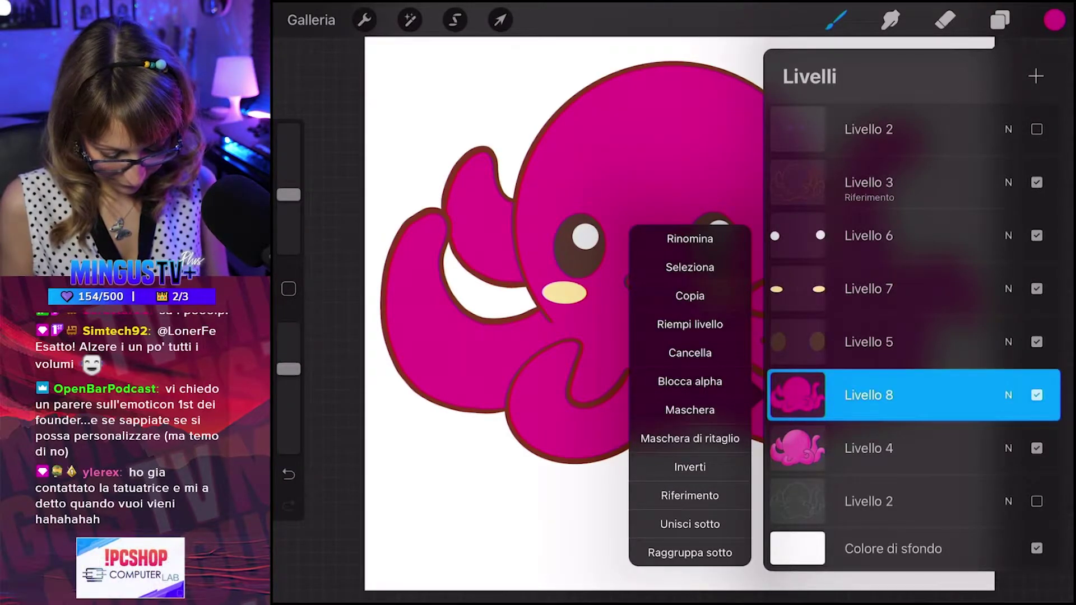
left_click(690, 267)
left_click(1000, 20)
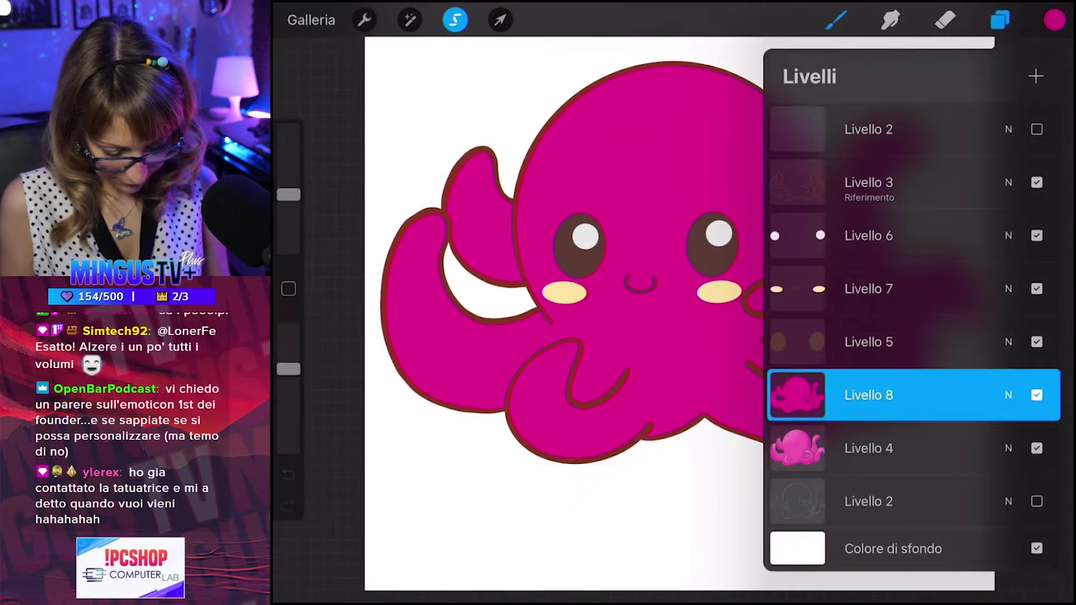
left_click(796, 395)
left_click(690, 410)
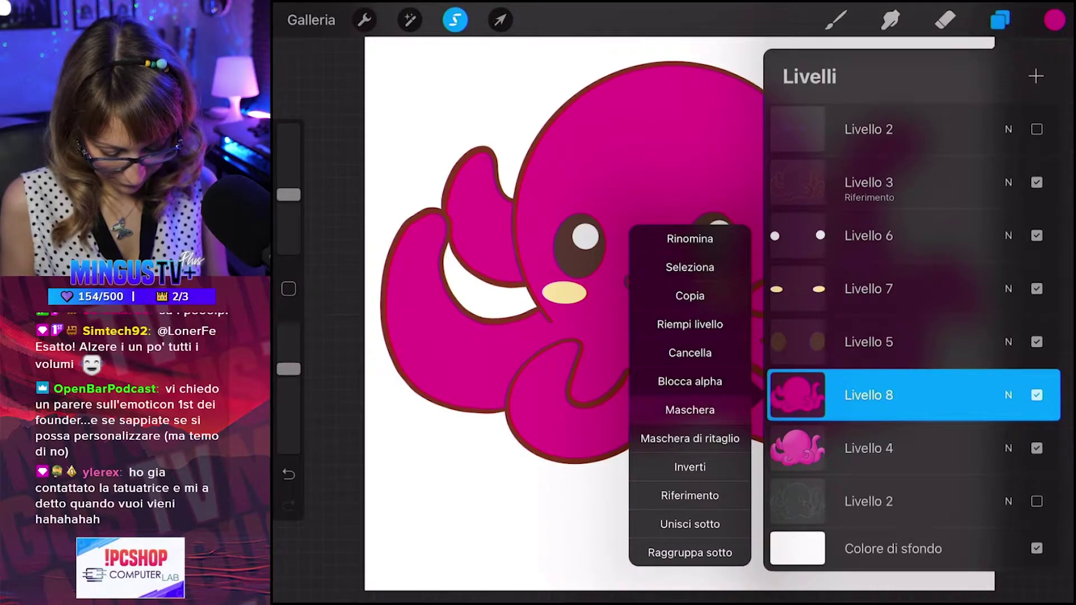
Clear the magenta fill from Livello 8.
left_click(796, 395)
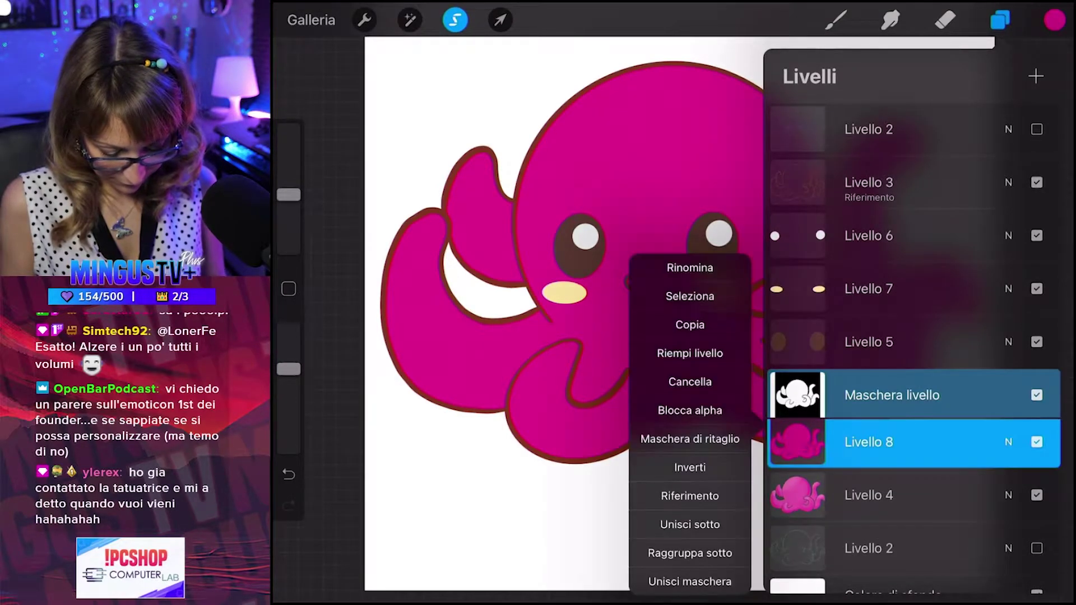
left_click(690, 381)
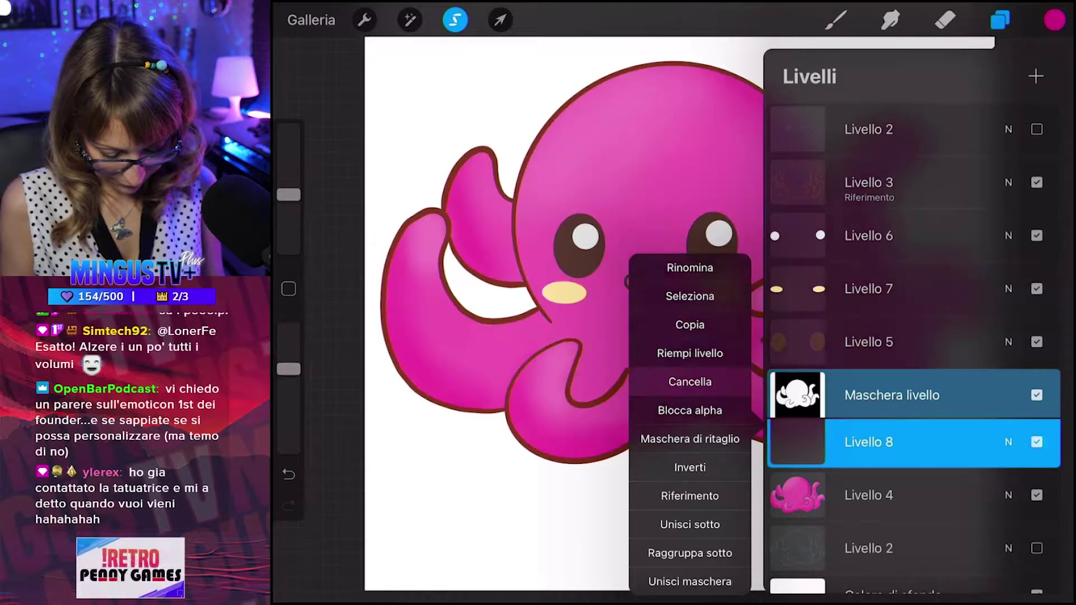
left_click(796, 442)
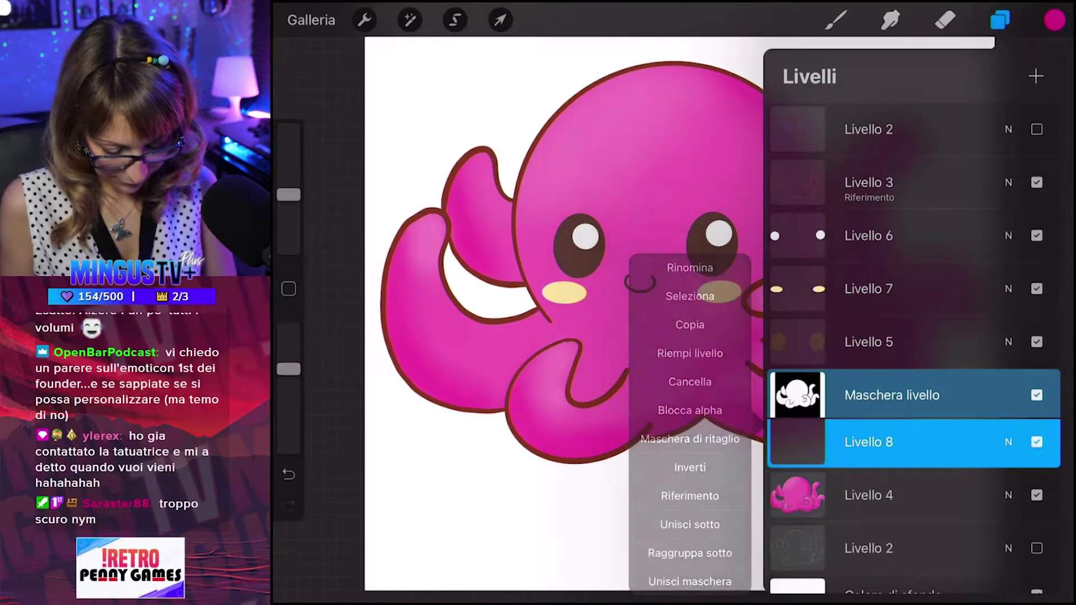
left_click(1000, 20)
scroll(661, 314, "up", 2)
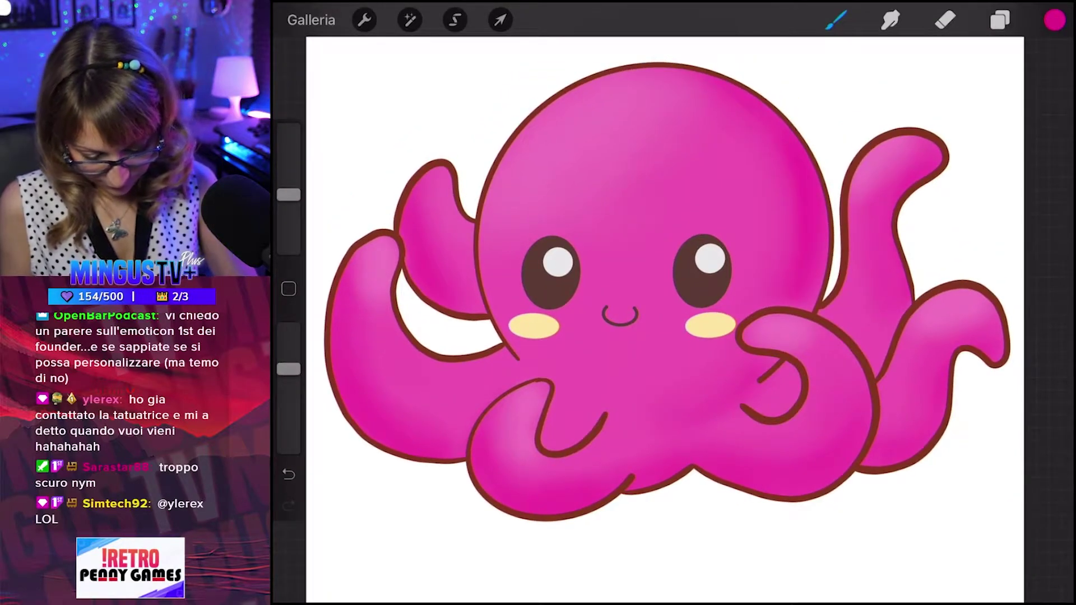
Airbrush darker pink shading along the head's right edge.
key("ctrl+z")
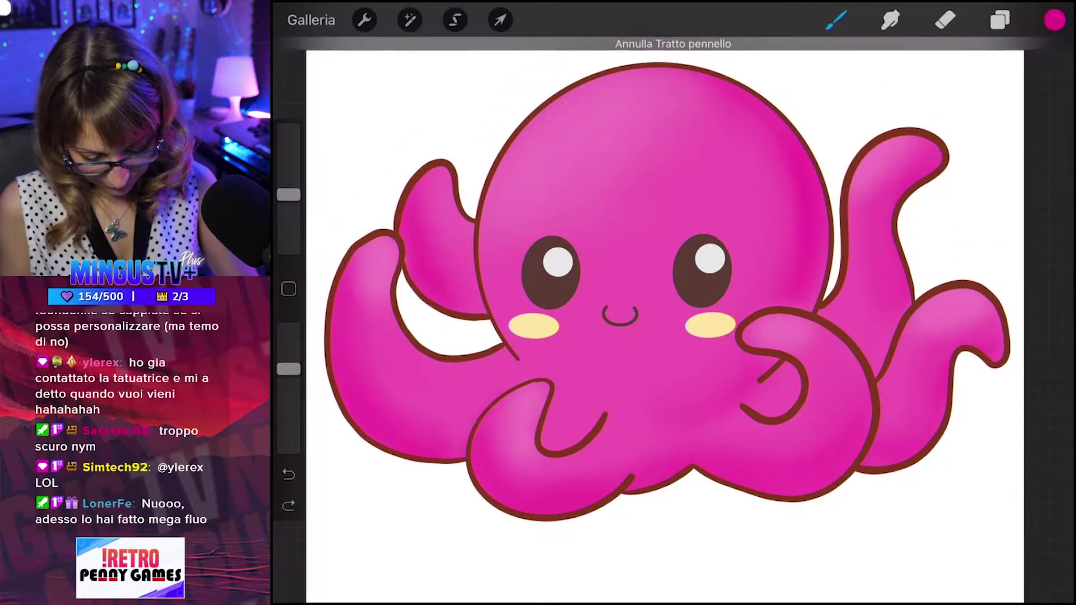
mouse_move(822, 202)
left_mouse_down()
mouse_move(815, 294)
mouse_move(799, 337)
mouse_move(807, 311)
left_mouse_up()
mouse_move(762, 380)
left_mouse_down()
mouse_move(809, 314)
mouse_move(804, 328)
left_mouse_up()
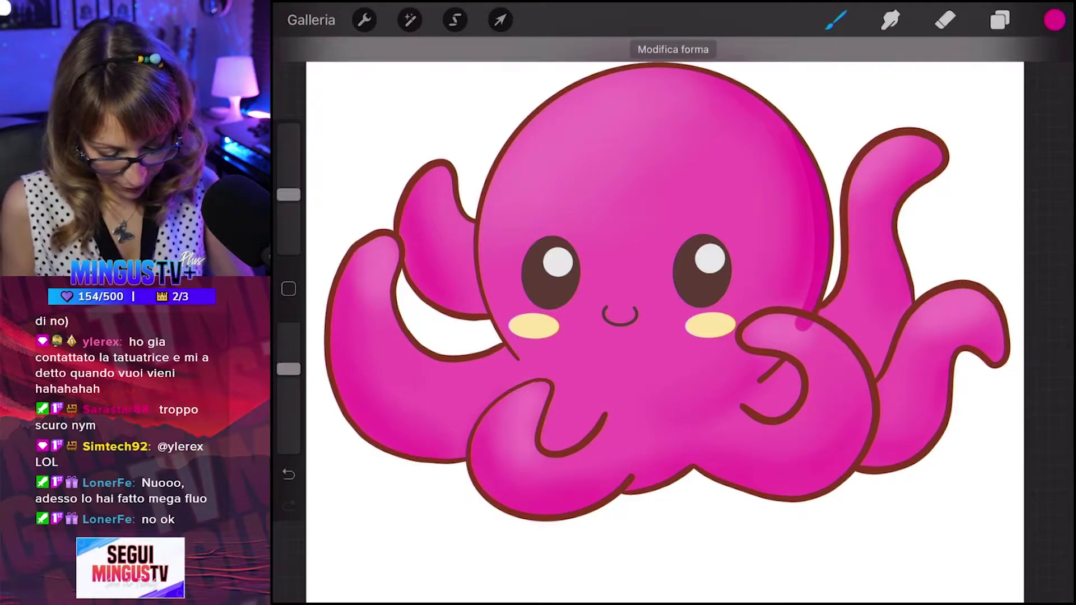
left_click(944, 20)
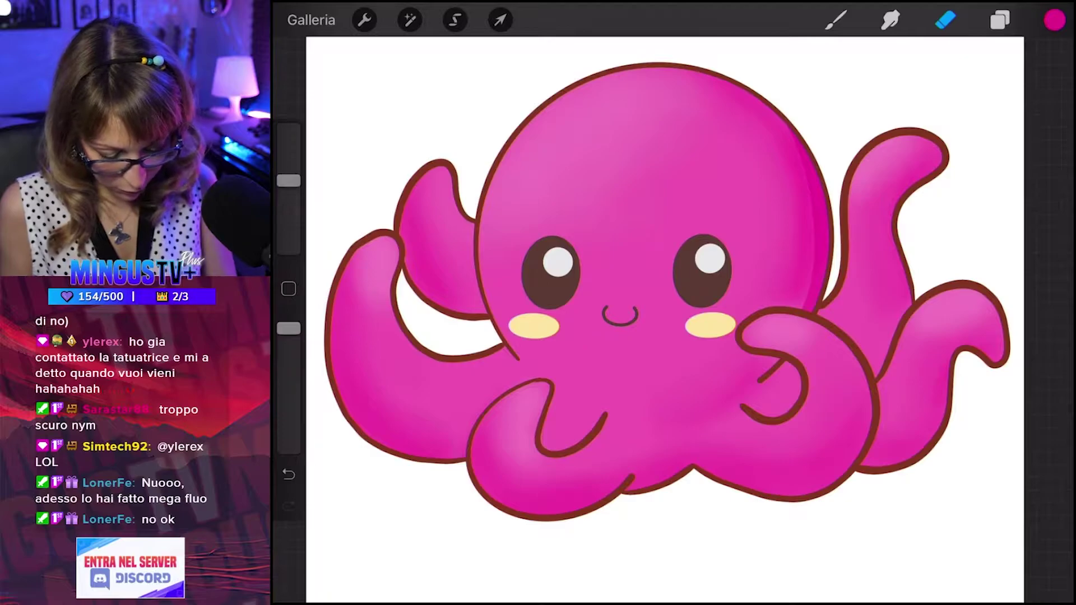
left_click(835, 20)
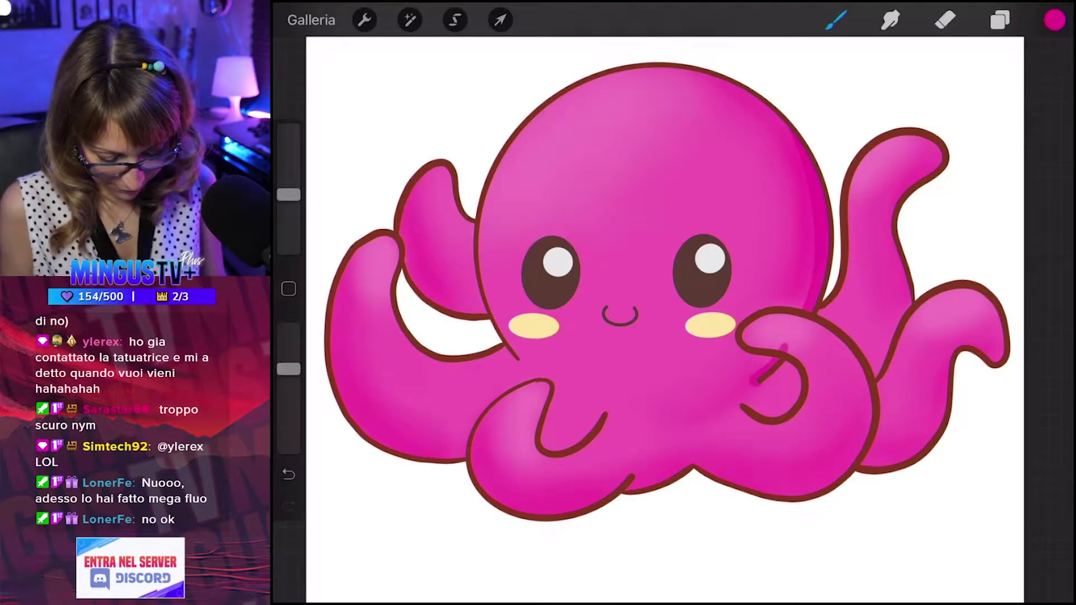
key("ctrl+z")
With a 26% brush, shade the inner edges of the upper- and lower-right tentacles.
left_click_drag(288, 195, 289, 184)
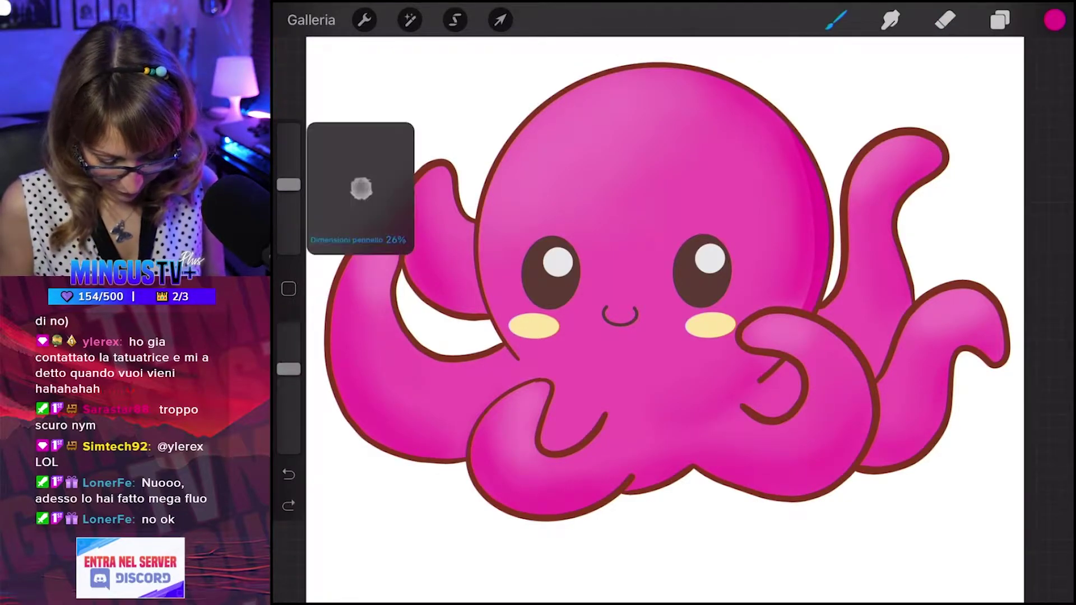
mouse_move(778, 359)
left_mouse_down()
mouse_move(754, 384)
mouse_move(773, 354)
left_mouse_up()
key("ctrl+z")
key("ctrl+z")
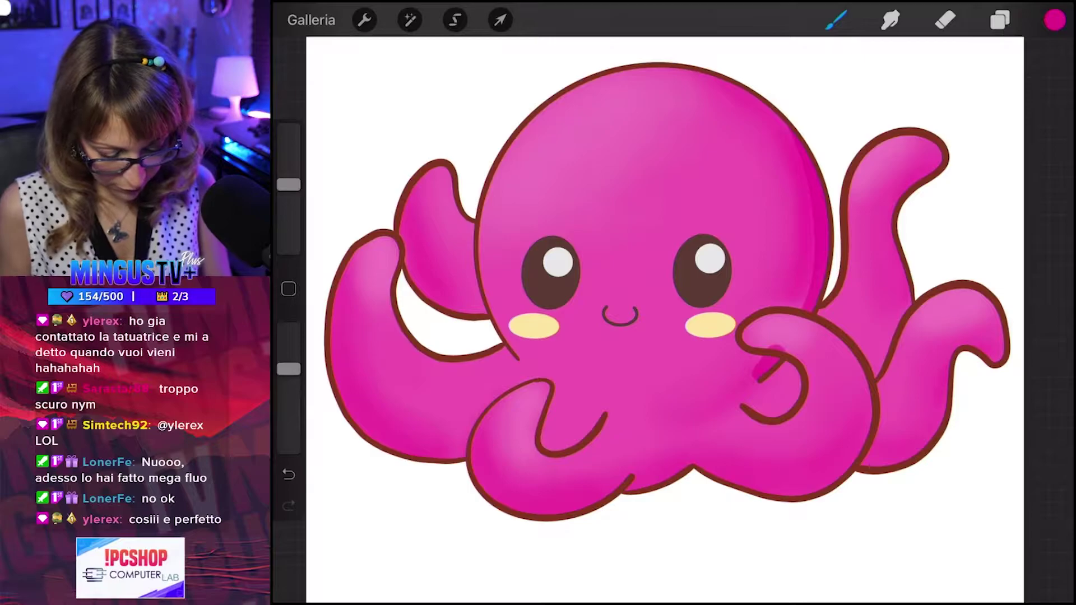
key("e")
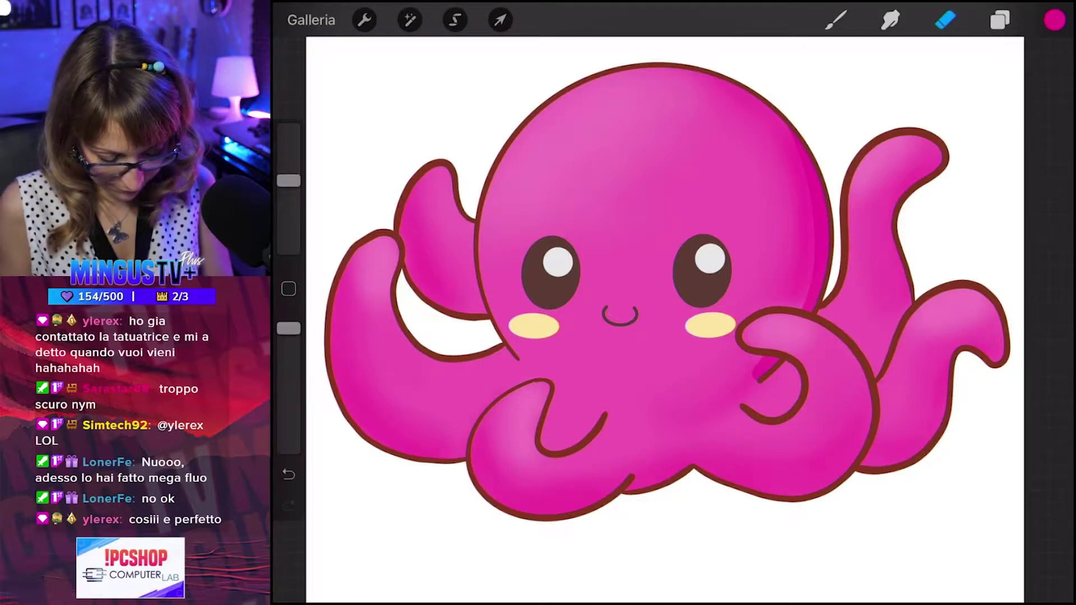
key("b")
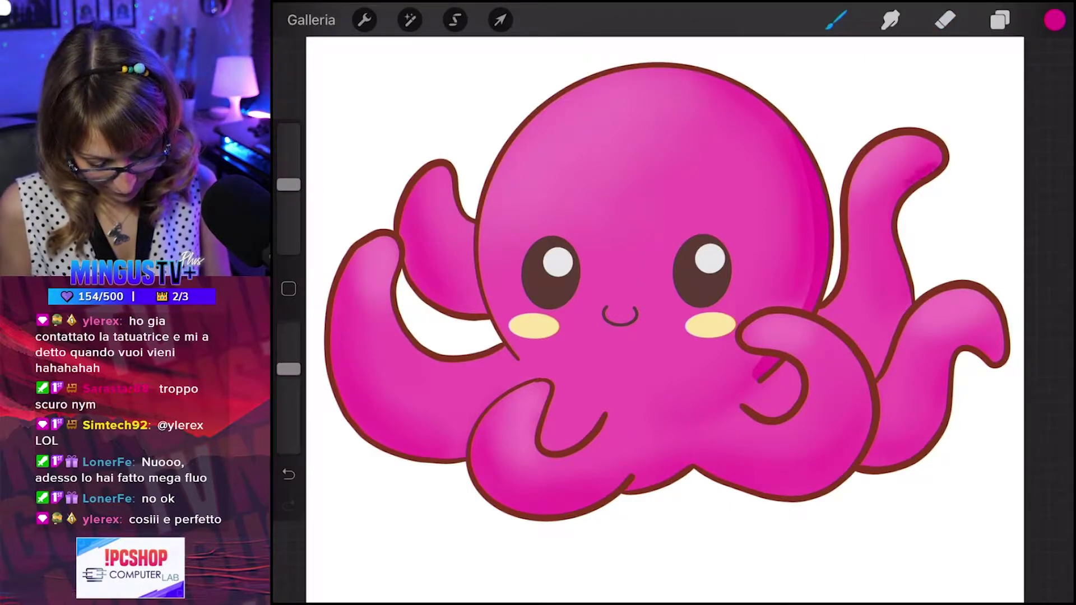
mouse_move(899, 182)
left_mouse_down()
mouse_move(886, 240)
mouse_move(899, 288)
left_mouse_up()
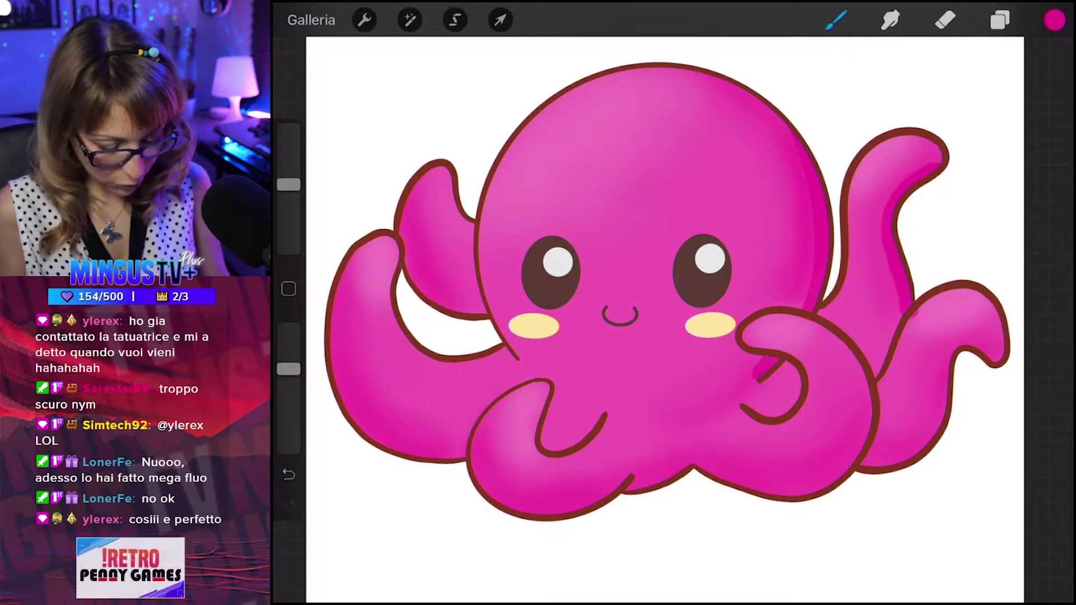
key("ctrl+z")
mouse_move(933, 169)
left_mouse_down()
mouse_move(885, 224)
mouse_move(914, 318)
left_mouse_up()
key("e")
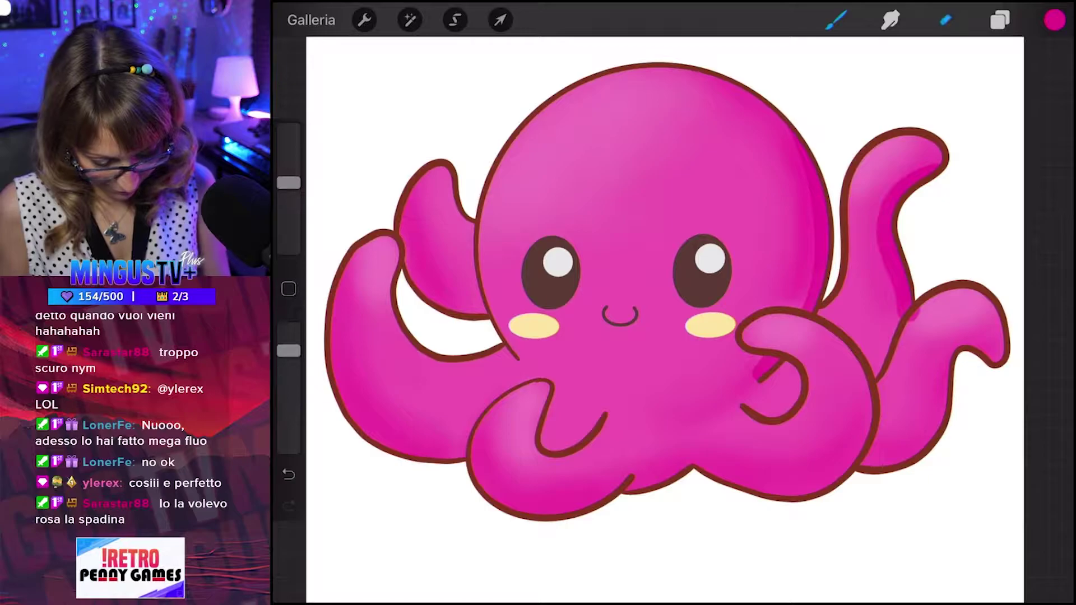
key("b")
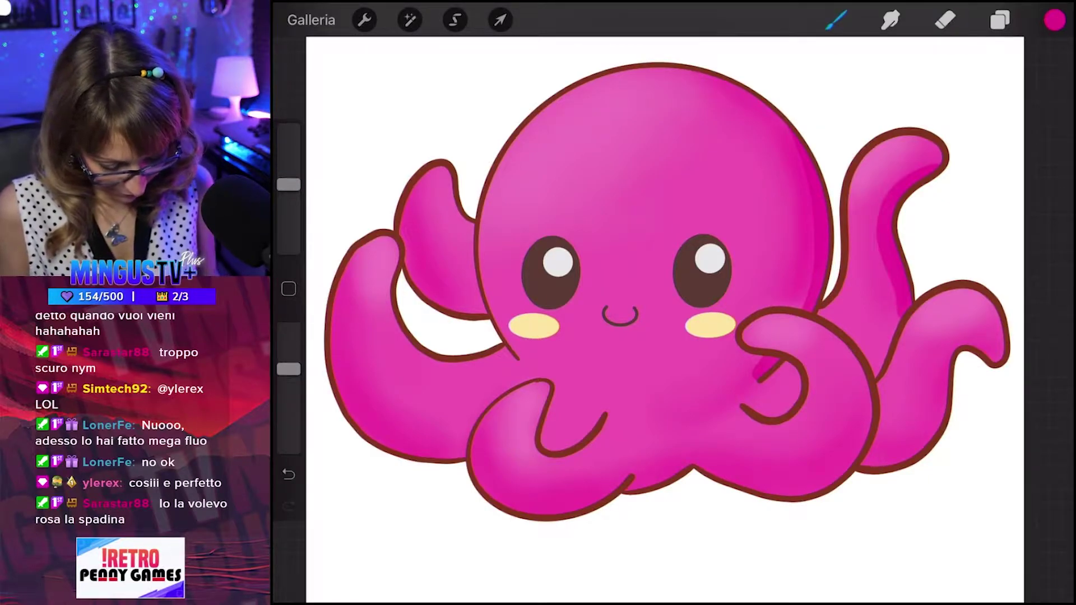
mouse_move(987, 353)
left_mouse_down()
mouse_move(947, 349)
mouse_move(940, 418)
mouse_move(908, 451)
mouse_move(869, 465)
left_mouse_up()
key("ctrl+z")
key("ctrl+z")
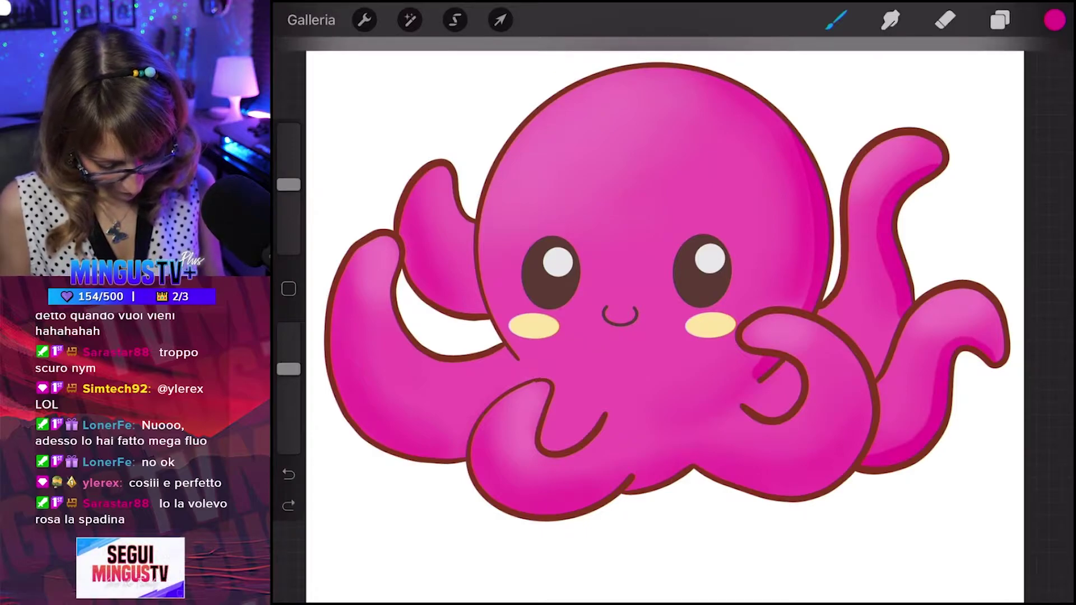
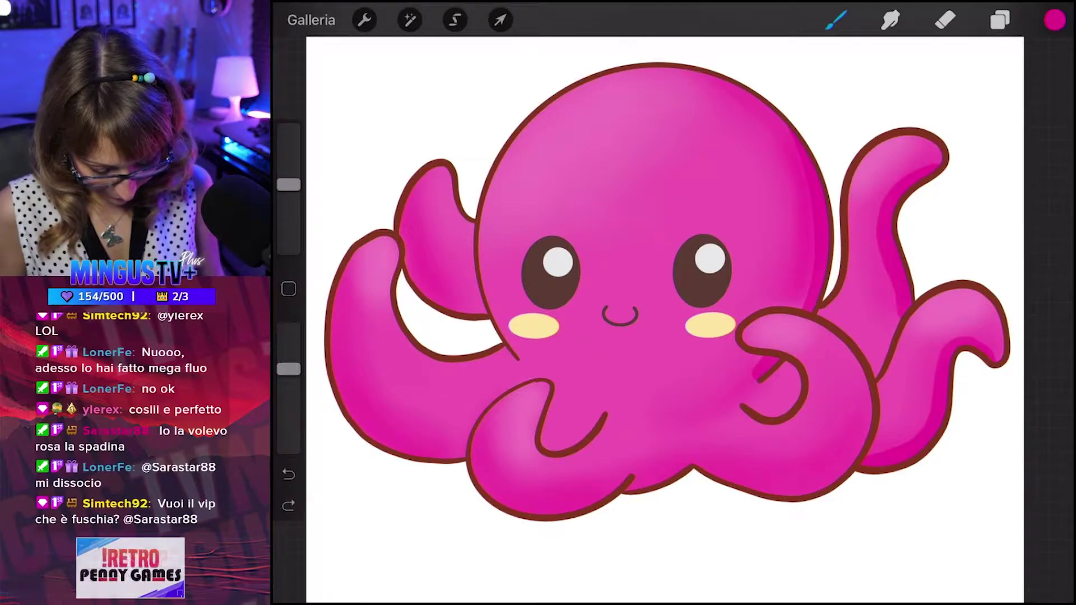
Undo the stray strokes and shade the right tentacle's inner curve in darker pink.
key("ctrl+z")
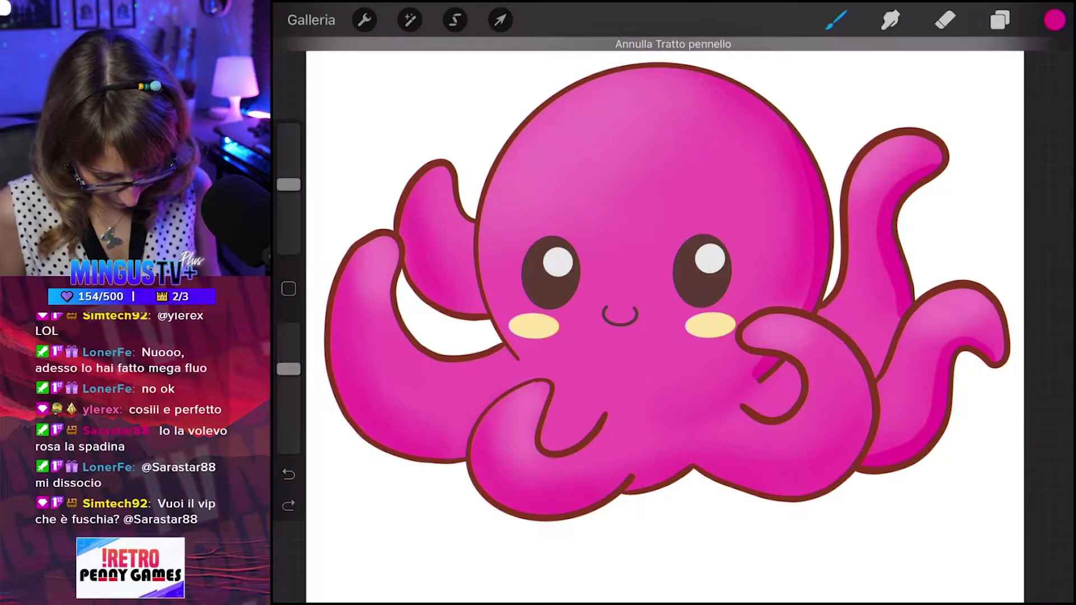
key("ctrl+z")
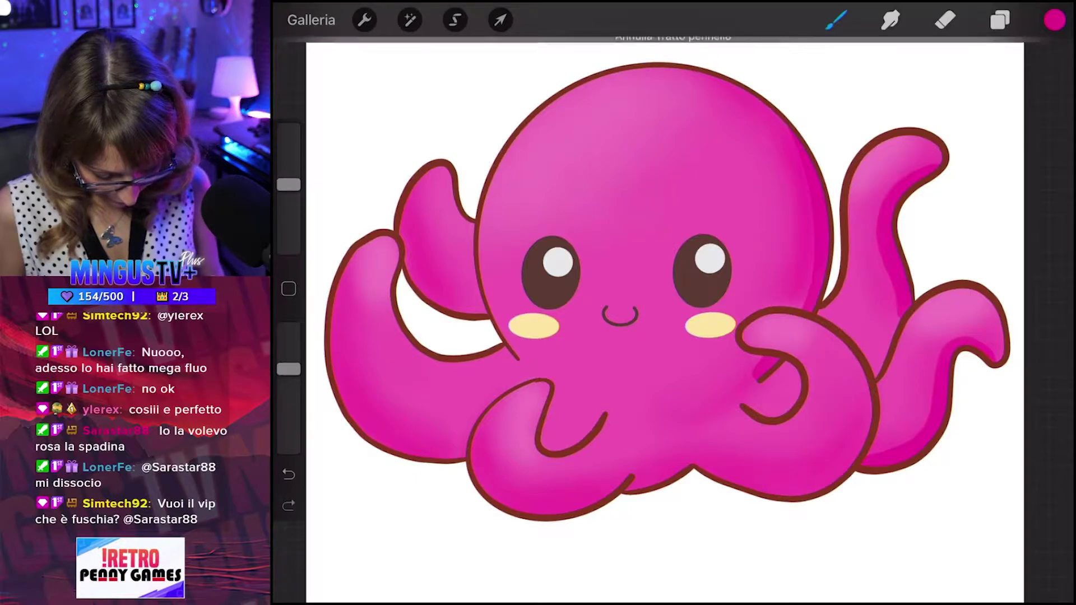
left_click_drag(759, 484, 711, 465)
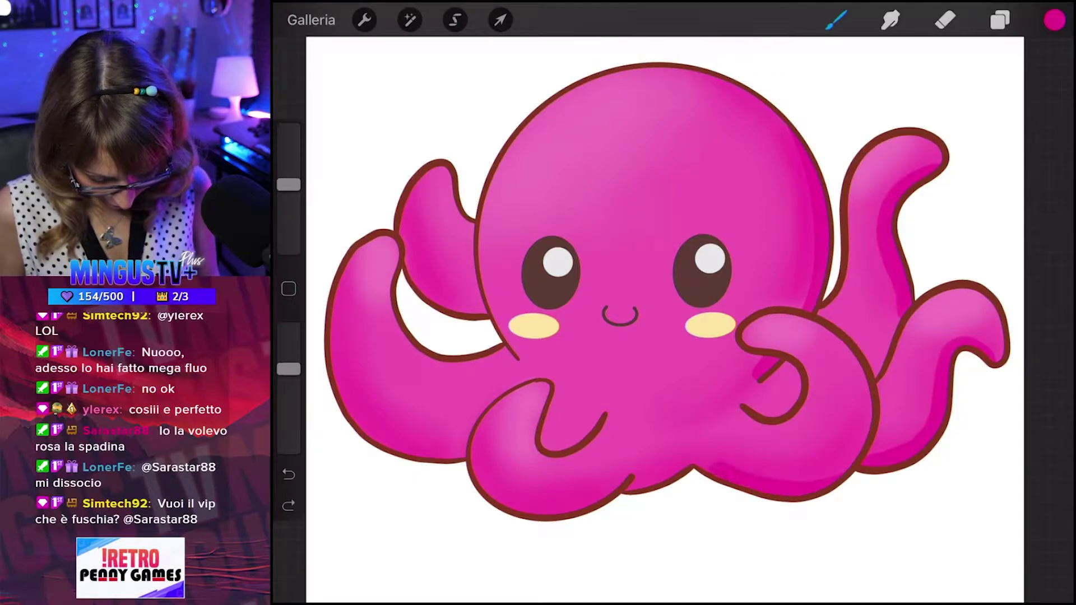
key("ctrl+z")
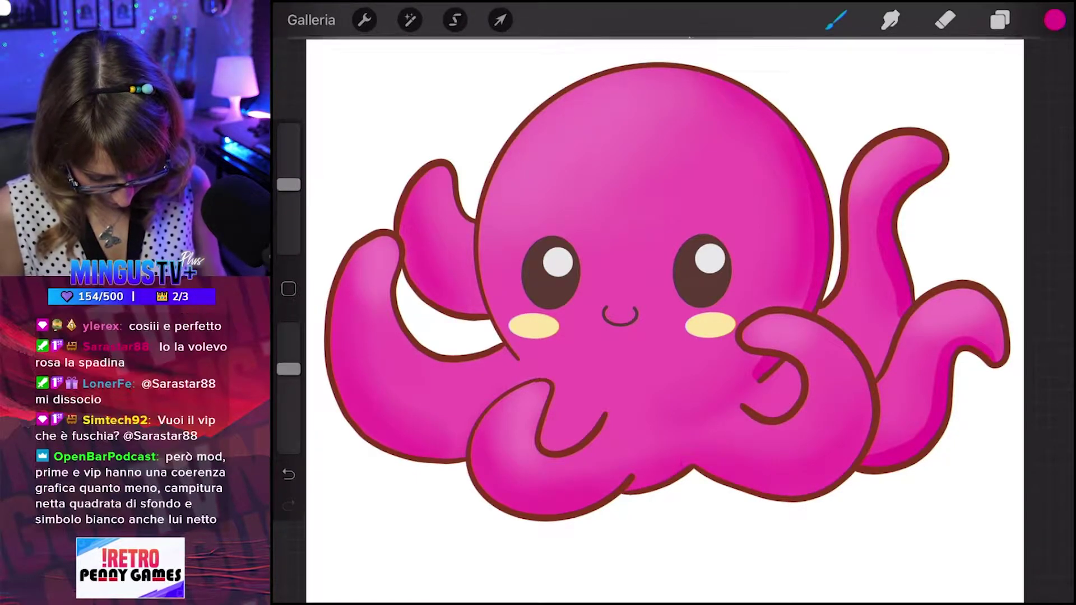
mouse_move(802, 358)
left_mouse_down()
mouse_move(818, 392)
mouse_move(784, 427)
mouse_move(737, 406)
left_mouse_up()
Try the Eraser, undo its strokes, then test and undo a lower-body shading stroke.
left_click(945, 20)
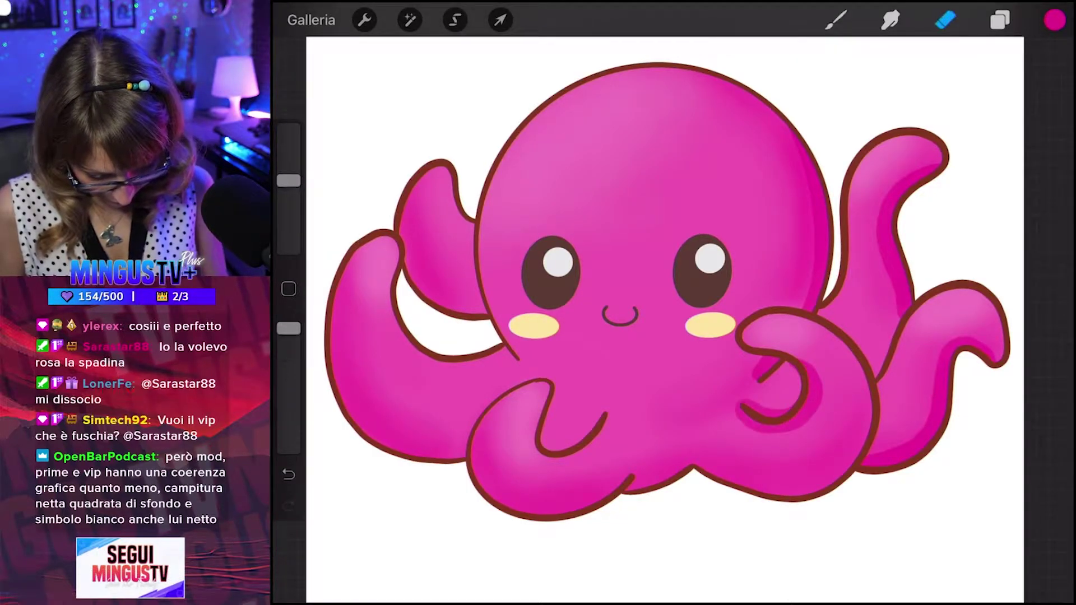
left_click_drag(288, 180, 288, 182)
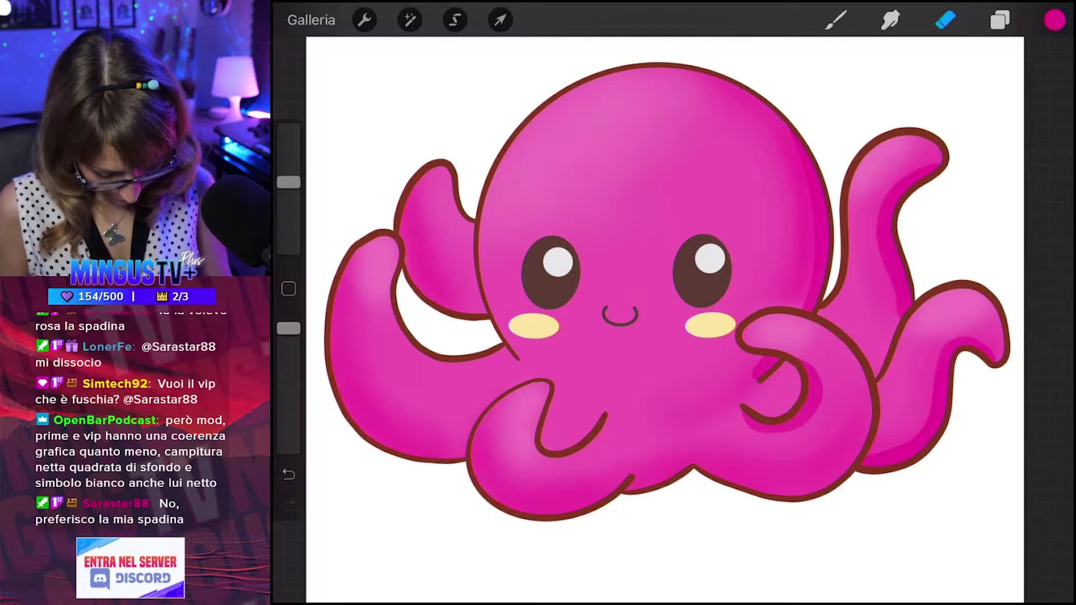
key("ctrl+z")
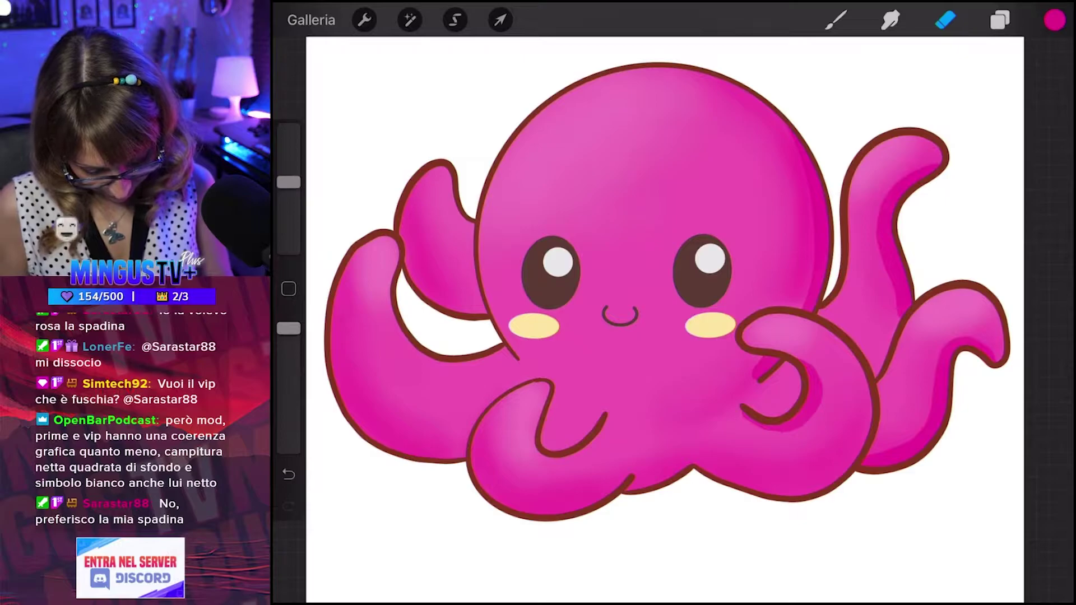
key("ctrl+z")
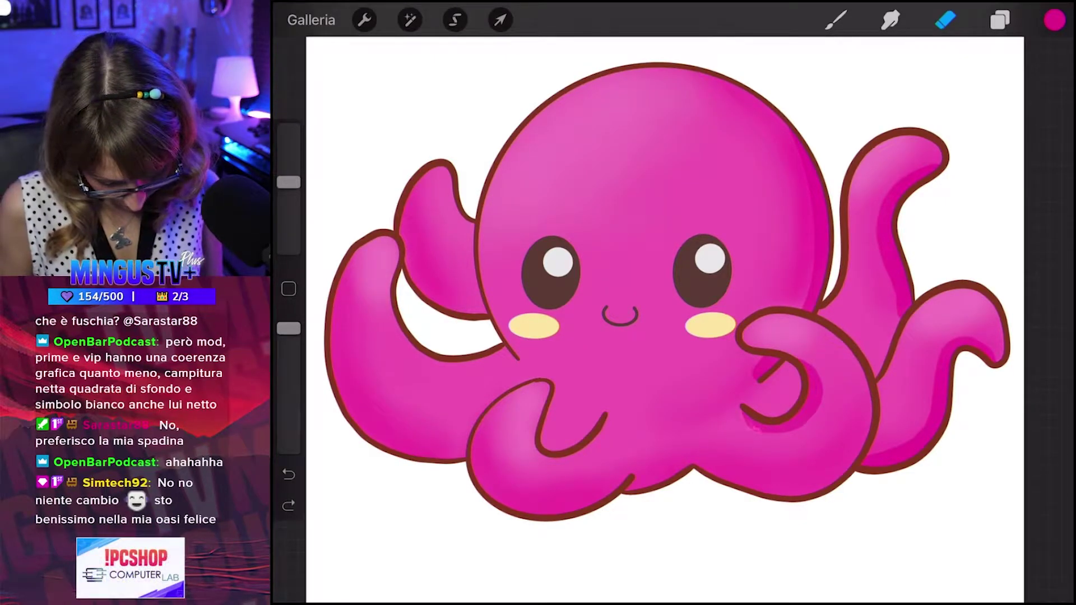
key("ctrl+z")
key("b")
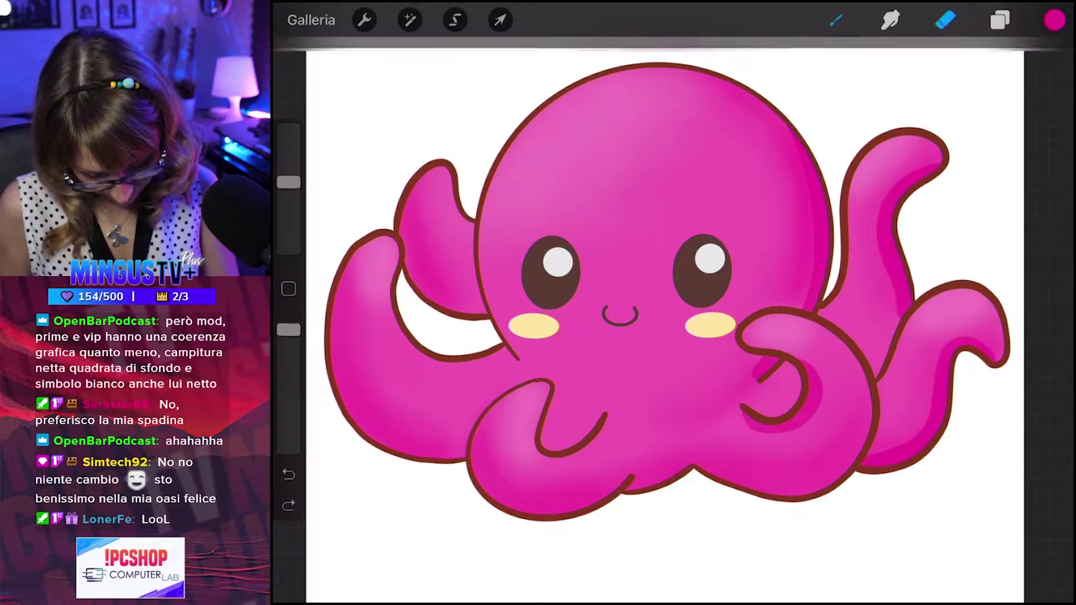
left_click_drag(628, 488, 697, 459)
key("ctrl+z")
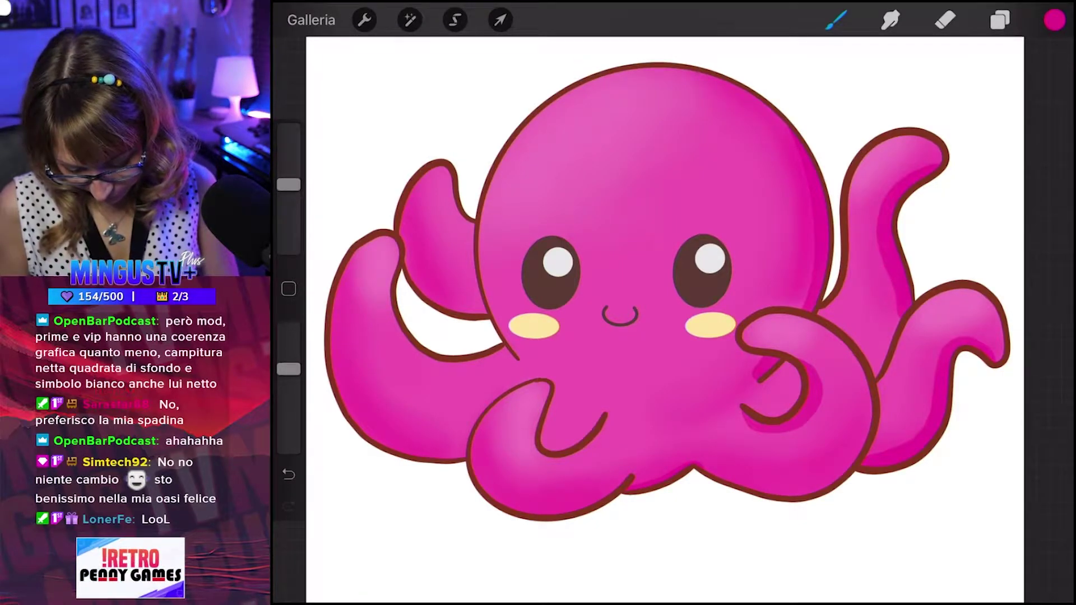
Shade the inner edges of the lower-left and left tentacles in darker pink.
mouse_move(533, 404)
left_mouse_down()
mouse_move(535, 465)
mouse_move(588, 454)
mouse_move(611, 415)
left_mouse_up()
key("e")
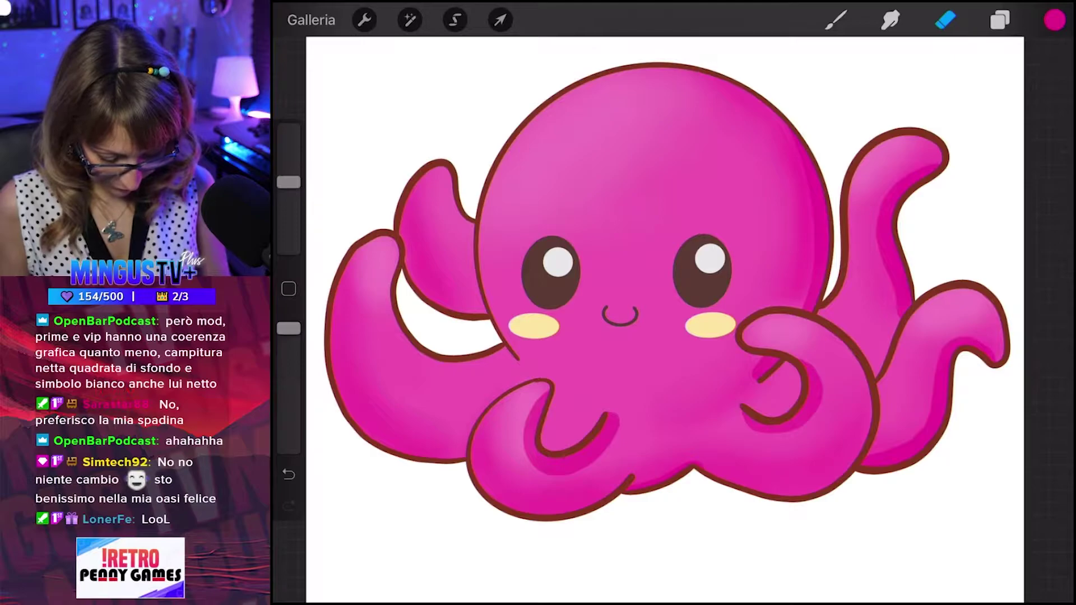
key("b")
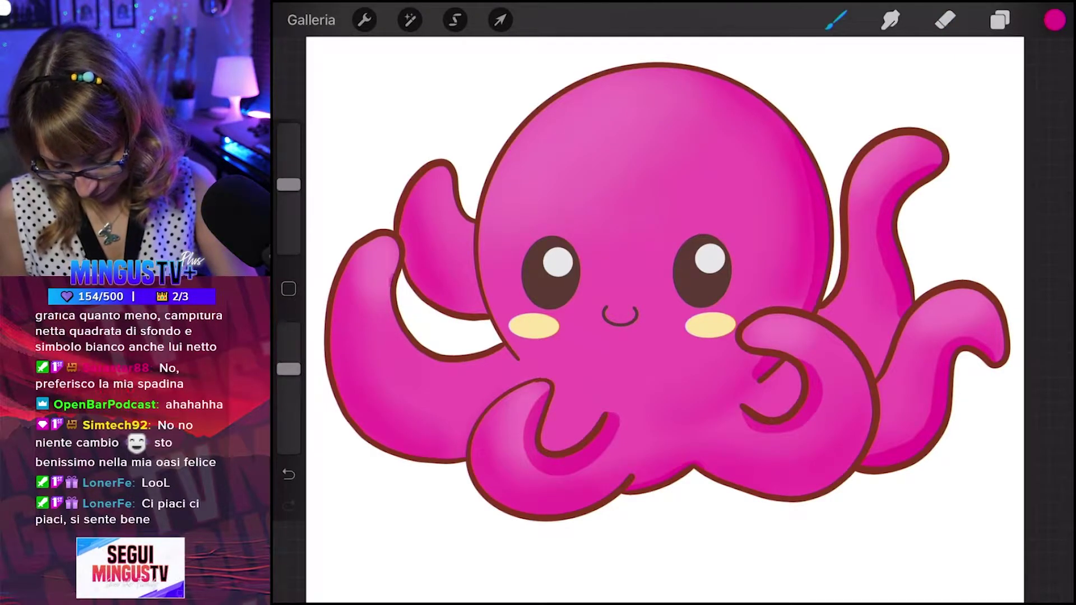
left_click_drag(503, 337, 515, 360)
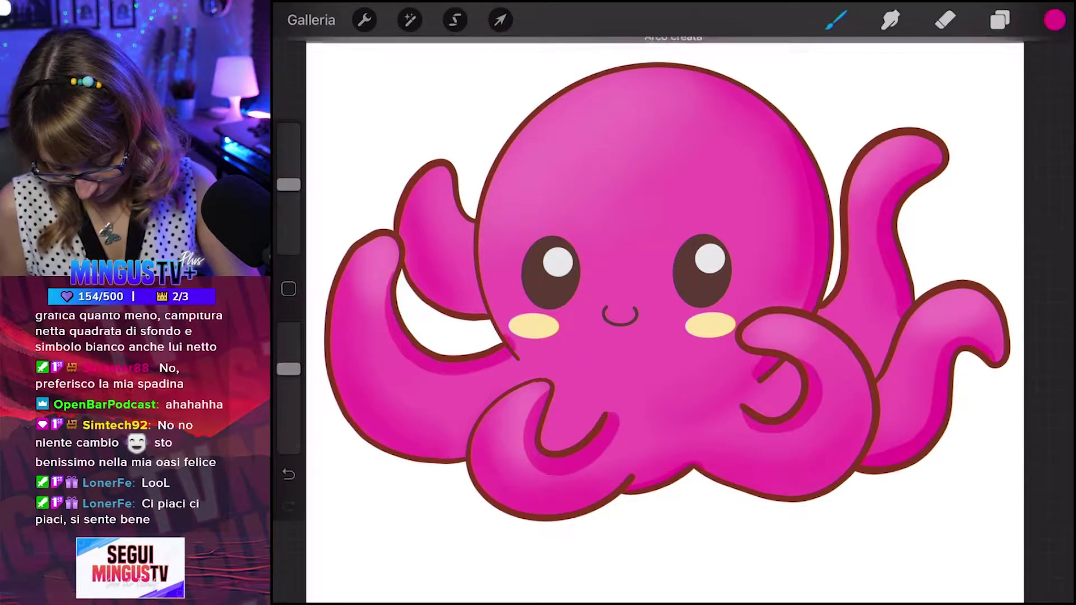
key("e")
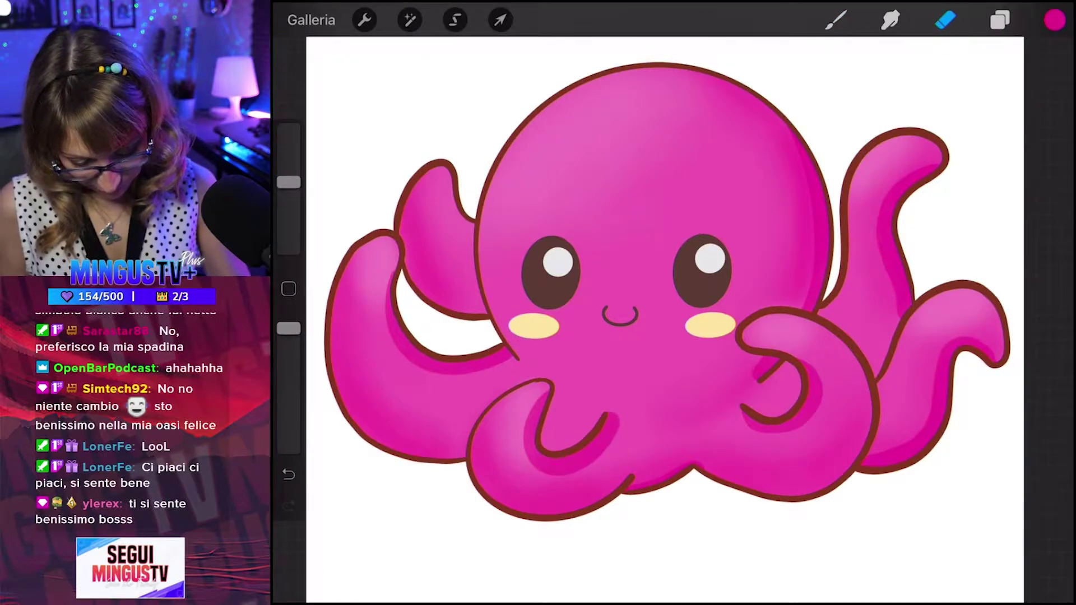
key("b")
left_click_drag(440, 296, 504, 321)
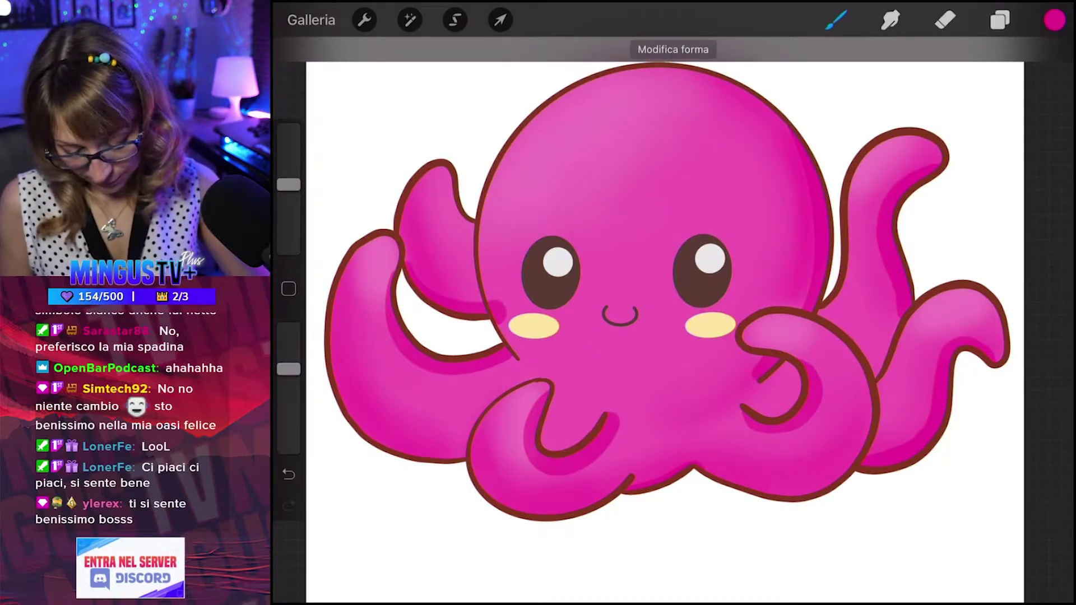
Undo the left tentacle's inner-edge stroke, toggling between Eraser and Brush.
key("ctrl+z")
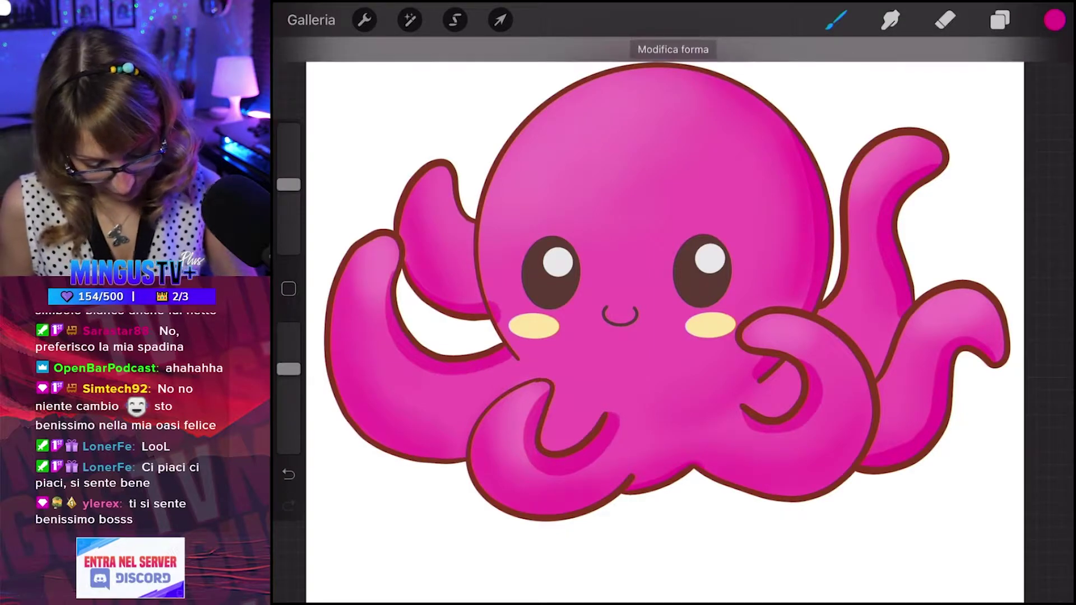
key("e")
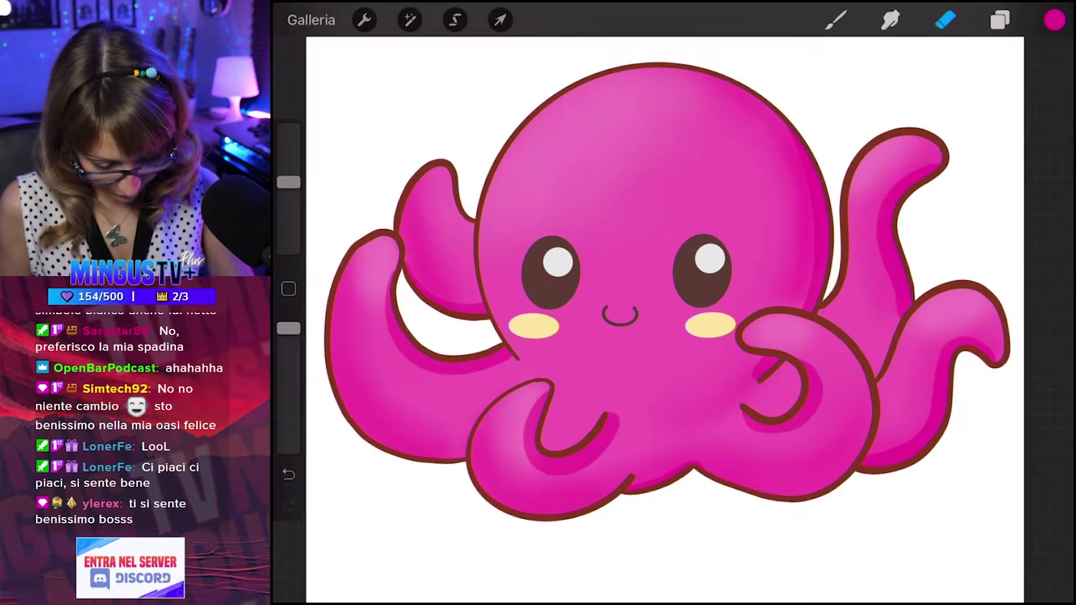
key("b")
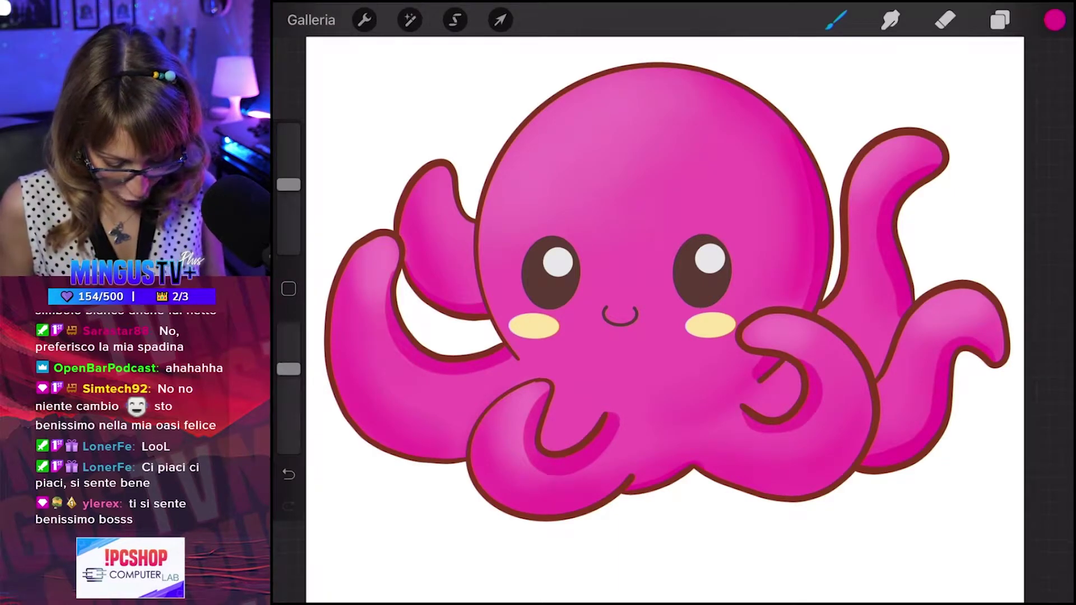
key("e")
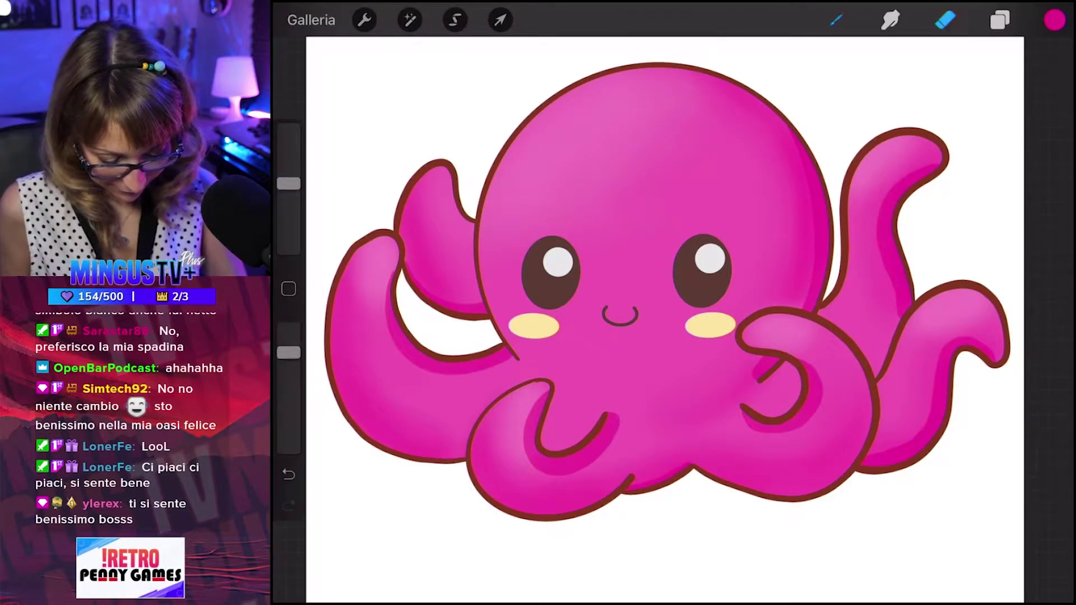
key("b")
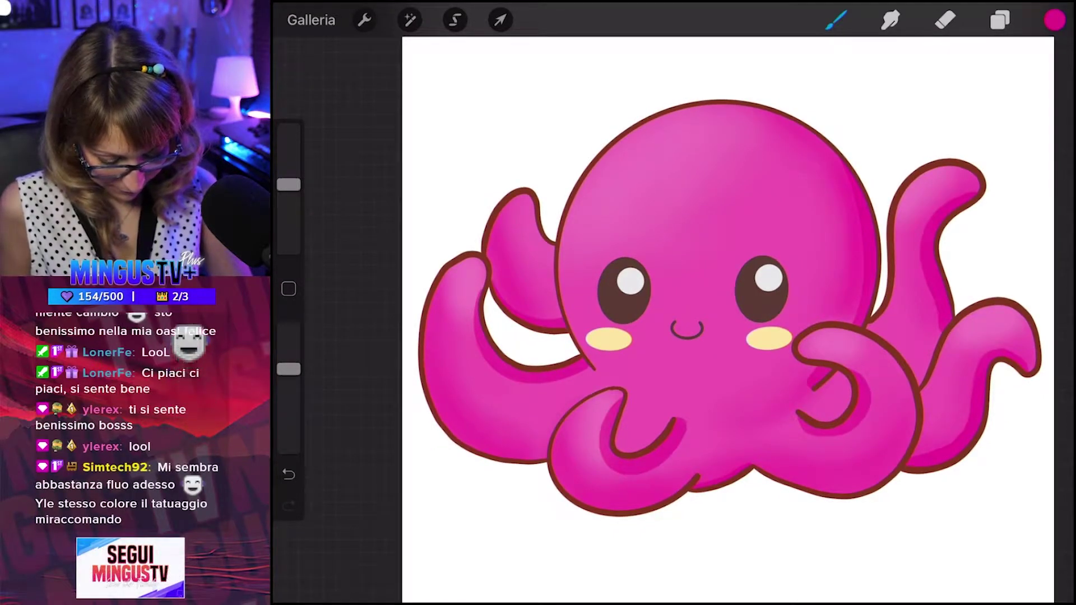
Merge the mask into Livello 8 and make the cheeks layer Livello 7 active.
left_click(999, 21)
left_click(797, 442)
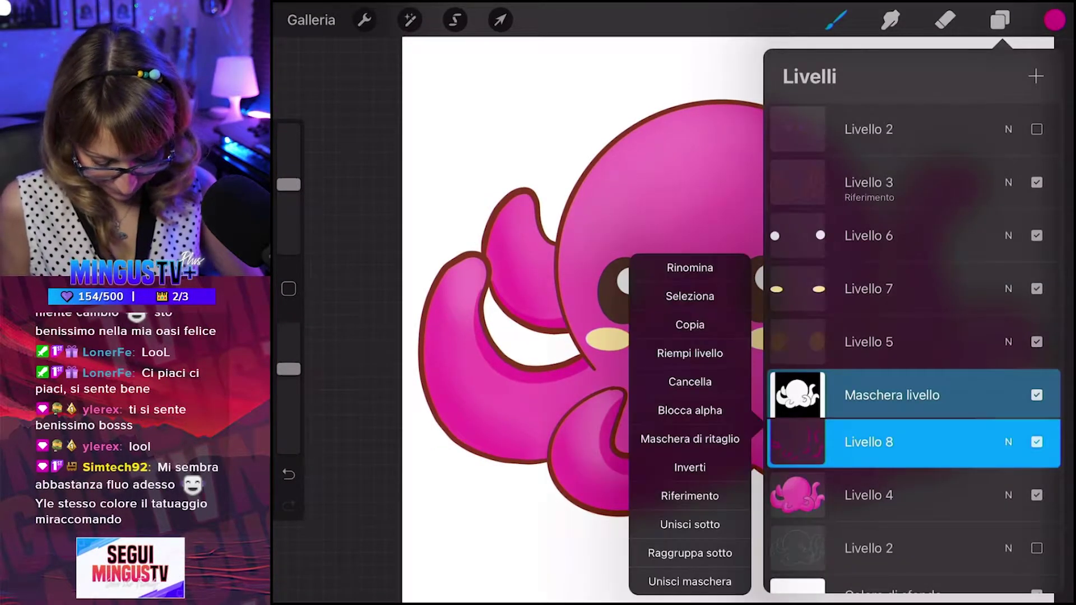
left_click(690, 582)
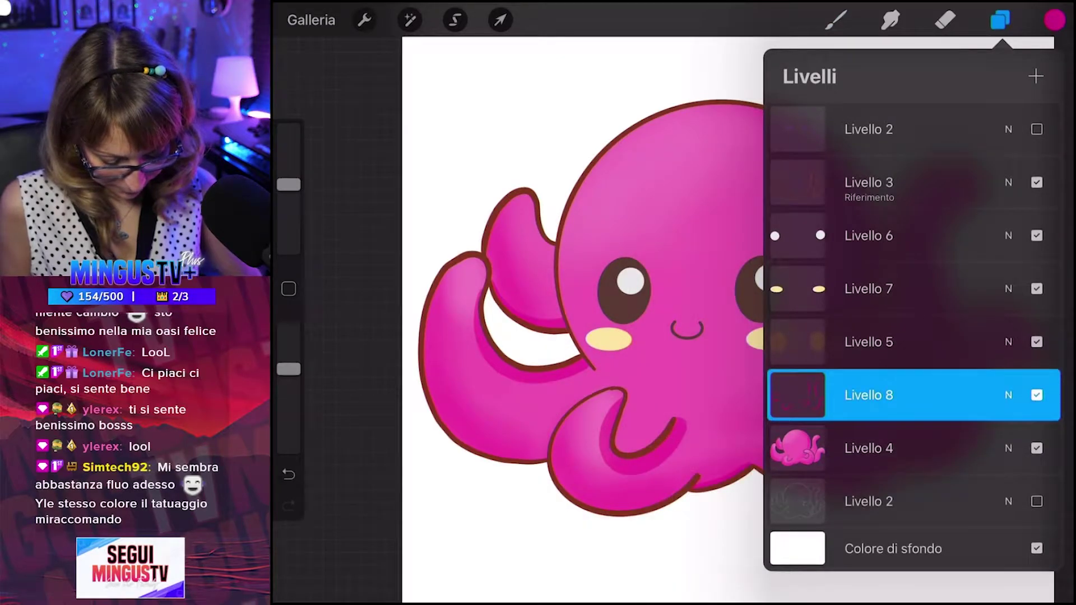
left_click(868, 448)
left_click(868, 289)
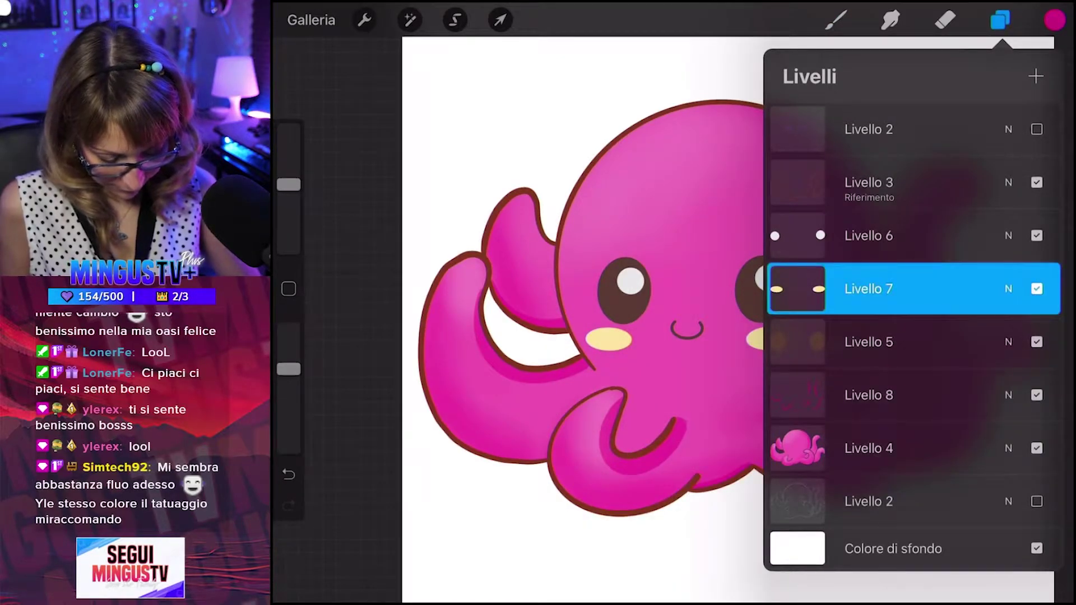
left_click(835, 20)
Sample the right cheek's yellow and set up the Pennello rotondo brush at 18%.
left_click(772, 338)
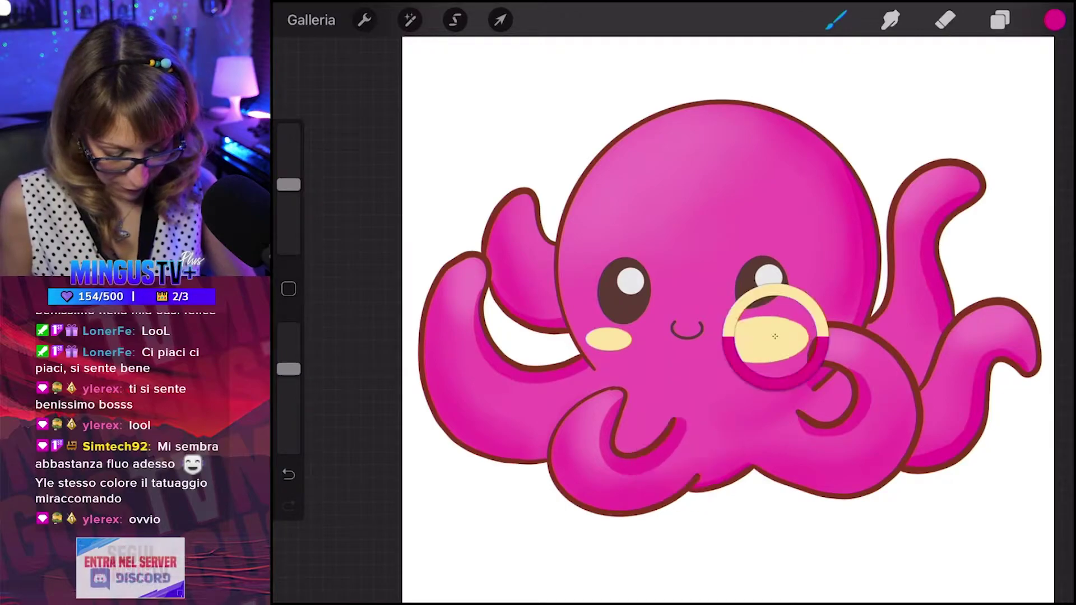
left_click(835, 21)
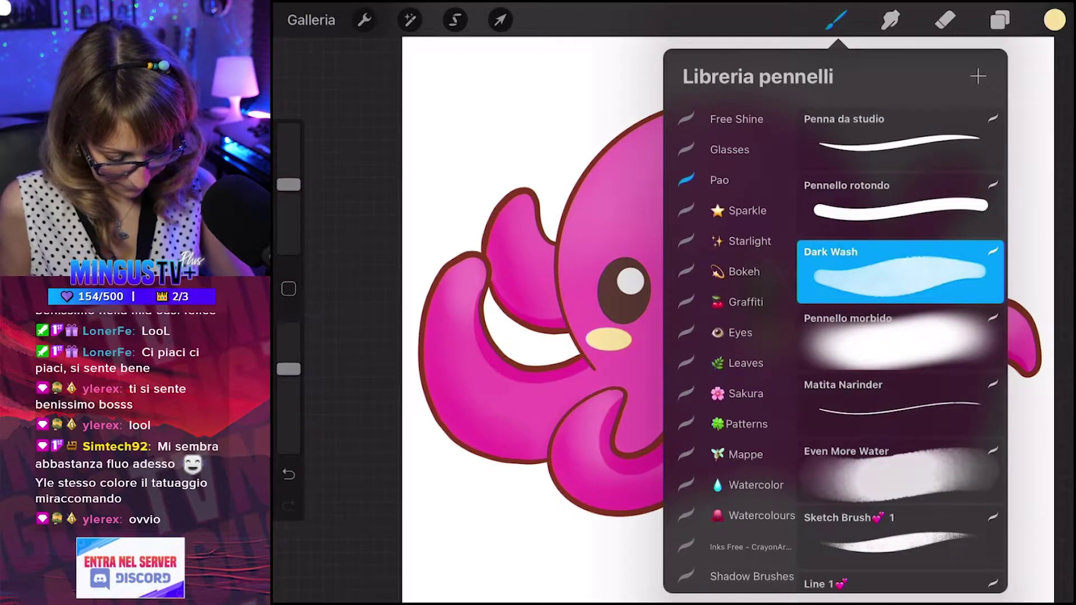
left_click(900, 210)
left_click(836, 20)
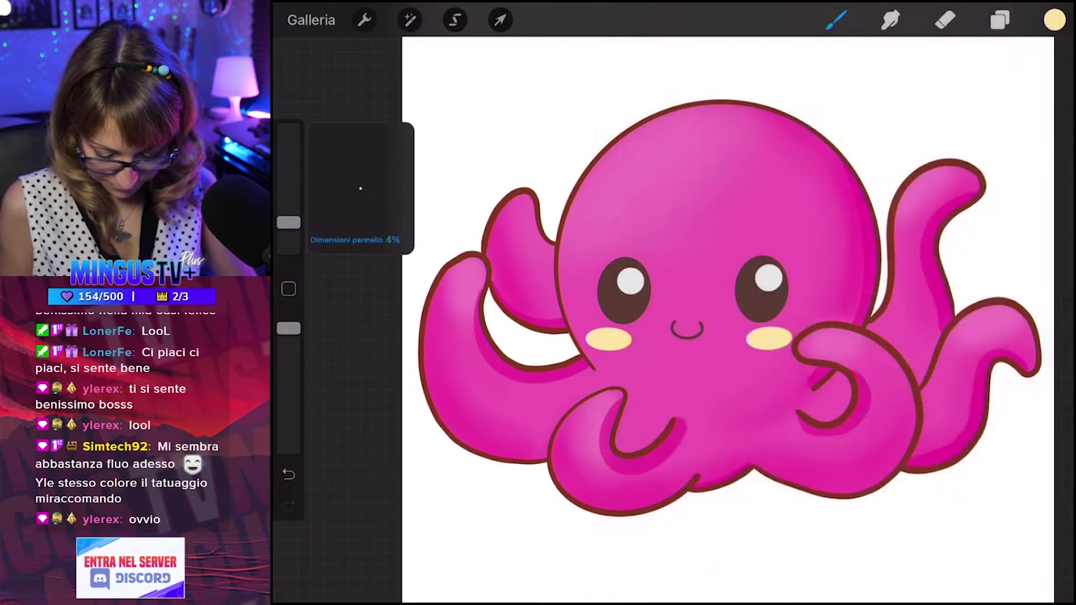
mouse_move(288, 221)
left_mouse_down()
mouse_move(288, 194)
mouse_move(289, 204)
left_mouse_up()
Paint cream dots on the left tentacle, then undo the last spot.
scroll(616, 280, "up", 5)
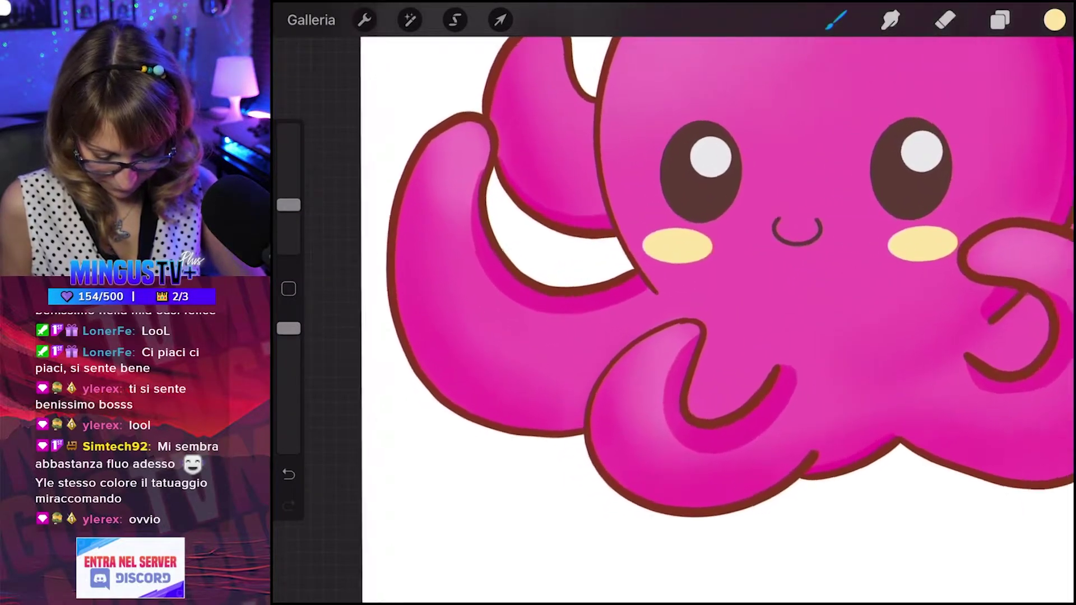
scroll(616, 224, "up", 2)
left_click_drag(436, 265, 437, 280)
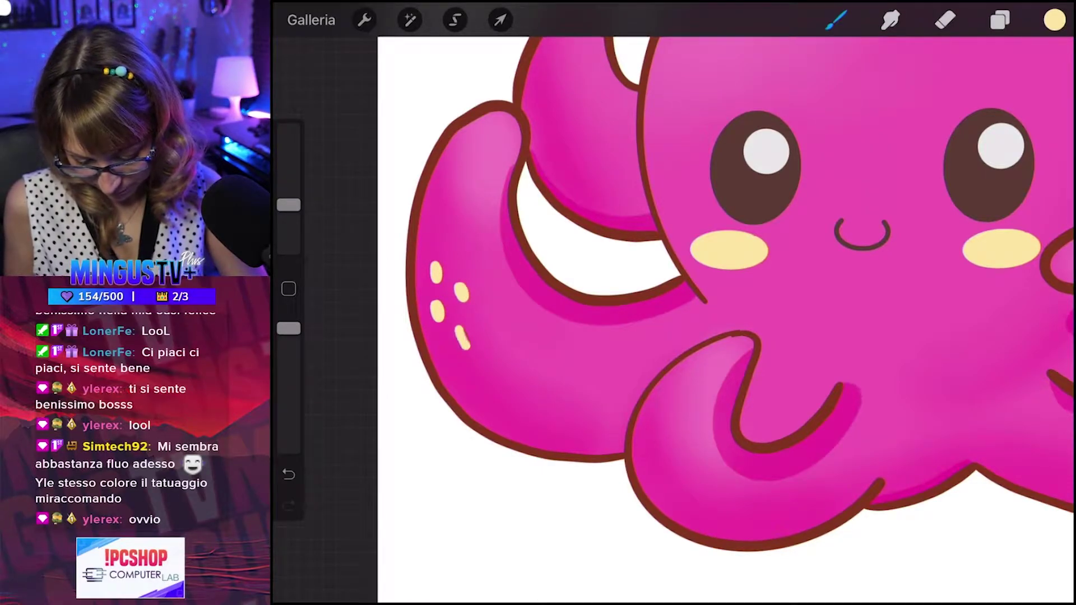
left_click_drag(460, 328, 464, 343)
scroll(728, 303, "down", 5)
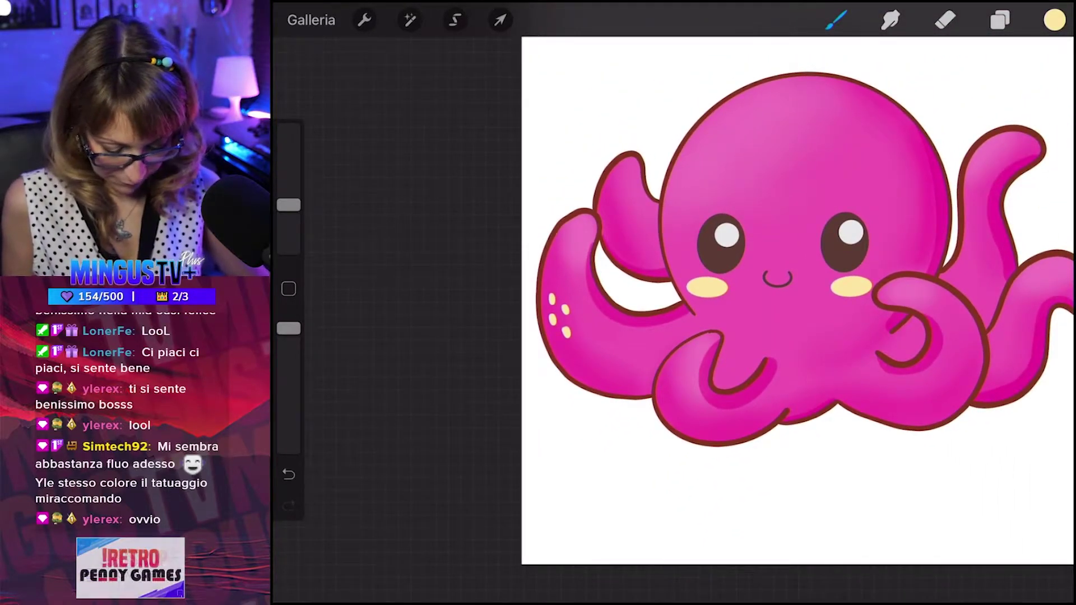
key("ctrl+z")
key("ctrl+z")
key("ctrl+z")
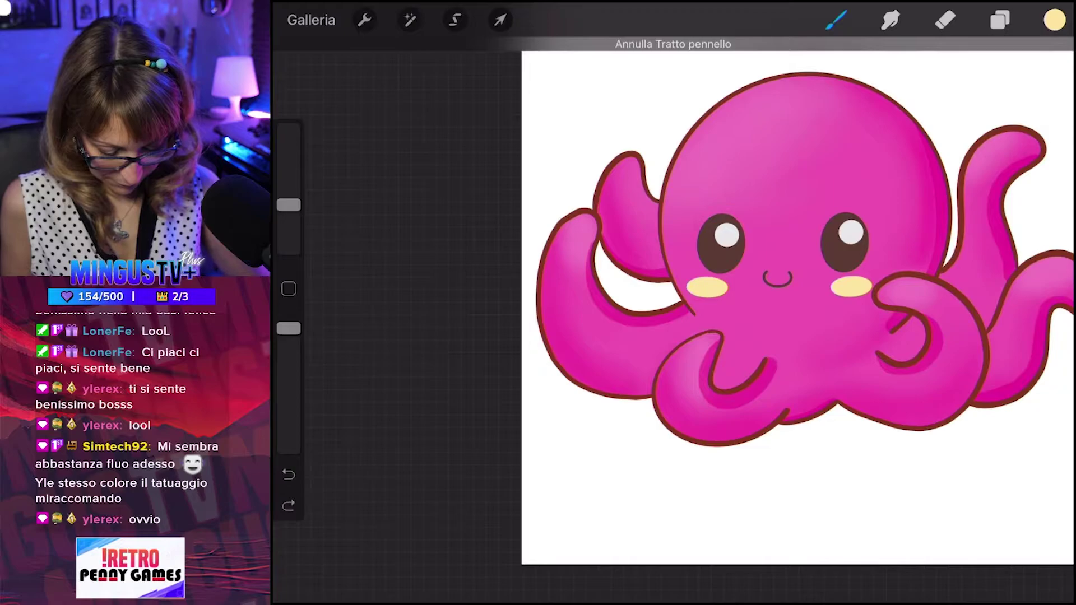
left_click(999, 20)
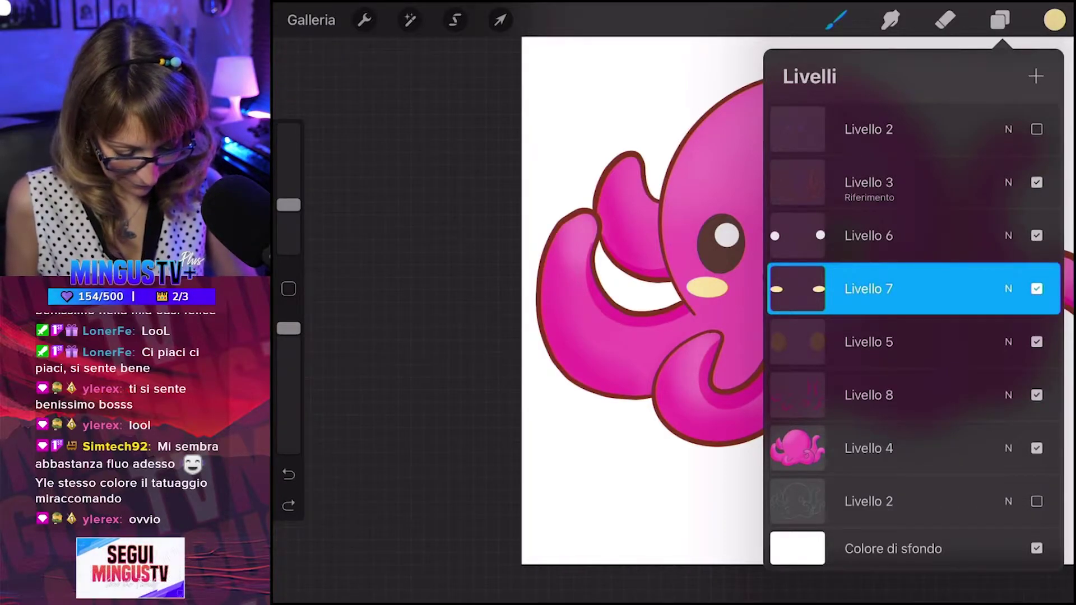
Switch to the Dark Wash brush at 15% size with higher opacity.
left_click(837, 20)
left_click(888, 260)
left_click(836, 21)
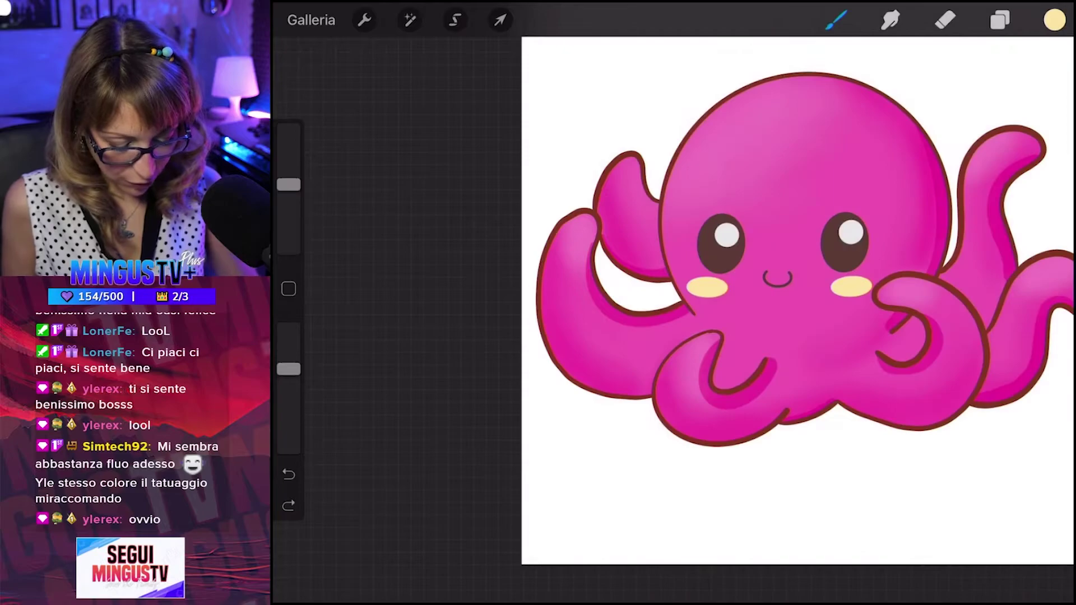
scroll(796, 252, "up", 3)
left_click_drag(288, 185, 289, 208)
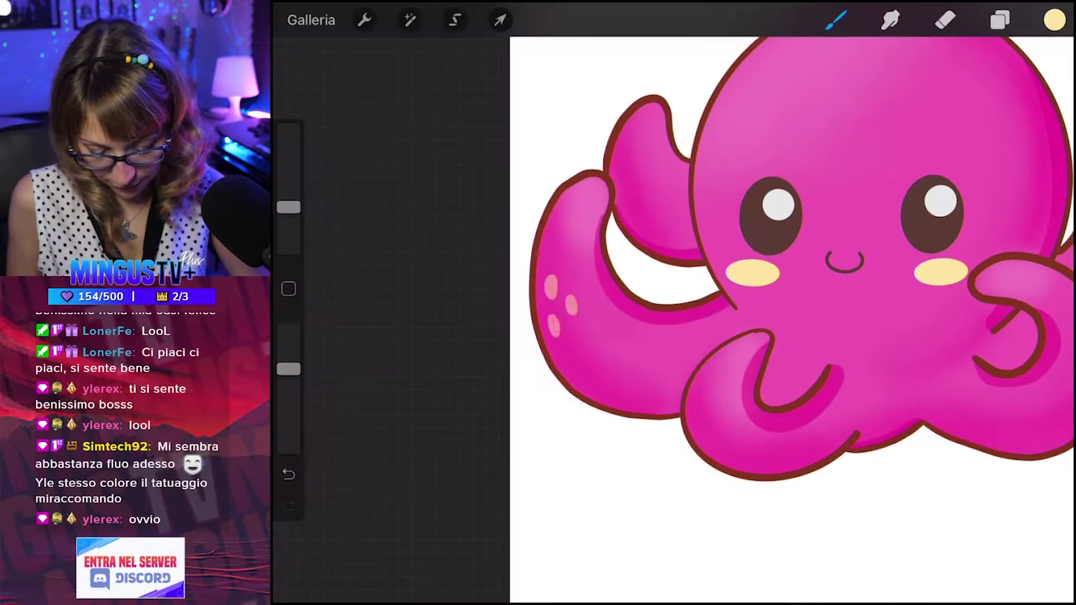
scroll(840, 280, "down", 5)
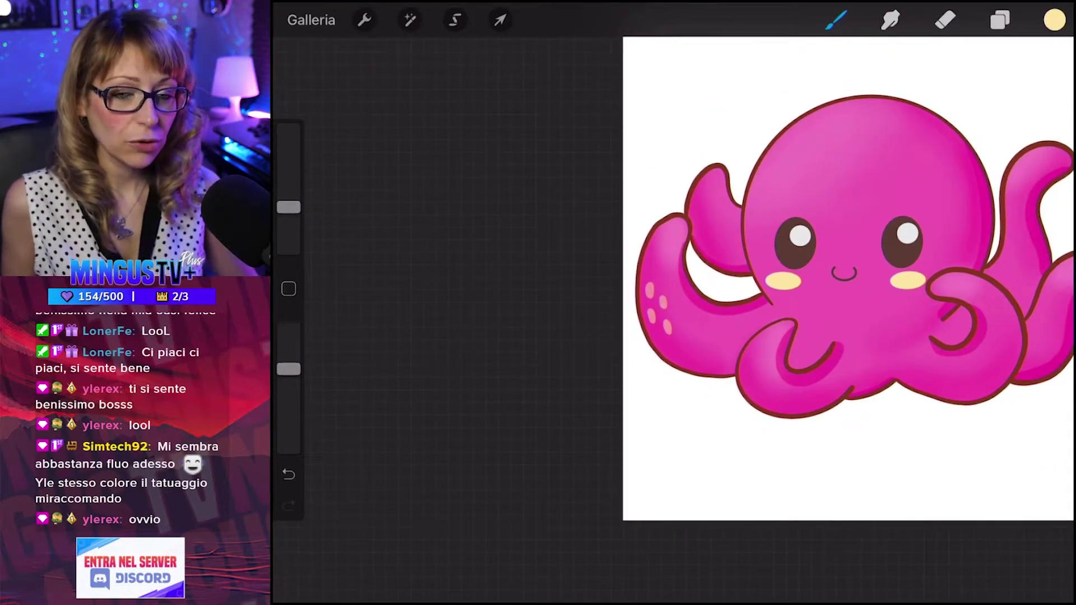
scroll(824, 280, "up", 2)
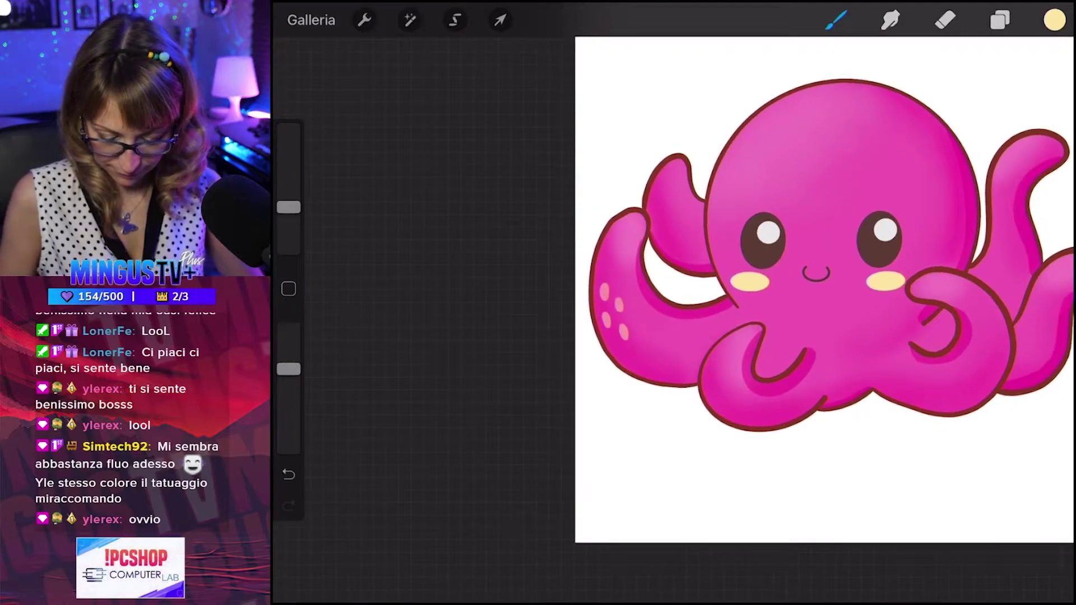
left_click_drag(288, 369, 288, 328)
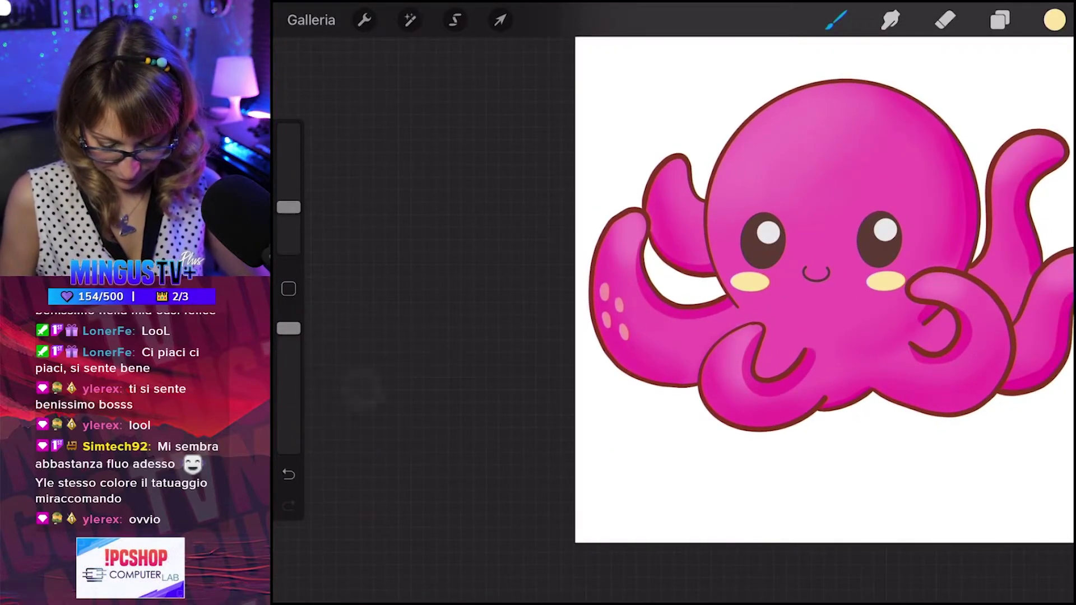
Replace the pink spots on the left tentacle with a light spot.
key("ctrl+z")
key("ctrl+z")
key("ctrl+z")
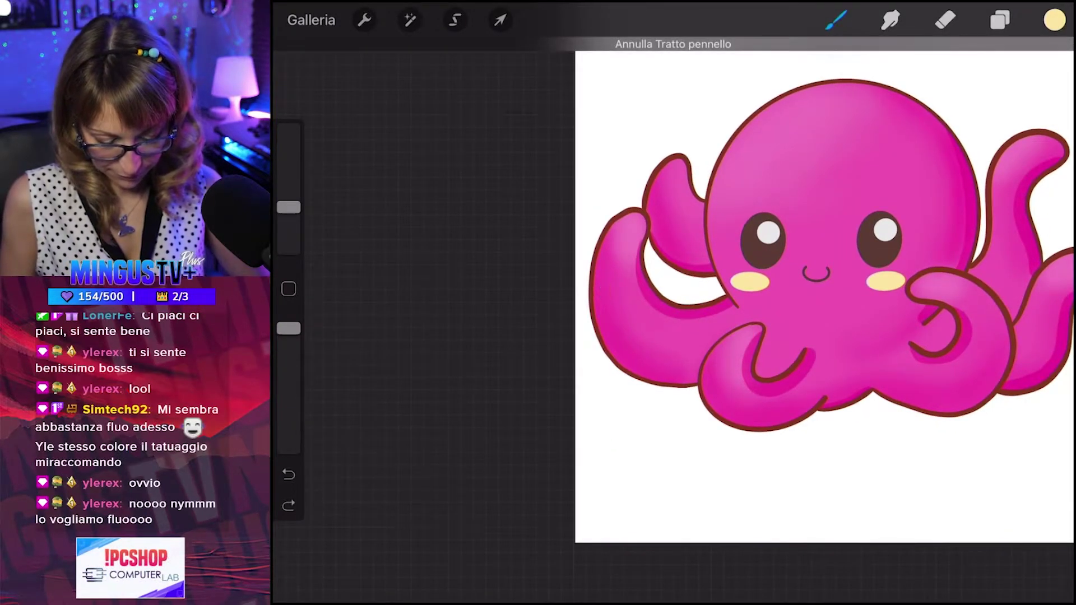
scroll(773, 236, "up", 3)
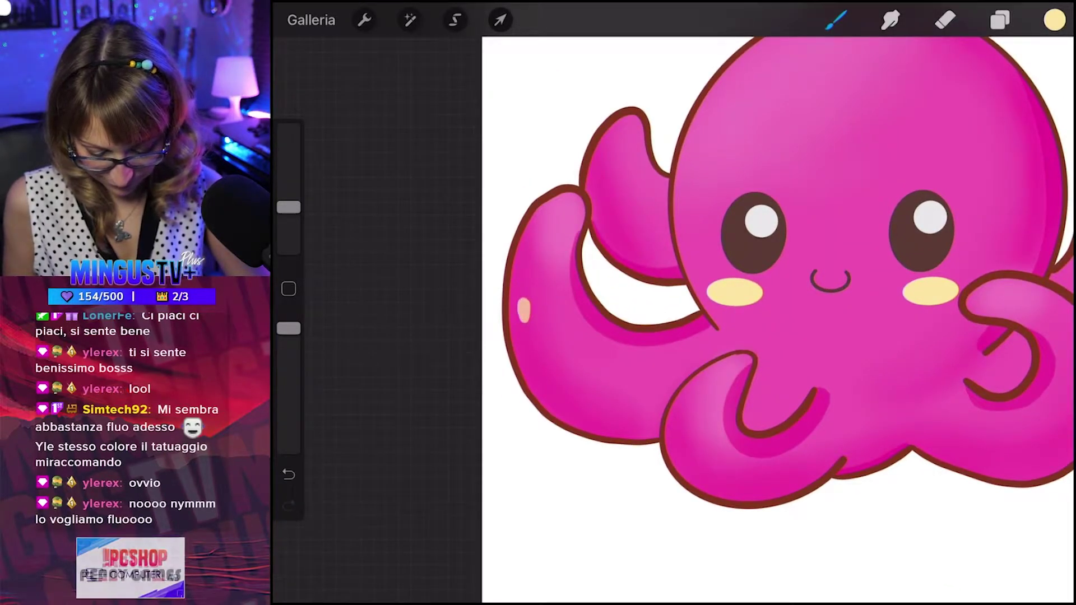
left_click_drag(525, 343, 528, 358)
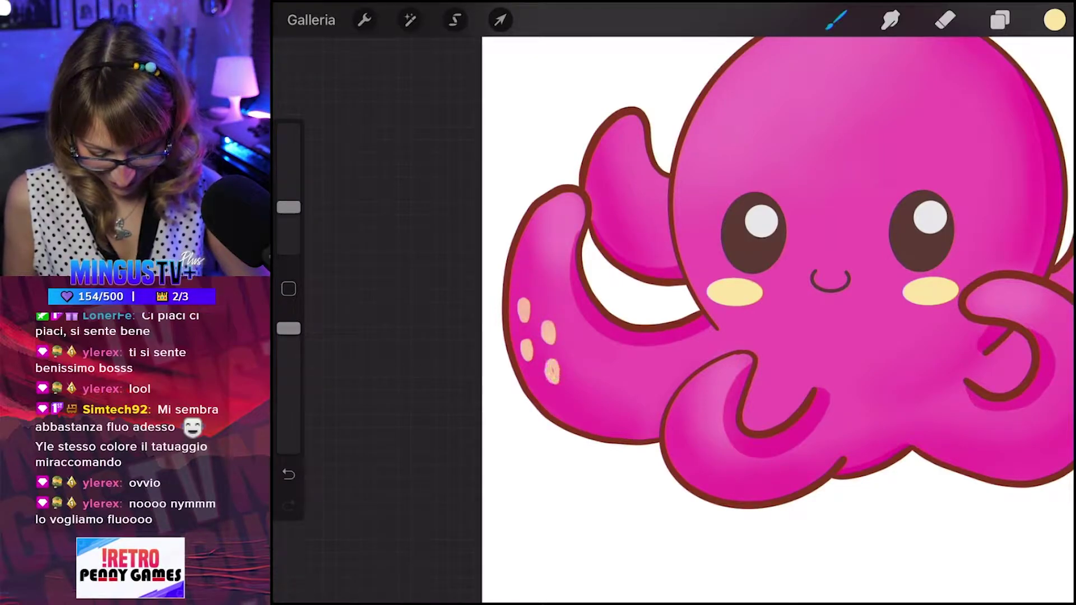
scroll(773, 280, "down", 5)
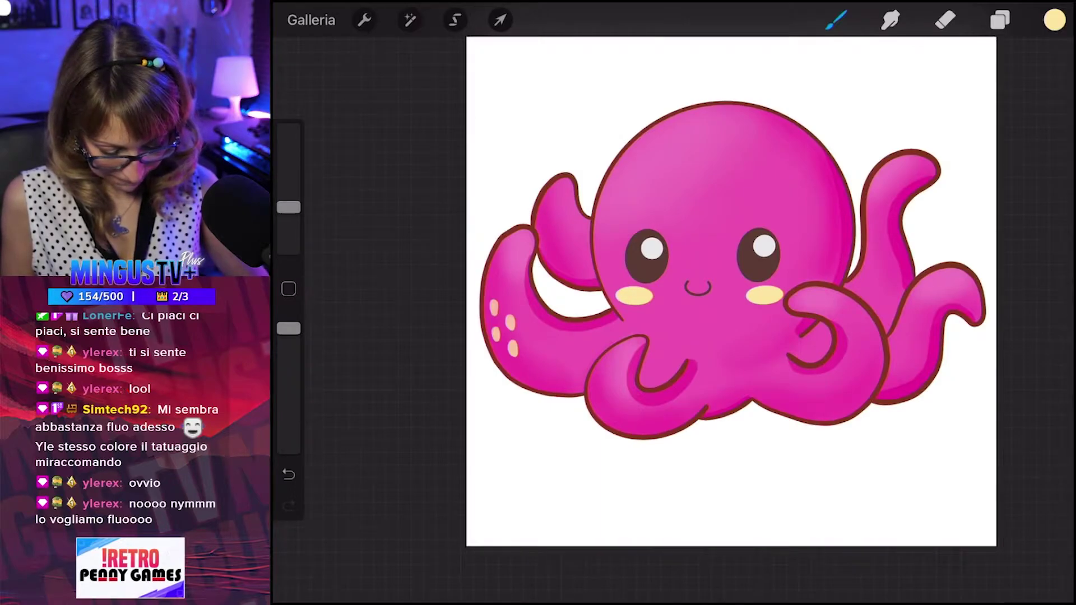
scroll(729, 302, "up", 5)
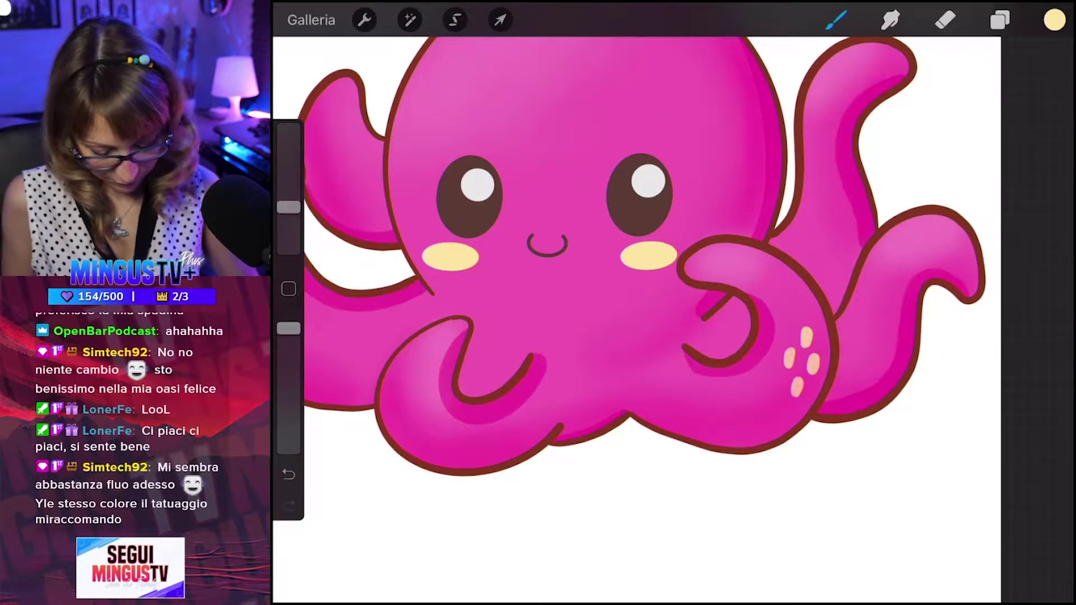
scroll(728, 302, "down", 5)
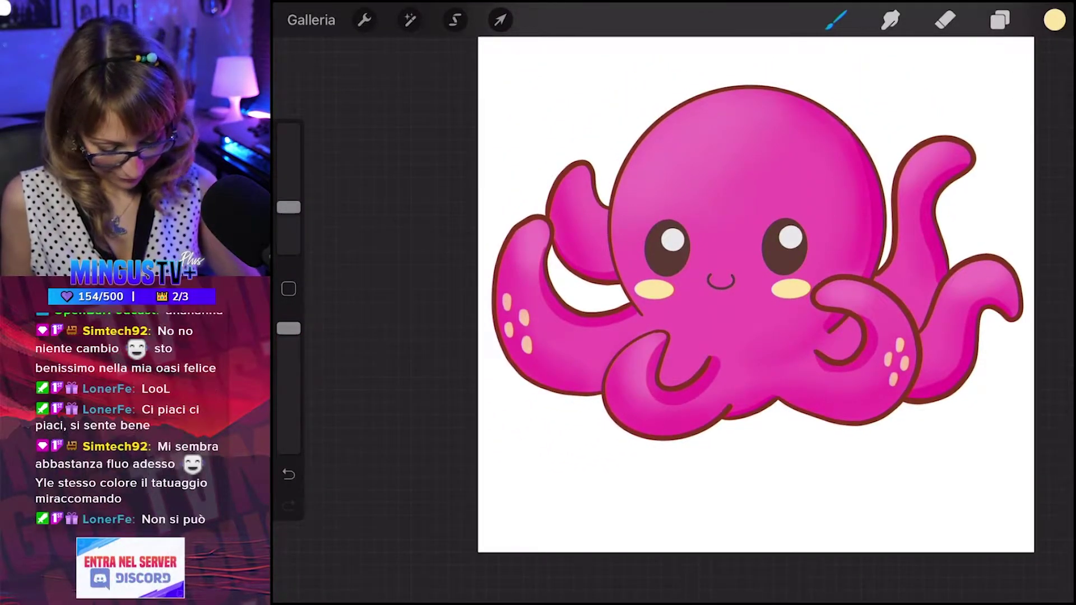
scroll(757, 294, "up", 2)
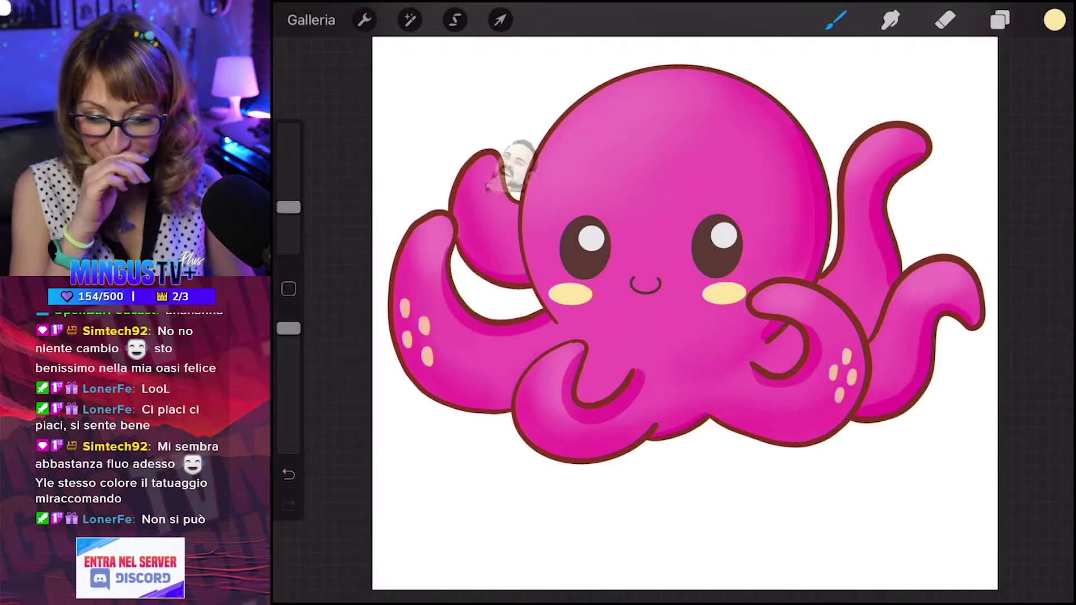
Dot light spots on the upper-right, upper-left and right tentacles, undoing a miss.
left_click(902, 155)
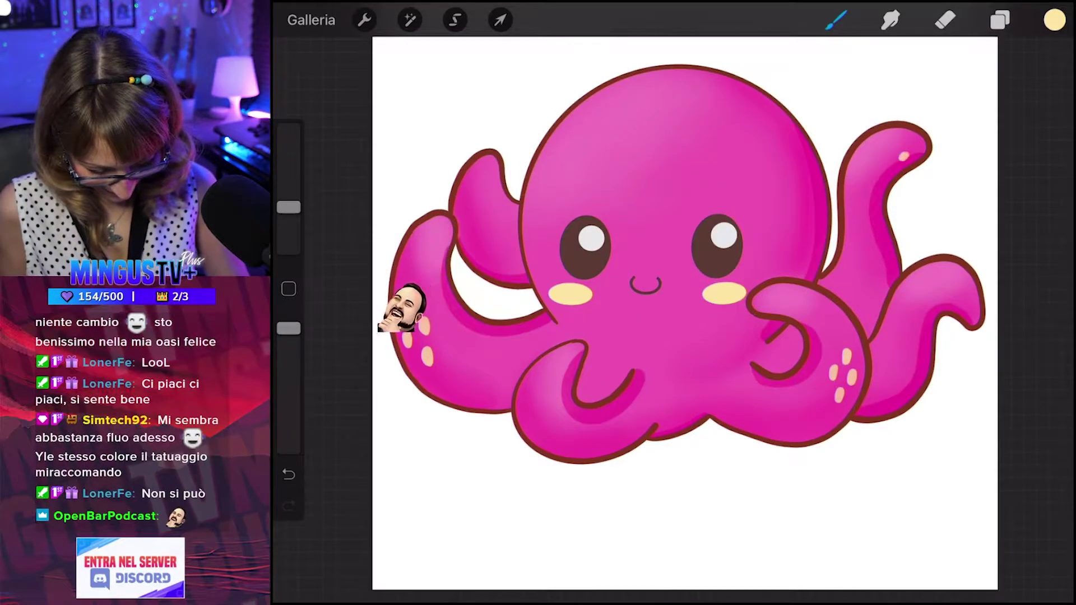
left_click(893, 170)
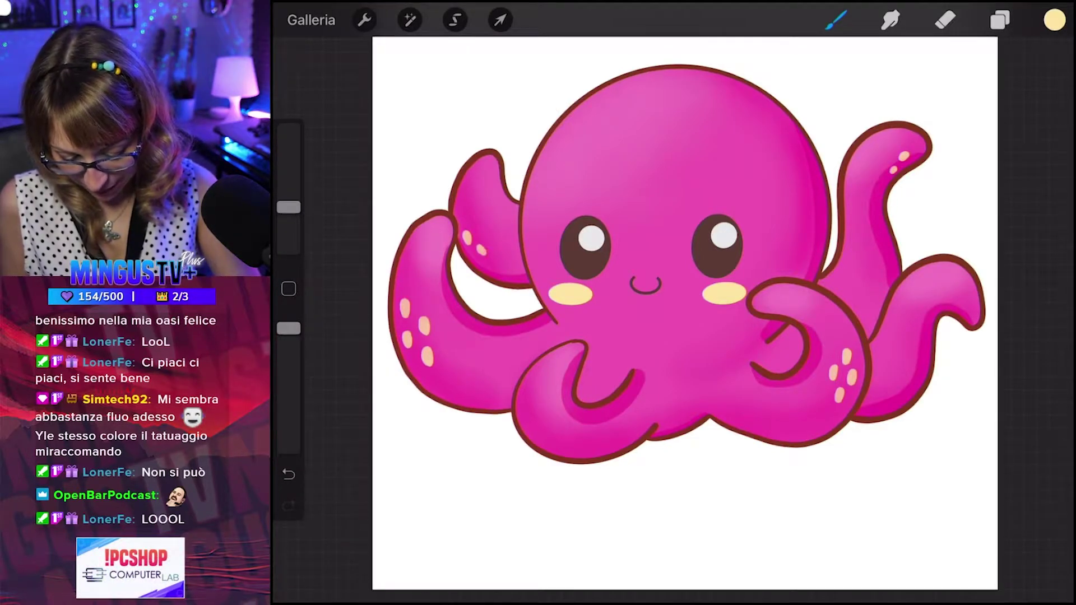
key("ctrl+z")
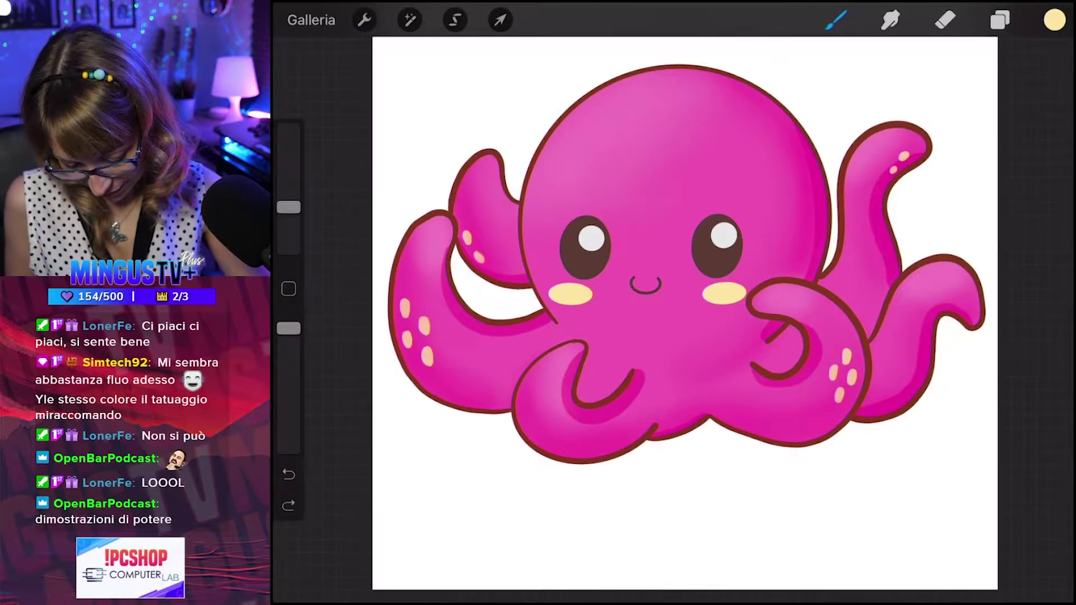
left_click(484, 245)
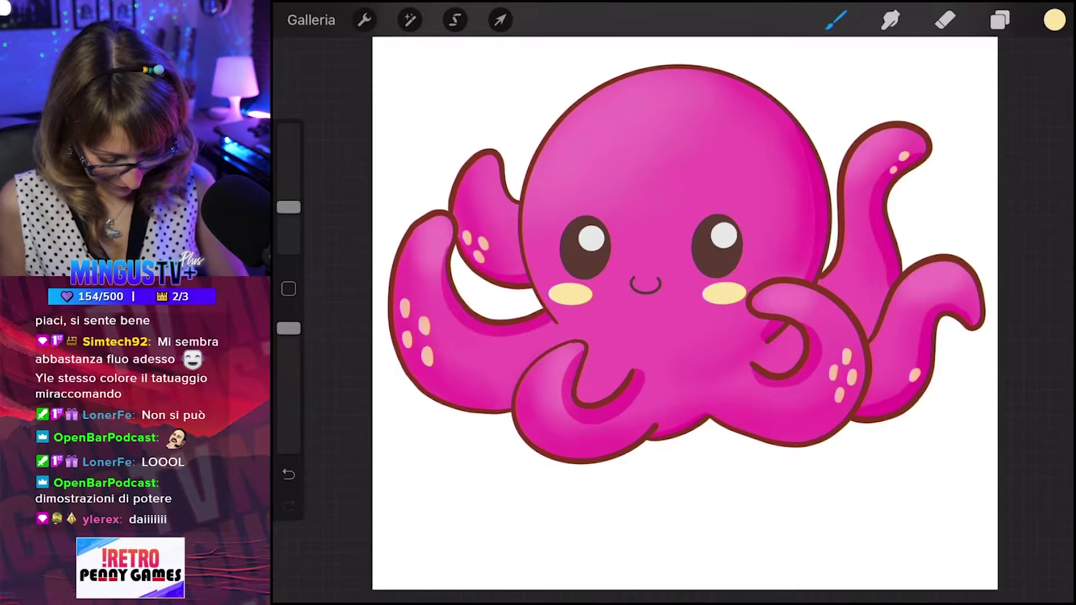
left_click(902, 396)
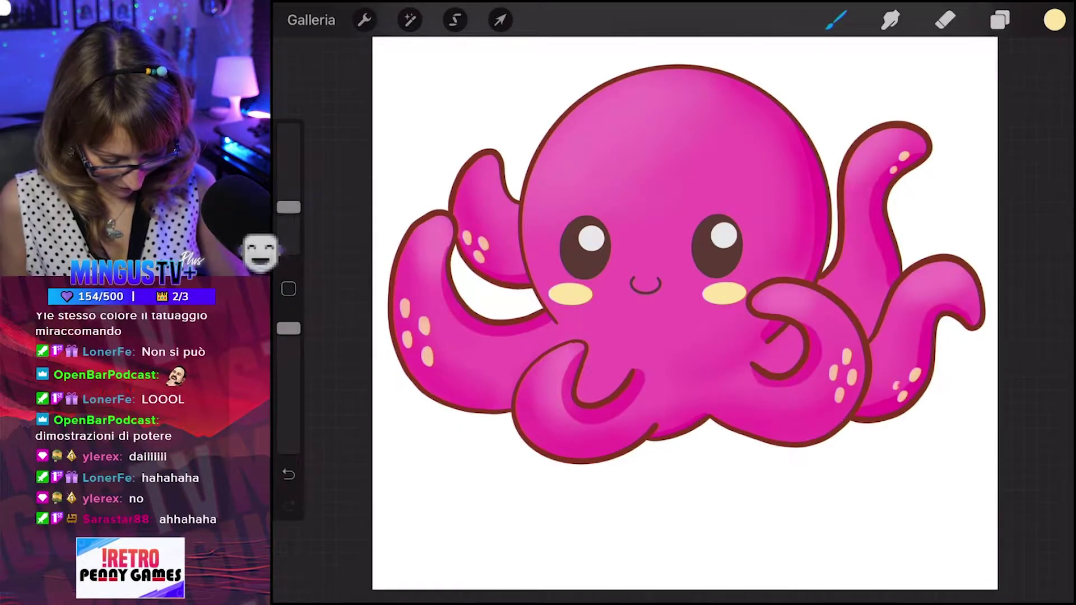
left_click(898, 384)
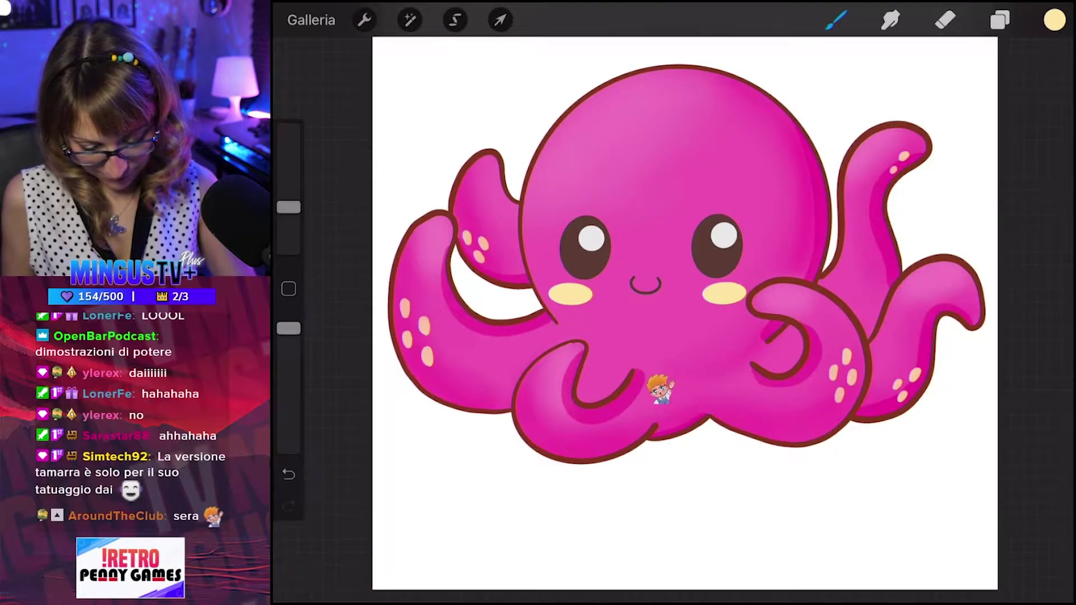
left_click(455, 20)
left_click_drag(395, 286, 412, 277)
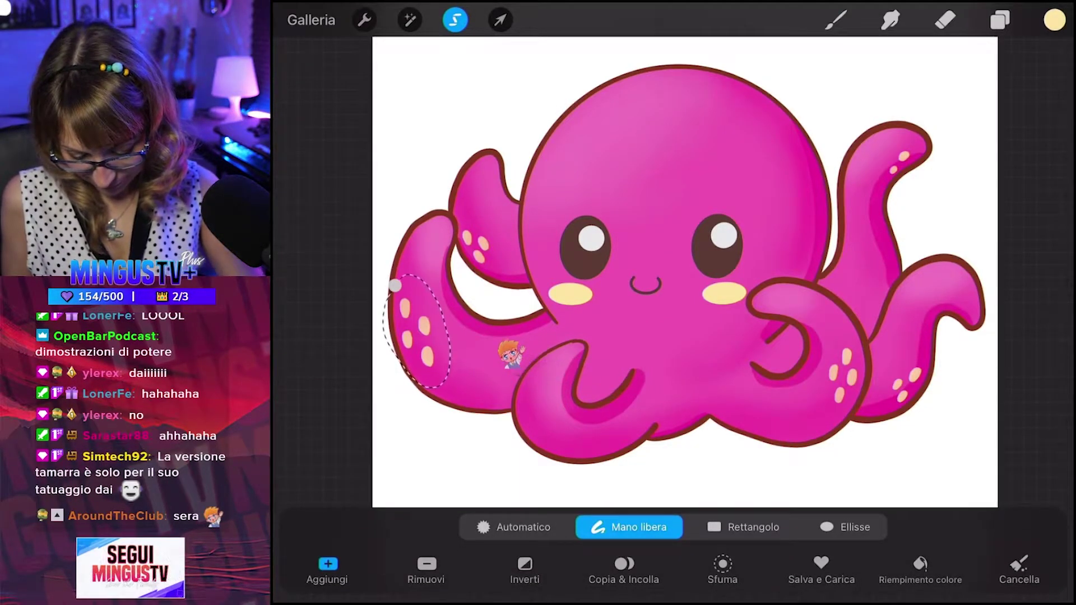
left_click(500, 20)
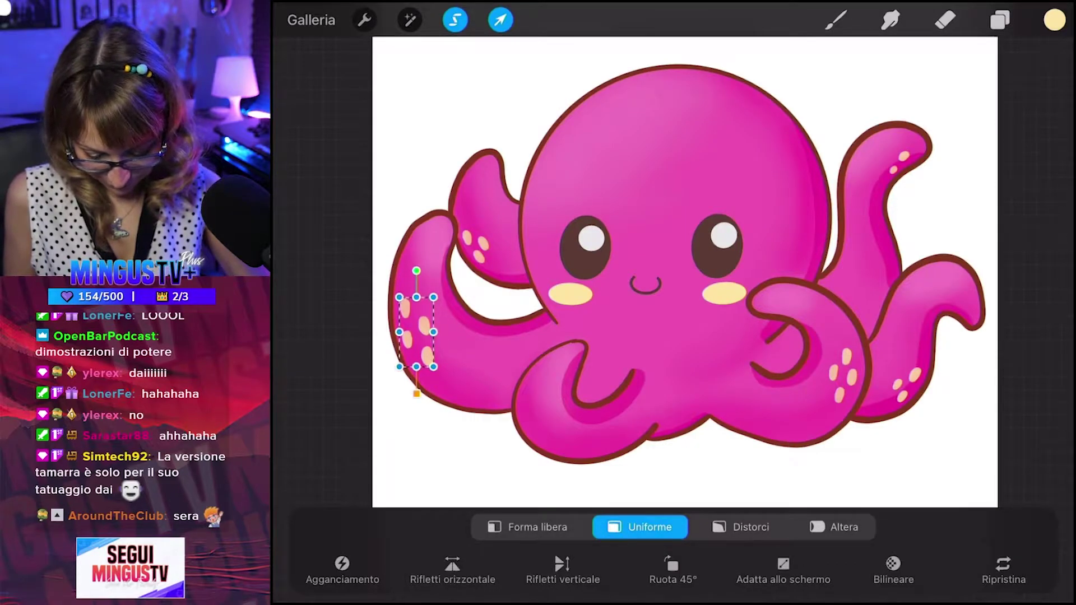
left_click_drag(417, 331, 422, 344)
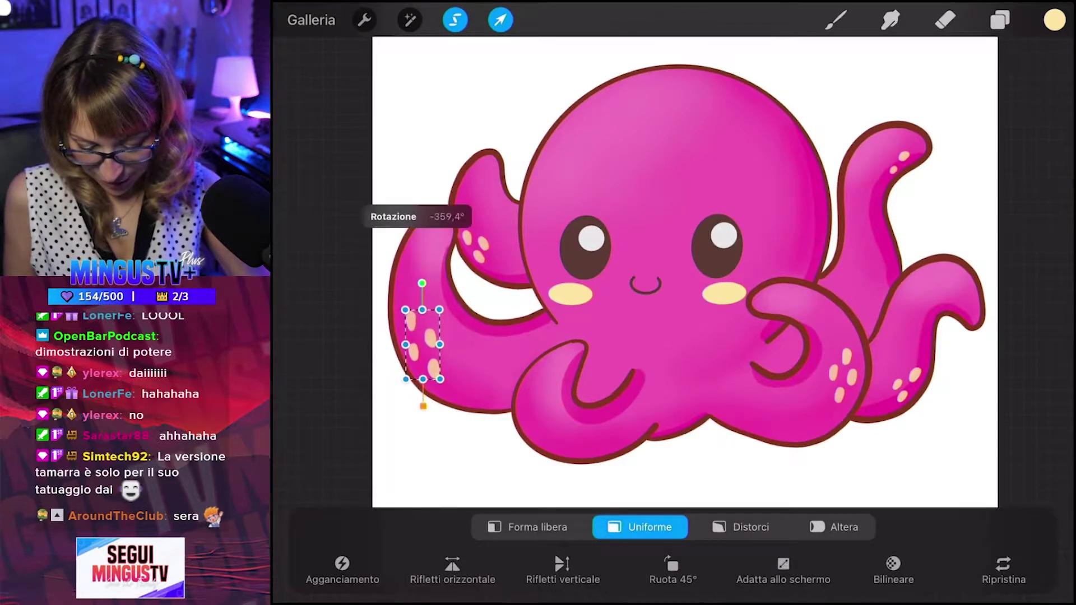
left_click_drag(422, 283, 416, 284)
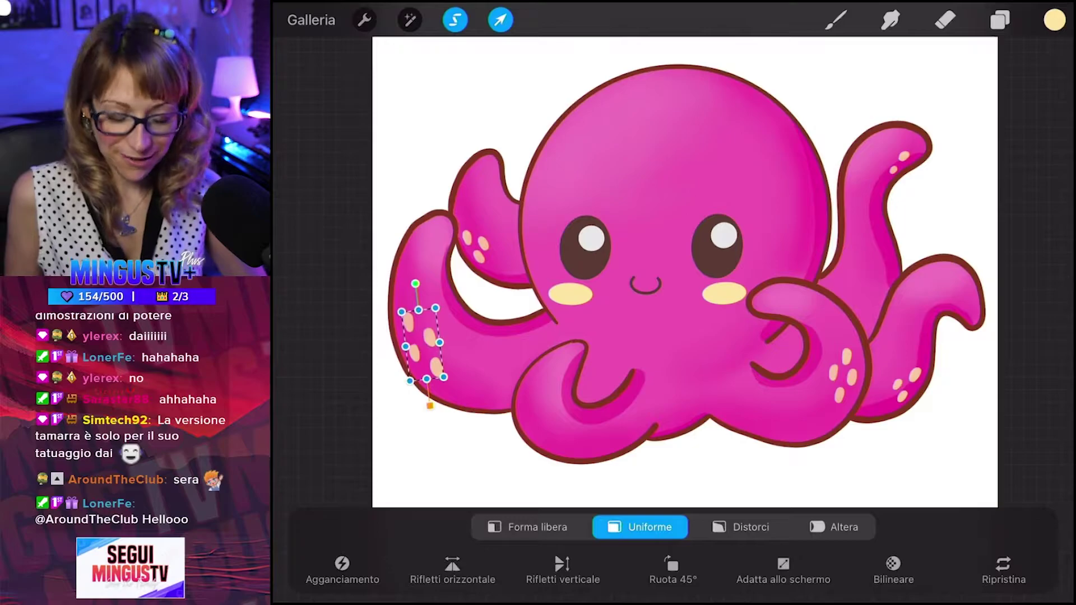
key("b")
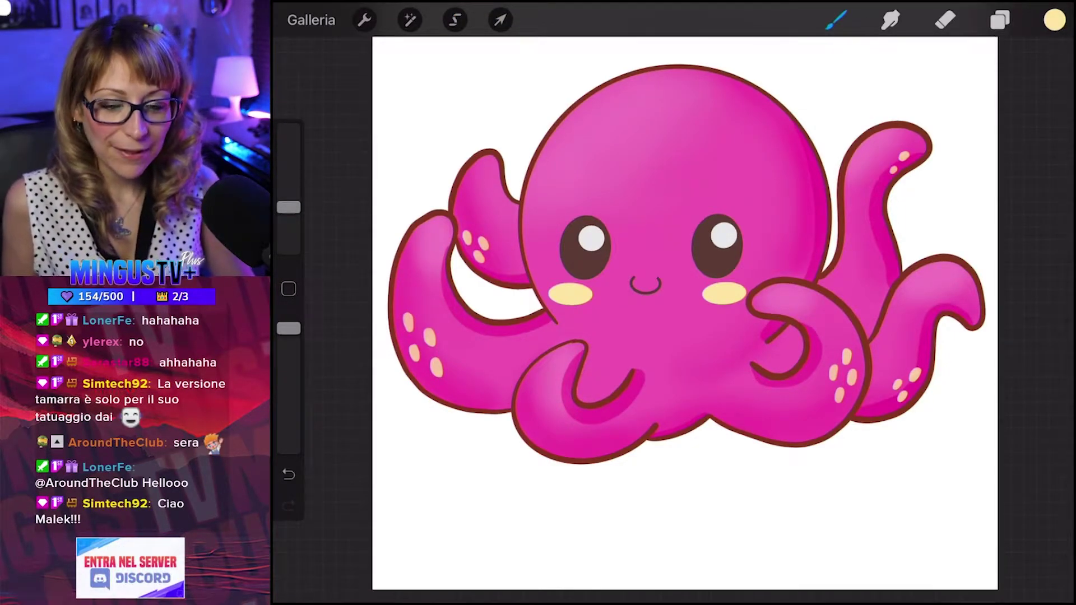
scroll(684, 314, "up", 1)
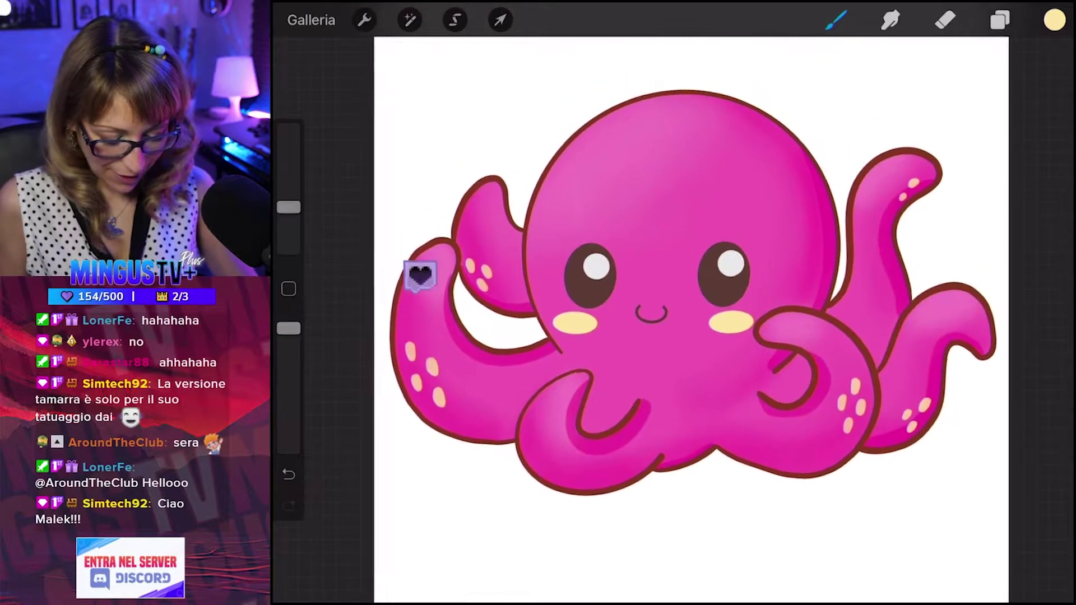
scroll(694, 319, "up", 1)
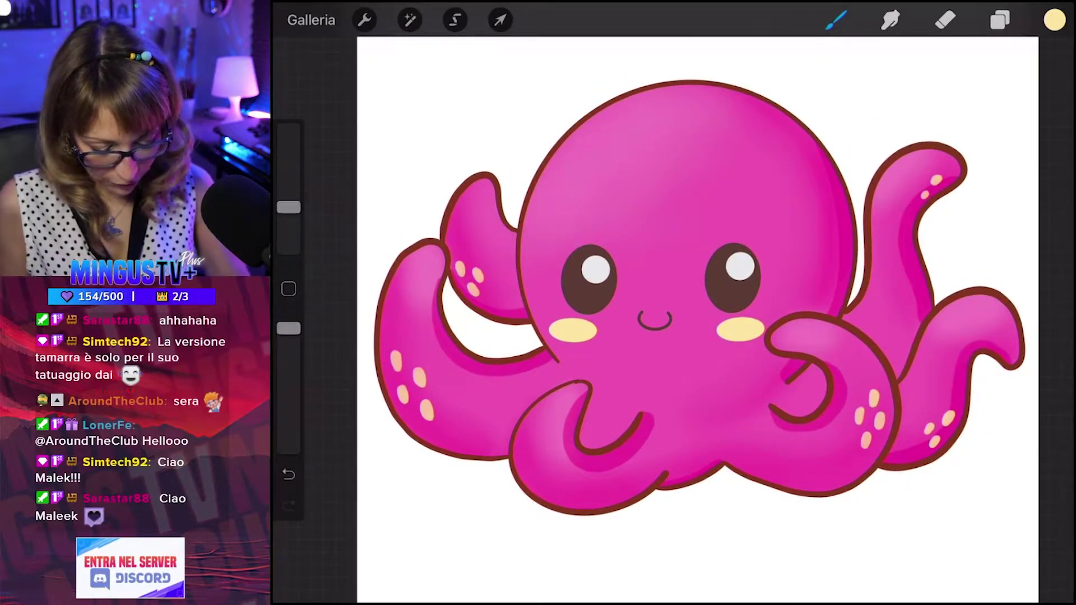
left_click(521, 454)
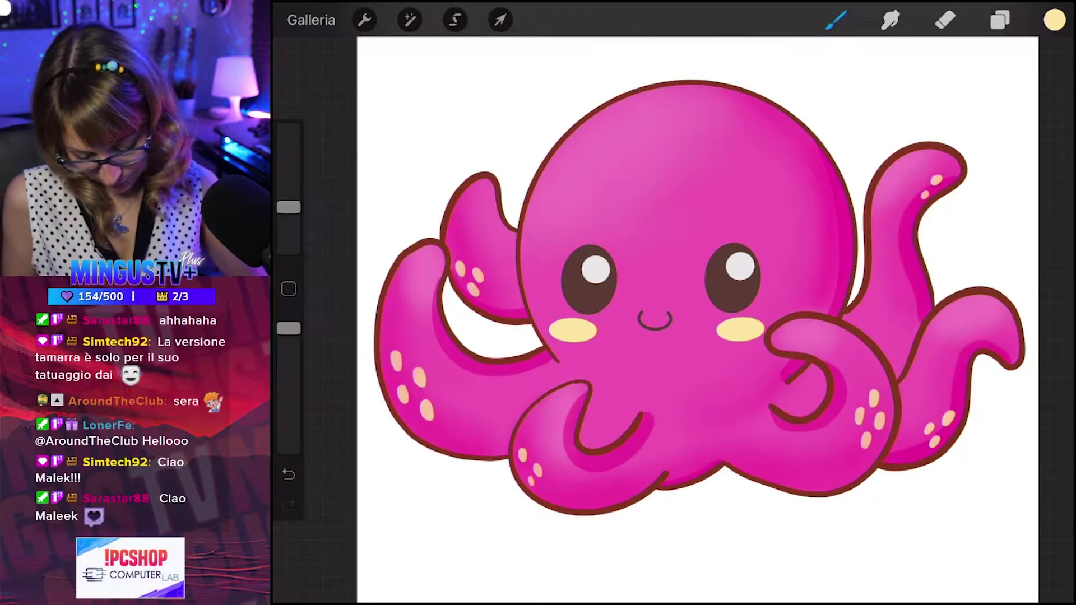
key("ctrl+z")
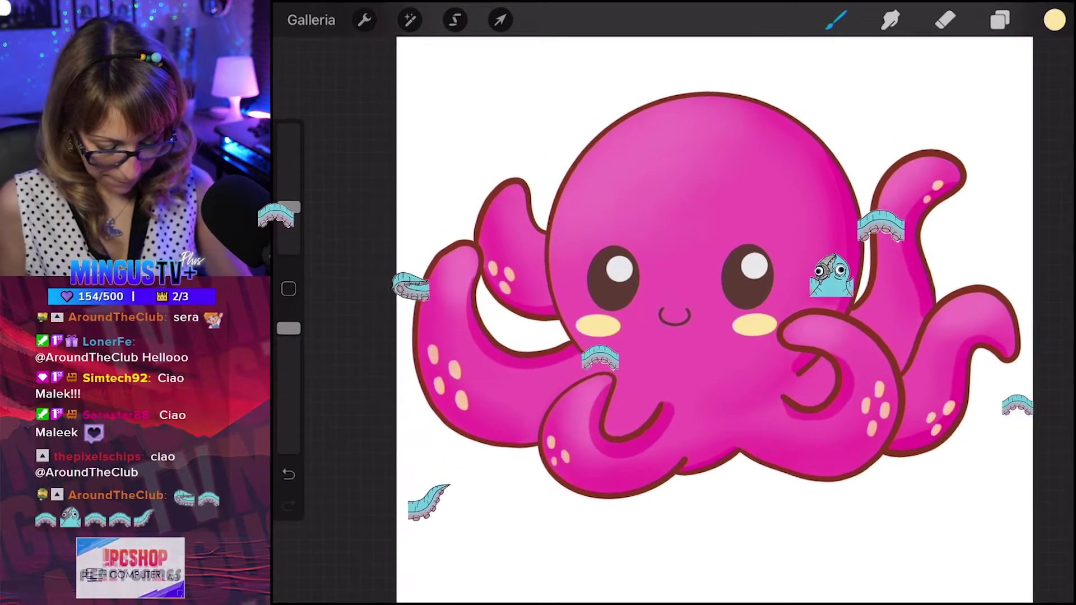
Select the contents of Livello 7 and add a mask to it.
left_click(1000, 20)
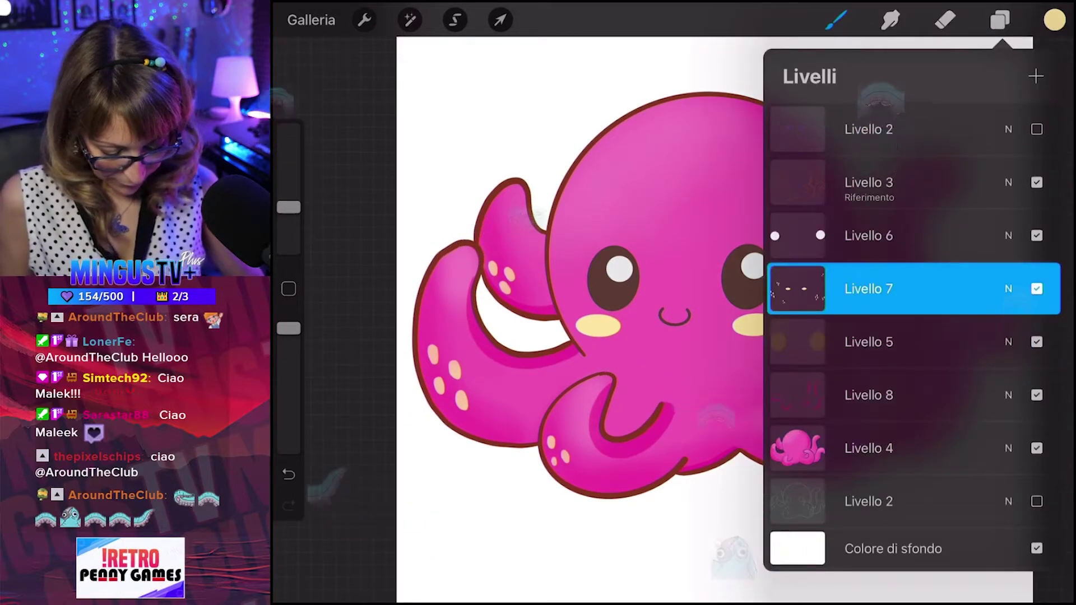
left_click(897, 342)
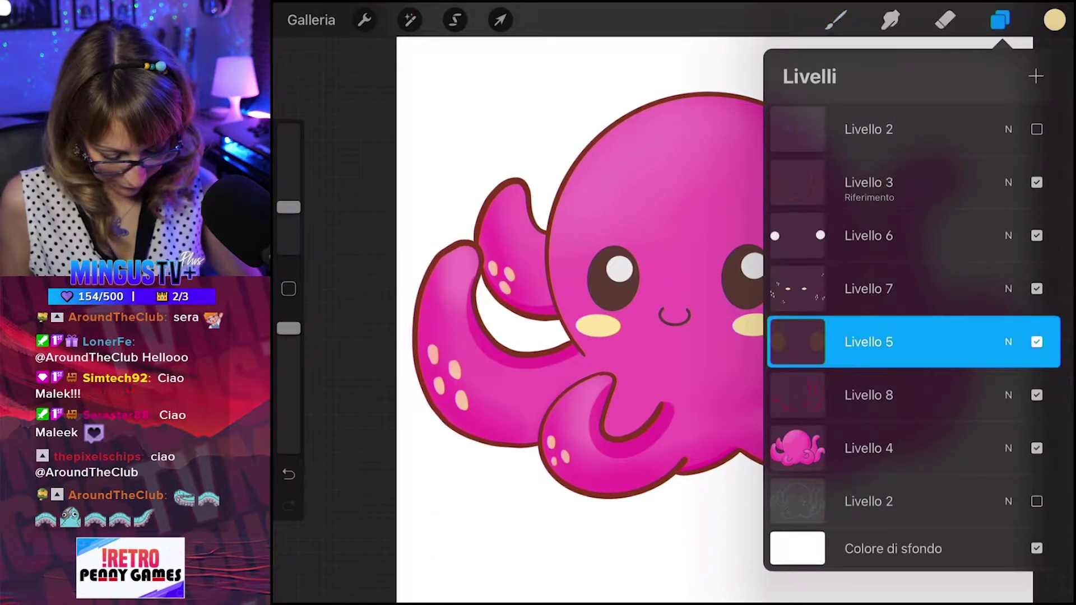
left_click(796, 289)
left_click(690, 161)
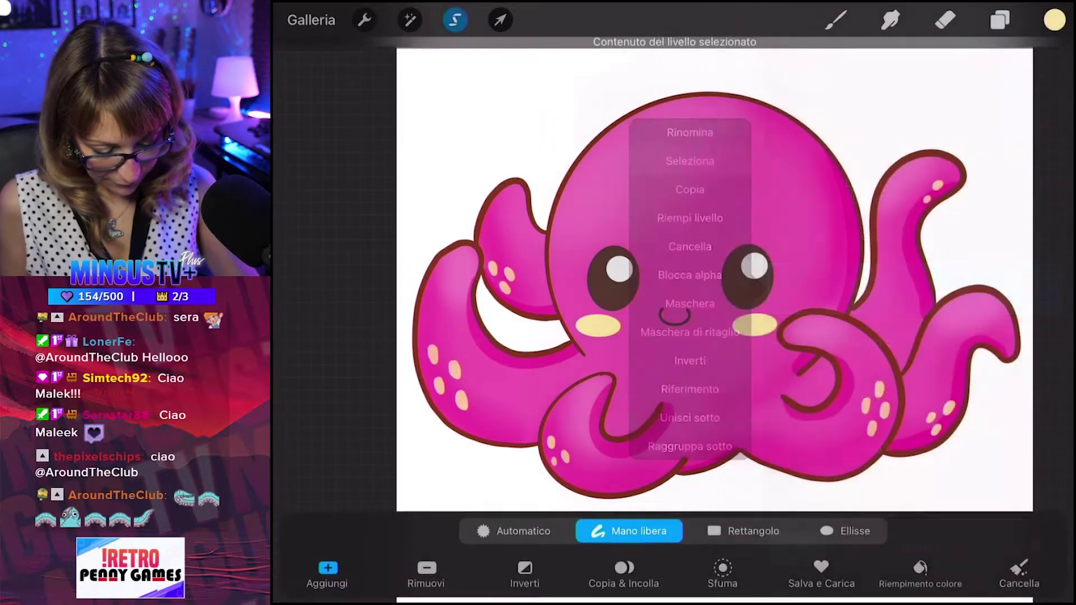
left_click(1000, 20)
left_click(797, 288)
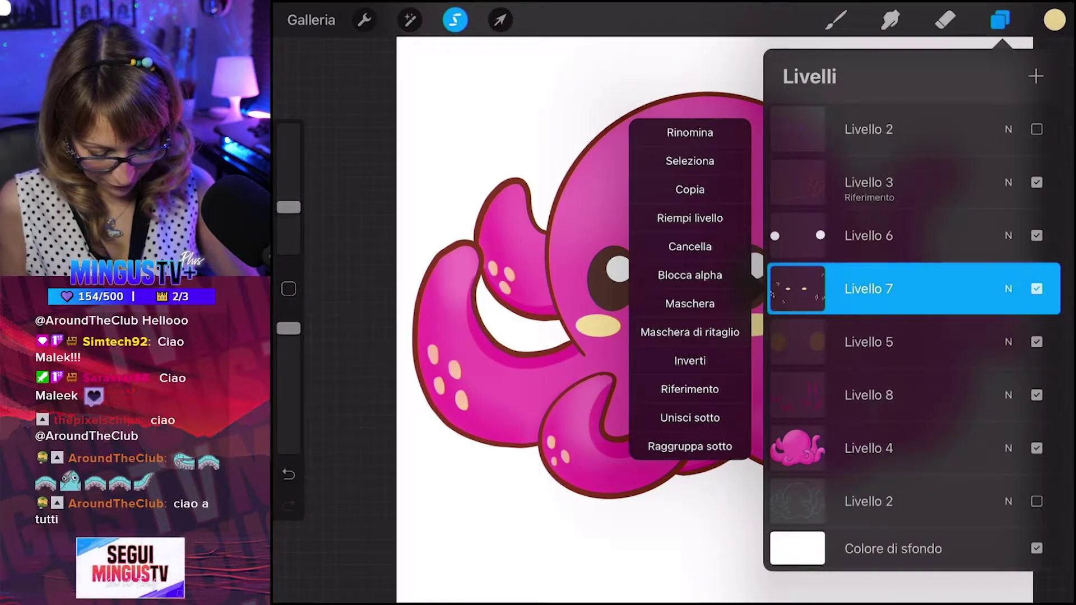
left_click(690, 304)
left_click(869, 335)
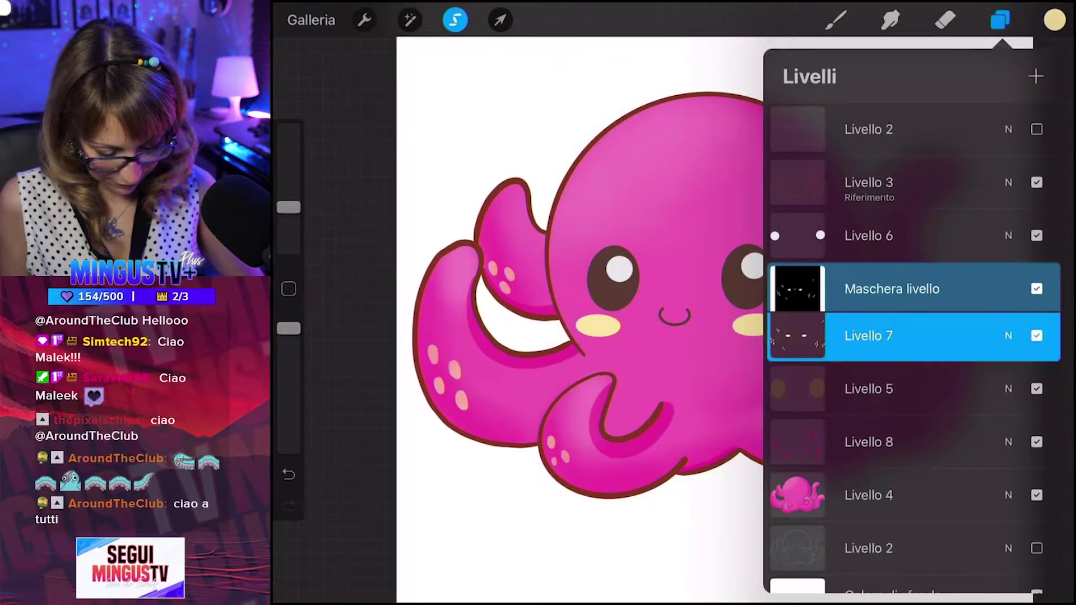
left_click(1000, 20)
Shift the painting colour toward pale yellow and enlarge the brush slightly.
left_click(836, 20)
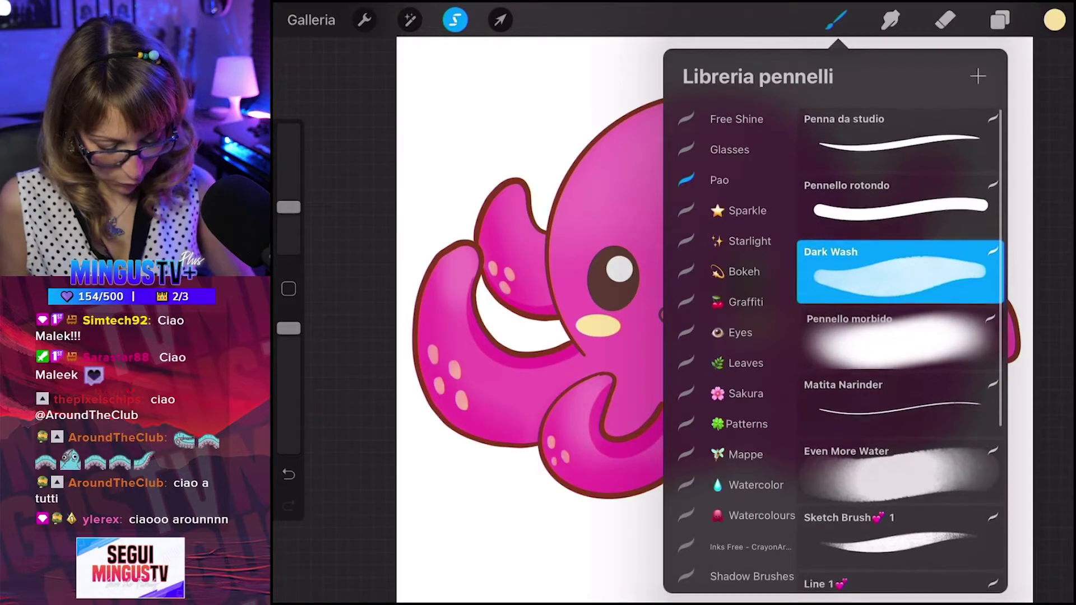
left_click(836, 20)
left_click(1054, 20)
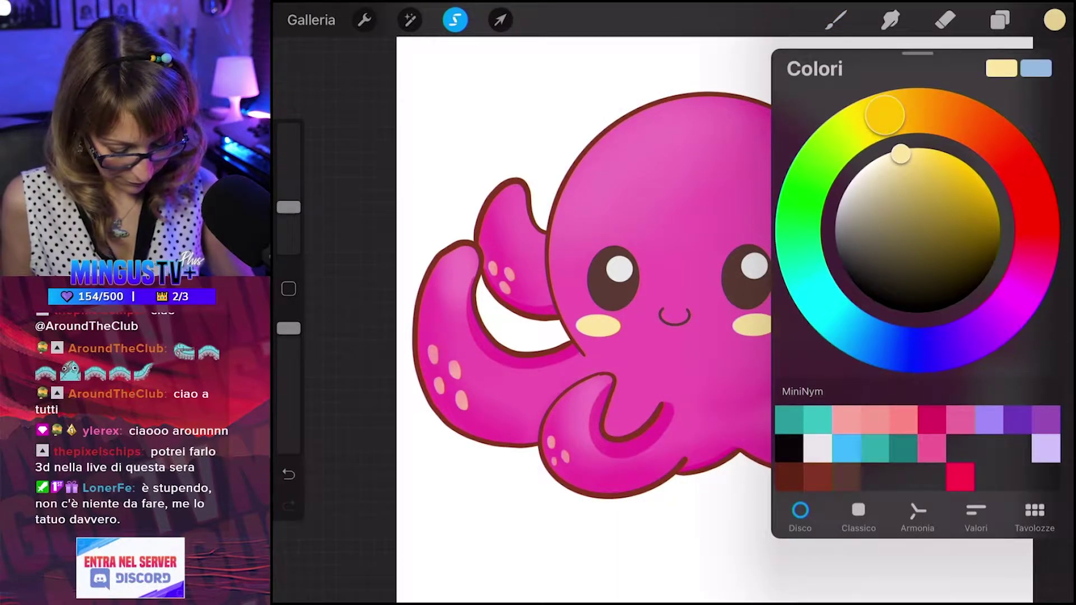
left_click_drag(901, 153, 907, 157)
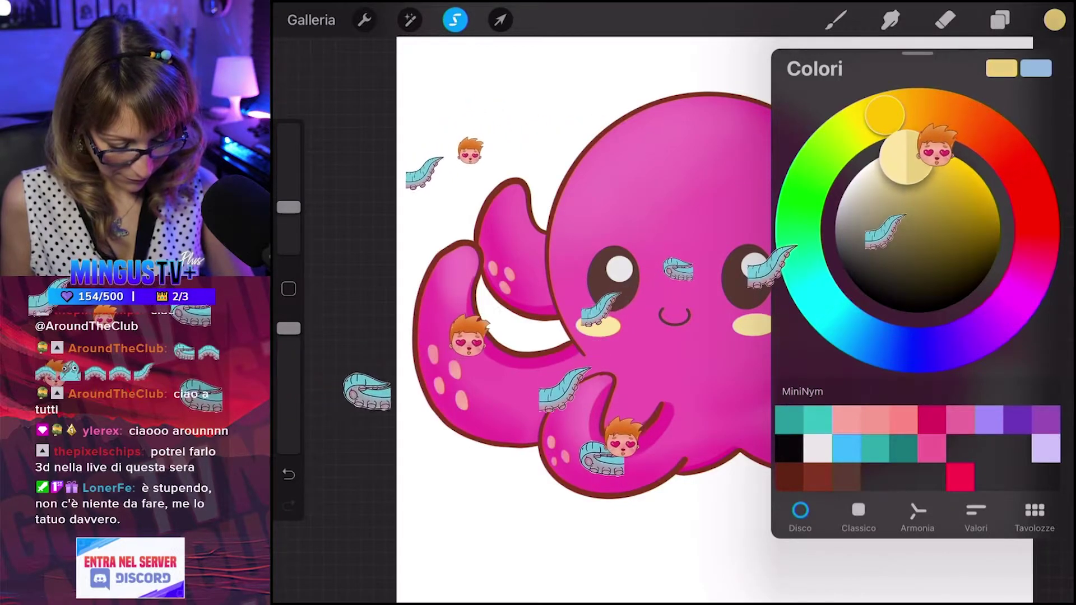
left_click(836, 20)
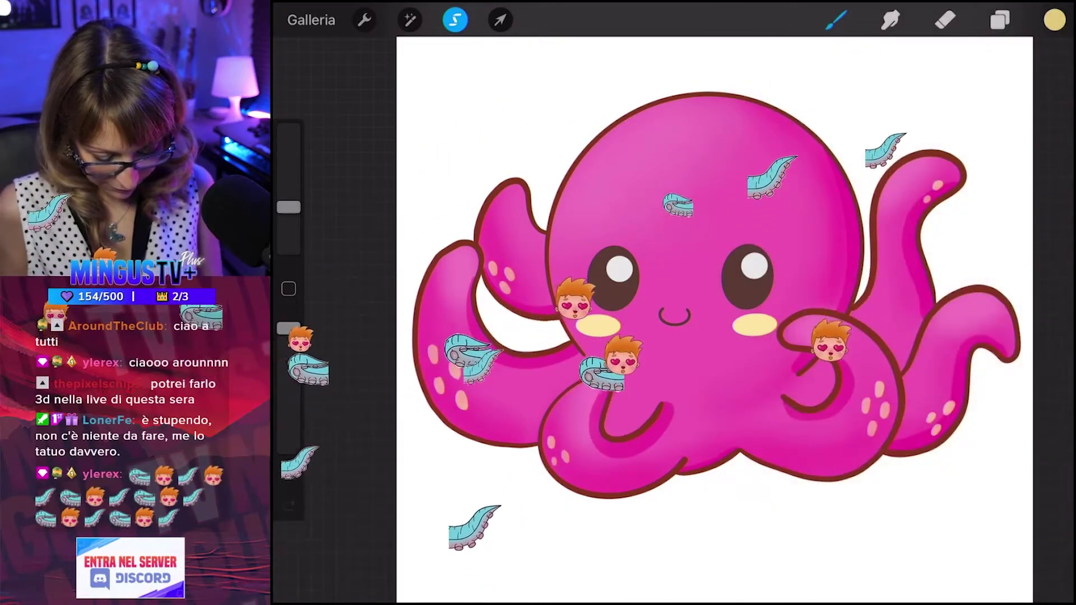
left_click_drag(289, 207, 289, 198)
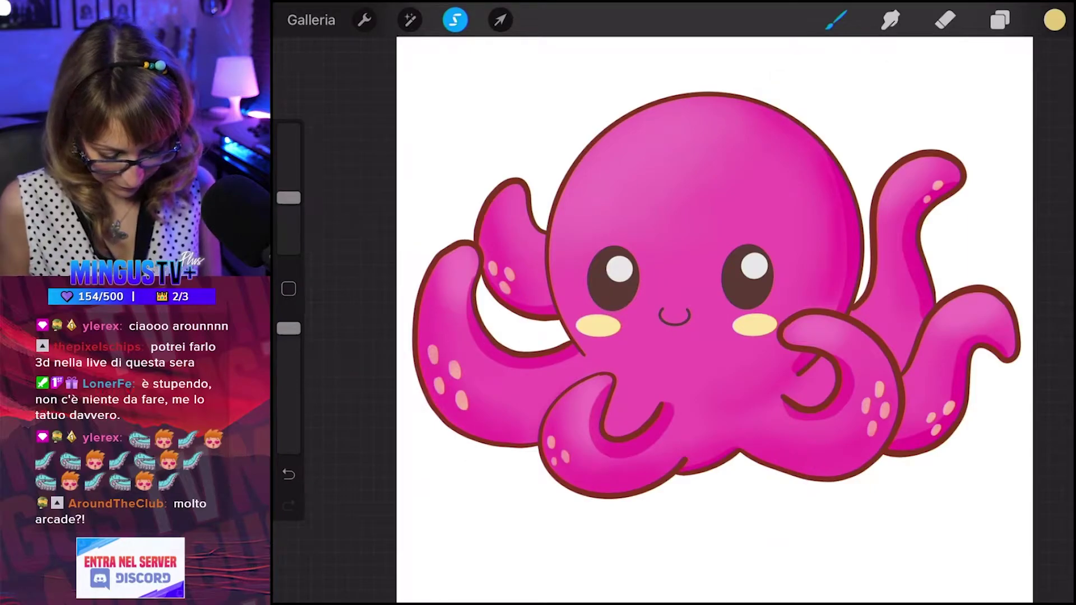
Switch to the Pennello morbido soft brush with a warmer, brighter cream colour.
left_click(836, 21)
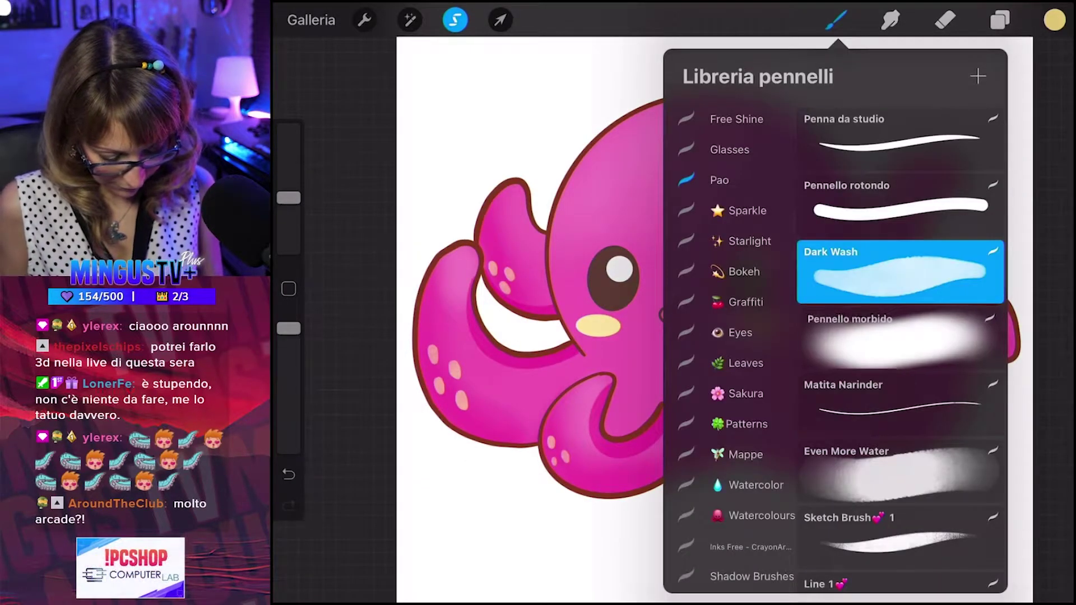
left_click(899, 339)
left_click(836, 20)
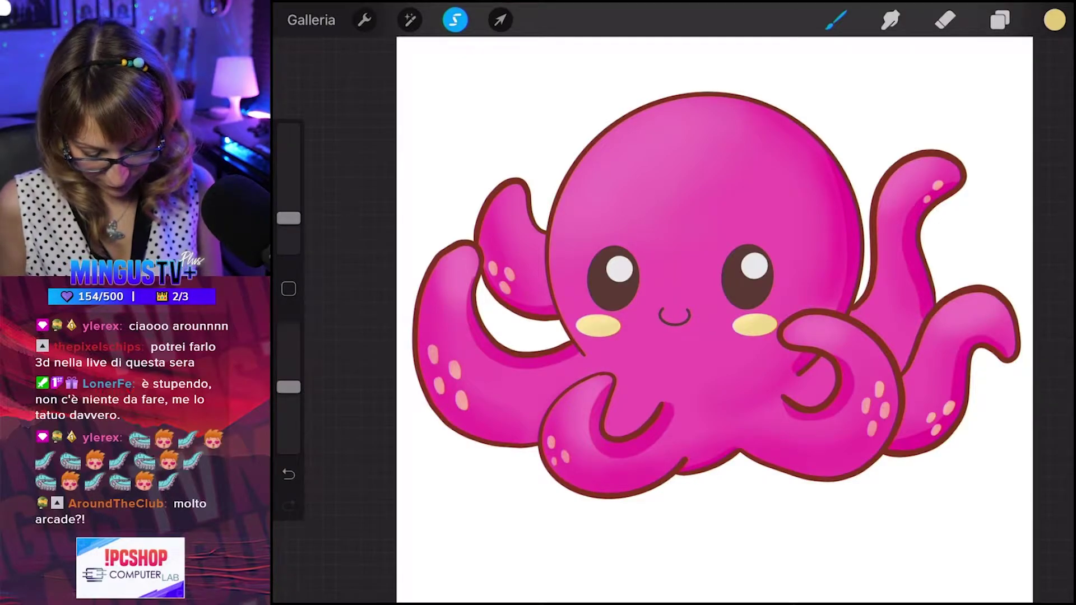
left_click(1054, 19)
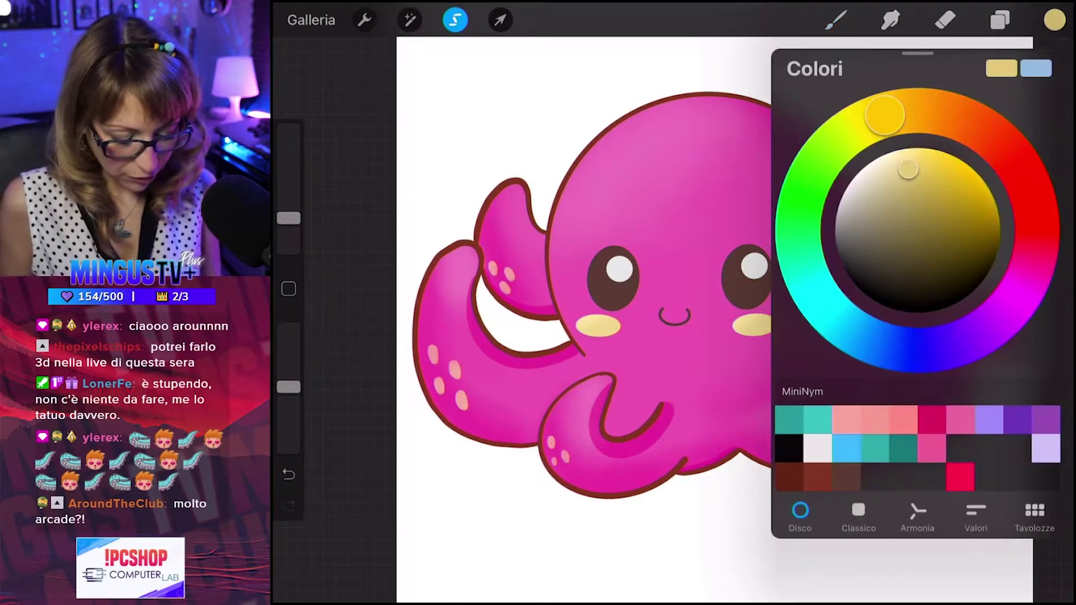
left_click_drag(884, 115, 902, 111)
left_click_drag(907, 170, 923, 164)
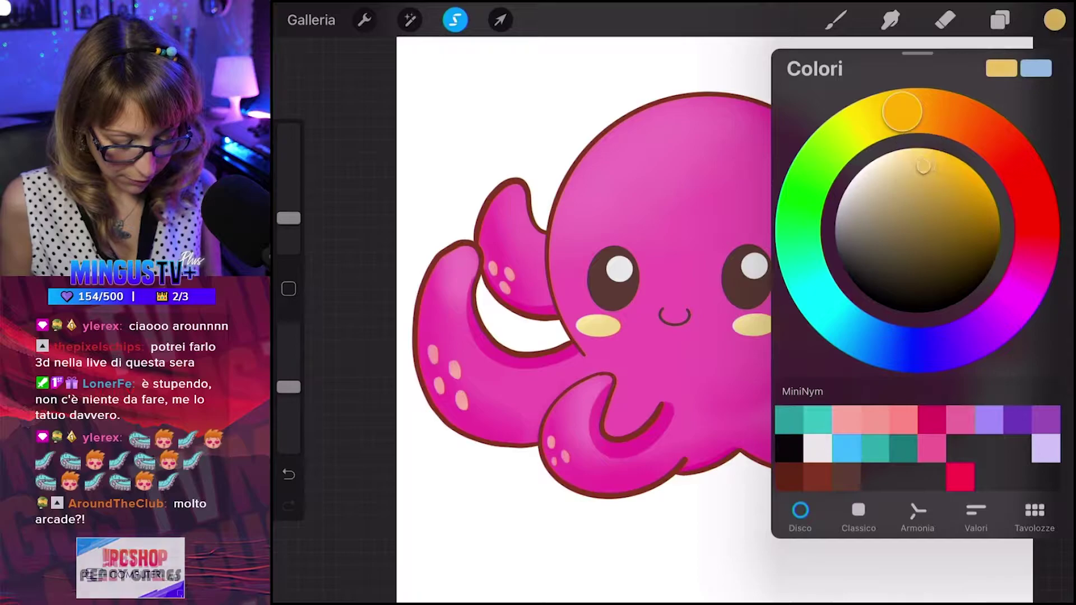
left_click(836, 20)
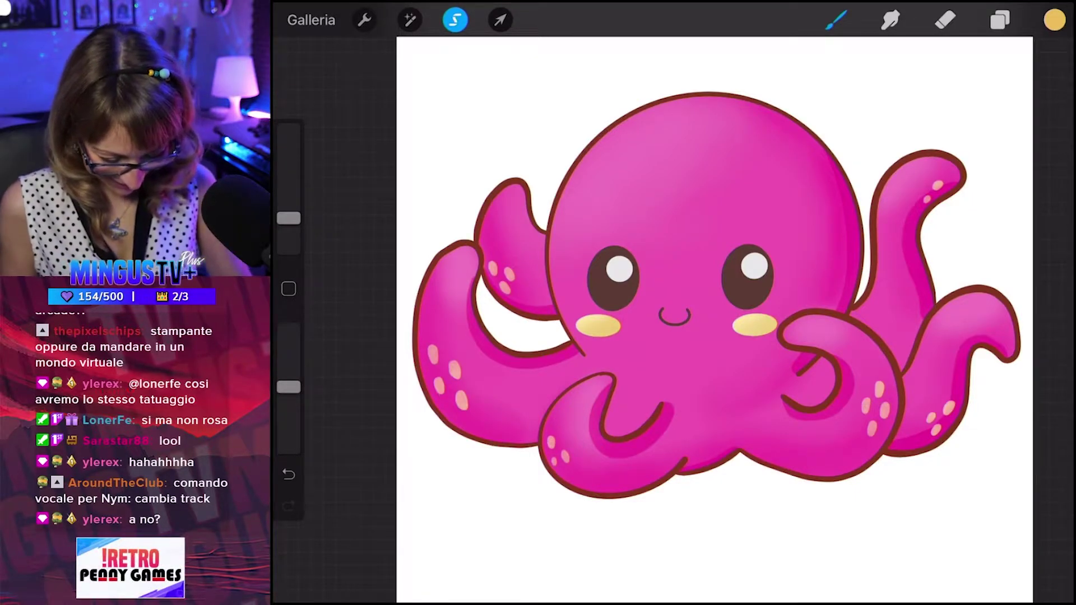
Lighten the cream colour and merge the mask into layer Livello 7.
left_click(1054, 20)
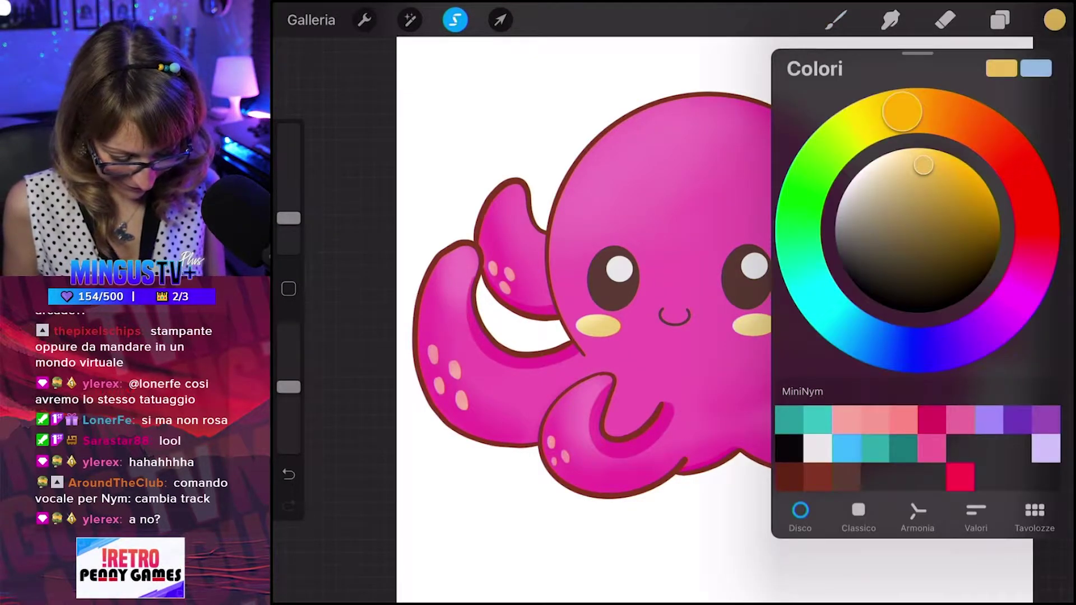
left_click_drag(923, 164, 901, 161)
left_click(835, 20)
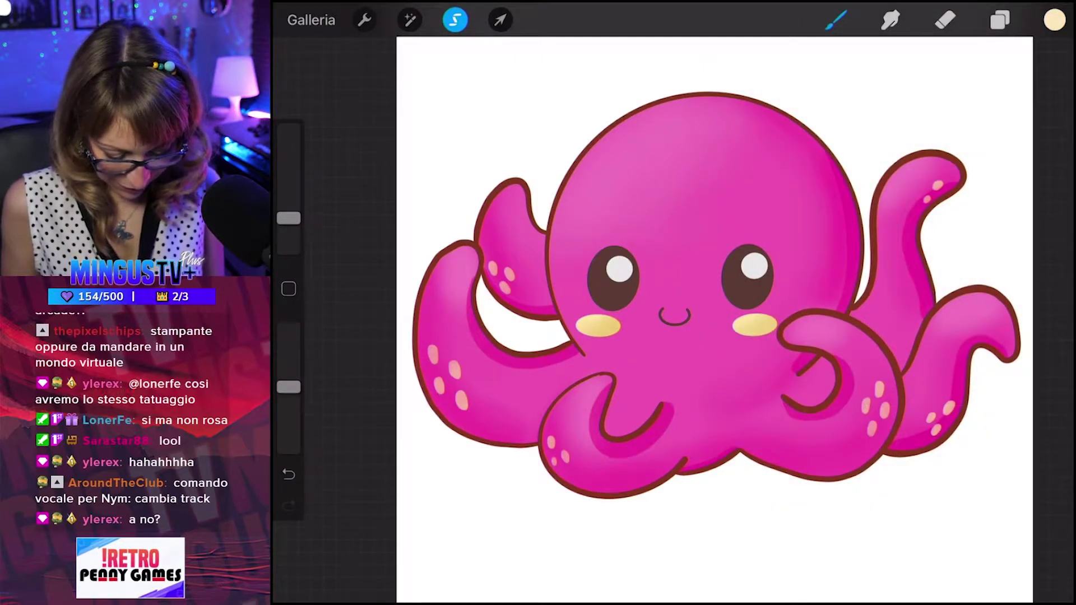
left_click(999, 20)
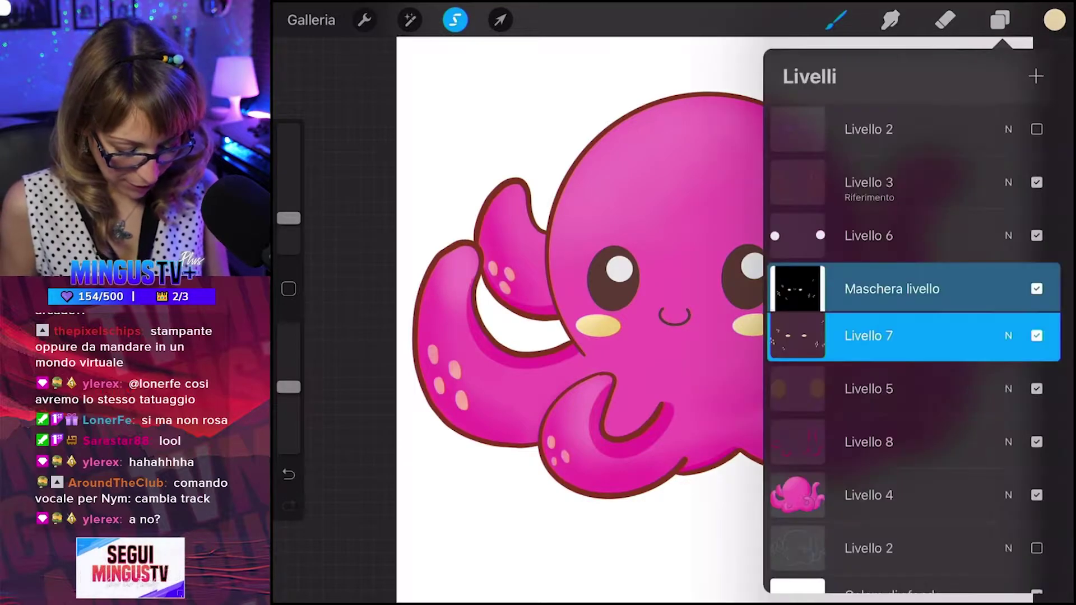
left_click(797, 335)
left_click(690, 496)
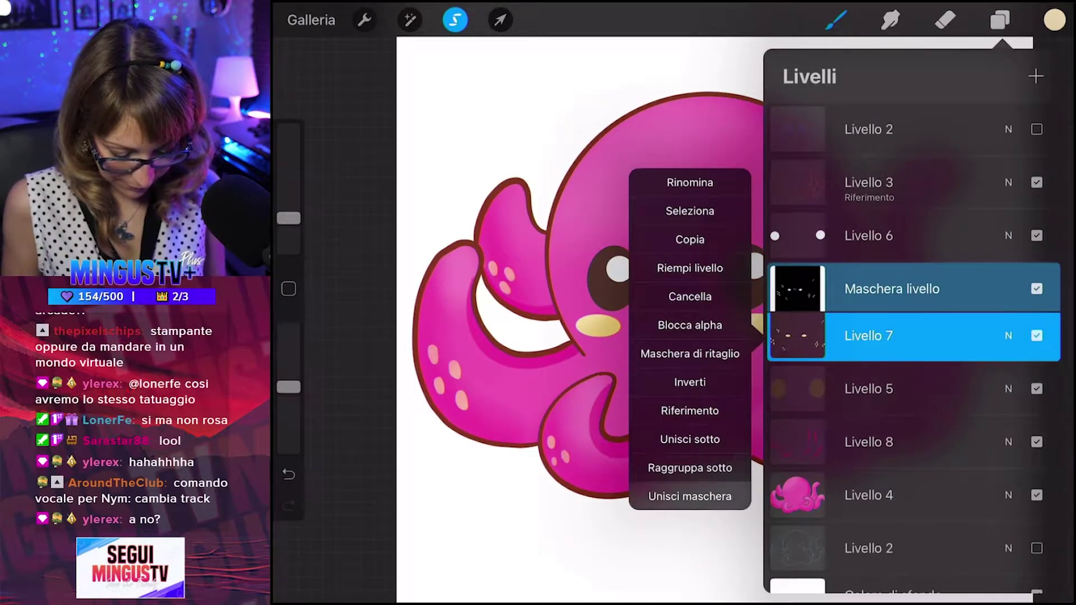
Select the contents of Livello 6 and Livello 5, then mask Livello 5.
left_click(896, 235)
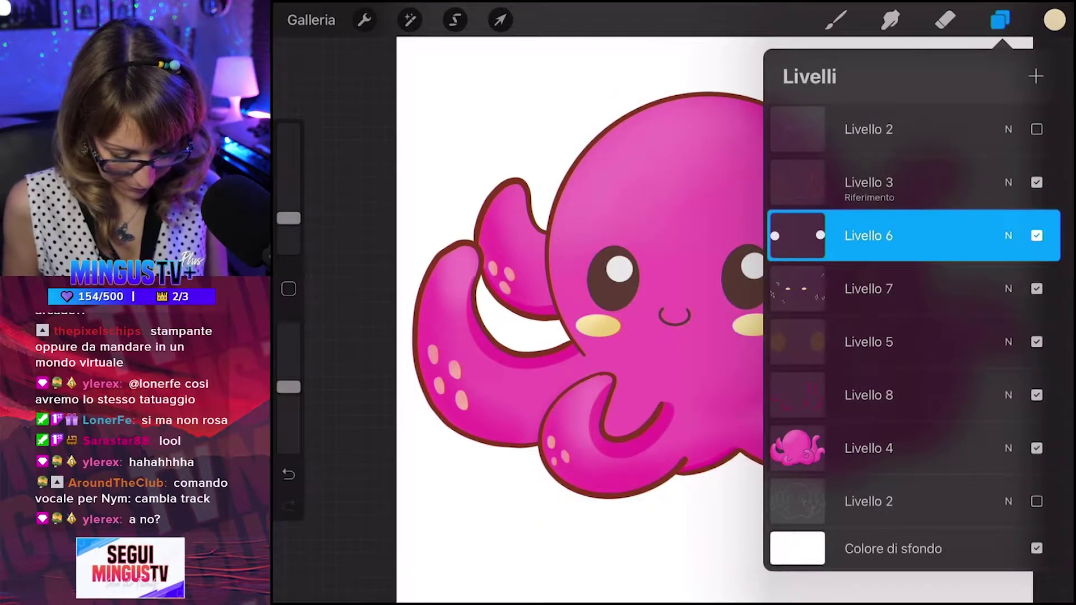
left_click(797, 236)
left_click(689, 107)
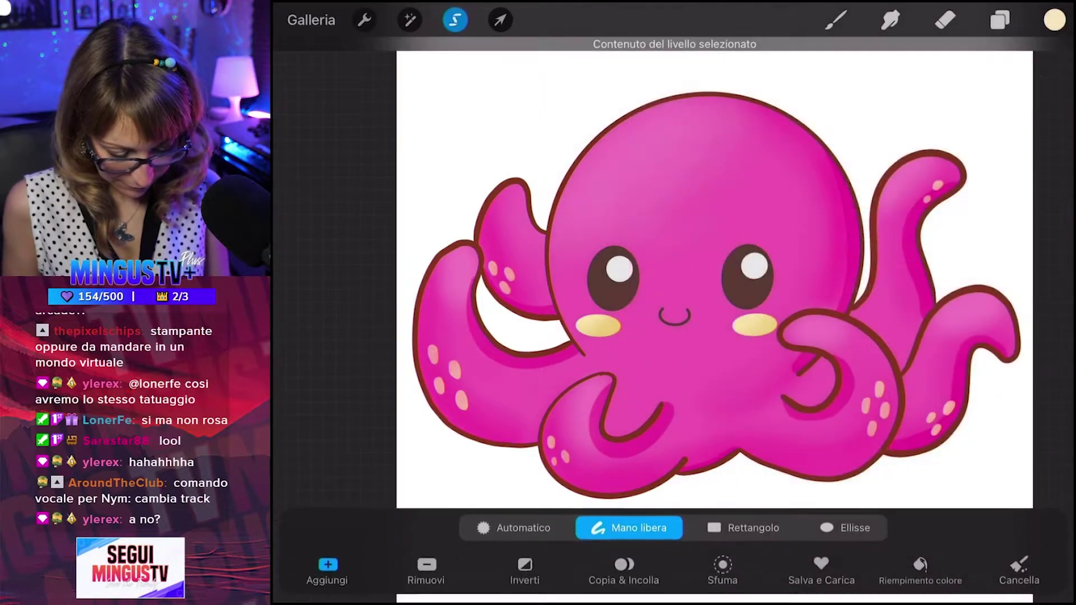
left_click(1000, 20)
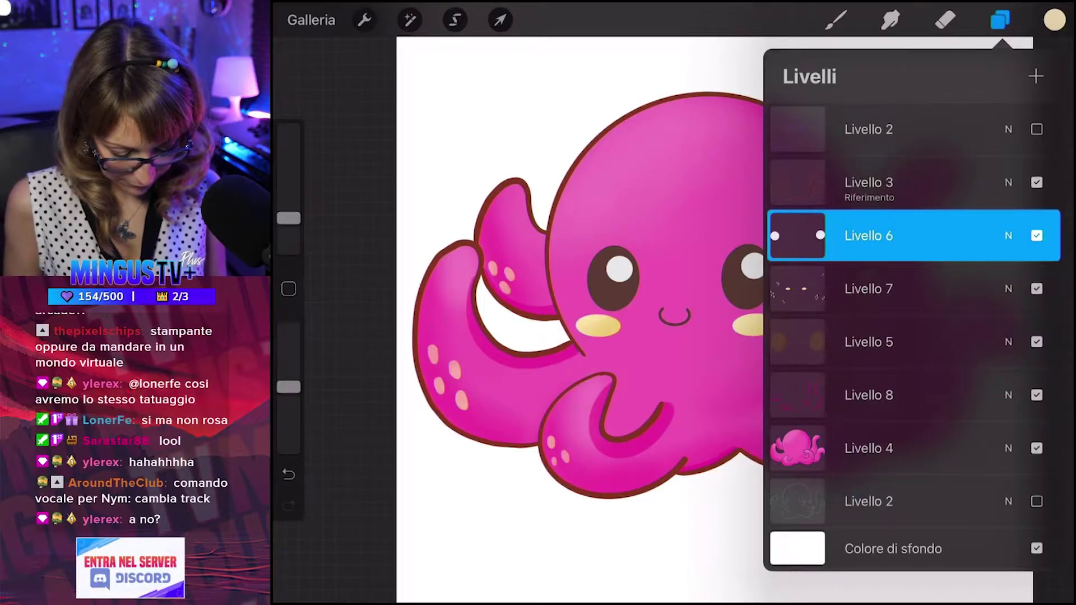
left_click(869, 342)
left_click(797, 342)
left_click(689, 214)
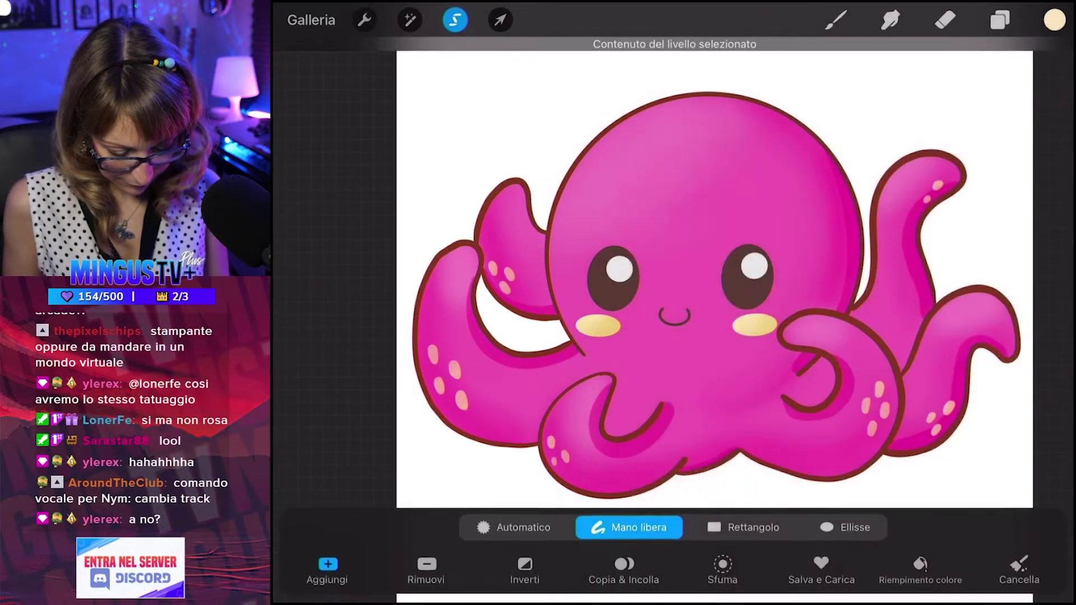
left_click(1000, 20)
left_click(797, 342)
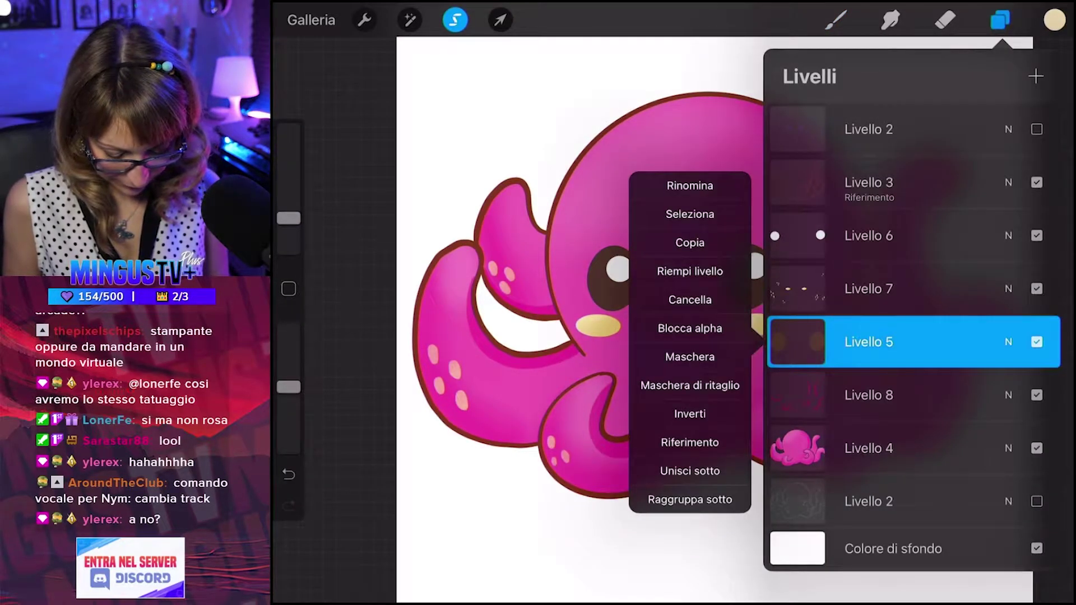
left_click(689, 357)
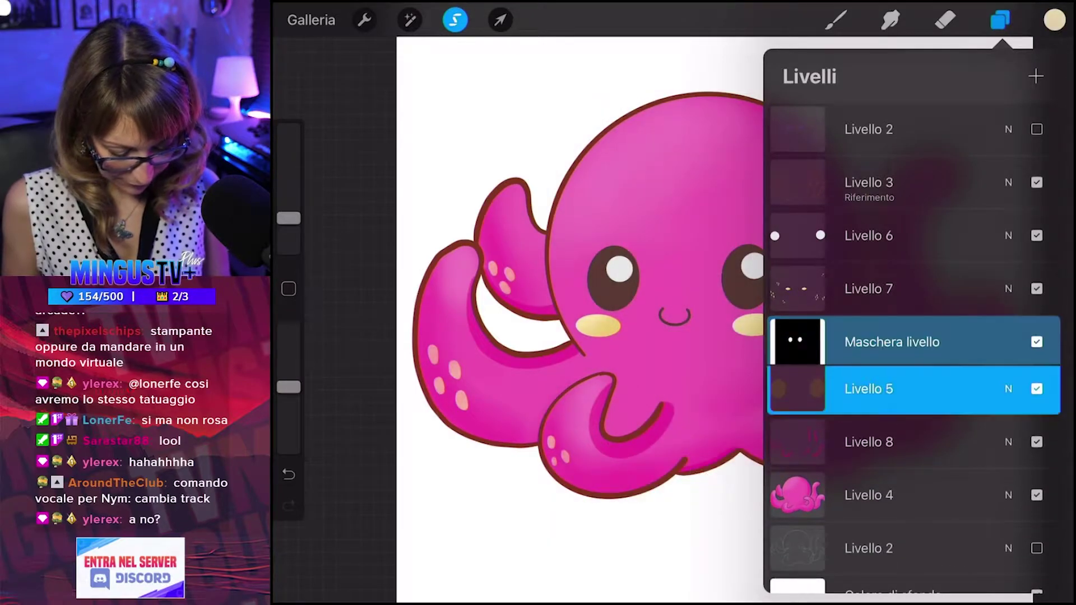
Set the painting colour to a dark reddish brown.
left_click(796, 388)
left_click(1054, 20)
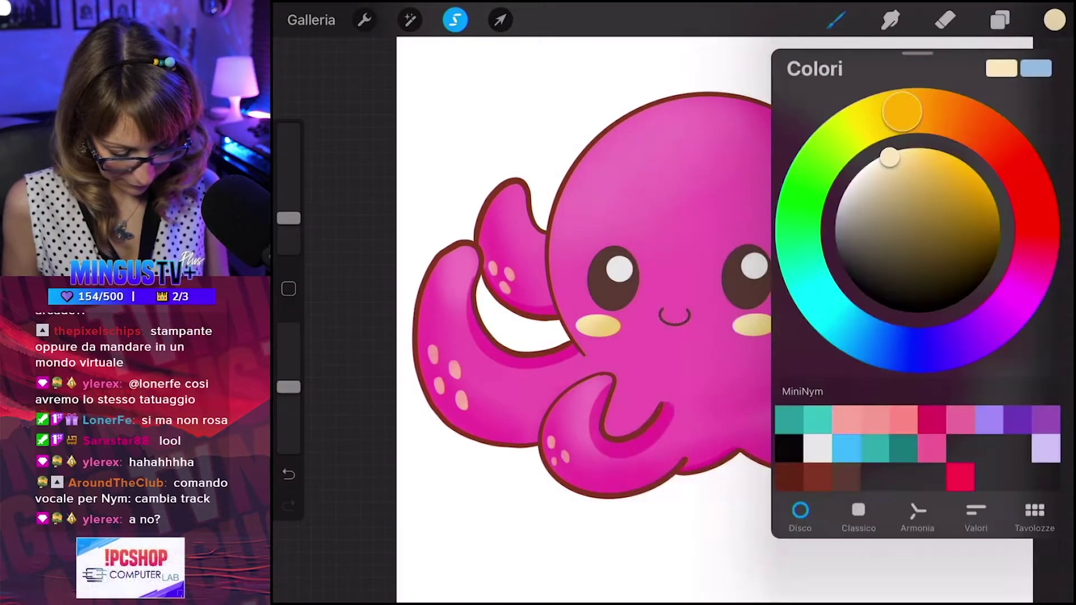
left_click(790, 477)
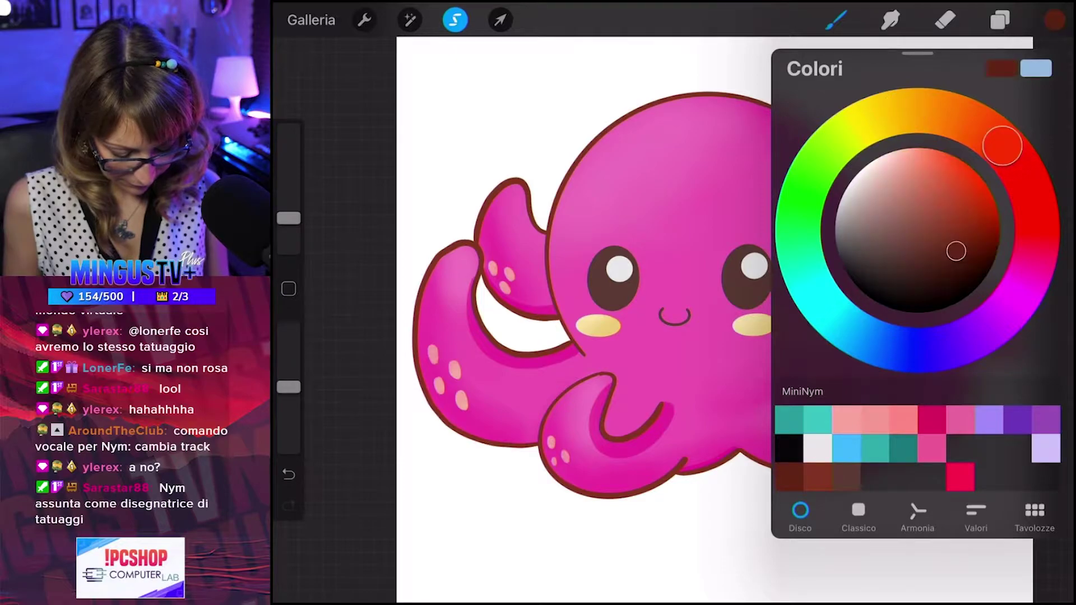
left_click_drag(953, 249, 901, 258)
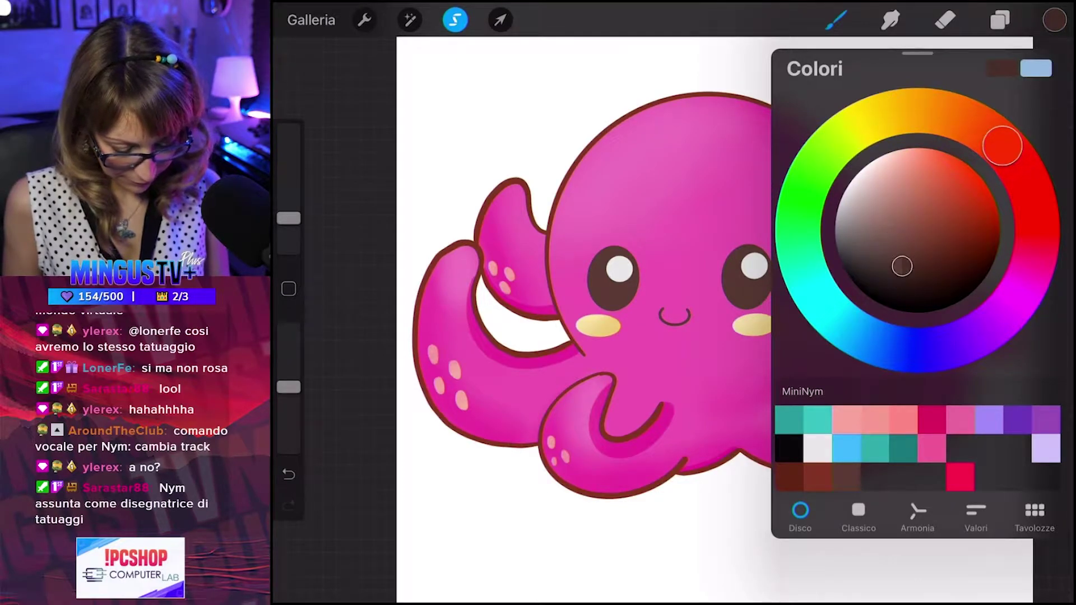
left_click(1054, 20)
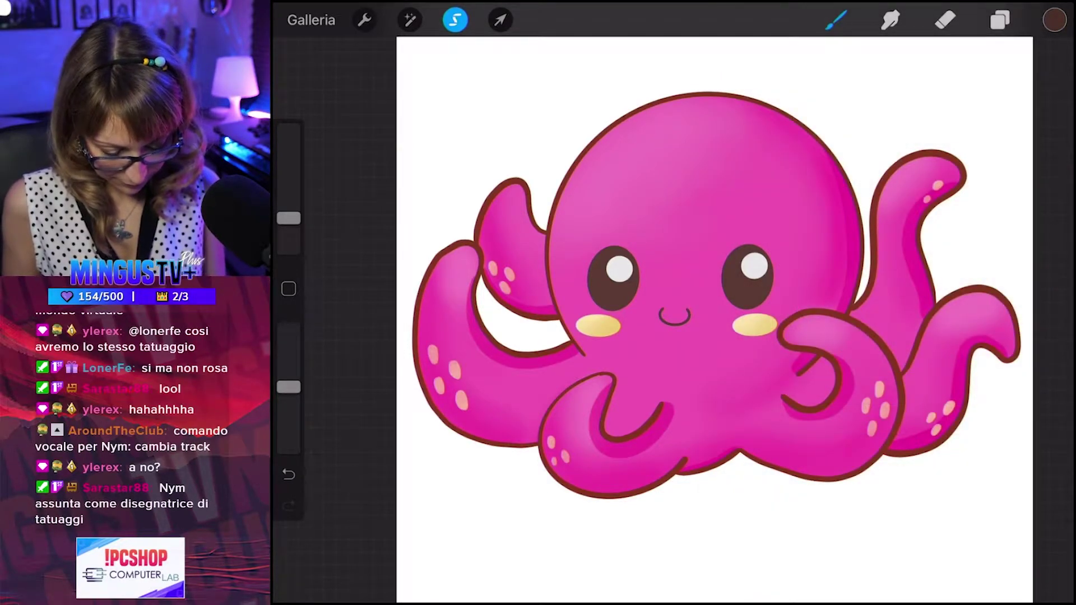
left_click(836, 21)
left_click(836, 20)
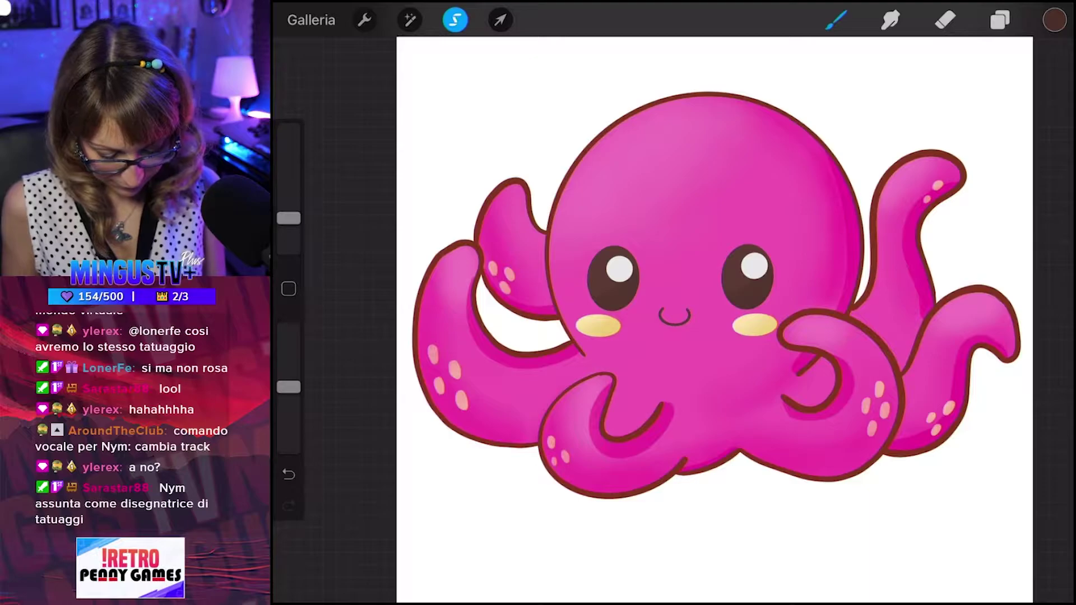
Pick a lighter blue hue on the colour wheel.
left_click(1054, 21)
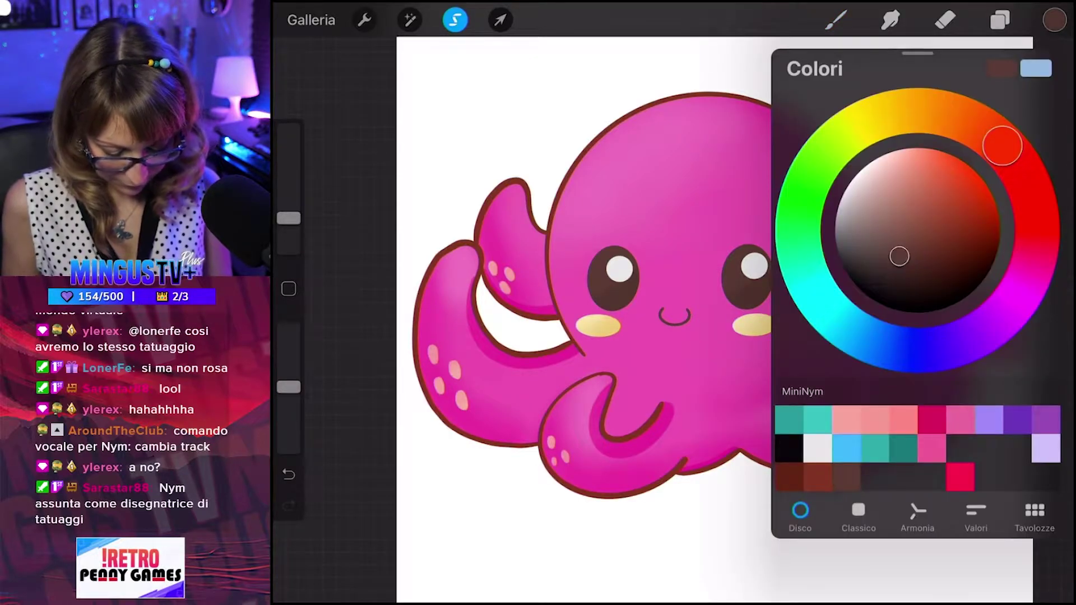
left_click(1054, 20)
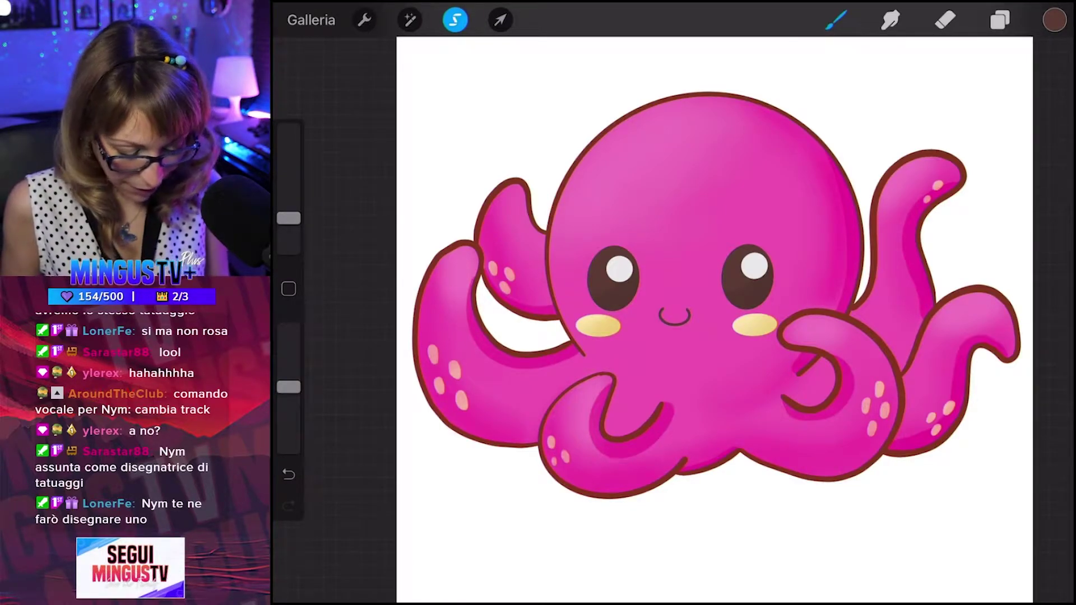
left_click(1054, 21)
left_click_drag(899, 256, 891, 233)
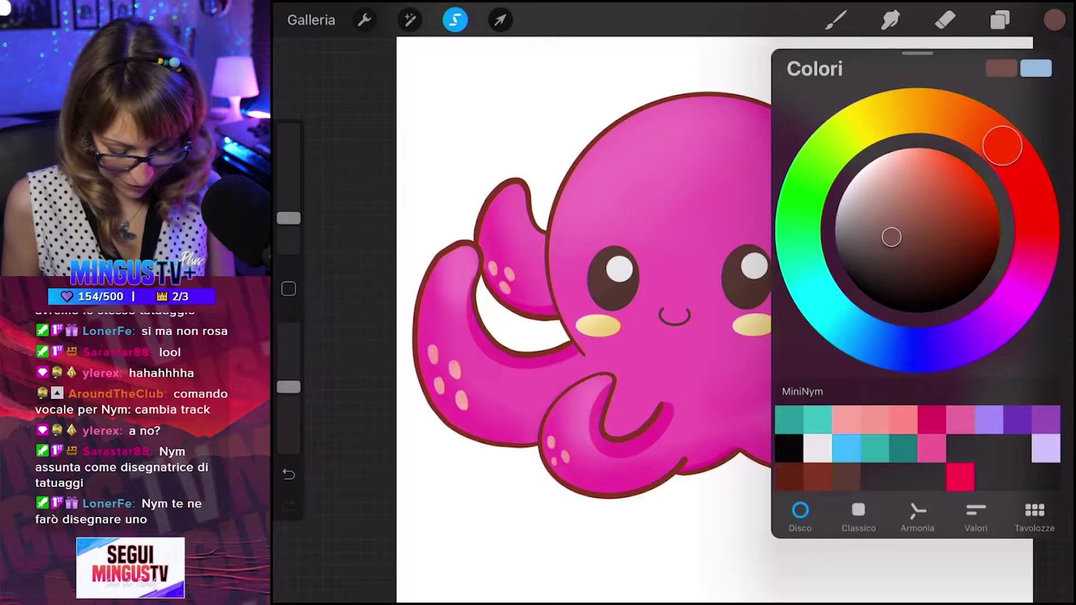
left_click(836, 20)
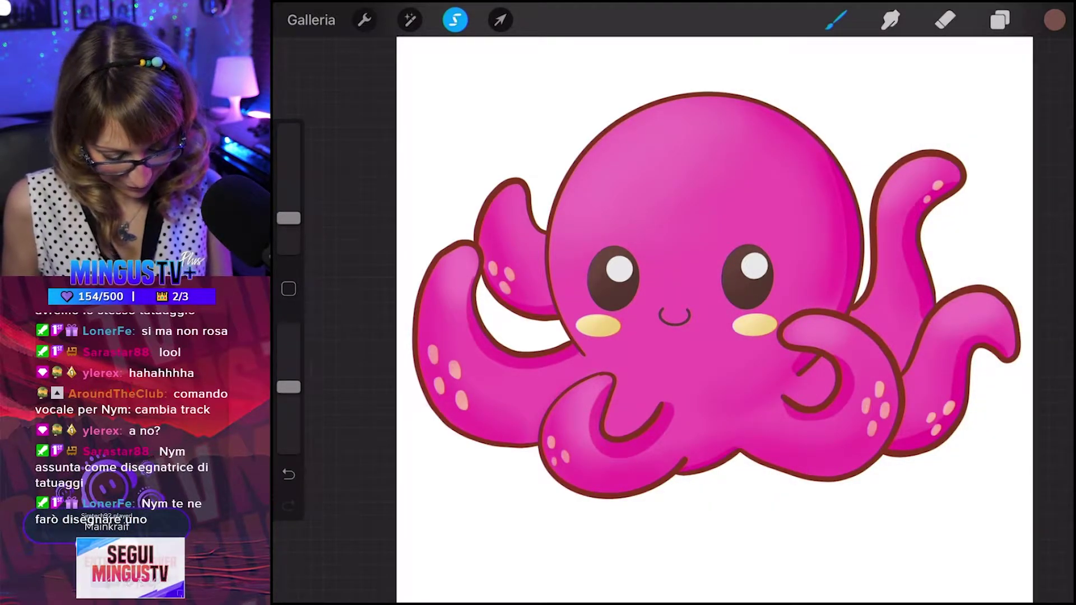
left_click(1000, 20)
left_click(1054, 20)
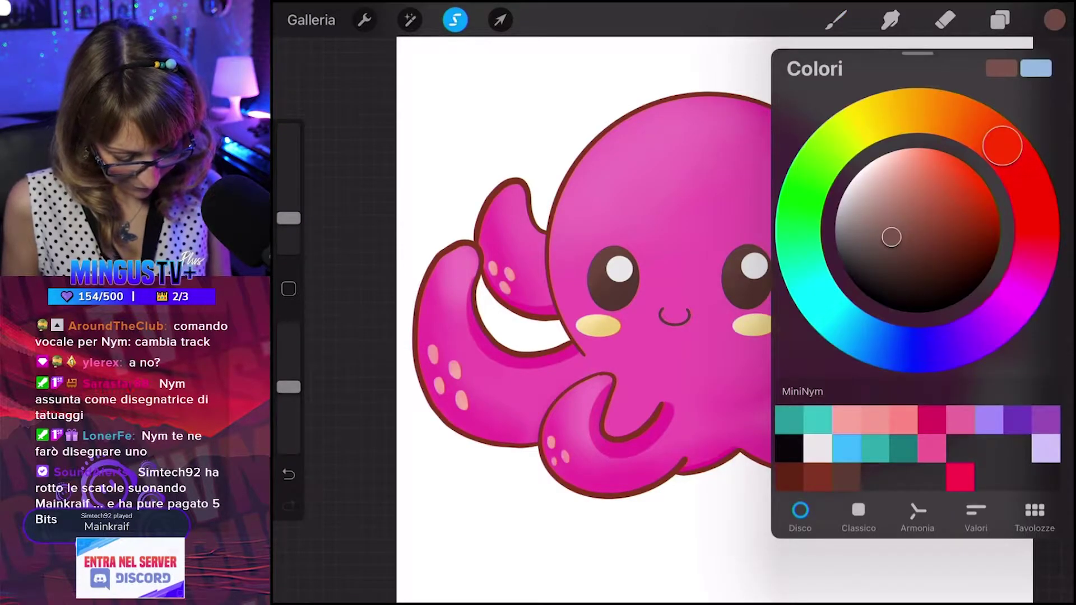
left_click(911, 350)
mouse_move(891, 237)
left_mouse_down()
mouse_move(903, 163)
mouse_move(915, 169)
left_mouse_up()
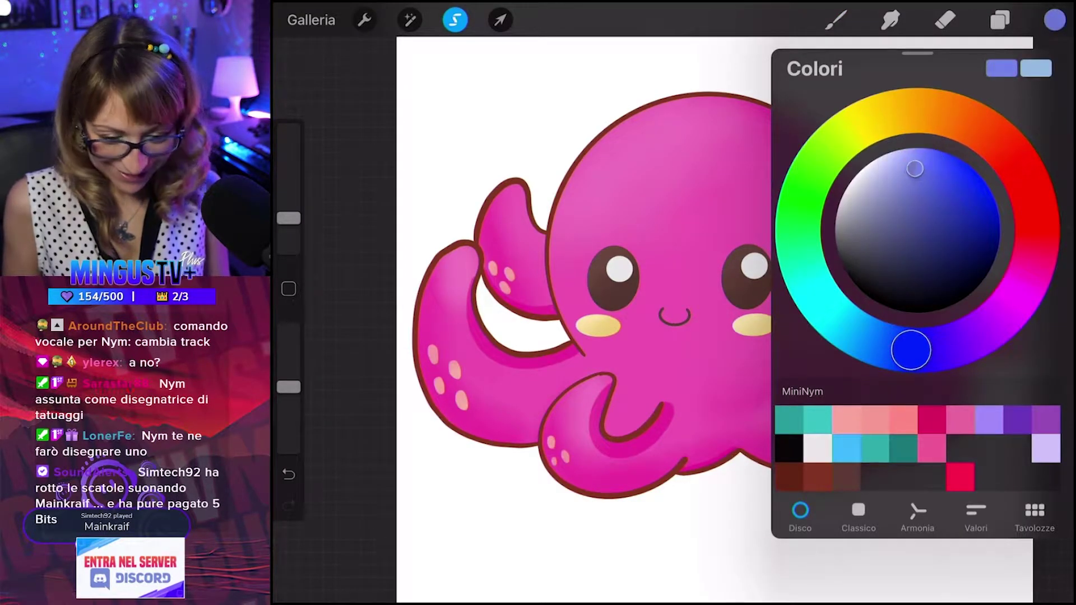
left_click(835, 20)
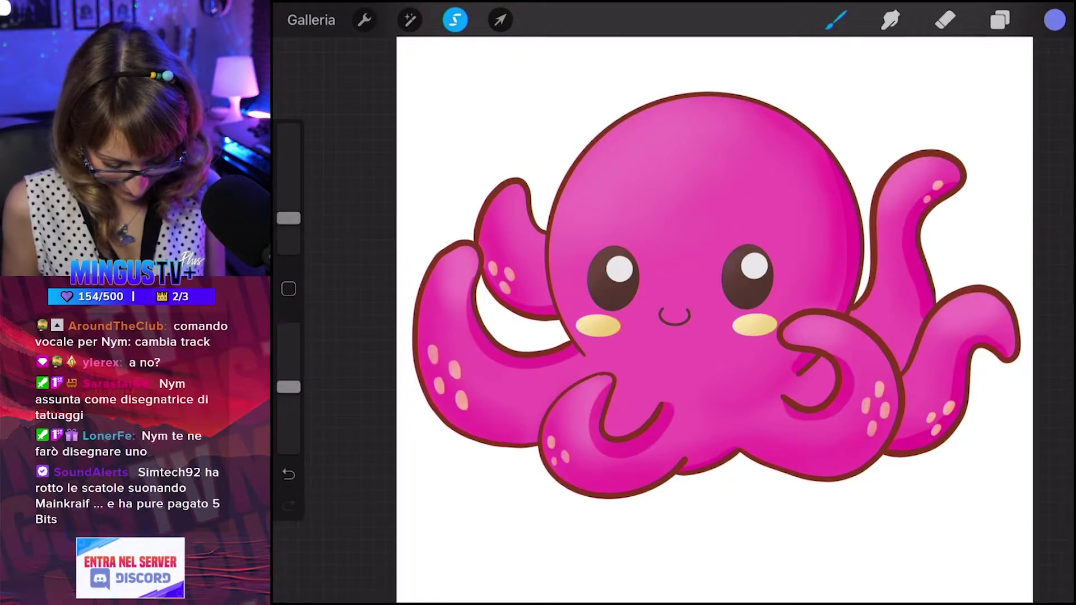
Darken the blue to a muted periwinkle, testing and undoing a stroke.
key("ctrl+z")
left_click(1054, 20)
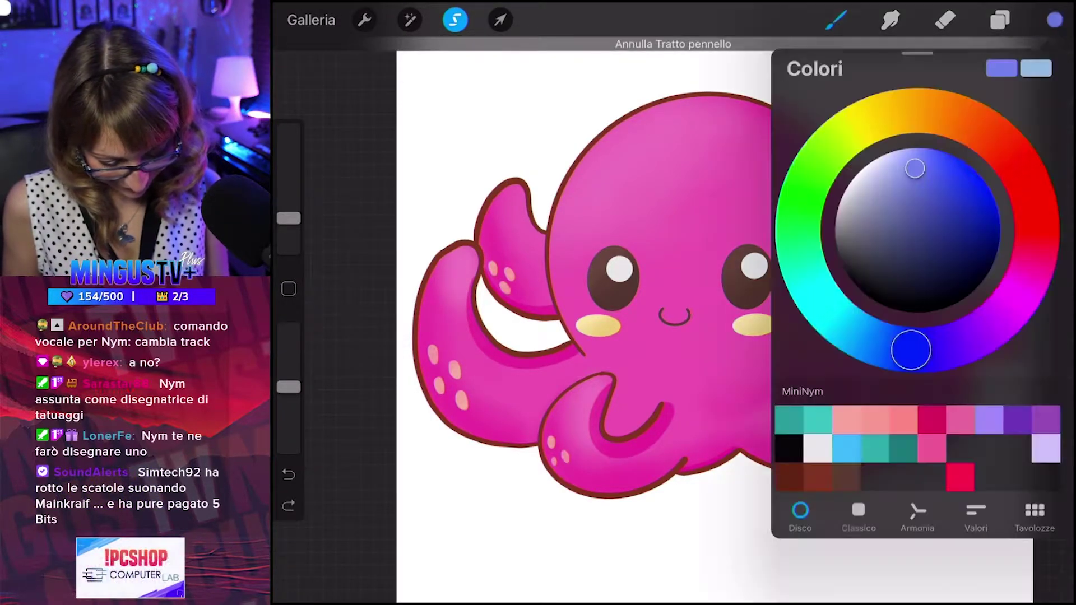
left_click_drag(914, 168, 922, 215)
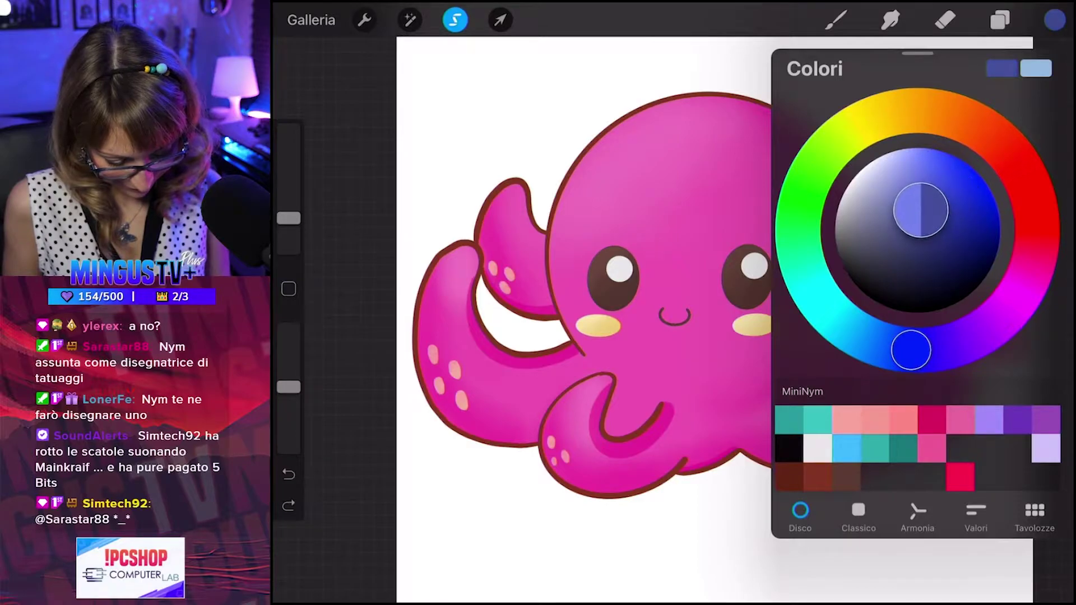
left_click(1054, 20)
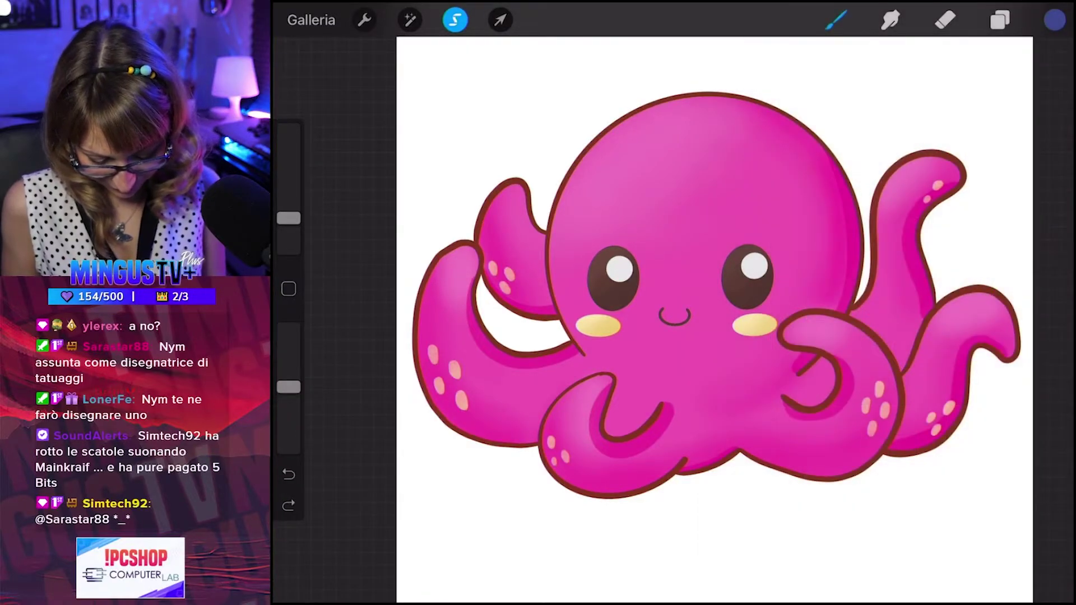
left_click(288, 506)
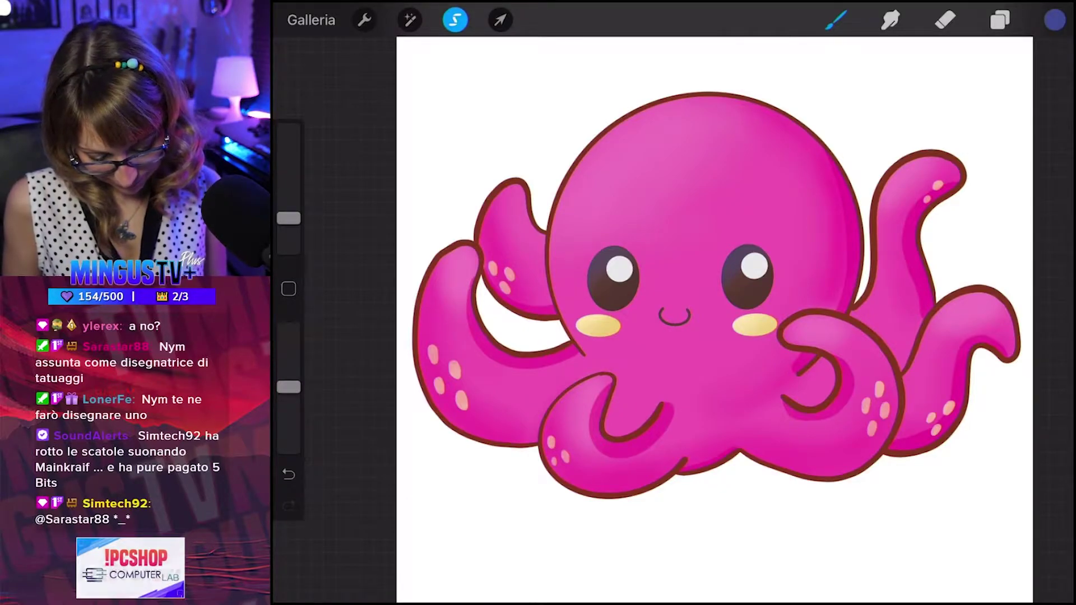
key("ctrl+z")
Merge the layer mask into Livello 5.
left_click(288, 506)
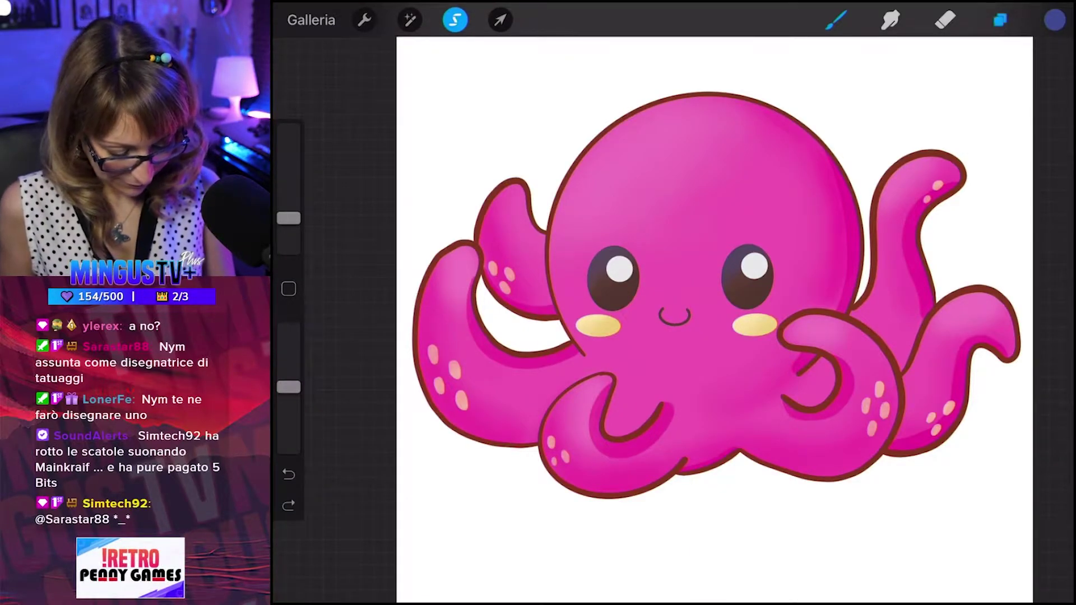
left_click(999, 19)
left_click(891, 341)
left_click(891, 389)
left_click(796, 389)
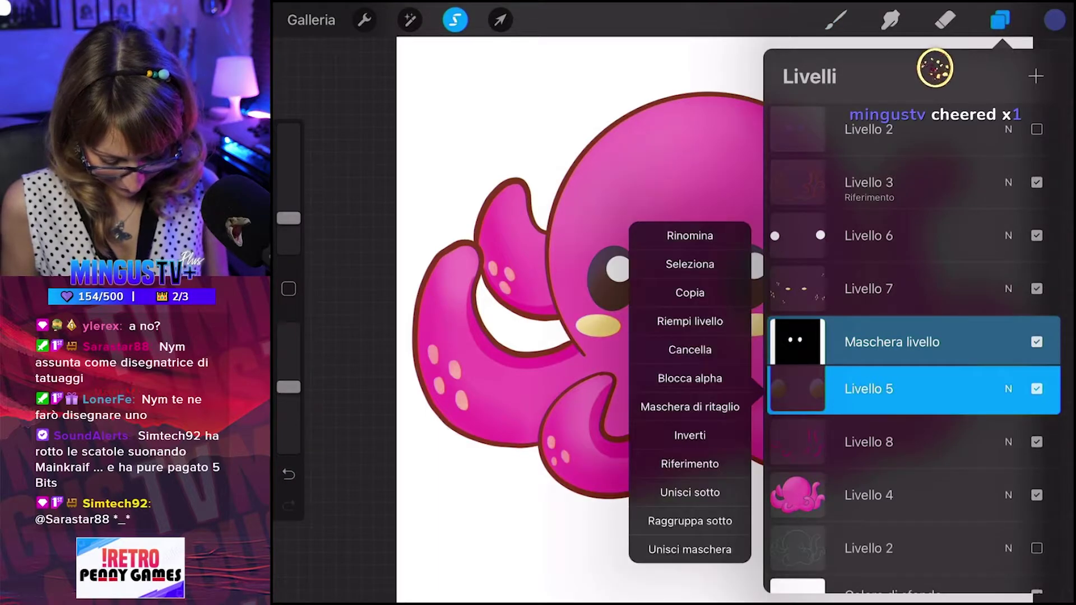
left_click(690, 549)
On Livello 6, set white as the colour and choose the Pennello morbido brush.
left_click(890, 235)
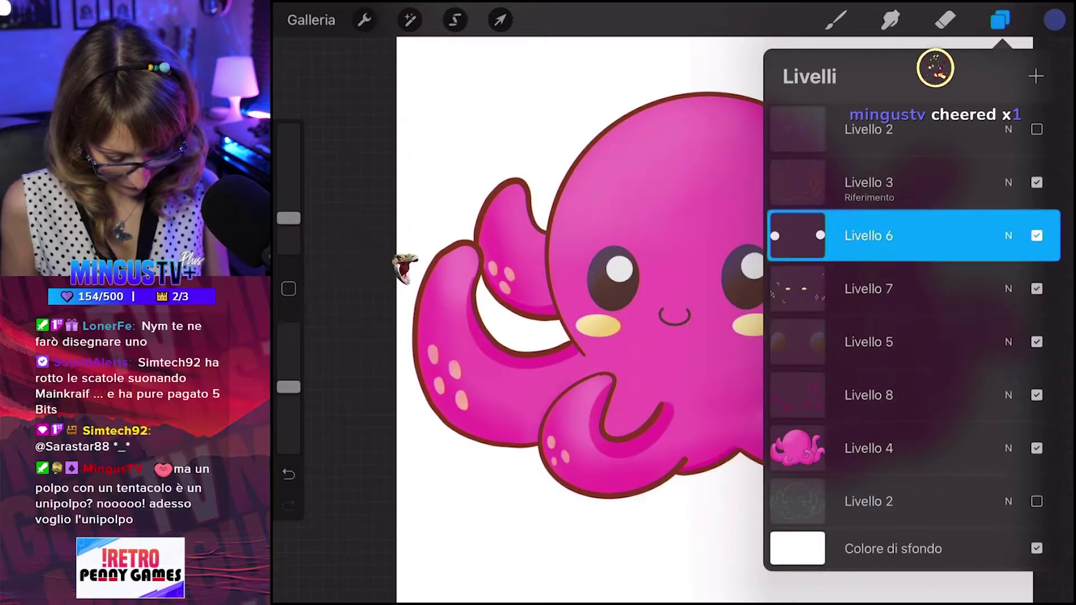
left_click(1054, 19)
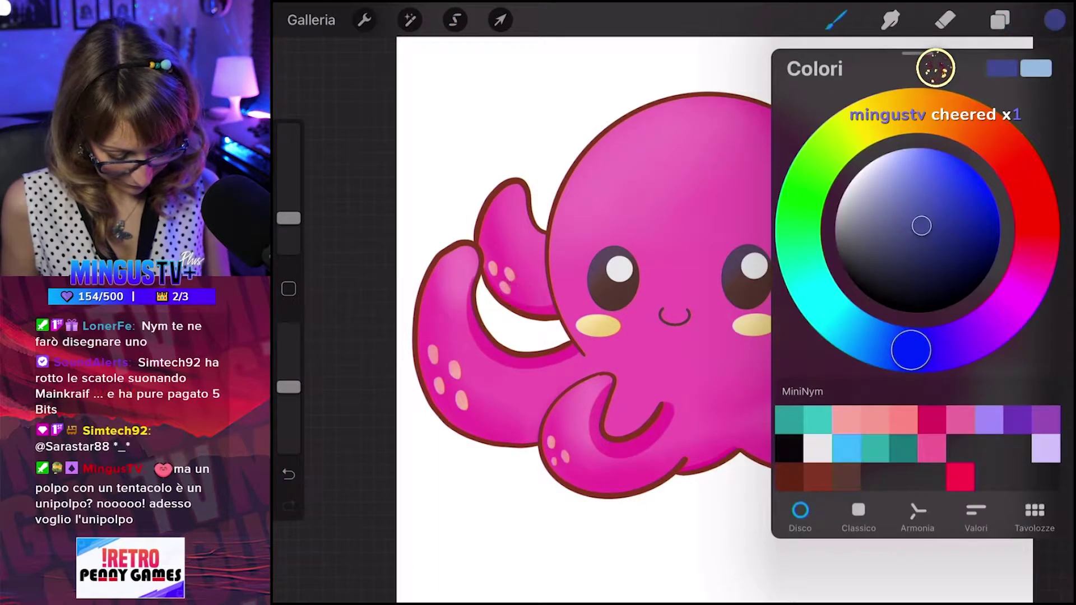
left_click_drag(912, 348, 881, 344)
left_click(818, 449)
left_click(836, 19)
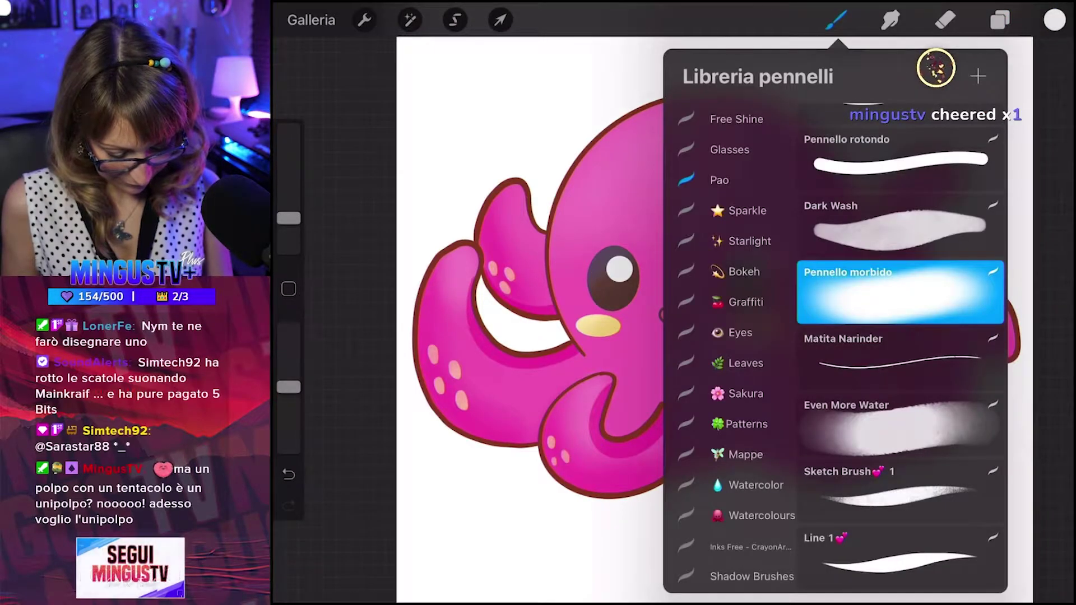
left_click(899, 224)
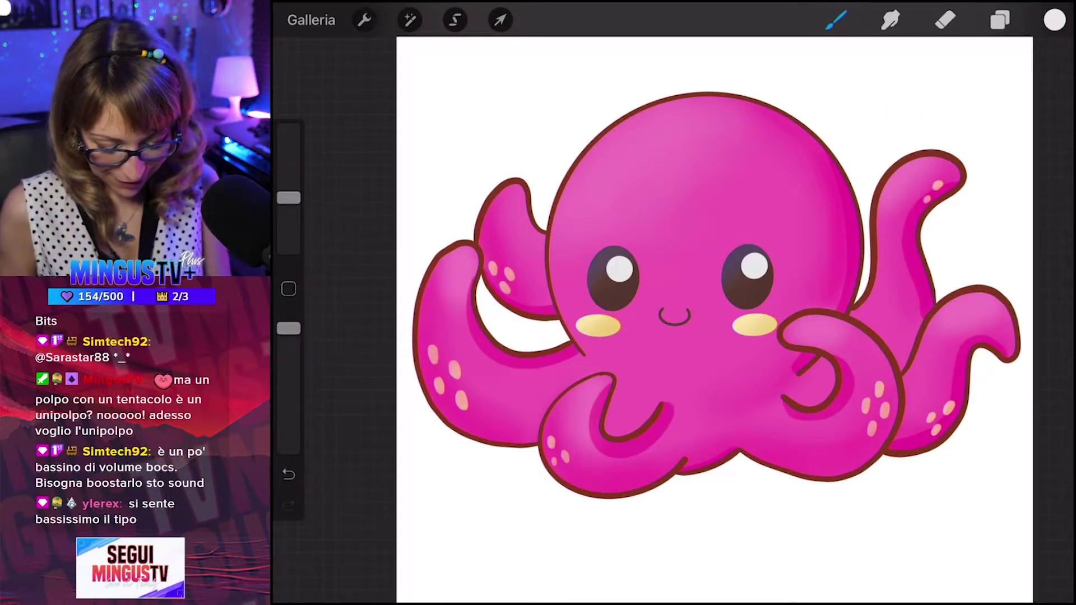
Try a white head highlight, enlarge the brush, lower opacity to 72%, and undo it.
left_click_drag(676, 111, 640, 131)
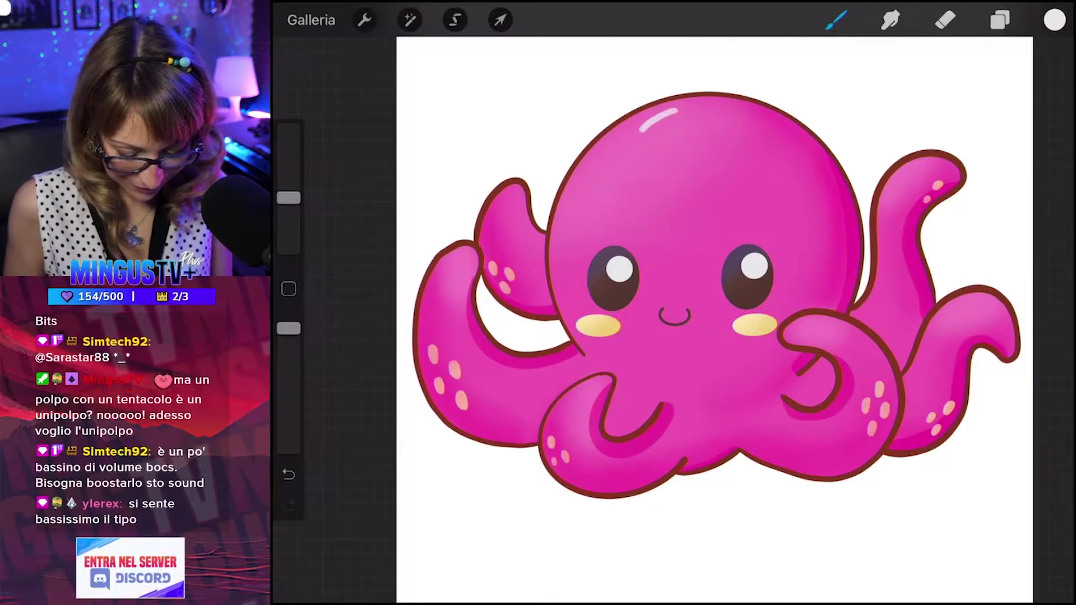
key("ctrl+z")
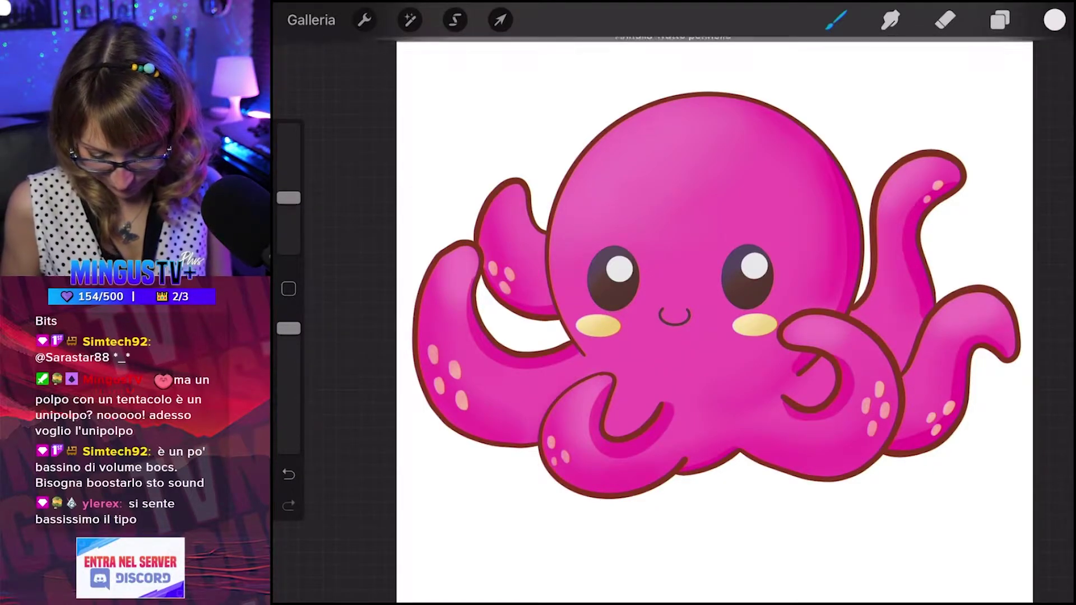
left_click_drag(288, 198, 289, 178)
left_click_drag(288, 328, 288, 375)
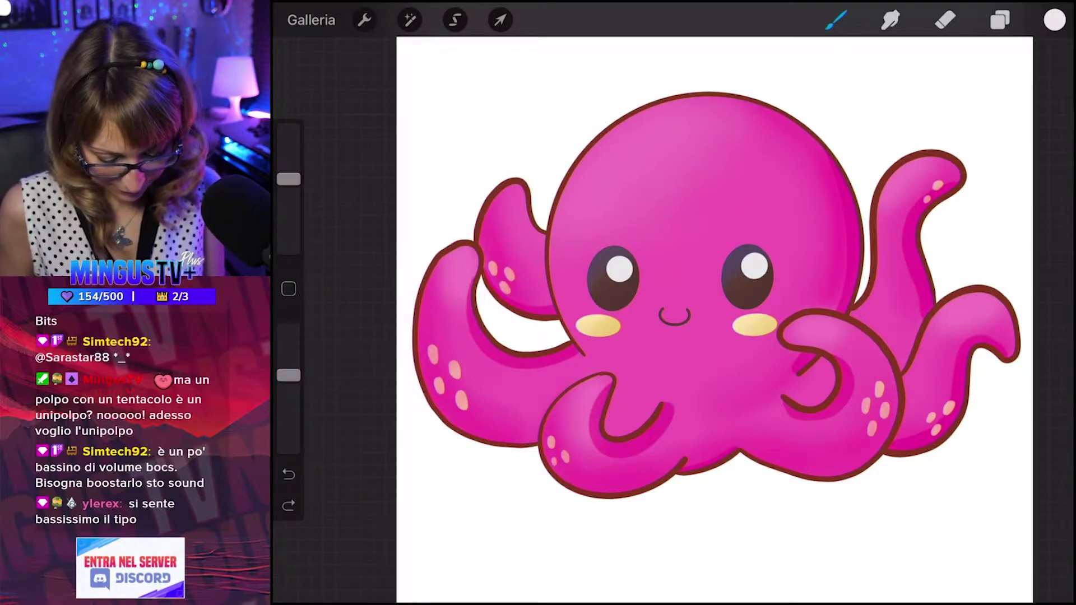
mouse_move(676, 112)
left_mouse_down()
mouse_move(613, 157)
mouse_move(672, 121)
left_mouse_up()
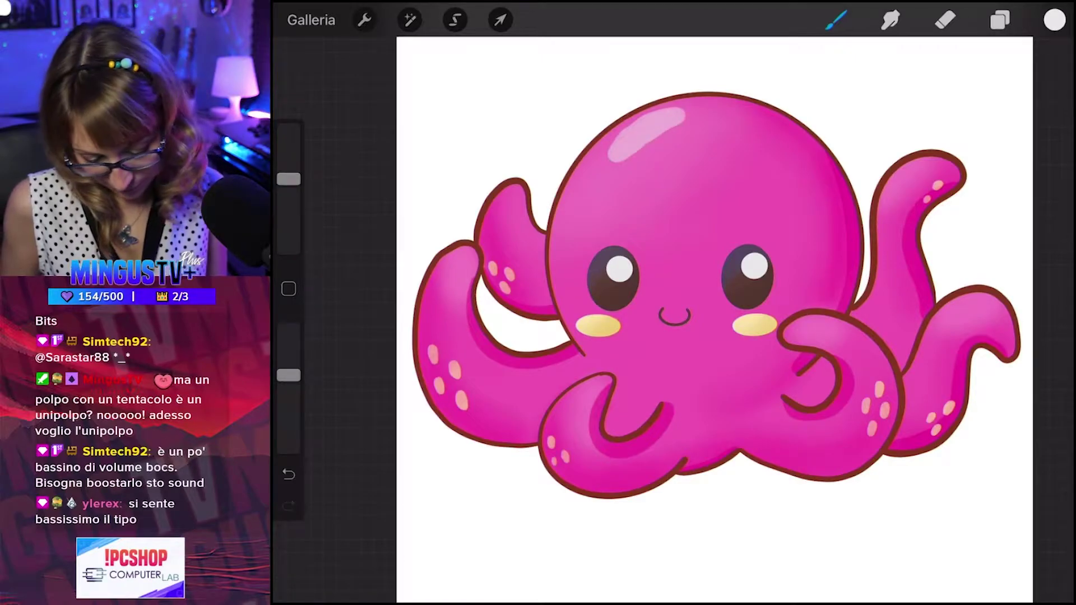
key("ctrl+z")
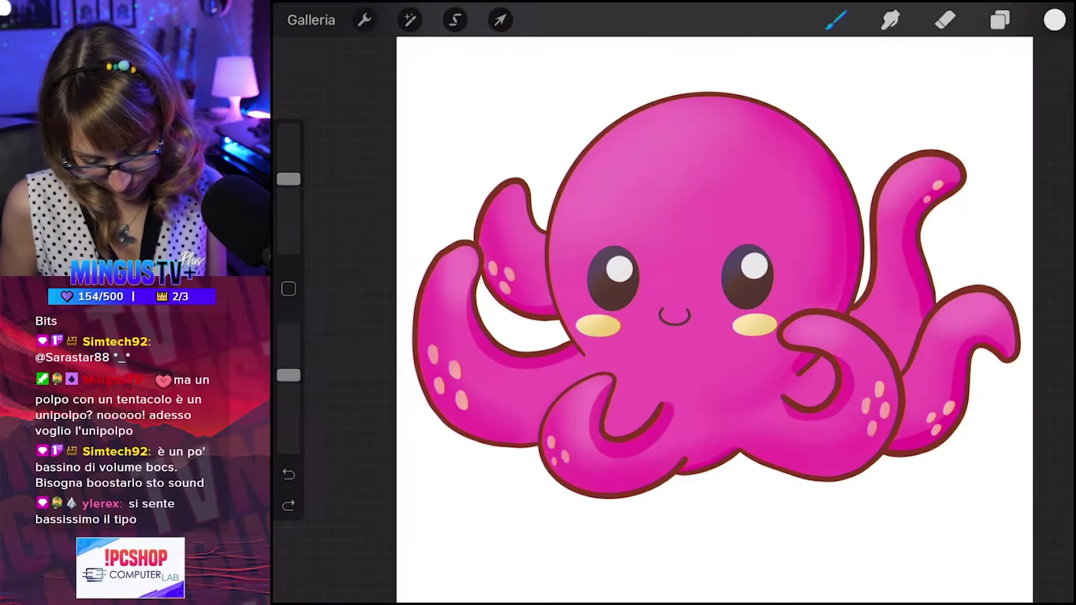
Retry the glossy upper-left head highlight, undo it, and shrink the brush to 18%.
left_click_drag(653, 120, 619, 148)
left_click_drag(697, 107, 619, 148)
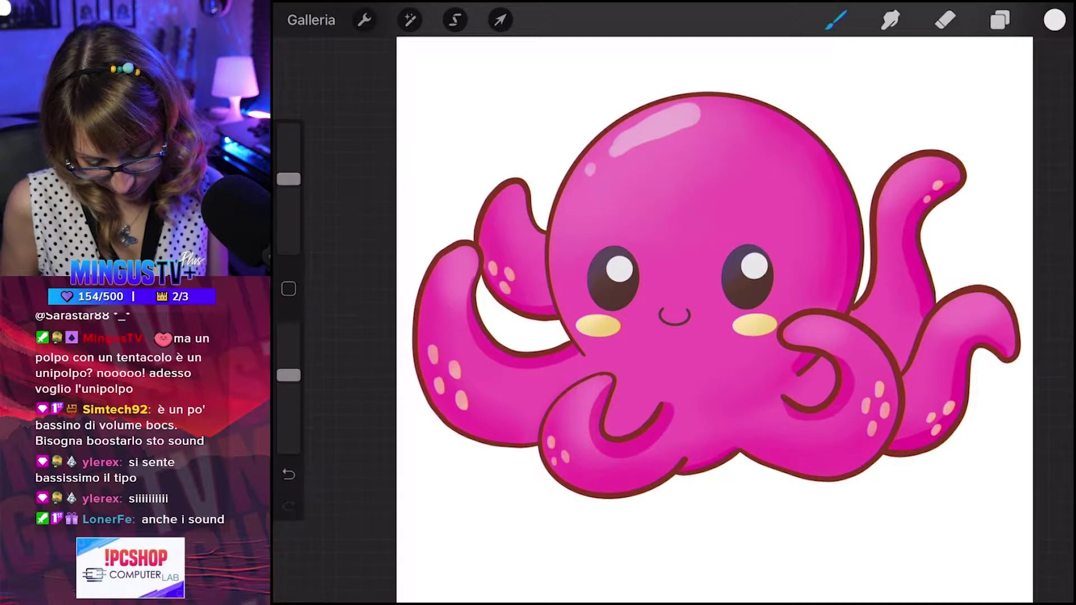
key("ctrl+z")
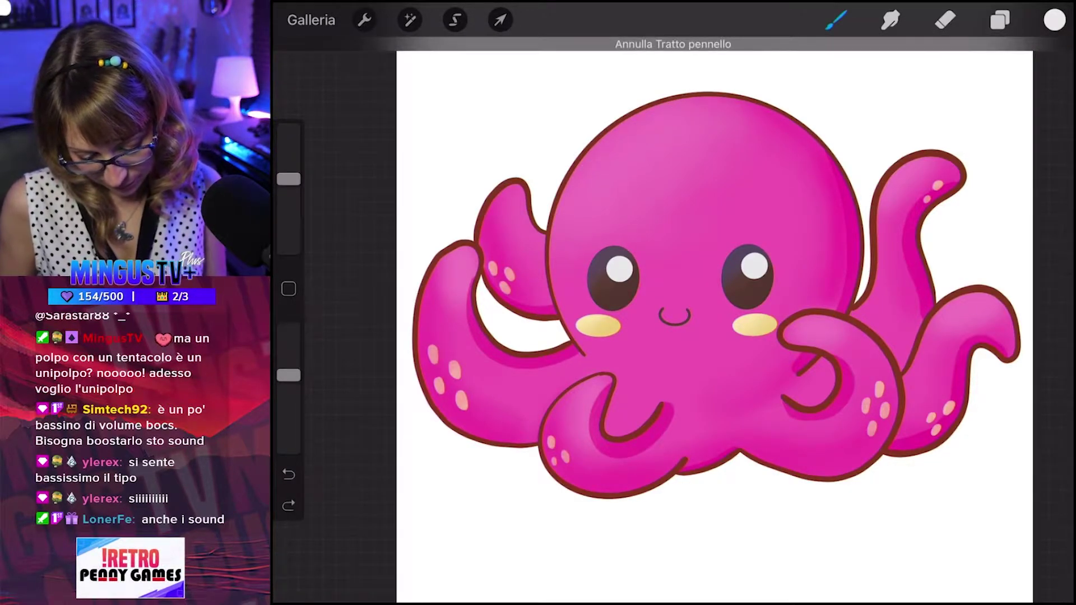
left_click_drag(700, 112, 627, 138)
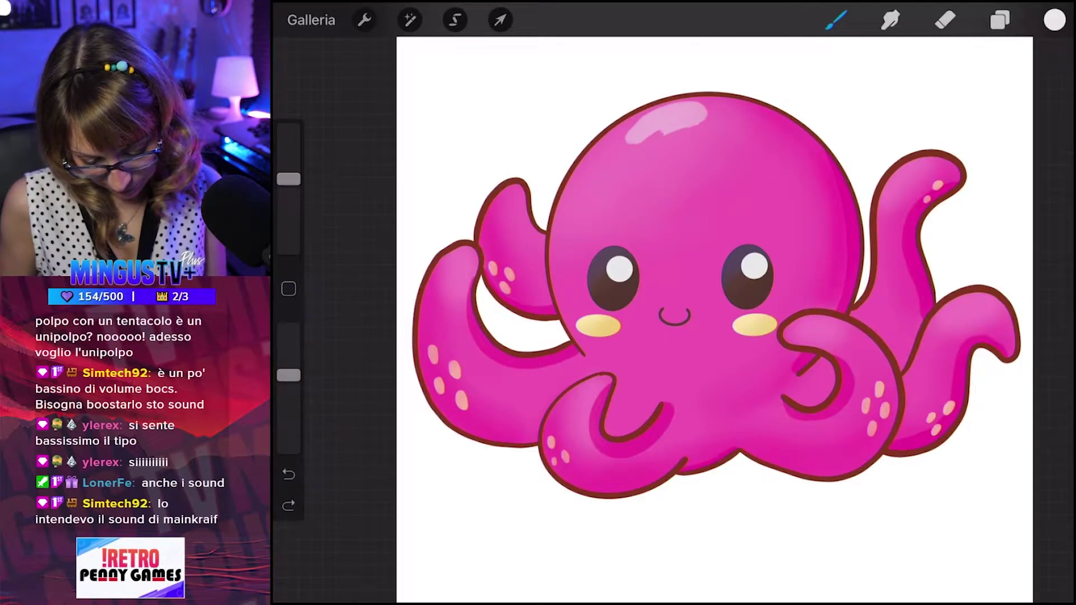
key("ctrl+z")
left_click_drag(288, 179, 289, 194)
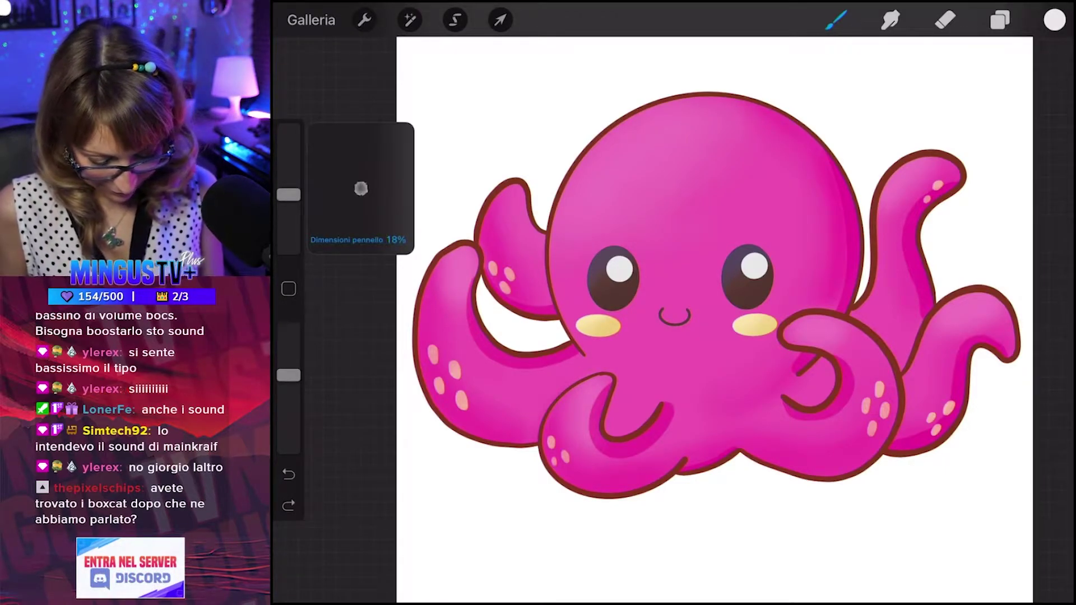
With a smaller brush, add a white glint on the front-left tentacle, undoing unwanted head strokes.
mouse_move(627, 134)
left_mouse_down()
mouse_move(672, 114)
mouse_move(611, 154)
left_mouse_up()
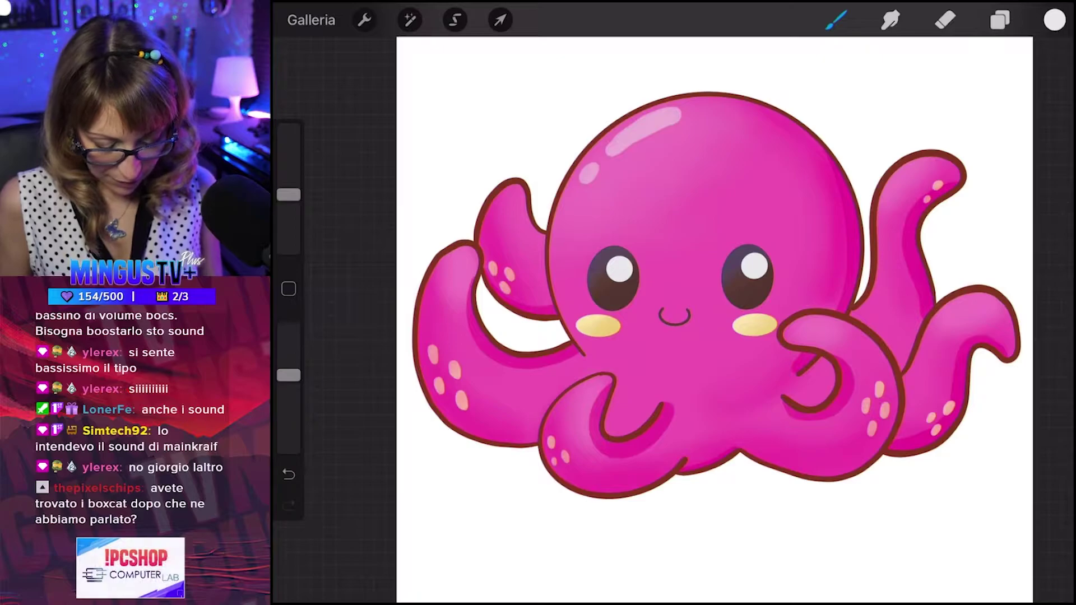
key("ctrl+z")
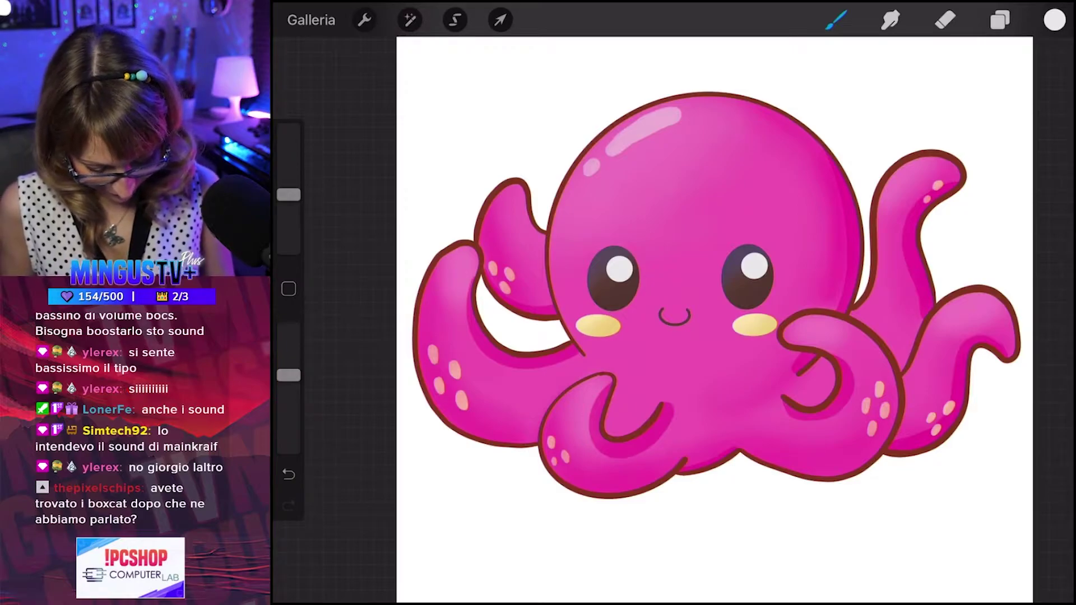
left_click_drag(288, 194, 288, 202)
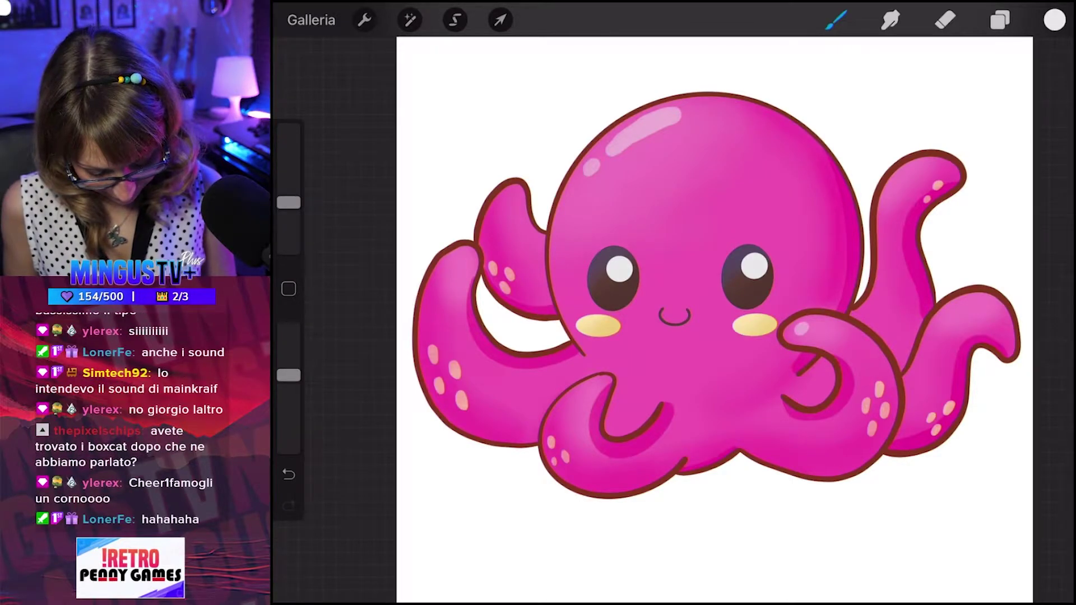
left_click(811, 337)
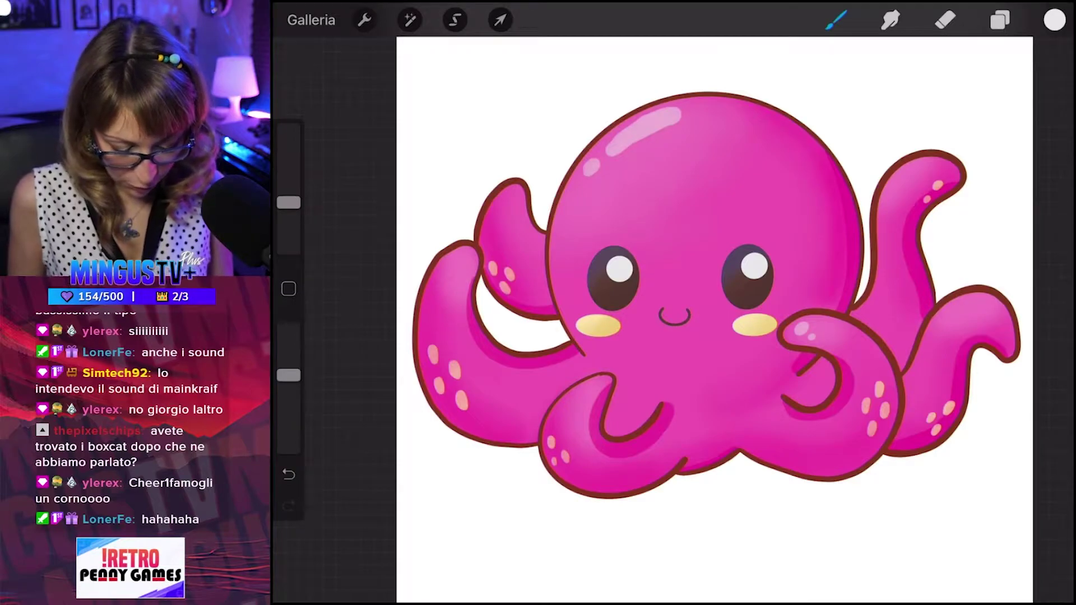
left_click_drag(841, 219, 844, 228)
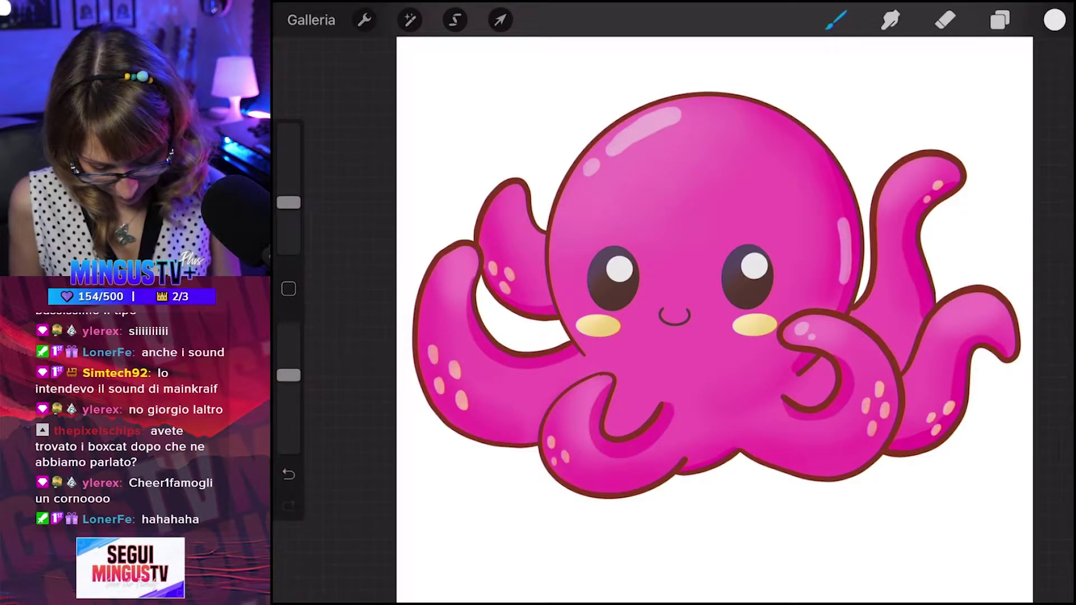
key("ctrl+z")
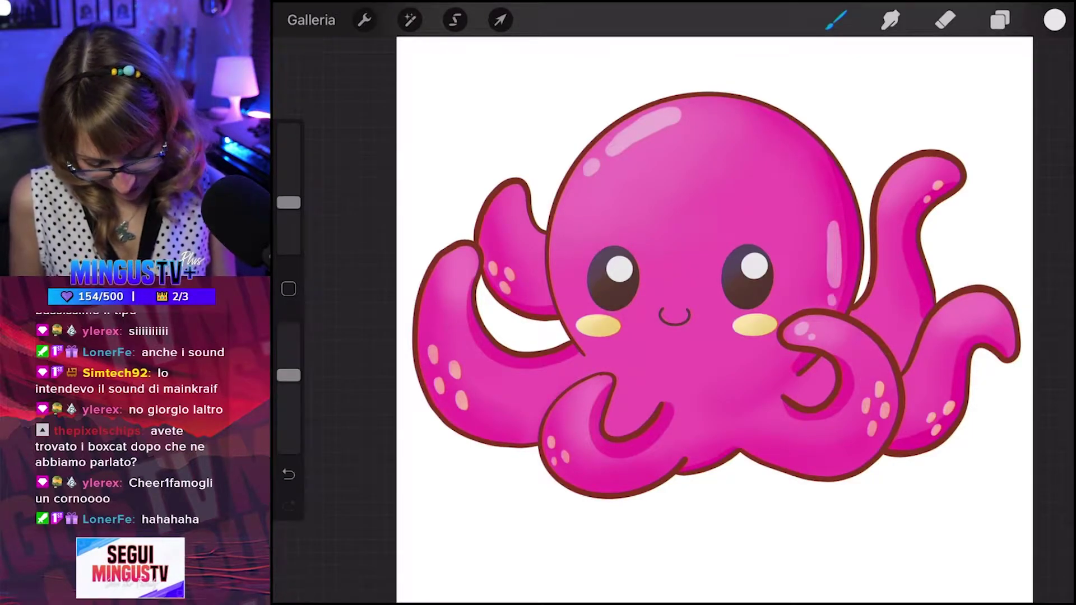
key("ctrl+z")
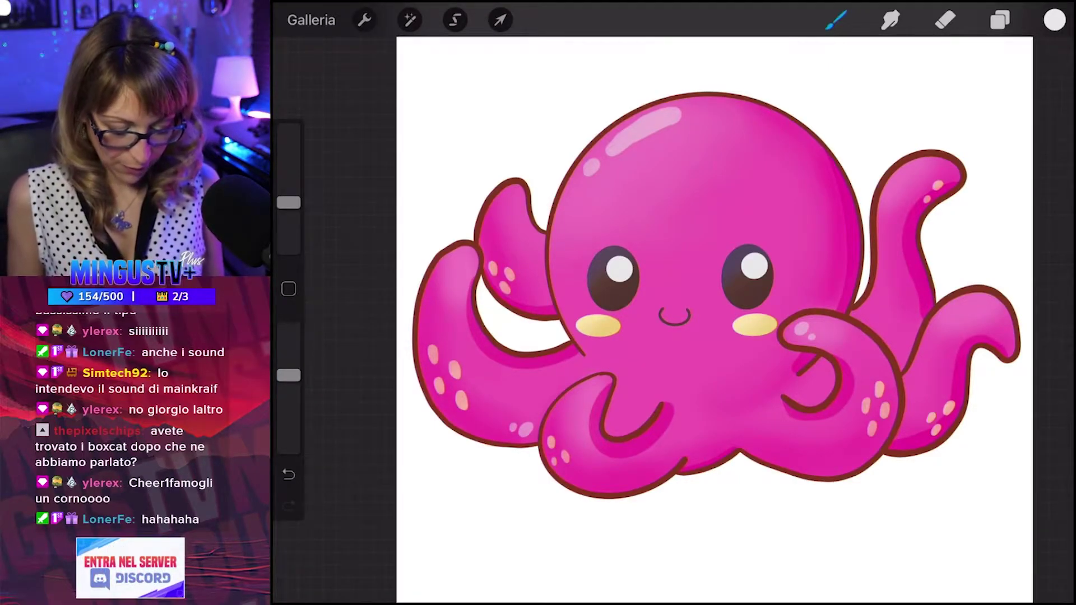
Delete the unused bottom Livello 2 layer.
left_click(1000, 20)
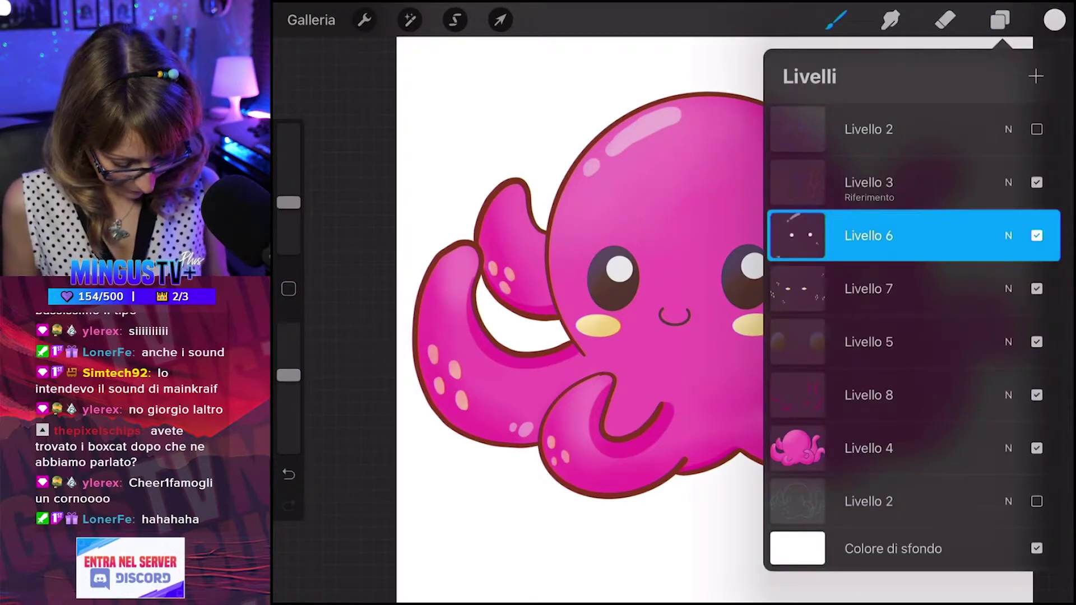
left_click(869, 501)
left_click_drag(980, 501, 812, 501)
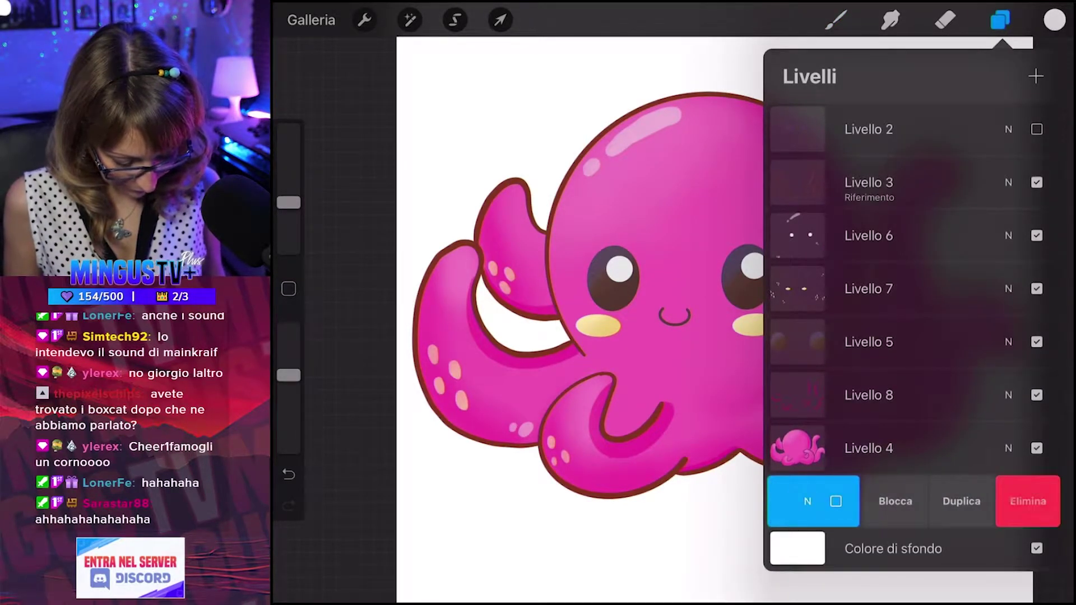
left_click(1027, 501)
Add three new empty layers, move Livello 4 up, and change the canvas background colour.
left_click(1035, 75)
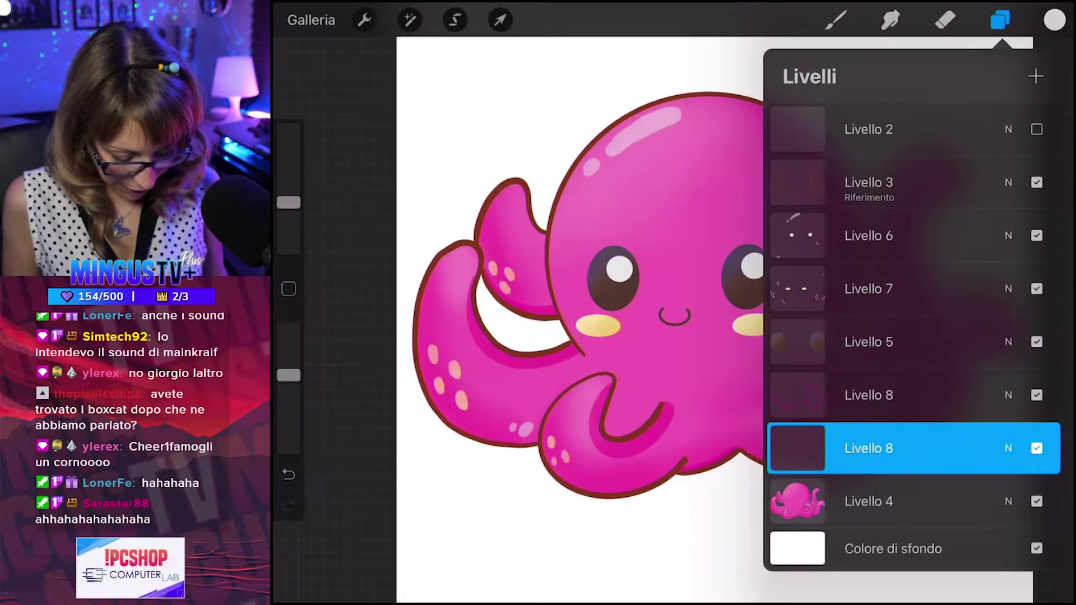
left_click_drag(807, 501, 812, 448)
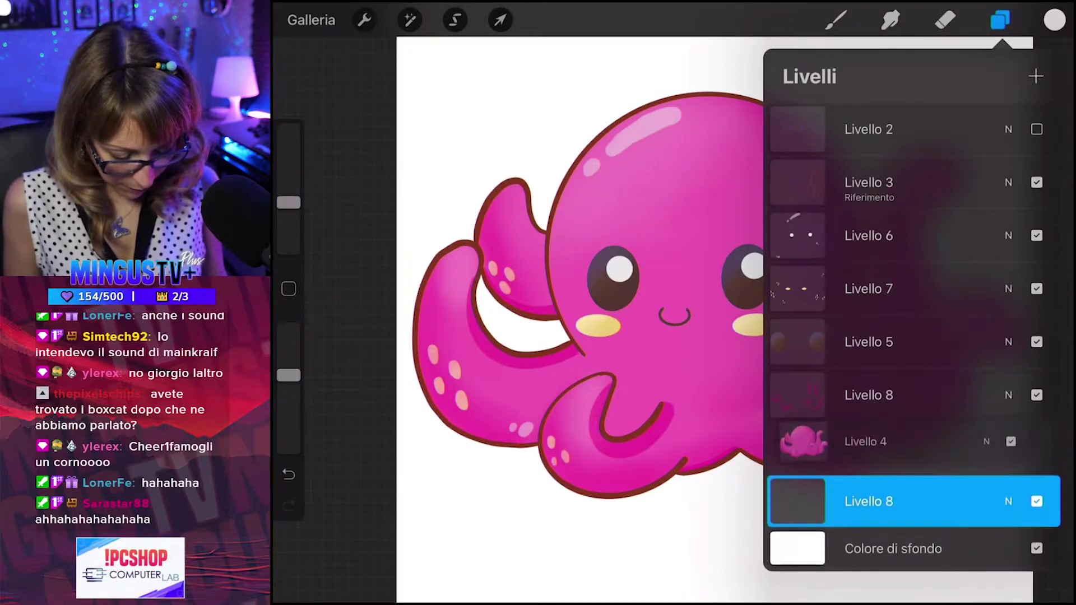
left_click(1035, 76)
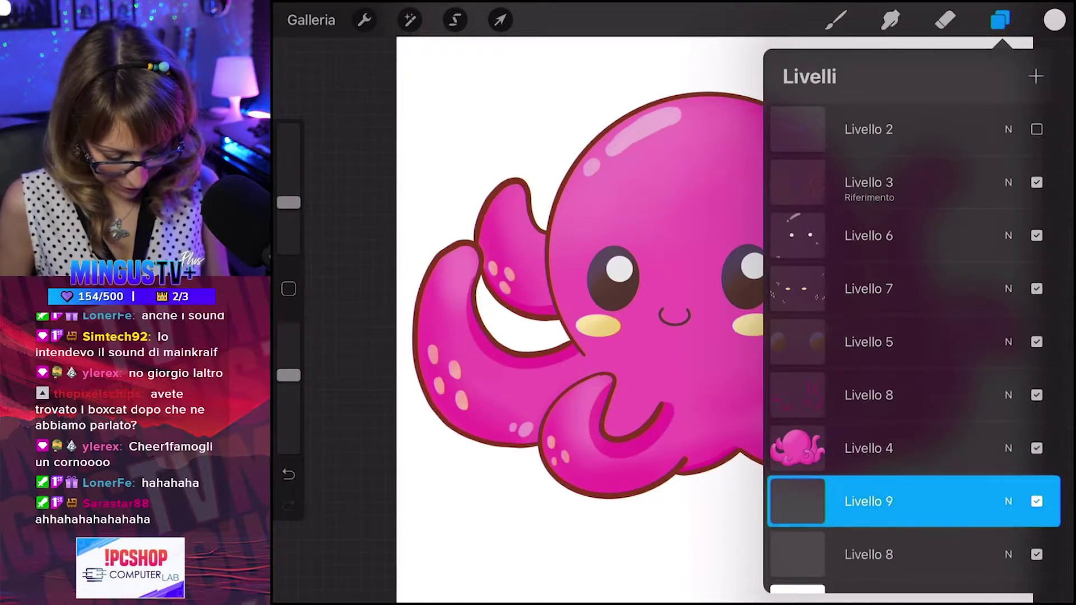
left_click(1036, 76)
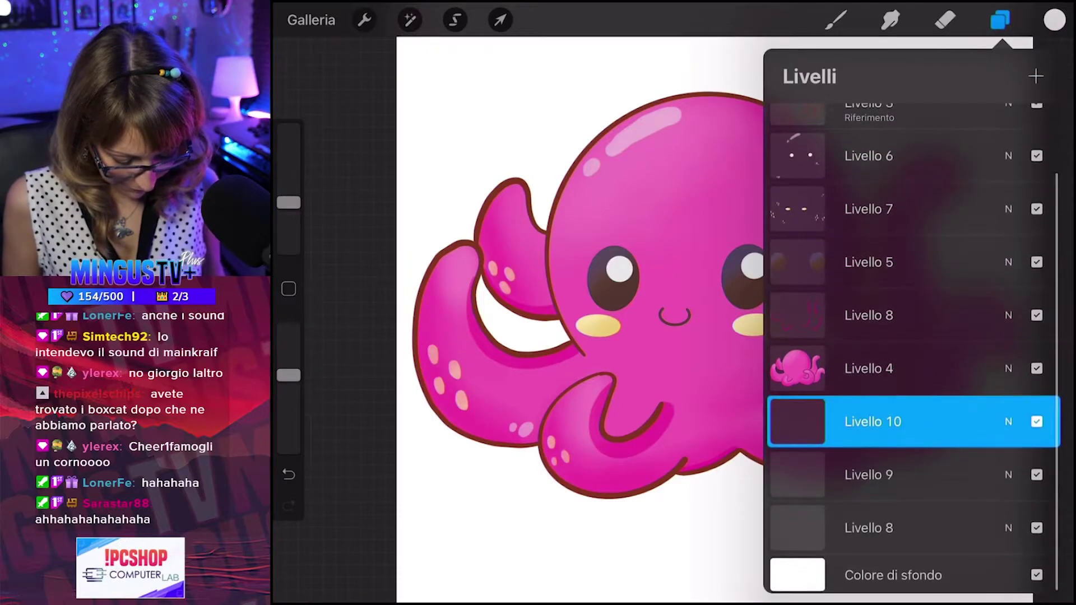
left_click(897, 525)
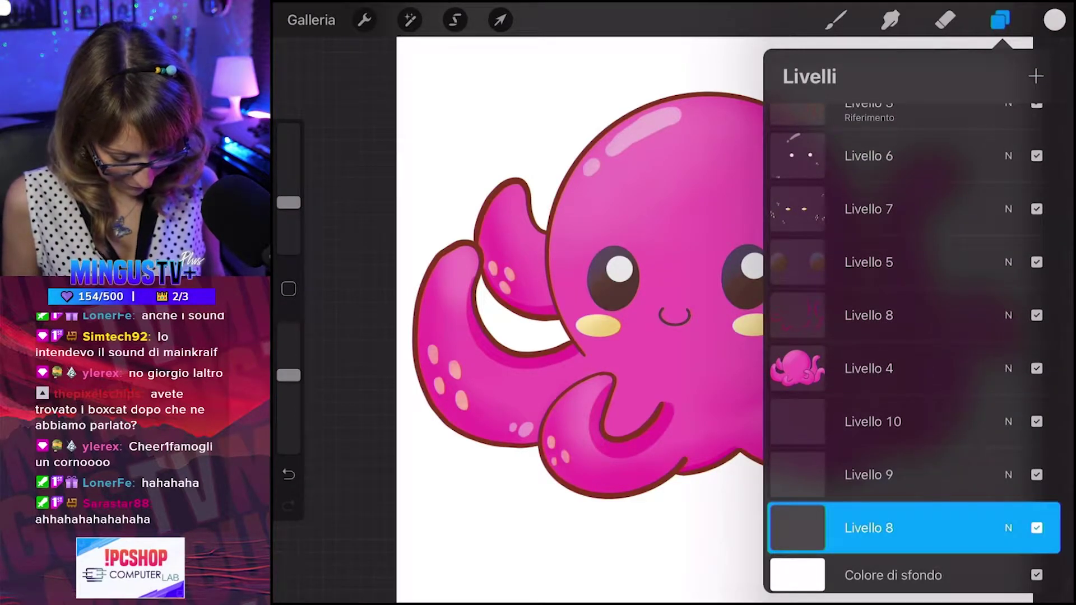
left_click(893, 575)
mouse_move(917, 235)
left_mouse_down()
mouse_move(897, 169)
mouse_move(889, 233)
mouse_move(881, 245)
mouse_move(869, 238)
mouse_move(870, 257)
left_mouse_up()
Confirm the light-blue background, pick a blue paint colour, and make the brush much larger.
left_click(835, 21)
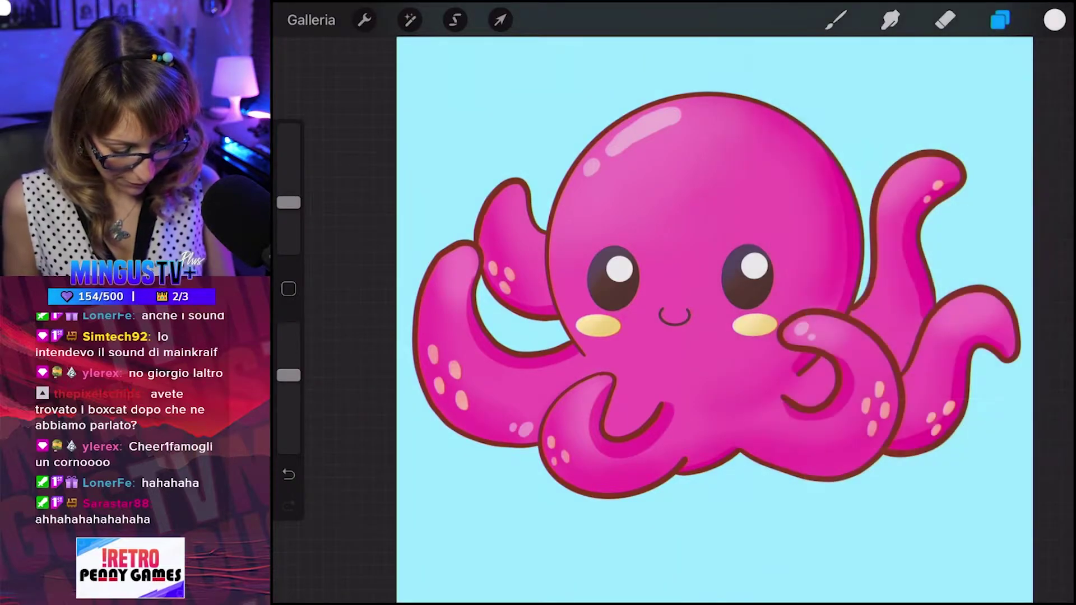
left_click(835, 20)
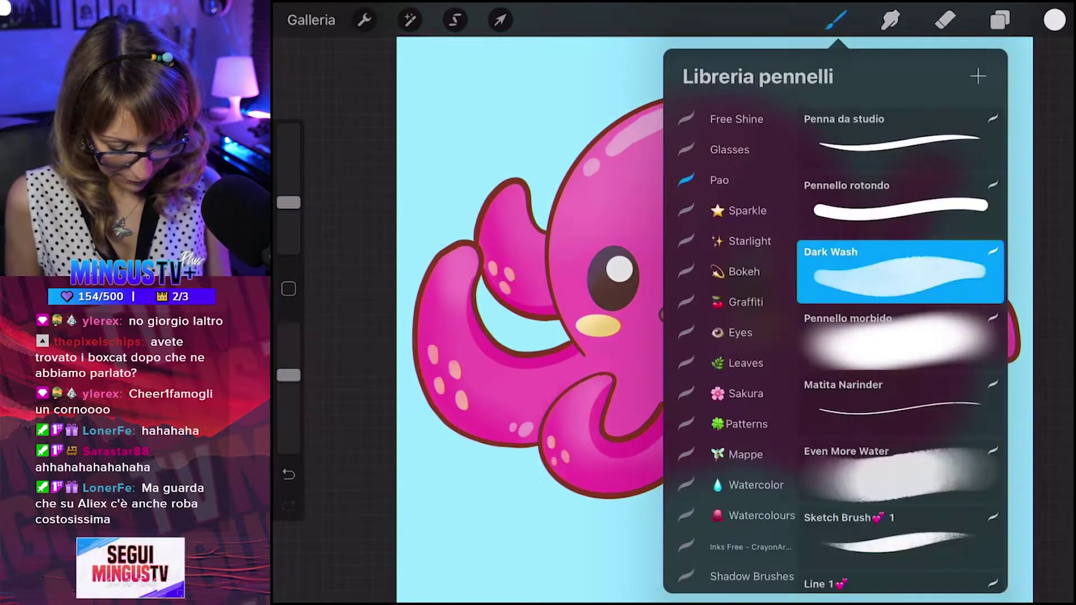
left_click(1054, 20)
left_click_drag(847, 187, 923, 172)
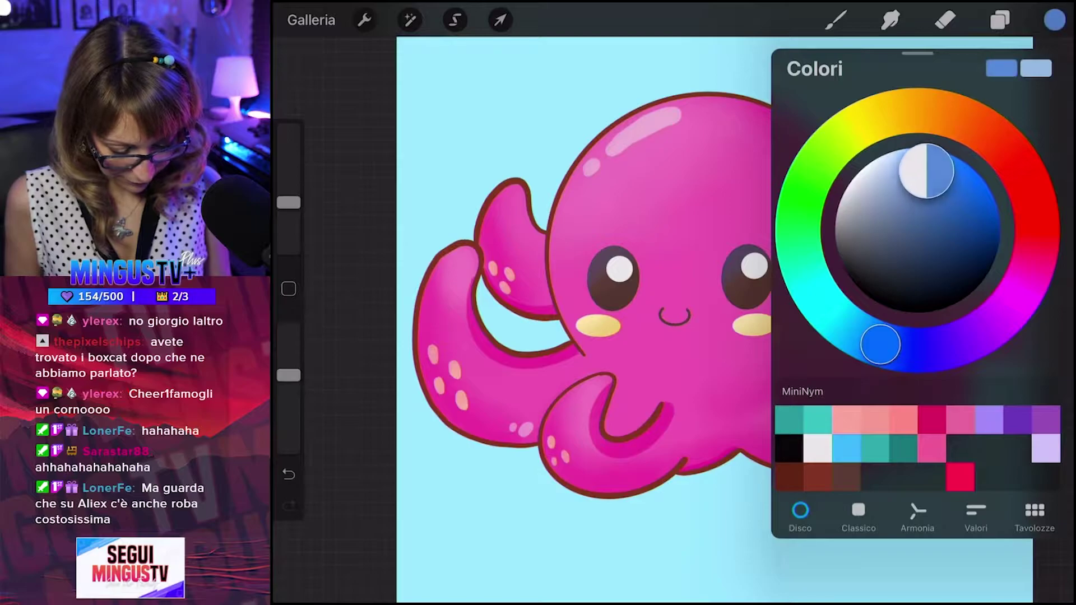
left_click(1054, 20)
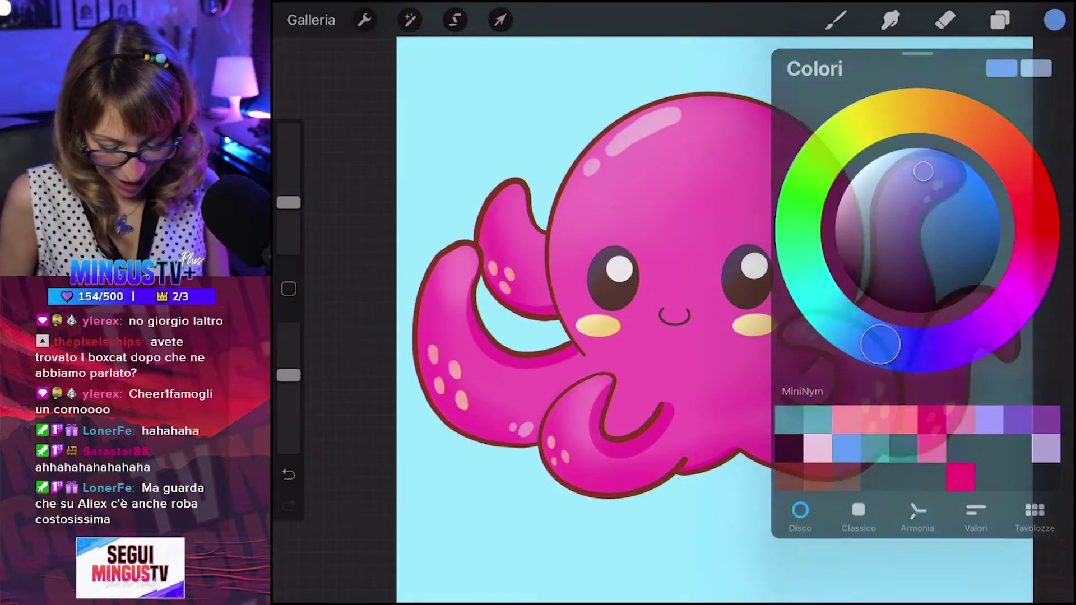
left_click_drag(288, 190, 288, 129)
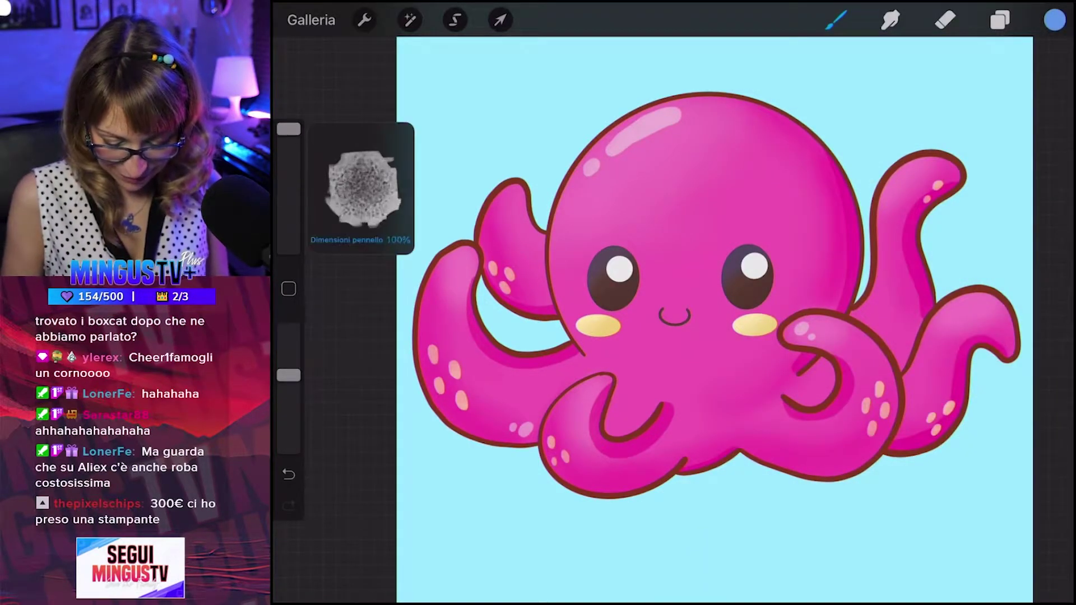
scroll(667, 336, "down", 3)
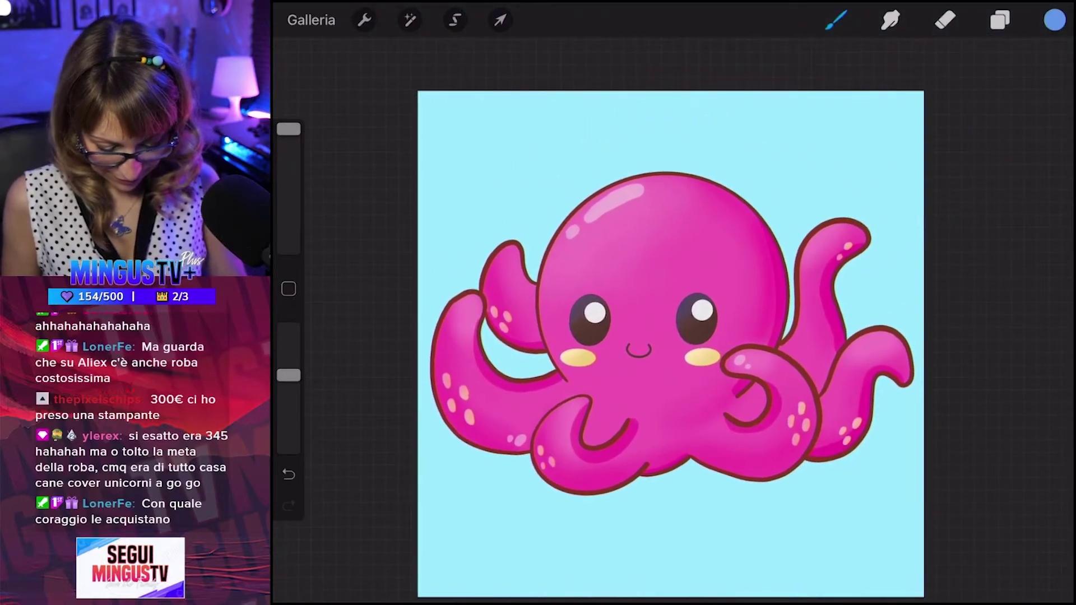
Paint a broad blue diagonal band across the upper-left corner.
left_click_drag(504, 99, 424, 216)
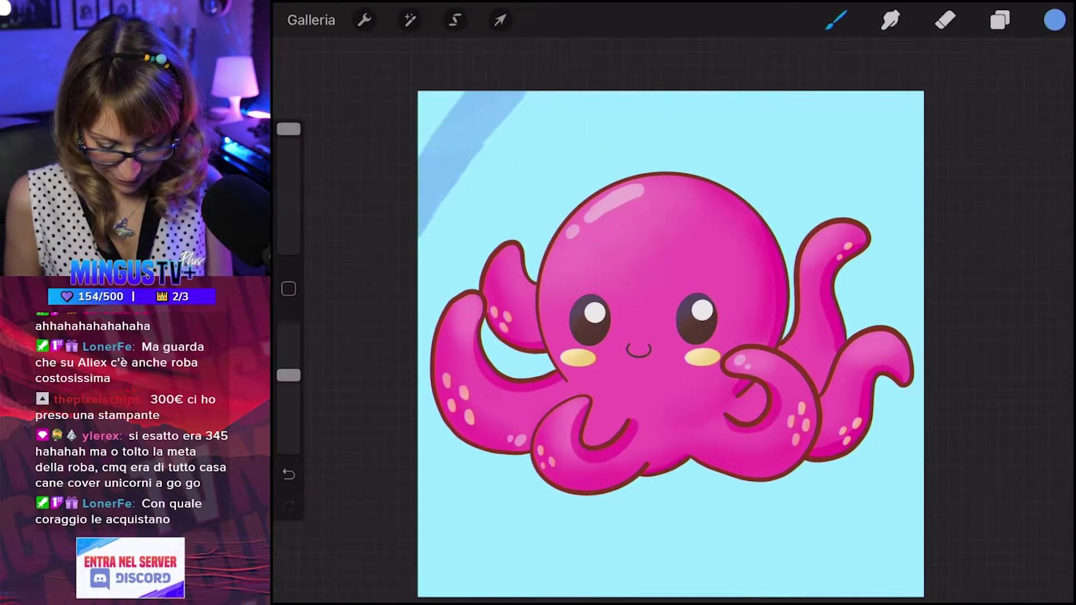
mouse_move(538, 95)
left_mouse_down()
mouse_move(422, 269)
mouse_move(420, 311)
left_mouse_up()
left_click_drag(591, 95, 451, 263)
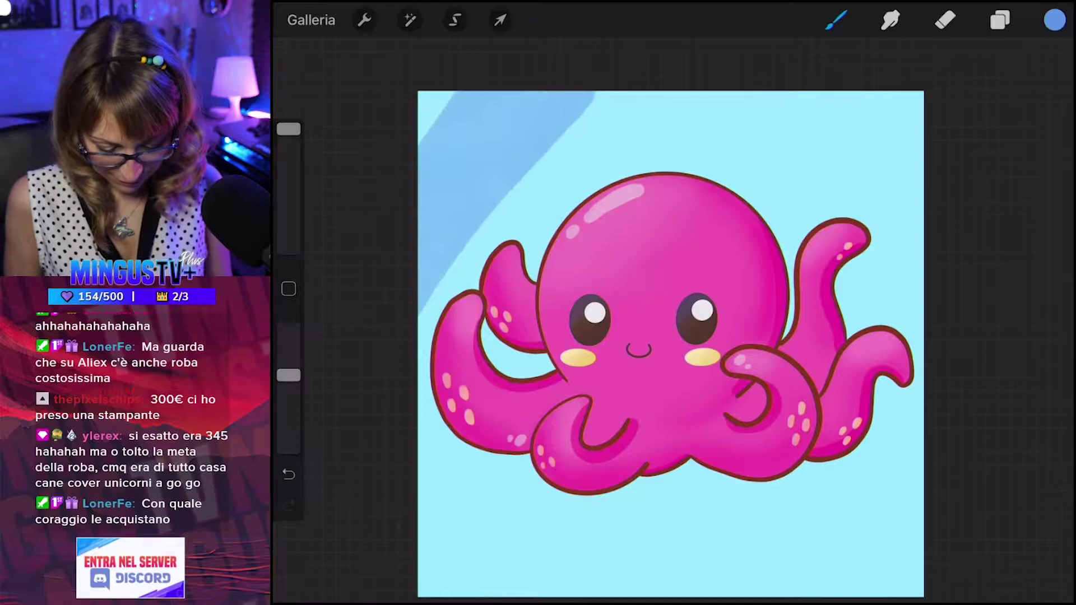
Paint a wide blue diagonal band in the lower-right corner, then choose purple.
left_click_drag(922, 434, 816, 588)
left_click_drag(886, 507, 796, 597)
left_click_drag(921, 428, 860, 535)
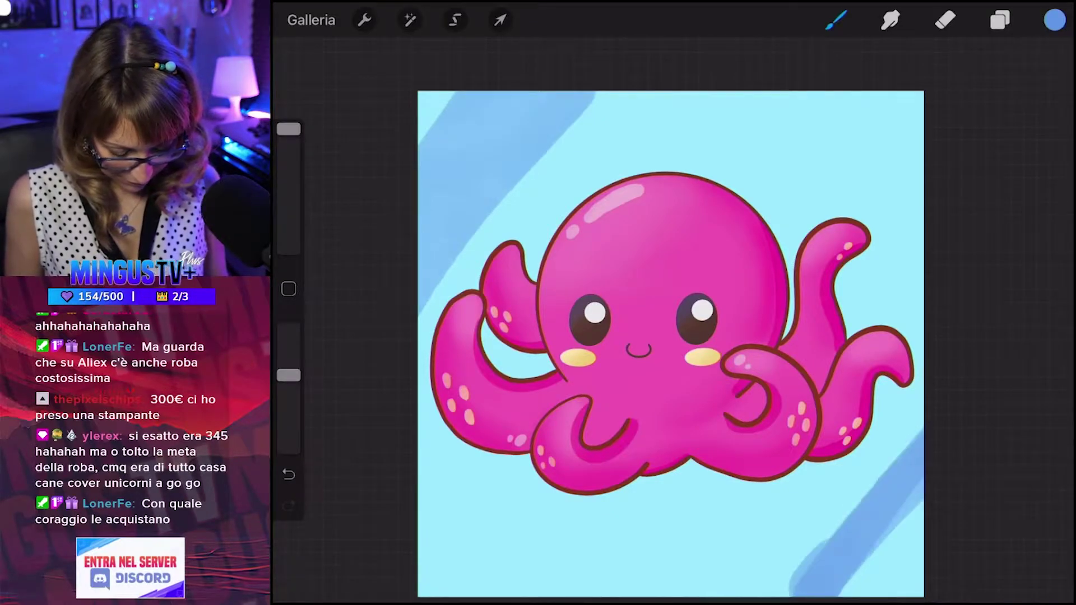
key("ctrl+z")
key("ctrl+z")
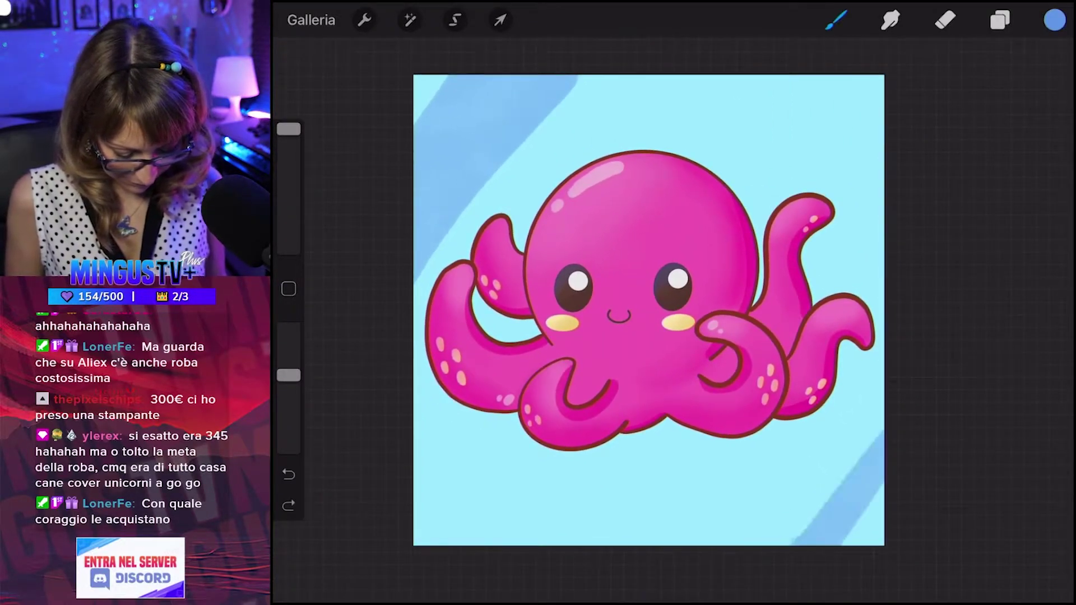
left_click_drag(888, 395, 784, 547)
left_click_drag(889, 359, 729, 544)
left_click_drag(888, 336, 728, 537)
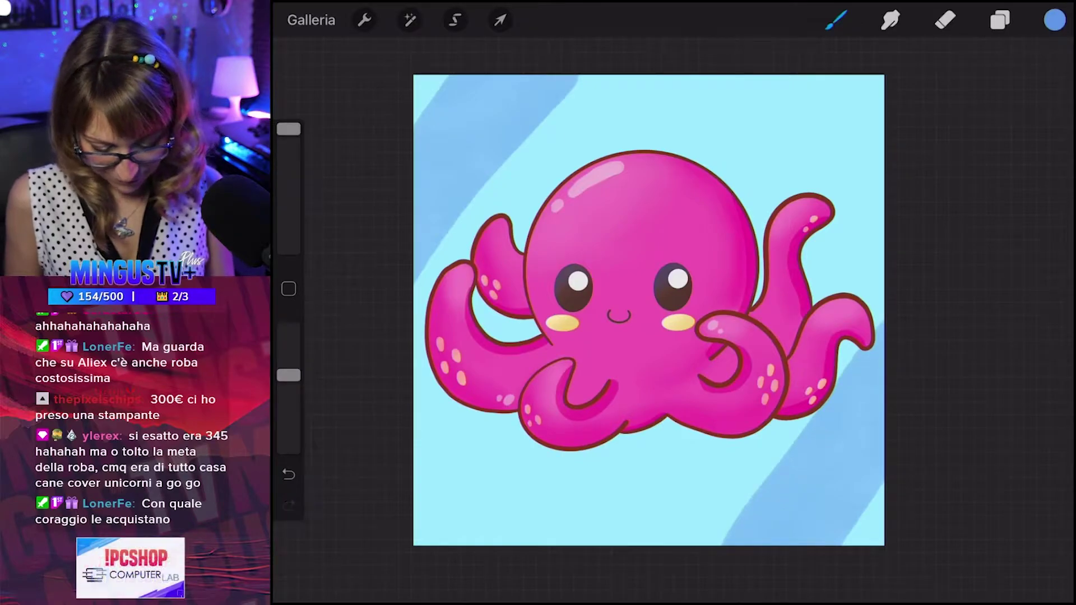
left_click(1054, 20)
left_click(1017, 419)
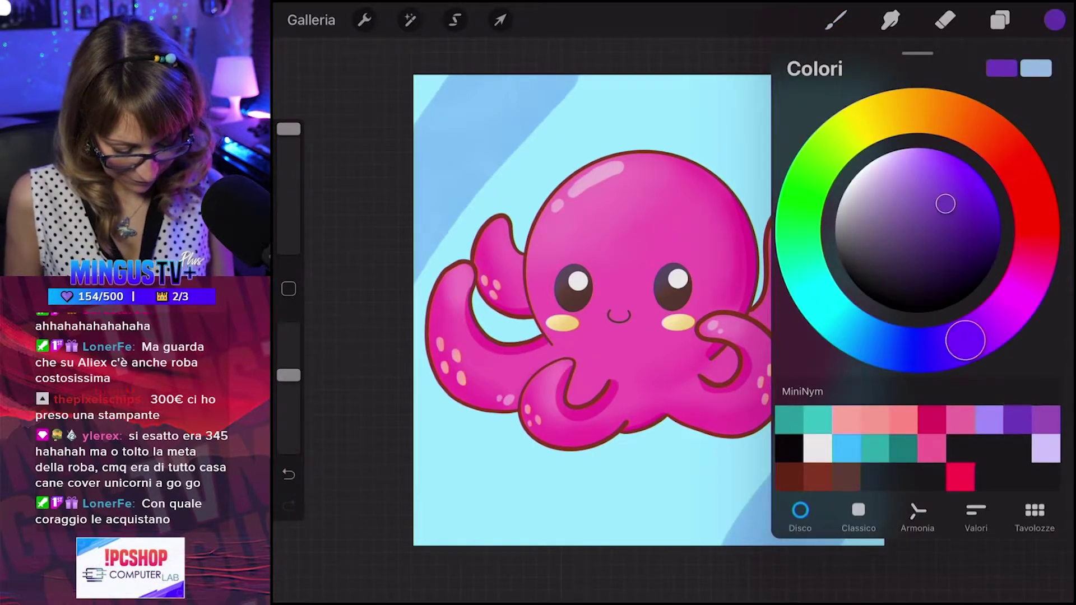
Paint purple diagonal bands behind the octopus's head and tentacles.
mouse_move(945, 203)
left_mouse_down()
mouse_move(928, 165)
mouse_move(929, 180)
left_mouse_up()
left_click(1054, 21)
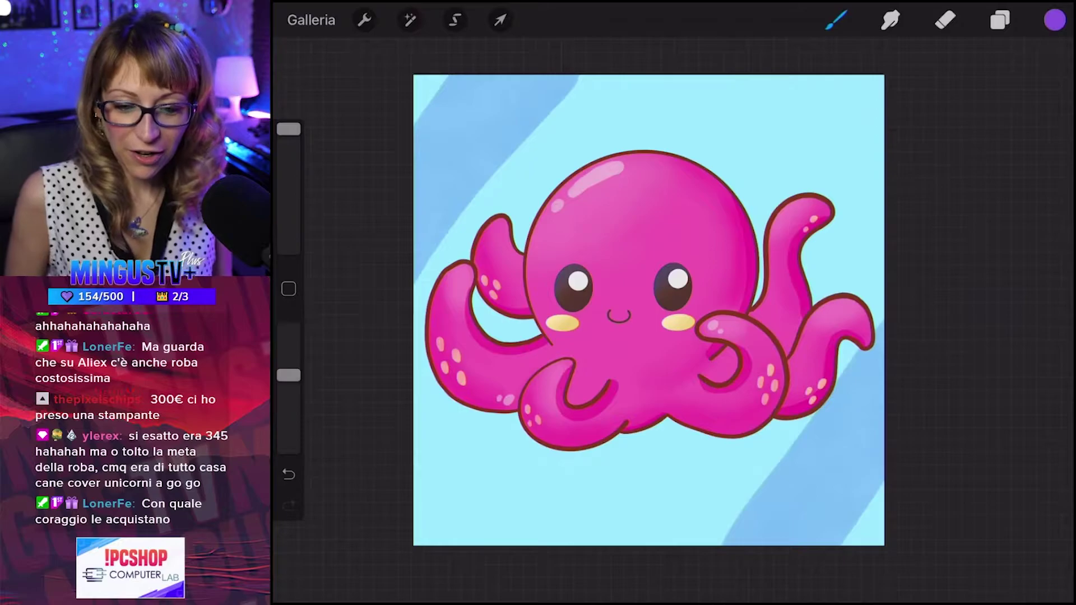
left_click_drag(418, 463, 538, 319)
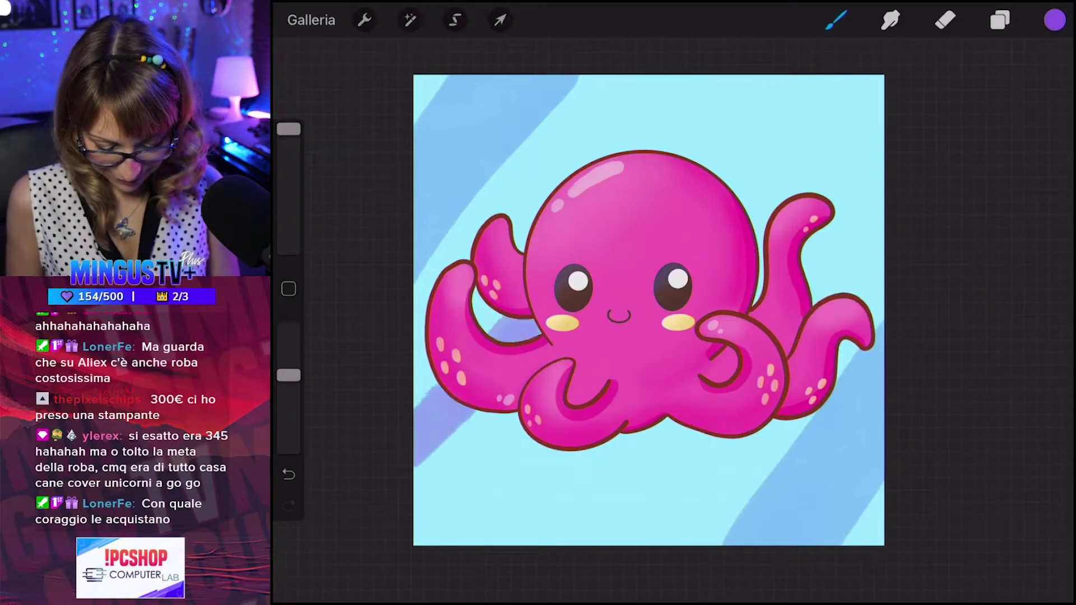
left_click_drag(768, 78, 667, 169)
left_click_drag(417, 406, 502, 308)
mouse_move(690, 89)
left_mouse_down()
mouse_move(594, 160)
mouse_move(650, 104)
left_mouse_up()
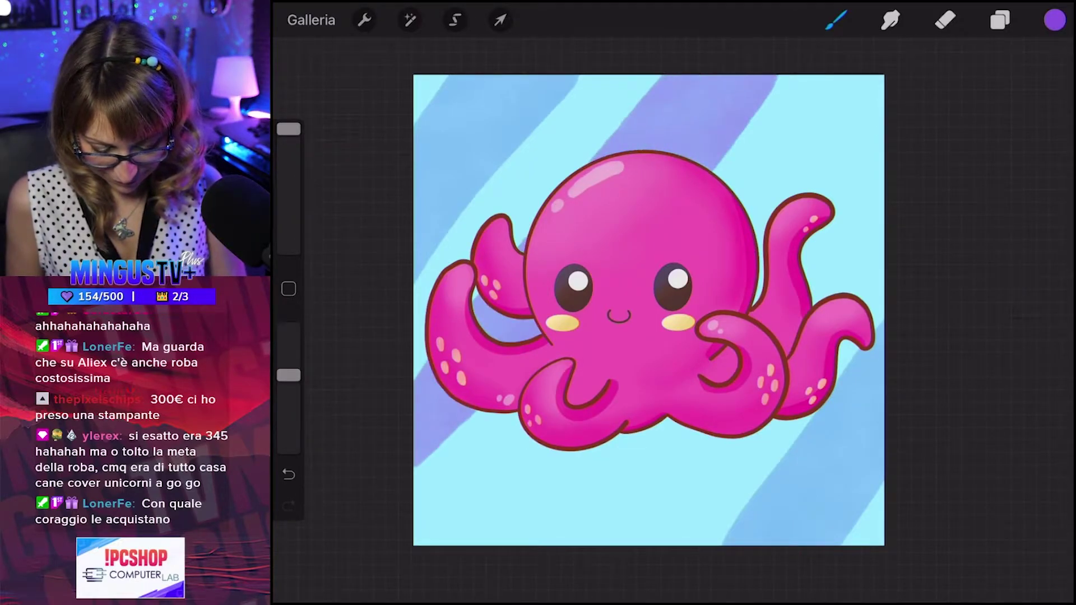
left_click_drag(485, 412, 414, 490)
left_click_drag(787, 75, 712, 171)
left_click_drag(501, 414, 423, 540)
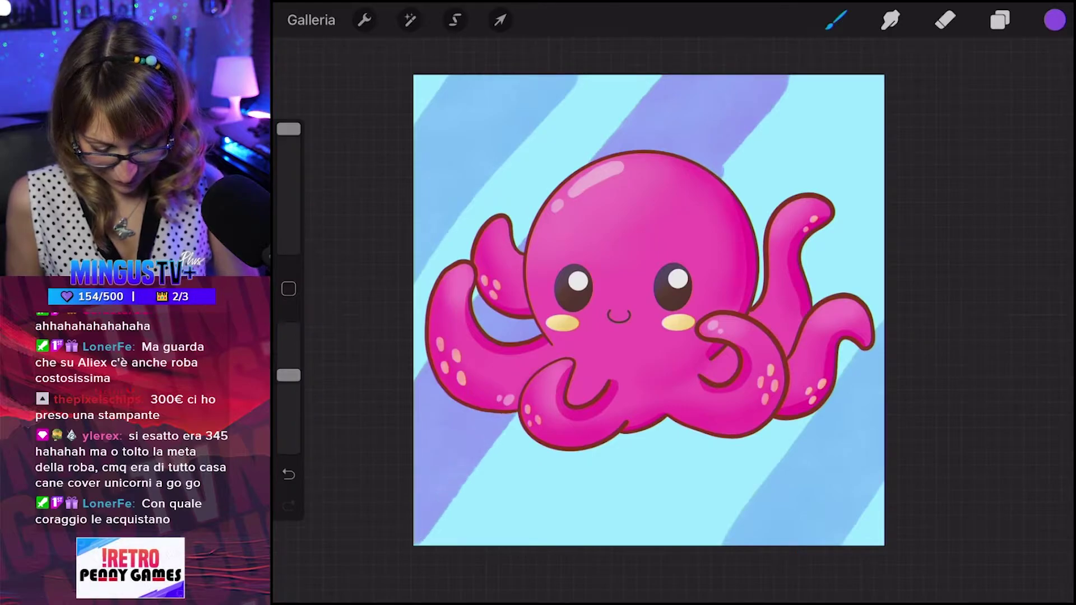
left_click_drag(818, 76, 722, 179)
Change the paint colour from purple to a pale yellow.
left_click(1054, 20)
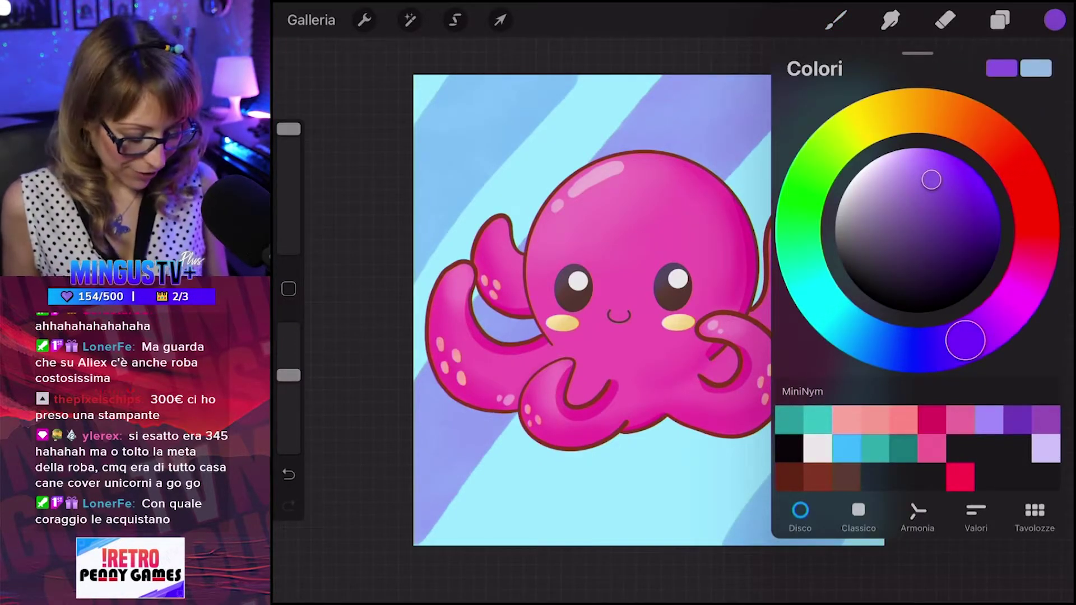
left_click_drag(965, 340, 1029, 276)
left_click(943, 162)
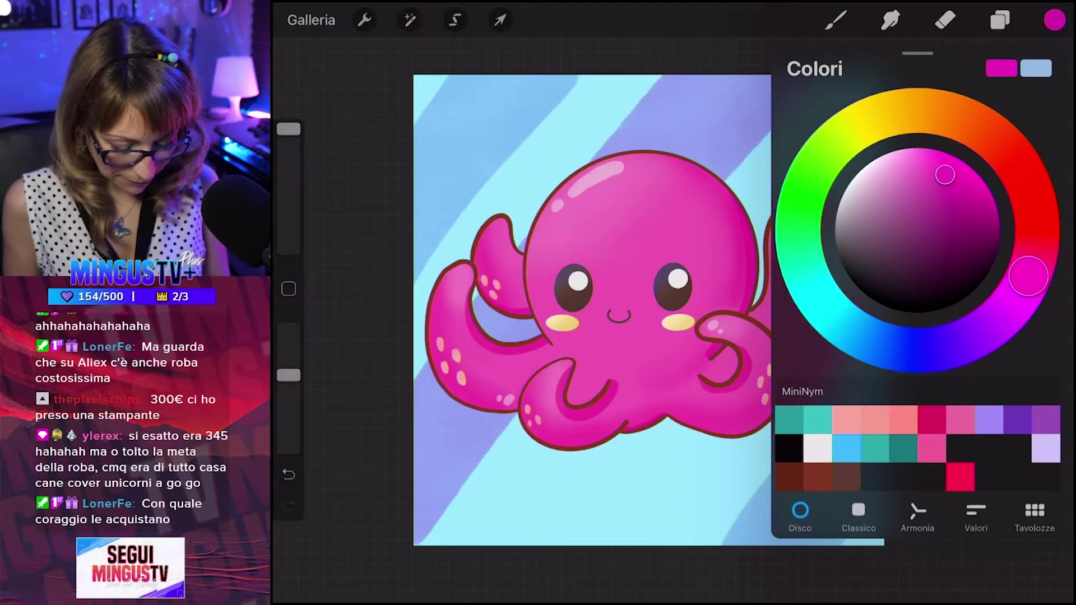
left_click(877, 116)
left_click_drag(944, 175, 924, 165)
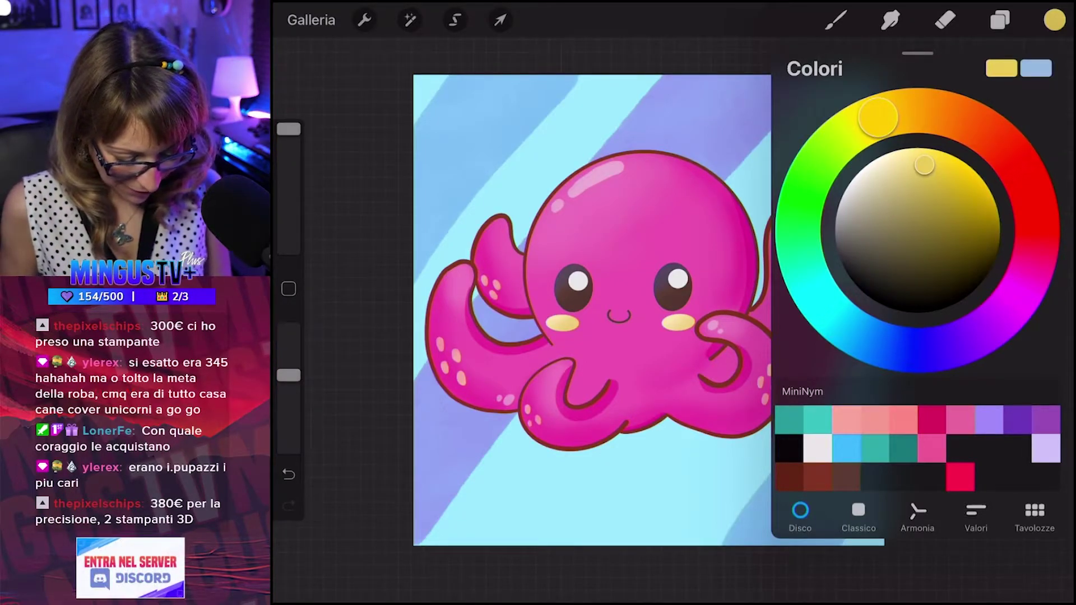
left_click_drag(924, 165, 911, 160)
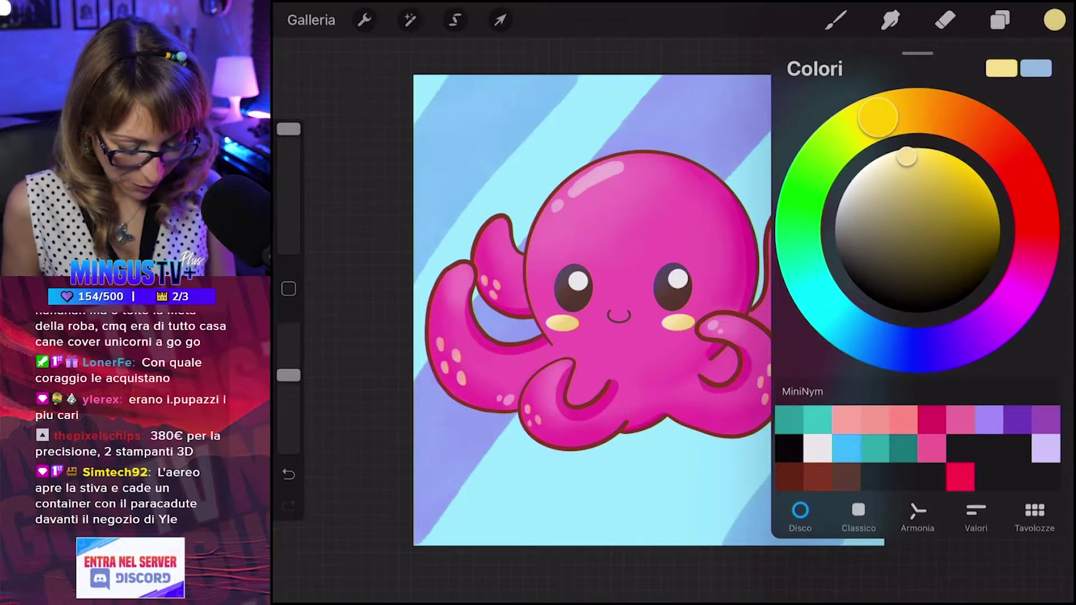
left_click(1054, 21)
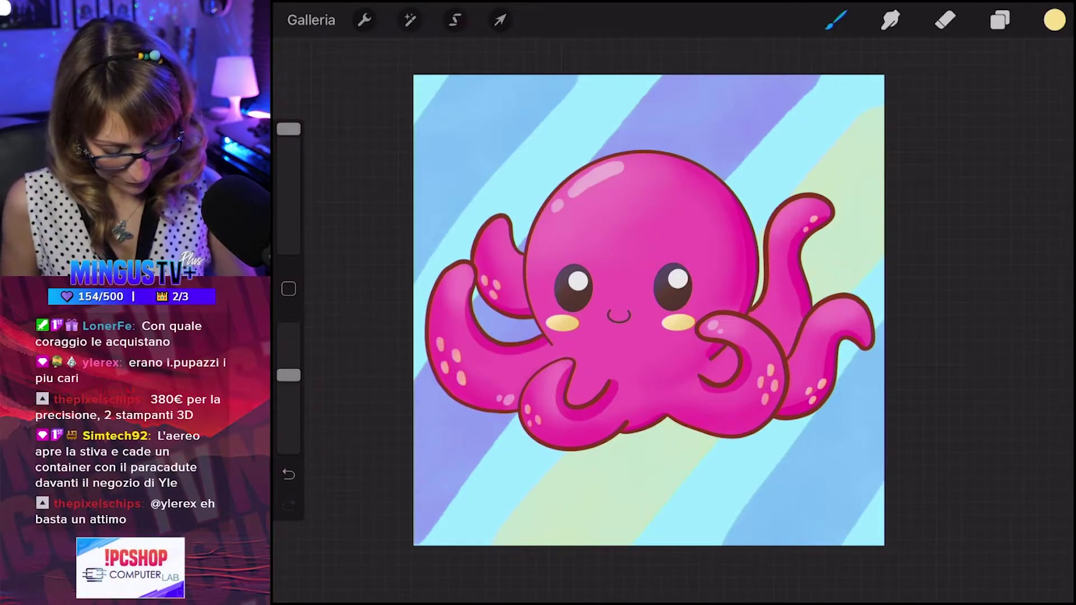
left_click(1000, 20)
Apply a Gaussian Blur of about 34% to the striped background layer.
left_click(999, 20)
left_click(410, 20)
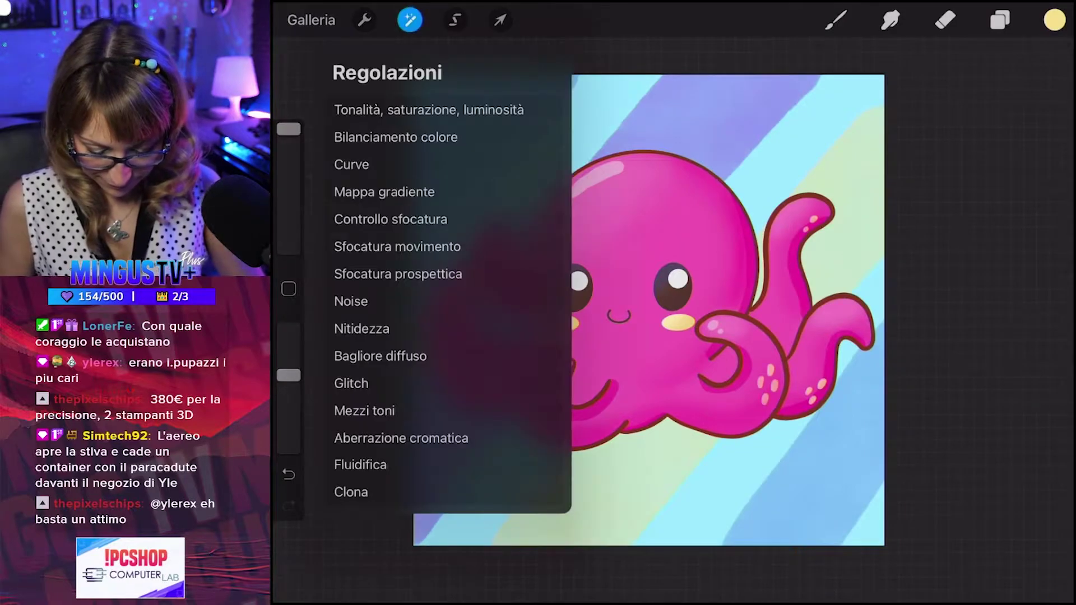
left_click(391, 220)
left_click(343, 241)
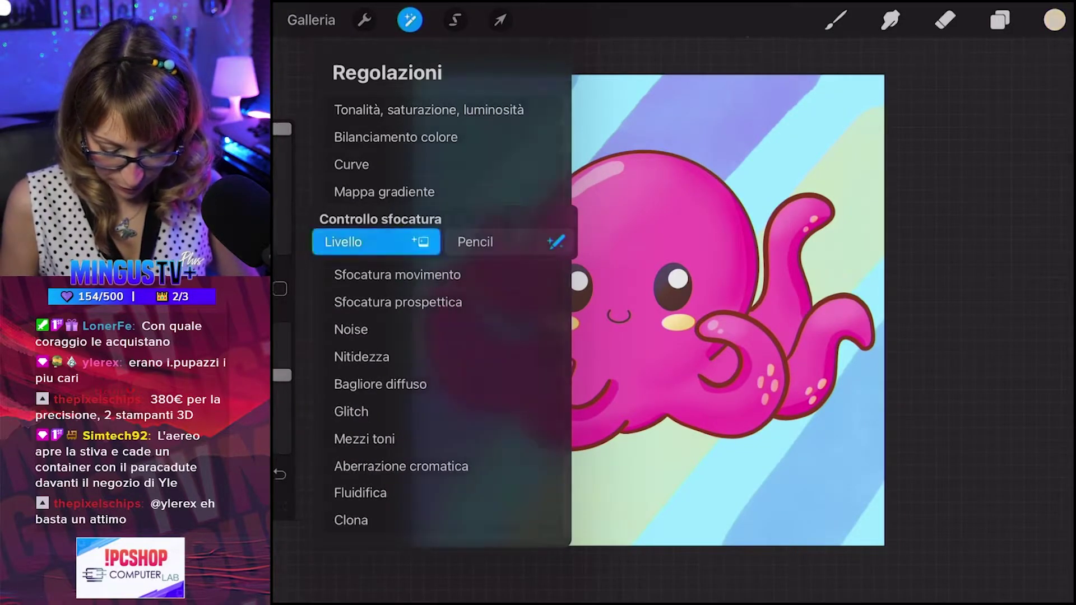
left_click_drag(644, 280, 882, 280)
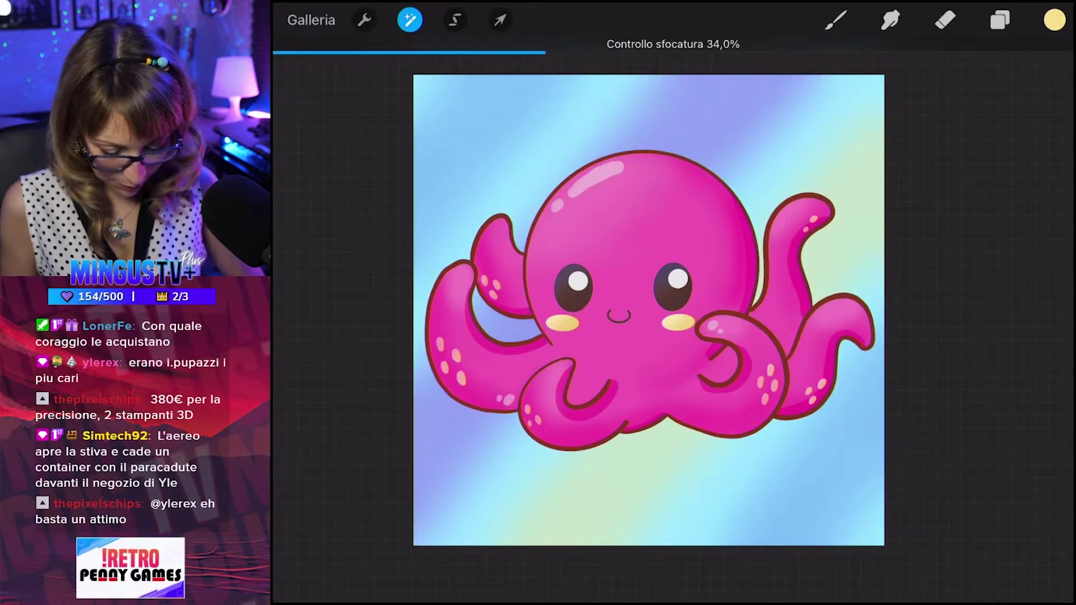
left_click(835, 21)
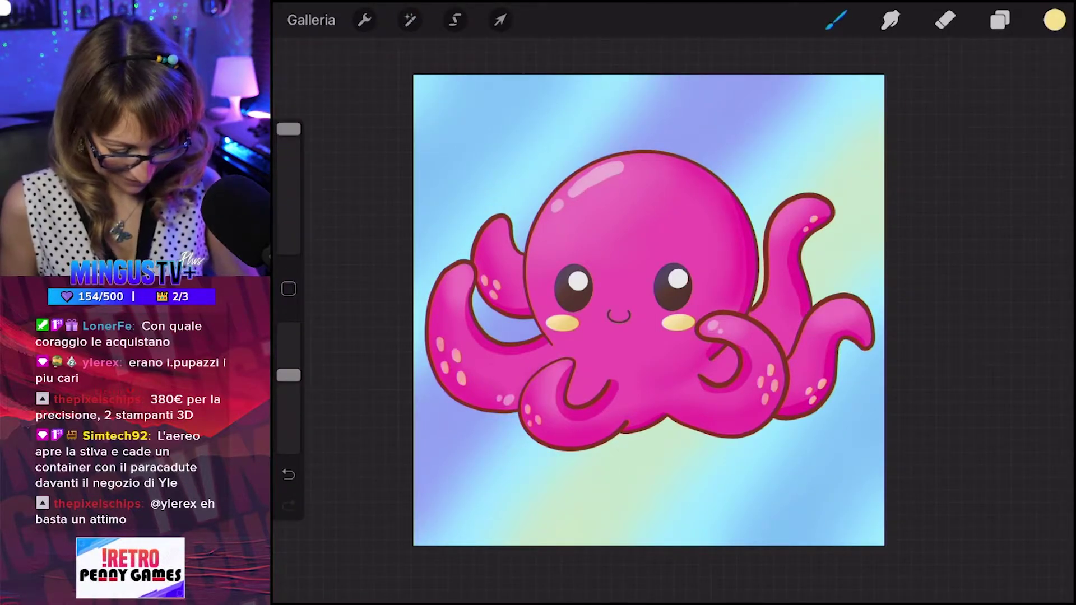
Set white as the paint colour and make Livello 10 the active layer.
left_click(999, 20)
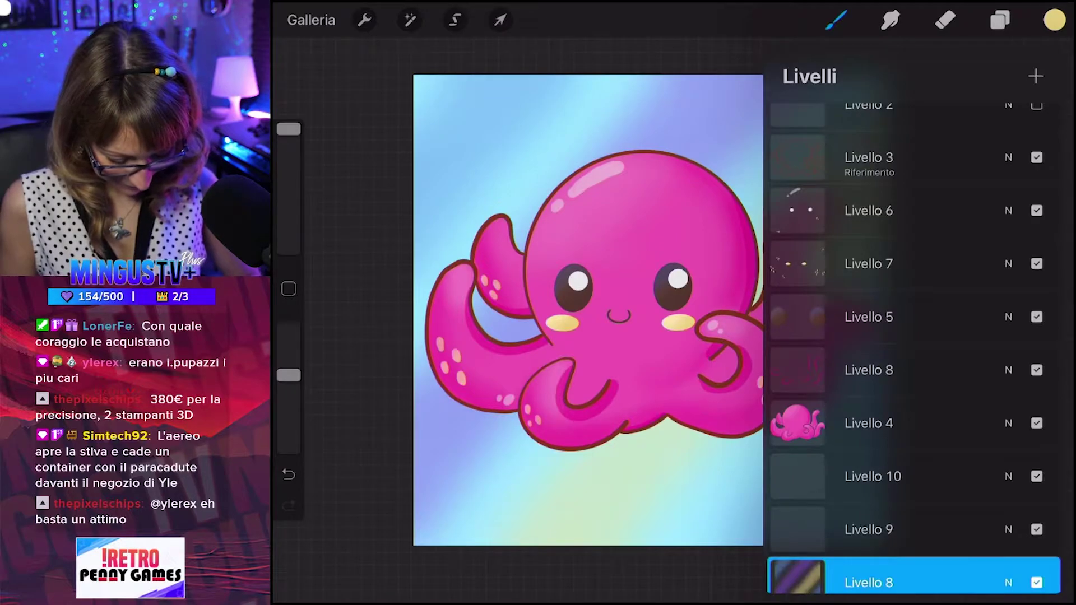
scroll(914, 336, "down", 2)
left_click(897, 479)
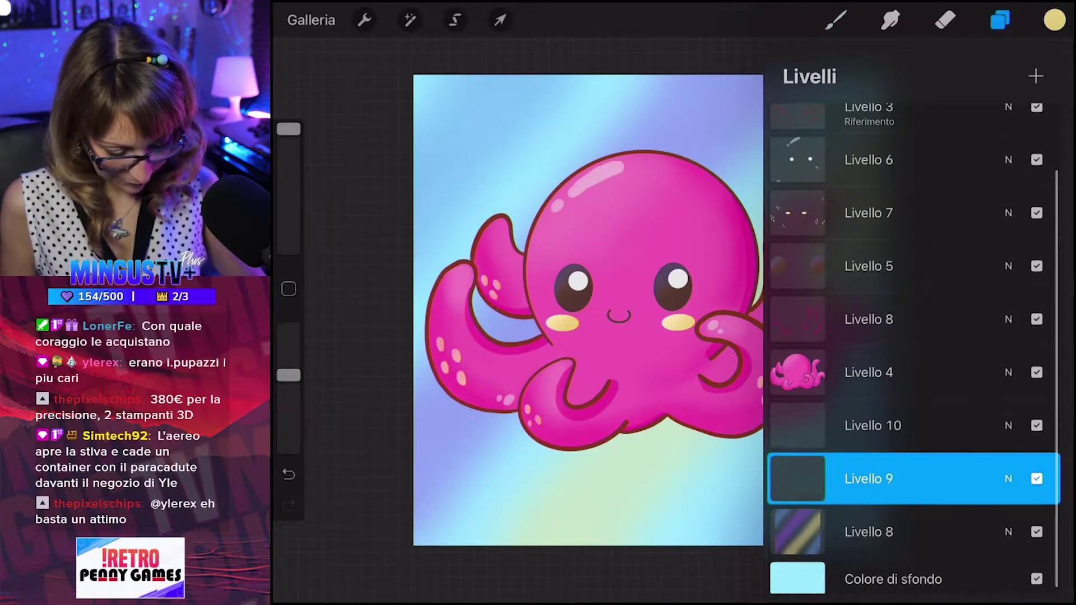
left_click(1054, 20)
left_click(818, 449)
left_click(1054, 20)
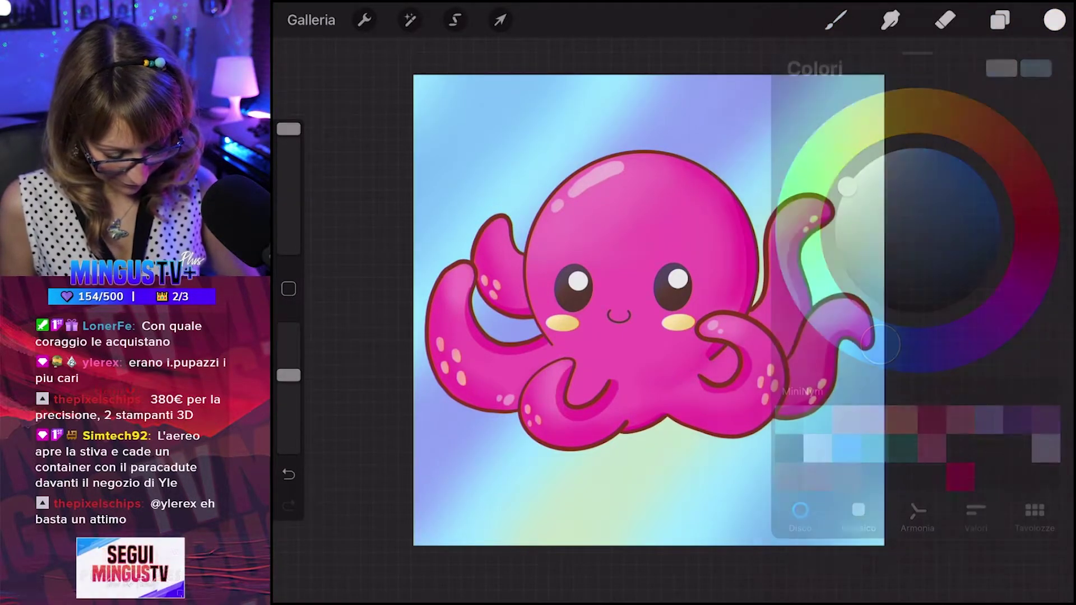
left_click(1000, 20)
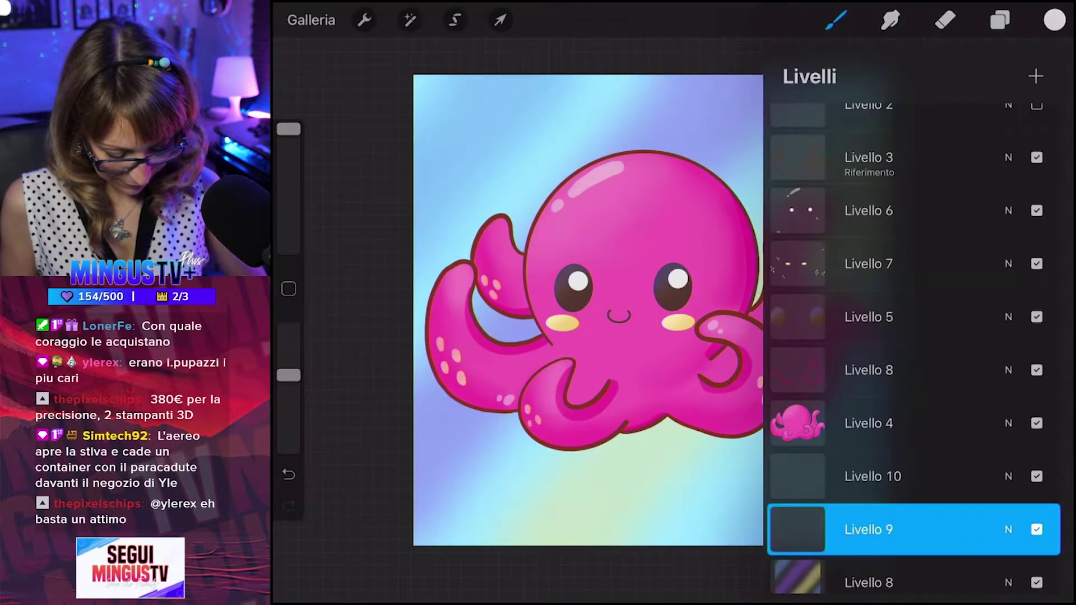
left_click(1038, 74)
left_click(999, 20)
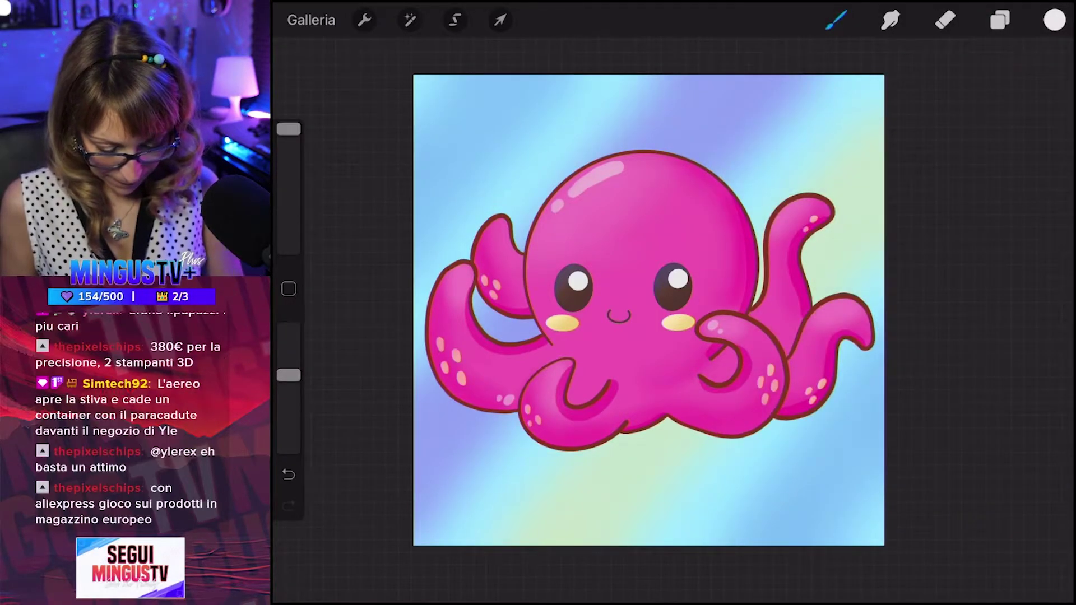
Stamp white Griglia-brush grid lines over the upper-left and lower-right background.
left_click(835, 20)
scroll(899, 336, "down", 5)
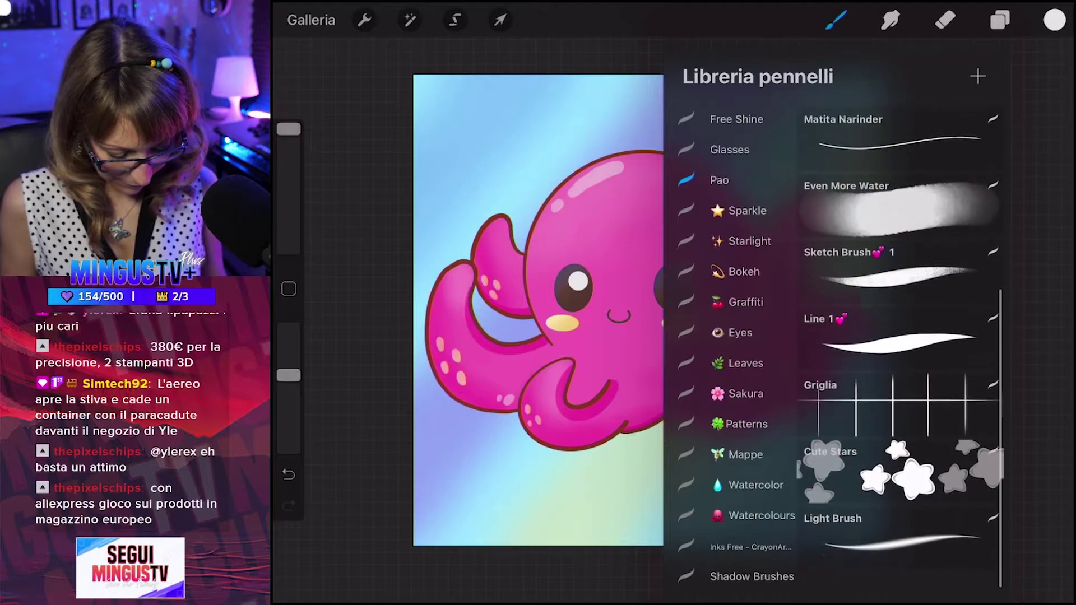
left_click(899, 426)
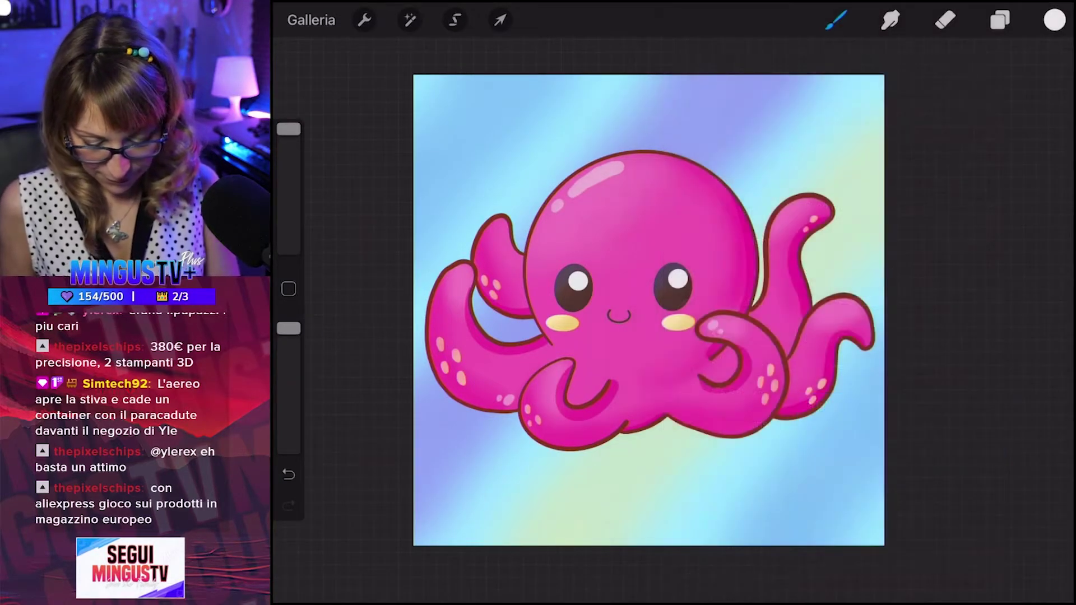
left_click_drag(459, 146, 795, 118)
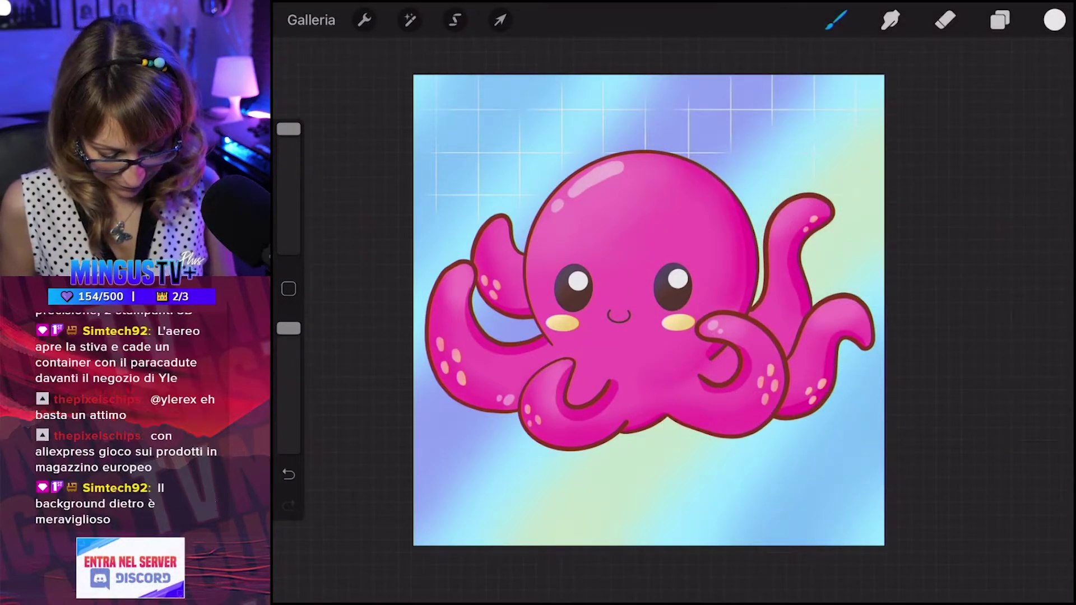
left_click_drag(858, 386, 762, 516)
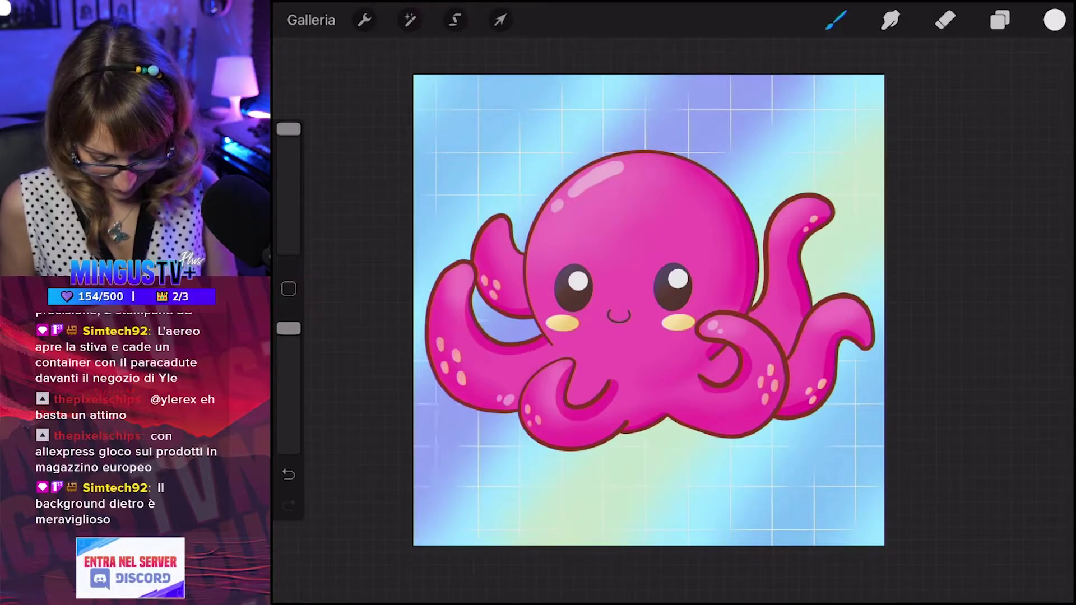
left_click(1054, 19)
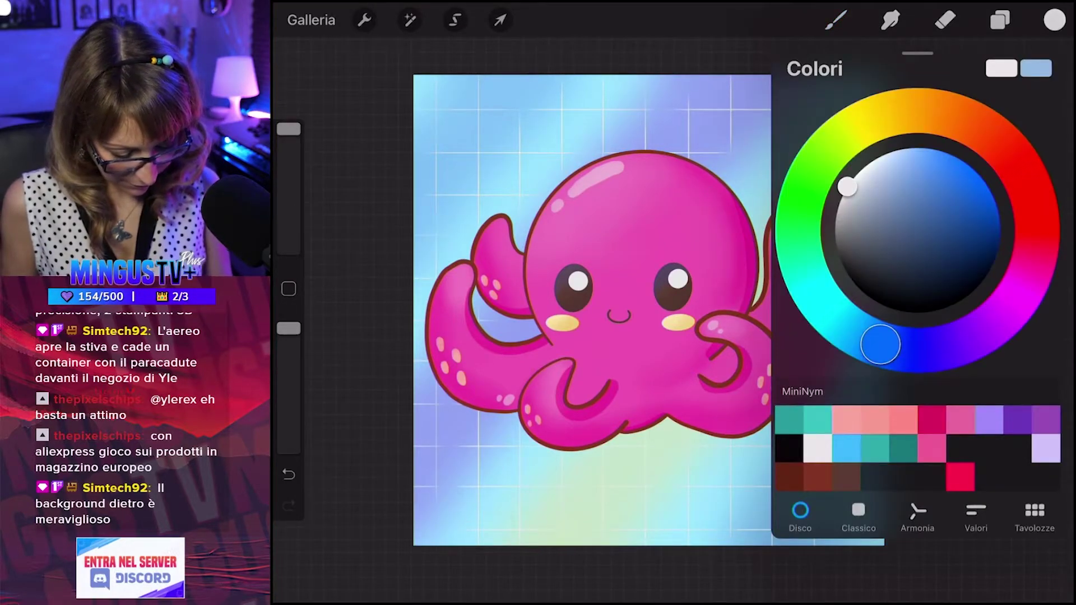
left_click(999, 20)
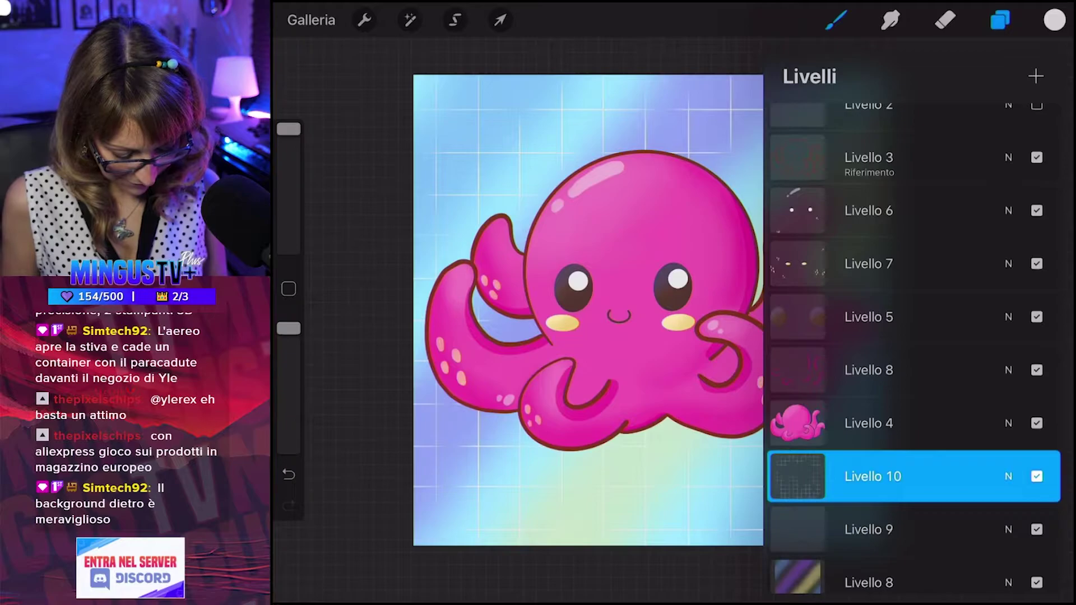
Select Livello 3 and Livello 6 and group them into a new group.
left_click(869, 423)
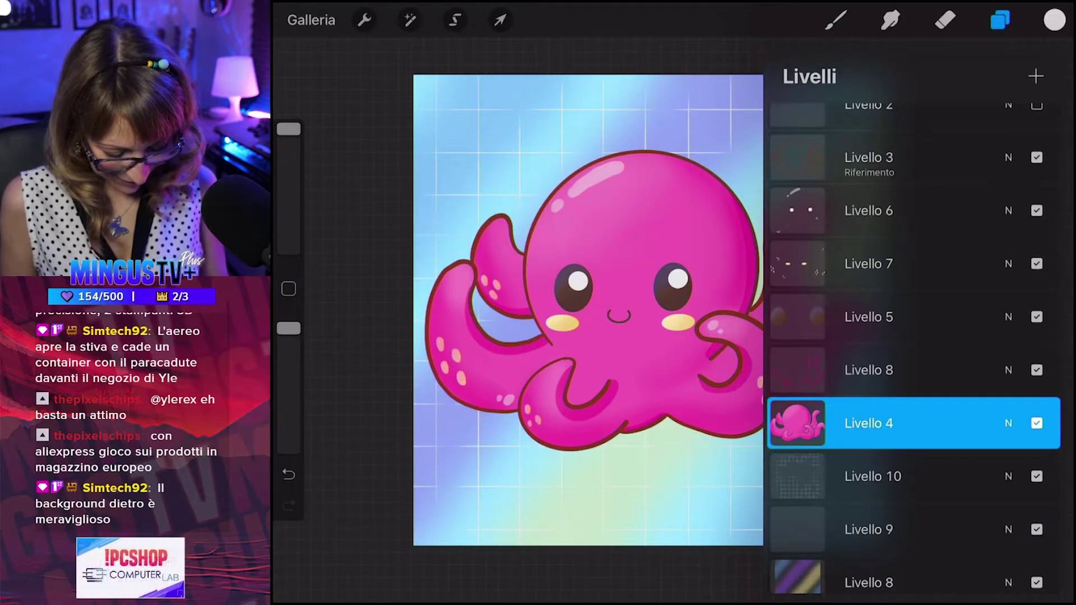
scroll(913, 336, "up", 1)
left_click(868, 183)
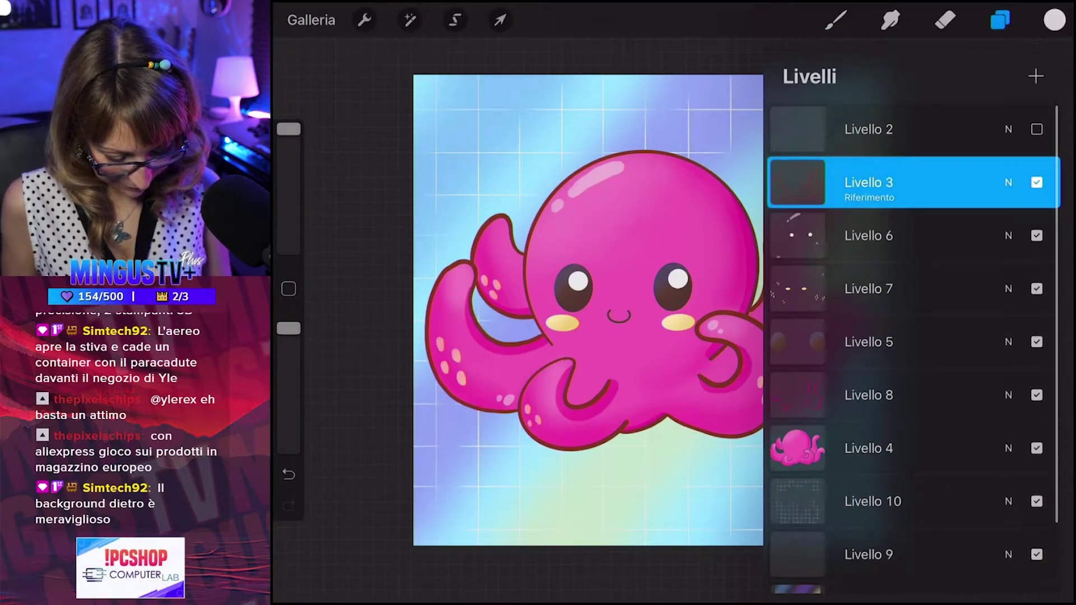
left_click_drag(852, 236, 941, 235)
left_click(1024, 76)
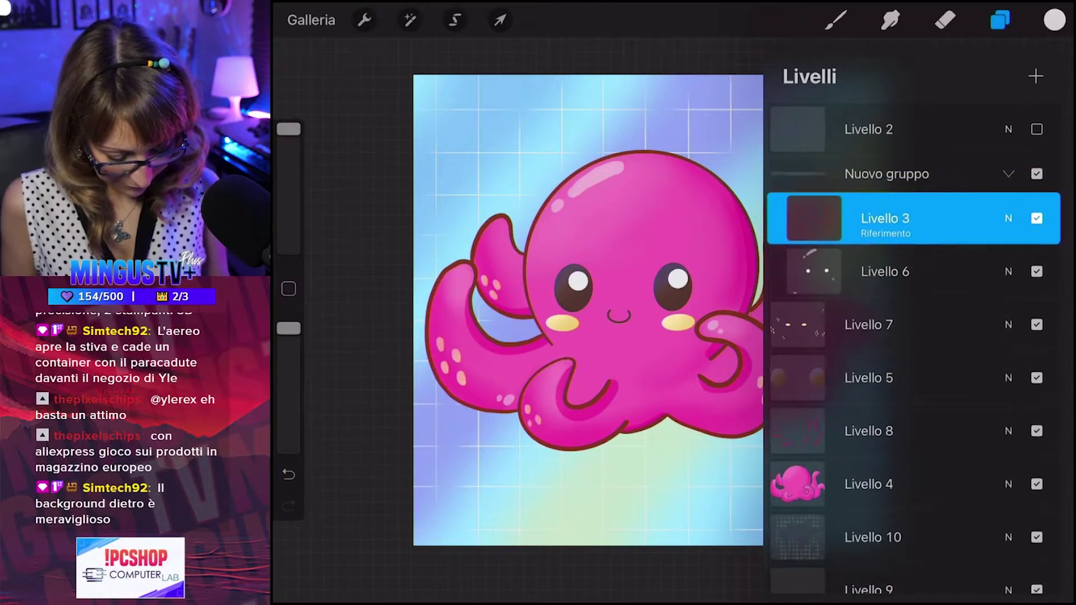
Move Livello 7, 5, 8 and 4 into Nuovo gruppo and select the whole group.
left_click_drag(869, 325, 886, 324)
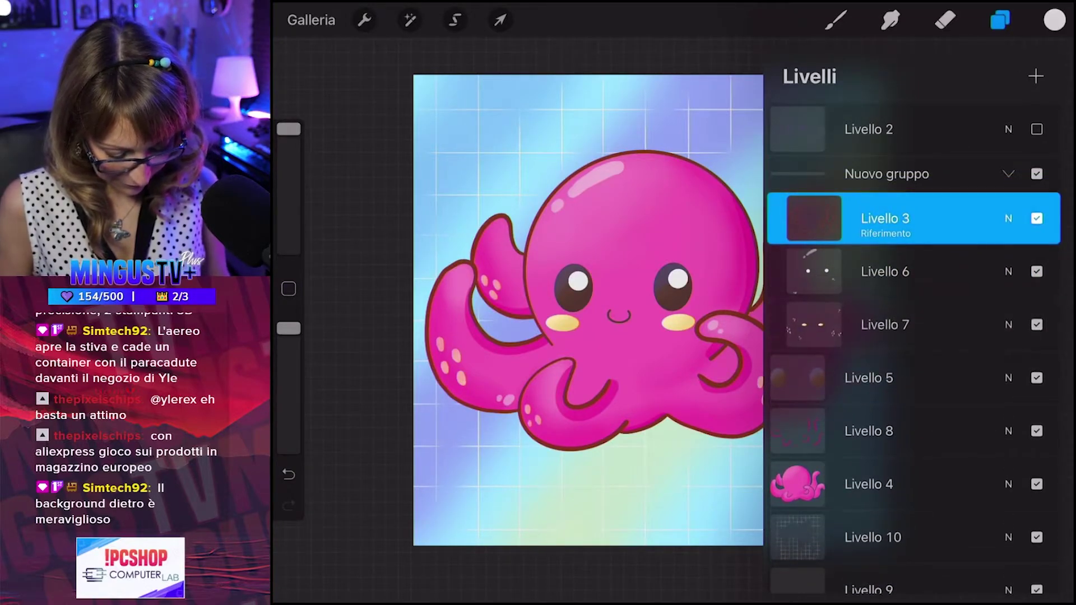
left_click_drag(867, 378, 885, 378)
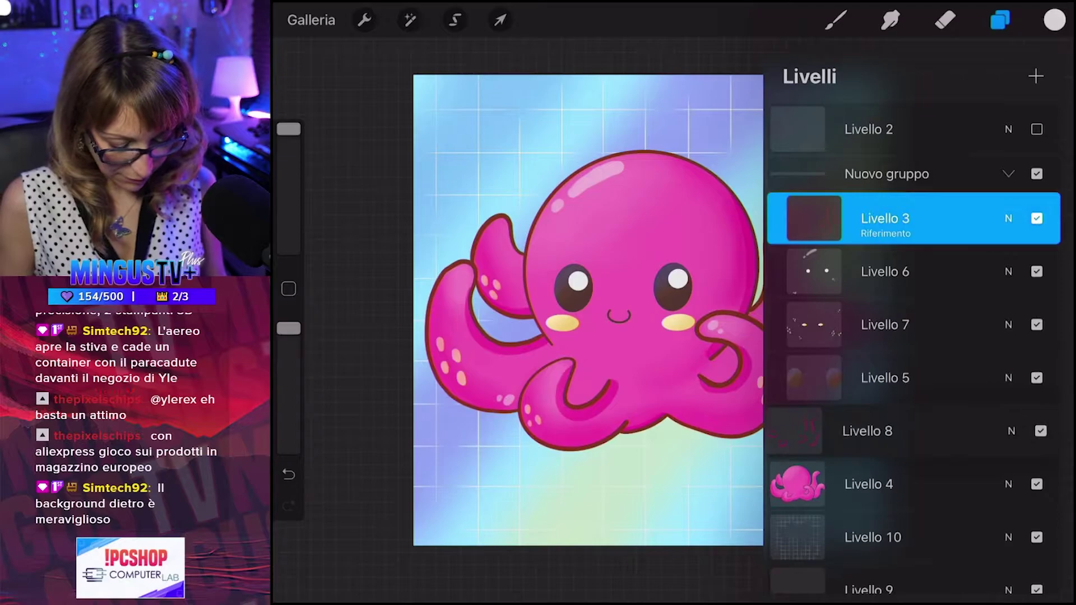
mouse_move(868, 429)
left_mouse_down()
mouse_move(879, 410)
mouse_move(886, 431)
left_mouse_up()
left_click_drag(868, 479, 885, 484)
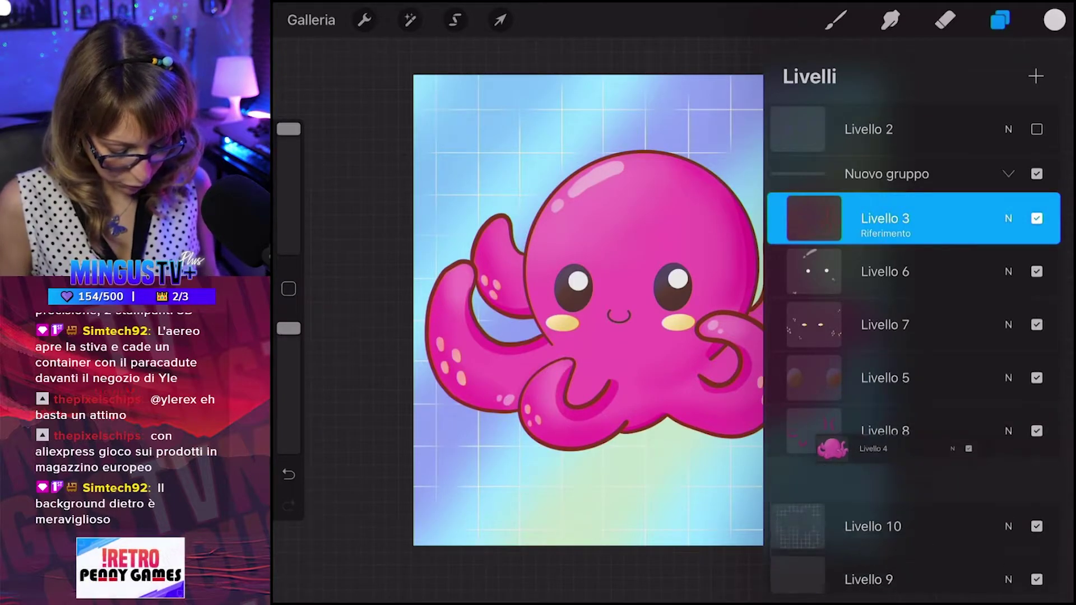
left_click(886, 174)
left_click(499, 19)
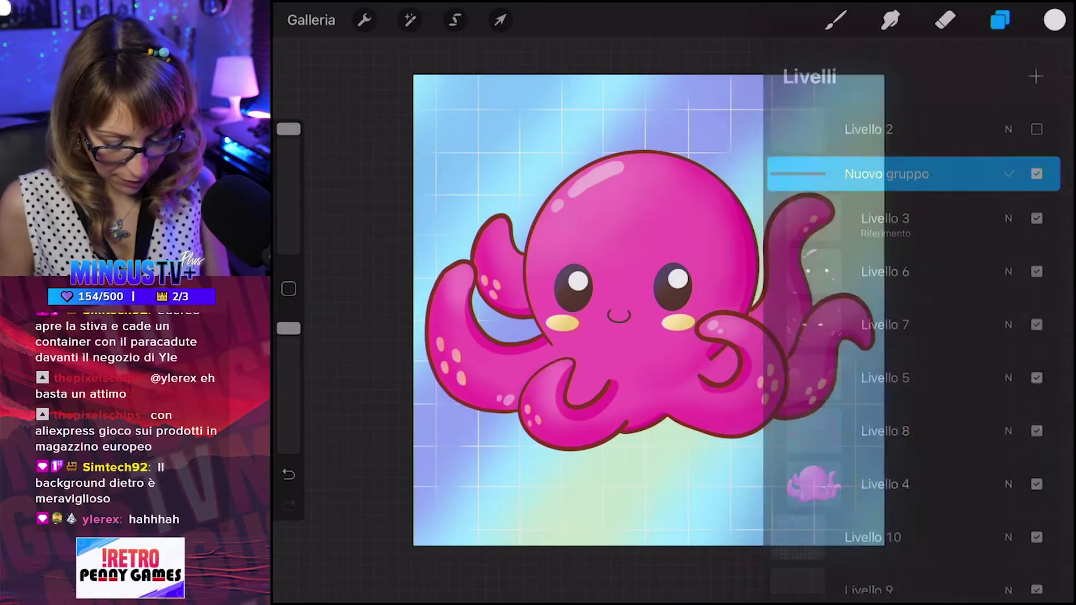
Scale the grouped octopus down slightly, nudge it upward, and apply the transform.
scroll(650, 291, "down", 1)
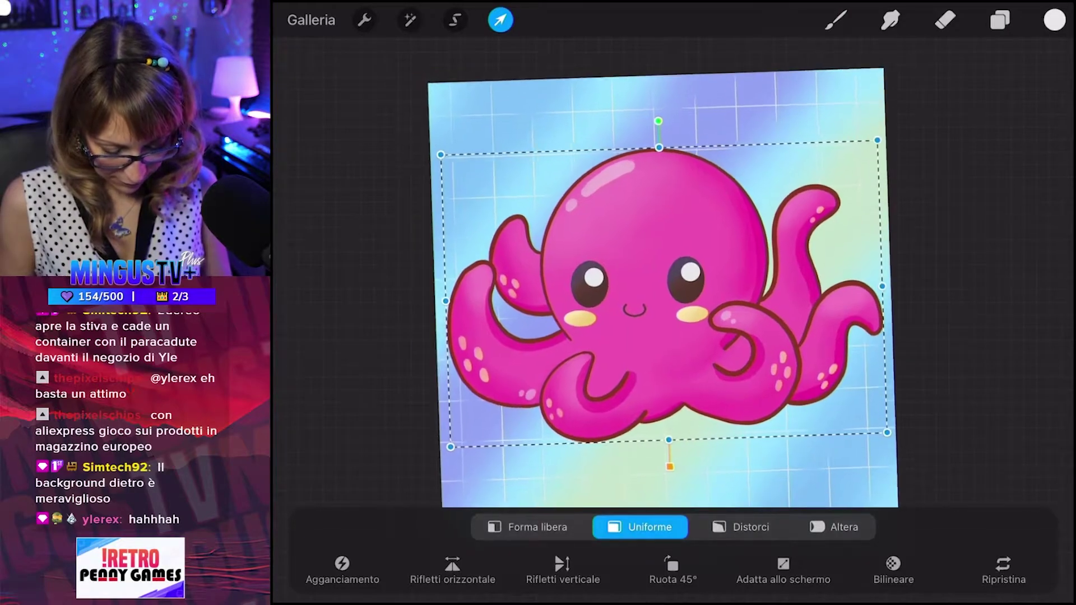
left_click_drag(881, 136, 882, 135)
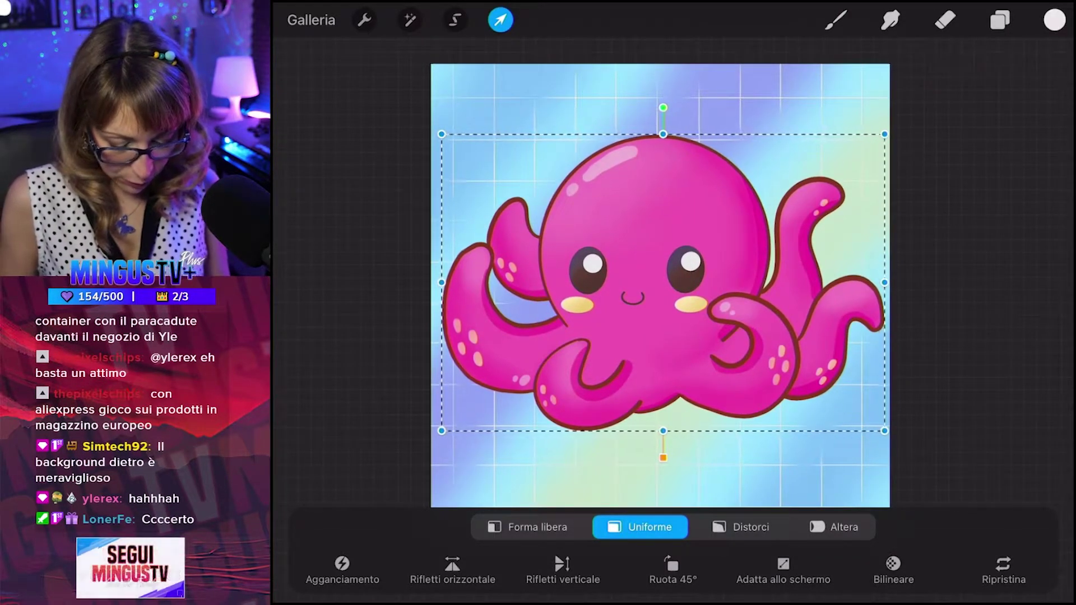
left_click_drag(661, 281, 657, 282)
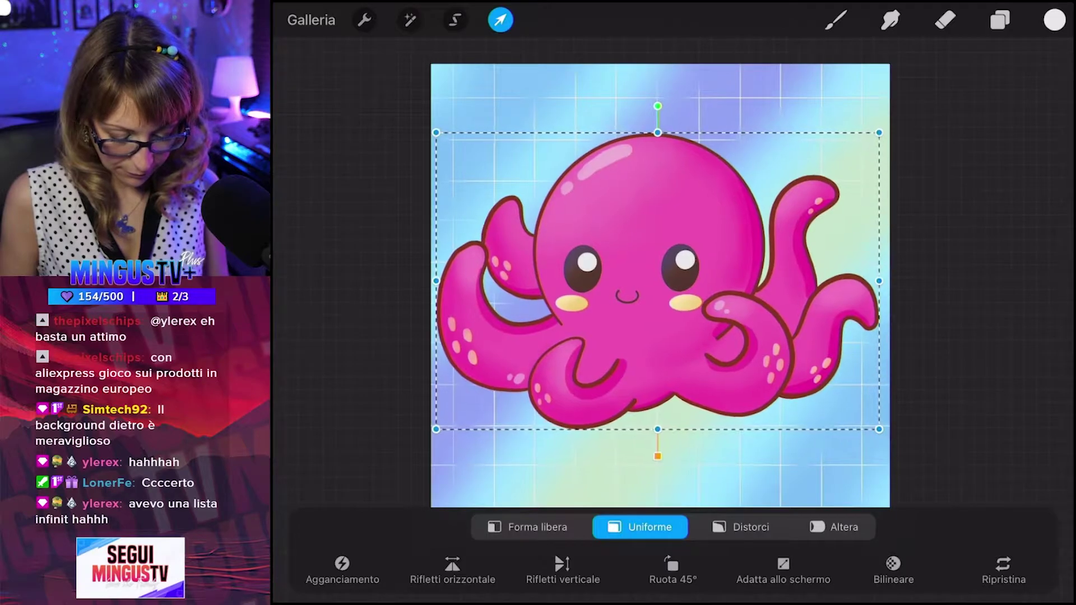
left_click_drag(657, 281, 657, 279)
left_click(836, 20)
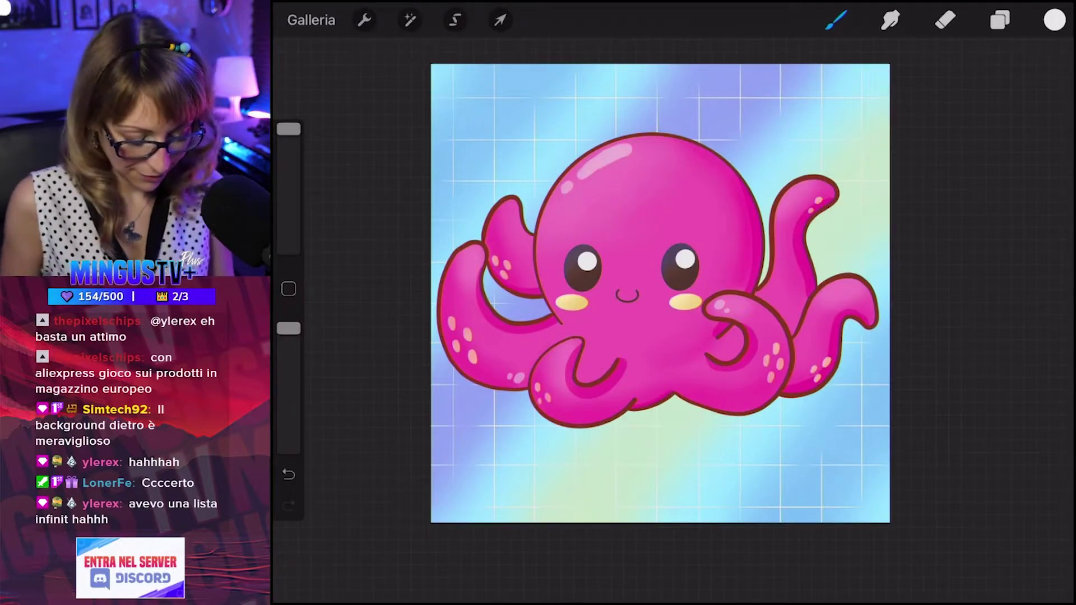
Make Livello 9, beneath the octopus, the active layer.
left_click(999, 20)
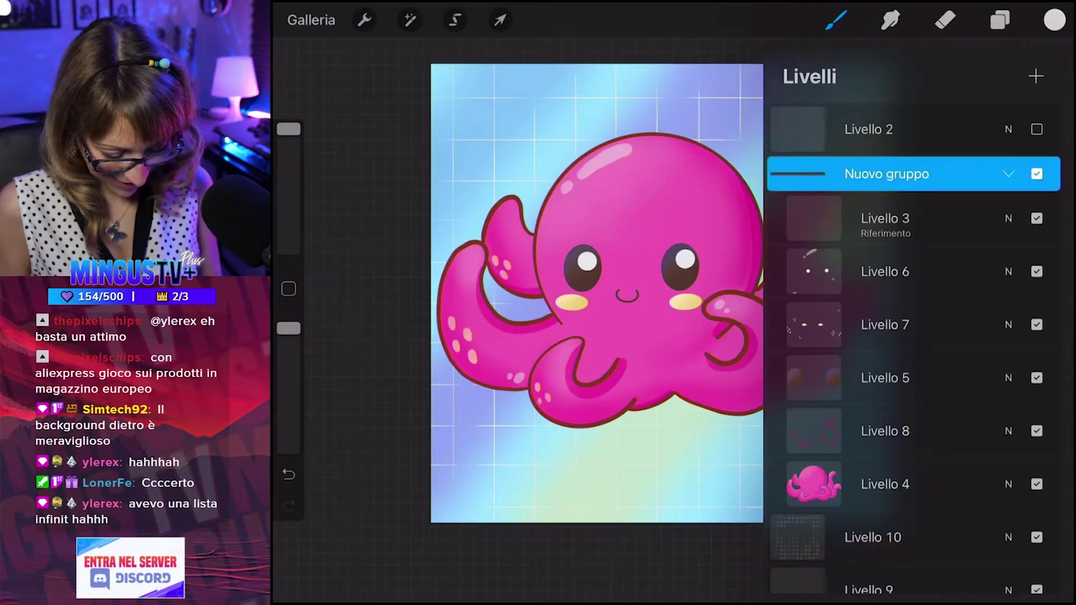
left_click(872, 537)
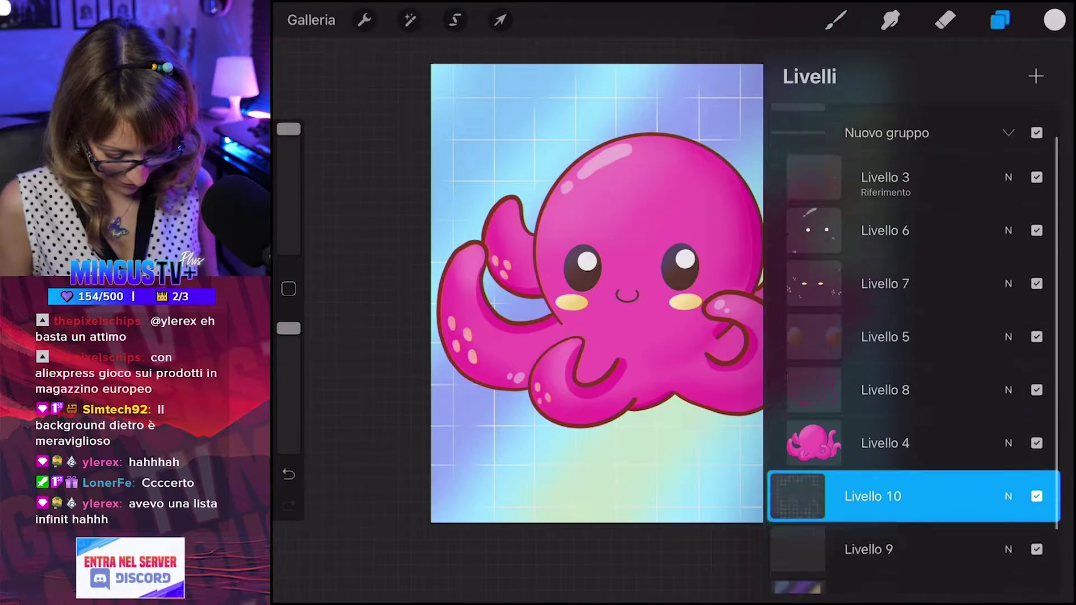
scroll(913, 392, "down", 3)
left_click(869, 474)
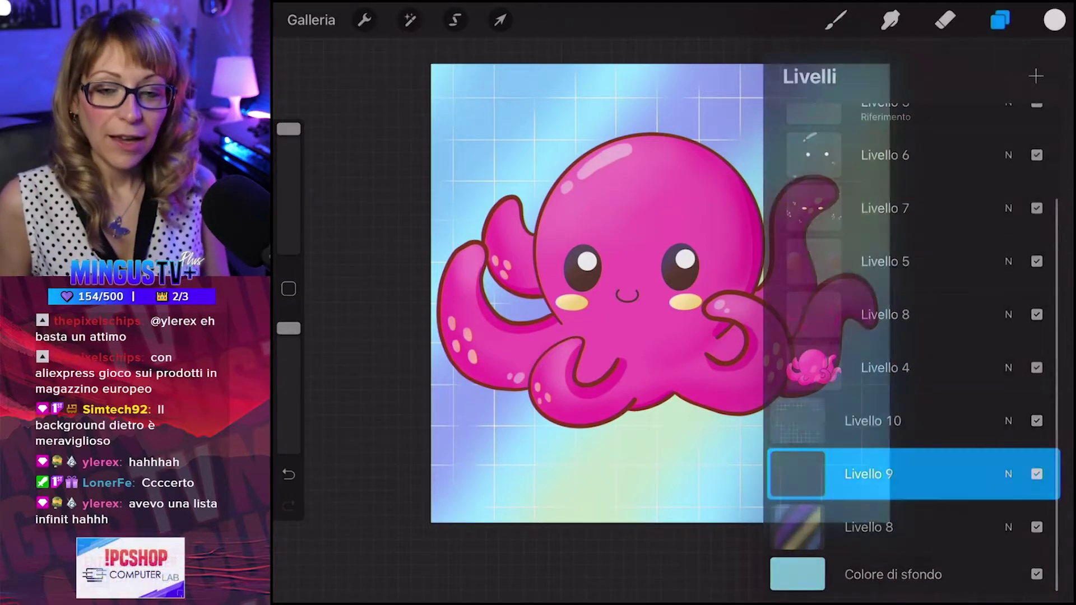
left_click(836, 20)
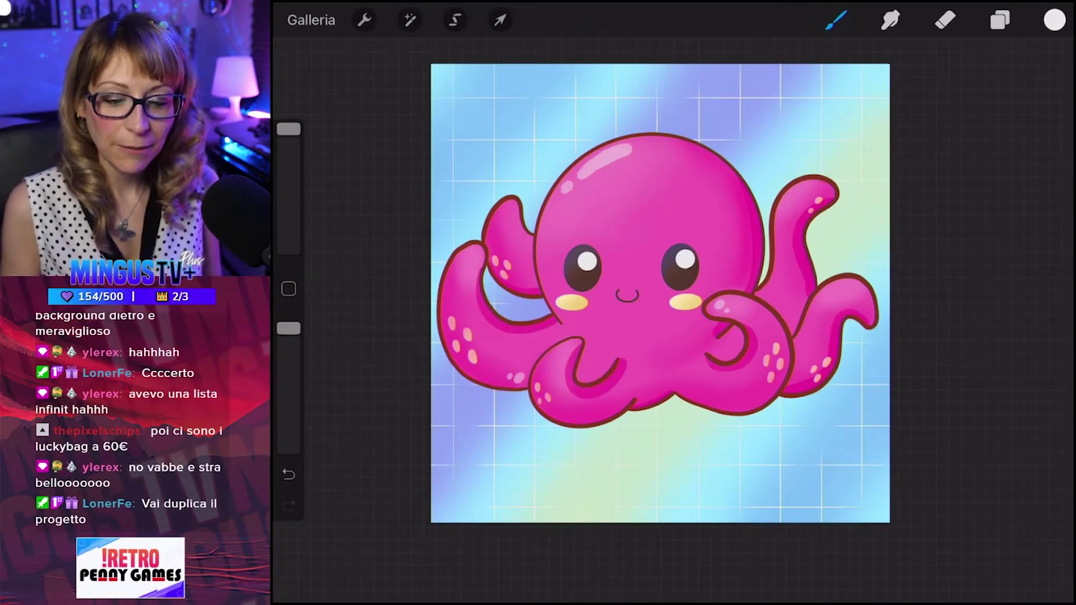
left_click(1000, 20)
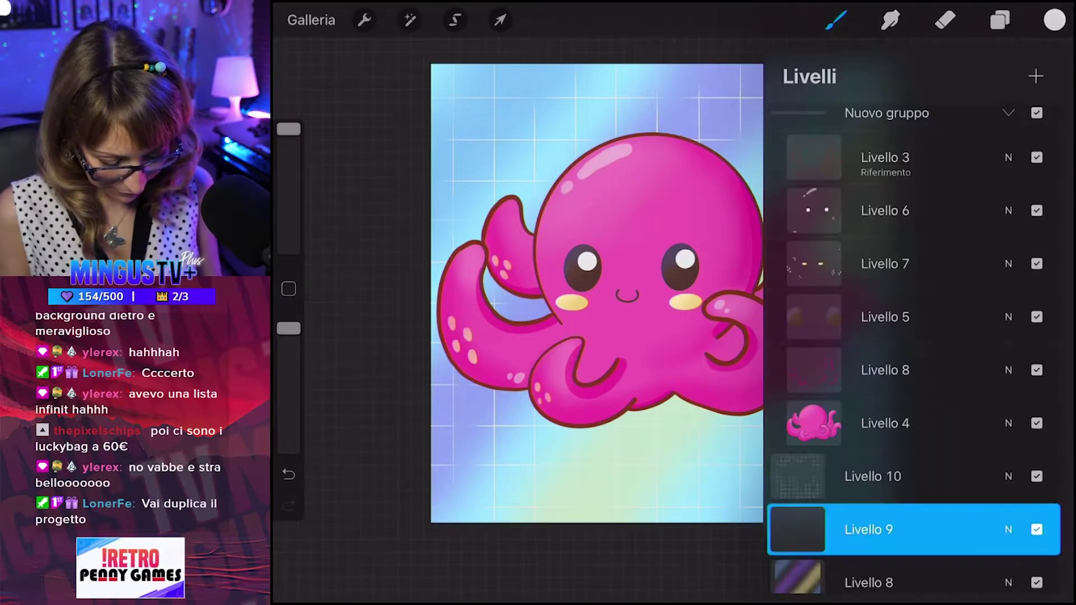
Choose the Dark Wash brush with a slightly darkened blue colour.
left_click(836, 20)
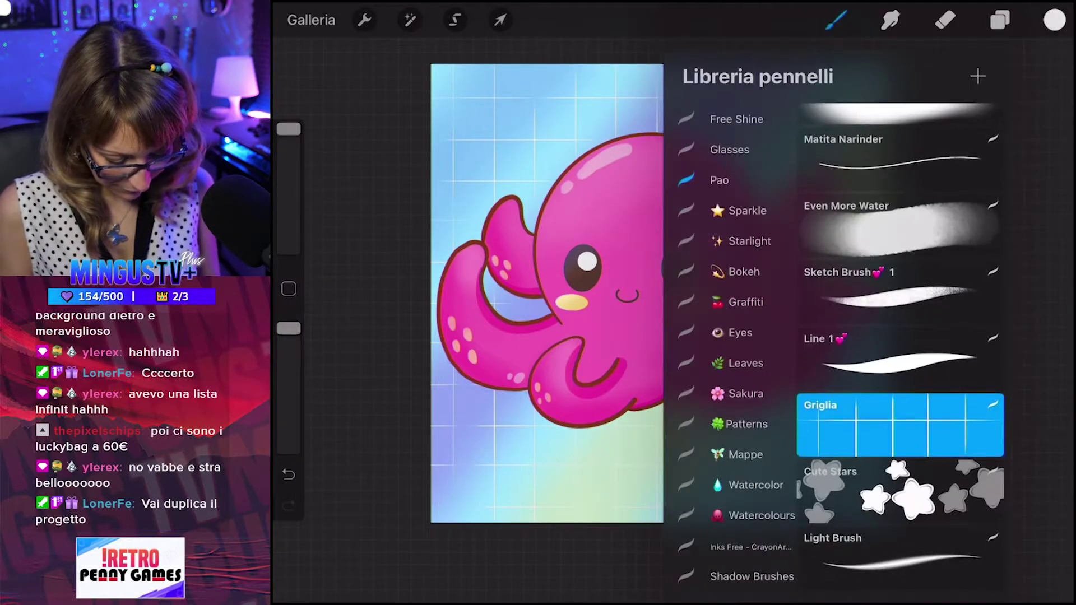
scroll(899, 336, "up", 5)
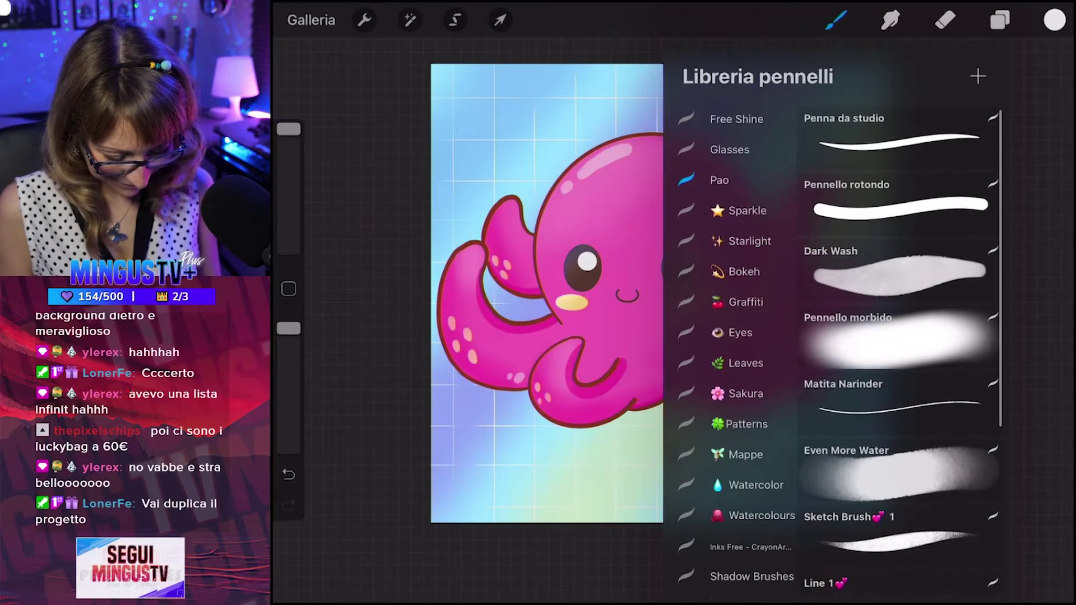
left_click(899, 270)
left_click(1054, 20)
left_click(951, 222)
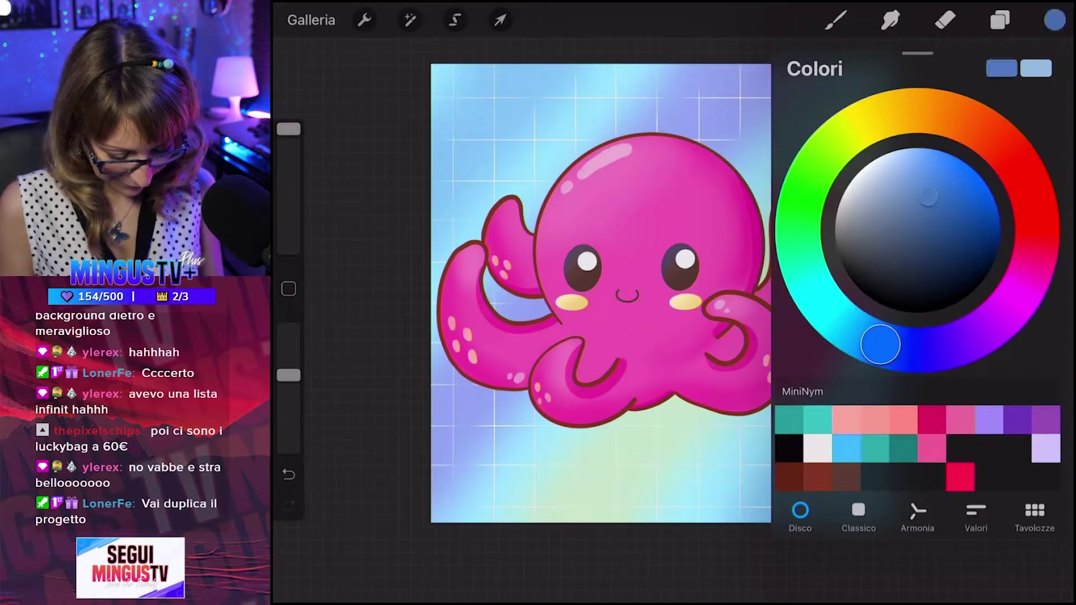
left_click_drag(951, 222, 931, 234)
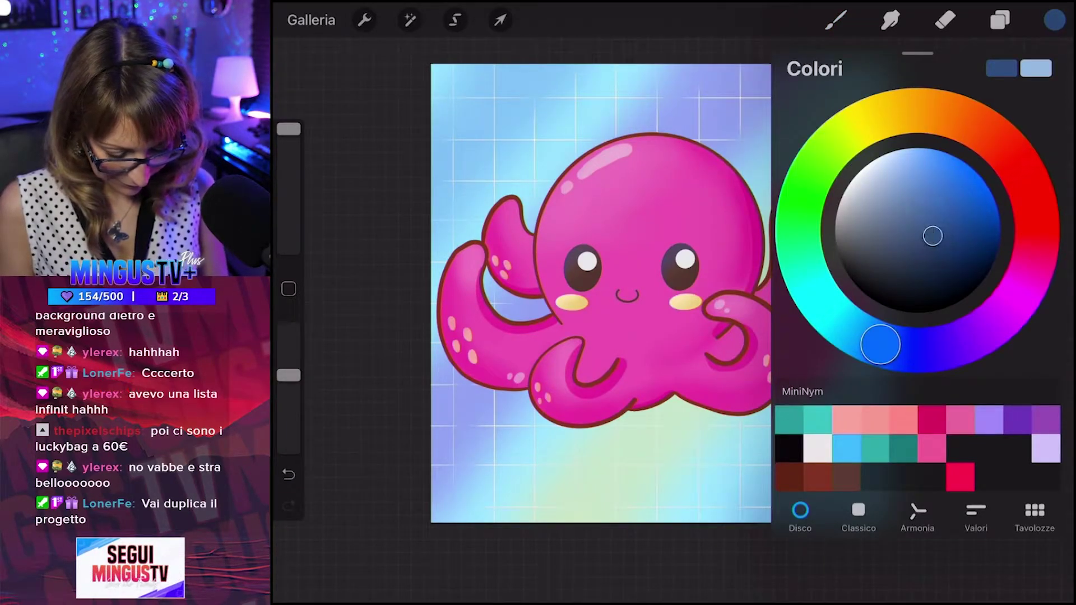
left_click(1054, 20)
left_click(835, 20)
Paint a wide, soft dark blue shadow beneath the octopus, redoing strokes as needed.
left_click_drag(289, 129, 288, 171)
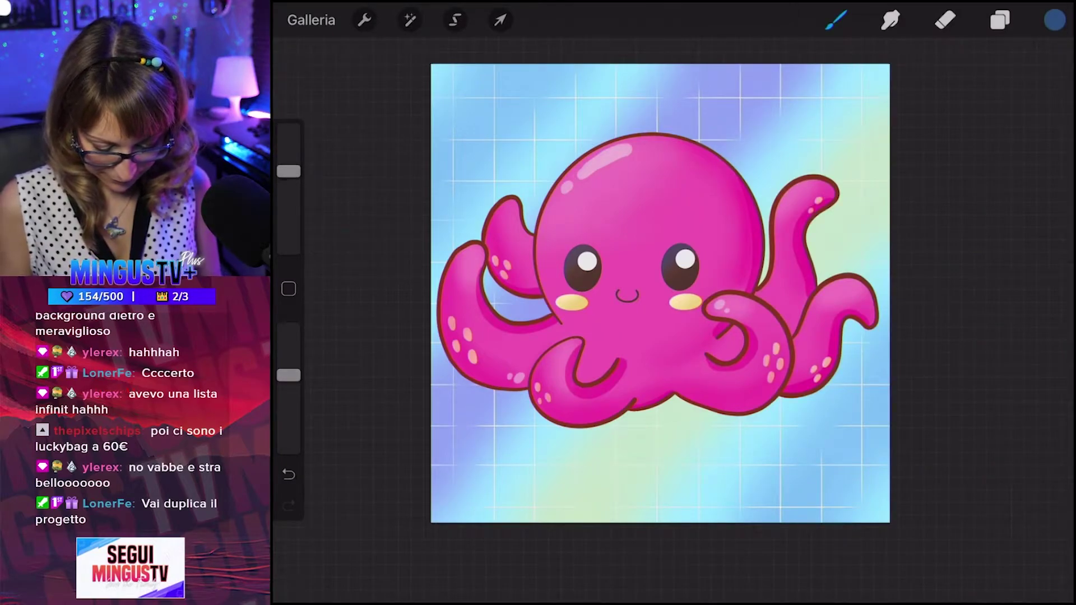
key("ctrl+z")
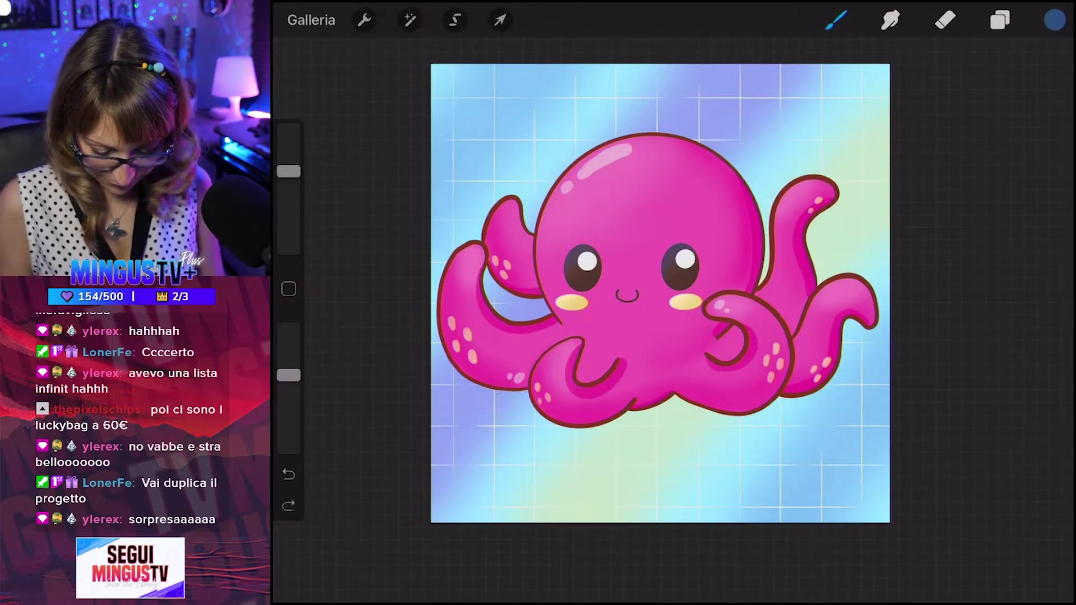
left_click_drag(289, 171, 288, 150)
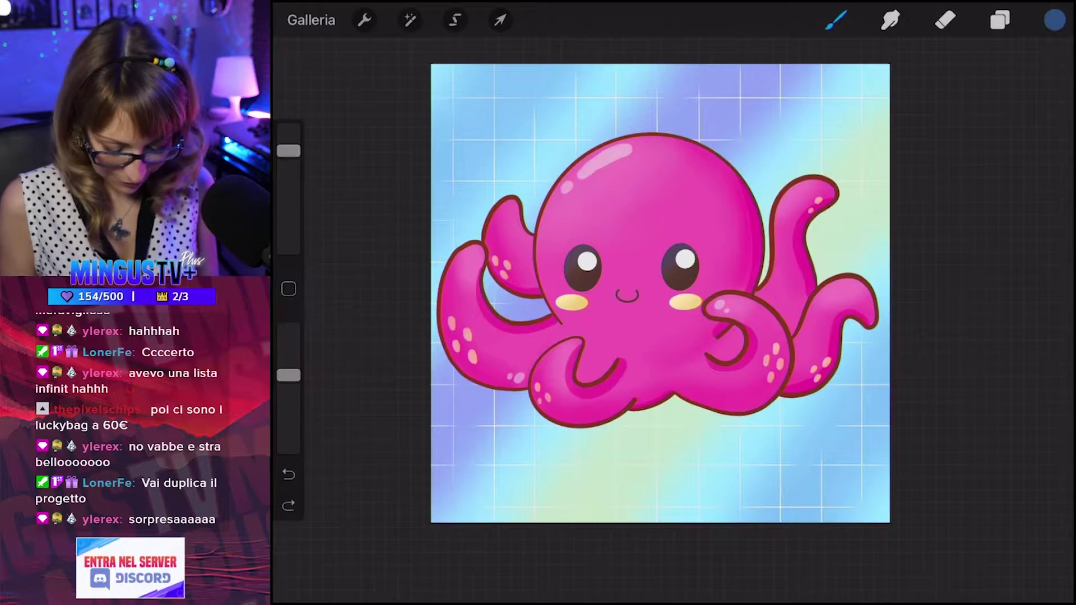
mouse_move(505, 401)
left_mouse_down()
mouse_move(728, 426)
mouse_move(801, 409)
left_mouse_up()
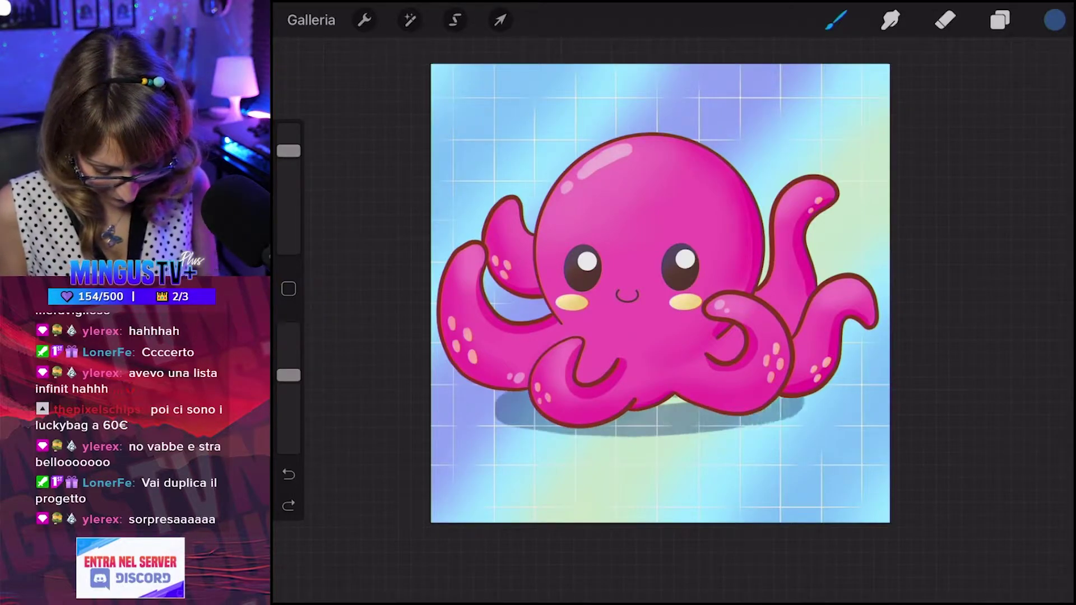
left_click_drag(700, 425, 810, 408)
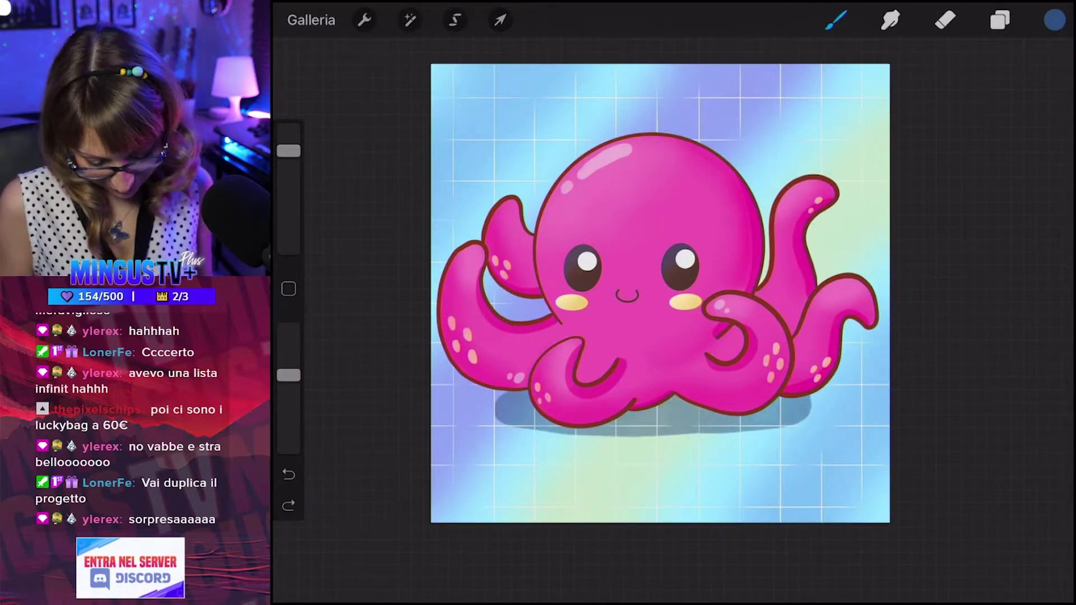
key("ctrl+z")
mouse_move(490, 404)
left_mouse_down()
mouse_move(617, 423)
mouse_move(818, 406)
left_mouse_up()
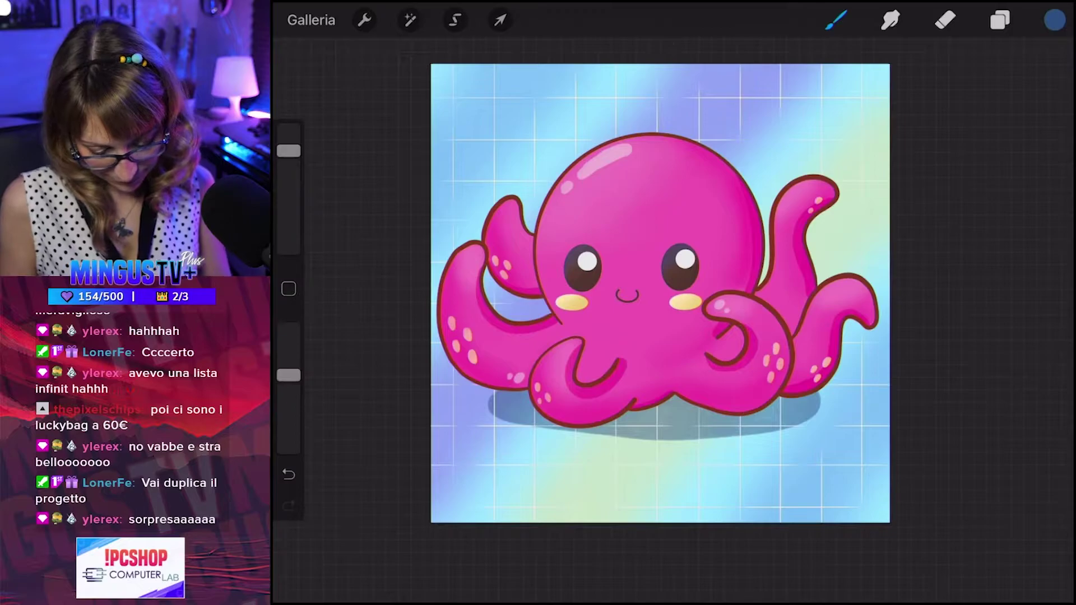
left_click(999, 20)
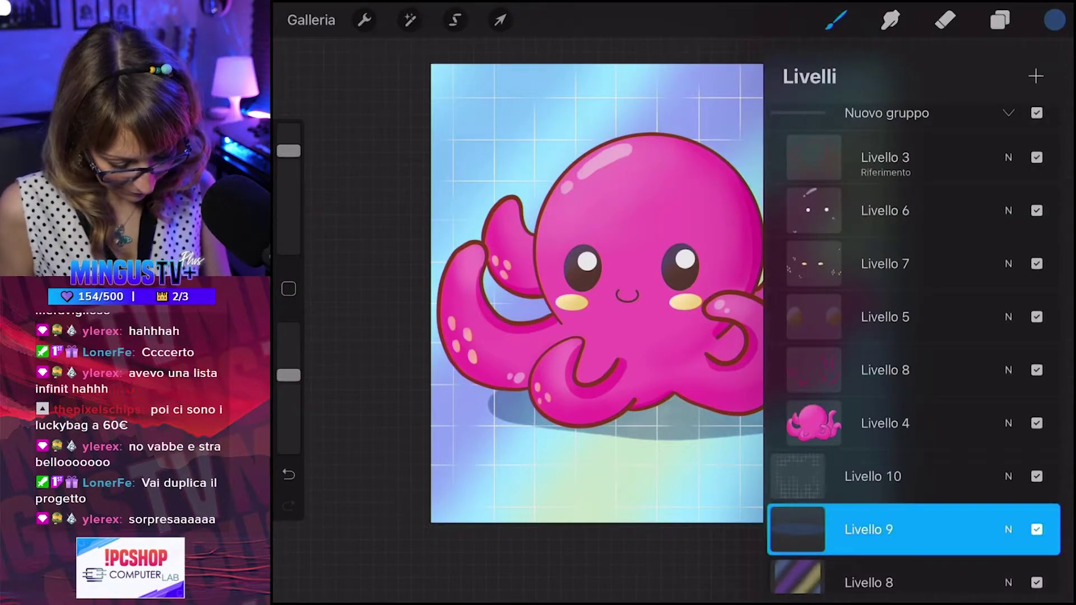
Move Livello 12 just below Livello 3 in the layer list.
left_click(885, 157)
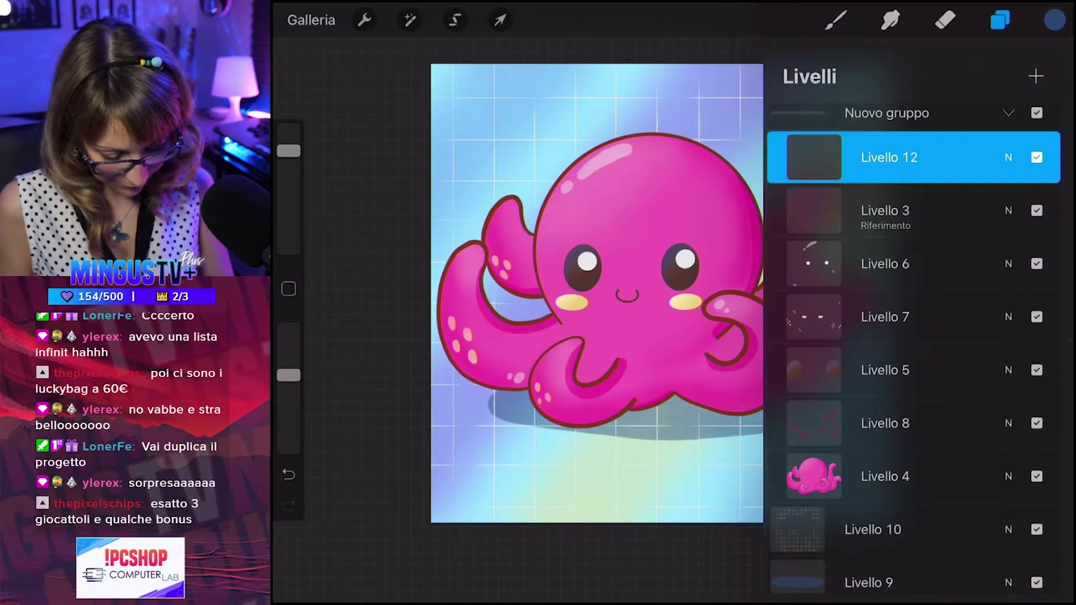
left_click_drag(889, 158, 889, 211)
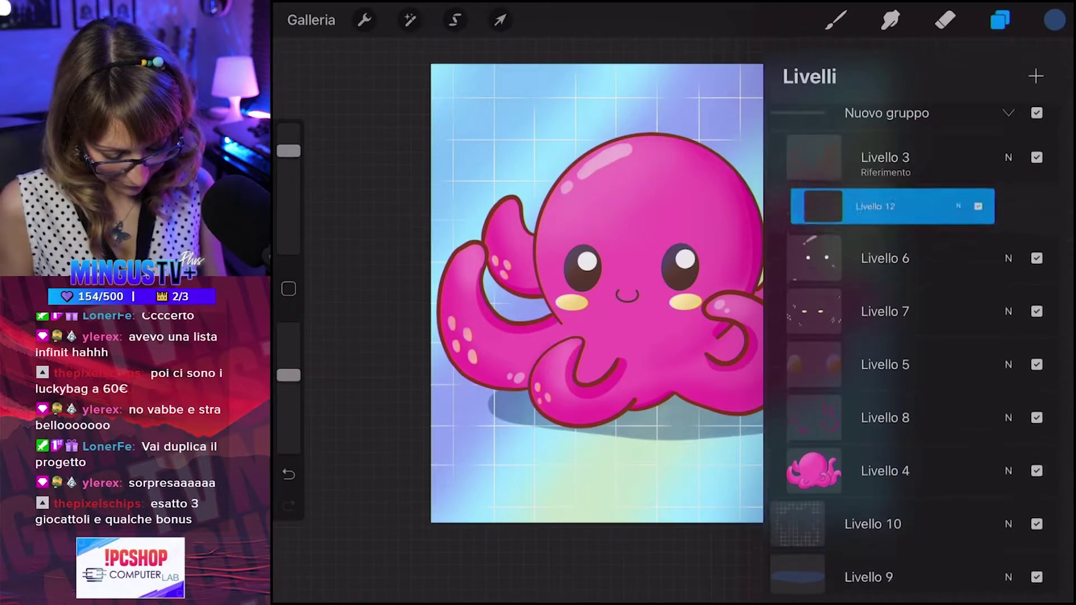
left_click(1000, 20)
Pick near-white and ColorDrop it into the octopus body and both side tentacles.
left_click(1054, 20)
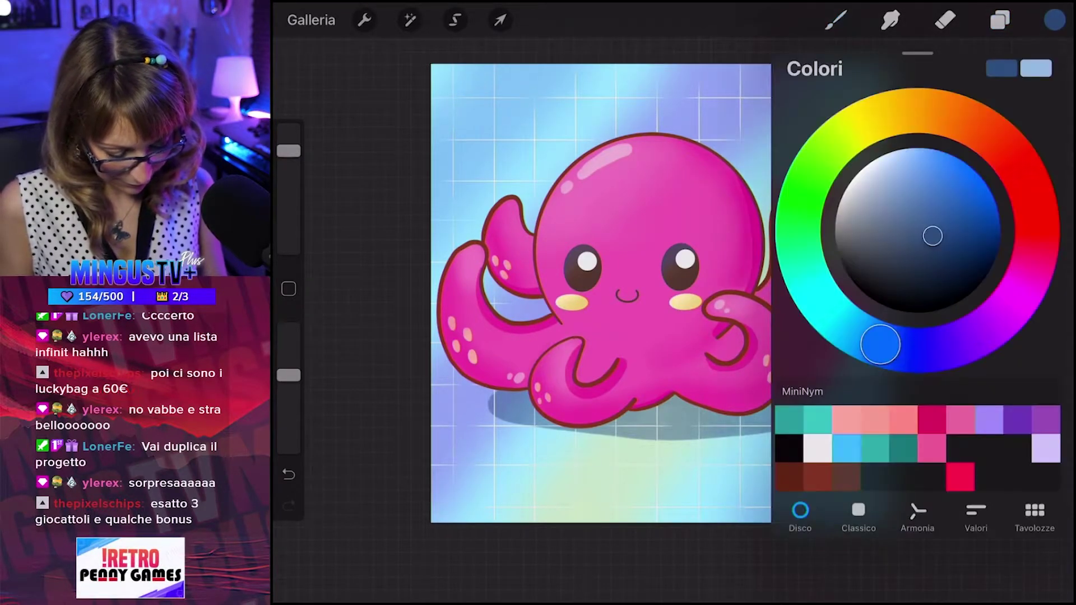
left_click(847, 186)
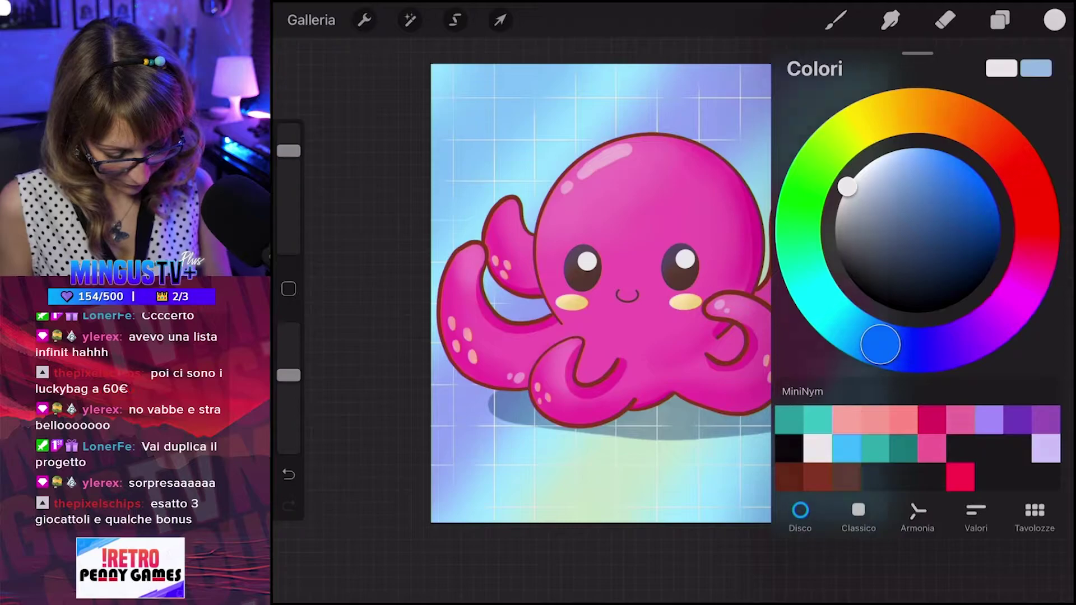
left_click(1053, 21)
left_click(999, 20)
mouse_move(1054, 20)
left_mouse_down()
mouse_move(926, 96)
mouse_move(661, 199)
mouse_move(787, 267)
left_mouse_up()
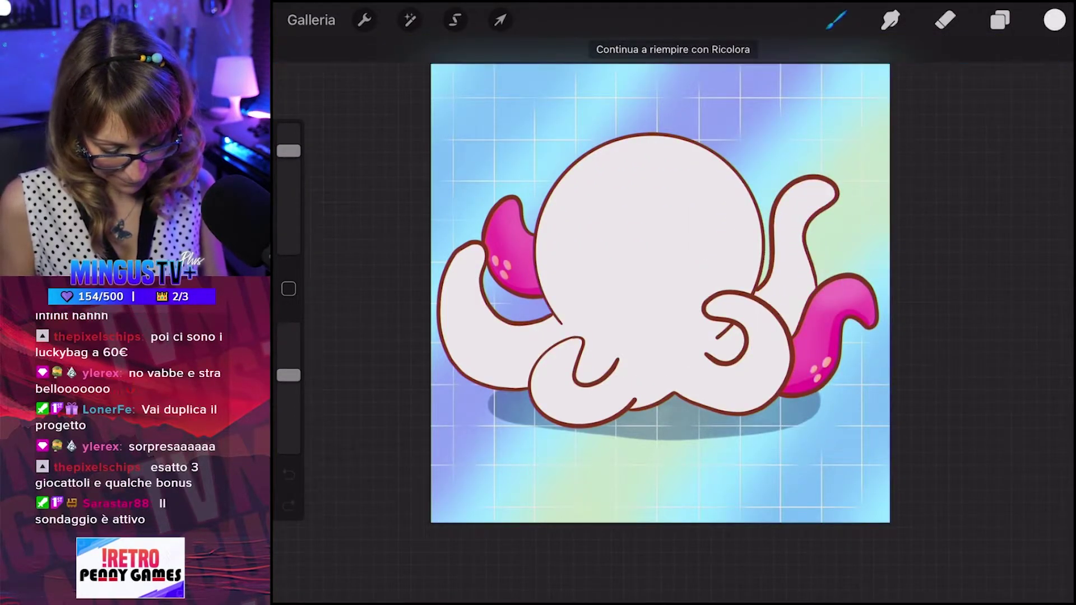
left_click_drag(1054, 20, 839, 303)
left_click_drag(1054, 20, 521, 235)
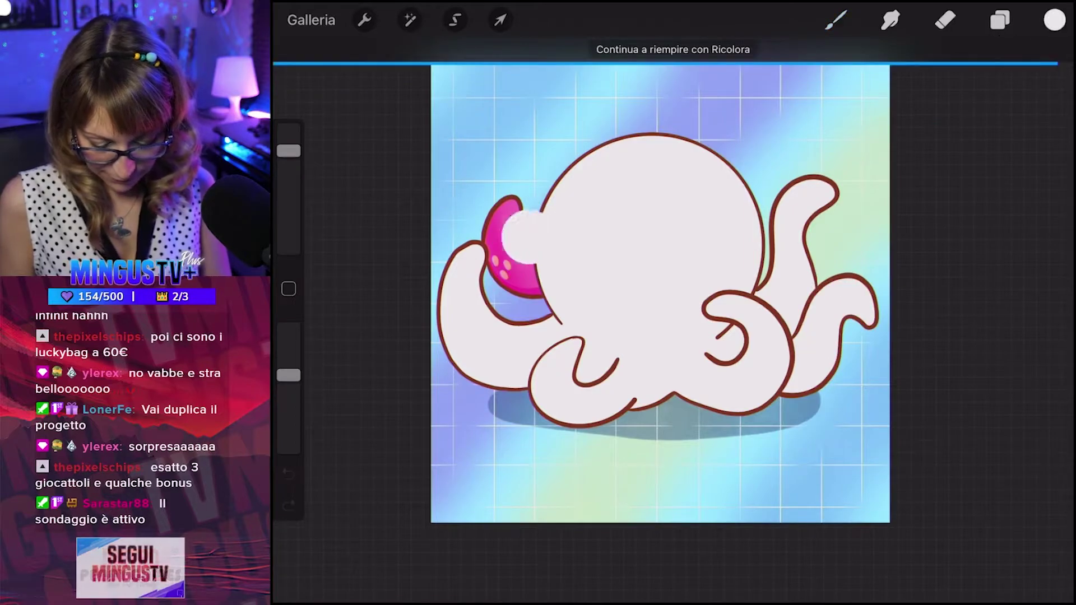
Lower Livello 12 to 13% opacity and move it between Livello 5 and Livello 8.
left_click(999, 20)
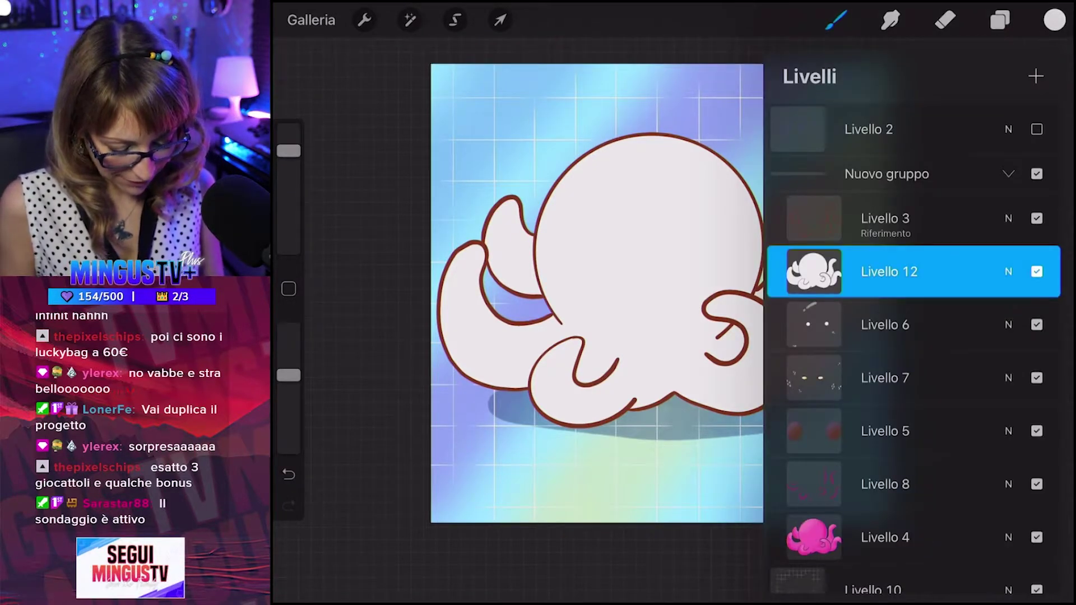
left_click(1008, 271)
mouse_move(1043, 286)
left_mouse_down()
mouse_move(783, 286)
mouse_move(828, 286)
mouse_move(818, 285)
left_mouse_up()
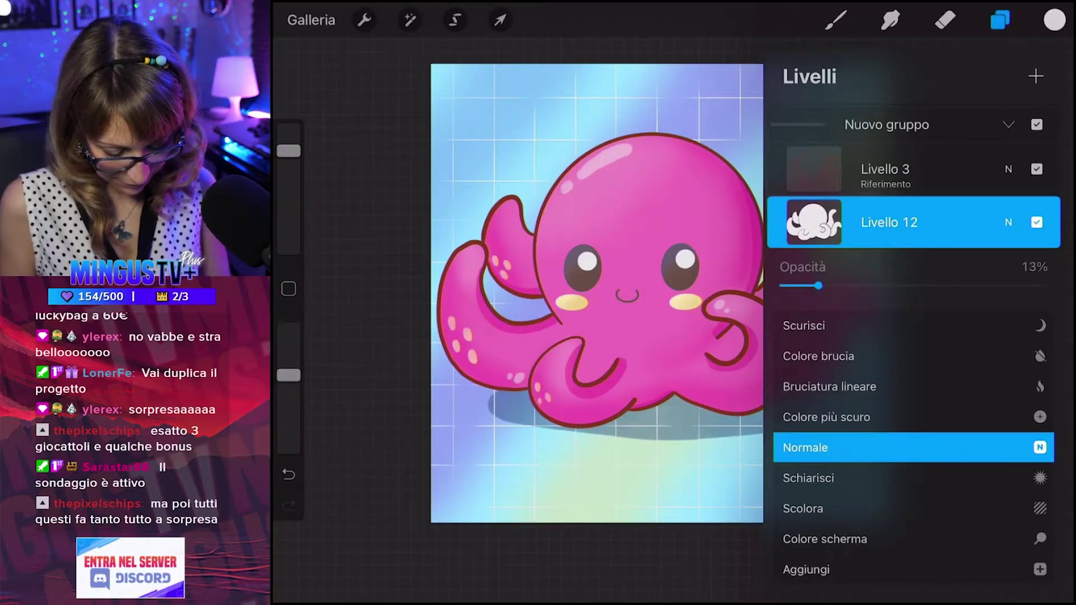
left_click(1008, 222)
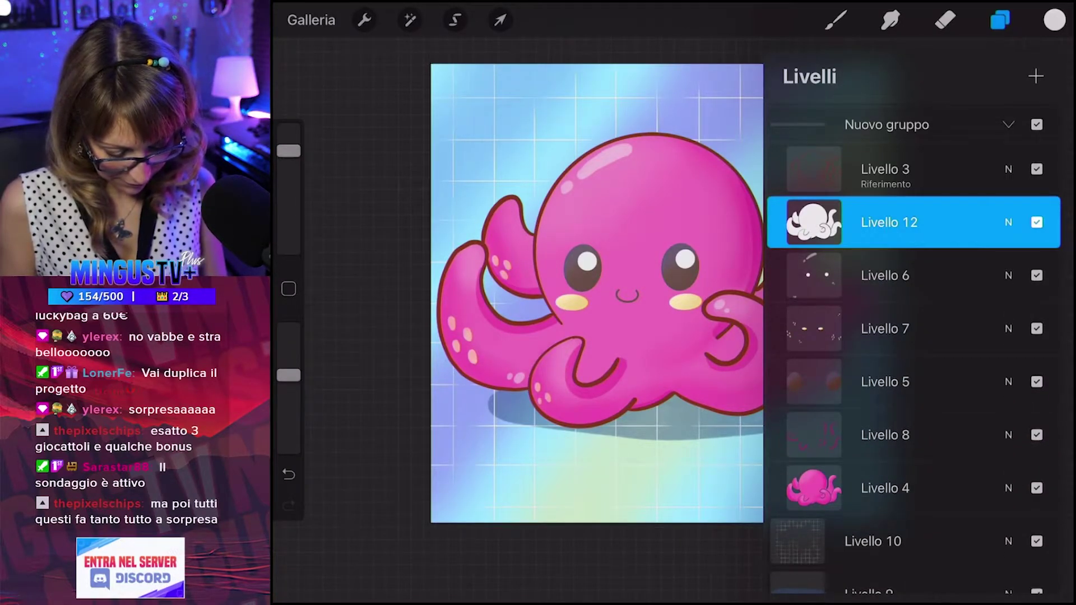
left_click_drag(889, 222, 873, 368)
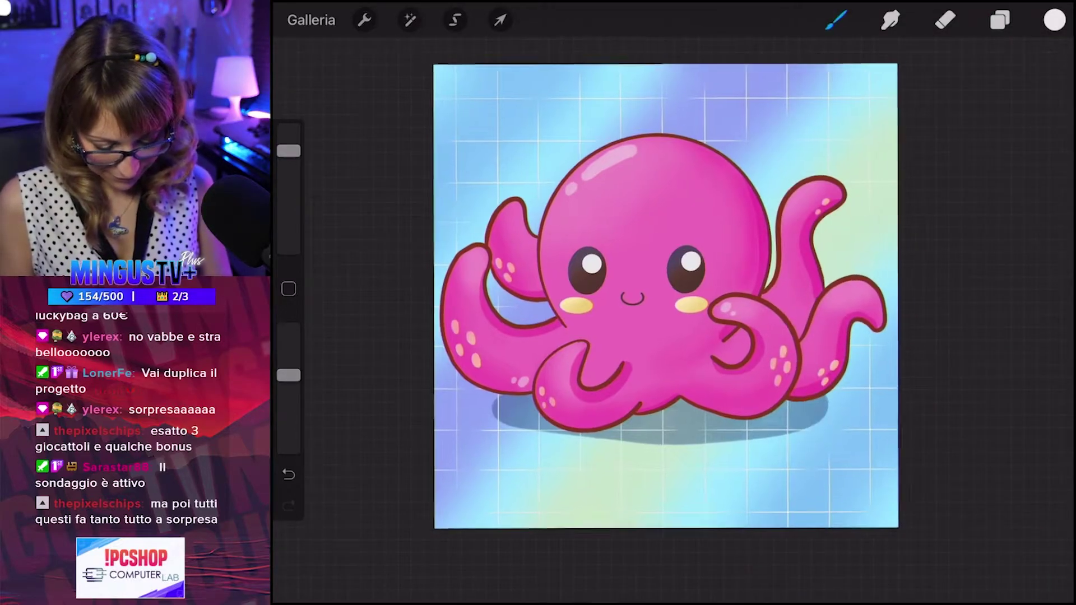
Scroll to the six-panel sheet showing faint sketch marks in the top-left panel.
scroll(678, 314, "up", 2)
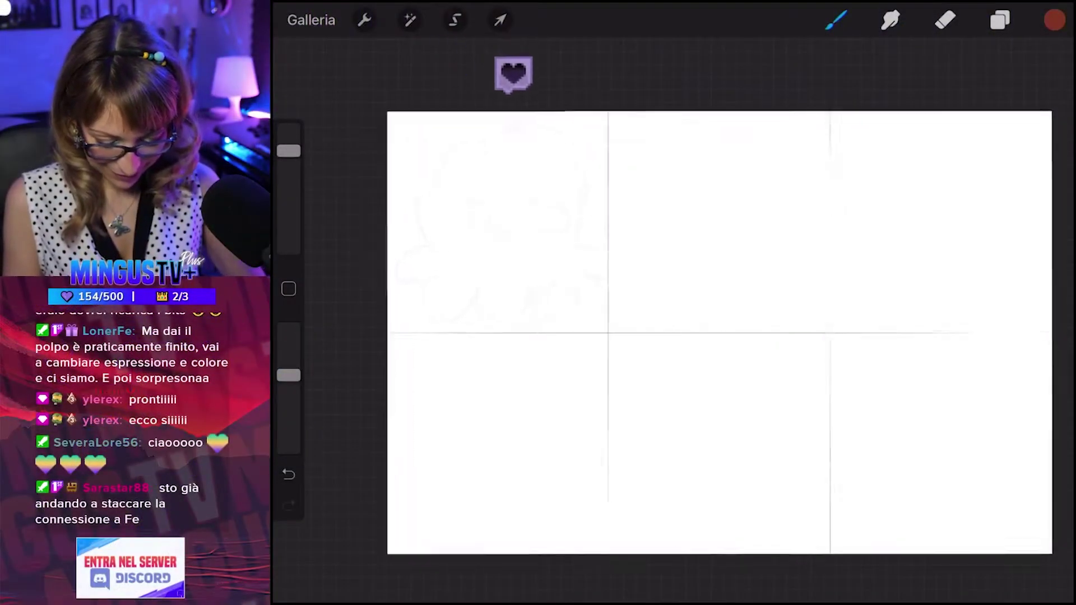
Add a new empty layer above the octopus sketch, undoing a test stroke.
left_click(1000, 20)
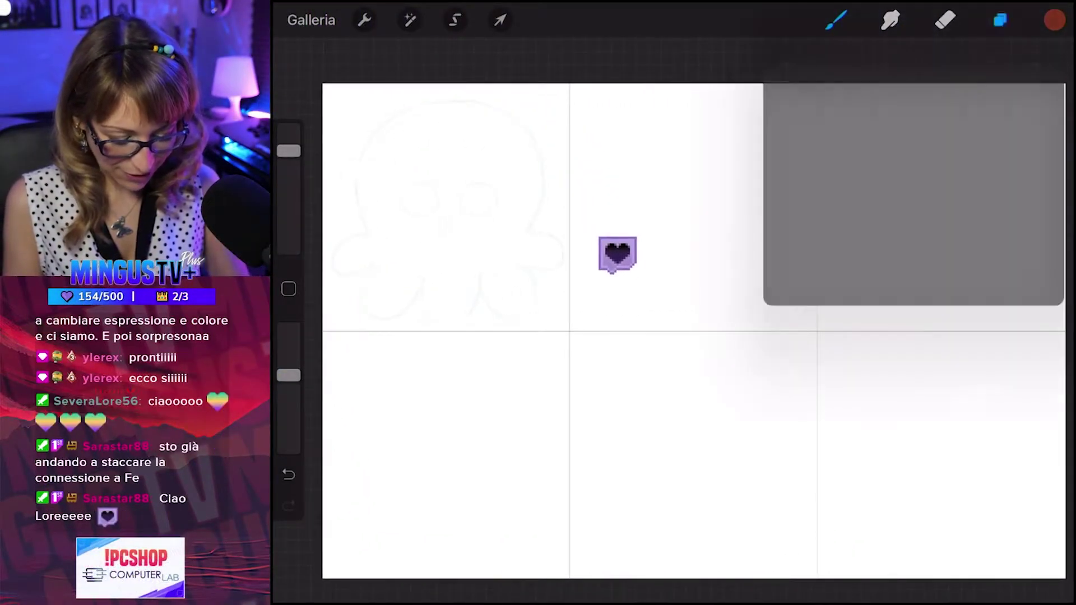
left_click(1036, 76)
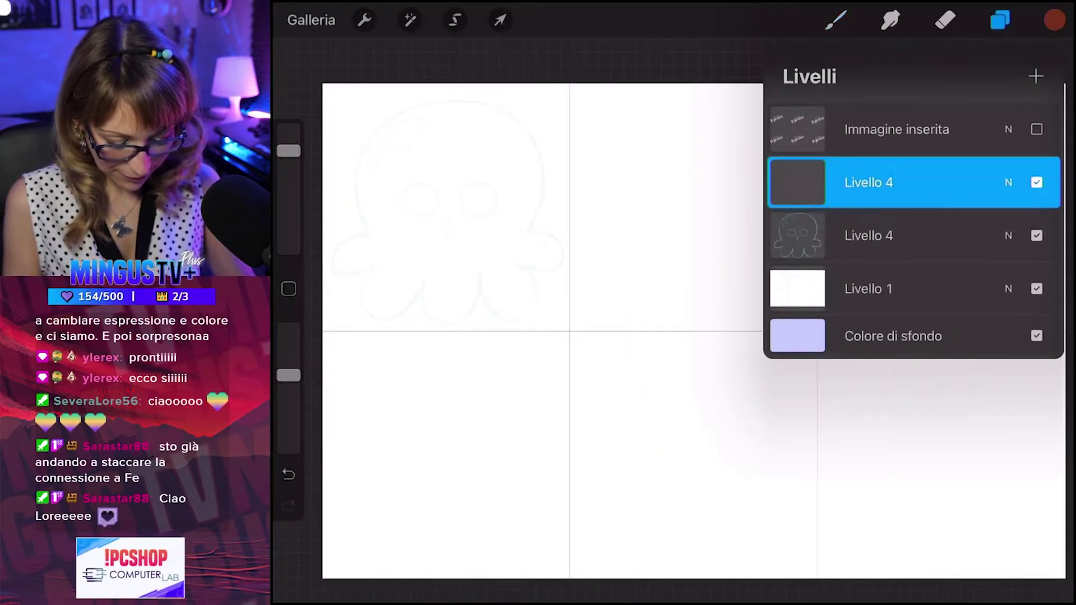
left_click(836, 21)
left_click(665, 230)
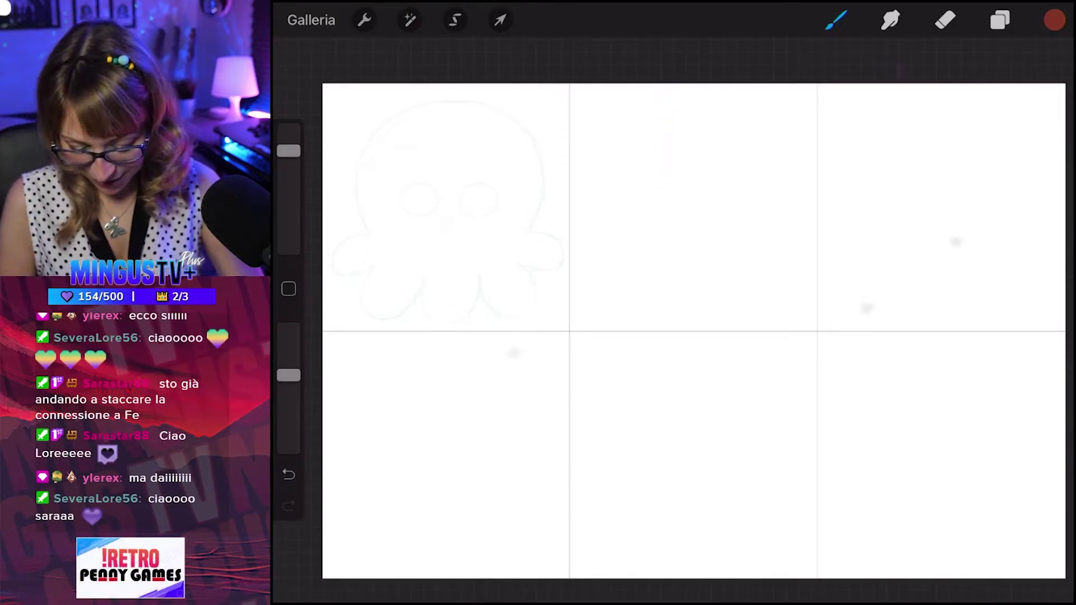
left_click_drag(546, 185, 513, 238)
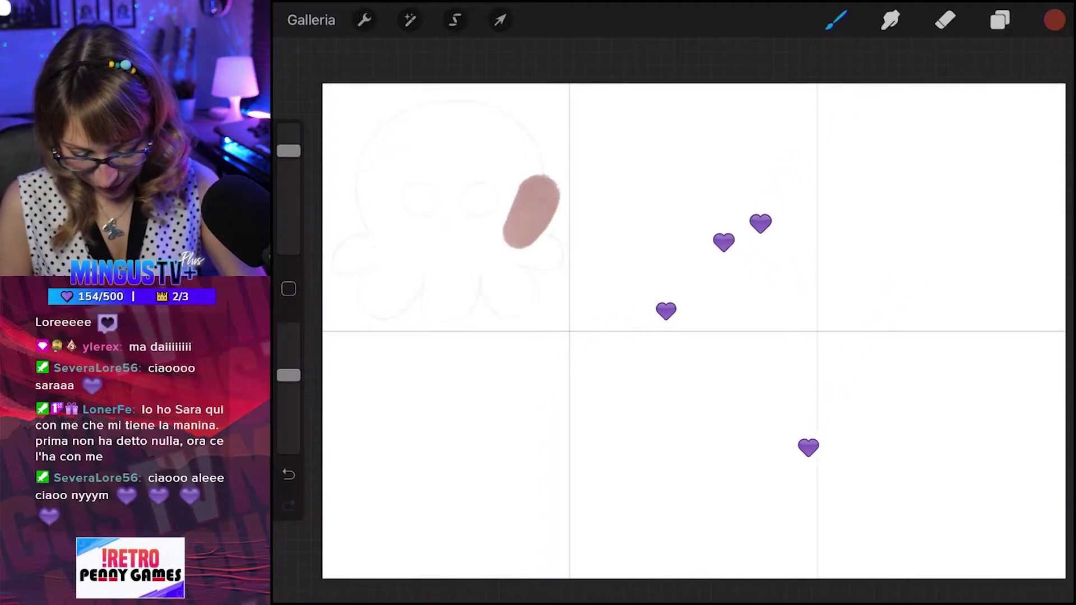
key("ctrl+z")
Select the Penna da studio brush and zoom in on the octopus sketch.
left_click(836, 21)
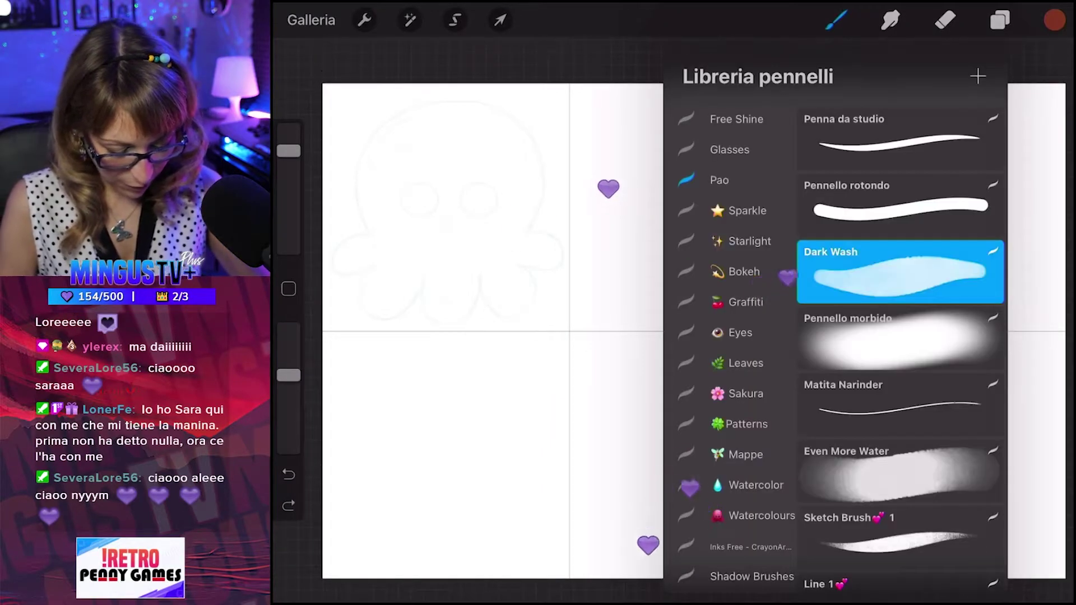
left_click(899, 137)
left_click(836, 20)
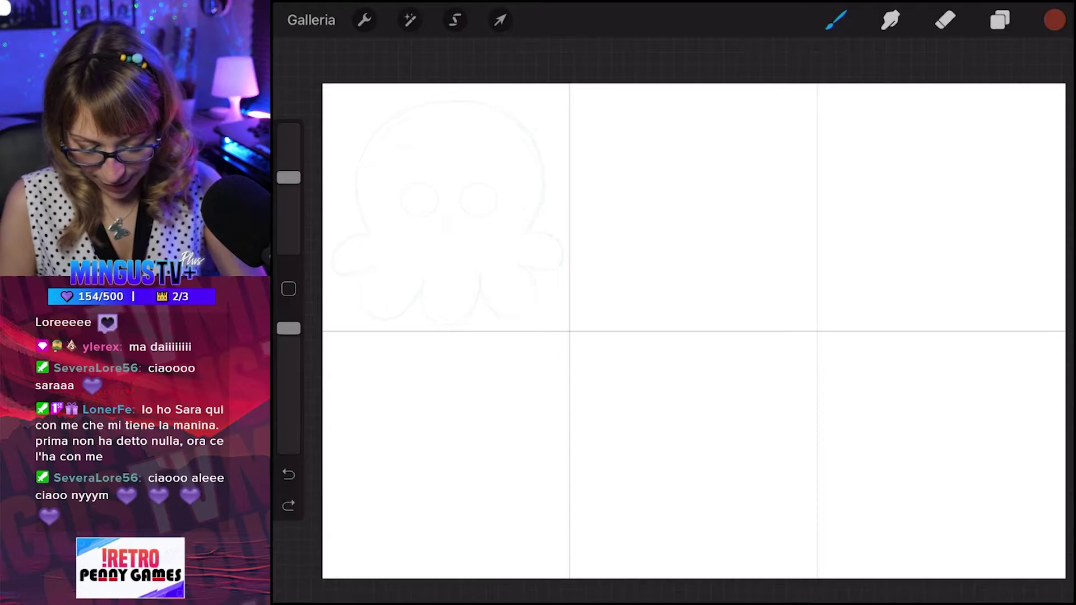
scroll(617, 280, "up", 3)
scroll(616, 281, "up", 2)
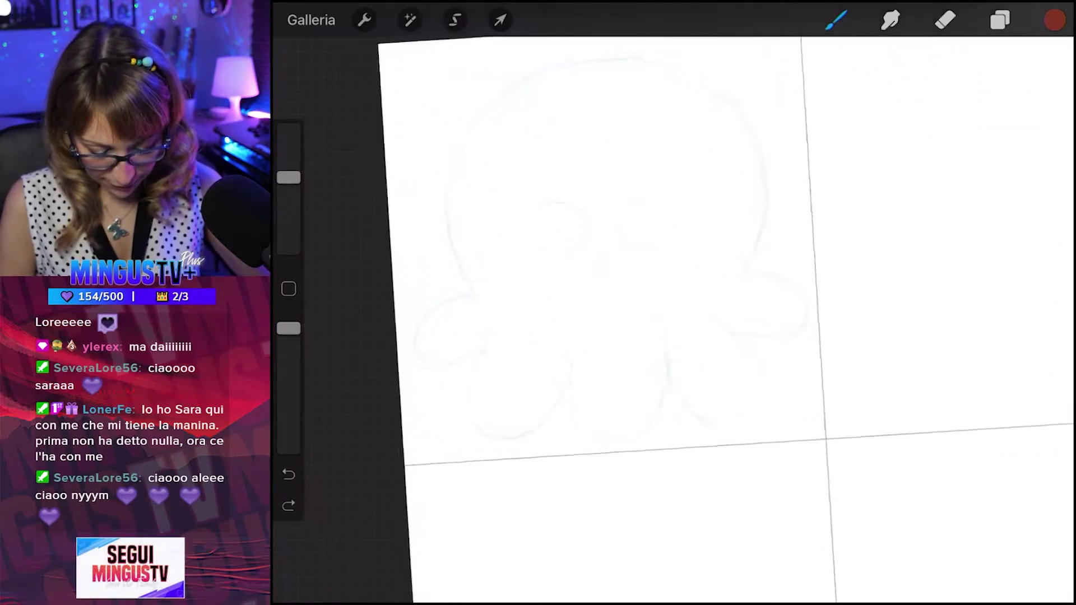
scroll(673, 281, "down", 3)
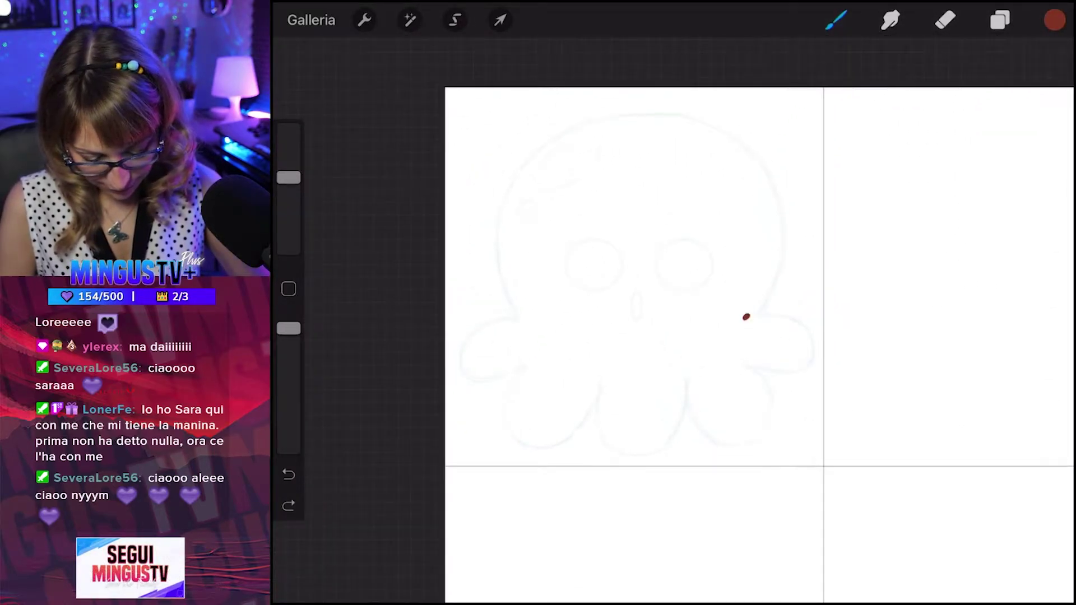
Ink the octopus head arc and the left and right tentacle curls in dark red.
mouse_move(745, 317)
left_mouse_down()
mouse_move(785, 240)
mouse_move(756, 159)
mouse_move(648, 113)
mouse_move(530, 153)
mouse_move(493, 241)
mouse_move(542, 329)
left_mouse_up()
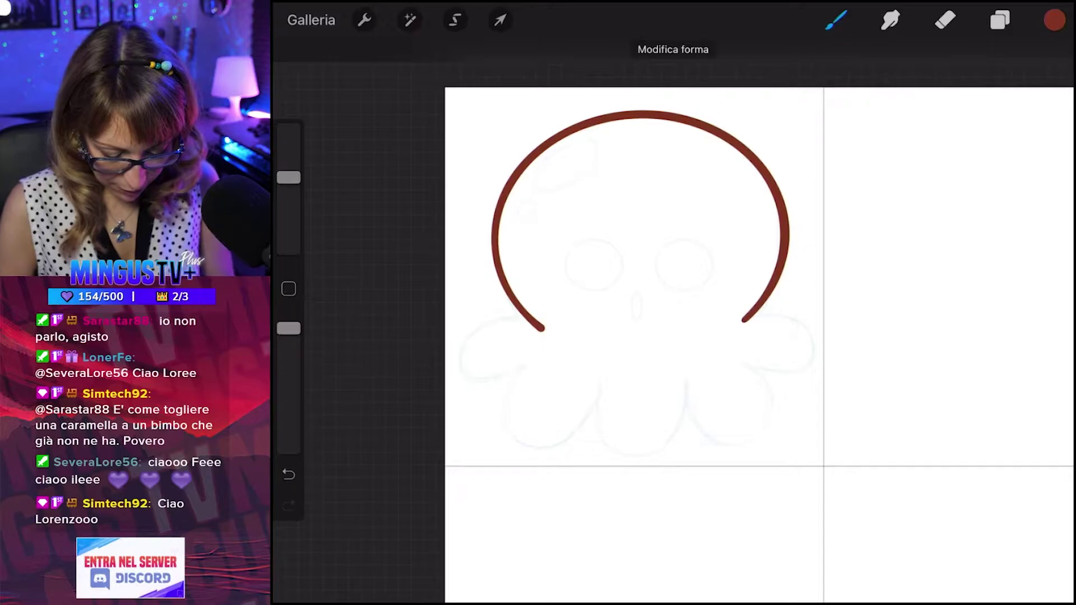
left_click_drag(542, 328, 487, 334)
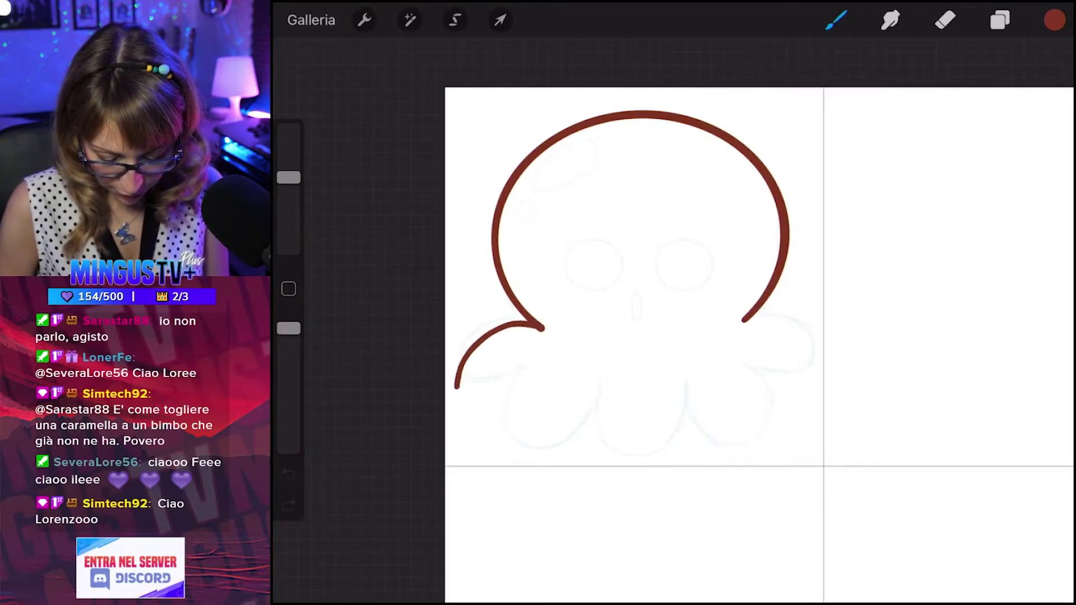
left_click_drag(502, 388, 521, 371)
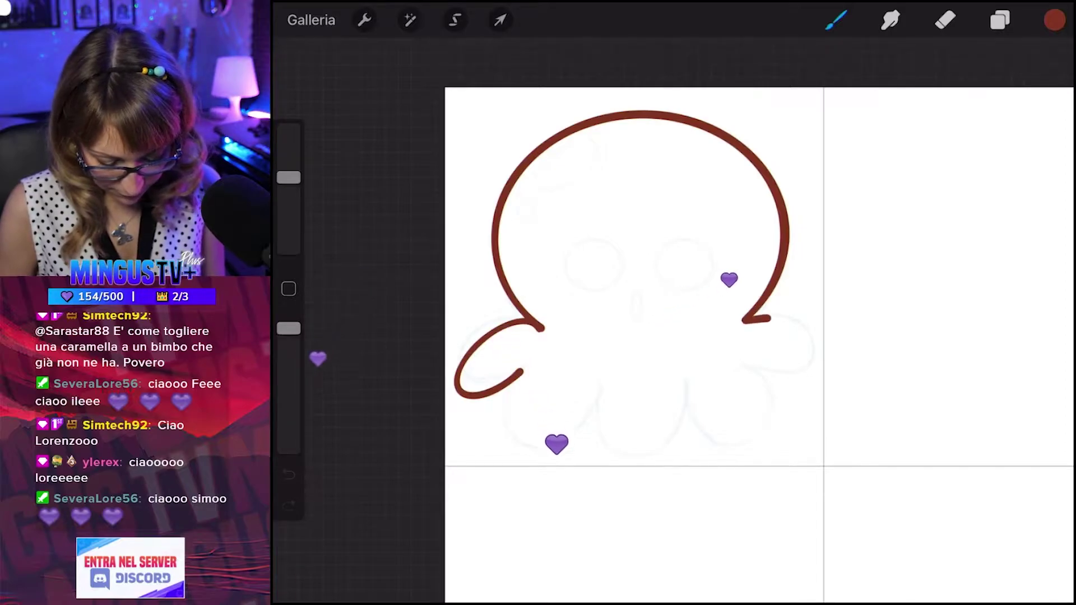
mouse_move(743, 321)
left_mouse_down()
mouse_move(825, 352)
mouse_move(751, 367)
left_mouse_up()
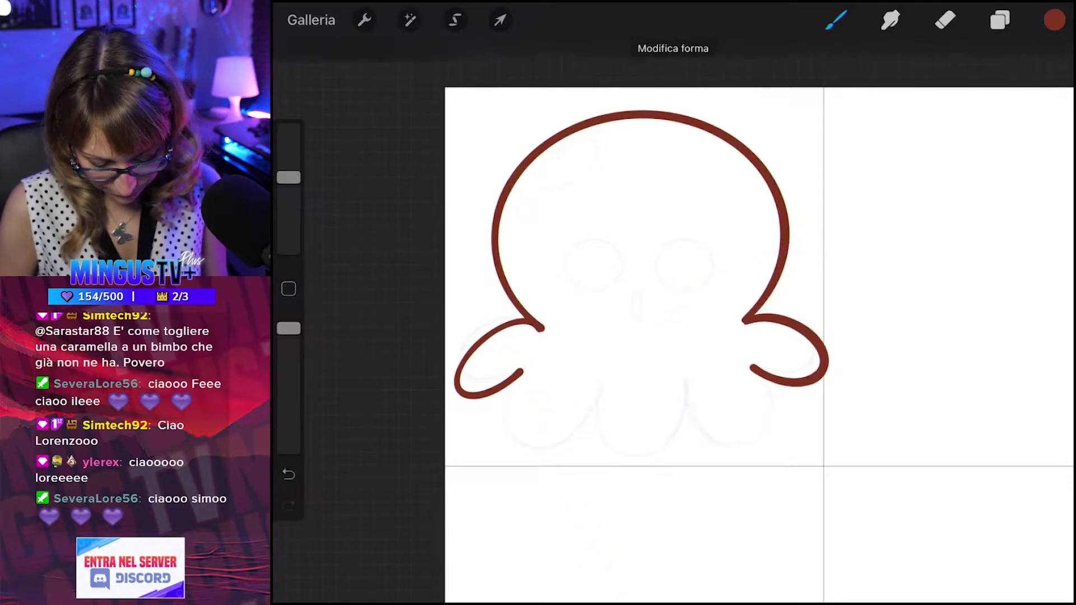
left_click_drag(522, 371, 509, 390)
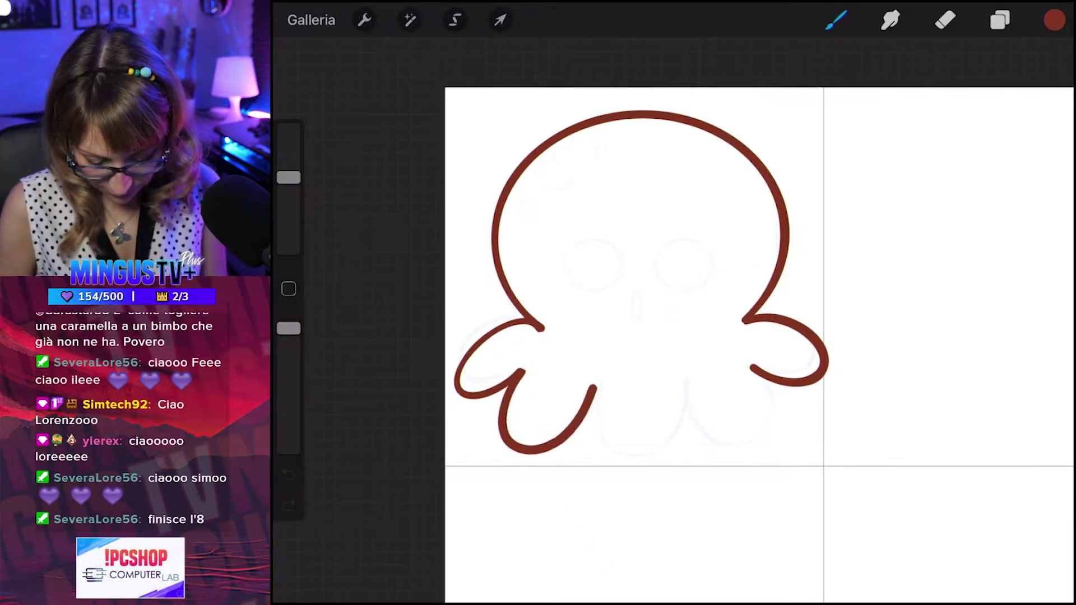
Ink the lower left, middle and right tentacles, undoing a stray ellipse.
left_click_drag(591, 391, 596, 385)
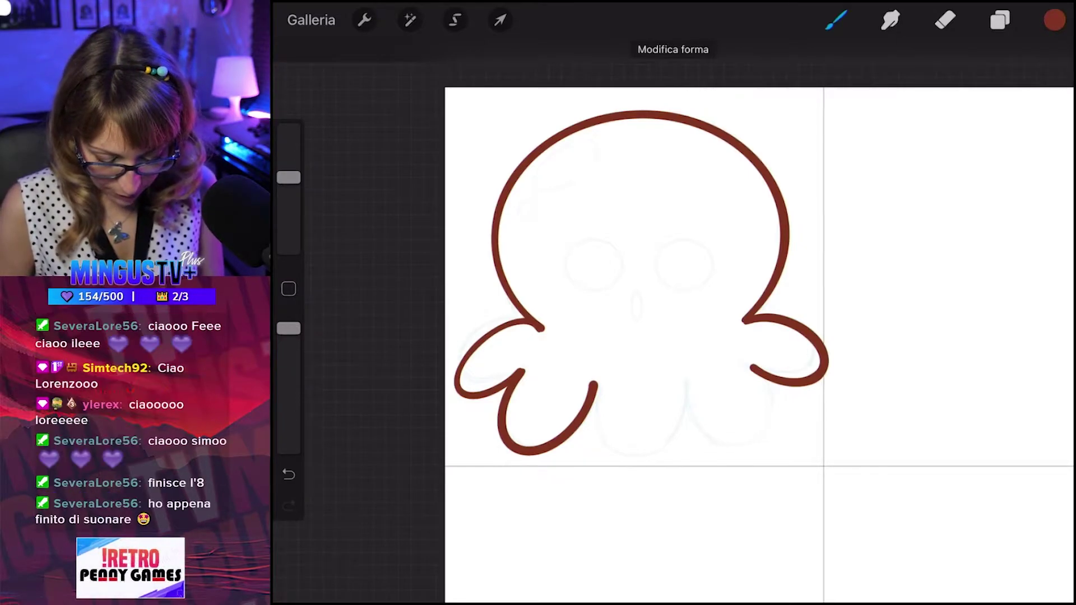
left_click_drag(595, 386, 592, 423)
left_click_drag(681, 378, 684, 438)
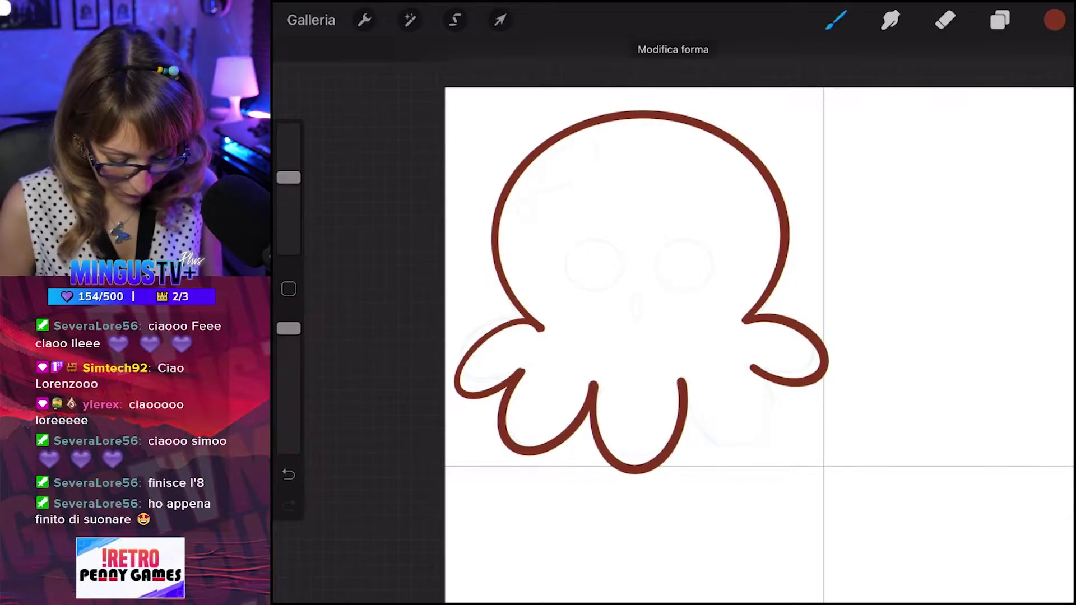
left_click_drag(772, 386, 800, 416)
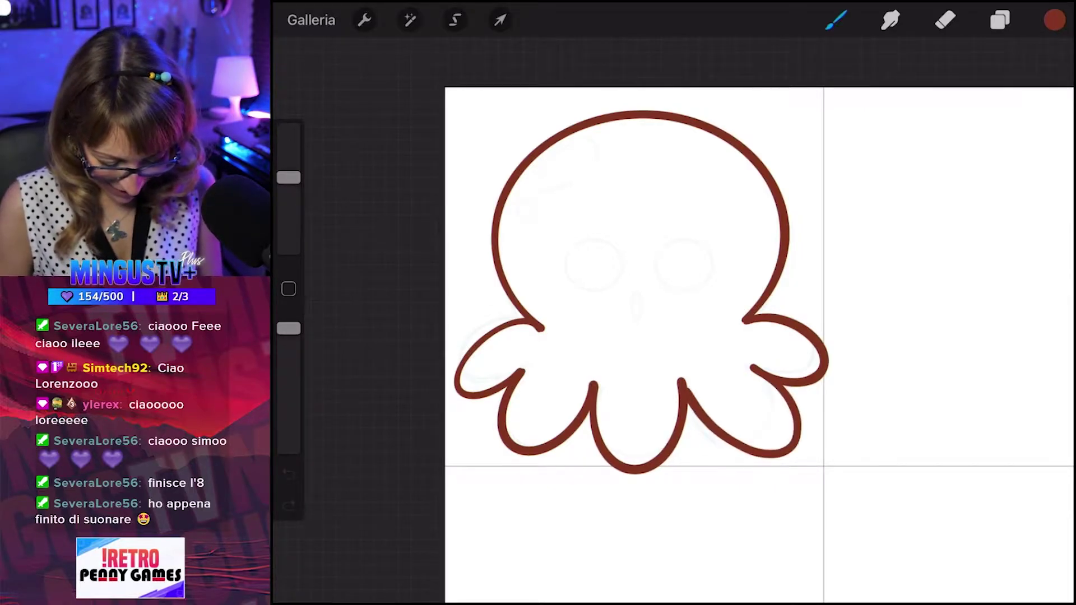
left_click_drag(686, 389, 731, 437)
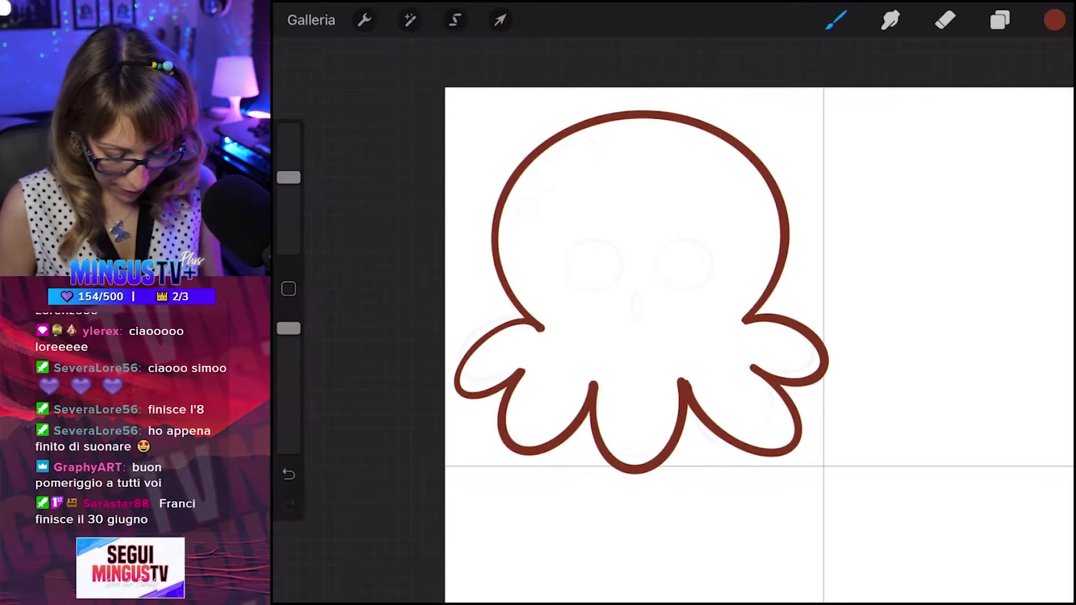
key("ctrl+z")
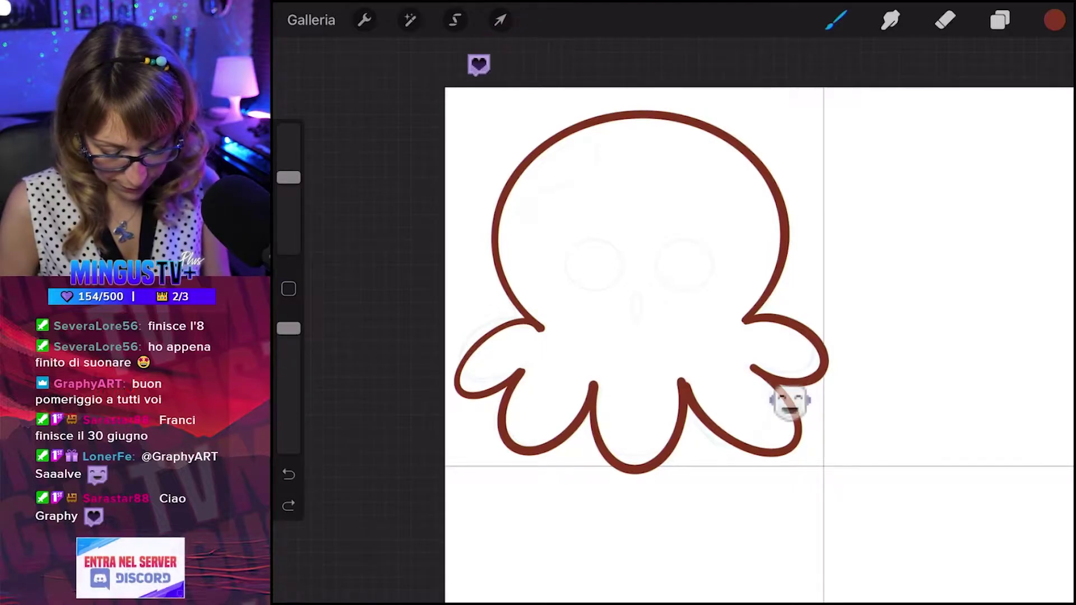
Add a new eyes layer with the Pennello rotondo brush at about 6% size.
left_click(999, 20)
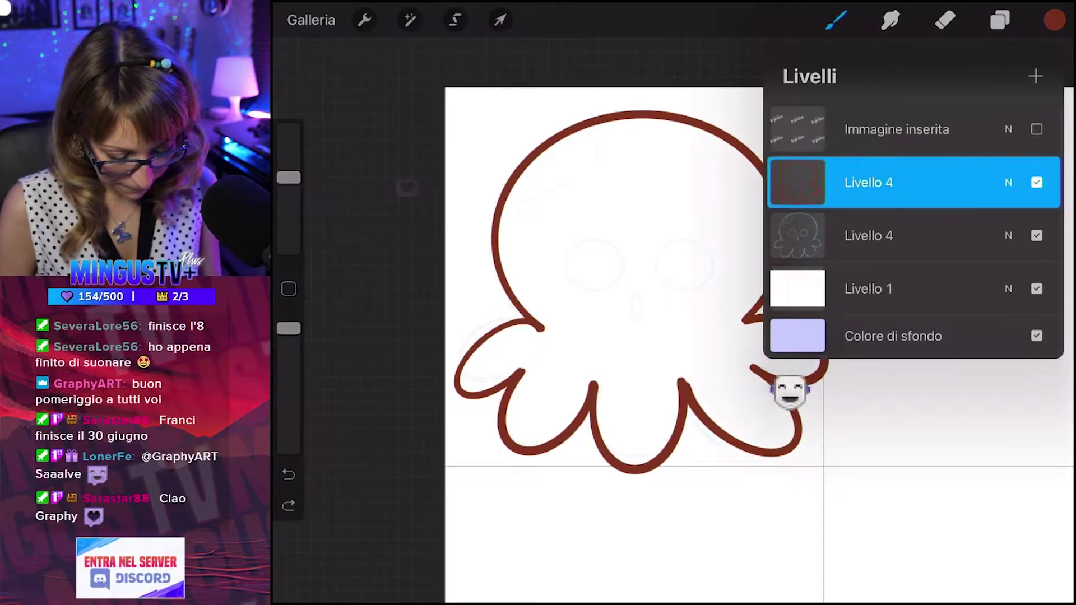
left_click(1035, 76)
left_click(999, 19)
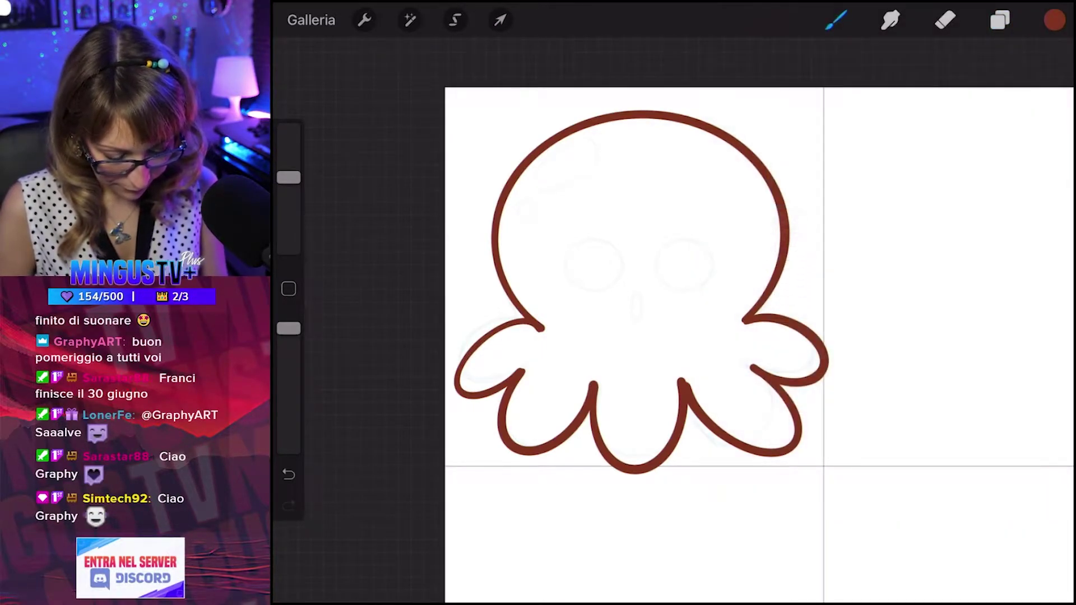
left_click(836, 20)
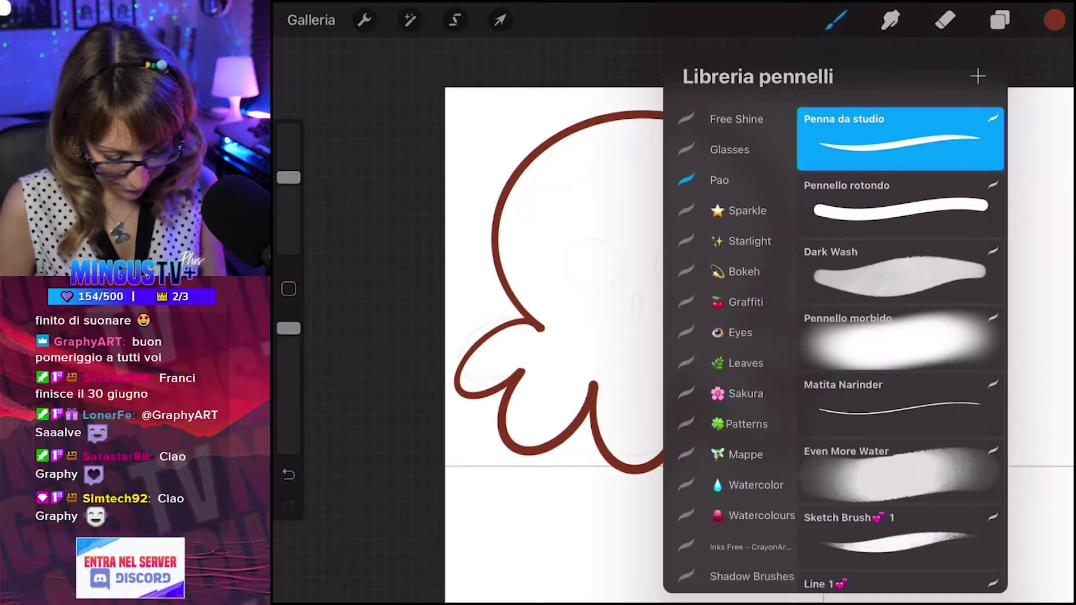
left_click(899, 204)
left_click_drag(288, 177, 288, 227)
left_click(1054, 19)
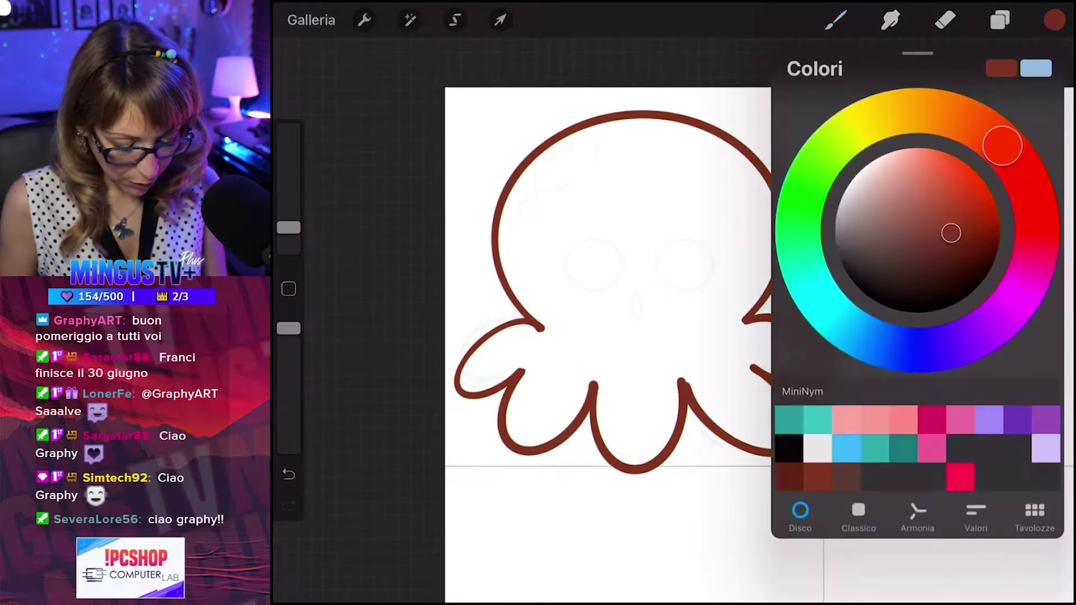
left_click(1053, 20)
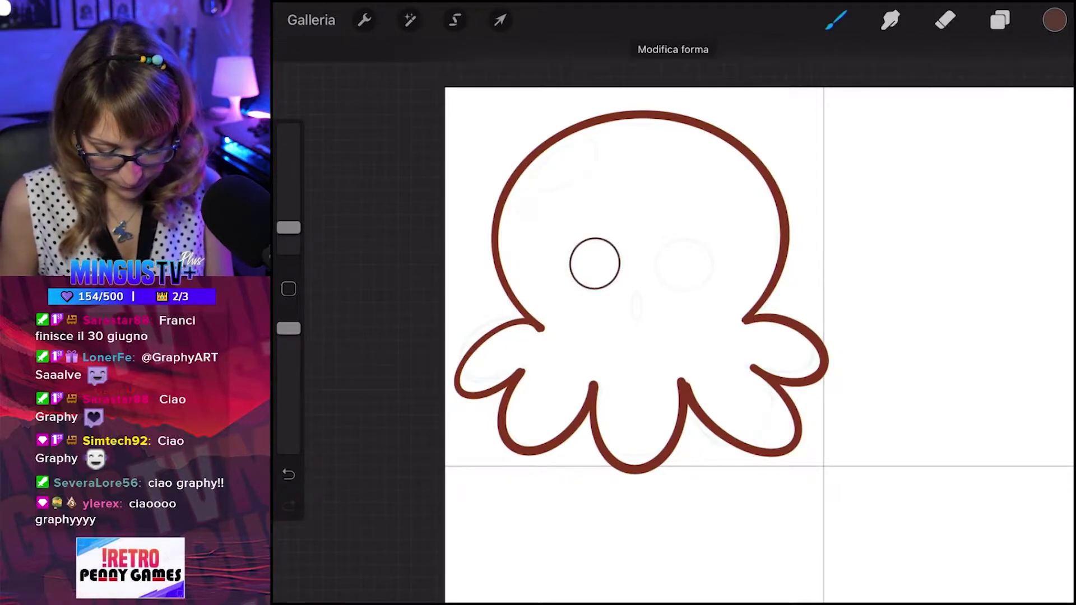
Make Livello 5 the reference layer and fill the left eye circle brown.
left_click(1000, 20)
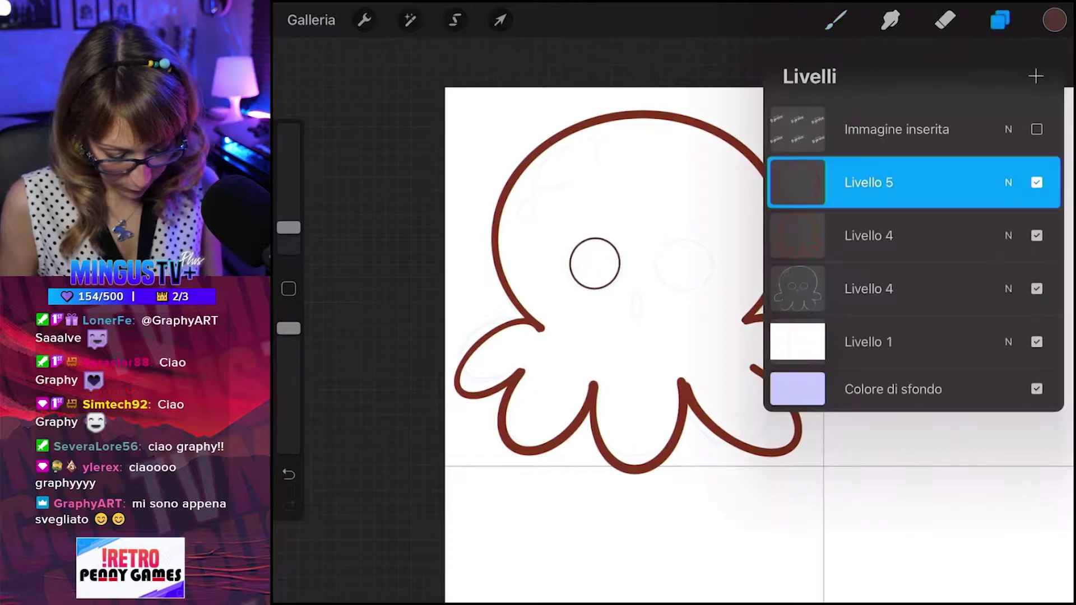
left_click(797, 182)
left_click(690, 297)
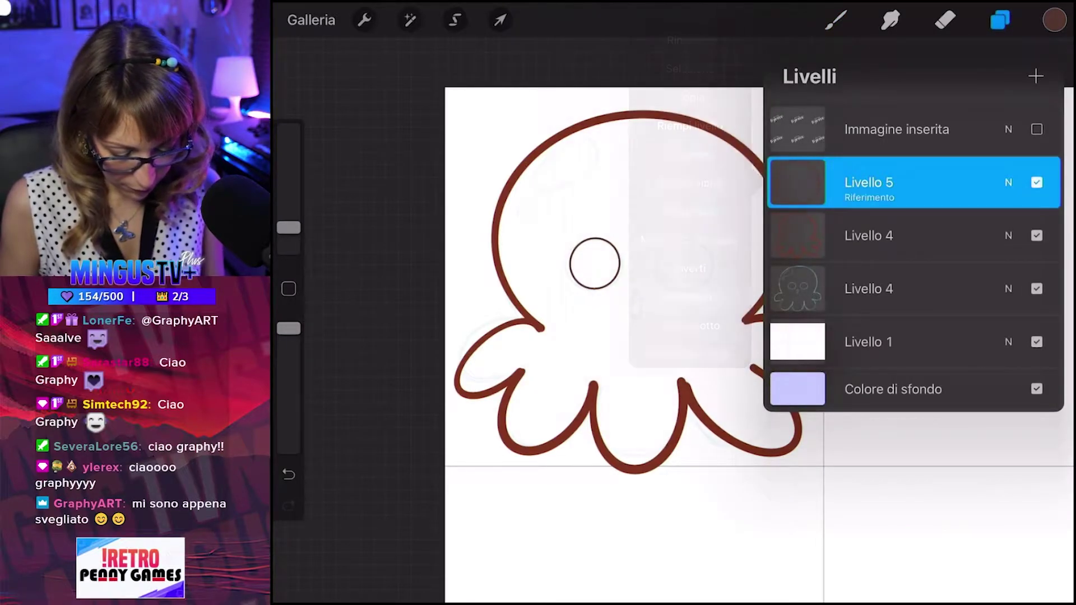
left_click(1000, 20)
left_click_drag(1054, 20, 594, 264)
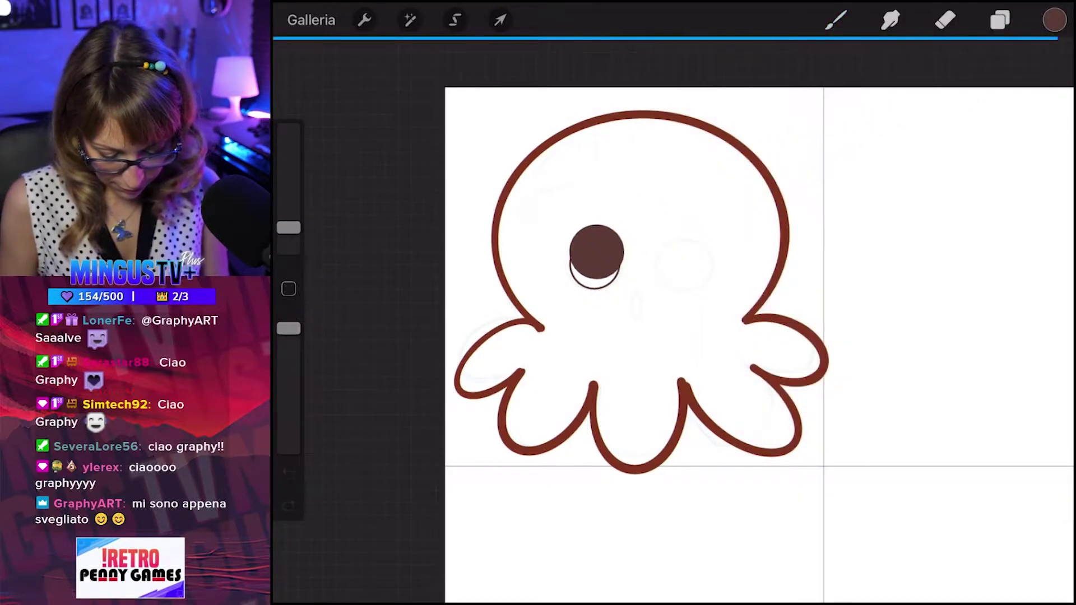
Copy the left eye onto a new layer and move the copy to the right-eye position.
left_click(455, 20)
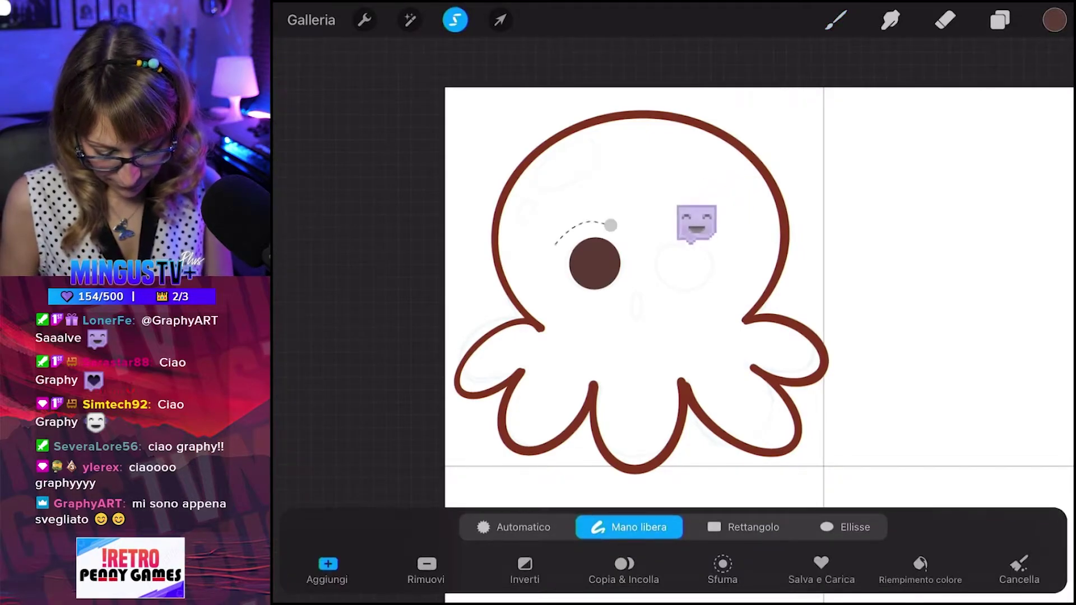
left_click_drag(611, 224, 638, 263)
key("v")
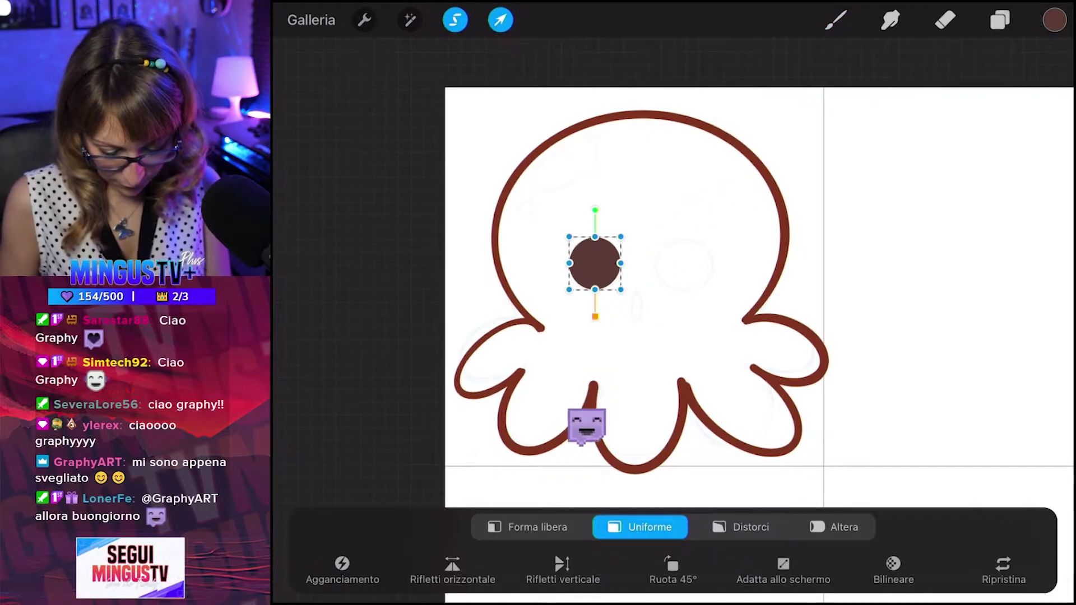
left_click(455, 20)
left_click_drag(612, 216, 616, 220)
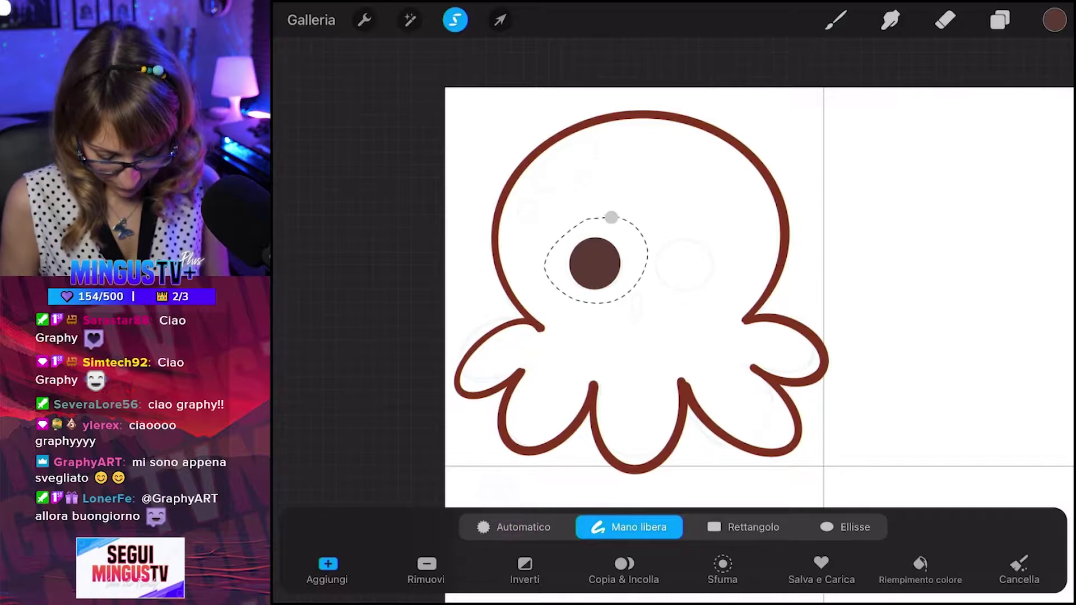
left_click(558, 577)
left_click(500, 20)
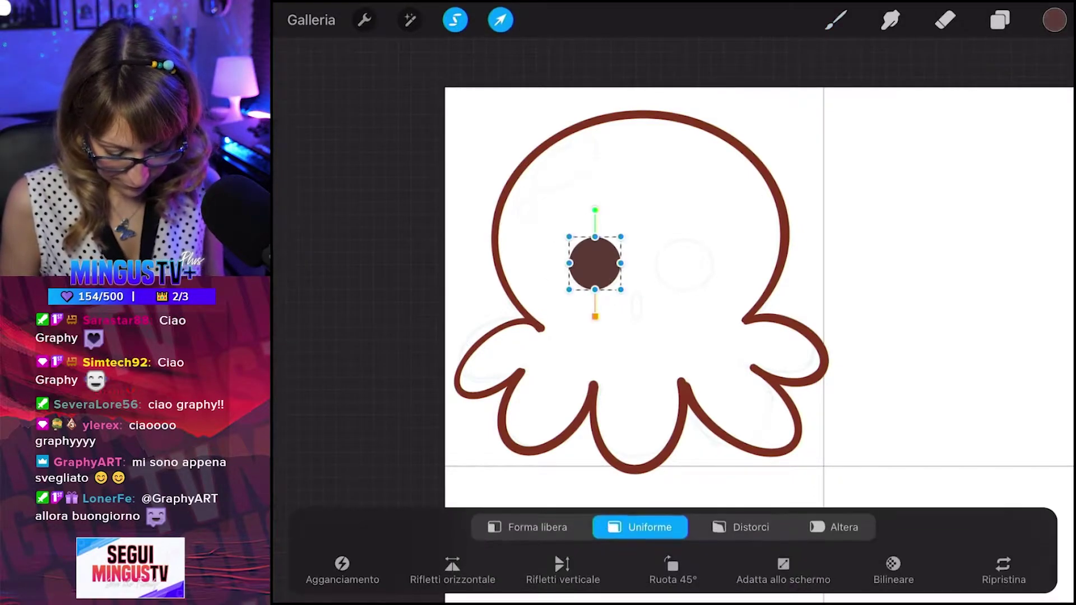
left_click_drag(595, 263, 686, 260)
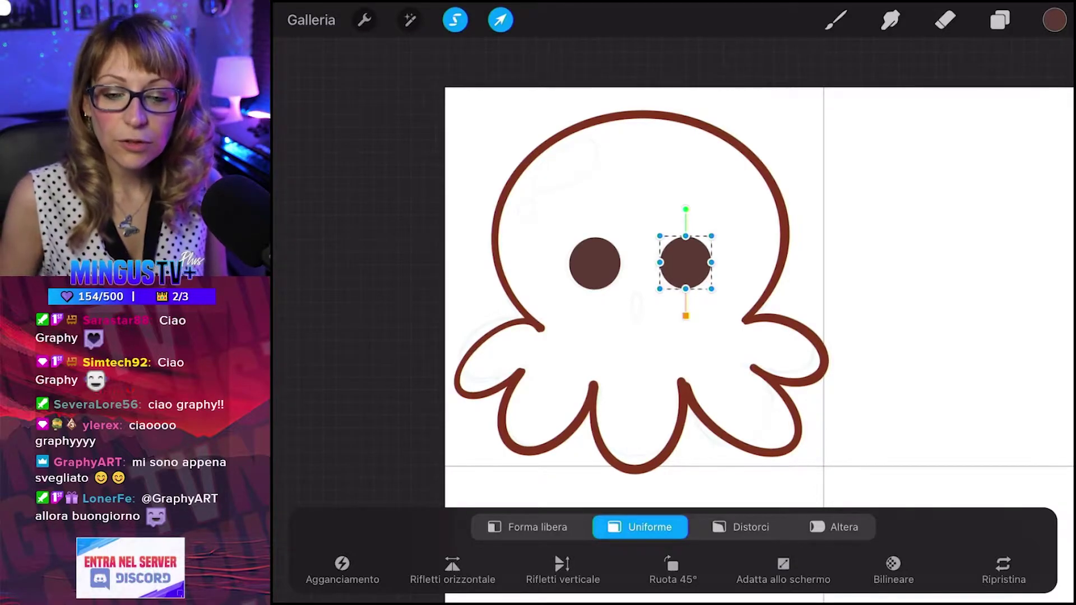
key("b")
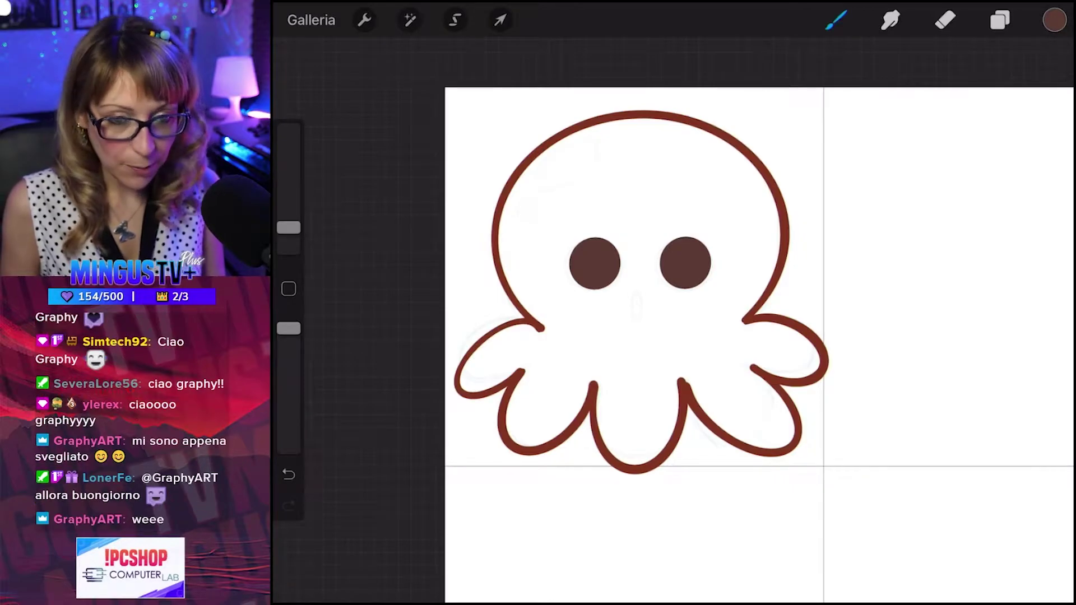
Merge the eye copy down and group the eyes layer with the lineart layer.
left_click(999, 21)
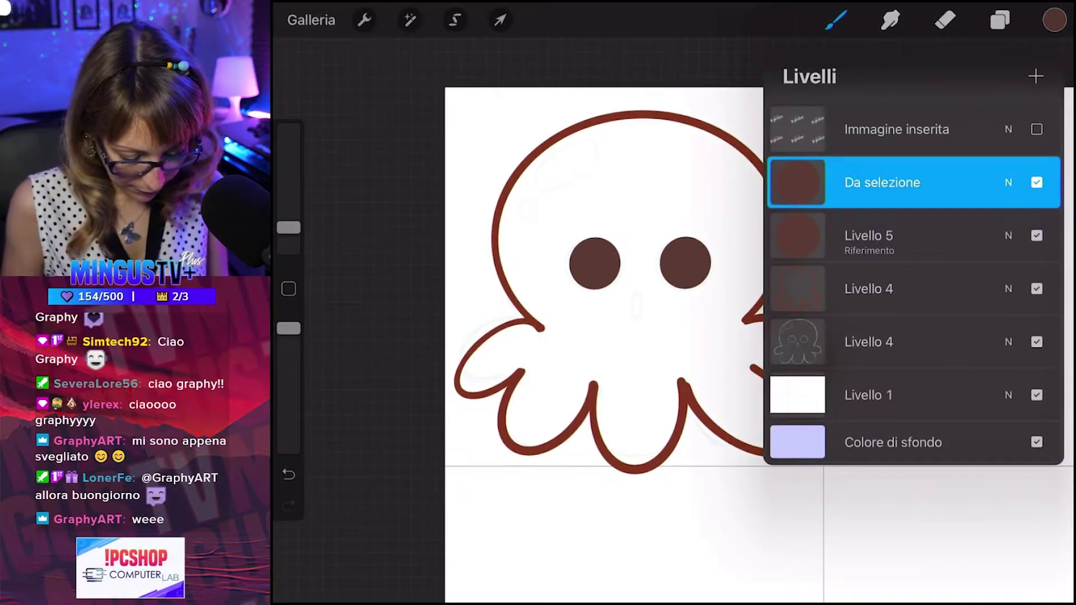
left_click(797, 182)
left_click(690, 326)
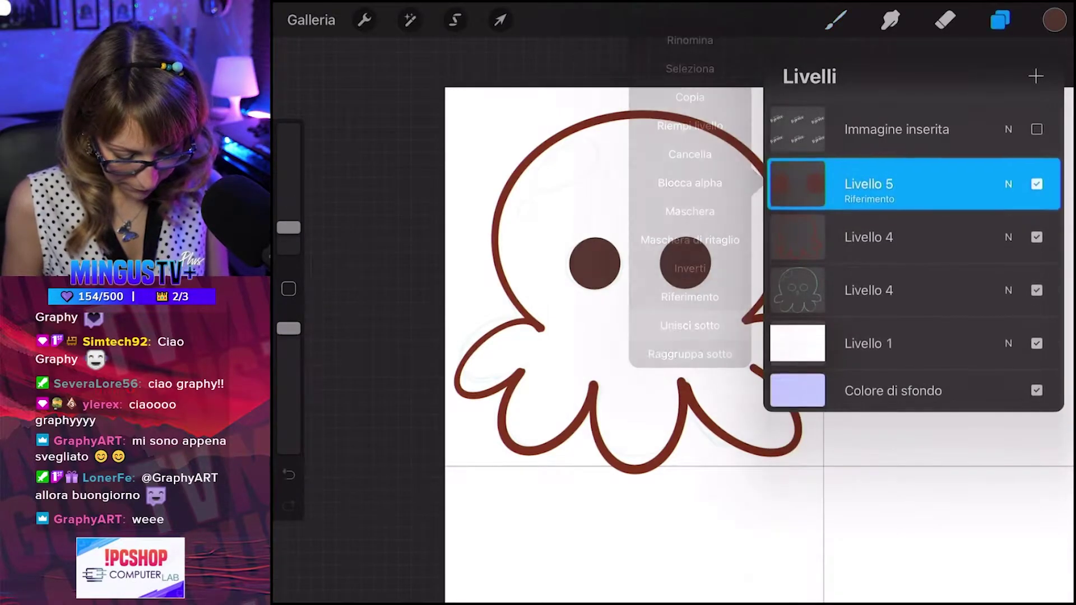
left_click(896, 235)
left_click_drag(840, 182, 925, 182)
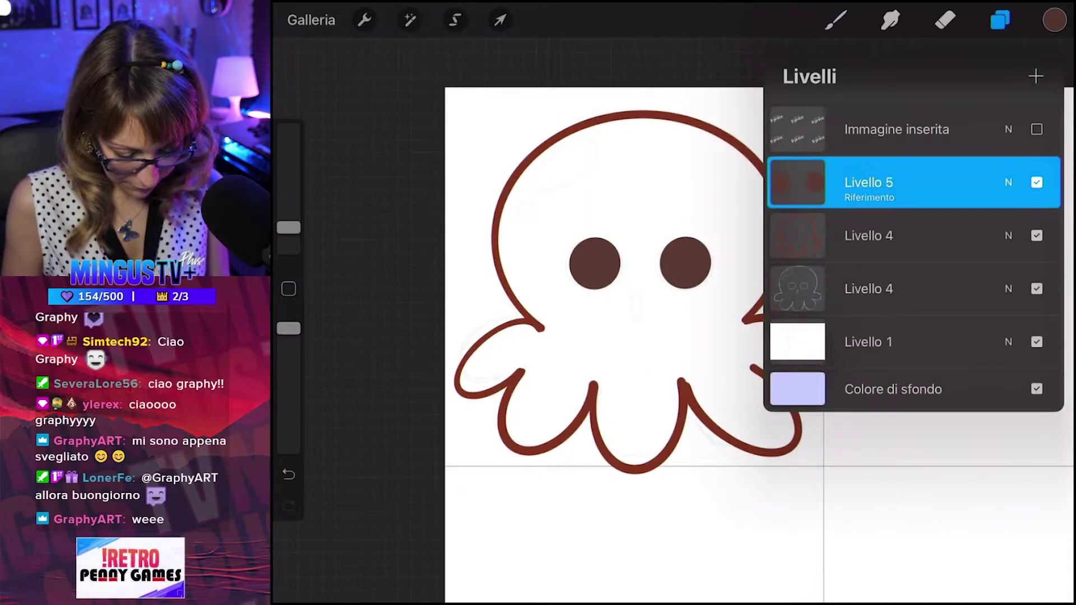
left_click(1025, 76)
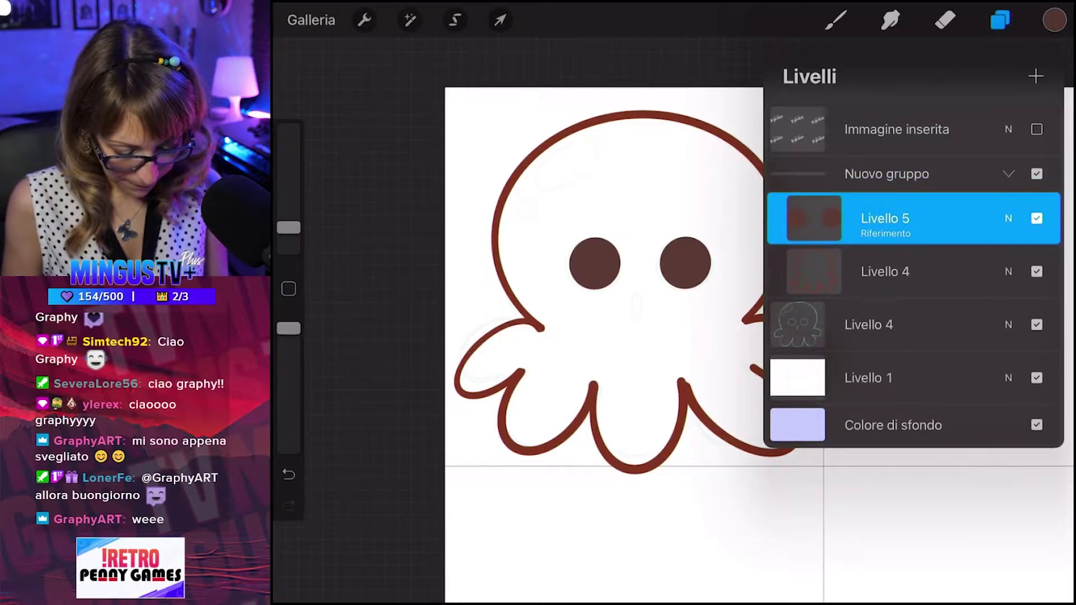
left_click(885, 174)
Shrink and nudge the octopus group to fit its panel, then hide the sketch layer.
left_click(500, 20)
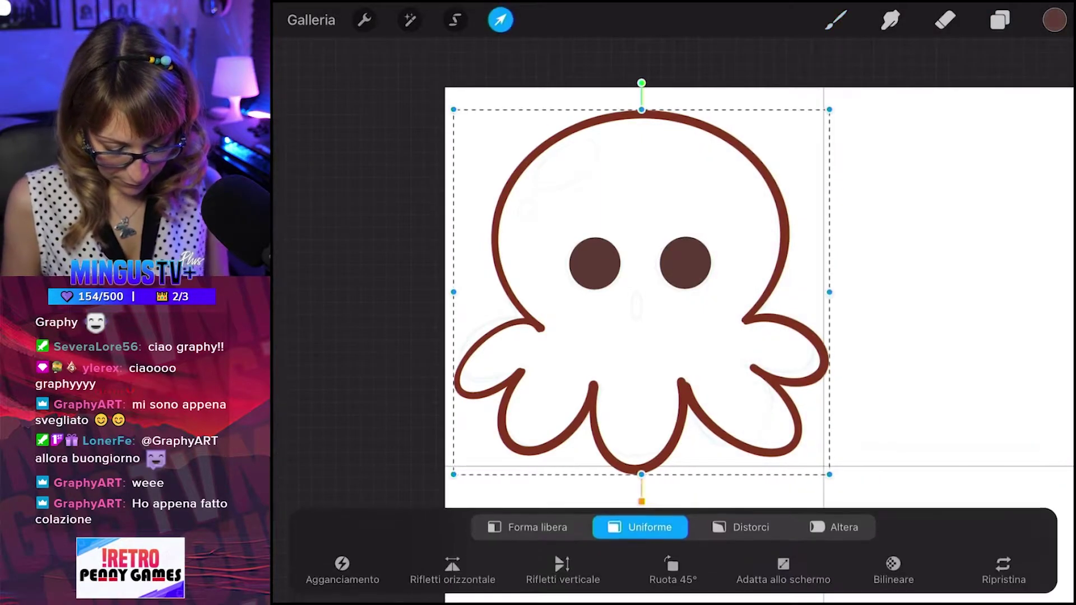
left_click_drag(829, 474, 812, 458)
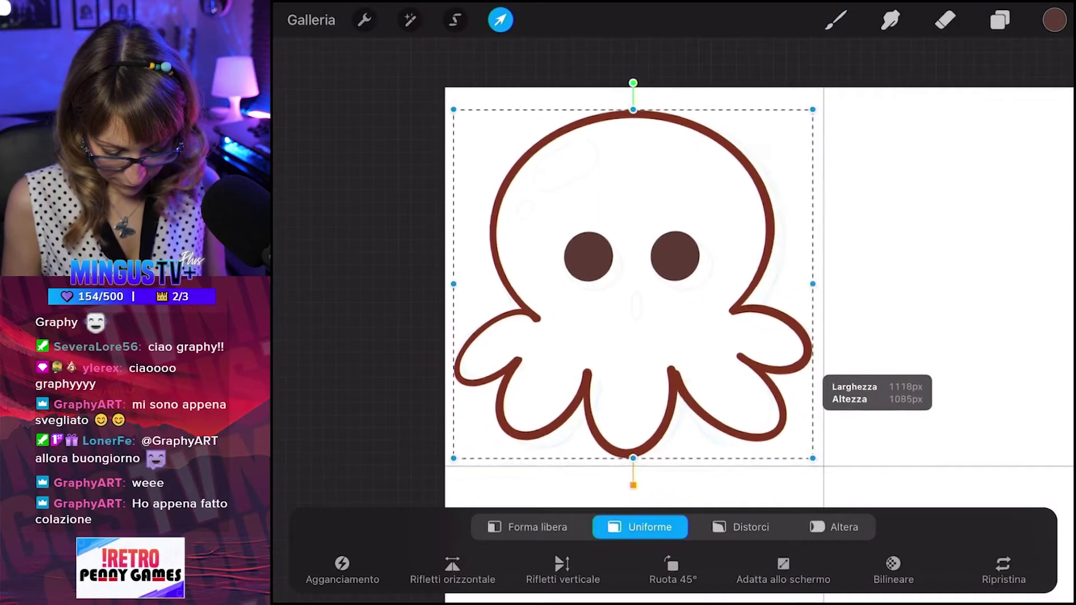
left_click_drag(632, 284, 633, 281)
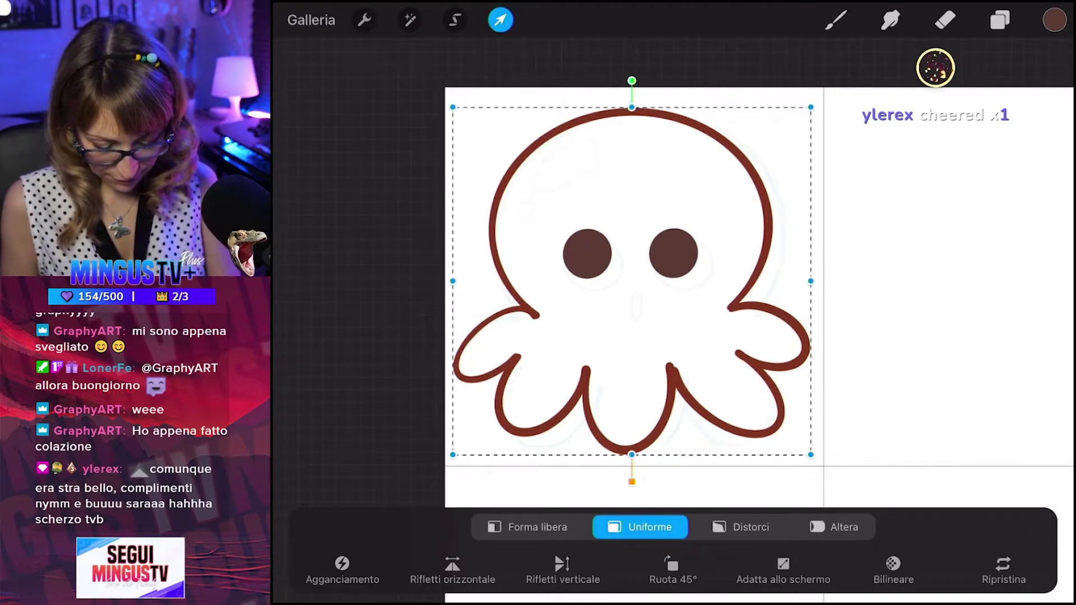
left_click(836, 20)
left_click(999, 20)
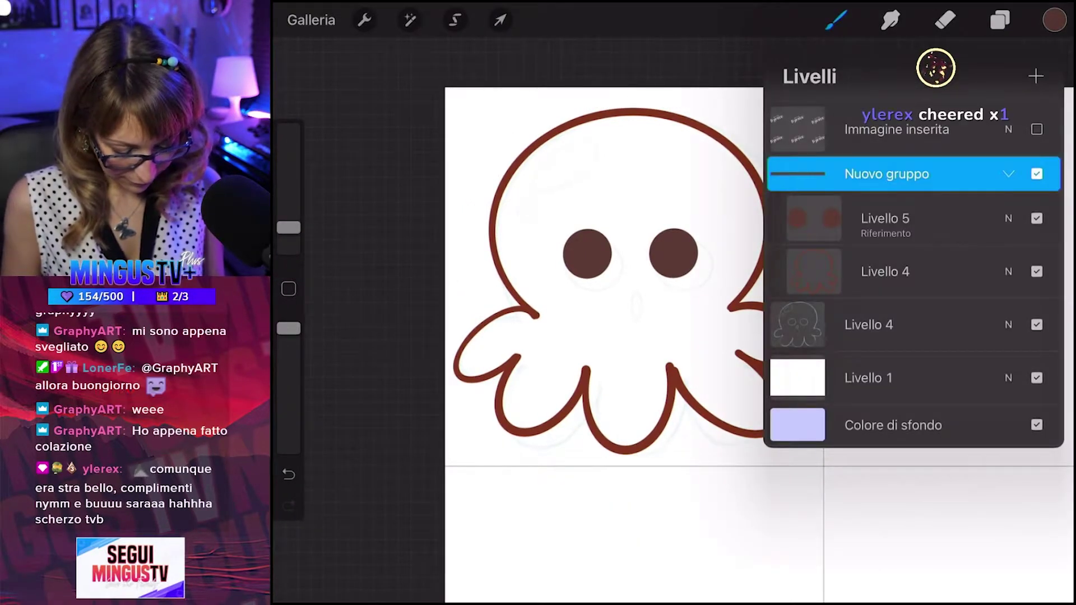
left_click(1037, 325)
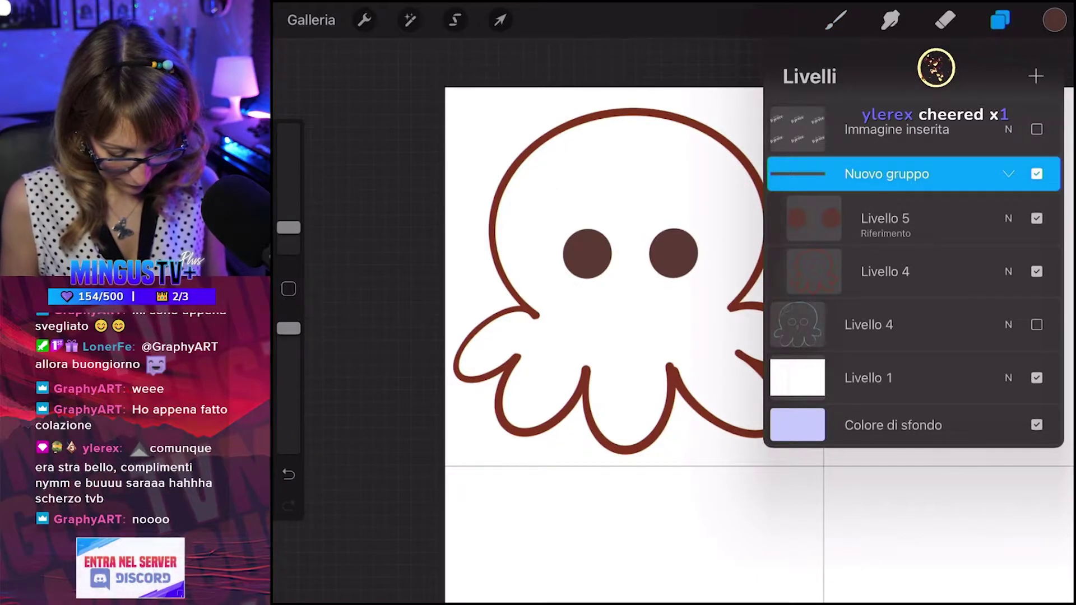
left_click(999, 20)
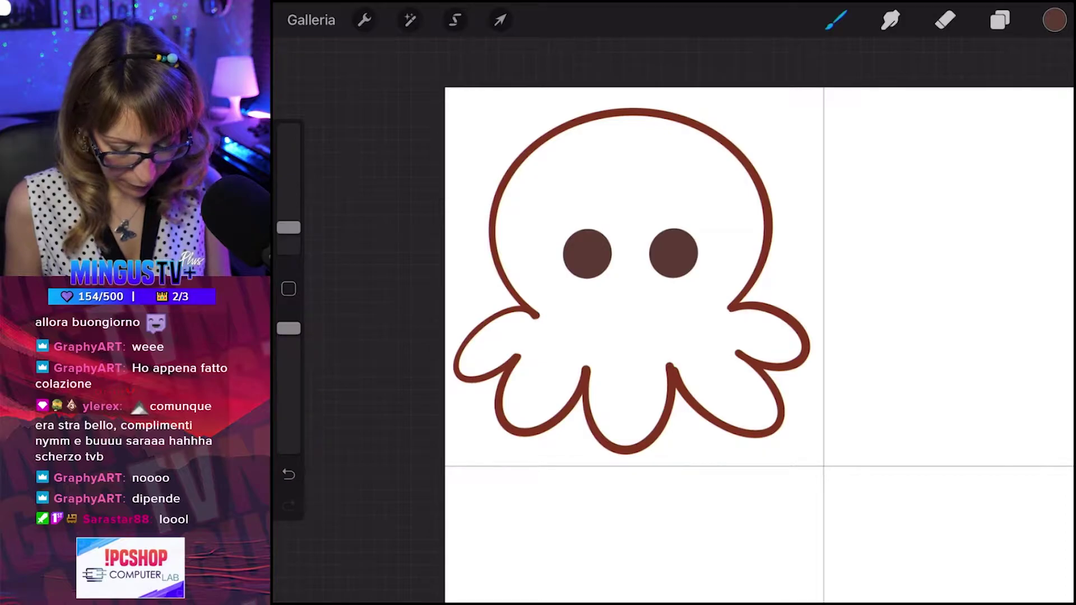
Set the Livello 4 lineart layer as the fill reference layer.
left_click(1000, 21)
left_click(886, 271)
left_click(814, 271)
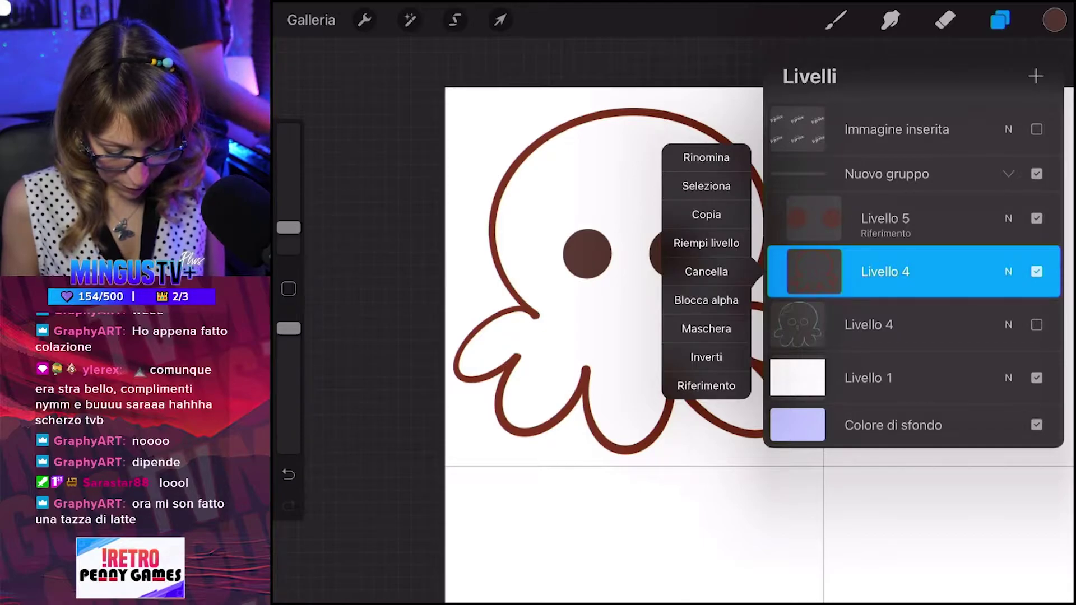
left_click(706, 386)
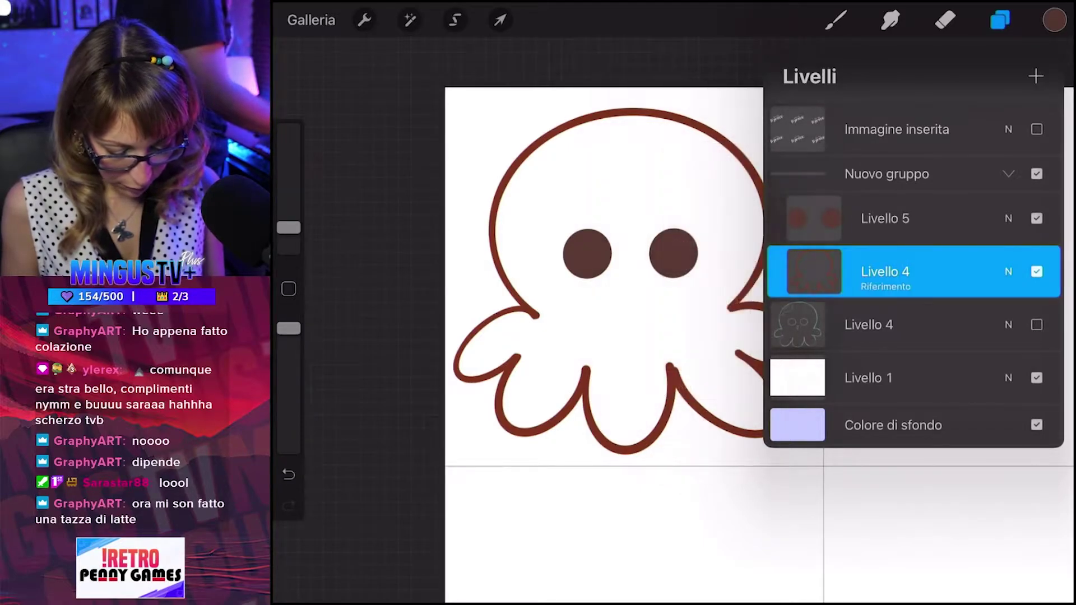
Delete the sketch layer and add a new empty layer inside Nuovo gruppo.
left_click(869, 324)
left_click_drag(981, 325, 812, 324)
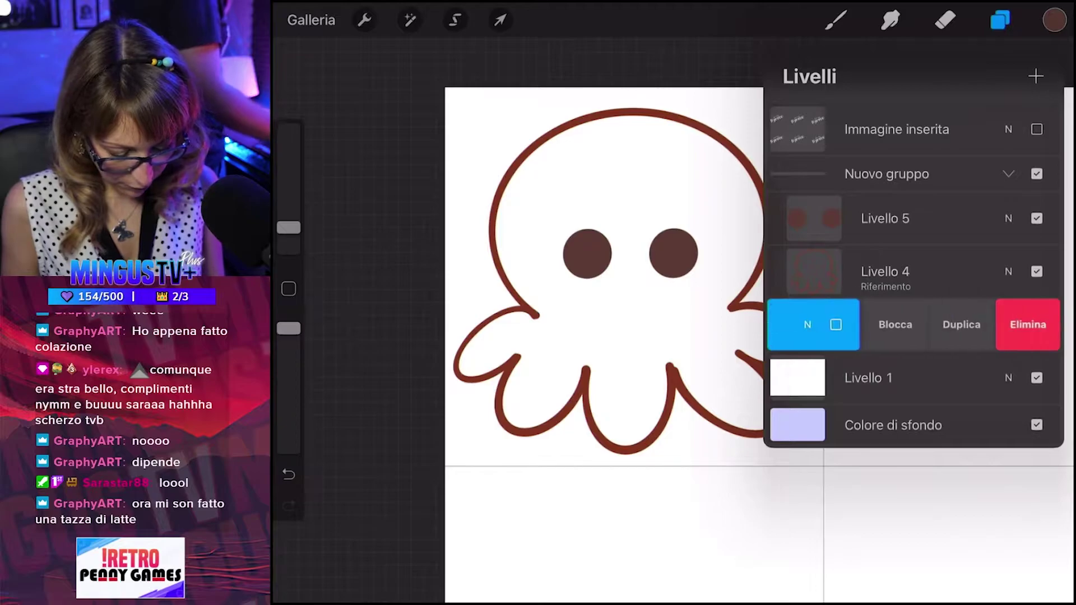
left_click(1031, 325)
left_click(1036, 76)
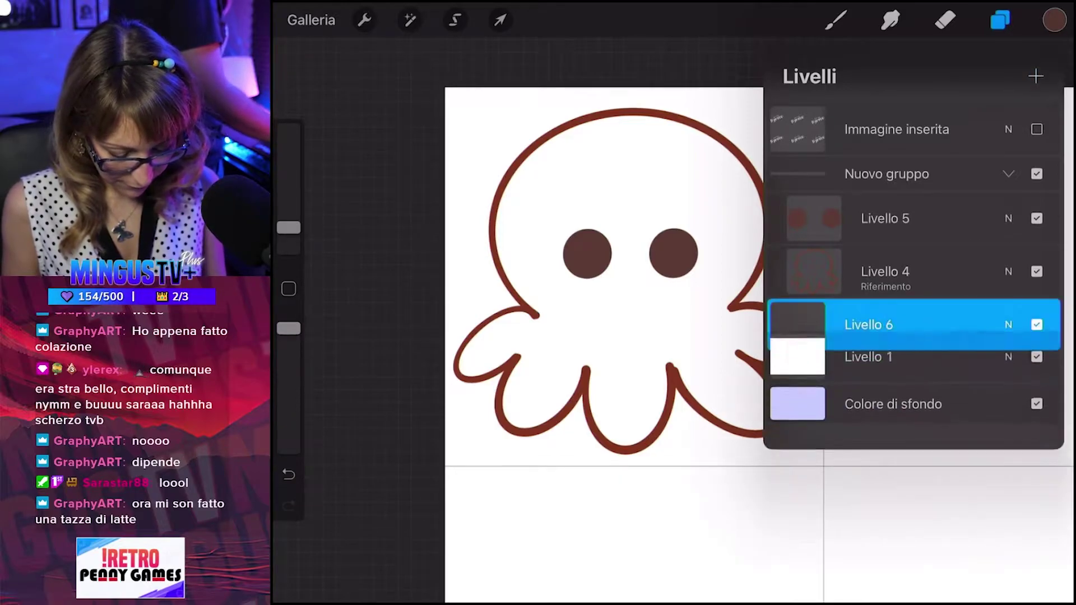
left_click_drag(869, 324, 885, 322)
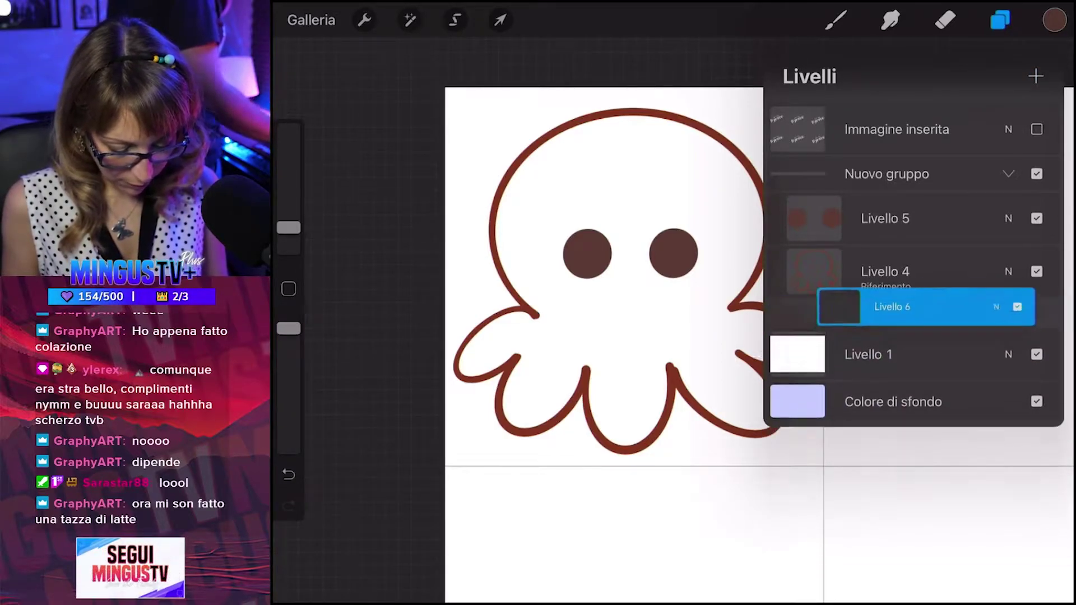
left_click(1000, 19)
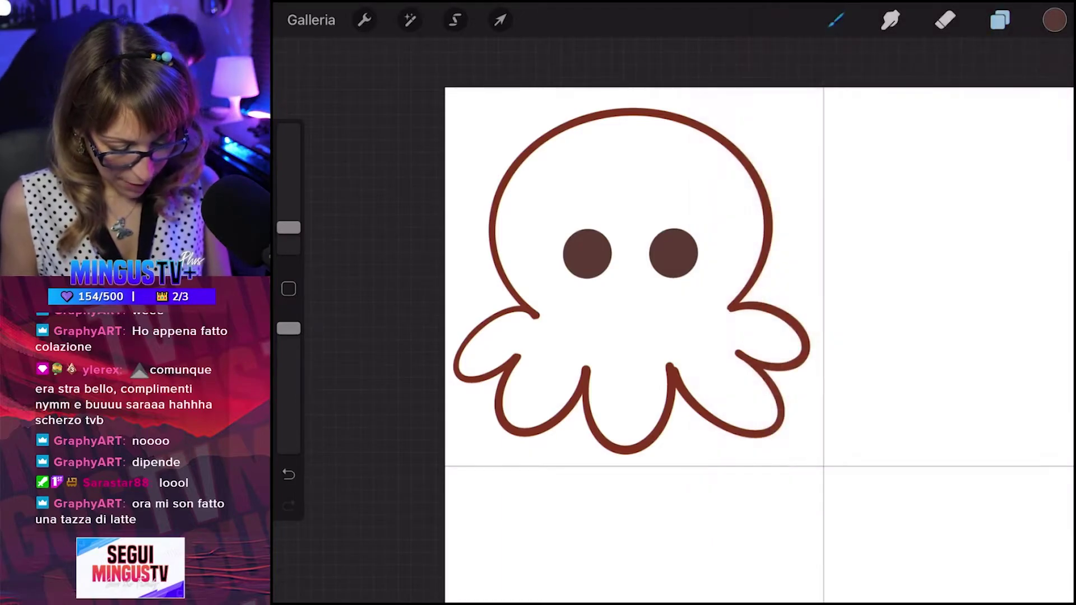
left_click(1054, 20)
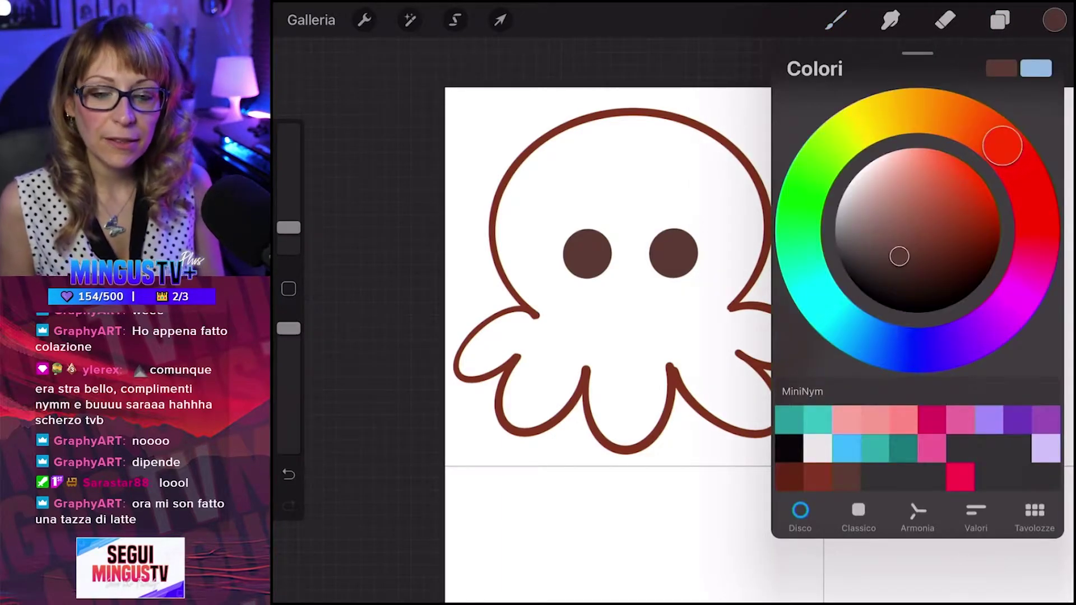
Choose a pale light teal and ColorDrop it into the octopus body inside the lineart.
left_click(835, 19)
scroll(673, 336, "down", 3)
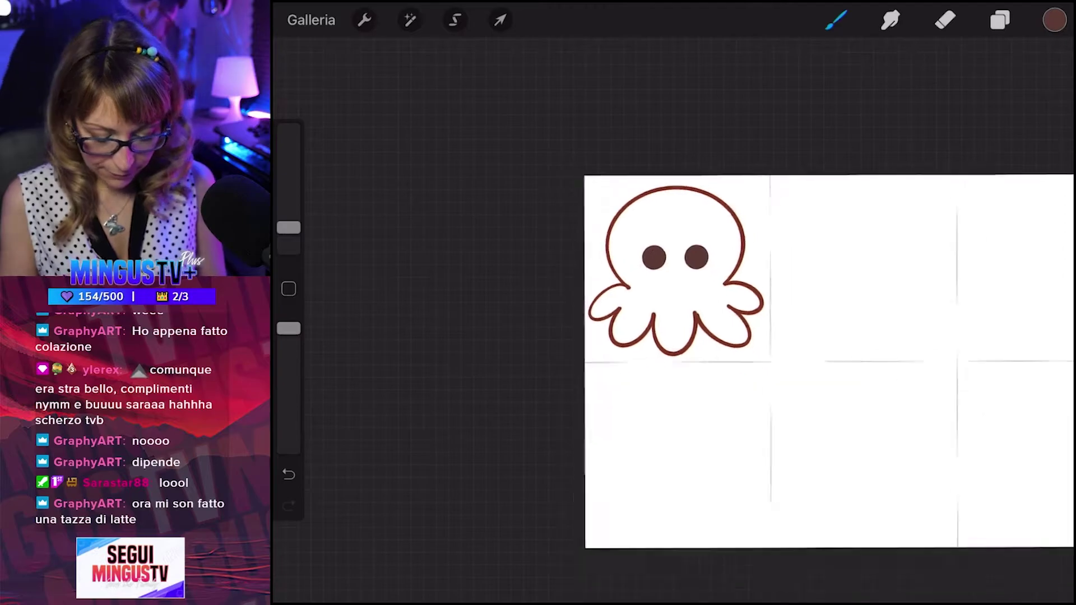
left_click_drag(784, 337, 724, 281)
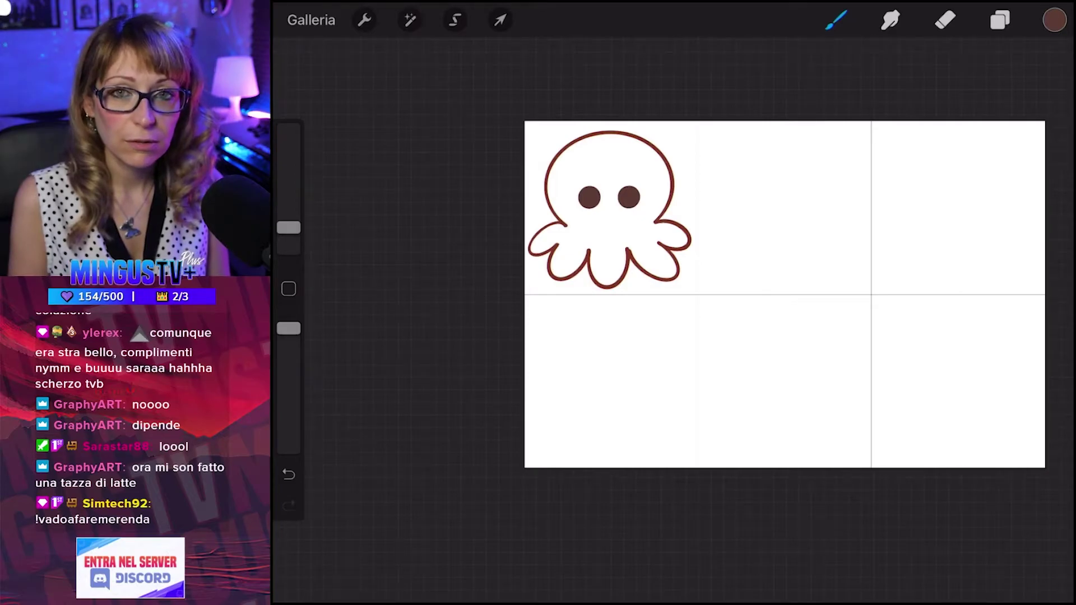
left_click(1054, 20)
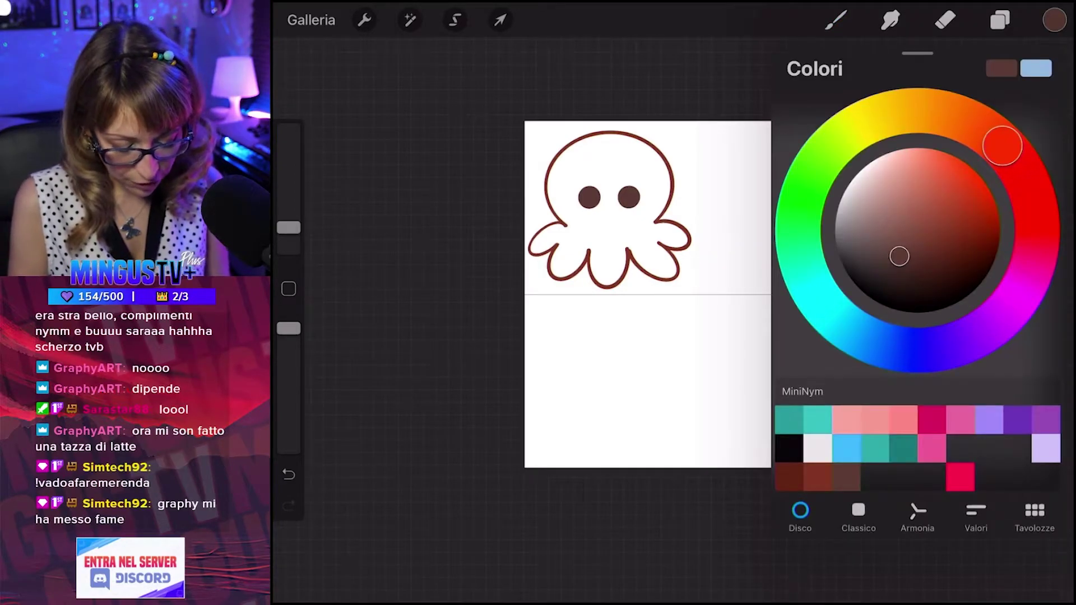
left_click(832, 315)
mouse_move(863, 212)
left_mouse_down()
mouse_move(853, 175)
mouse_move(885, 162)
mouse_move(879, 176)
left_mouse_up()
left_click(827, 308)
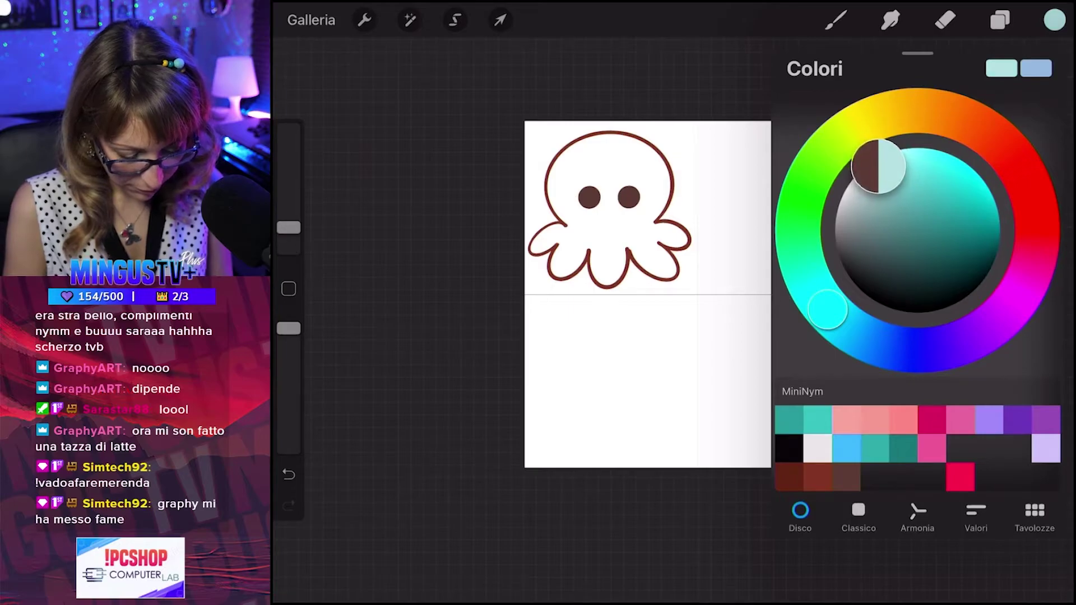
left_click(1054, 20)
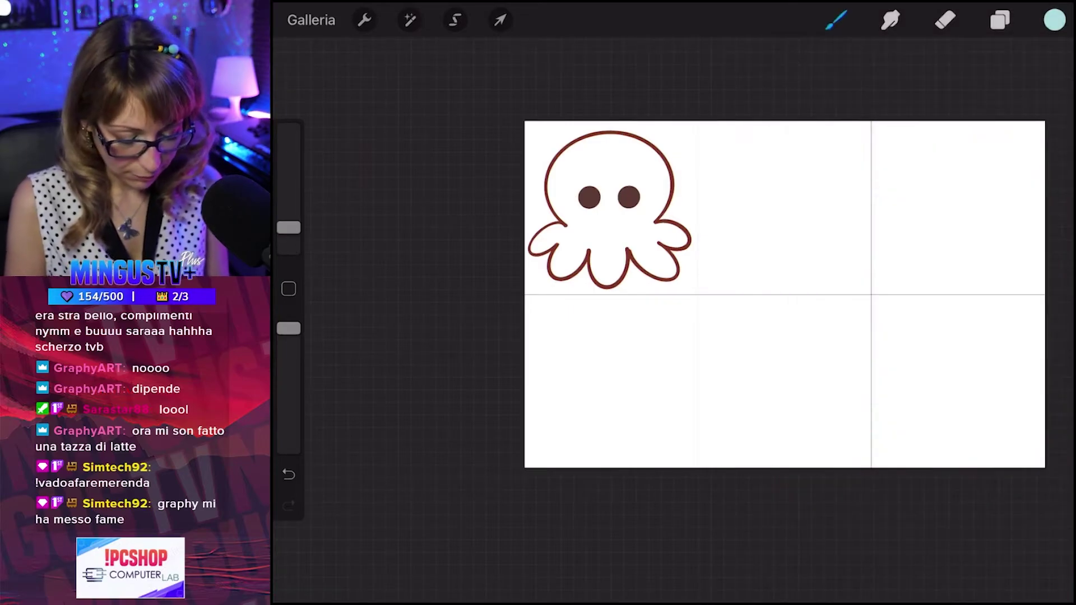
left_click_drag(1054, 20, 612, 185)
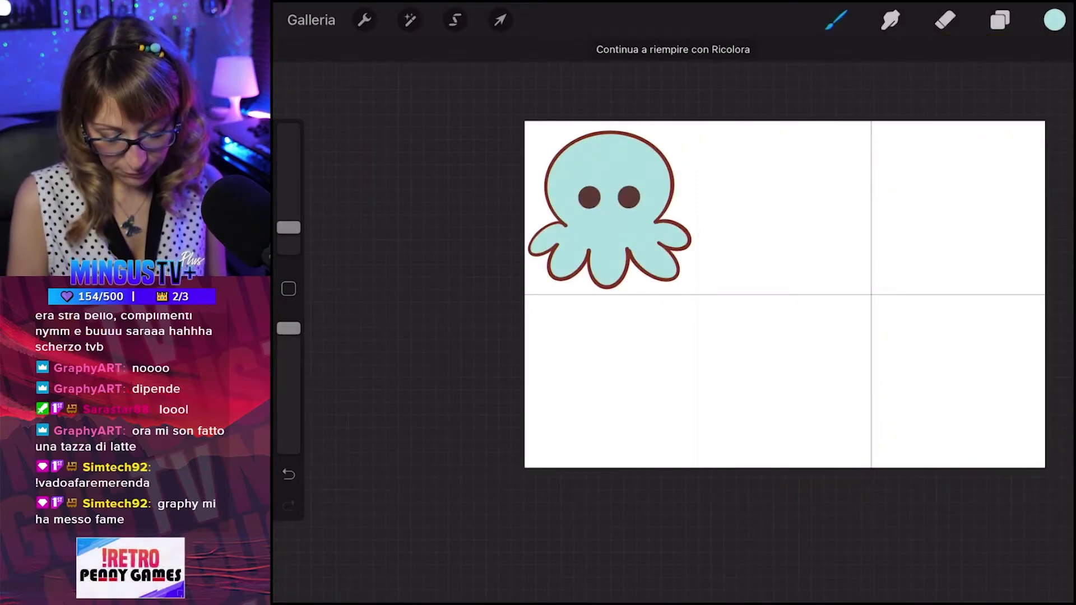
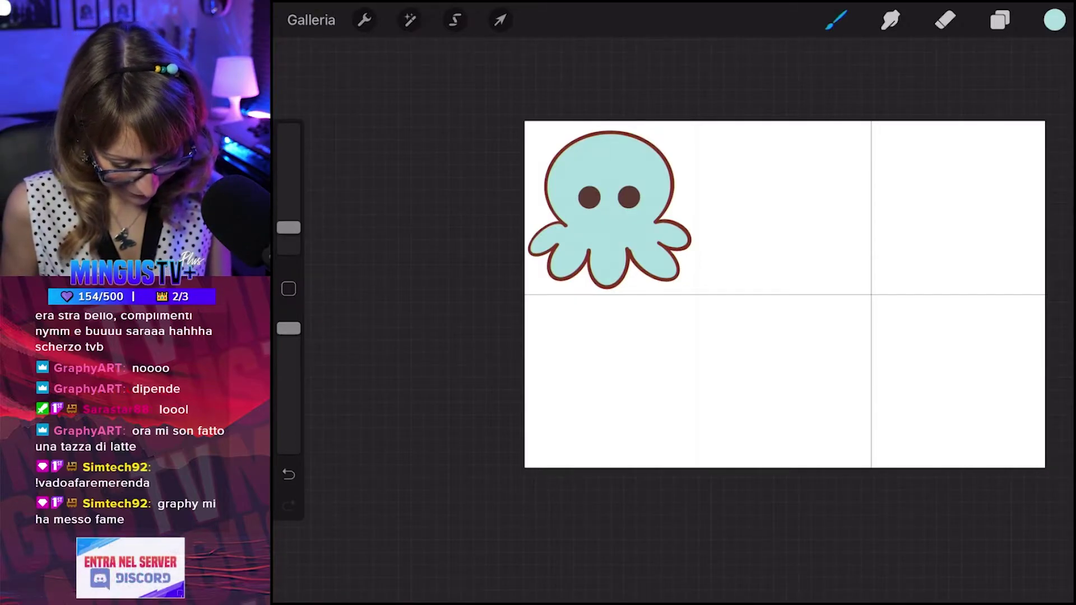
Duplicate the octopus outline layer and move the unfilled copy into the second top-row cell.
left_click(999, 21)
mouse_move(953, 271)
left_mouse_down()
mouse_move(813, 272)
mouse_move(981, 271)
mouse_move(812, 271)
left_mouse_up()
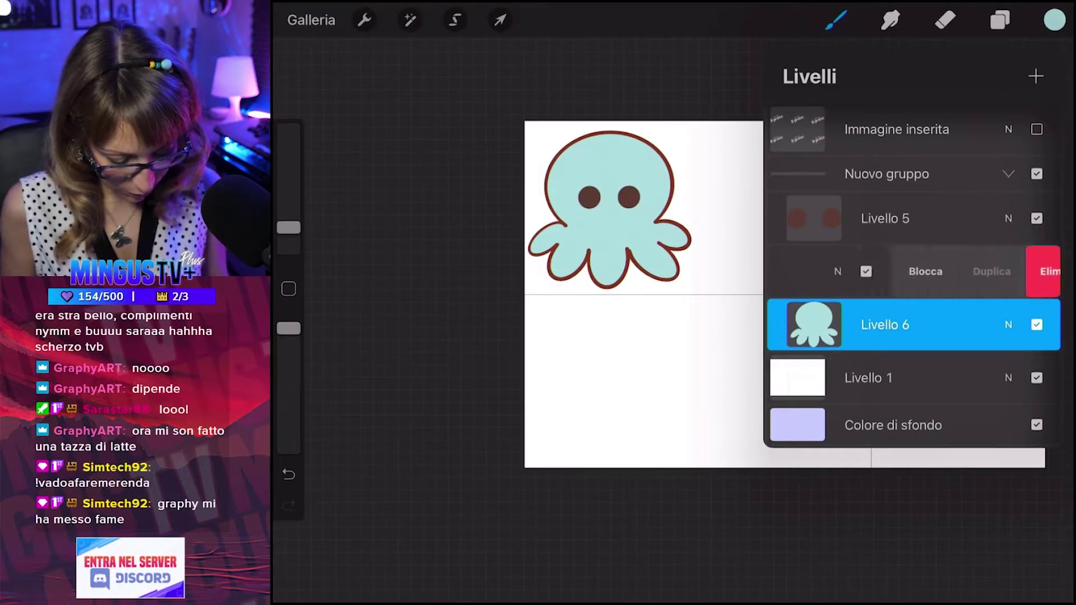
left_click(991, 272)
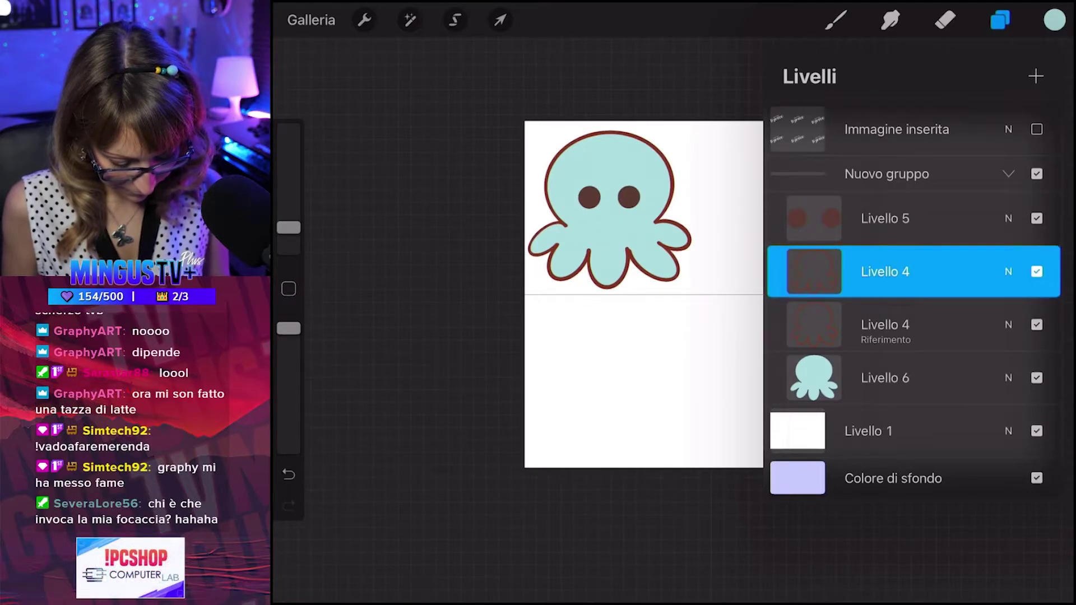
left_click(500, 19)
left_click_drag(611, 224, 787, 225)
scroll(728, 252, "up", 3)
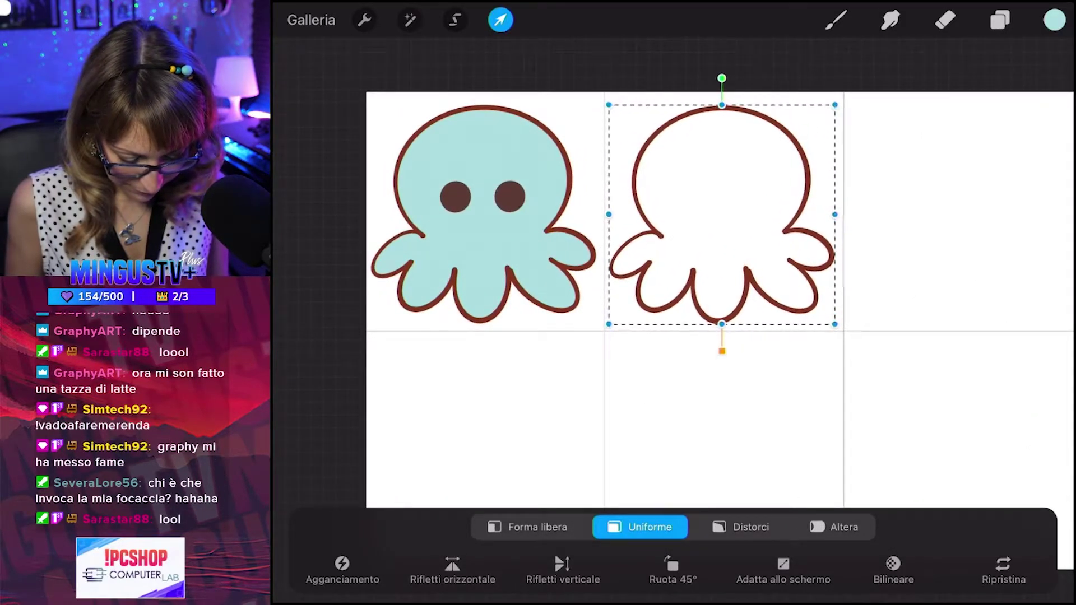
left_click_drag(727, 218, 724, 213)
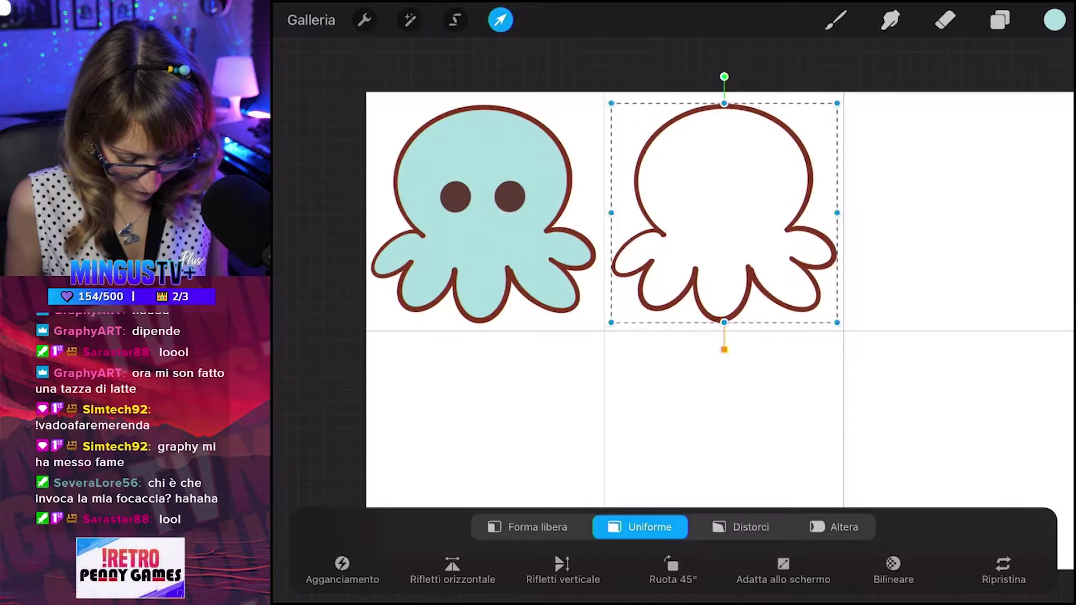
left_click(835, 20)
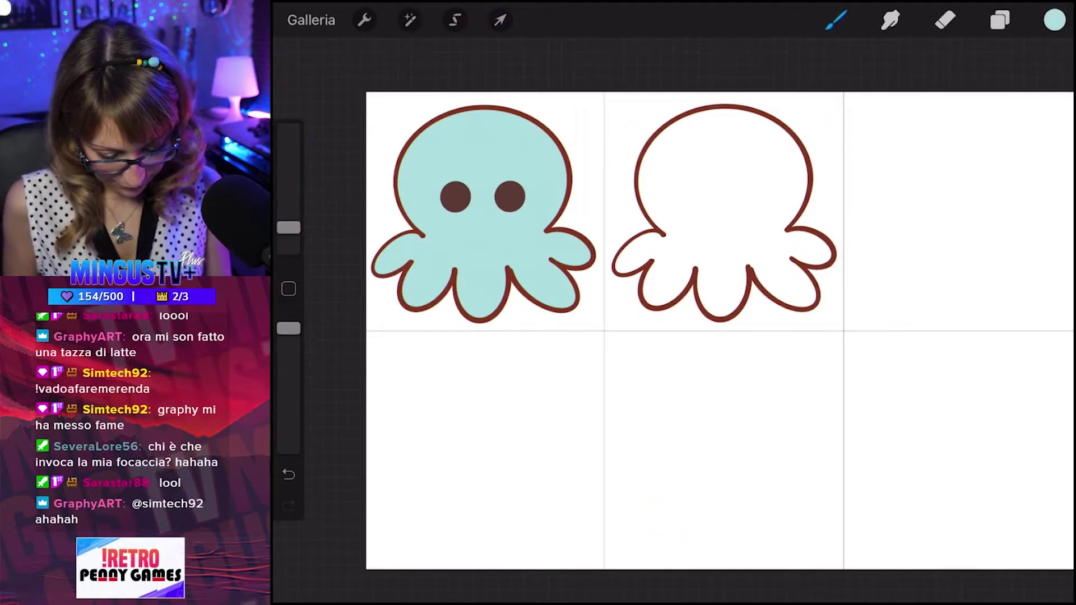
left_click(1000, 20)
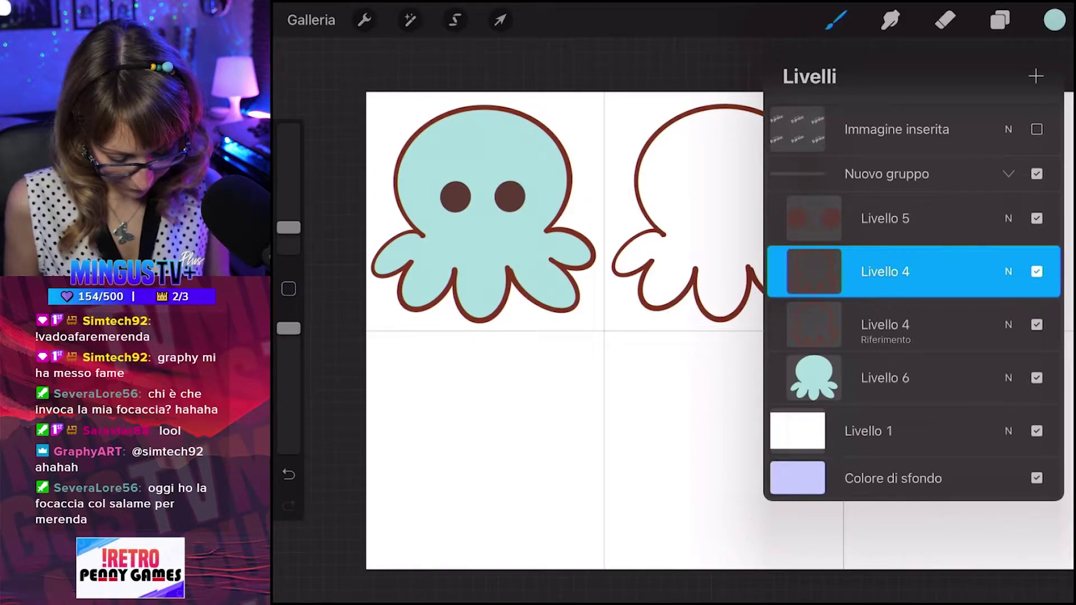
Set the copied outline as Riferimento and add a new empty fill layer beneath it.
left_click(1000, 20)
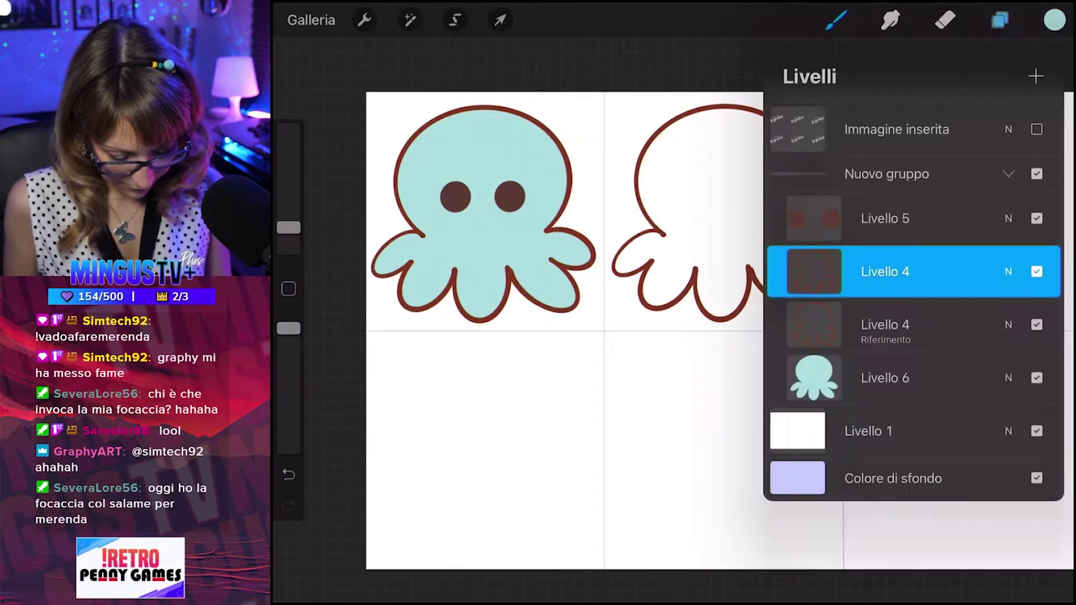
left_click(814, 271)
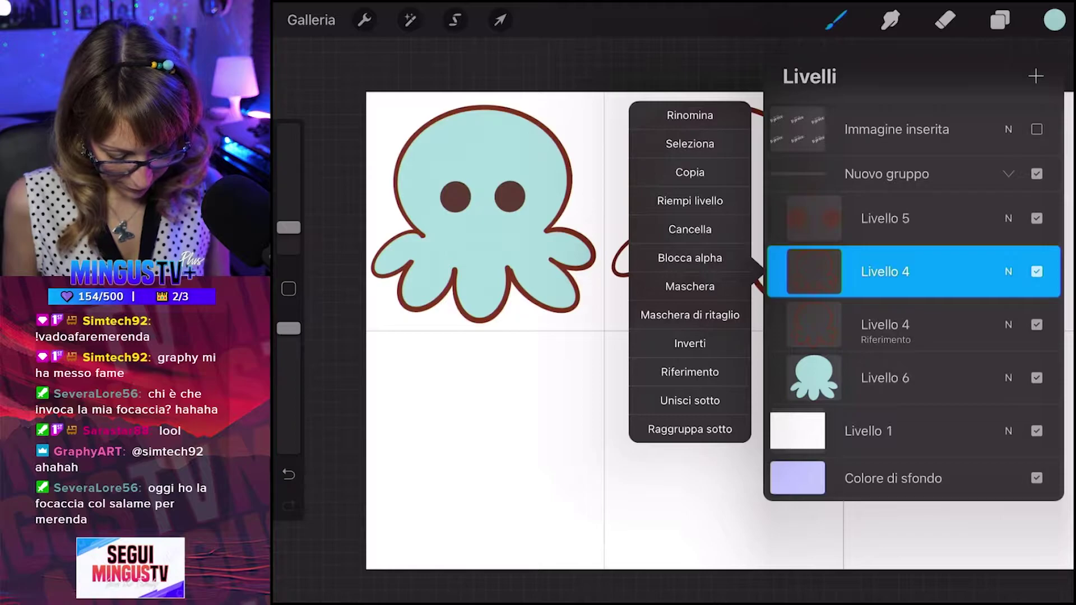
left_click(689, 372)
left_click(885, 378)
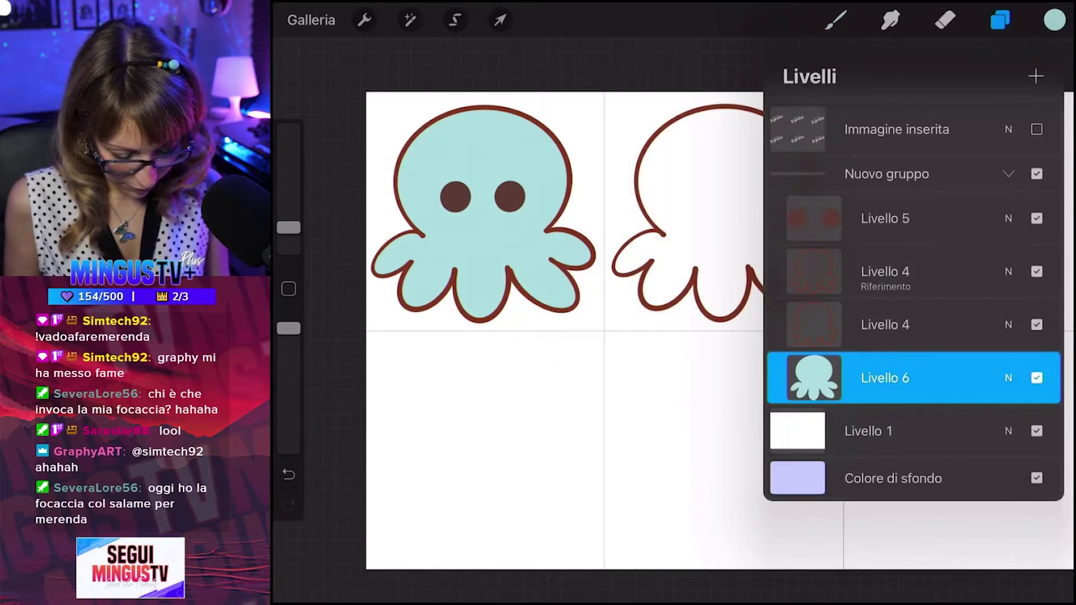
left_click(885, 325)
left_click(1035, 76)
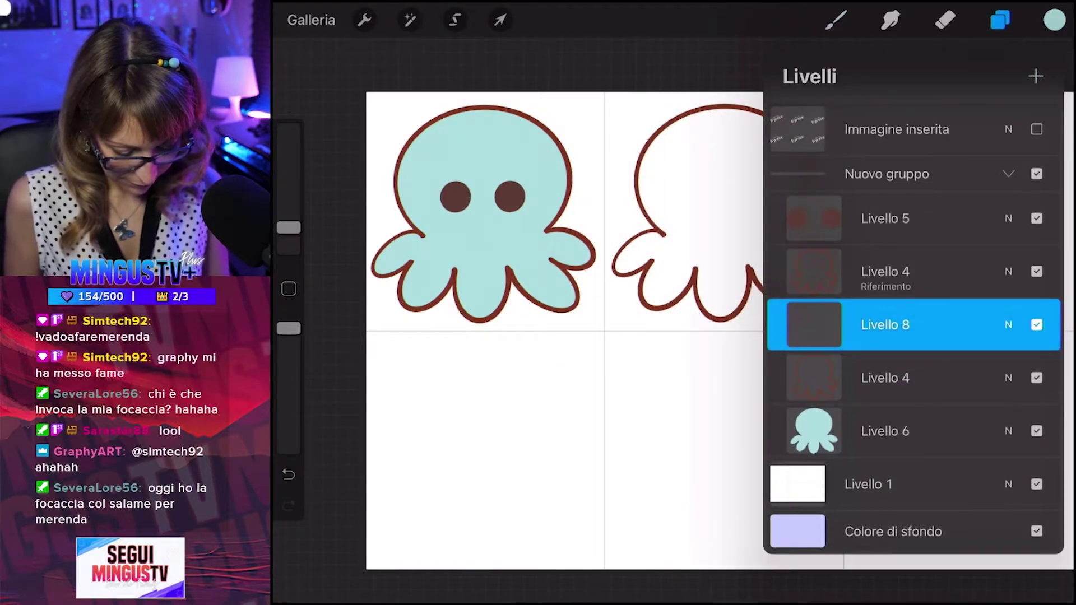
left_click(835, 21)
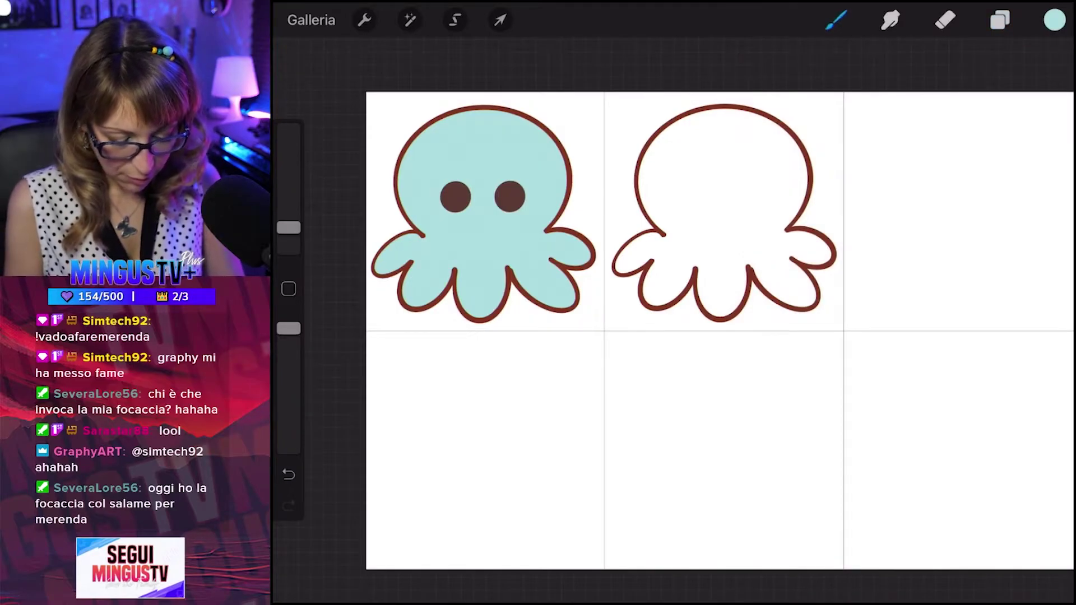
Choose a saturated orange and ColorDrop it into the second octopus.
left_click(1054, 20)
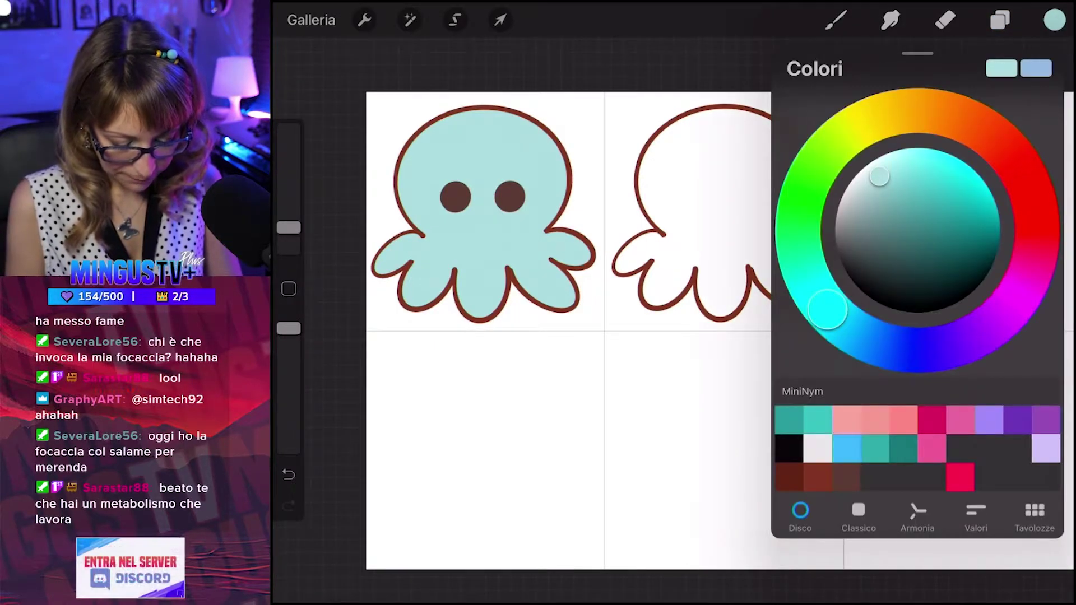
left_click(867, 121)
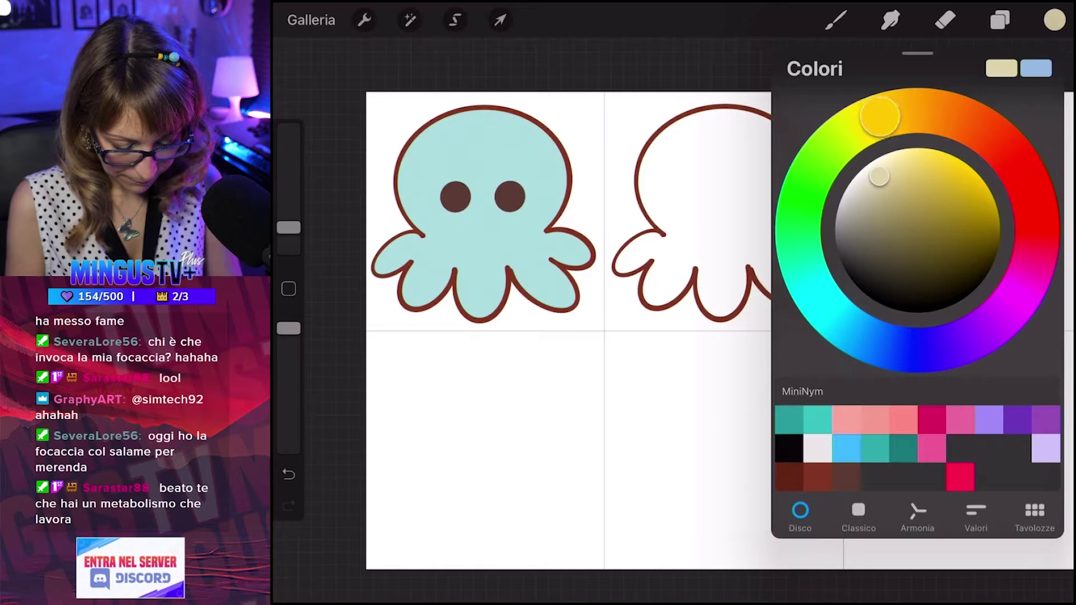
left_click(968, 122)
left_click_drag(879, 177, 929, 165)
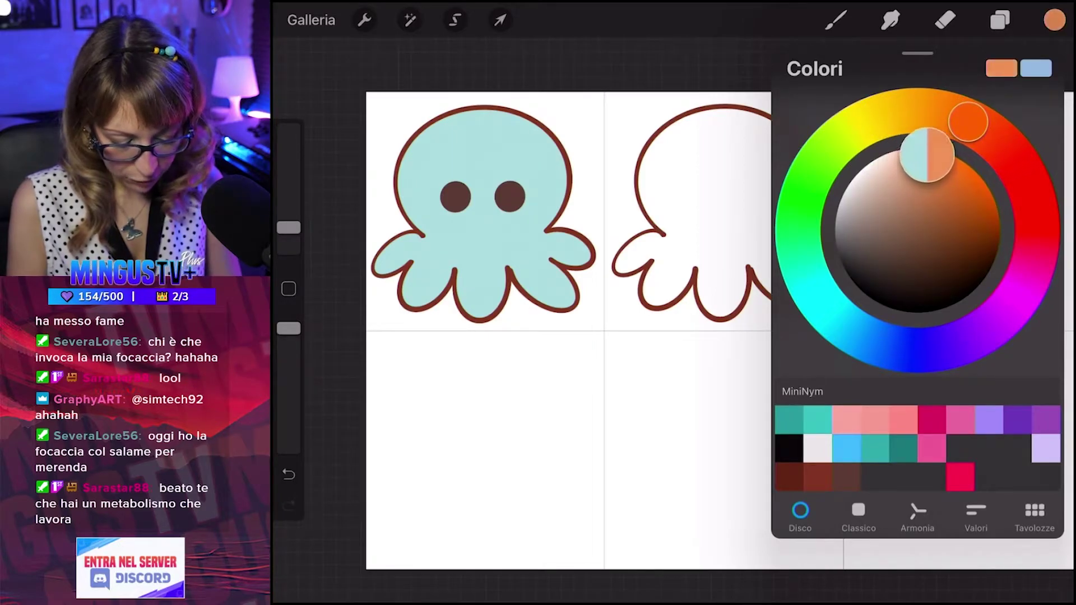
left_click(1054, 20)
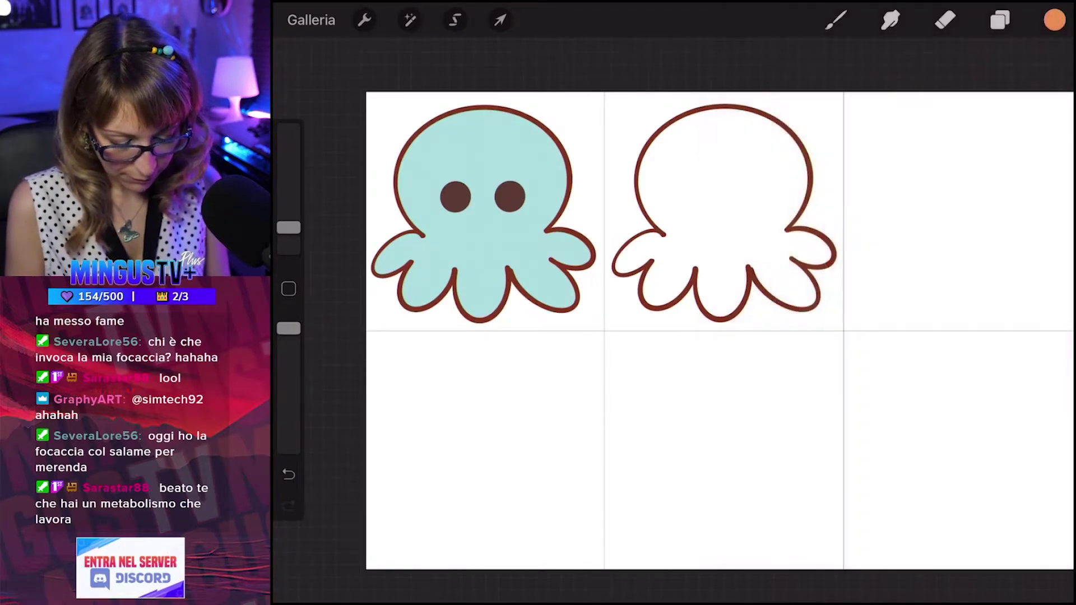
left_click_drag(1054, 20, 751, 163)
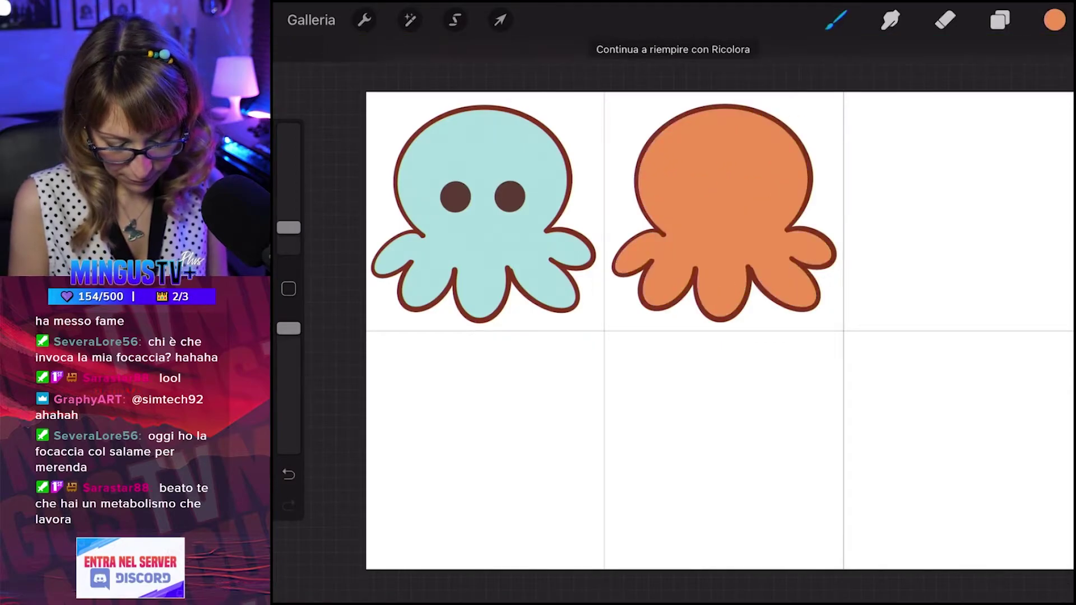
Brighten the orange slightly and refill the second octopus with it.
left_click(1053, 21)
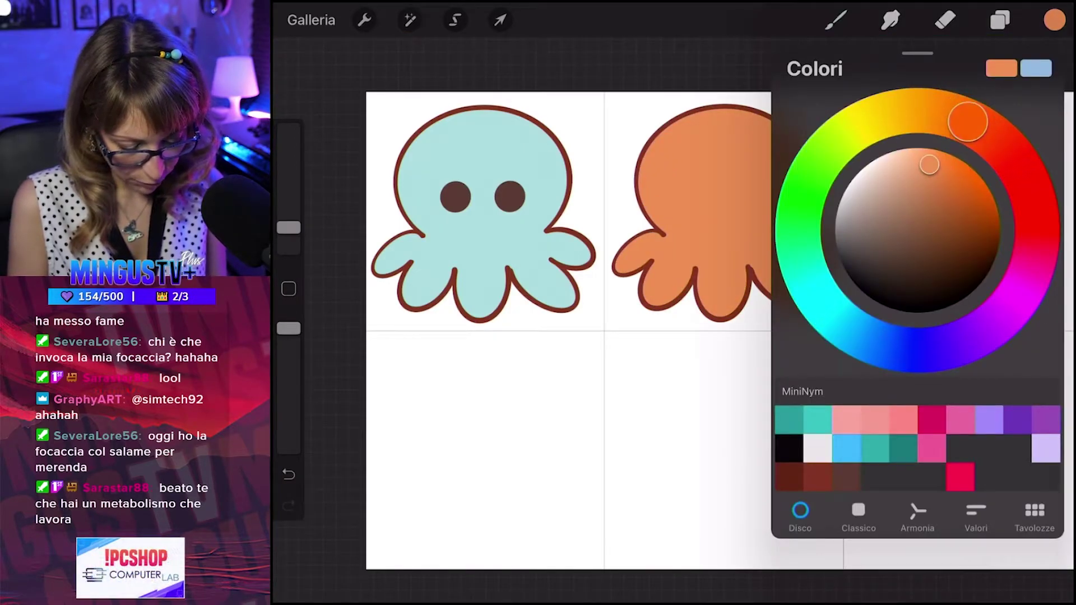
left_click_drag(929, 165, 934, 157)
left_click(1054, 20)
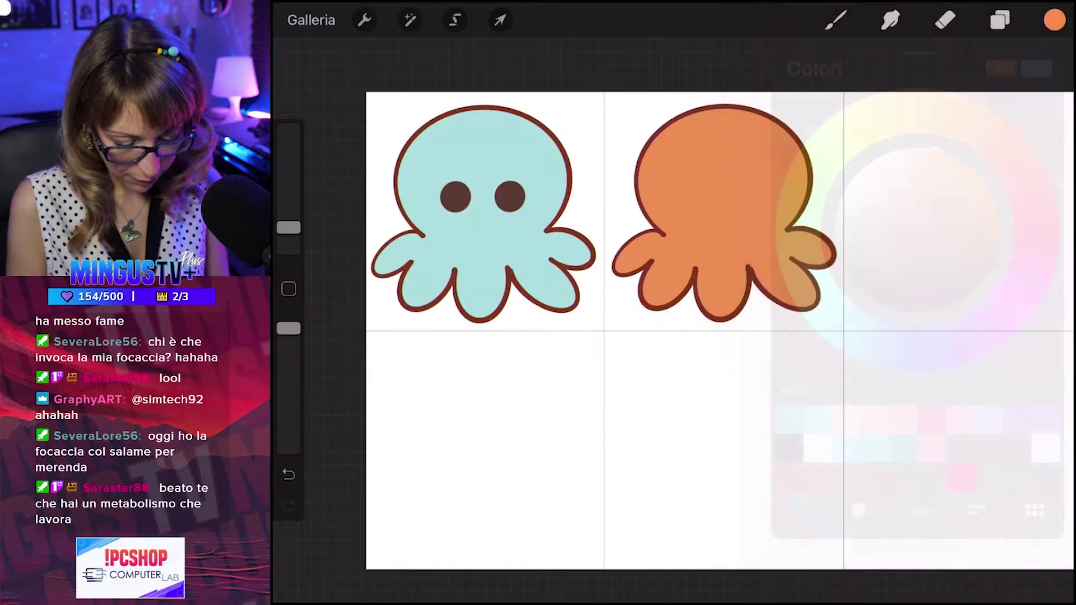
left_click_drag(1054, 20, 864, 137)
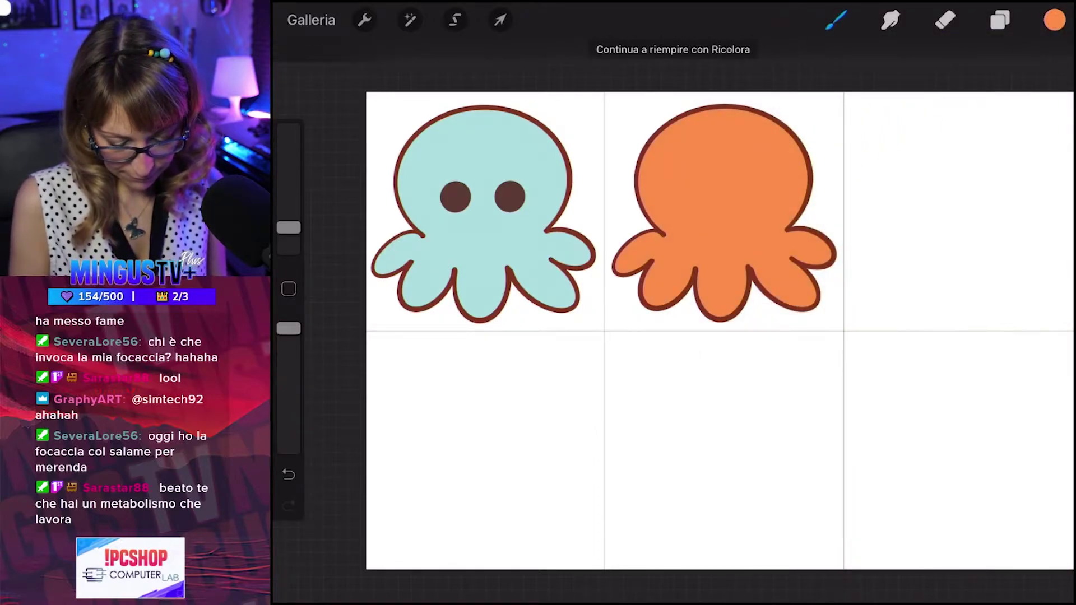
left_click(999, 20)
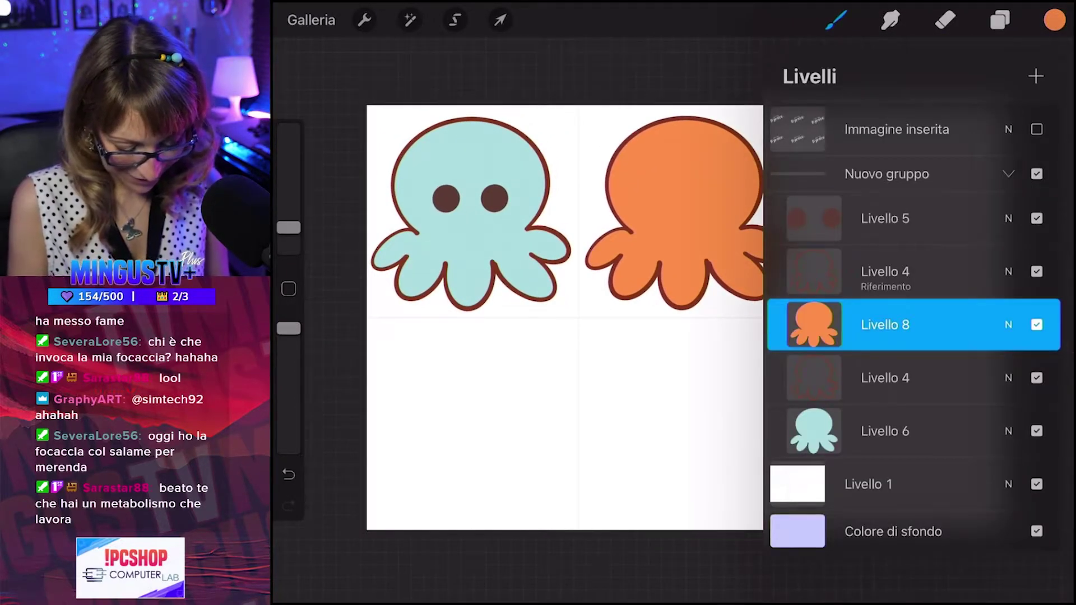
Duplicate the outline layer again and place the copy in the third top-row cell.
left_click_drag(987, 271, 896, 271)
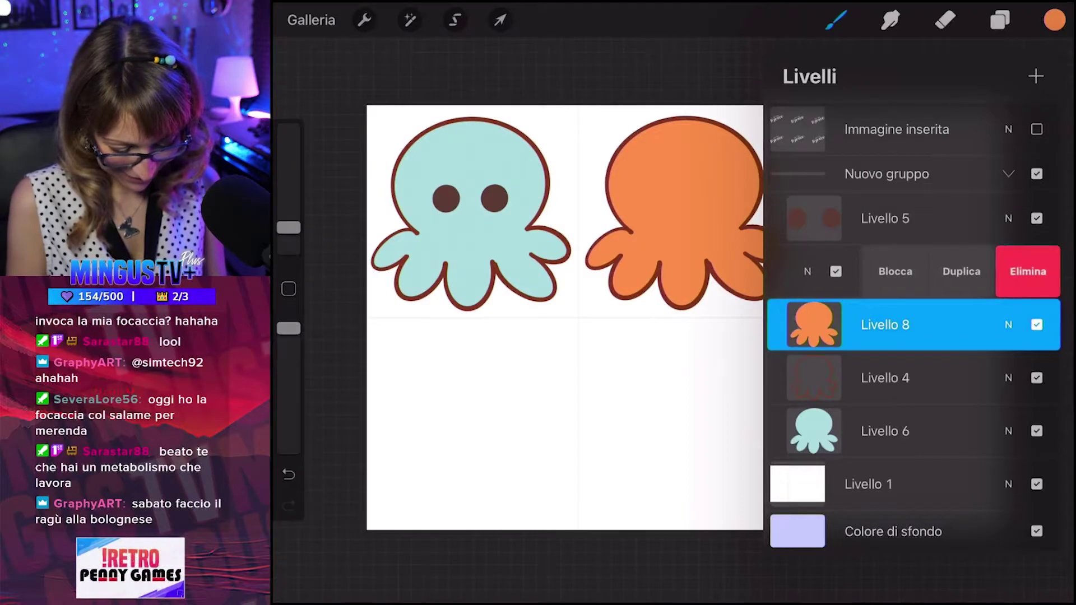
left_click(957, 271)
left_click(500, 20)
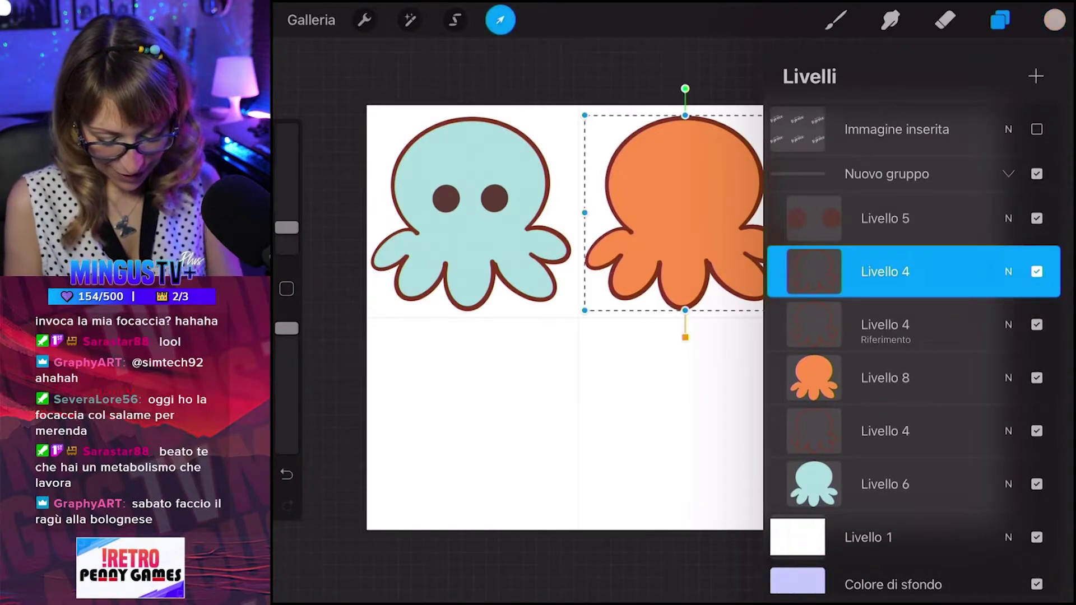
left_click_drag(596, 220, 768, 220)
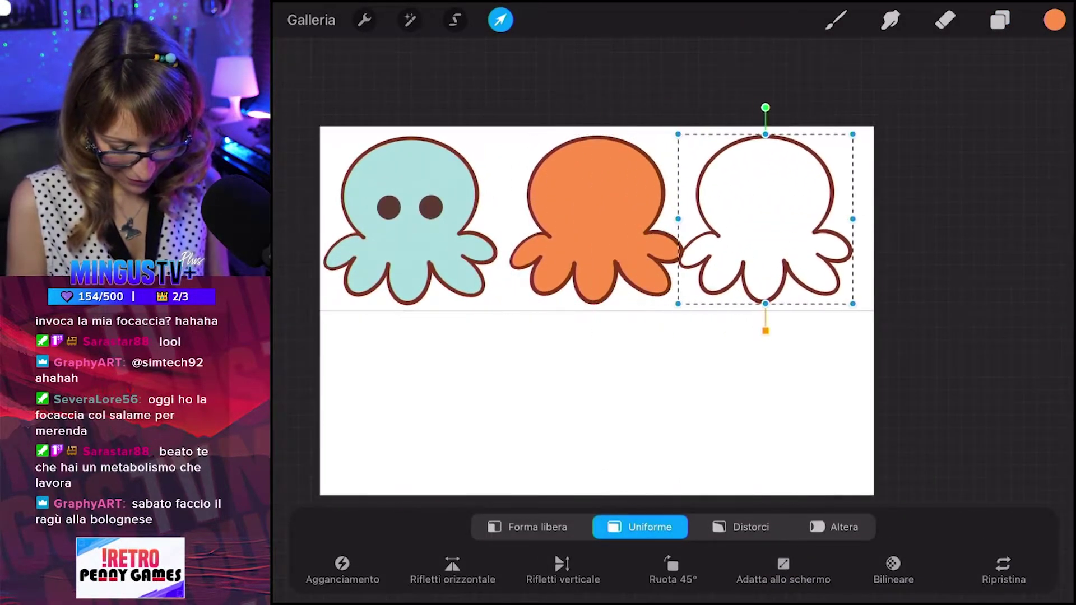
scroll(673, 280, "up", 3)
scroll(617, 225, "up", 2)
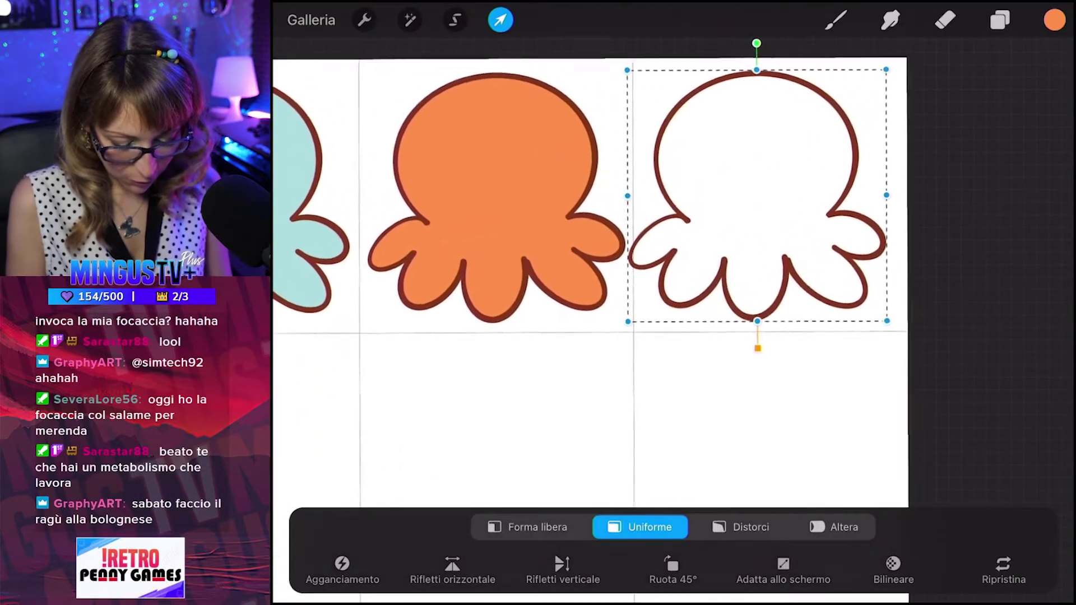
left_click_drag(762, 196, 771, 195)
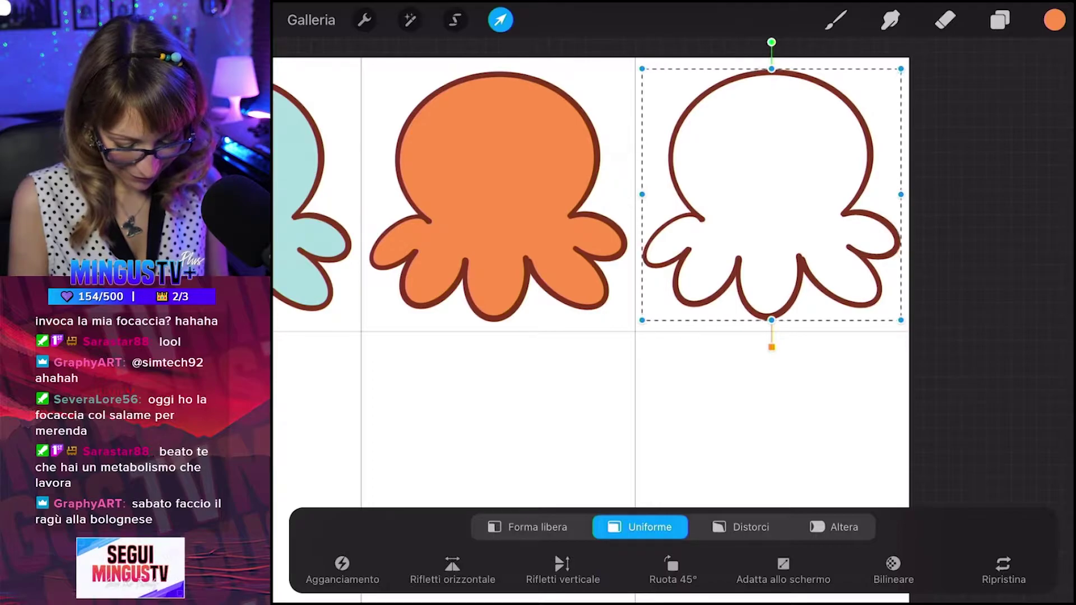
left_click(835, 20)
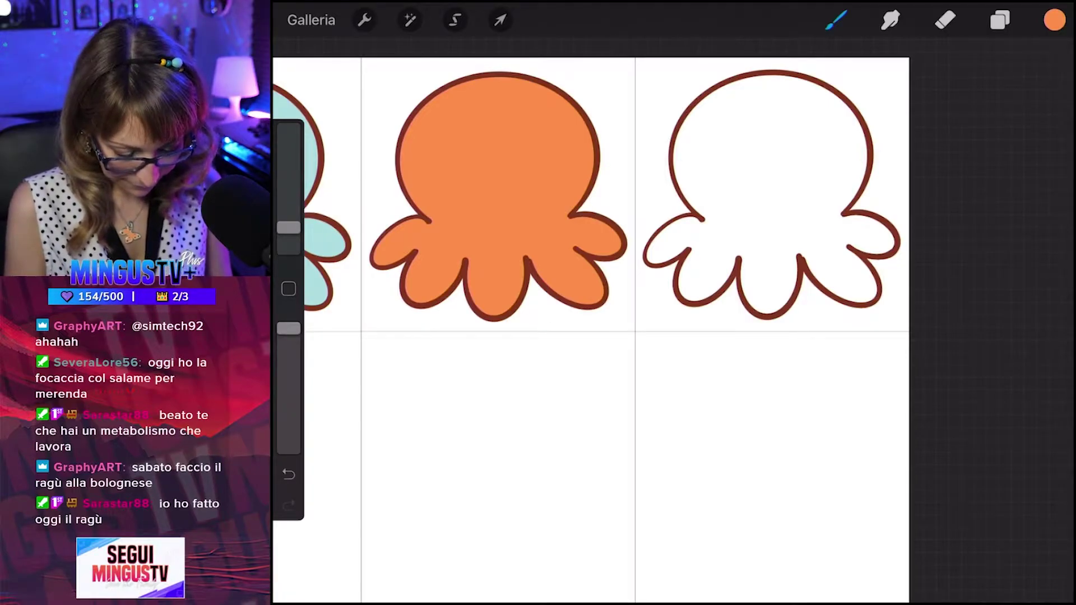
left_click(1000, 20)
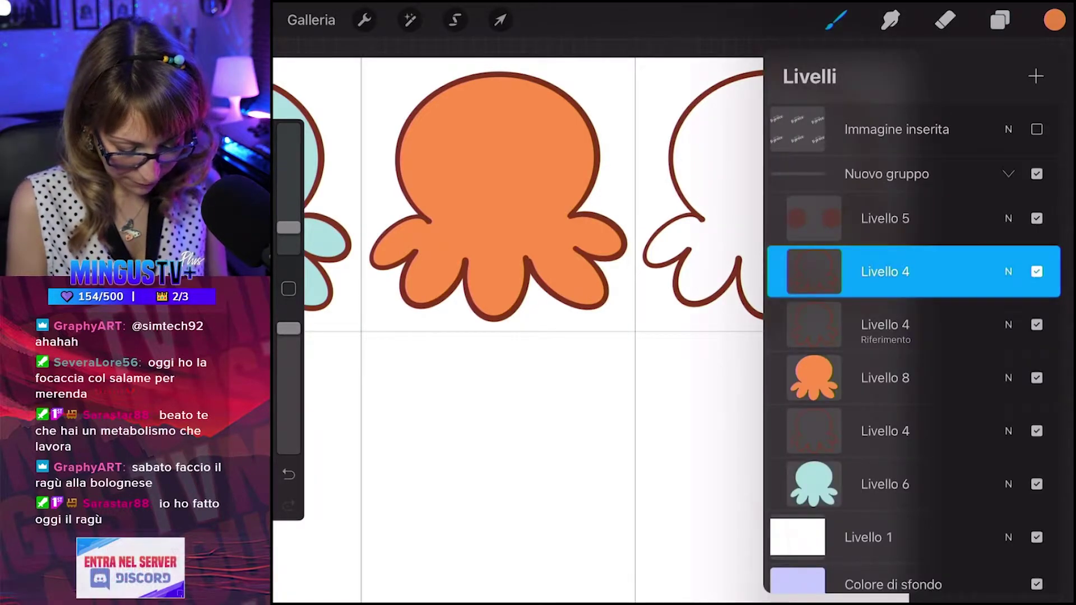
Make the new outline the Riferimento, add a fill layer, then undo that new layer.
left_click(814, 271)
left_click(690, 372)
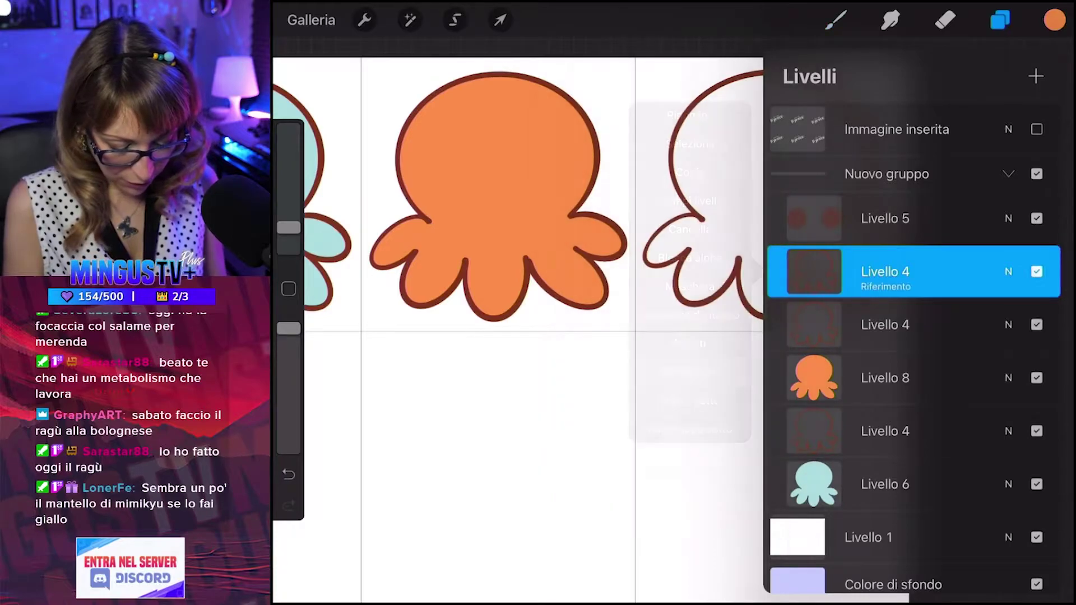
left_click(885, 324)
left_click(1036, 76)
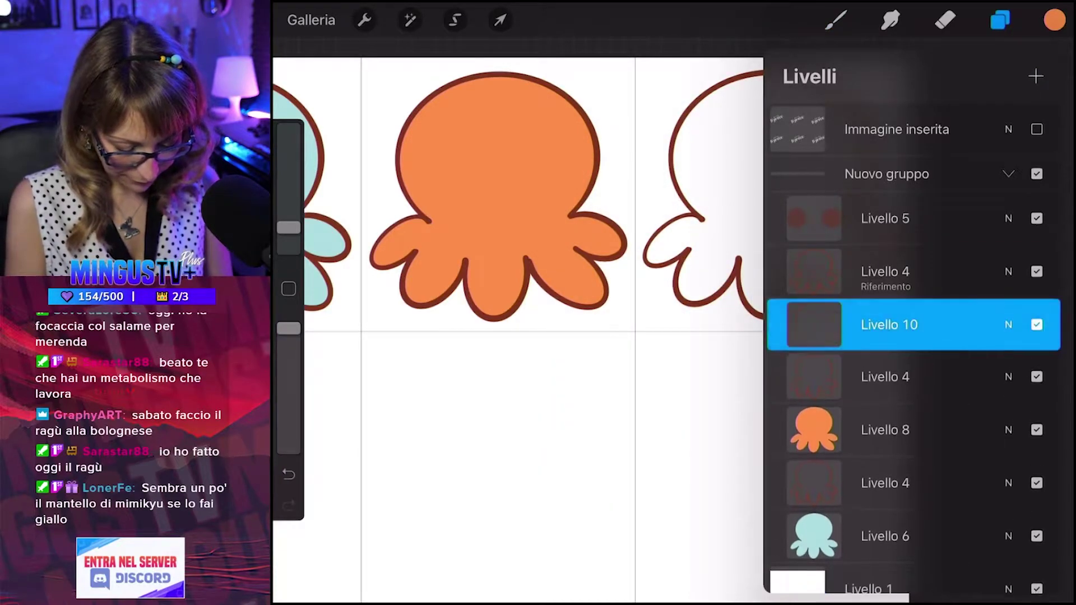
scroll(913, 347, "down", 1)
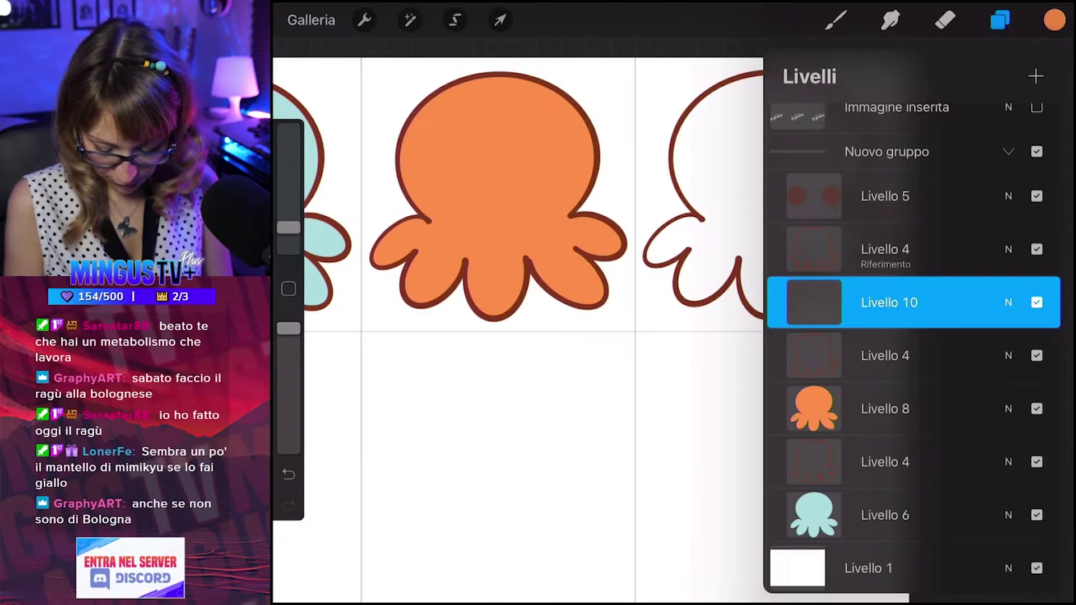
key("ctrl+z")
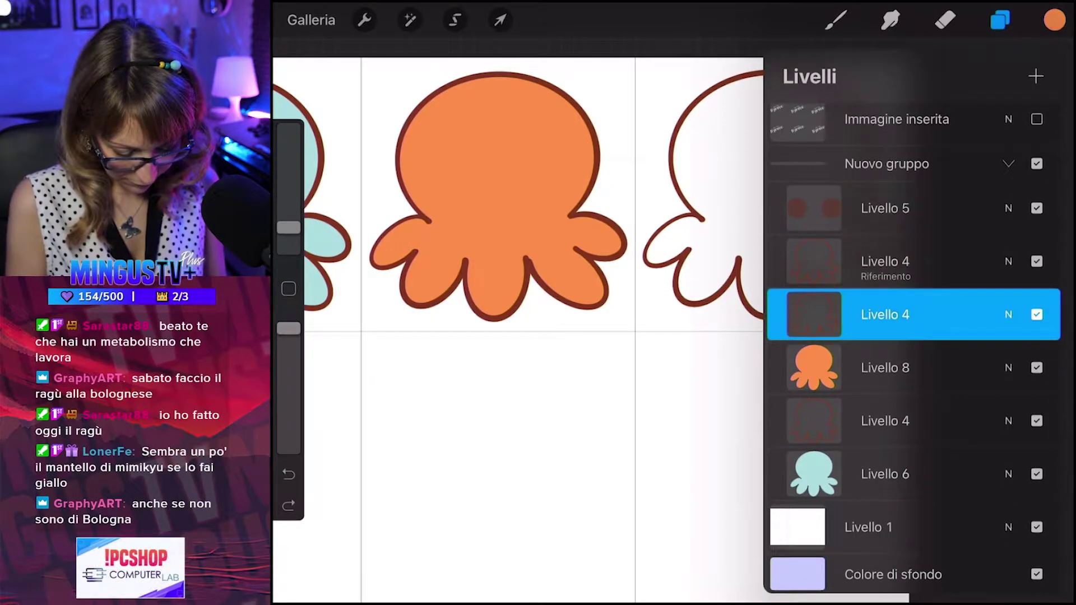
Merge the blue fill layer Livello 6 into the orange fill layer, kept below Livello 4.
left_click_drag(885, 474, 881, 375)
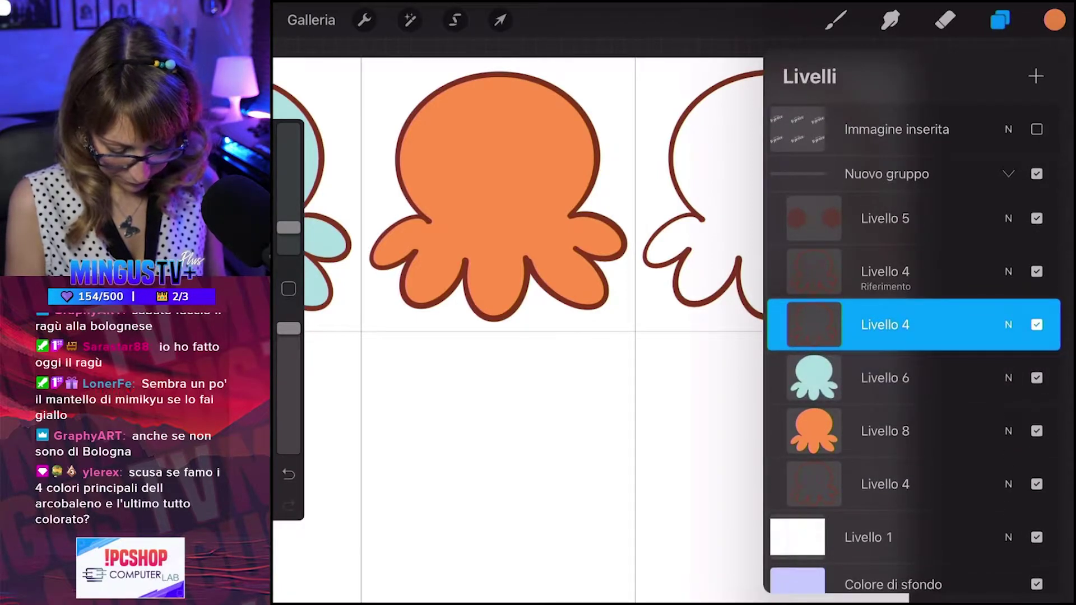
left_click(885, 378)
left_click(814, 378)
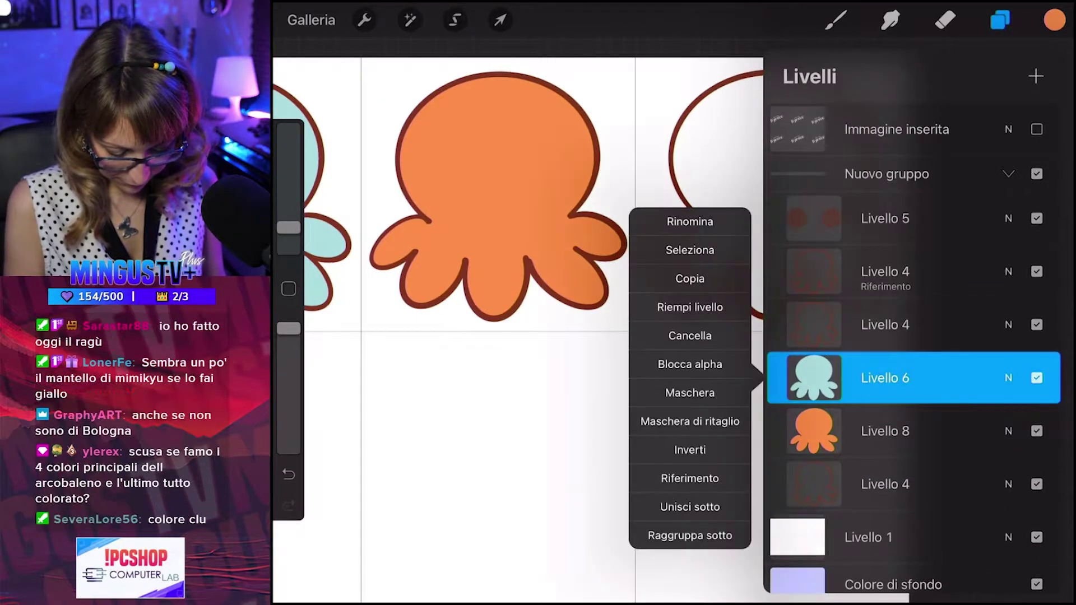
left_click(690, 506)
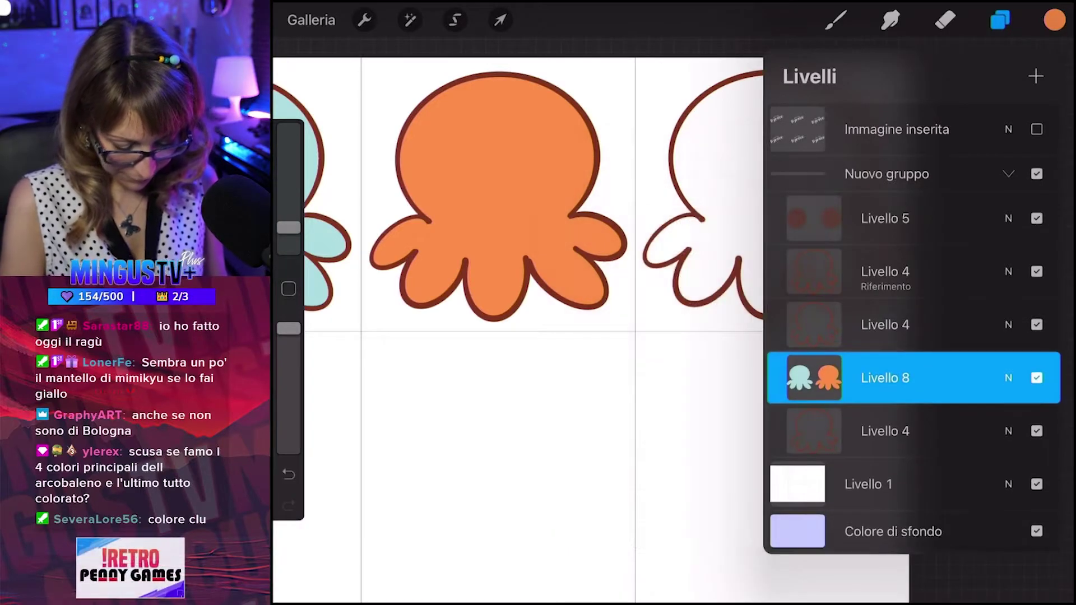
left_click(885, 272)
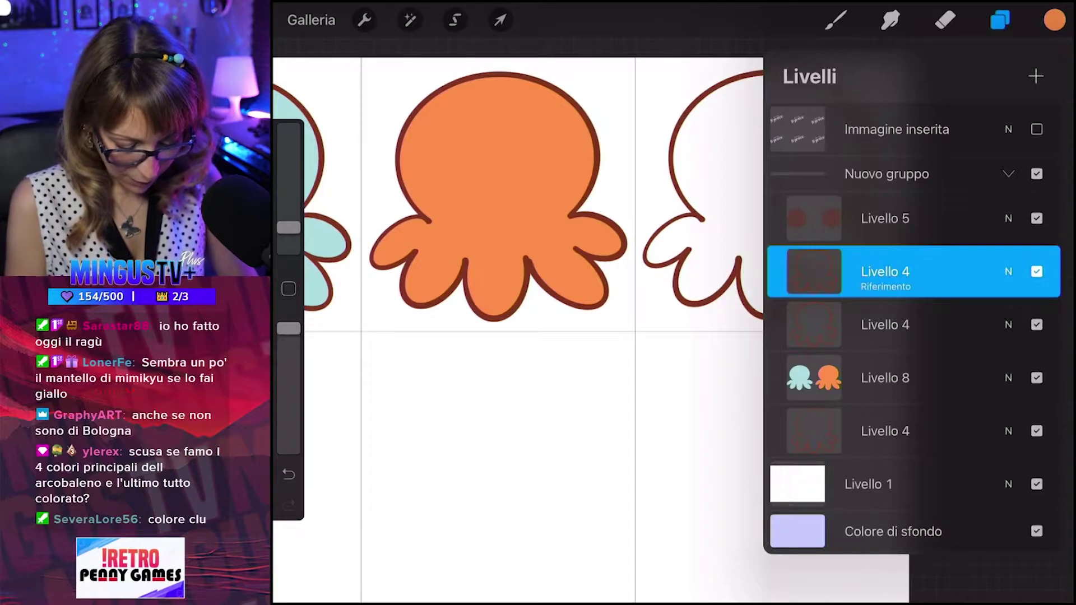
left_click_drag(814, 378, 813, 431)
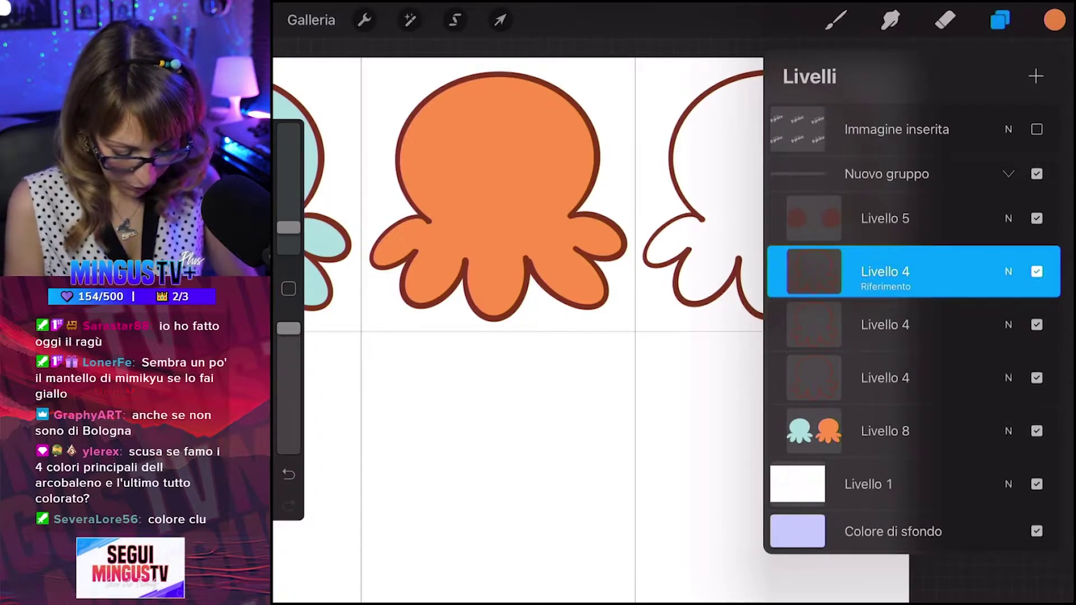
Merge the duplicate Livello 4 outline down and reselect the combined fill layer Livello 8.
left_click(885, 324)
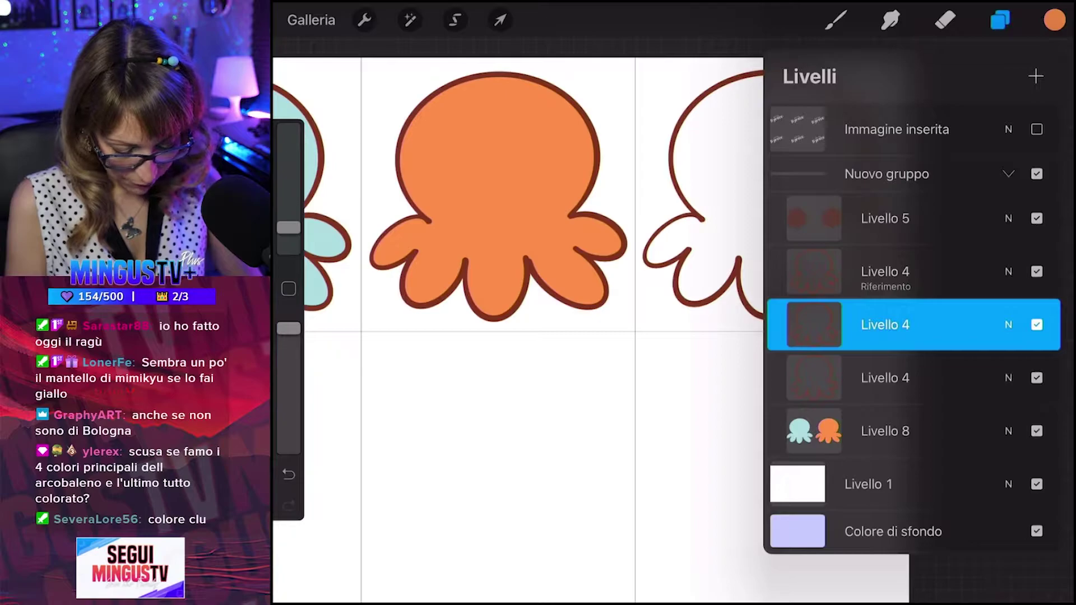
left_click(813, 324)
left_click(690, 453)
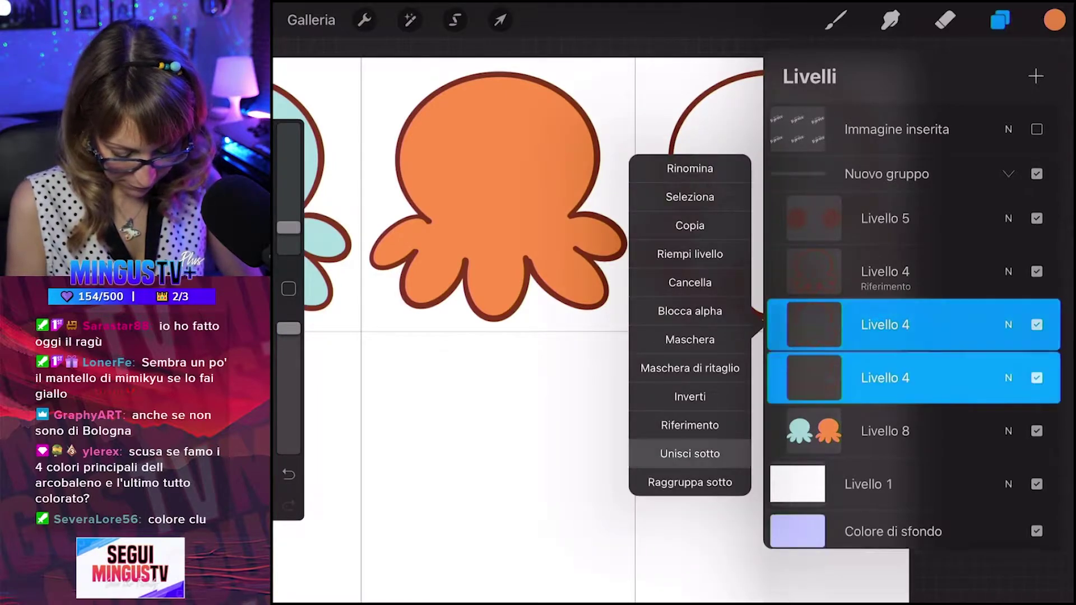
left_click(886, 271)
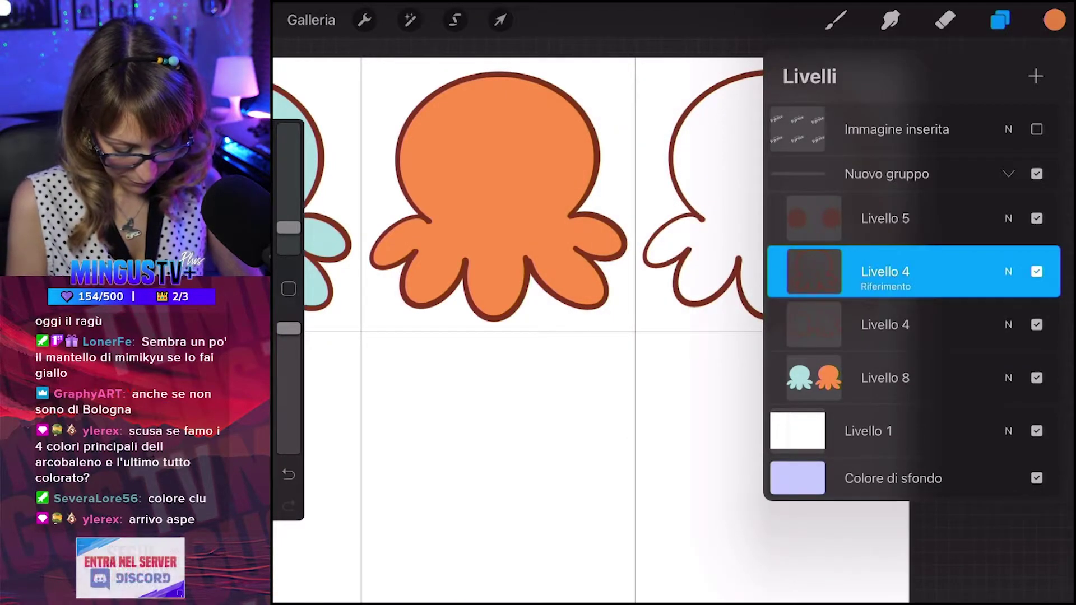
left_click(885, 377)
left_click(999, 20)
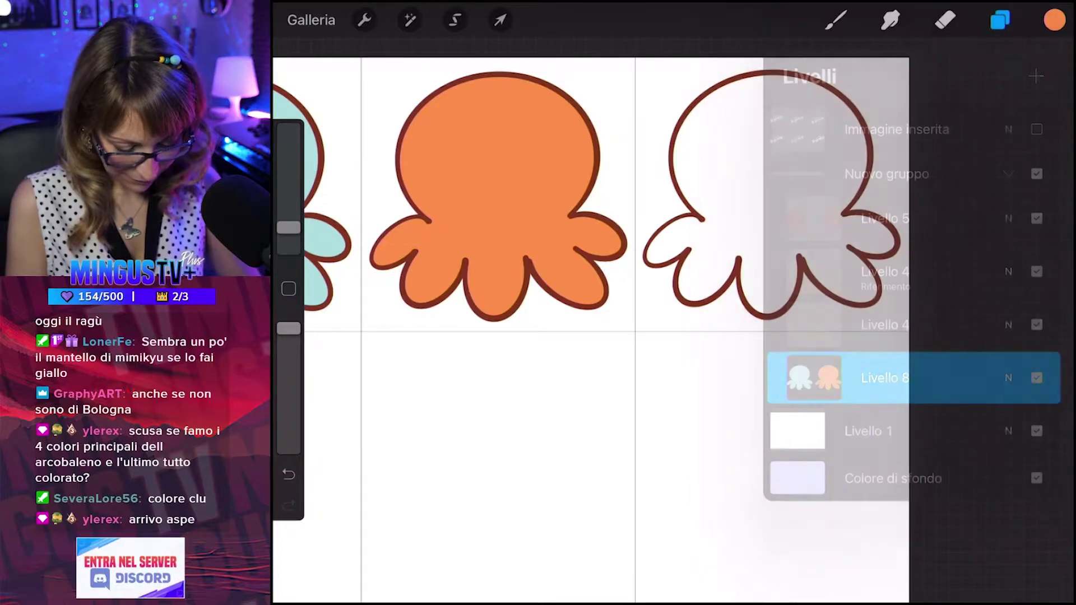
left_click(835, 20)
scroll(653, 330, "down", 3)
Fill the top-right octopus with light green, then select the Livello 4 reference layer.
left_click(1054, 21)
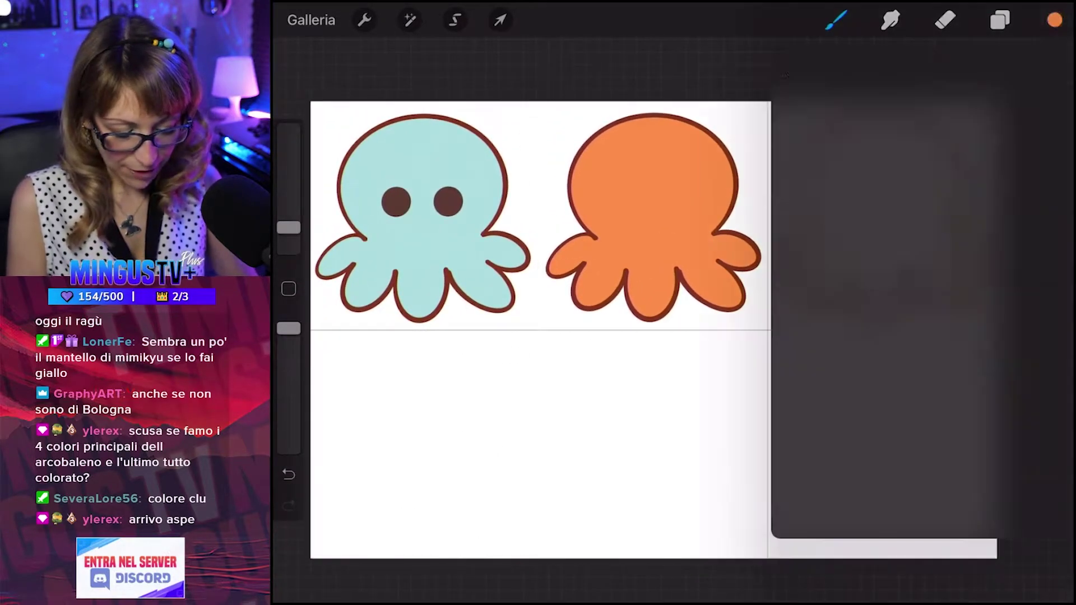
left_click_drag(963, 120, 816, 166)
left_click_drag(933, 157, 920, 154)
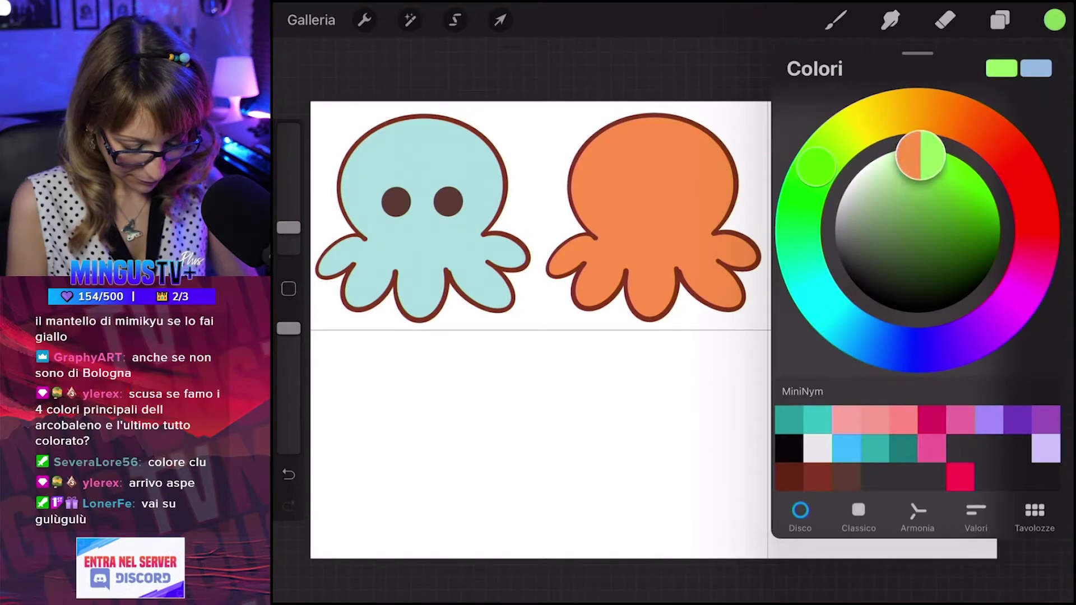
mouse_move(919, 163)
left_mouse_down()
mouse_move(908, 161)
mouse_move(950, 145)
left_mouse_up()
left_click(1054, 20)
left_click(950, 143)
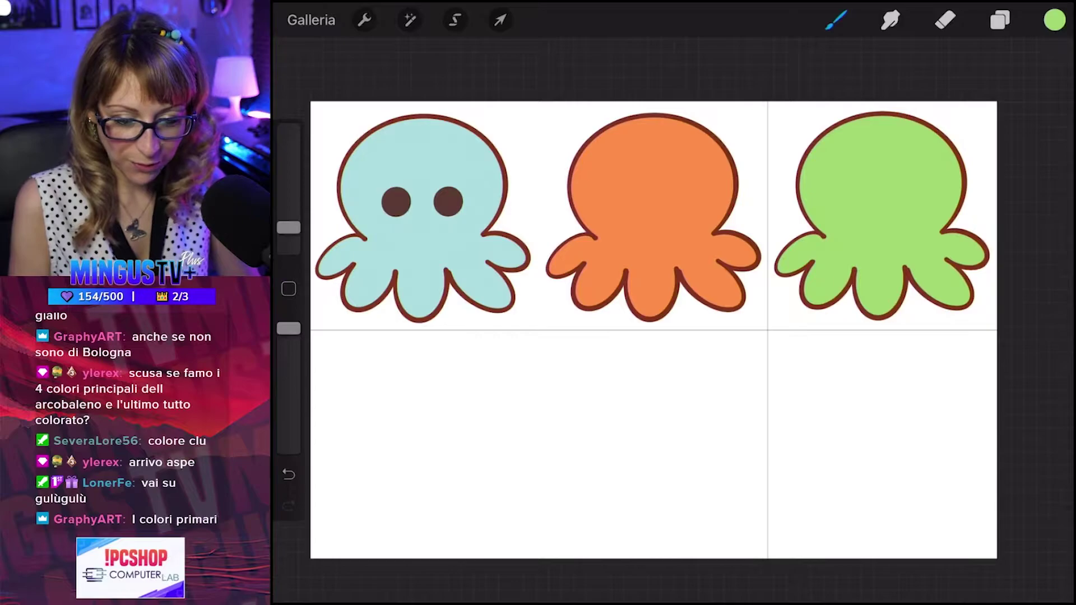
left_click(1000, 20)
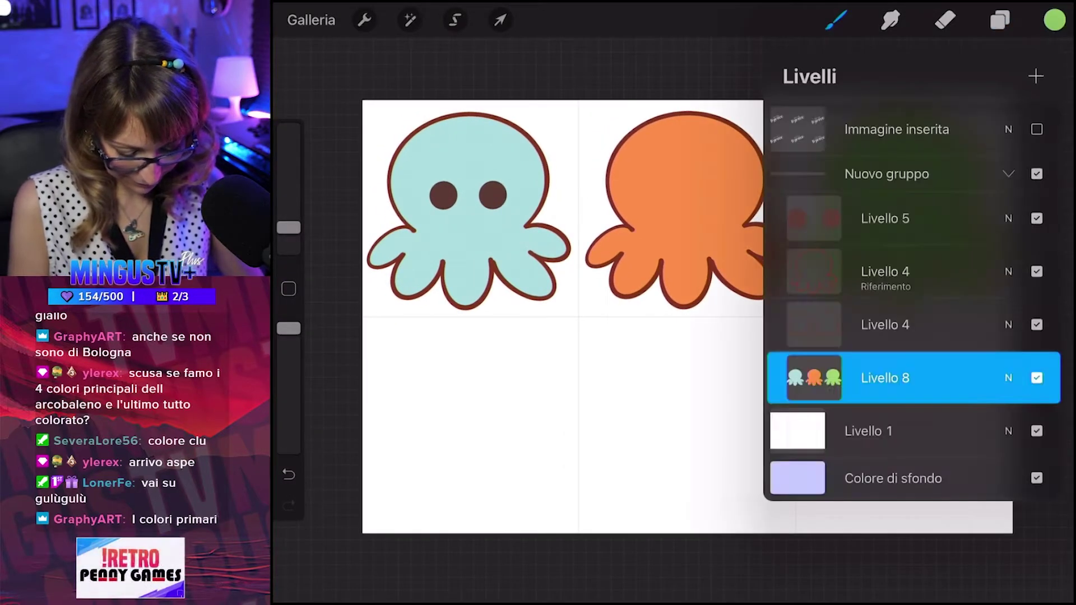
left_click(885, 271)
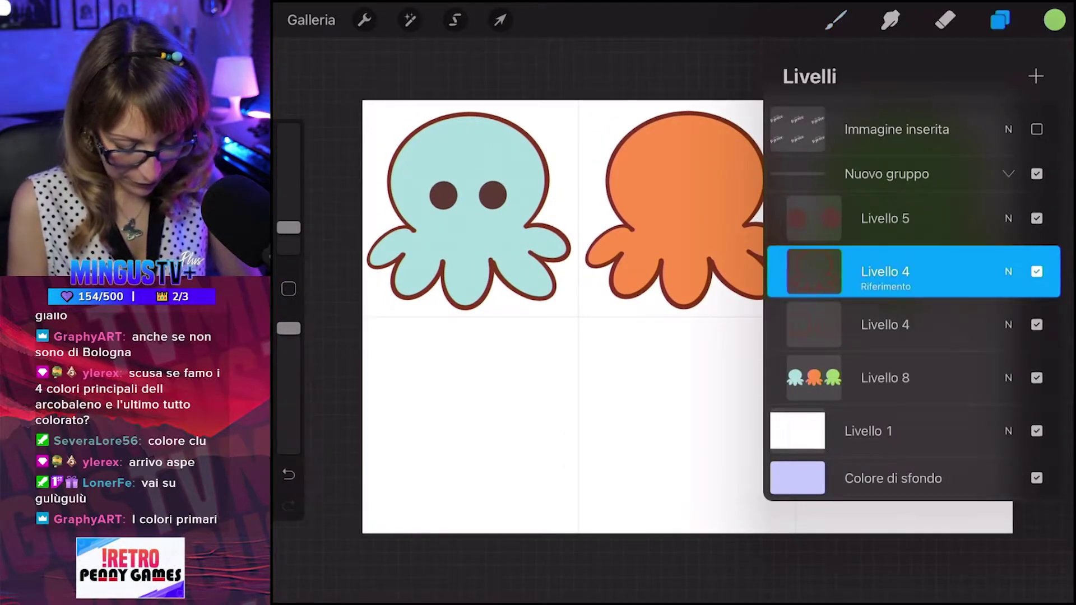
Duplicate the outline layer and merge the reference layer down into Livello 4.
left_click_drag(981, 271, 796, 271)
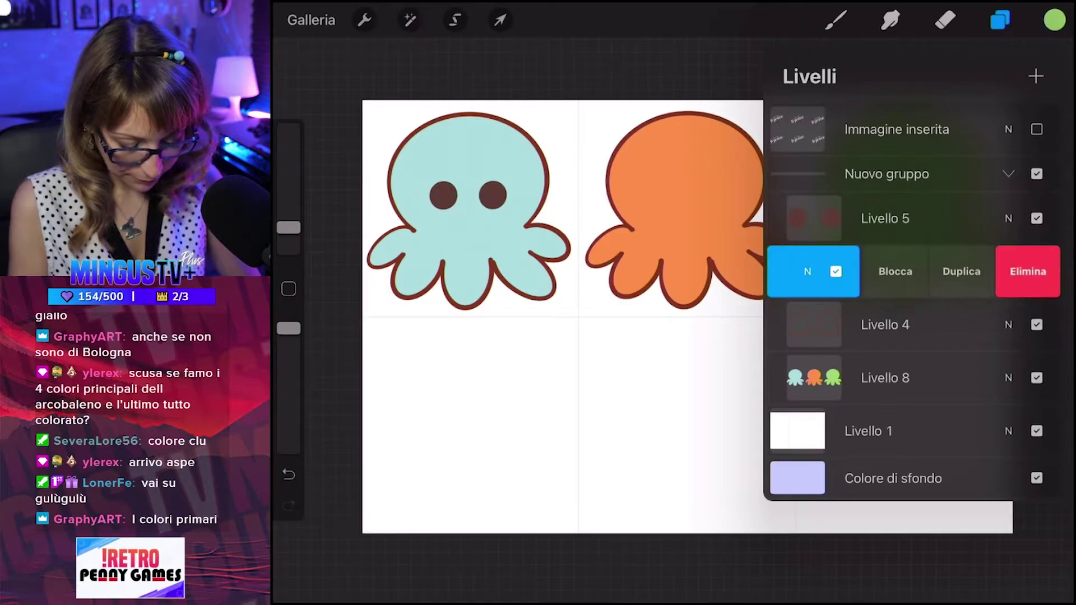
left_click(960, 271)
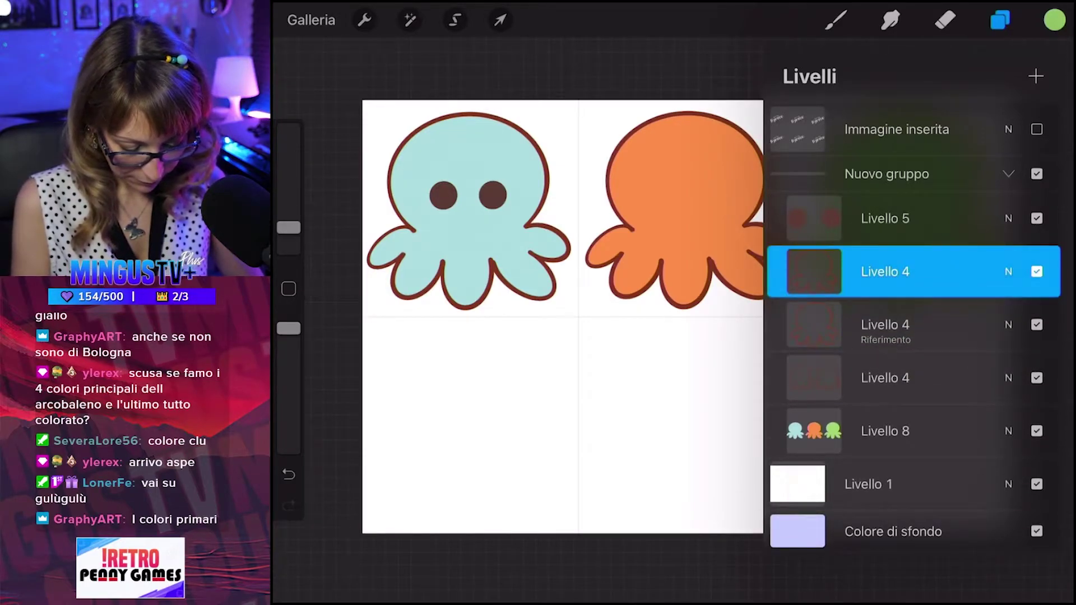
left_click(885, 324)
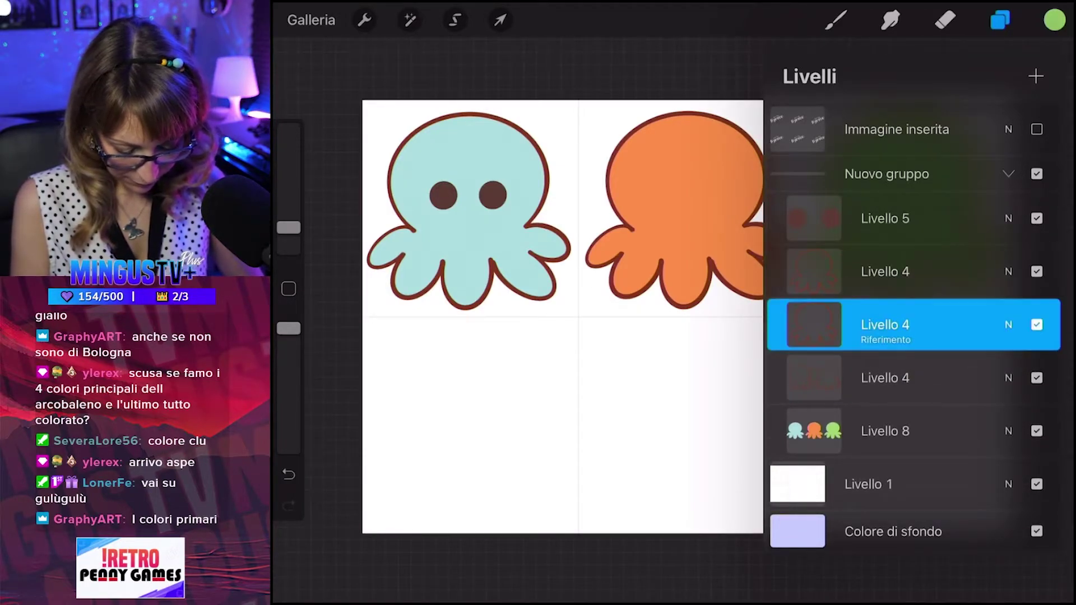
left_click(813, 324)
left_click(689, 453)
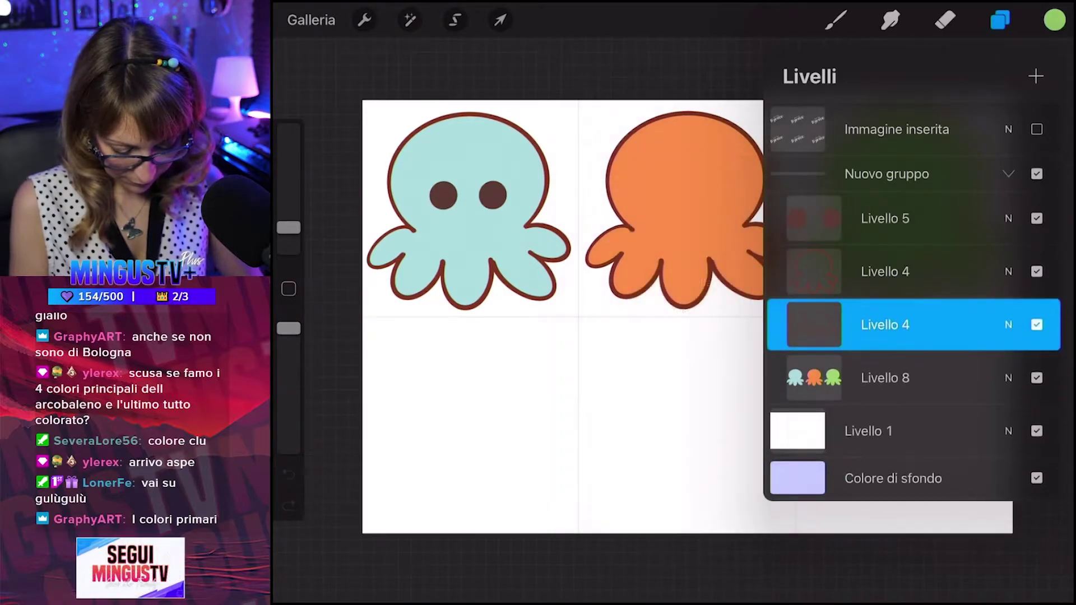
left_click(885, 271)
Move the outline copy into the lower-left cell, under the blue octopus.
left_click(501, 20)
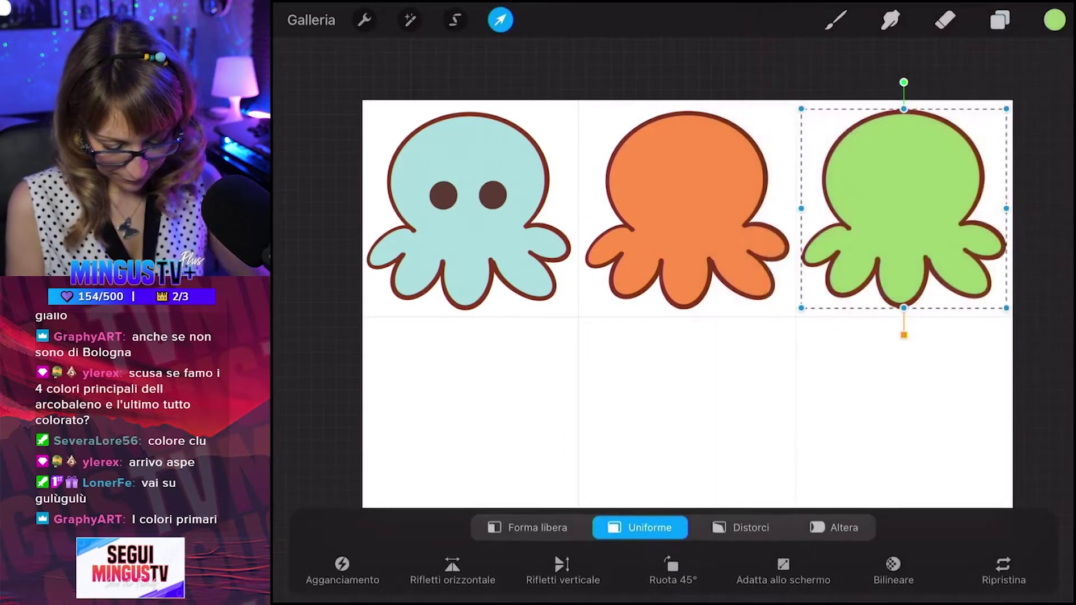
mouse_move(901, 205)
left_mouse_down()
mouse_move(697, 246)
mouse_move(561, 345)
mouse_move(655, 255)
mouse_move(618, 324)
left_mouse_up()
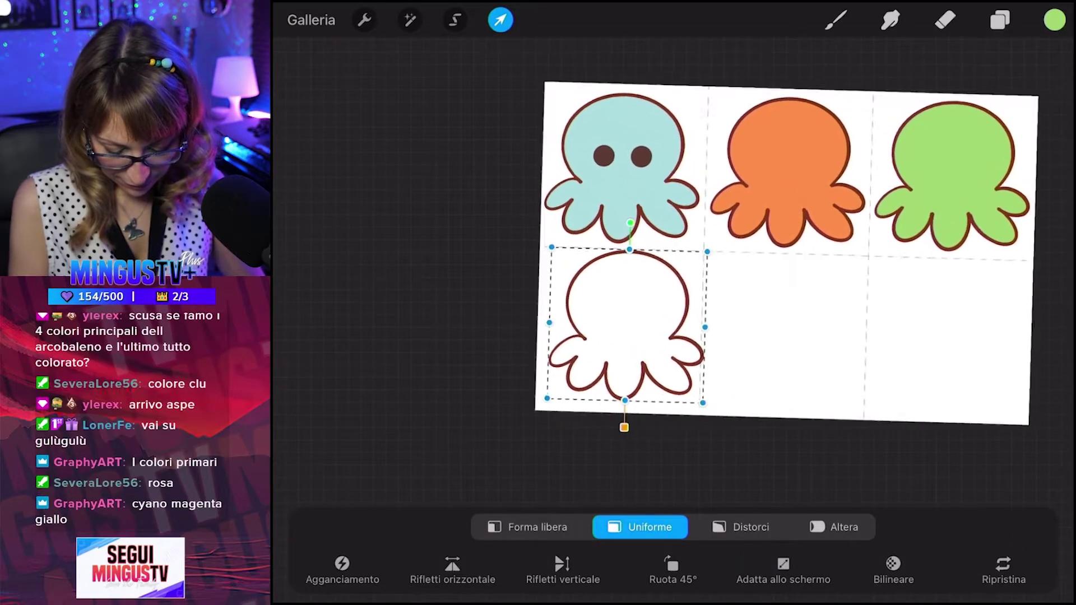
scroll(729, 252, "up", 3)
left_click_drag(531, 327, 522, 335)
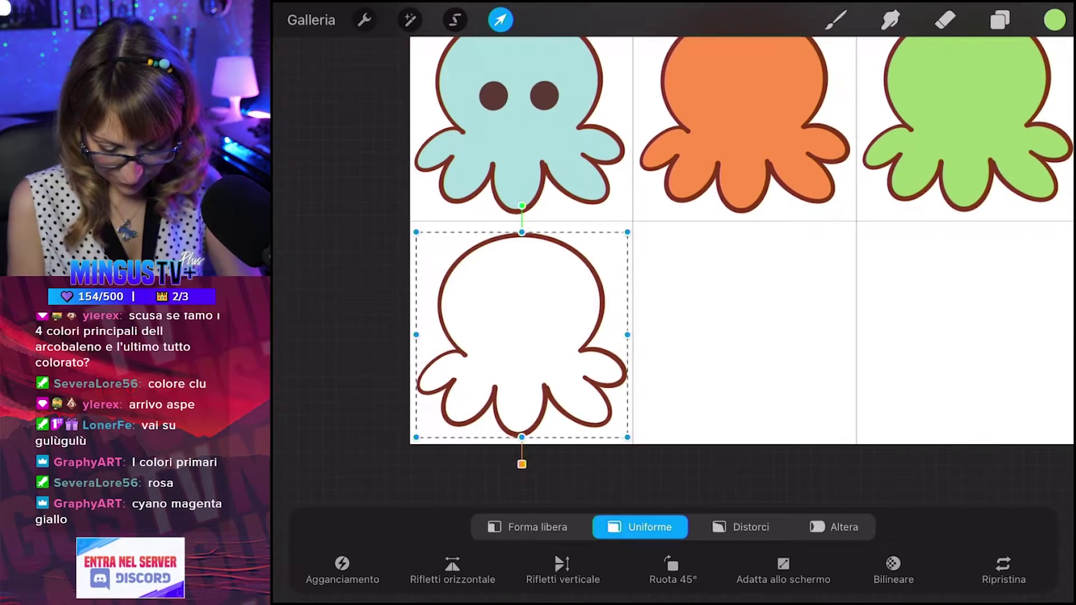
left_click(836, 20)
Duplicate the lower-left outline and move the copy into the lower-middle cell.
left_click(1000, 20)
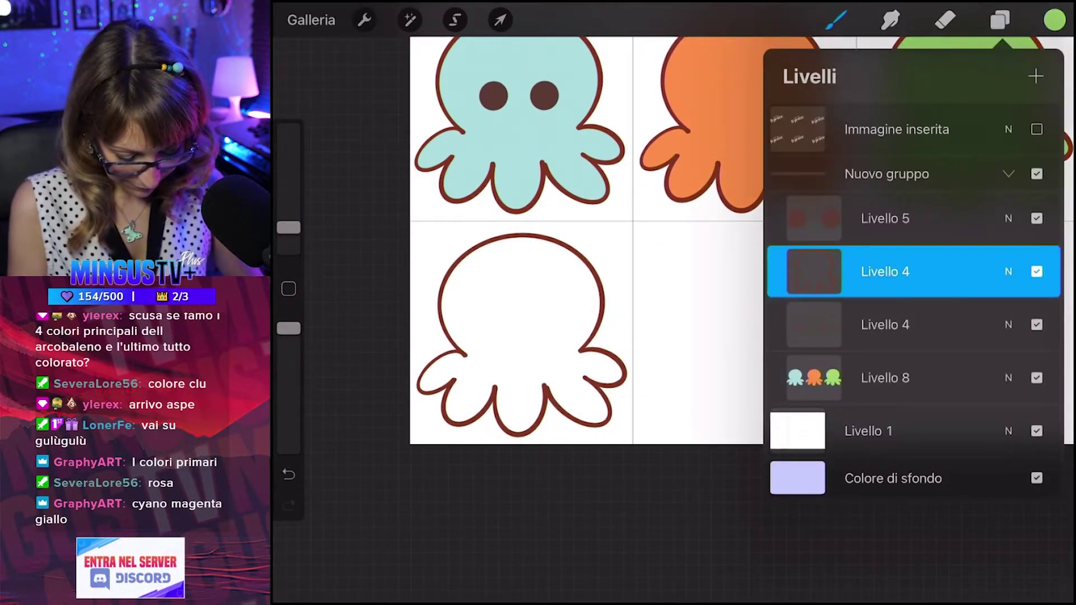
left_click_drag(953, 271, 874, 271)
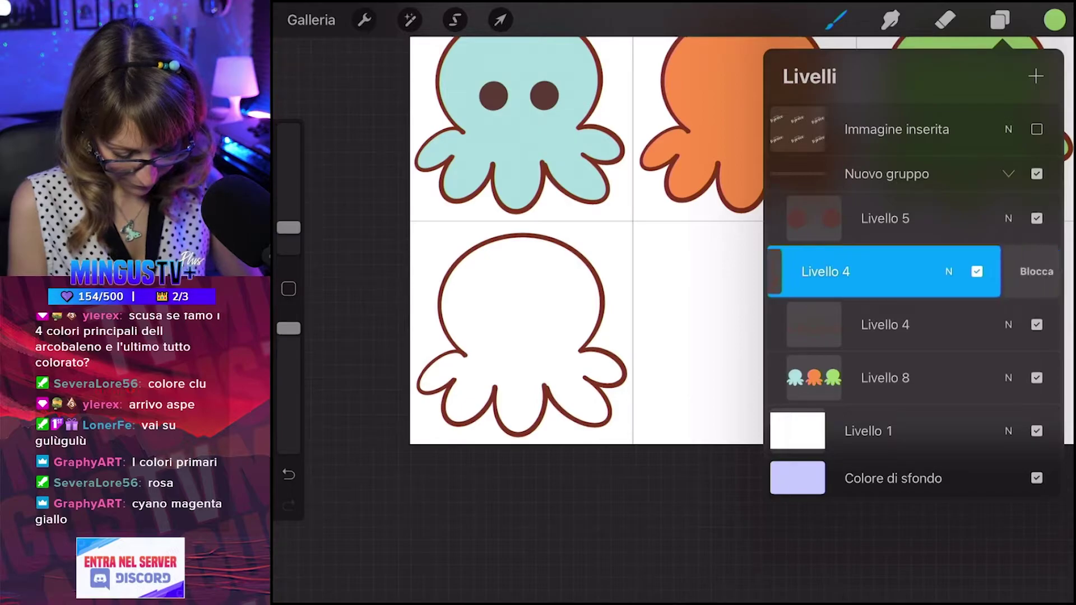
left_click(961, 271)
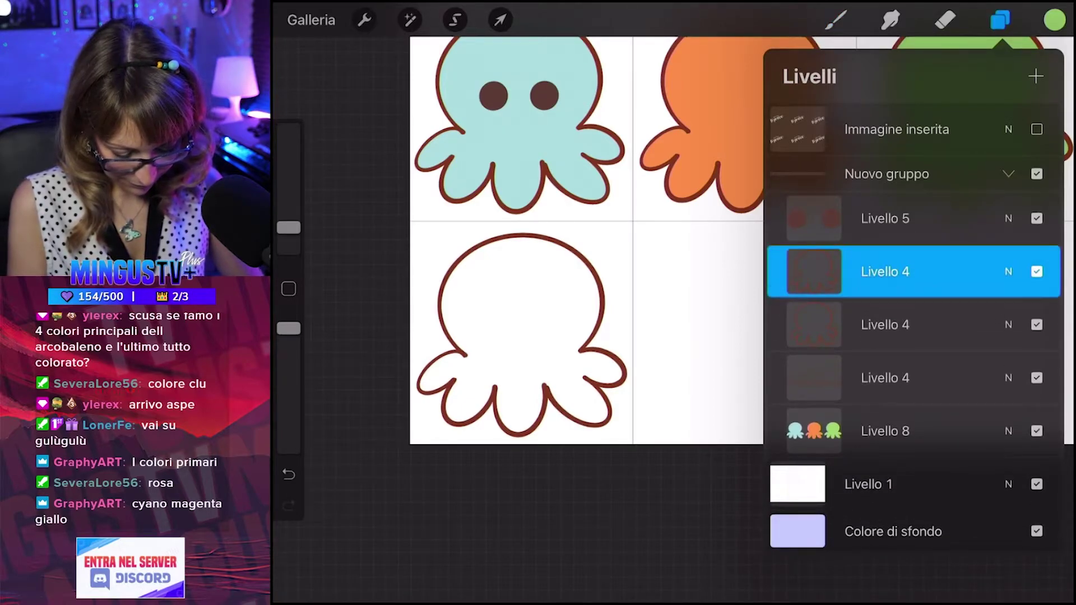
left_click(1000, 20)
left_click(500, 20)
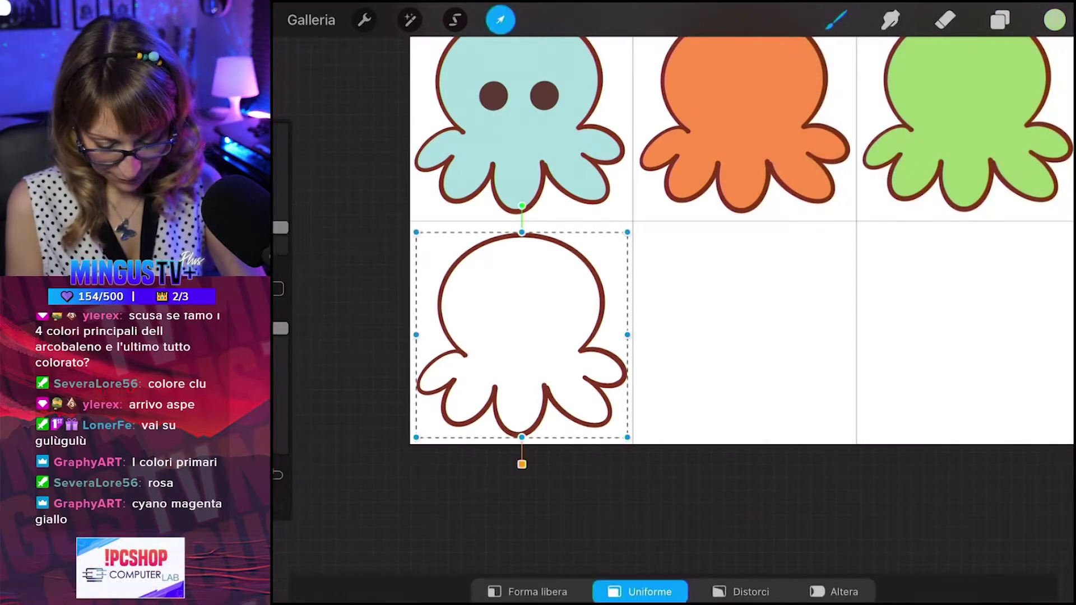
left_click_drag(521, 335, 744, 332)
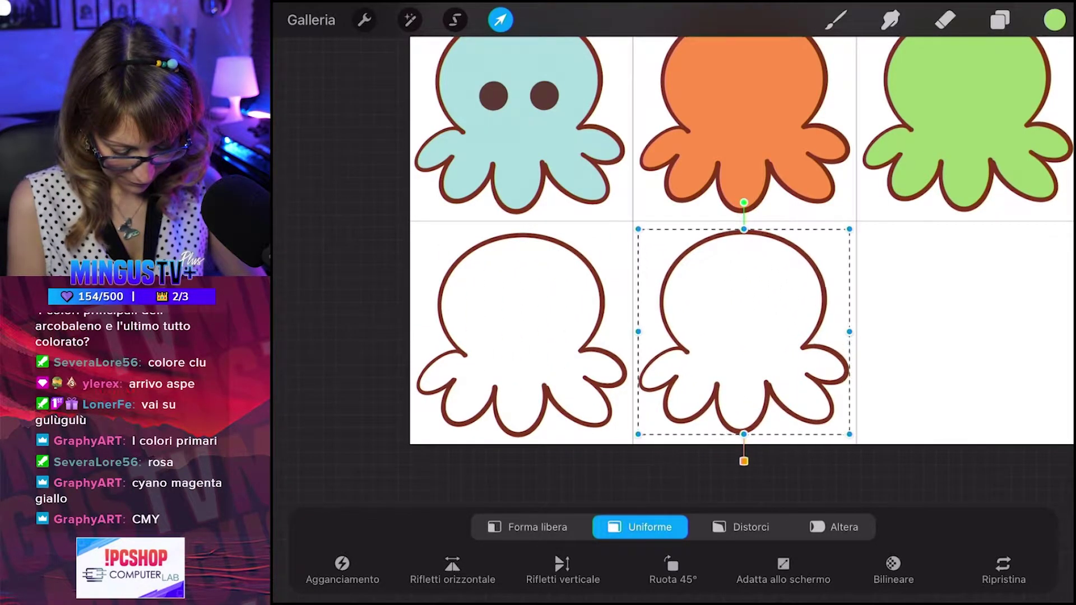
left_click(500, 20)
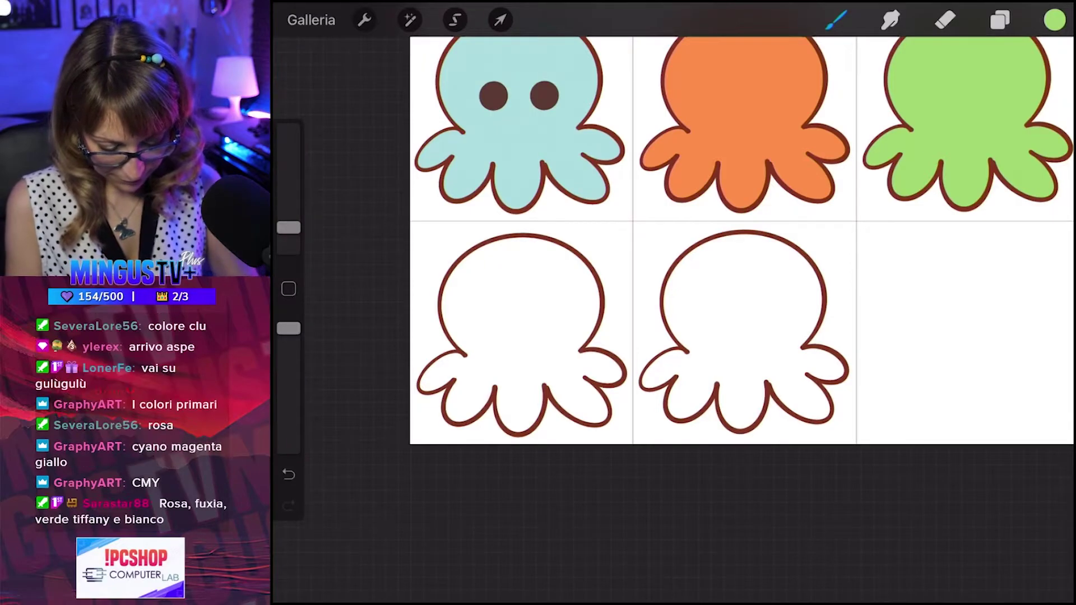
Duplicate the outline once more and drag the copy into the lower-right cell.
left_click(1000, 20)
mouse_move(981, 272)
left_mouse_down()
mouse_move(869, 272)
mouse_move(981, 272)
left_mouse_up()
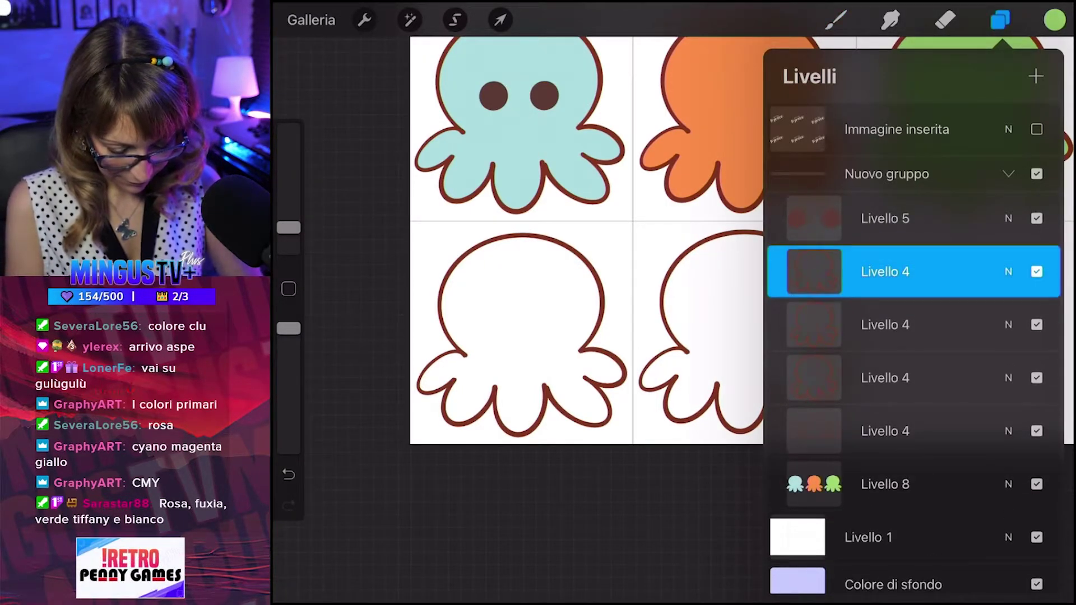
left_click(500, 20)
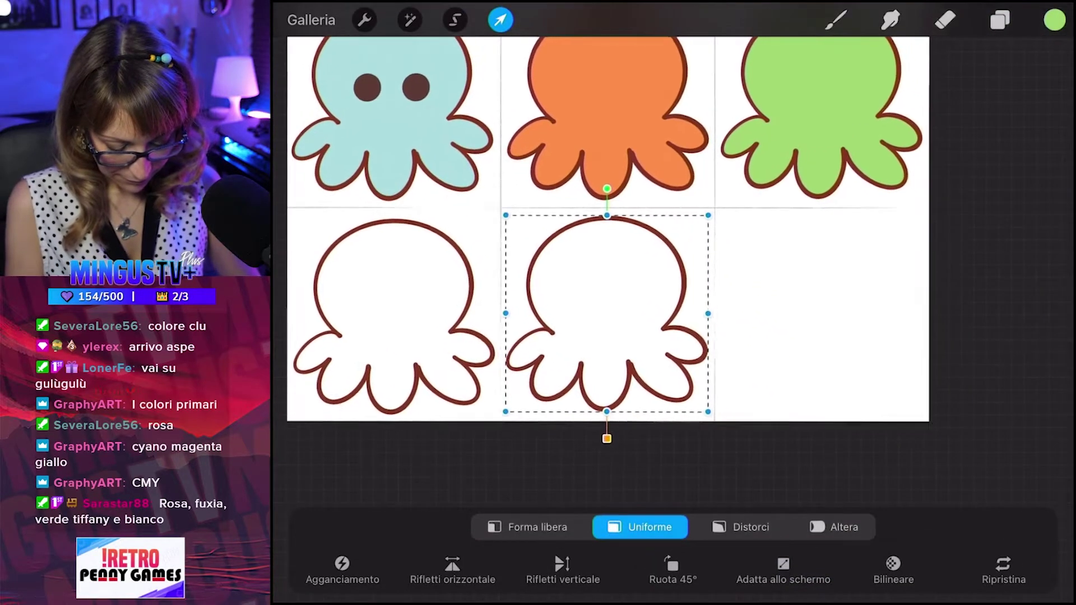
left_click_drag(607, 314, 824, 312)
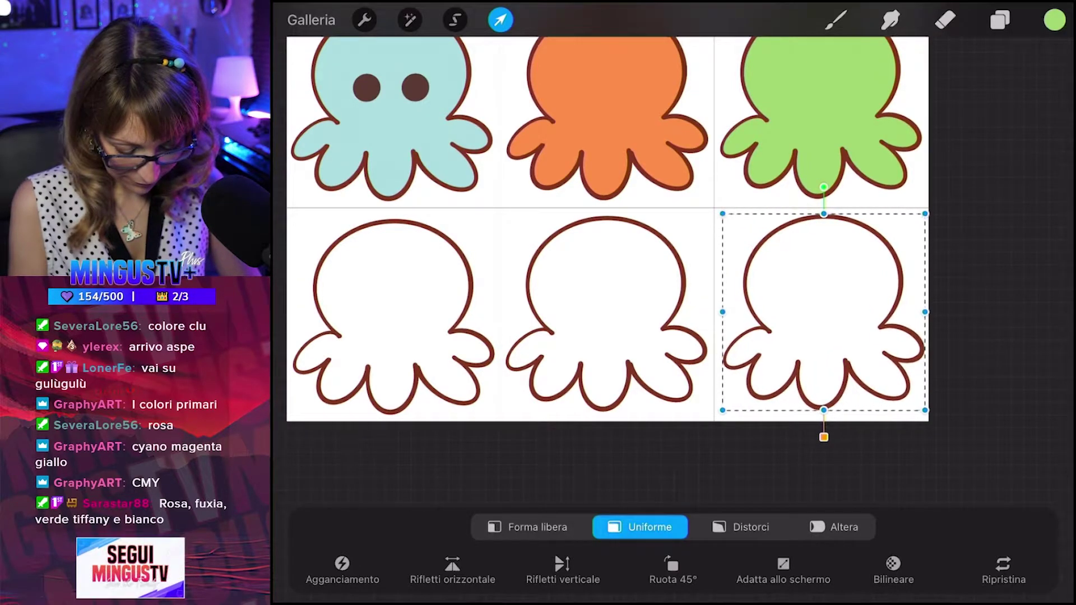
Commit the lower-right outline and merge the outline copies down into one Livello 4.
left_click(836, 21)
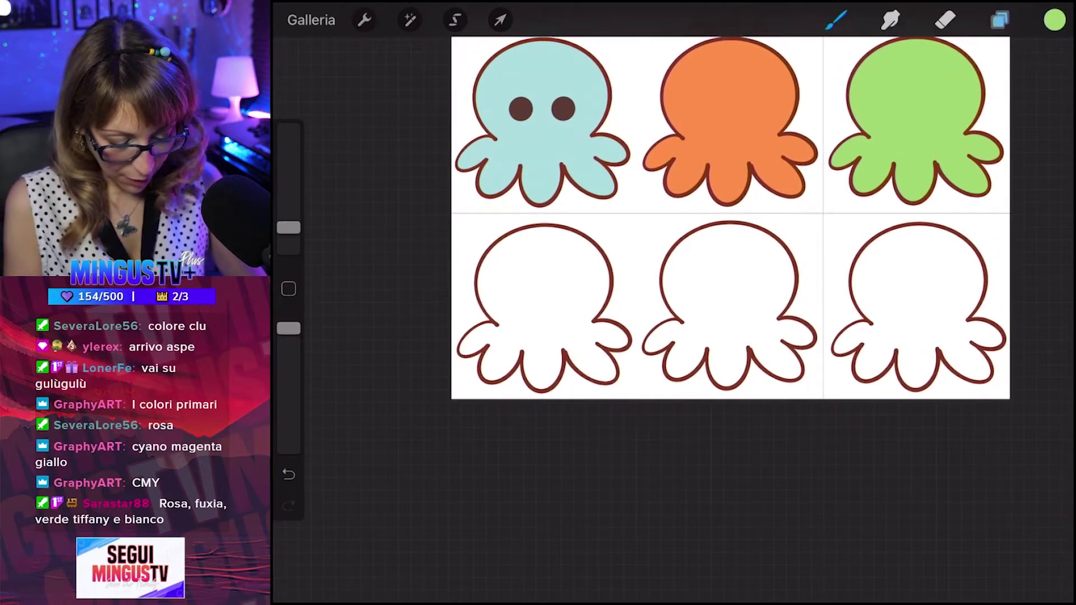
left_click(1000, 20)
left_click(813, 271)
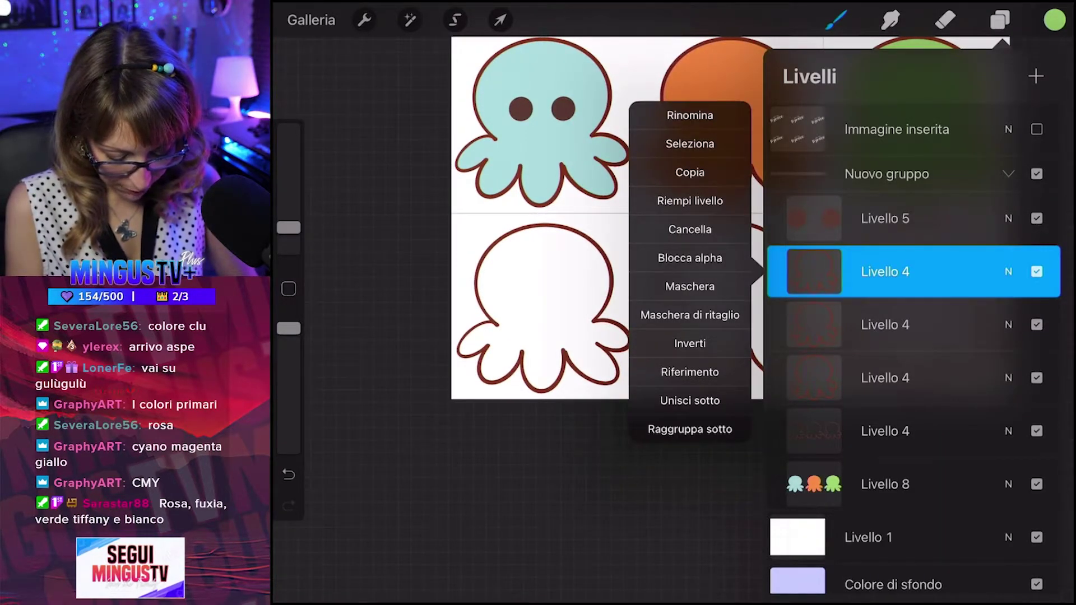
left_click(689, 400)
left_click(690, 400)
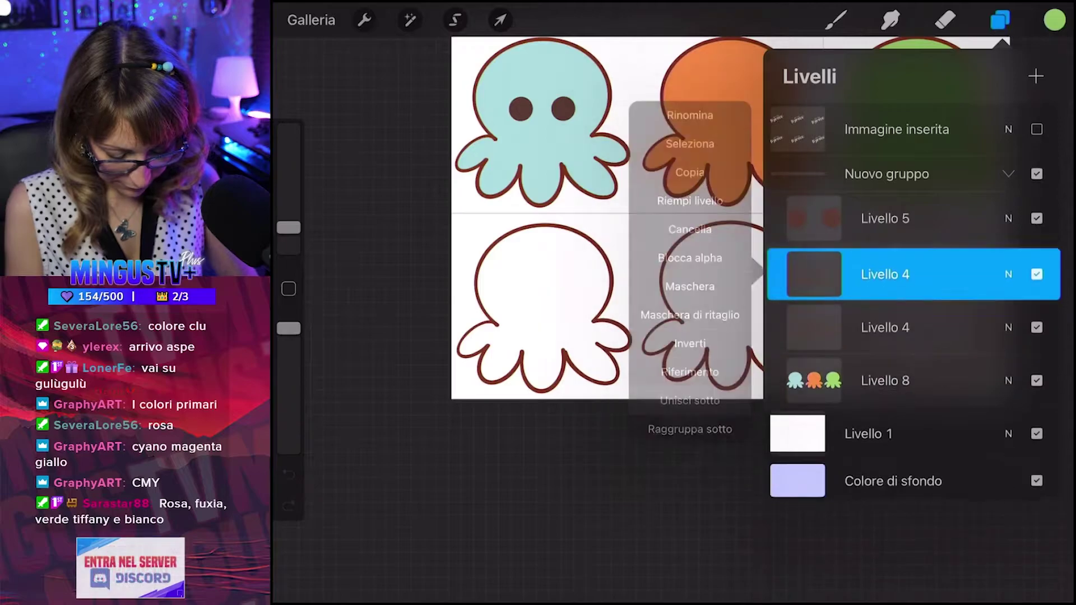
left_click(813, 271)
left_click(690, 400)
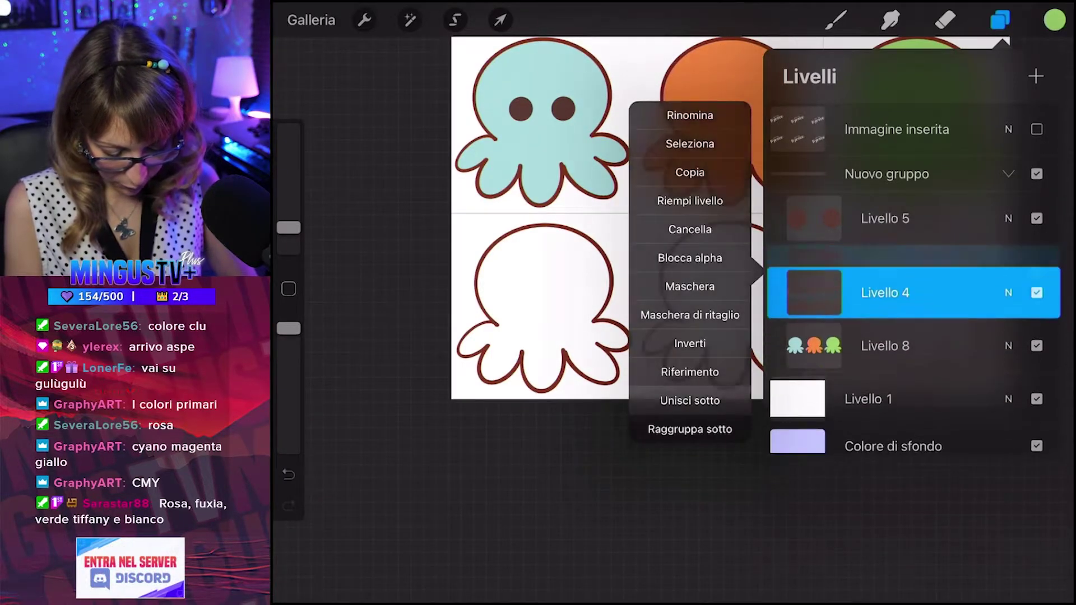
left_click(885, 324)
Enable Riferimento on Livello 4 and select Livello 8 for painting fills.
left_click(885, 271)
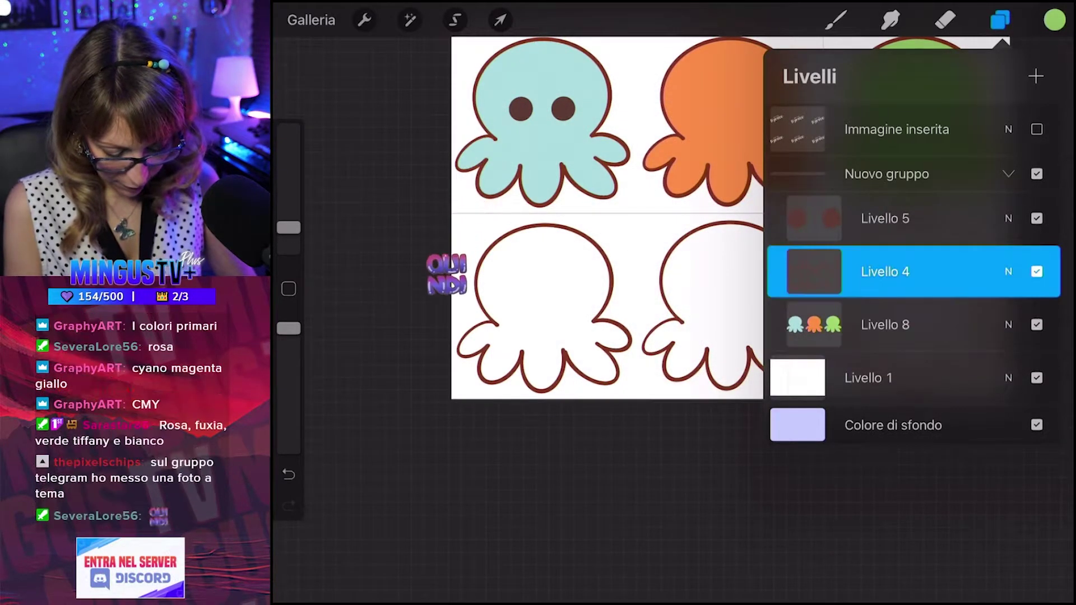
left_click(690, 372)
left_click(885, 324)
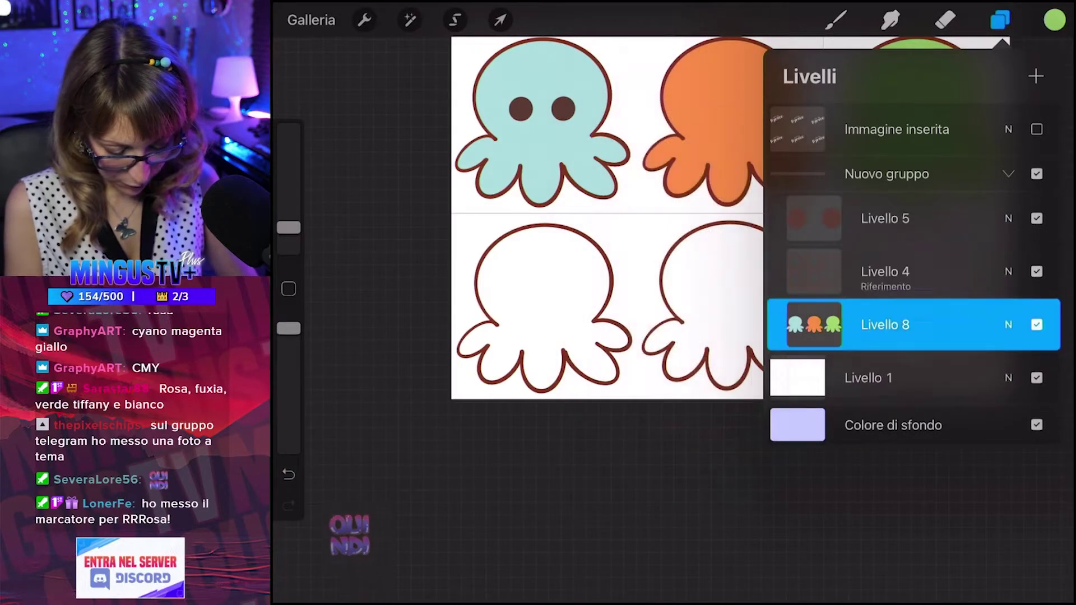
left_click(999, 19)
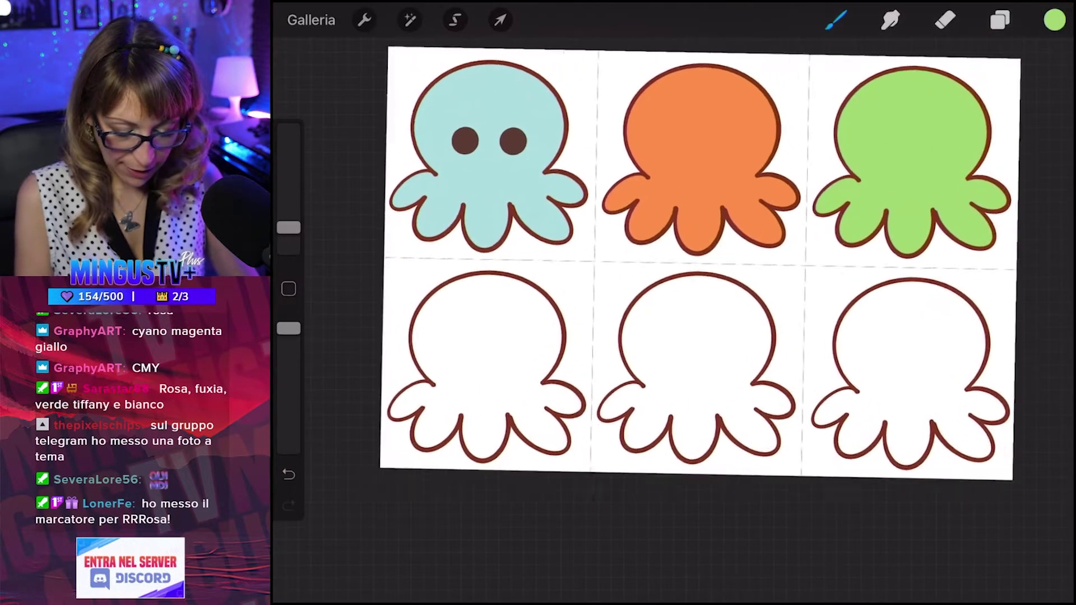
scroll(728, 218, "up", 5)
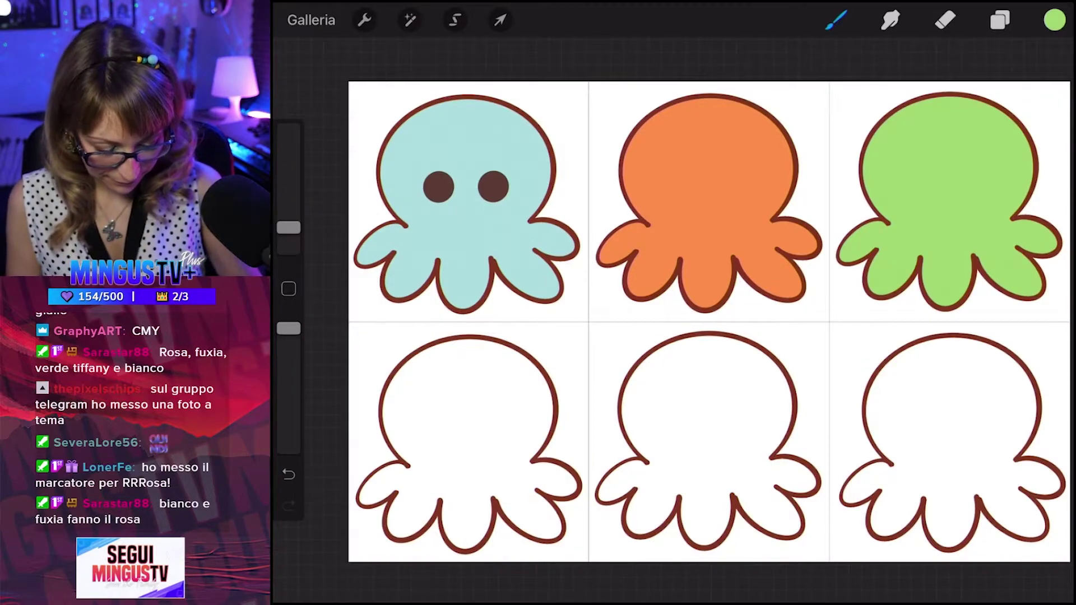
Fill the lower-middle octopus with vivid purple.
left_click(1054, 19)
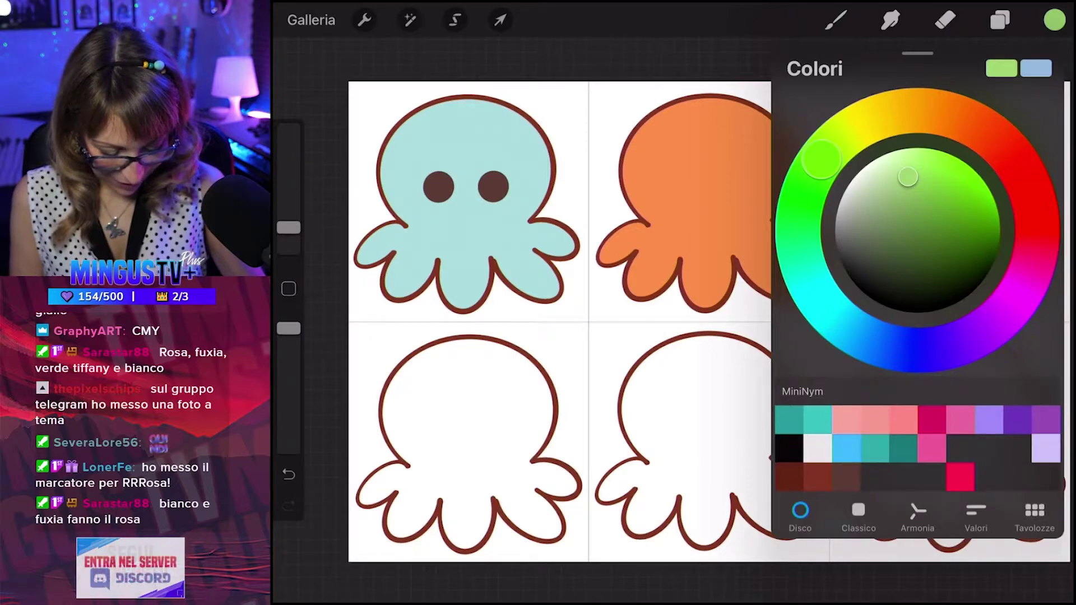
left_click_drag(996, 313, 992, 323)
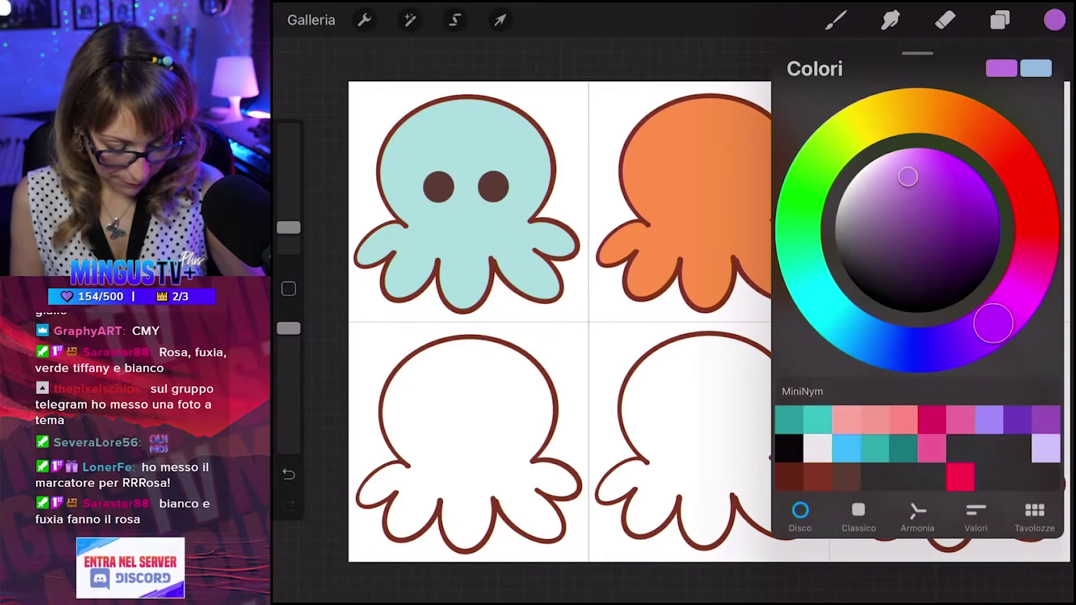
left_click_drag(908, 177, 929, 166)
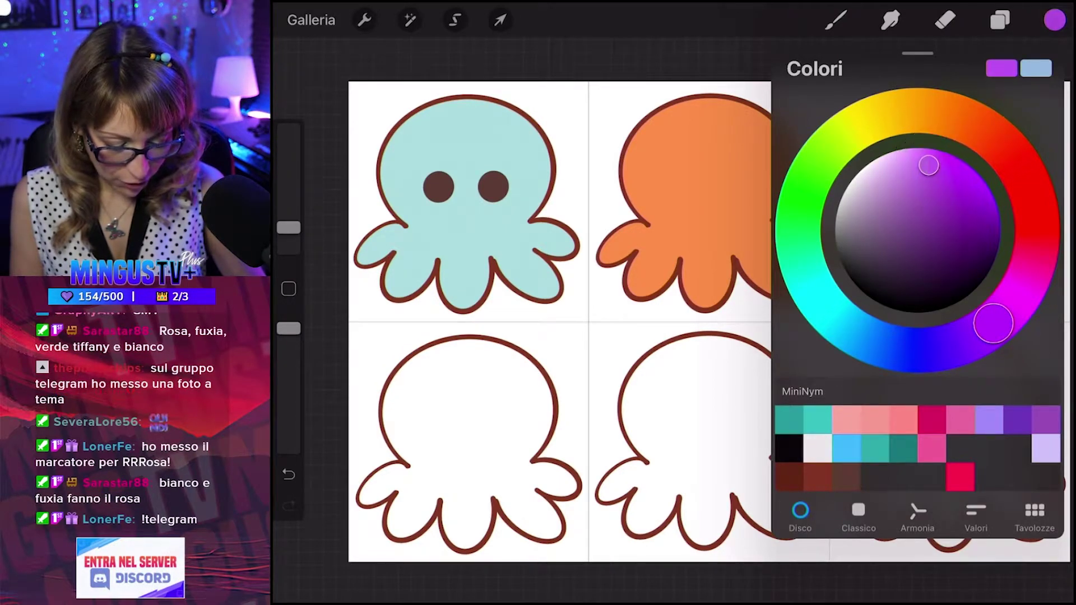
left_click(1054, 20)
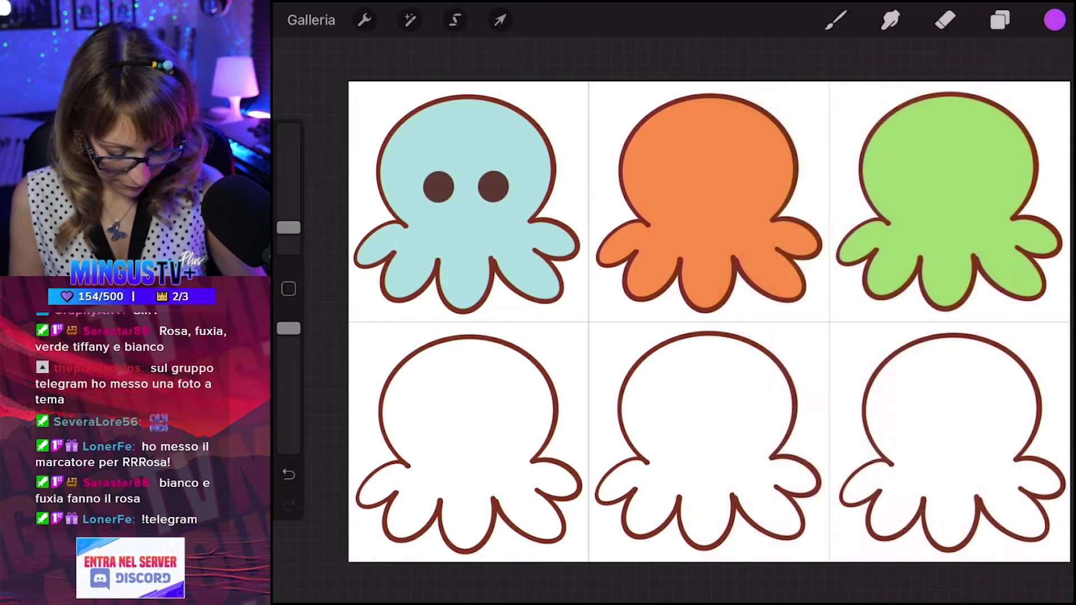
left_click_drag(1054, 19, 729, 387)
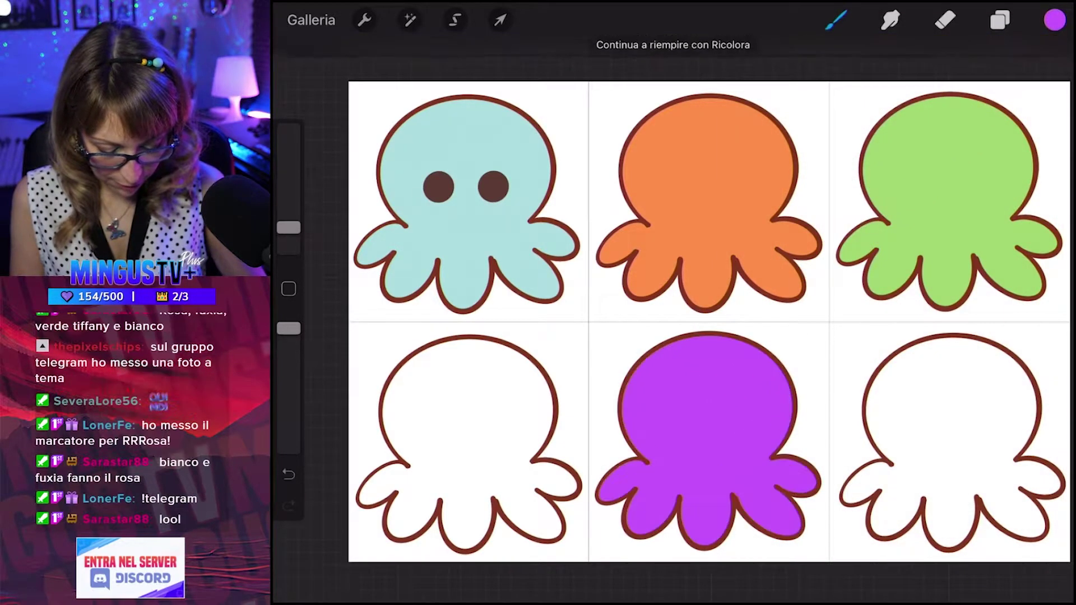
Fill the lower-left octopus with pale yellow, then refill it with a slightly warmer yellow.
left_click(1054, 19)
left_click(877, 117)
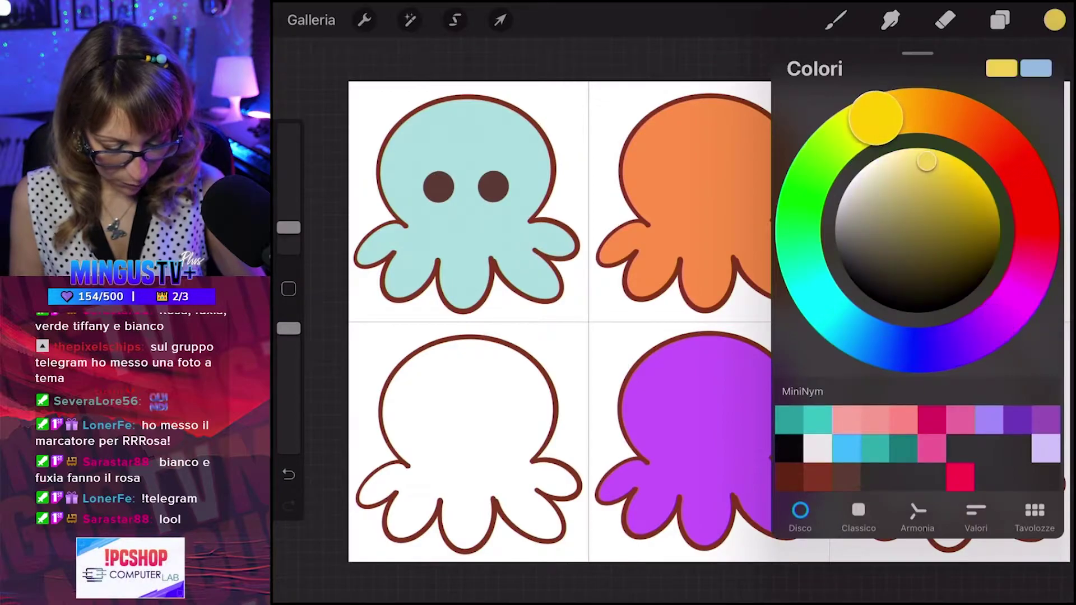
left_click(901, 149)
left_click(835, 19)
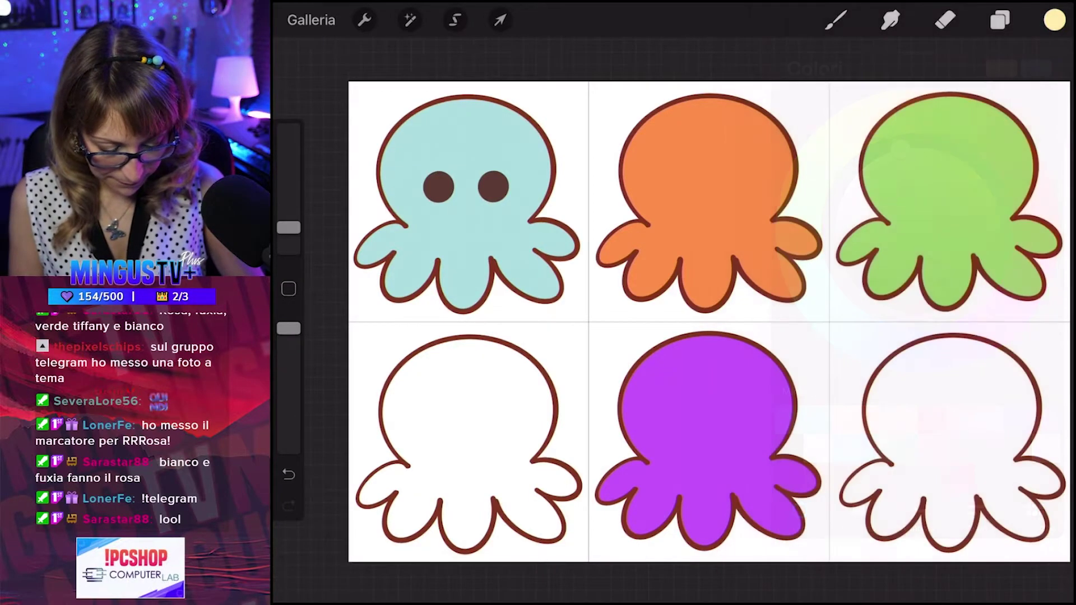
left_click_drag(1054, 20, 482, 403)
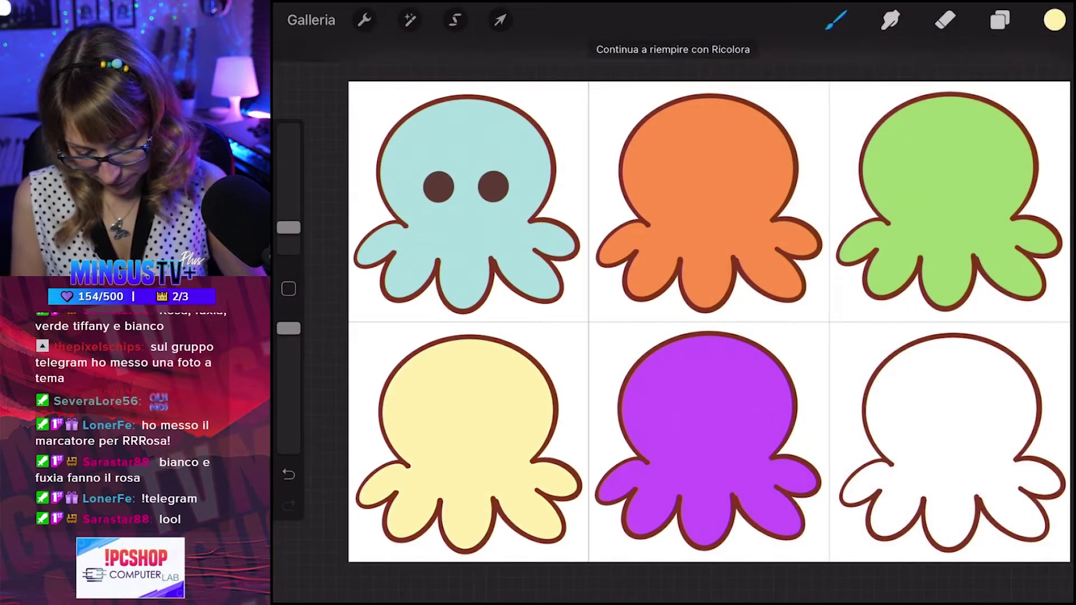
left_click(1054, 20)
left_click(900, 152)
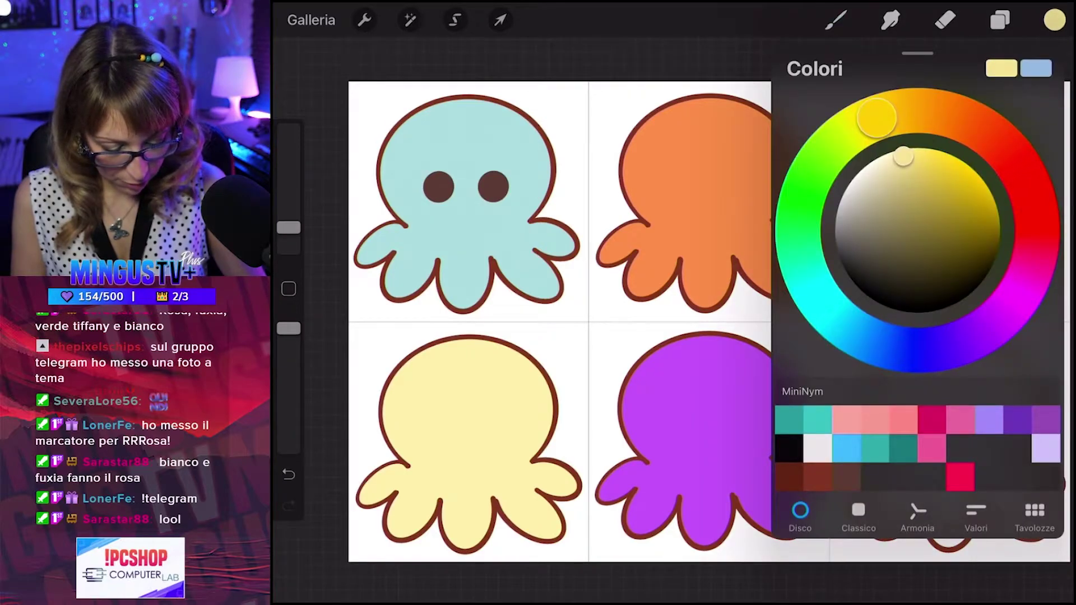
left_click(888, 115)
left_click(903, 155)
left_click_drag(1054, 20, 549, 362)
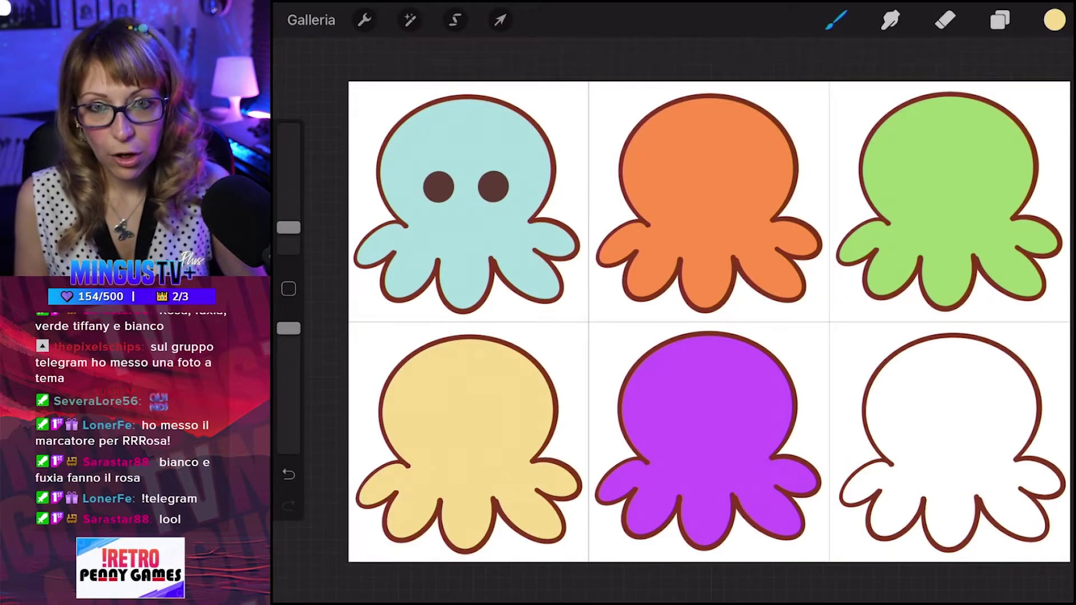
Fill the lower-right octopus with a light lilac violet.
left_click(1054, 19)
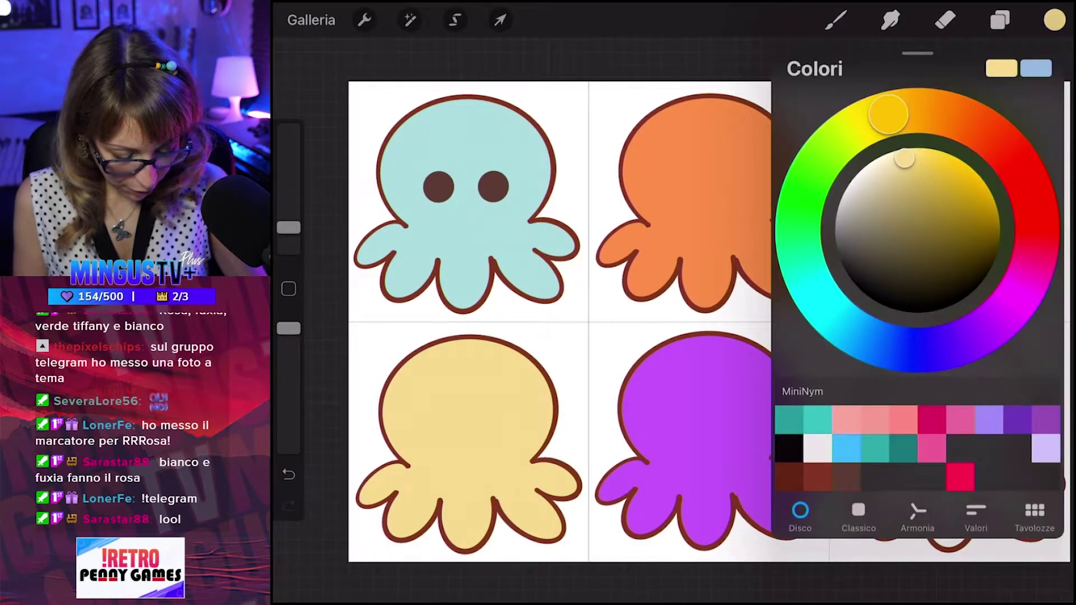
left_click_drag(888, 114, 981, 129)
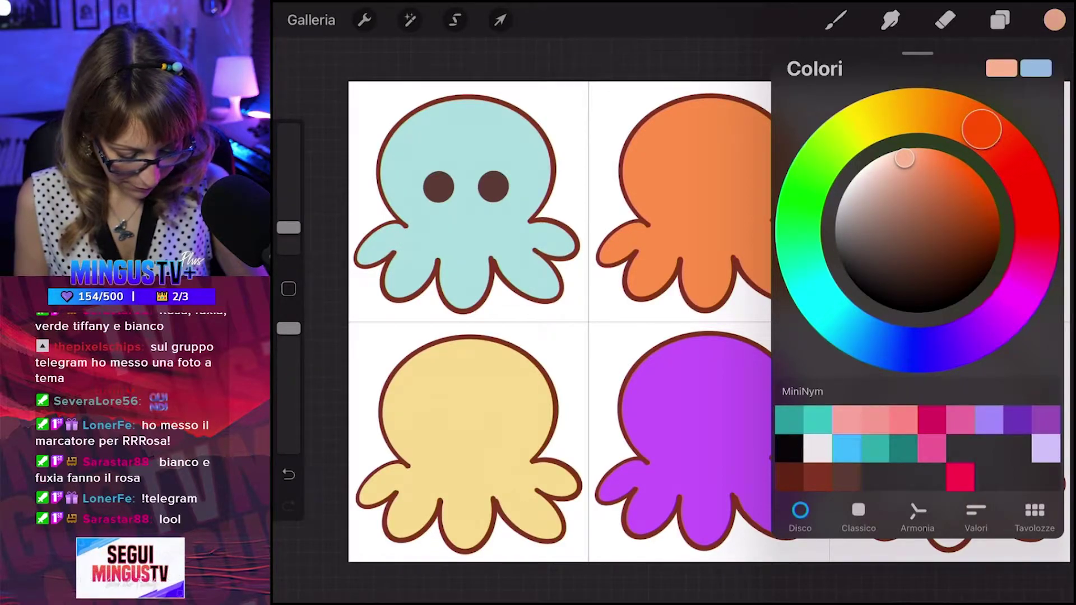
left_click_drag(981, 129, 951, 345)
left_click_drag(904, 158, 896, 161)
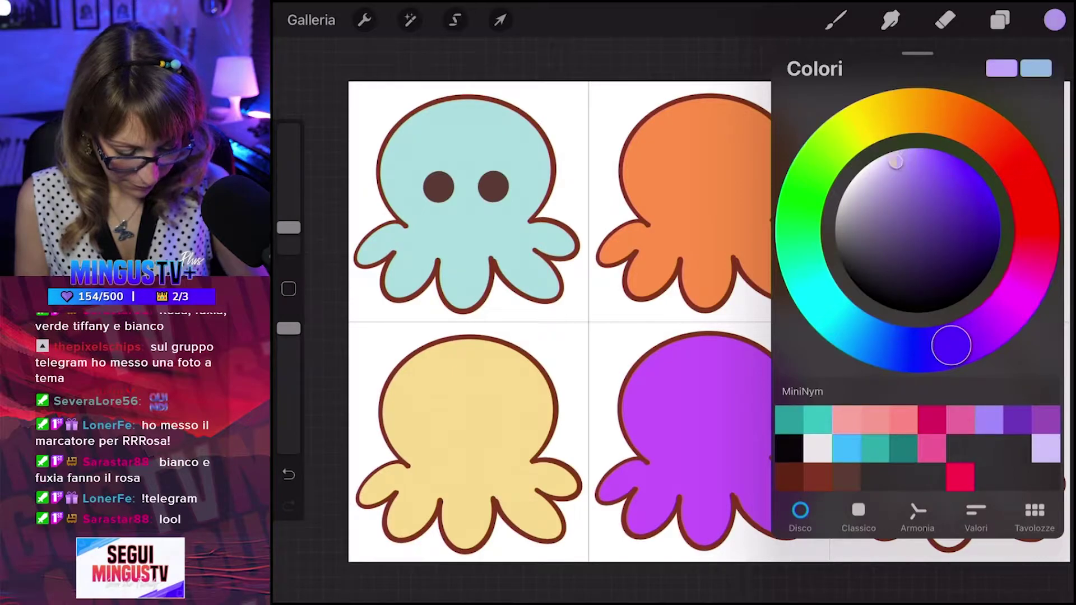
left_click(836, 20)
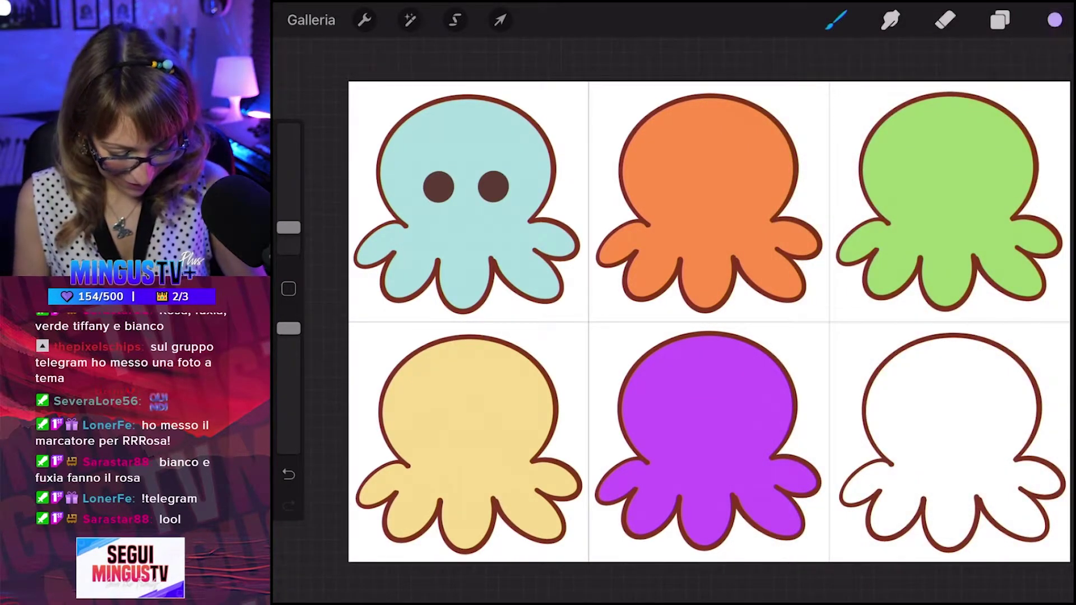
left_click_drag(1055, 20, 968, 390)
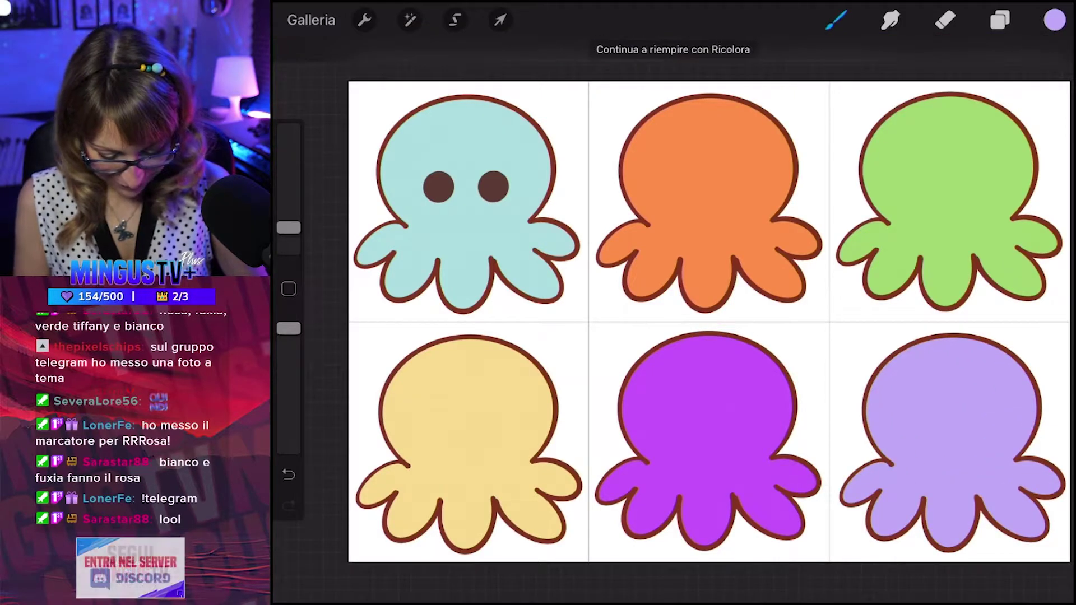
Recolour the first octopus body with a darker teal from the saved palette.
left_click(1055, 20)
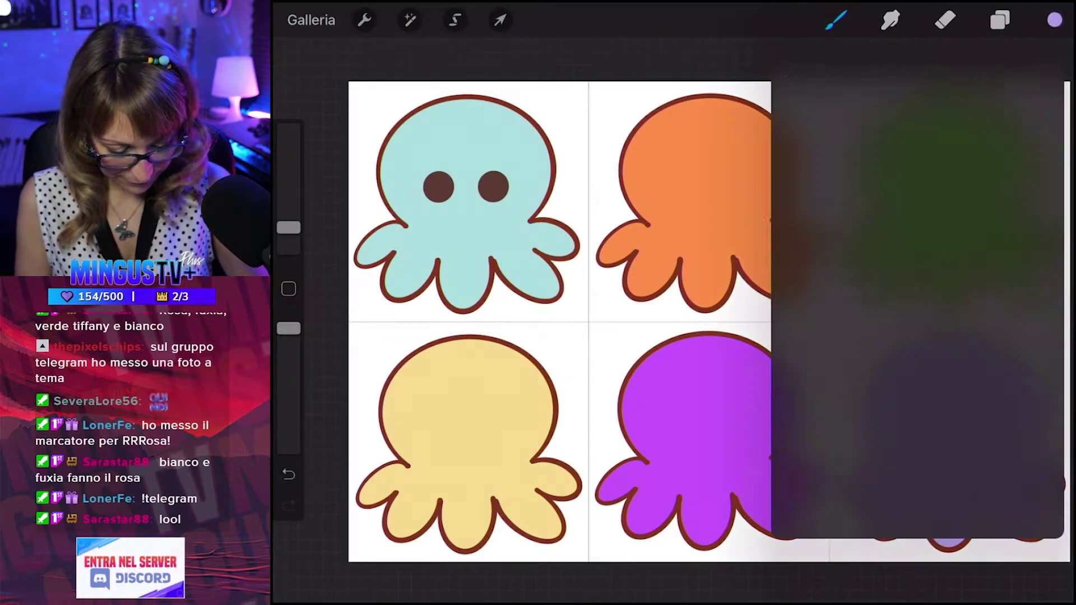
left_click(817, 419)
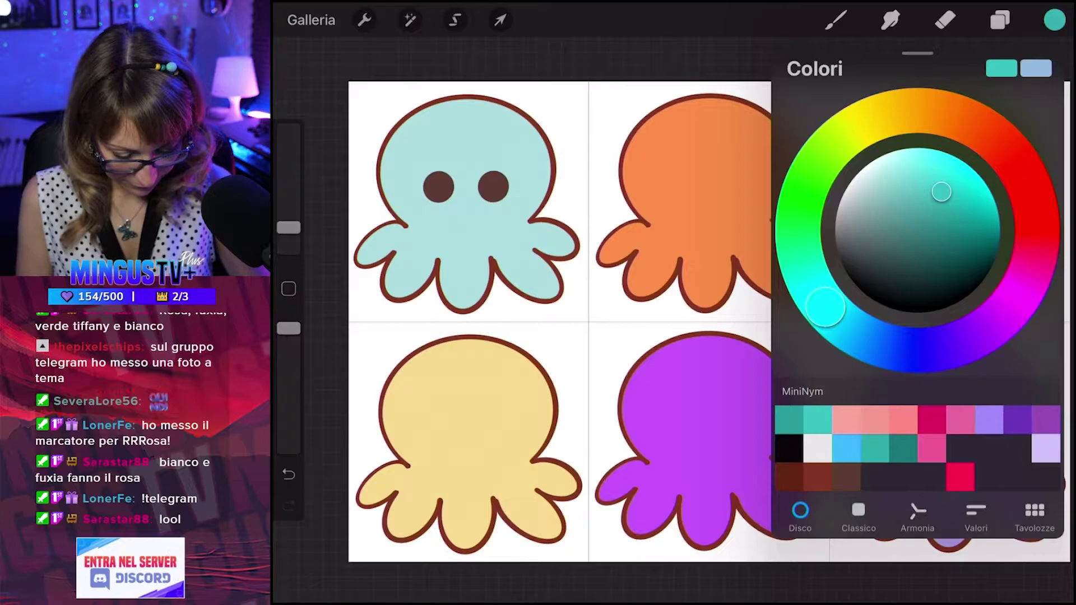
left_click_drag(941, 191, 905, 207)
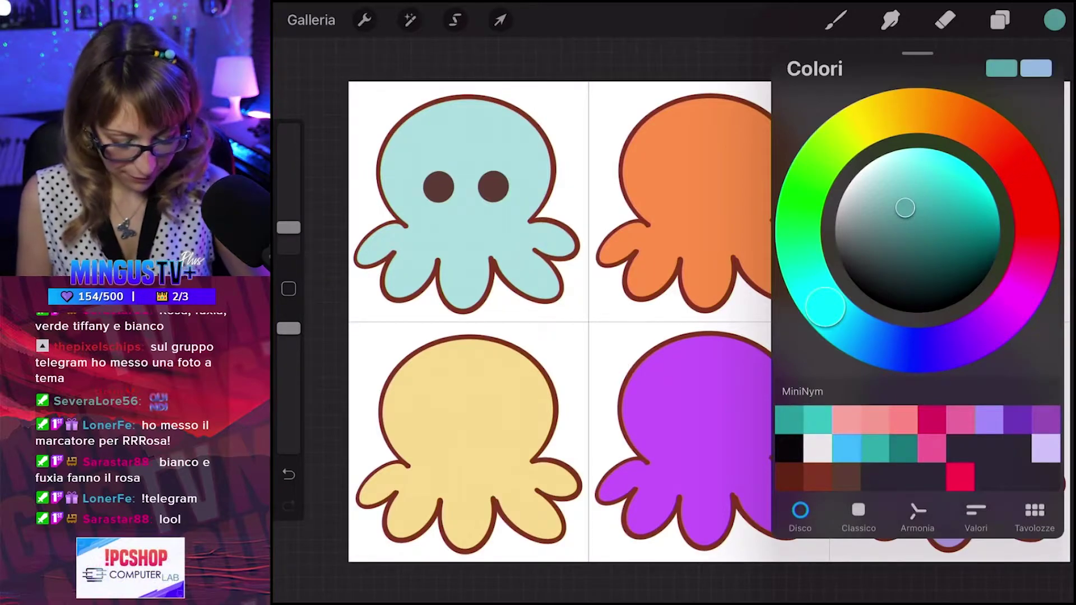
left_click_drag(1054, 19, 486, 134)
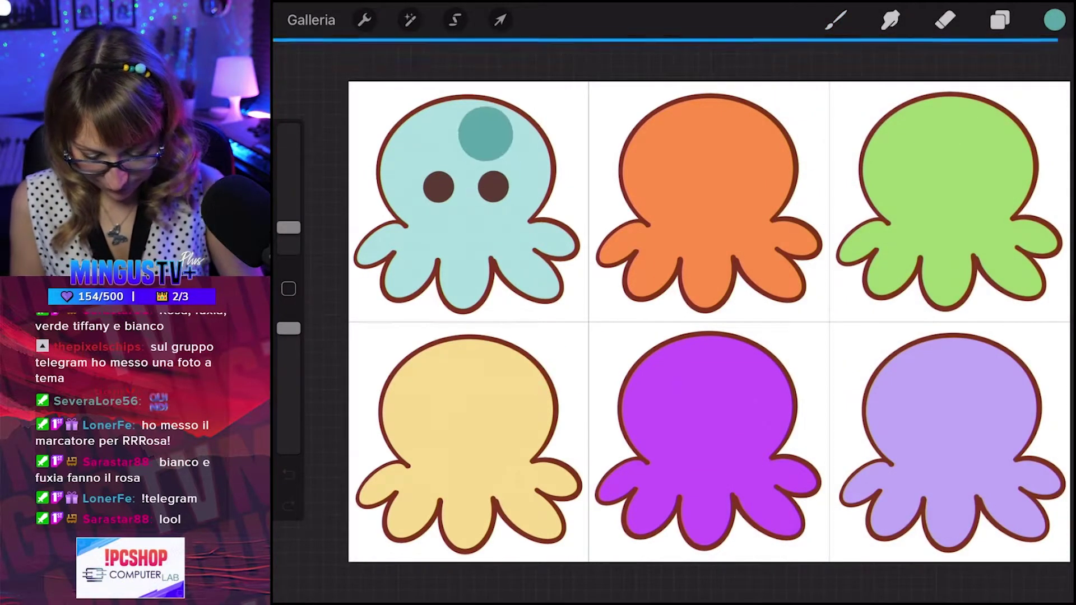
Lighten the teal toward aqua and refill the first octopus body with it.
left_click(1054, 20)
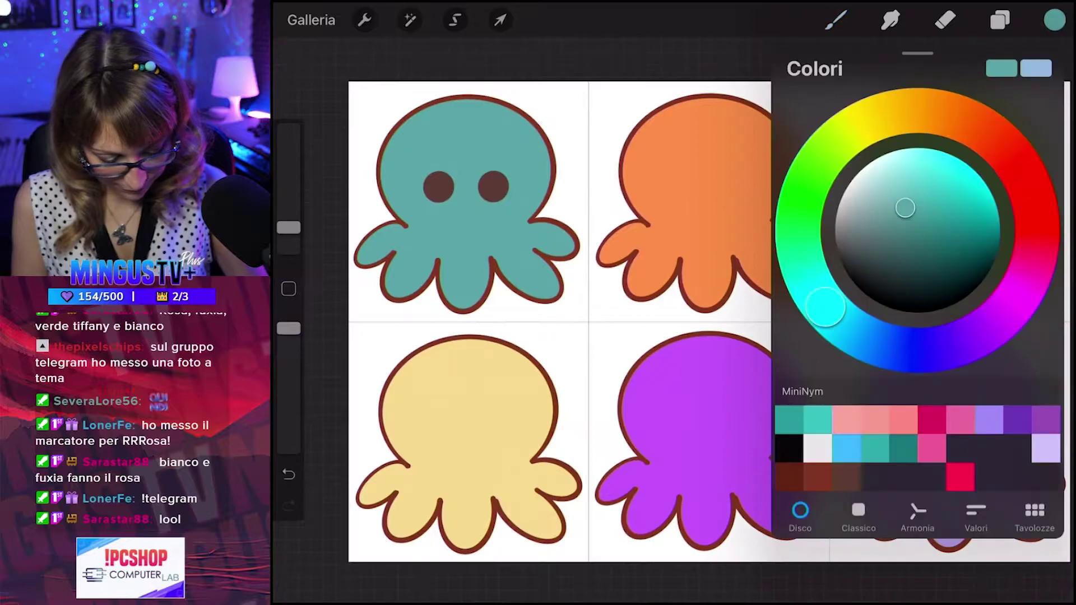
mouse_move(903, 206)
left_mouse_down()
mouse_move(891, 175)
mouse_move(889, 191)
mouse_move(907, 183)
left_mouse_up()
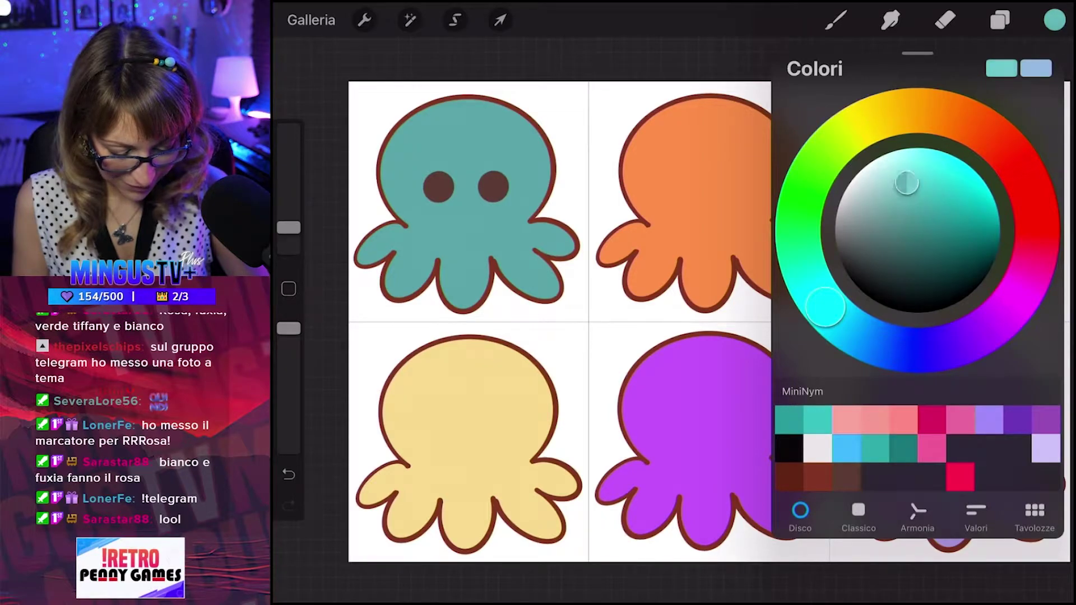
left_click(1054, 19)
left_click_drag(1054, 20, 482, 157)
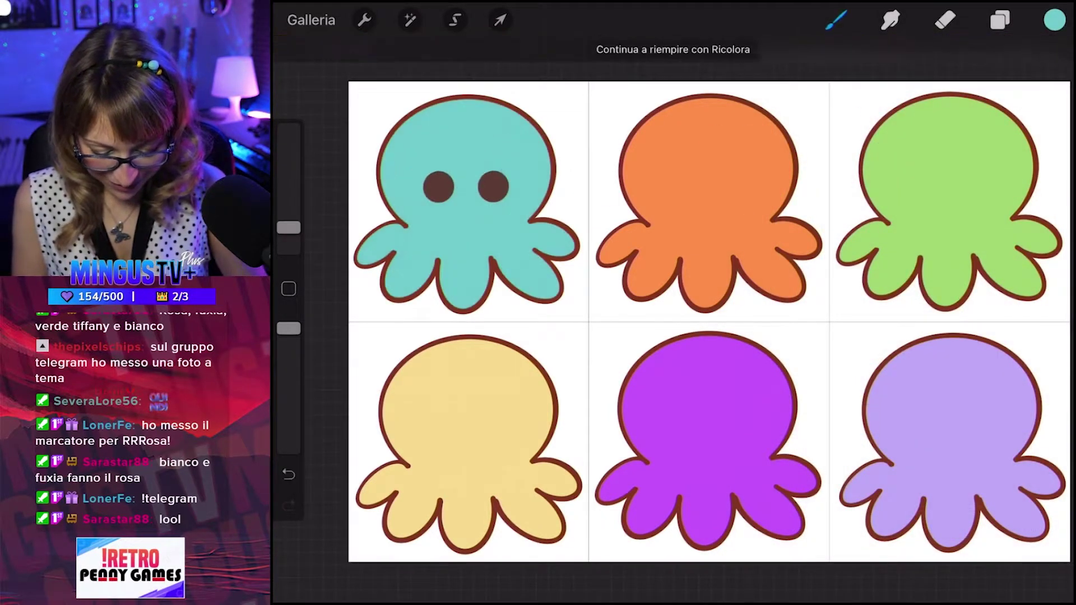
left_click(1054, 20)
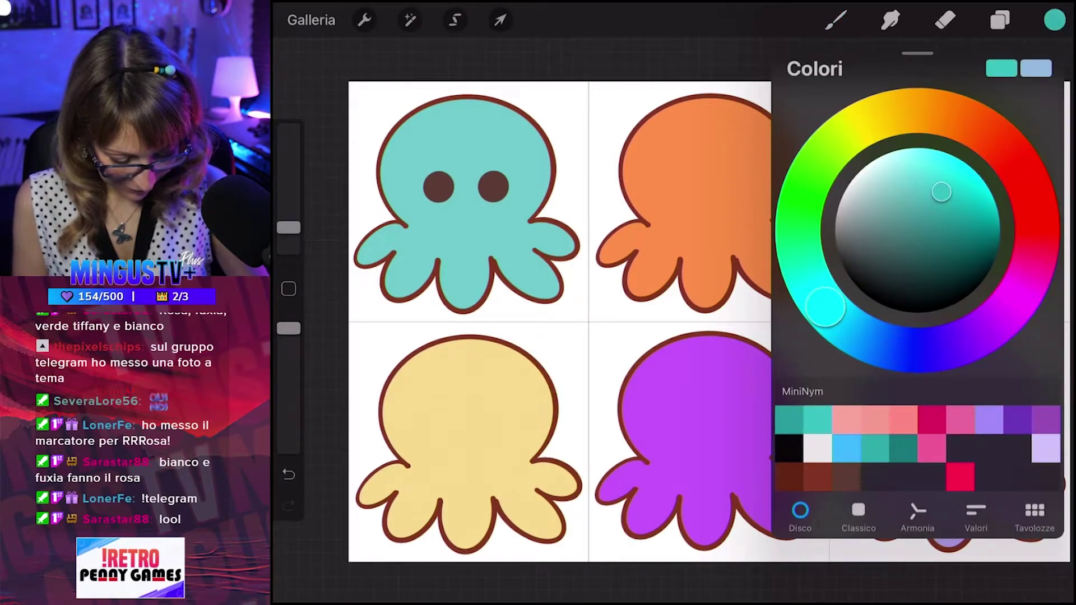
mouse_move(906, 183)
left_mouse_down()
mouse_move(926, 164)
mouse_move(904, 174)
mouse_move(911, 186)
left_mouse_up()
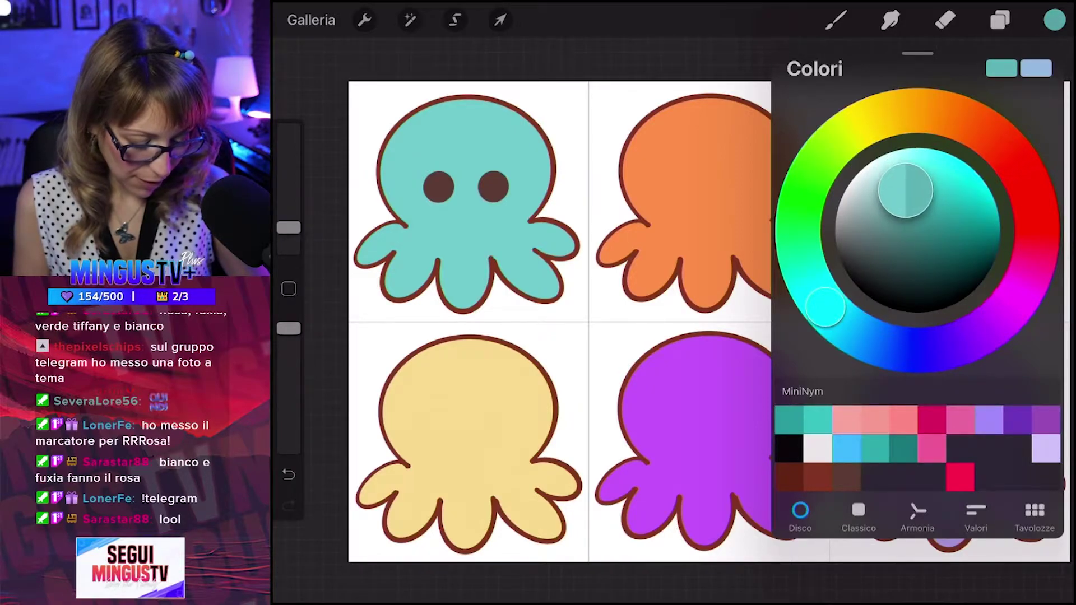
left_click_drag(1054, 20, 497, 171)
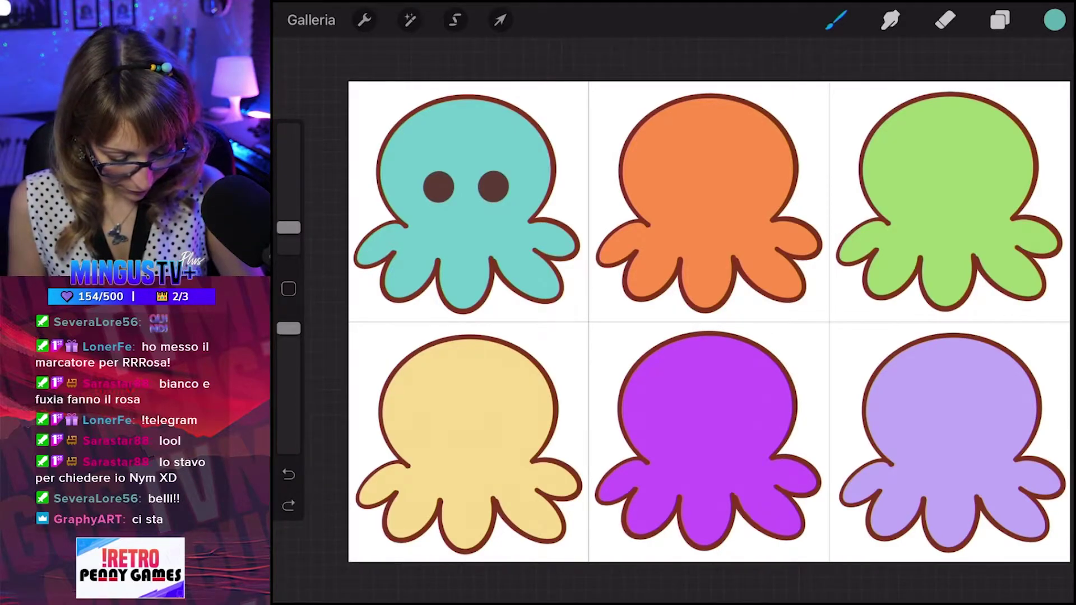
left_click(1054, 19)
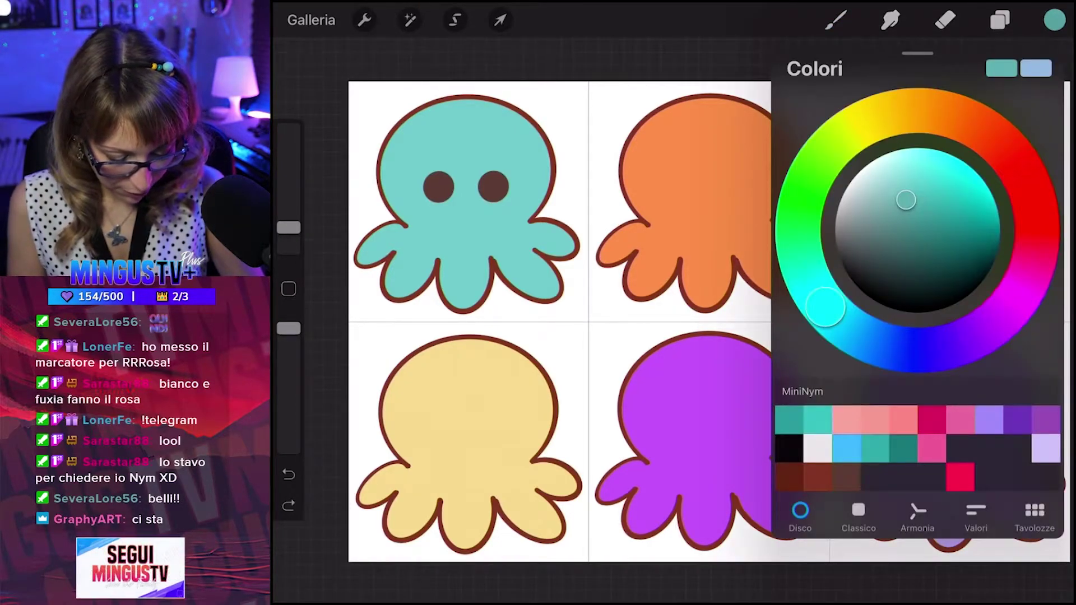
Set the Livello 5 eyes layer to Riferimento (fill reference).
left_click(1054, 19)
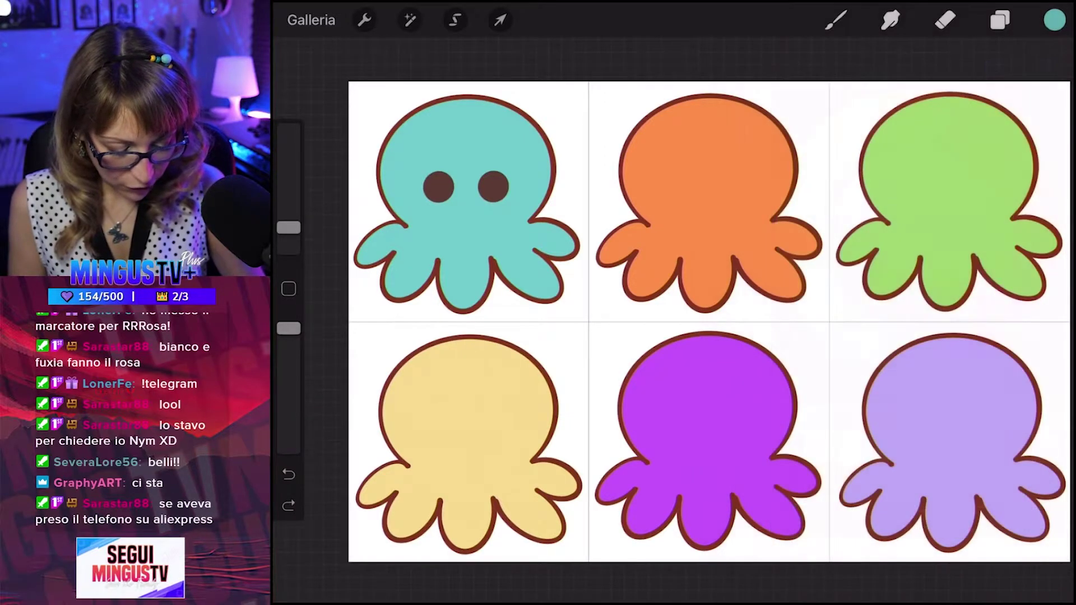
left_click(1000, 20)
left_click(885, 219)
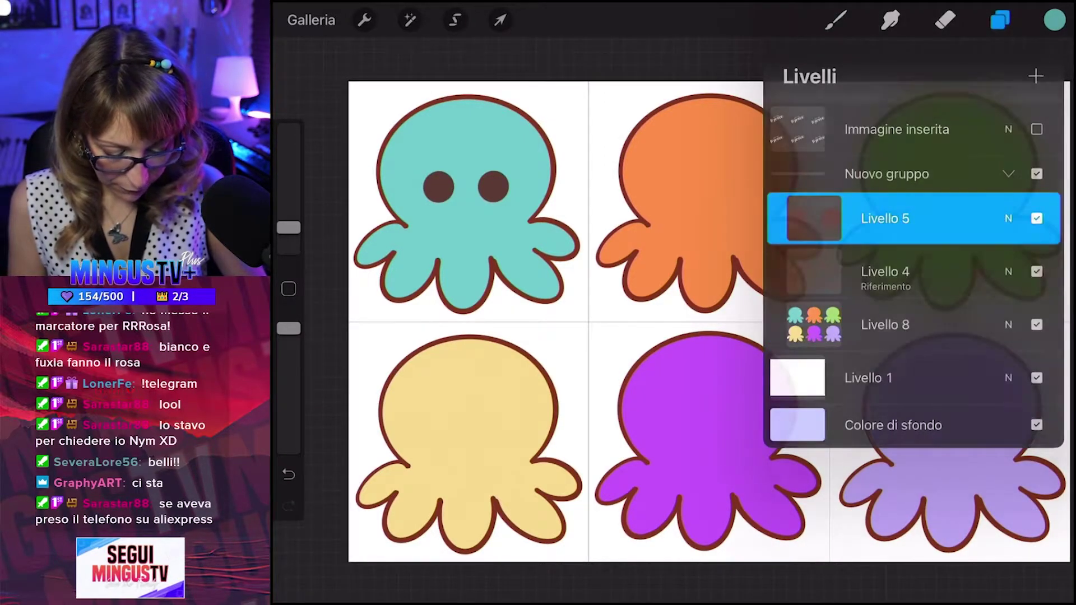
left_click(1000, 19)
left_click(814, 219)
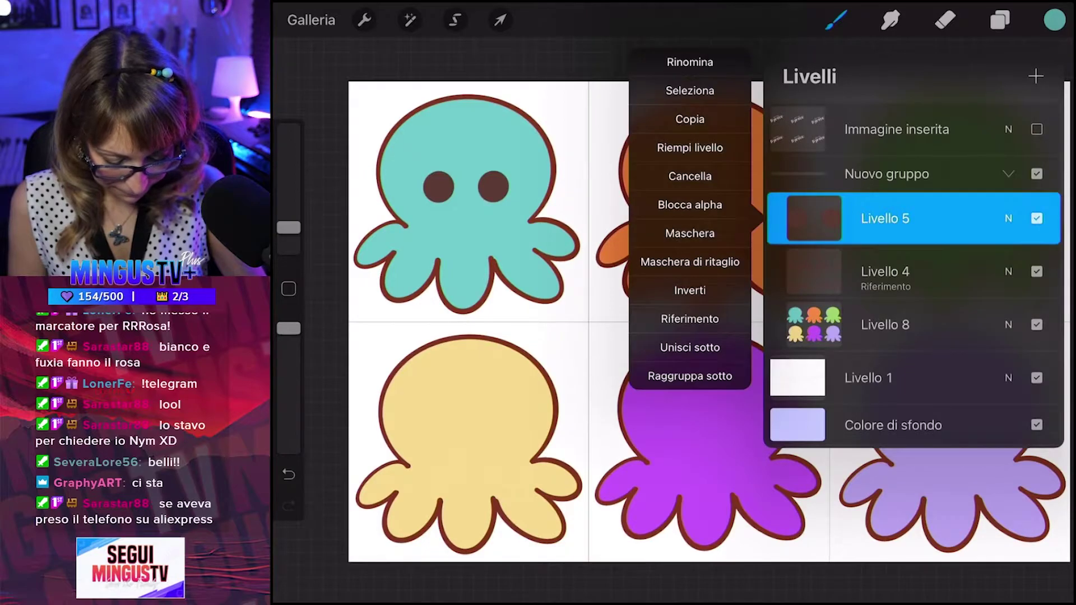
left_click(690, 319)
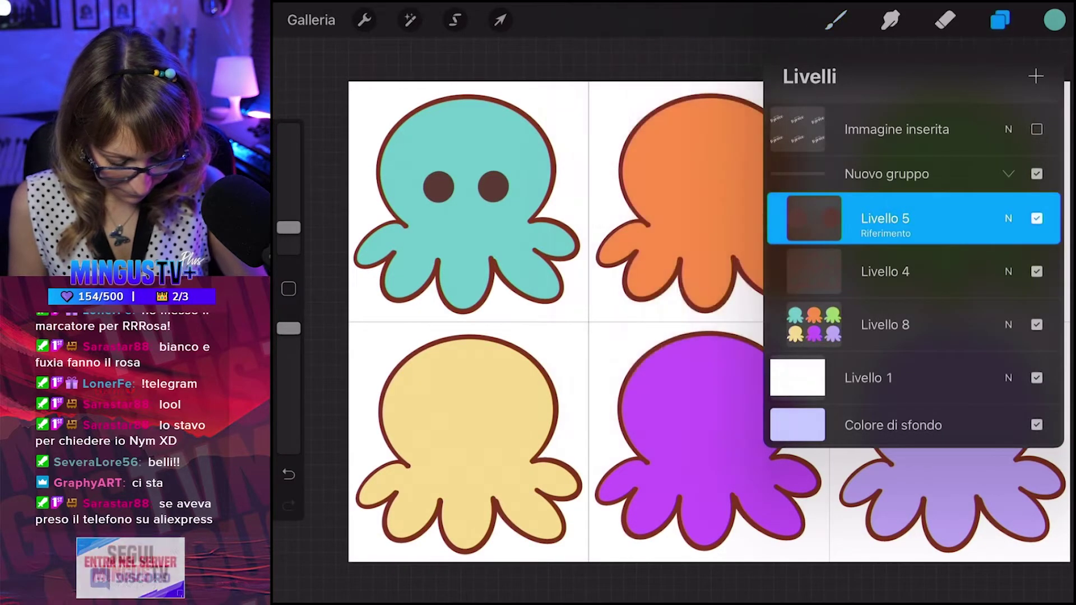
left_click(1000, 20)
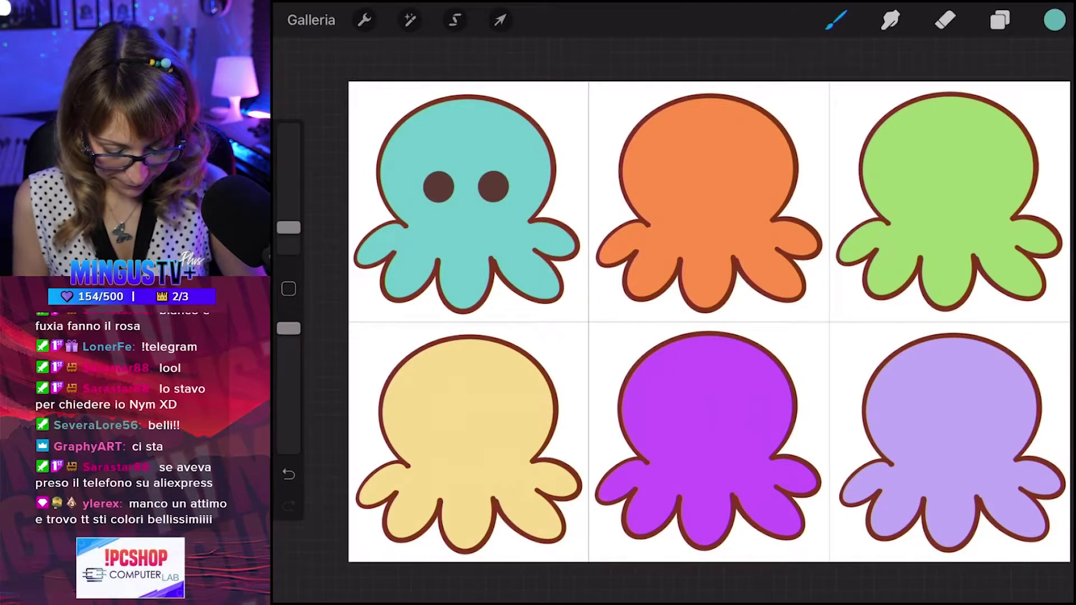
Duplicate Livello 5 and drag the copied eyes onto the orange octopus.
left_click(1000, 20)
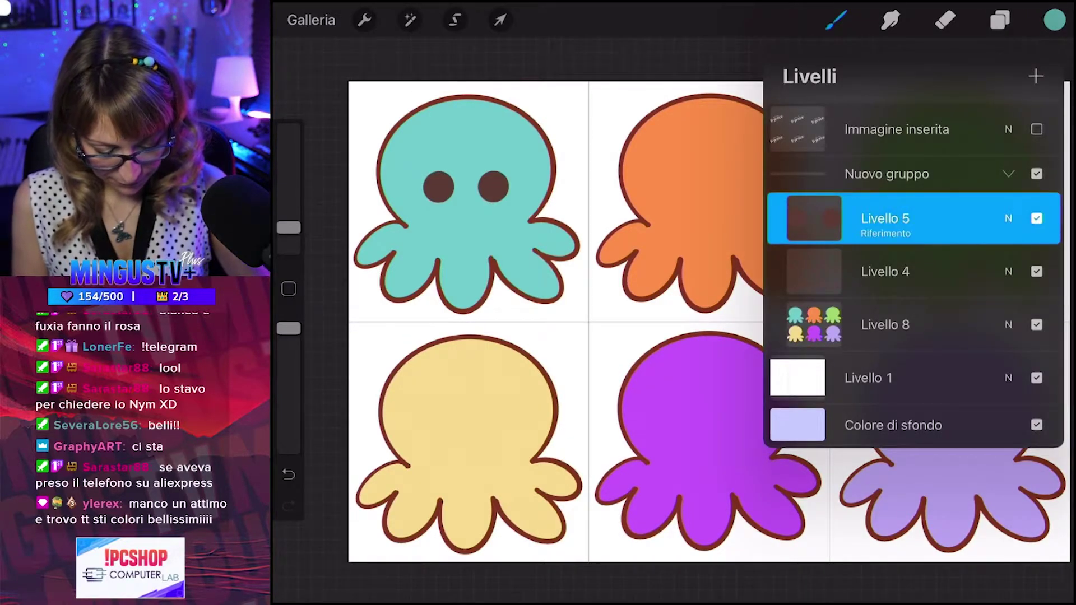
left_click_drag(1009, 218, 807, 218)
left_click(961, 218)
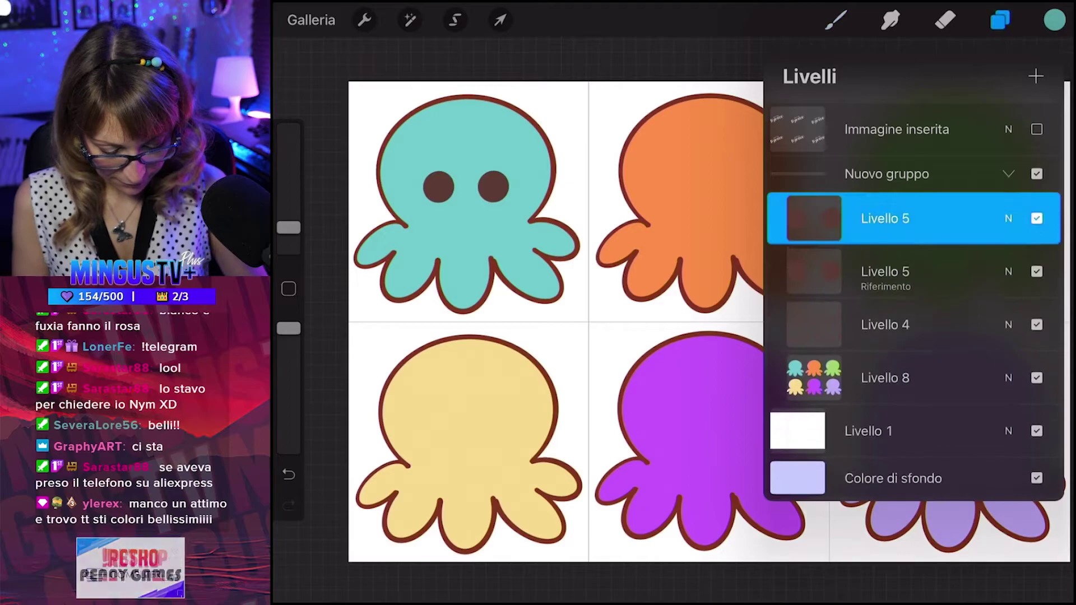
left_click(1000, 20)
left_click(501, 20)
left_click_drag(466, 186, 706, 190)
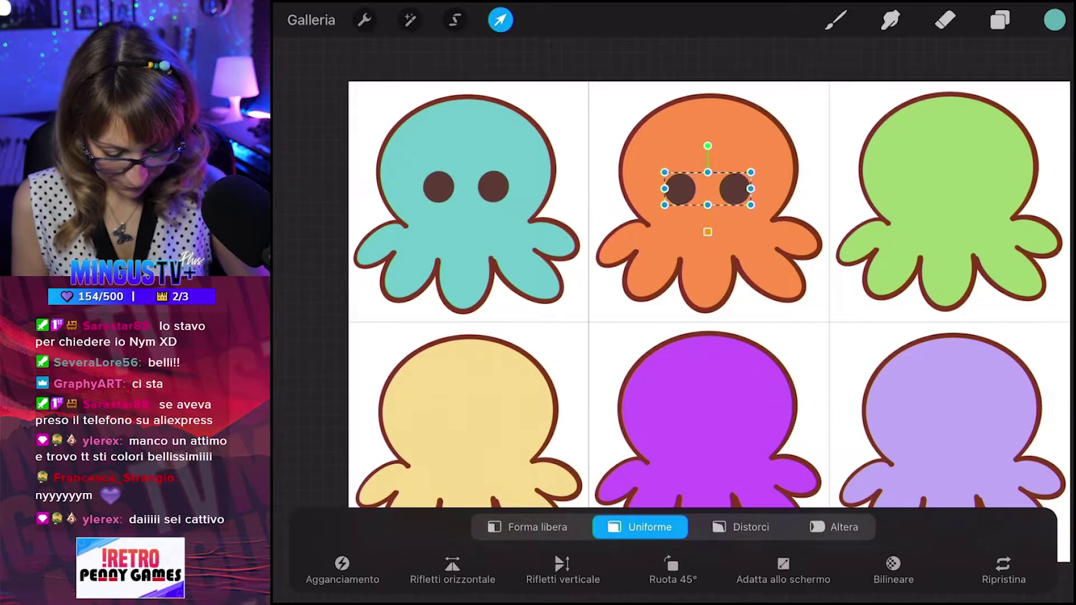
Commit the orange octopus's eyes, then duplicate and merge the copy down into the reference layer.
left_click(835, 20)
left_click(1000, 20)
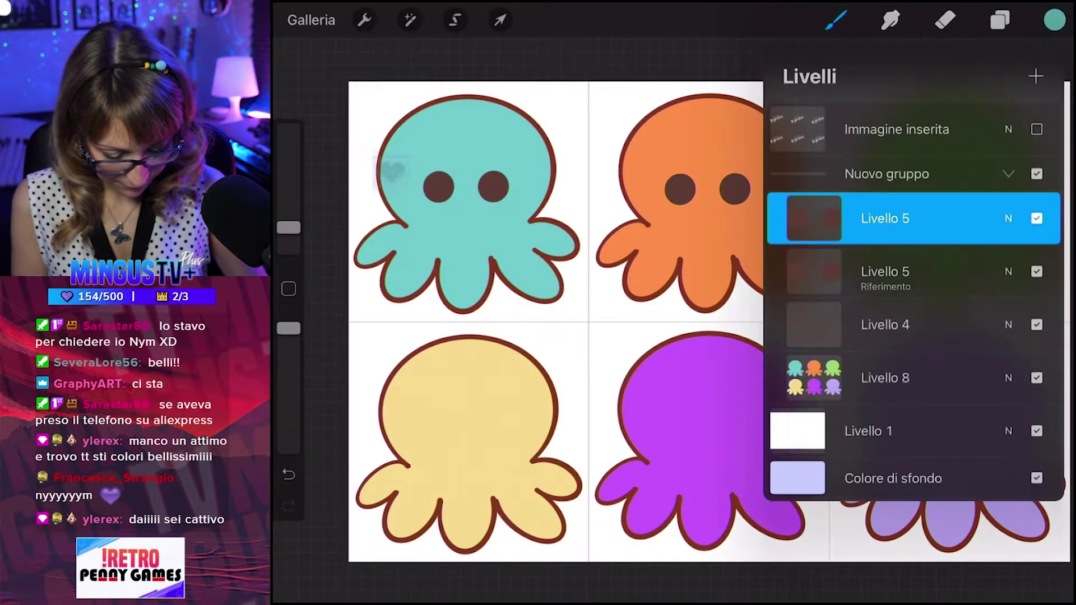
left_click_drag(963, 272, 874, 271)
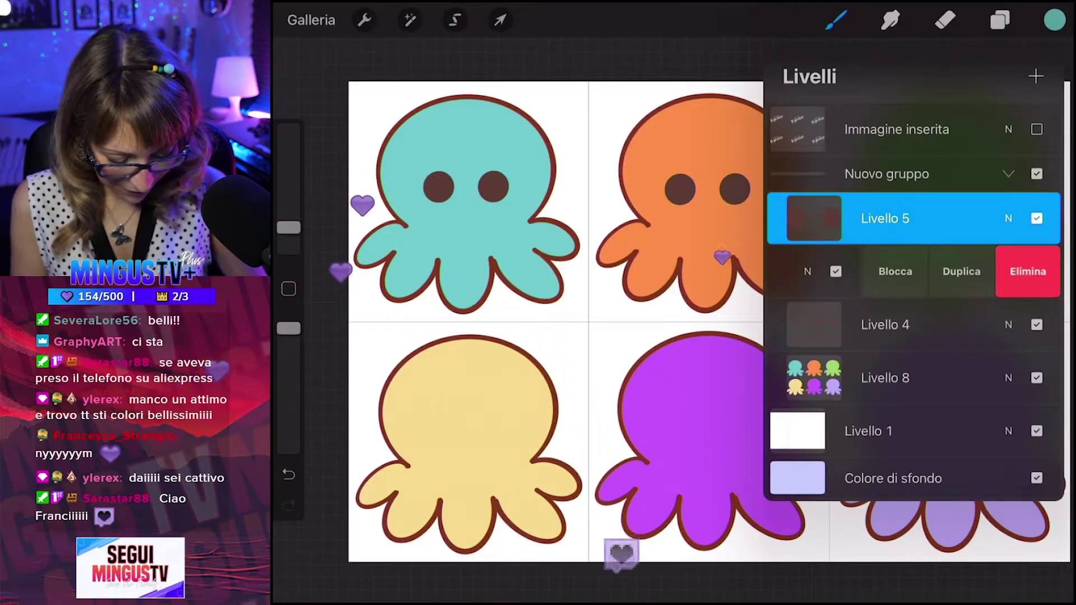
left_click(961, 271)
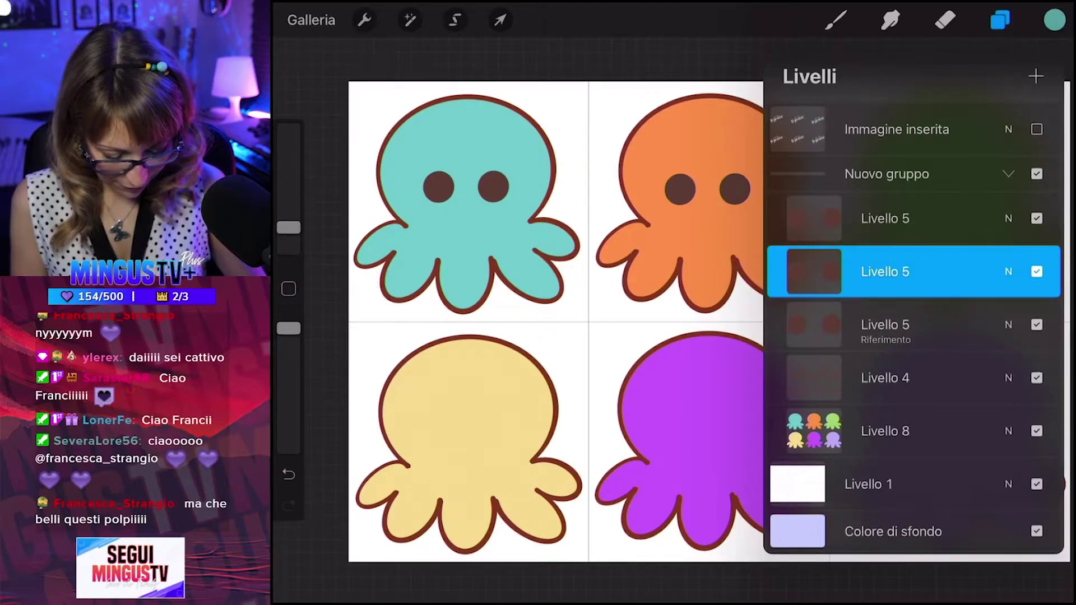
left_click(813, 271)
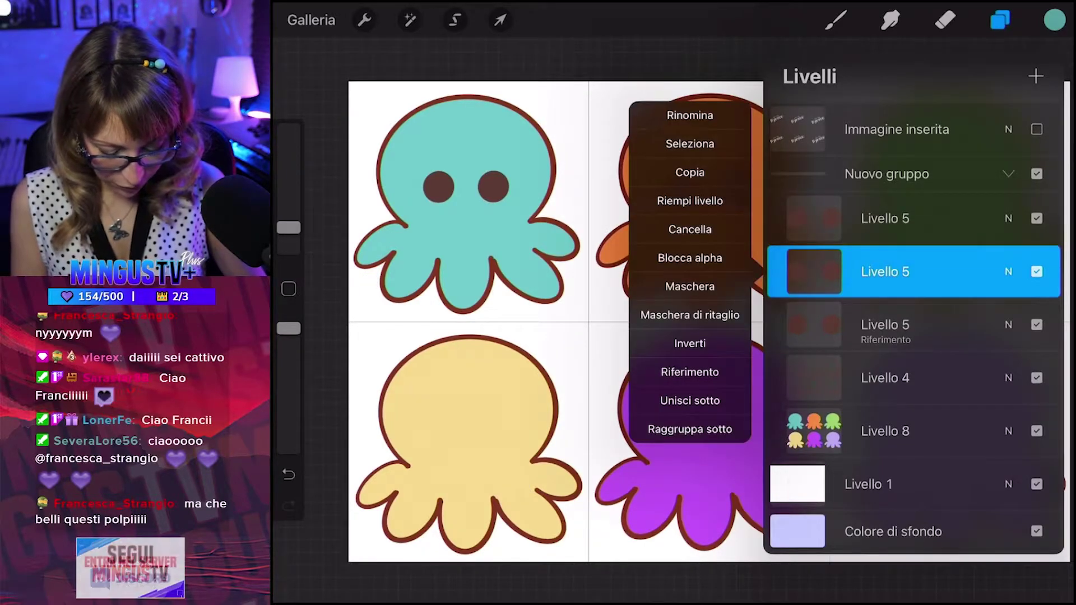
left_click(690, 400)
Select the upper Livello 5 and nudge its pair of eyes slightly down.
left_click(885, 218)
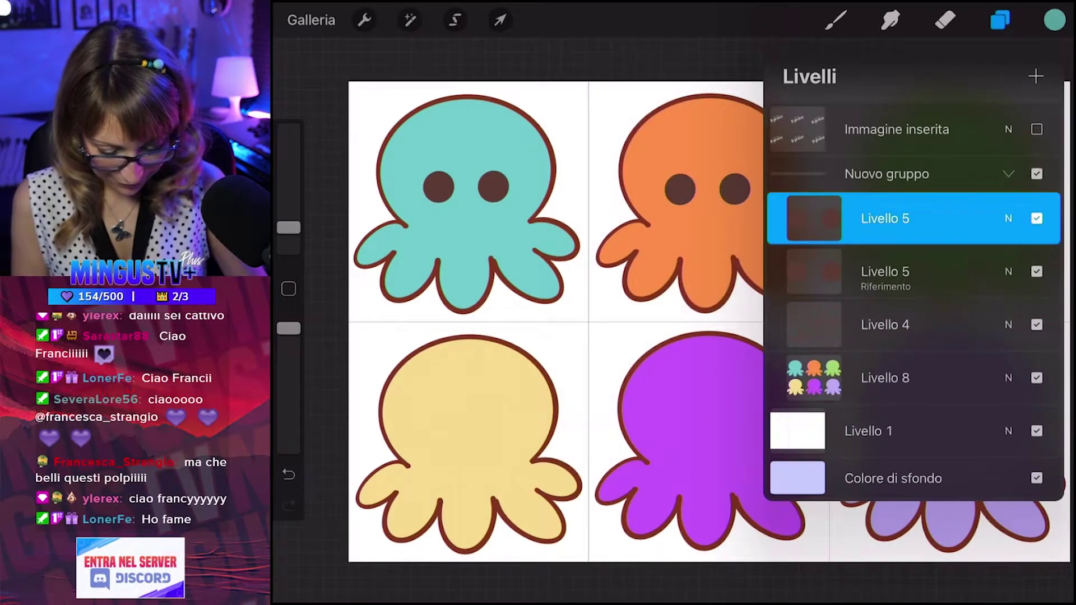
left_click(501, 19)
mouse_move(707, 189)
left_mouse_down()
mouse_move(871, 190)
mouse_move(707, 193)
left_mouse_up()
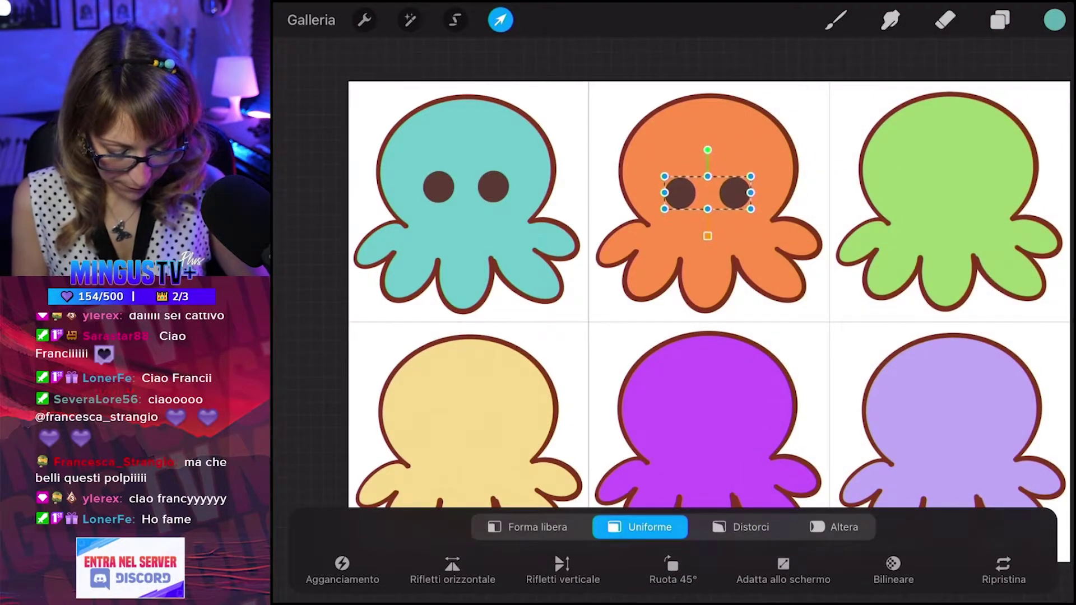
left_click(500, 20)
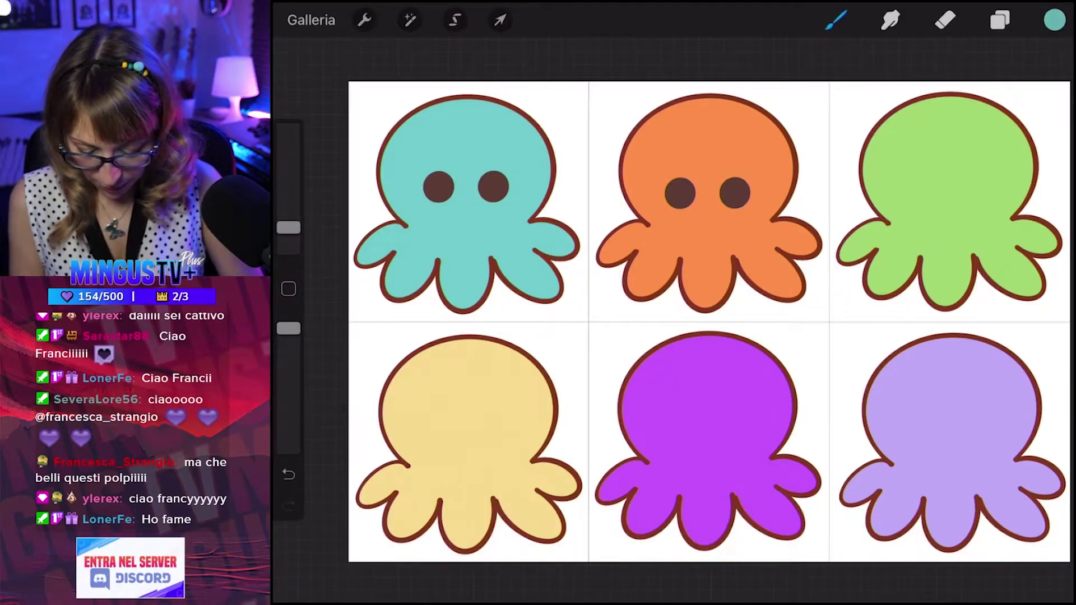
Select the Livello 5 reference layer and check its eyes on the canvas.
left_click(999, 20)
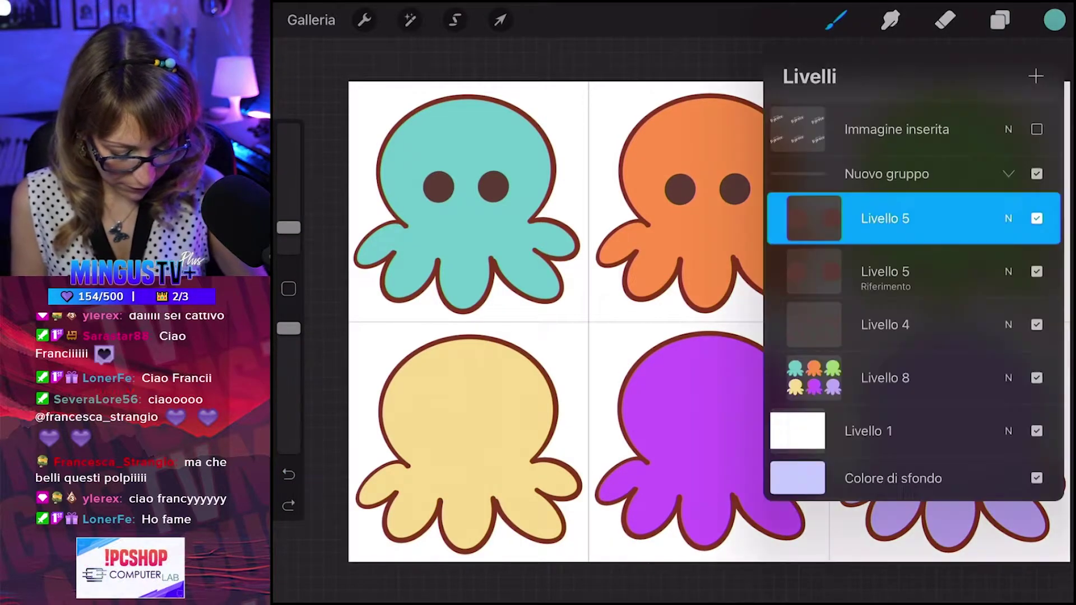
left_click(897, 273)
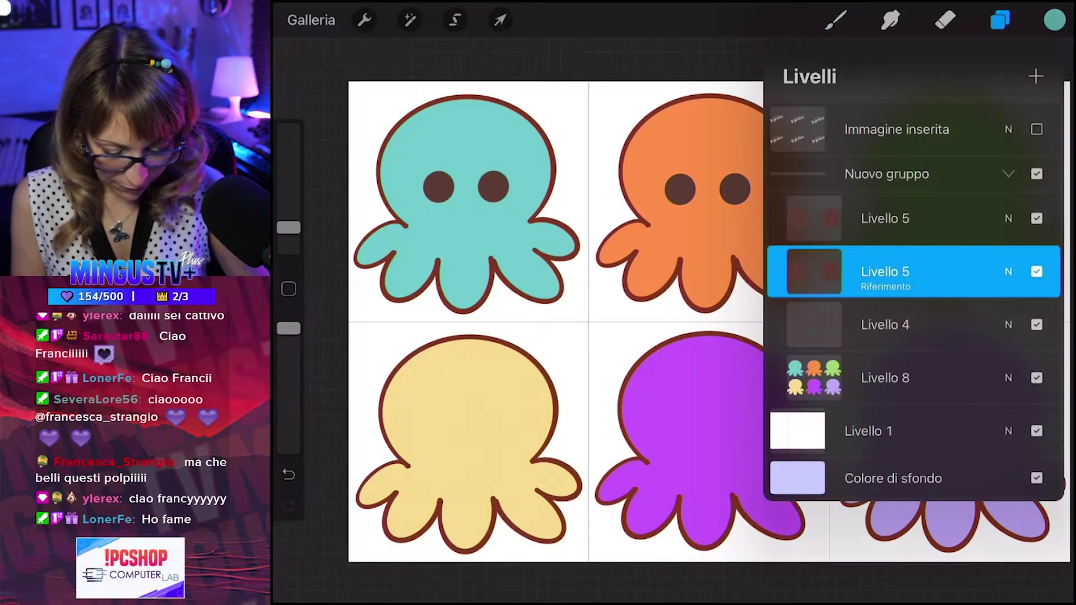
left_click(999, 19)
left_click(501, 19)
left_click(500, 20)
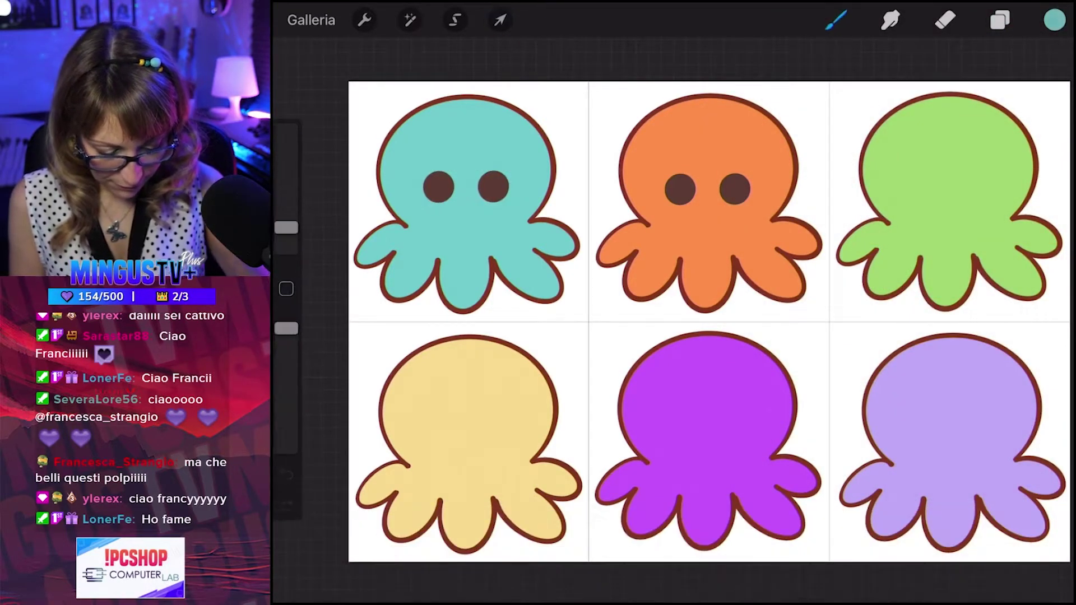
left_click(1000, 19)
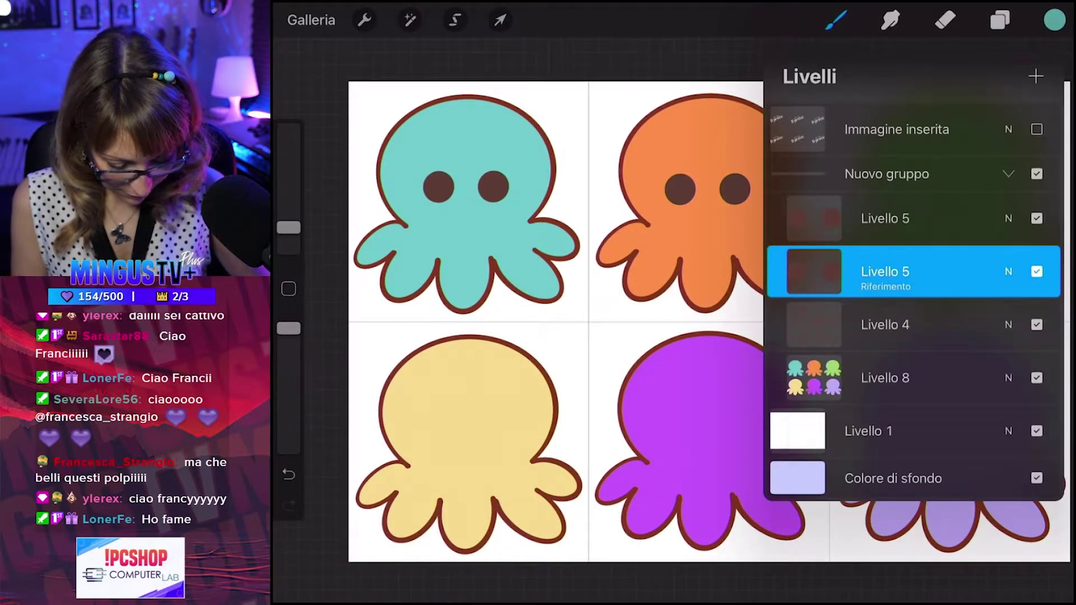
Duplicate the upper Livello 5 eyes and move the copy onto the green octopus.
left_click(896, 219)
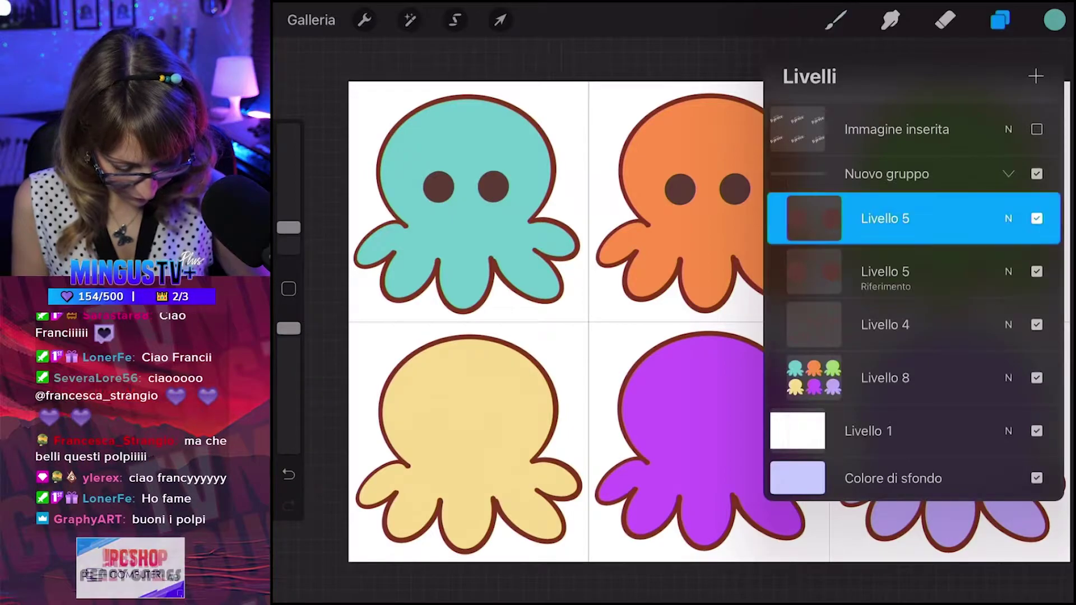
left_click_drag(981, 219, 778, 219)
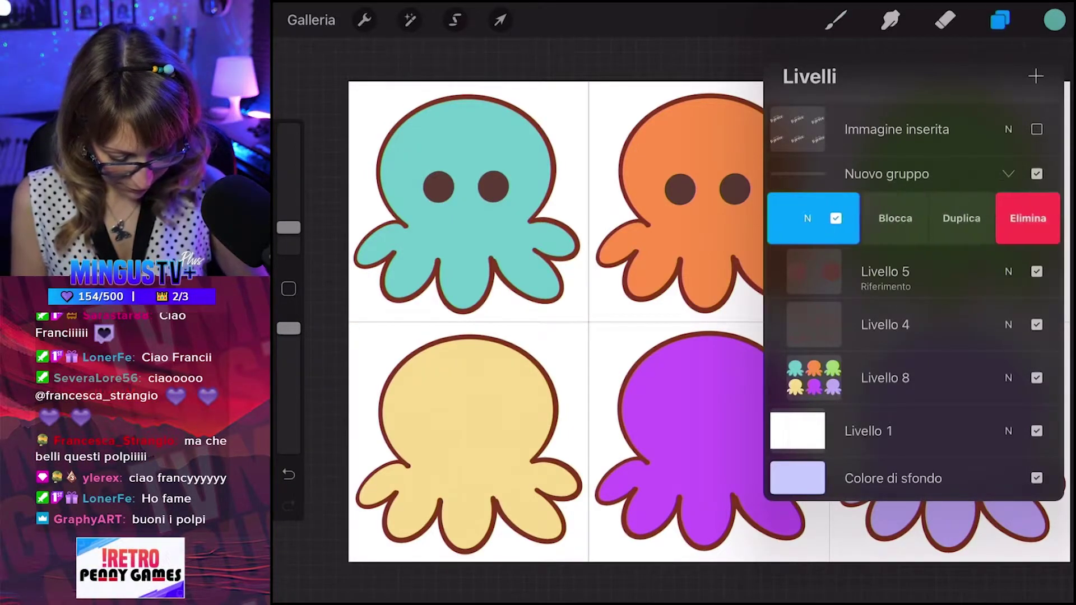
left_click(962, 218)
left_click(500, 20)
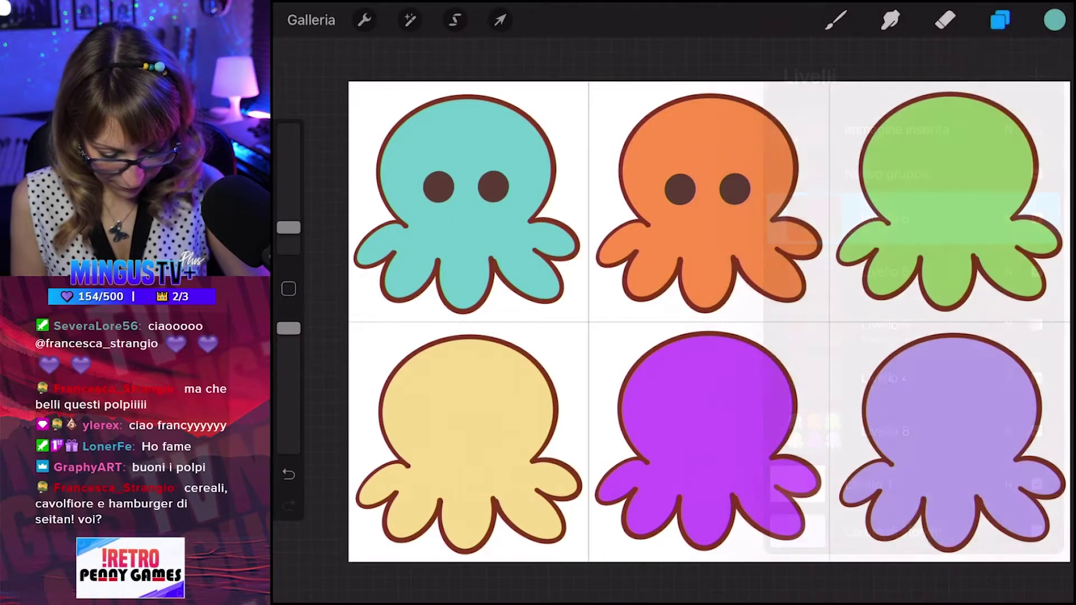
left_click_drag(708, 189, 950, 192)
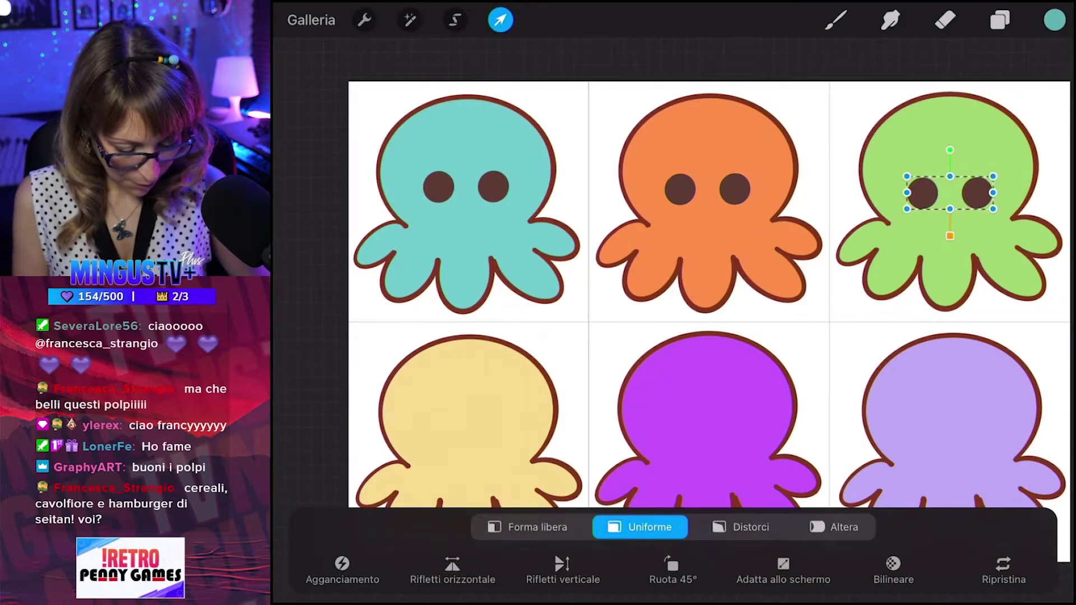
key("b")
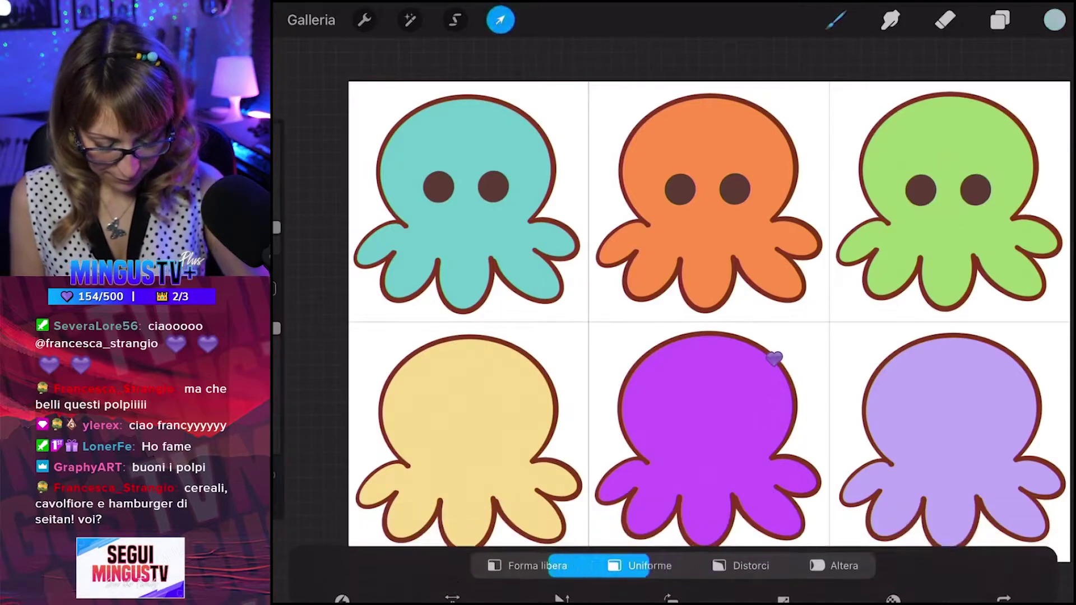
Duplicate the eyes again and place the copy on the yellow octopus's face.
left_click(1000, 20)
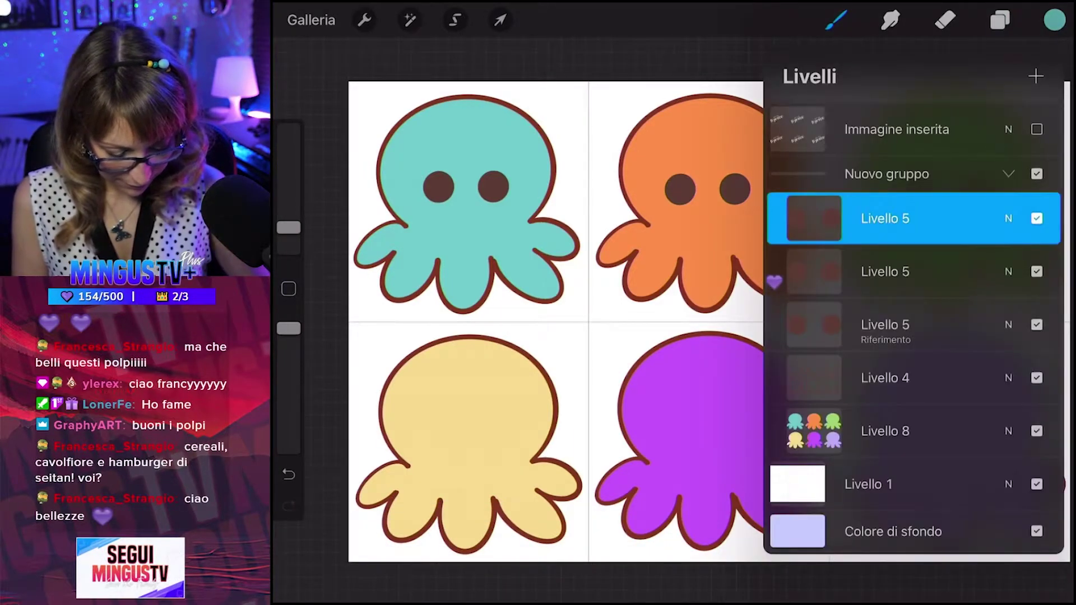
left_click_drag(986, 218, 784, 218)
left_click(961, 217)
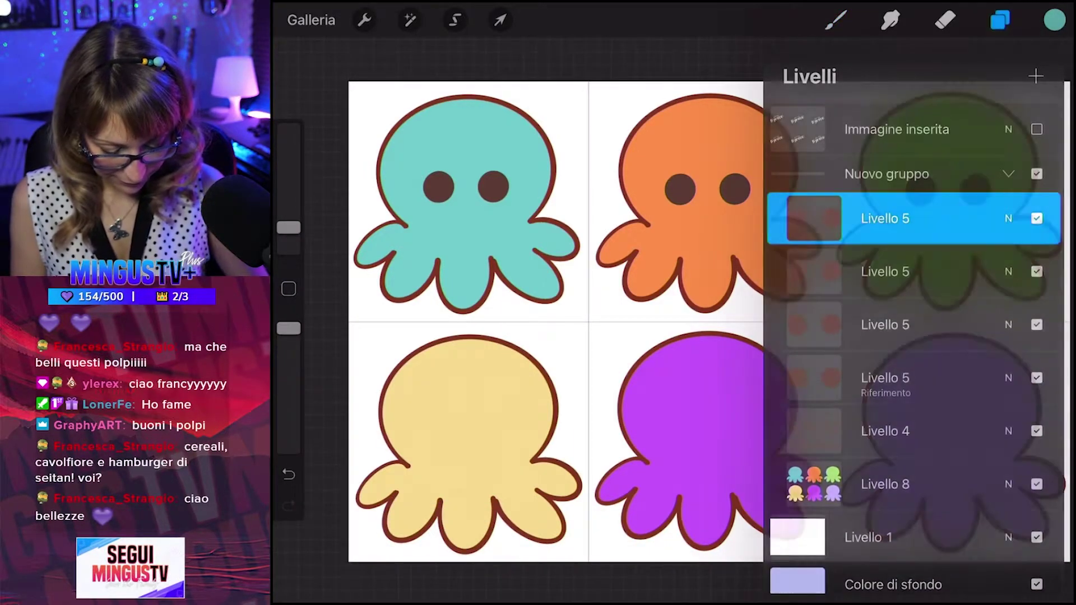
left_click(1000, 20)
left_click(500, 20)
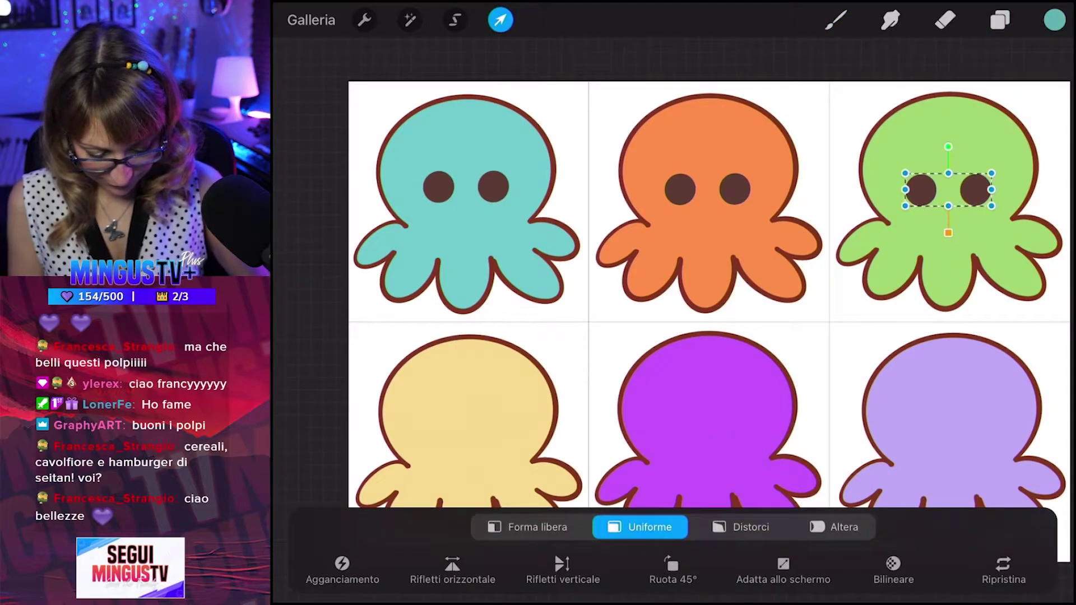
left_click_drag(948, 189, 578, 338)
scroll(712, 280, "down", 2)
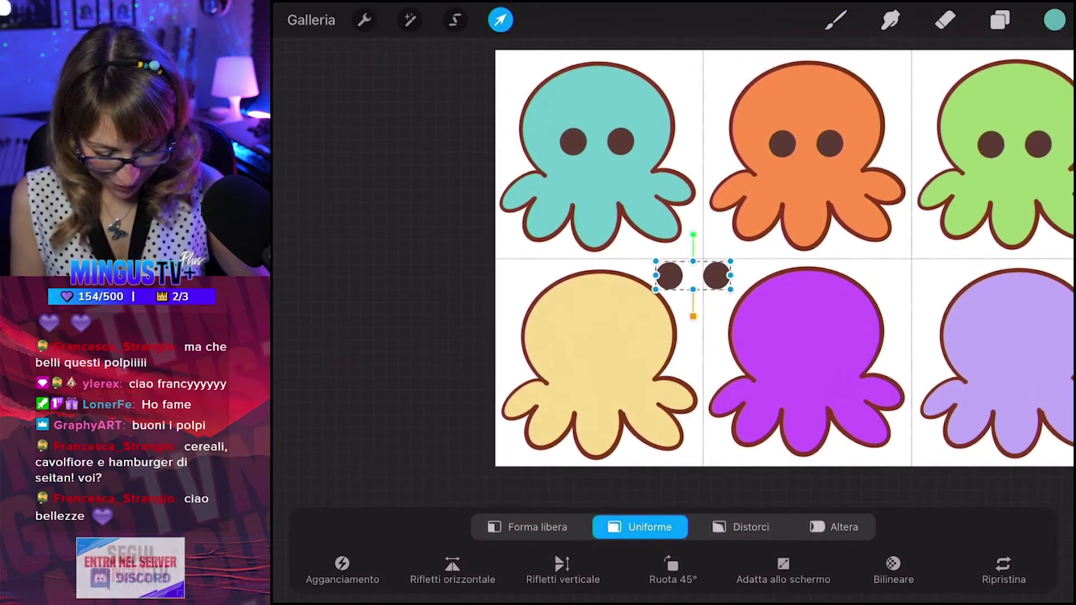
left_click_drag(693, 275, 599, 359)
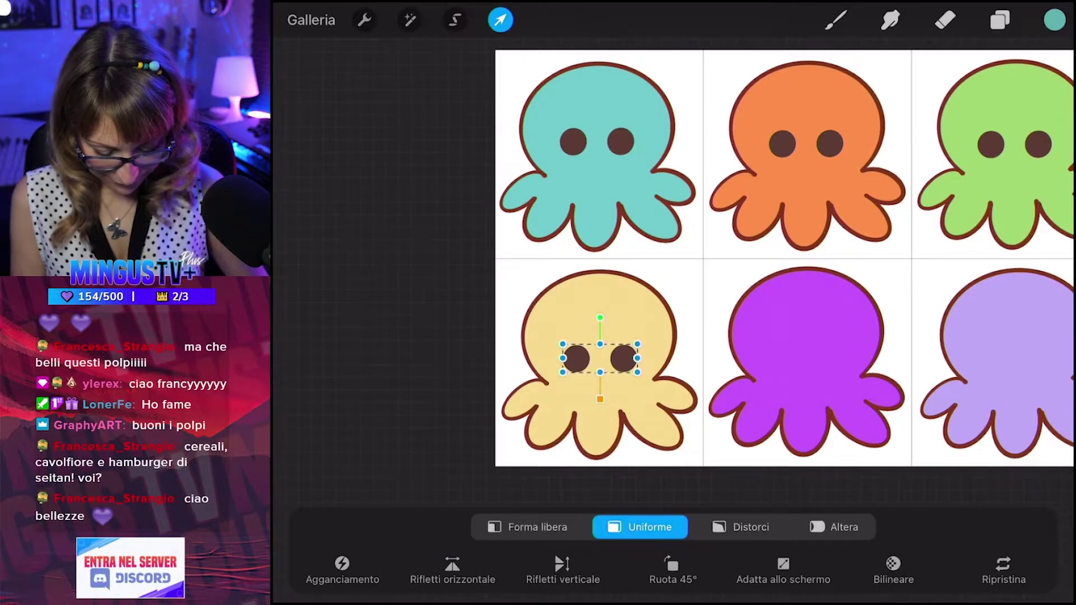
key("b")
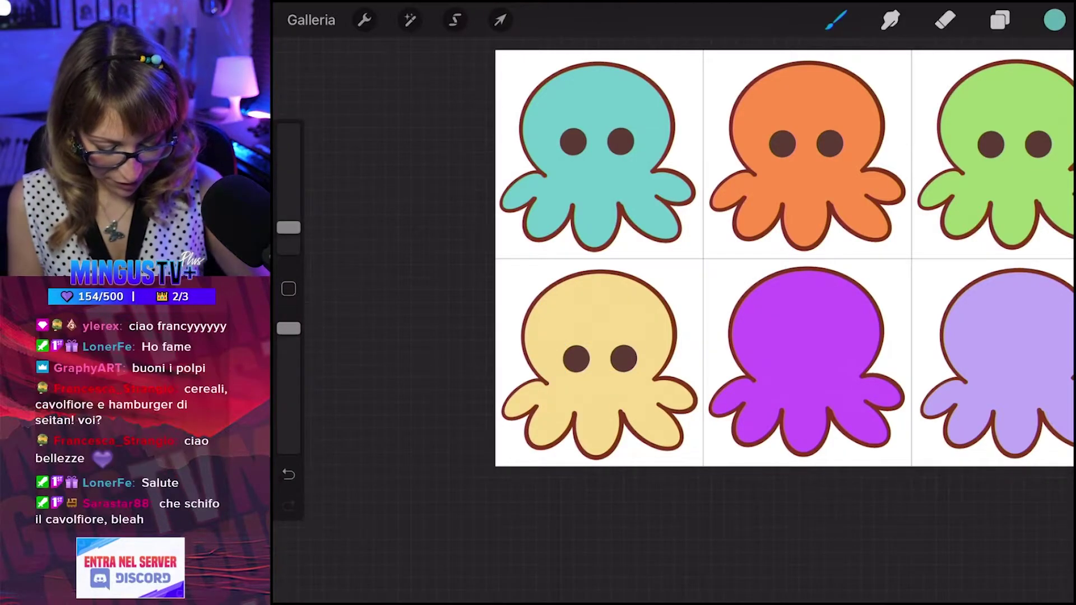
scroll(708, 280, "down", 2)
left_click(1000, 21)
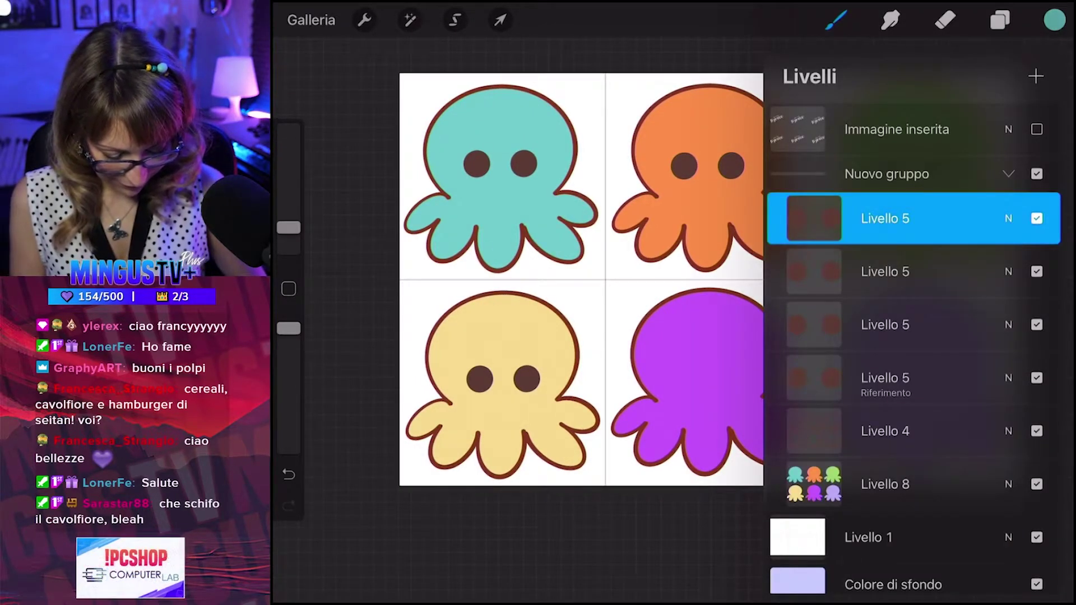
Try Unisci sotto and Riferimento on the lower eyes layer, merging it into outline layer Livello 4.
left_click(885, 271)
left_click(814, 271)
left_click(690, 400)
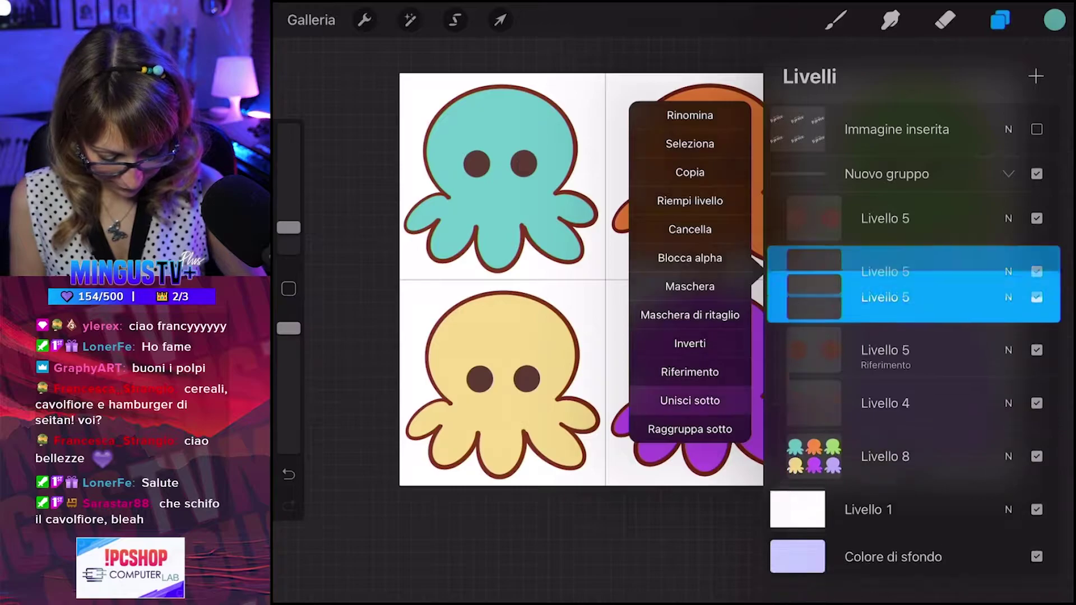
left_click(813, 271)
left_click(690, 372)
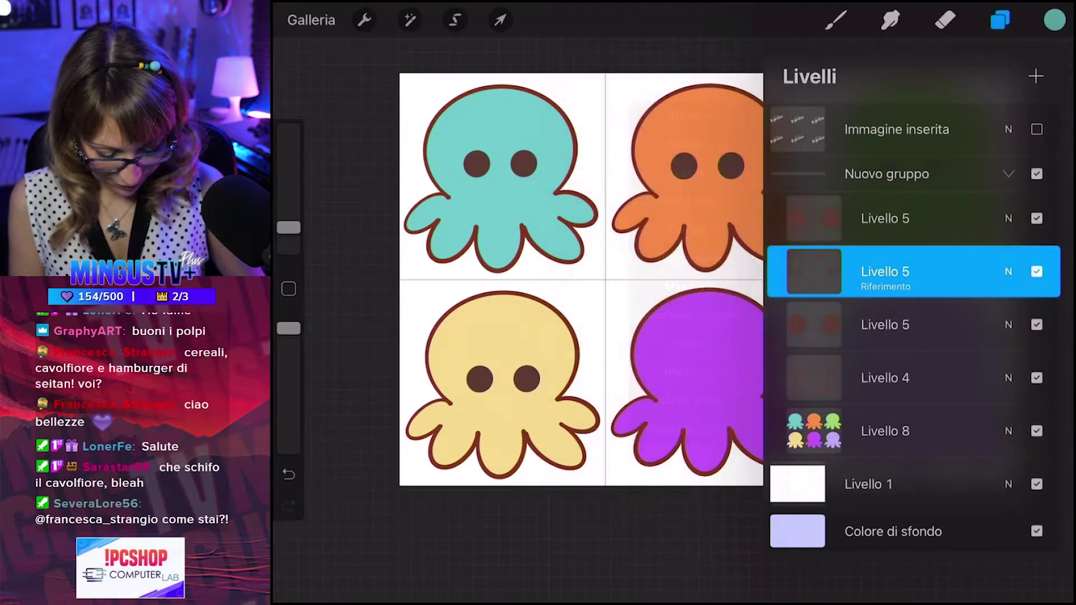
left_click(814, 272)
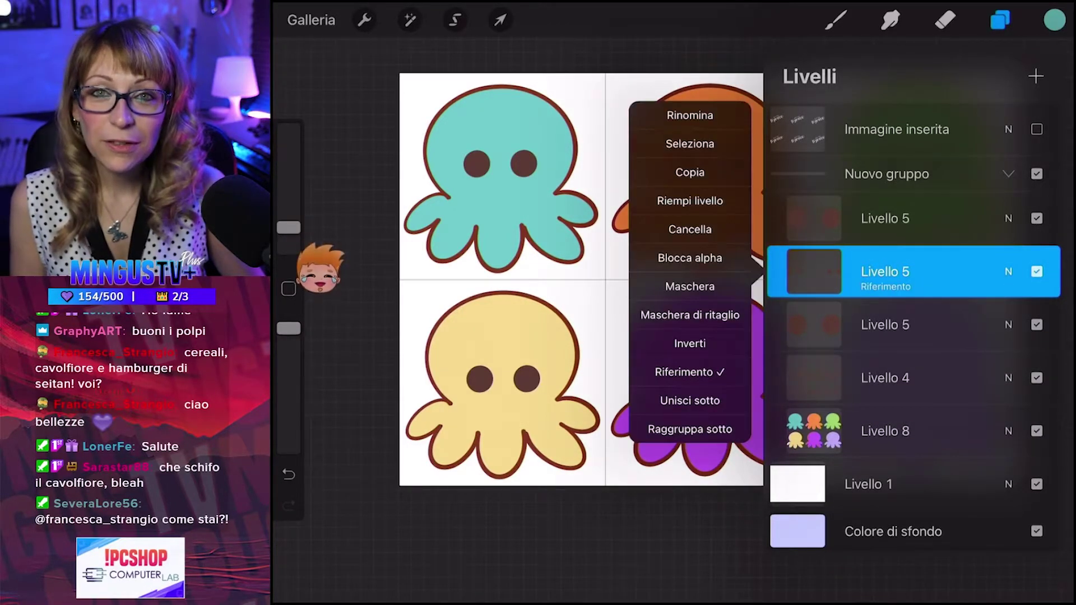
left_click(814, 271)
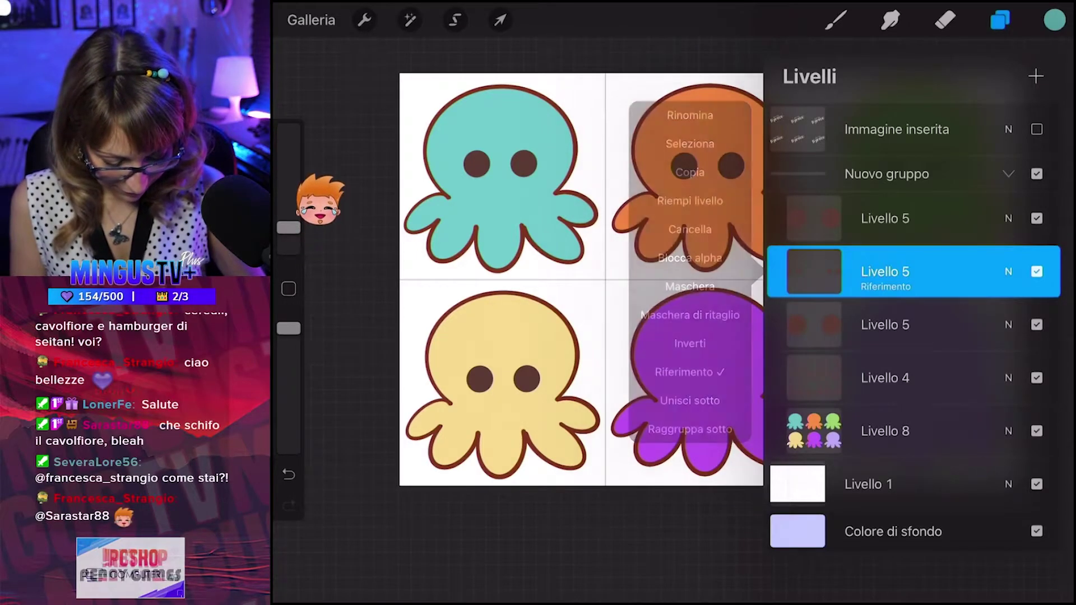
left_click(814, 271)
left_click(690, 400)
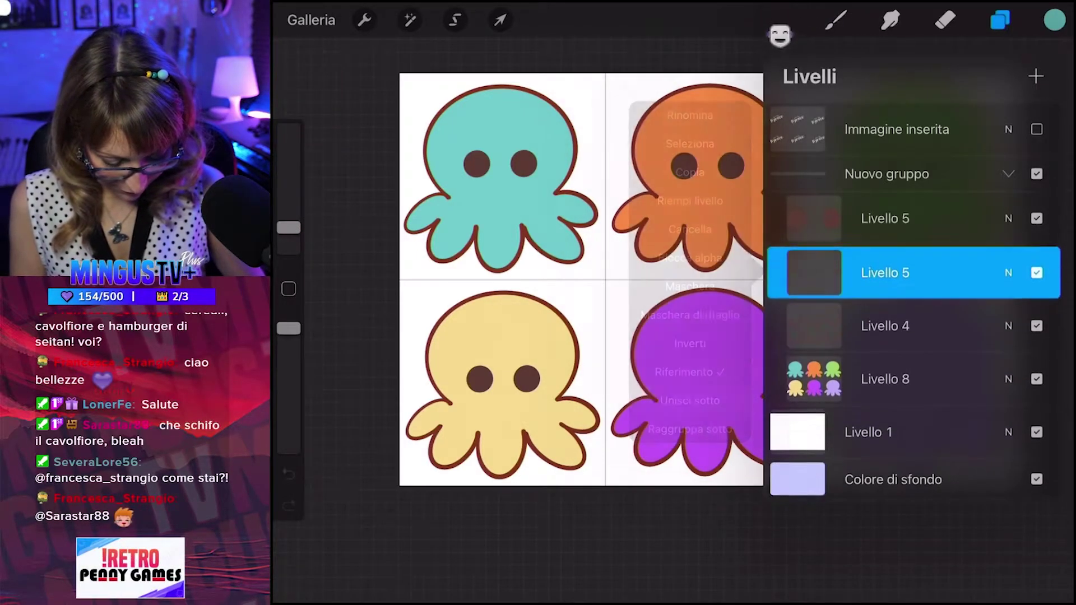
left_click(813, 271)
left_click(690, 400)
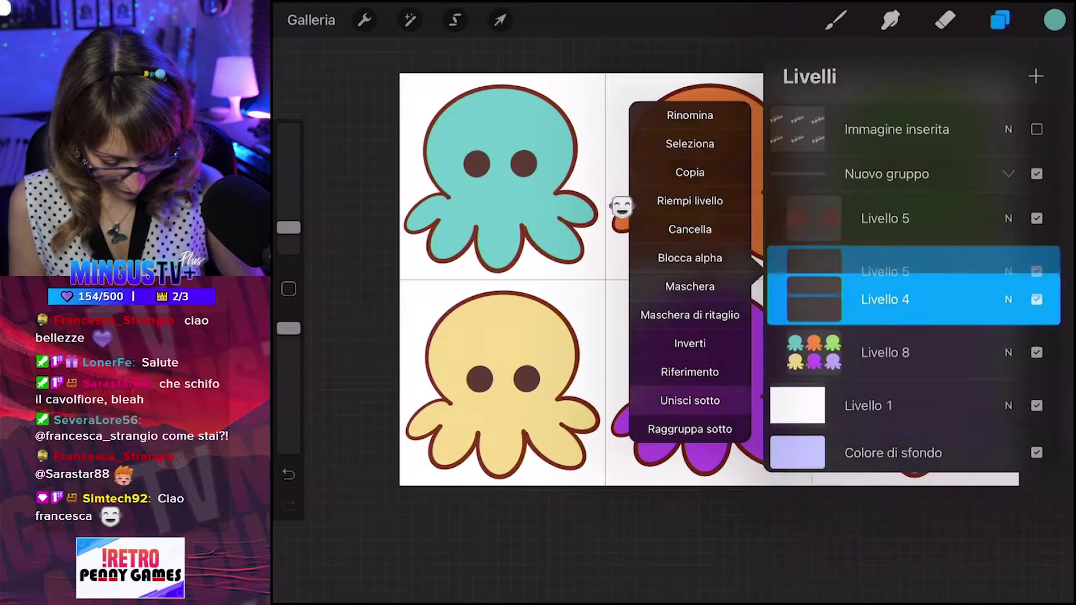
Toggle Livello 4's visibility, then undo back to separate eye and outline layers.
left_click(885, 218)
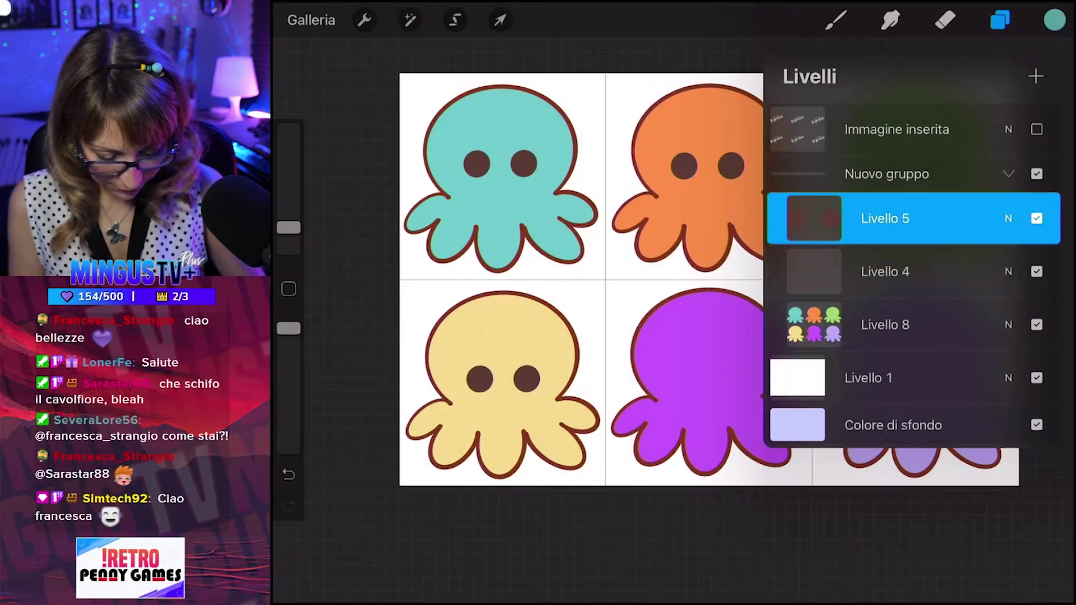
mouse_move(952, 219)
left_mouse_down()
mouse_move(813, 219)
mouse_move(981, 218)
left_mouse_up()
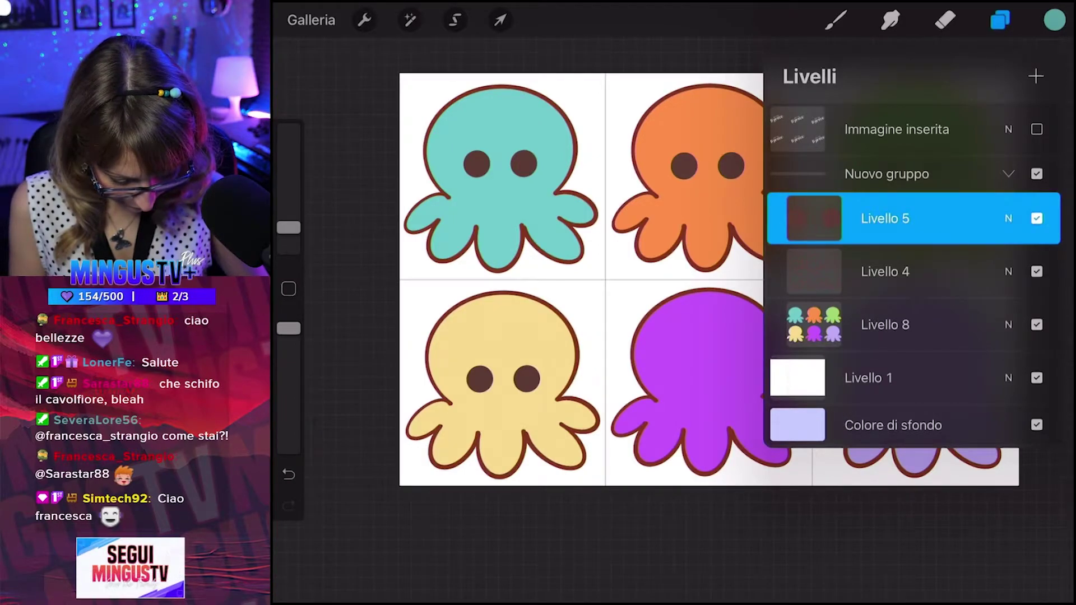
left_click(885, 271)
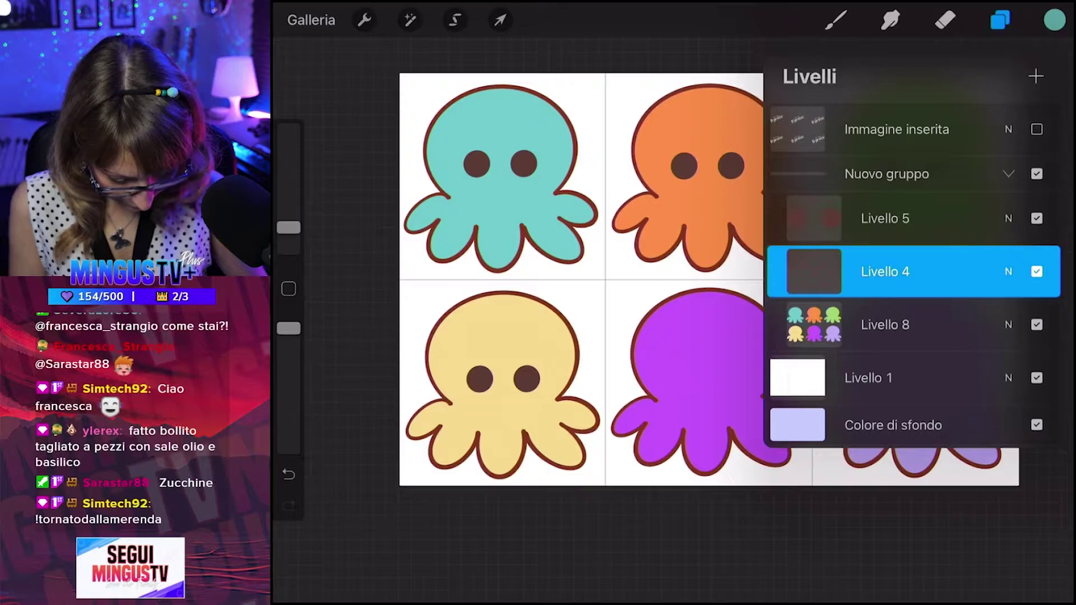
left_click(1036, 271)
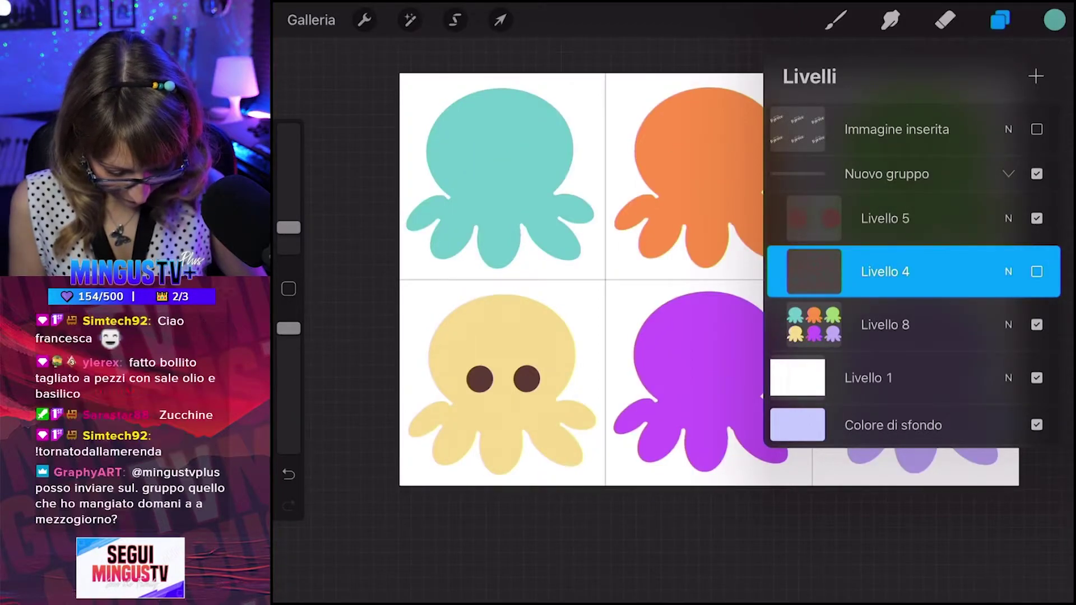
left_click(1037, 272)
key("ctrl+z")
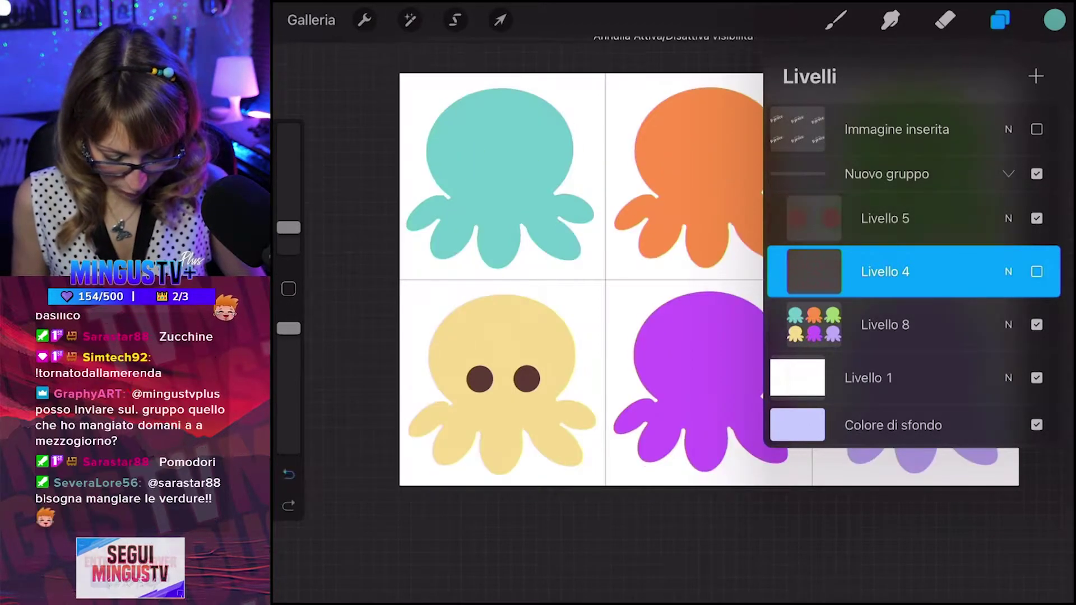
key("ctrl+z")
key("ctrl+z")
key("ctrl+z")
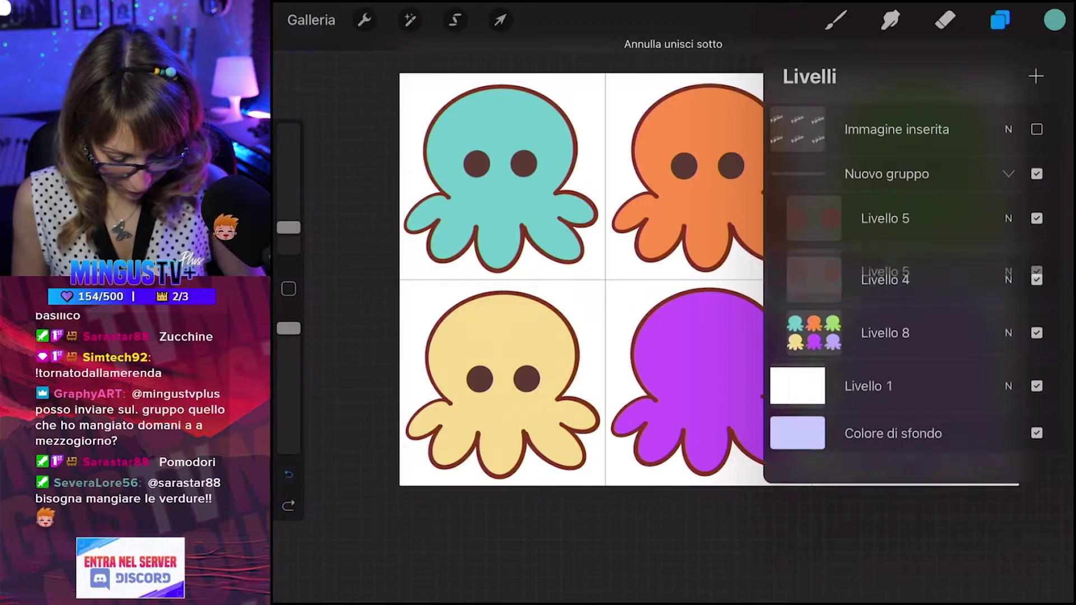
key("ctrl+z")
key("ctrl+z")
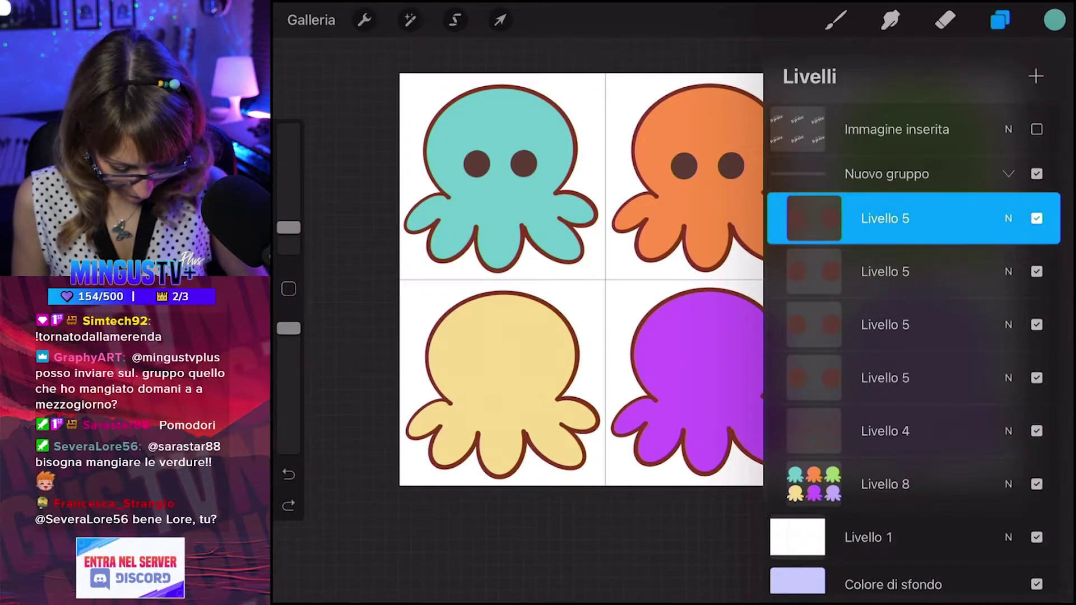
Hide and show the octopus outline layer to check what it holds.
left_click(1037, 431)
left_click(1036, 431)
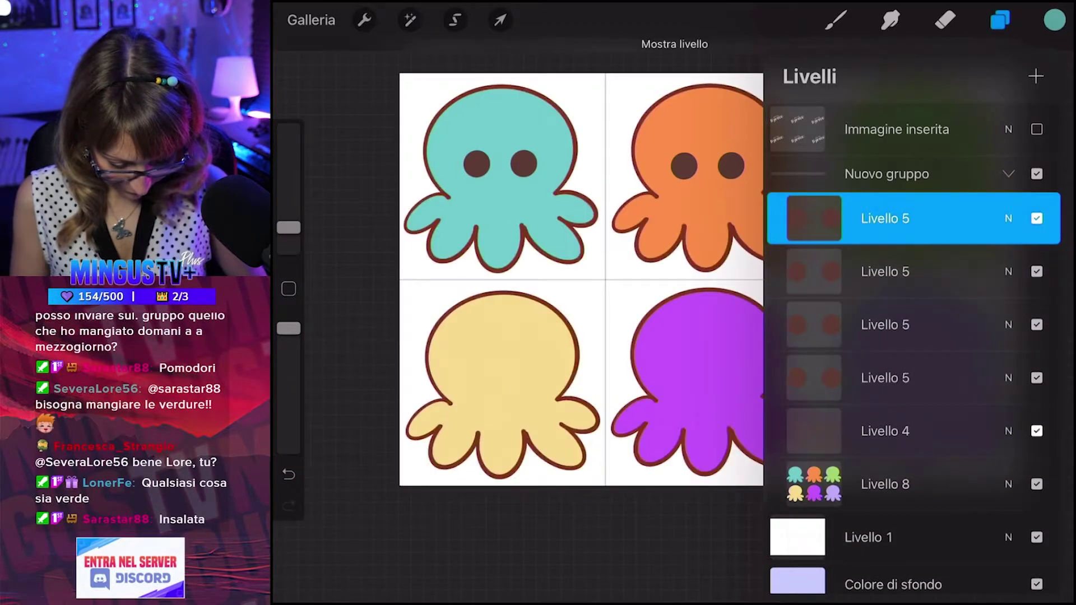
scroll(581, 280, "down", 3)
left_click(1036, 430)
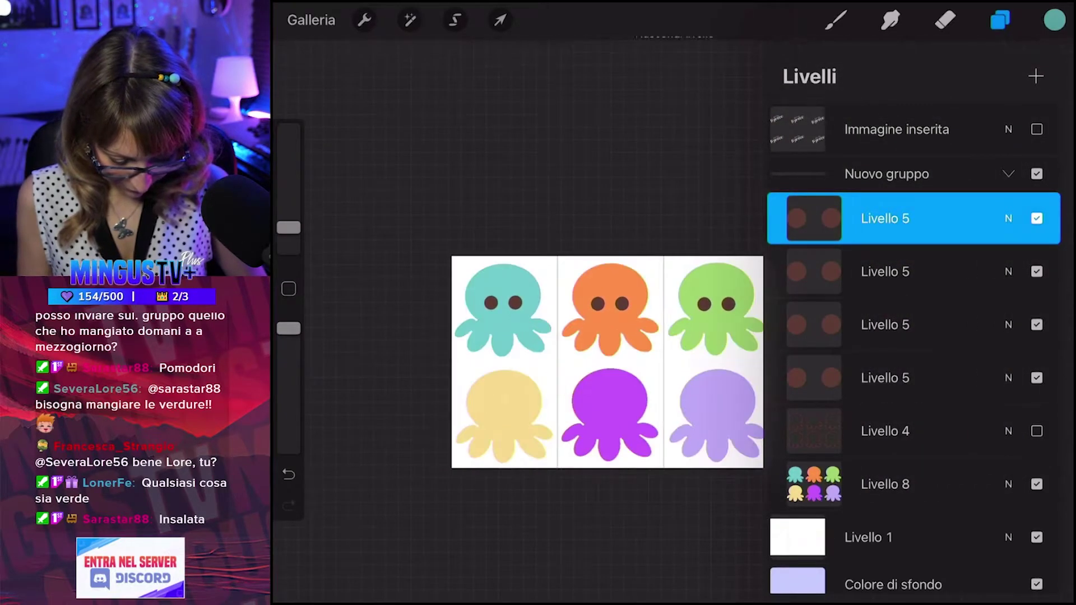
left_click(1037, 431)
scroll(560, 297, "up", 5)
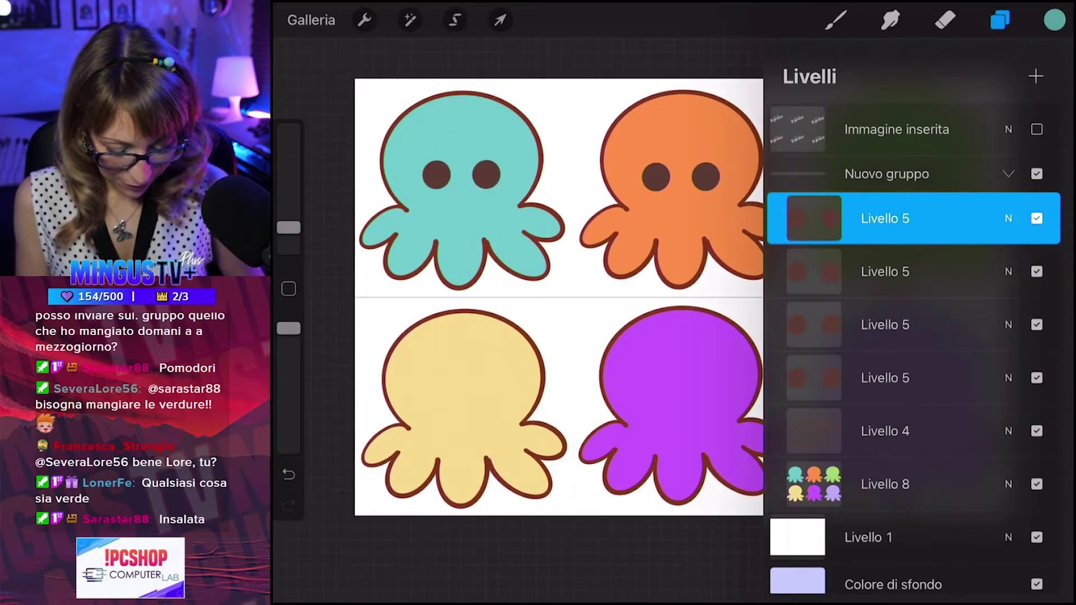
Merge the lower eyes layers down, toggling Riferimento on and off along the way.
left_click(896, 378)
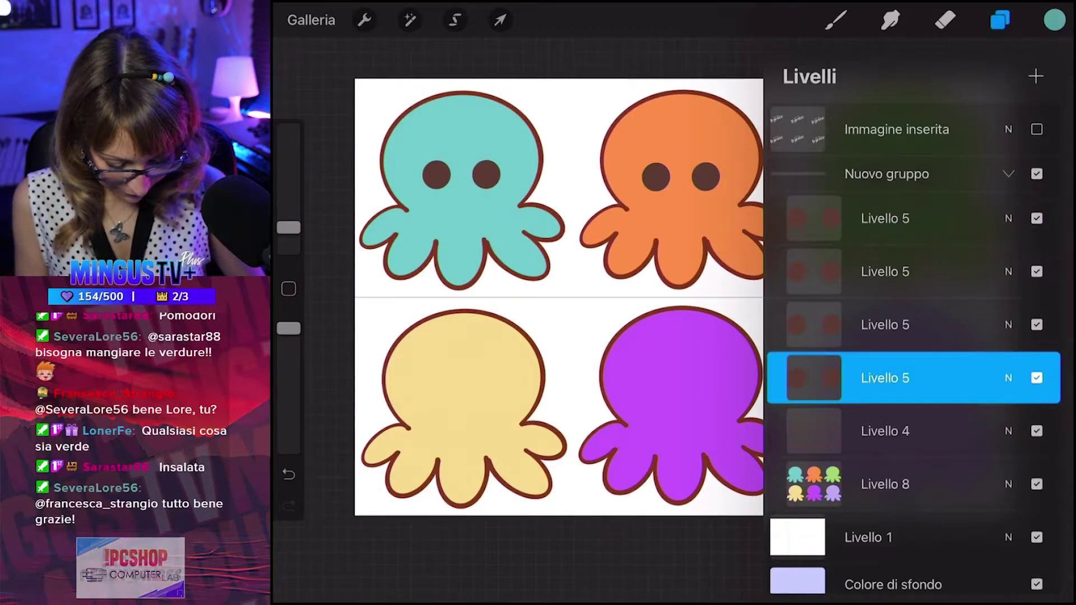
left_click(896, 325)
left_click(690, 454)
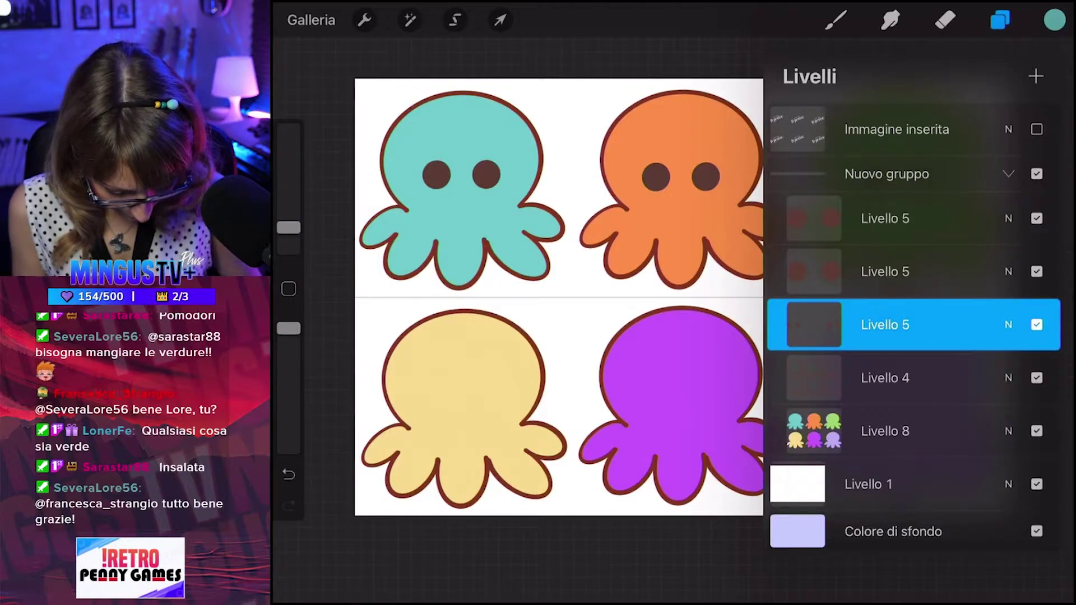
left_click(885, 271)
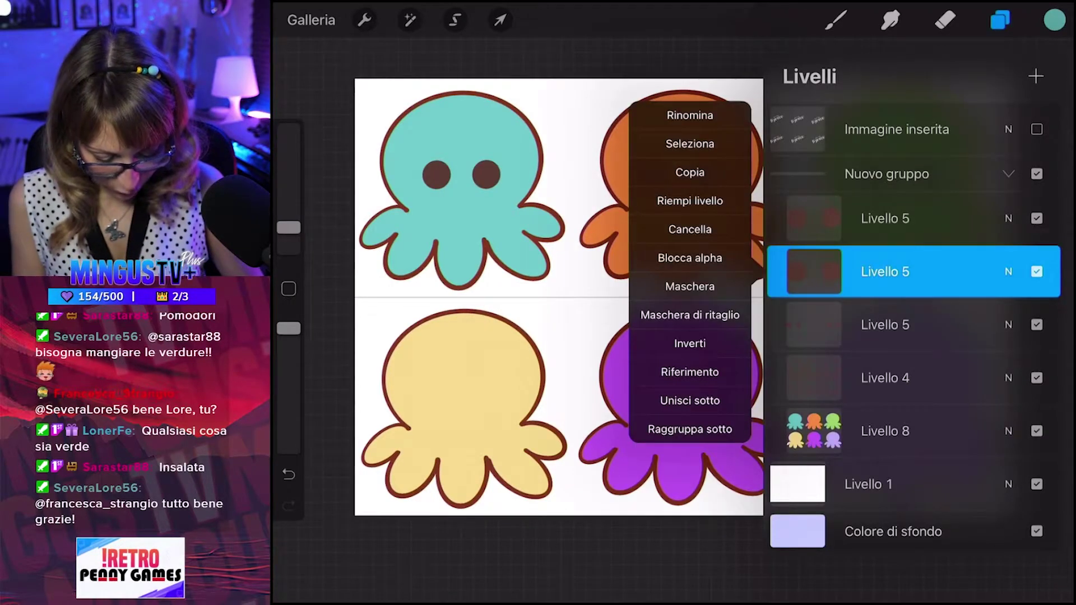
left_click(690, 372)
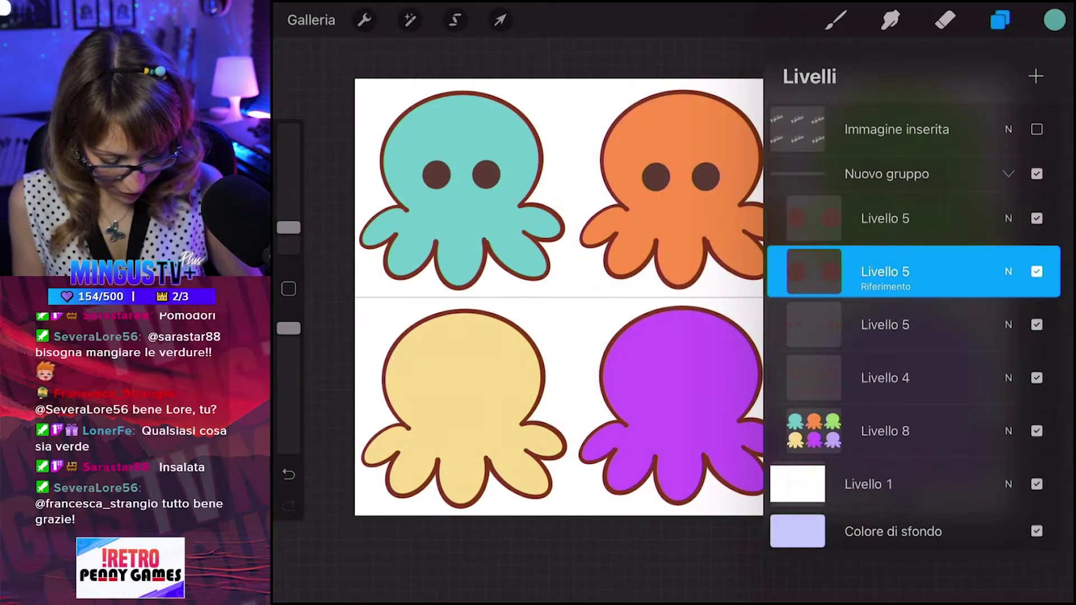
left_click(885, 271)
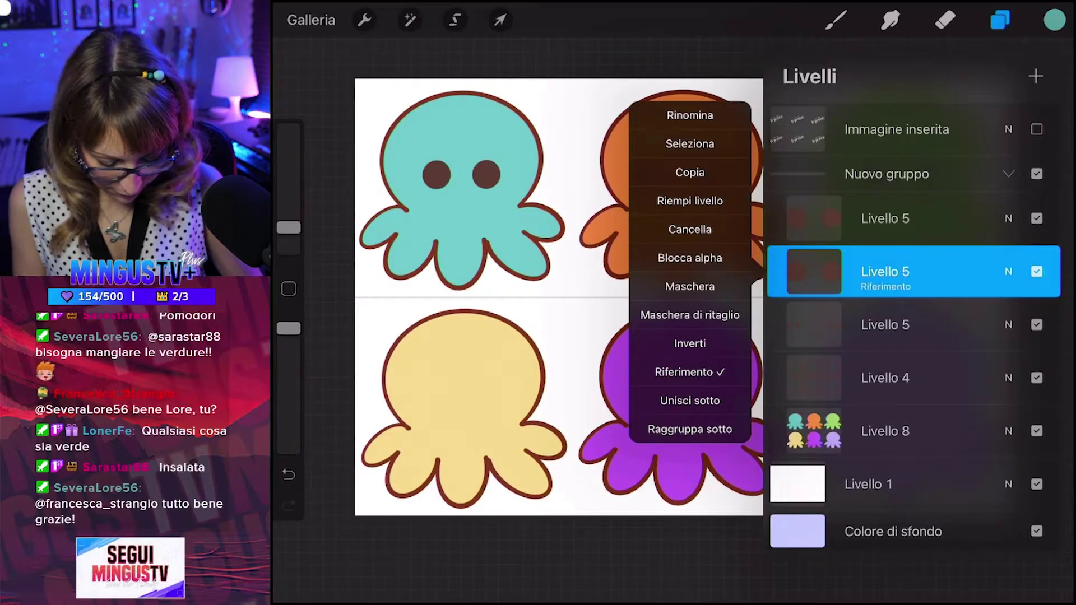
left_click(690, 372)
left_click(885, 272)
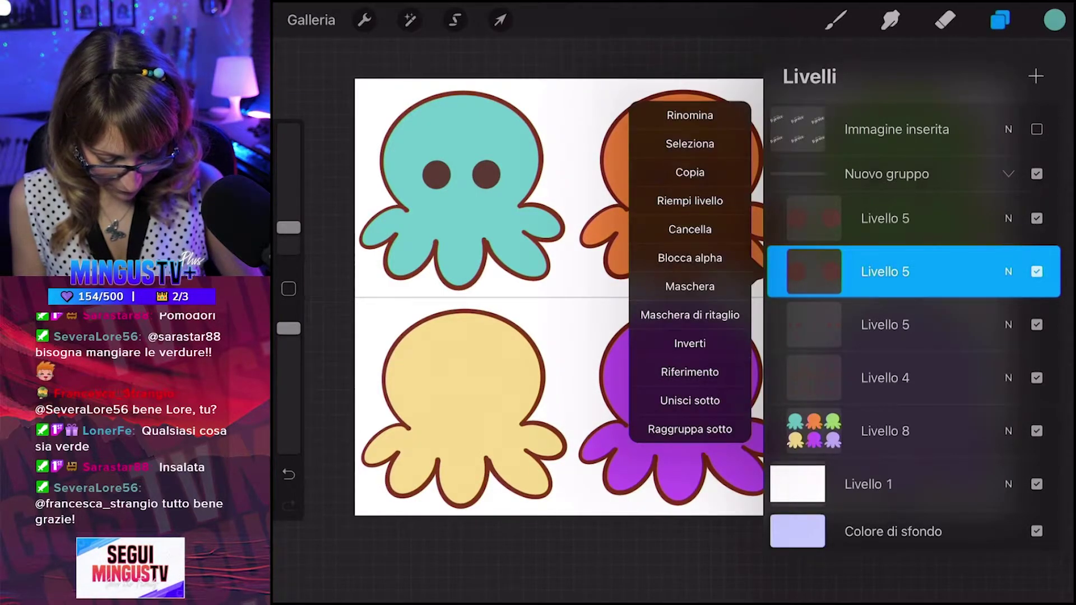
left_click(689, 400)
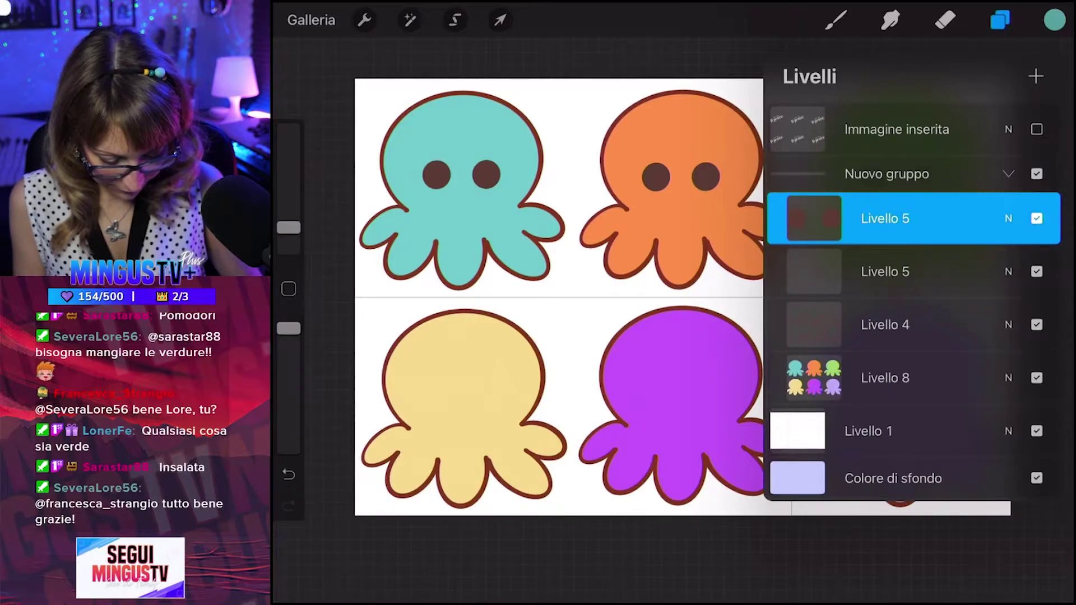
Duplicate the eyes layer and drag the copy onto the yellow octopus.
left_click_drag(986, 218, 874, 219)
left_click(961, 218)
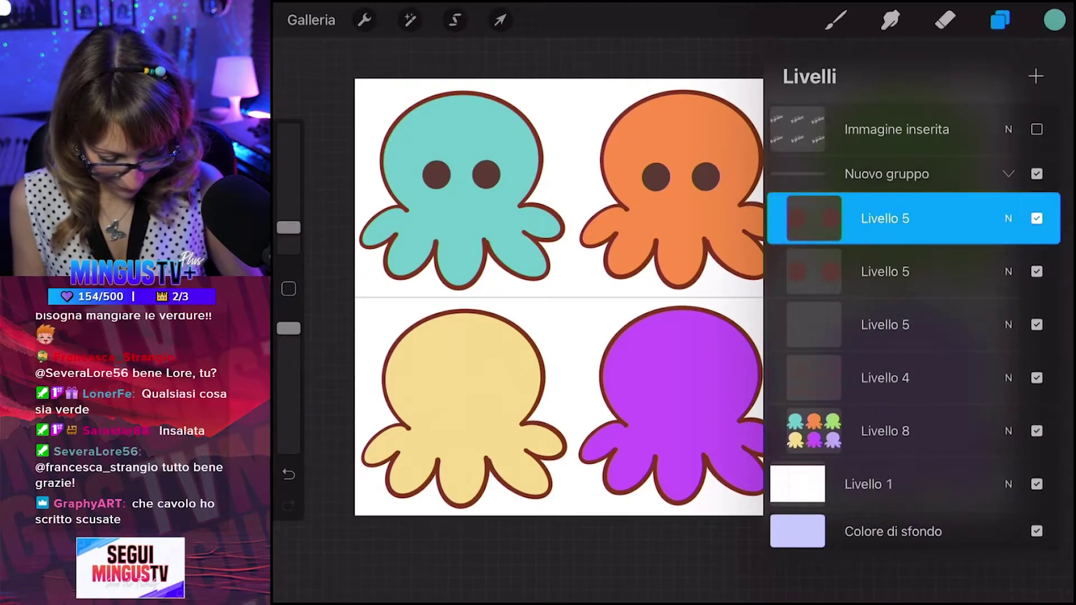
left_click(999, 20)
left_click(455, 19)
left_click_drag(962, 288, 837, 376)
left_click(835, 20)
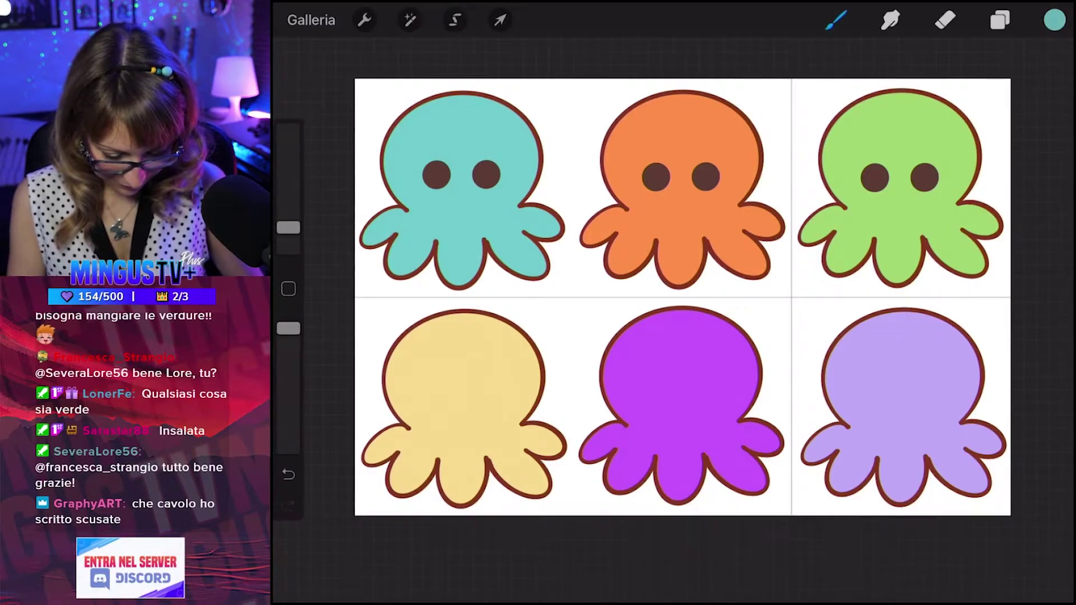
left_click(1000, 20)
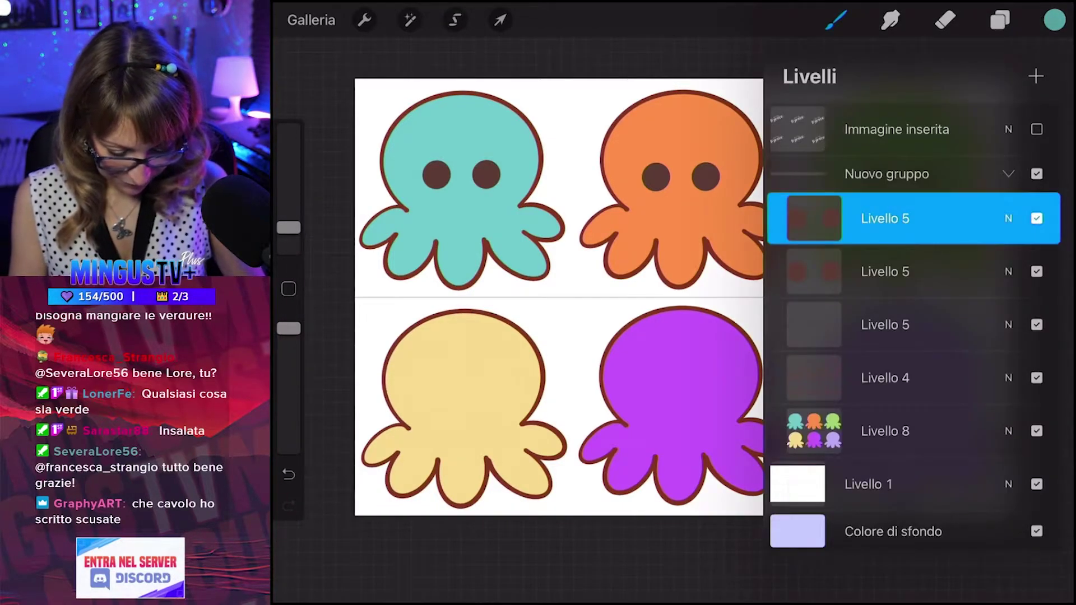
left_click(999, 20)
left_click(499, 20)
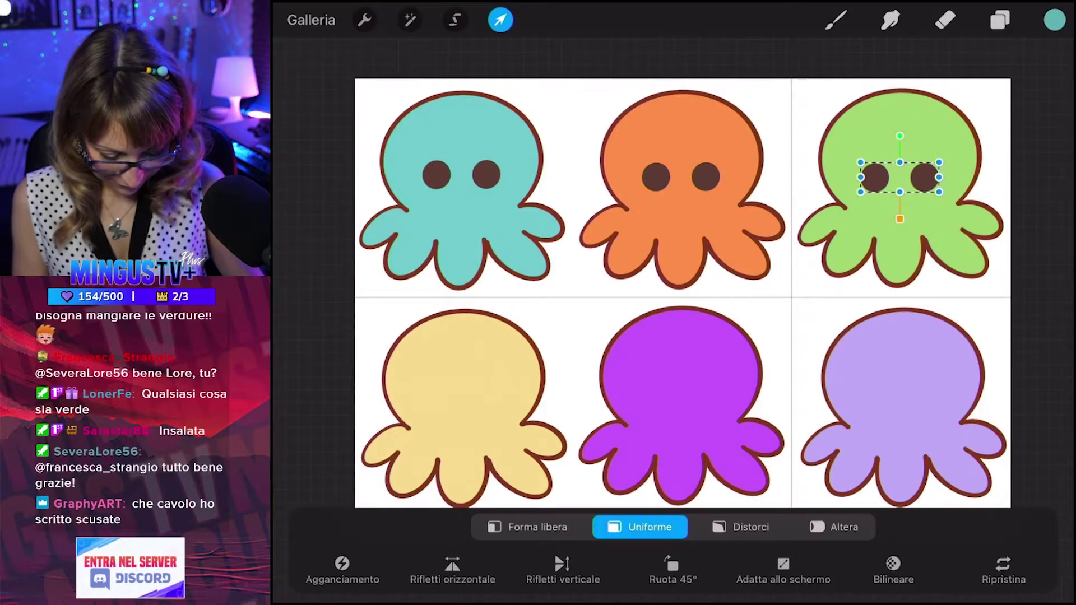
left_click_drag(900, 177, 460, 403)
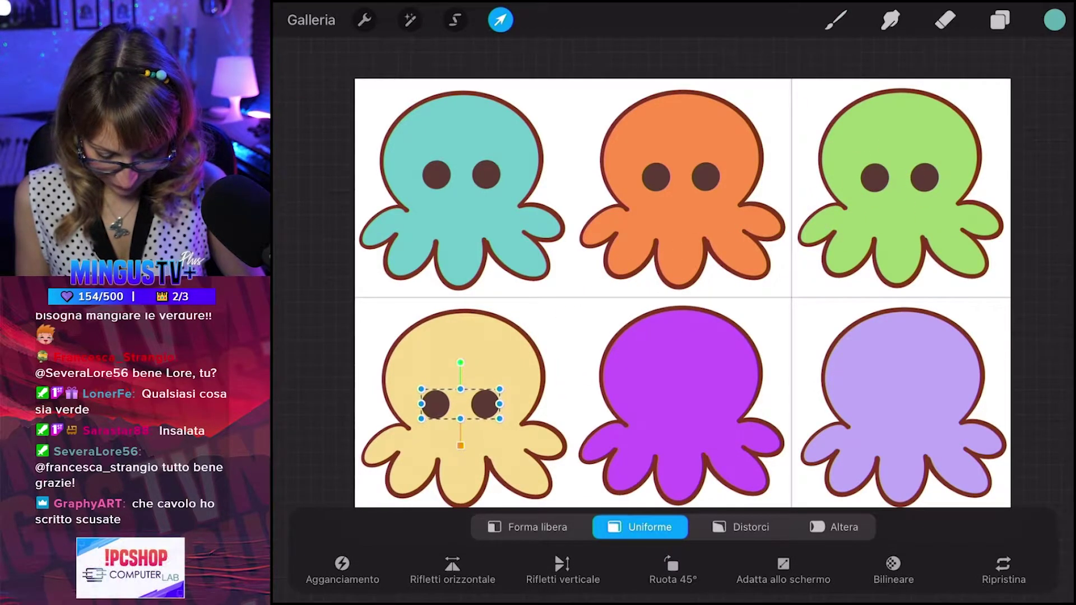
Commit the yellow octopus's eyes, then copy the eyes onto the purple octopus.
left_click(835, 20)
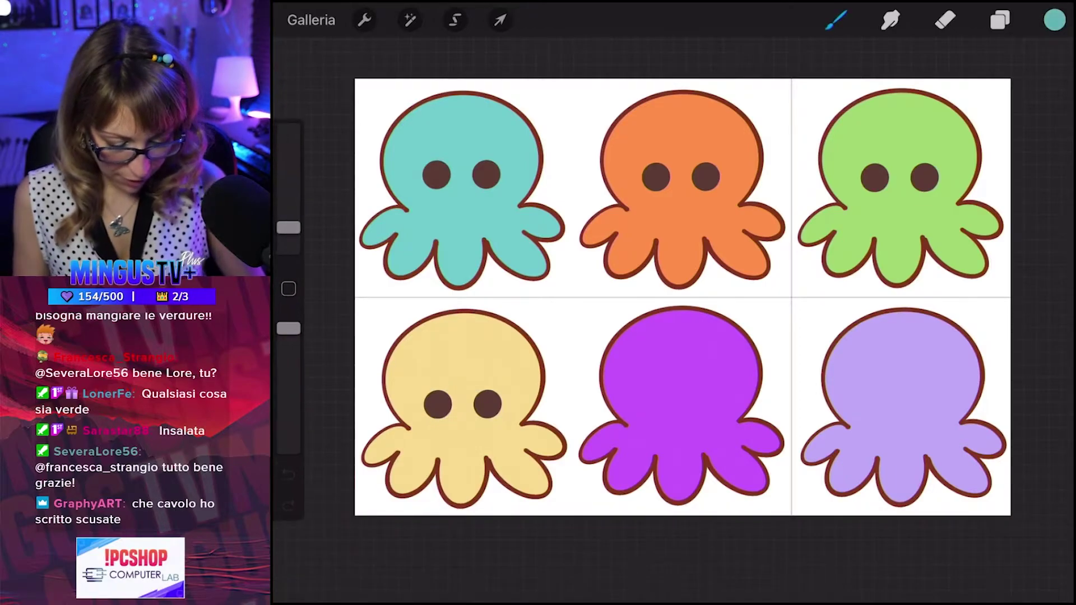
left_click(1000, 19)
left_click_drag(980, 218, 874, 219)
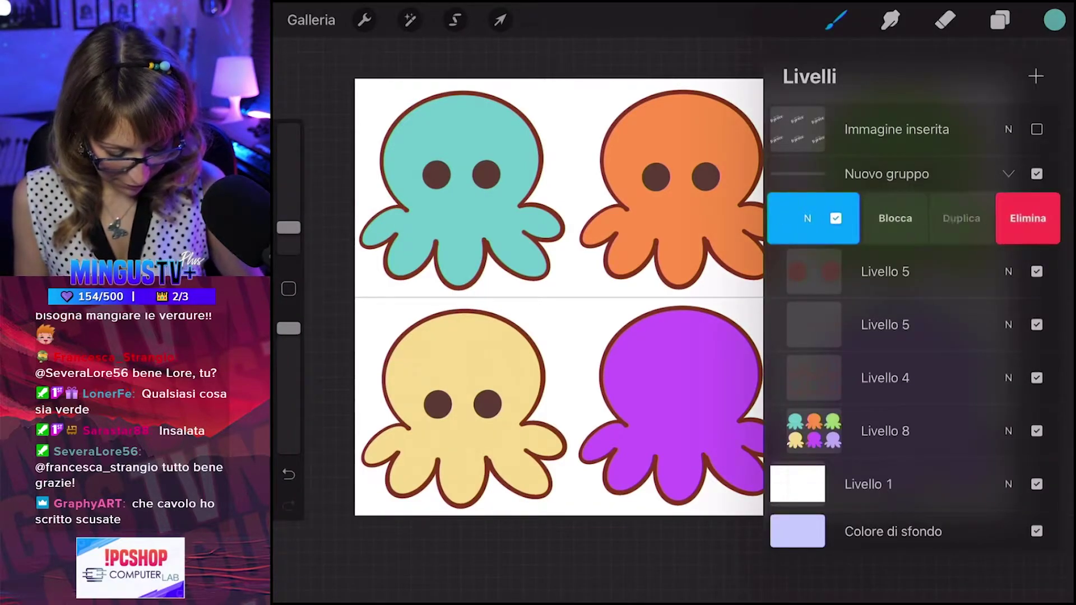
left_click(956, 218)
left_click(1000, 20)
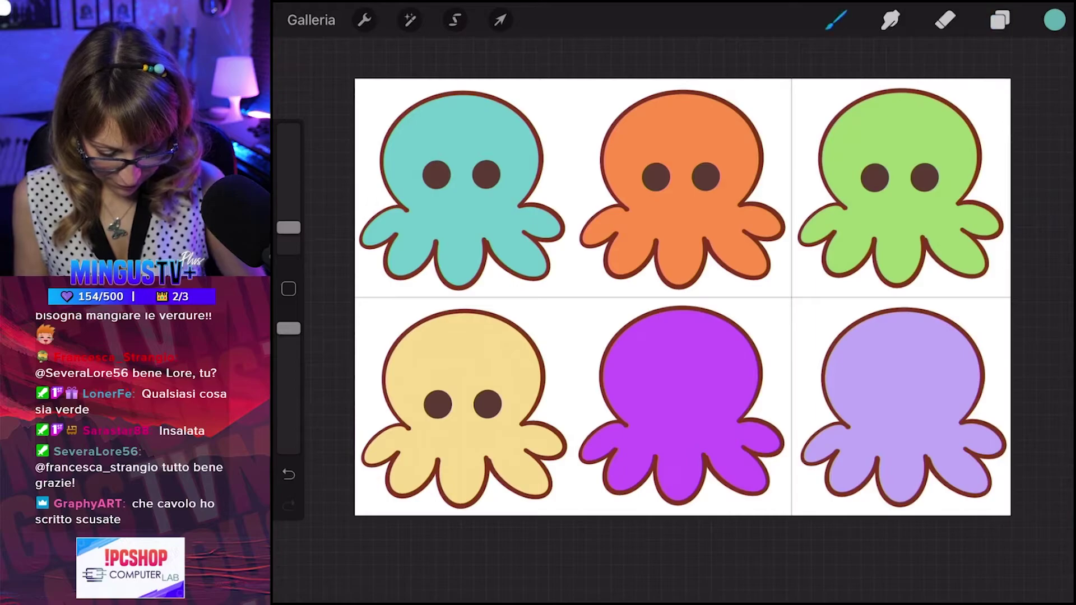
left_click(500, 19)
mouse_move(462, 400)
left_mouse_down()
mouse_move(603, 416)
mouse_move(679, 412)
mouse_move(684, 401)
left_mouse_up()
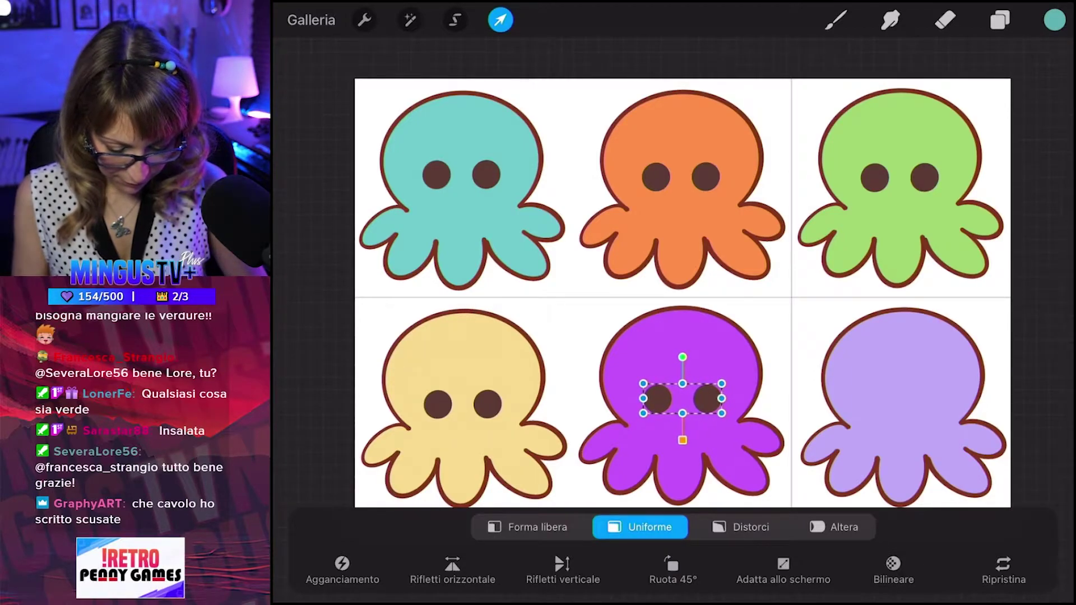
left_click(836, 20)
Nudge the yellow octopus's eyes slightly up and left.
left_click(1000, 20)
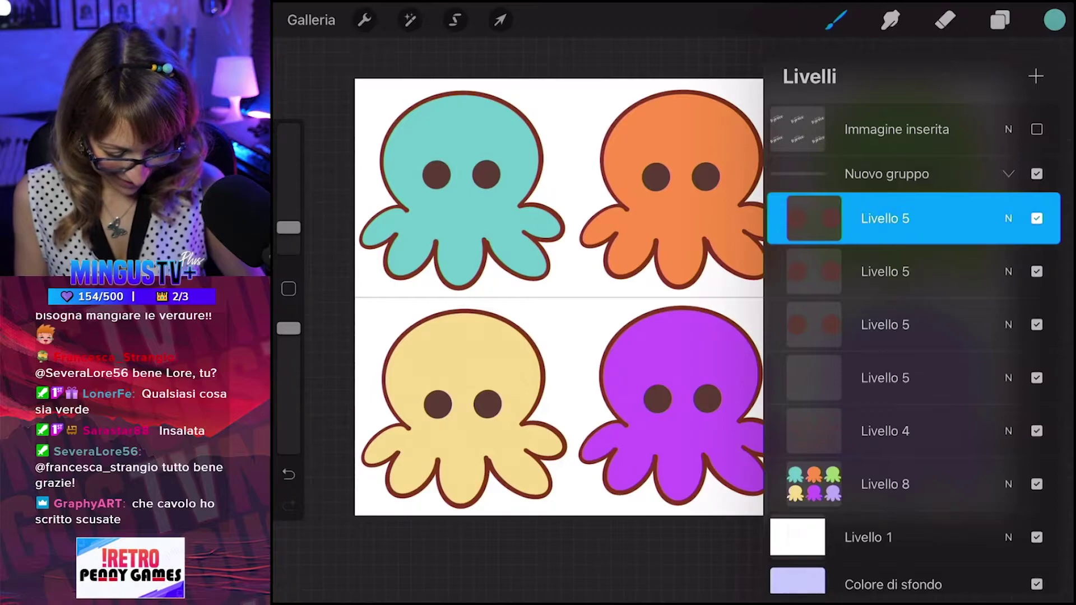
left_click(885, 271)
left_click(500, 20)
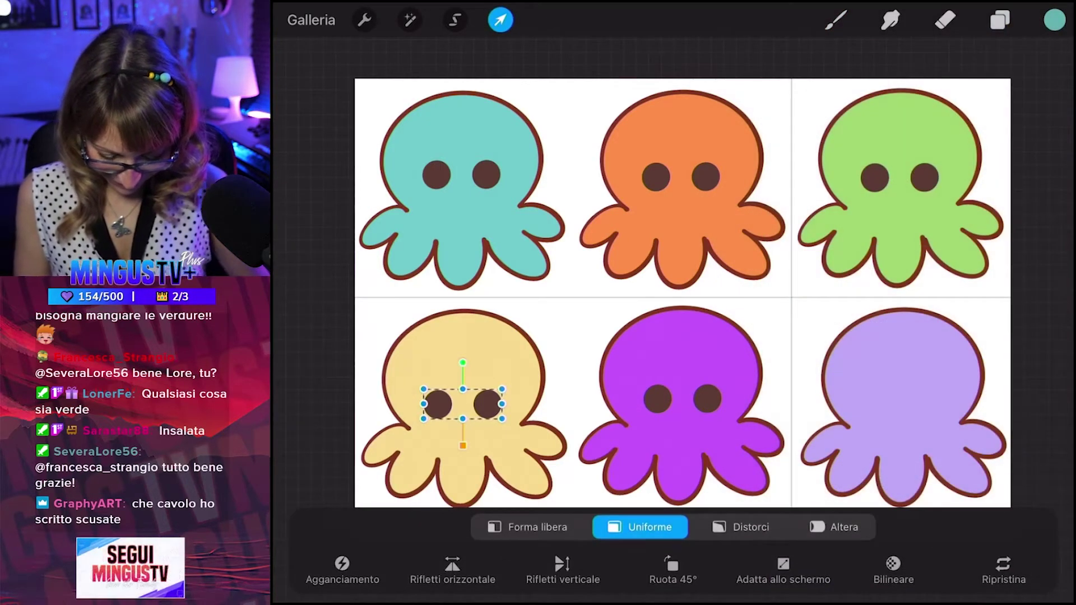
left_click_drag(462, 403, 460, 400)
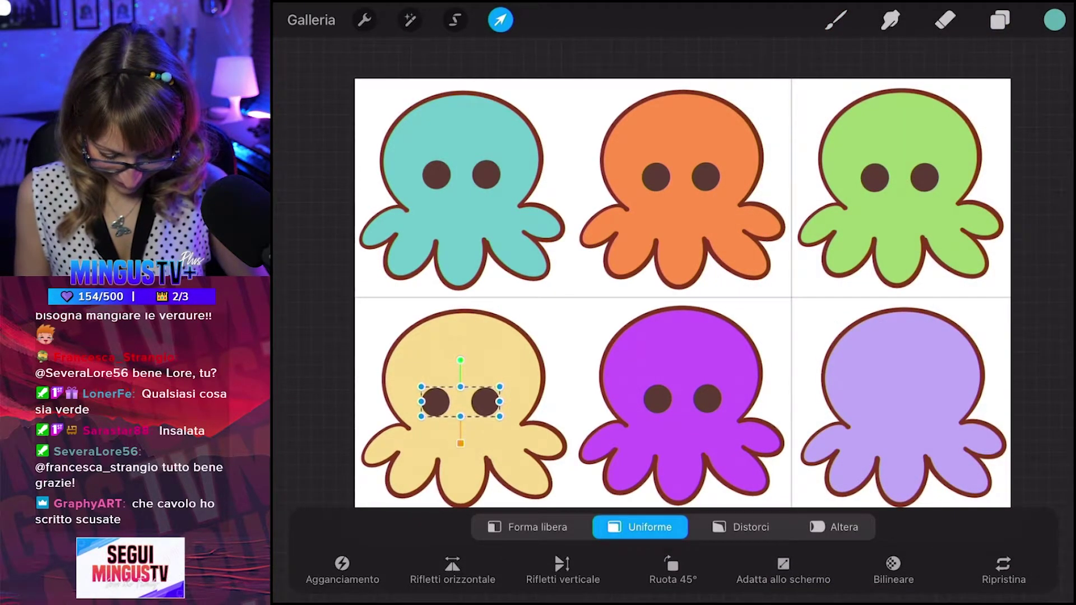
left_click(836, 20)
Duplicate the top eyes layer and place the copy on the lavender octopus.
left_click(1000, 20)
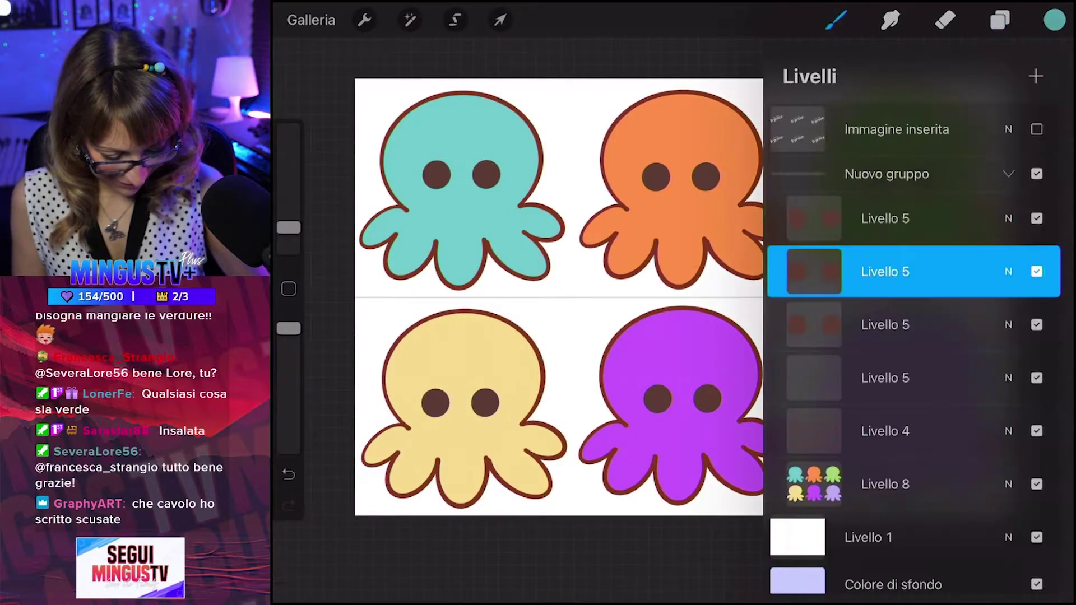
left_click_drag(986, 218, 874, 219)
left_click(956, 219)
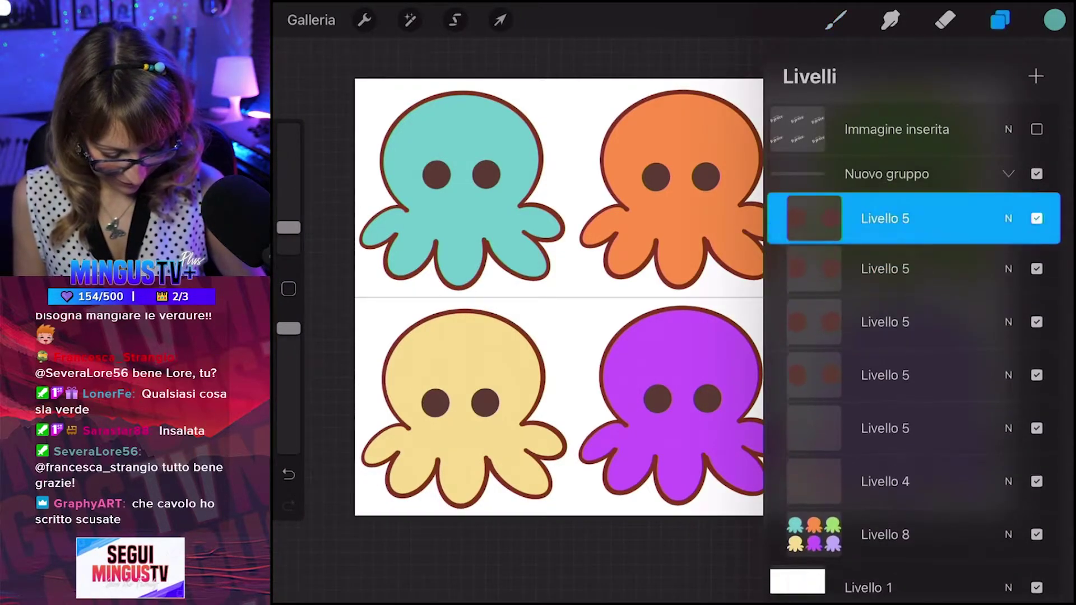
left_click(500, 20)
mouse_move(682, 399)
left_mouse_down()
mouse_move(824, 392)
mouse_move(905, 405)
left_mouse_up()
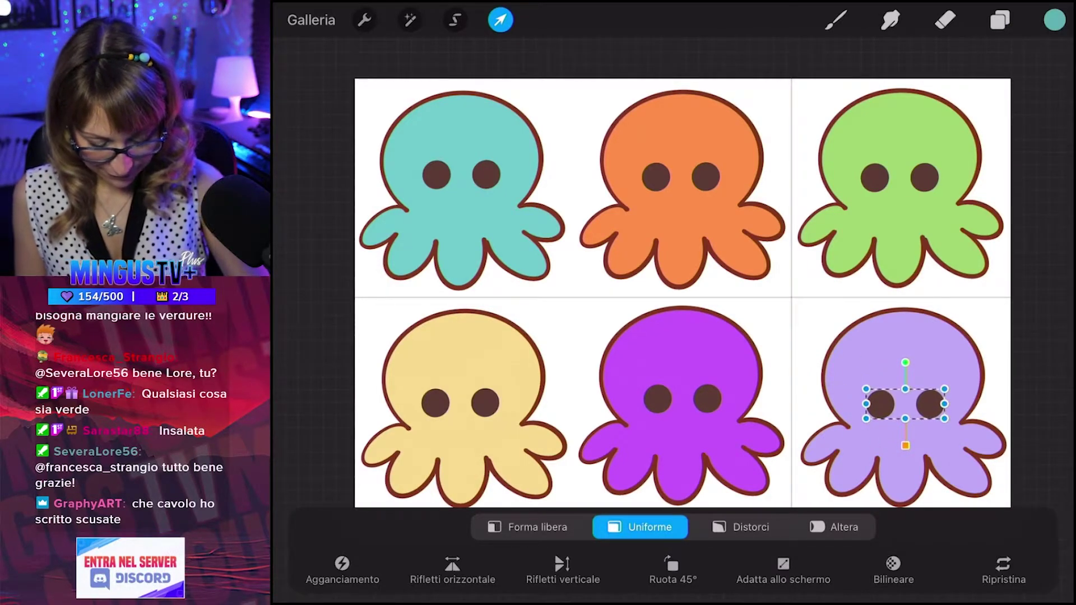
left_click(835, 20)
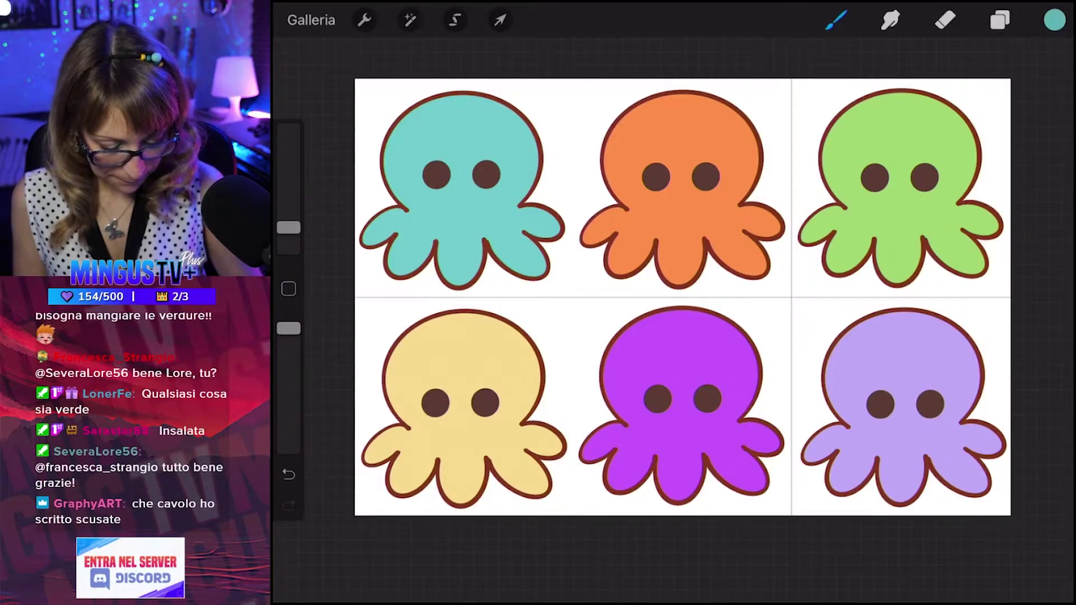
Pinch all the eye layers into one layer and add a new empty layer.
left_click(999, 21)
left_click(814, 218)
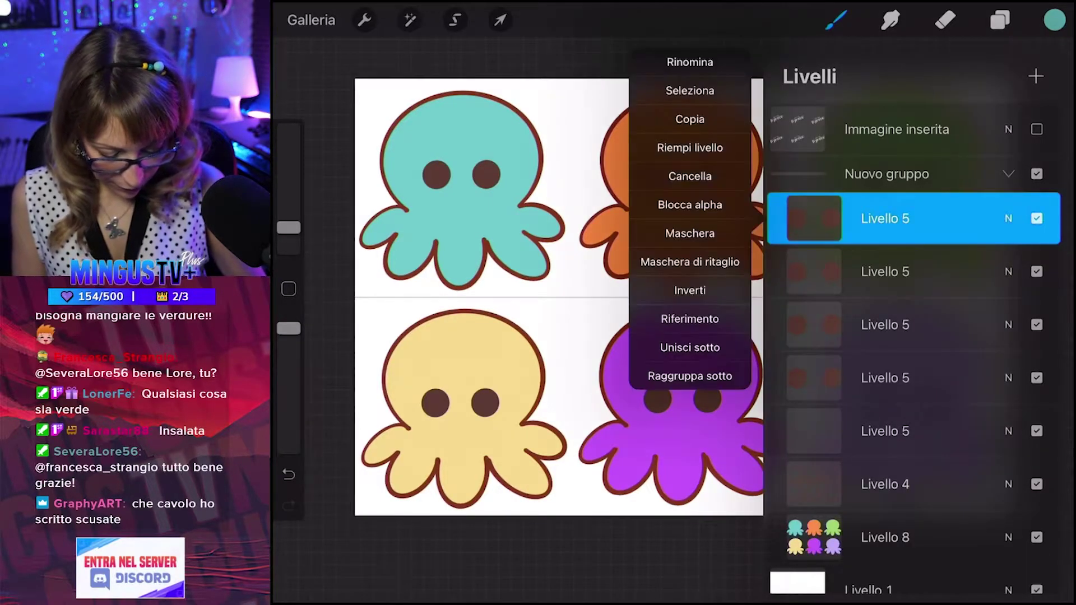
left_click(814, 218)
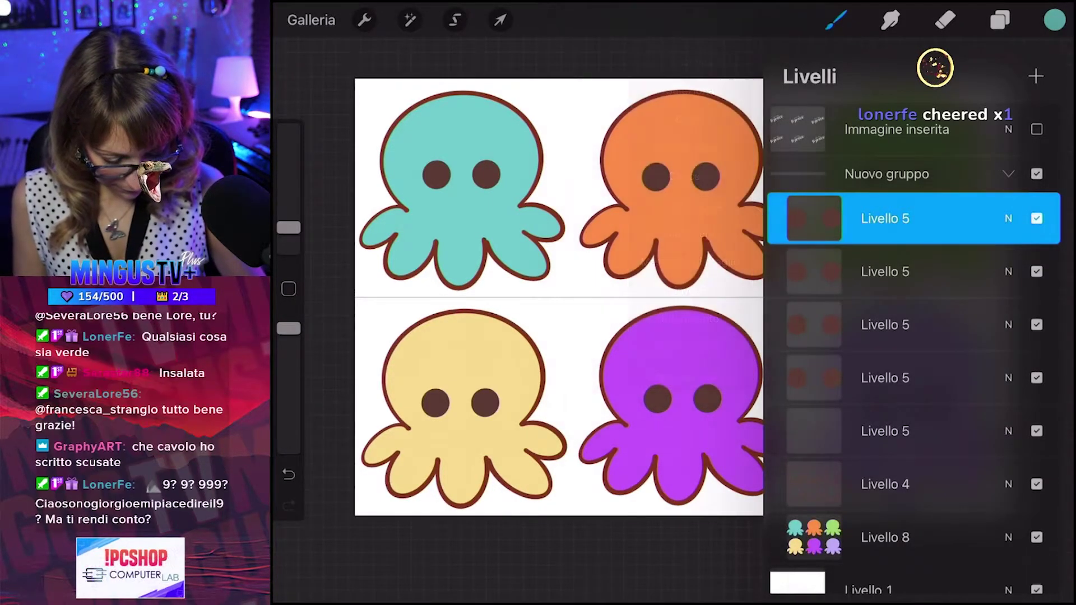
left_click_drag(814, 218, 813, 218)
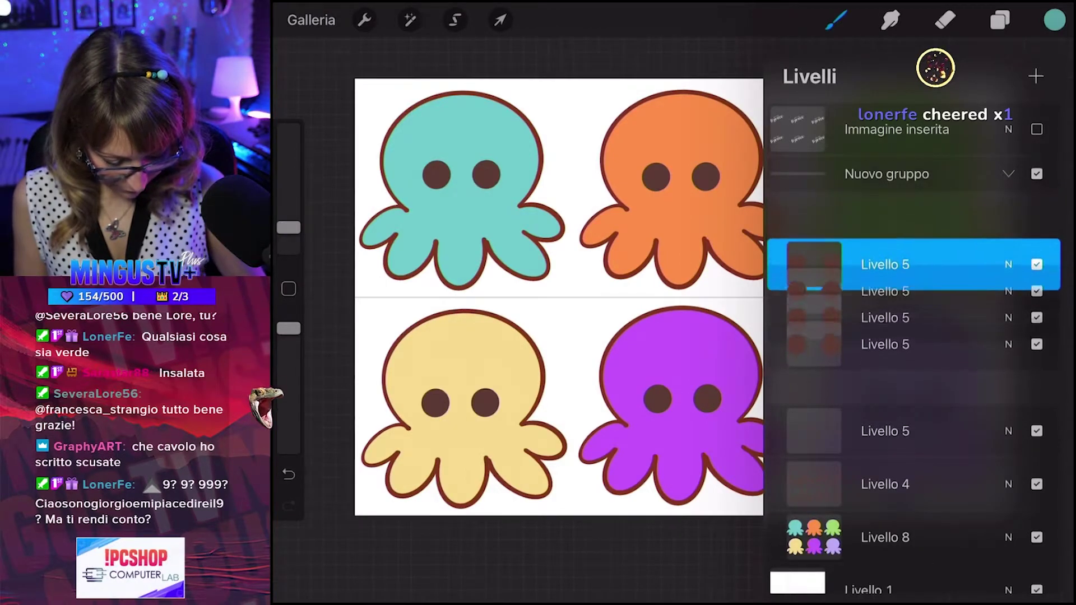
left_click_drag(913, 378, 914, 218)
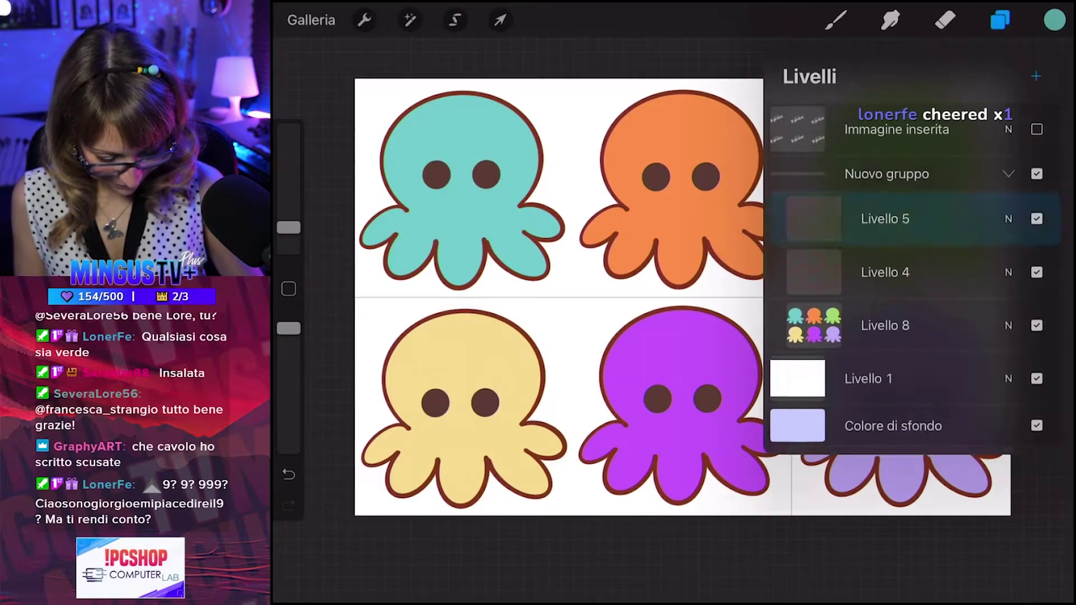
left_click(1036, 75)
left_click(1000, 20)
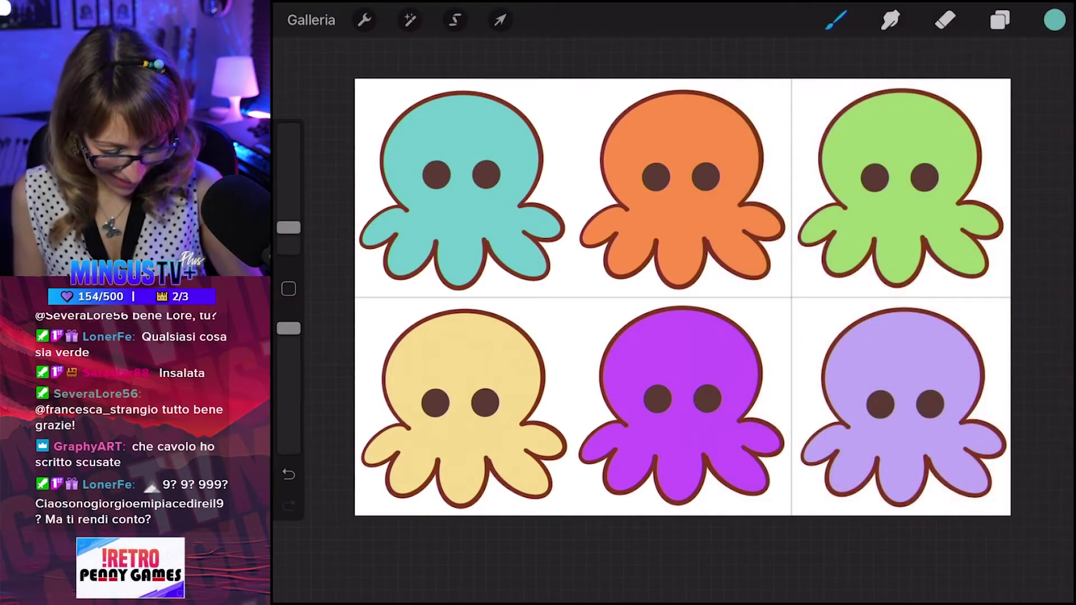
Switch to white, enlarge the brush to 37% and lower its opacity slightly.
left_click(1054, 20)
left_click(817, 448)
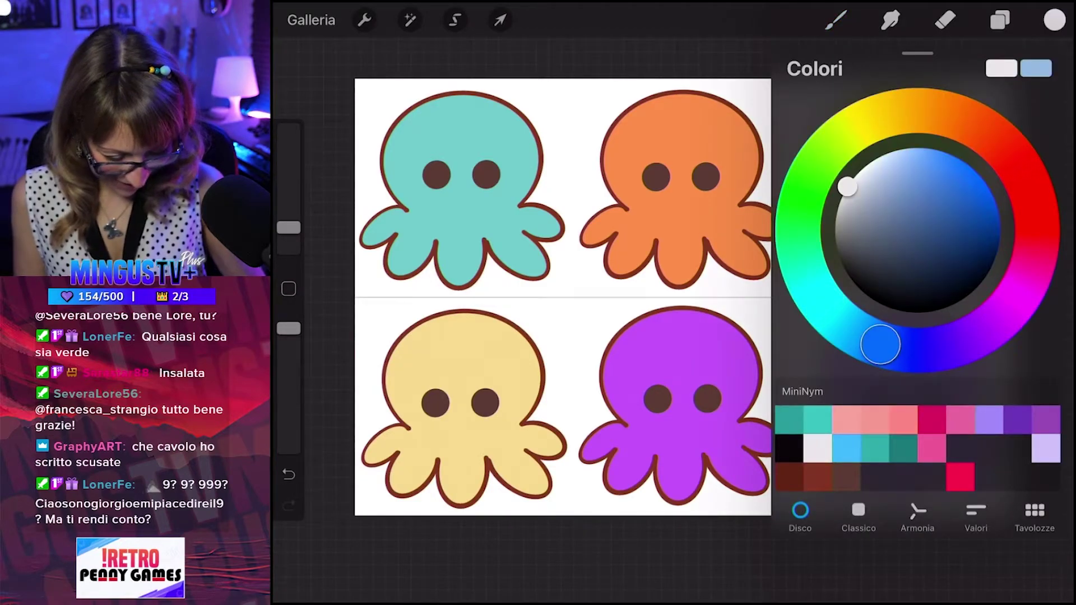
left_click(1054, 20)
left_click_drag(289, 227, 289, 208)
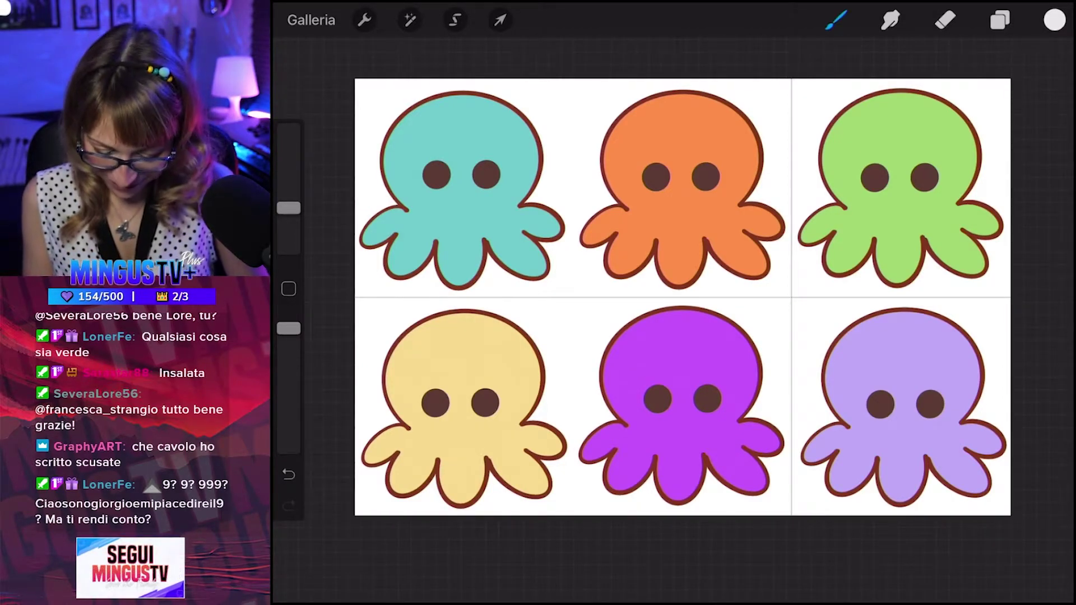
mouse_move(289, 207)
left_mouse_down()
mouse_move(289, 163)
mouse_move(289, 176)
left_mouse_up()
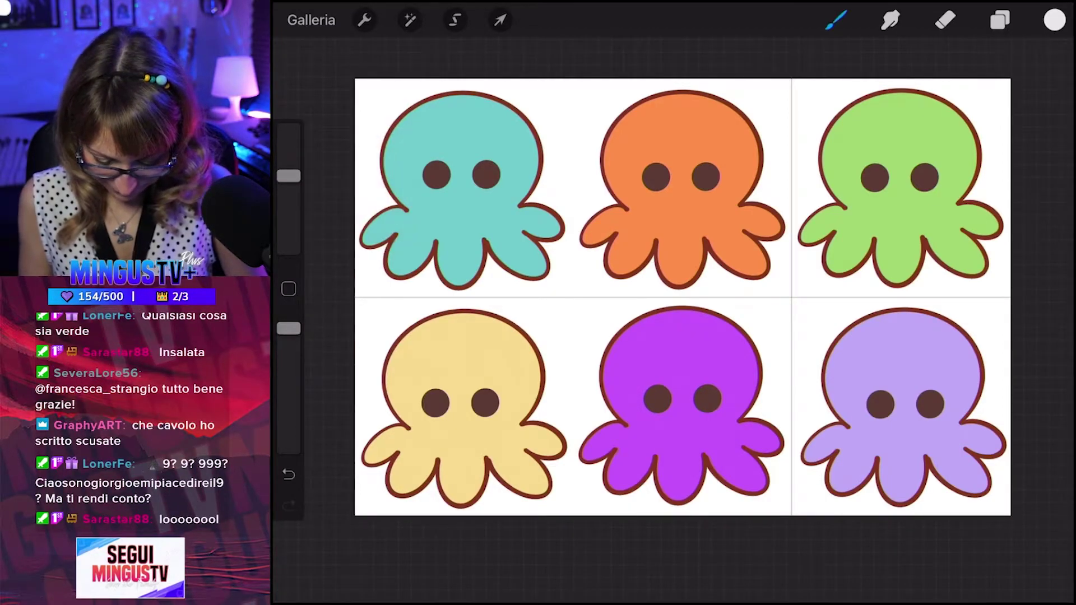
left_click_drag(289, 328, 289, 335)
scroll(374, 125, "up", 5)
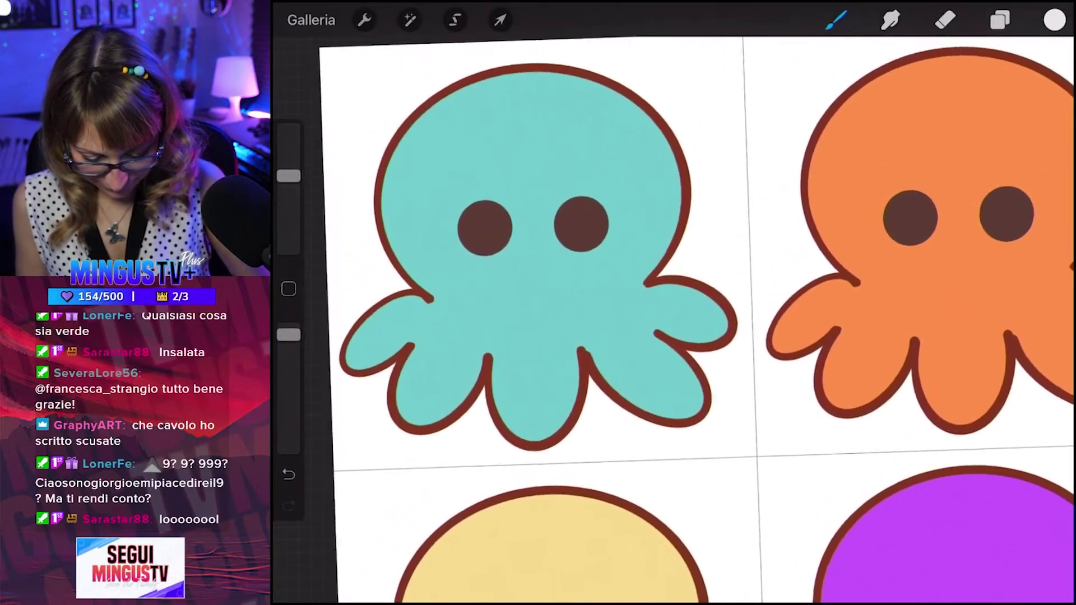
Dot white highlights into the teal octopus's eyes at 85% brush opacity, undoing stray dots.
left_click(603, 217)
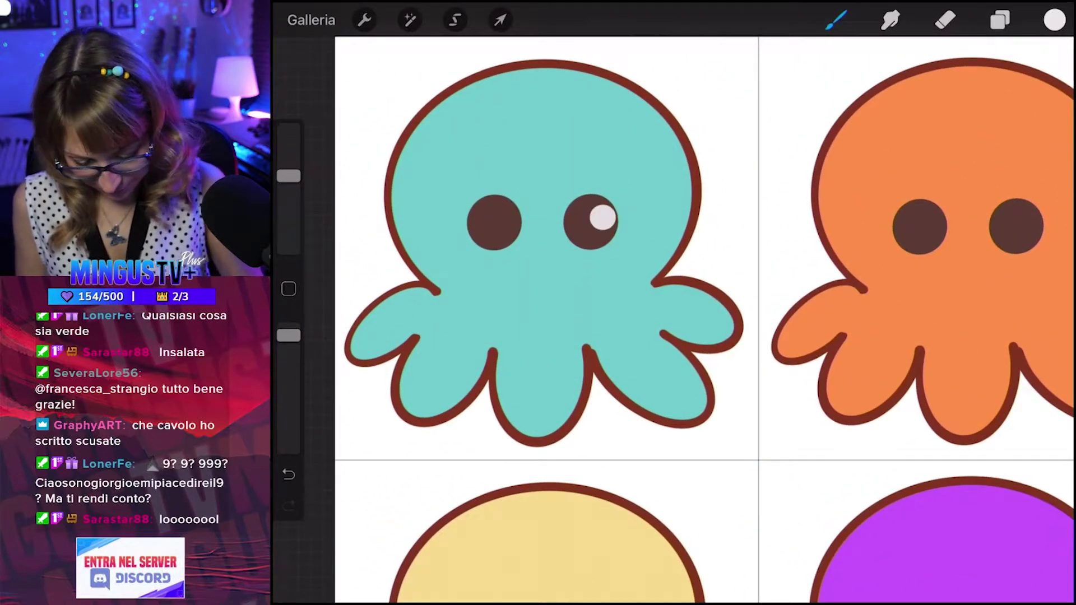
key("ctrl+z")
left_click_drag(288, 335, 288, 353)
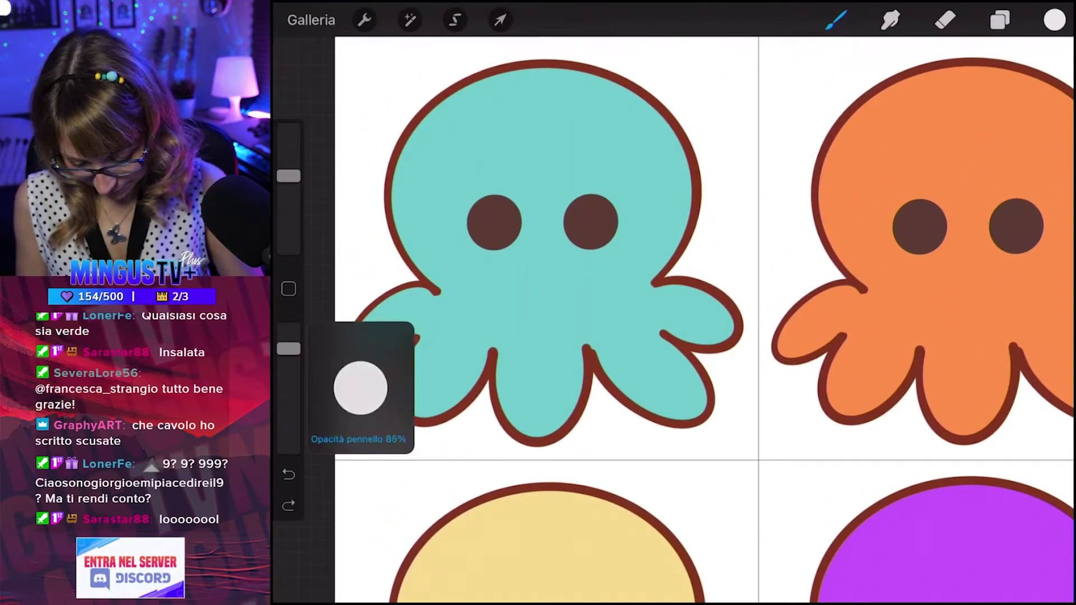
left_click(599, 216)
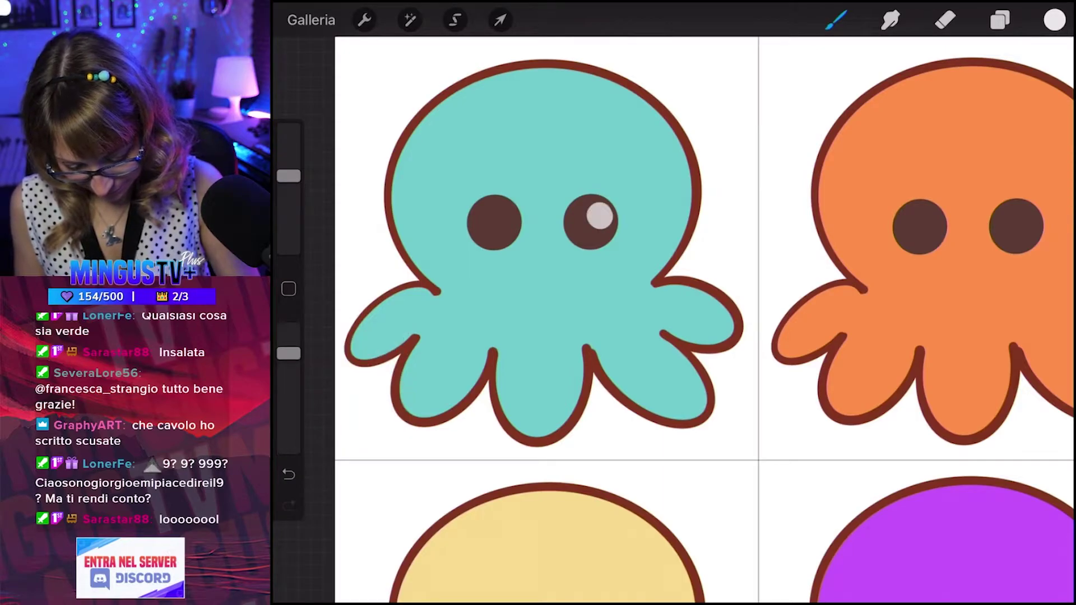
left_click(506, 217)
scroll(673, 330, "down", 3)
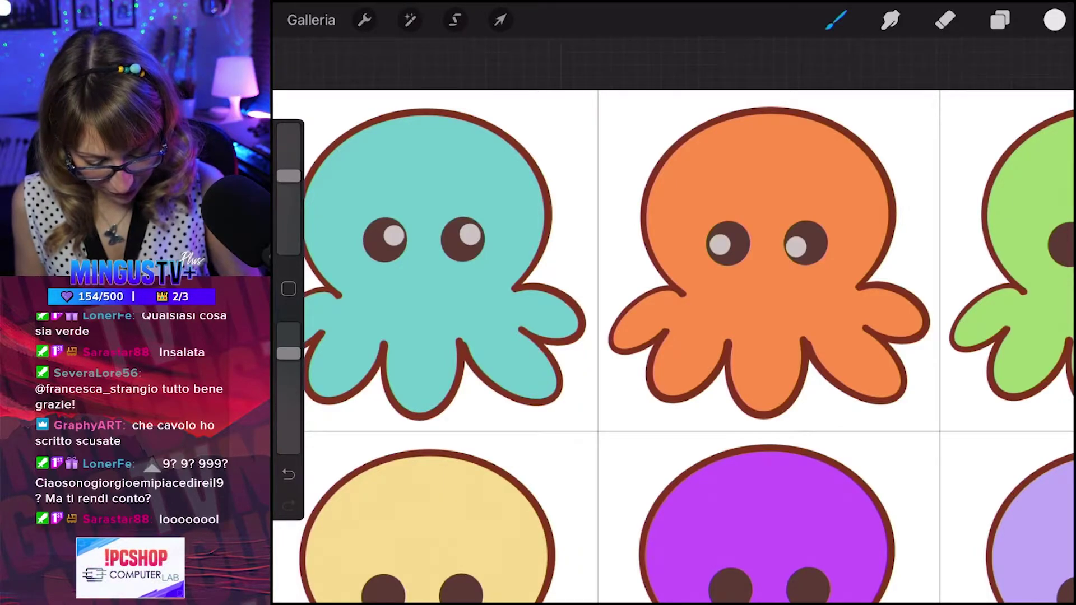
key("ctrl+z")
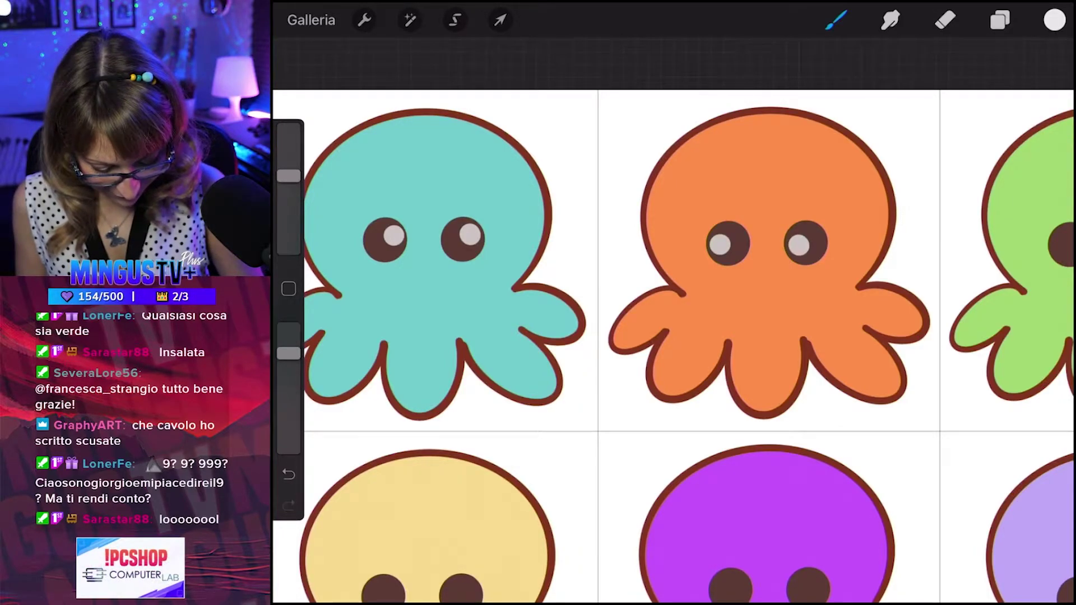
Add a white highlight dot to the green octopus's right eye.
scroll(672, 347, "down", 1)
scroll(672, 348, "down", 2)
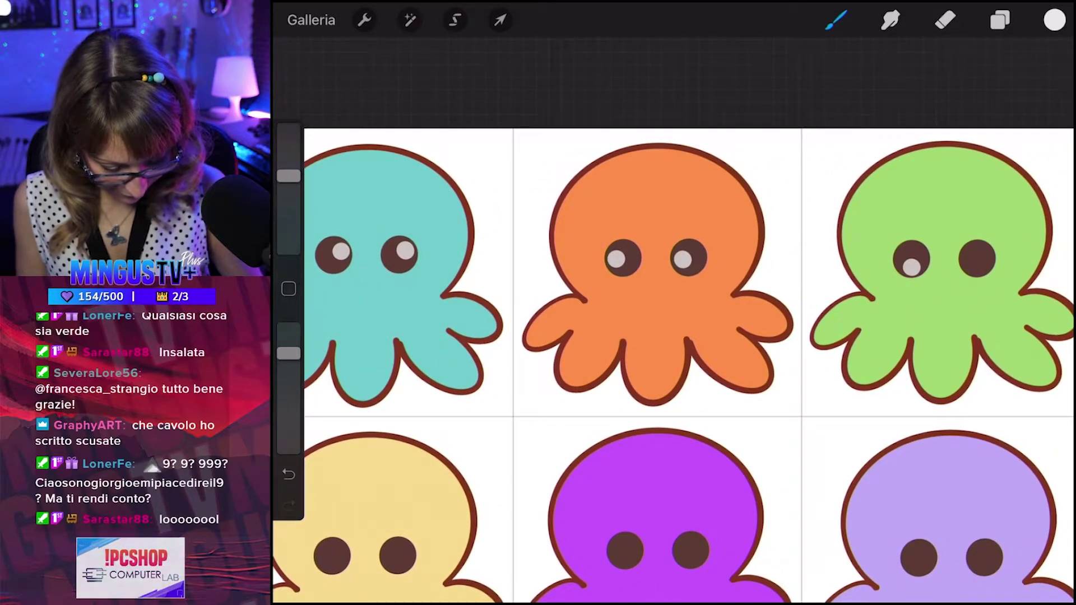
left_click(977, 266)
scroll(672, 348, "down", 1)
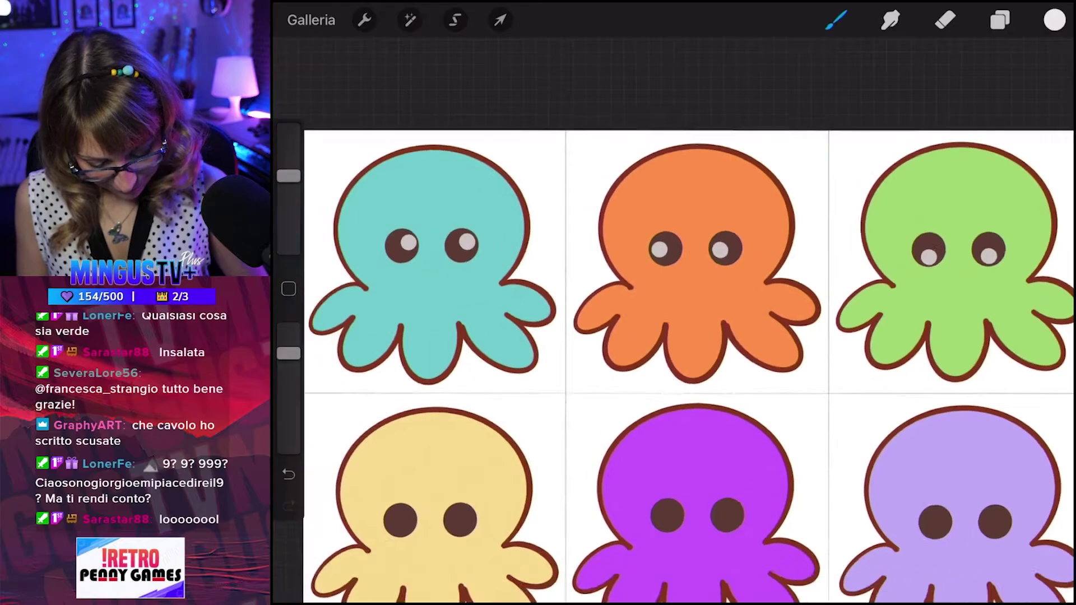
scroll(673, 347, "down", 2)
scroll(673, 347, "up", 3)
scroll(707, 457, "up", 1)
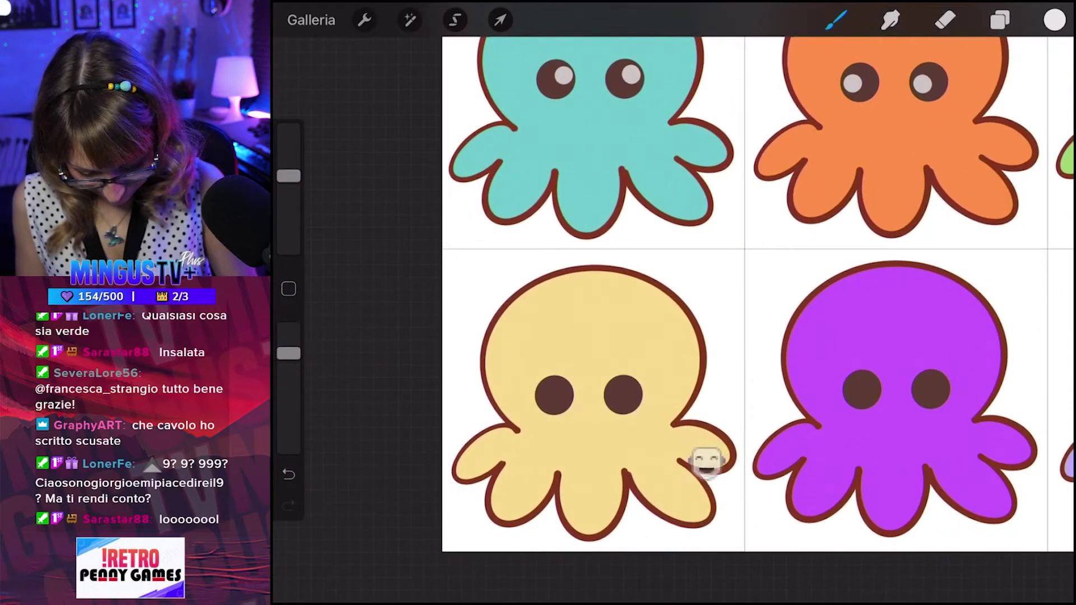
Paint white highlight dots in both yellow octopus eyes, retrying the left one.
left_click(555, 397)
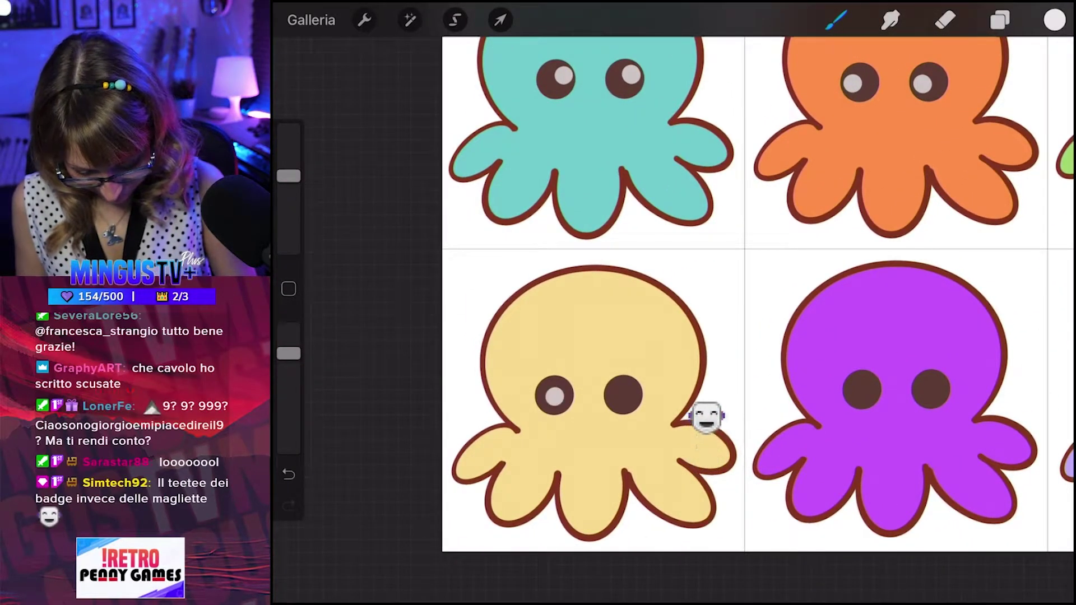
left_click(623, 395)
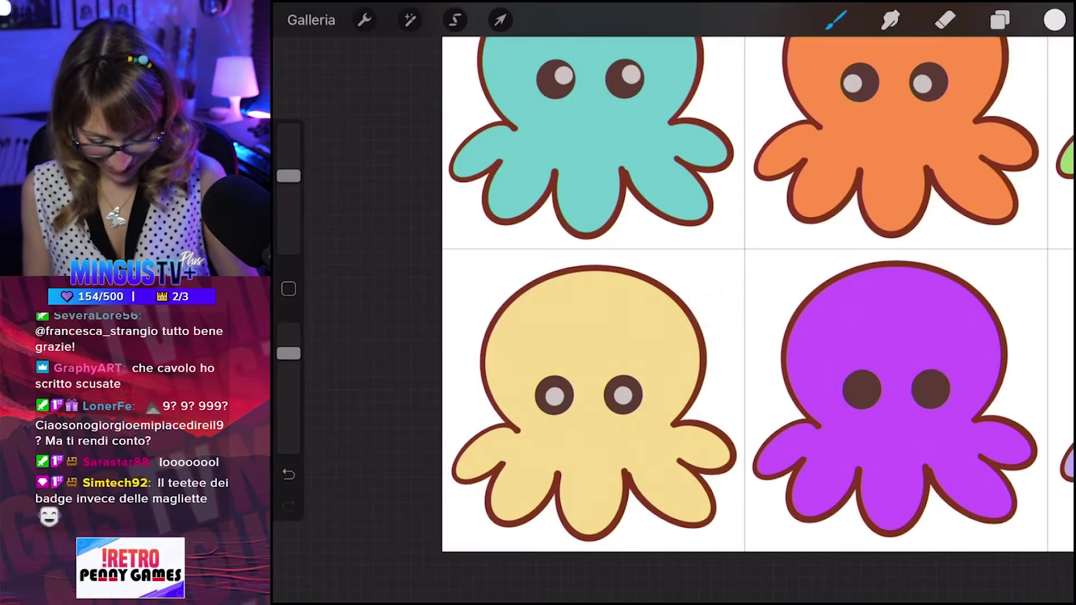
key("ctrl+z")
key("ctrl+z")
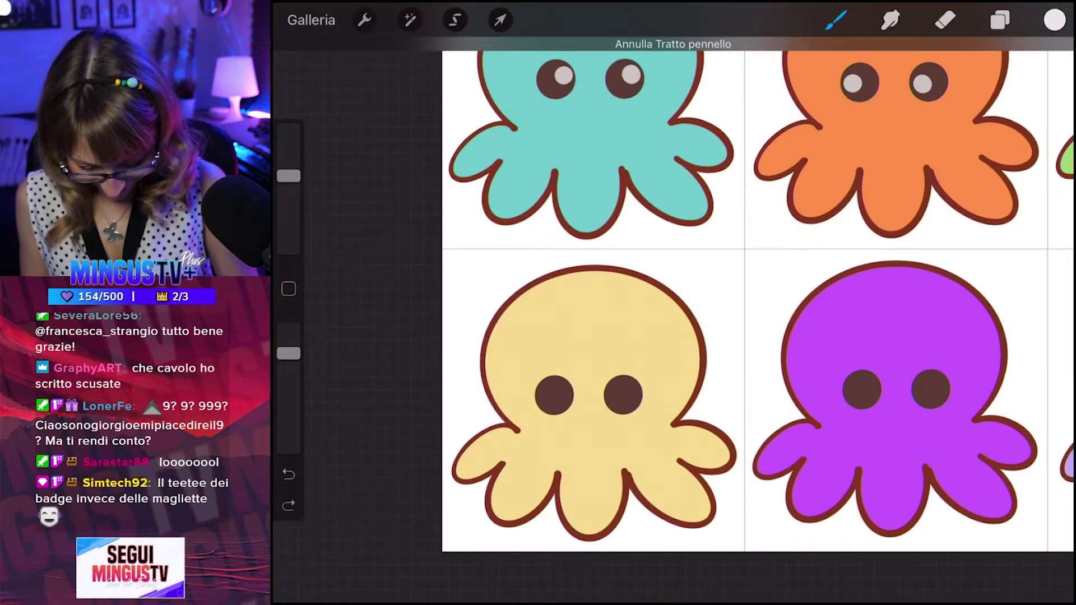
left_click(562, 389)
key("ctrl+z")
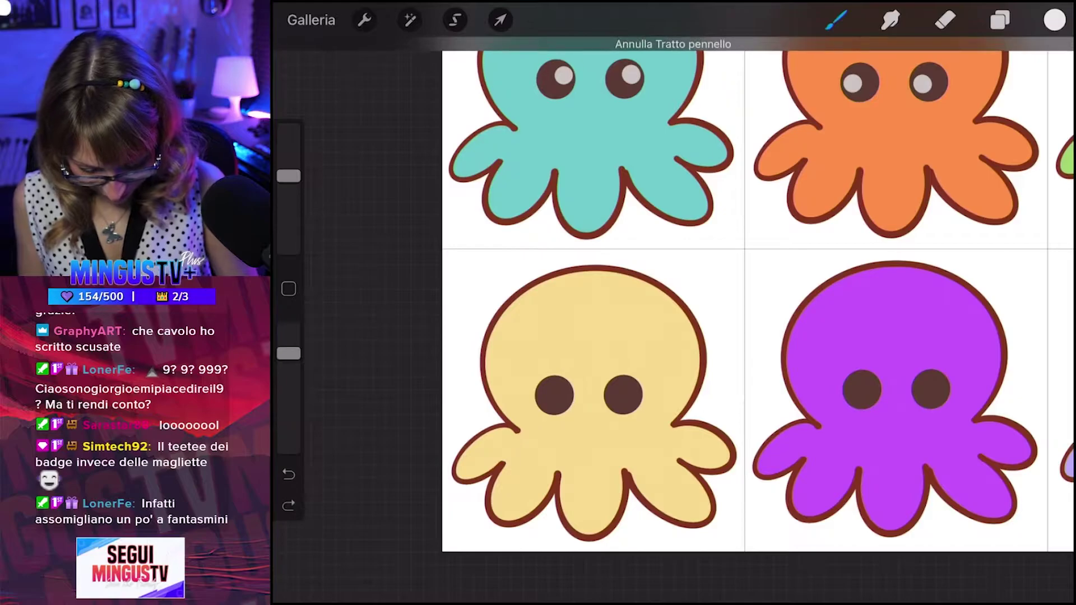
key("ctrl+shift+z")
key("ctrl+z")
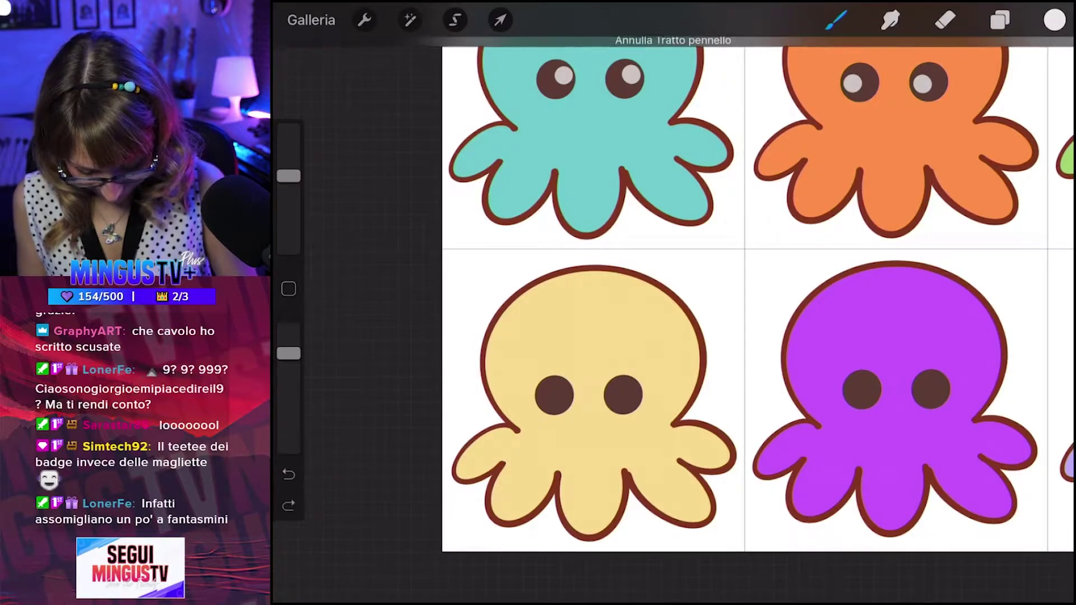
key("ctrl+z")
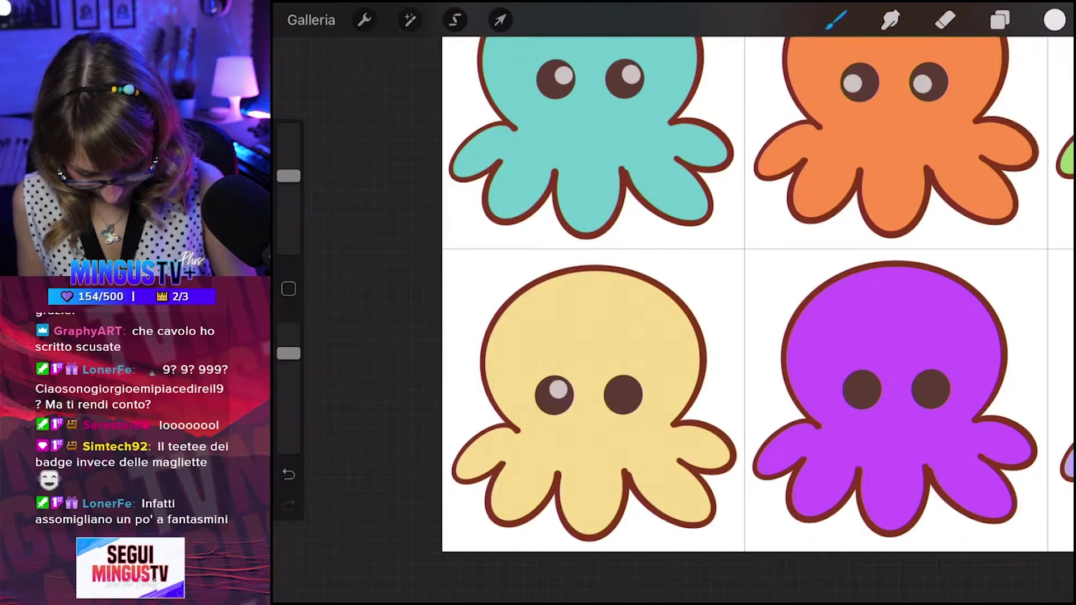
left_click(630, 388)
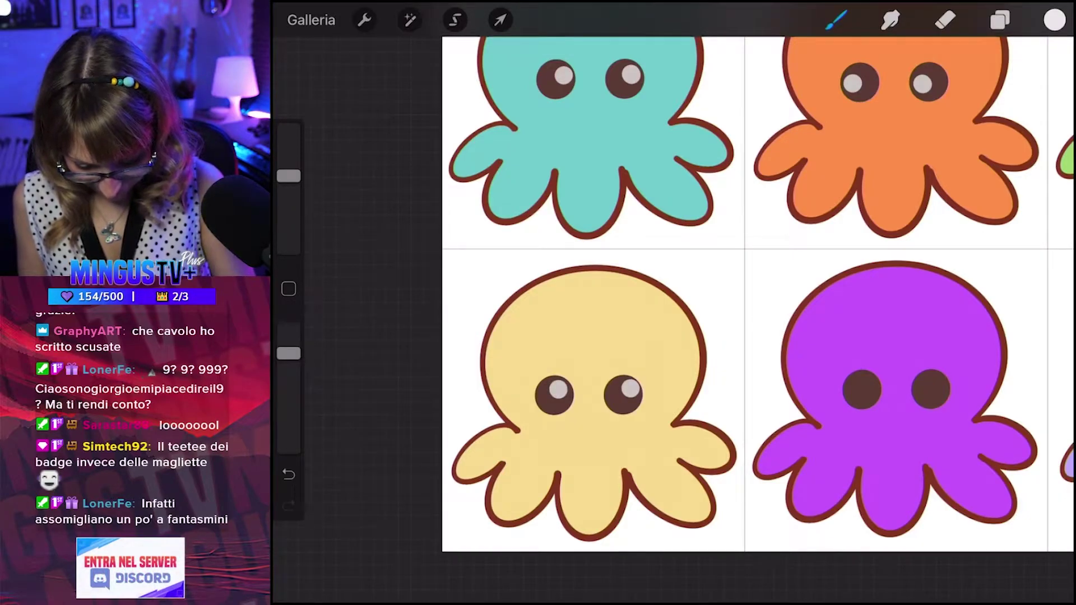
left_click(455, 20)
Lasso the yellow octopus's left-eye highlight and nudge it slightly upward.
left_click_drag(552, 370, 562, 407)
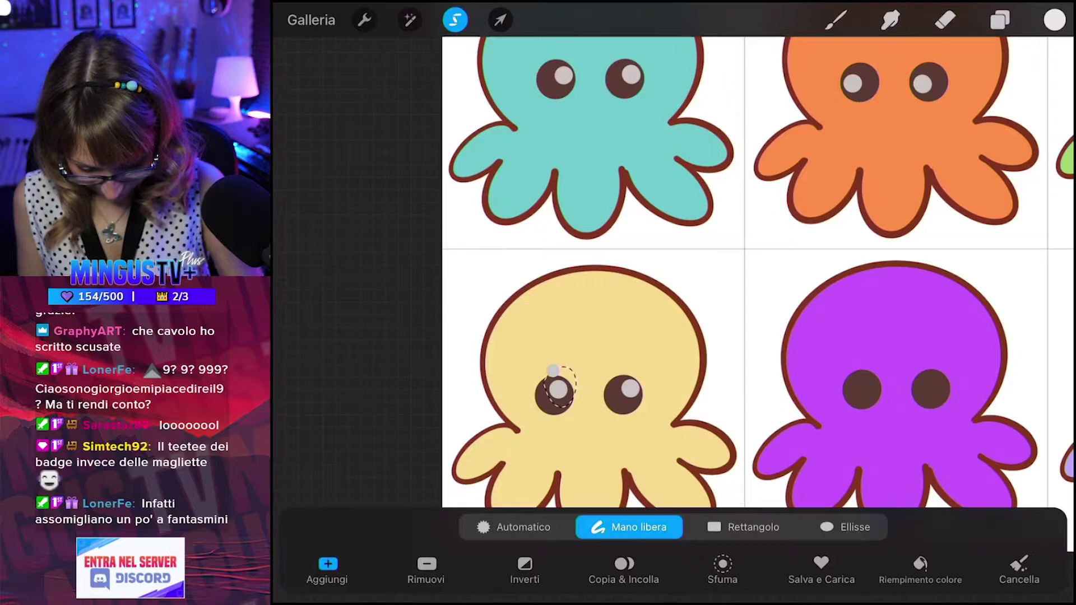
left_click(500, 20)
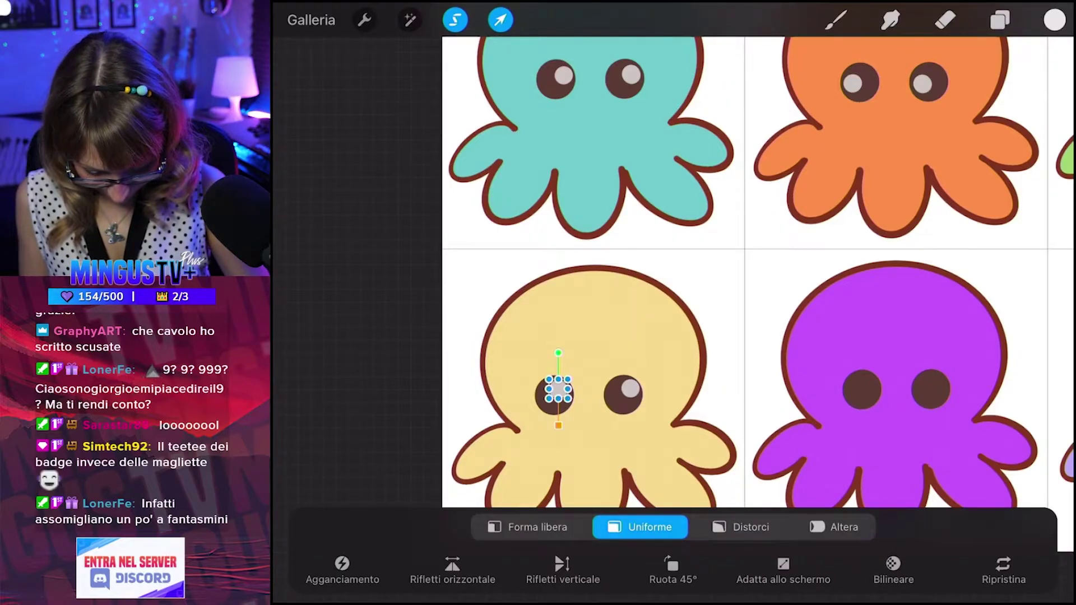
left_click_drag(558, 389, 558, 387)
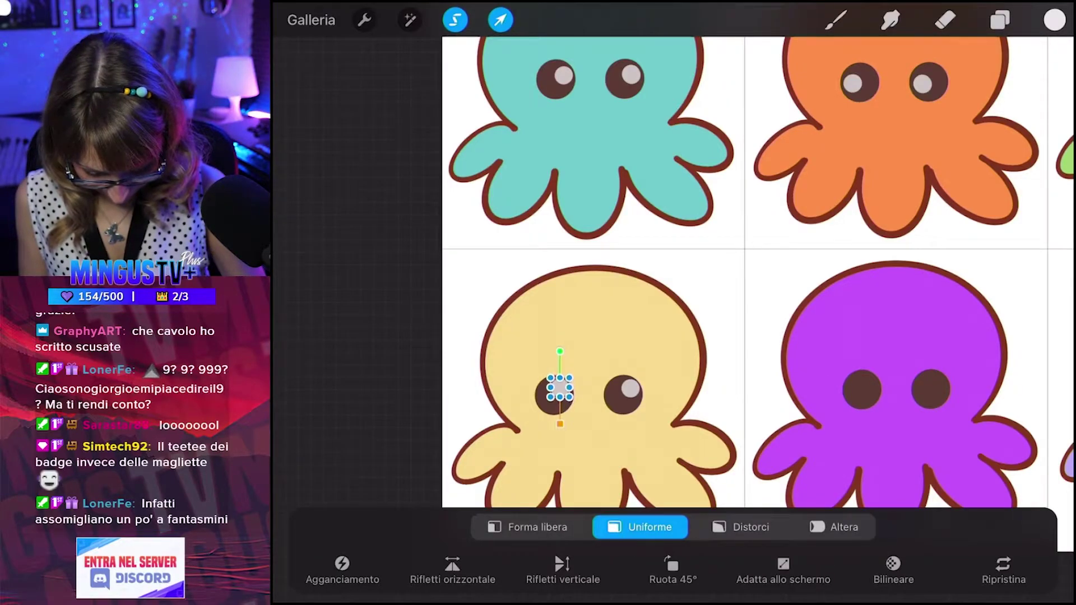
left_click(836, 20)
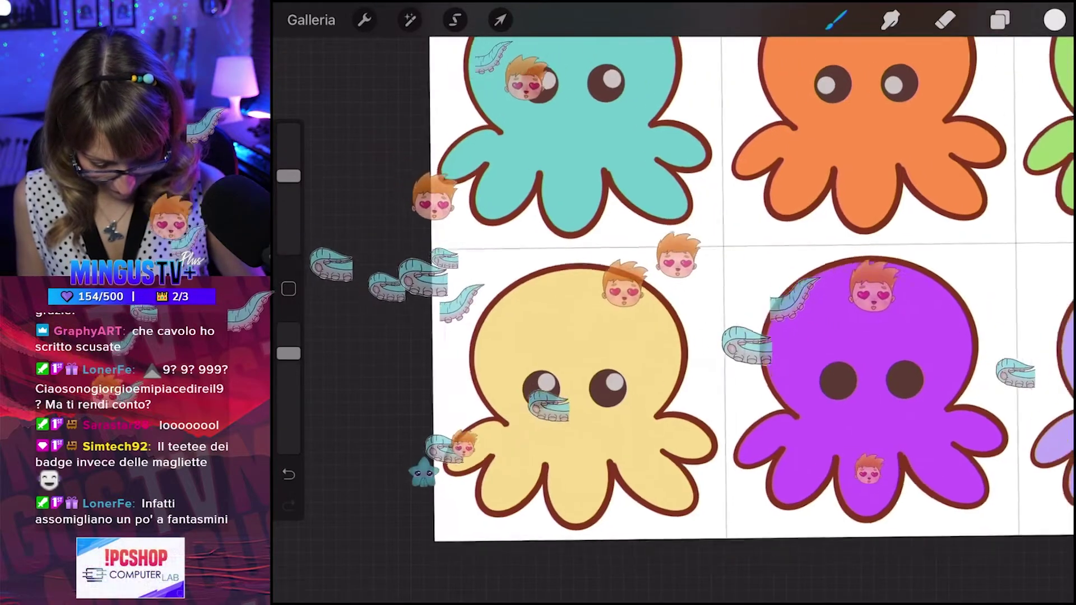
scroll(729, 281, "down", 2)
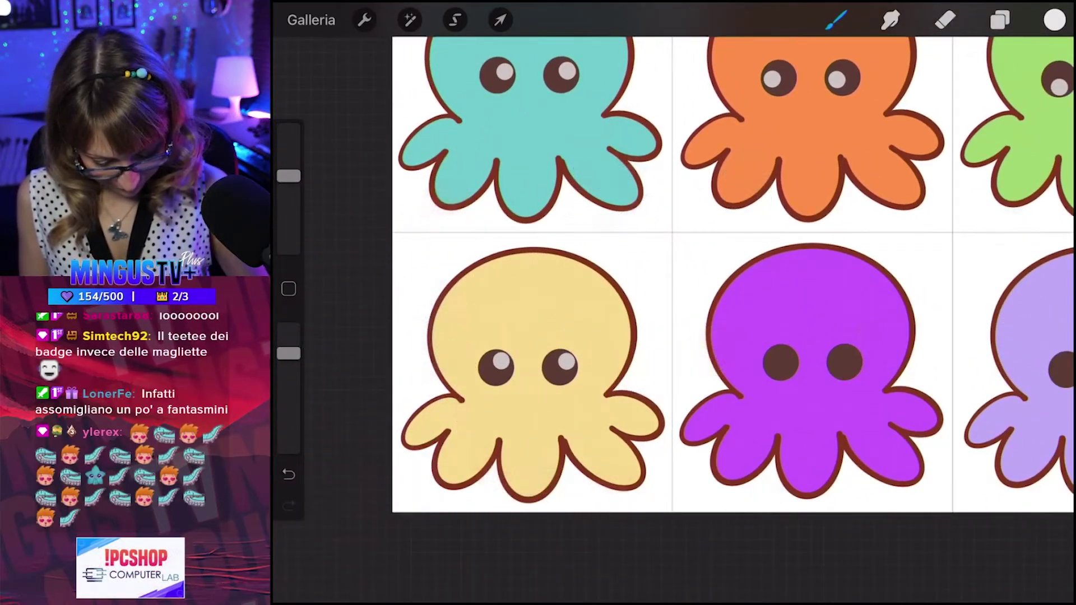
scroll(701, 280, "up", 2)
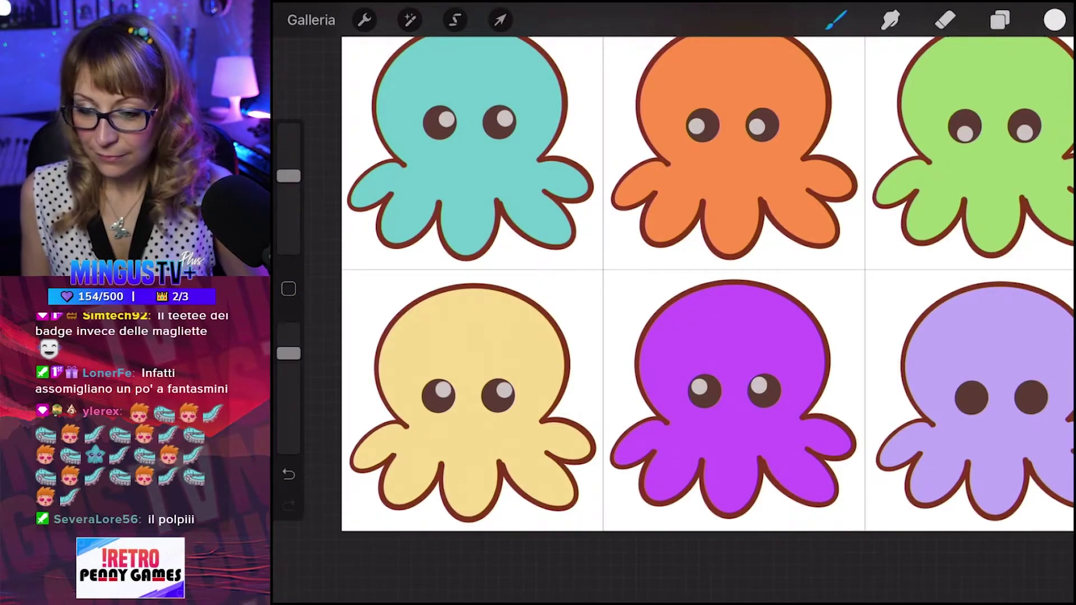
Undo and redo the purple octopus's left-eye highlight to compare it.
scroll(705, 284, "right", 1)
scroll(626, 285, "down", 3)
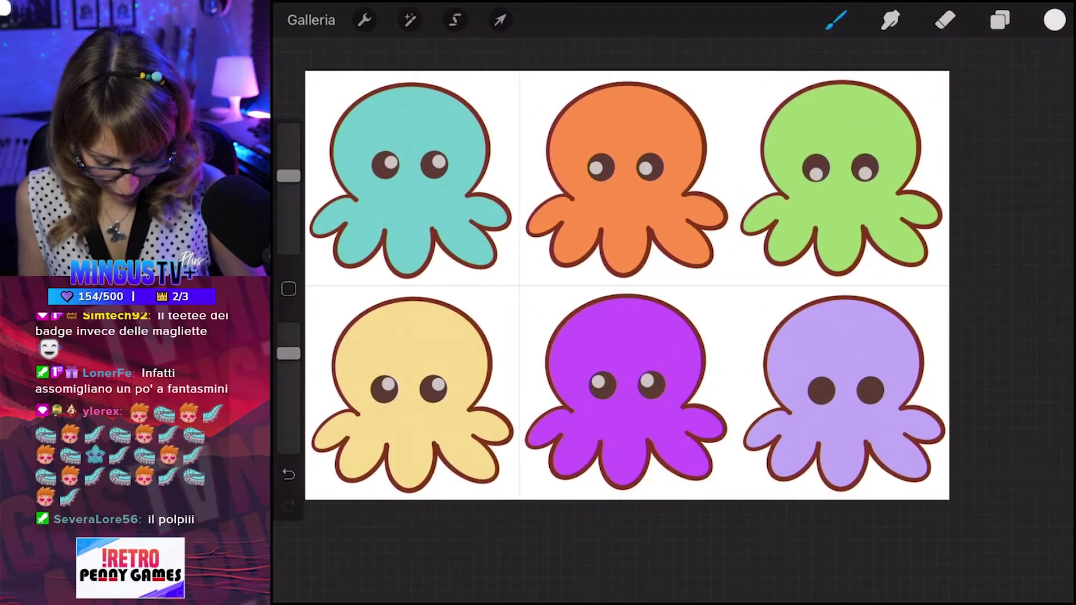
scroll(626, 284, "up", 3)
key("ctrl+z")
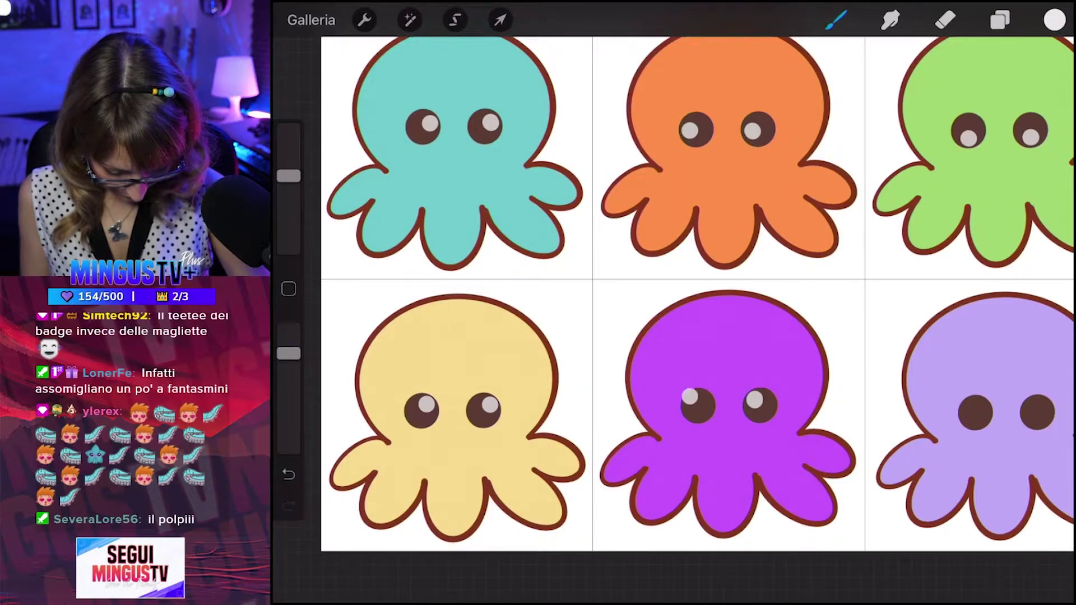
key("ctrl+z")
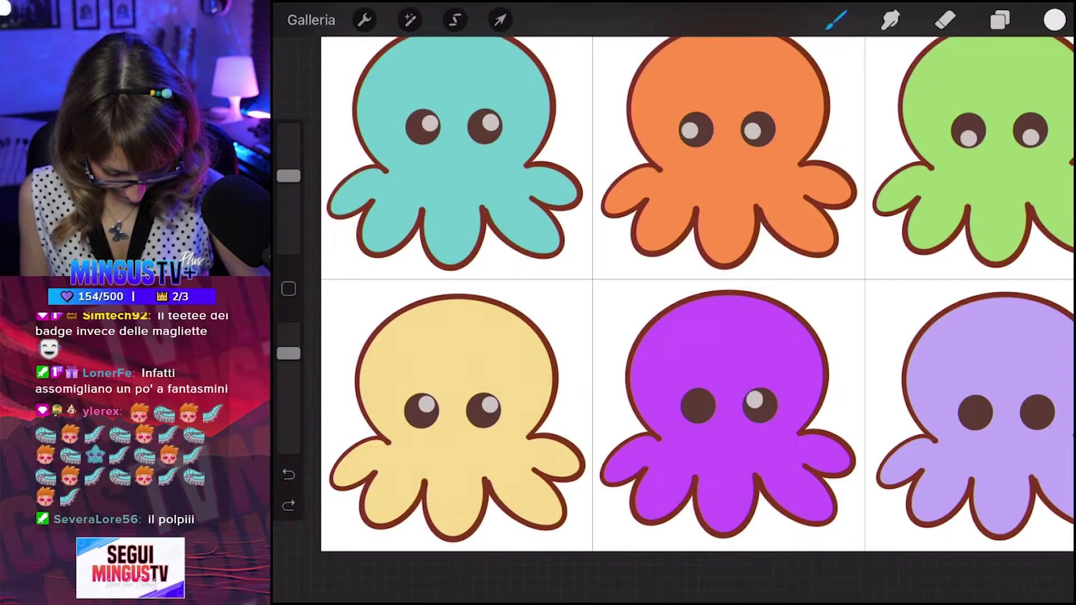
key("ctrl+z")
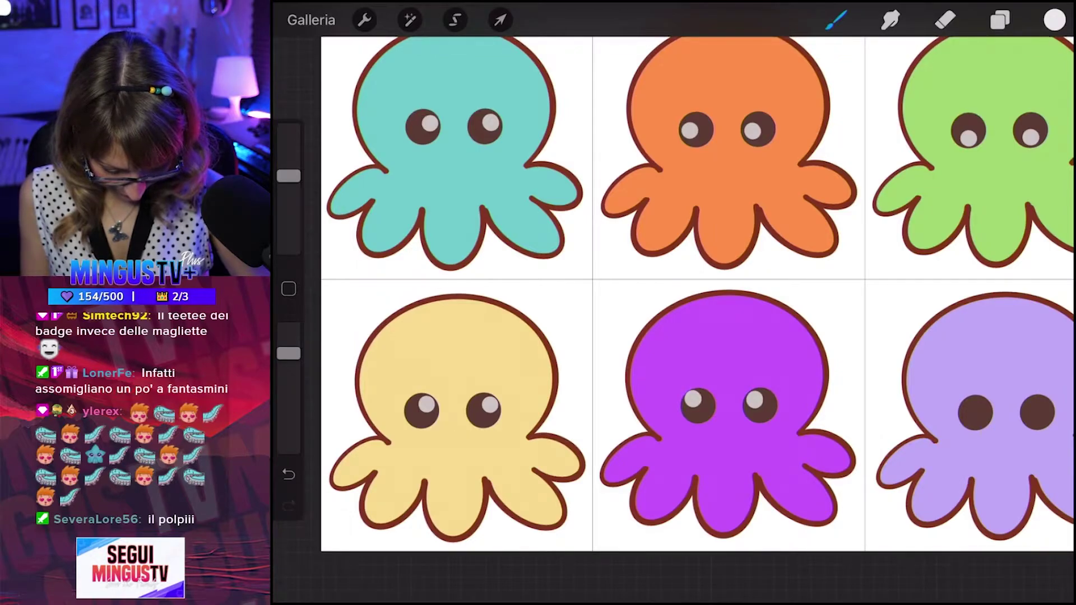
key("ctrl+z")
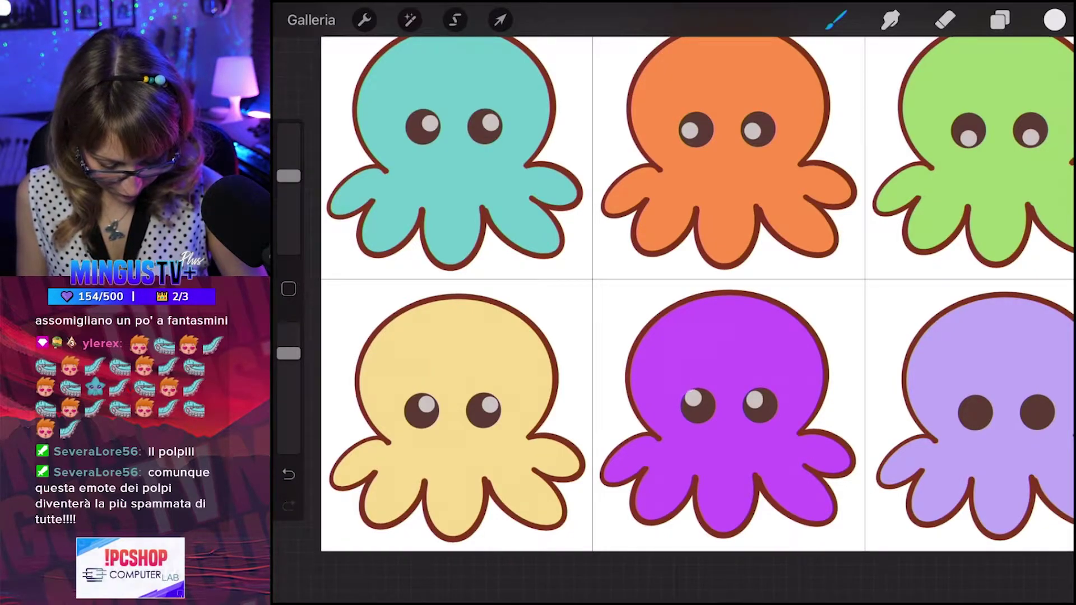
key("ctrl+z")
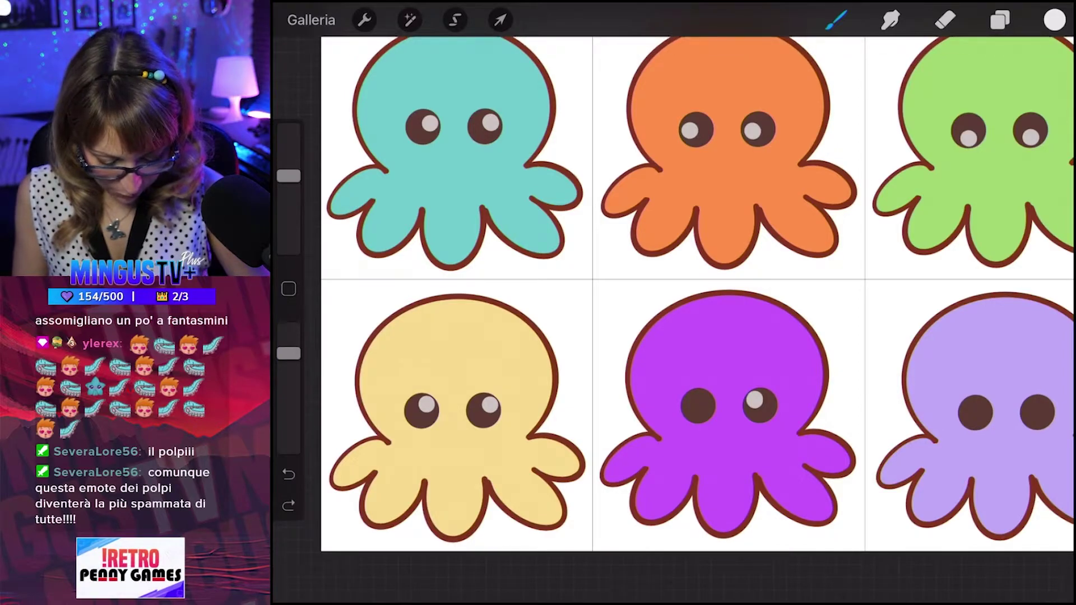
key("ctrl+shift+z")
key("ctrl+z")
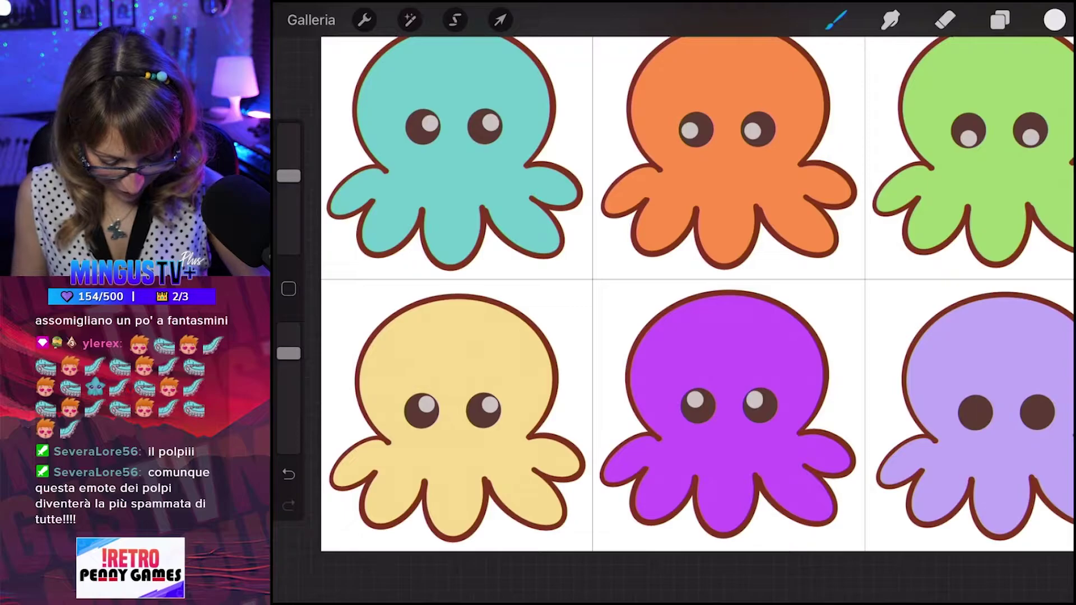
Rework the lilac octopus's right-eye highlight and fit the whole sheet on screen.
scroll(695, 292, "down", 3)
scroll(695, 292, "up", 2)
scroll(695, 291, "up", 2)
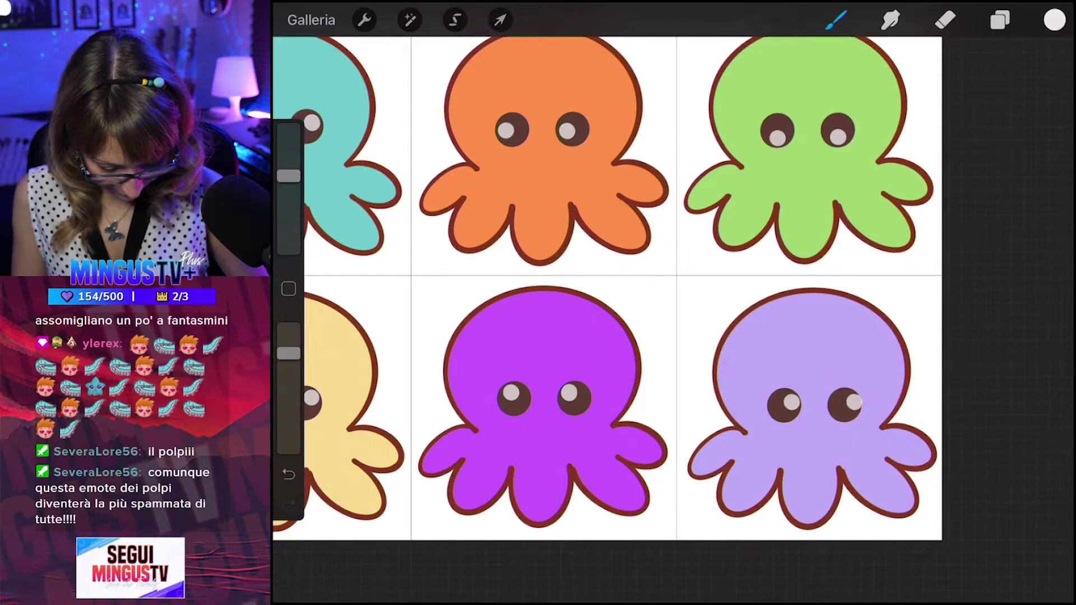
key("ctrl+z")
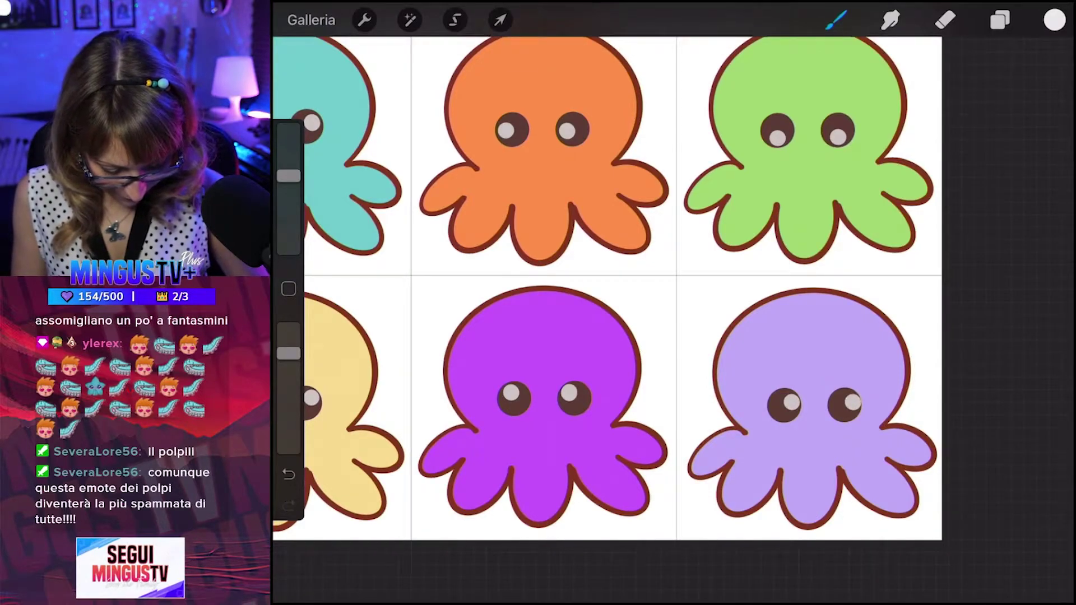
key("ctrl+z")
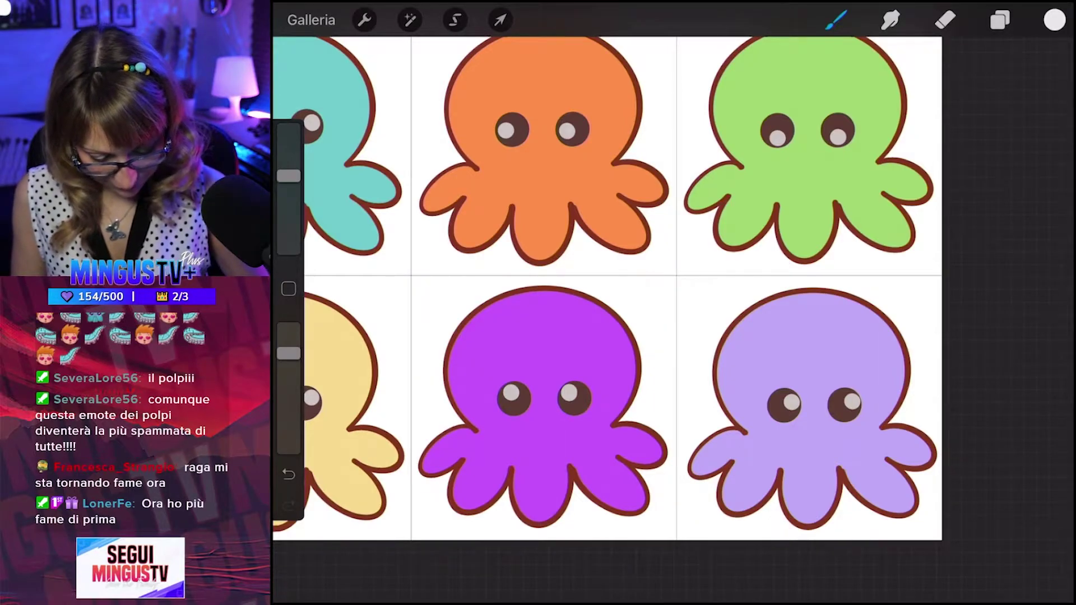
key("ctrl+0")
key("l")
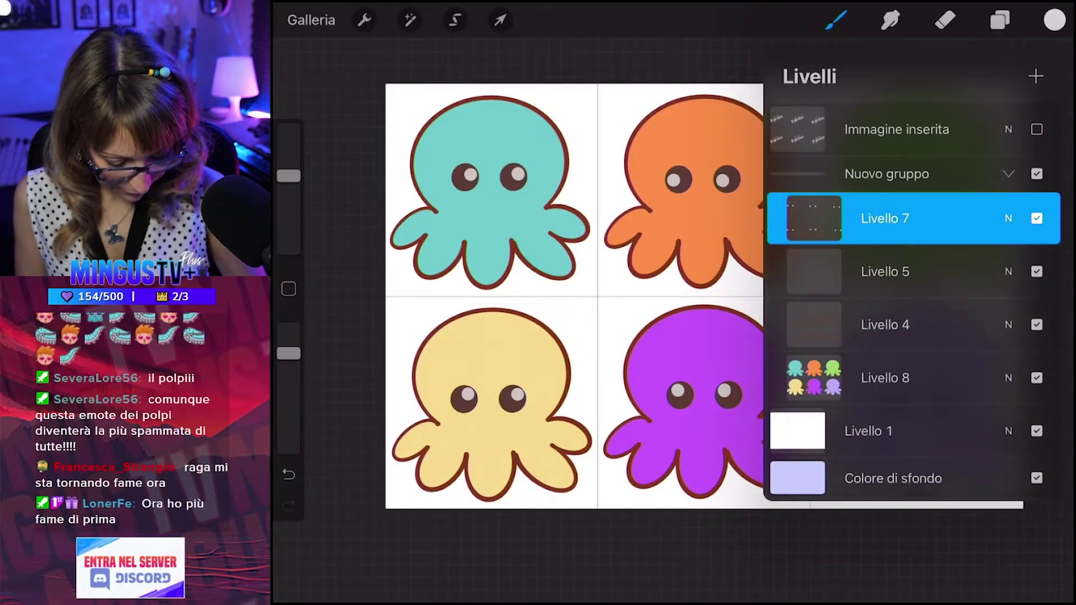
Add a new layer and set up a small Penna da studio brush in dark red-brown.
left_click(1035, 75)
left_click(1000, 20)
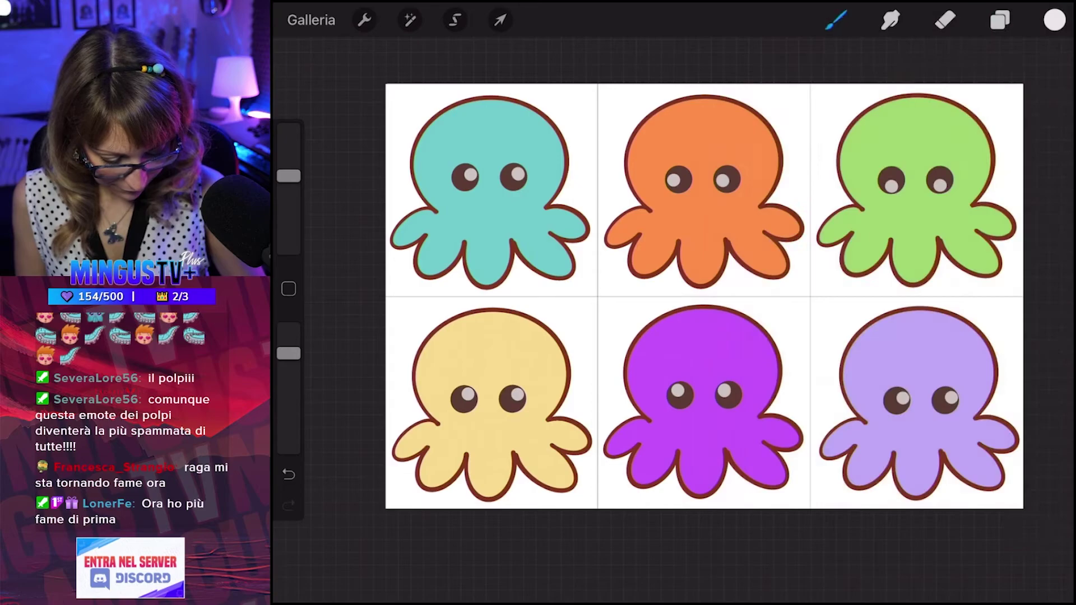
left_click(836, 20)
left_click(889, 118)
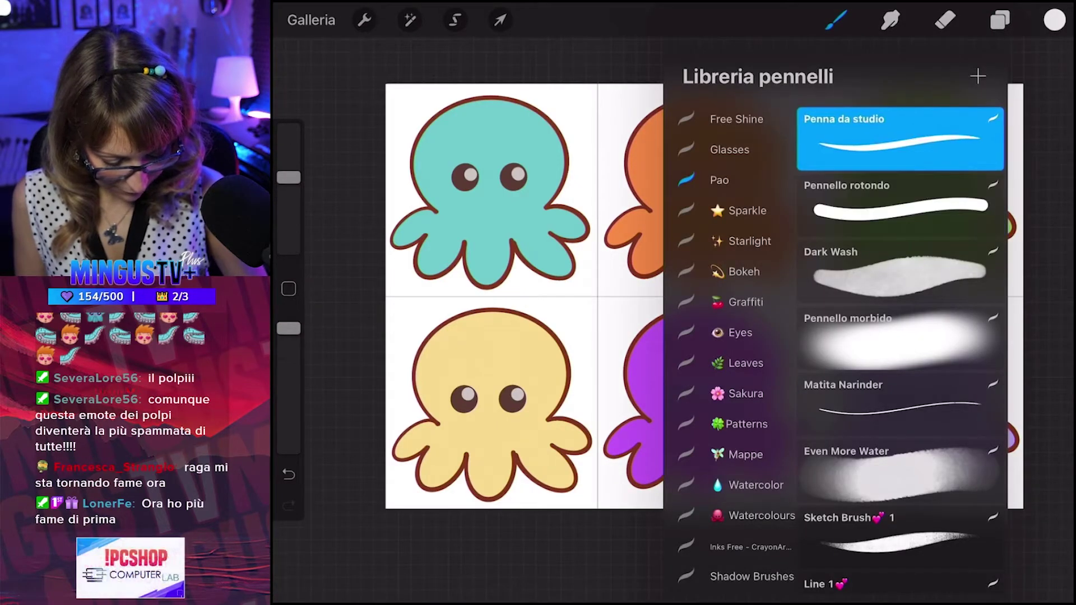
left_click(836, 20)
left_click(1054, 20)
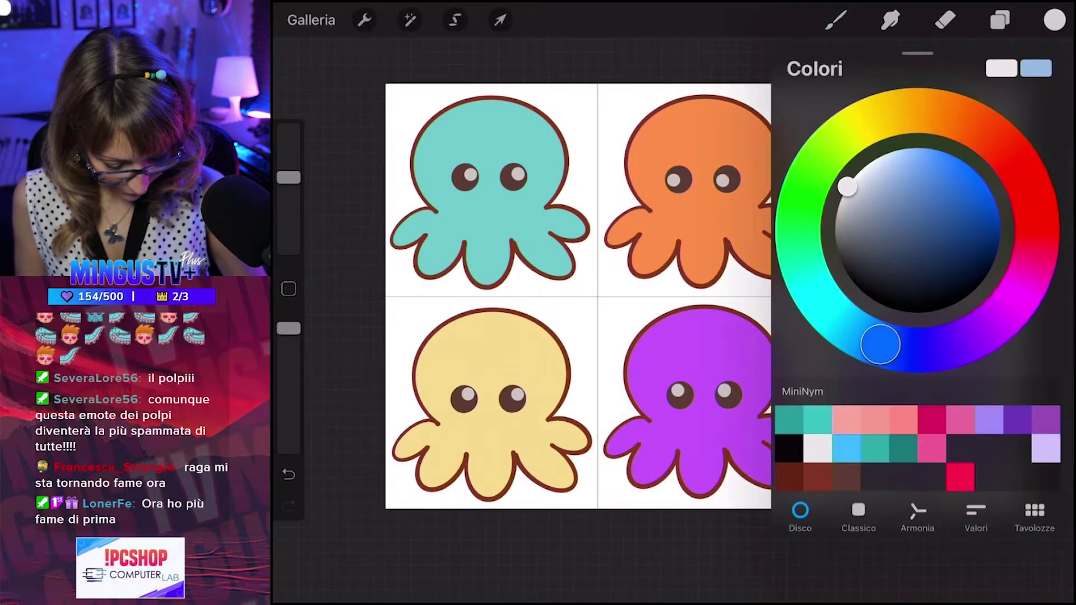
left_click(817, 477)
left_click(1054, 20)
left_click(836, 20)
scroll(616, 280, "up", 3)
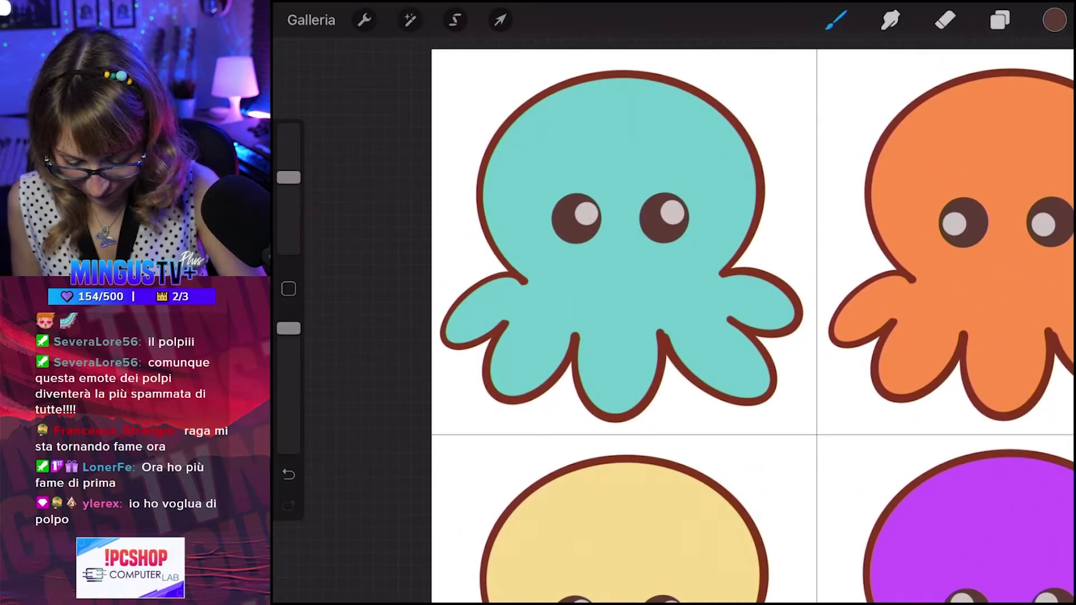
left_click_drag(288, 177, 289, 198)
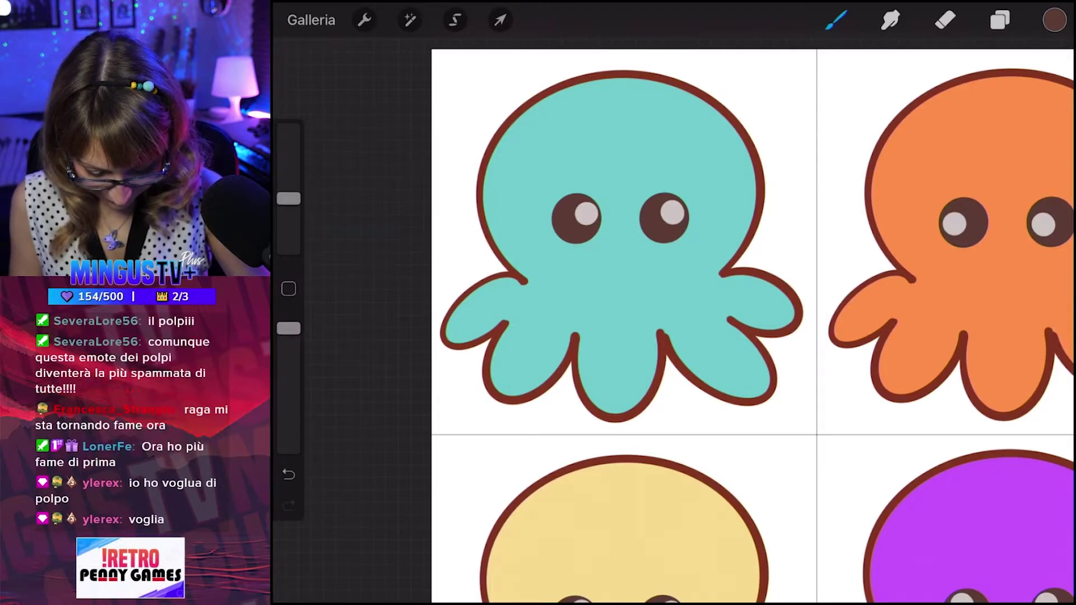
Draw a small oval mouth on teal, a smile on orange and a smirk on green.
left_click_drag(616, 242, 616, 243)
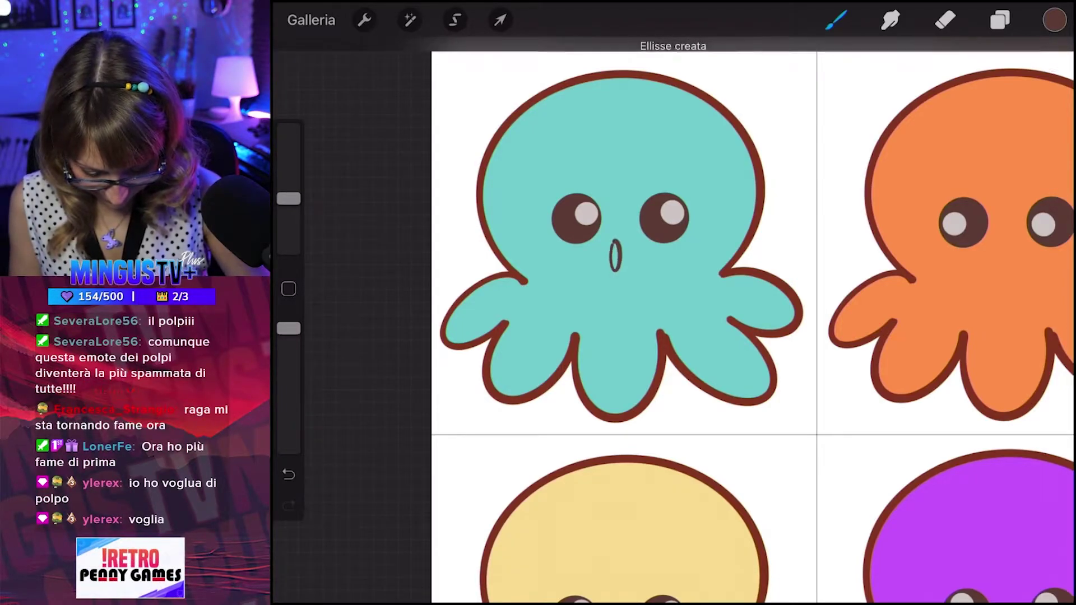
scroll(729, 319, "down", 3)
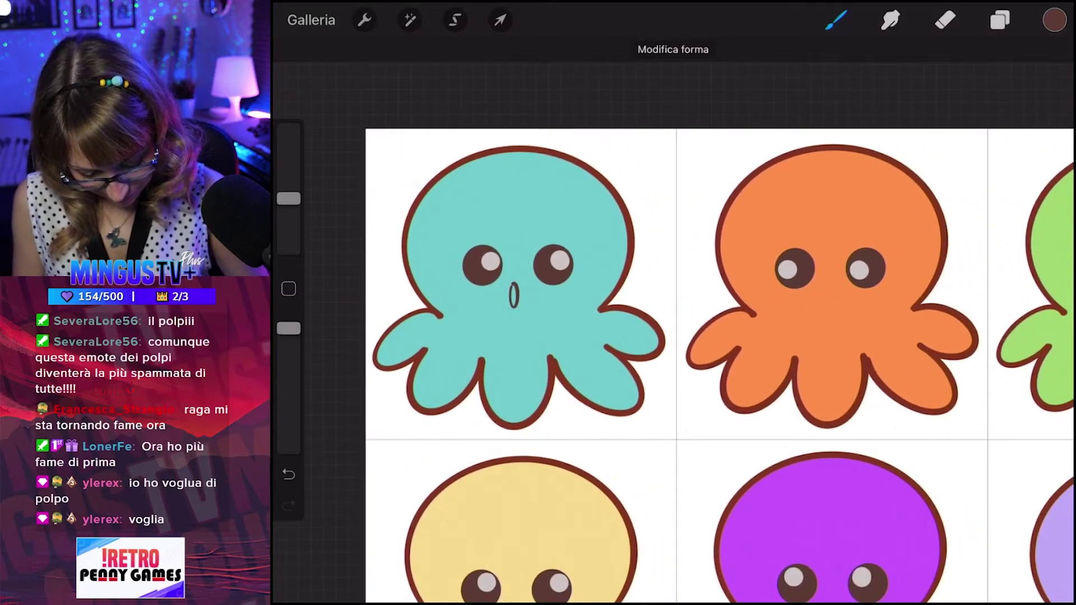
left_click_drag(817, 296, 841, 296)
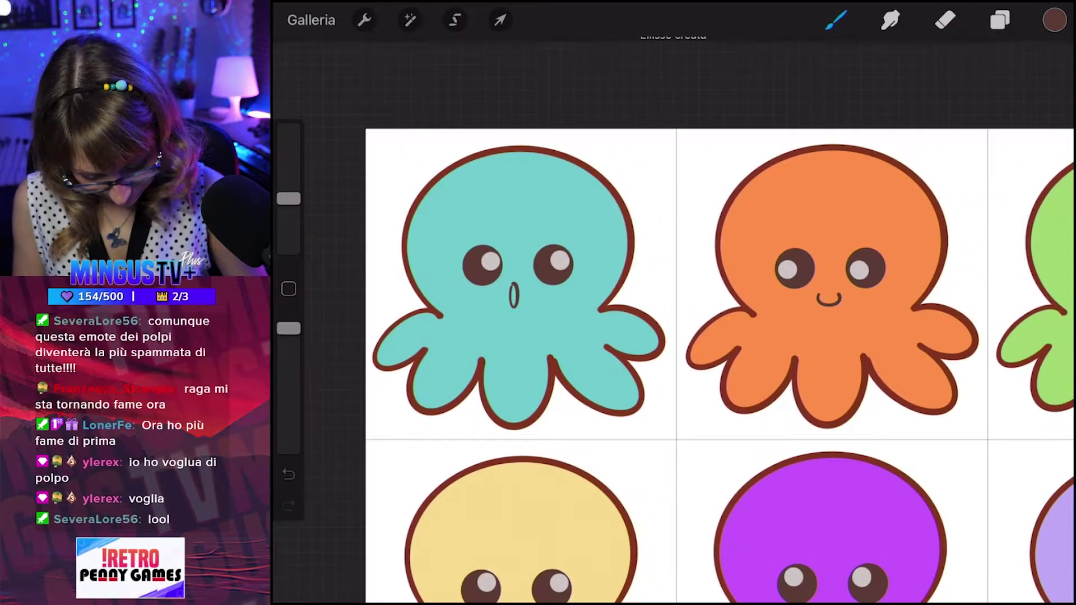
scroll(719, 364, "down", 3)
scroll(728, 364, "right", 3)
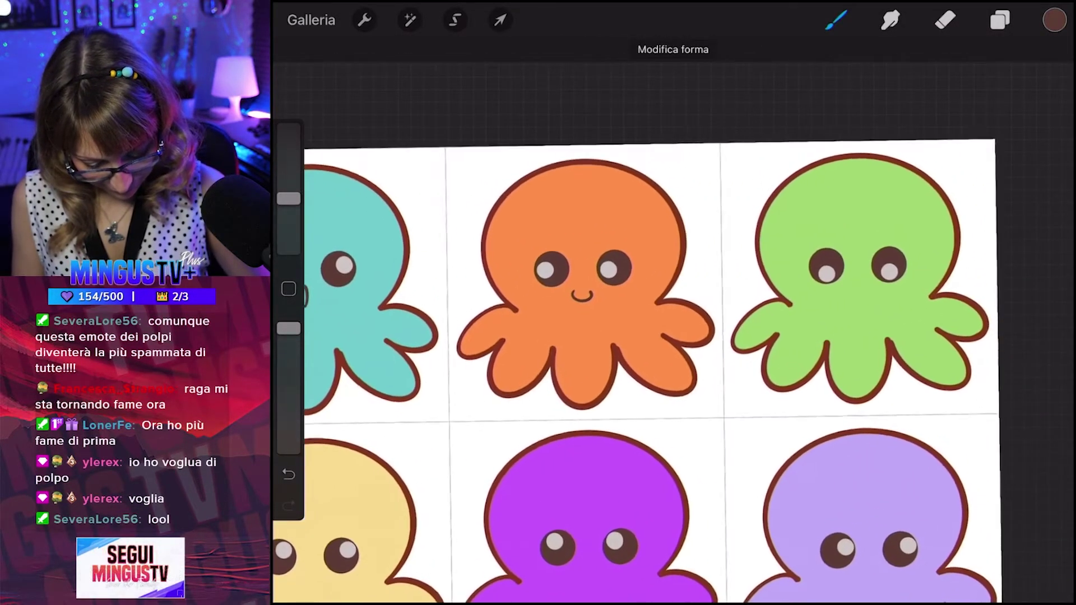
scroll(616, 364, "up", 3)
left_click_drag(762, 300, 792, 305)
key("ctrl+z")
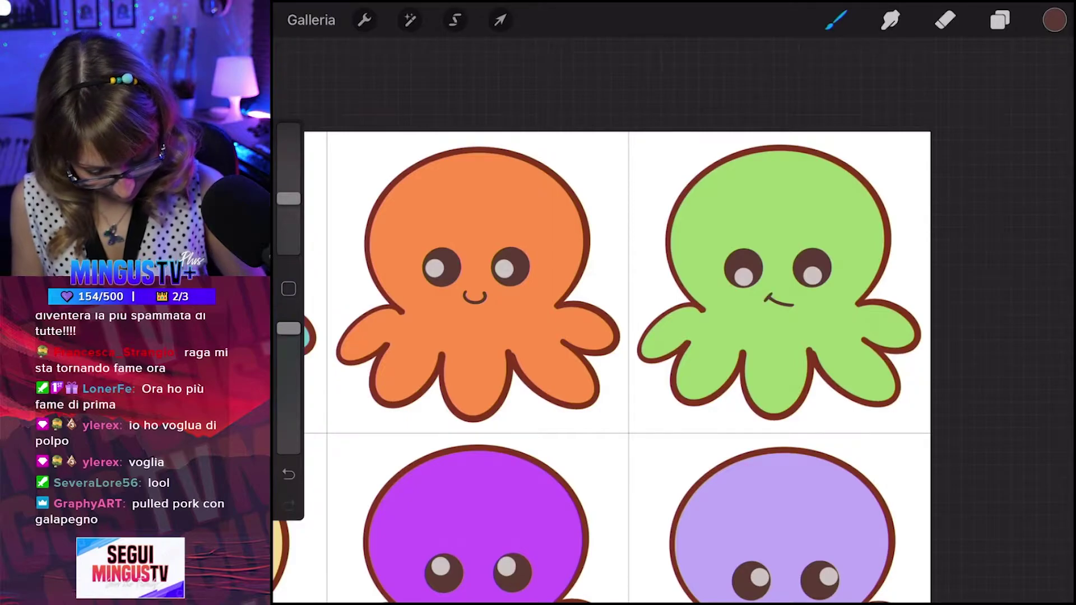
Undo the yellow octopus's earlier mouth strokes.
scroll(672, 365, "down", 2)
scroll(672, 364, "down", 3)
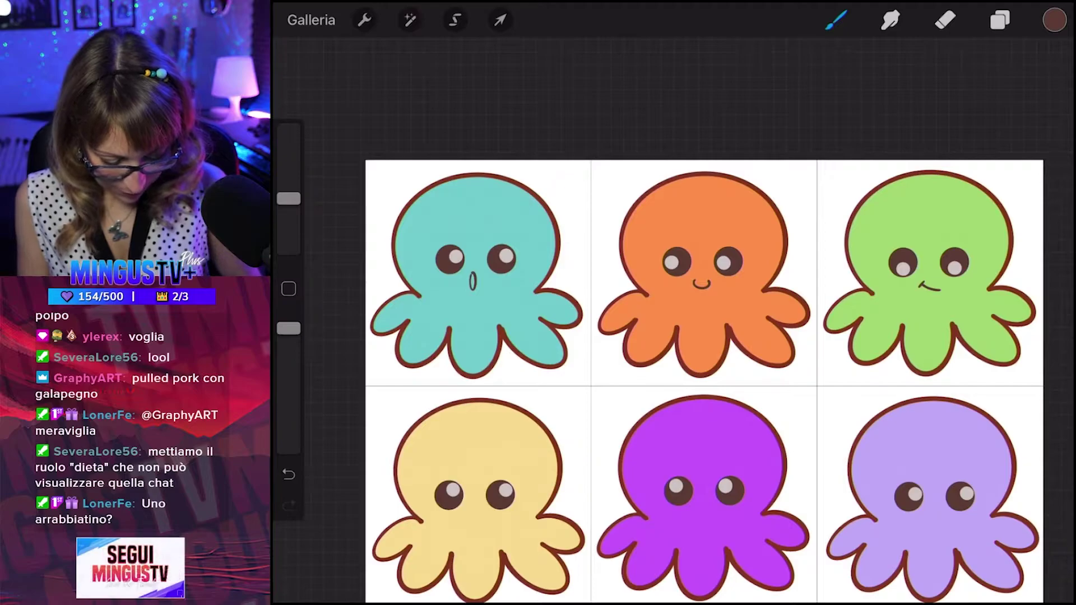
scroll(717, 336, "up", 3)
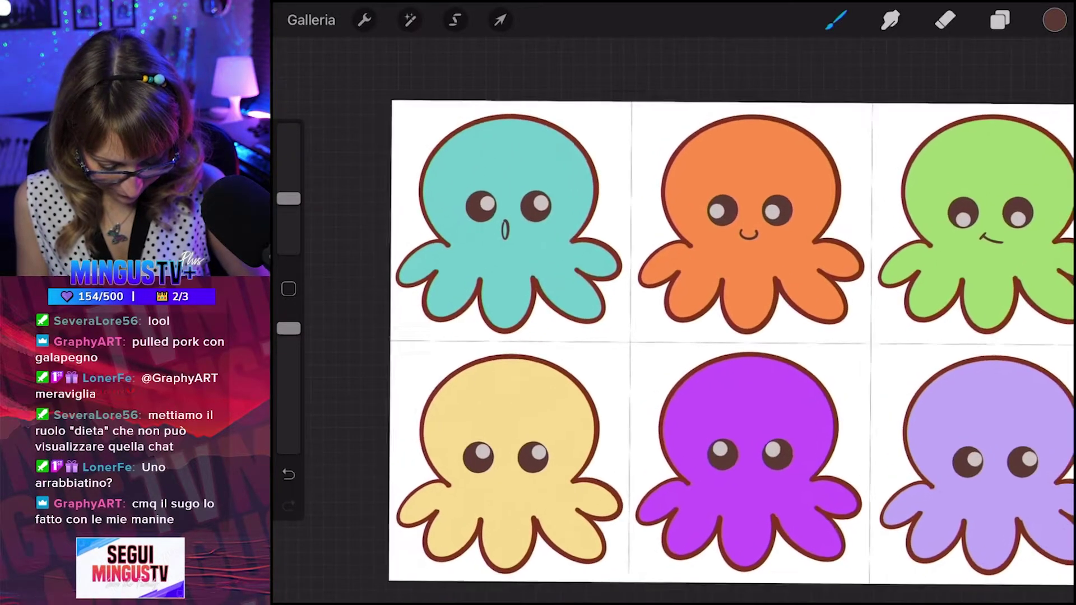
scroll(728, 302, "up", 2)
scroll(729, 302, "up", 1)
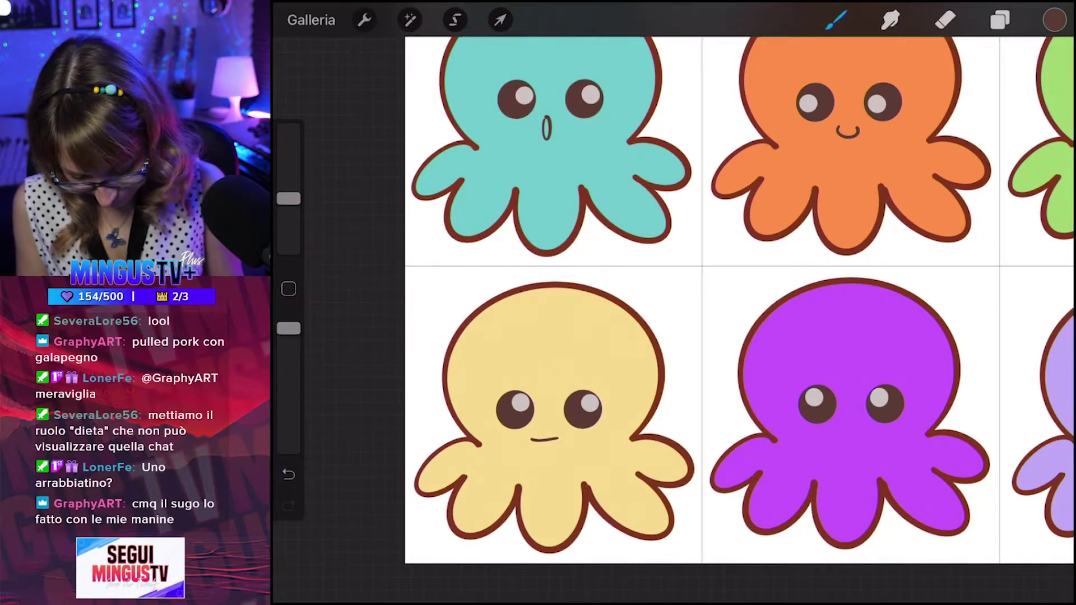
key("ctrl+z")
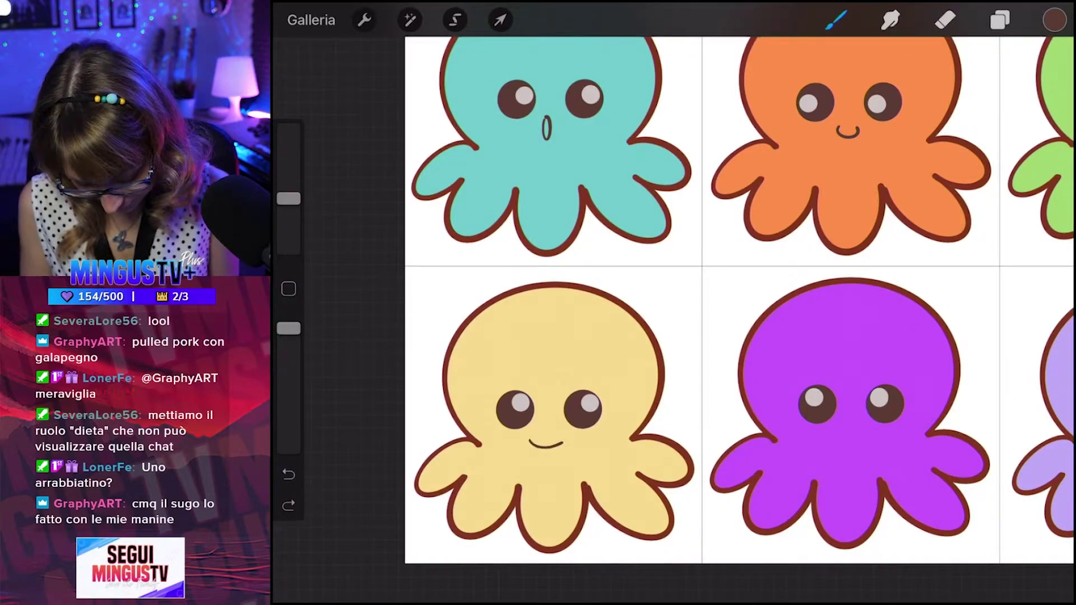
key("ctrl+z")
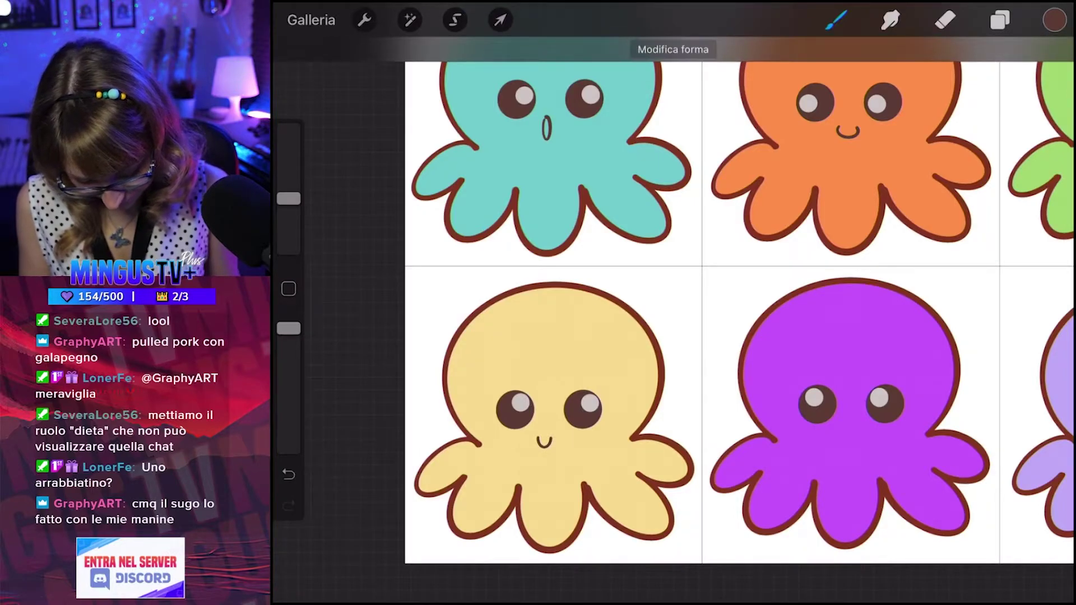
Draw a flat, straight-line mouth on the purple octopus.
scroll(728, 303, "down", 3)
scroll(729, 303, "up", 1)
scroll(672, 303, "up", 2)
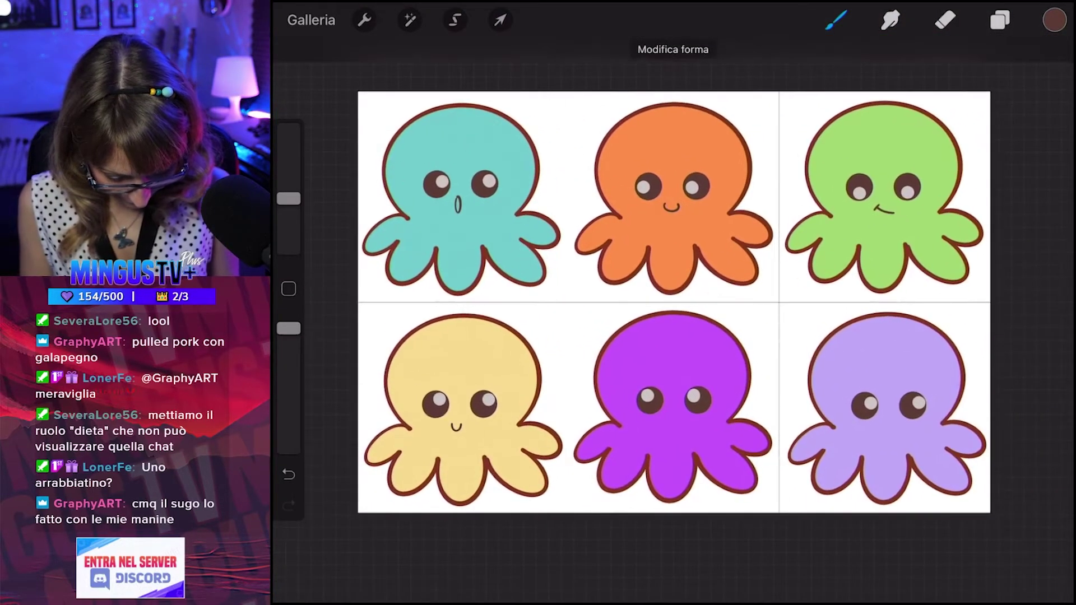
left_click_drag(662, 419, 676, 420)
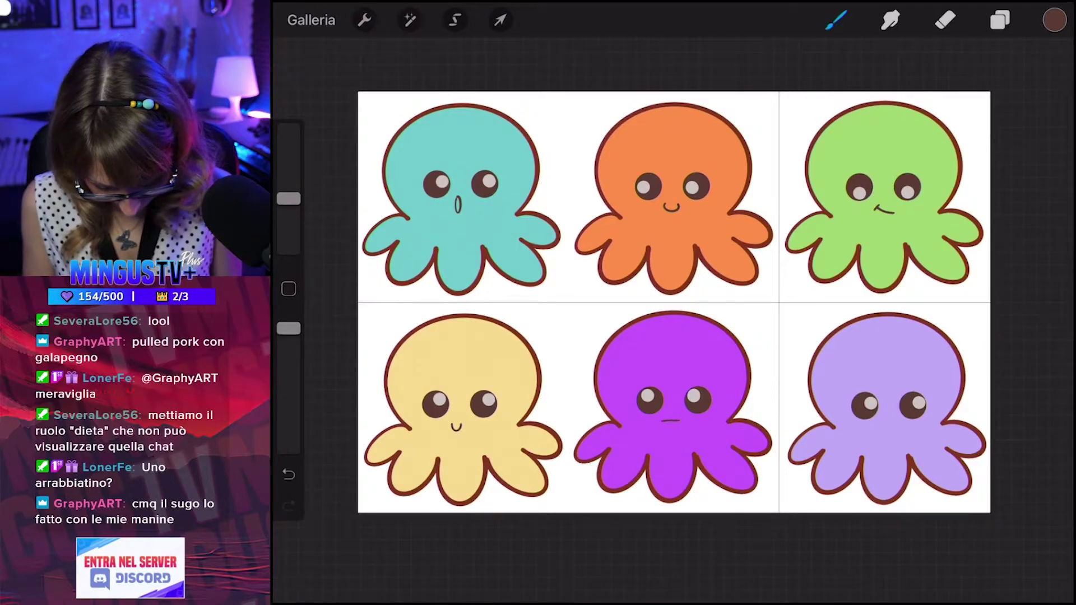
scroll(673, 303, "up", 3)
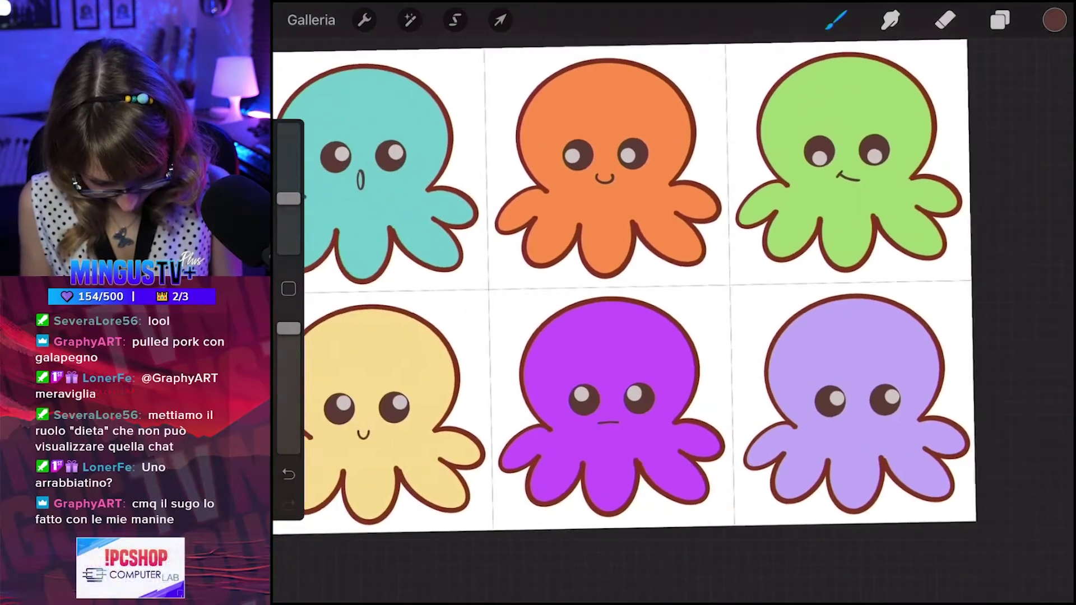
scroll(852, 404, "up", 2)
scroll(701, 364, "up", 1)
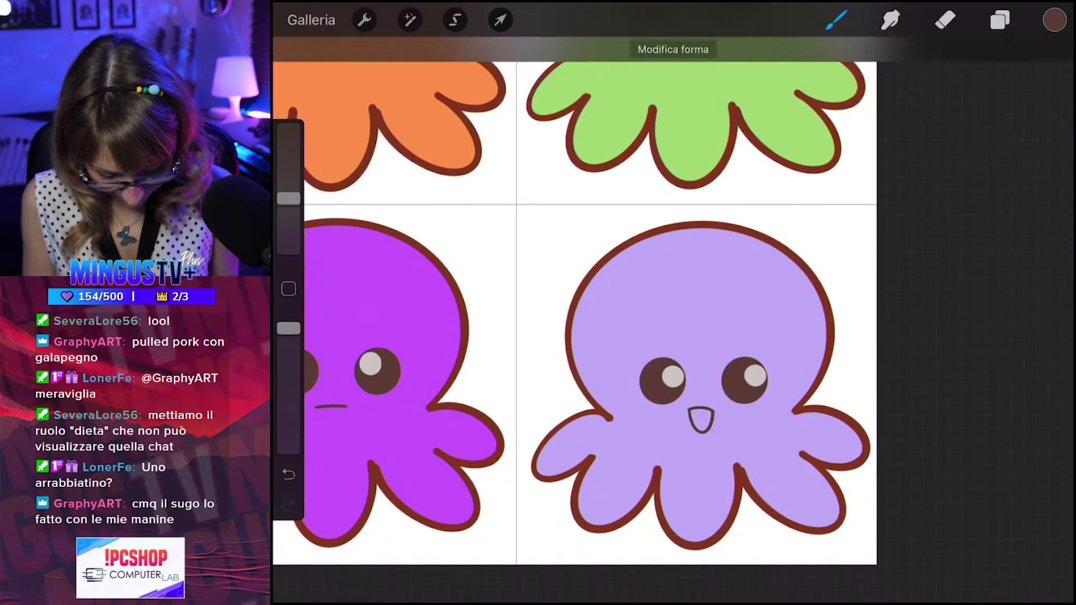
Make Livello 8 a reference layer and bring the whole octopus grid into view.
scroll(634, 303, "down", 3)
scroll(633, 303, "down", 2)
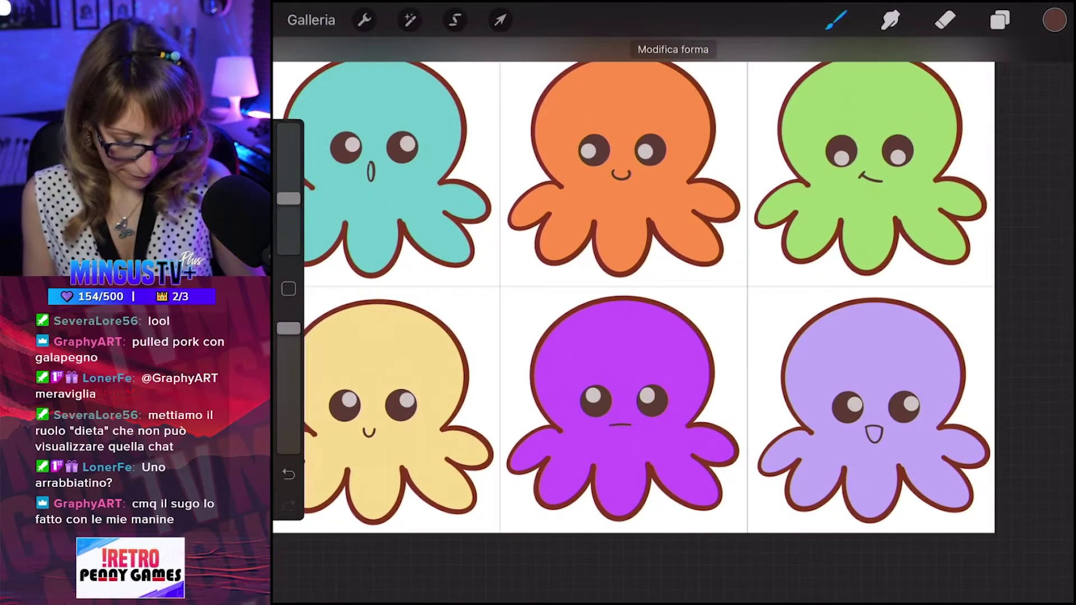
left_click(999, 20)
left_click(814, 219)
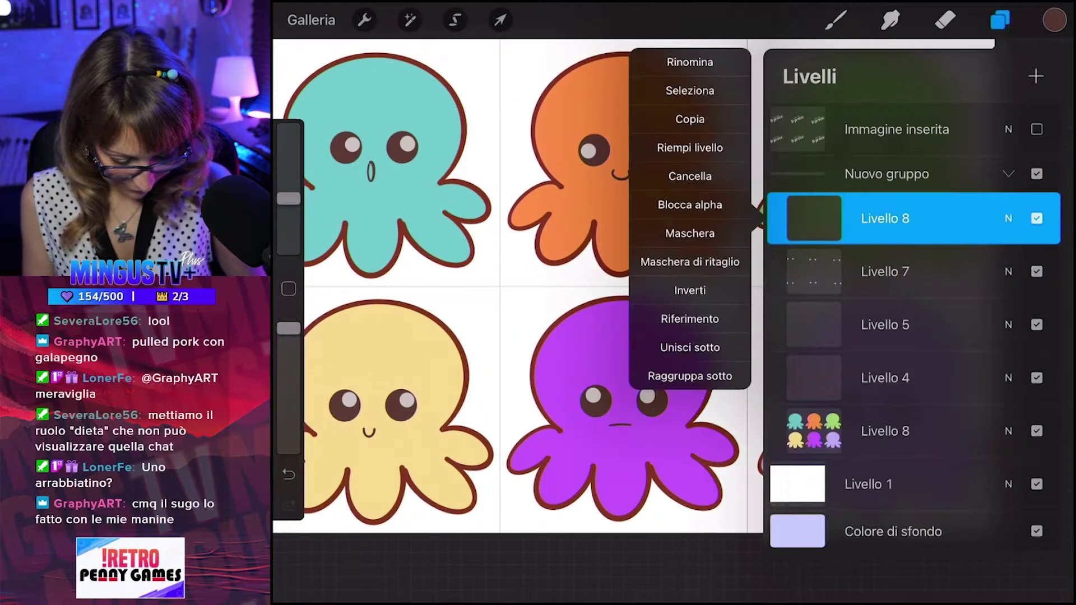
left_click(690, 319)
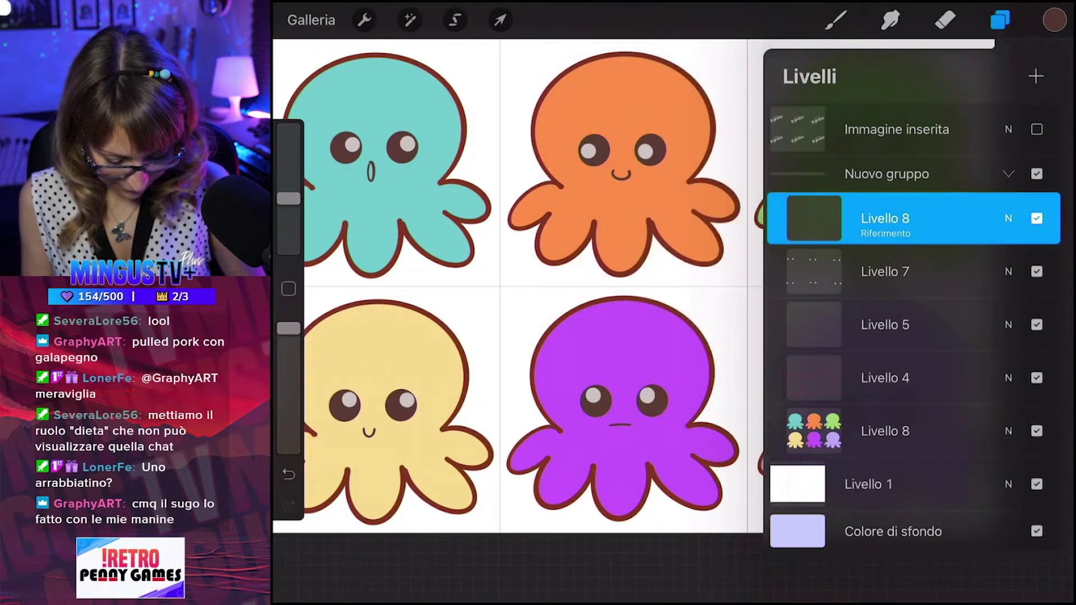
left_click(1000, 20)
left_click_drag(617, 280, 648, 288)
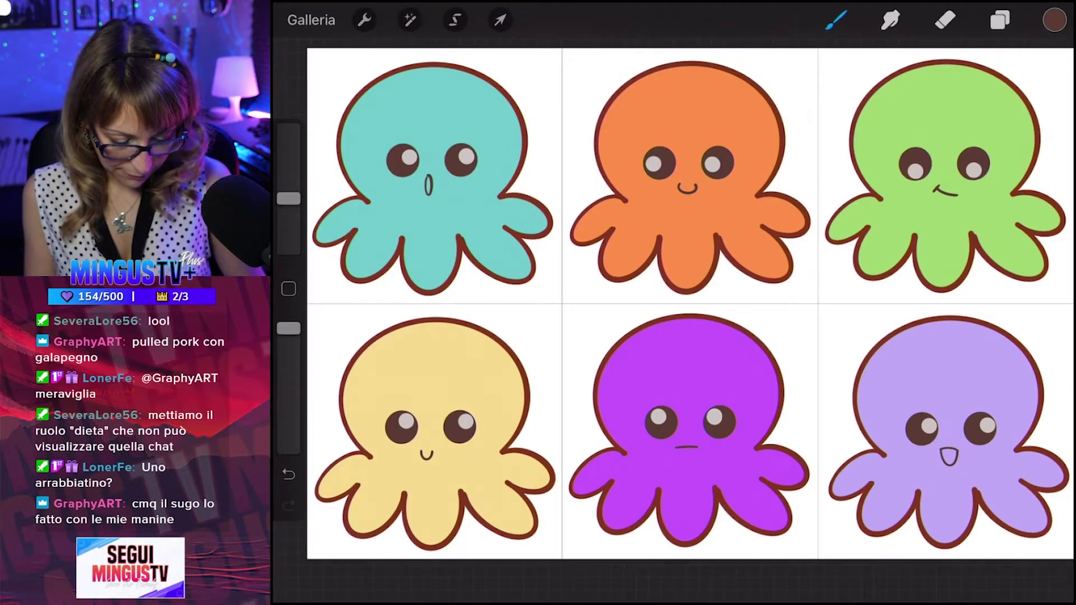
Replace the yellow octopus's smile with a puckered, kiss-shaped pout.
key("e")
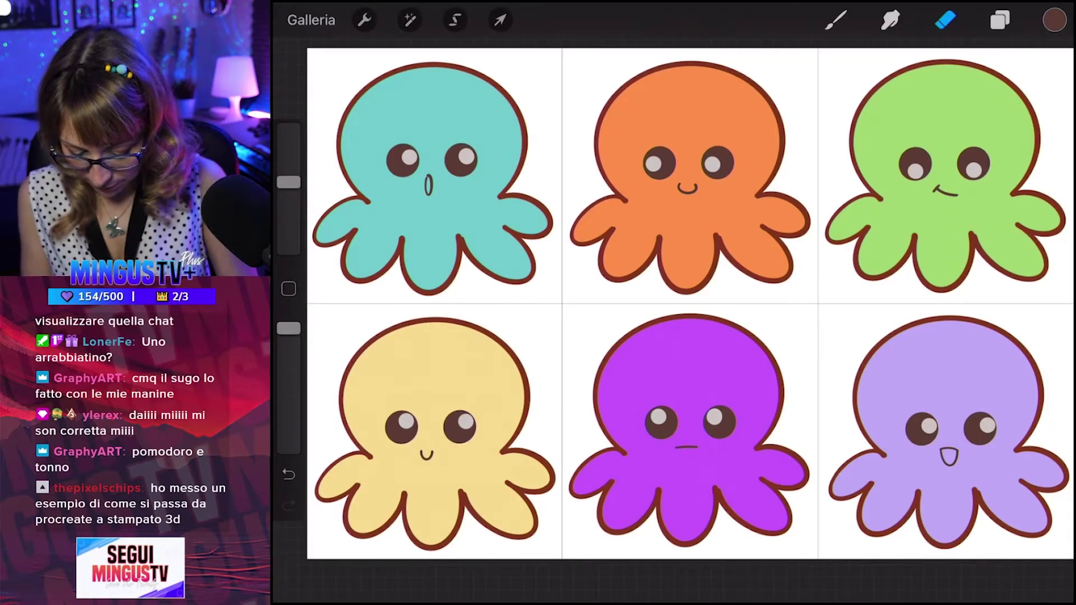
key("b")
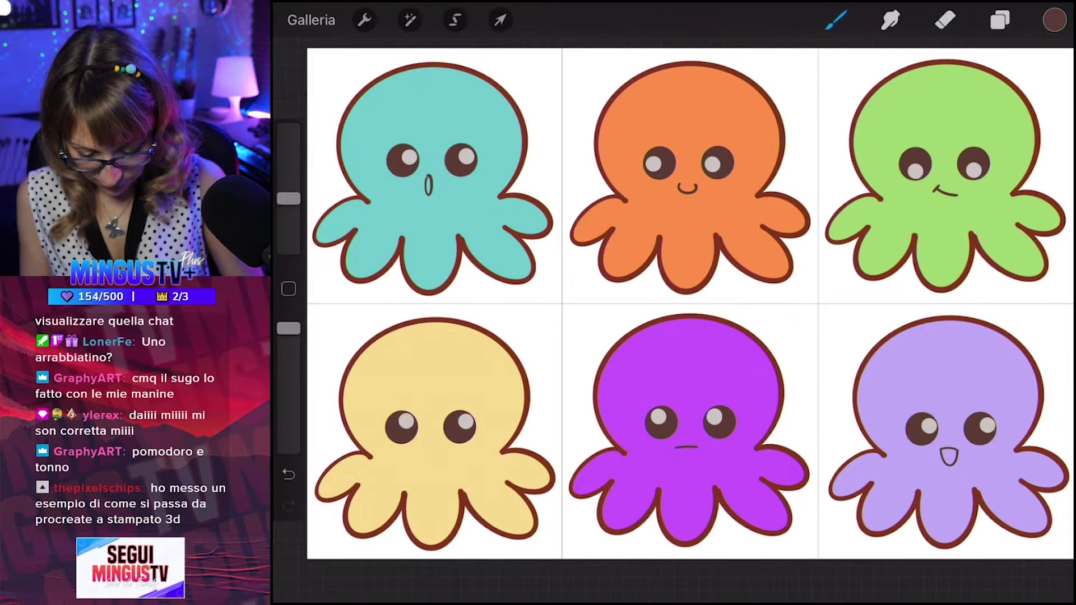
scroll(425, 426, "up", 5)
scroll(426, 426, "up", 3)
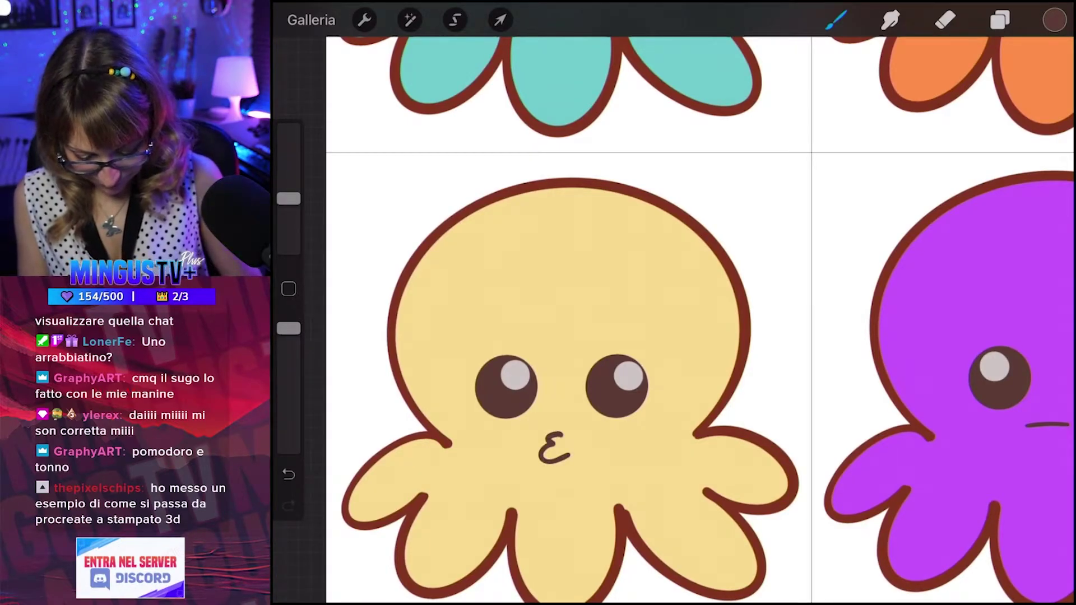
key("ctrl+z")
left_click_drag(562, 421, 554, 442)
scroll(673, 314, "down", 4)
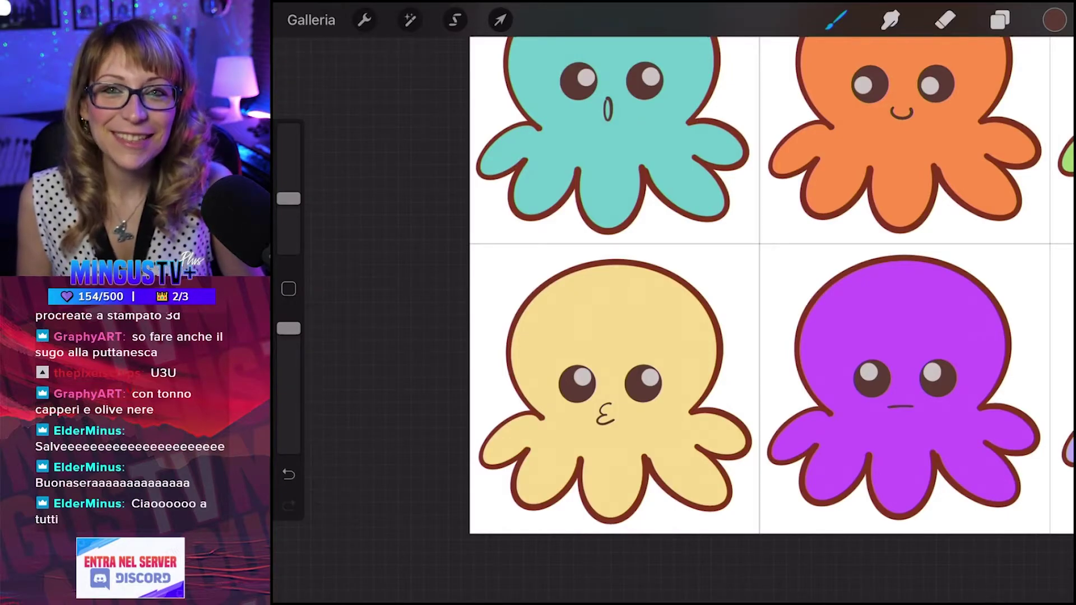
Zoom out to view the whole two-row sheet of six octopus stickers.
scroll(728, 308, "down", 3)
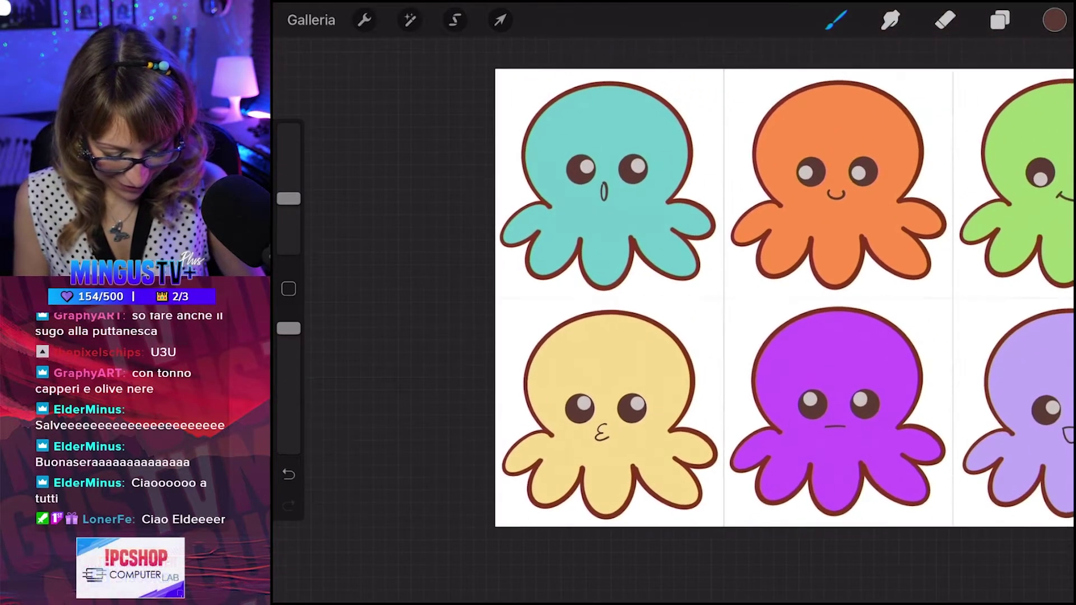
scroll(729, 308, "down", 2)
scroll(729, 308, "down", 1)
scroll(682, 297, "up", 2)
scroll(681, 297, "up", 1)
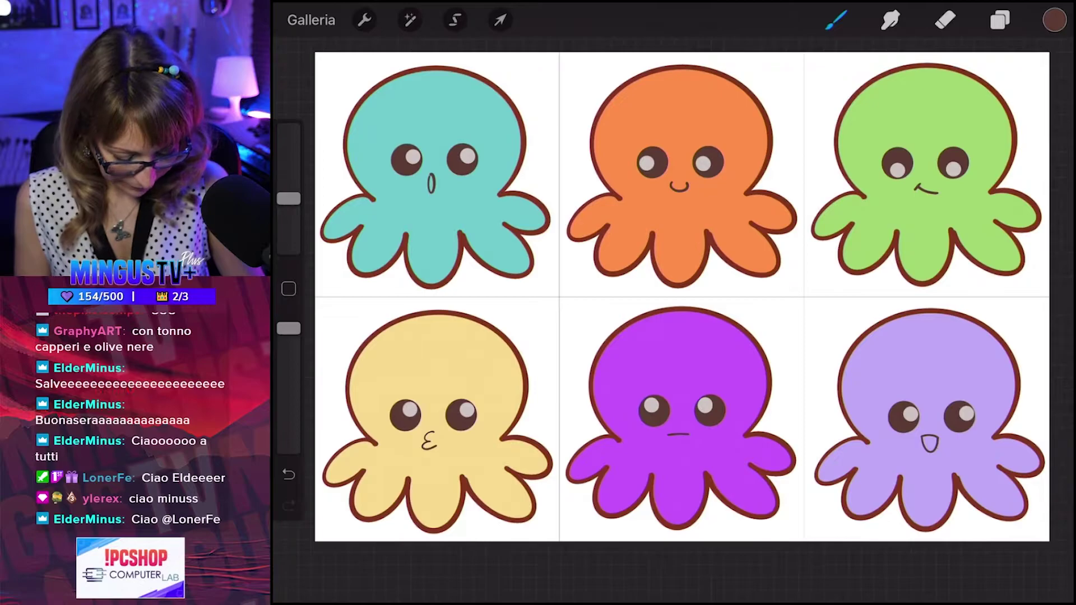
Mix a pink in the colour disc and ColorDrop it into the lilac octopus's tongue.
left_click(1054, 20)
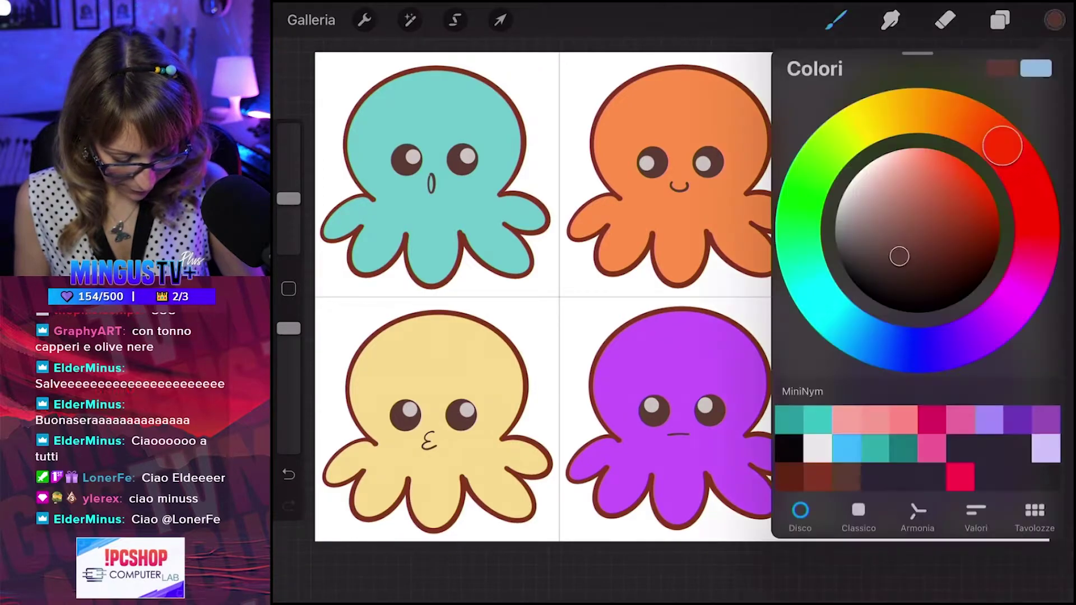
left_click(1013, 302)
mouse_move(899, 256)
left_mouse_down()
mouse_move(893, 176)
mouse_move(892, 185)
left_mouse_up()
mouse_move(1013, 302)
left_mouse_down()
mouse_move(1004, 313)
mouse_move(1029, 274)
left_mouse_up()
left_click_drag(892, 184, 895, 159)
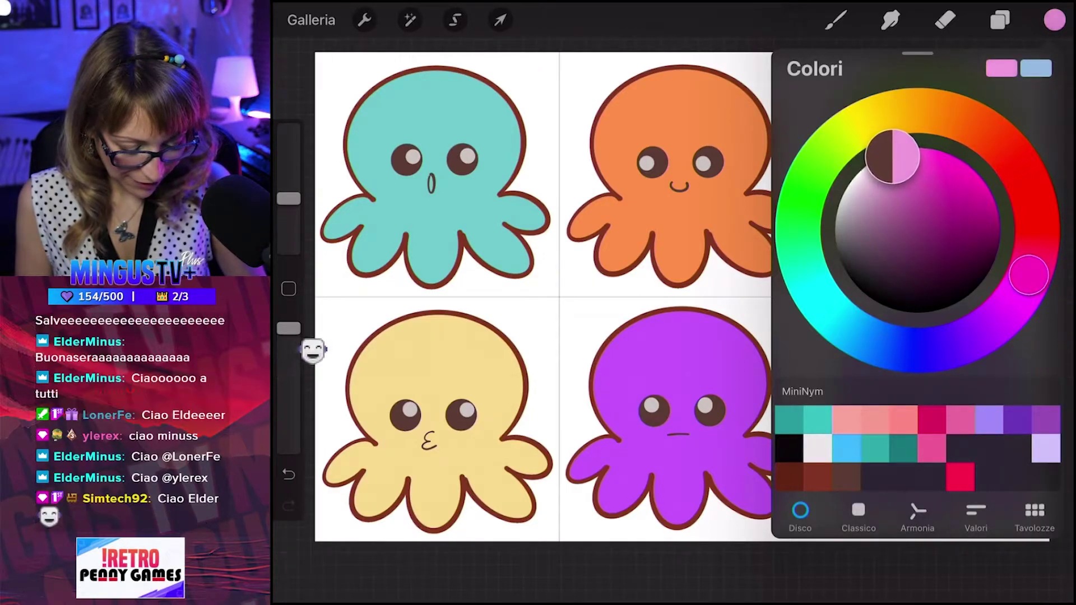
left_click(836, 20)
scroll(413, 315, "up", 5)
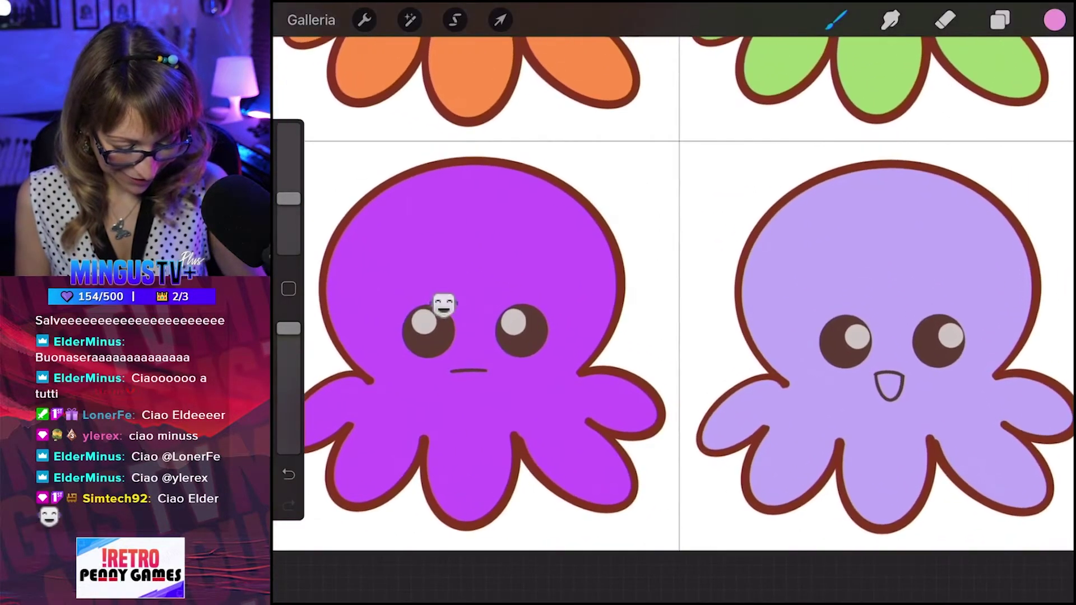
left_click_drag(1054, 20, 889, 385)
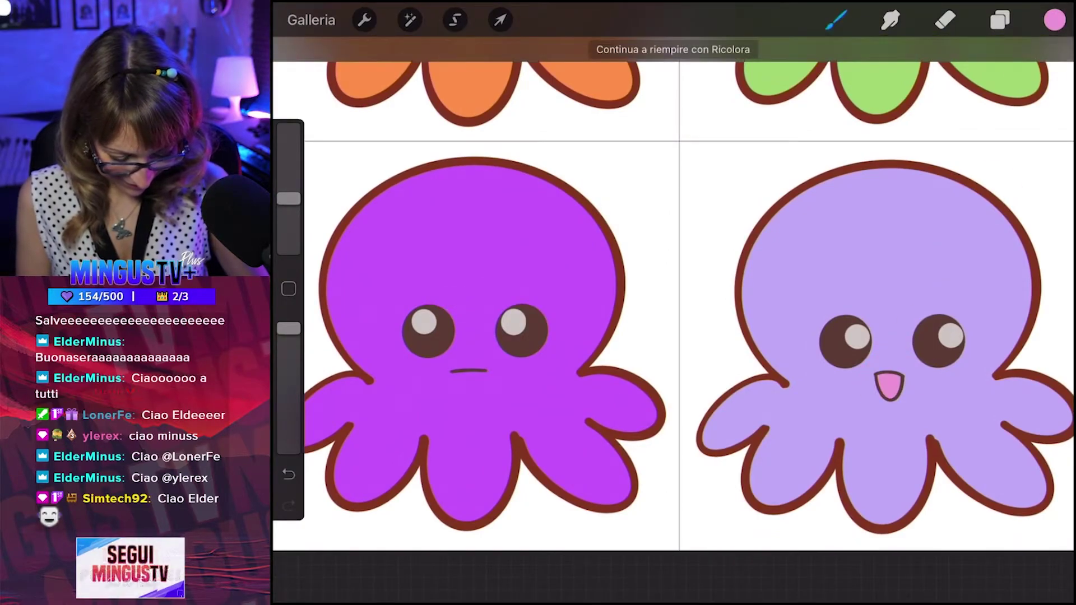
Mix a light pink and try filling the octopus's mouth, undoing the fill that flooded the layer.
scroll(673, 303, "down", 3)
scroll(672, 303, "up", 3)
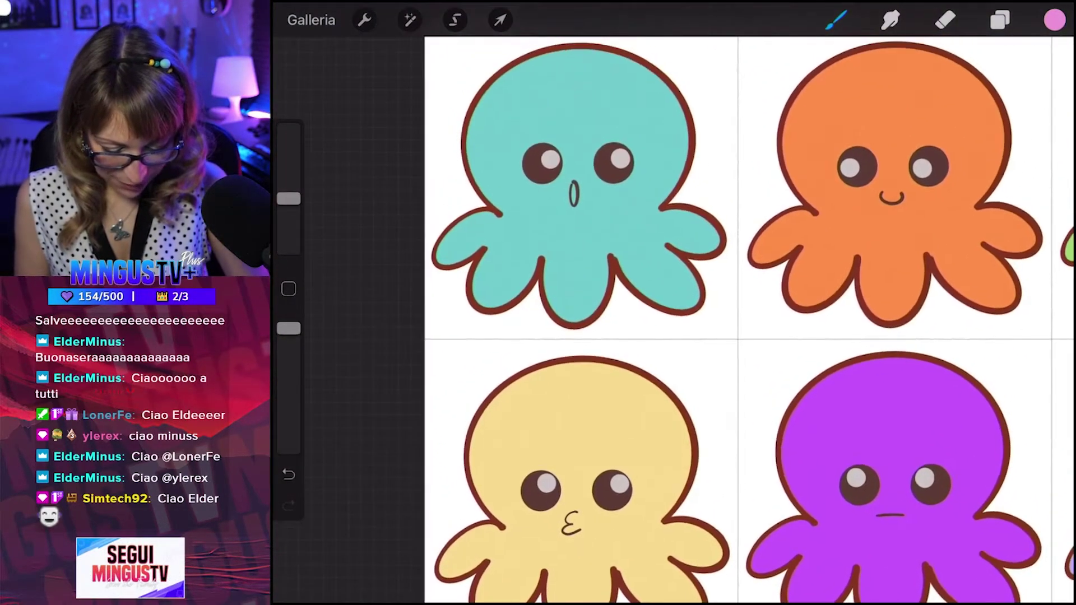
scroll(577, 224, "up", 3)
left_click(1054, 19)
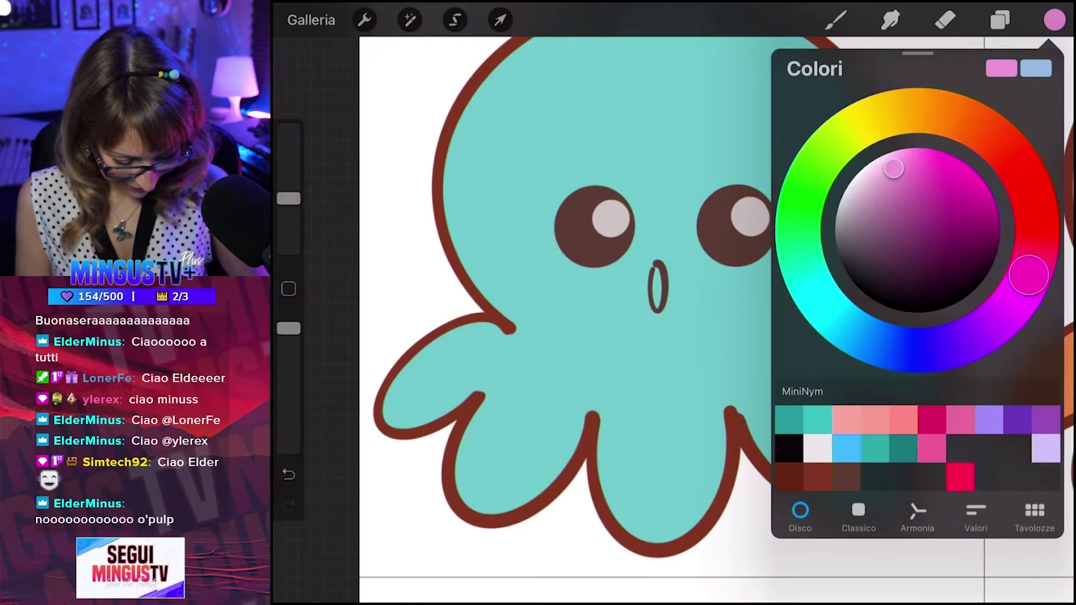
left_click(818, 449)
left_click_drag(880, 345, 1027, 279)
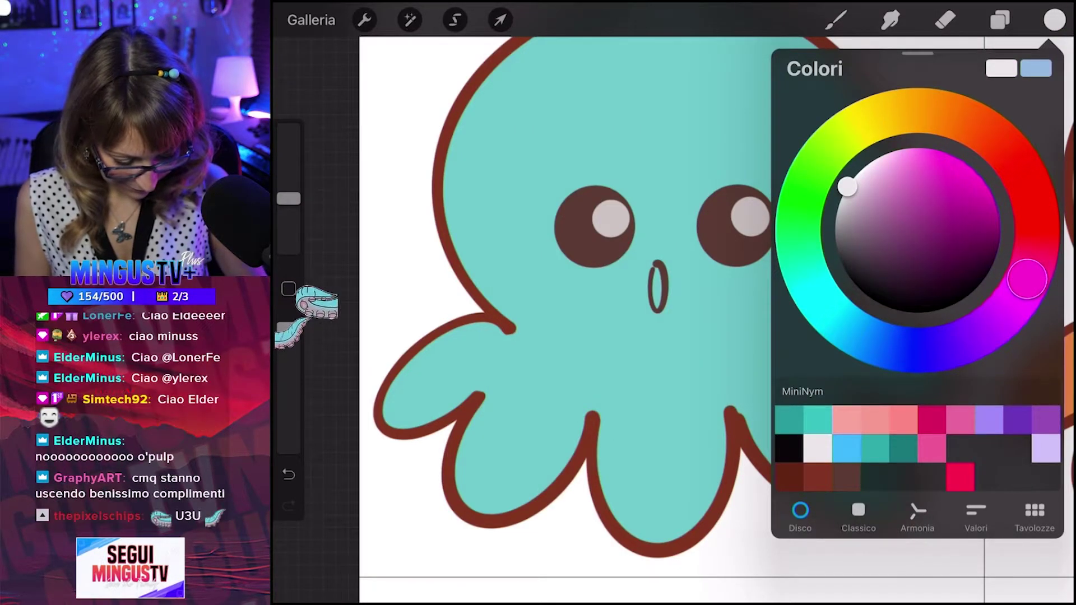
left_click_drag(847, 187, 884, 171)
left_click(1054, 20)
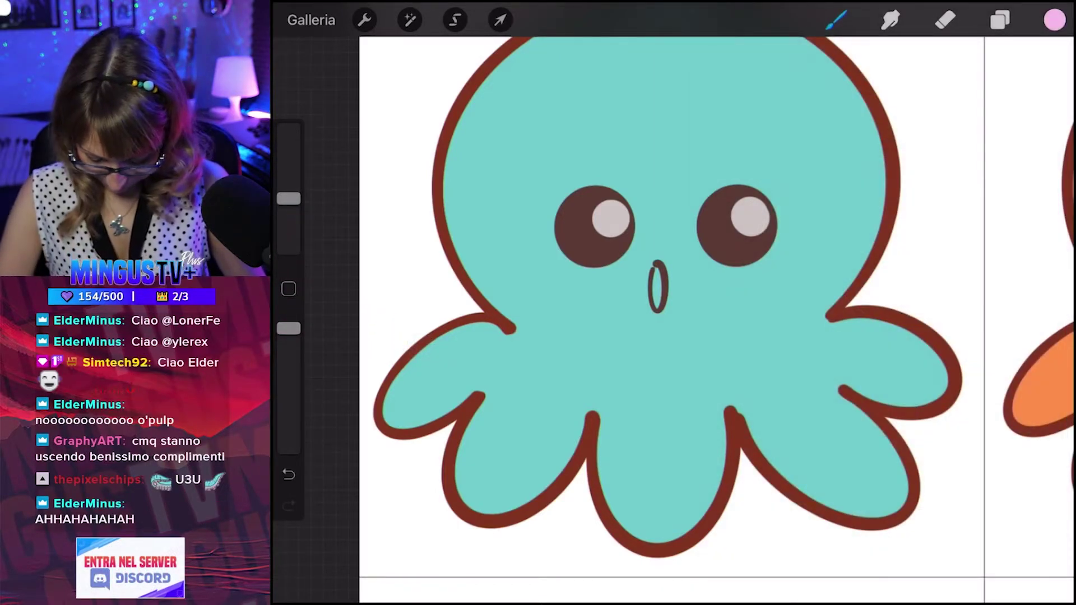
left_click_drag(1054, 20, 652, 282)
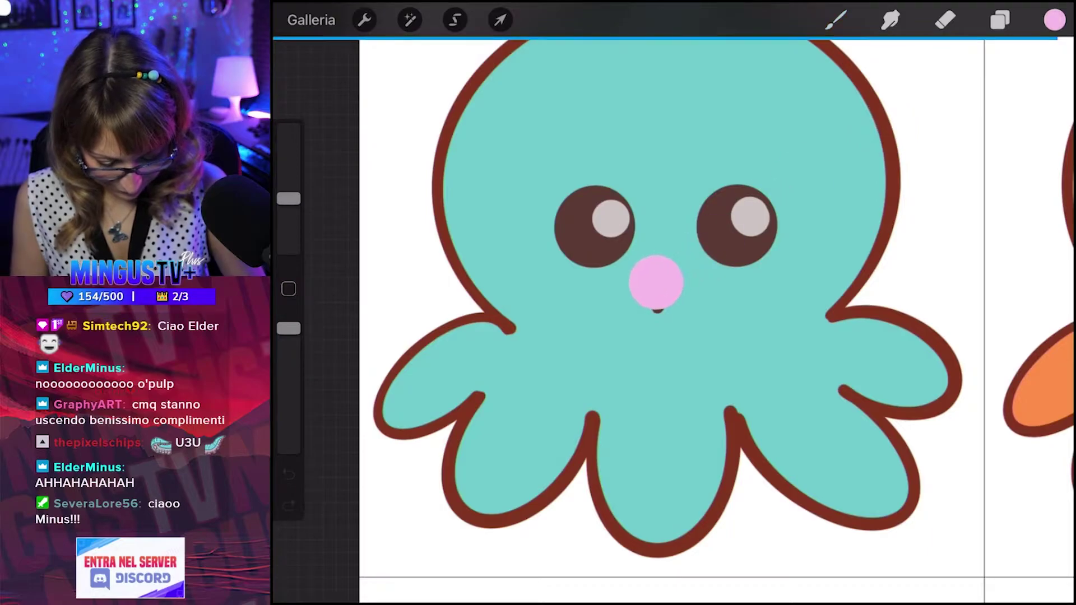
key("ctrl+z")
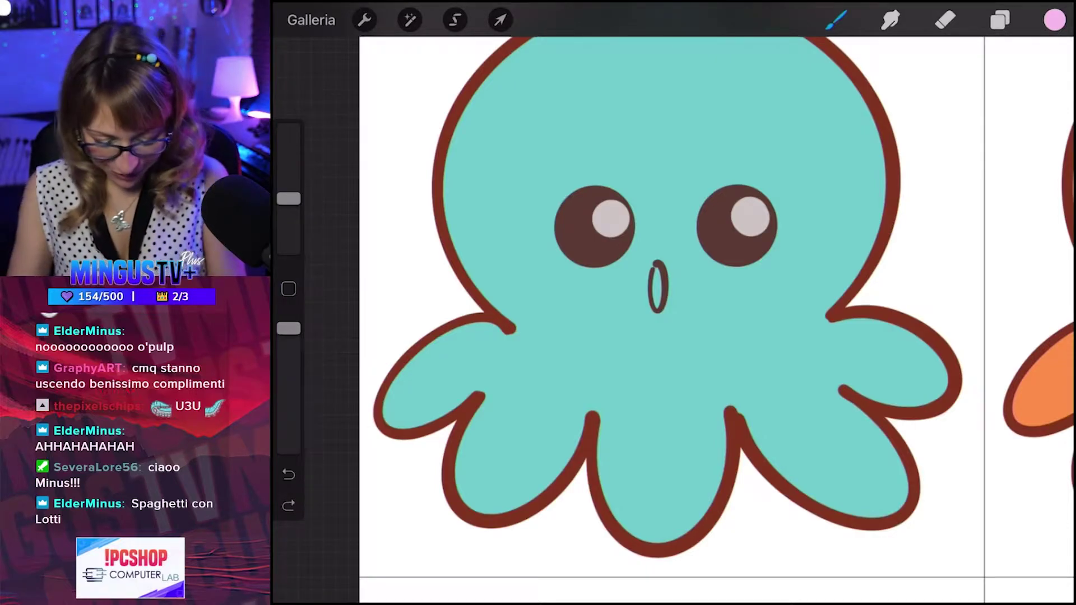
Switch back to dark maroon, undo the last brush stroke, and check the current layer's options.
left_click(1054, 20)
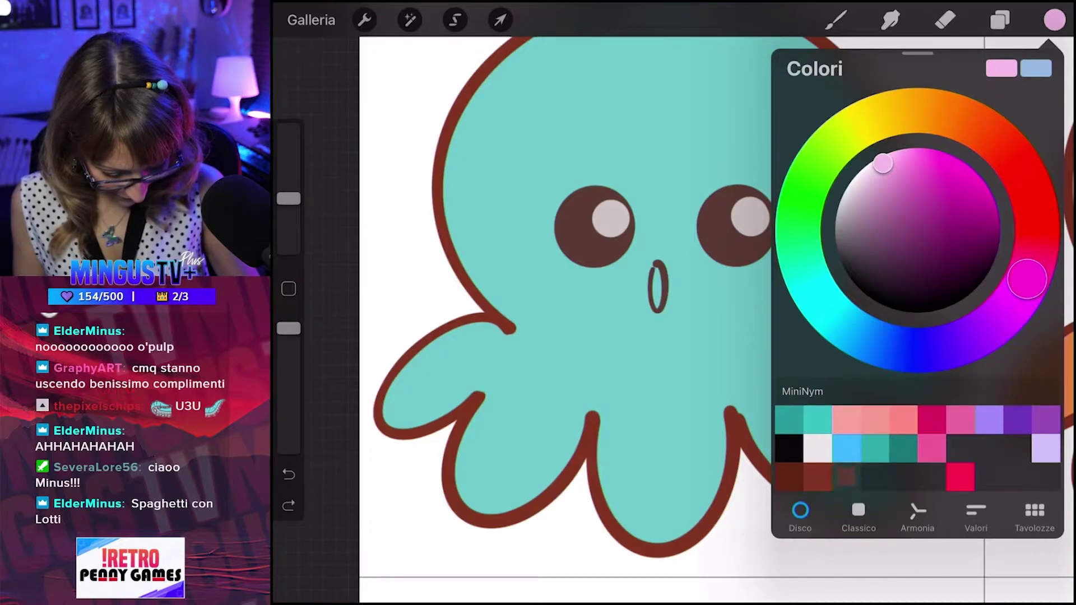
left_click(817, 476)
left_click(835, 19)
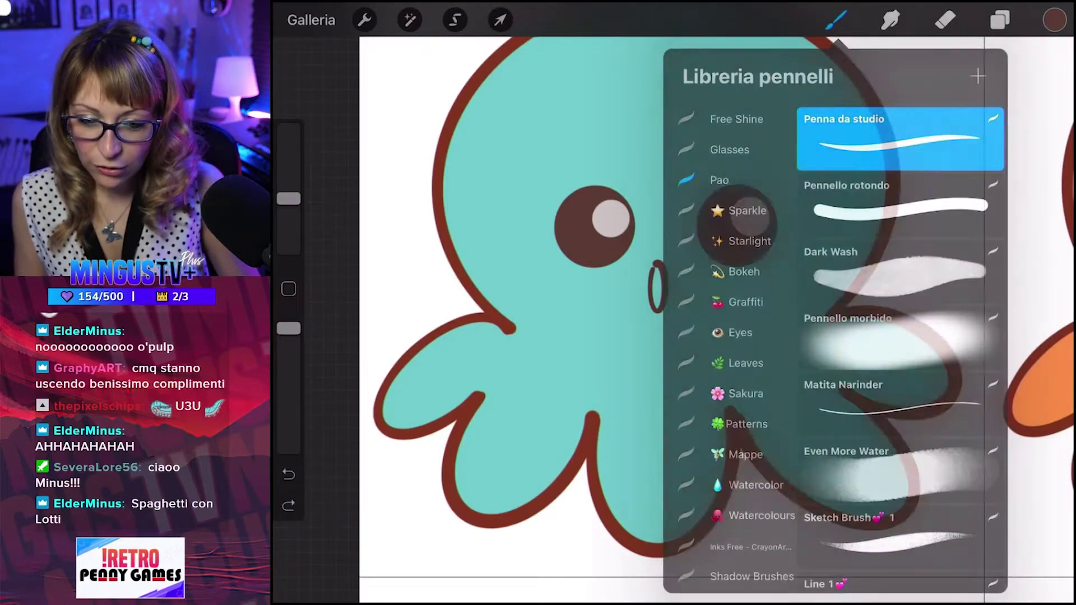
left_click(835, 19)
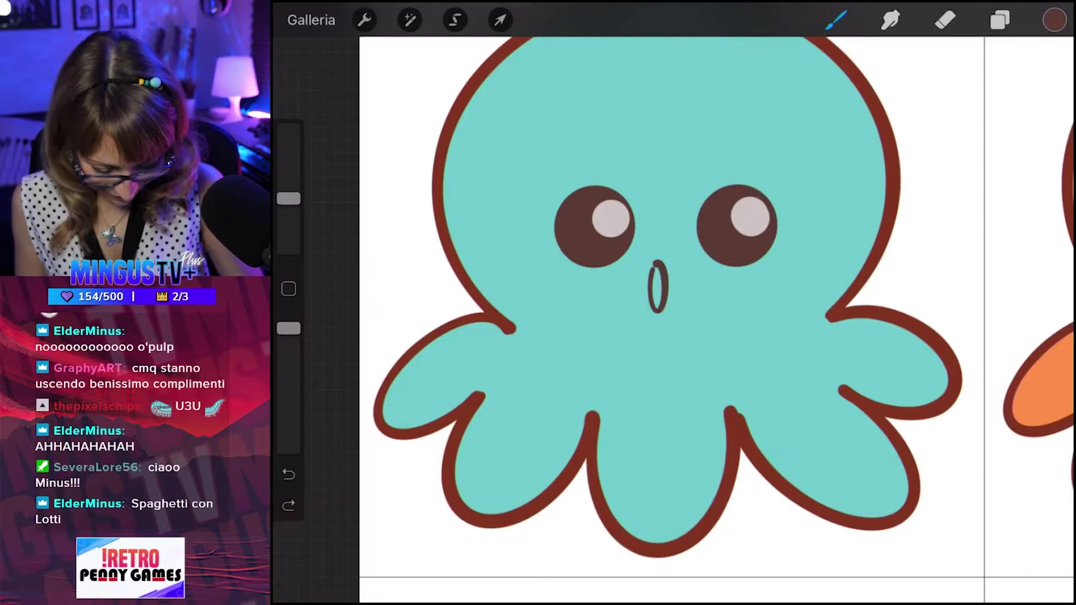
scroll(645, 224, "up", 5)
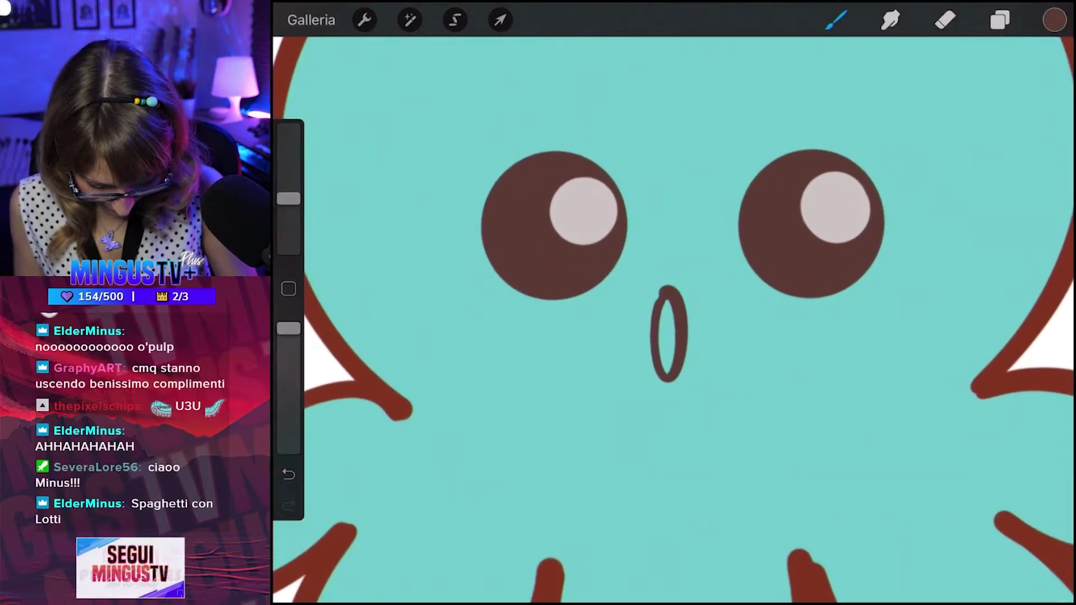
key("ctrl+z")
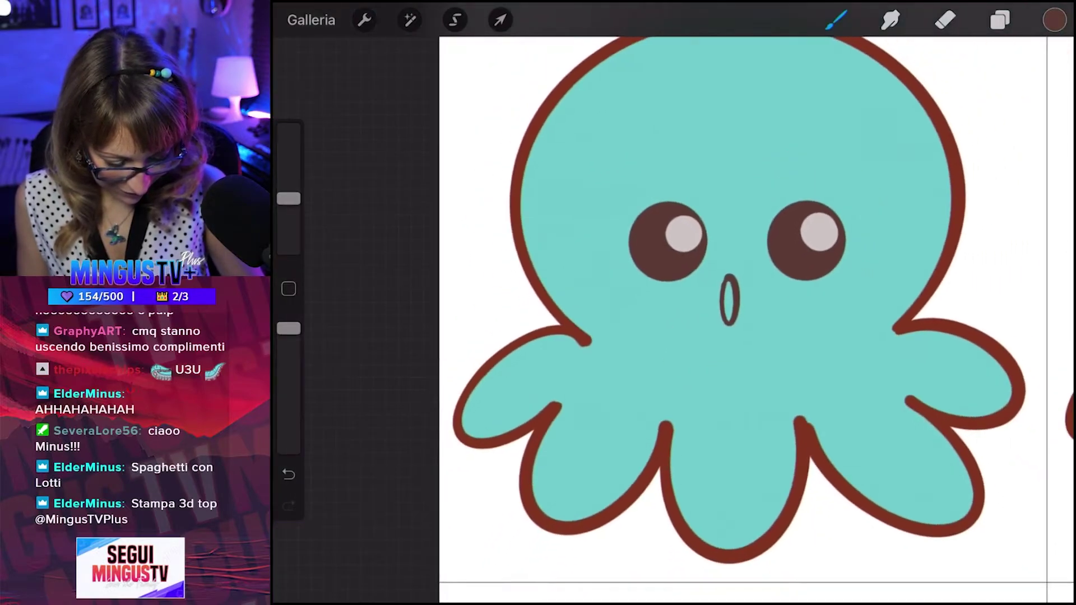
left_click(999, 21)
left_click(813, 218)
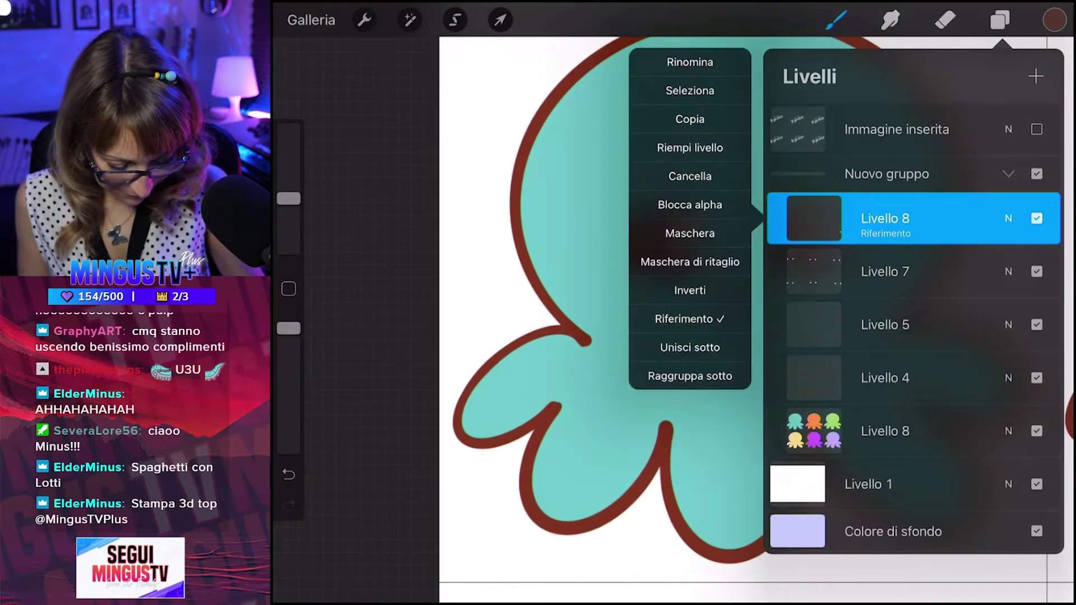
Mix a soft pink and try dropping it into the teal octopus's mouth, undoing the overflow.
left_click(1054, 20)
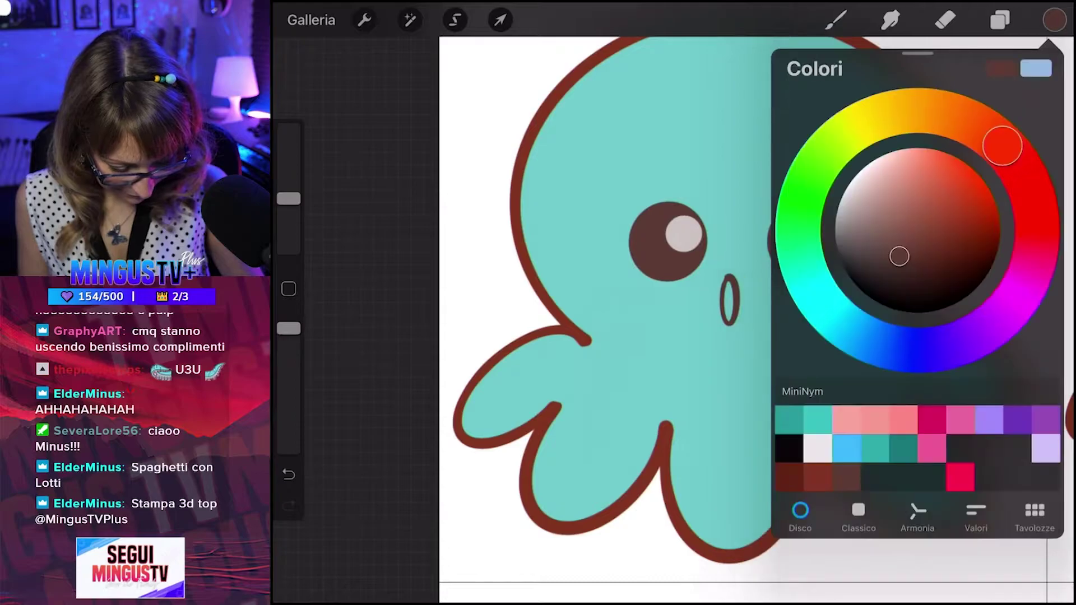
left_click_drag(1003, 144, 1022, 289)
left_click_drag(899, 256, 884, 169)
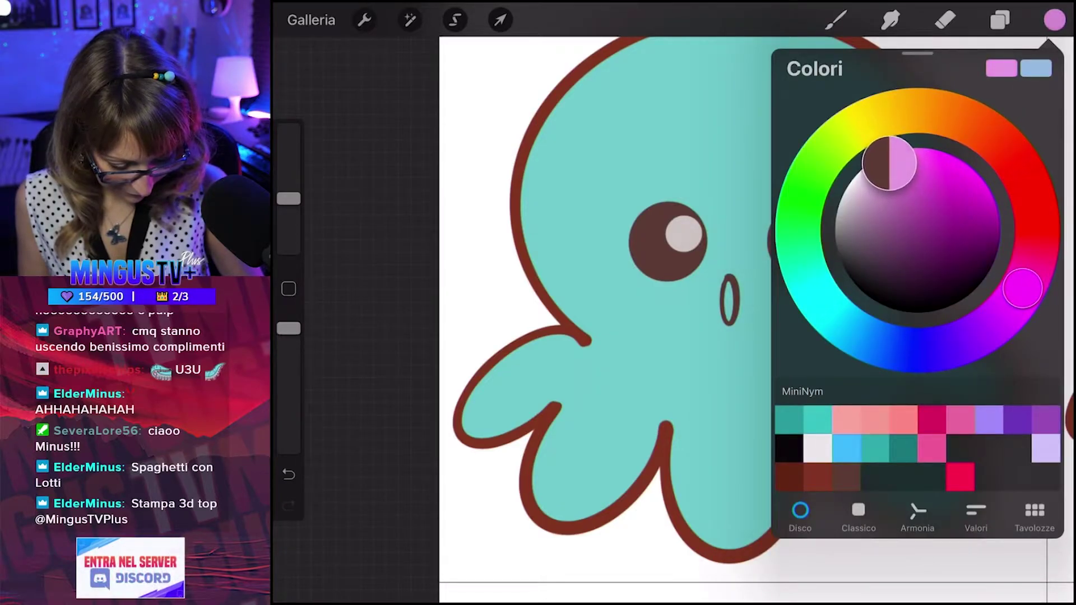
left_click(1054, 21)
left_click(836, 20)
left_click_drag(1054, 20, 730, 299)
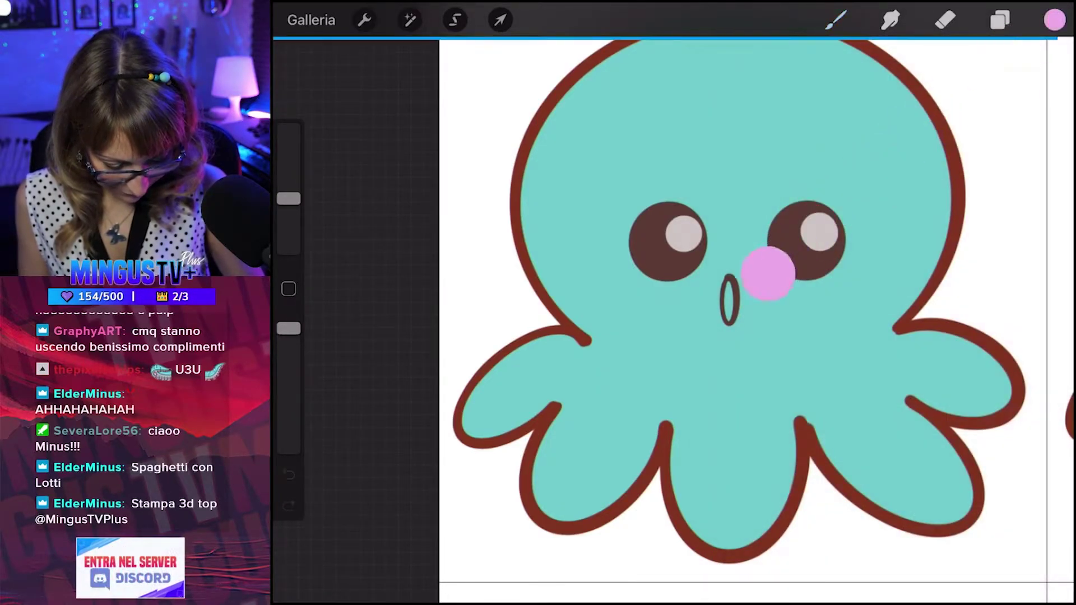
key("ctrl+z")
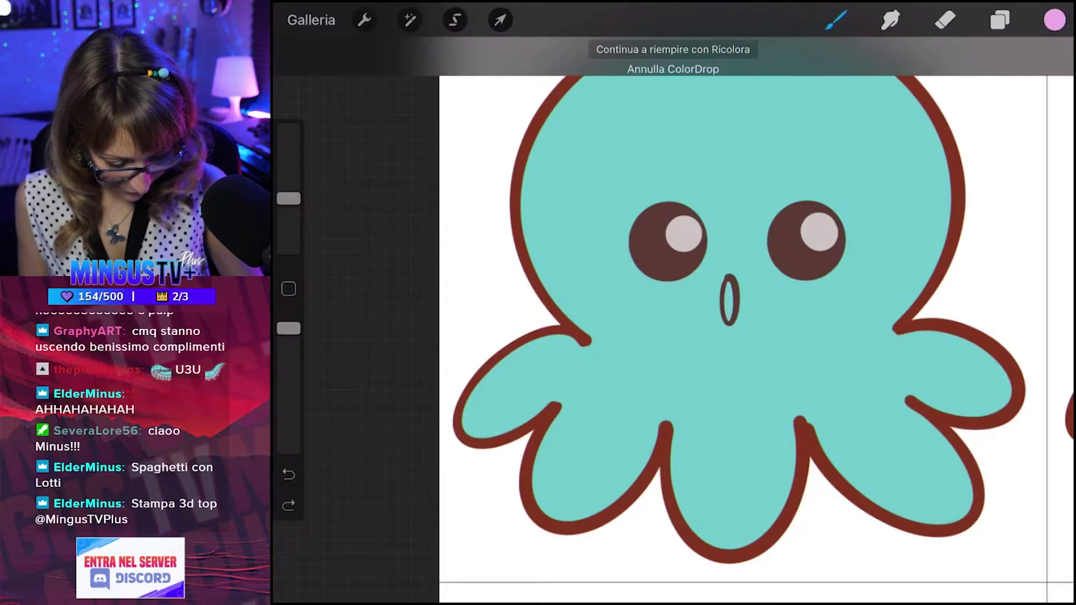
Drop the soft pink inside the teal octopus's small oval mouth so only the mouth fills.
left_click(1055, 20)
left_click(1054, 20)
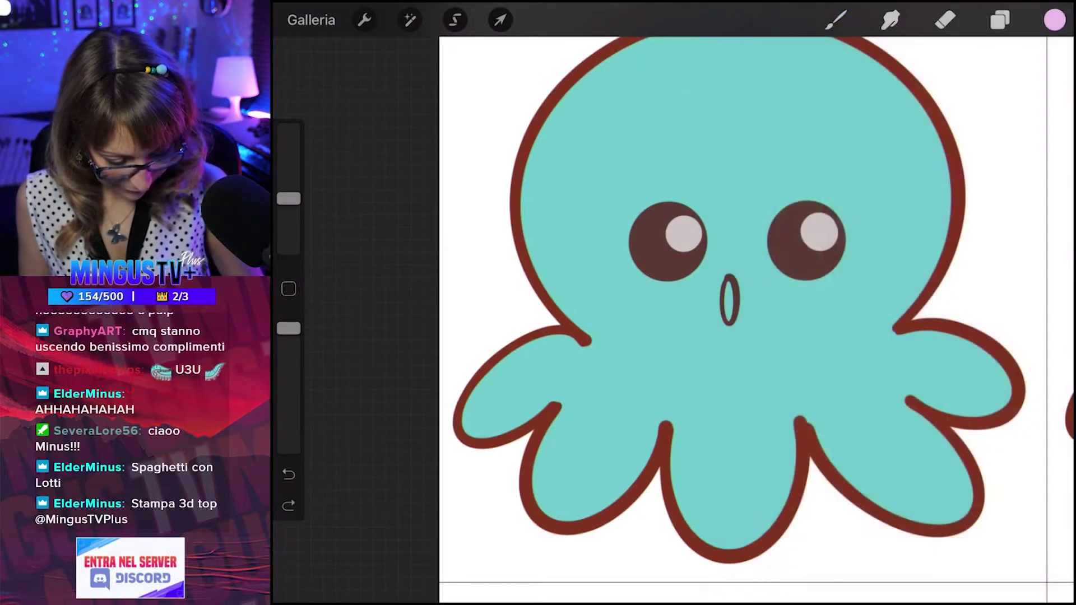
left_click_drag(1055, 20, 728, 298)
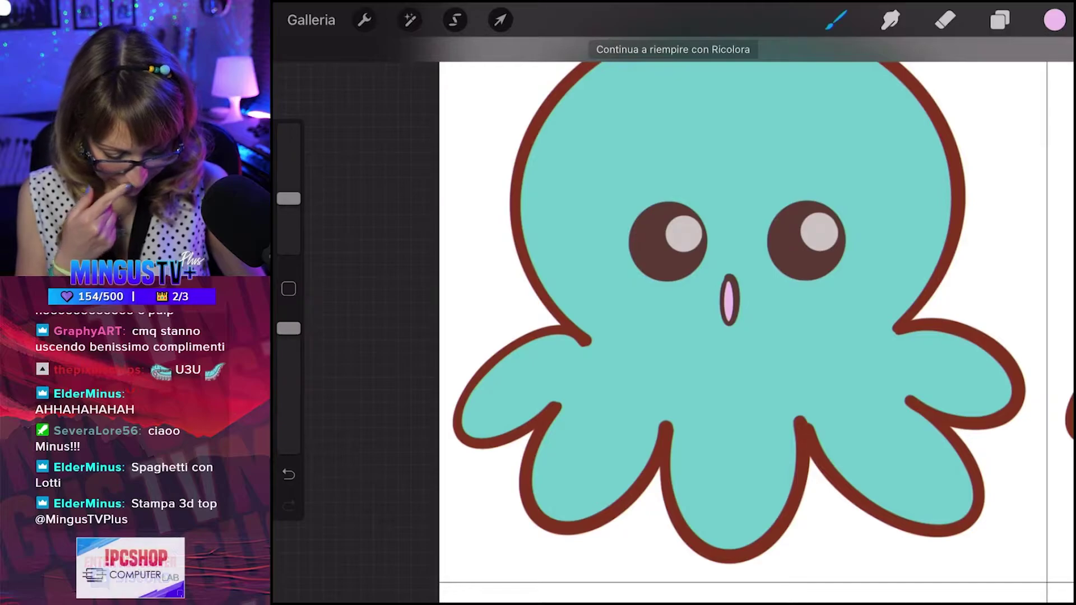
scroll(729, 302, "down", 5)
scroll(757, 314, "right", 5)
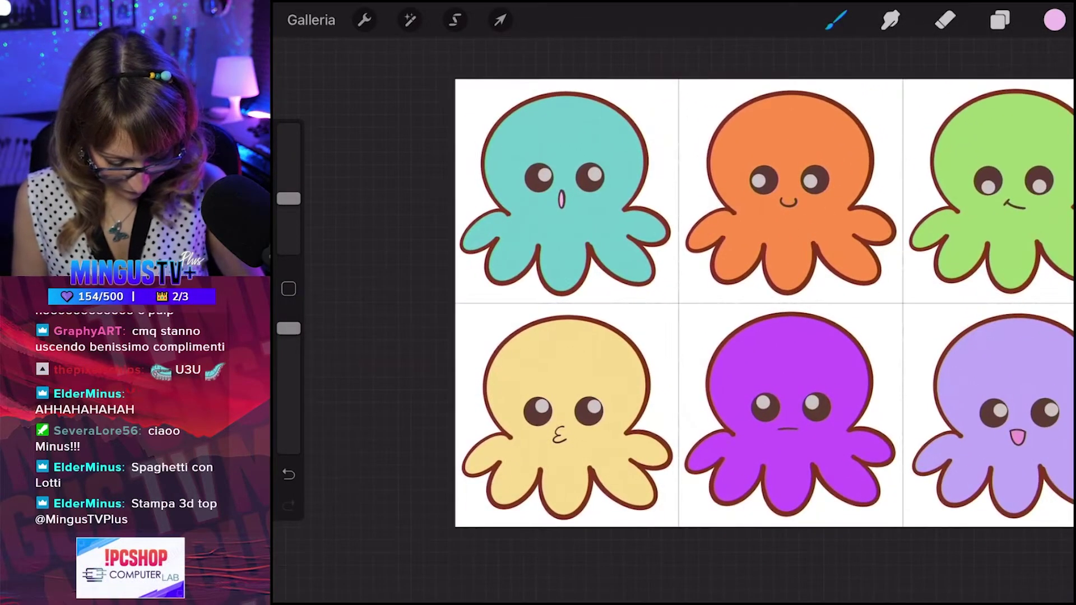
scroll(700, 302, "up", 3)
scroll(695, 305, "up", 1)
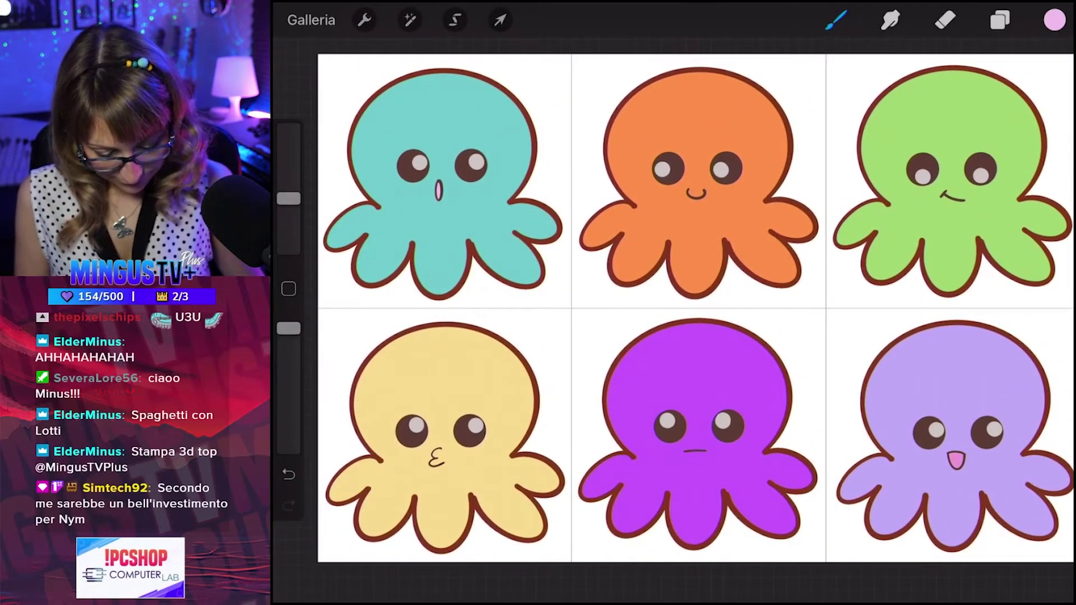
Select the six-octopus layer Livello 8 and select its contents.
left_click(1000, 20)
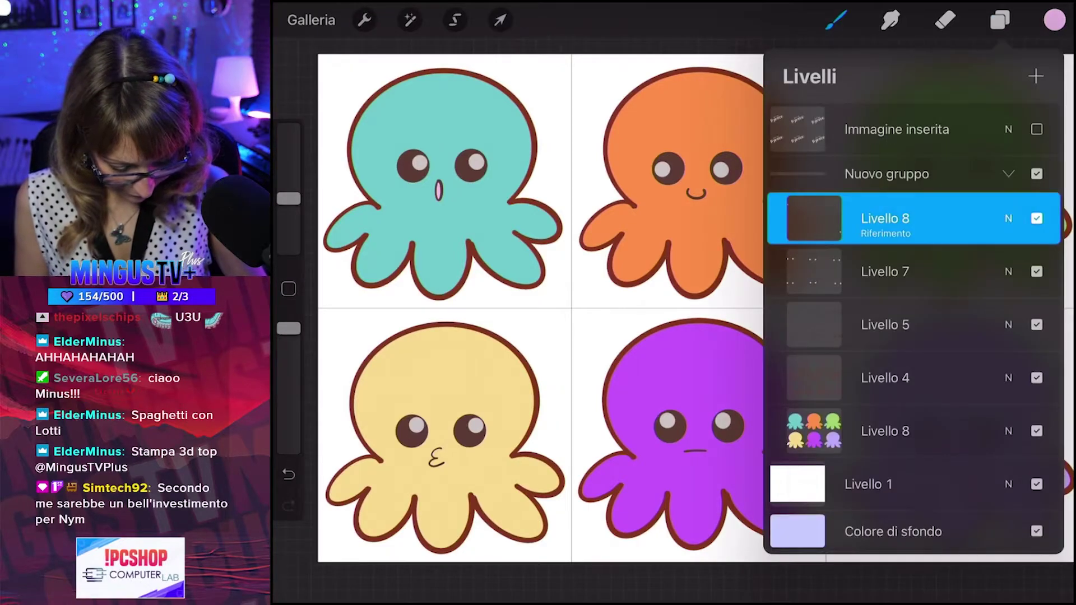
left_click(885, 431)
left_click(814, 431)
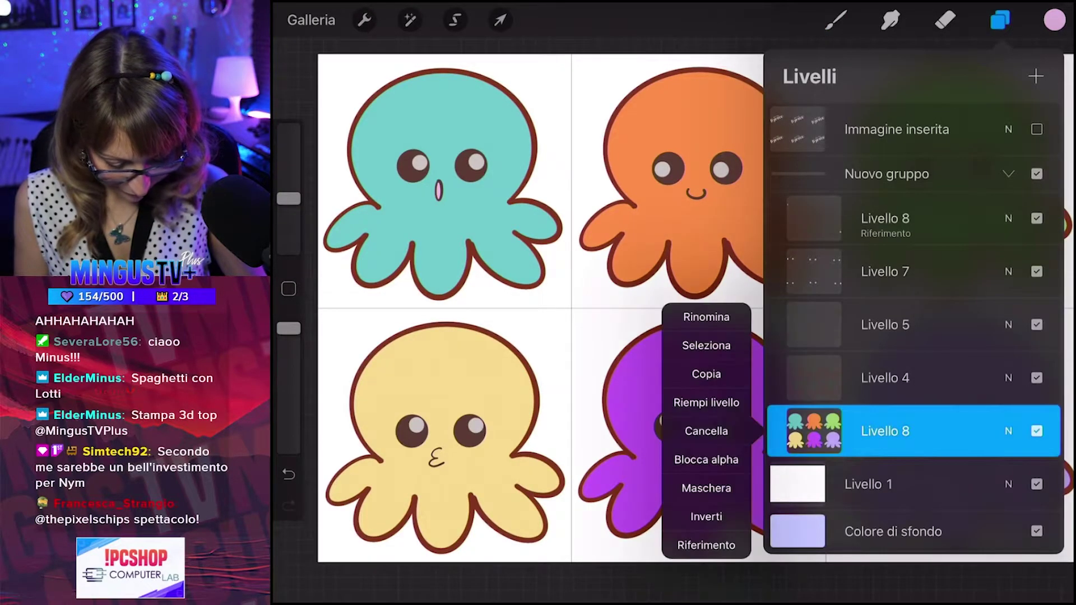
left_click(706, 345)
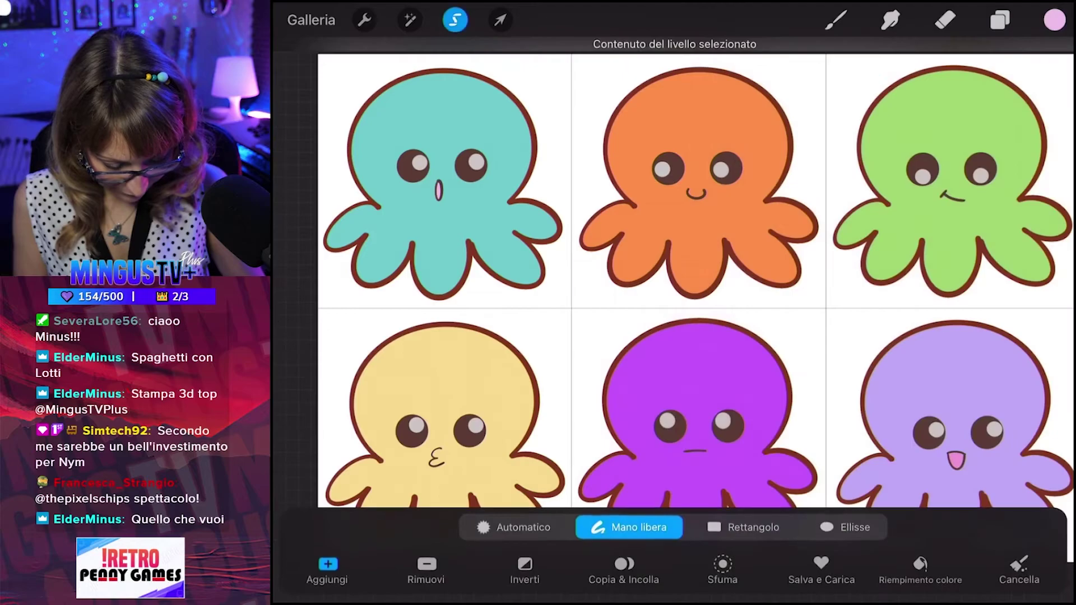
Set Livello 8 as the reference layer (Riferimento) and add a layer mask (Maschera).
left_click(999, 20)
left_click(813, 431)
left_click(706, 545)
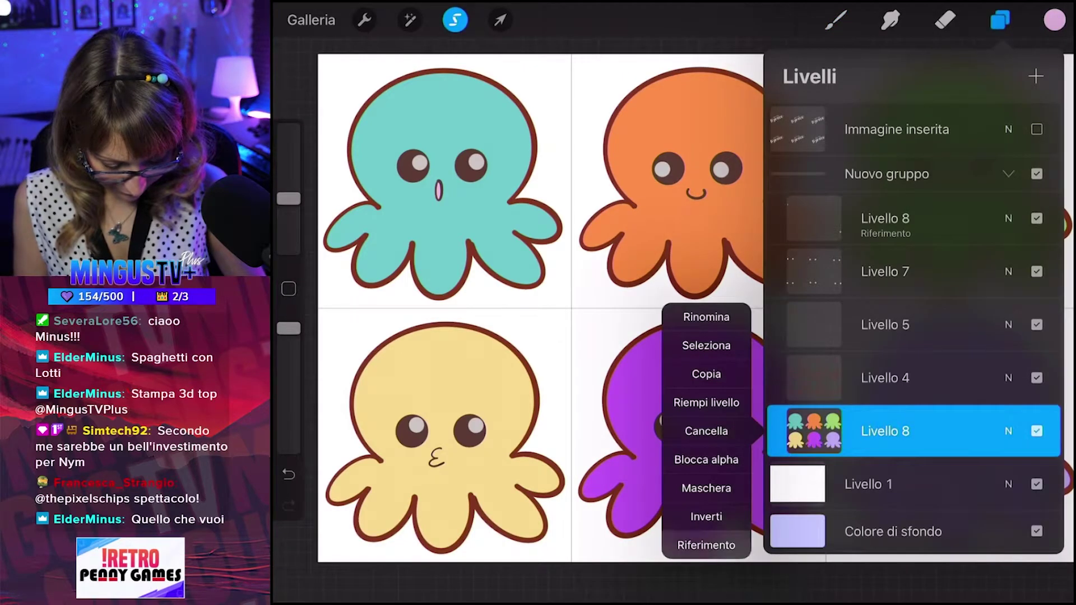
left_click(814, 431)
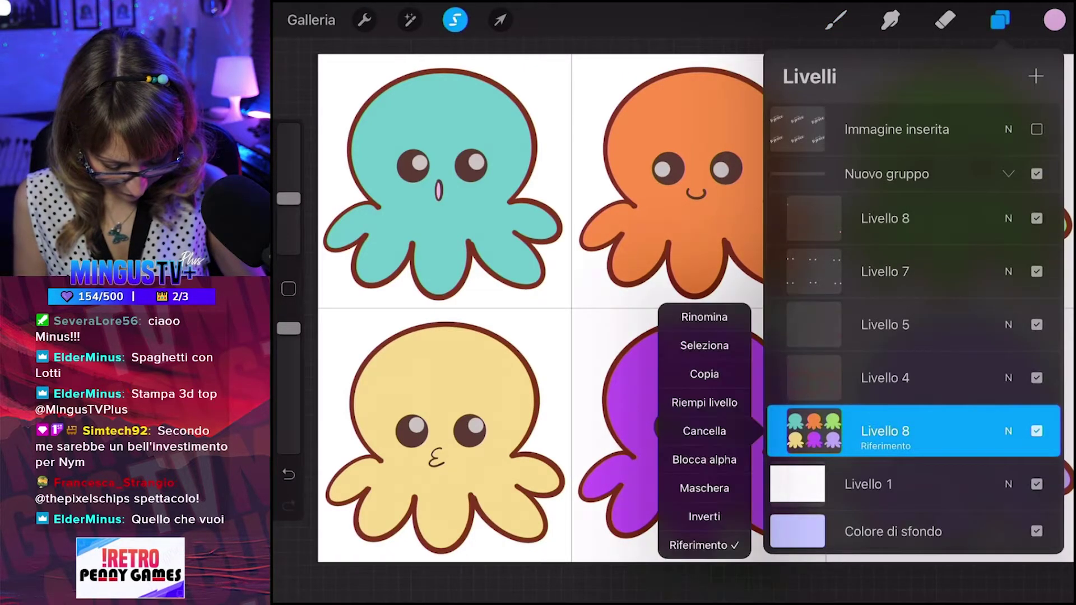
left_click(704, 488)
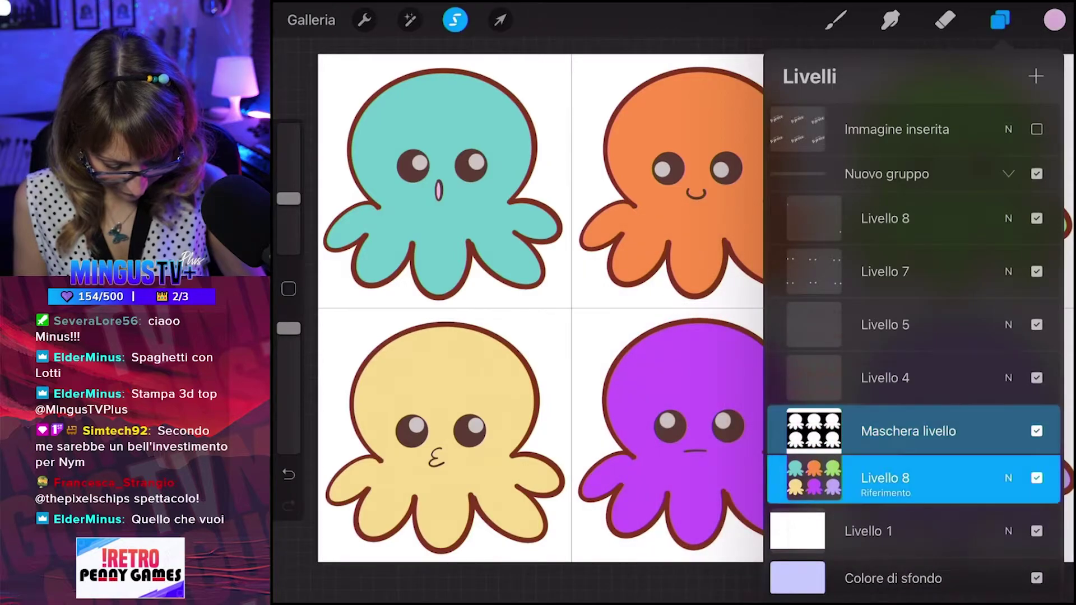
left_click(1000, 19)
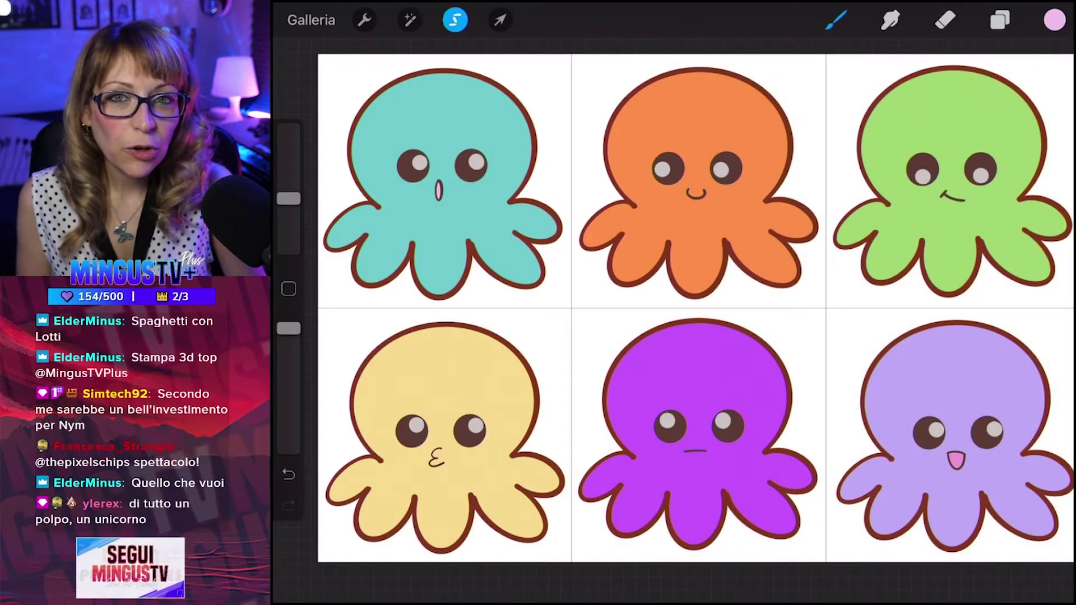
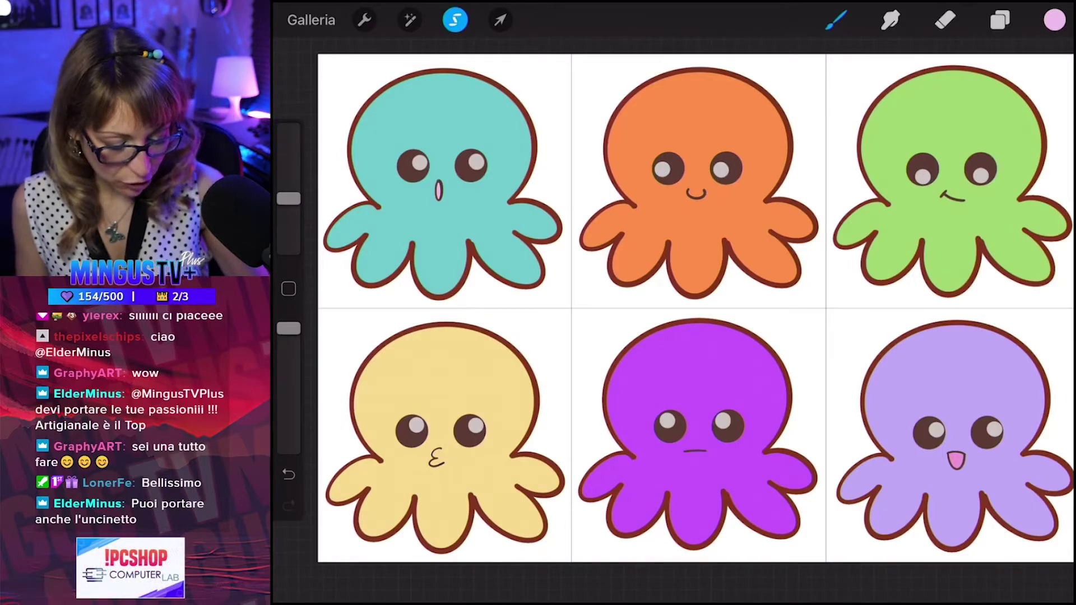
Select the Pennello morbido soft brush from the Brush Library and bring up the Colori picker.
left_click(836, 20)
left_click(897, 339)
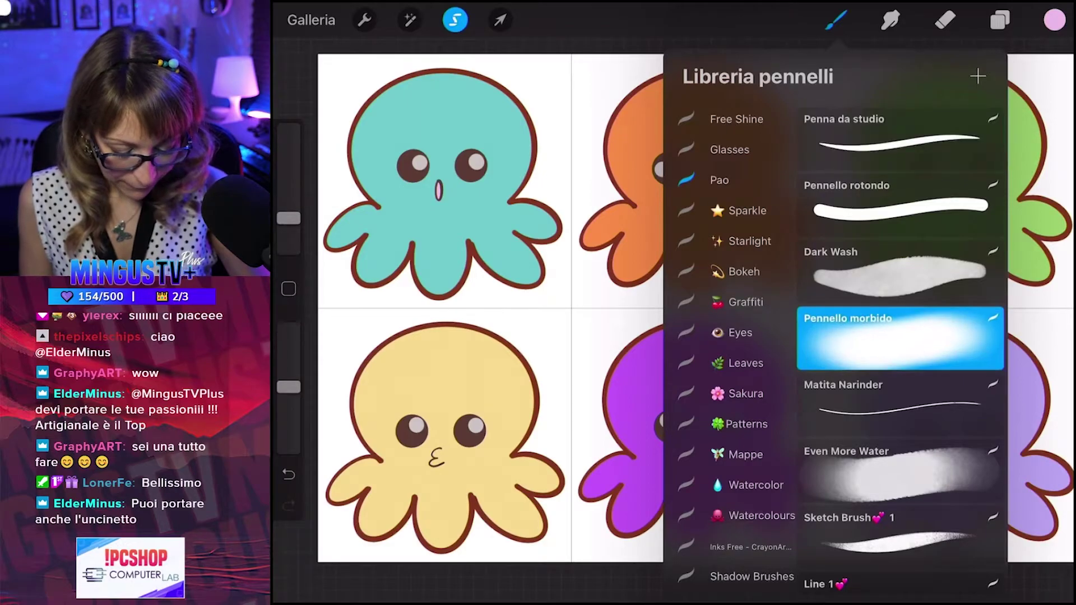
left_click(836, 20)
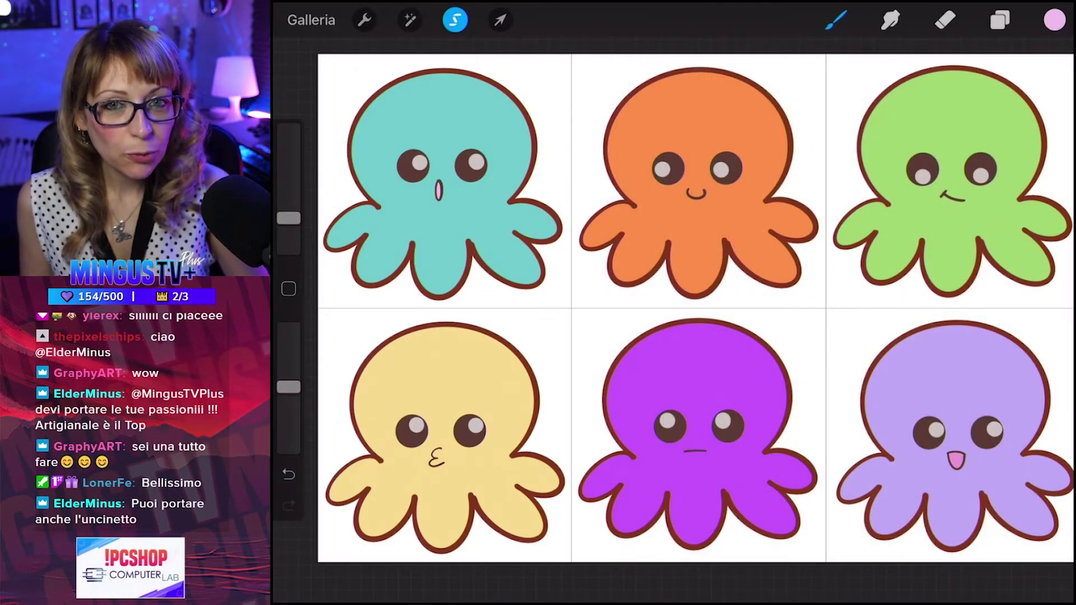
left_click(1054, 20)
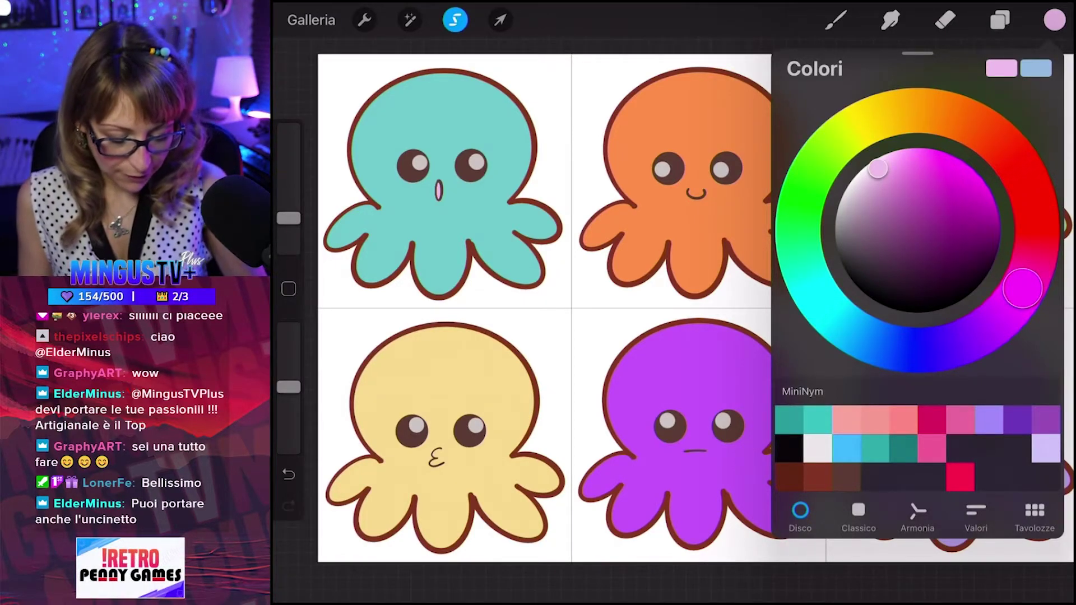
Shift the colour wheel hue toward a blue-azure shade.
left_click(906, 350)
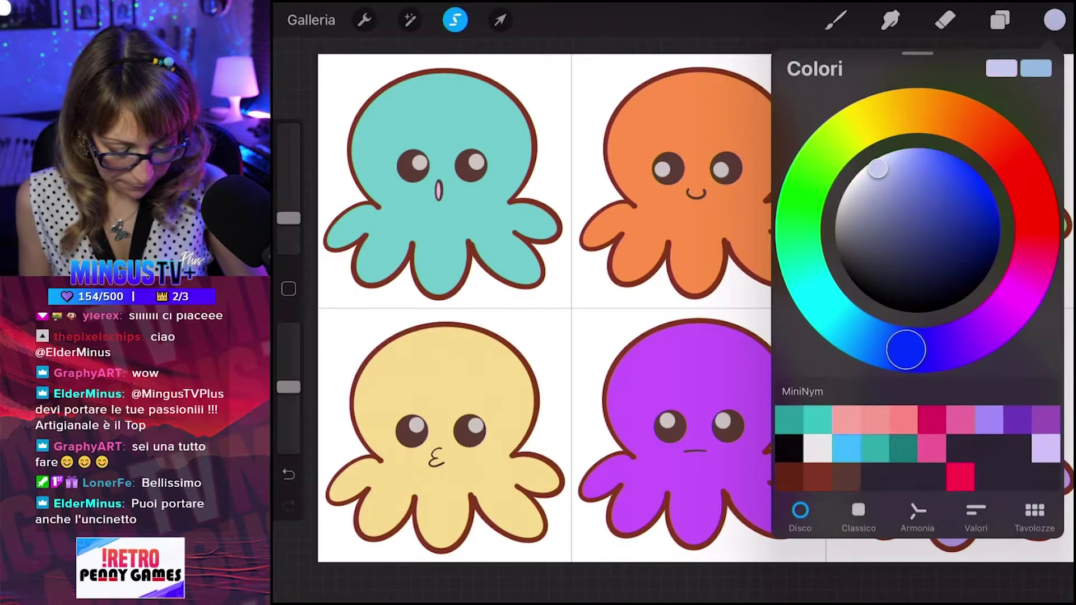
mouse_move(877, 169)
left_mouse_down()
mouse_move(904, 145)
mouse_move(904, 156)
left_mouse_up()
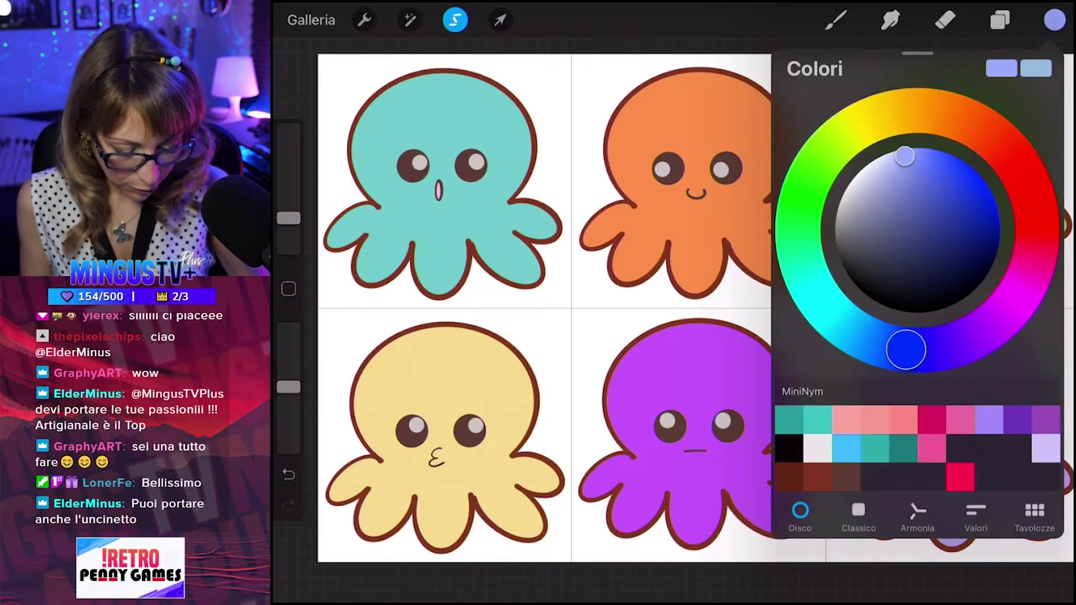
left_click_drag(906, 350, 875, 342)
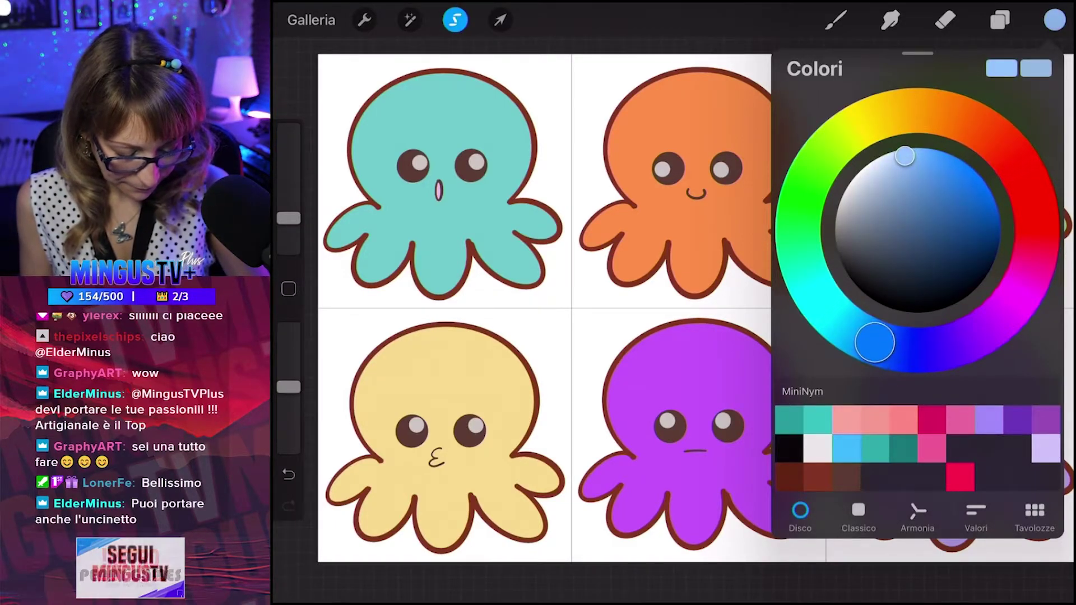
left_click_drag(904, 156, 902, 181)
left_click_drag(875, 342, 885, 346)
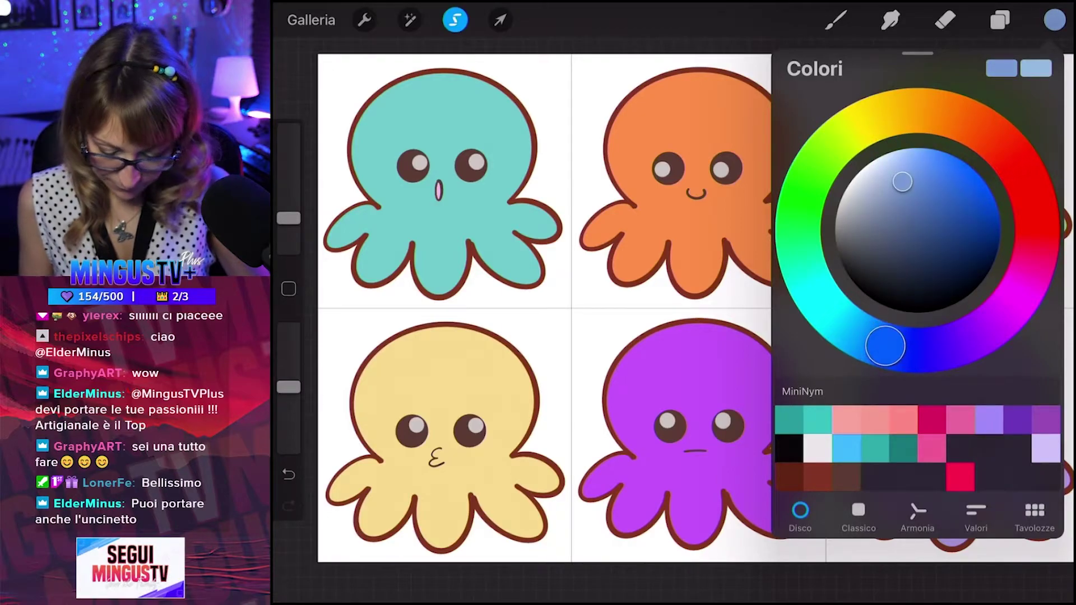
Eyedrop the teal octopus's body colour and darken it in the colour disc.
left_click_drag(653, 308, 504, 125)
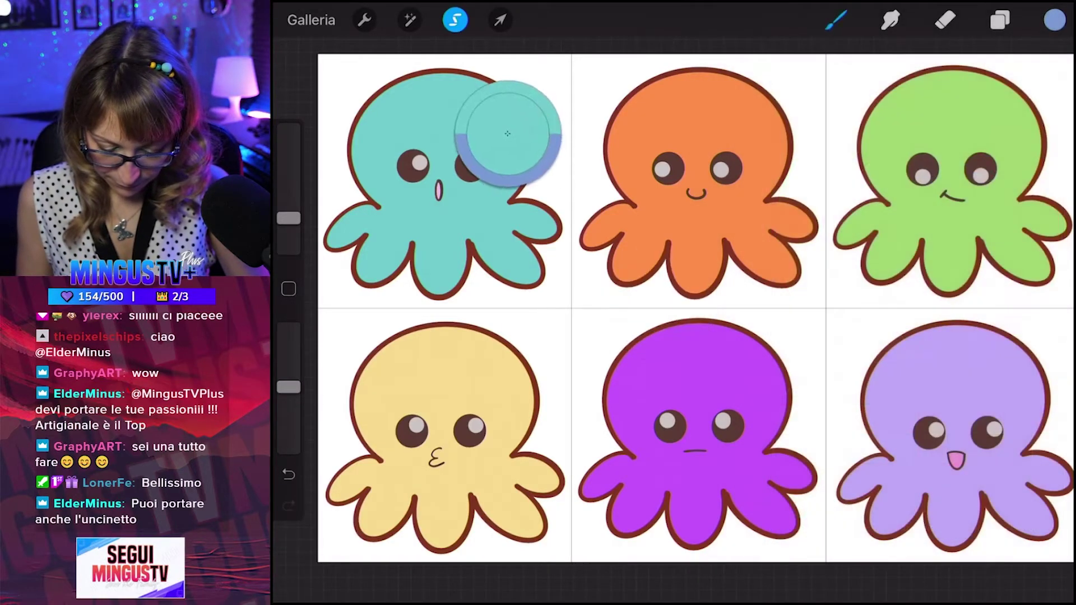
left_click(1054, 20)
left_click_drag(905, 180, 925, 211)
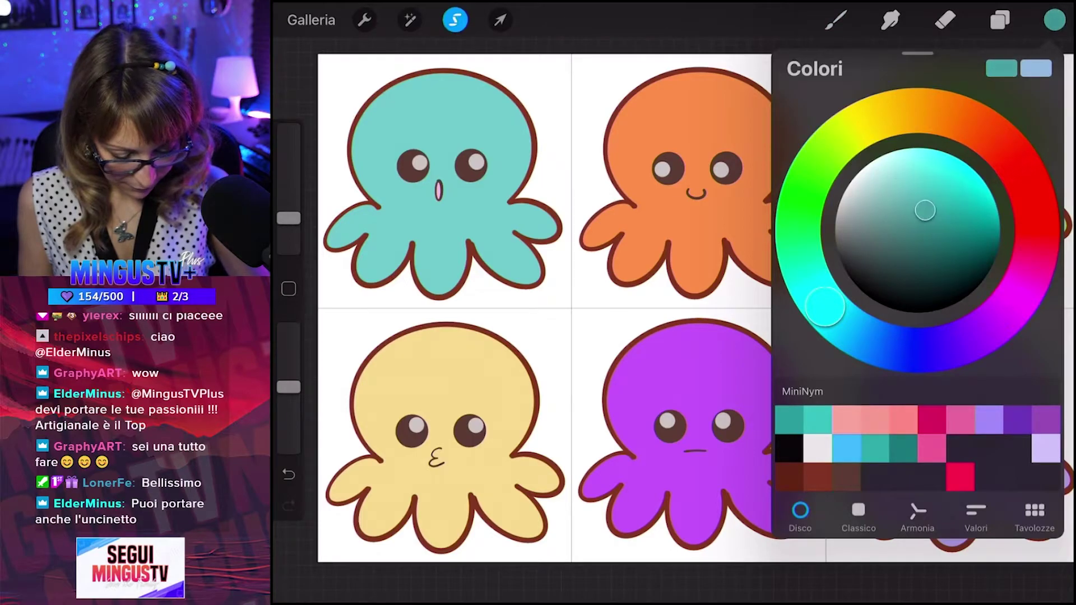
left_click(1054, 20)
left_click(835, 20)
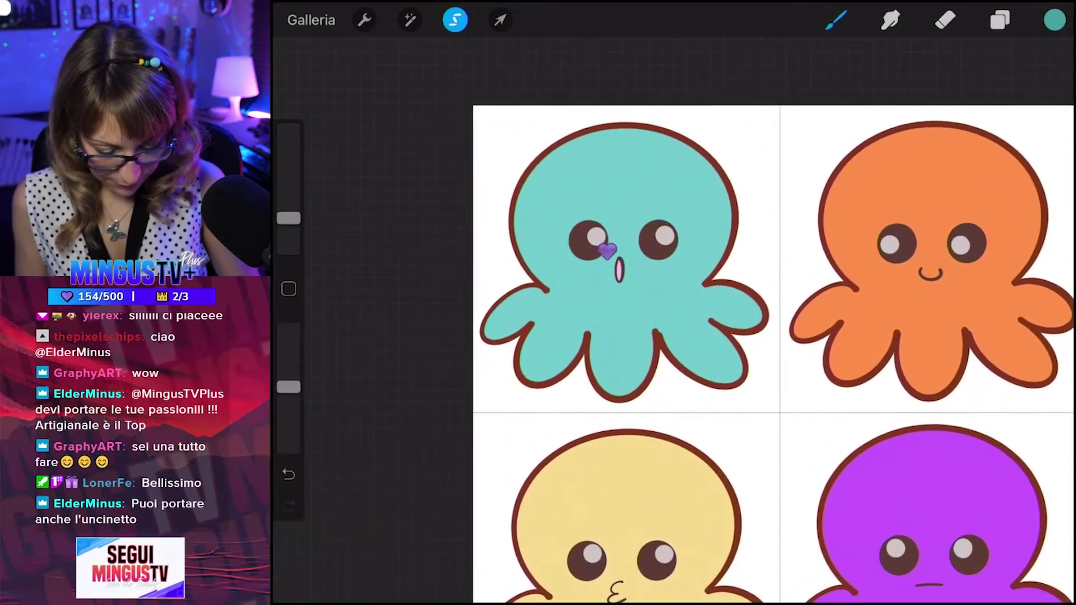
Shade the teal octopus's lower tentacles, right tentacle and upper-right head in darker teal.
left_click_drag(608, 251, 644, 293)
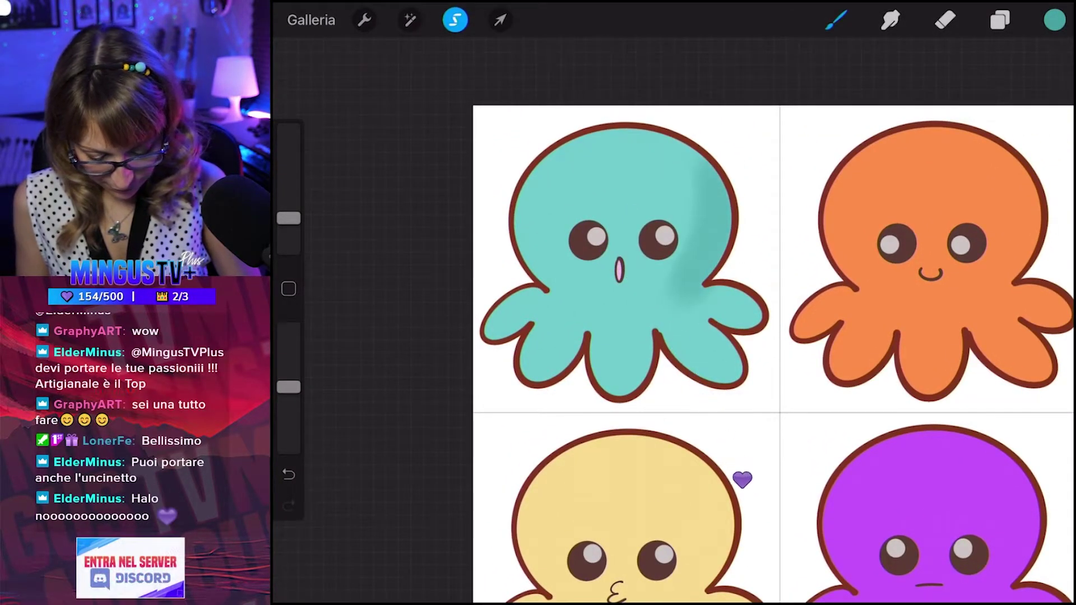
mouse_move(726, 340)
left_mouse_down()
mouse_move(722, 362)
mouse_move(697, 381)
left_mouse_up()
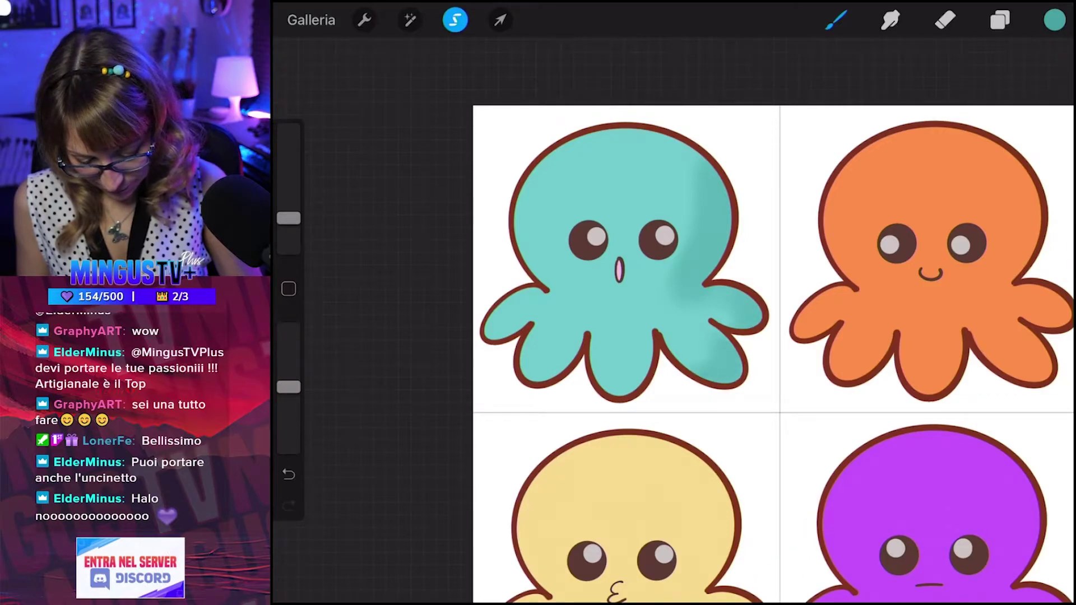
mouse_move(611, 386)
left_mouse_down()
mouse_move(644, 372)
mouse_move(648, 358)
left_mouse_up()
left_click_drag(486, 336, 507, 319)
left_click_drag(521, 378, 565, 361)
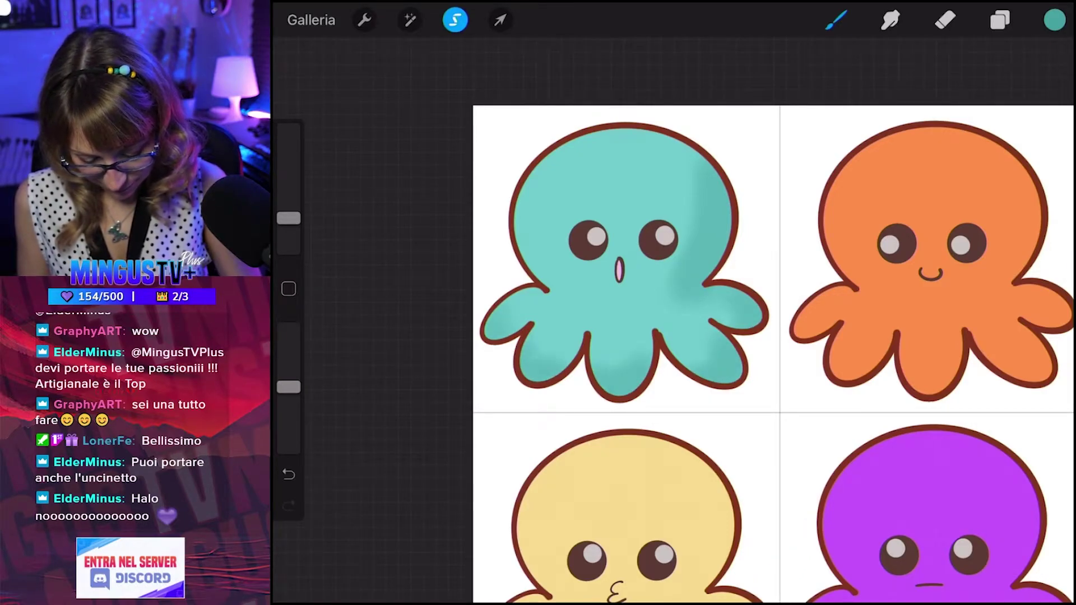
left_click_drag(700, 142, 664, 179)
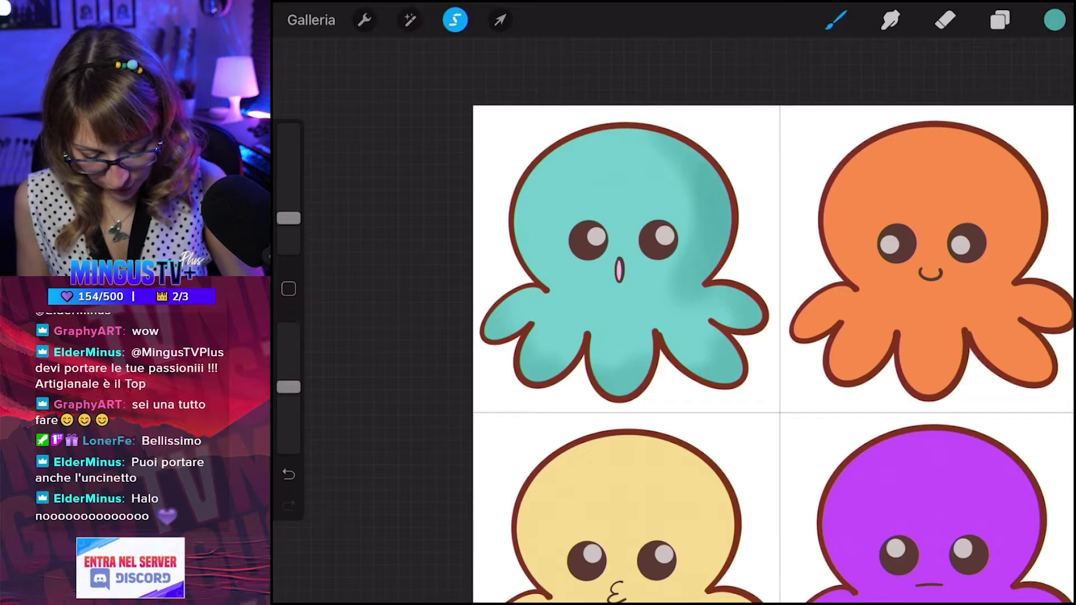
left_click_drag(740, 287, 710, 302)
Eyedrop slightly different teal shades from the tentacle and head.
left_click(758, 346)
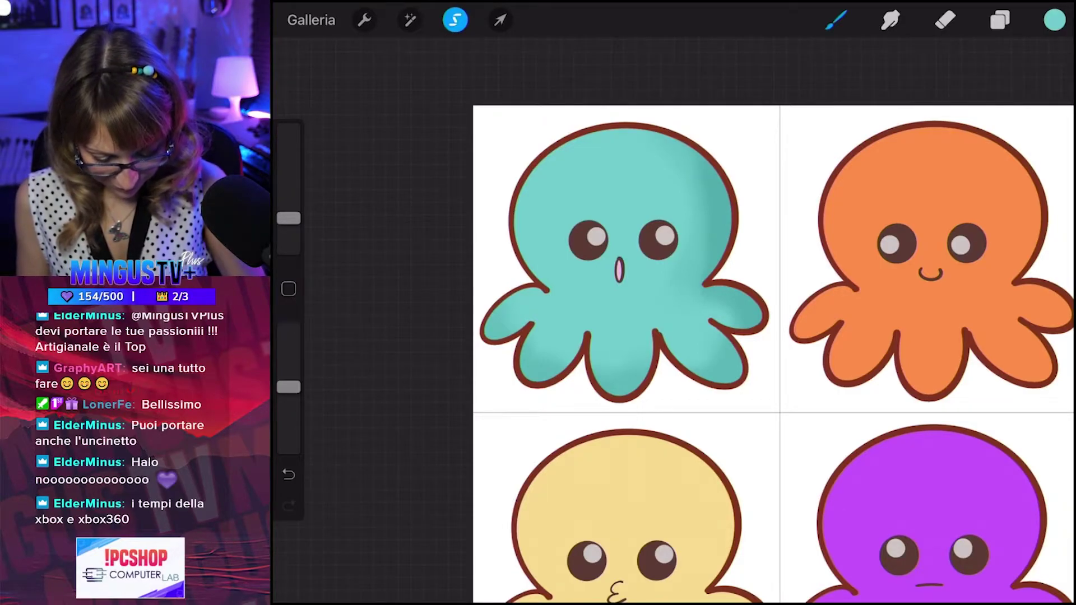
left_click_drag(662, 323, 720, 192)
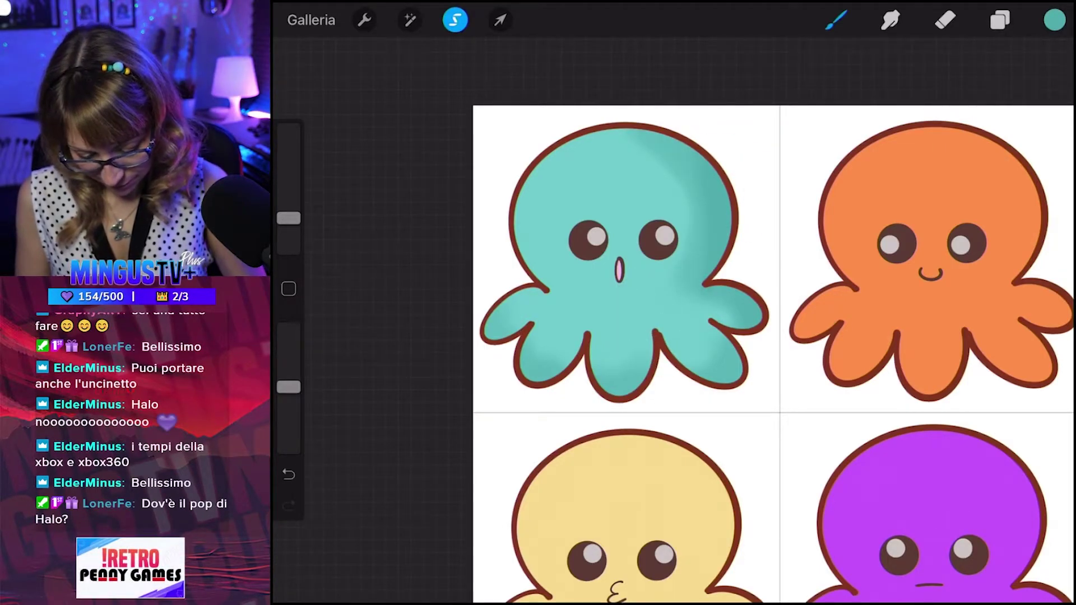
left_click_drag(696, 280, 631, 188)
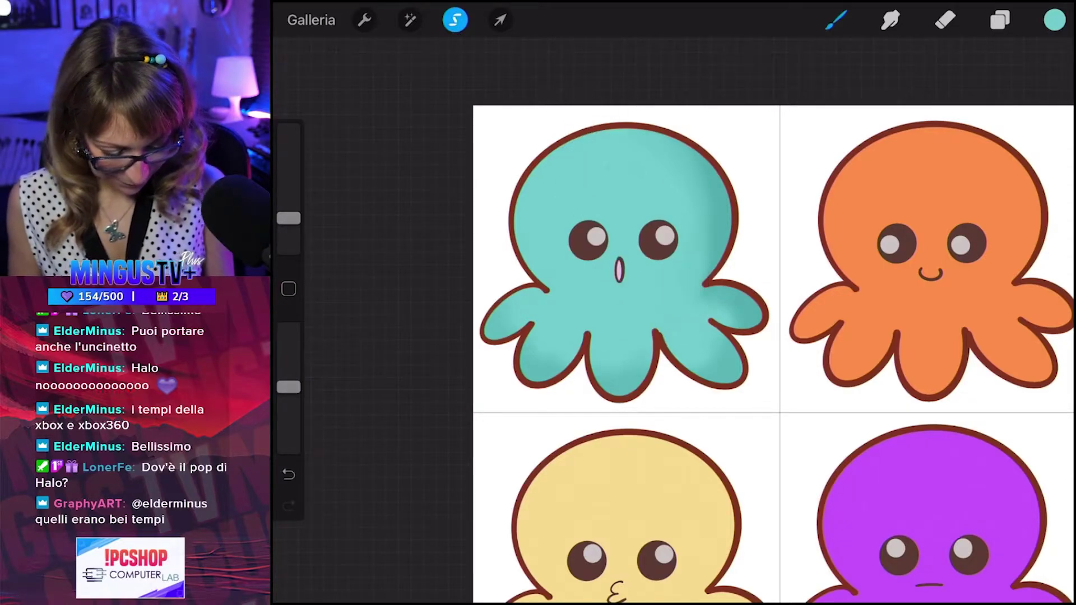
Undo and then redo the light highlight stroke on the teal octopus's head.
left_click(1054, 19)
left_click(1054, 20)
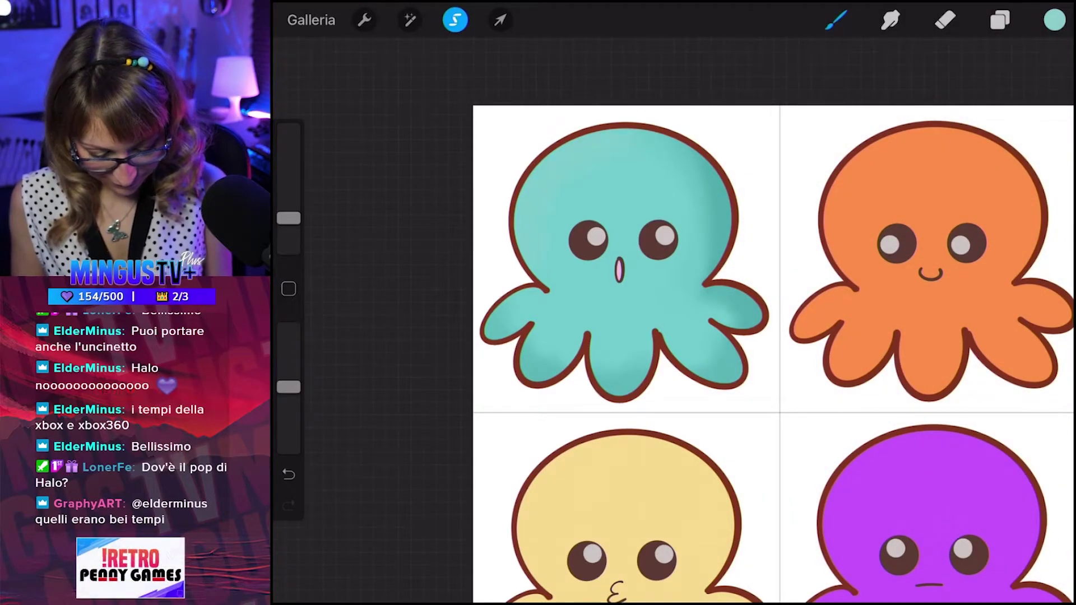
left_click(1054, 20)
left_click(1054, 20)
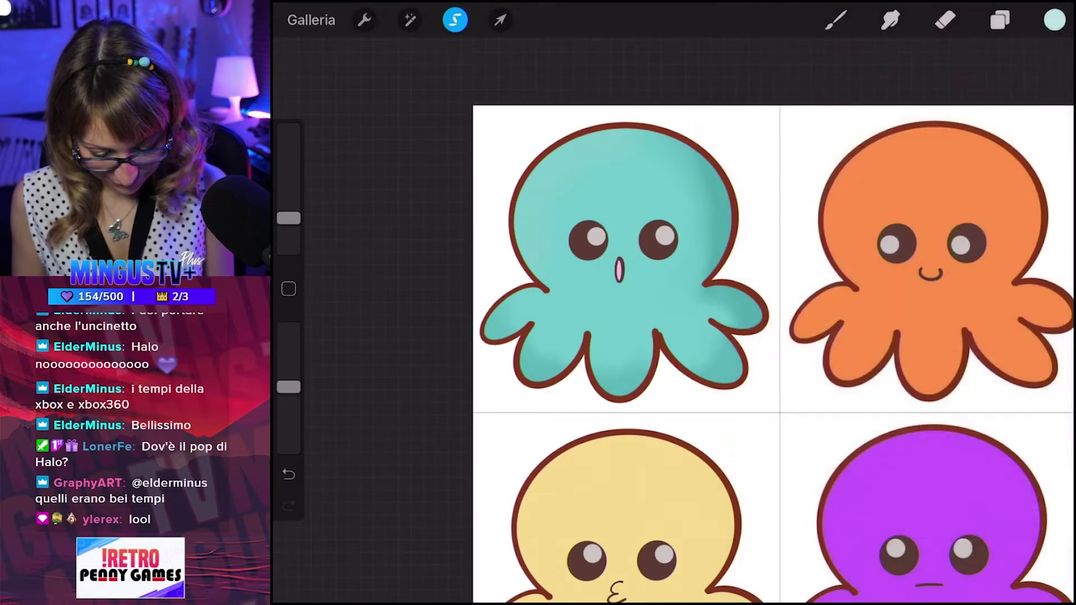
left_click(836, 20)
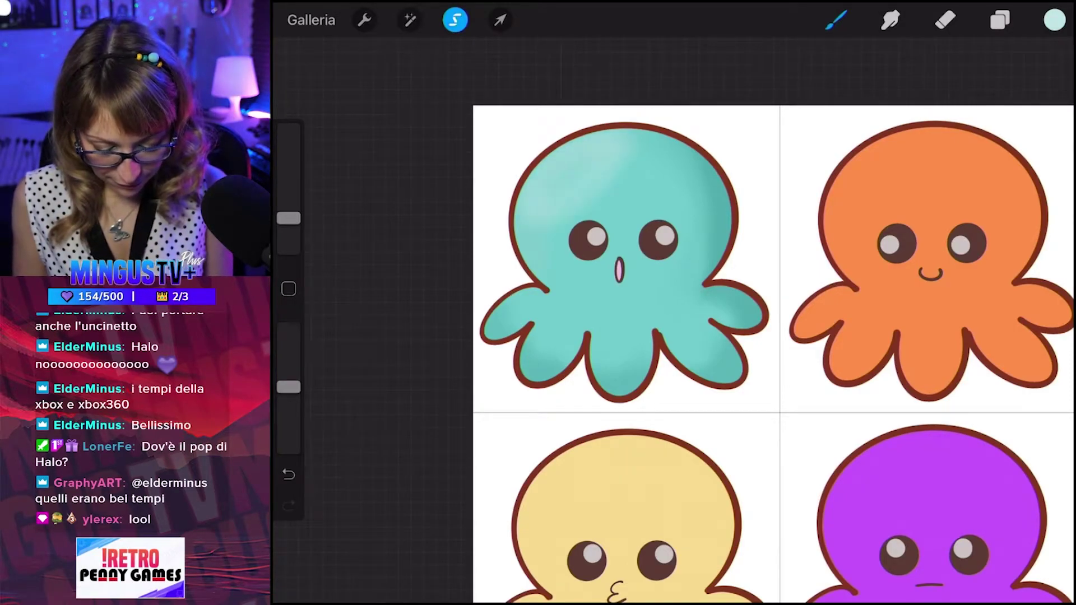
key("ctrl+z")
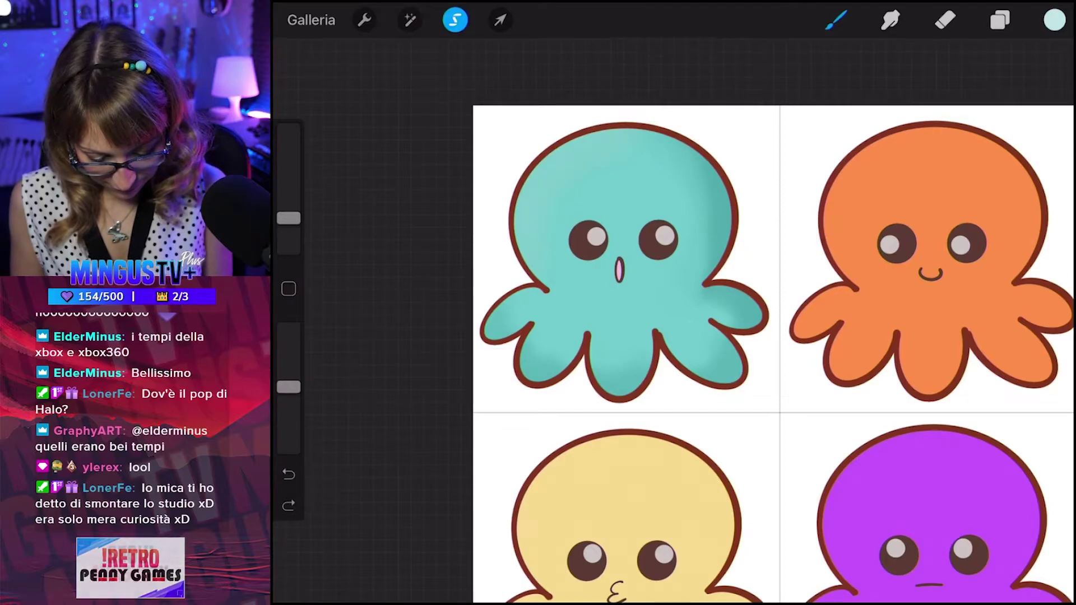
key("ctrl+shift+z")
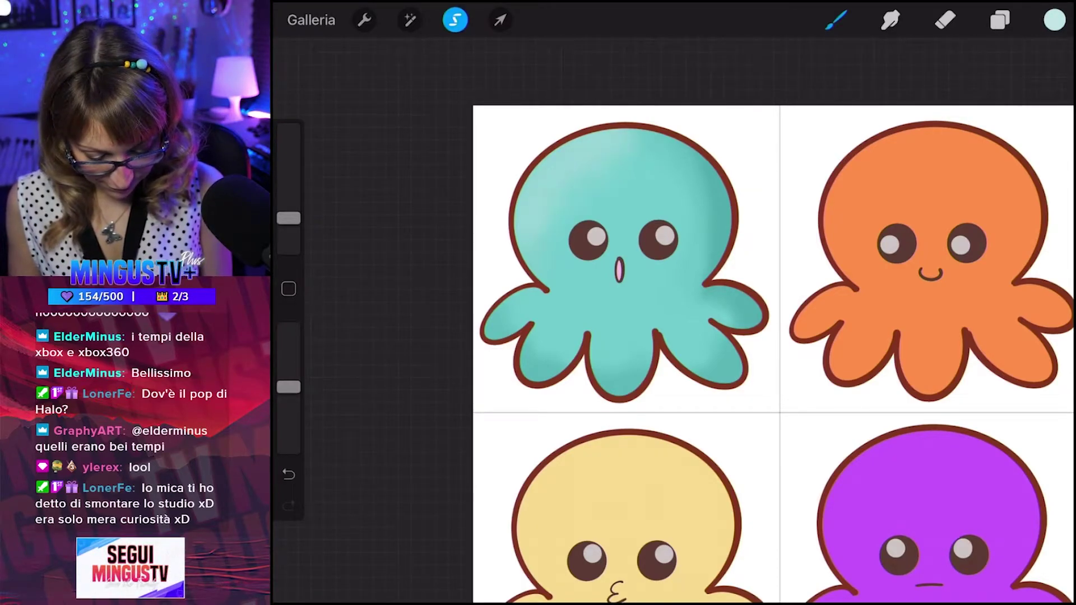
Sample teal from the octopus's left side, head and right arm, then zoom out.
left_click(533, 247)
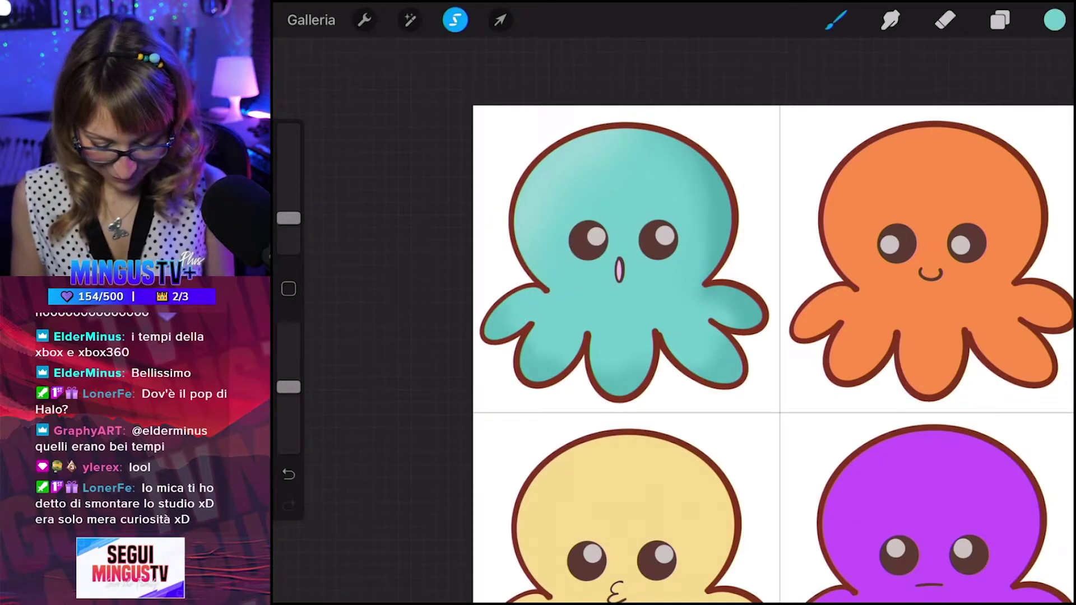
left_click_drag(566, 261, 679, 185)
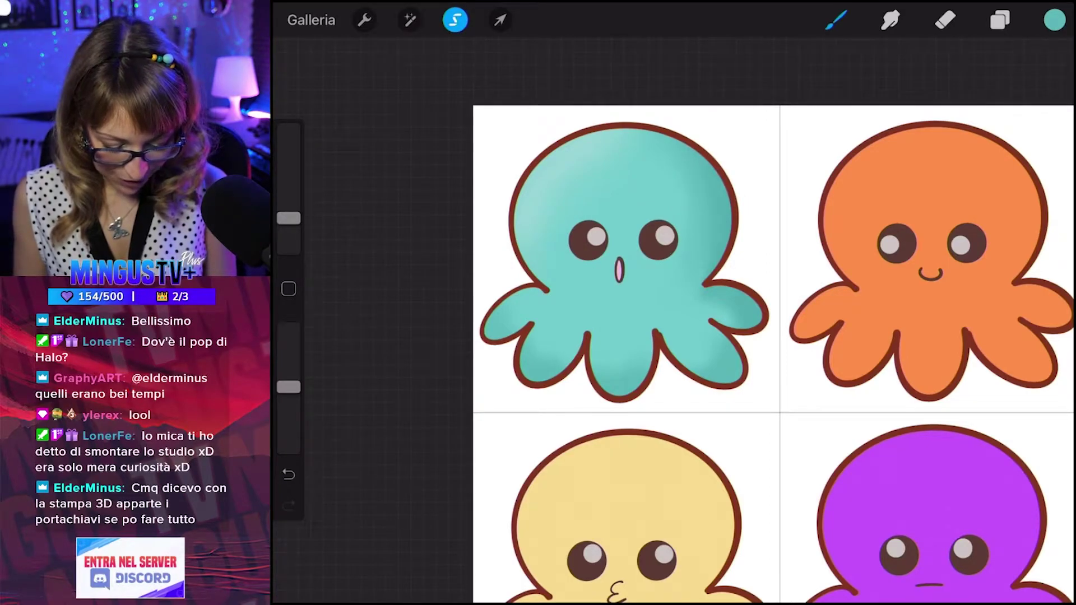
left_click_drag(750, 326, 674, 294)
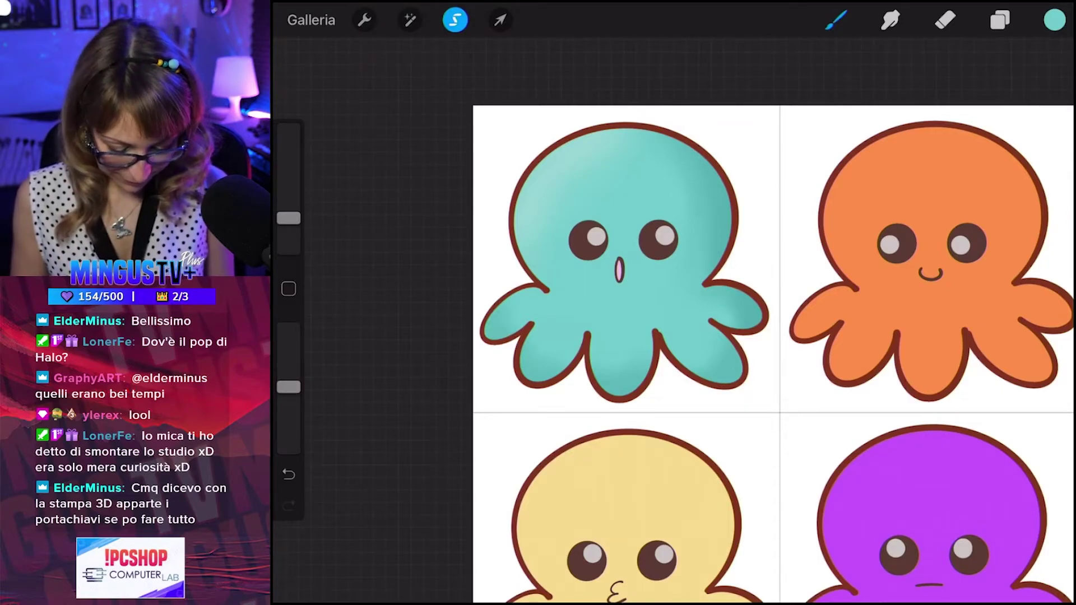
scroll(728, 359, "down", 3)
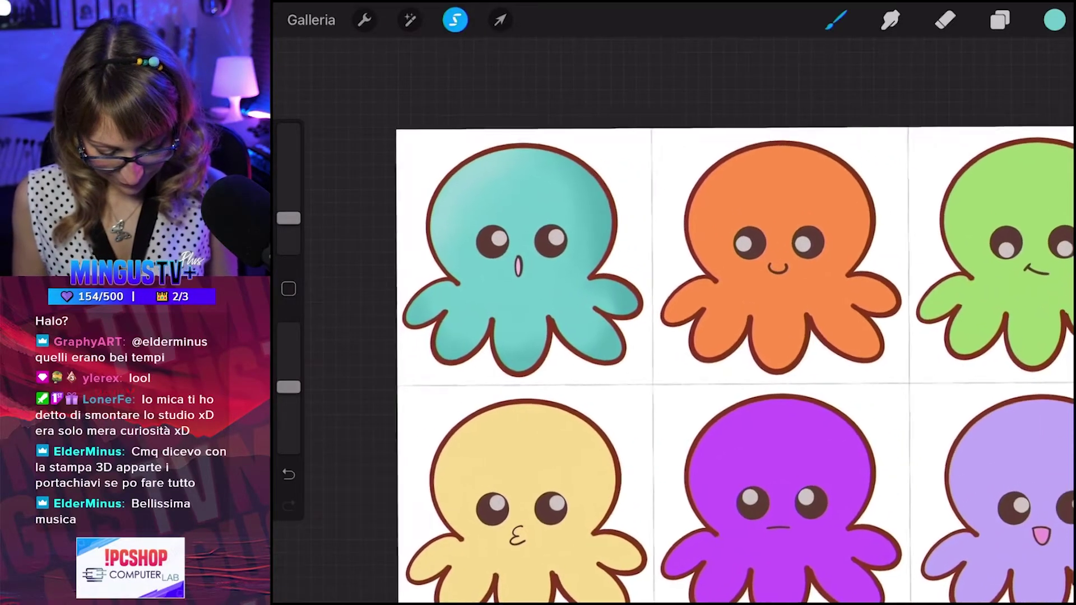
Sample the orange octopus, darken the orange, and undo a trial shading stroke.
left_click(782, 208)
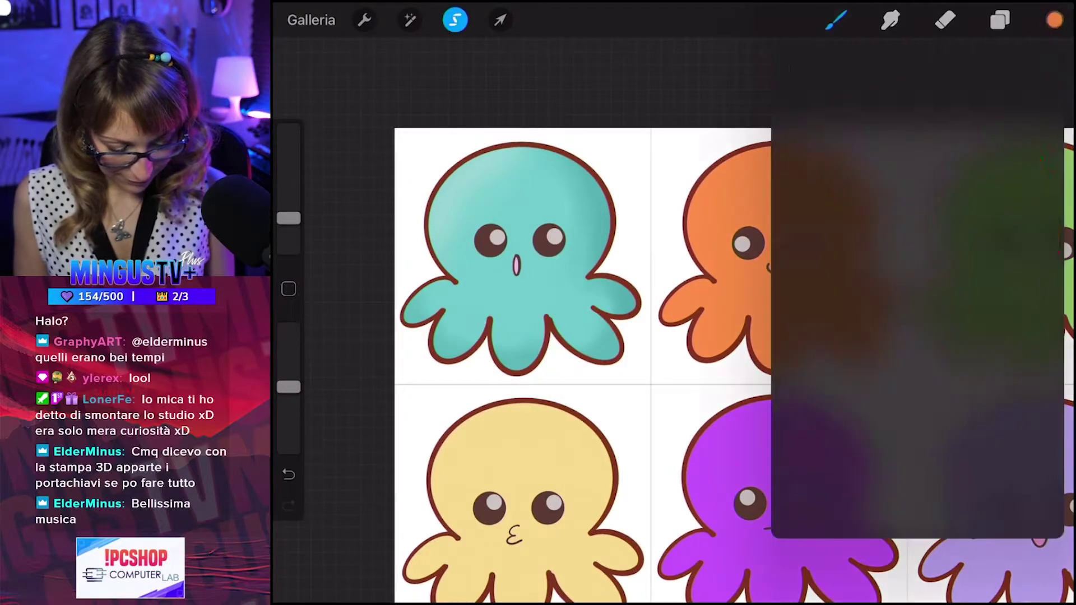
left_click(1054, 19)
left_click_drag(933, 156, 964, 182)
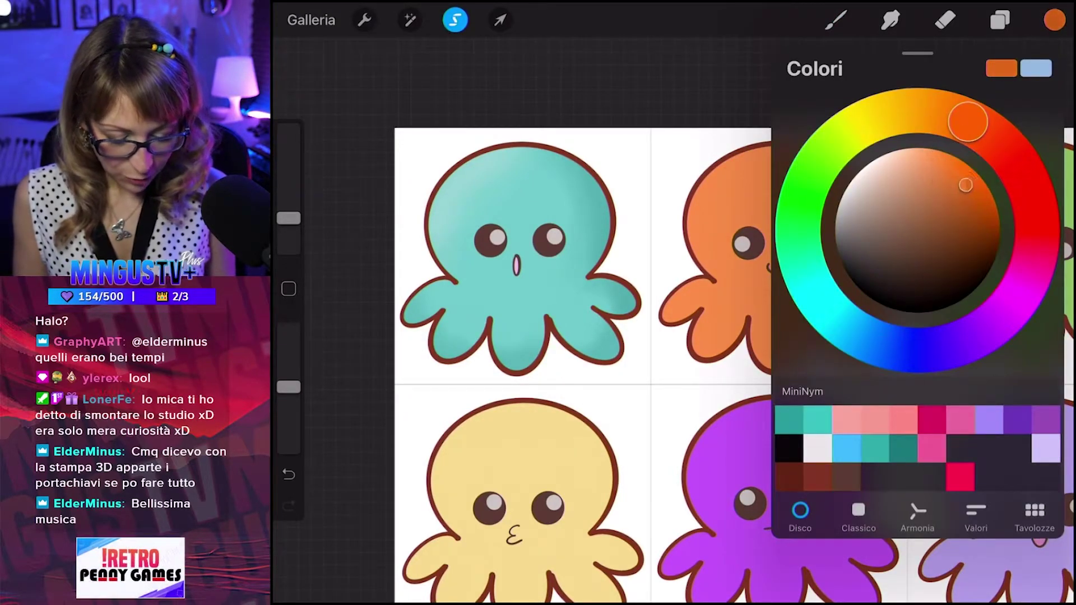
left_click(836, 19)
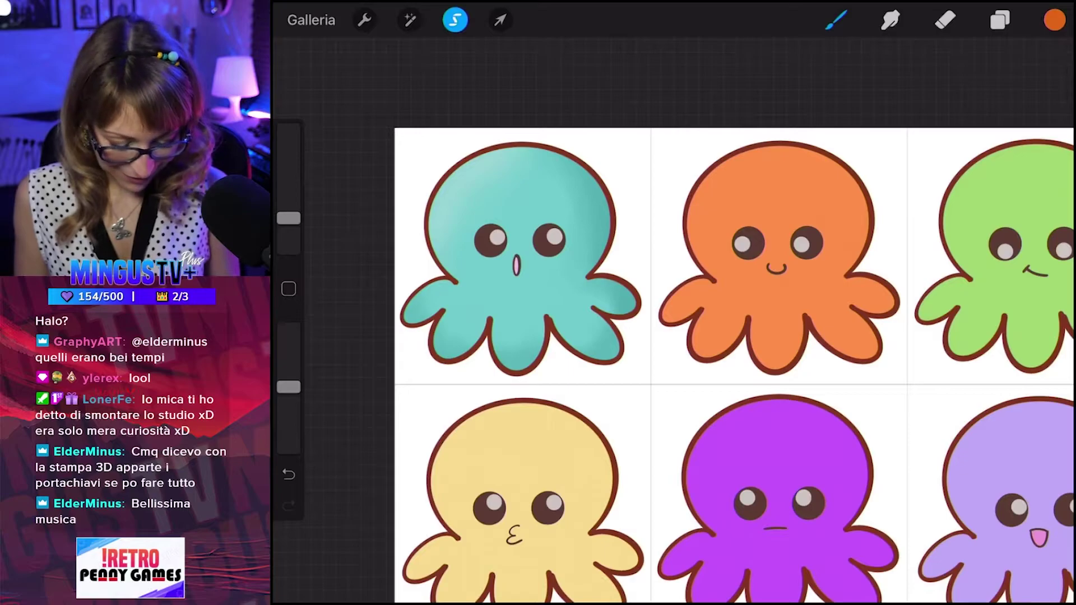
left_click_drag(844, 259, 835, 287)
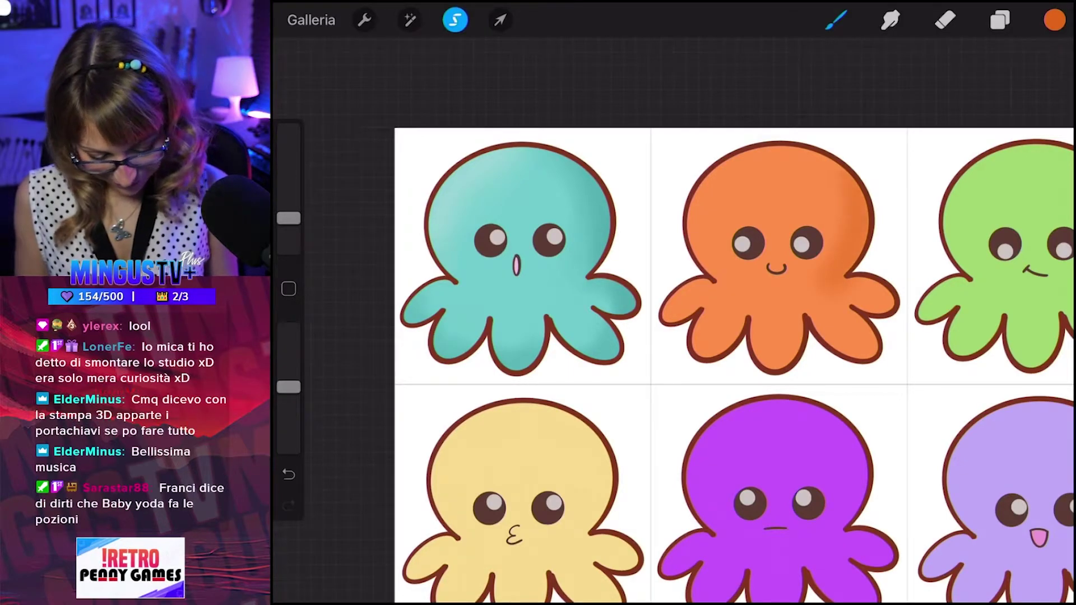
key("ctrl+z")
Choose a slightly different deeper orange for shading the orange octopus.
left_click(1054, 20)
left_click_drag(969, 184, 960, 174)
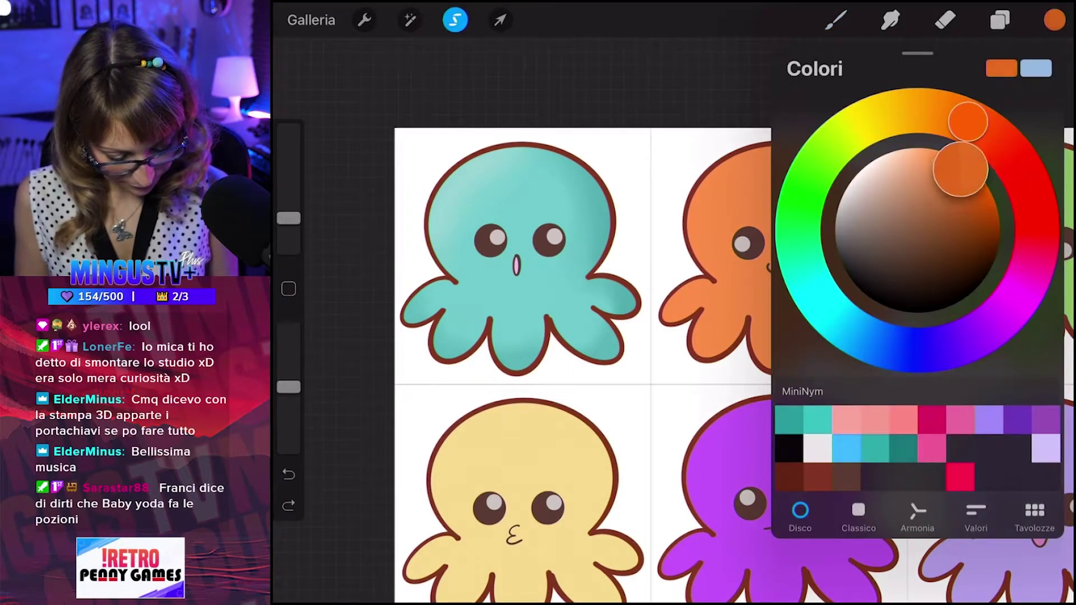
left_click(836, 20)
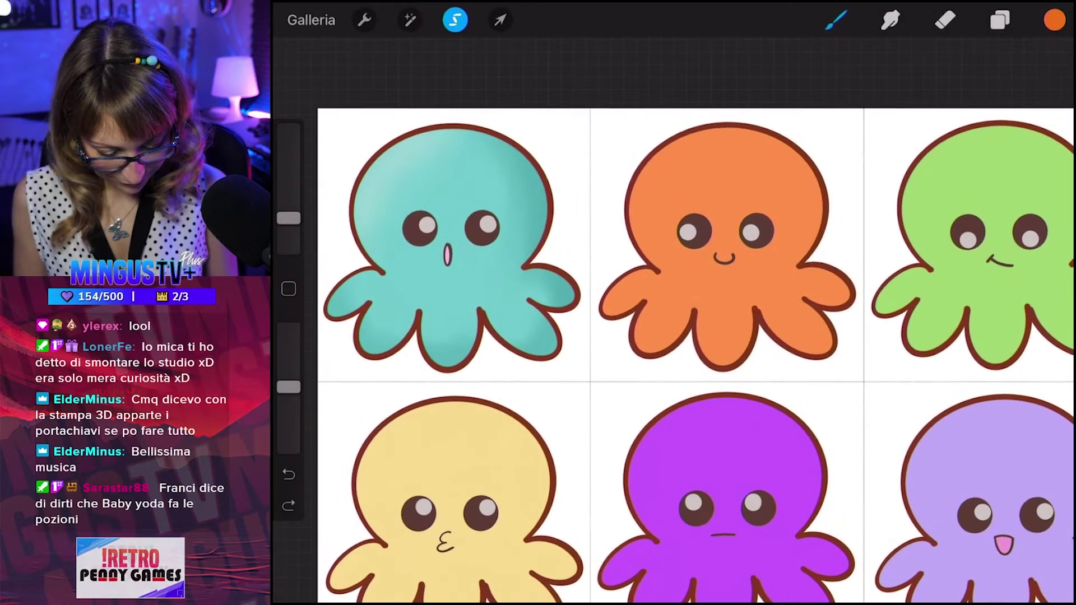
scroll(695, 353, "up", 2)
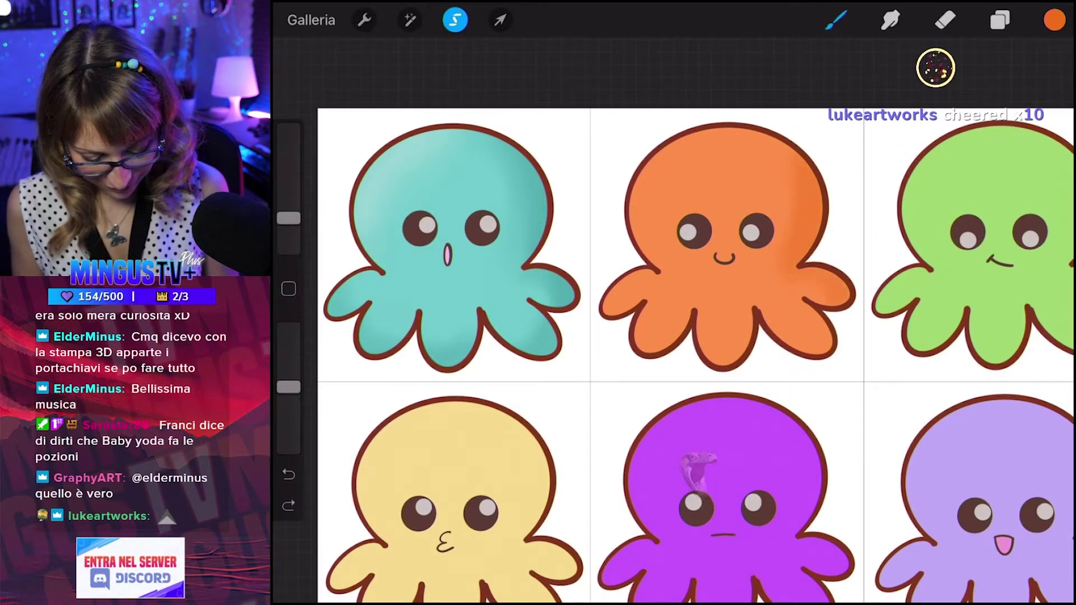
Paint darker orange shading on the orange octopus, slightly tweaking the shade.
left_click_drag(712, 535, 736, 535)
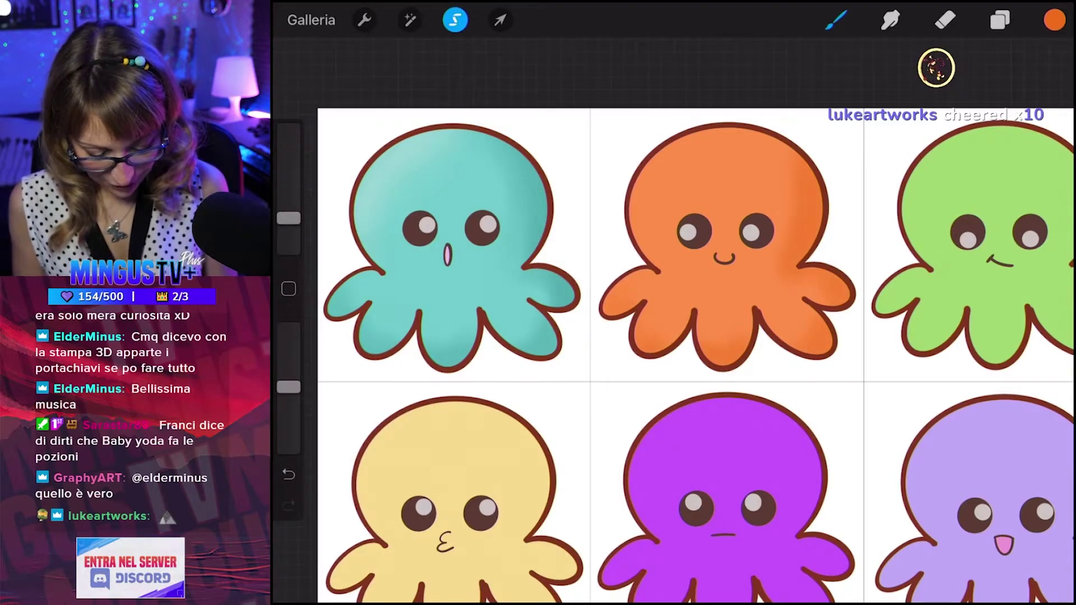
left_click(1054, 20)
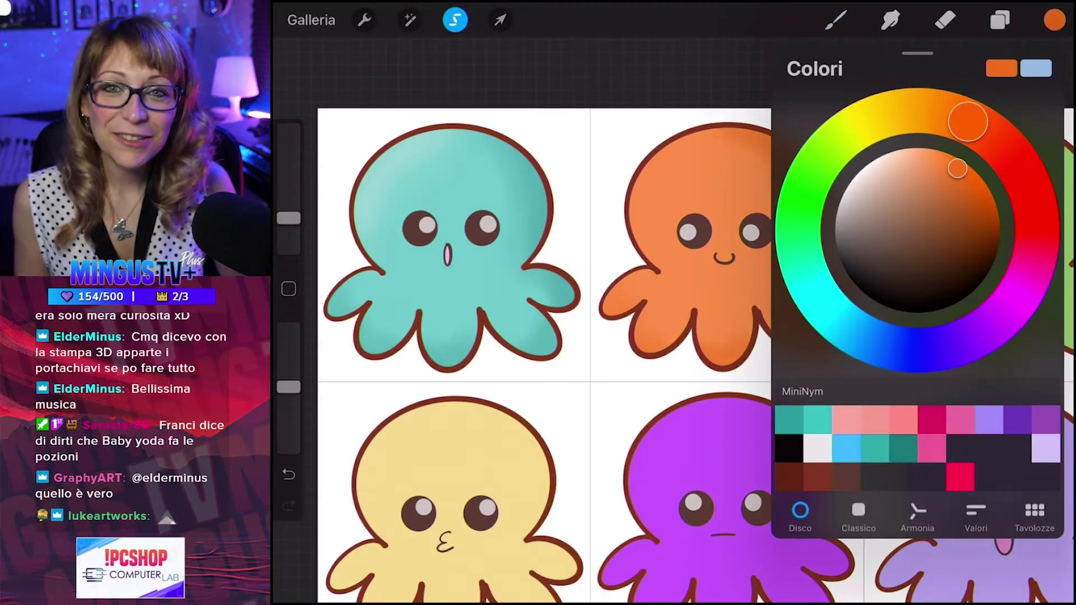
left_click_drag(968, 122, 971, 123)
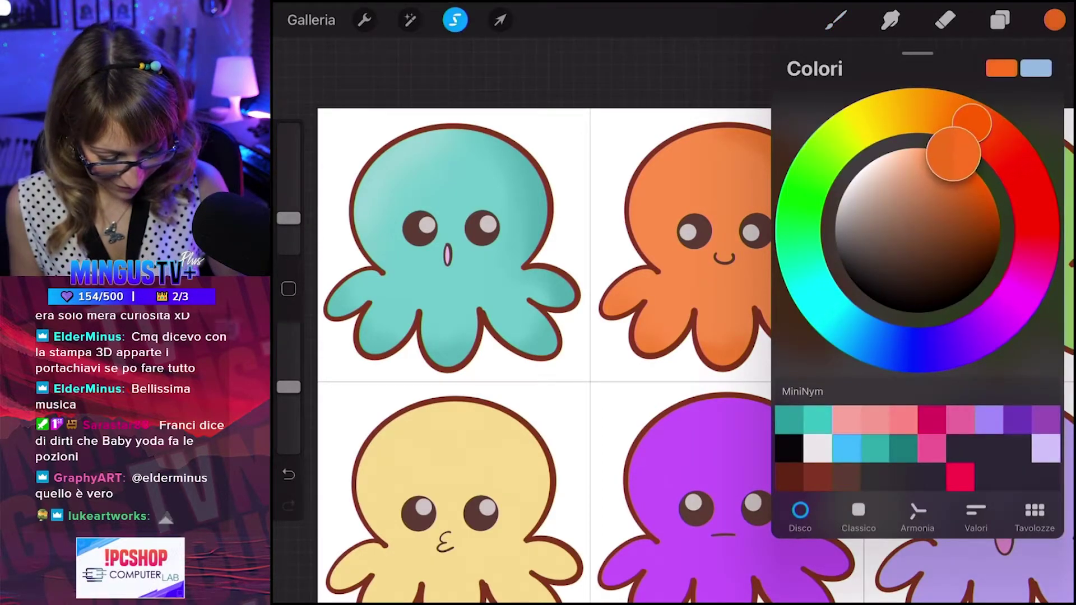
left_click(329, 296)
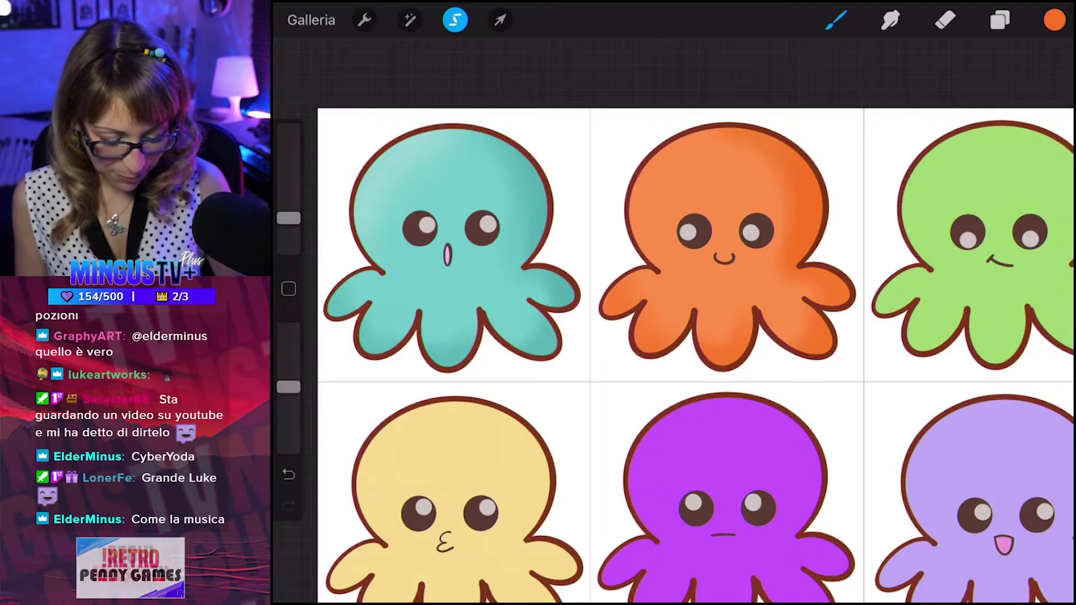
Sample the lighter orange from the head and pick a pale peach for highlights.
left_click(742, 190)
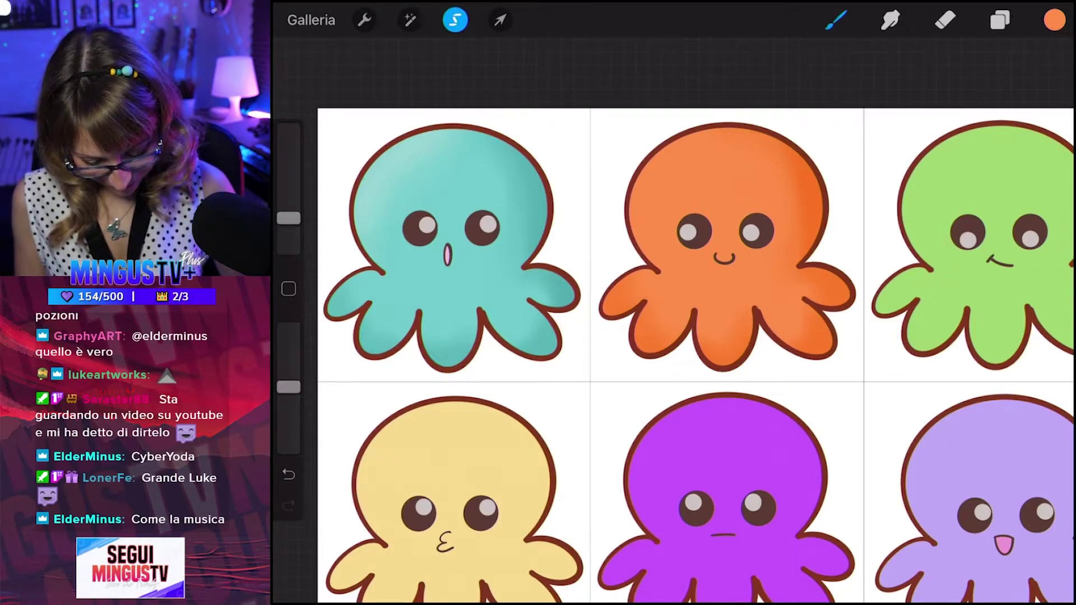
left_click(1054, 19)
left_click(919, 164)
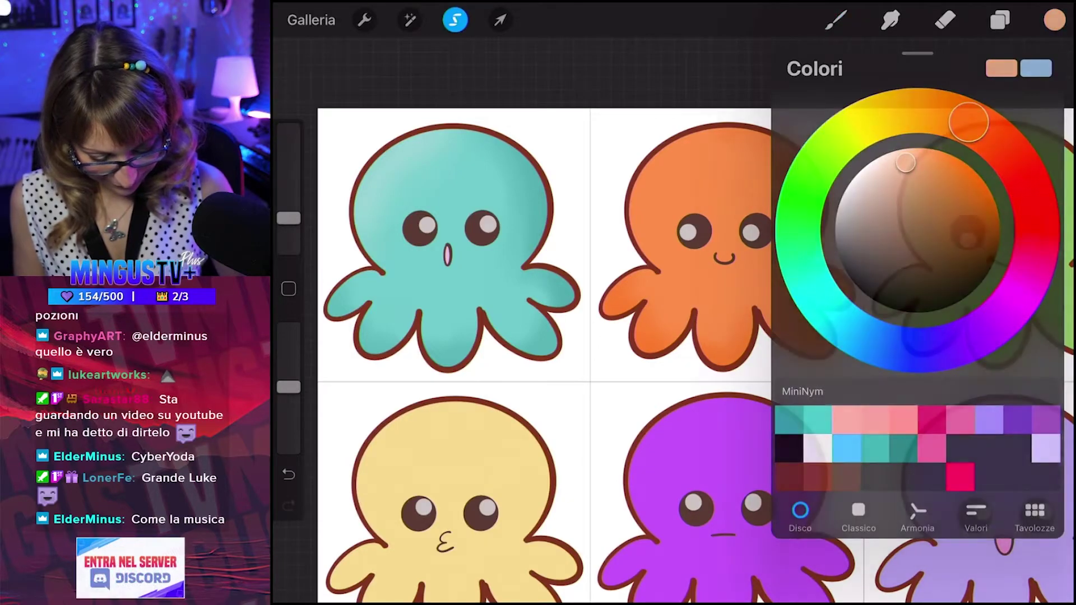
left_click(1054, 19)
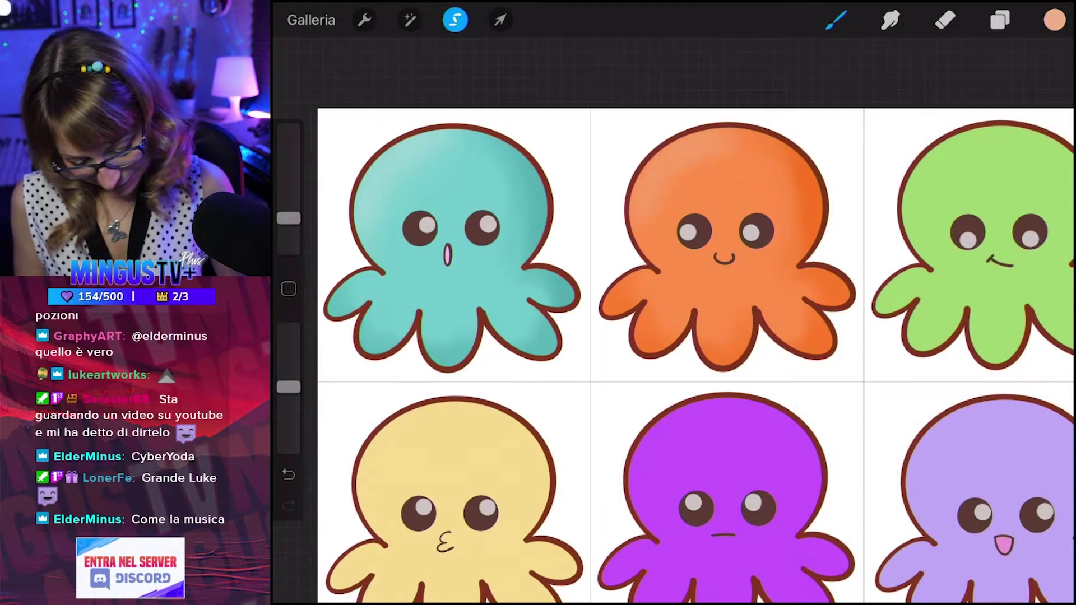
Sample the green octopus and pick a darker green to shade its right side.
scroll(673, 359, "down", 3)
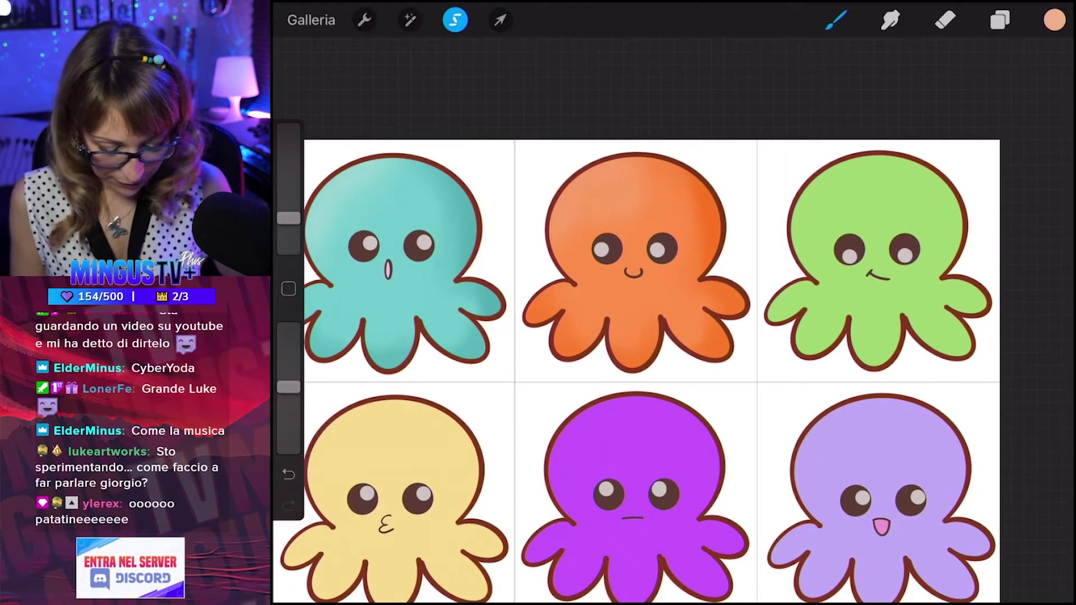
left_click_drag(711, 205, 921, 205)
left_click(1054, 20)
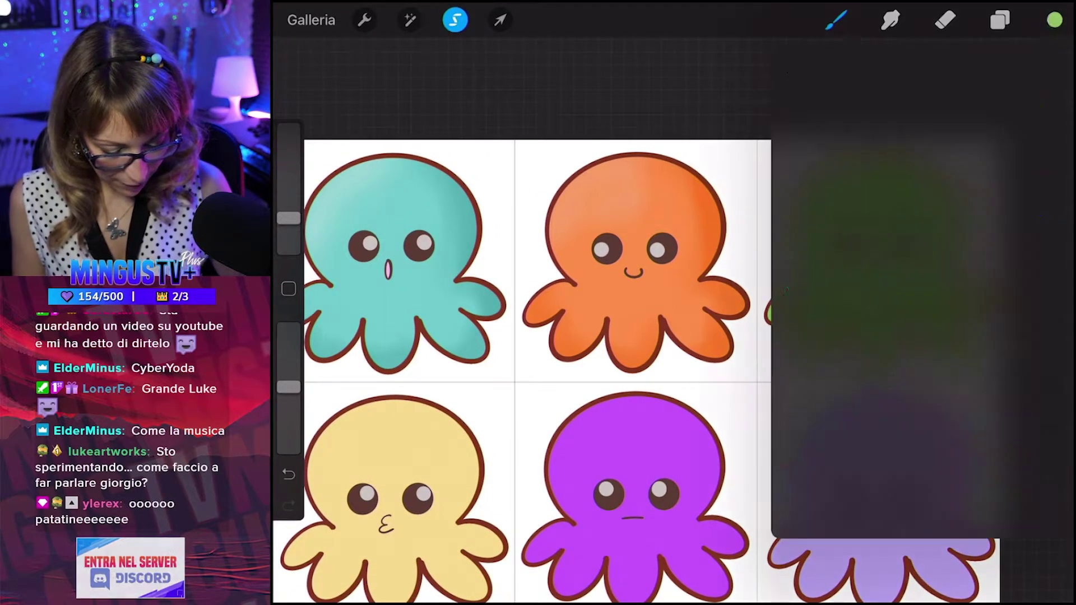
left_click_drag(910, 168, 925, 196)
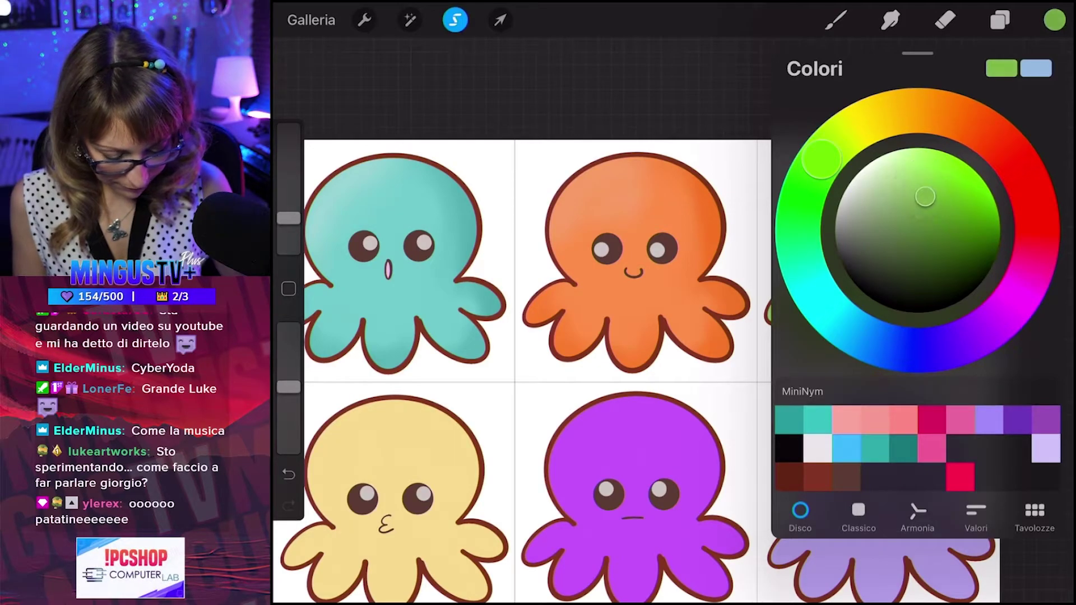
left_click(925, 196)
left_click(836, 20)
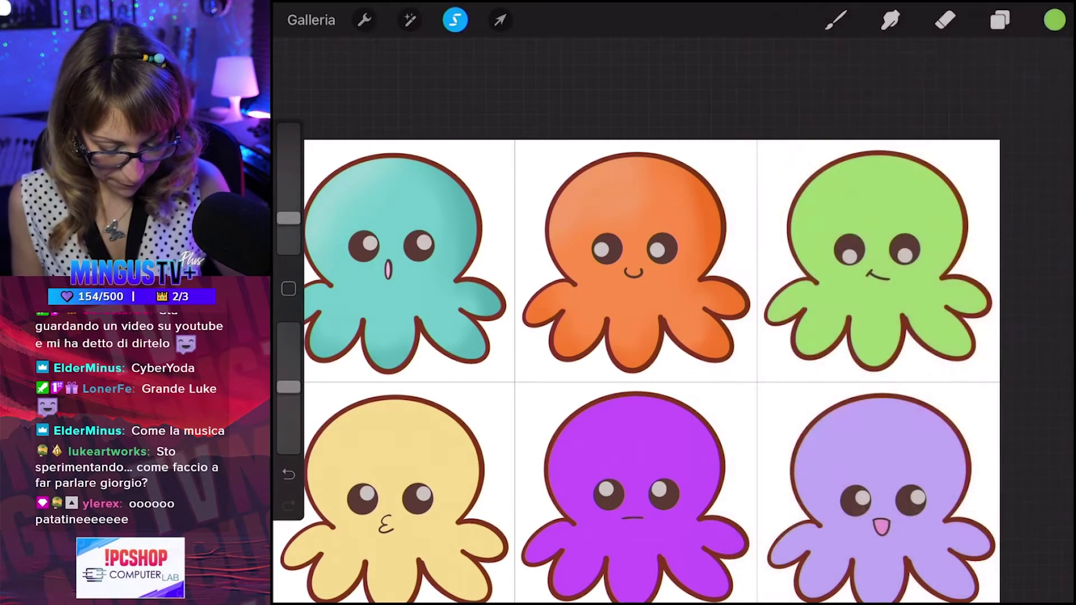
scroll(633, 364, "down", 2)
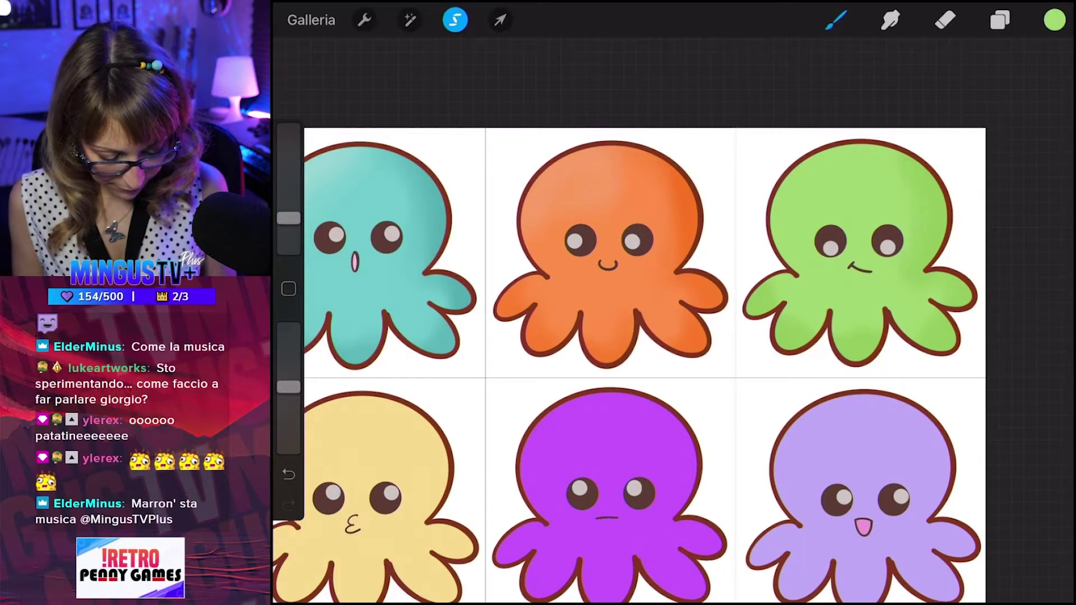
Pick a lighter green for highlights on the green octopus, then zoom out.
left_click(1054, 19)
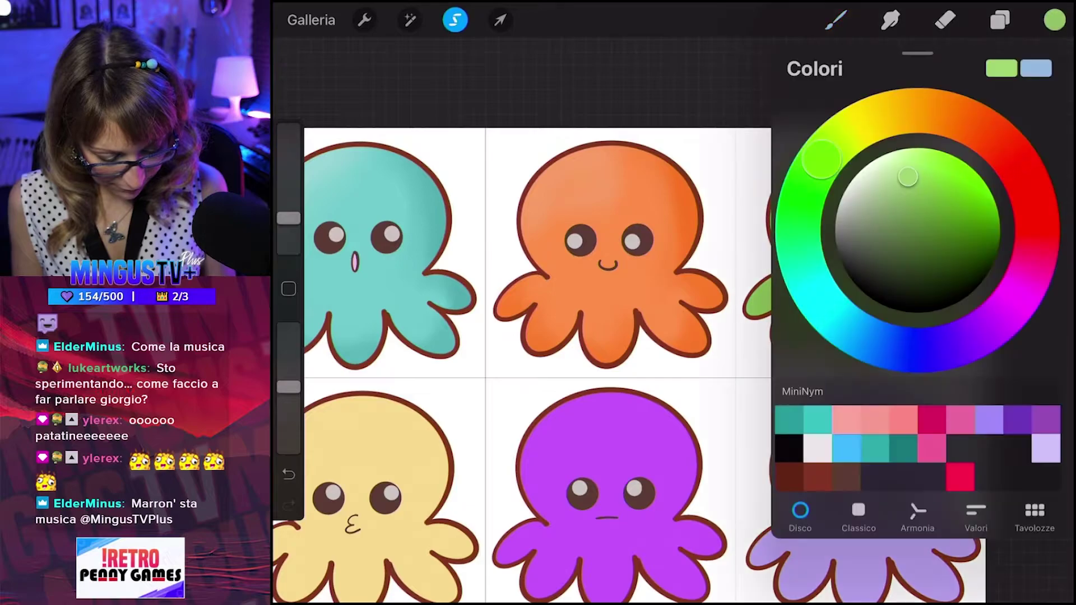
left_click_drag(908, 173, 893, 173)
left_click(1054, 19)
left_click(836, 20)
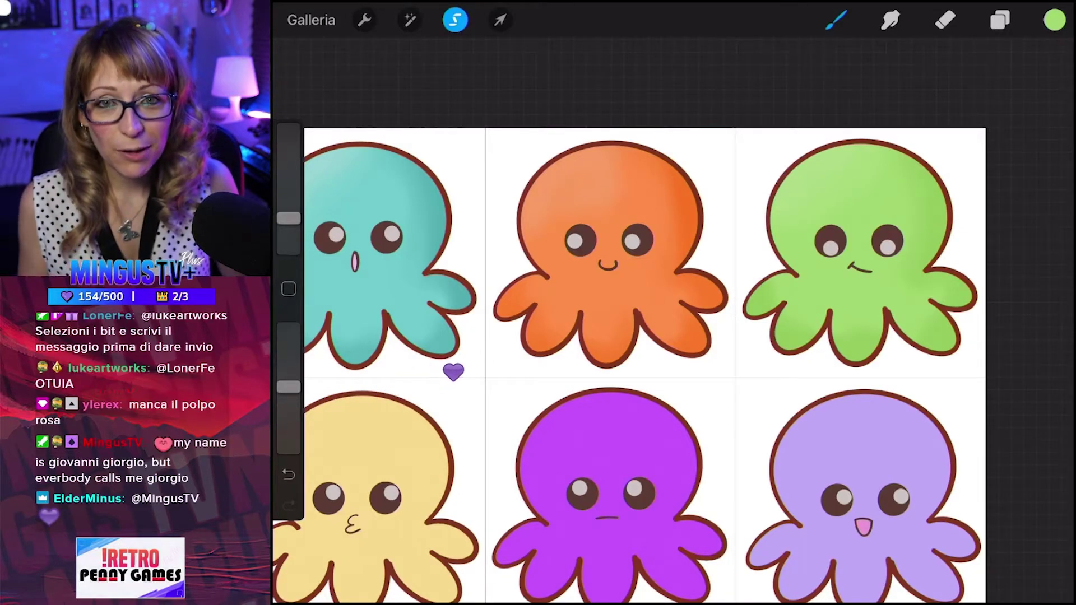
scroll(644, 364, "down", 3)
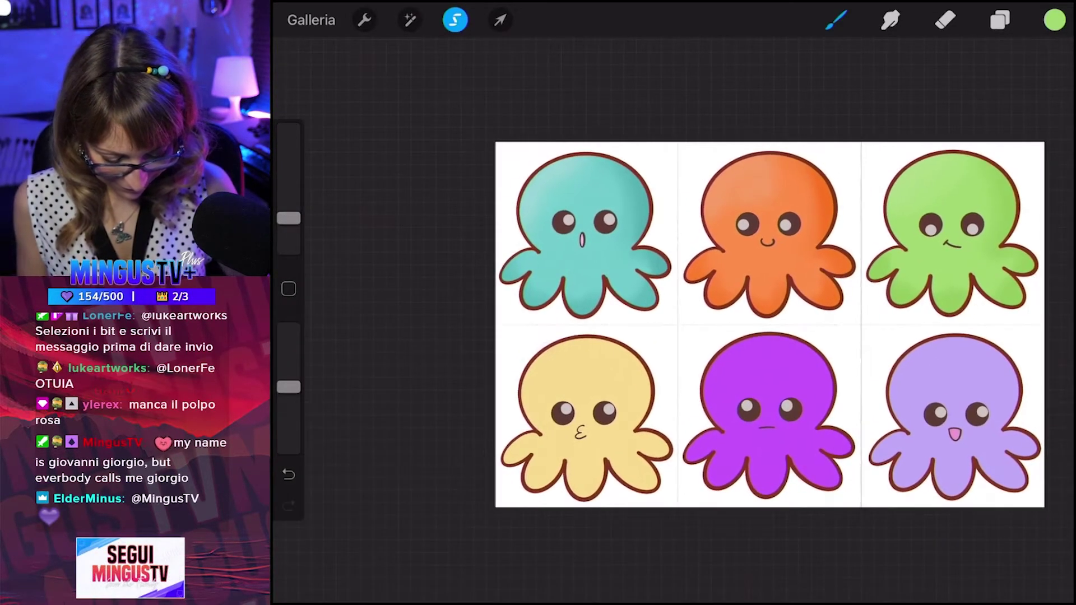
Change the colour from green to a bright golden yellow for the yellow octopus.
scroll(614, 444, "up", 5)
left_click(1054, 20)
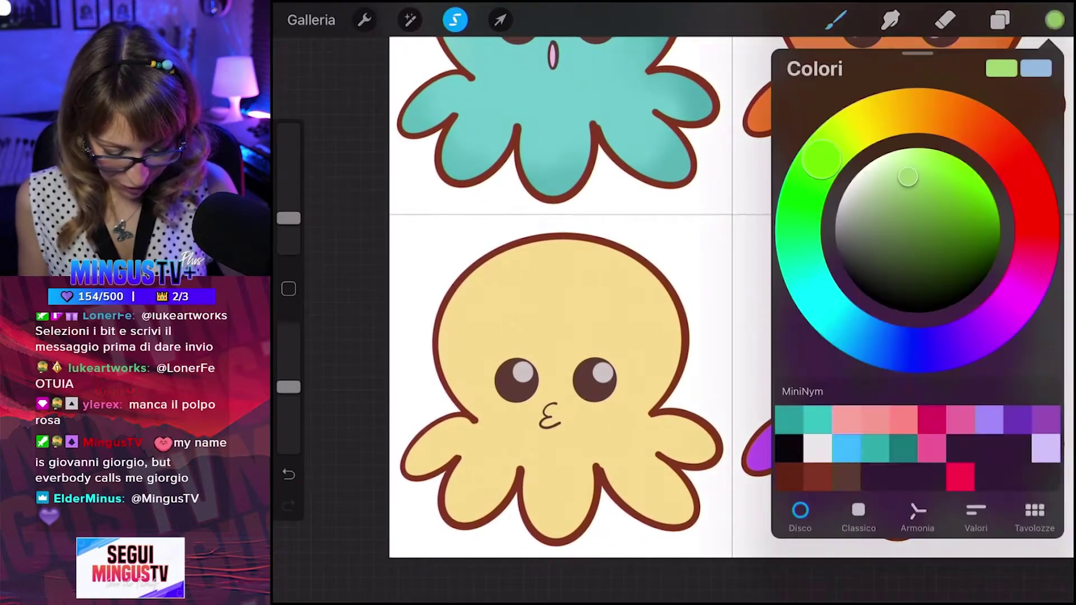
left_click_drag(821, 160, 872, 118)
mouse_move(908, 177)
left_mouse_down()
mouse_move(916, 161)
mouse_move(919, 171)
left_mouse_up()
left_click_drag(872, 119, 889, 113)
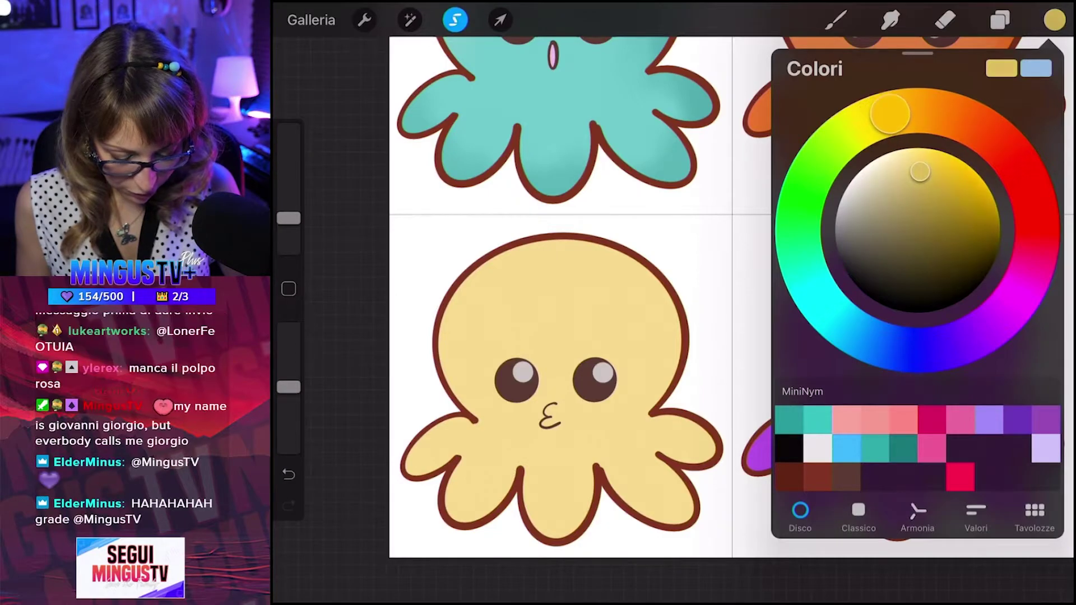
left_click_drag(919, 171, 929, 163)
left_click(836, 20)
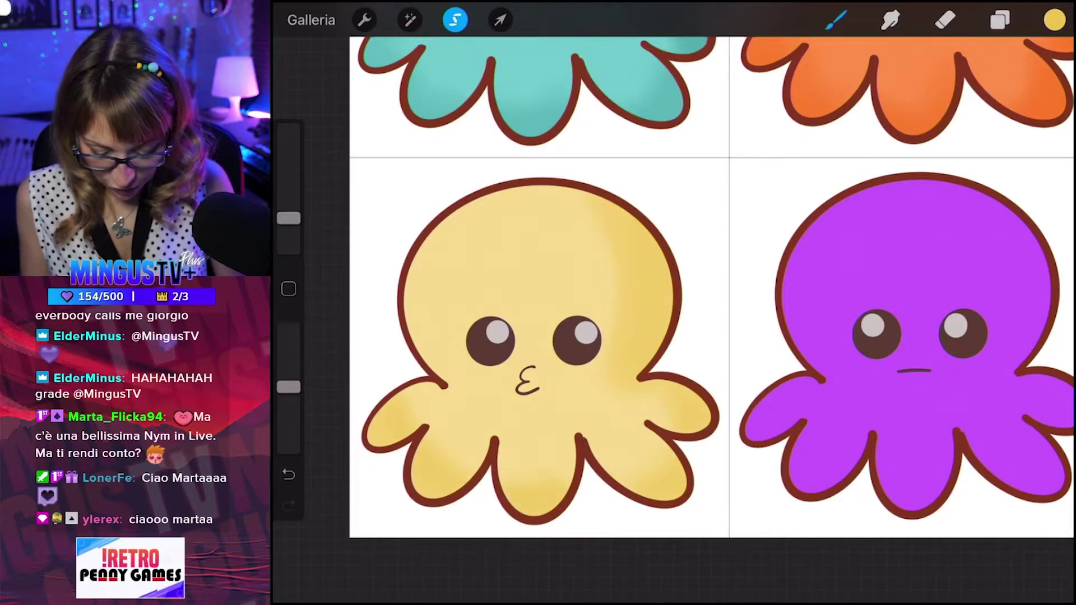
Move the colour to a light orange tone, then sample the octopus's pale yellow.
left_click(1054, 20)
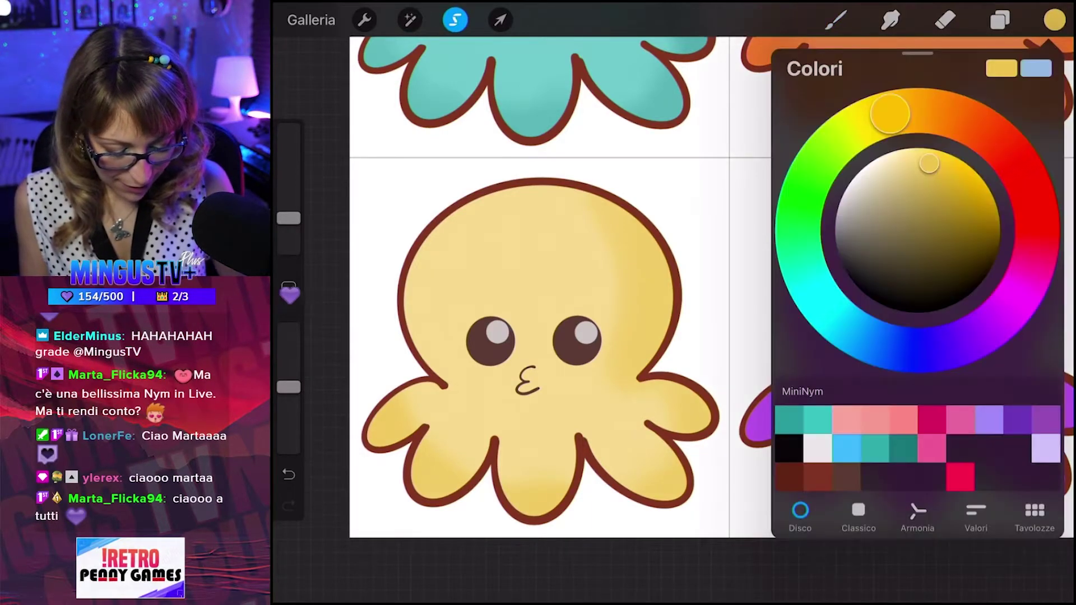
mouse_move(928, 164)
left_mouse_down()
mouse_move(936, 178)
mouse_move(931, 170)
left_mouse_up()
left_click_drag(910, 110, 925, 110)
left_click_drag(931, 170, 920, 160)
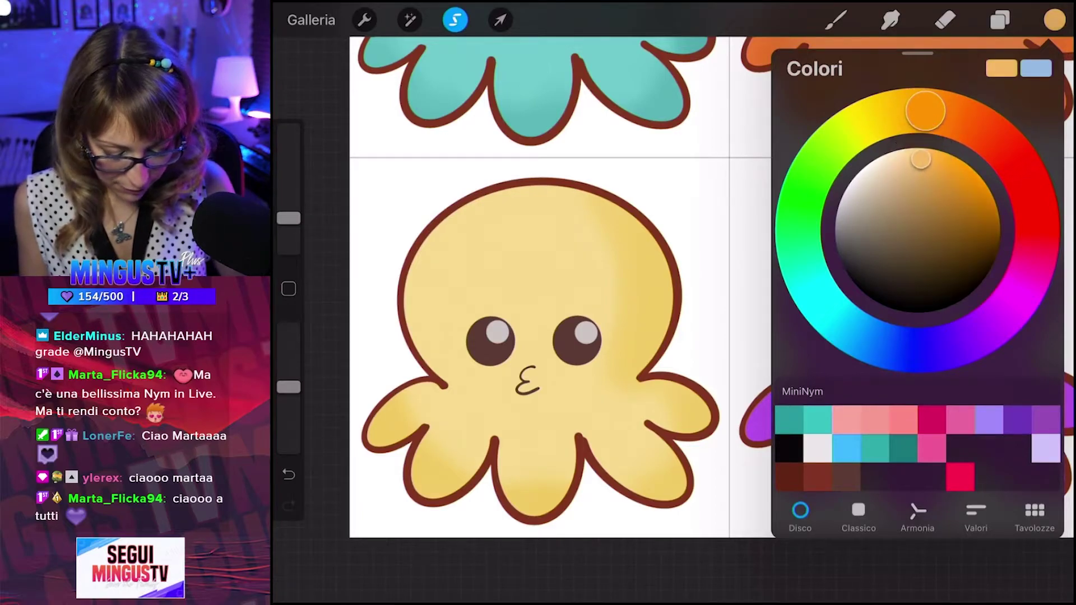
left_click(1054, 19)
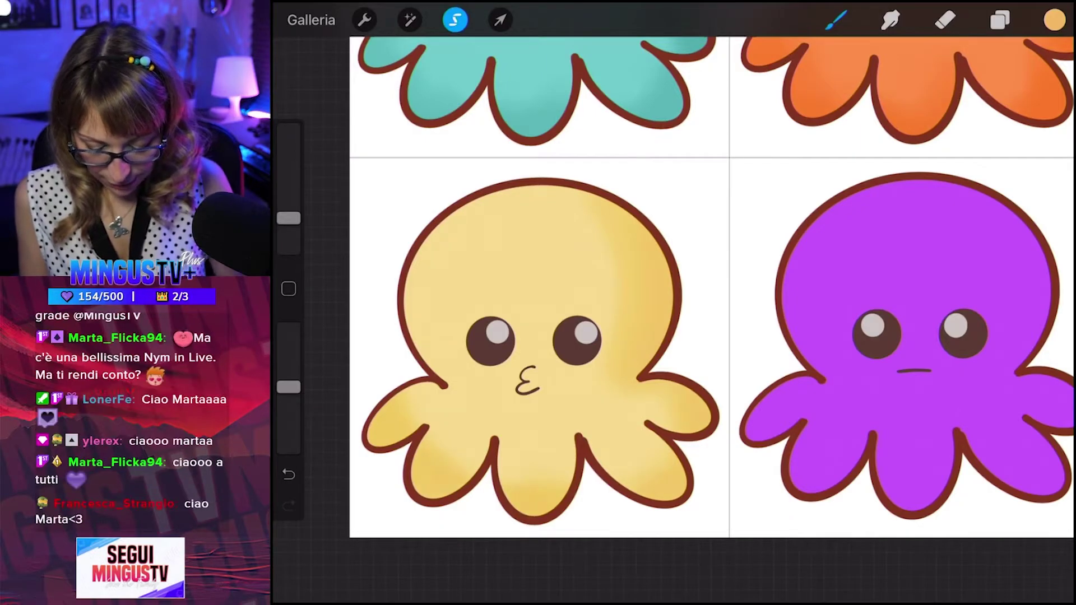
left_click(416, 503)
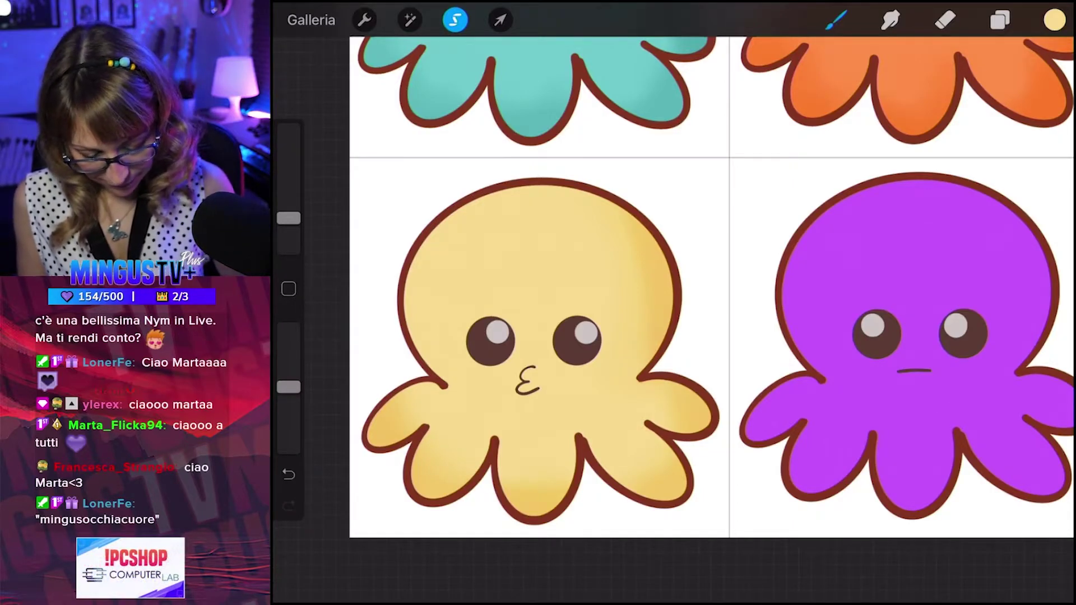
Sample a yellow tone from the octopus and shift it toward orange.
left_click_drag(606, 435, 654, 263)
left_click(1054, 20)
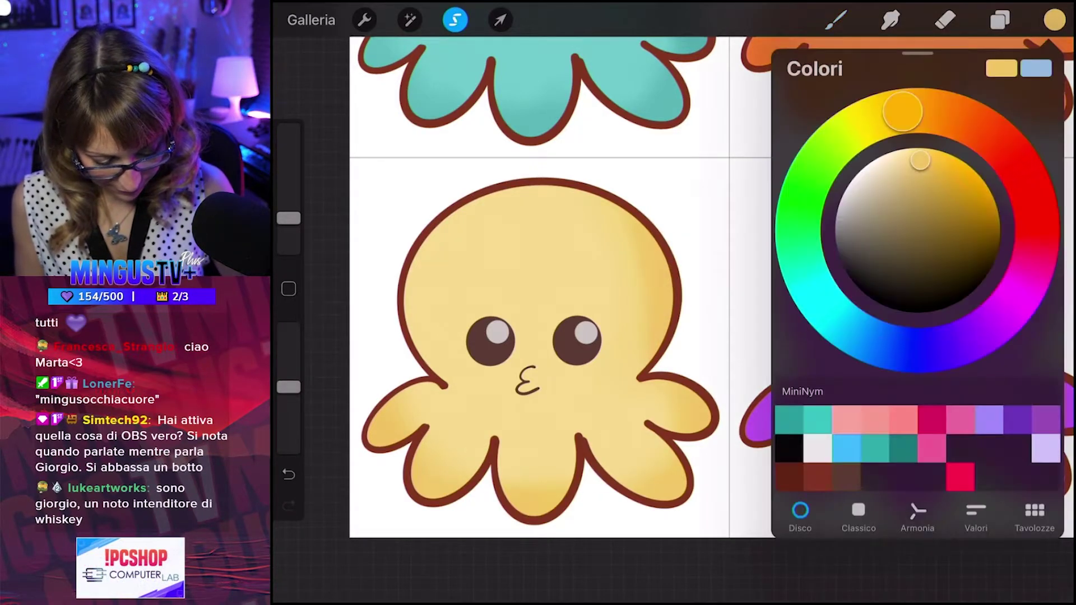
left_click(1054, 19)
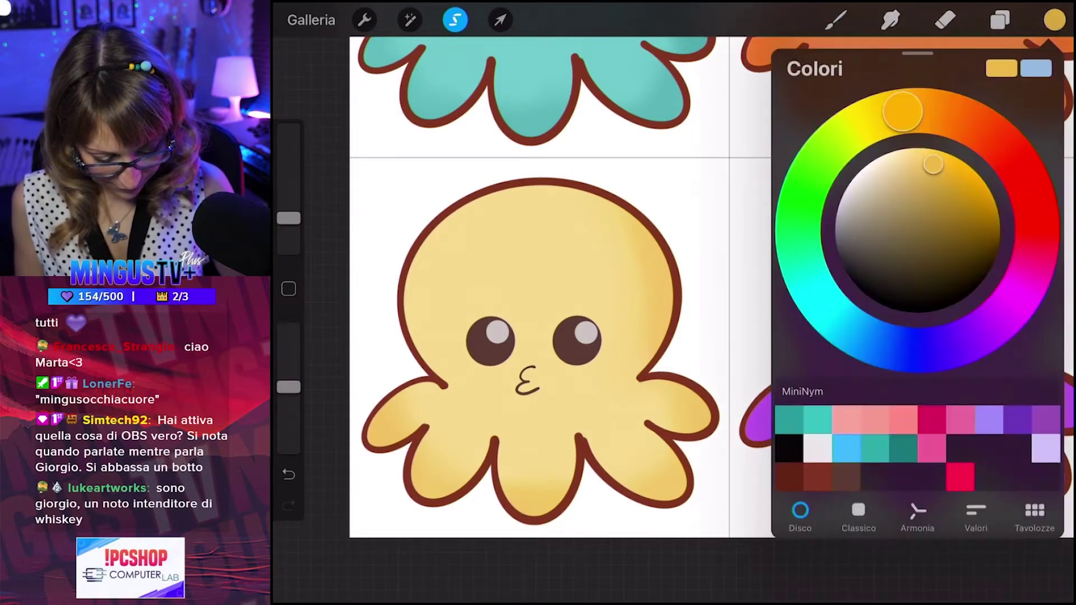
left_click_drag(902, 111, 921, 110)
left_click(1054, 19)
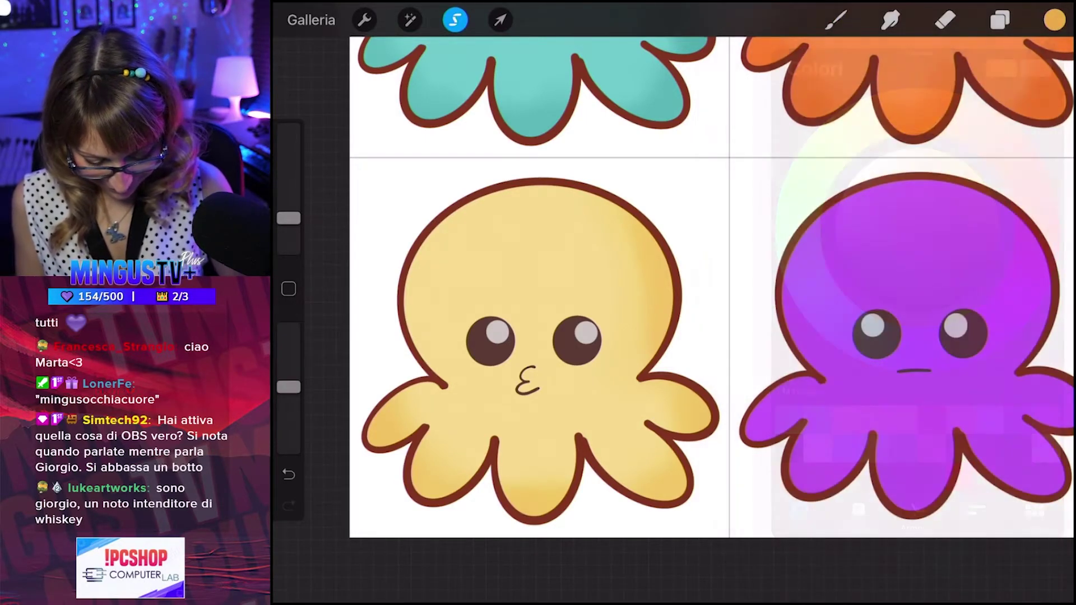
left_click(836, 20)
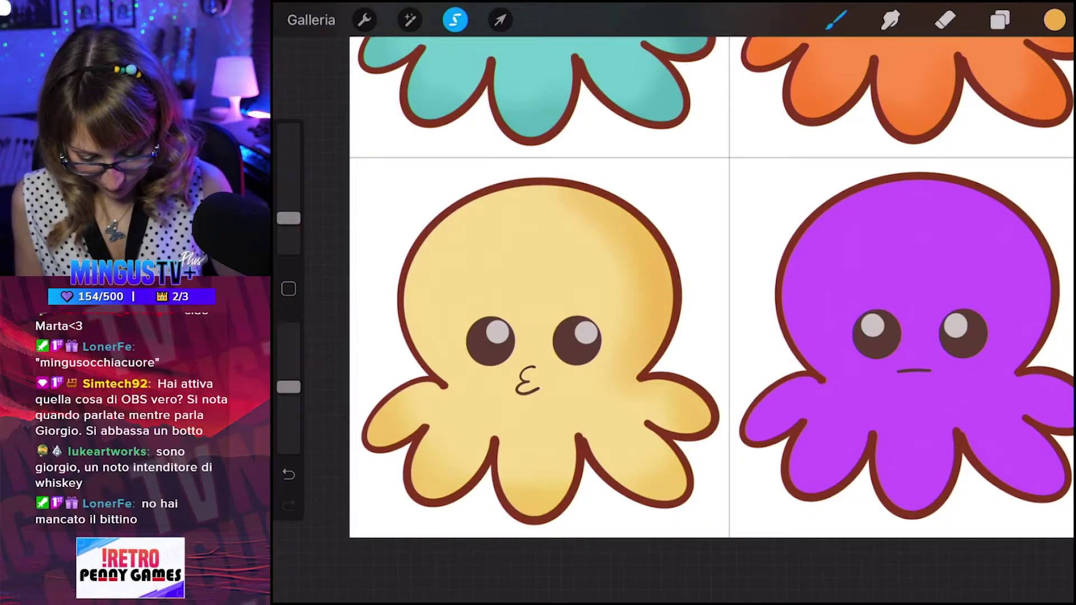
Pick a pale peach colour in the colour disc.
left_click(1053, 20)
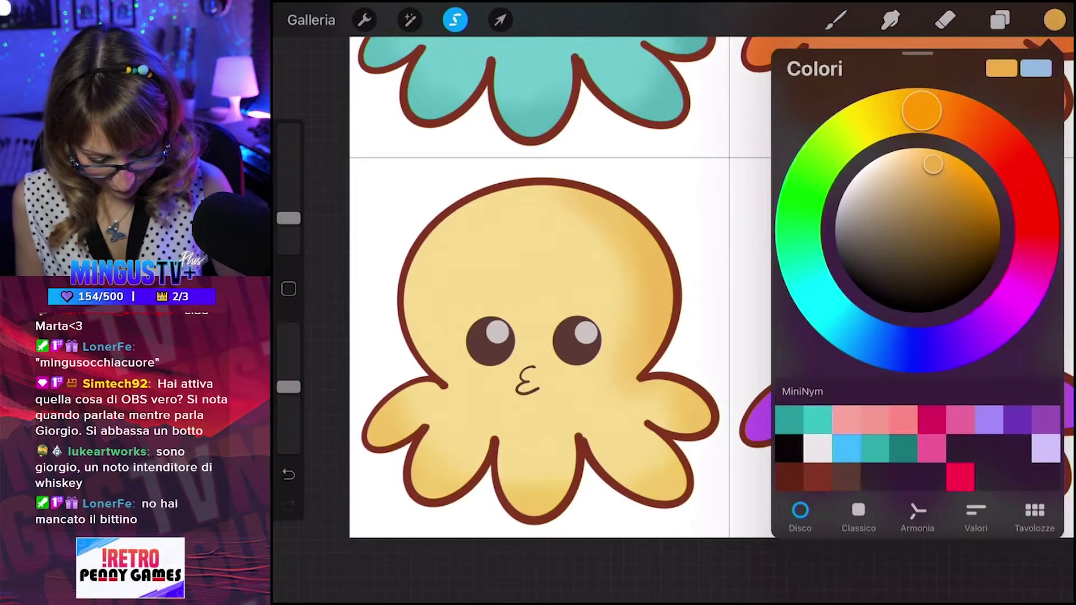
left_click_drag(932, 164, 902, 156)
left_click(1054, 20)
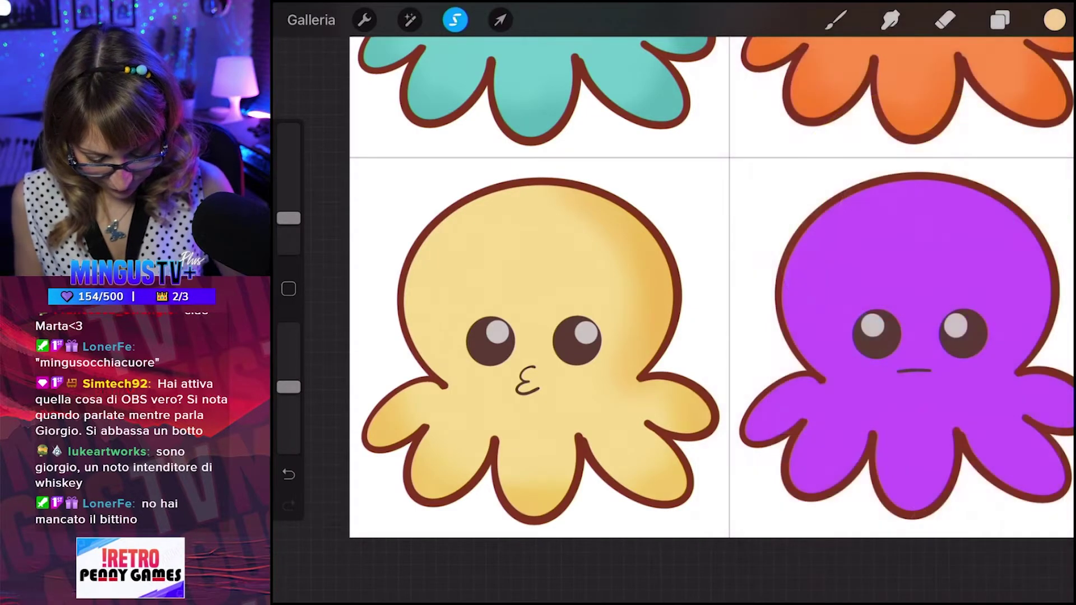
left_click(836, 20)
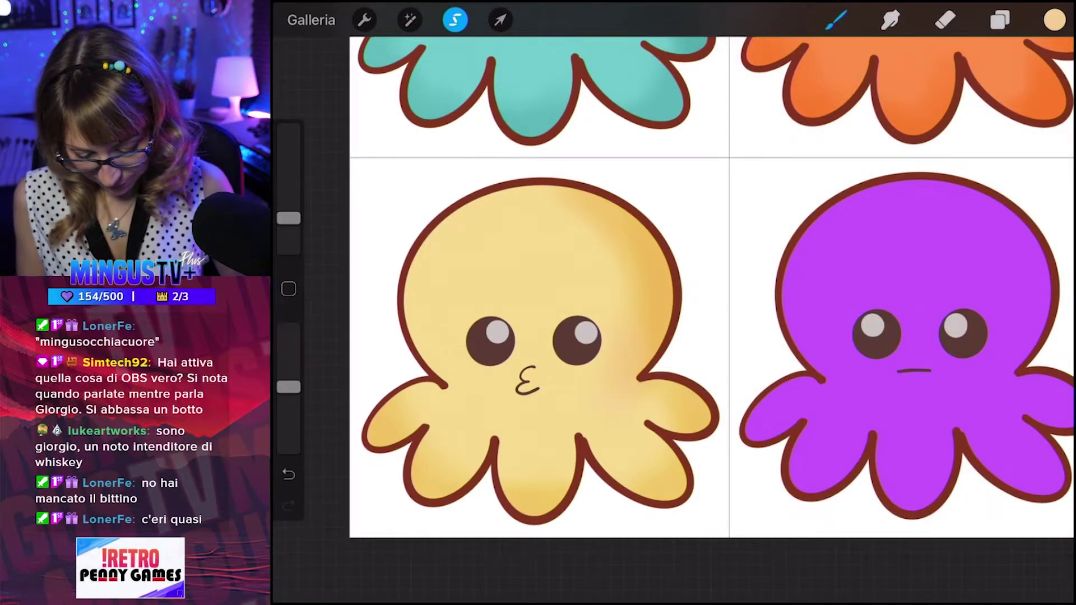
Undo the last yellow-octopus stroke, resample its colour, and zoom out toward the purple octopus.
key("ctrl+z")
left_click_drag(612, 409, 540, 249)
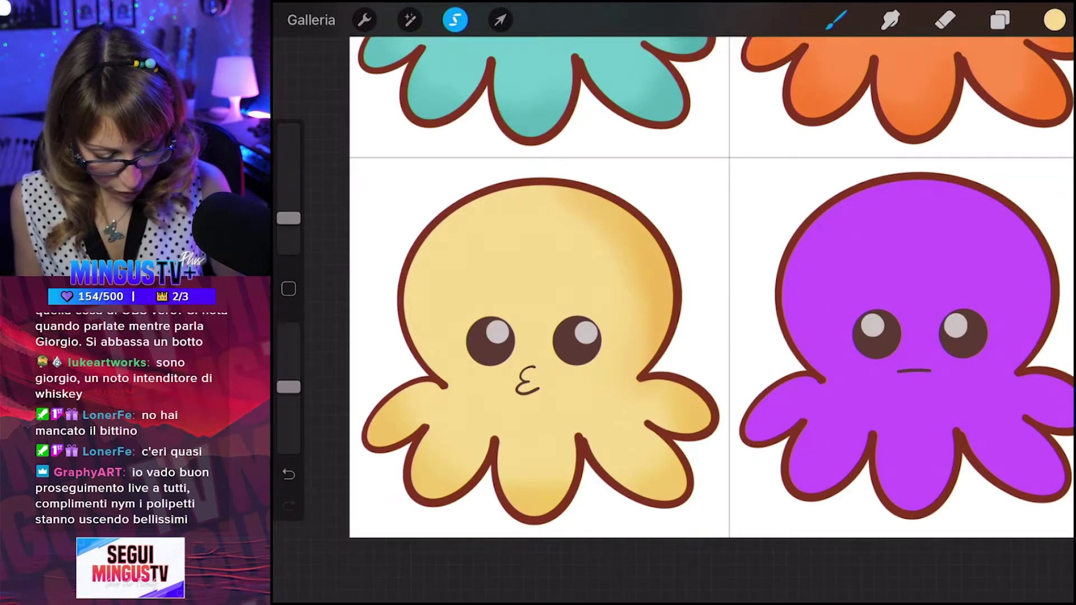
left_click(1054, 19)
left_click(1054, 20)
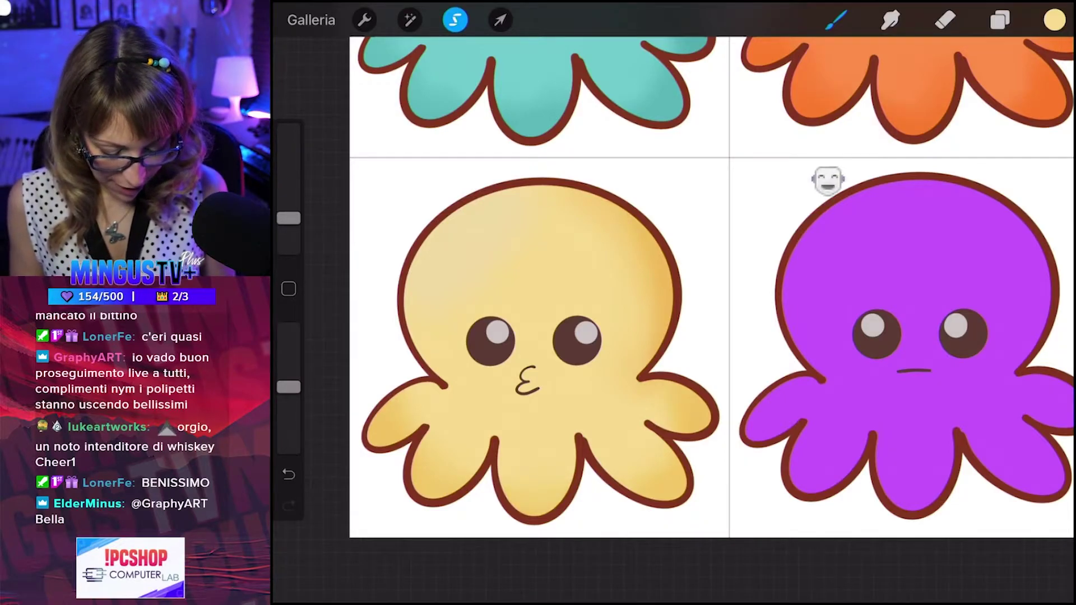
scroll(828, 175, "down", 3)
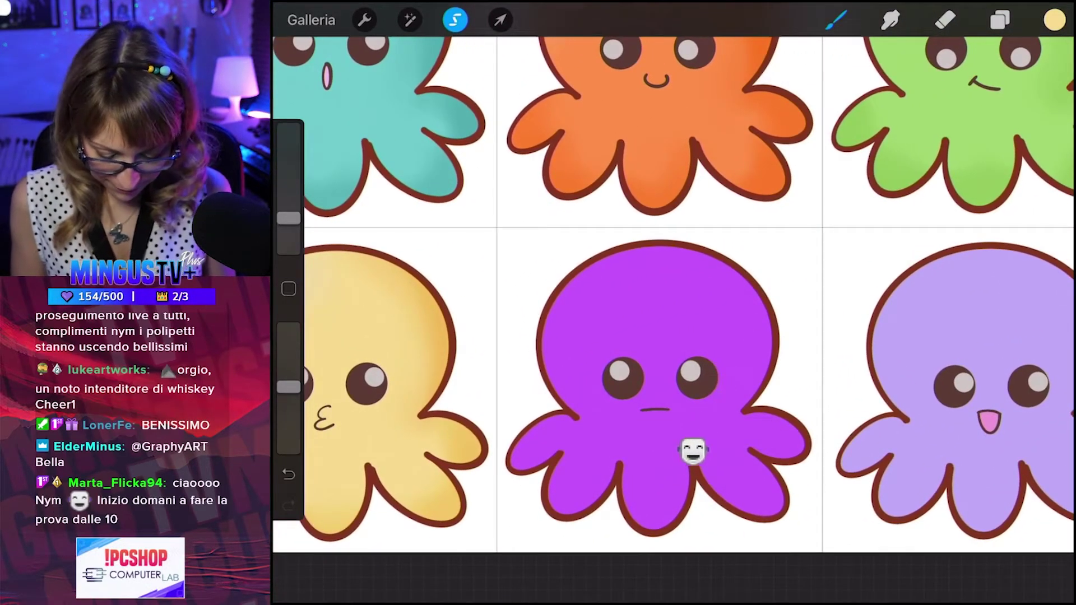
Sample the purple octopus's body colour and pick a darker purple for shading.
left_click(691, 449)
left_click(1054, 20)
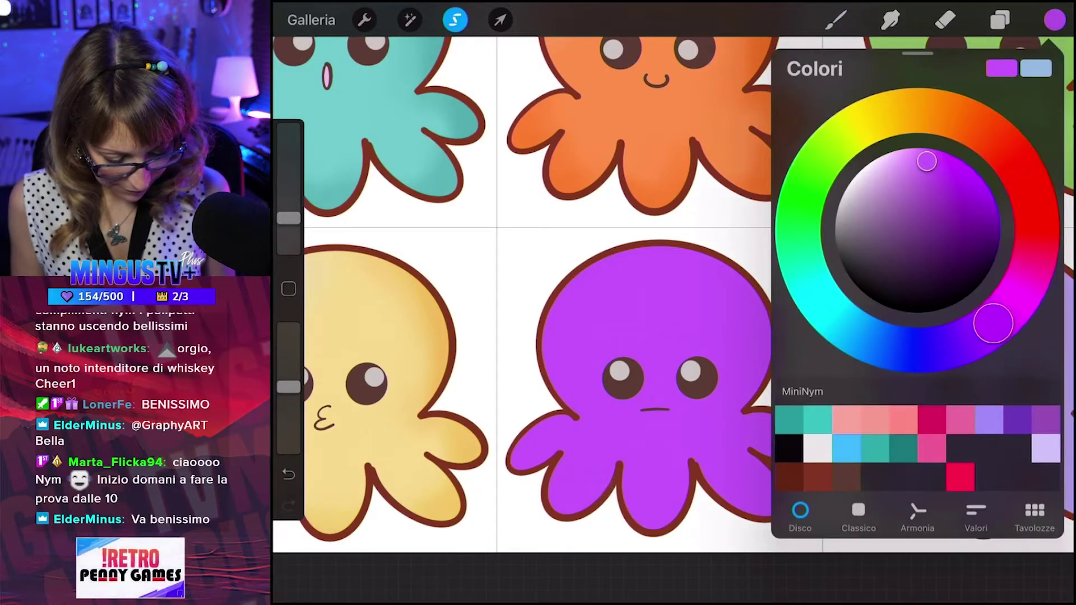
left_click(941, 173)
left_click(1055, 20)
left_click(836, 20)
scroll(655, 336, "up", 2)
scroll(656, 336, "up", 2)
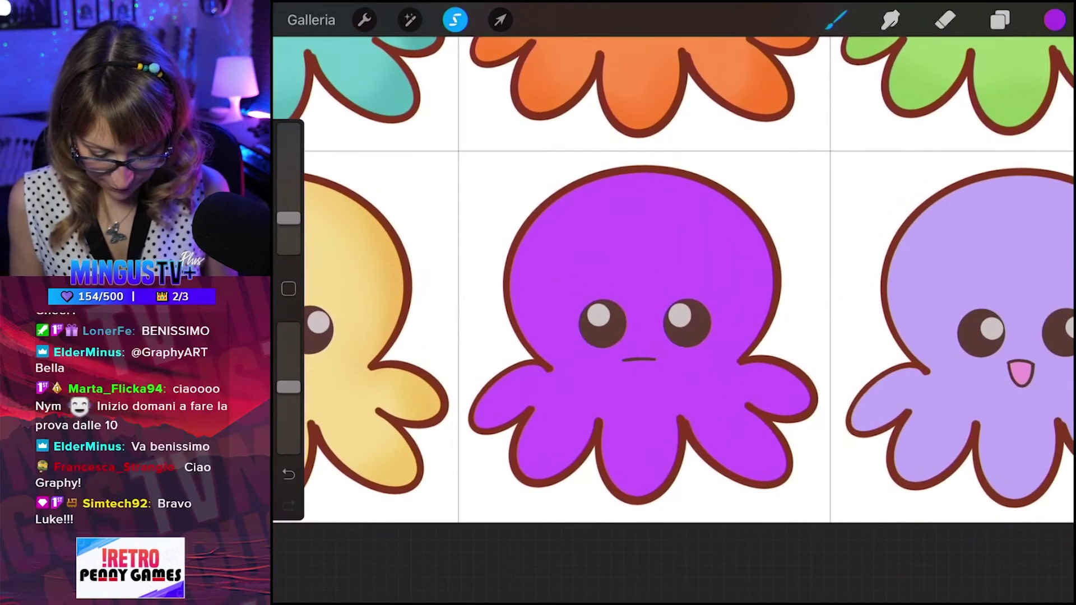
Enlarge the brush and shade the purple octopus's right side, upper head and tentacles.
left_click_drag(288, 219, 288, 216)
left_click_drag(745, 235, 723, 381)
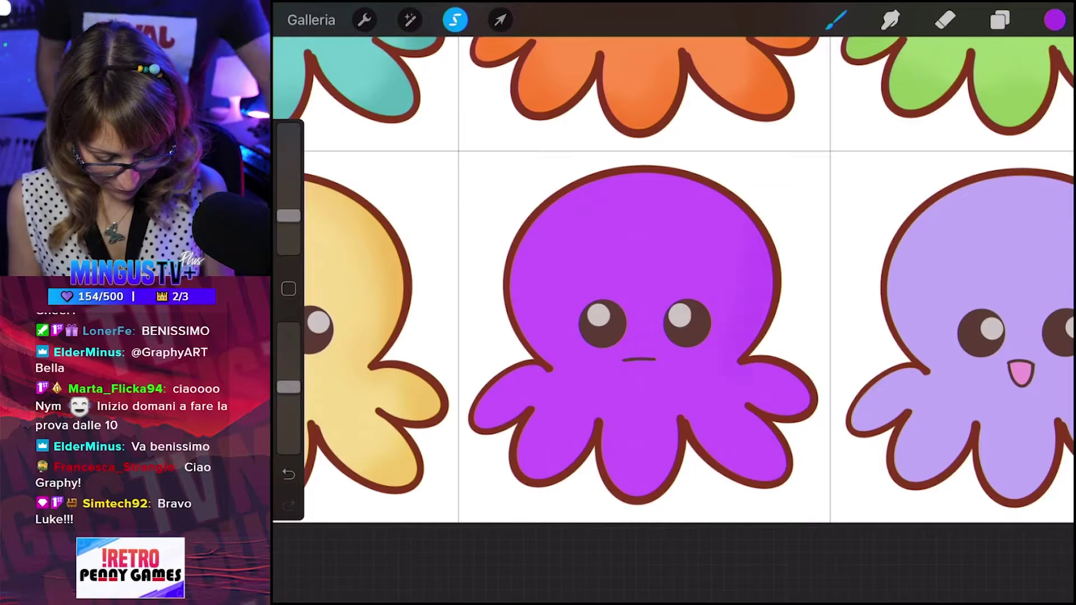
left_click_drag(695, 191, 723, 236)
left_click_drag(767, 370, 801, 392)
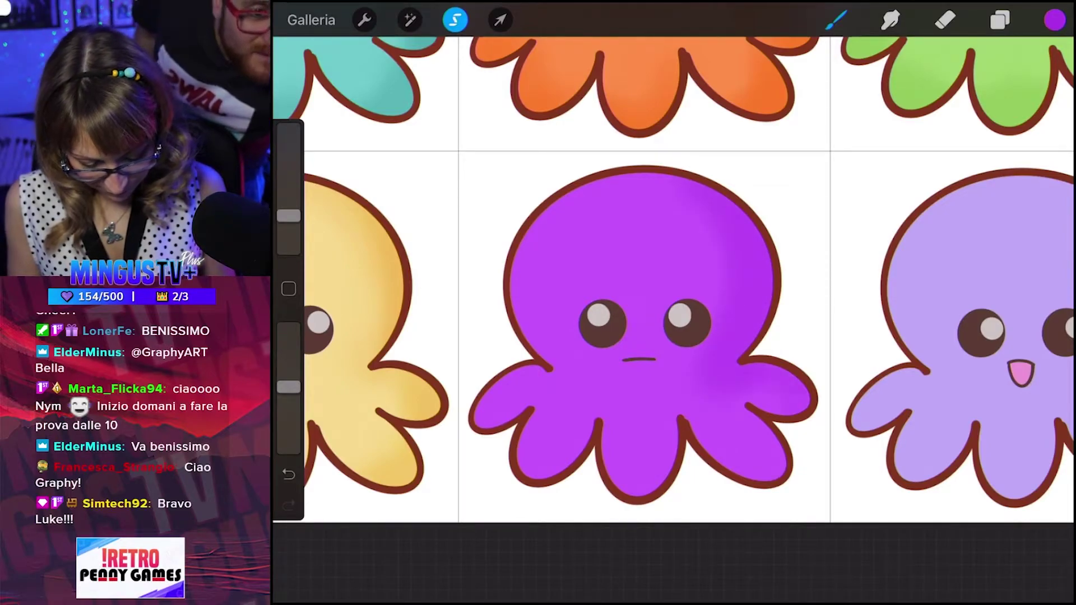
left_click_drag(729, 454, 765, 477)
left_click_drag(529, 459, 560, 476)
left_click_drag(479, 390, 511, 425)
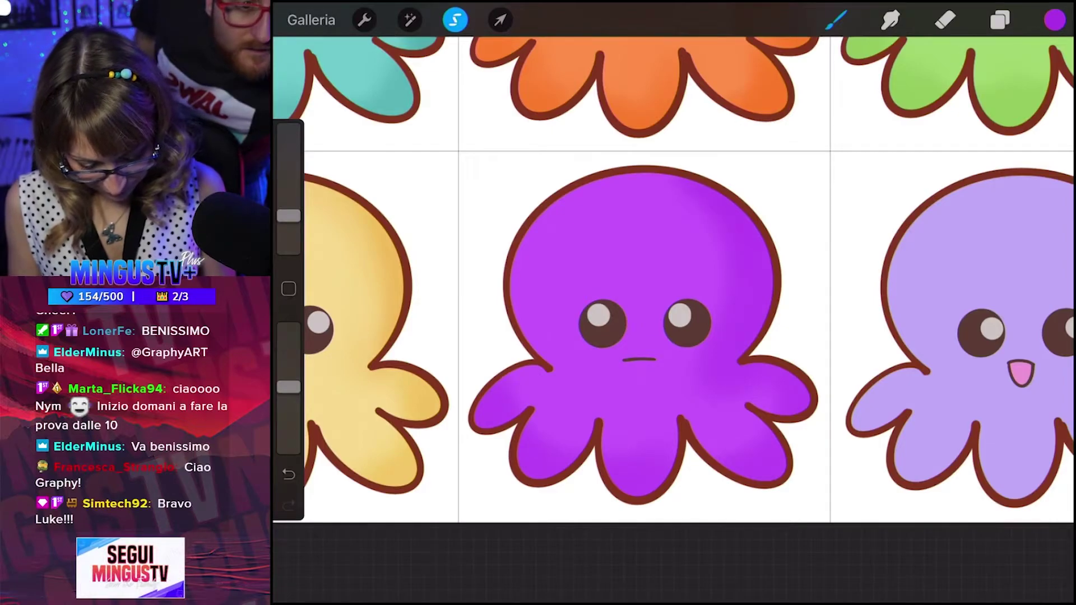
Adjust the purple shade slightly and sample purples near the head outline, right eye and top.
left_click(1055, 19)
left_click_drag(941, 176, 919, 173)
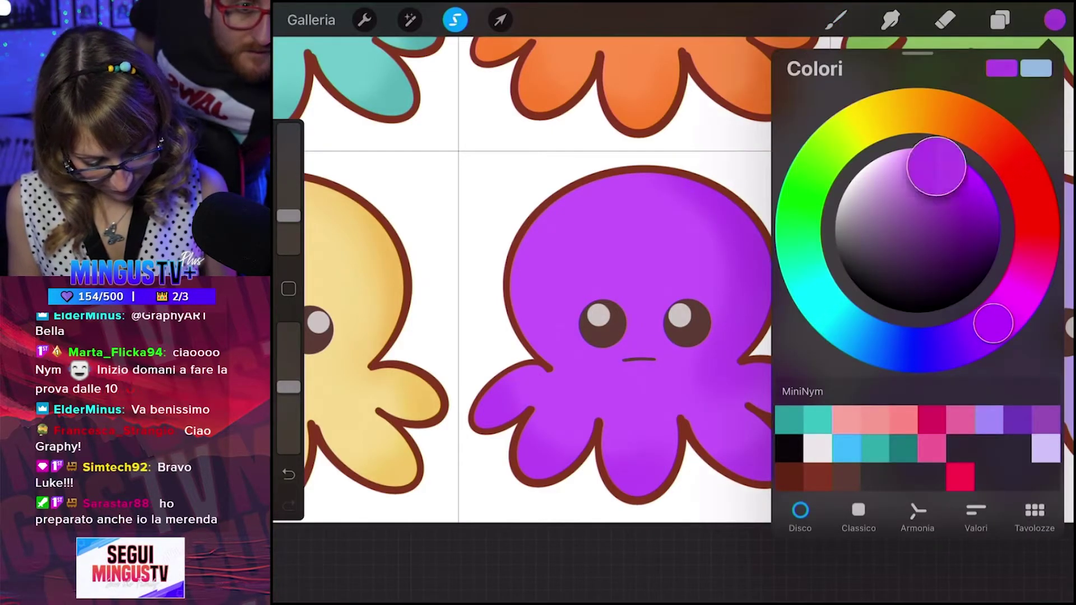
left_click(1054, 19)
left_click(836, 20)
left_click(288, 288)
left_click(653, 168)
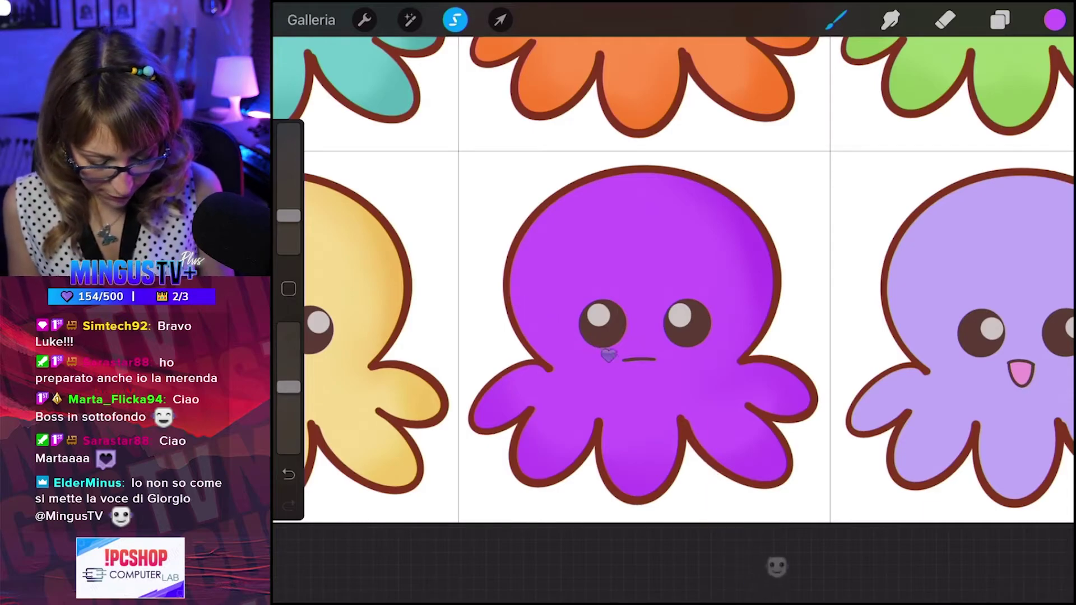
left_click(700, 318)
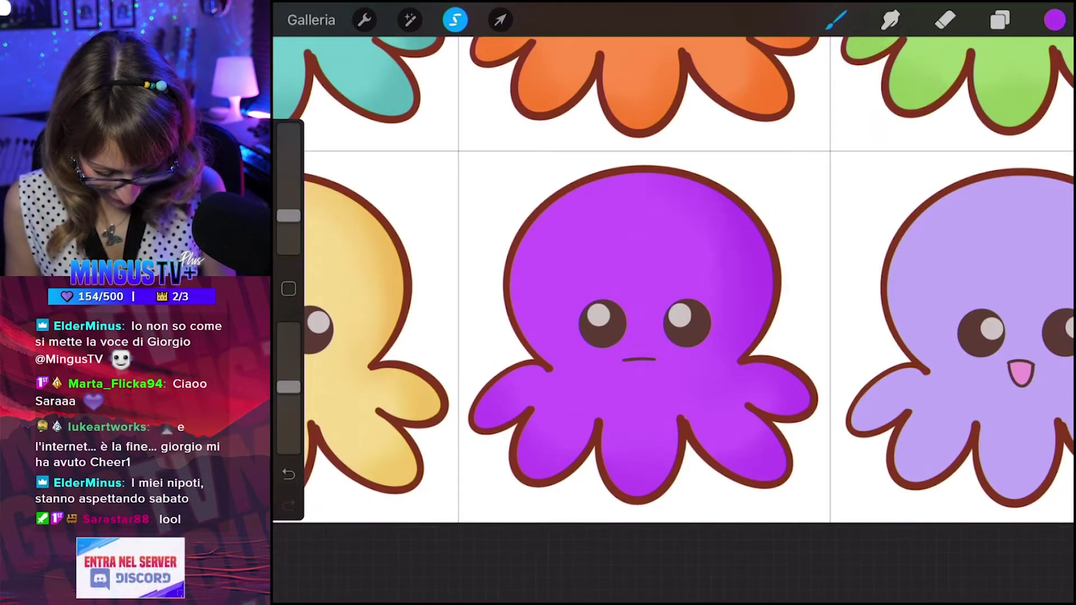
left_click(706, 170)
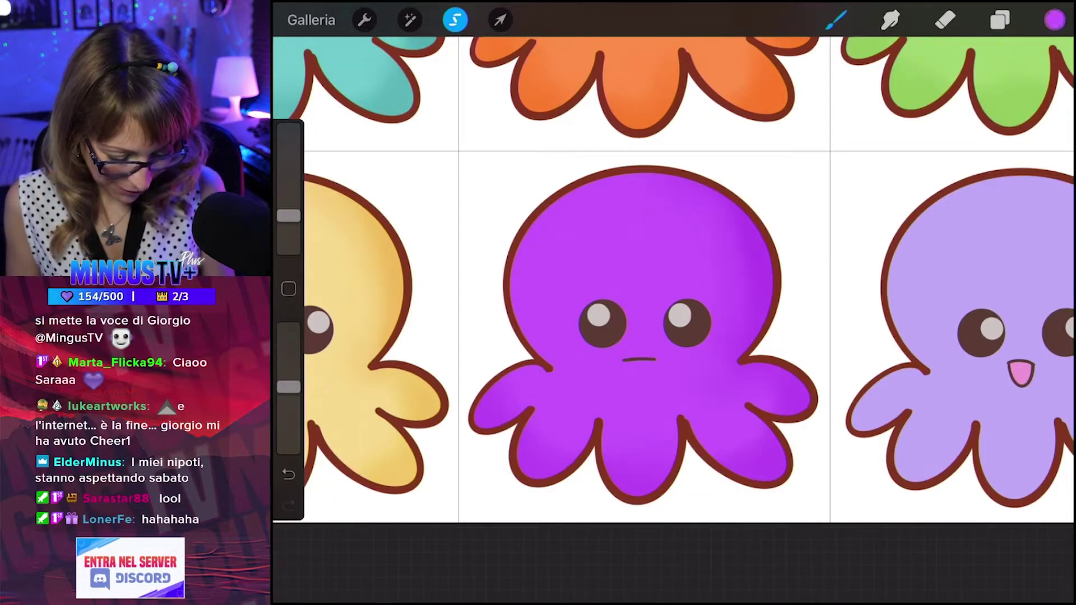
Paint a lighter lavender highlight stroke on the purple octopus's upper-left head, then undo it.
left_click(1054, 20)
left_click(900, 158)
left_click(1054, 21)
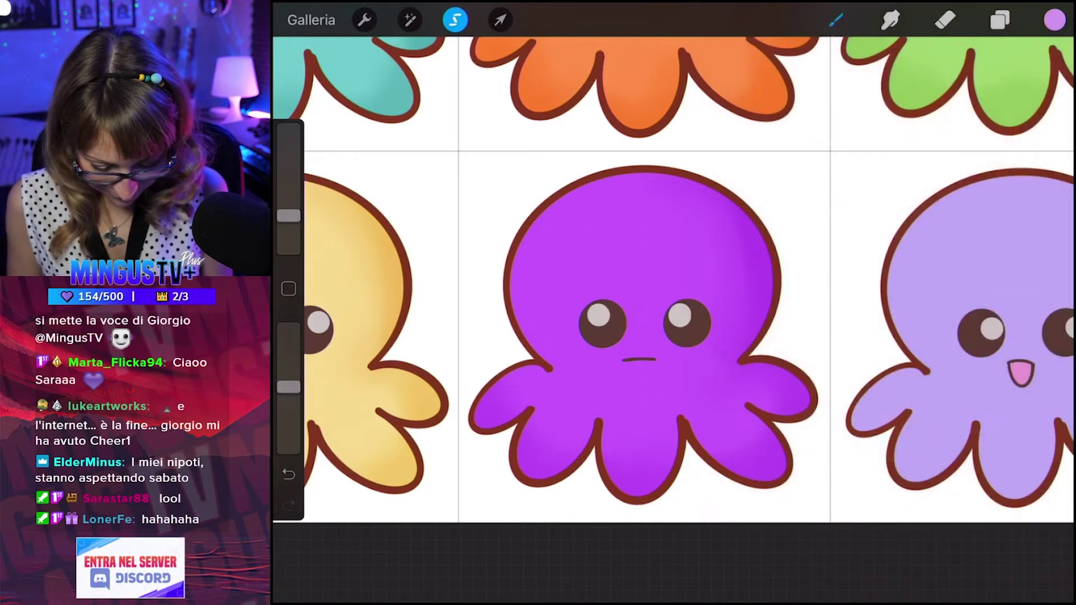
mouse_move(521, 286)
left_mouse_down()
mouse_move(644, 194)
mouse_move(678, 188)
left_mouse_up()
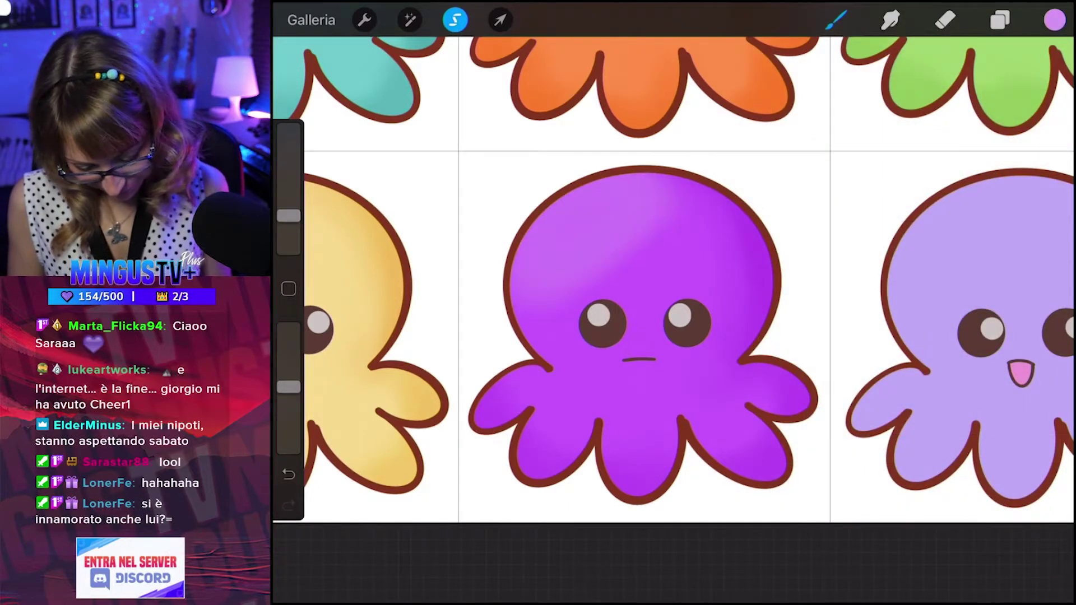
key("ctrl+z")
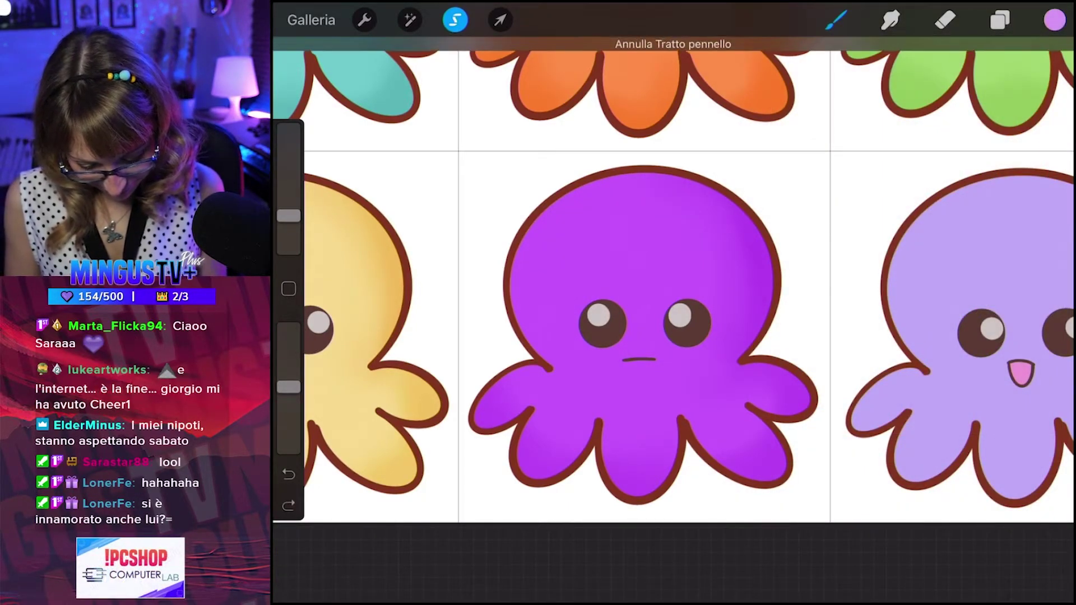
Repaint a light purple highlight on the head and sample the head colour.
left_click(1055, 20)
left_click_drag(898, 164, 905, 166)
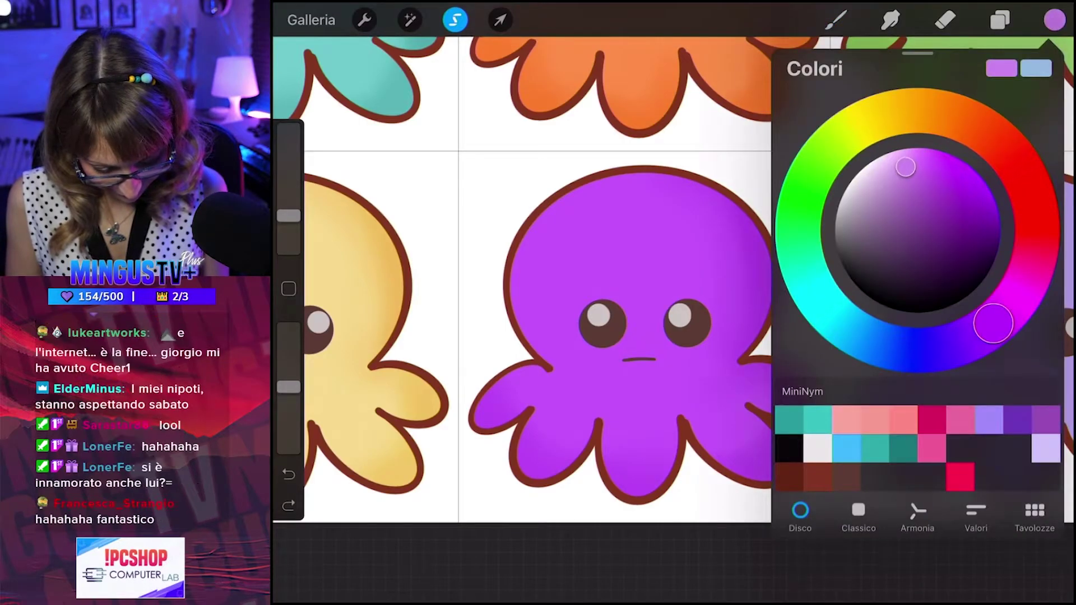
left_click(836, 20)
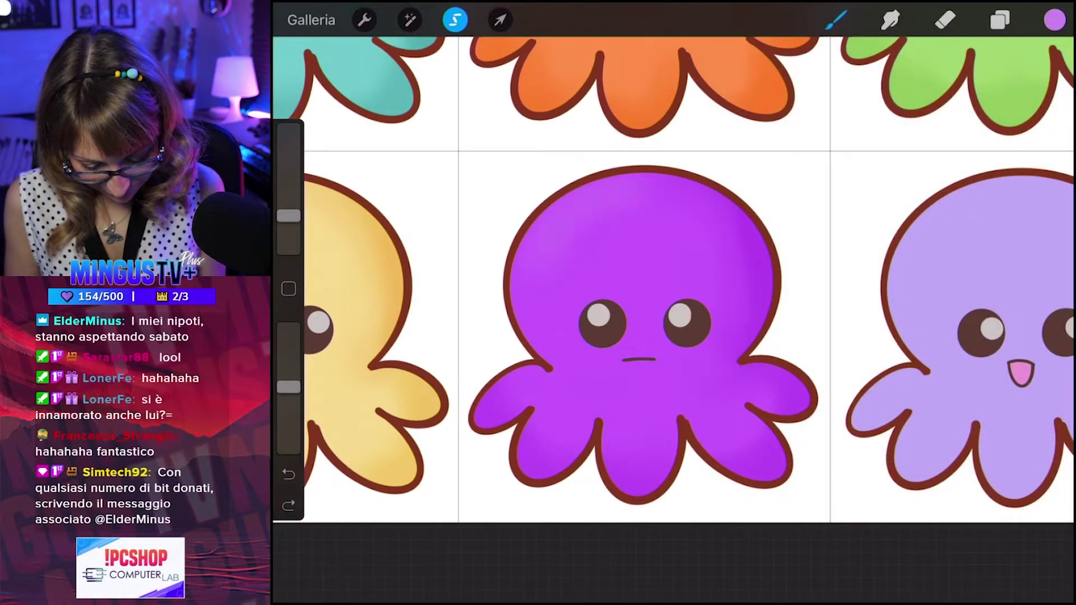
left_click_drag(642, 224, 610, 269)
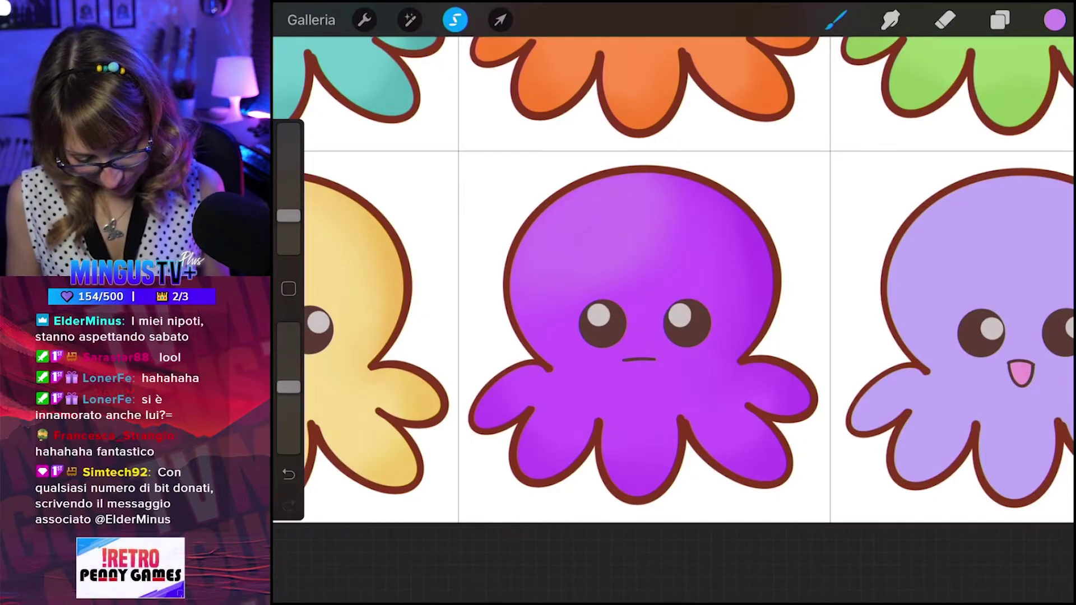
left_click(528, 305)
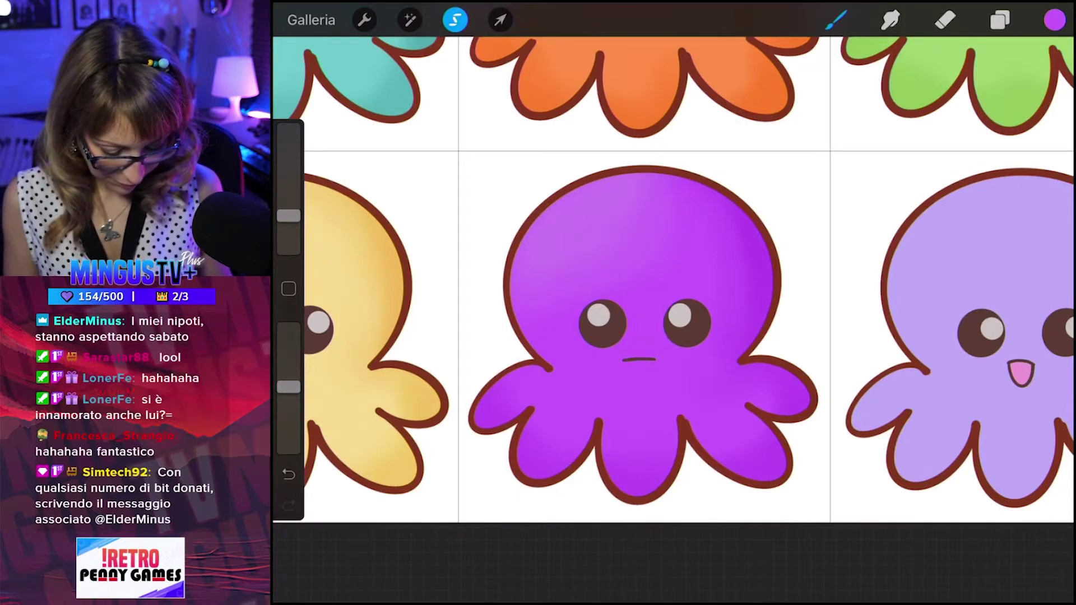
Nudge the chosen purple progressively lighter over three colour adjustments.
left_click(1054, 19)
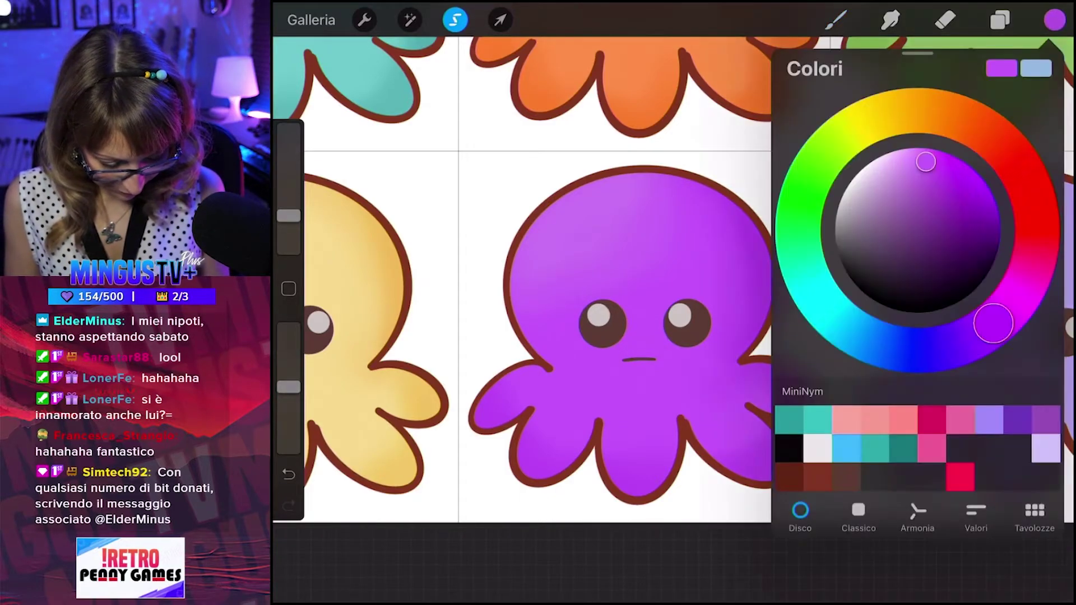
left_click(950, 182)
left_click(1054, 19)
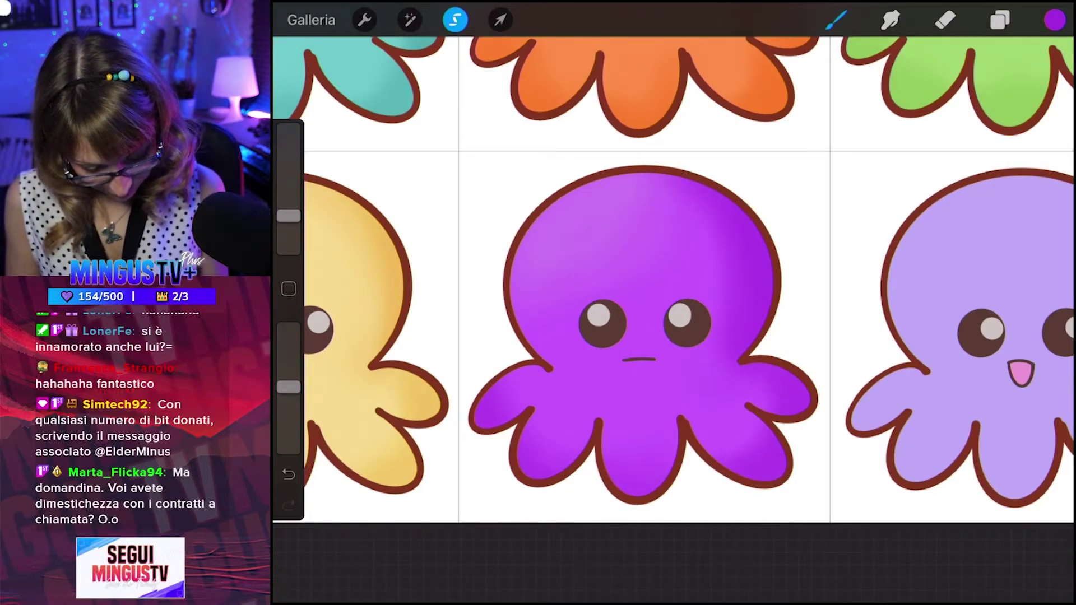
left_click(1054, 20)
left_click_drag(950, 184, 917, 177)
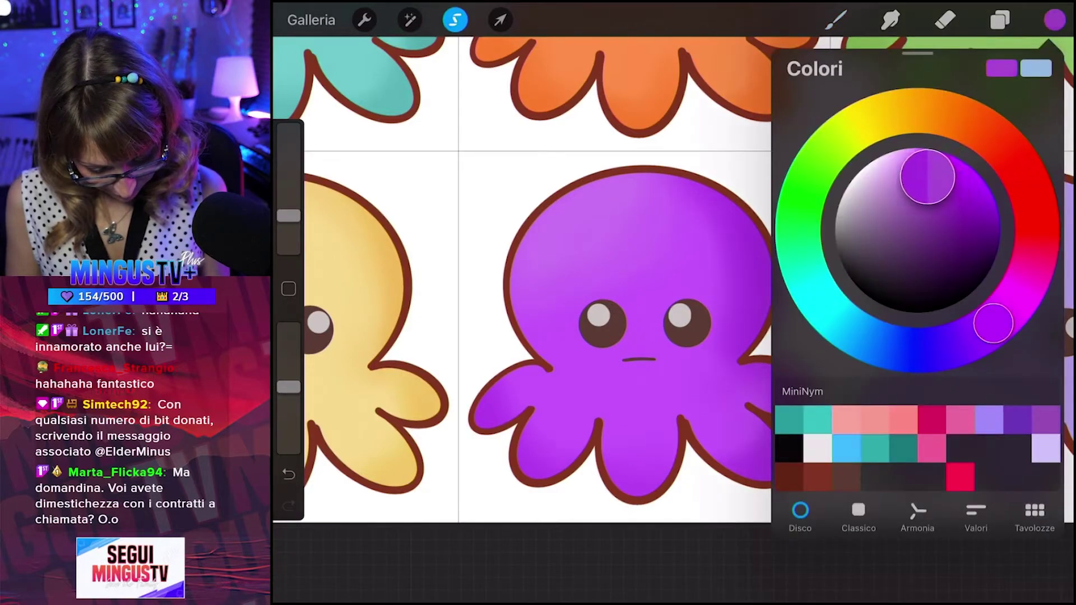
left_click(1054, 20)
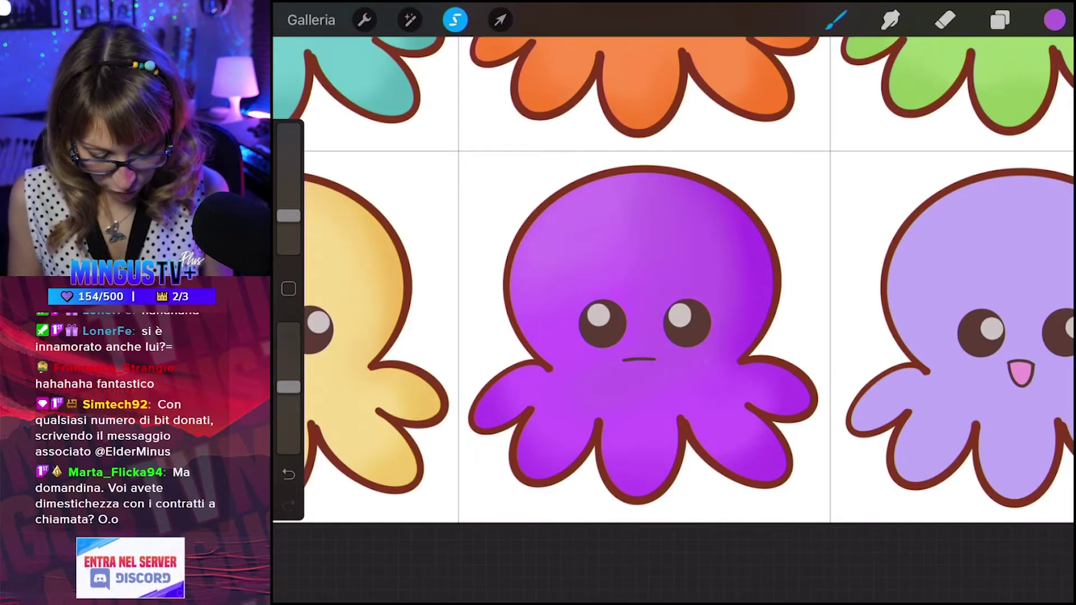
left_click(1054, 19)
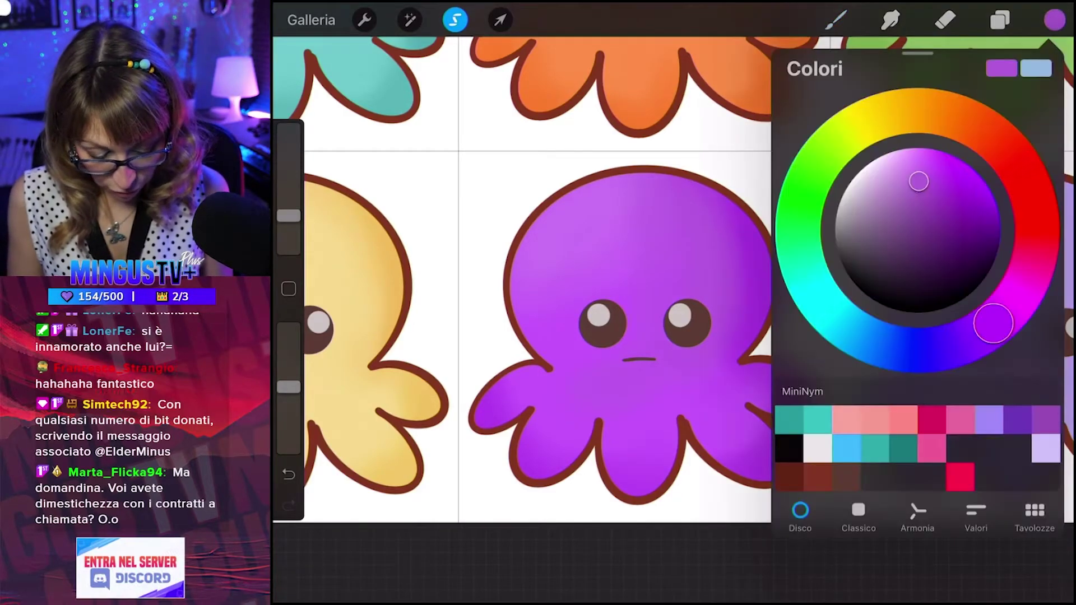
left_click_drag(915, 176, 896, 168)
left_click(1054, 20)
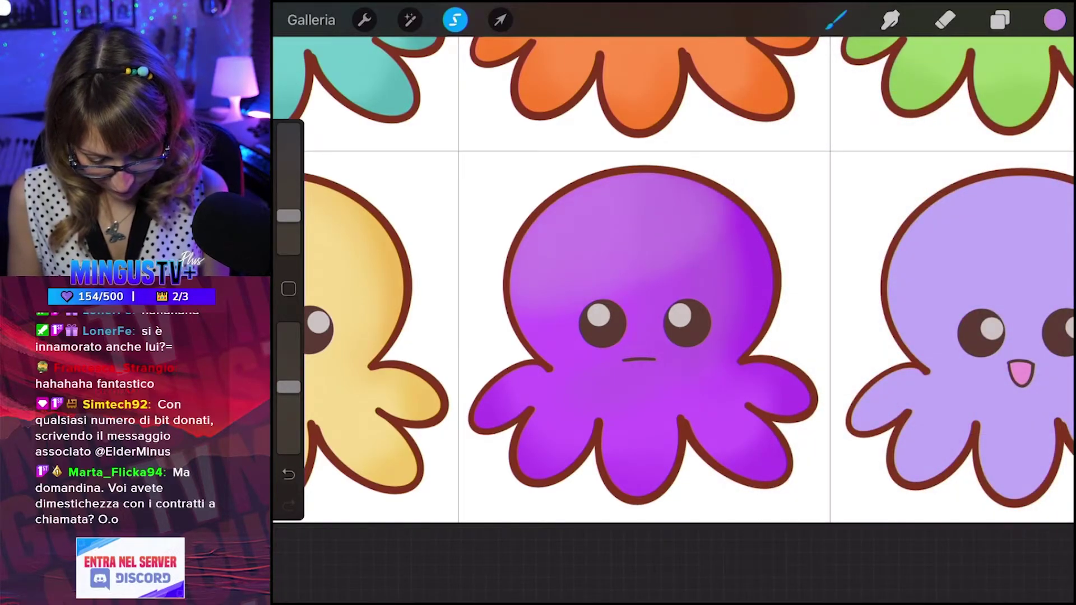
Sample purples from the octopus's body and upper-right head with the eyedropper.
left_click_drag(588, 268, 547, 319)
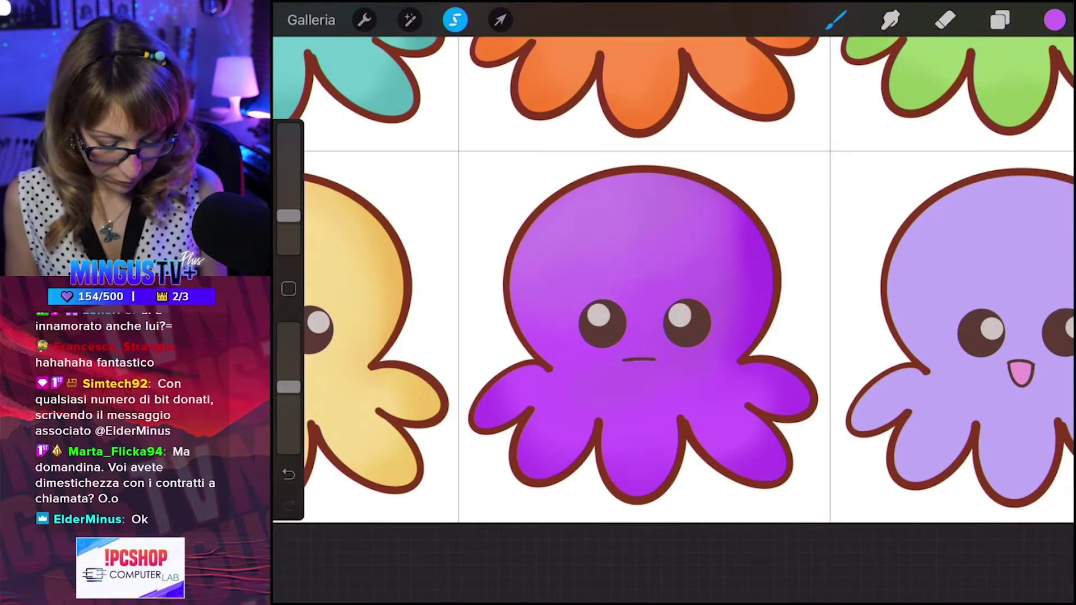
left_click(721, 181)
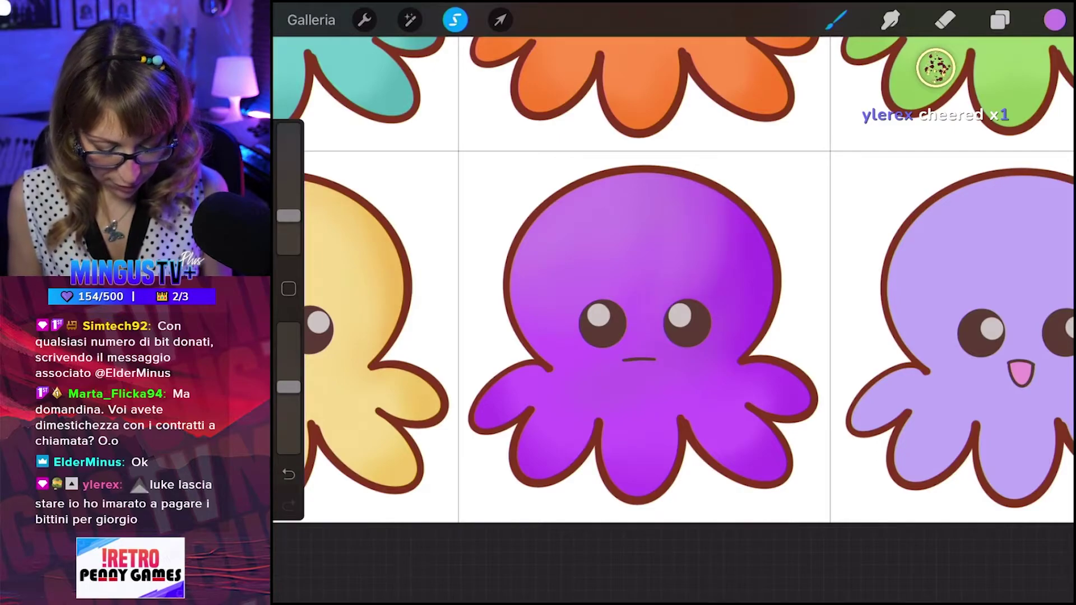
left_click(288, 289)
left_click_drag(648, 312, 741, 255)
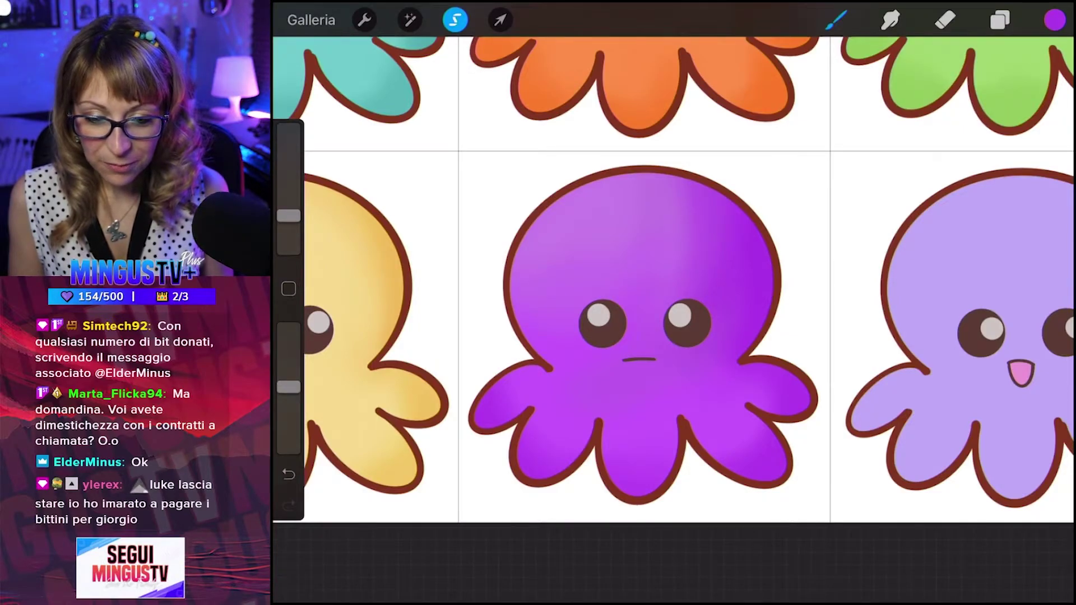
left_click(288, 288)
left_click(729, 292)
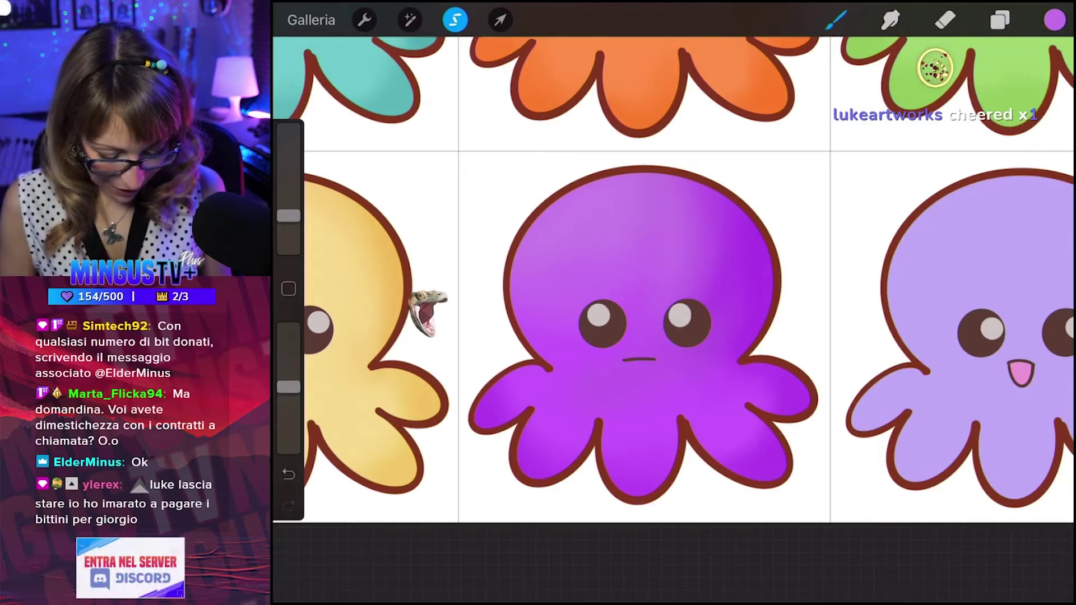
scroll(645, 280, "down", 2)
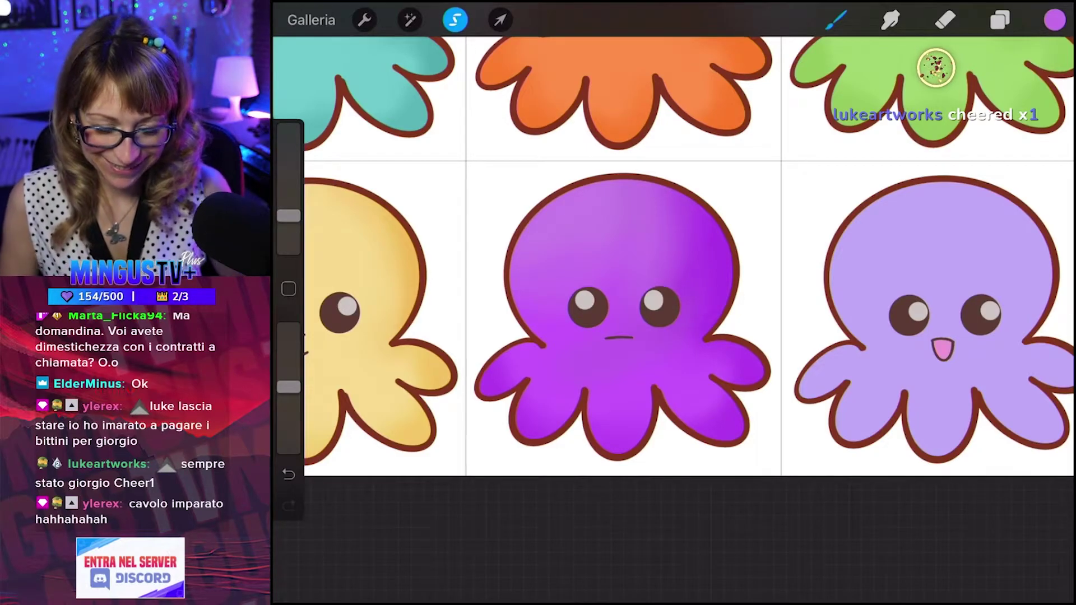
Mix a muted blue-violet purple and airbrush shading onto the lilac octopus's lower-right tentacles.
scroll(672, 280, "up", 2)
scroll(672, 280, "up", 2)
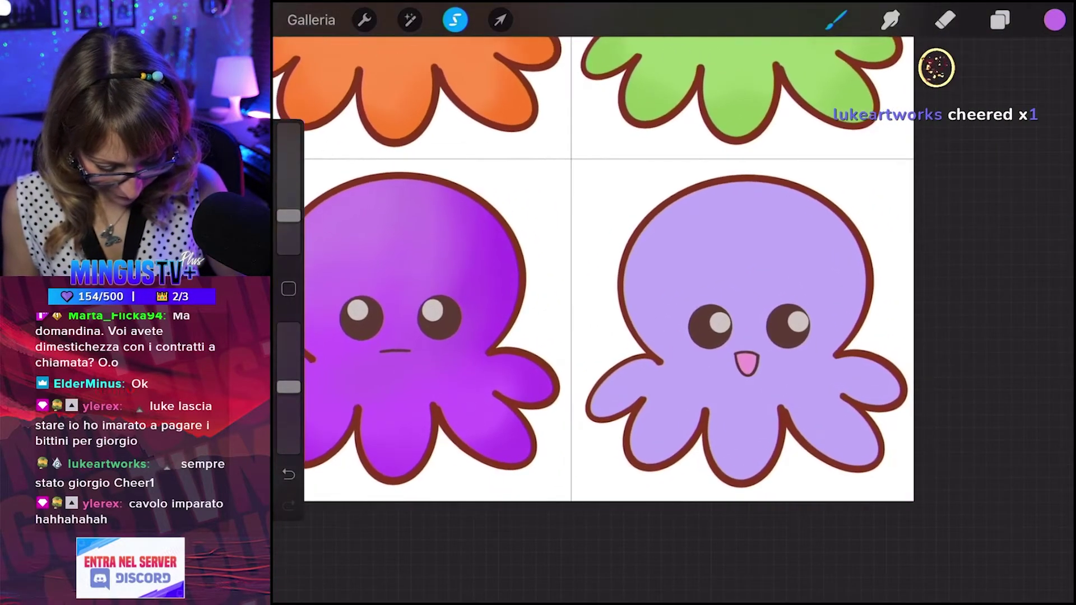
scroll(672, 281, "up", 1)
left_click(1054, 19)
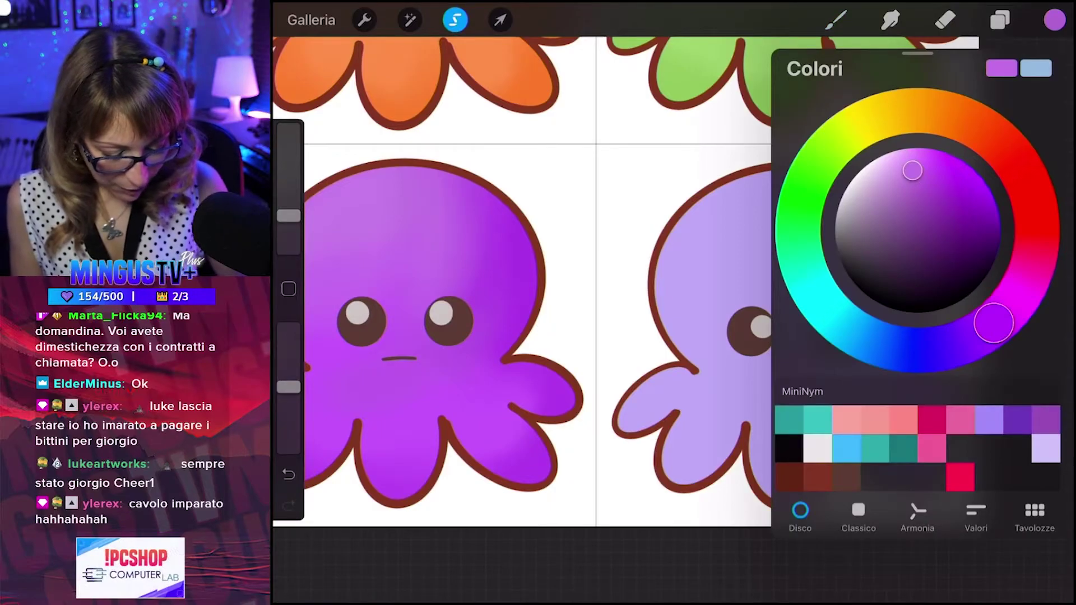
left_click_drag(994, 322, 950, 345)
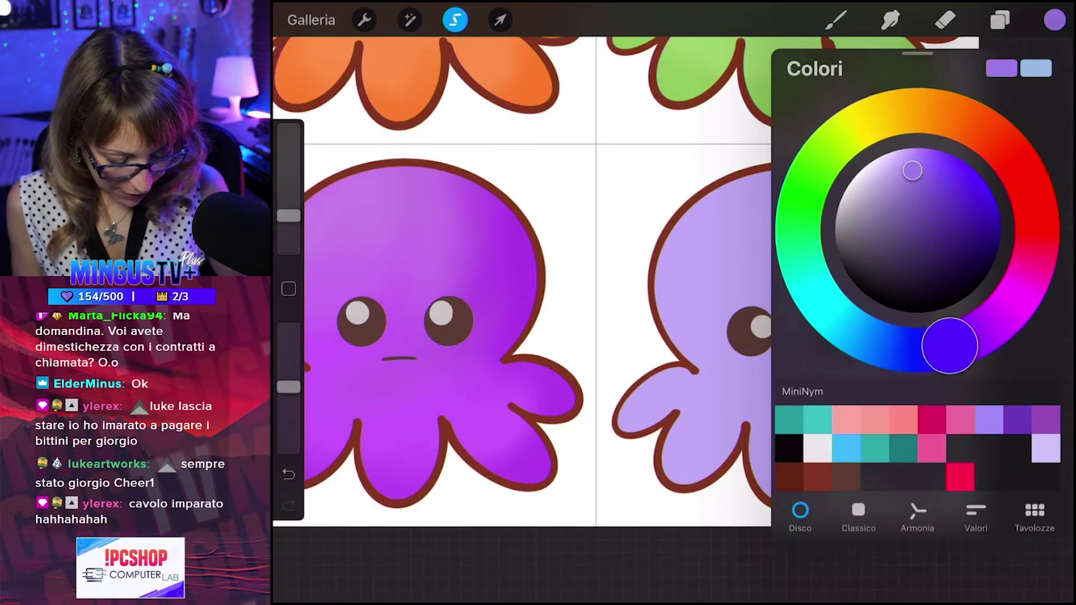
mouse_move(912, 170)
left_mouse_down()
mouse_move(893, 169)
mouse_move(886, 204)
mouse_move(919, 149)
mouse_move(925, 162)
left_mouse_up()
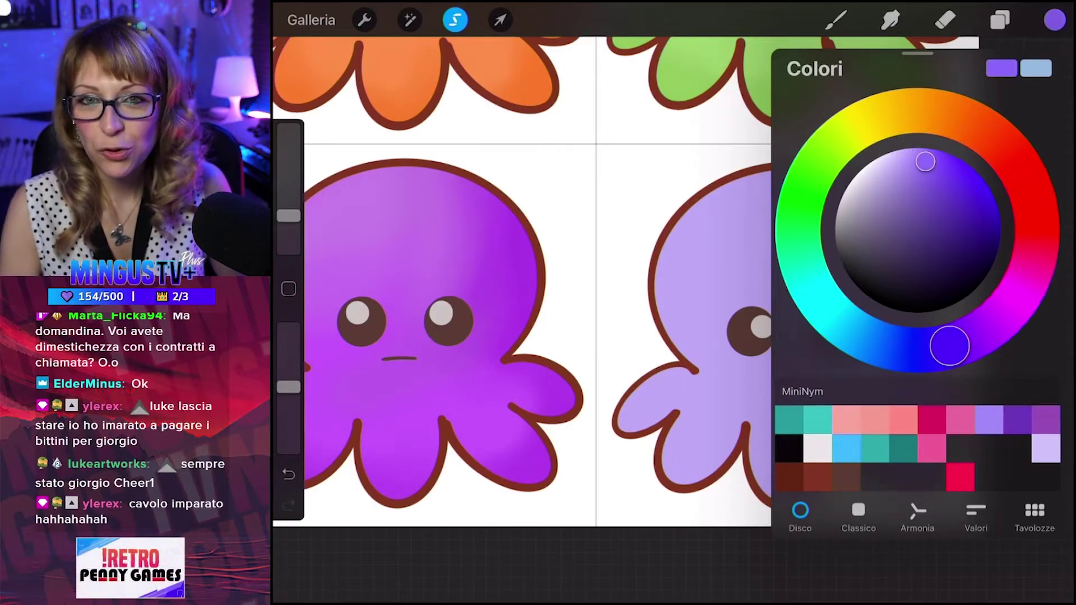
left_click_drag(925, 162, 922, 175)
left_click(836, 20)
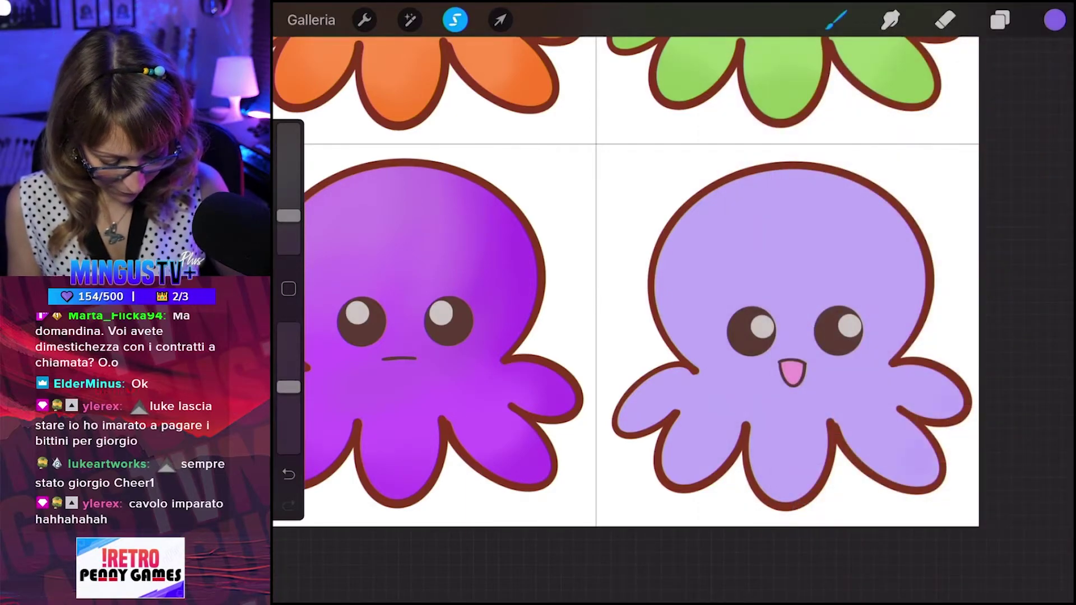
scroll(616, 280, "down", 3)
left_click_drag(835, 350, 790, 403)
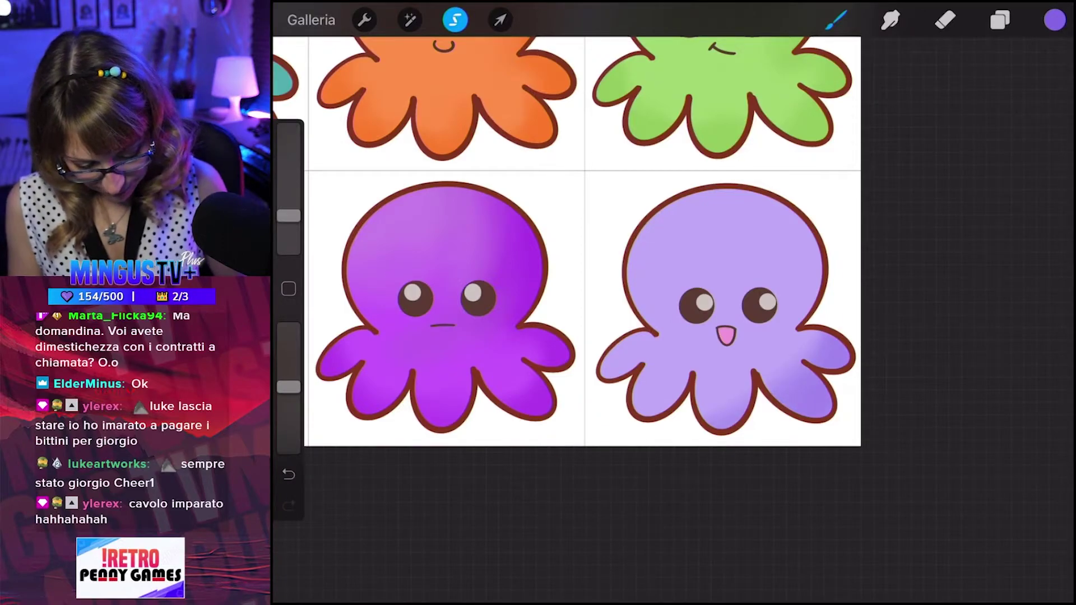
left_click(1053, 20)
Switch the paint colour to a soft orange for the head's peach patch.
left_click(948, 115)
left_click_drag(921, 175, 935, 159)
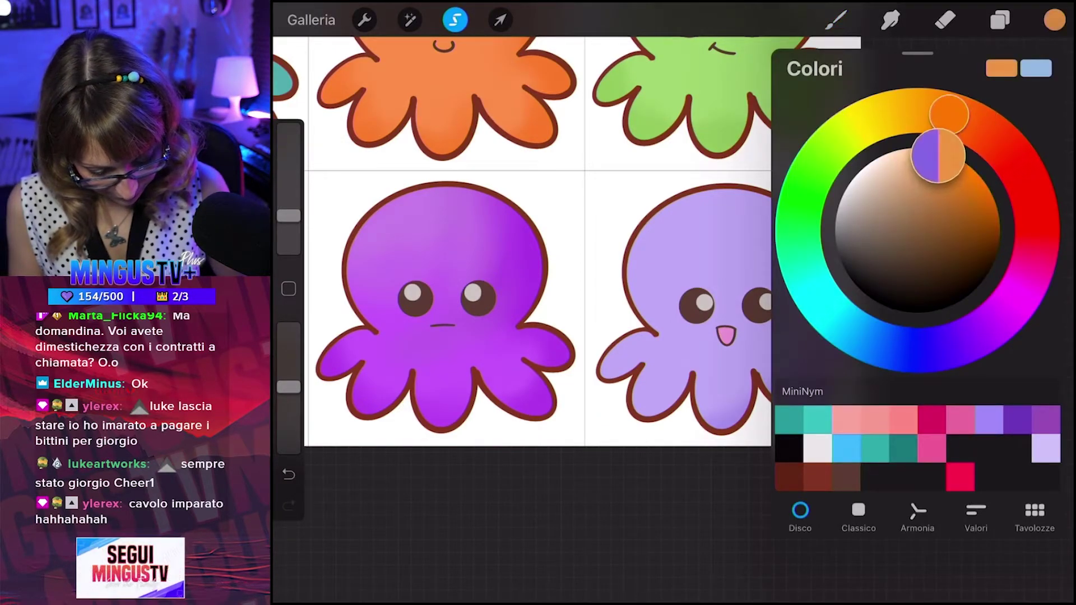
left_click(1054, 20)
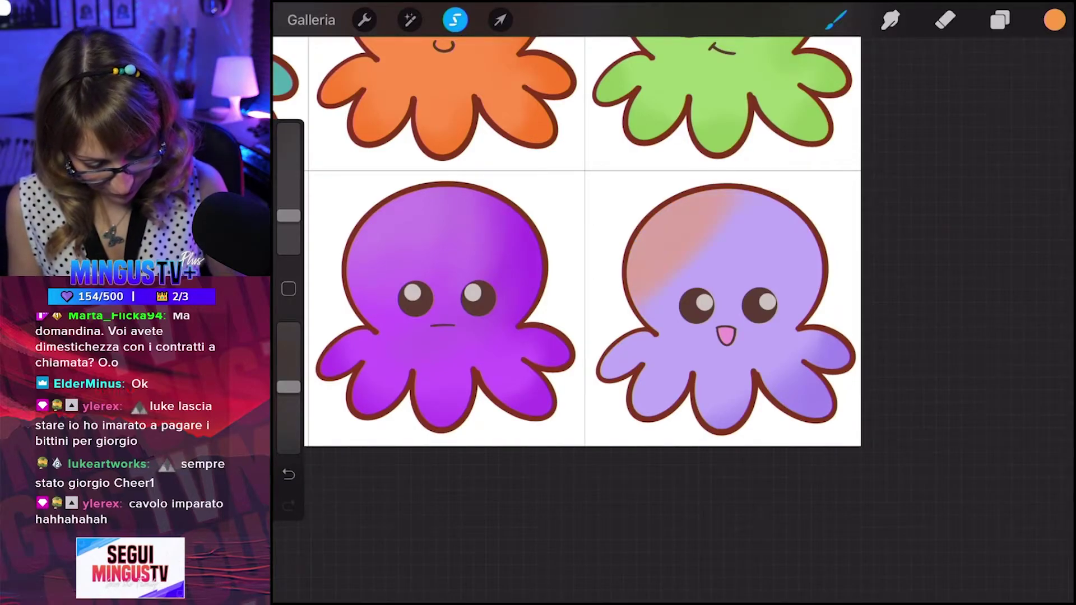
Pick a pale mint, remove the blob on the head, and airbrush a blue diagonal streak.
left_click(1054, 20)
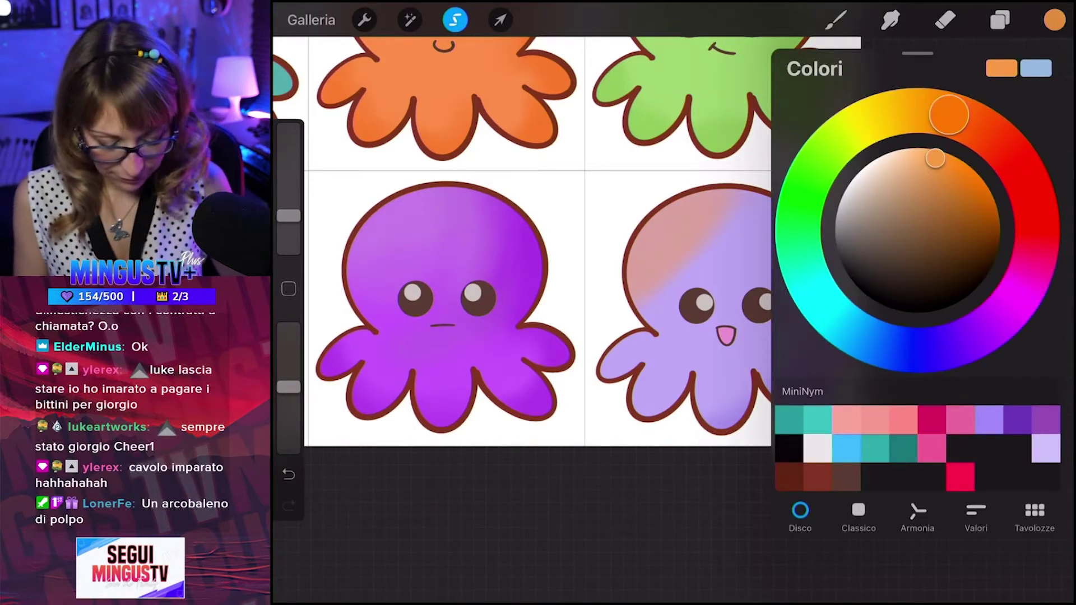
left_click(801, 256)
left_click_drag(935, 158, 902, 168)
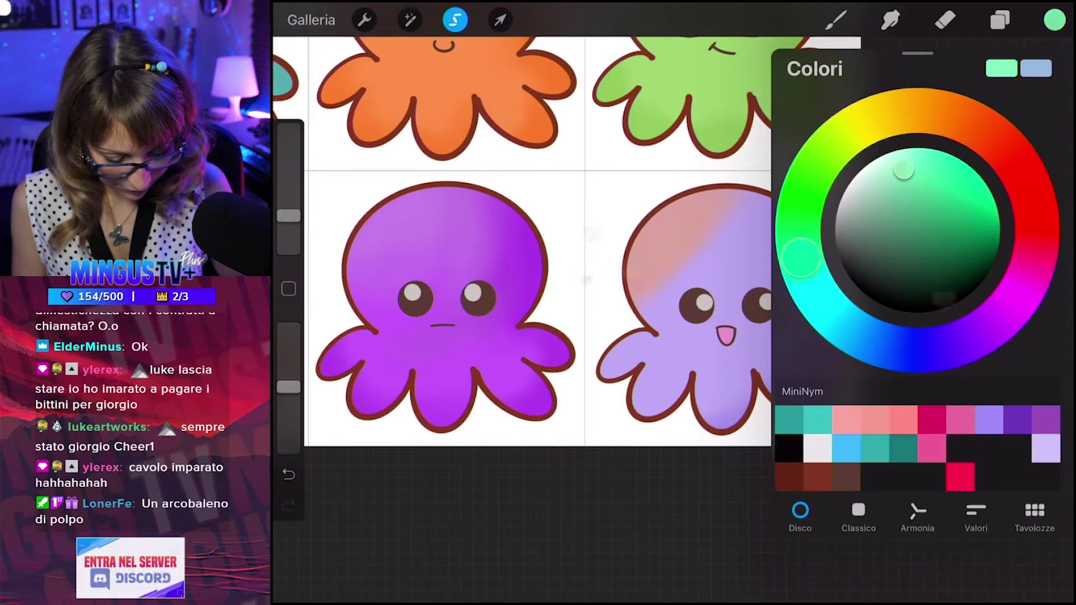
left_click(836, 20)
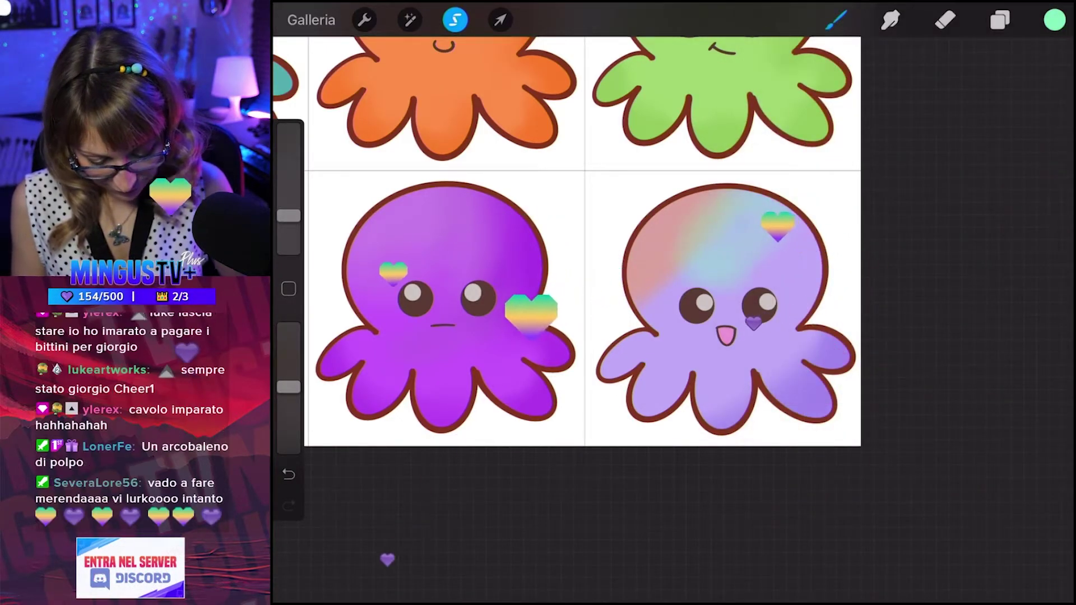
key("ctrl+z")
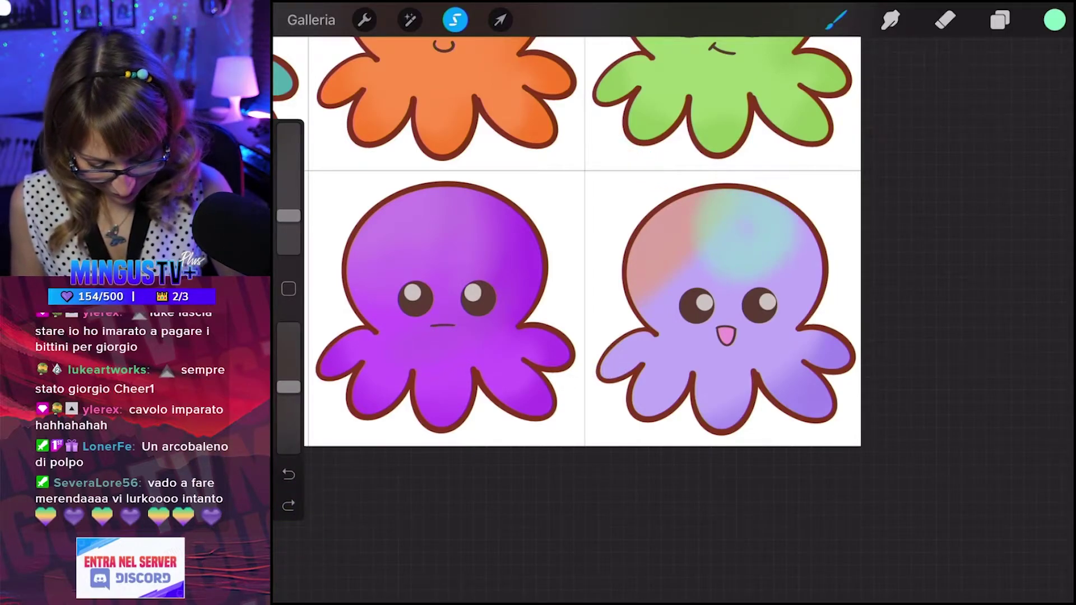
key("ctrl+z")
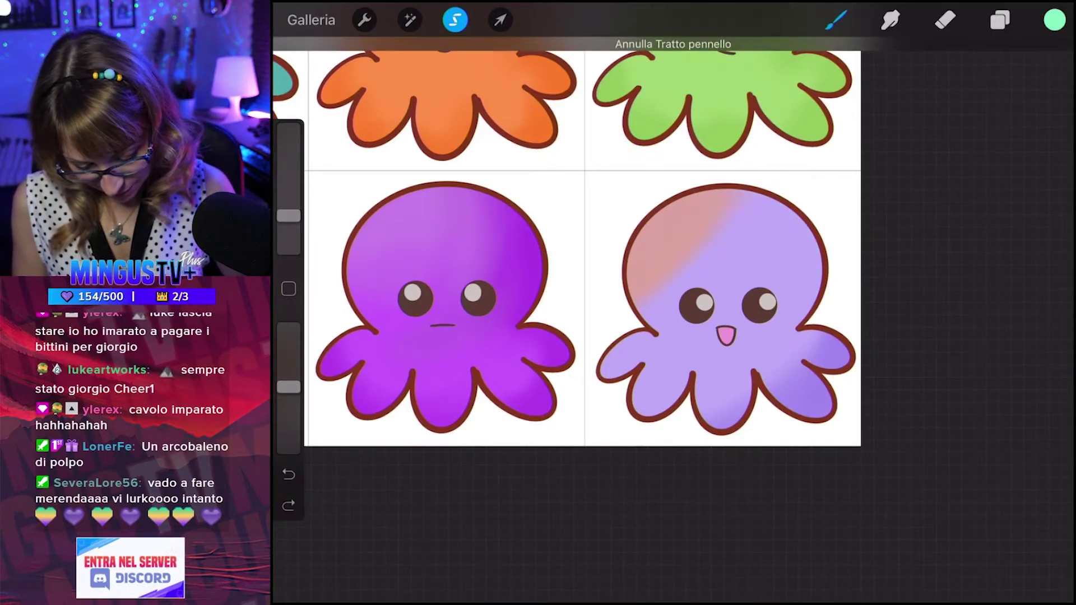
left_click_drag(645, 314, 745, 196)
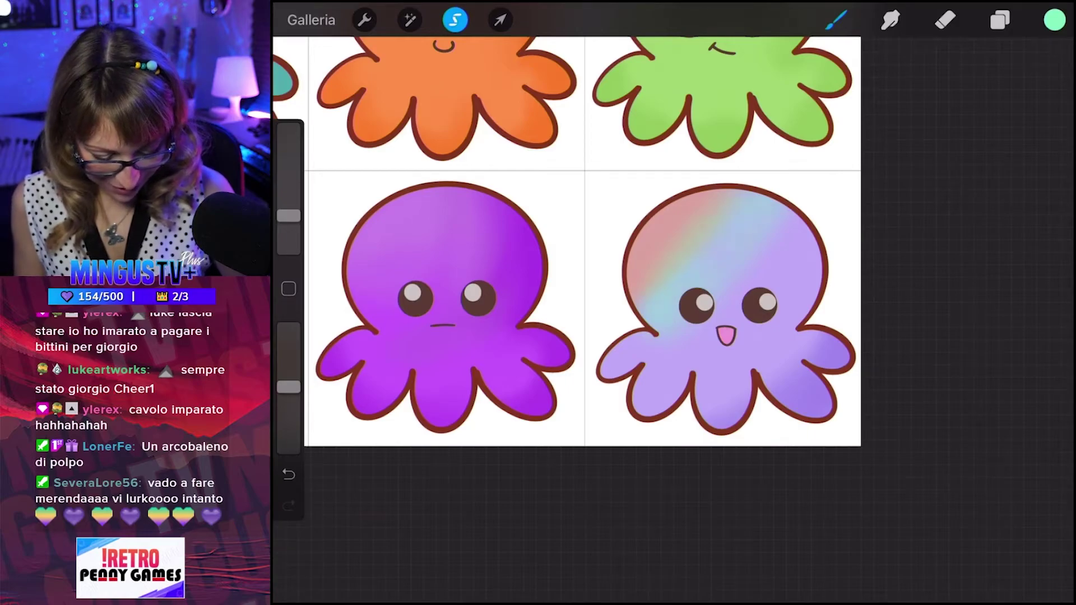
Choose a yellow tone for tinting the lilac octopus's face.
left_click(1054, 19)
left_click_drag(801, 258, 857, 127)
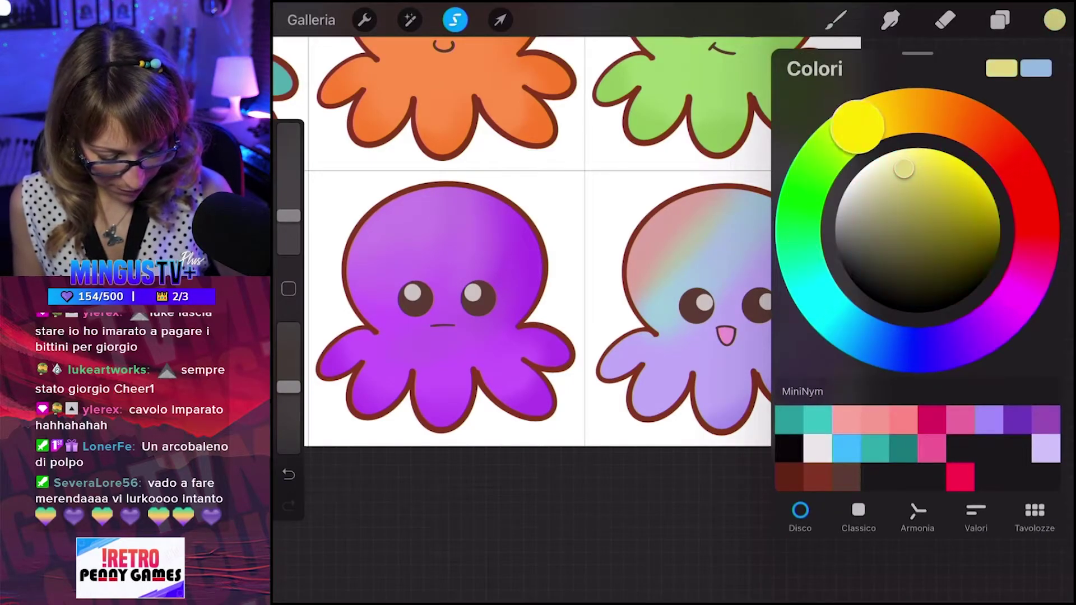
left_click(910, 163)
left_click(835, 20)
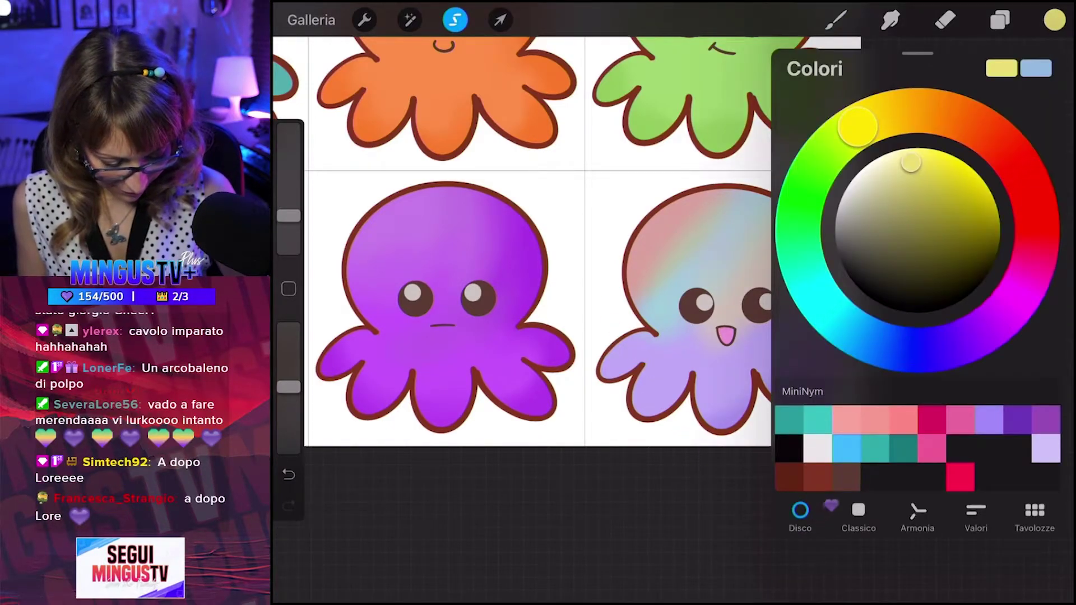
Airbrush magenta pink onto the octopus's lower-left face and lower tentacles, redoing the first stroke.
left_click(1037, 297)
left_click(919, 168)
left_click(836, 20)
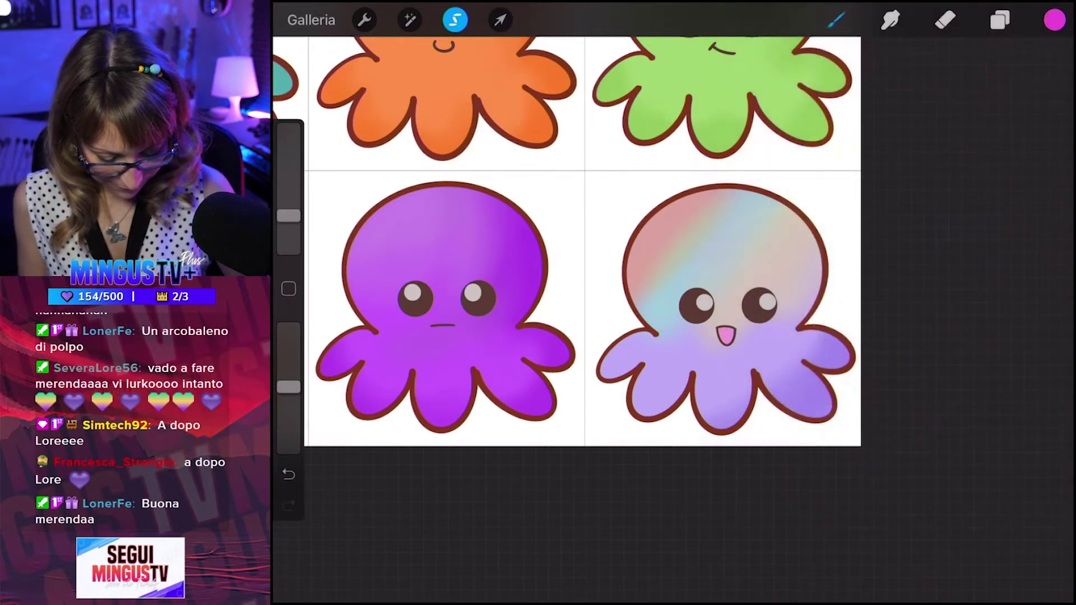
mouse_move(650, 398)
left_mouse_down()
mouse_move(622, 370)
mouse_move(722, 364)
mouse_move(717, 274)
left_mouse_up()
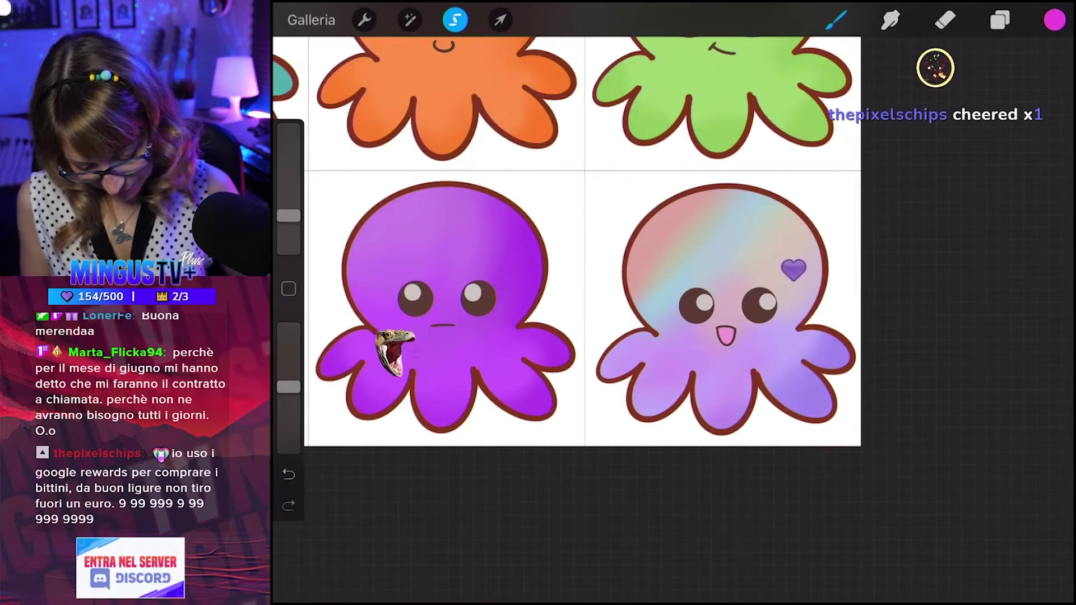
key("ctrl+z")
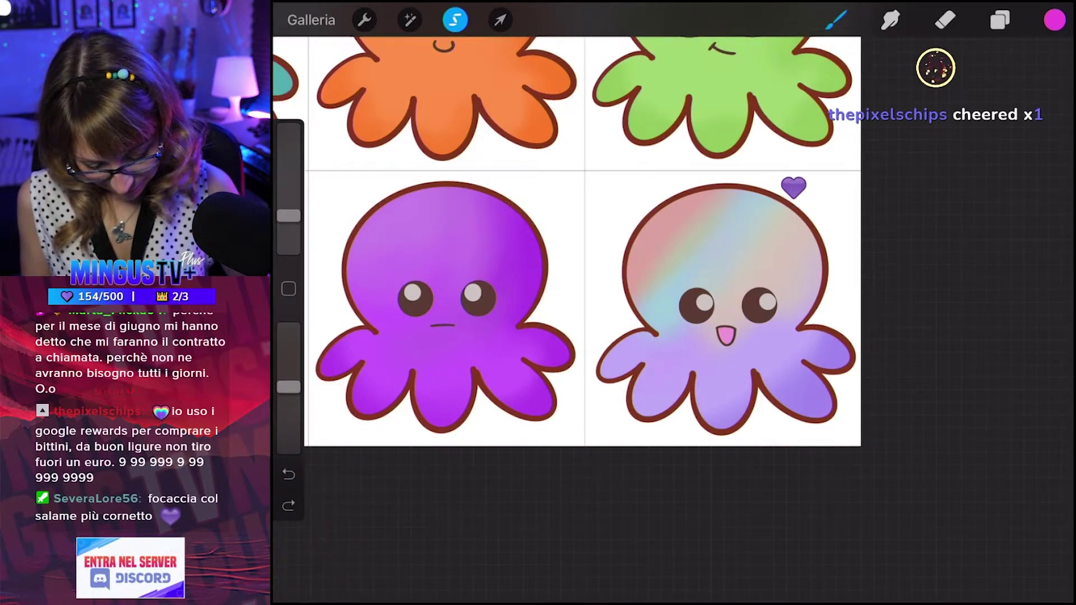
left_click_drag(622, 364, 684, 344)
left_click_drag(701, 415, 727, 399)
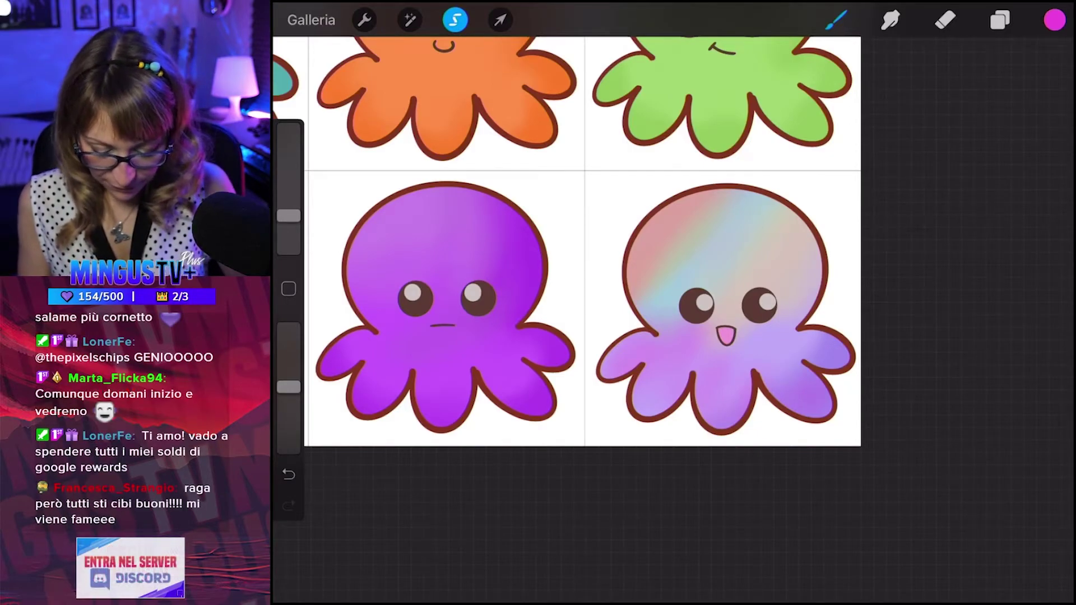
Sample the tentacle and mouth colours, then paint cream near the rainbow octopus's left cheek.
left_click(812, 409)
left_click_drag(812, 409, 723, 336)
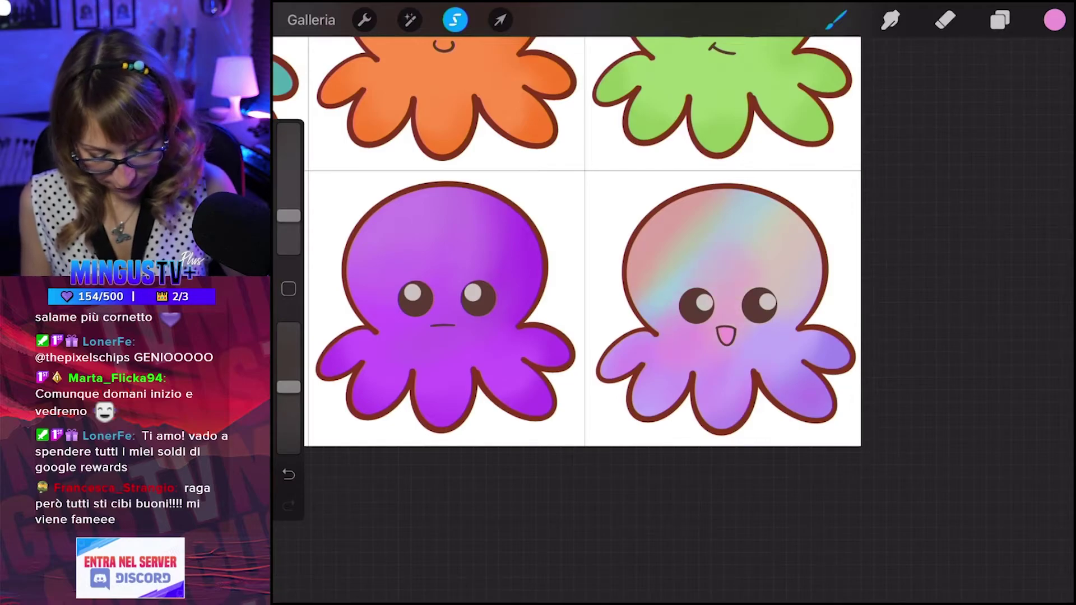
key("ctrl+z")
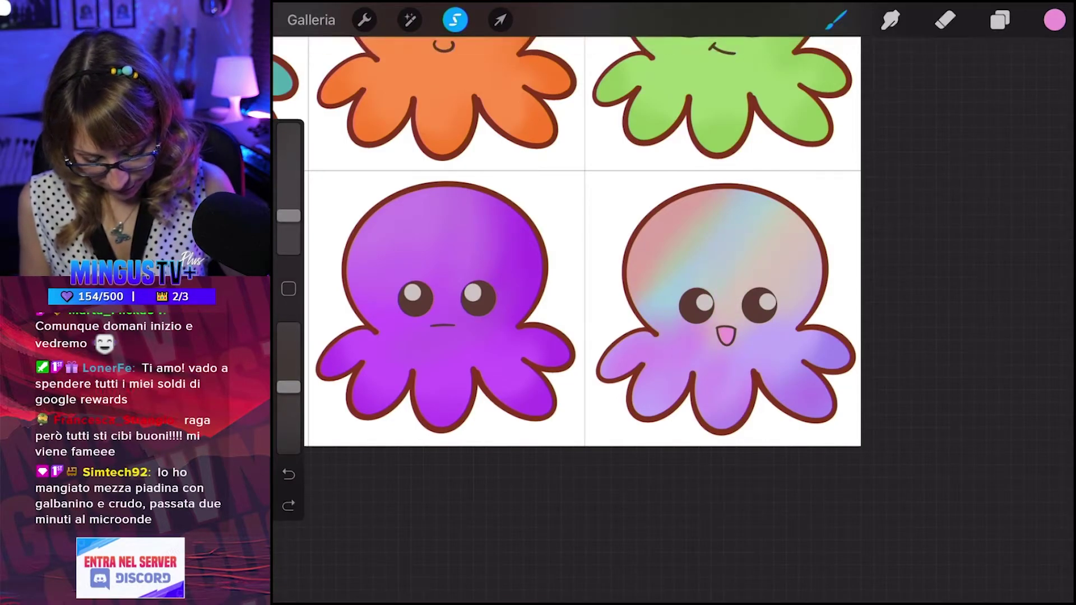
left_click(1054, 20)
left_click(879, 119)
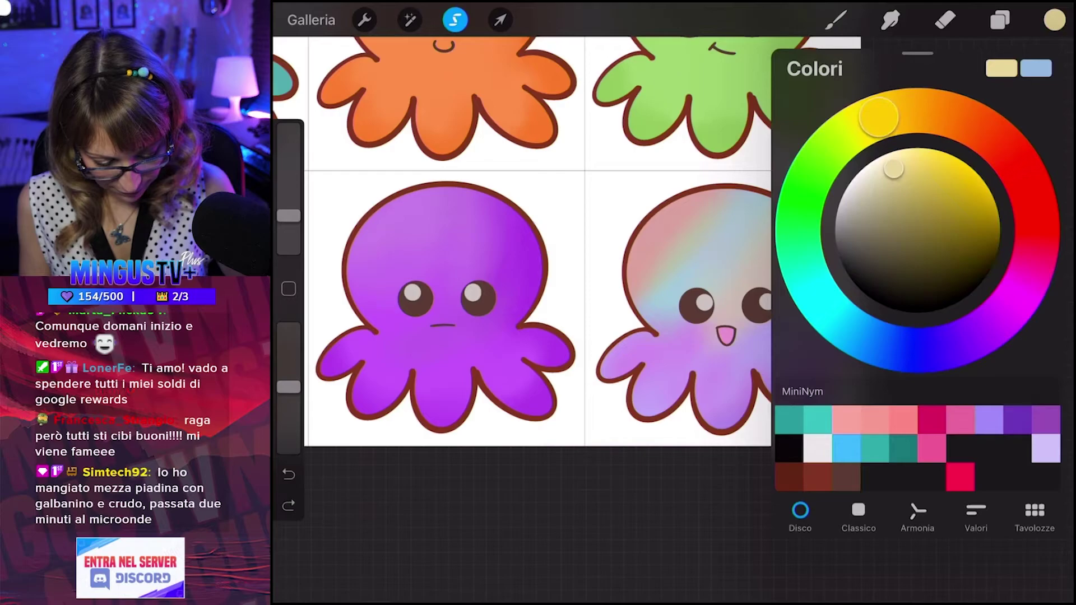
left_click(835, 20)
left_click_drag(667, 359, 687, 326)
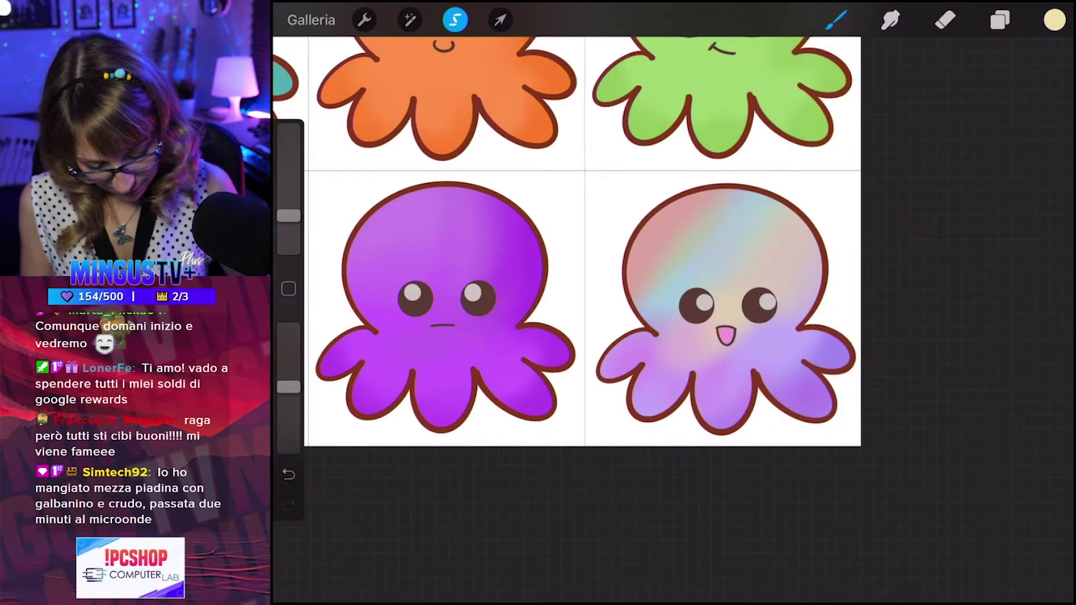
Pick a lightened green shade.
left_click(1054, 20)
left_click(815, 168)
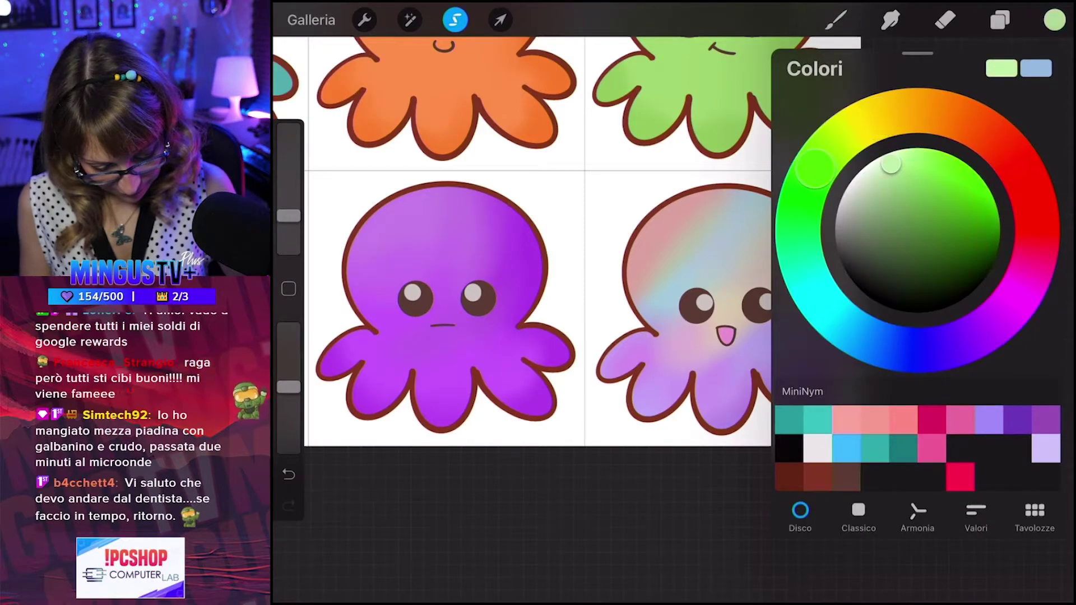
left_click(905, 199)
left_click(1054, 19)
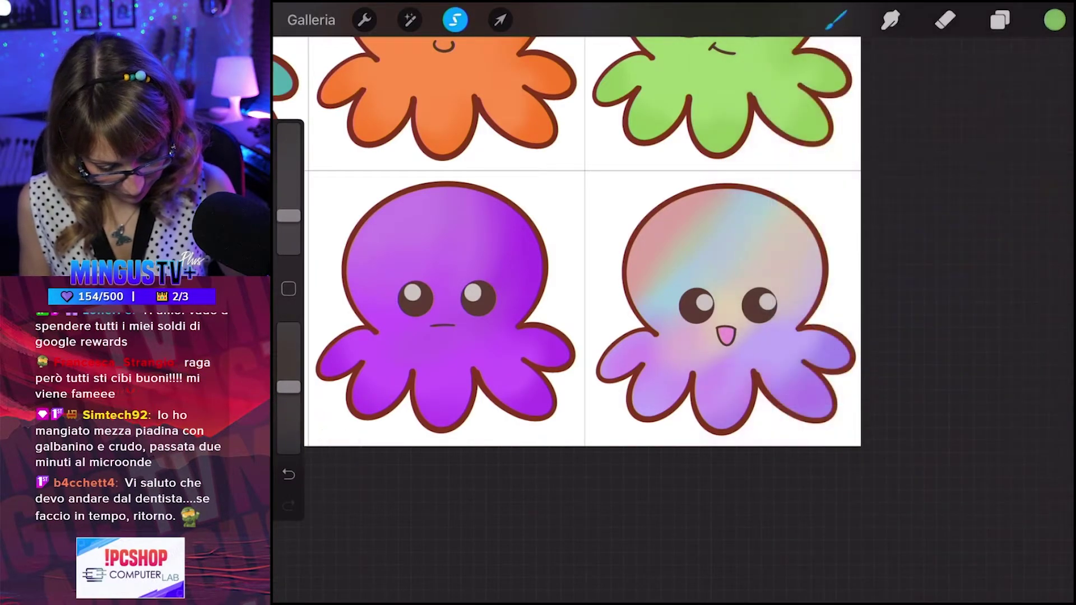
left_click_drag(905, 199, 897, 179)
left_click(1054, 19)
scroll(568, 241, "down", 2)
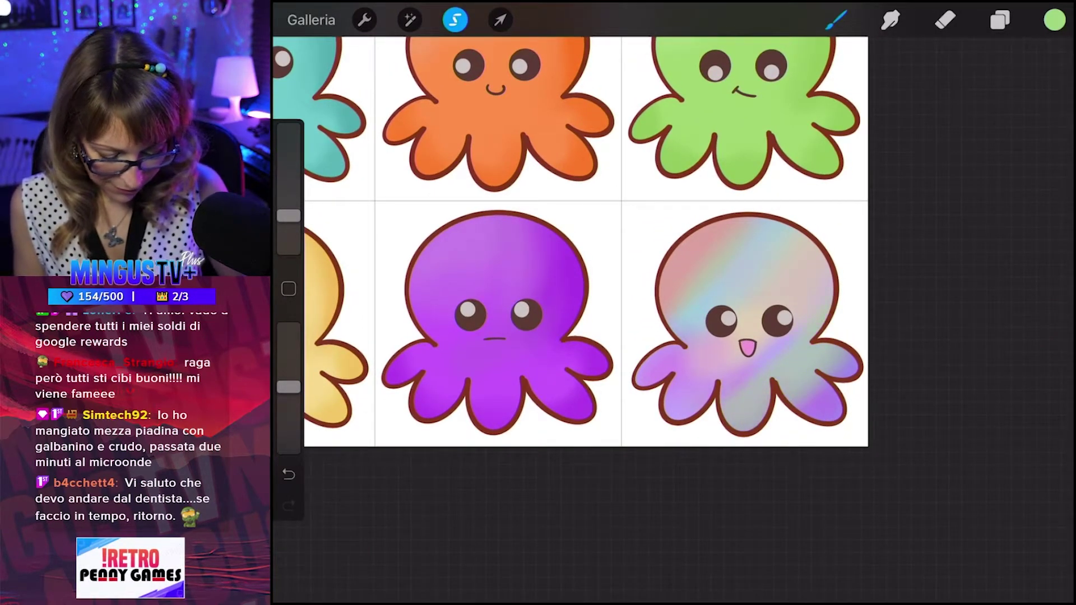
Switch the colour to a deeper pink.
left_click(1054, 20)
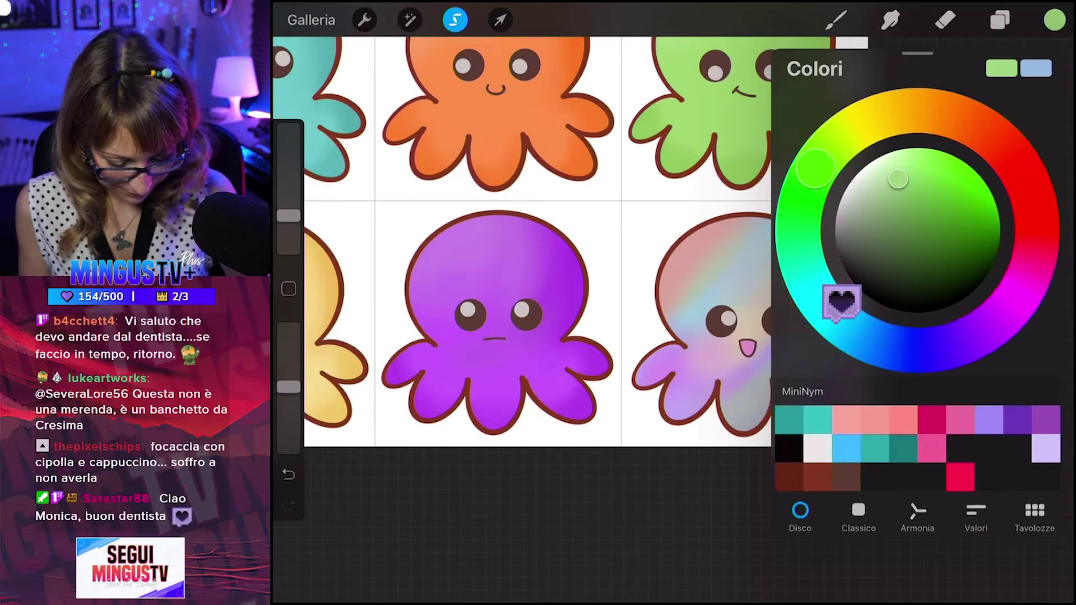
left_click(1036, 242)
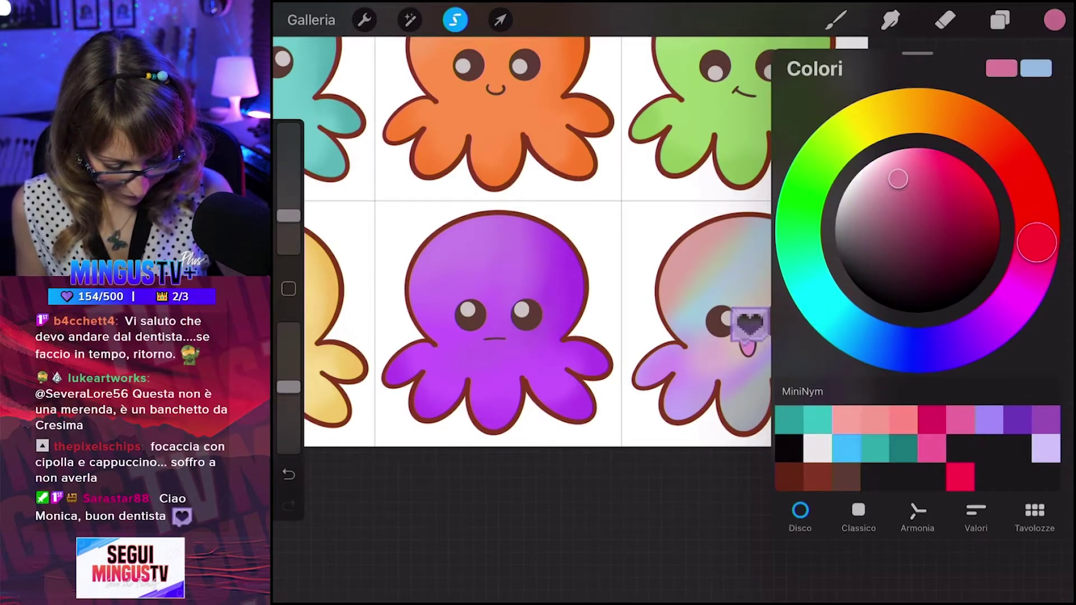
left_click_drag(898, 178, 927, 173)
left_click(836, 20)
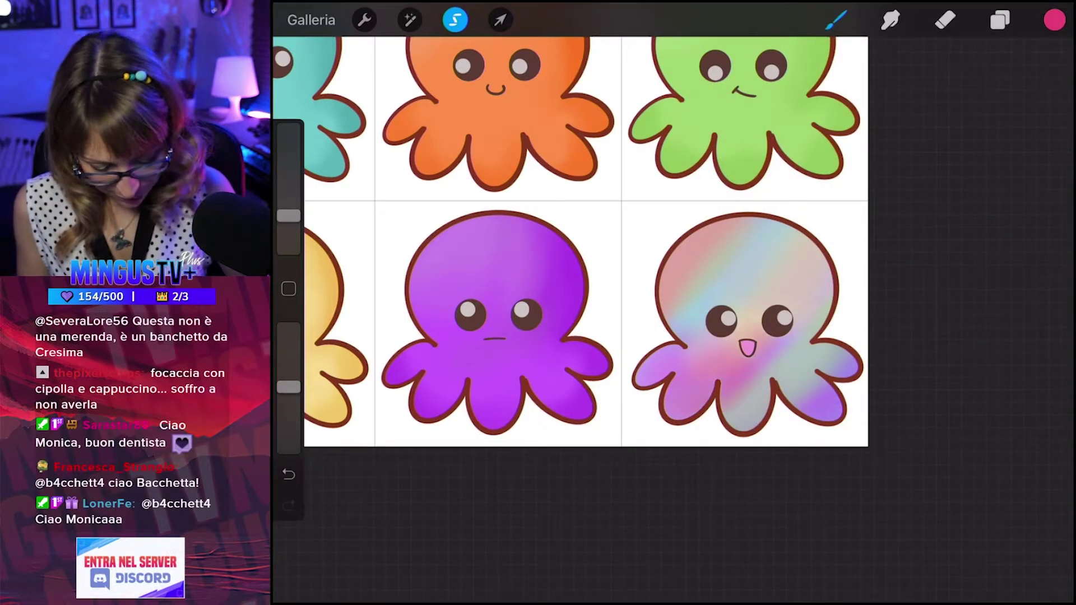
scroll(586, 241, "down", 3)
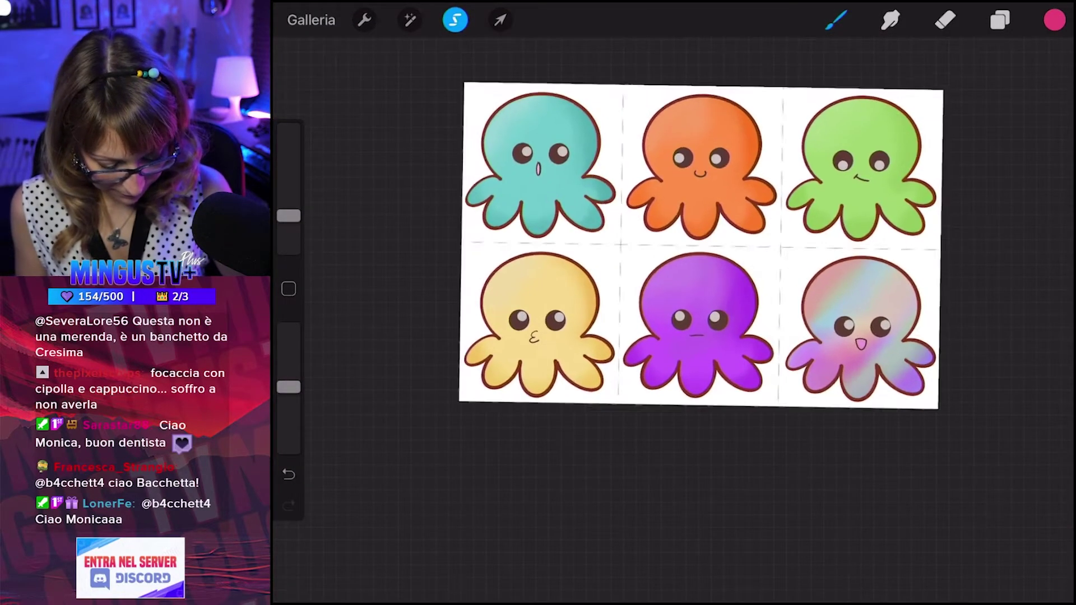
scroll(616, 252, "up", 3)
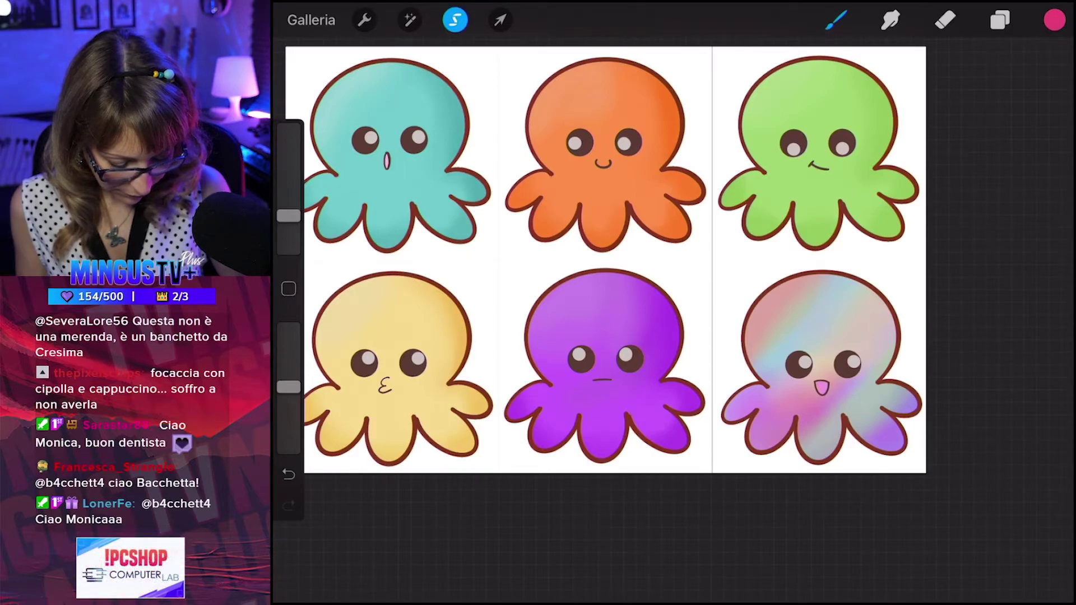
Change the paint colour from pink to a fine-tuned violet-blue.
left_click(1054, 20)
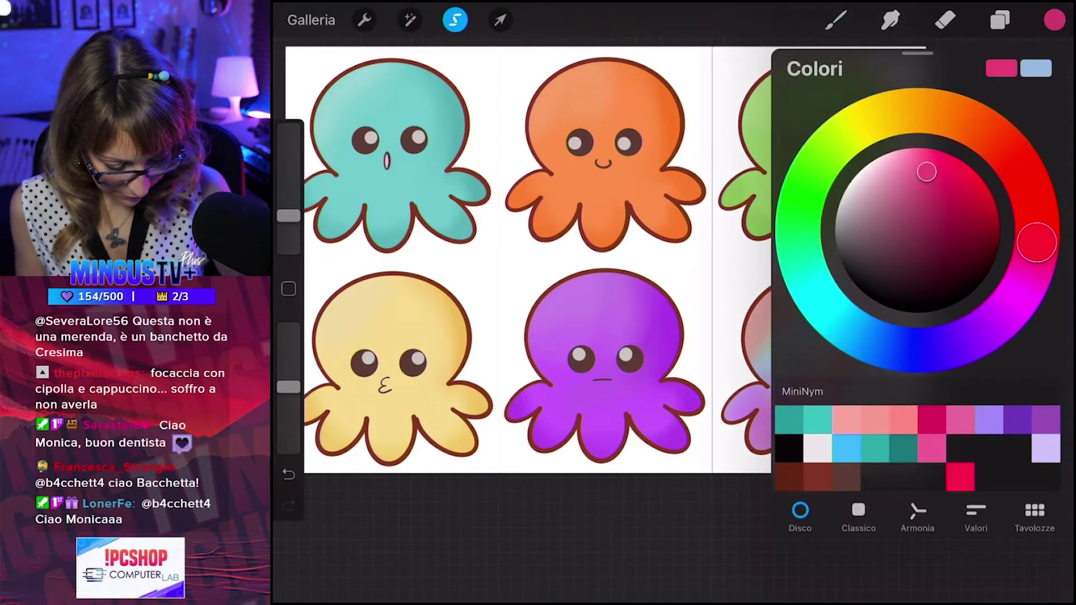
left_click_drag(1037, 242, 932, 349)
mouse_move(926, 171)
left_mouse_down()
mouse_move(893, 211)
mouse_move(903, 163)
mouse_move(918, 152)
left_mouse_up()
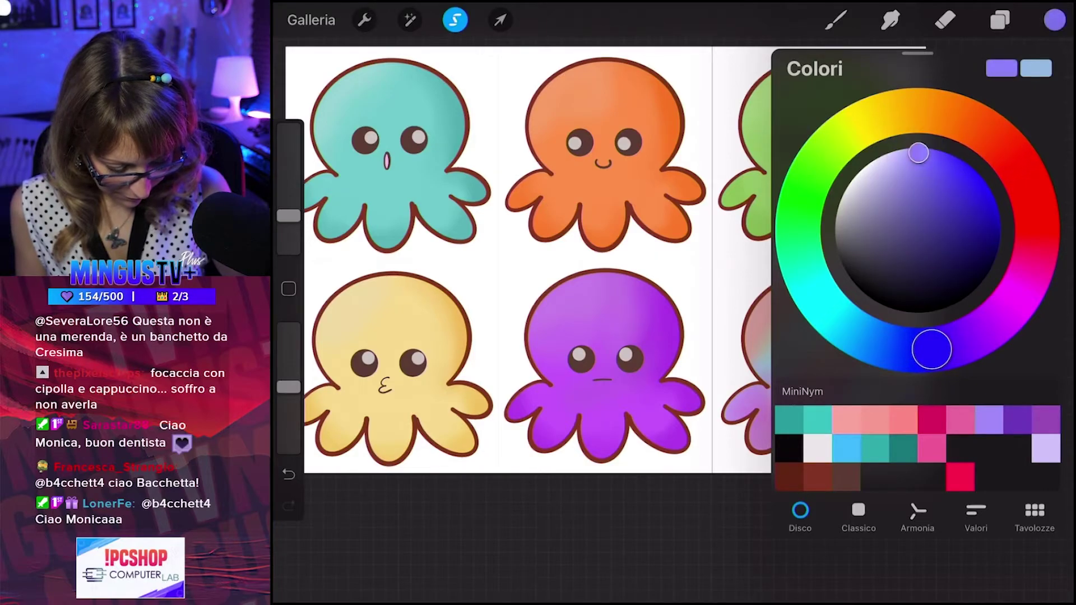
left_click_drag(932, 348, 912, 349)
left_click_drag(918, 152, 906, 167)
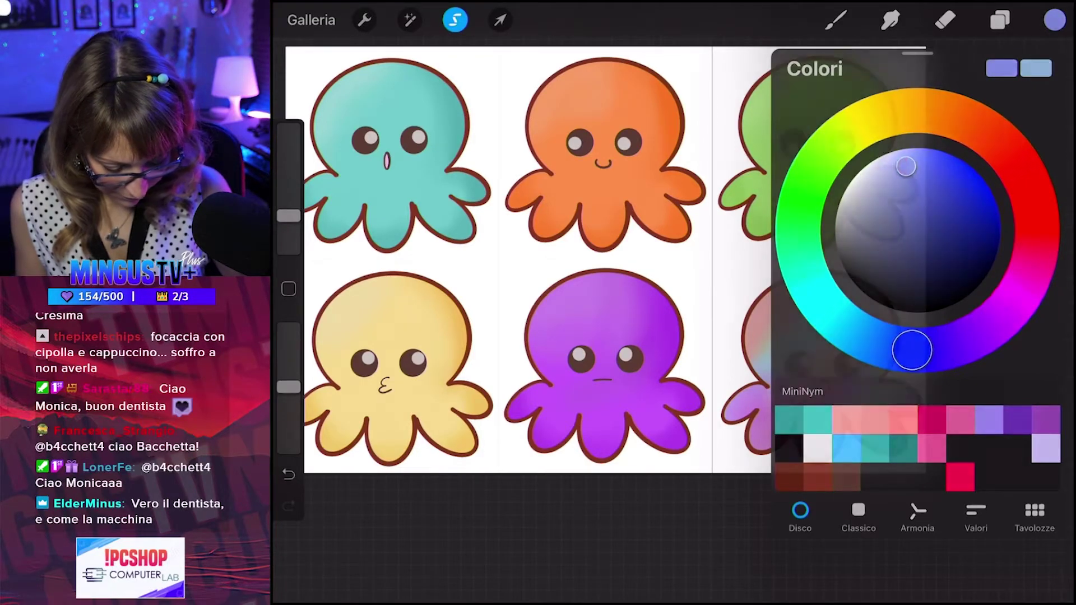
left_click(836, 19)
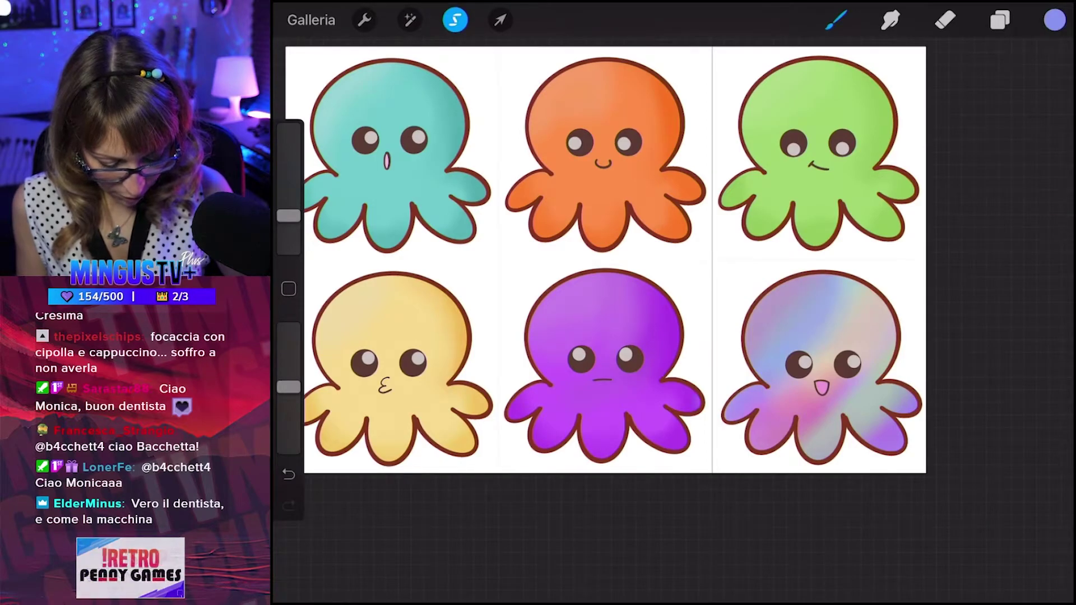
Brush violet over the bottom-right octopus, covering its yellowish lower-right tentacles, and raise brush opacity.
left_click_drag(846, 280, 818, 370)
left_click_drag(807, 303, 880, 392)
left_click_drag(885, 308, 857, 364)
left_click_drag(891, 330, 807, 453)
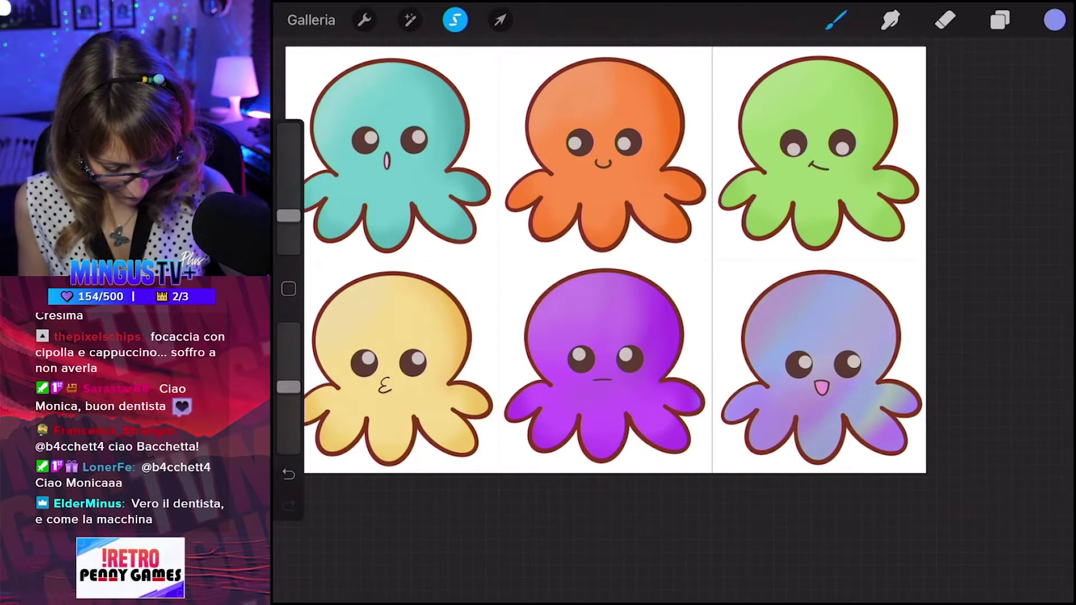
left_click_drag(897, 390, 863, 429)
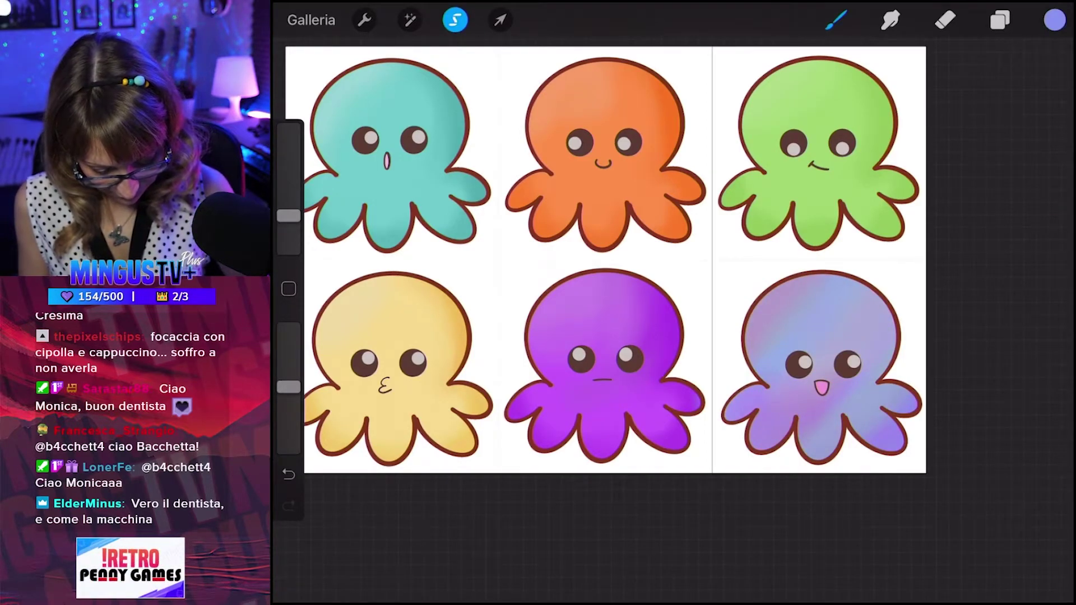
left_click_drag(288, 386, 288, 328)
Cover the octopus's remaining gradient and head with flat violet.
left_click_drag(807, 285, 767, 364)
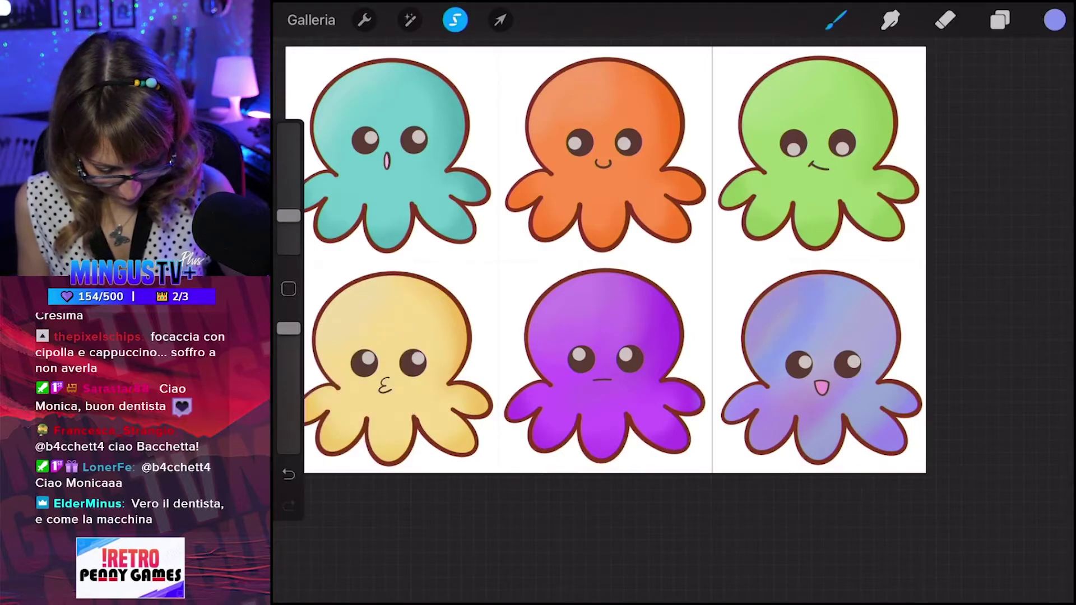
left_click_drag(840, 280, 762, 353)
left_click_drag(874, 289, 770, 395)
left_click_drag(891, 314, 813, 387)
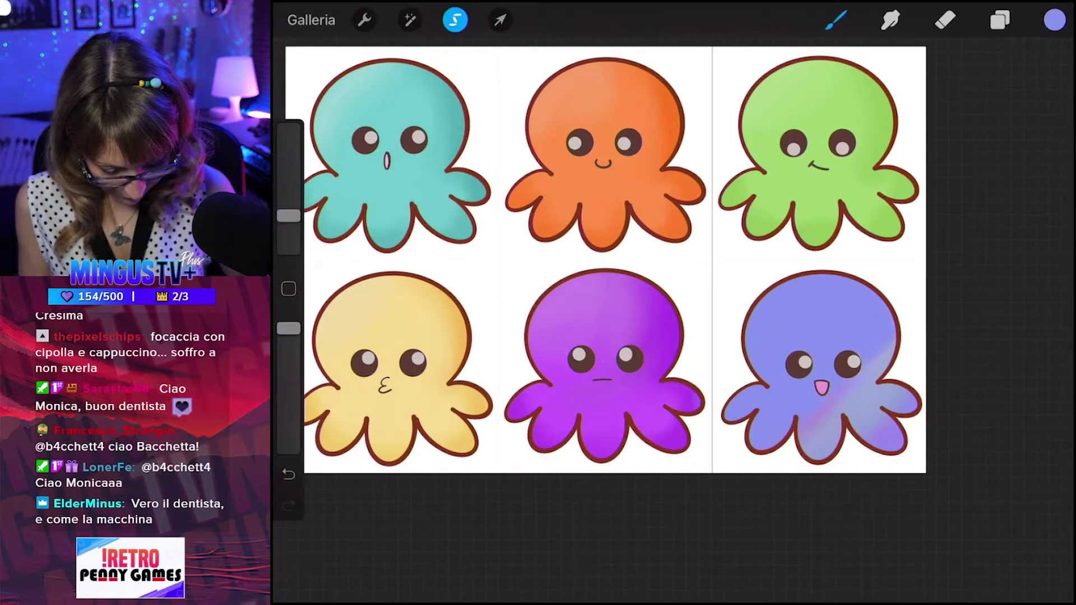
left_click_drag(890, 345, 806, 448)
left_click_drag(891, 386, 866, 431)
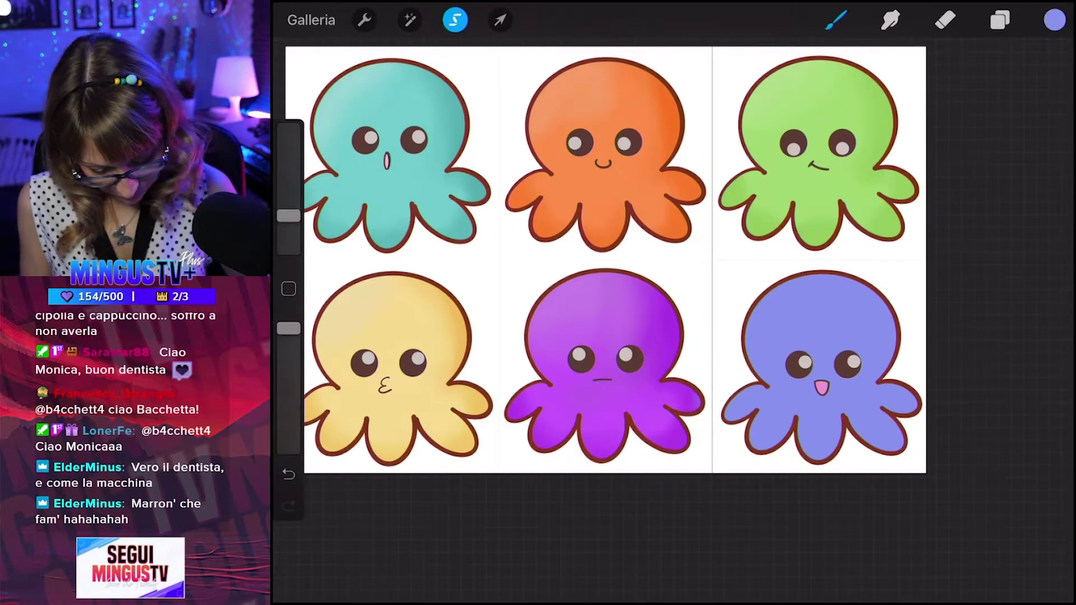
Lower brush opacity and airbrush pale yellow on the violet octopus's head, redoing one stroke.
left_click_drag(289, 329, 288, 363)
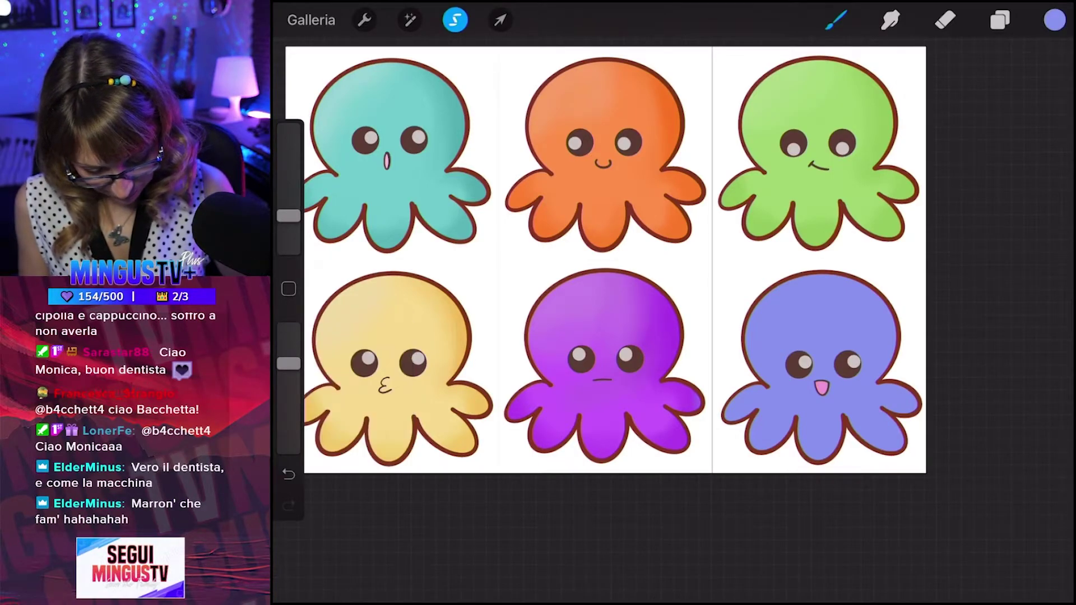
left_click(1054, 19)
left_click(869, 114)
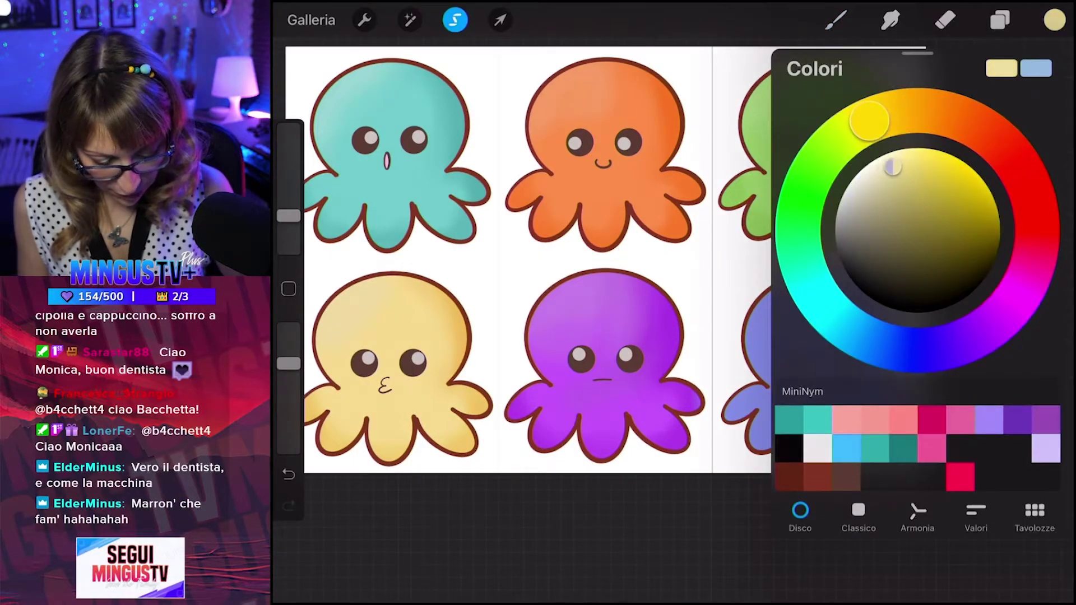
left_click(835, 19)
left_click_drag(289, 216, 289, 199)
left_click_drag(795, 364, 762, 303)
mouse_move(734, 415)
left_mouse_down()
mouse_move(824, 291)
mouse_move(748, 353)
left_mouse_up()
key("ctrl+z")
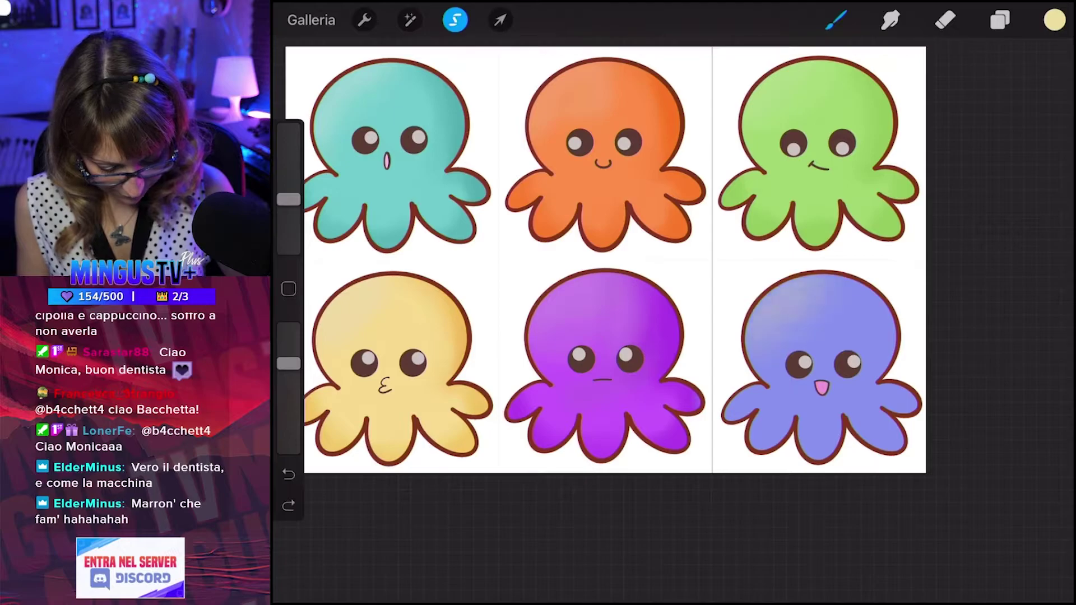
left_click_drag(779, 308, 821, 277)
Switch the paint colour to a brighter magenta pink.
left_click(1054, 20)
left_click(1008, 309)
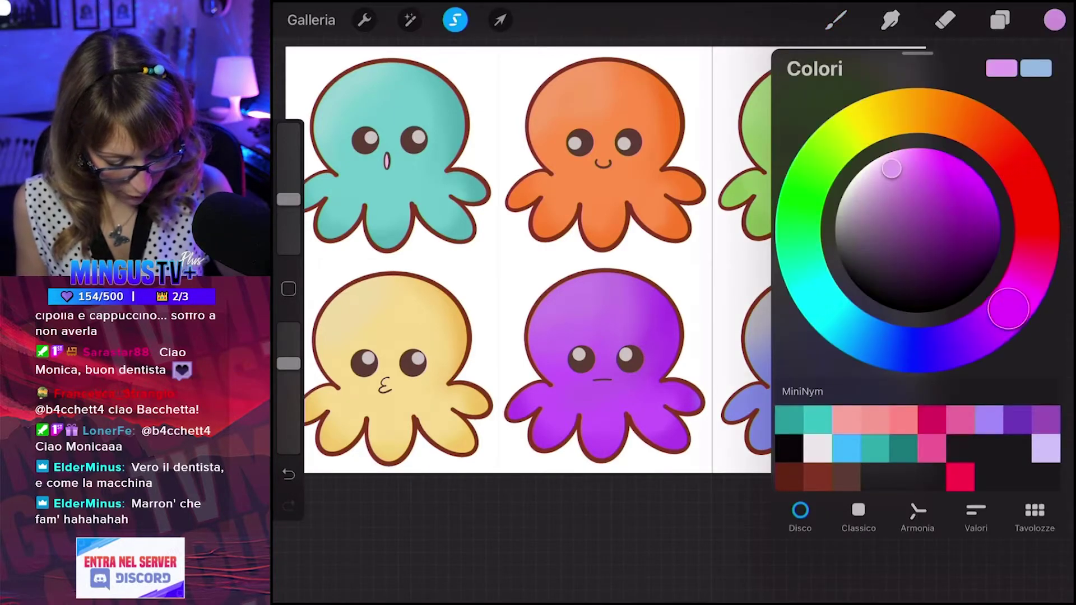
left_click(907, 160)
left_click(1054, 19)
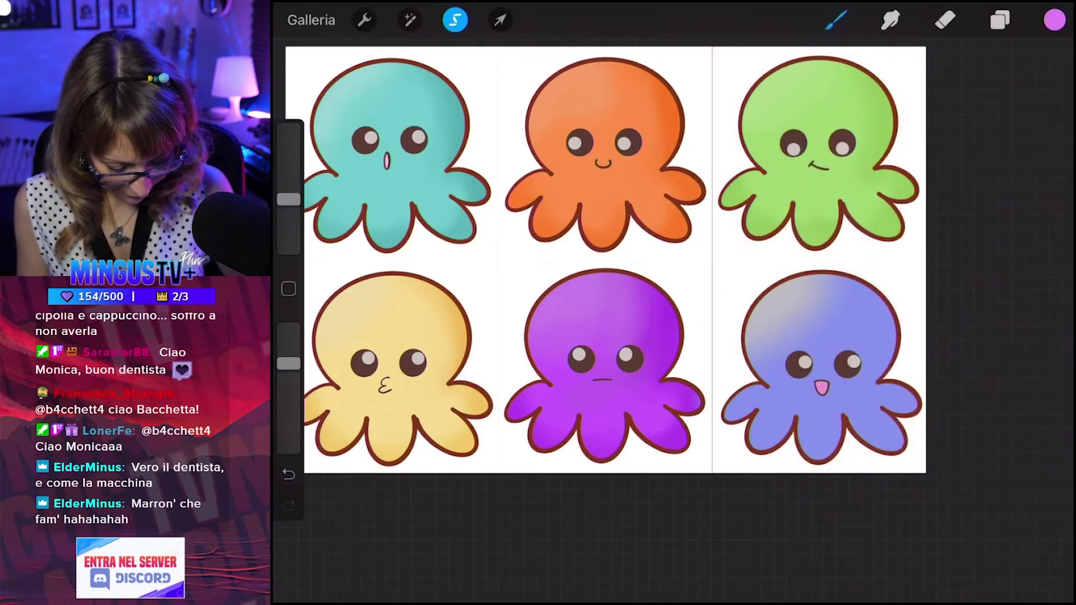
Brush green over the octopus's left and lower parts.
left_click(1054, 20)
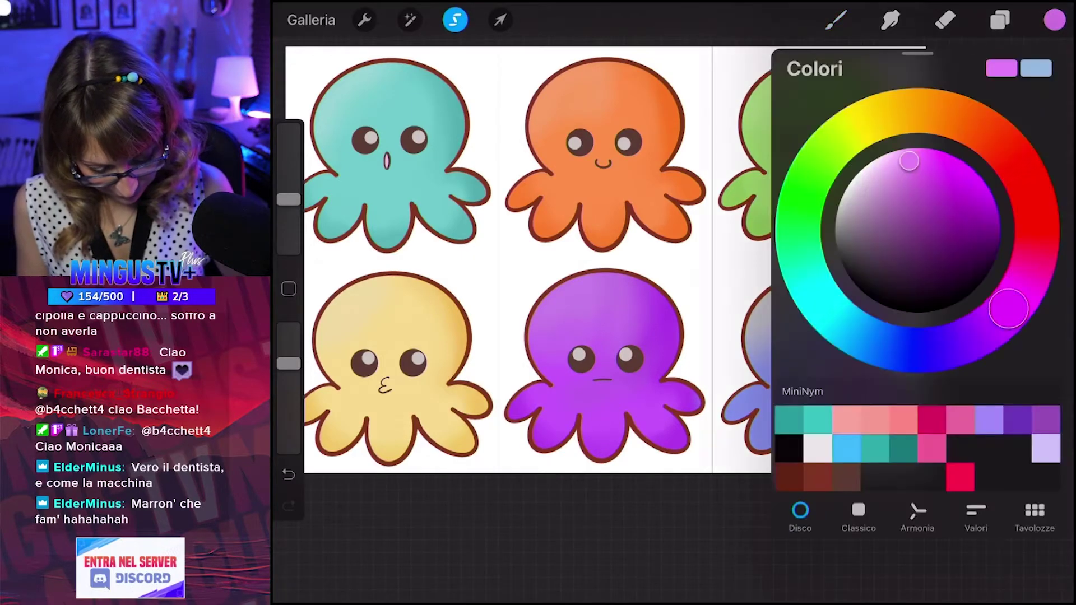
left_click(811, 175)
left_click_drag(909, 160, 906, 180)
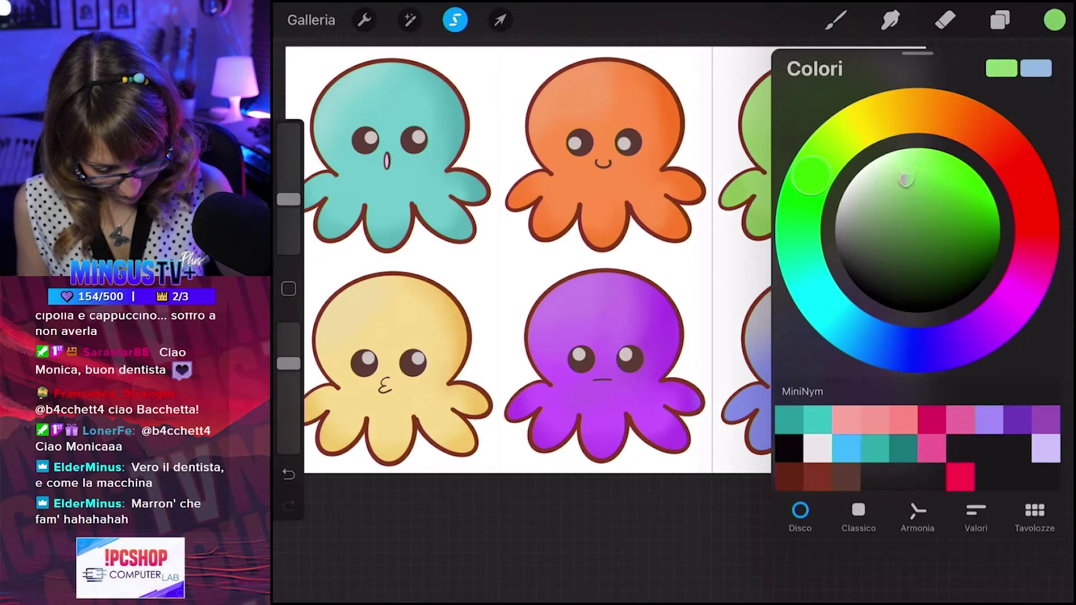
left_click(835, 19)
left_click_drag(762, 359, 740, 443)
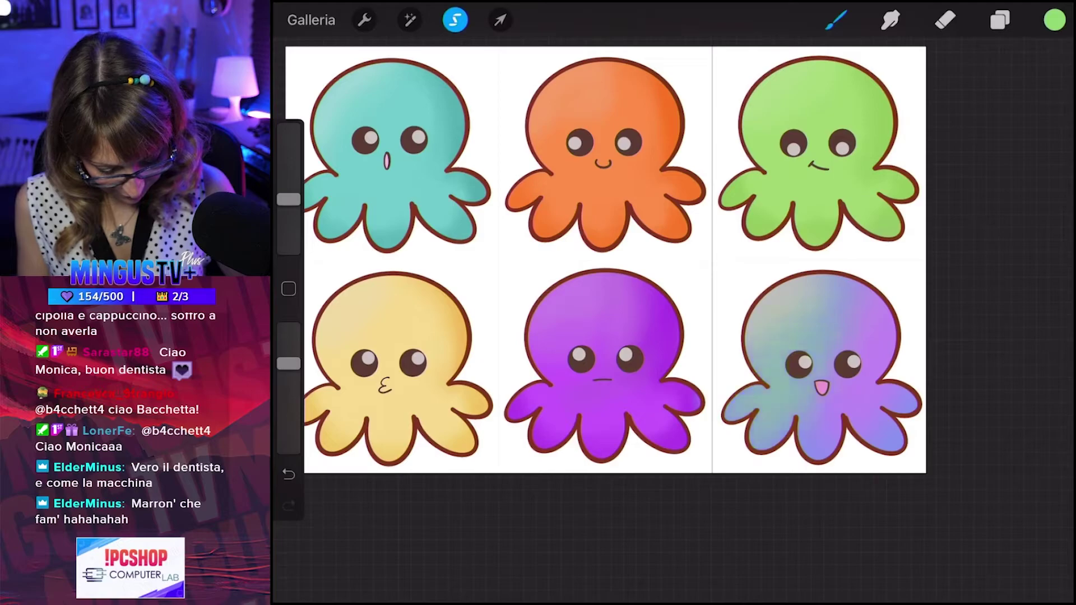
left_click_drag(728, 392, 840, 459)
Pick a brighter orange instead of tan and undo the last brush stroke.
left_click(1054, 20)
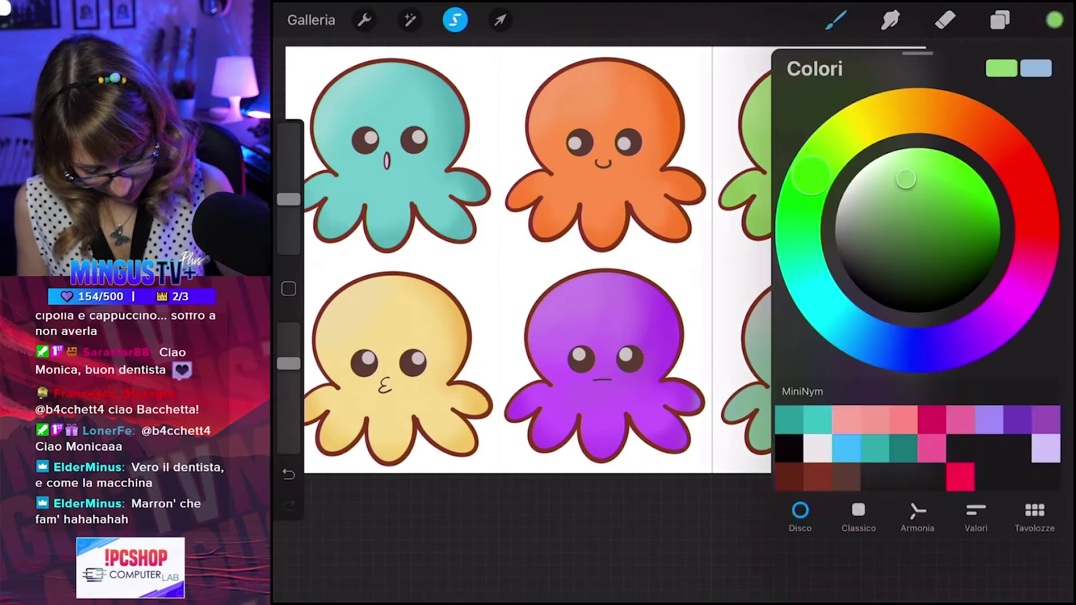
left_click(962, 119)
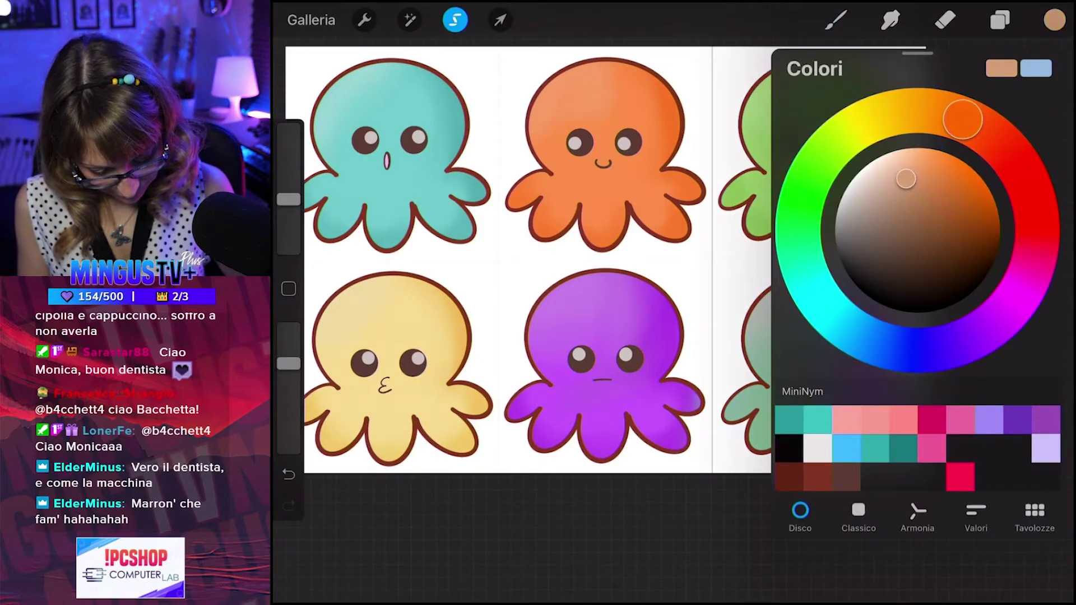
left_click(1054, 19)
left_click_drag(906, 179, 941, 167)
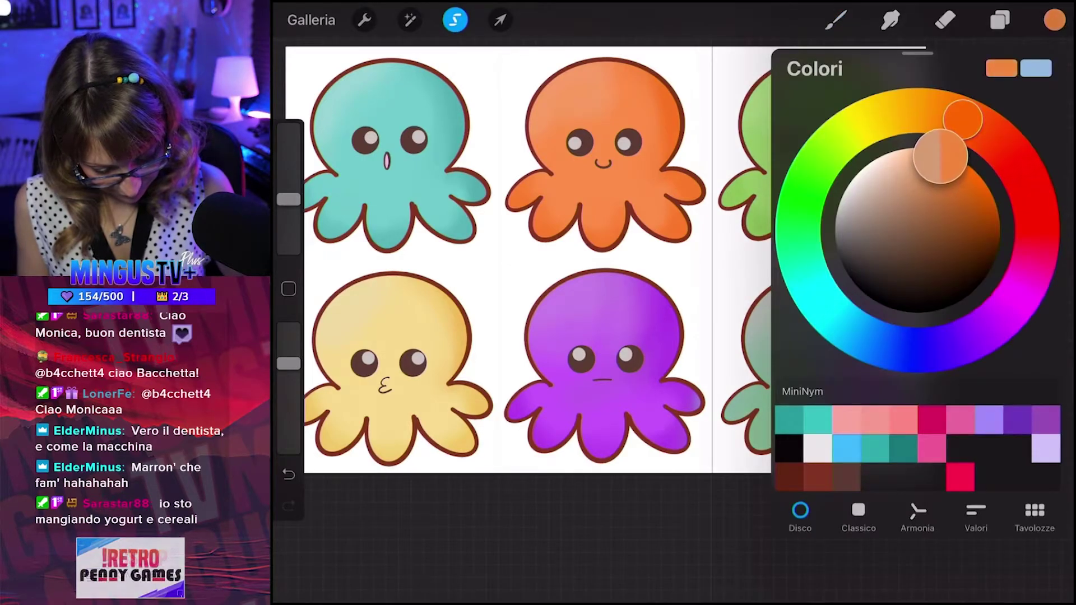
left_click(836, 20)
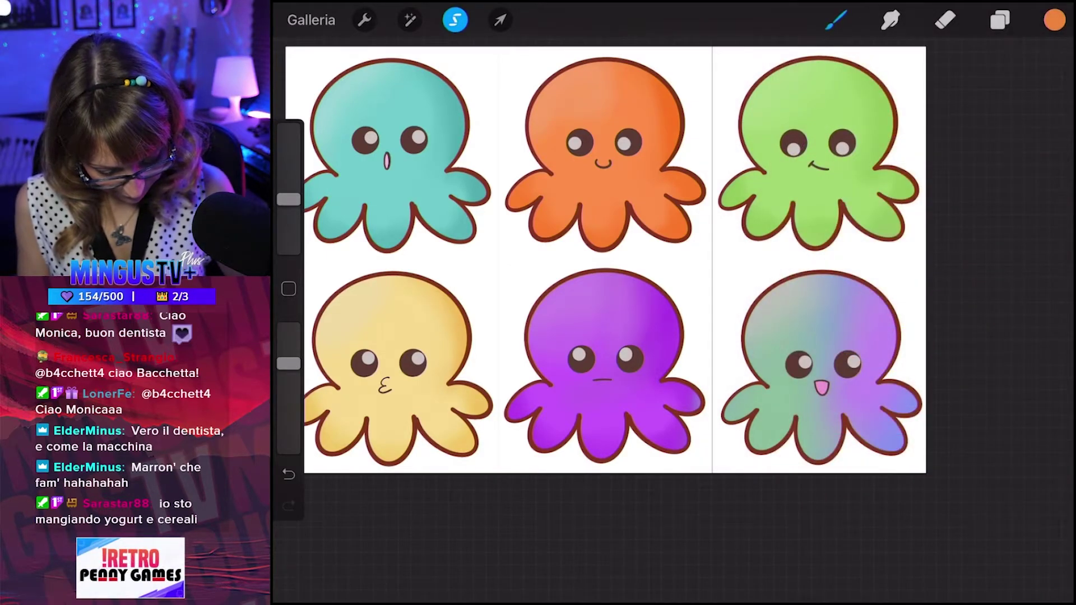
key("ctrl+z")
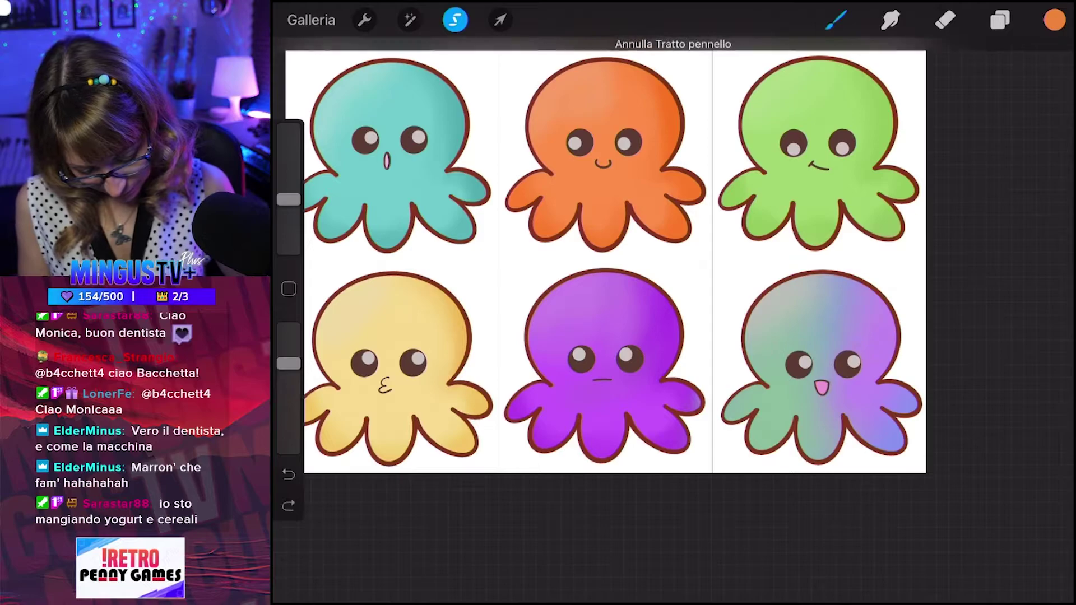
key("ctrl+shift+z")
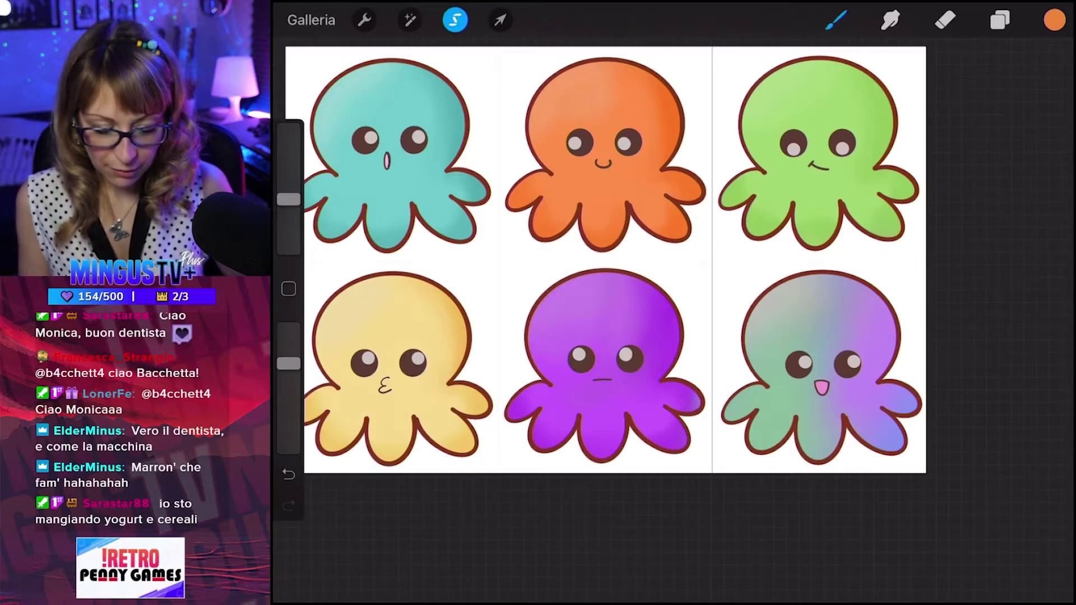
key("ctrl+z")
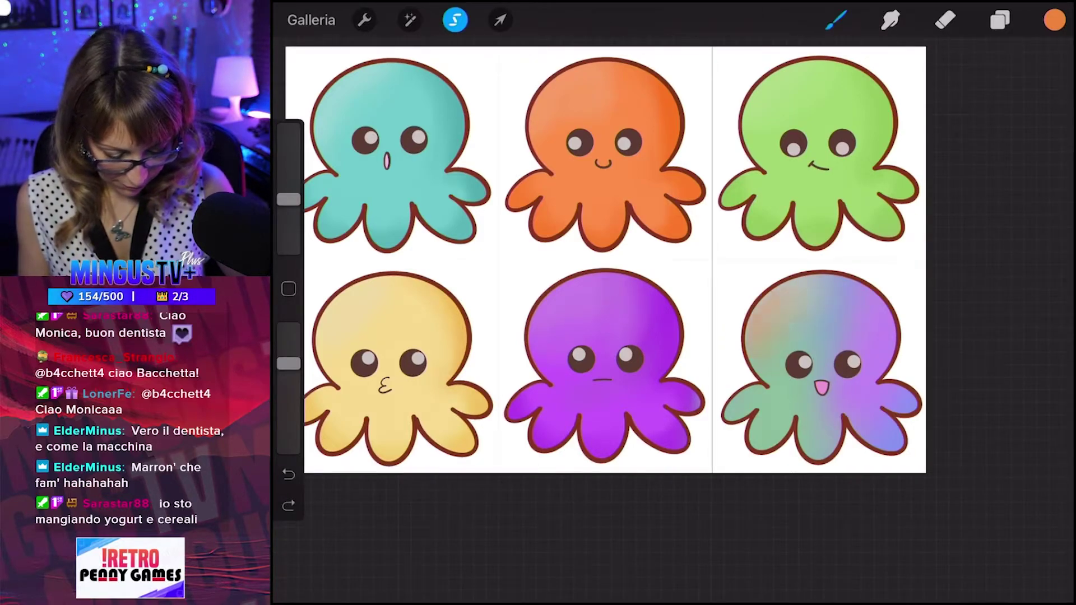
Lighten the top of the octopus's head with white.
left_click(1054, 19)
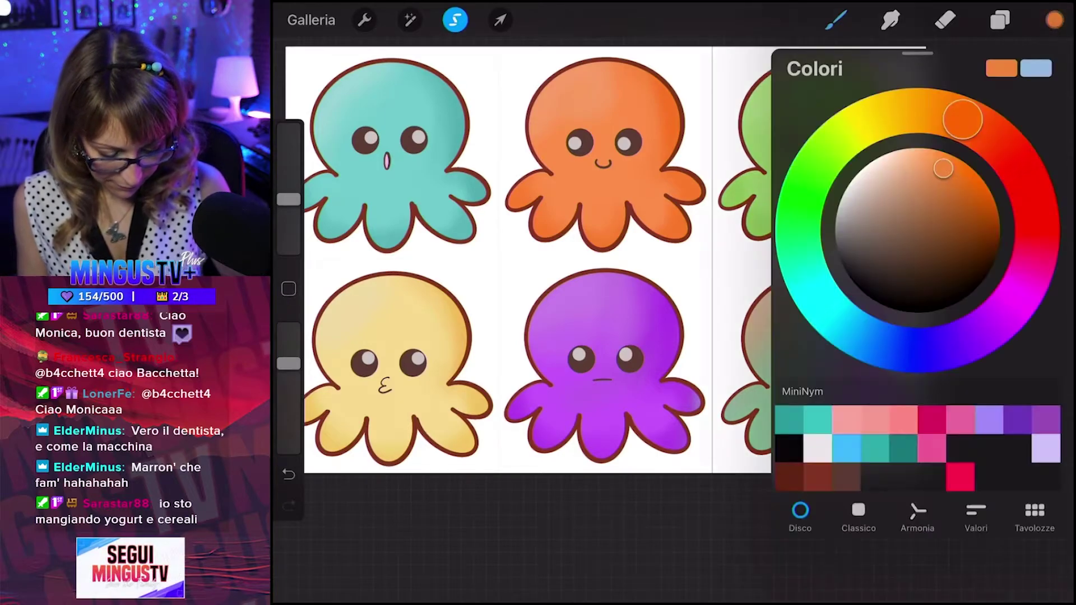
left_click(879, 345)
left_click(835, 21)
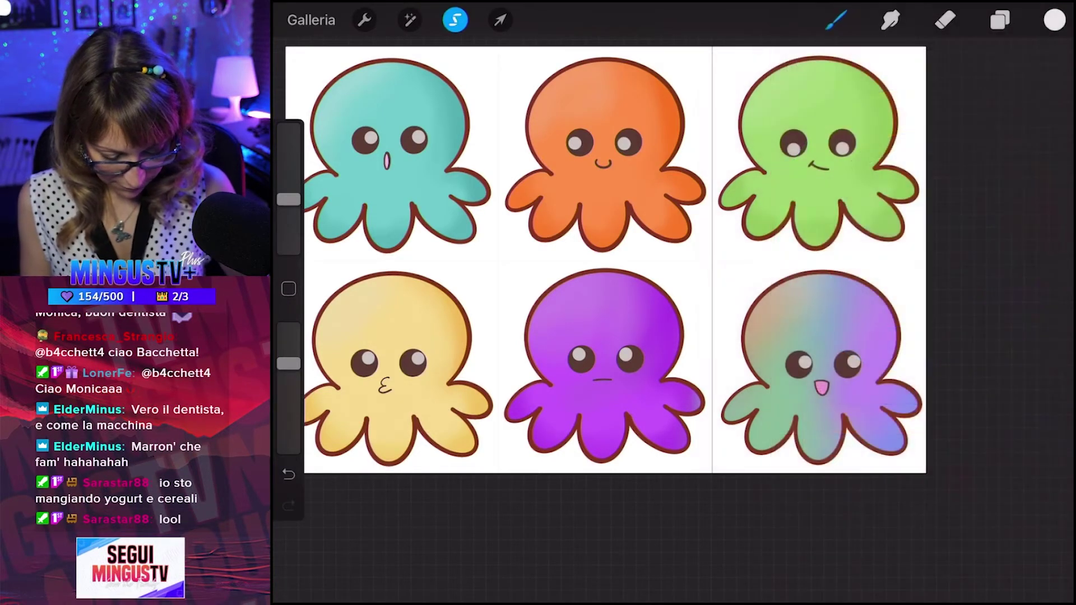
mouse_move(879, 291)
left_mouse_down()
mouse_move(824, 336)
mouse_move(824, 286)
left_mouse_up()
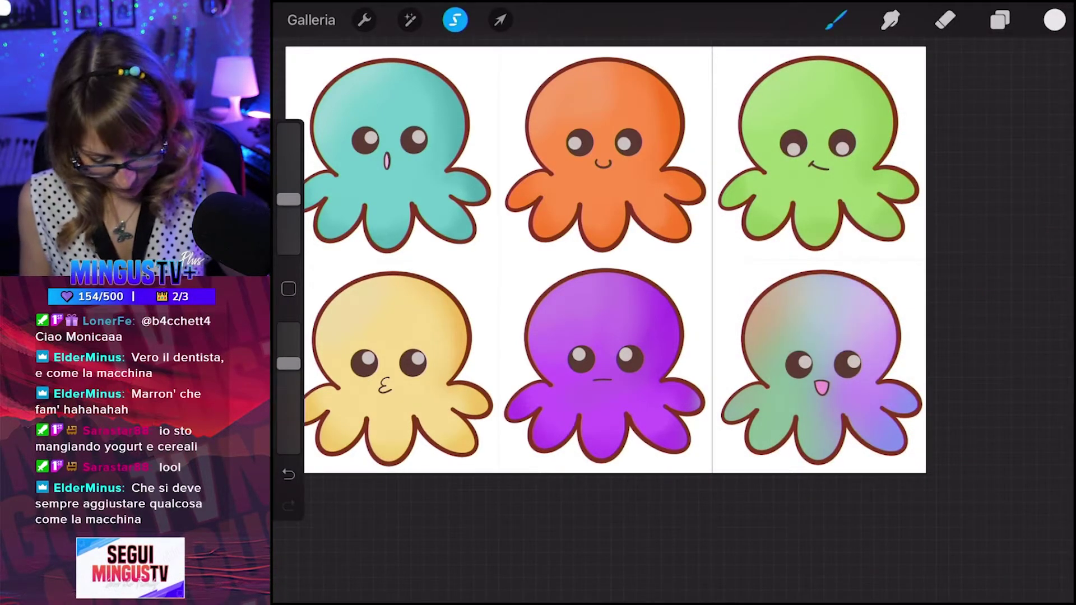
Undo the stray stroke on the octopus's tentacle and recentre the sticker sheet.
scroll(606, 258, "up", 2)
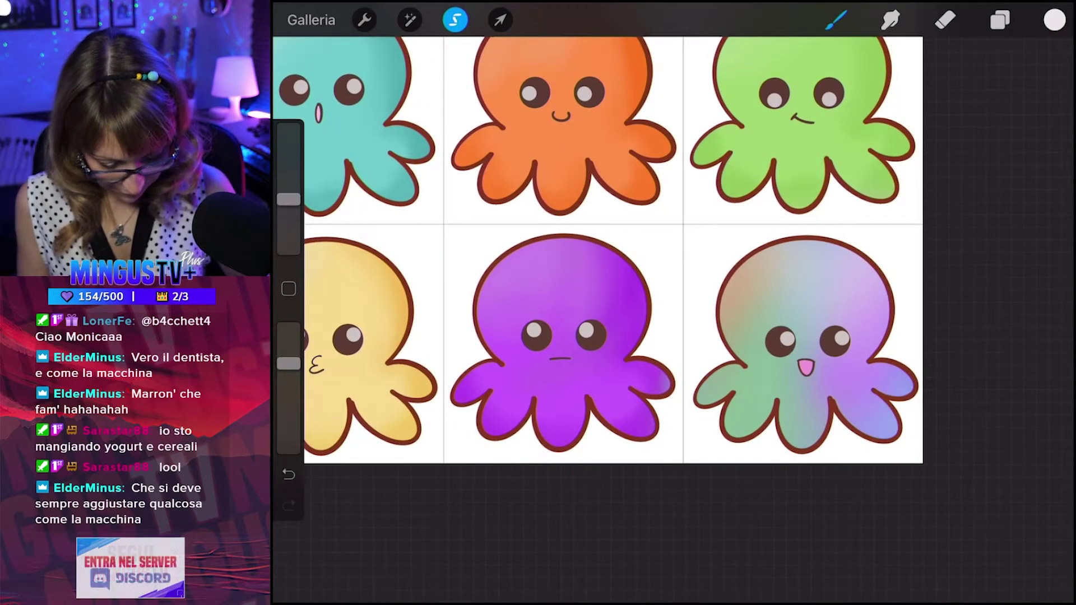
scroll(613, 249, "down", 2)
key("ctrl+z")
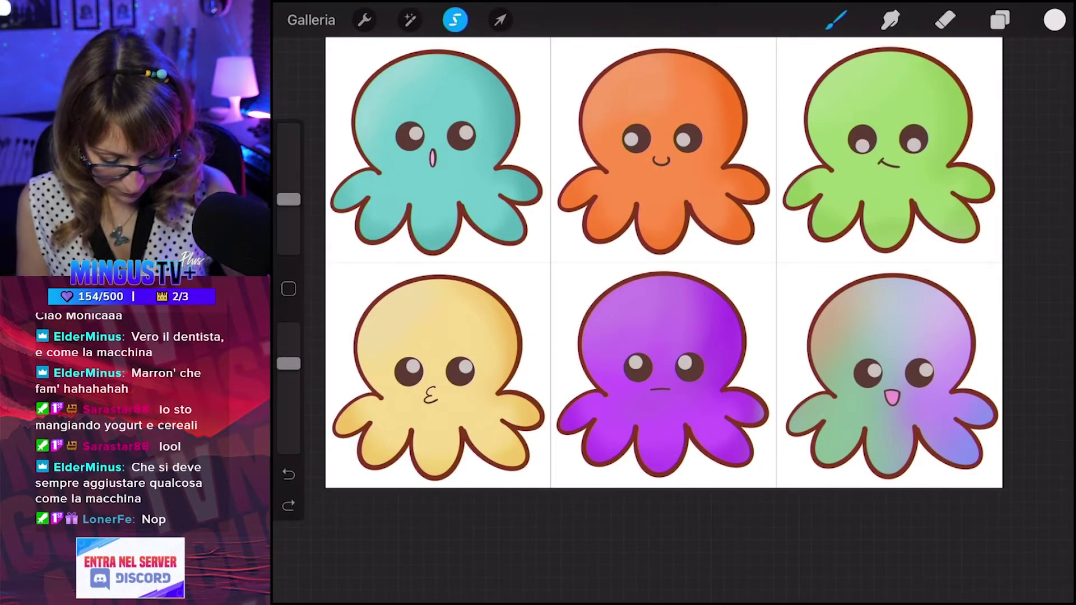
left_click_drag(664, 263, 700, 297)
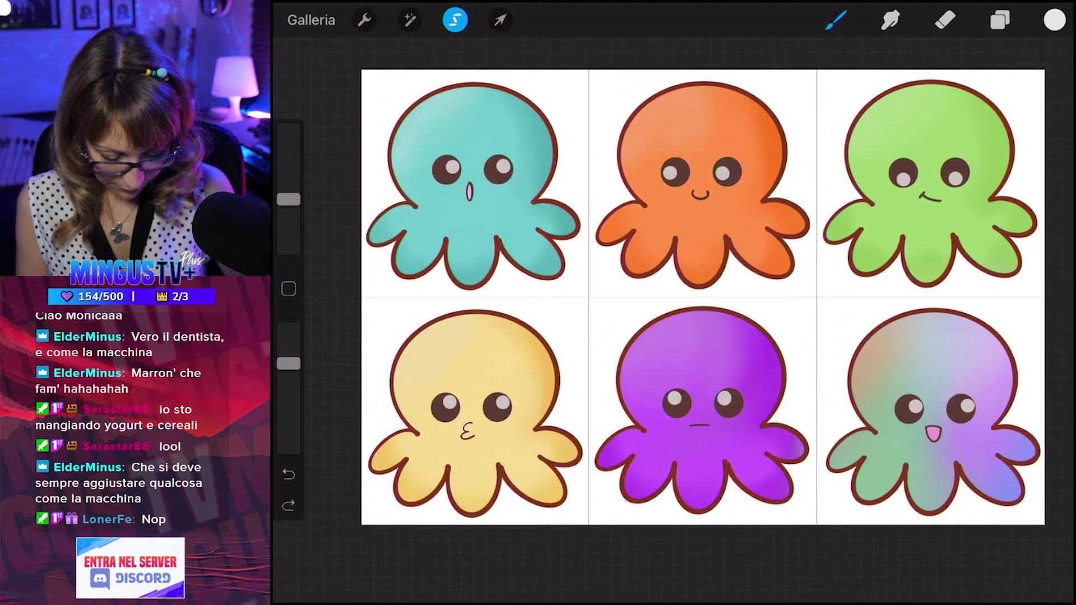
Merge the layer mask into Livello 8 and hide the white Livello 1 layer.
left_click(1000, 20)
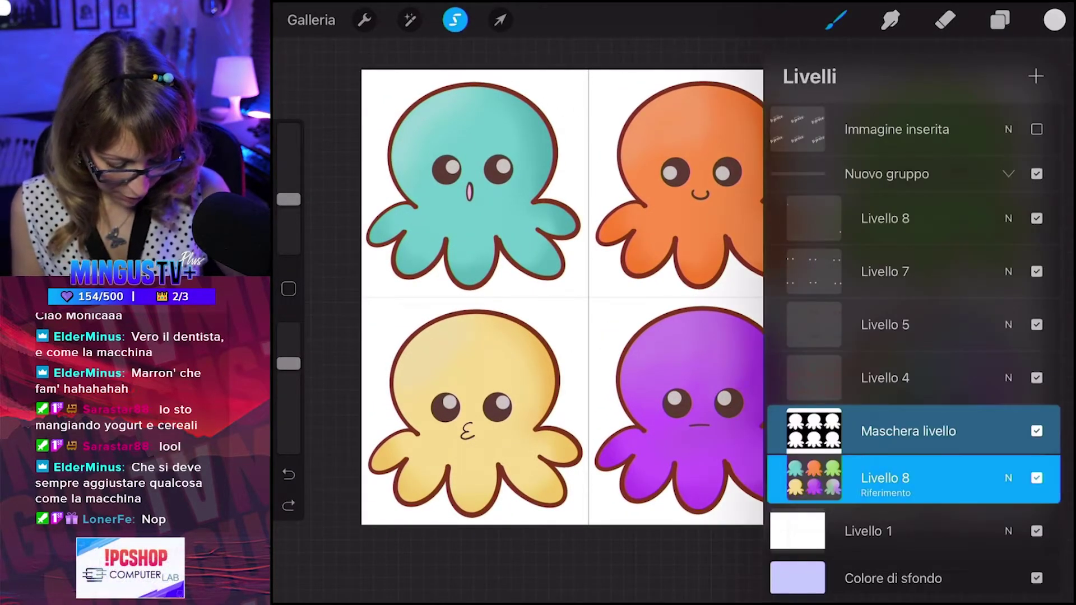
left_click(885, 478)
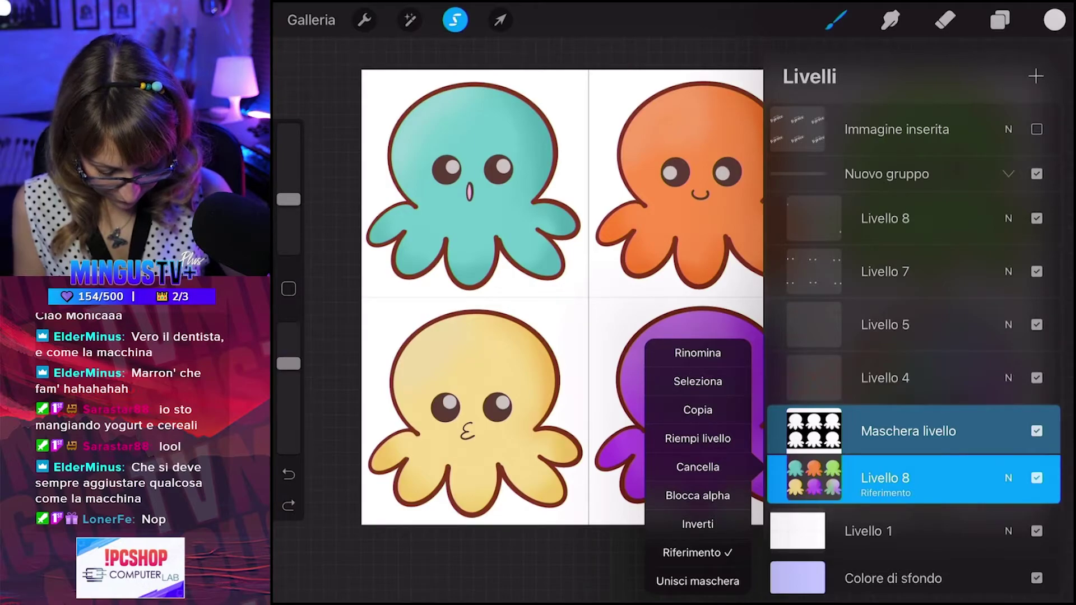
left_click(698, 581)
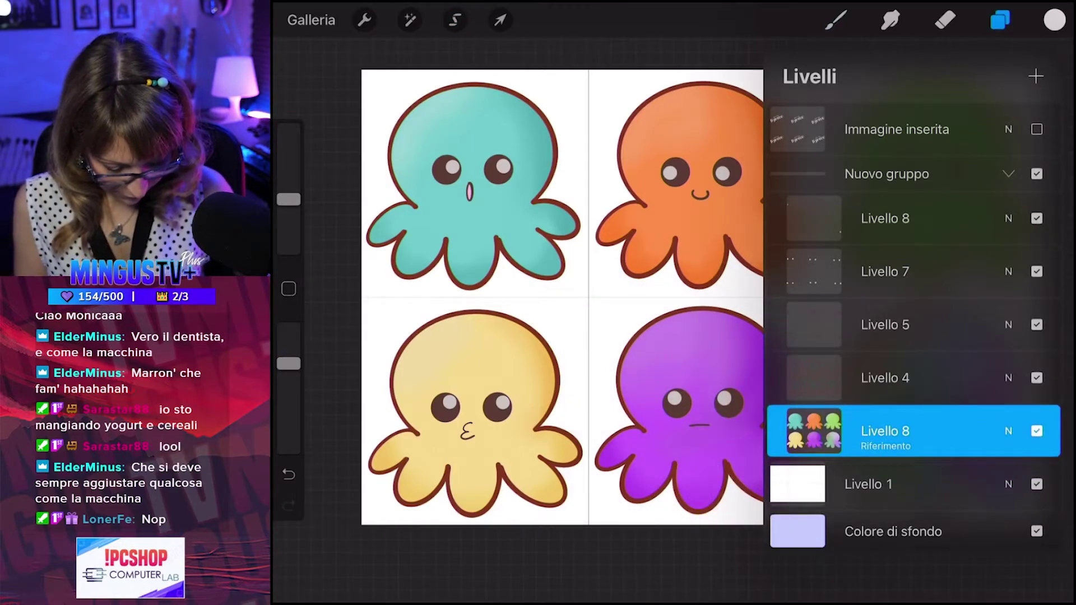
left_click(1037, 484)
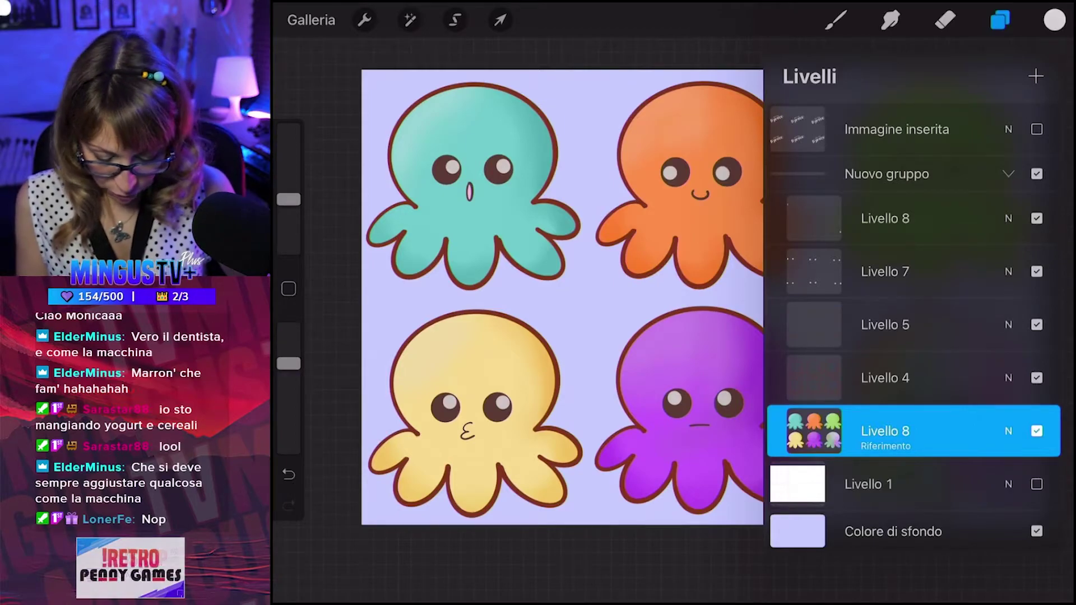
left_click(999, 20)
left_click(836, 20)
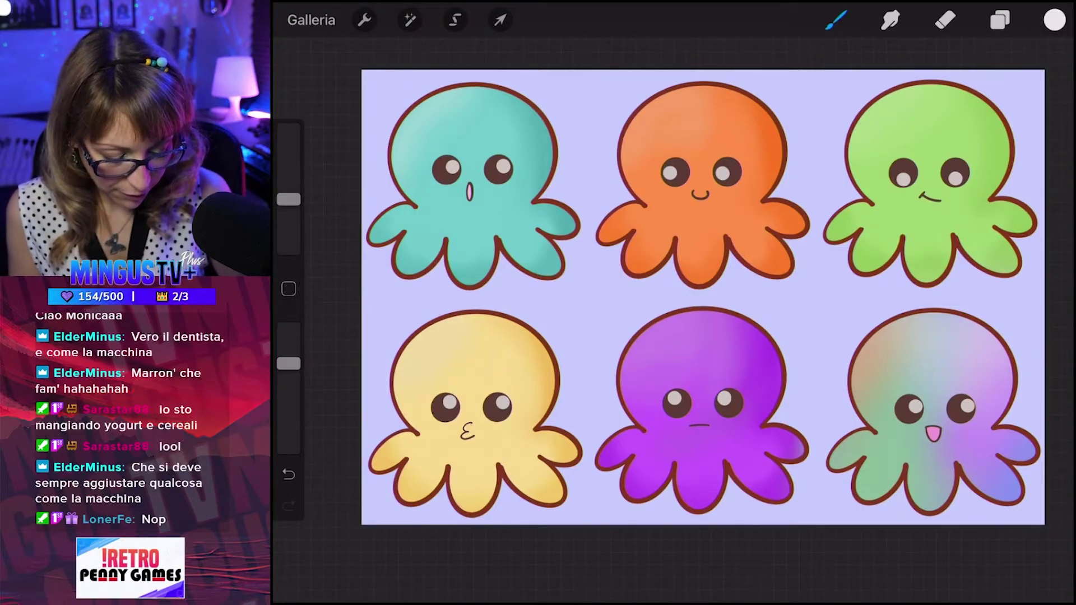
Make the top Livello 8 layer active for painting and bring up the Brush Library.
left_click(1000, 20)
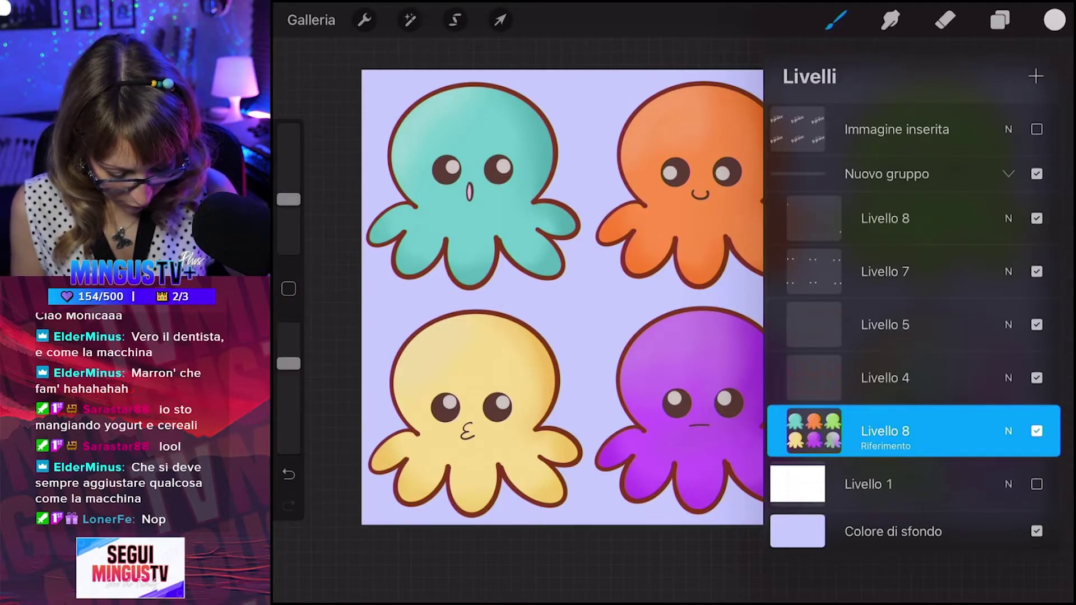
left_click(885, 271)
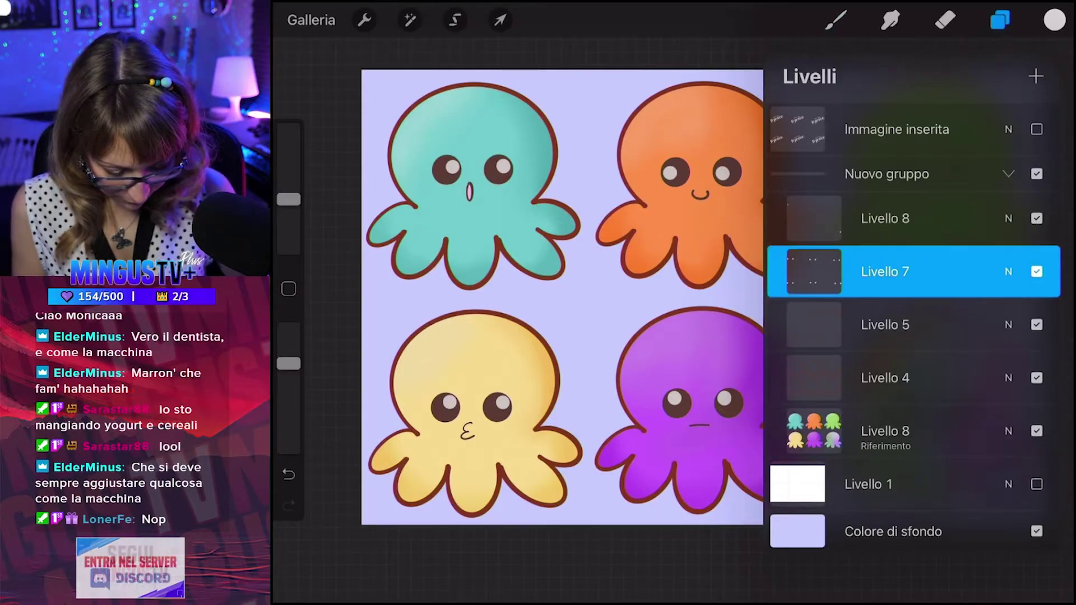
left_click(885, 218)
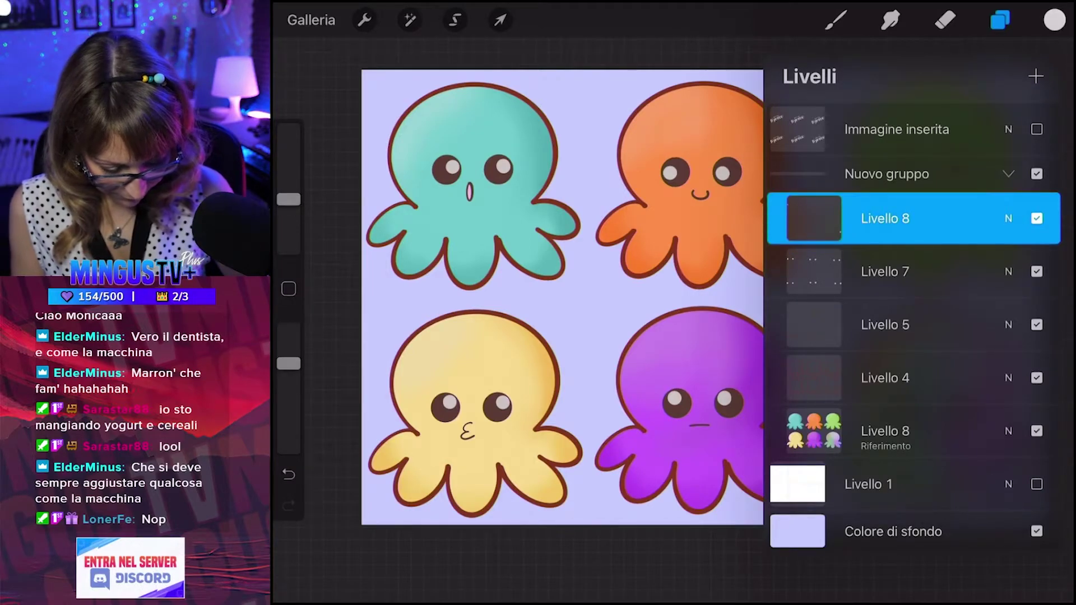
left_click(835, 20)
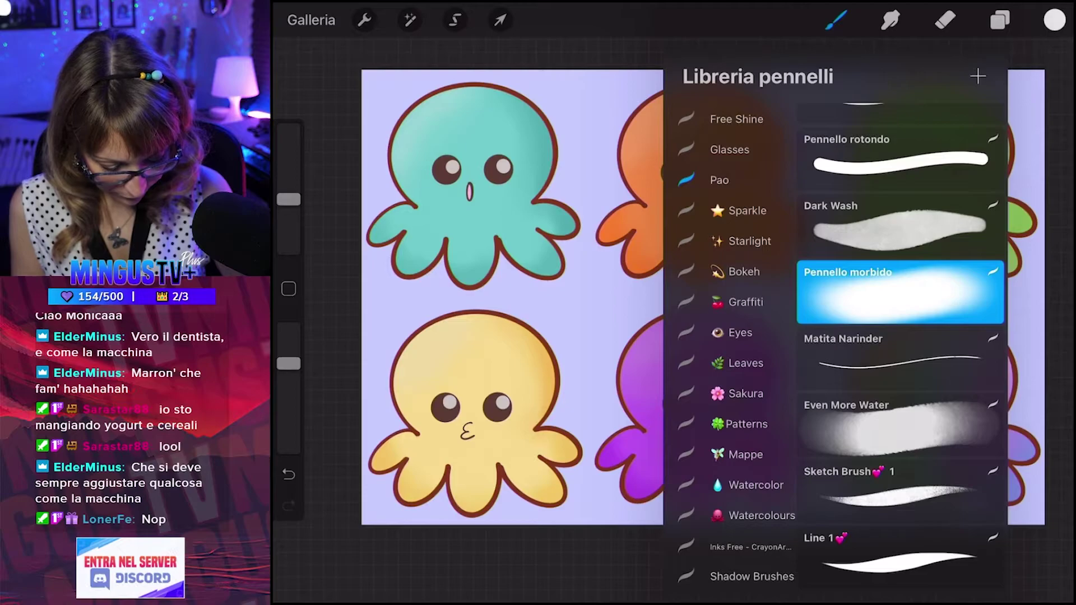
scroll(899, 308, "up", 1)
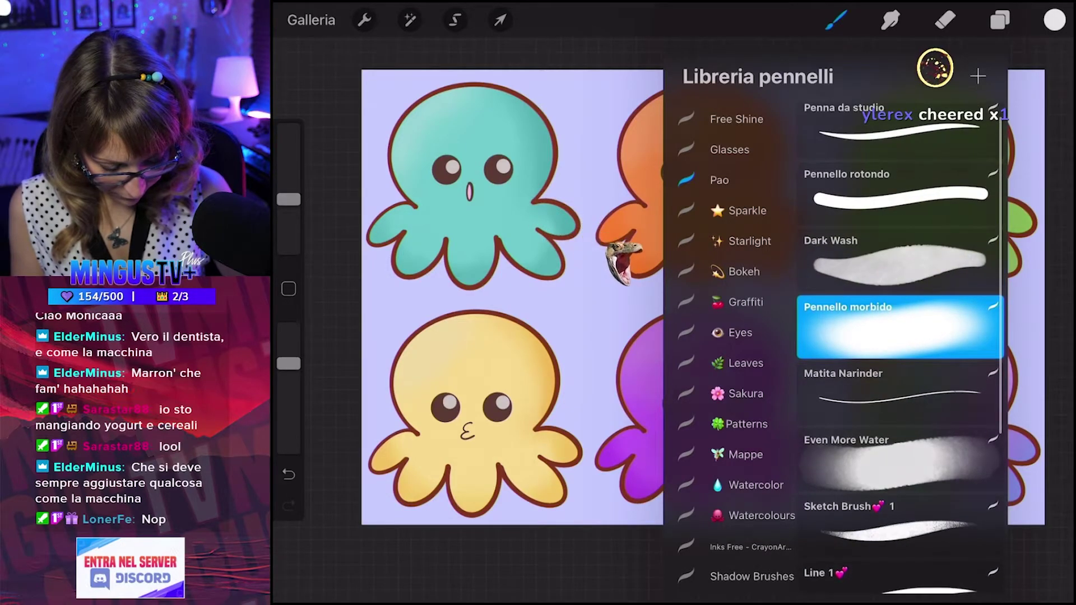
Switch to the Pennello rotondo brush and dial a light pink on the colour disc.
left_click(899, 193)
left_click(1054, 20)
left_click_drag(881, 341, 1006, 311)
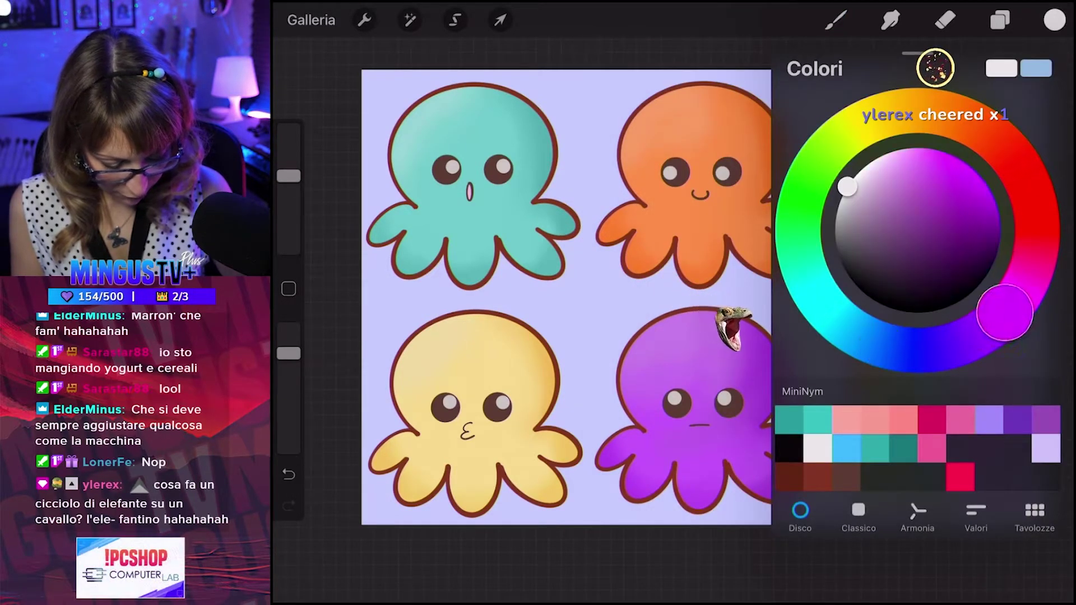
left_click_drag(847, 186, 900, 160)
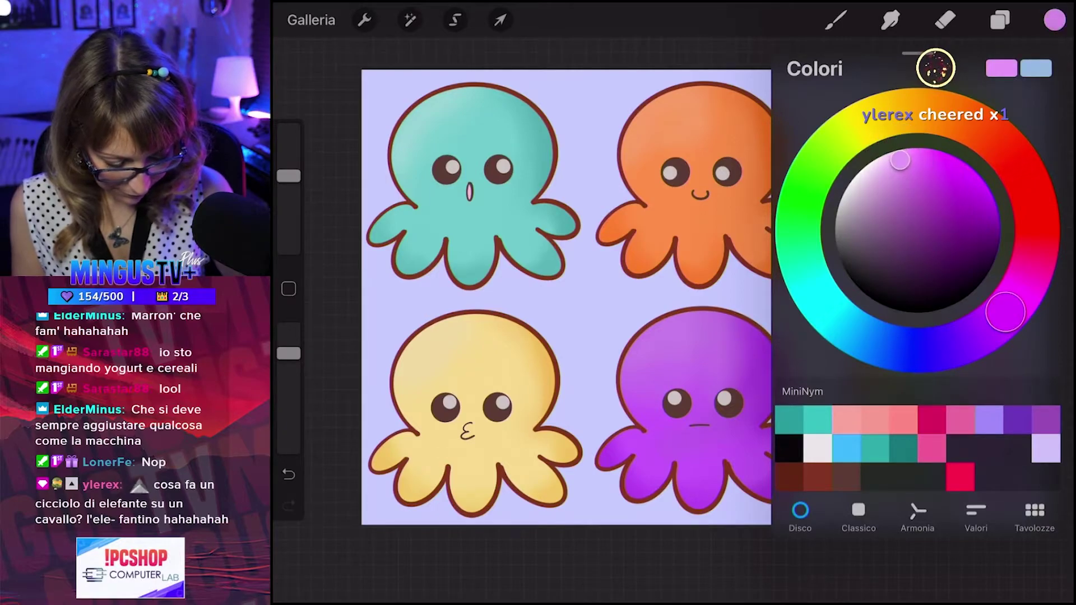
left_click_drag(1005, 312, 1014, 301)
left_click_drag(900, 161, 897, 168)
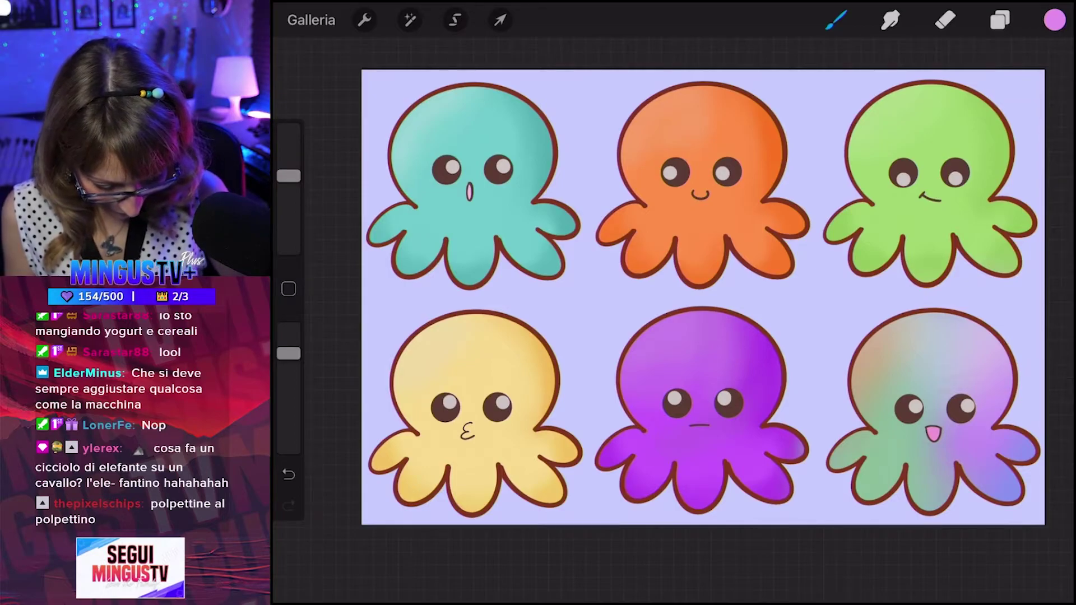
Zoom in, shrink the brush, and try a pink blush on the teal octopus's cheek, then undo it.
scroll(700, 297, "up", 2)
scroll(700, 297, "up", 2)
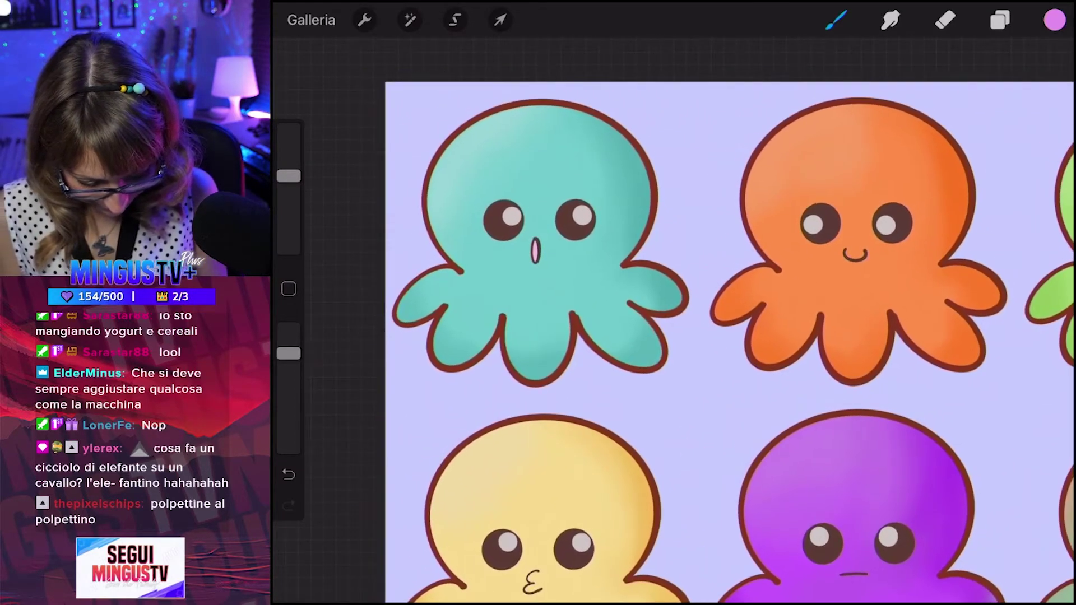
scroll(700, 297, "up", 1)
scroll(700, 313, "up", 1)
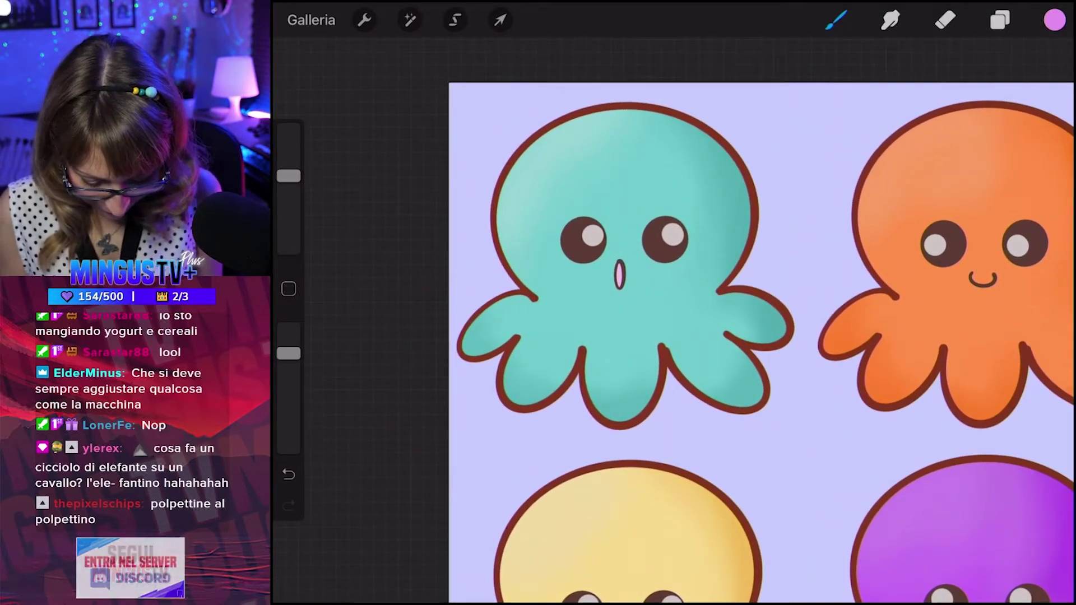
left_click_drag(289, 176, 289, 203)
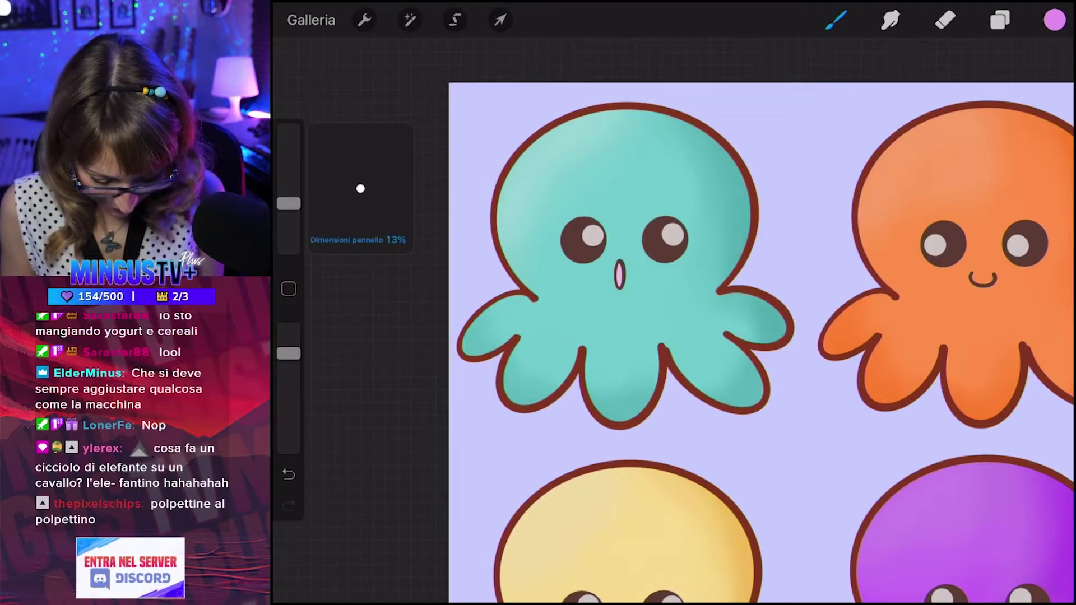
left_click_drag(688, 274, 662, 284)
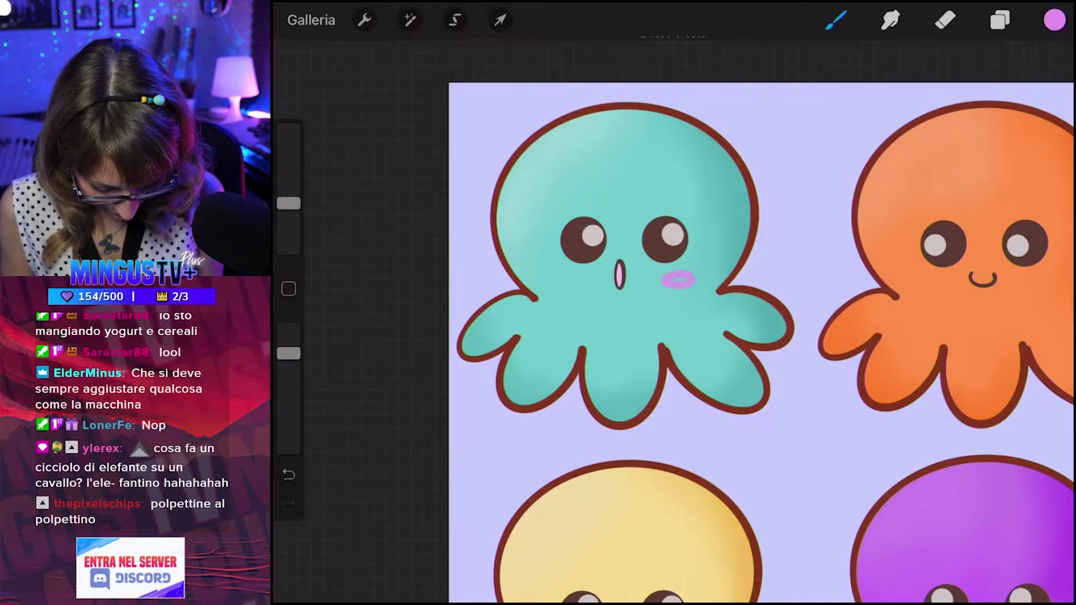
key("ctrl+z")
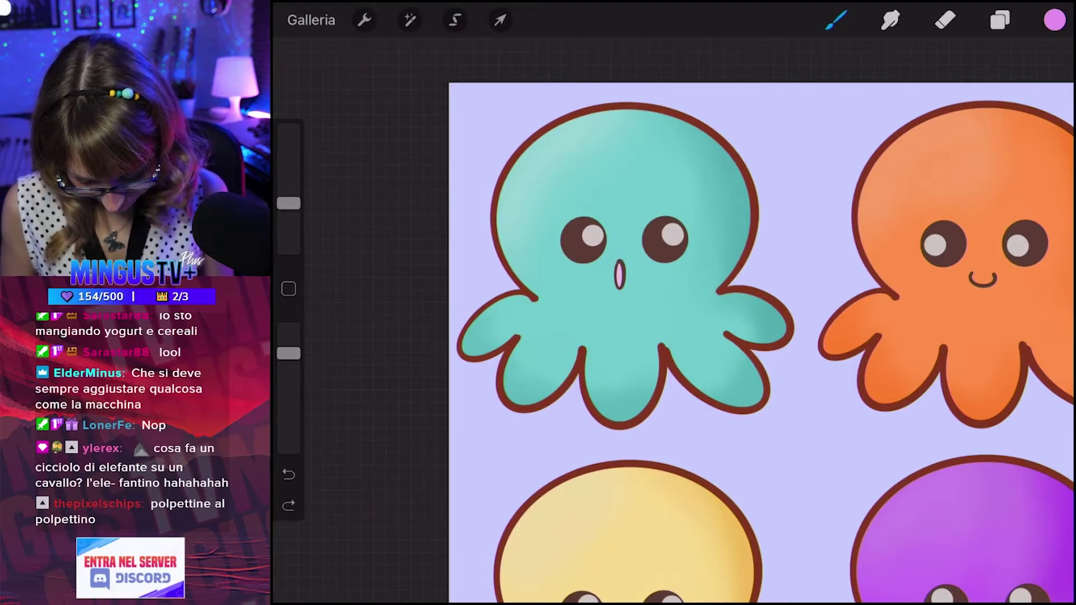
Adjust the paint colour to a lighter, brighter, stronger pink.
left_click(1054, 20)
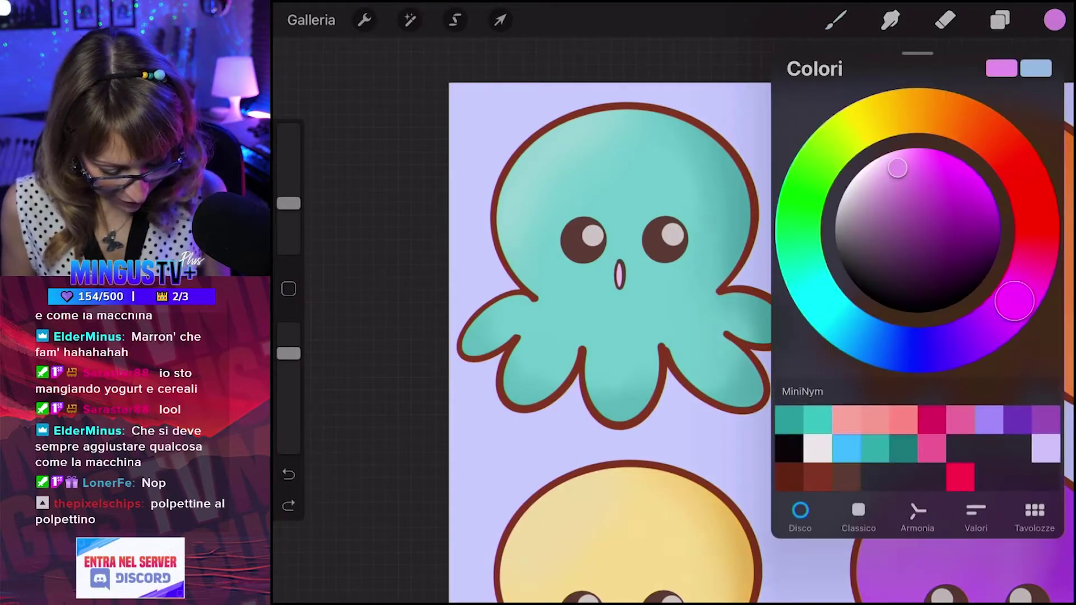
left_click_drag(897, 168, 919, 158)
left_click_drag(1015, 301, 1026, 281)
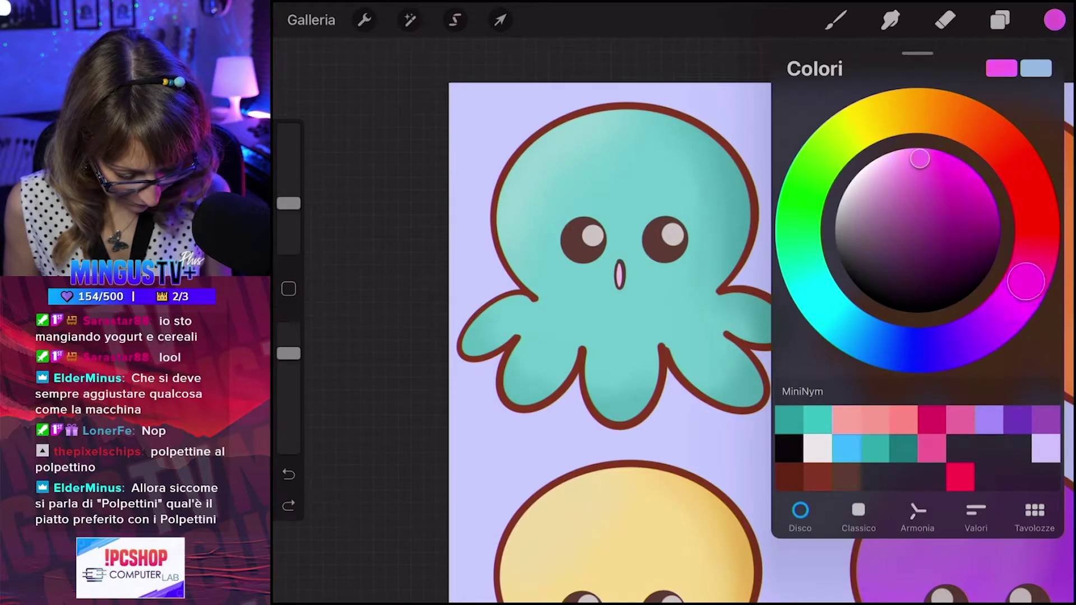
left_click_drag(920, 159, 919, 141)
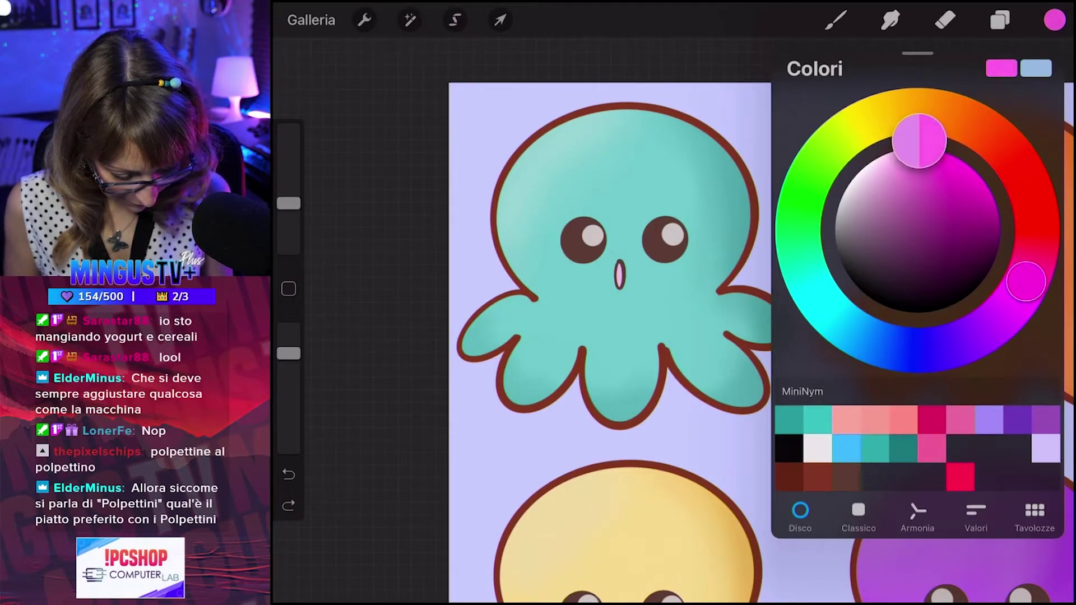
left_click(836, 20)
Paint a second trial cheek blush, undo it, and raise the brush opacity.
mouse_move(683, 278)
left_mouse_down()
mouse_move(649, 286)
mouse_move(687, 283)
left_mouse_up()
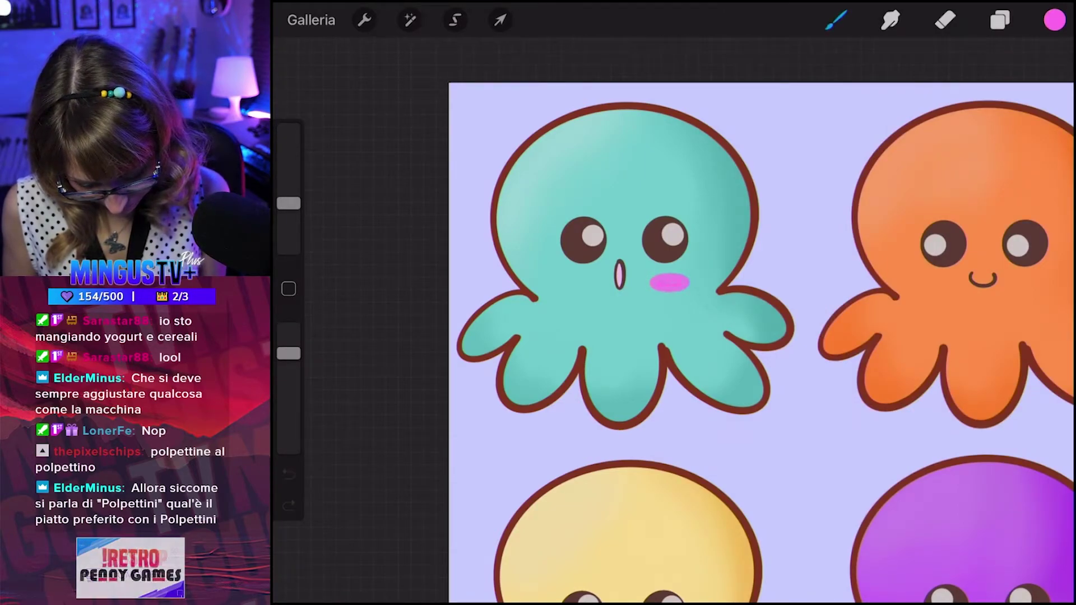
key("ctrl+z")
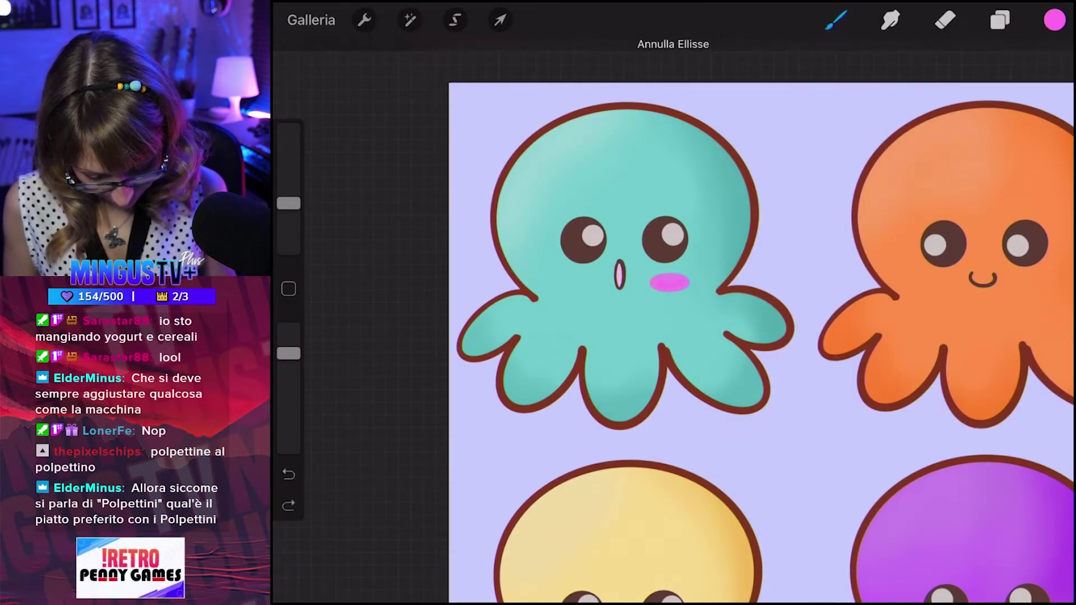
key("ctrl+z")
left_click(836, 20)
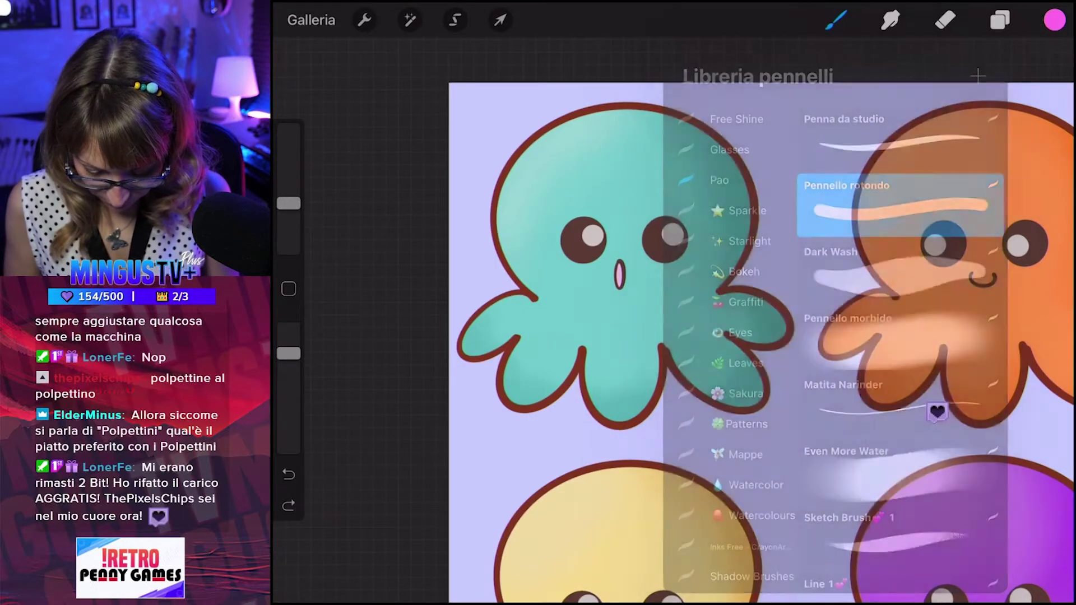
left_click_drag(289, 354, 289, 329)
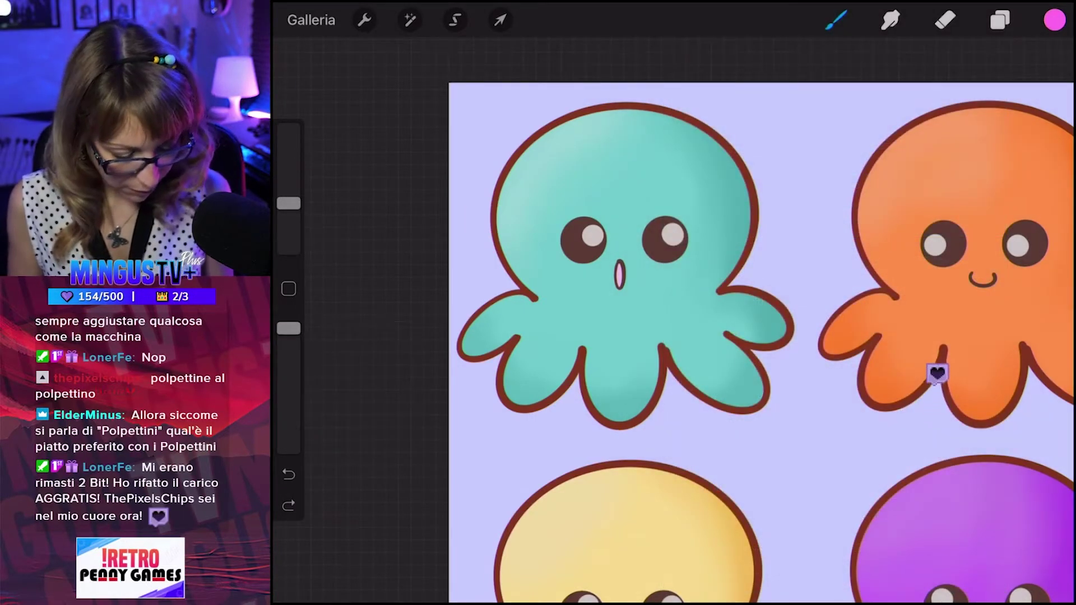
Set the brush size to 6%, test a left-cheek oval, undo it, and choose a lighter pink.
left_click_drag(289, 203, 289, 224)
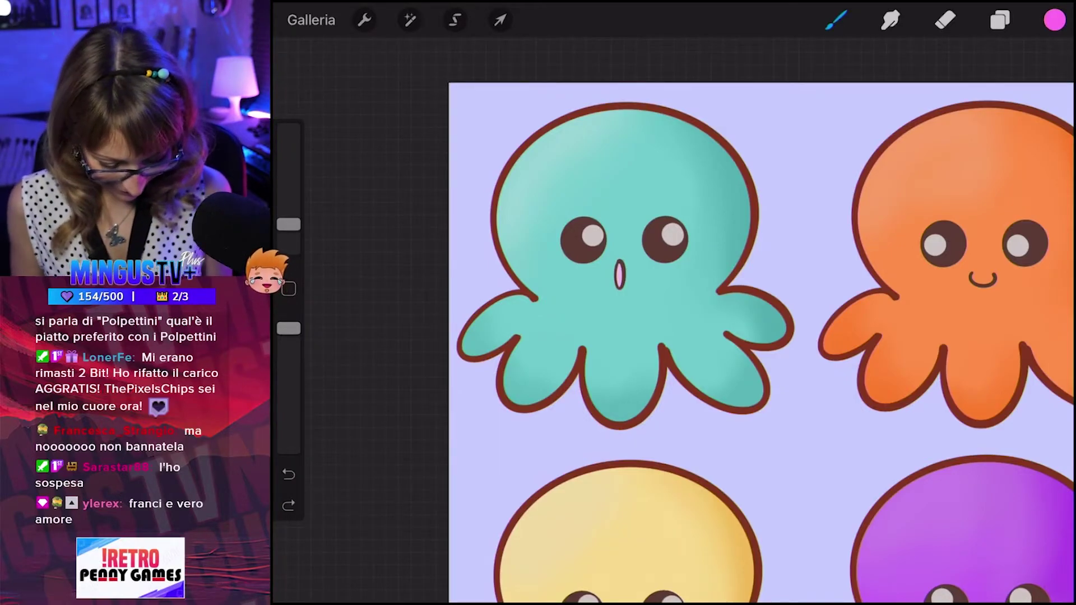
left_click_drag(544, 275, 572, 276)
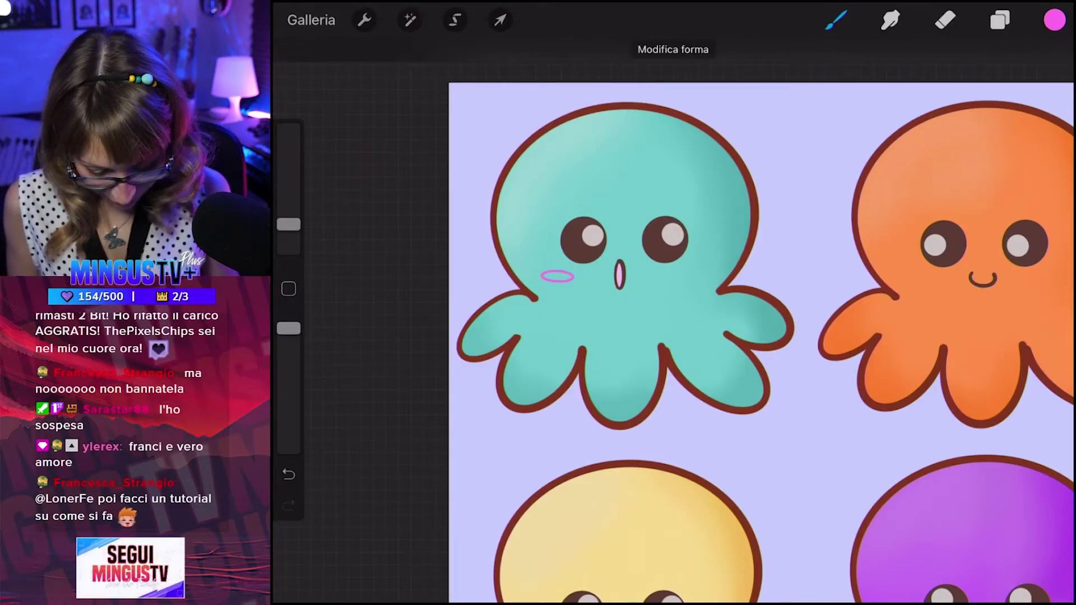
key("ctrl+z")
key("ctrl+z")
left_click(1054, 20)
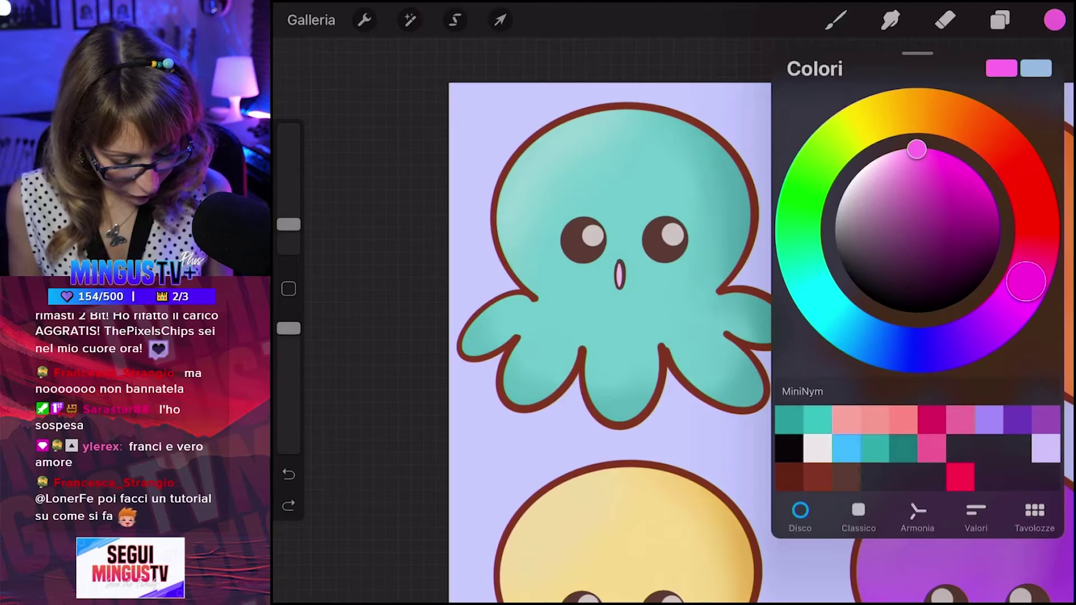
left_click_drag(917, 149, 898, 162)
left_click(835, 19)
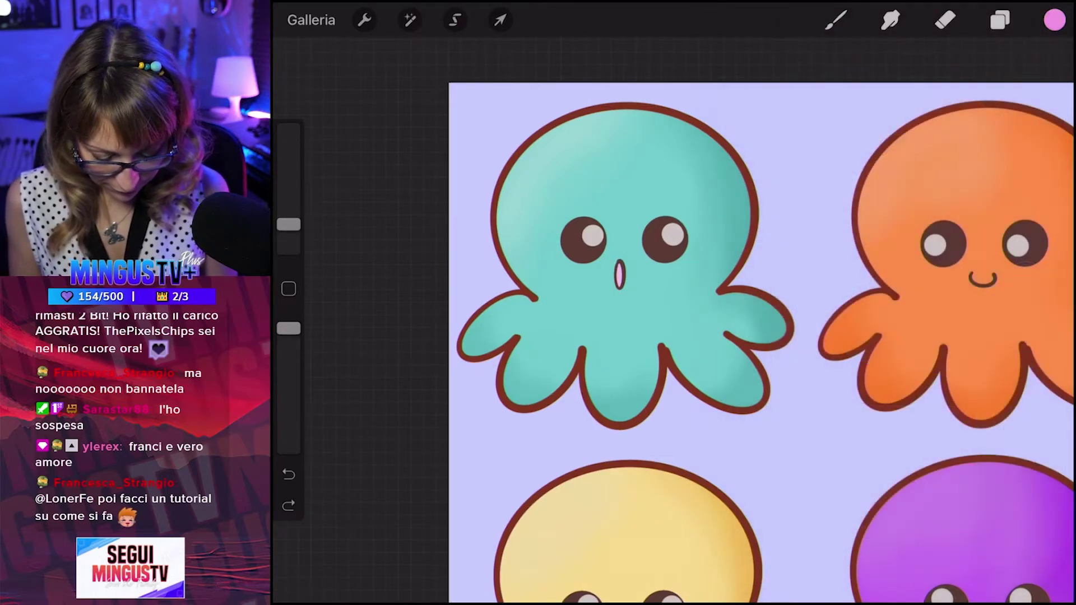
Draw an oval pink blush outline on each of the teal octopus's cheeks.
scroll(706, 281, "up", 3)
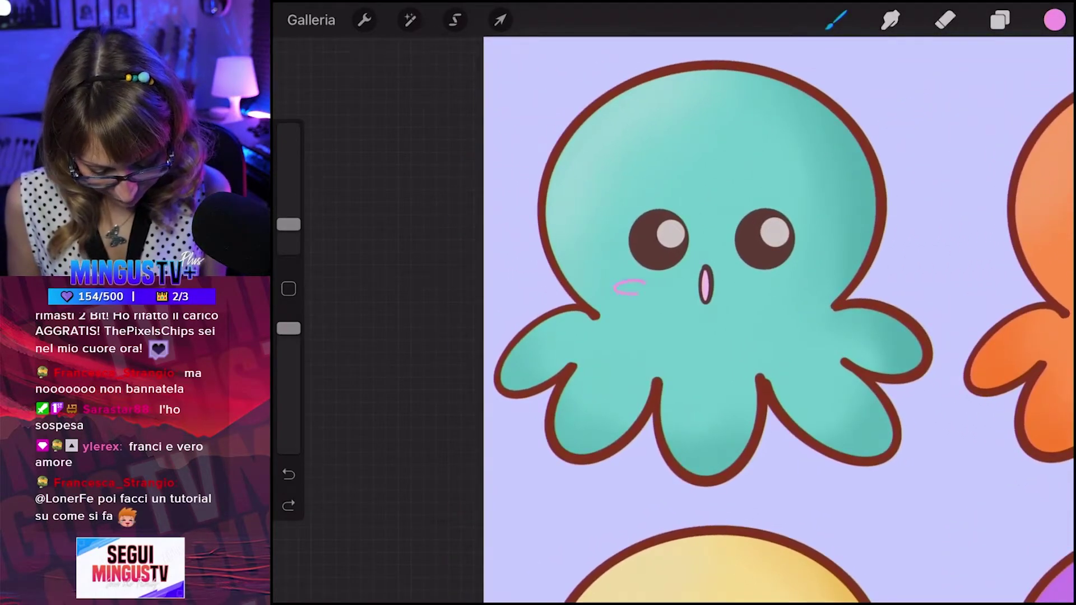
left_click_drag(639, 292, 645, 283)
mouse_move(787, 276)
left_mouse_down()
mouse_move(796, 279)
mouse_move(785, 279)
left_mouse_up()
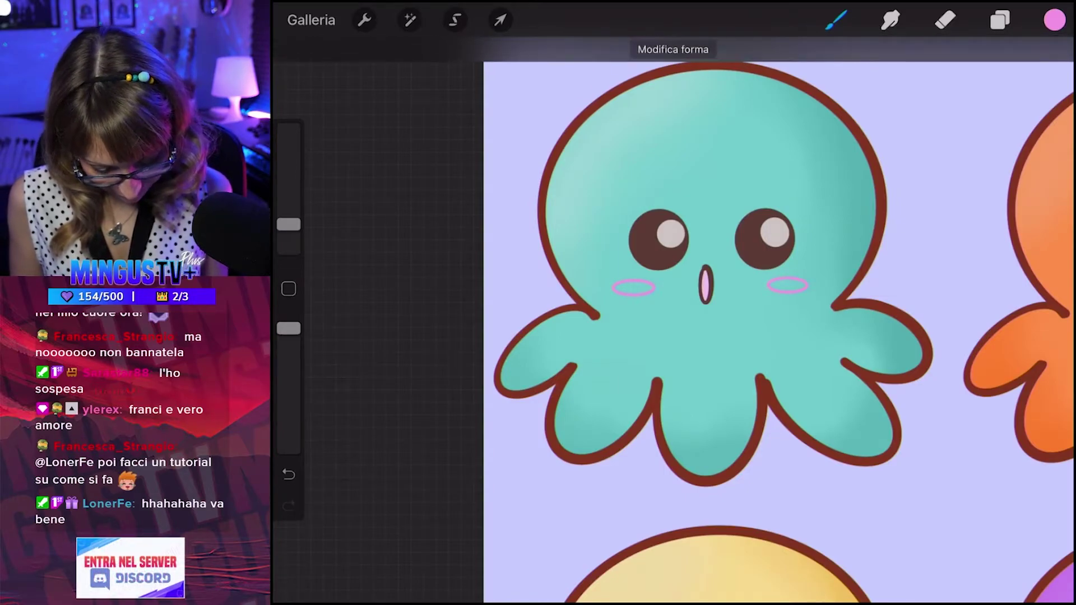
left_click(1000, 19)
Undo both cheek ovals drawn on Livello 7 and make Livello 8 the active layer.
left_click(814, 271)
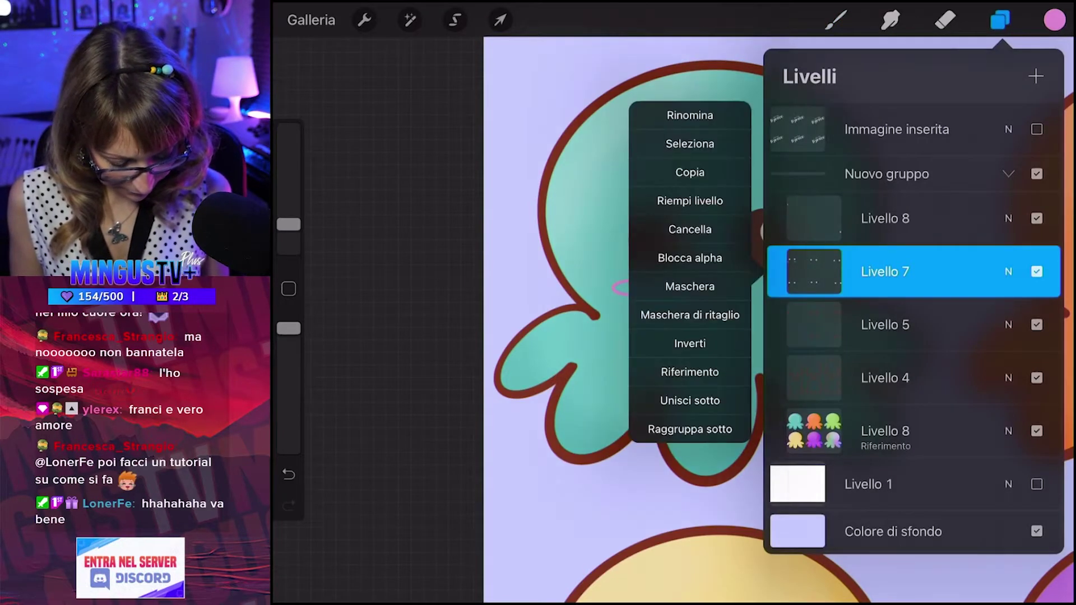
left_click(813, 271)
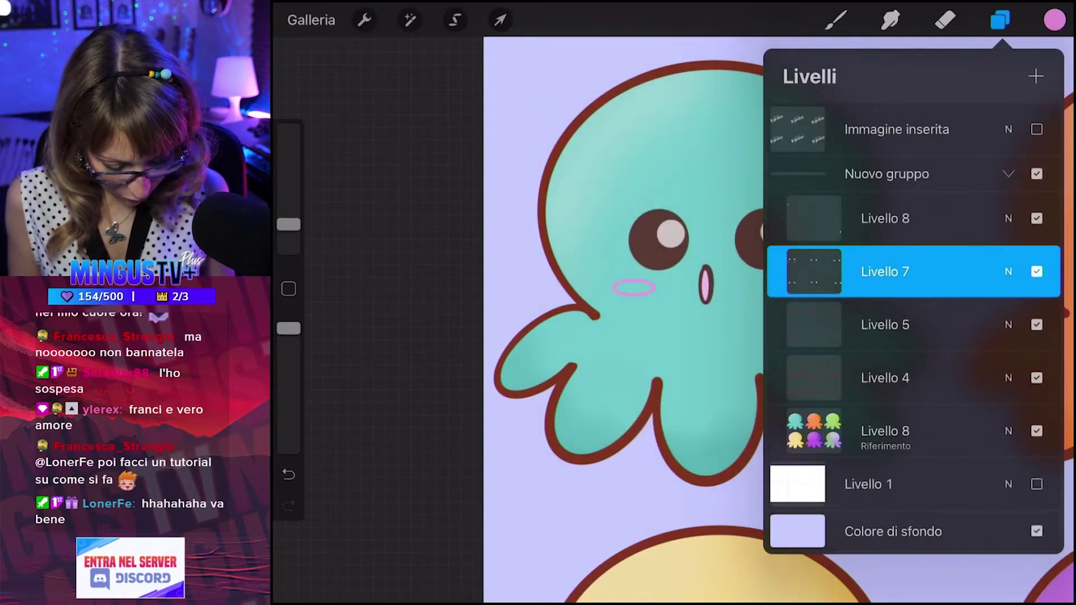
left_click(835, 20)
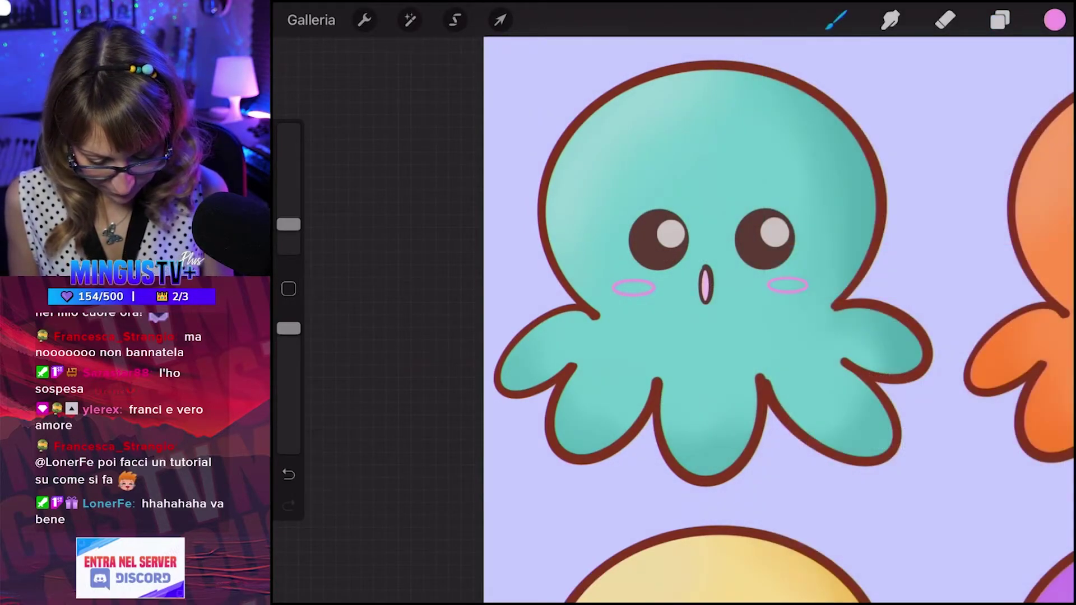
key("ctrl+z")
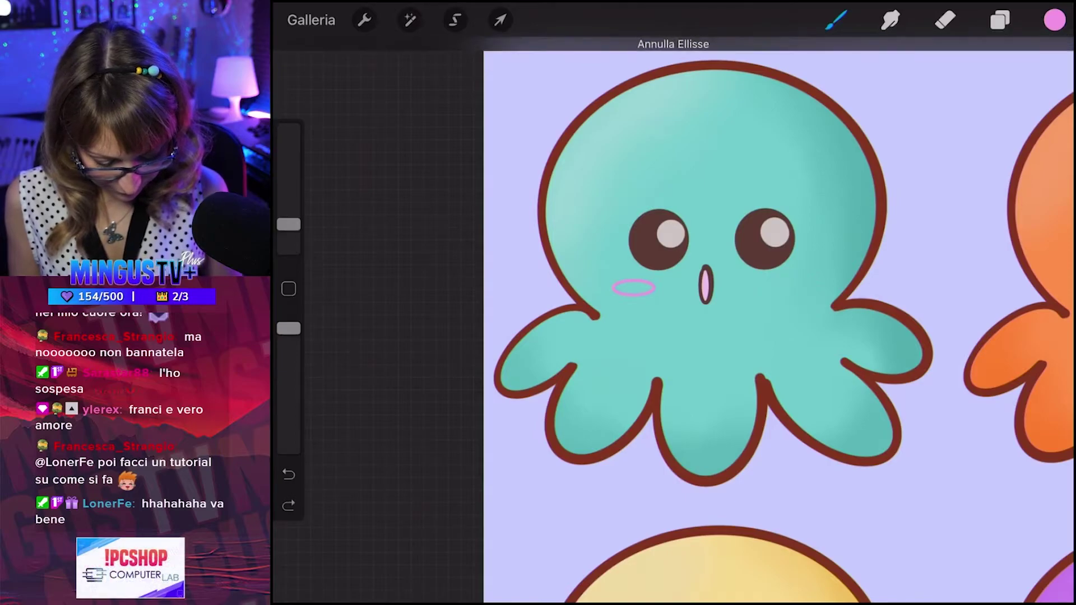
key("ctrl+z")
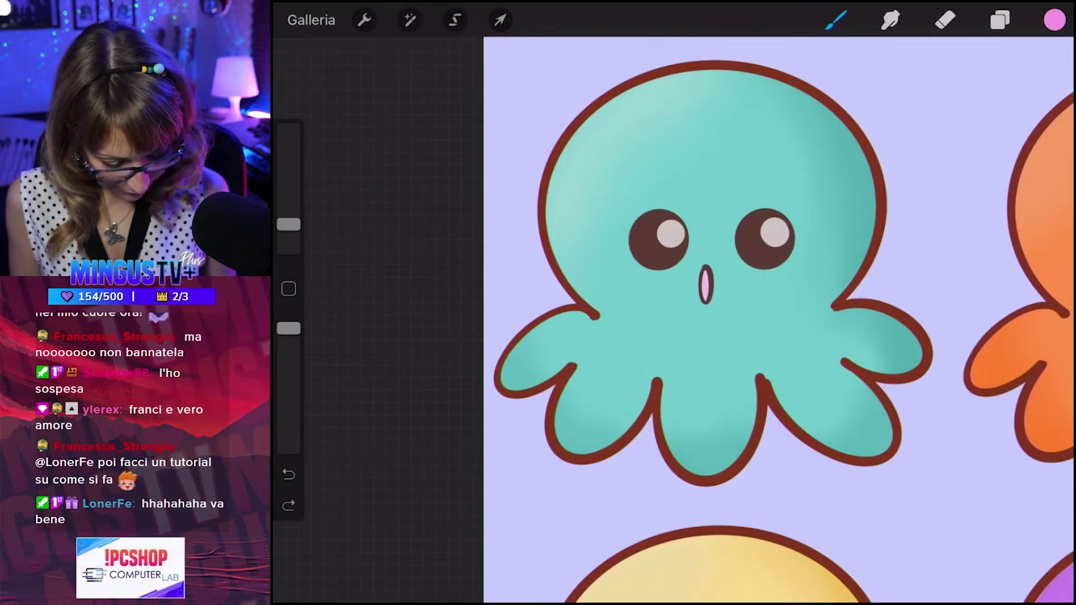
left_click(999, 20)
left_click(888, 219)
left_click(999, 19)
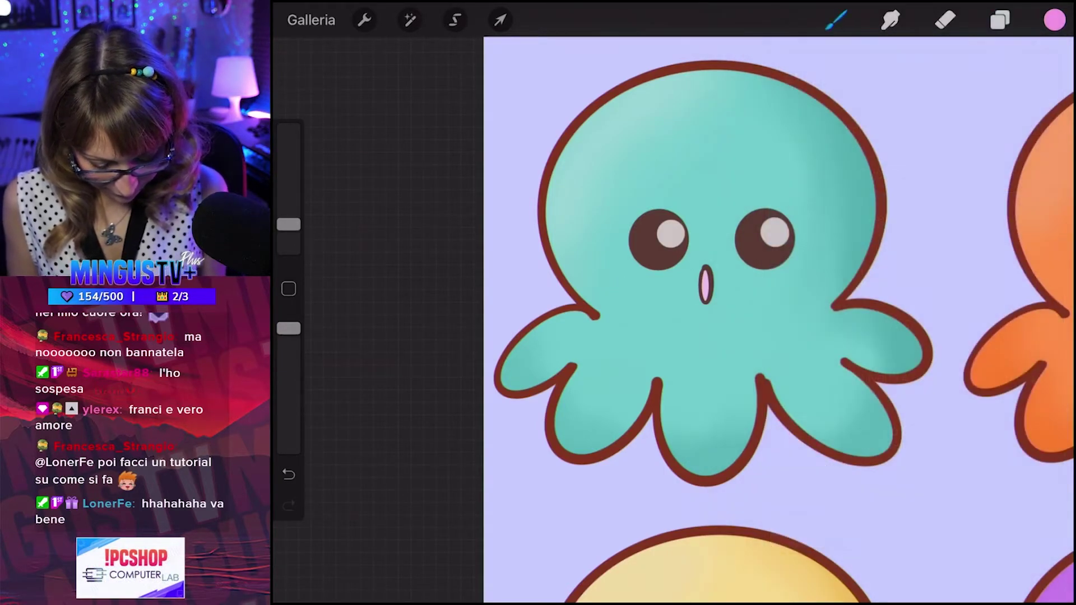
Redraw pink ovals on the teal octopus's left and right cheeks, redoing the right one.
left_click_drag(622, 277, 630, 296)
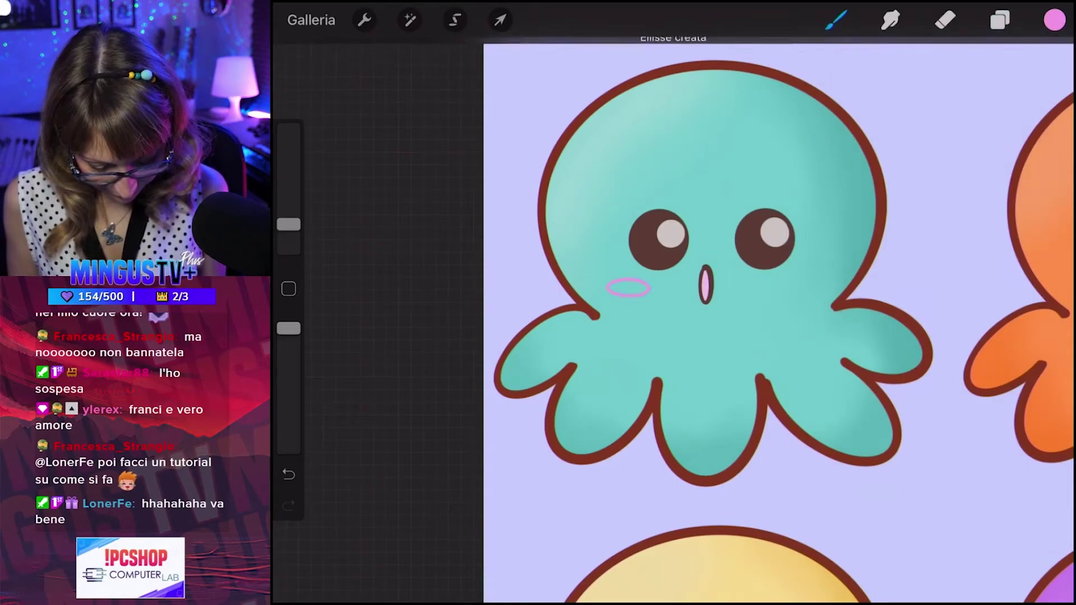
mouse_move(763, 279)
left_mouse_down()
mouse_move(787, 277)
mouse_move(757, 284)
left_mouse_up()
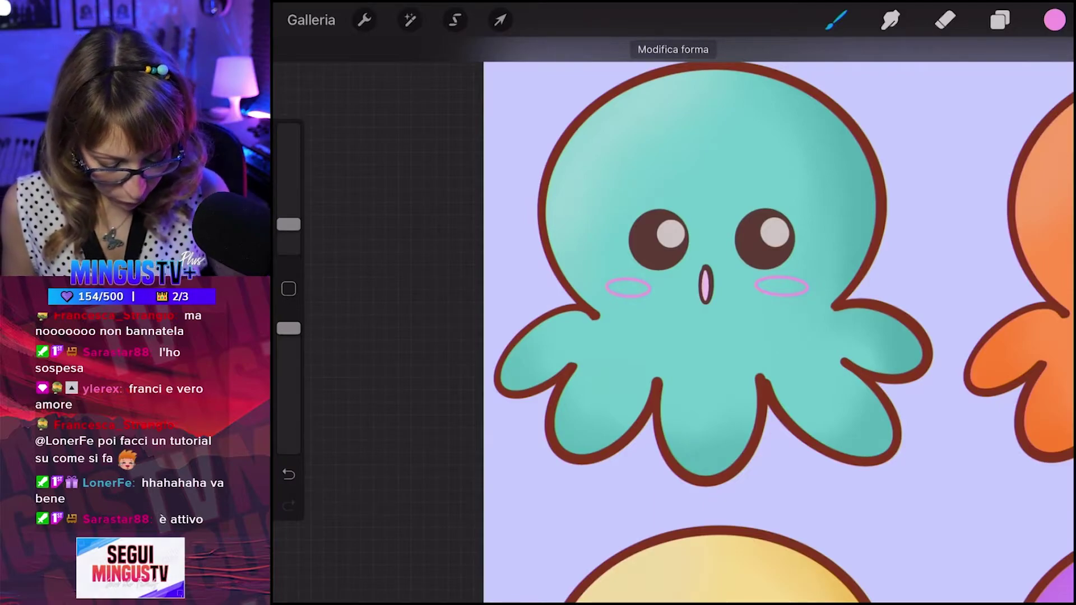
key("ctrl+z")
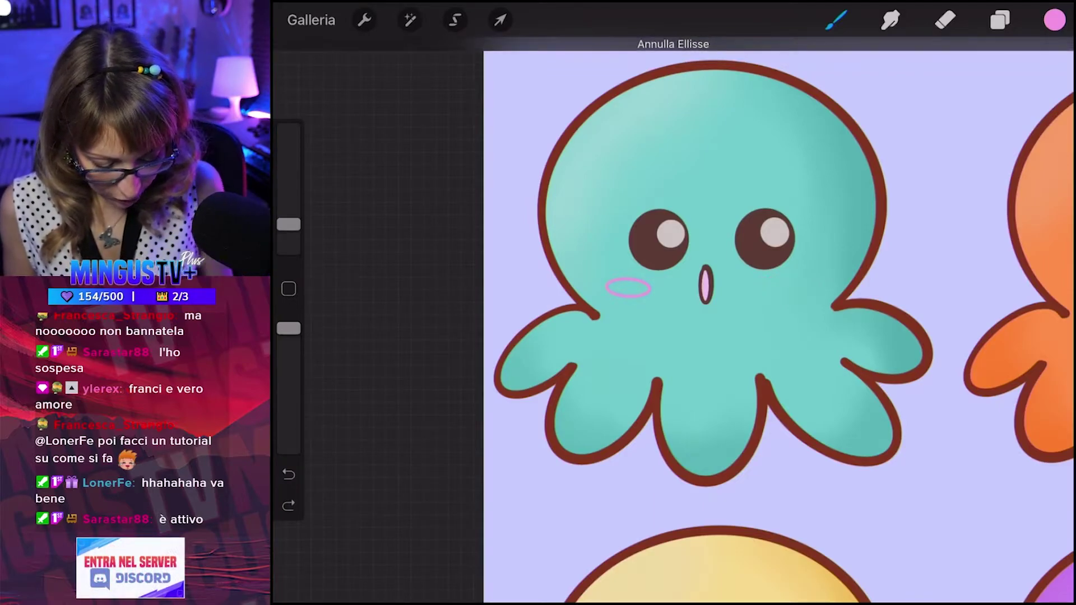
left_click_drag(782, 279, 788, 281)
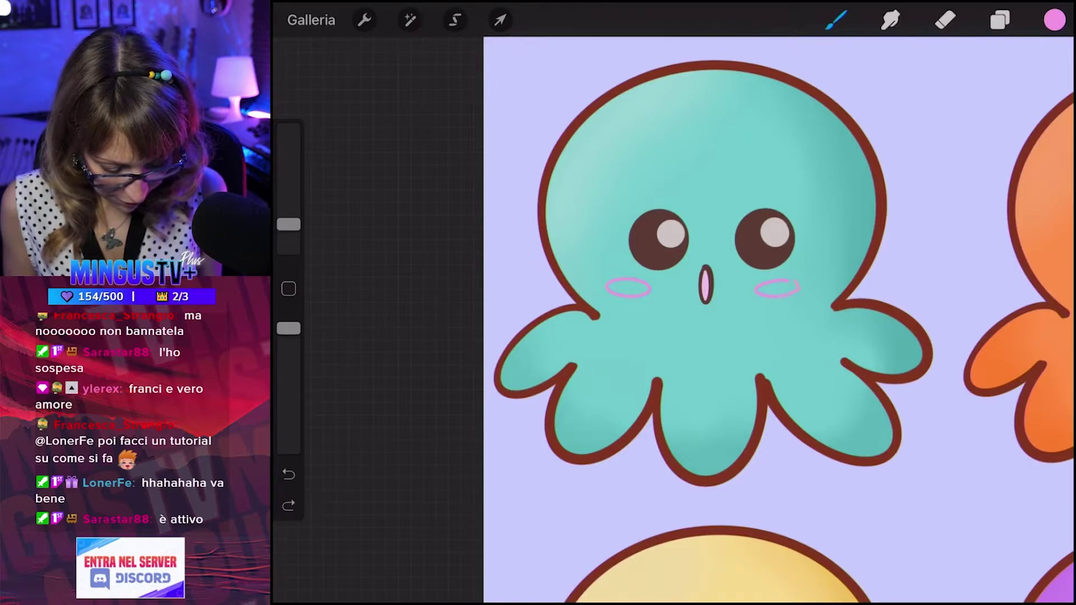
left_click(999, 21)
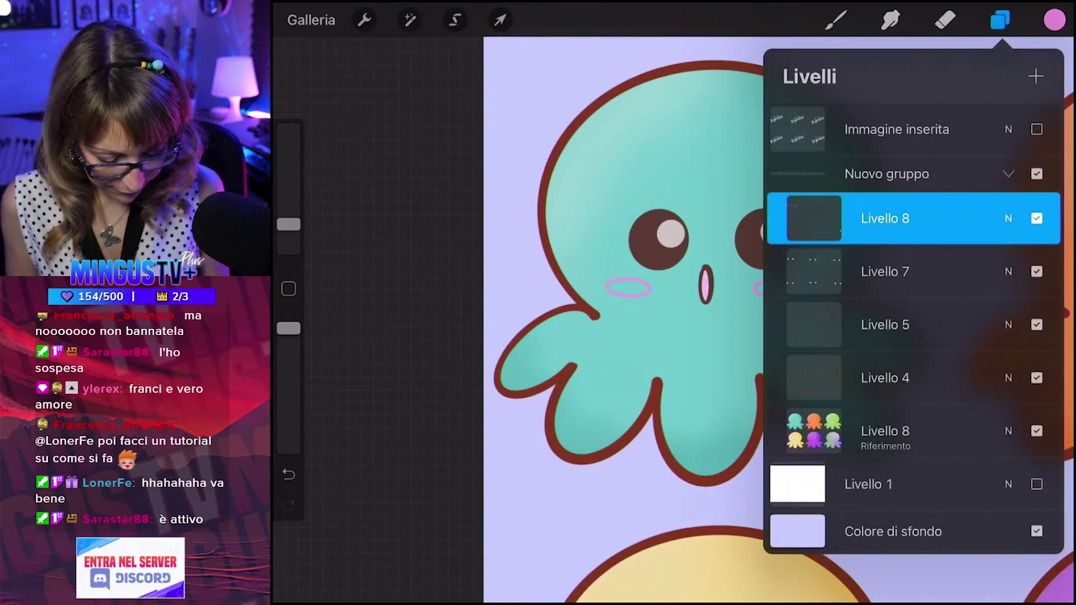
Set Livello 8 as the reference layer and ColorDrop pink into the left and right cheek ovals.
left_click(813, 218)
left_click(690, 318)
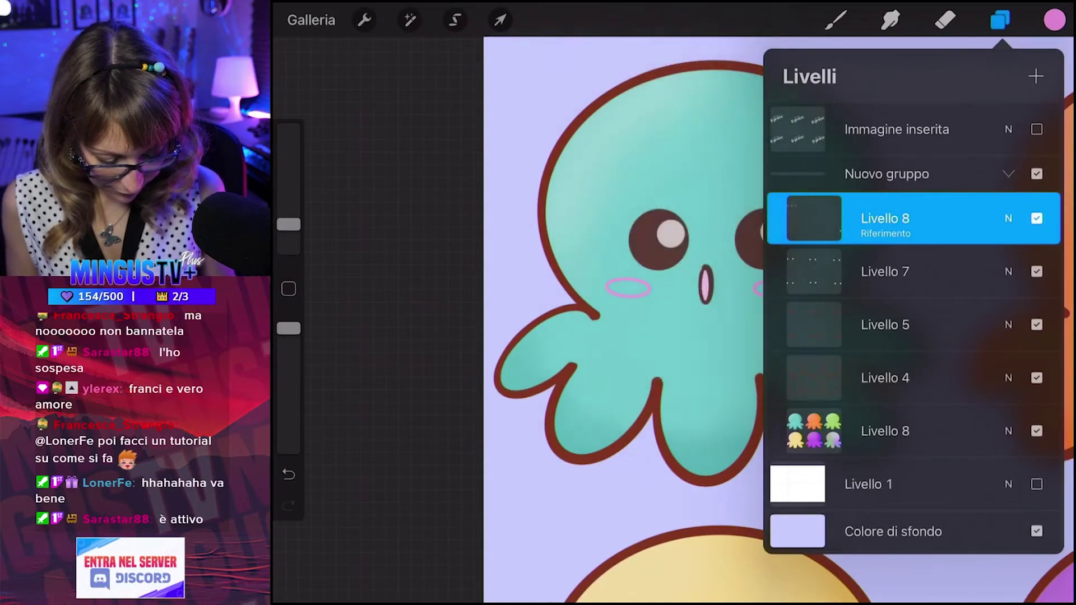
left_click(1000, 20)
left_click_drag(1054, 21, 650, 290)
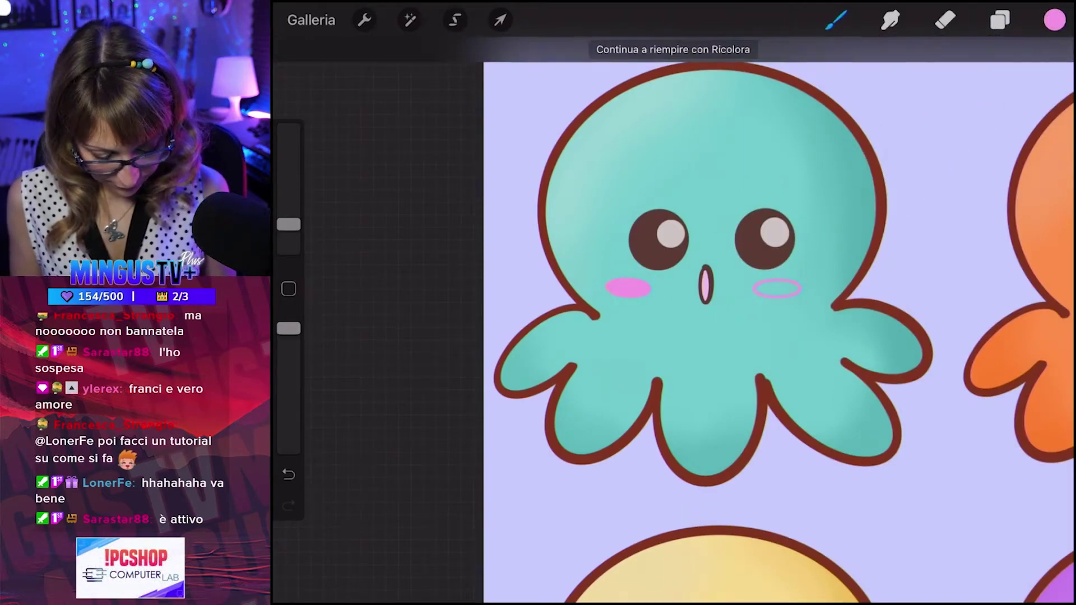
left_click_drag(1054, 20, 776, 288)
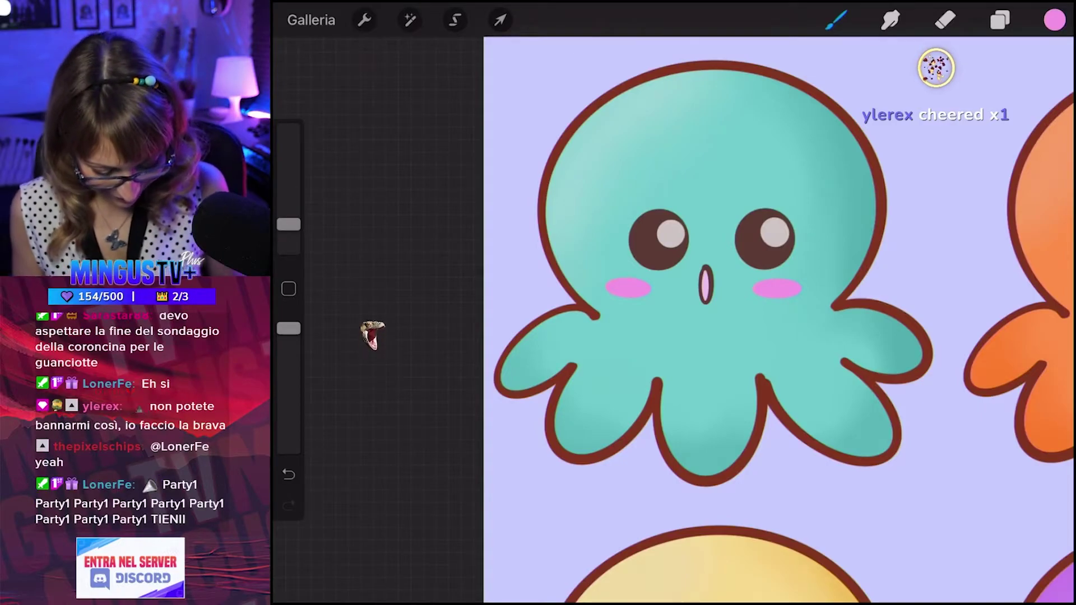
Freehand-select around the teal octopus's blush cheeks, then deselect and zoom onto the orange octopus.
scroll(706, 353, "down", 3)
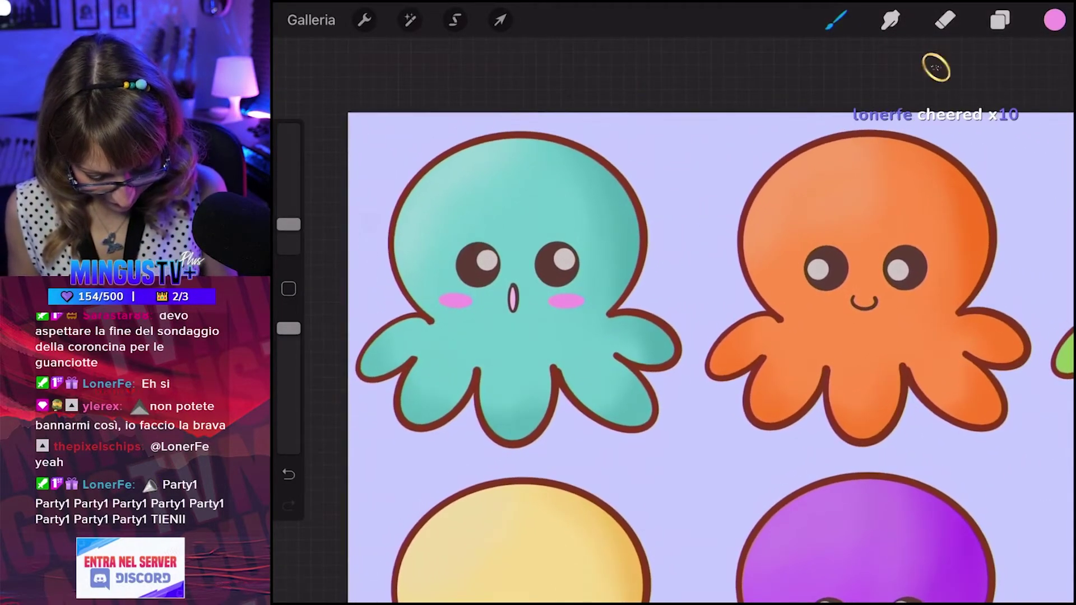
left_click(1000, 20)
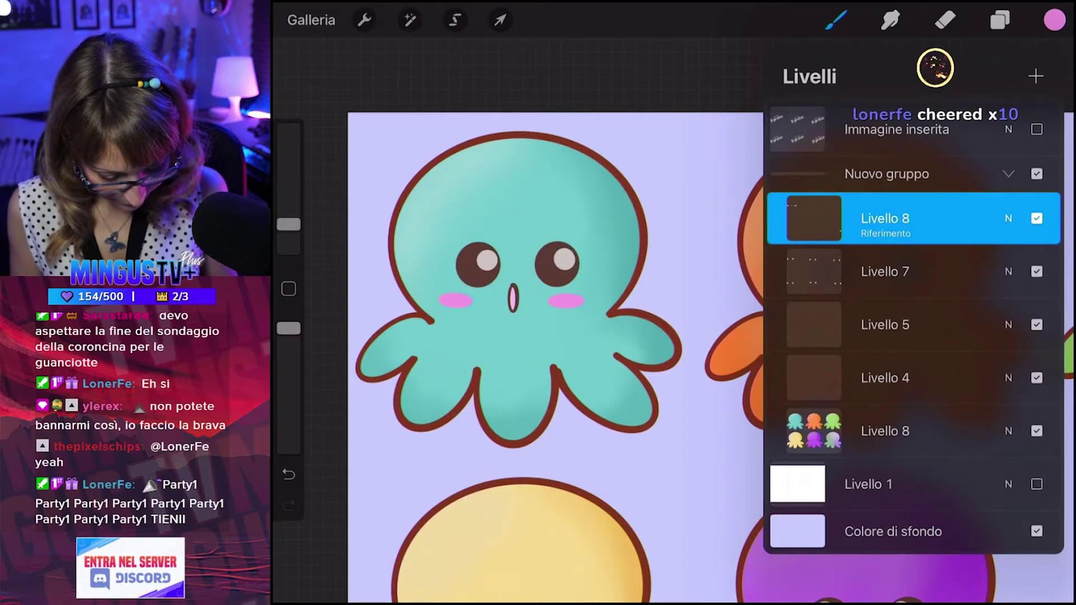
left_click(999, 20)
left_click(455, 20)
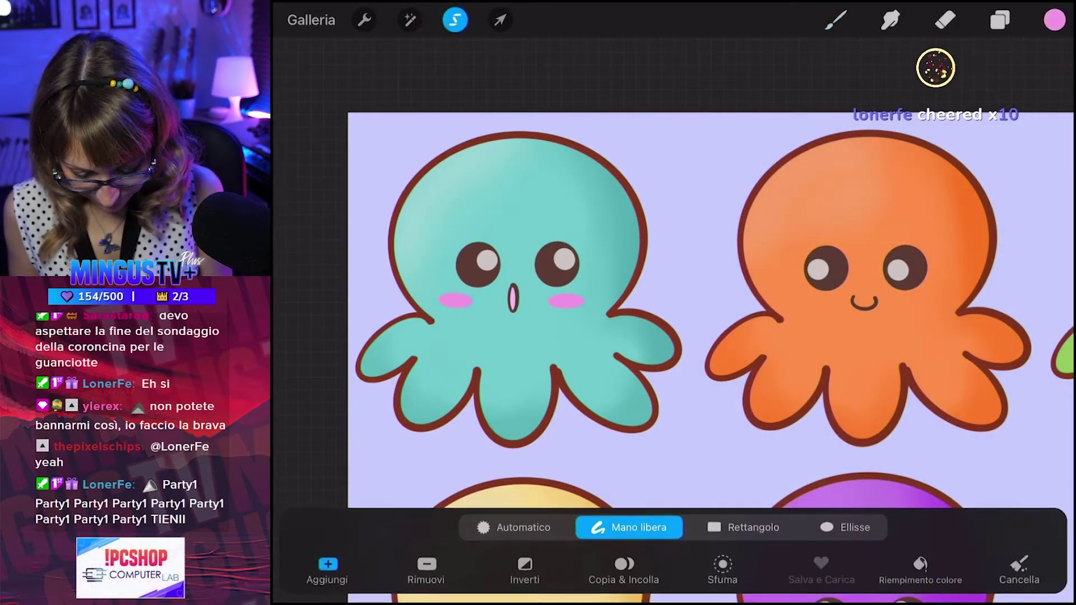
mouse_move(439, 287)
left_mouse_down()
mouse_move(419, 299)
mouse_move(468, 324)
mouse_move(549, 335)
mouse_move(611, 299)
mouse_move(527, 315)
left_mouse_up()
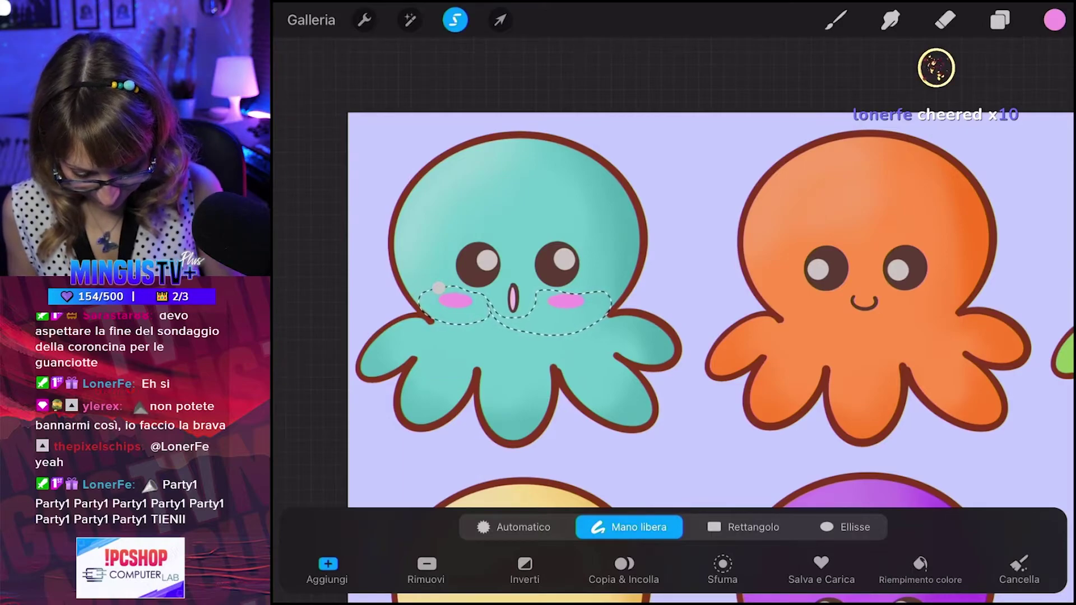
left_click(836, 20)
scroll(673, 320, "up", 5)
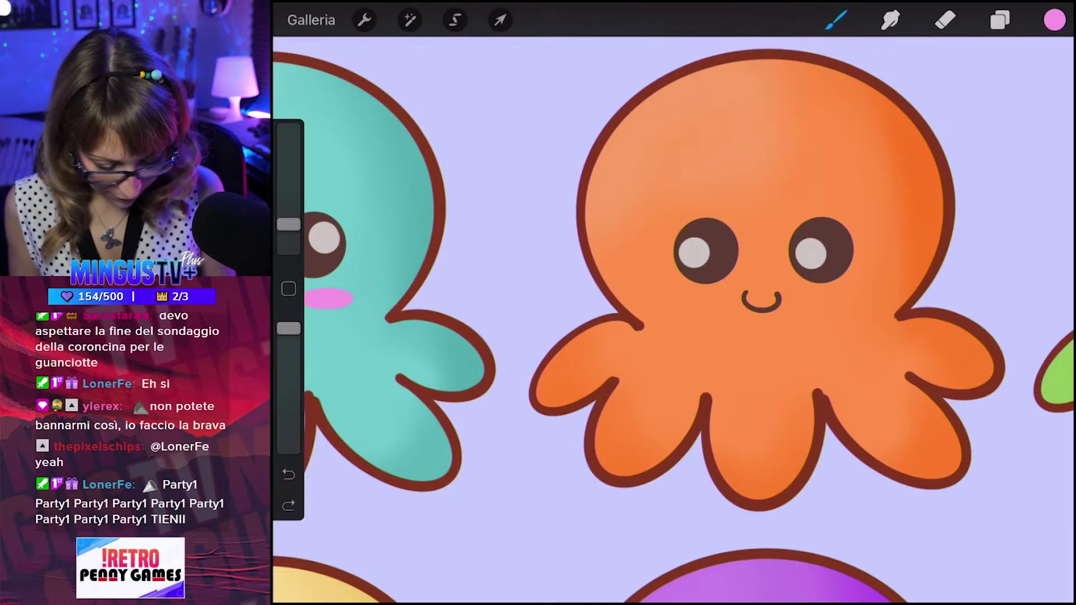
left_click(1054, 20)
Pick a saturated red on the Disco colour wheel.
left_click(846, 419)
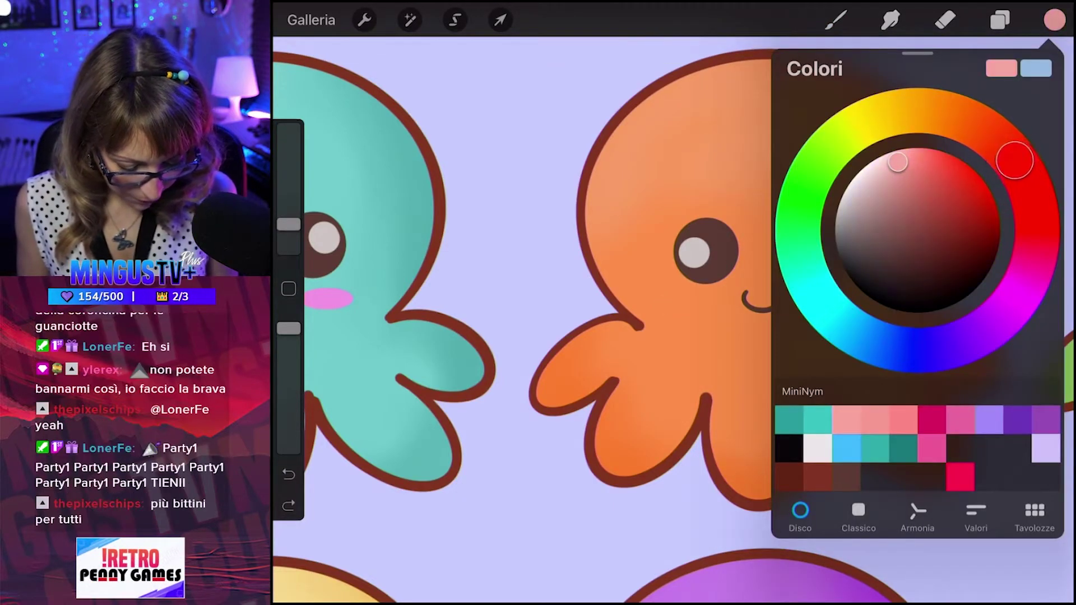
left_click_drag(1015, 161, 1020, 168)
mouse_move(897, 162)
left_mouse_down()
mouse_move(936, 149)
mouse_move(944, 163)
left_mouse_up()
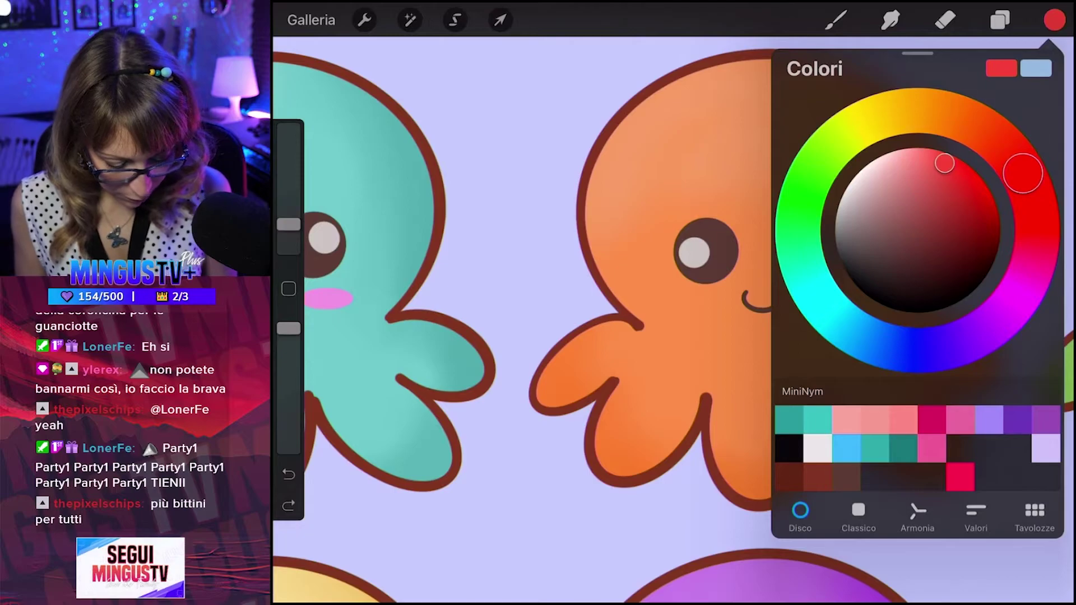
left_click(835, 20)
Draw oval outlines on both orange octopus cheeks and ColorDrop red into each.
left_click_drag(852, 294, 816, 306)
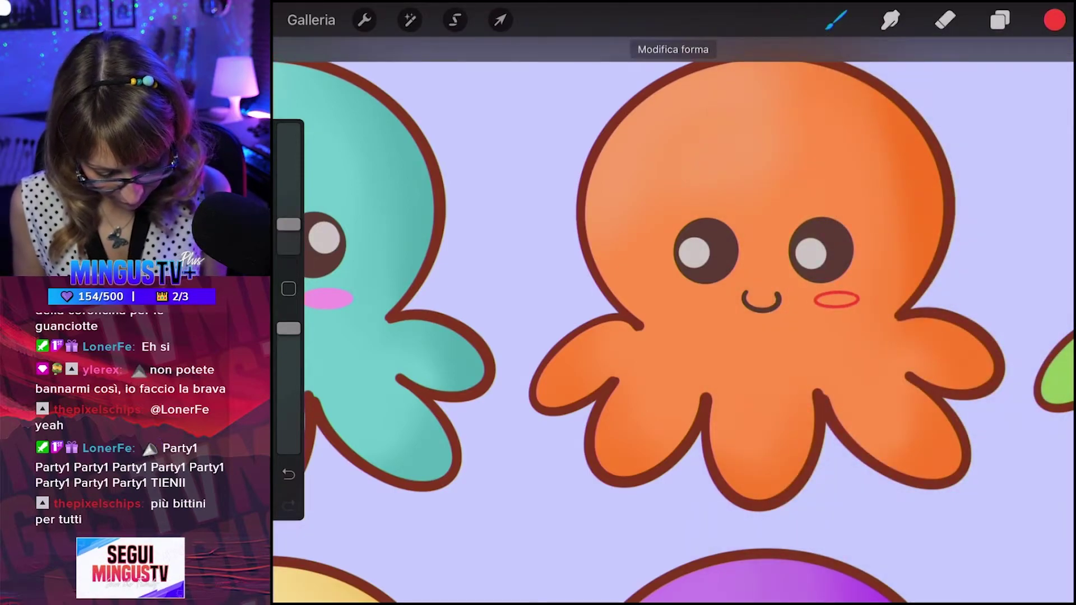
left_click_drag(684, 295, 677, 309)
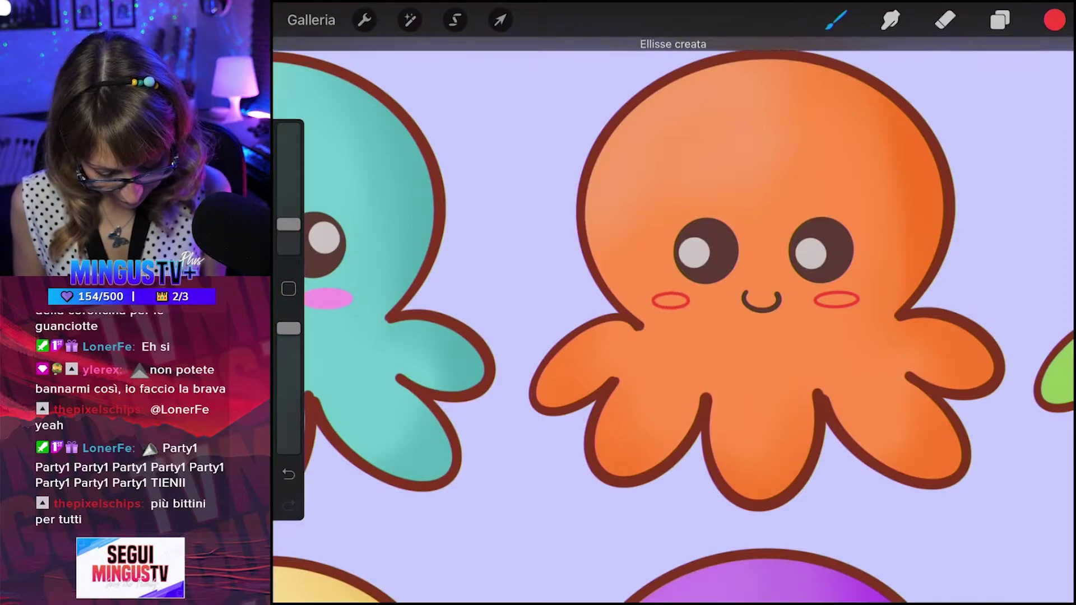
scroll(762, 281, "up", 3)
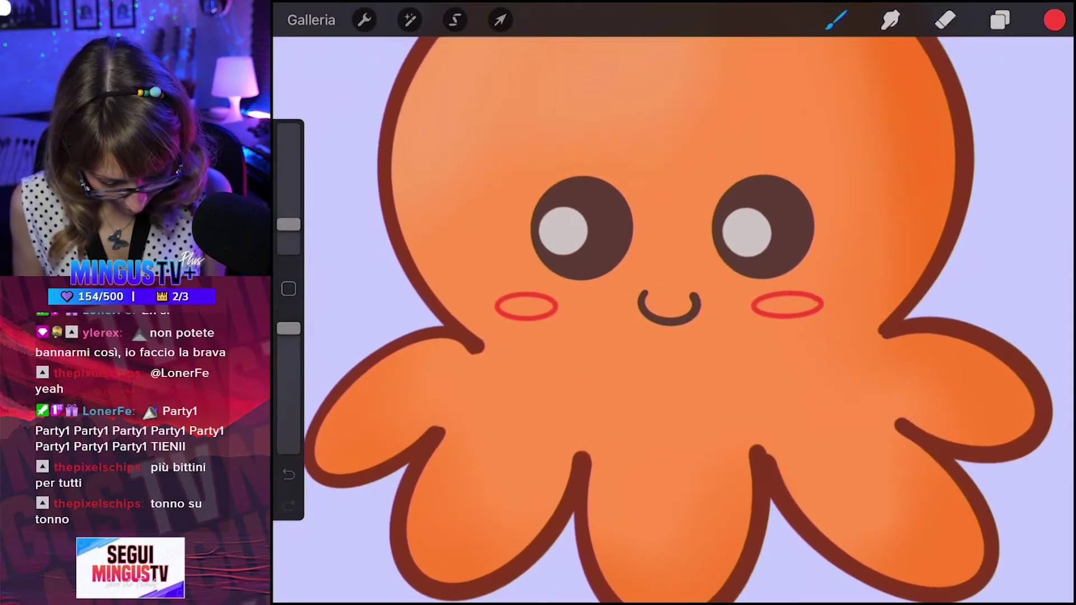
left_click_drag(1054, 20, 793, 305)
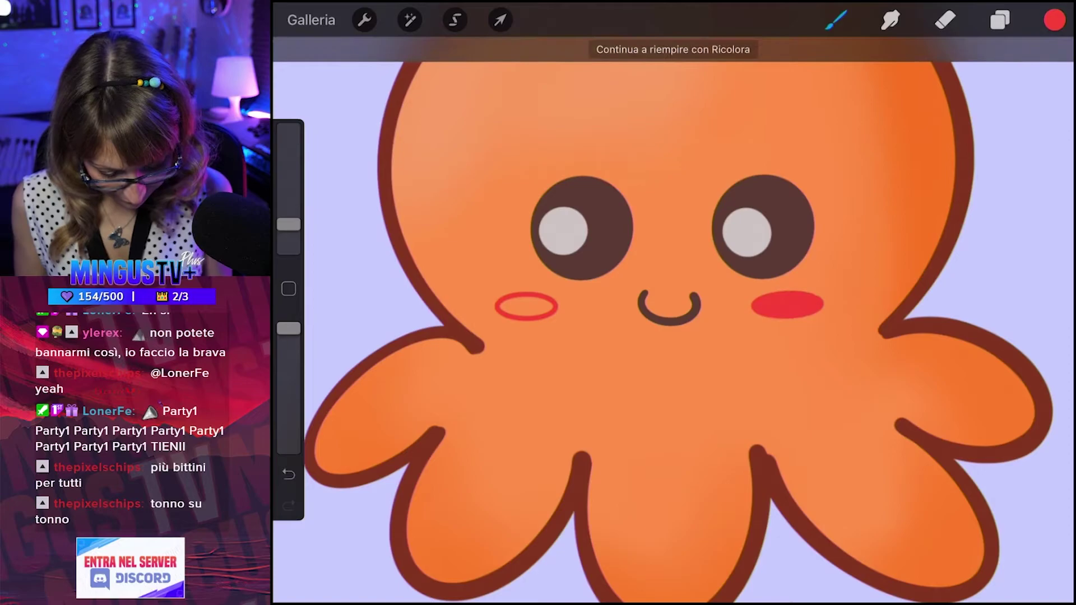
left_click_drag(1054, 20, 526, 305)
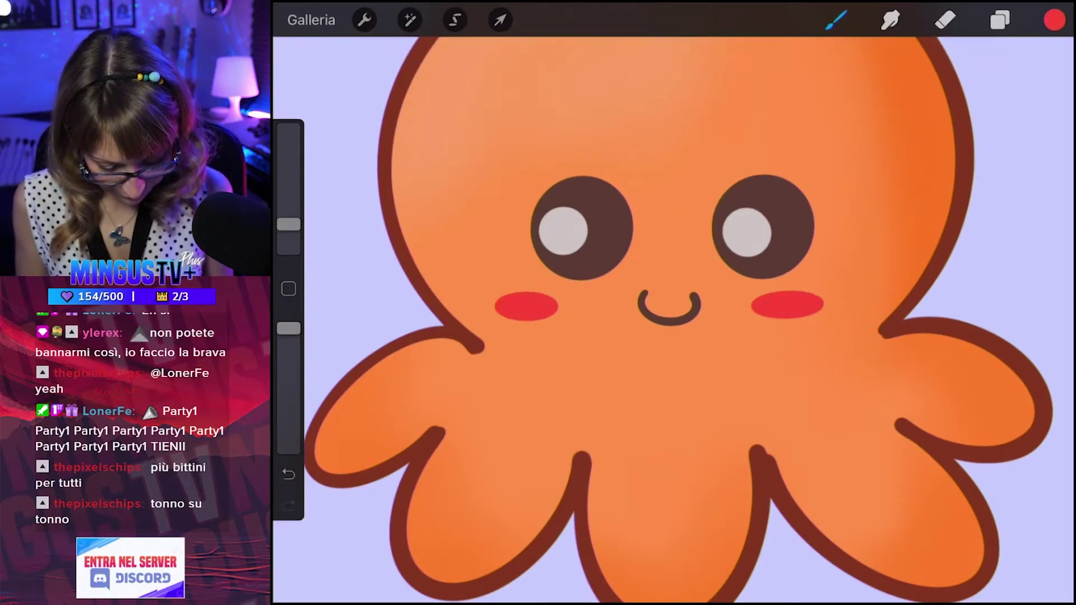
scroll(672, 314, "down", 3)
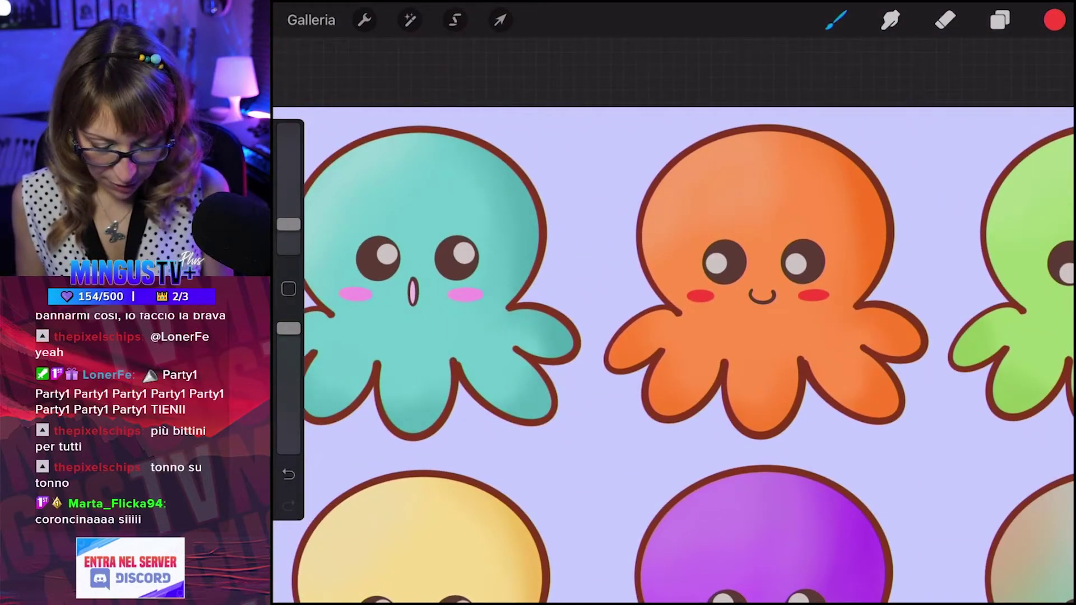
Freehand-select the orange octopus's right red blush and nudge it slightly outward with Transform.
left_click(455, 20)
mouse_move(831, 286)
left_mouse_down()
mouse_move(796, 286)
mouse_move(835, 297)
left_mouse_up()
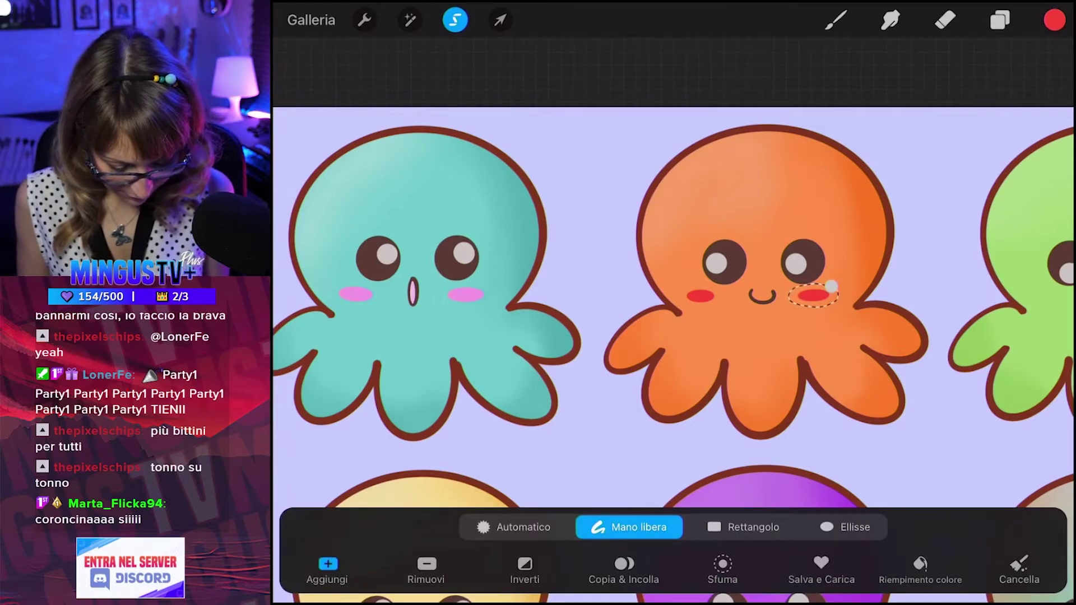
left_click(499, 19)
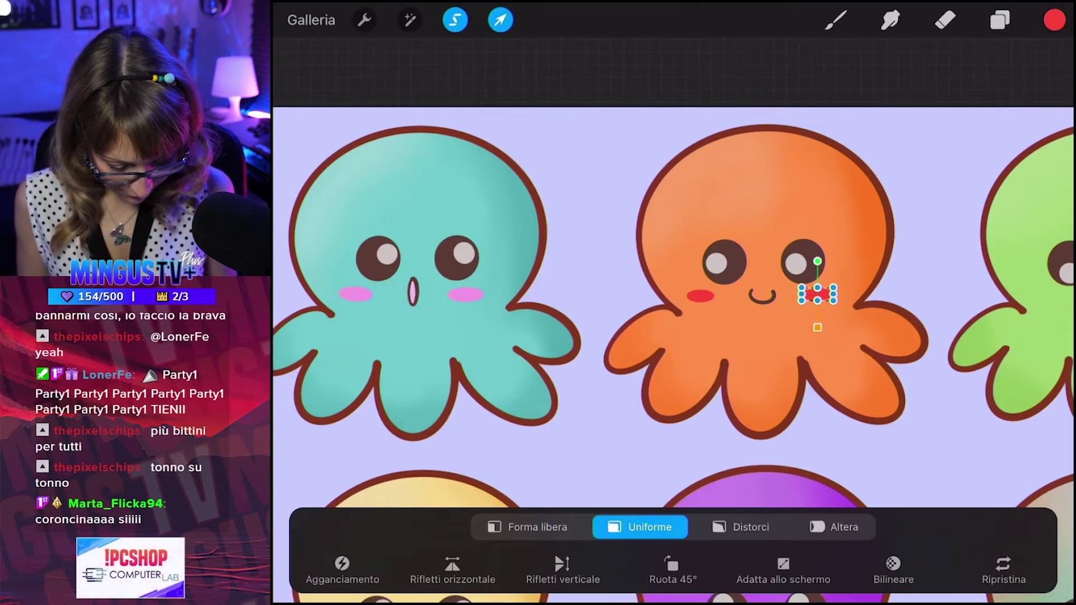
left_click(835, 20)
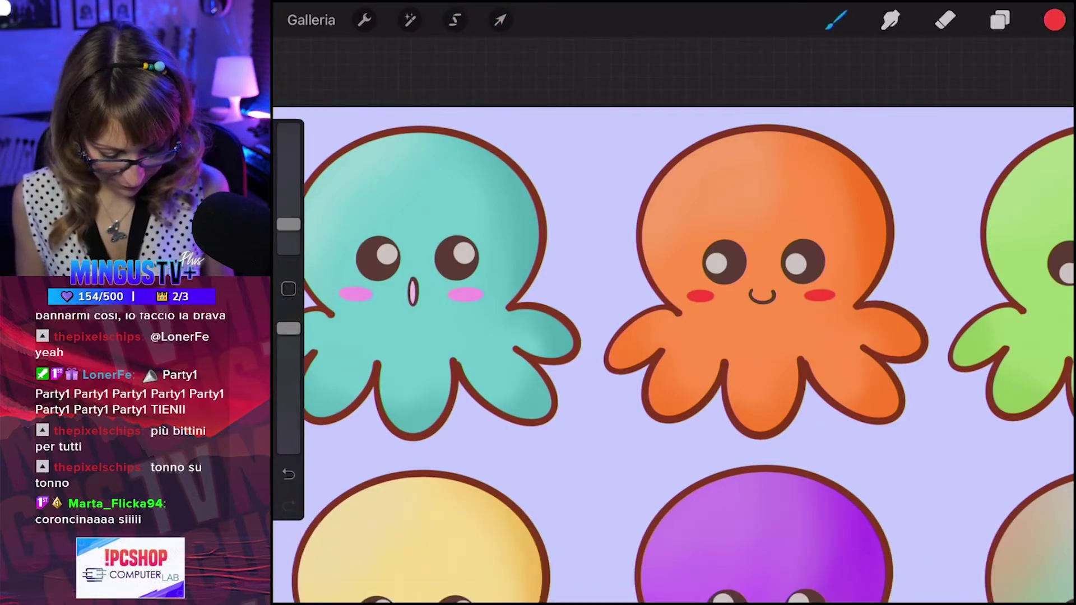
scroll(673, 336, "down", 3)
scroll(672, 336, "up", 3)
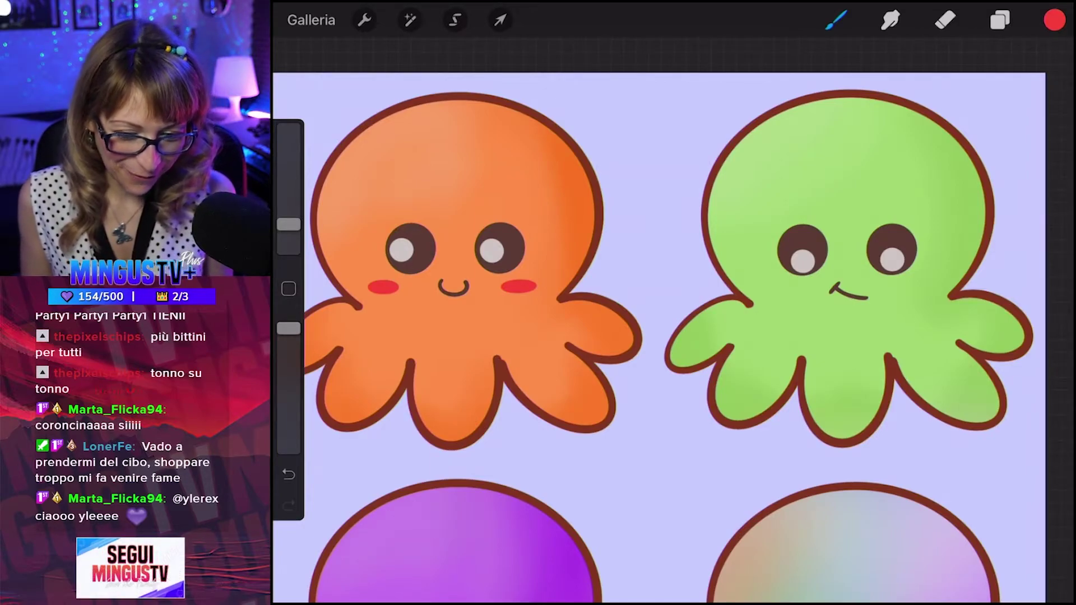
Choose a soft magenta-pink paint colour.
left_click(1054, 20)
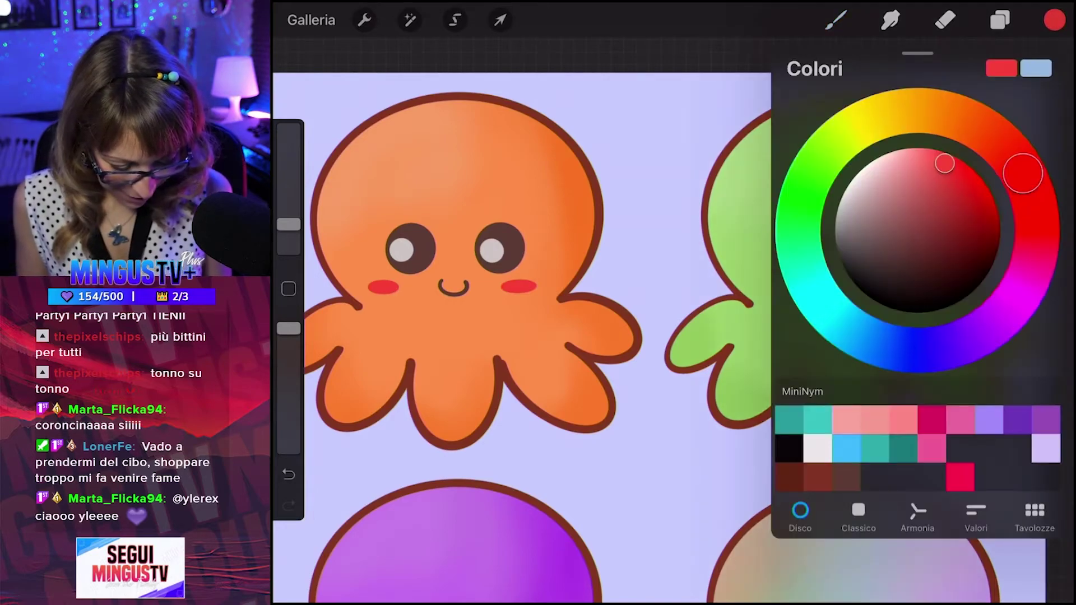
left_click(843, 323)
left_click(974, 171)
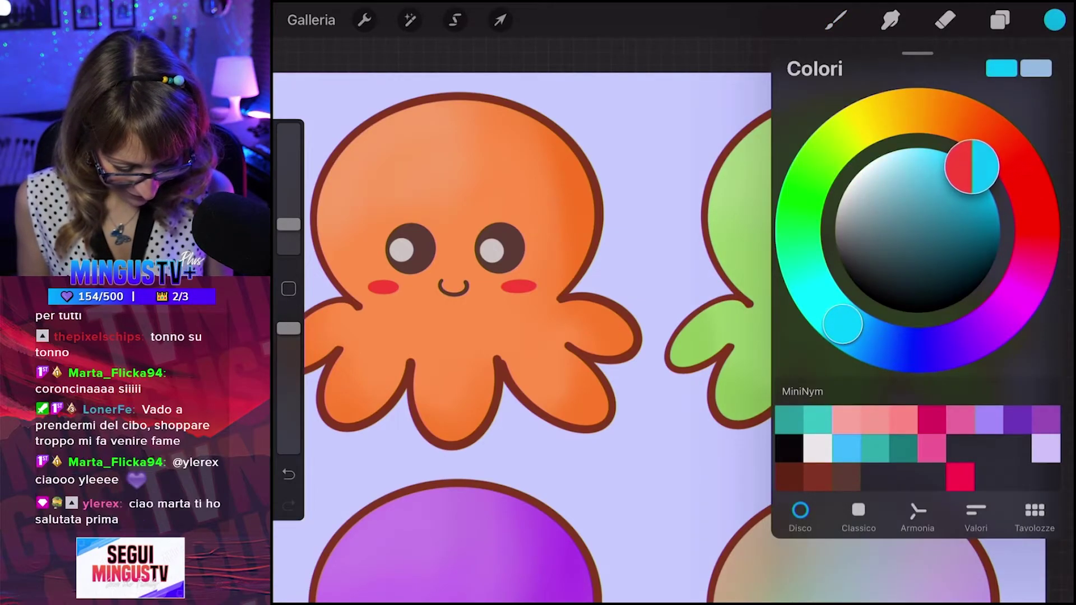
left_click_drag(842, 324, 839, 322)
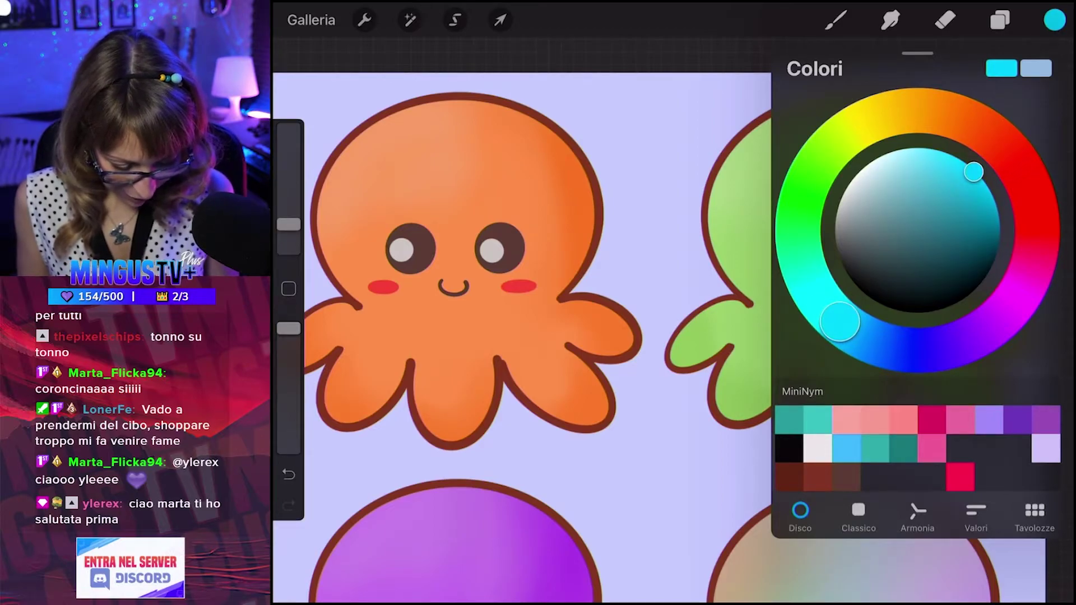
scroll(521, 336, "right", 5)
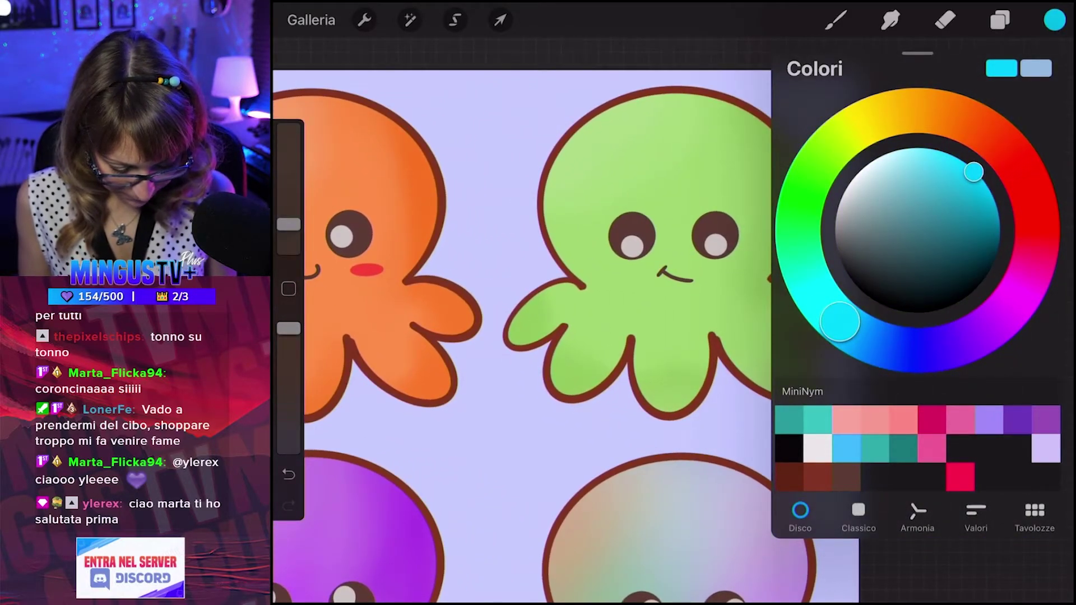
left_click_drag(1013, 297, 1030, 271)
left_click_drag(973, 172, 918, 140)
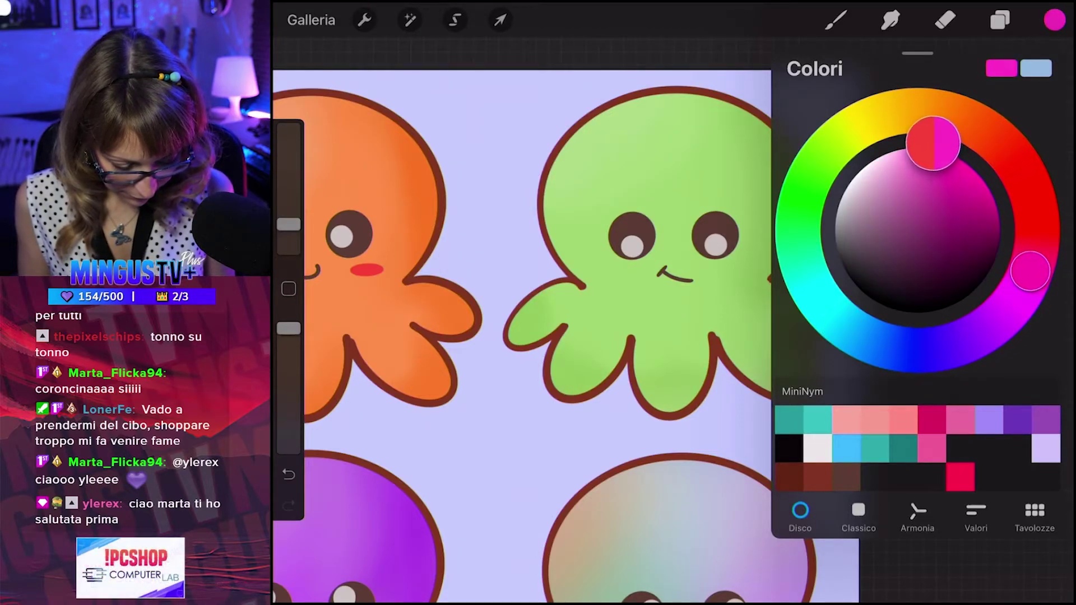
left_click(1054, 21)
Undo the first cheek stroke, redraw the green octopus's left cheek, and fill both cheeks pink.
left_click(836, 20)
scroll(594, 322, "up", 2)
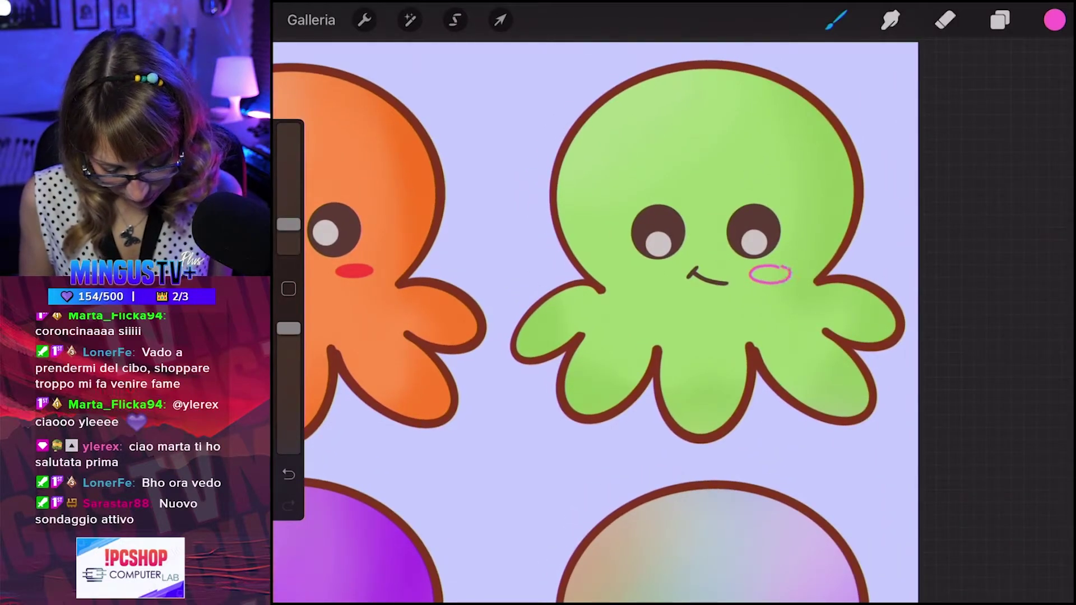
key("ctrl+z")
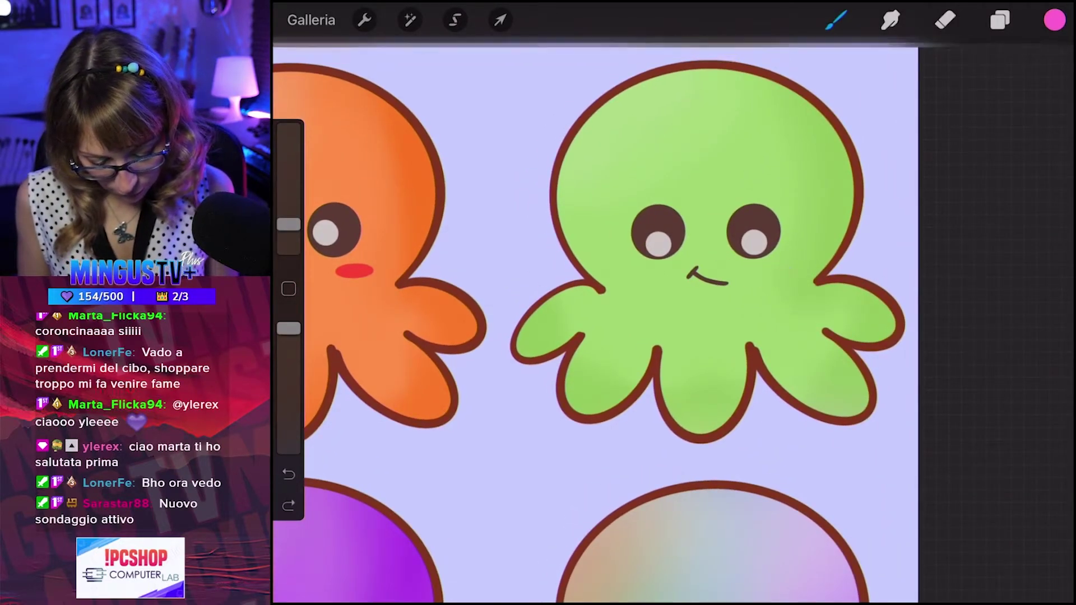
left_click(1054, 20)
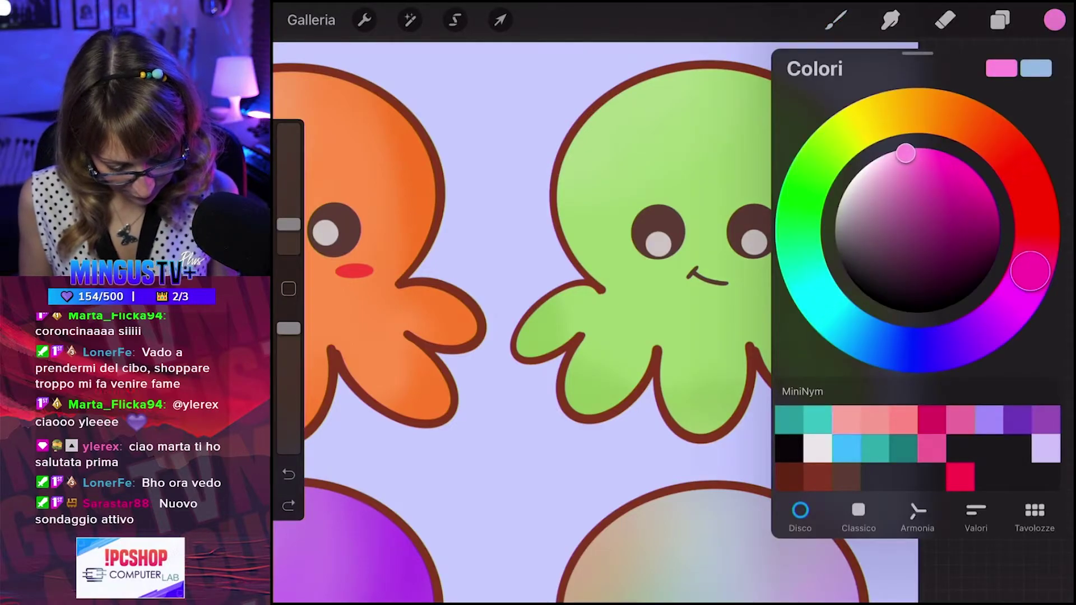
left_click(1054, 20)
left_click(836, 20)
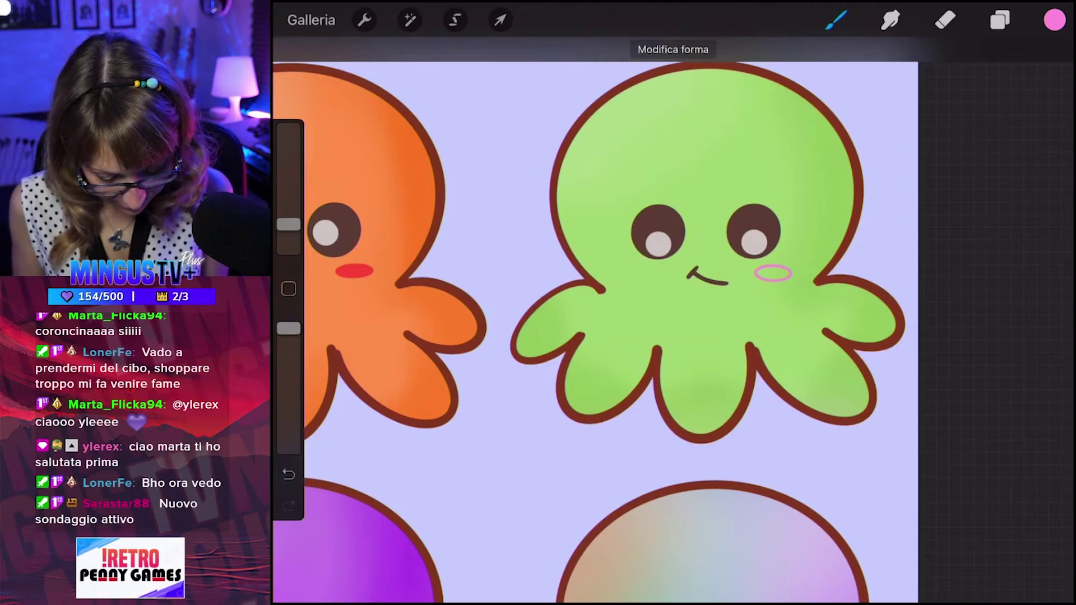
left_click_drag(613, 271, 643, 270)
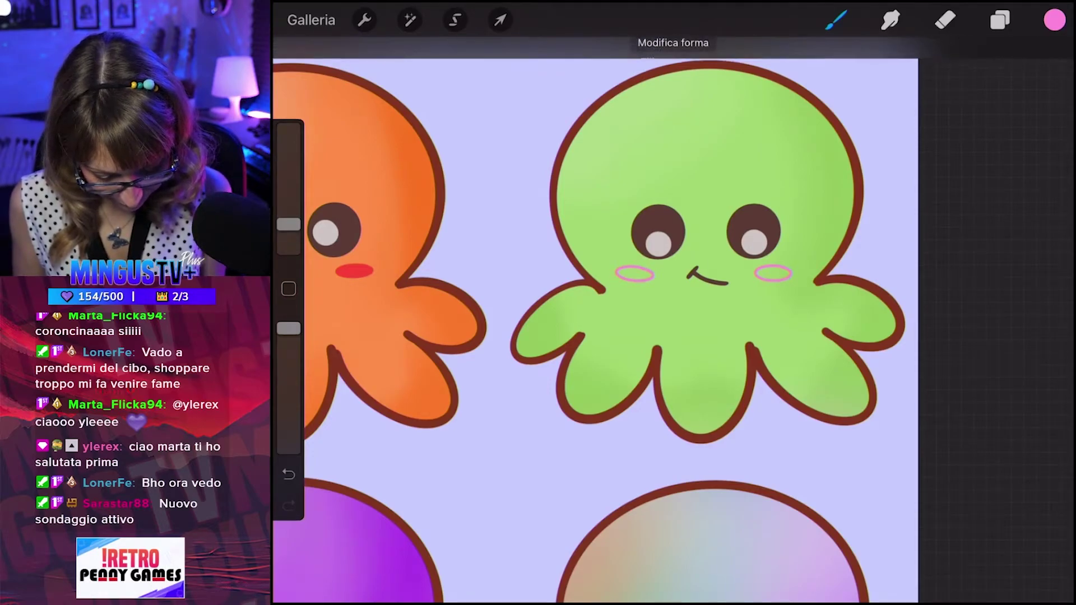
left_click_drag(1054, 21, 774, 273)
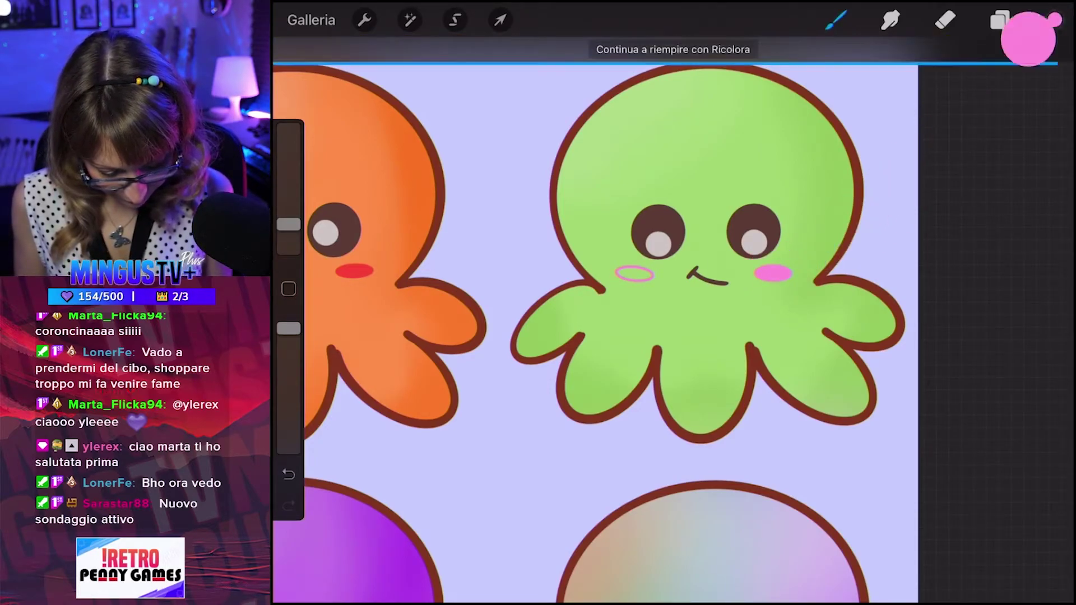
left_click(634, 273)
Recolour the green octopus's cheeks with a lighter pink using ColorDrop.
scroll(594, 330, "down", 2)
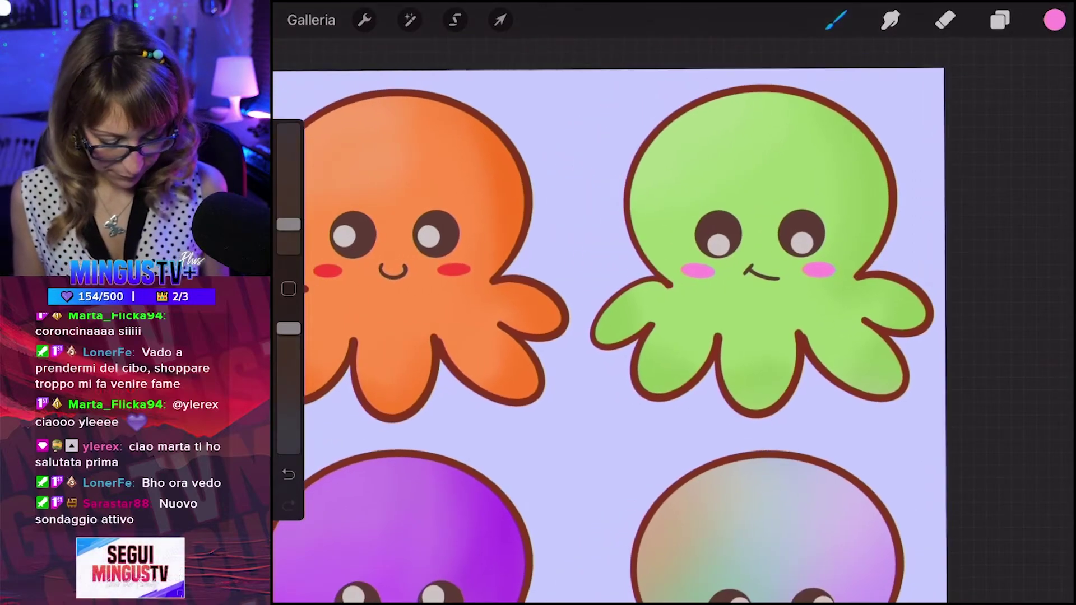
left_click(1054, 20)
left_click(892, 152)
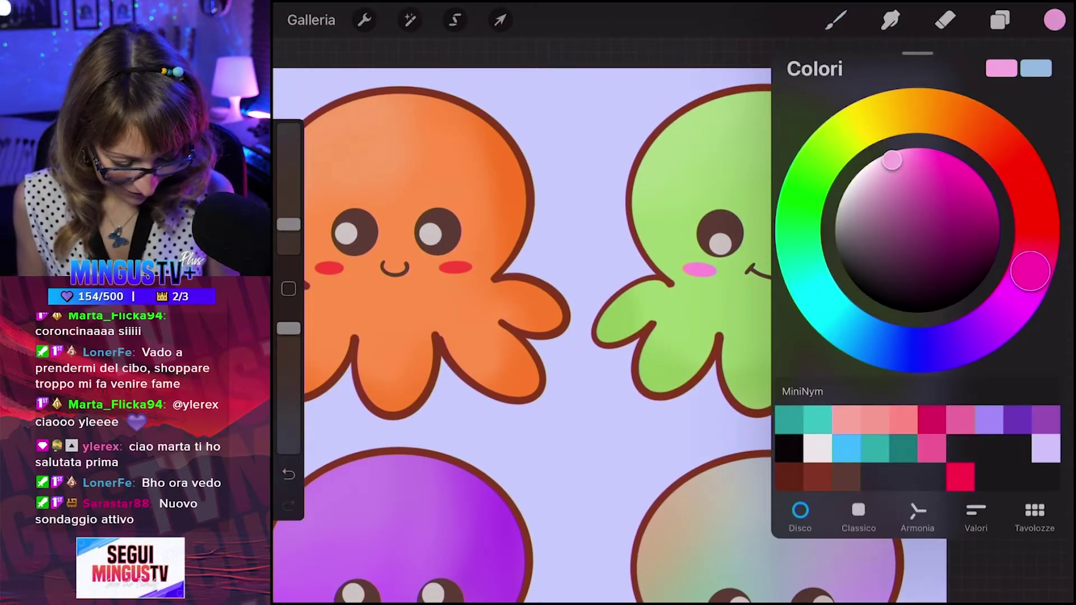
left_click(1054, 20)
scroll(616, 280, "up", 2)
mouse_move(1054, 20)
left_mouse_down()
mouse_move(968, 128)
mouse_move(630, 259)
mouse_move(560, 259)
left_mouse_up()
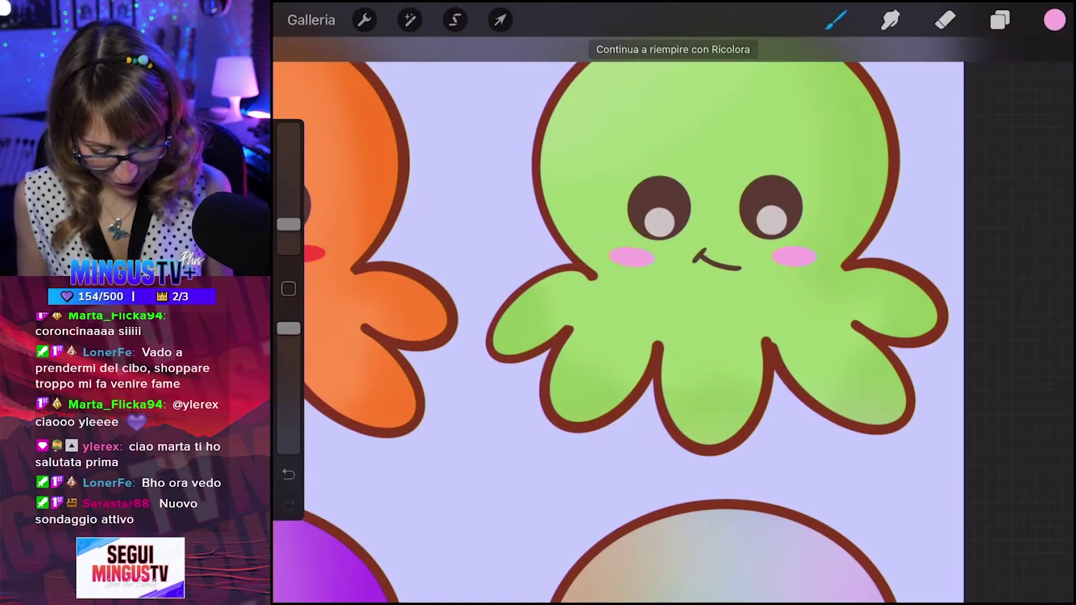
Freehand-select the left cheek and rotate it slightly with Transform.
left_click(455, 20)
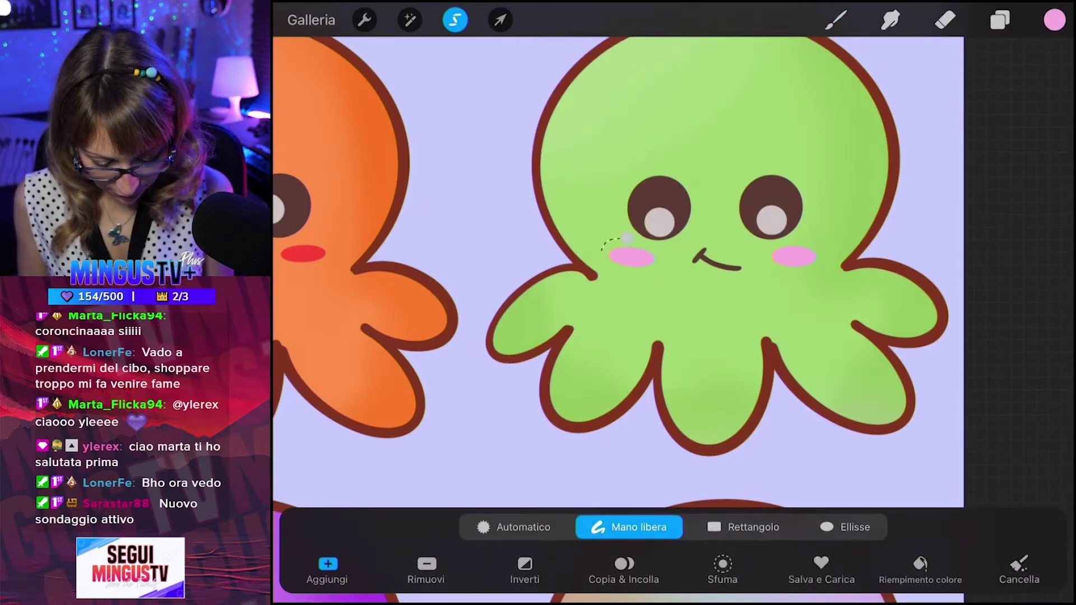
left_click_drag(626, 238, 629, 219)
left_click(500, 19)
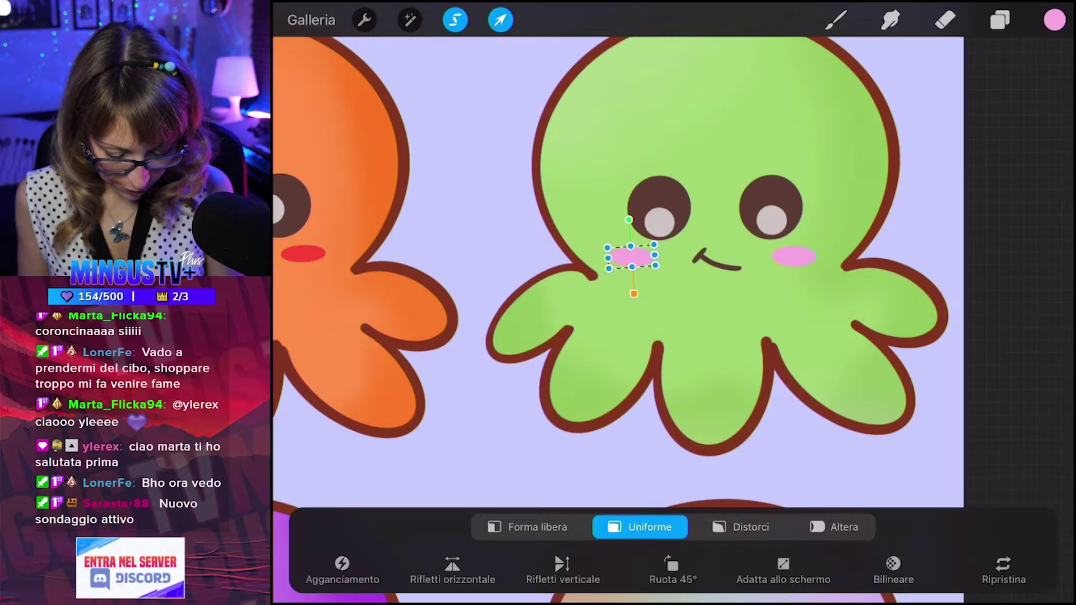
left_click_drag(629, 219, 629, 219)
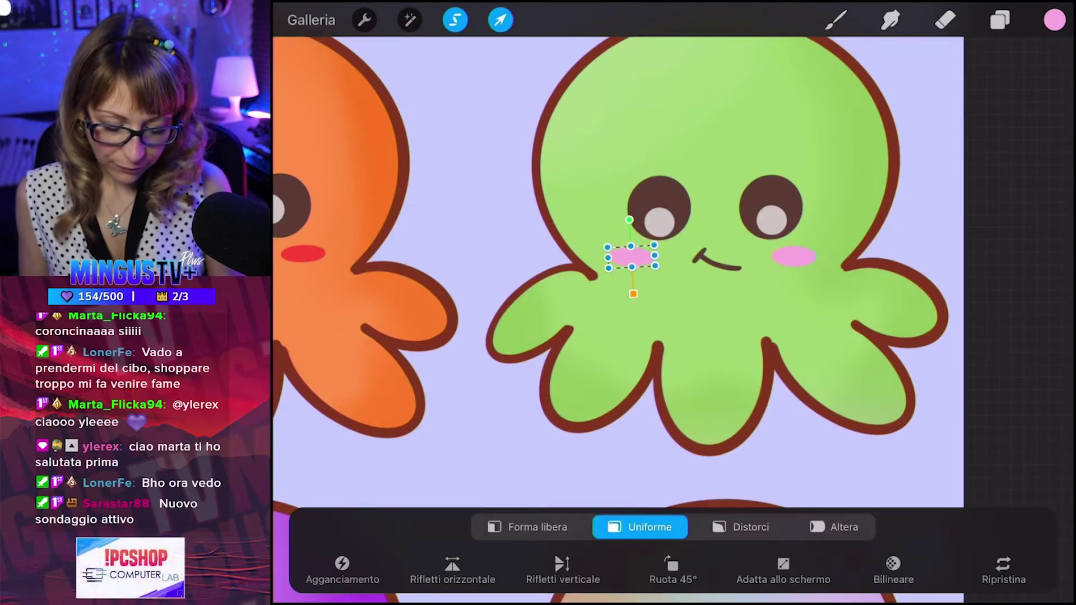
left_click(836, 20)
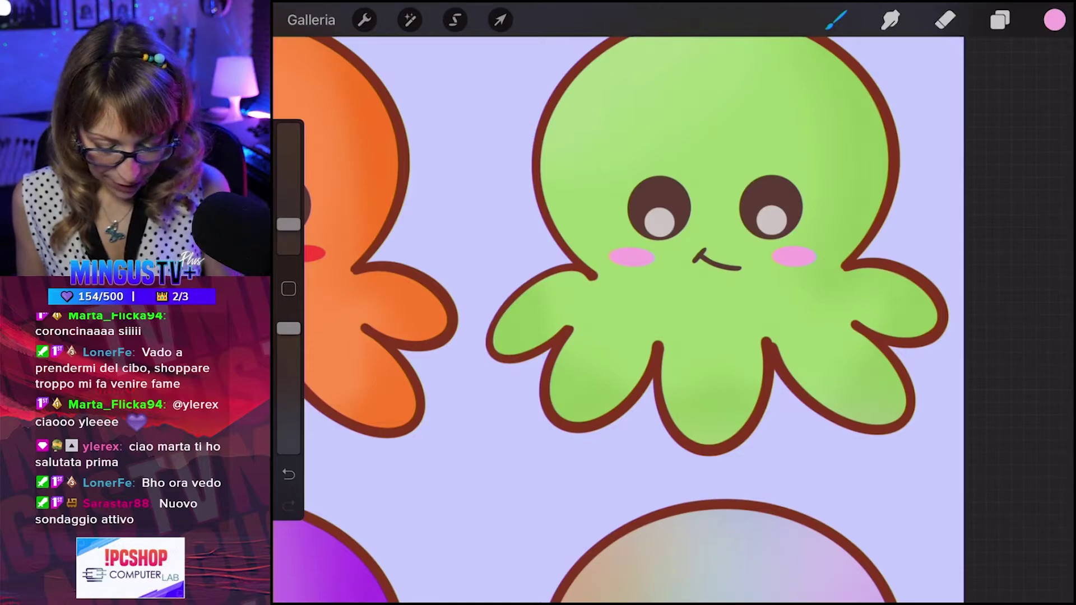
left_click(454, 20)
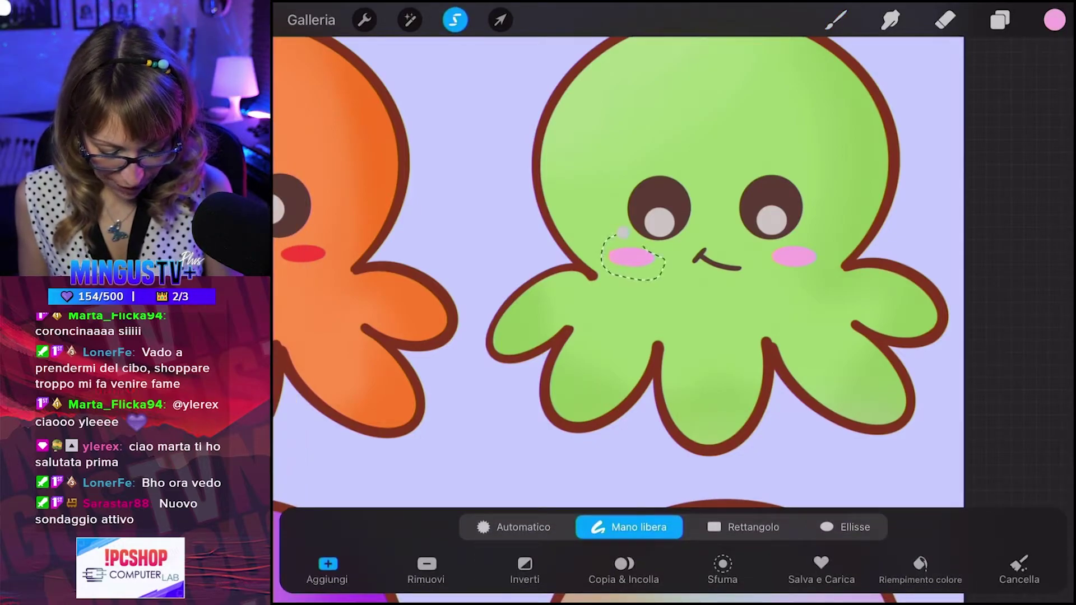
left_click(500, 19)
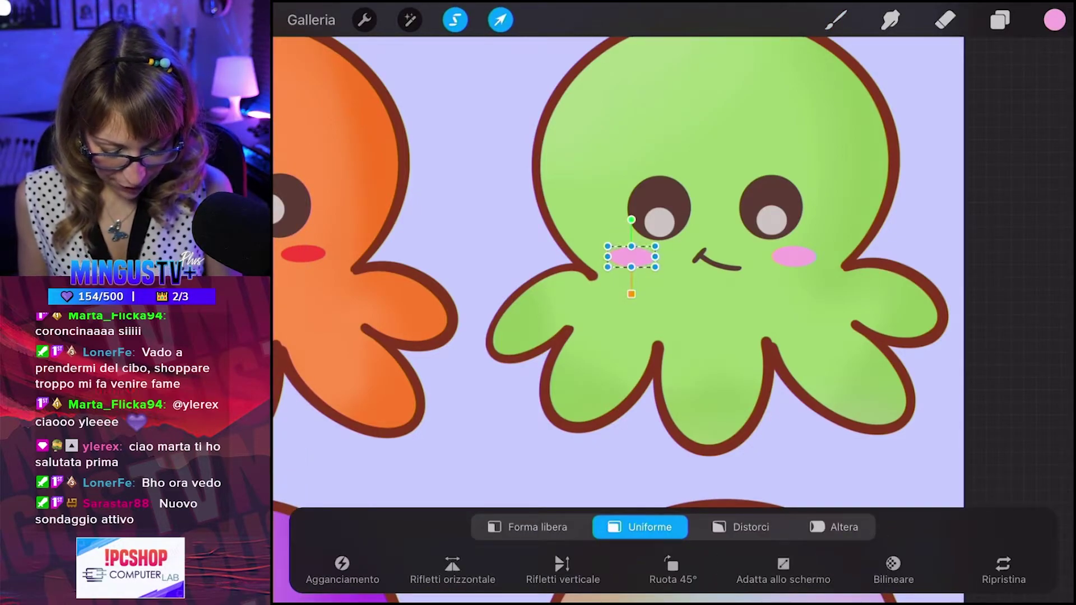
left_click(836, 20)
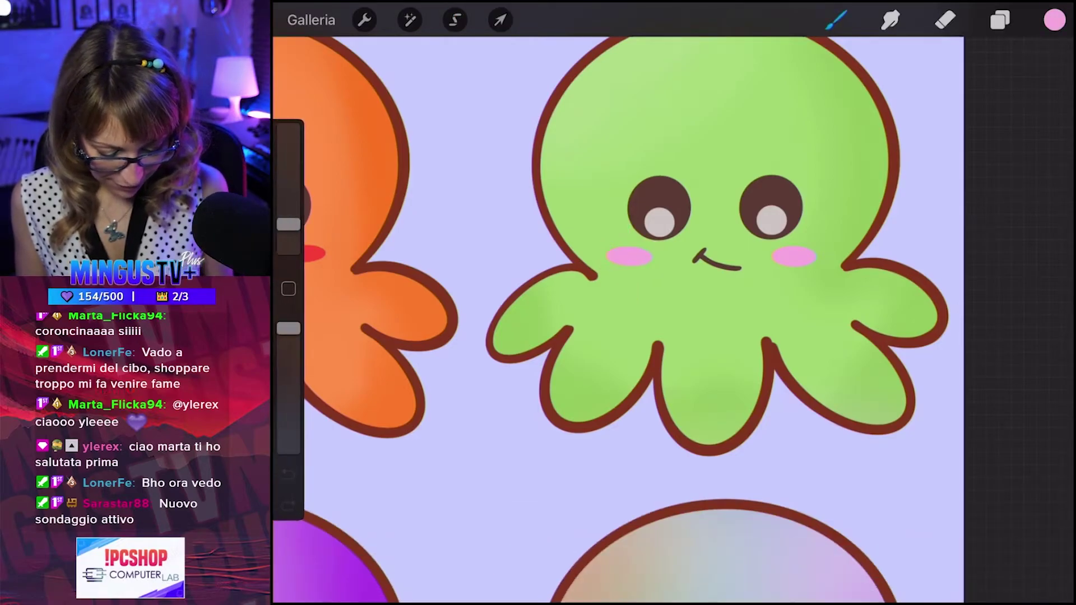
Select the right cheek and nudge it slightly to the right.
scroll(644, 320, "down", 3)
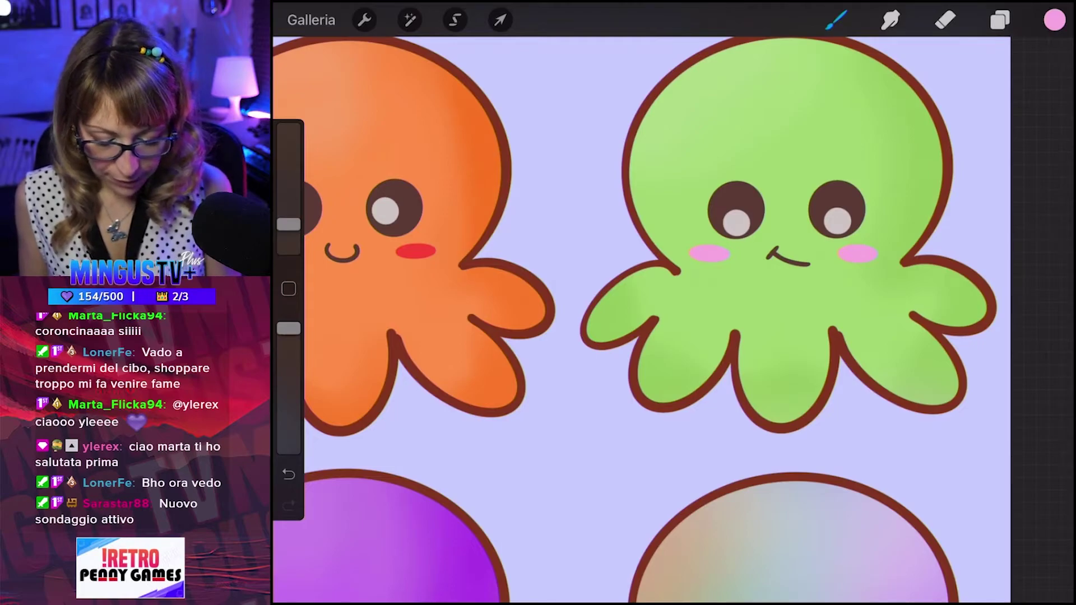
left_click(454, 20)
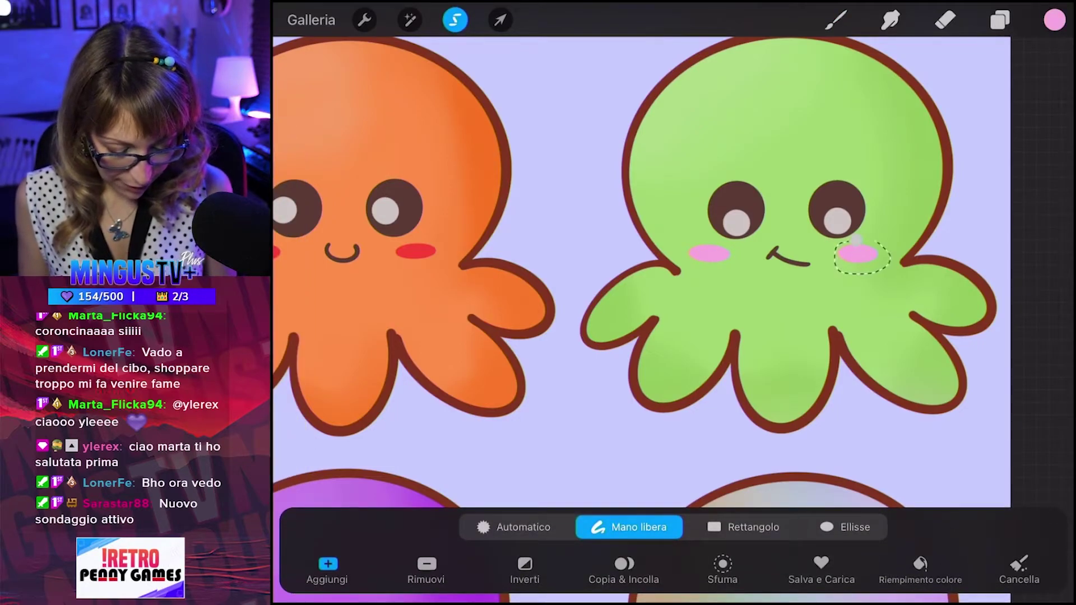
left_click(500, 20)
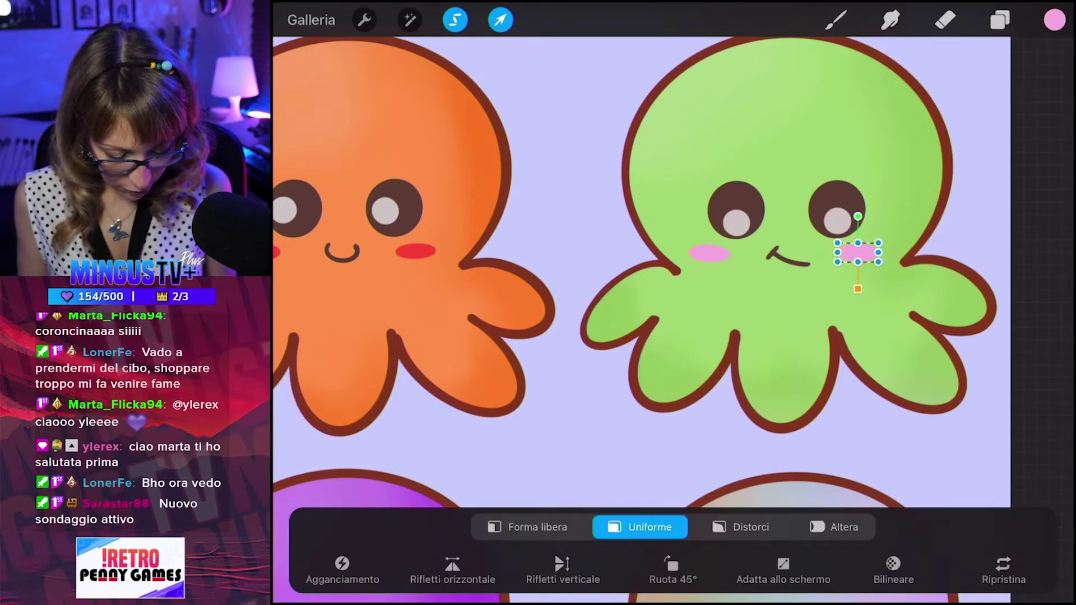
left_click_drag(856, 252, 860, 252)
left_click(836, 19)
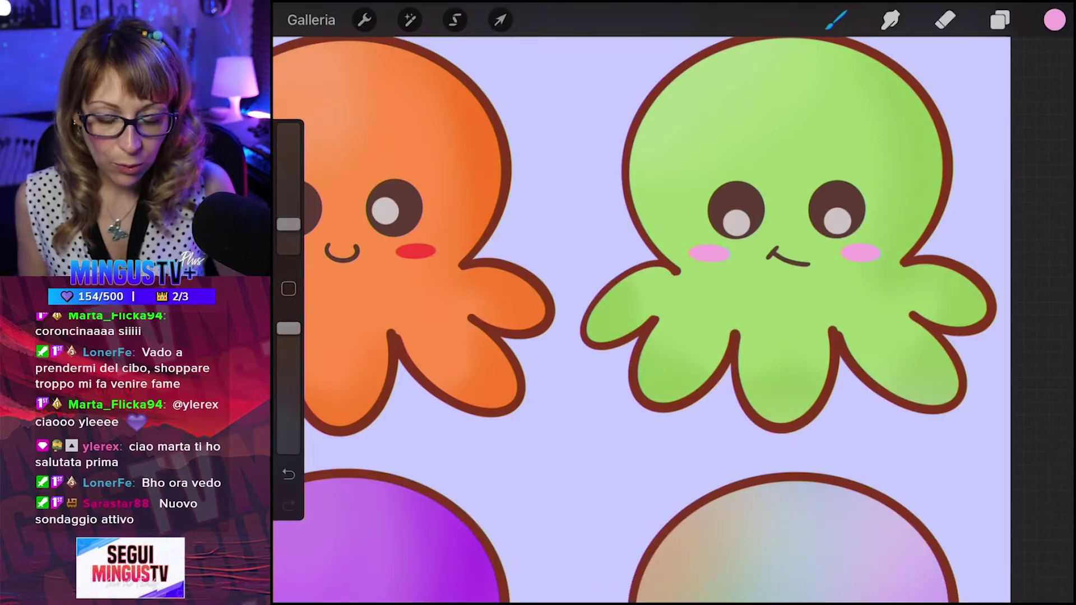
scroll(672, 303, "down", 3)
scroll(672, 303, "down", 2)
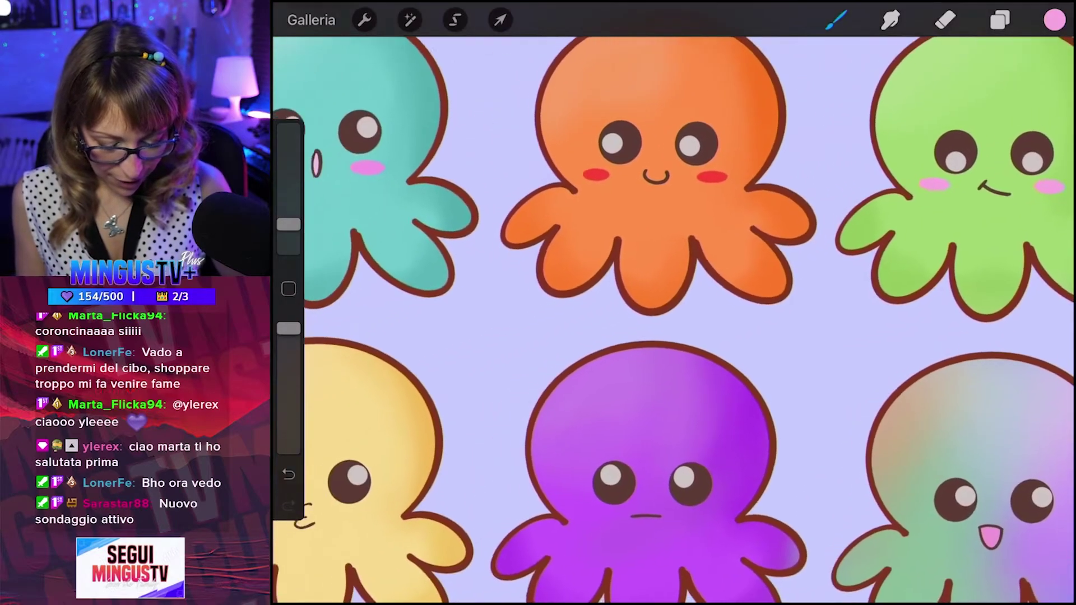
scroll(673, 303, "down", 3)
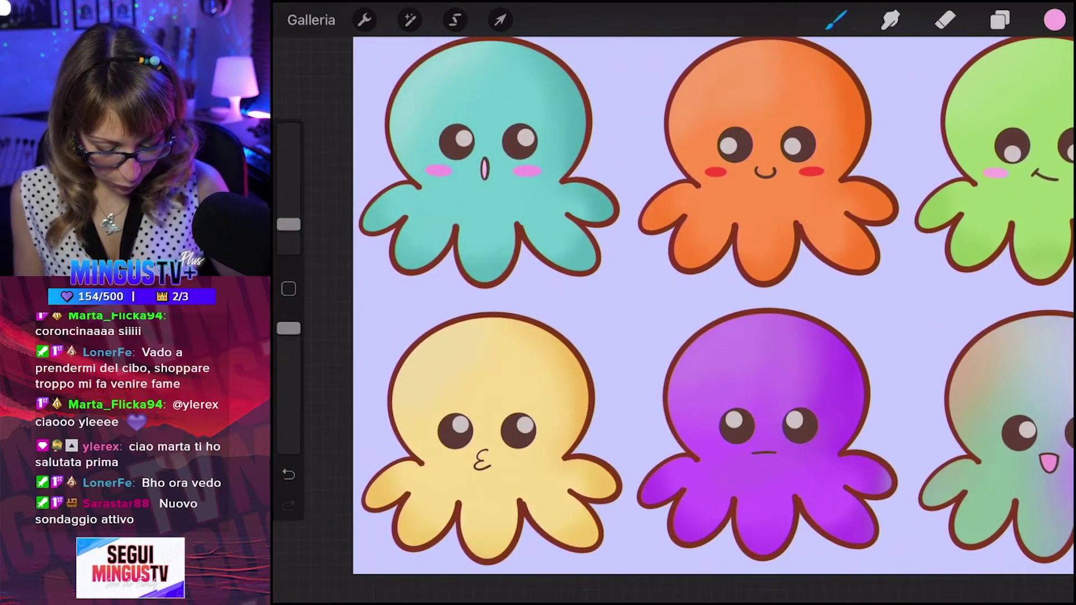
scroll(672, 303, "up", 2)
scroll(672, 303, "up", 1)
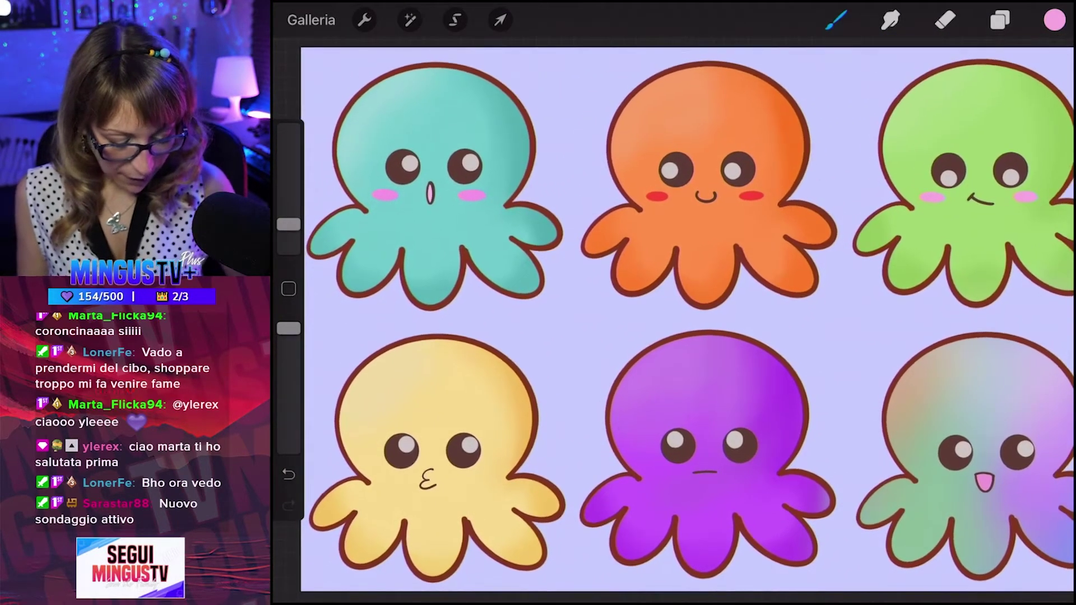
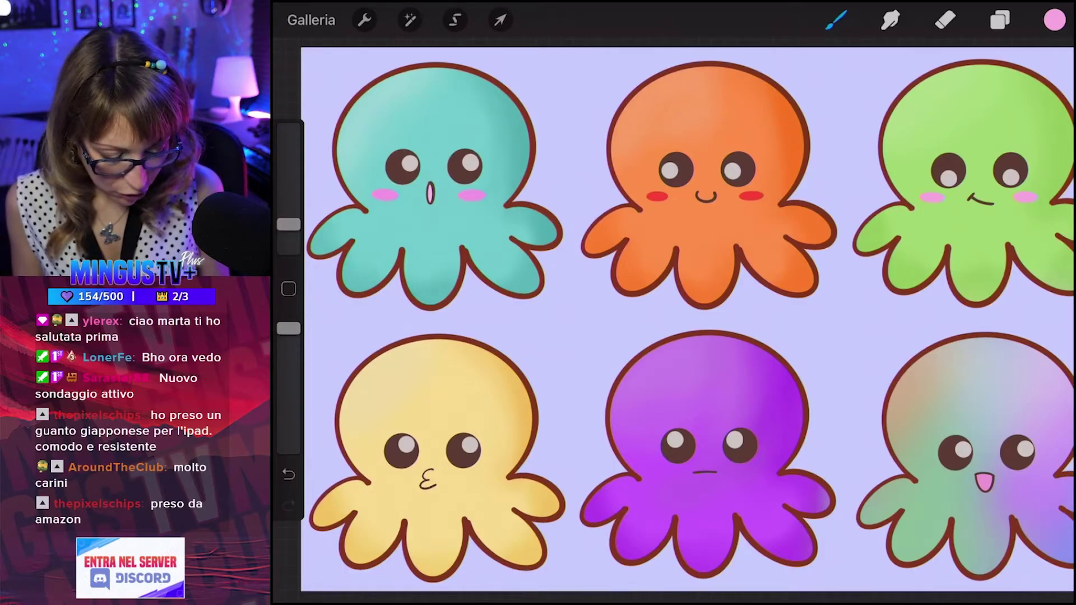
Outline oval blush shapes on the yellow octopus's cheeks, redrawing the left oval.
scroll(687, 314, "up", 5)
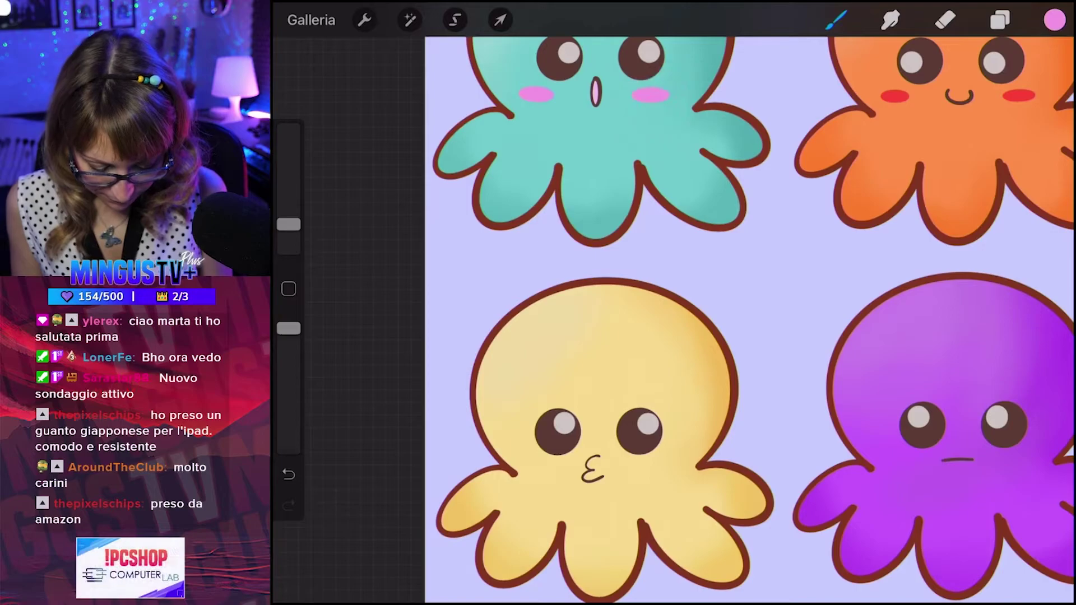
scroll(616, 420, "up", 3)
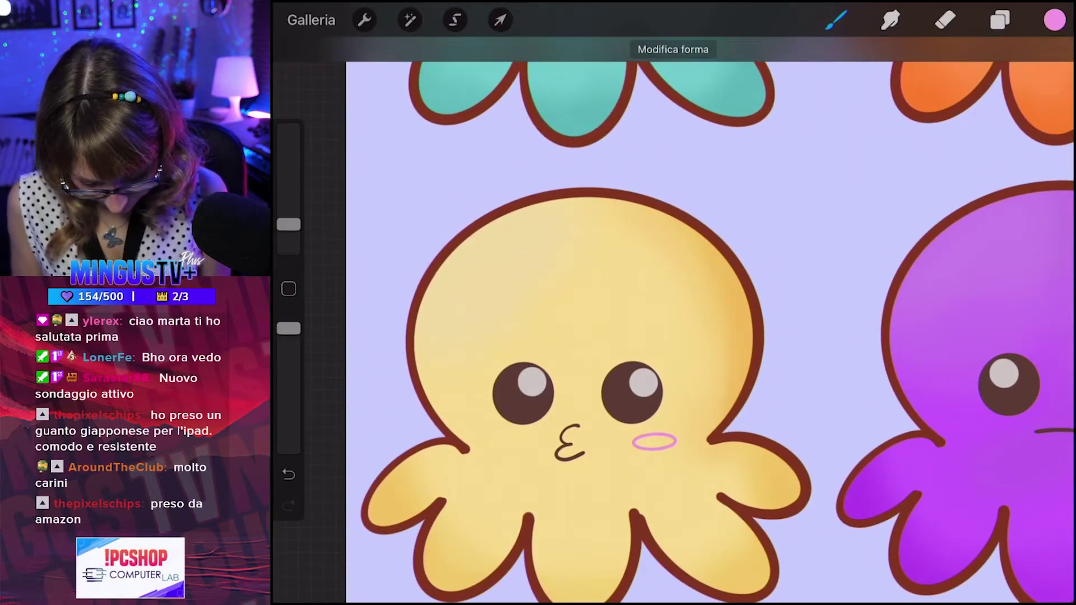
left_click_drag(479, 431, 503, 433)
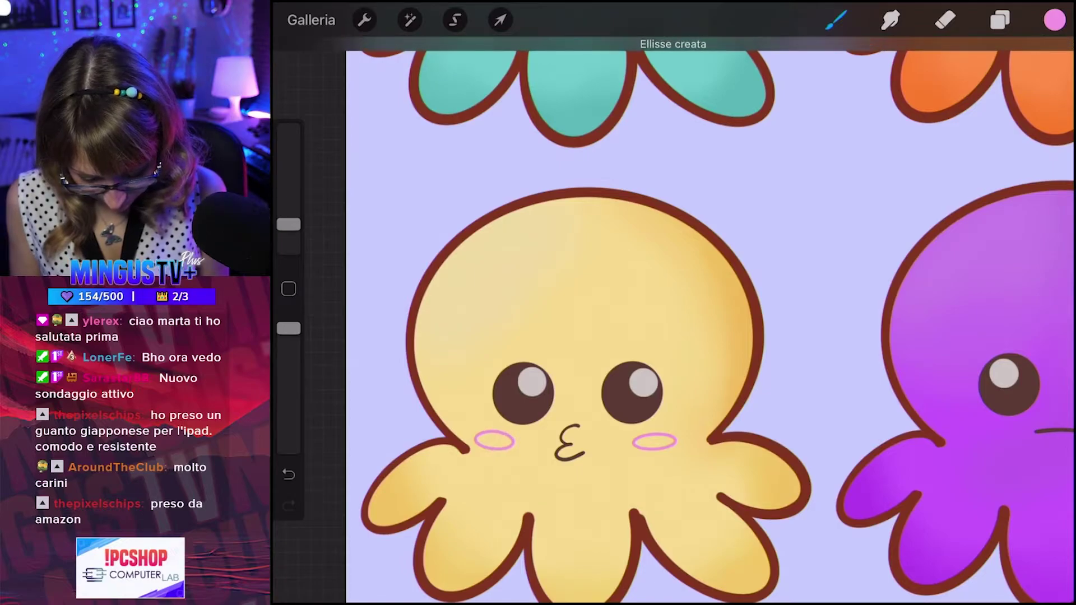
scroll(617, 336, "up", 3)
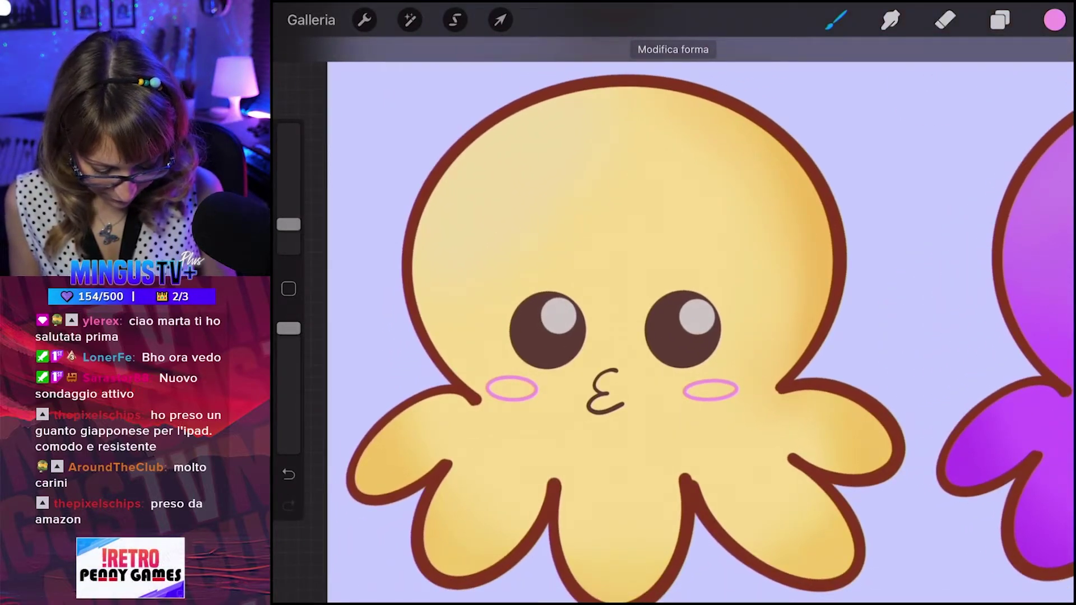
key("ctrl+z")
key("ctrl+z")
key("ctrl+z")
key("ctrl+z")
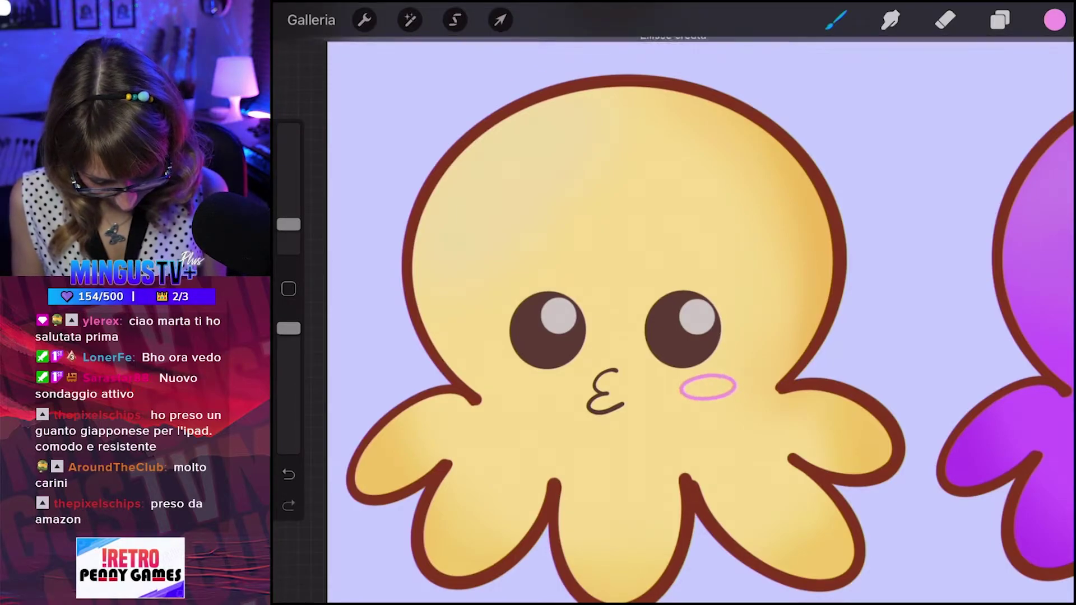
mouse_move(495, 381)
left_mouse_down()
mouse_move(541, 380)
mouse_move(544, 389)
left_mouse_up()
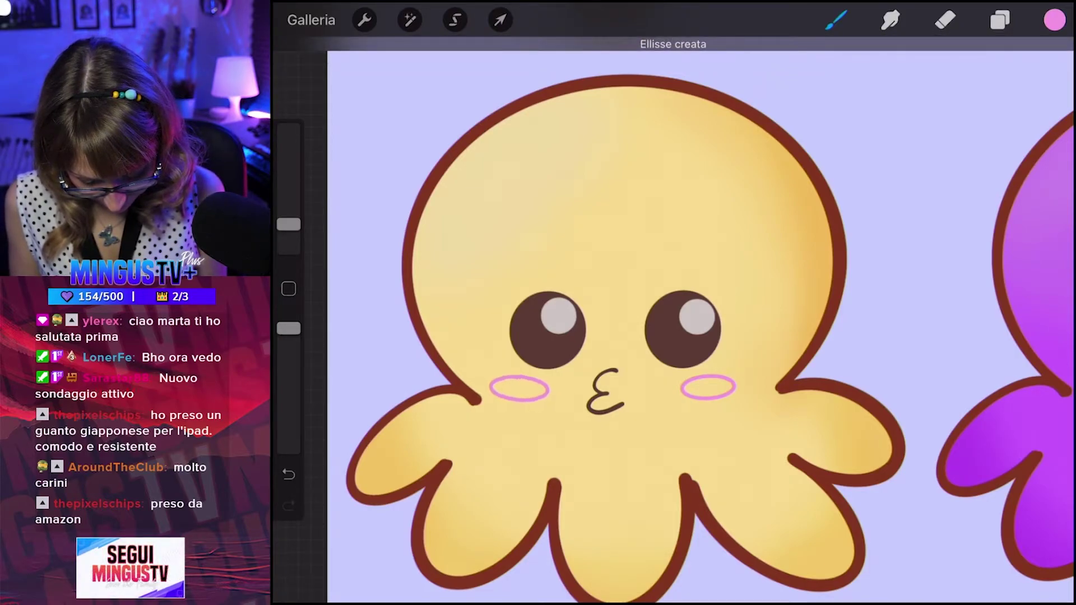
left_click_drag(544, 390, 547, 388)
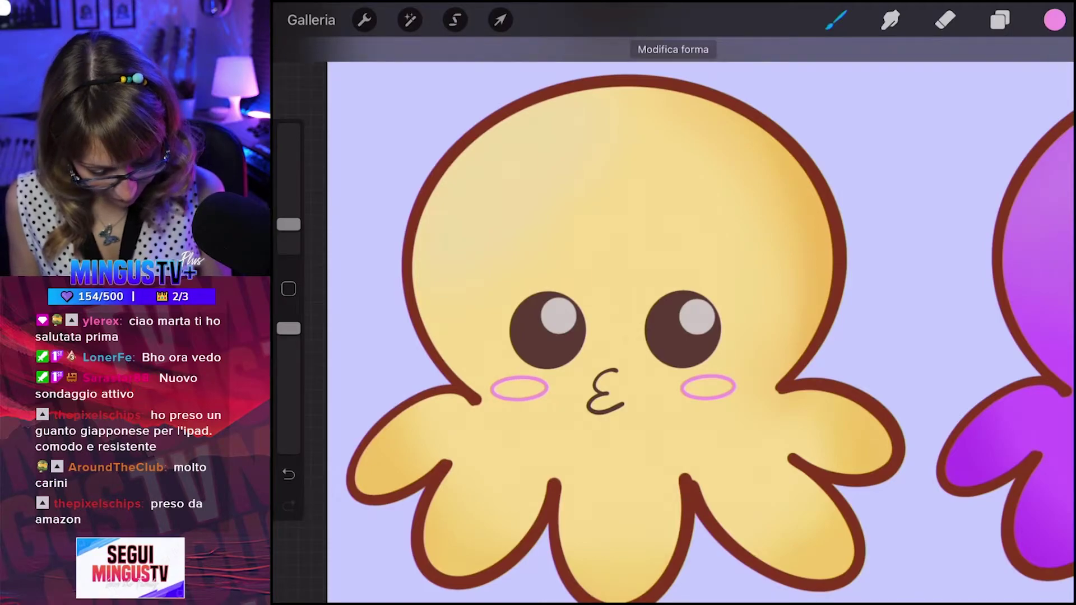
Fill both cheek ovals with pink using ColorDrop.
left_click_drag(1054, 19, 708, 385)
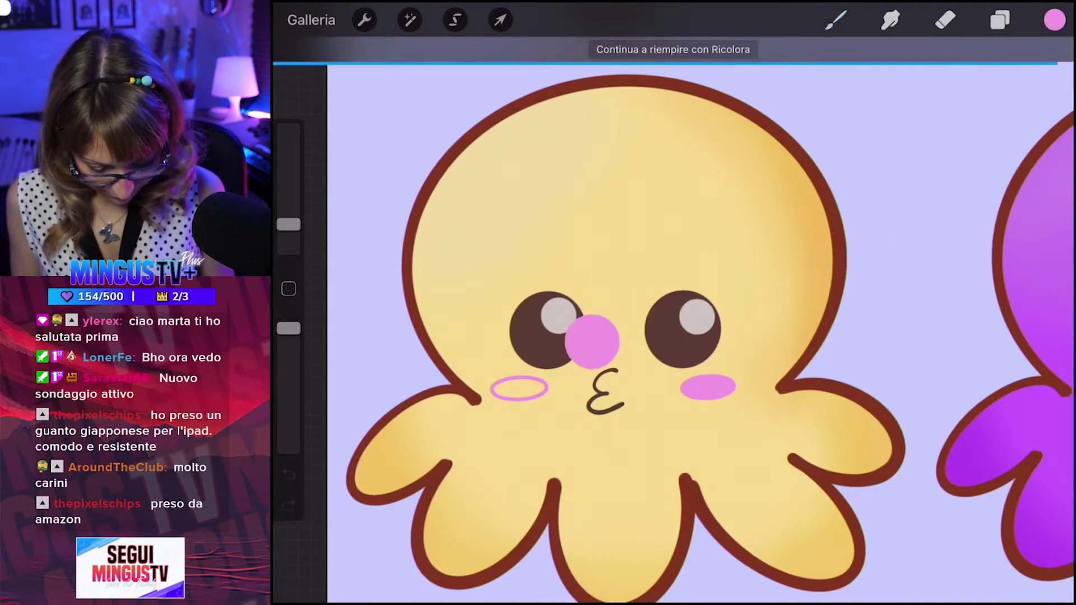
left_click_drag(1054, 20, 519, 388)
scroll(673, 336, "down", 3)
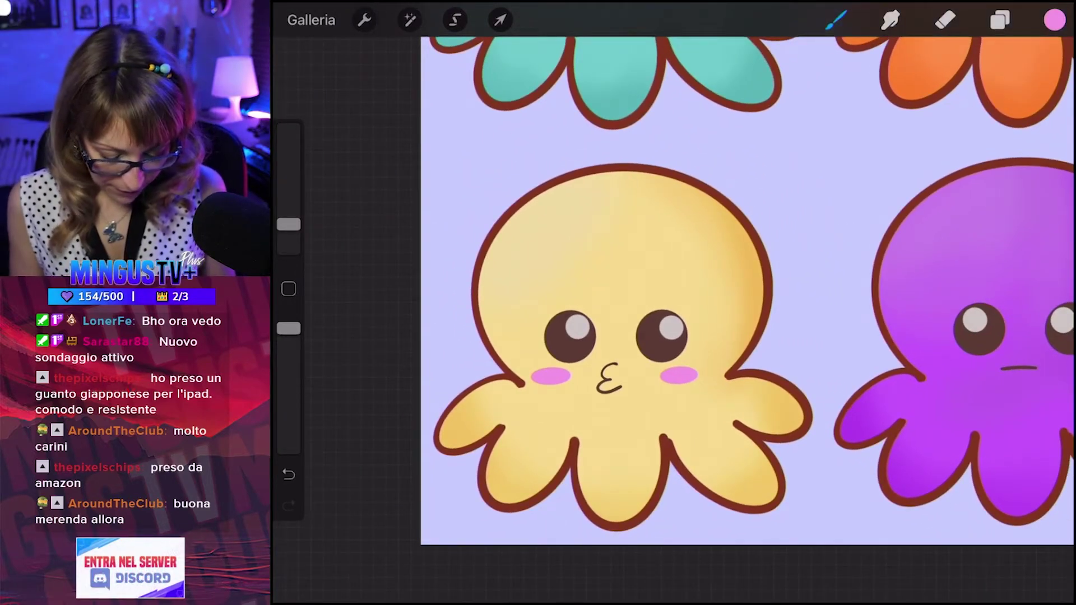
Switch the active colour from pink to a pale light green on the Colours disc.
scroll(672, 281, "down", 3)
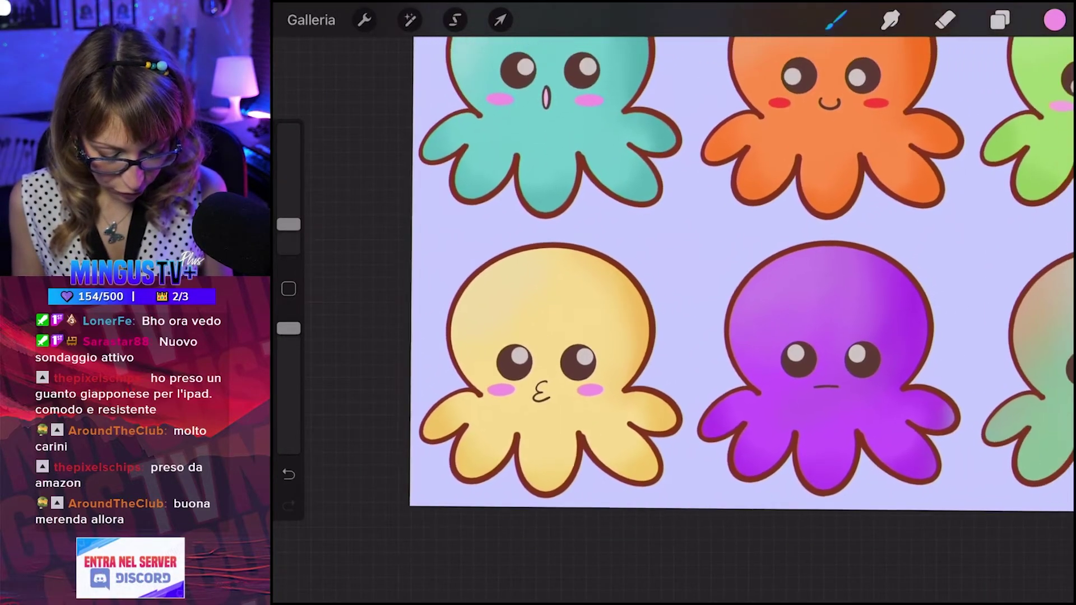
scroll(672, 281, "up", 1)
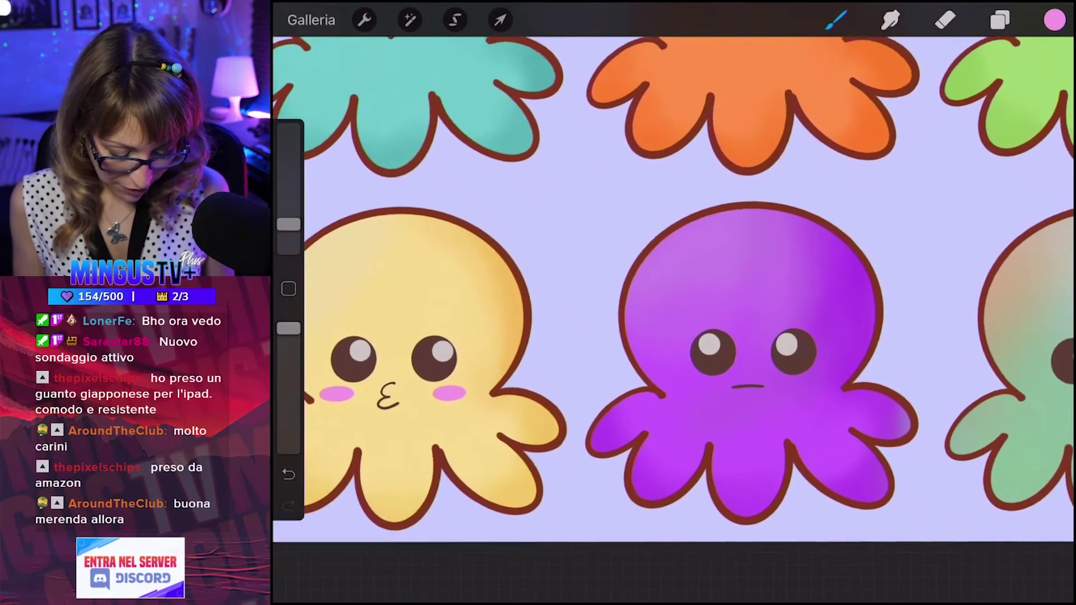
scroll(673, 281, "up", 3)
left_click(1054, 20)
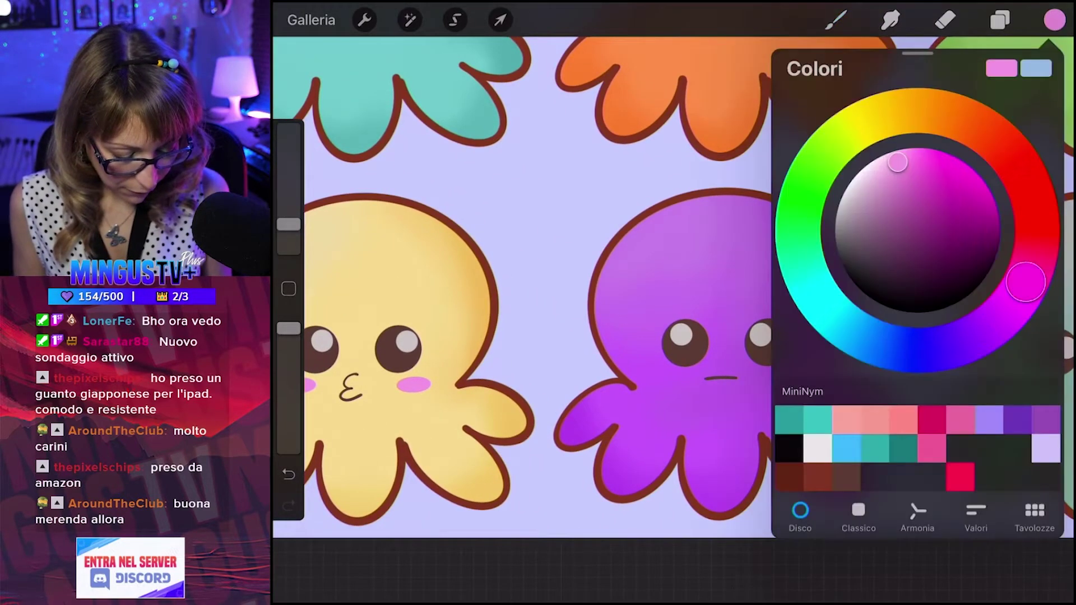
left_click(805, 188)
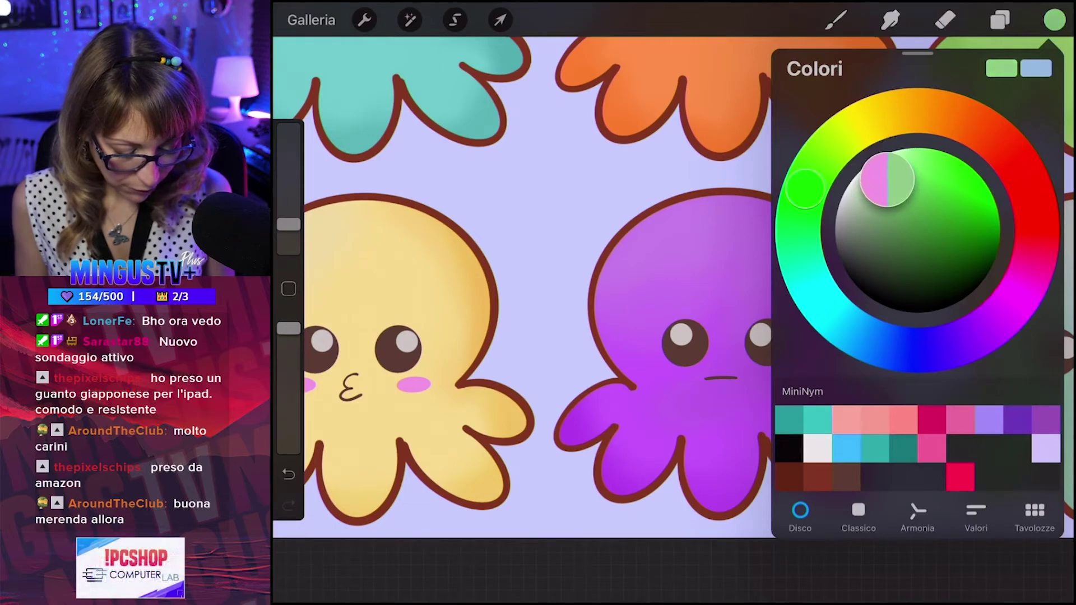
left_click_drag(898, 163, 892, 167)
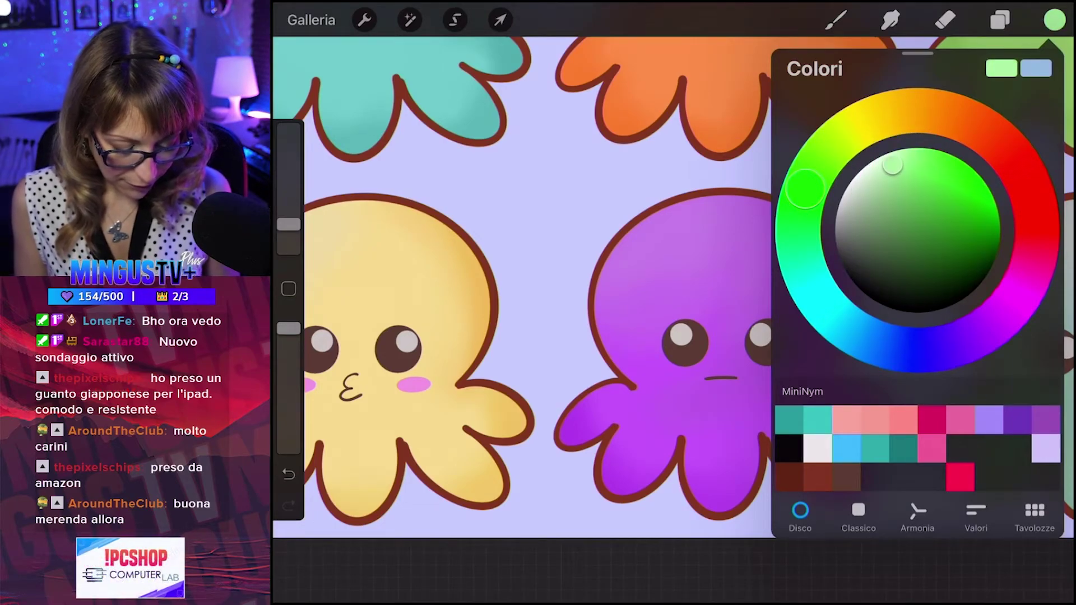
left_click(835, 20)
scroll(672, 280, "up", 3)
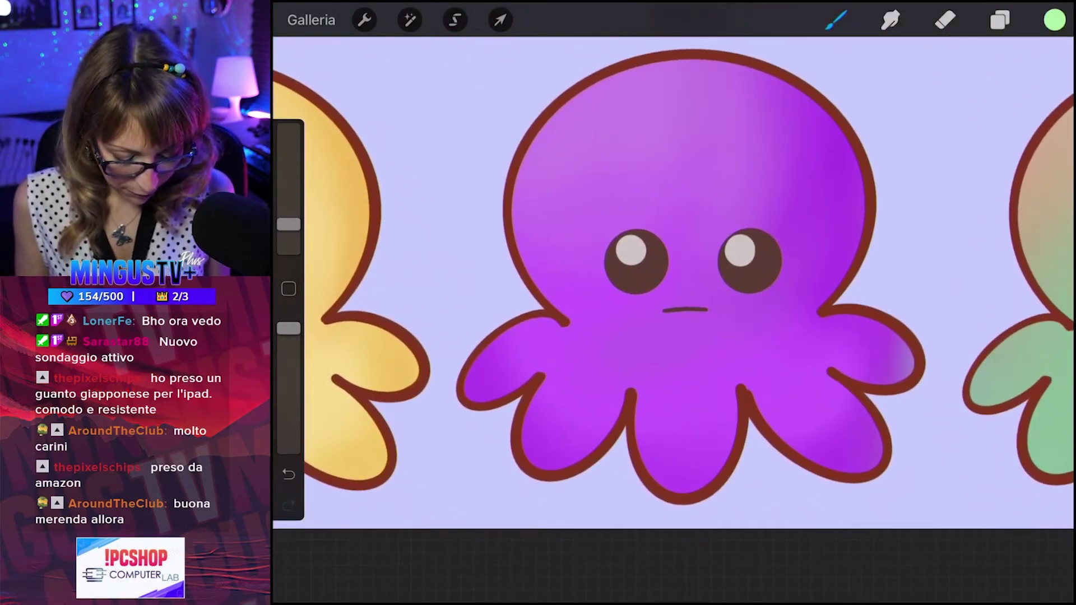
Outline oval blush shapes on both purple octopus cheeks, redrawing the uneven left one.
left_click_drag(755, 303, 786, 301)
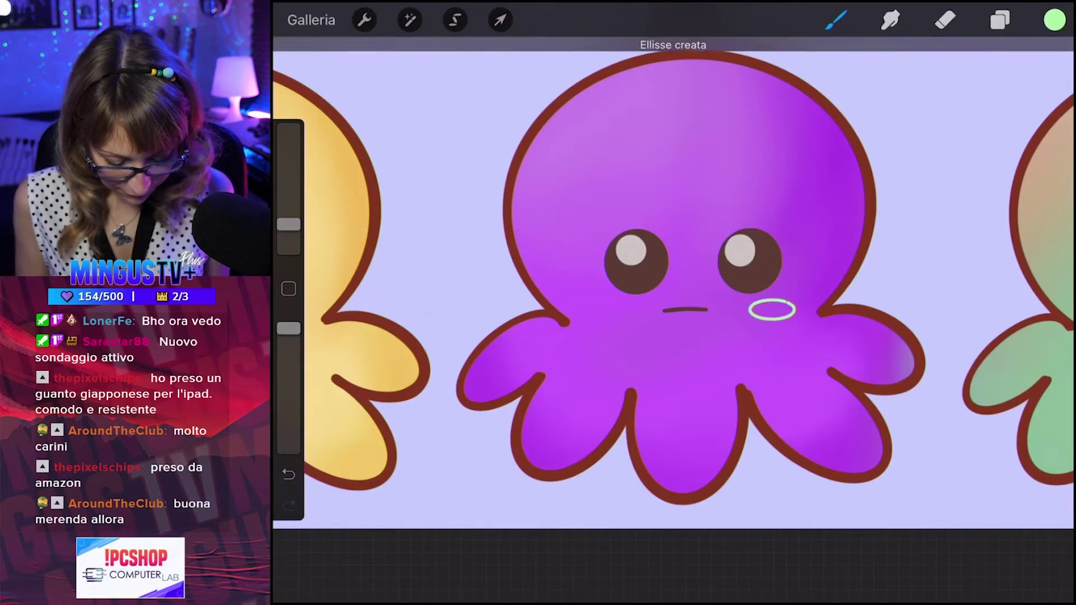
scroll(865, 331, "up", 2)
scroll(673, 303, "up", 1)
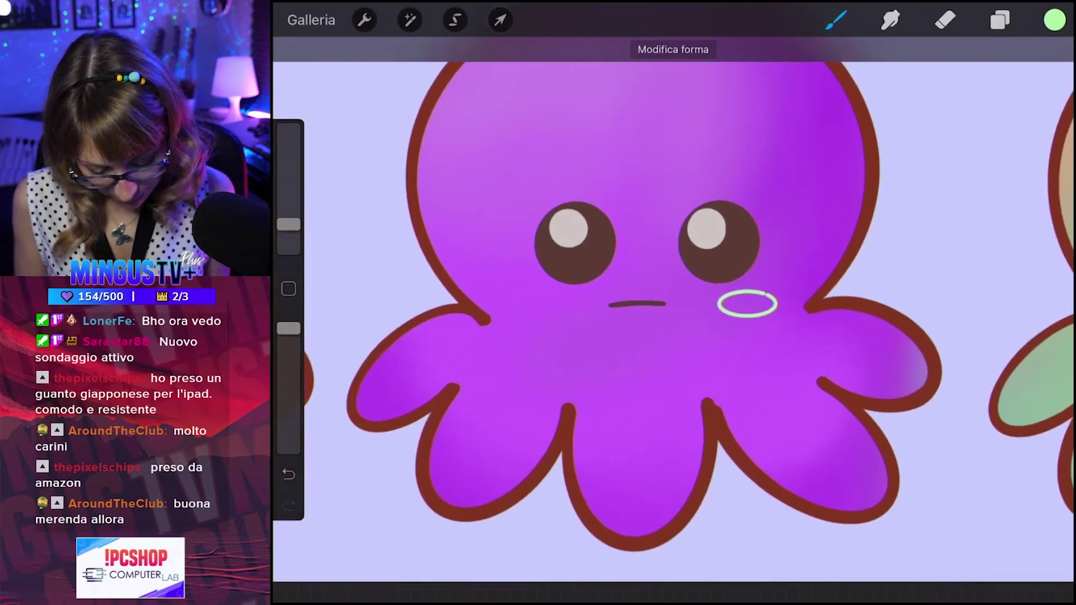
key("ctrl+z")
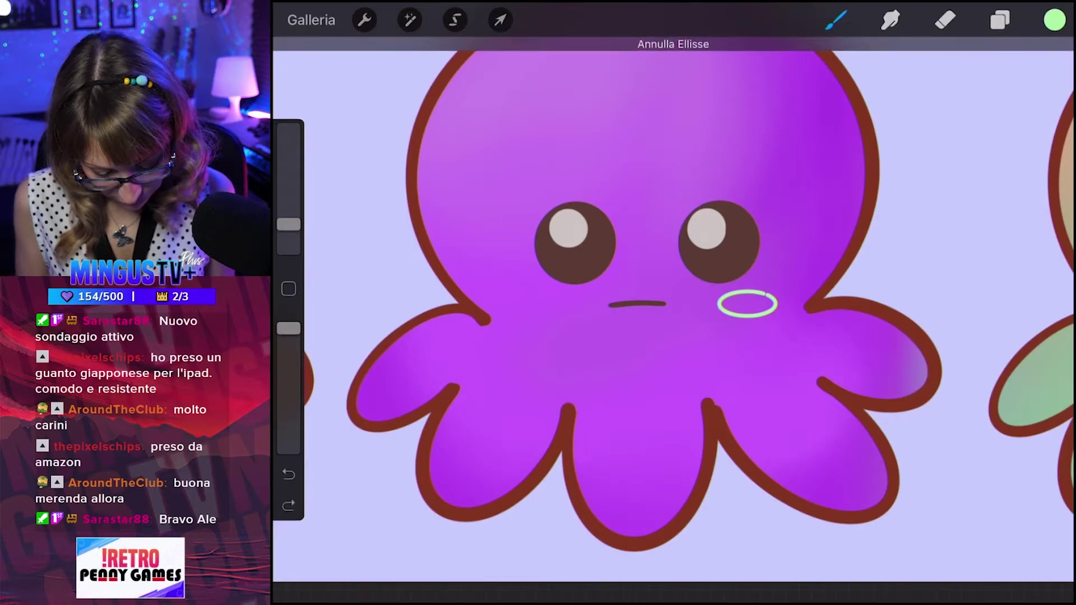
scroll(868, 281, "up", 3)
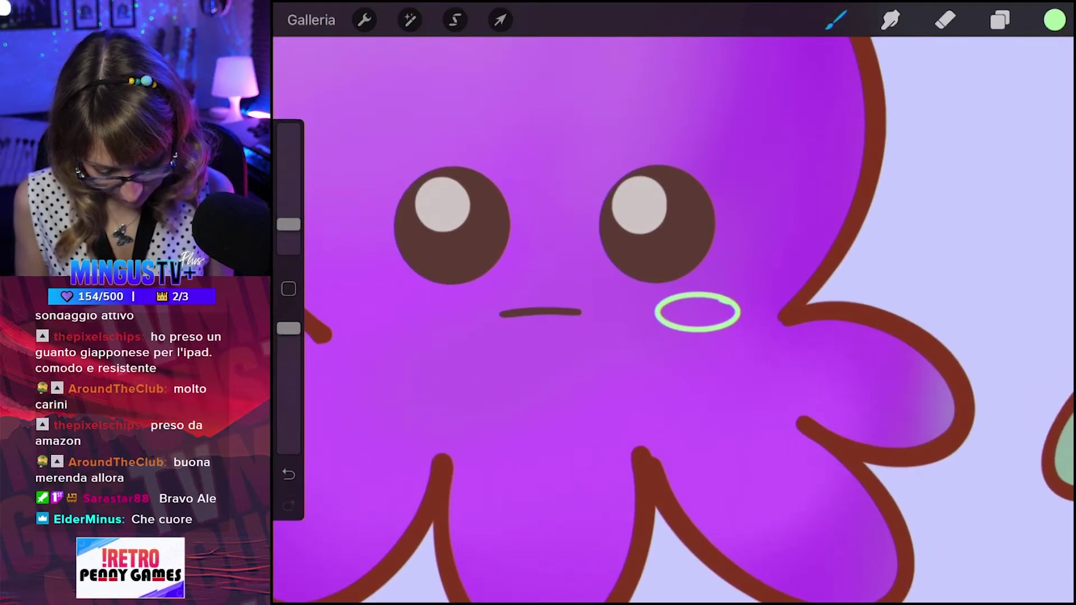
scroll(673, 303, "down", 1)
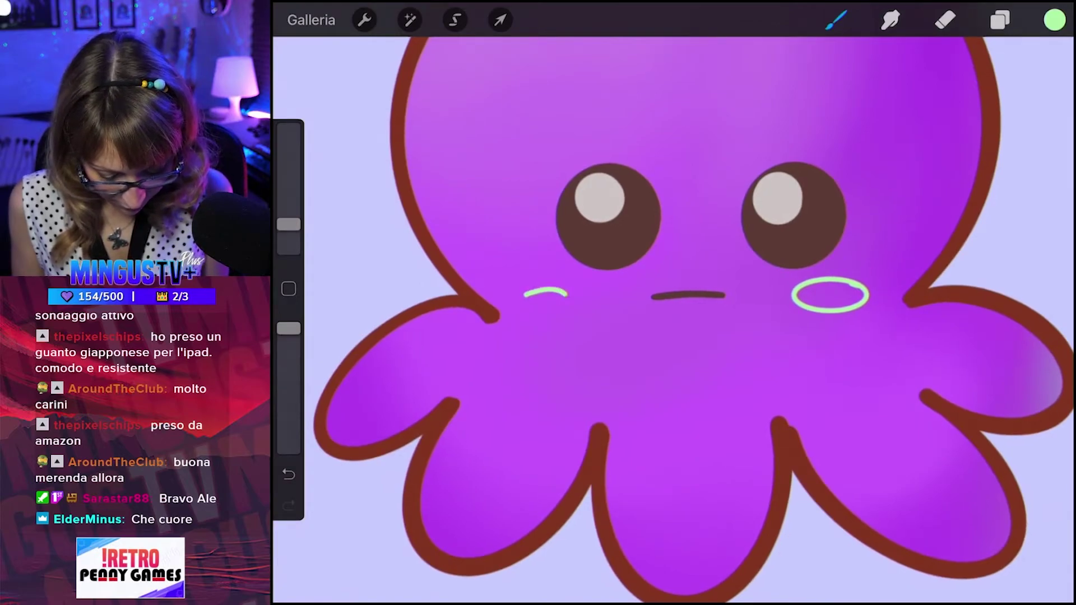
left_click_drag(566, 292, 566, 293)
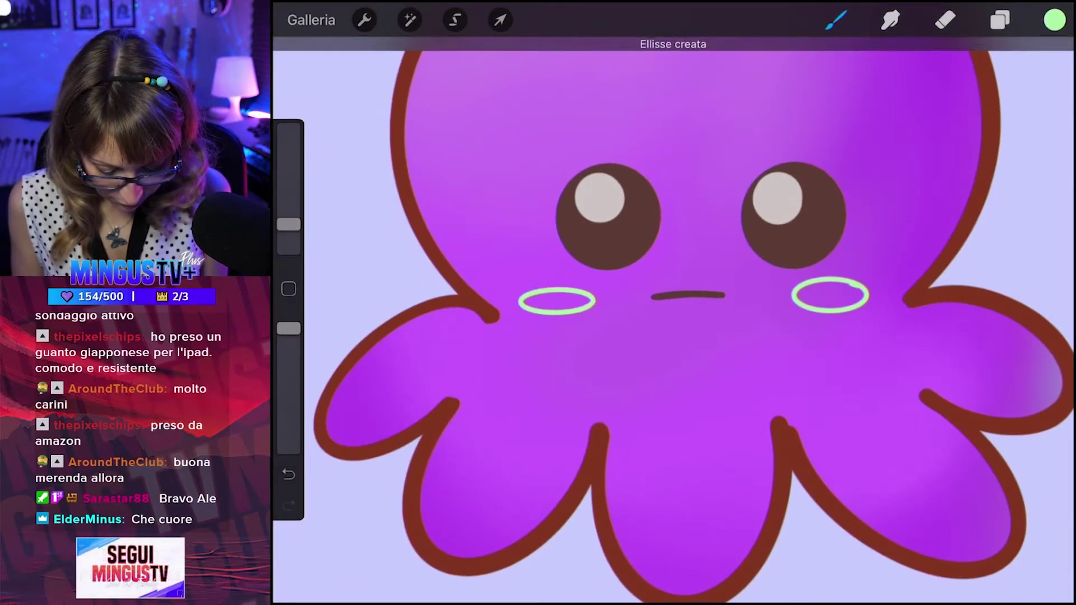
key("ctrl+z")
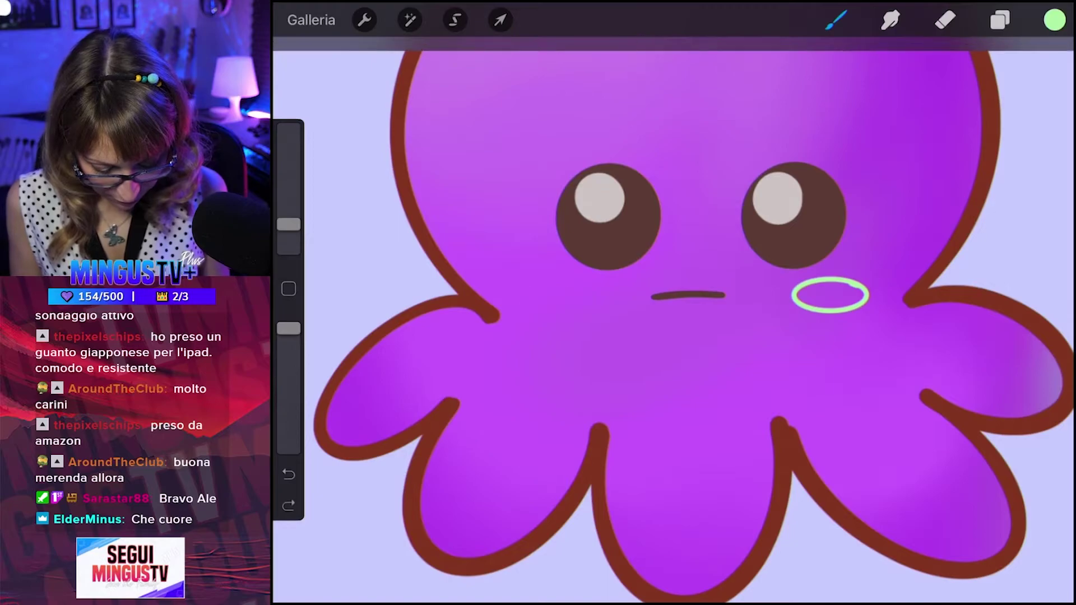
mouse_move(566, 289)
left_mouse_down()
mouse_move(533, 290)
mouse_move(554, 315)
mouse_move(567, 288)
left_mouse_up()
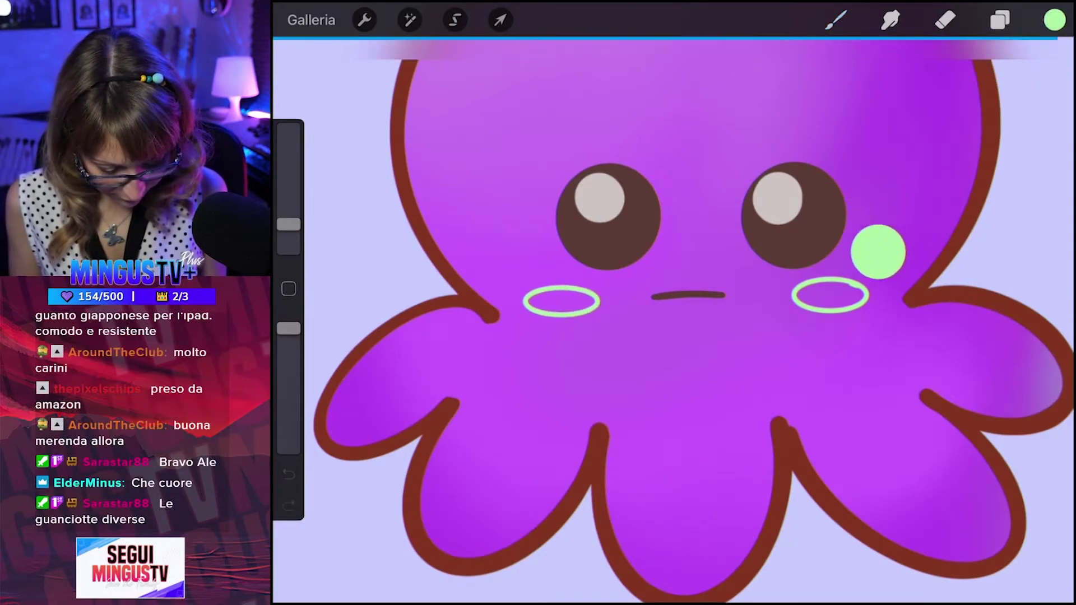
Fill both purple octopus cheek ovals with light green via ColorDrop.
left_click_drag(878, 252, 830, 295)
left_click_drag(1054, 20, 562, 300)
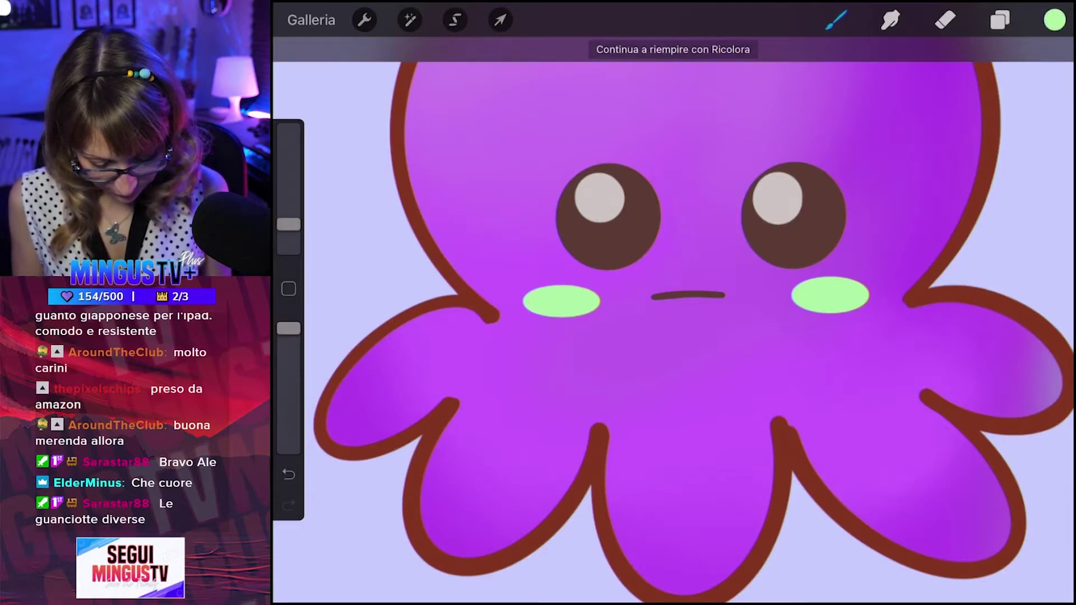
scroll(672, 302, "down", 5)
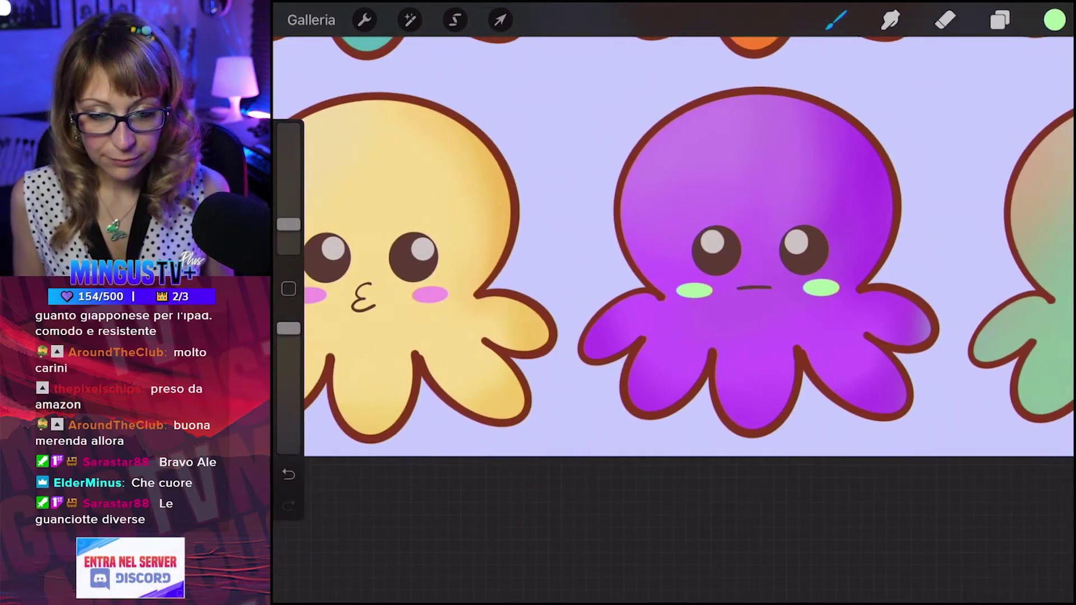
scroll(672, 280, "up", 2)
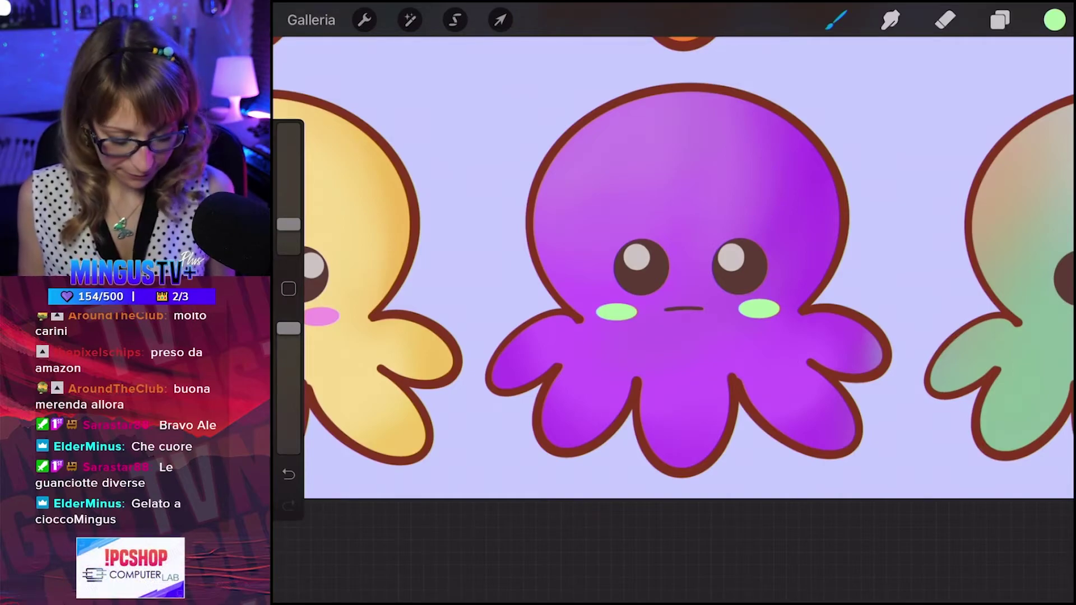
Pick the pink blush colour and try cheek strokes on the rainbow octopus, undoing them.
scroll(673, 269, "right", 5)
scroll(645, 269, "down", 2)
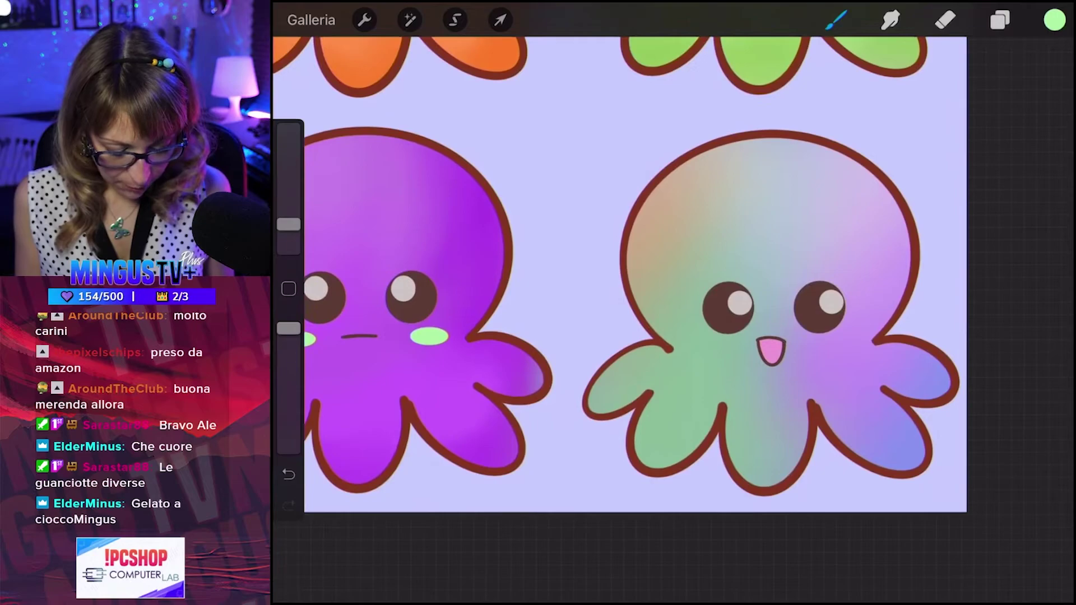
scroll(644, 269, "down", 3)
scroll(672, 275, "down", 5)
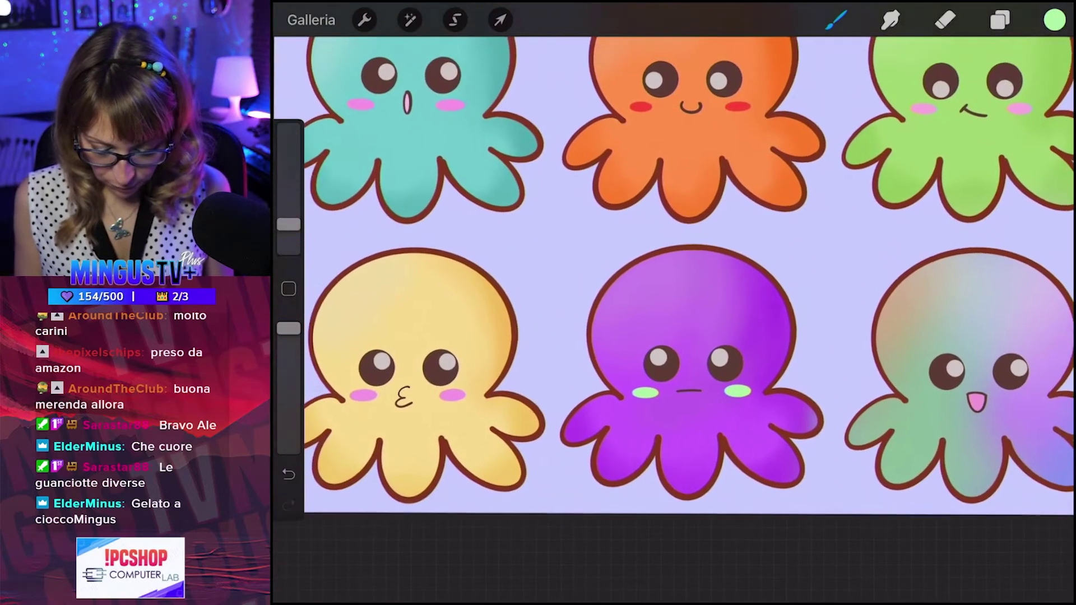
left_click(457, 111)
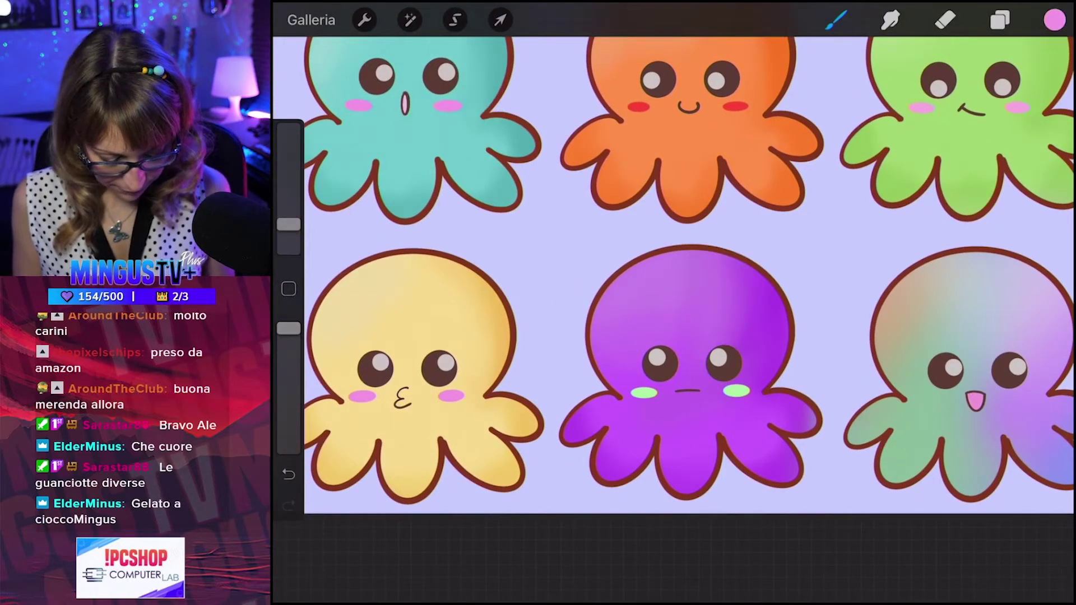
scroll(812, 336, "up", 3)
scroll(812, 336, "up", 1)
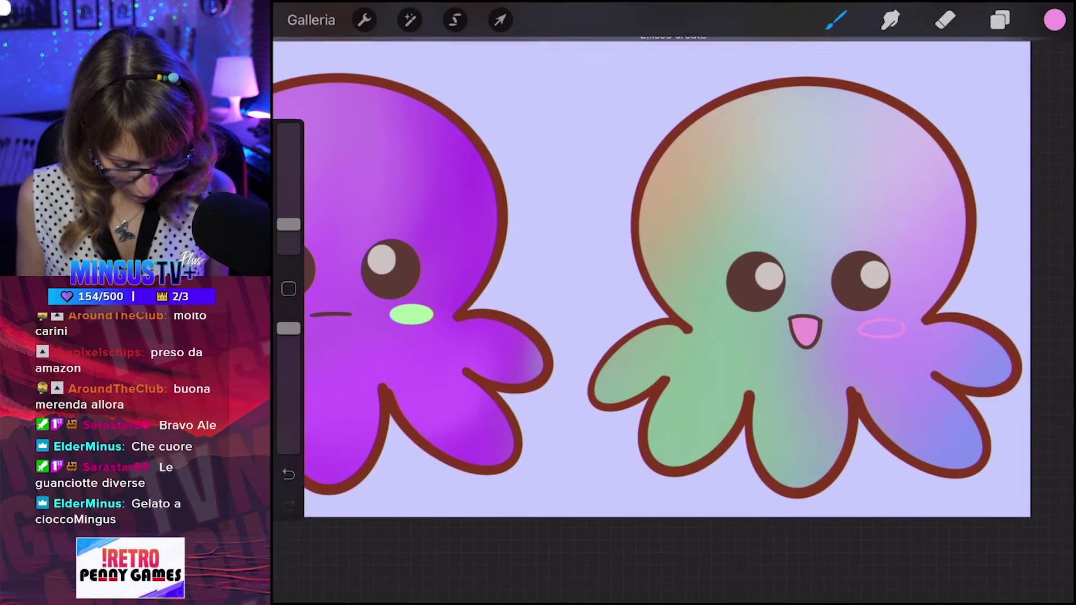
key("ctrl+z")
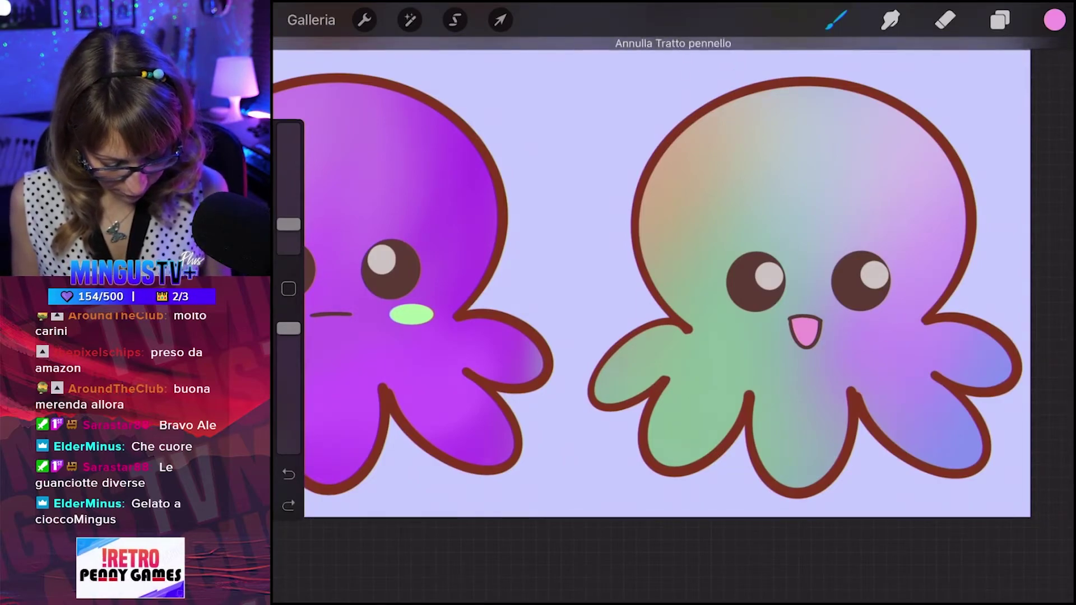
key("ctrl+z")
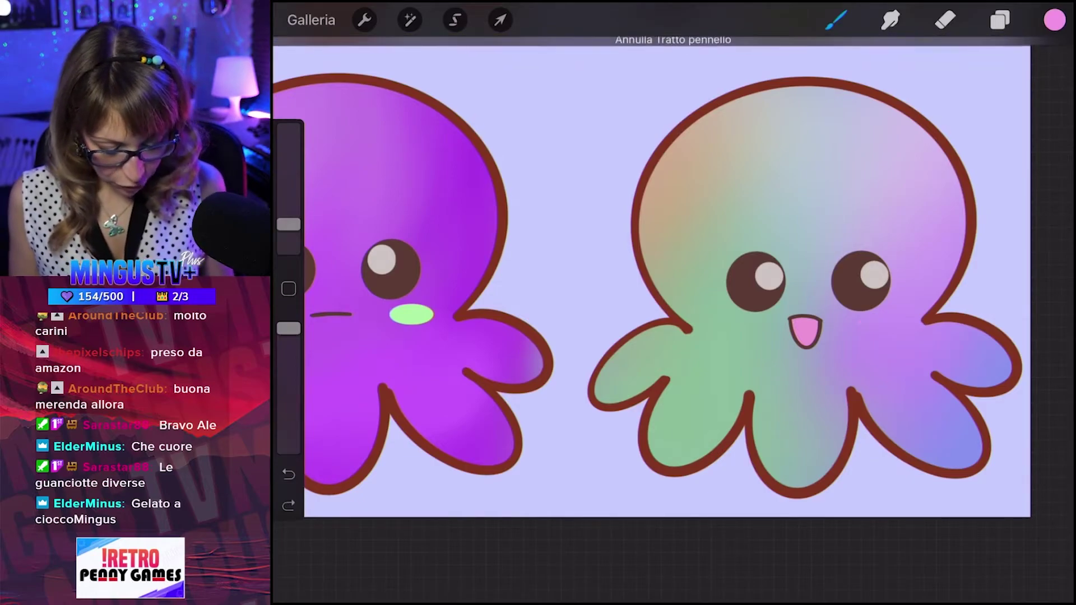
mouse_move(852, 327)
left_mouse_down()
mouse_move(885, 358)
mouse_move(876, 330)
left_mouse_up()
key("ctrl+z")
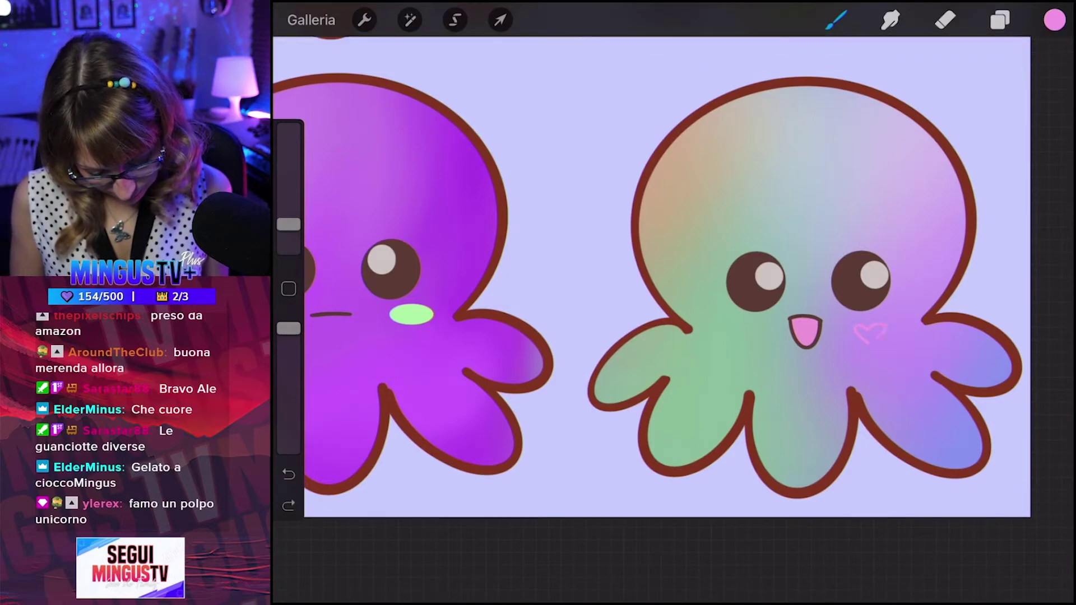
Draw a heart on the rainbow octopus's right cheek and fill it with adjusted pink.
left_click_drag(870, 342, 870, 330)
left_click_drag(1054, 20, 870, 333)
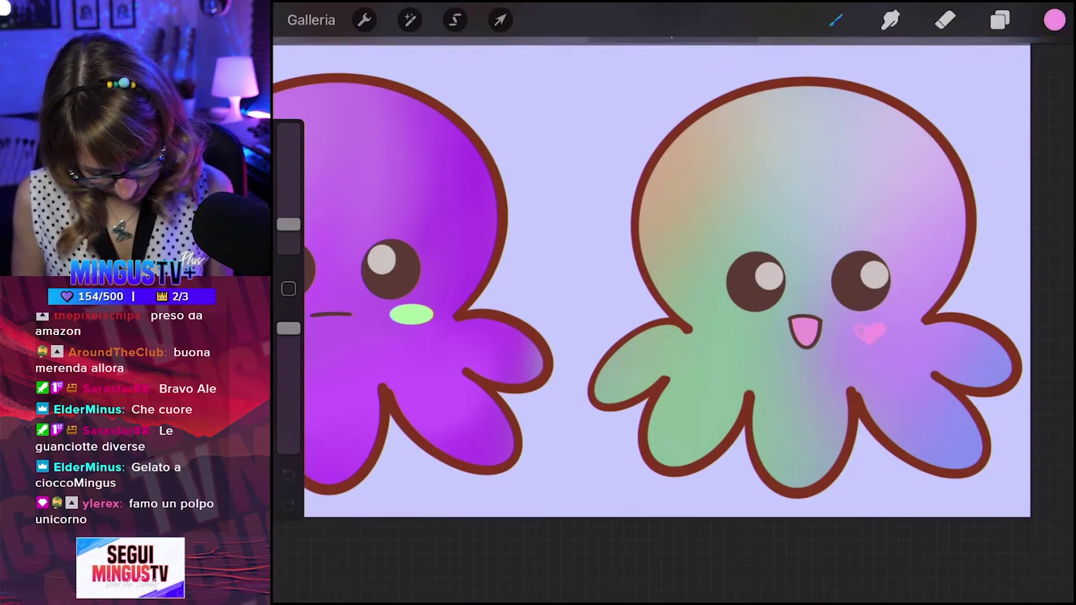
left_click(1054, 20)
left_click_drag(898, 164, 913, 144)
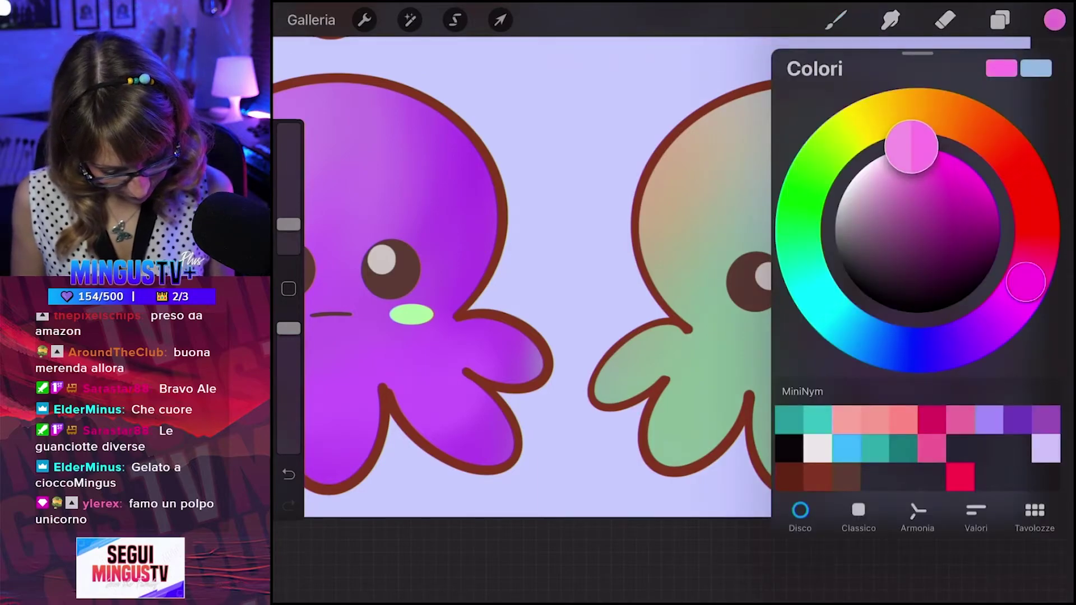
left_click(1054, 20)
left_click_drag(1054, 19, 870, 333)
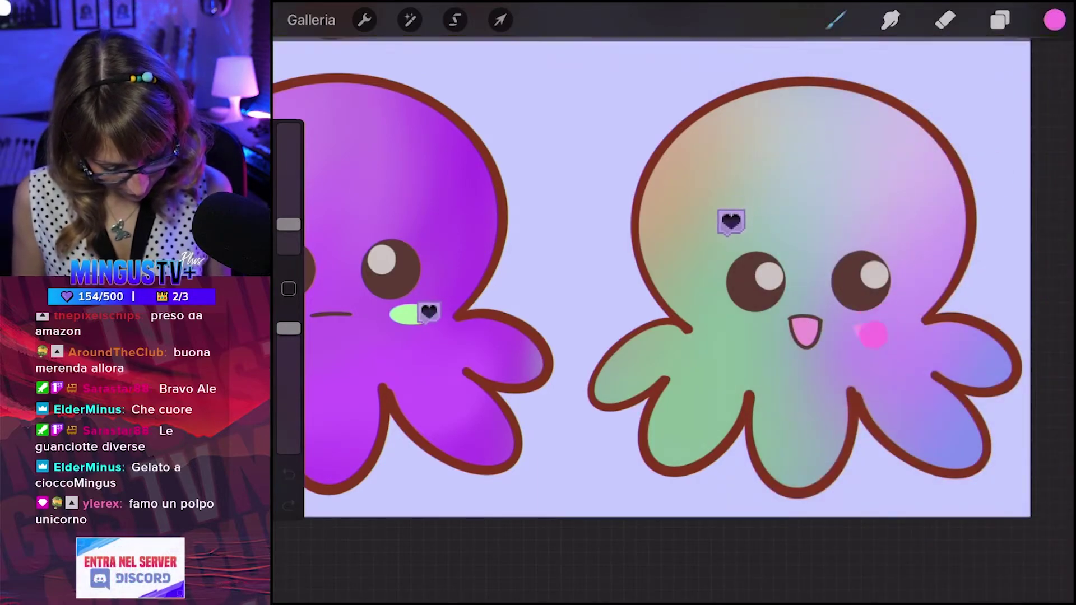
Recolour the heart blush with a stronger magenta pink.
left_click_drag(673, 280, 796, 297)
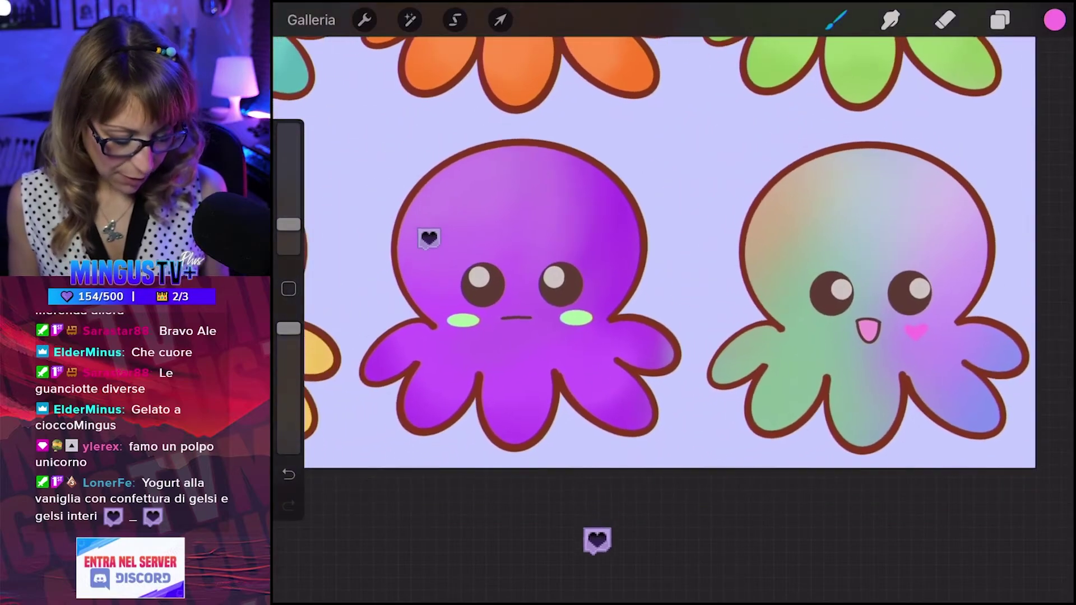
left_click(1054, 20)
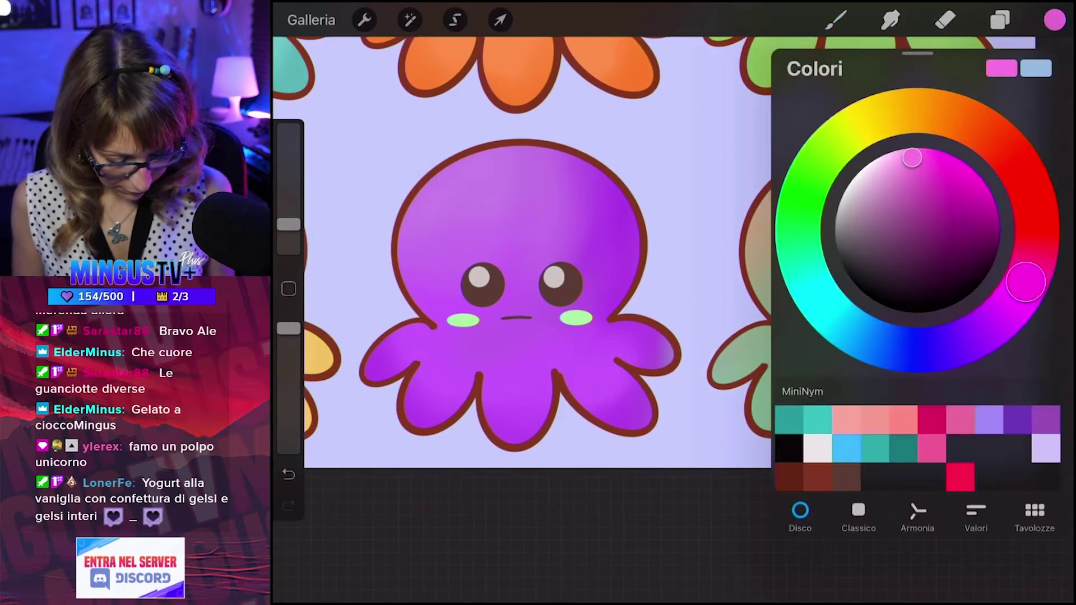
left_click(923, 151)
left_click(1054, 19)
left_click_drag(1054, 20, 917, 333)
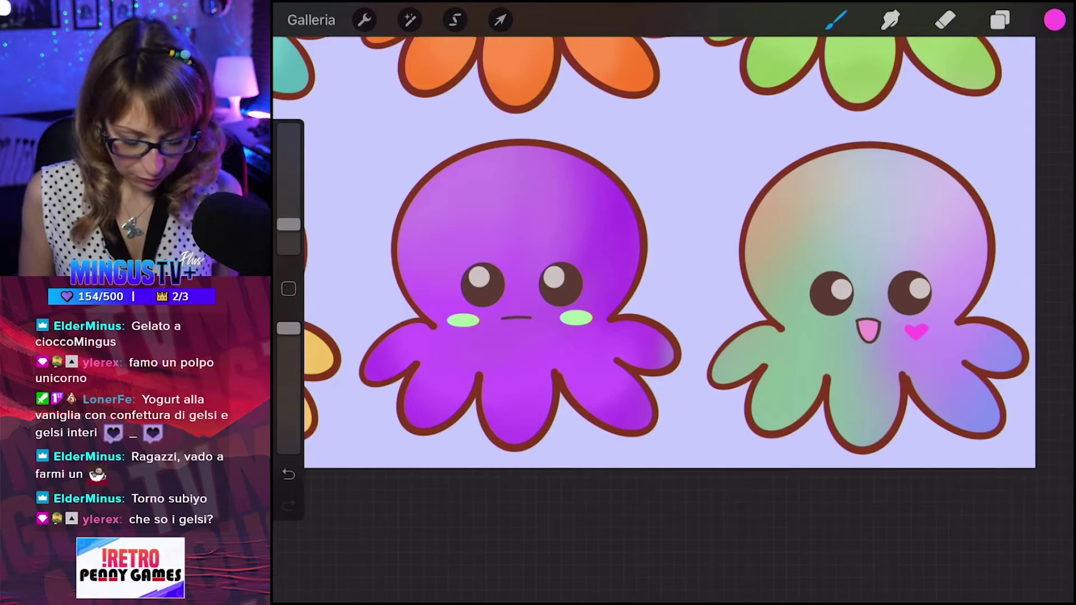
Erase the pink heart blush from the rainbow octopus's cheek.
scroll(994, 312, "up", 3)
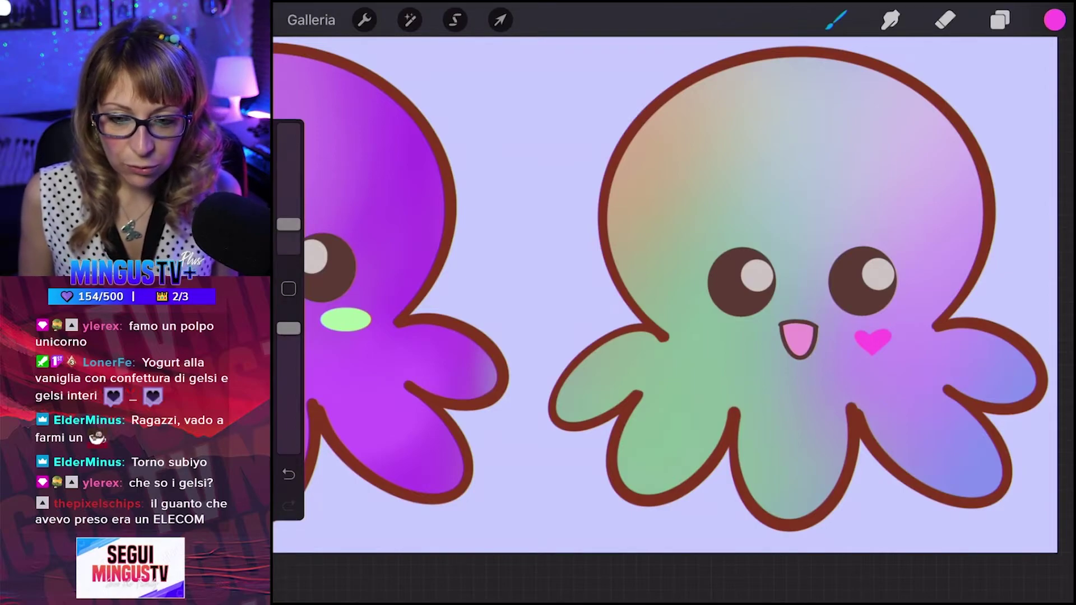
left_click(945, 21)
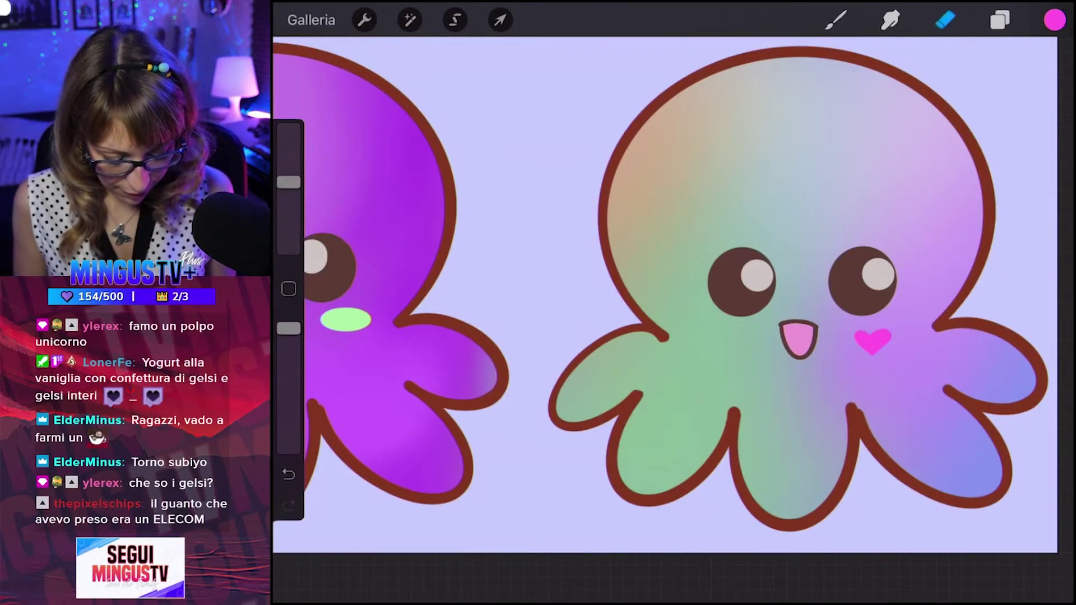
left_click_drag(856, 335, 890, 345)
Try a lighter pink, then cyan, for the blush, undoing each stroke.
left_click(1054, 20)
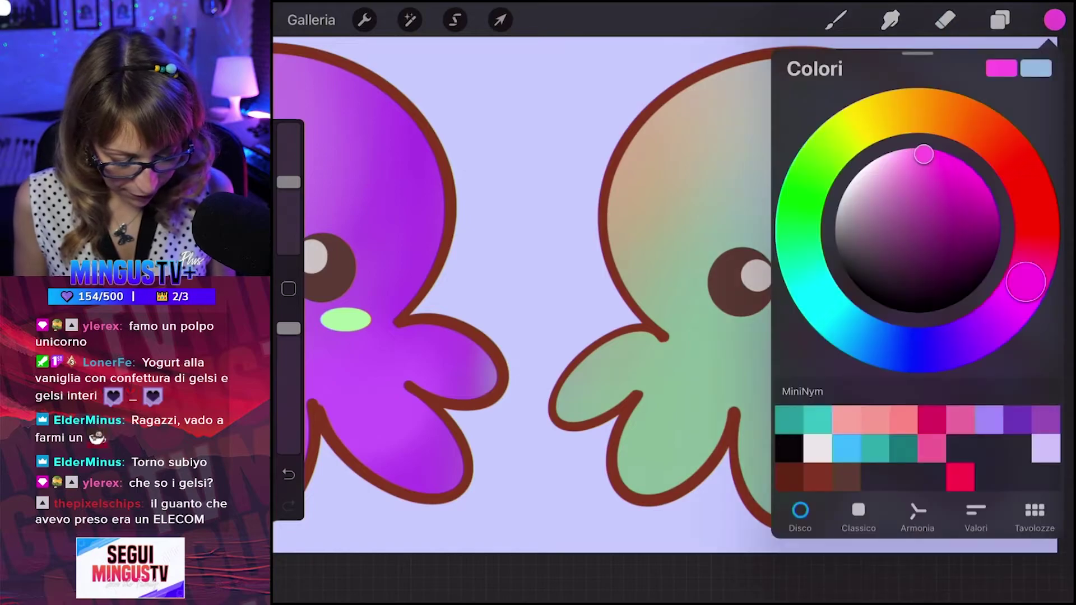
mouse_move(923, 154)
left_mouse_down()
mouse_move(907, 158)
mouse_move(908, 172)
left_mouse_up()
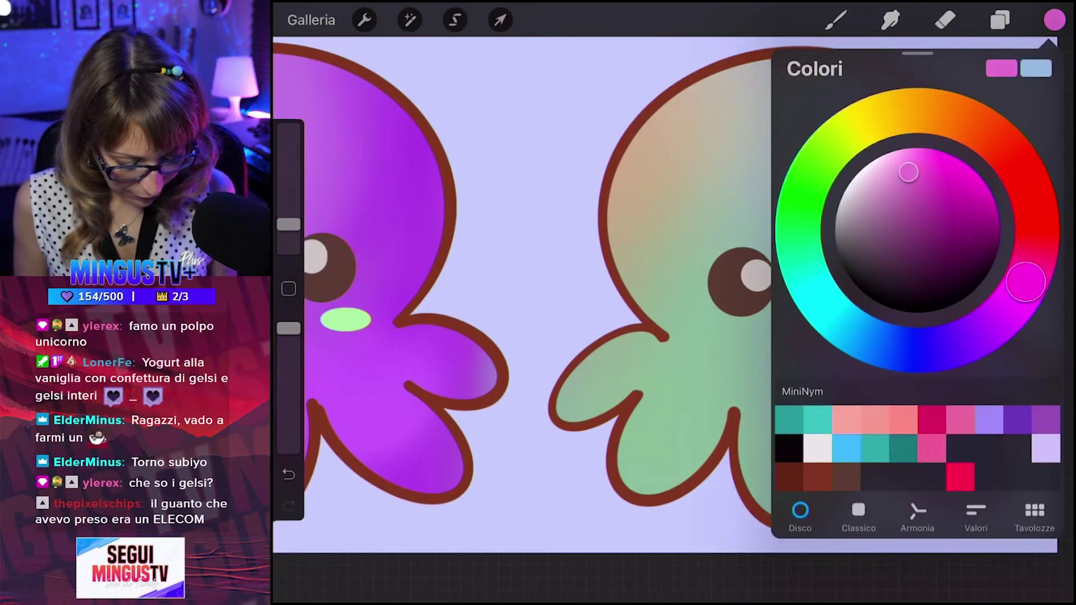
left_click_drag(1025, 282, 1027, 278)
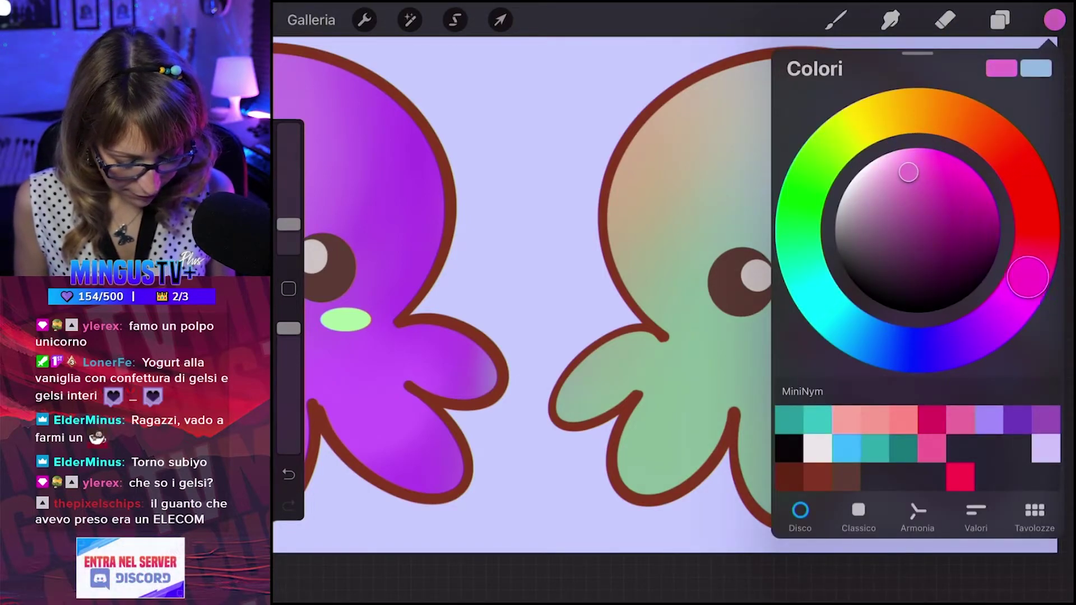
left_click(836, 20)
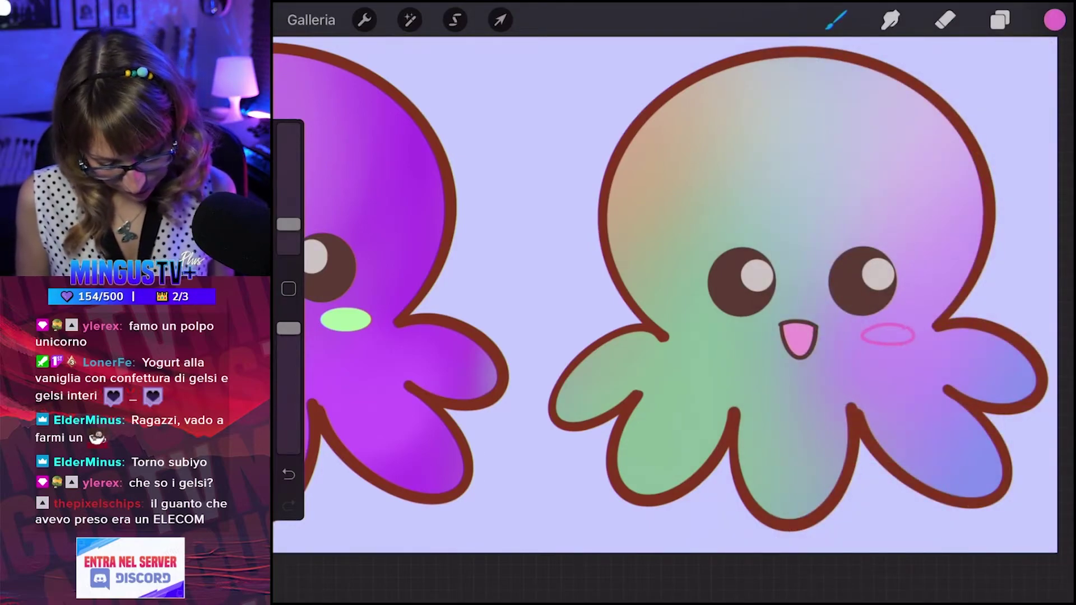
key("ctrl+z")
left_click(1054, 19)
left_click(847, 327)
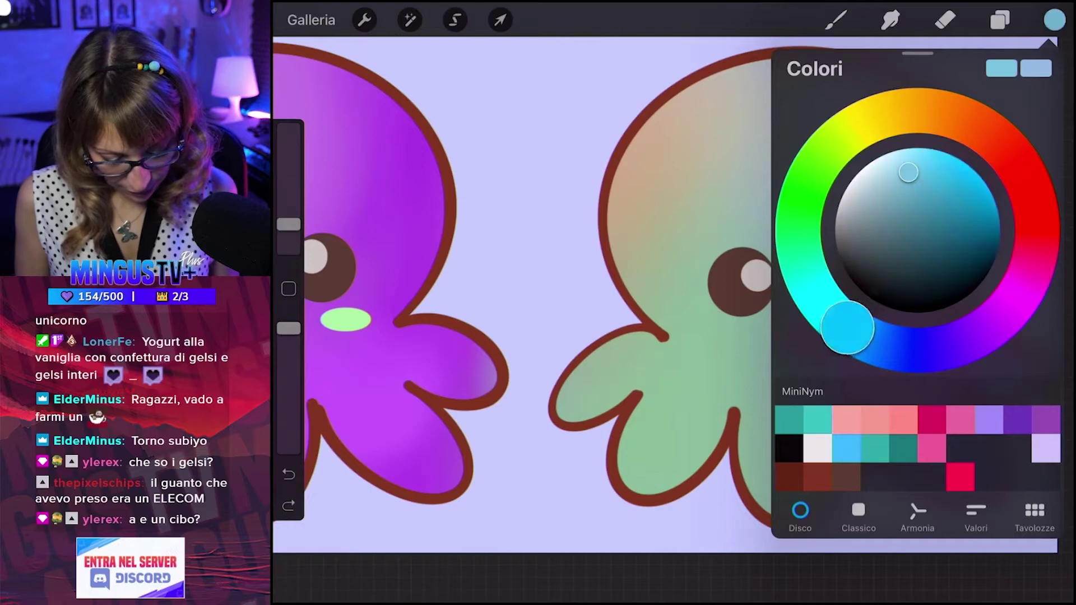
left_click_drag(909, 172, 926, 161)
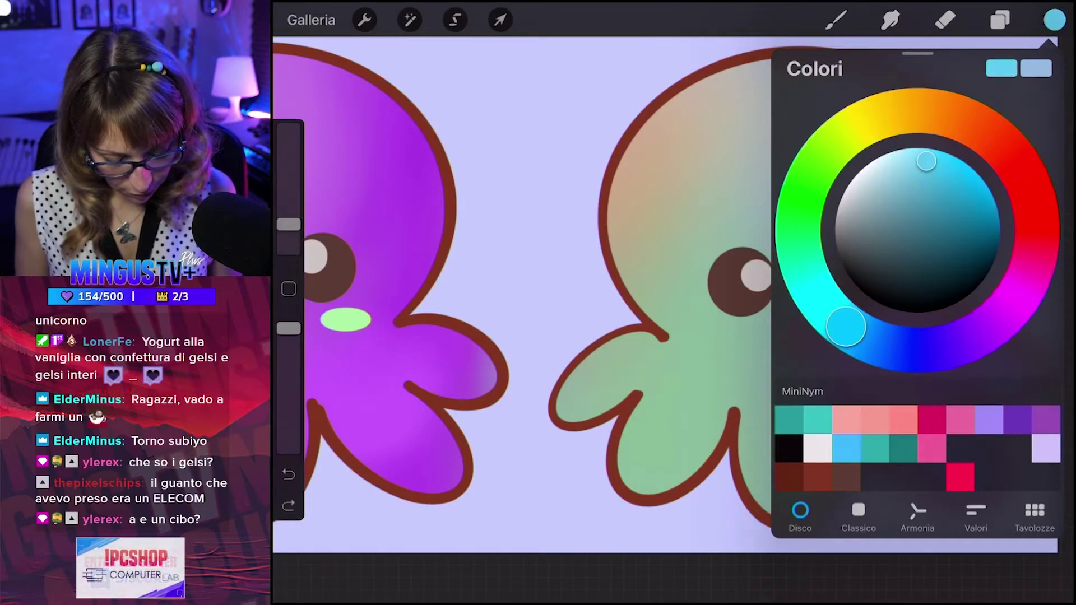
left_click(836, 20)
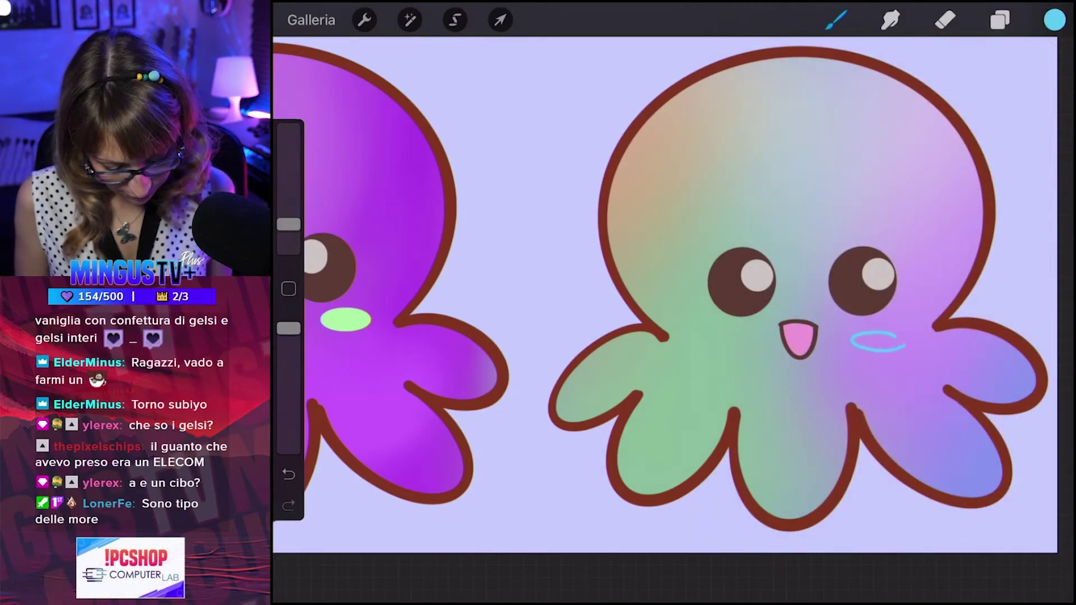
key("ctrl+z")
Switch to teal and fill oval blushes on both rainbow octopus cheeks.
left_click(1054, 20)
left_click(825, 307)
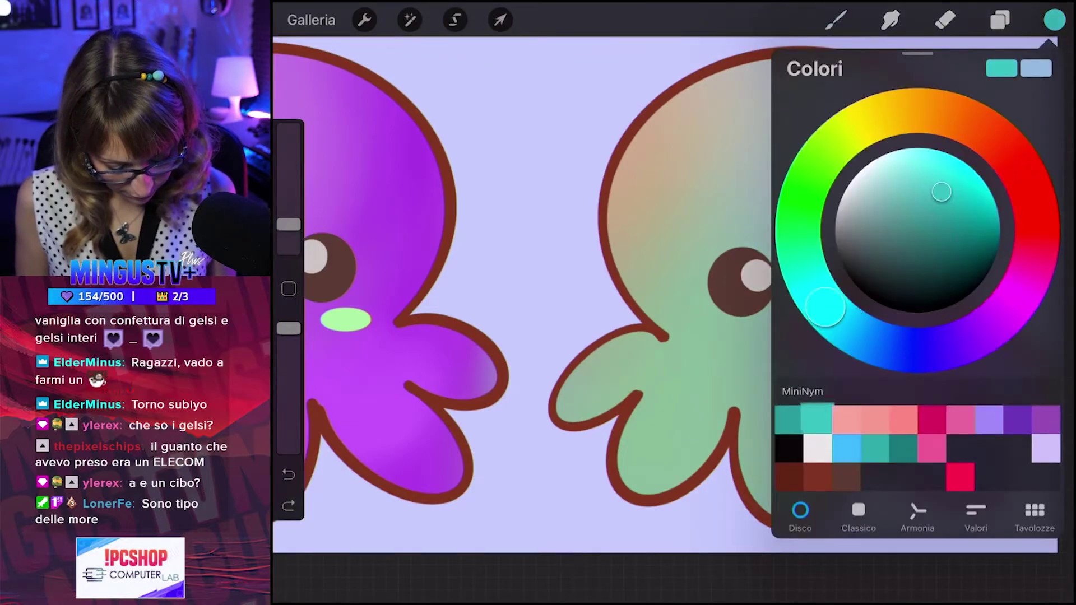
left_click(835, 20)
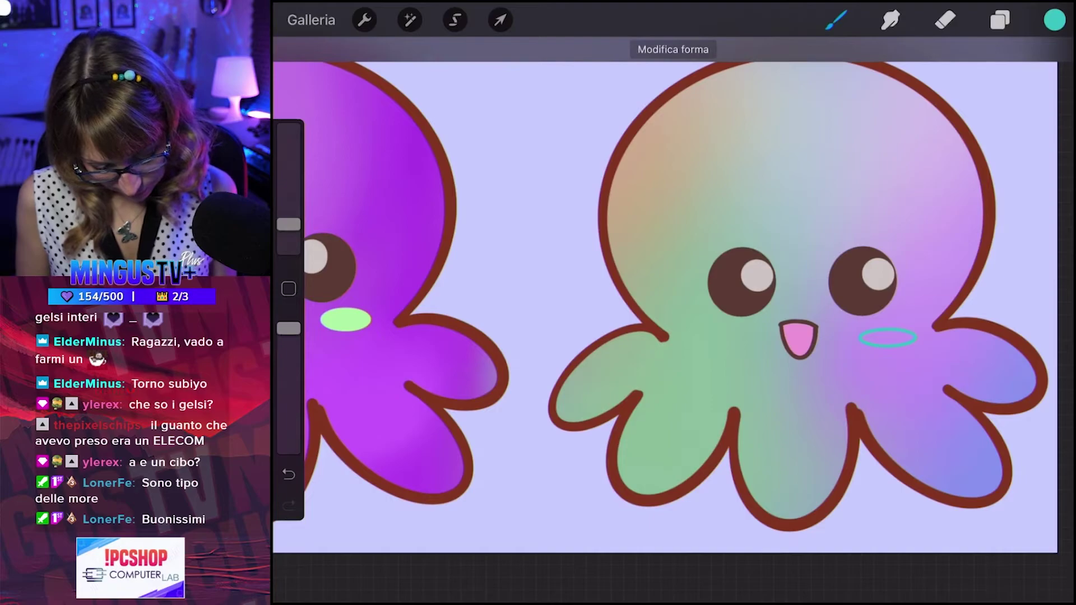
left_click_drag(961, 197, 887, 337)
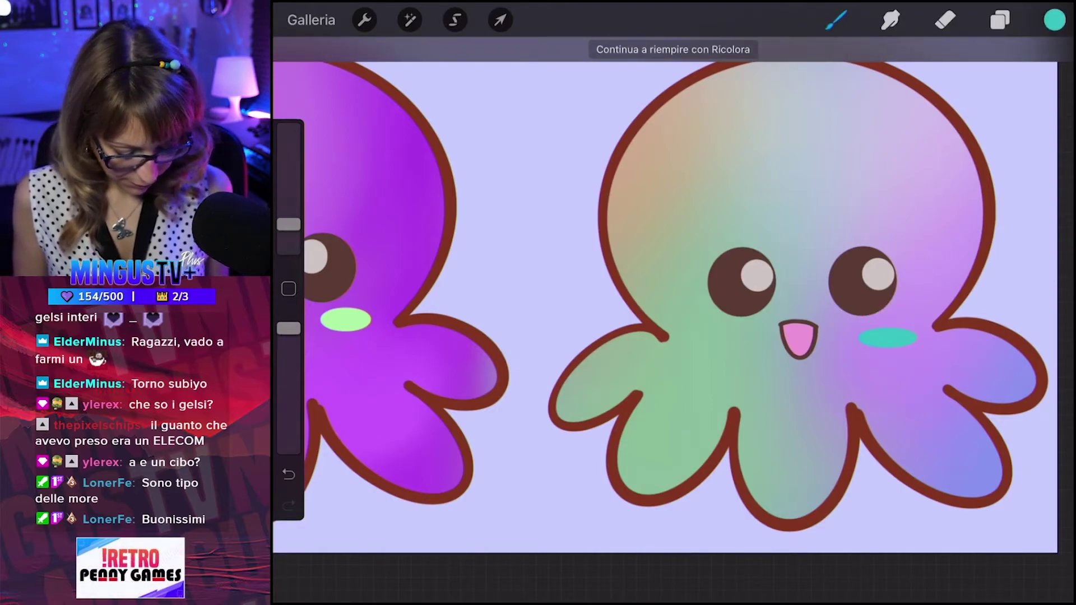
left_click_drag(687, 328, 723, 331)
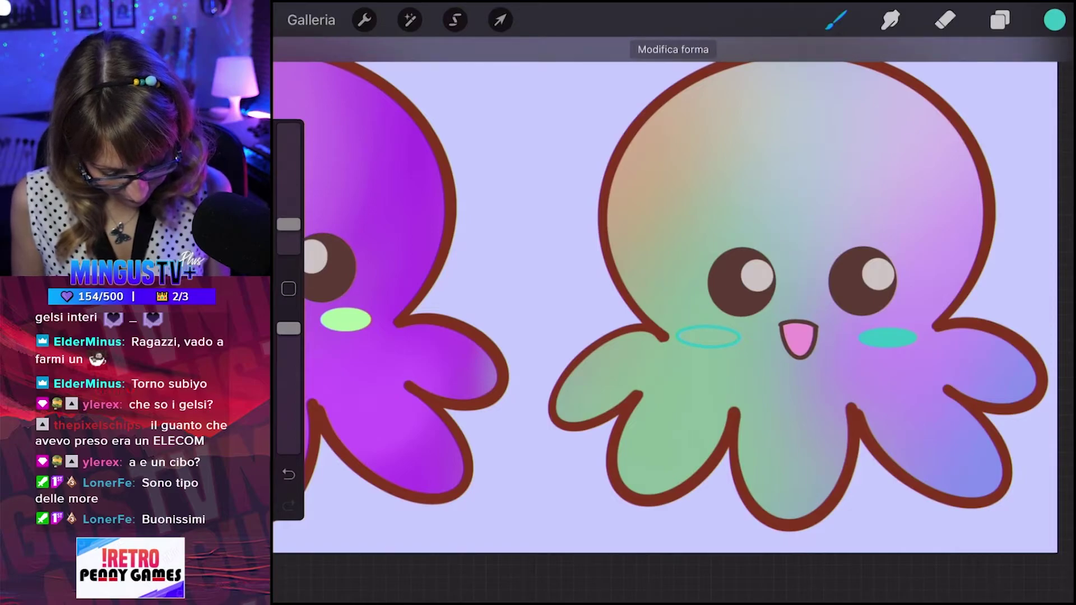
left_click_drag(1054, 19, 708, 336)
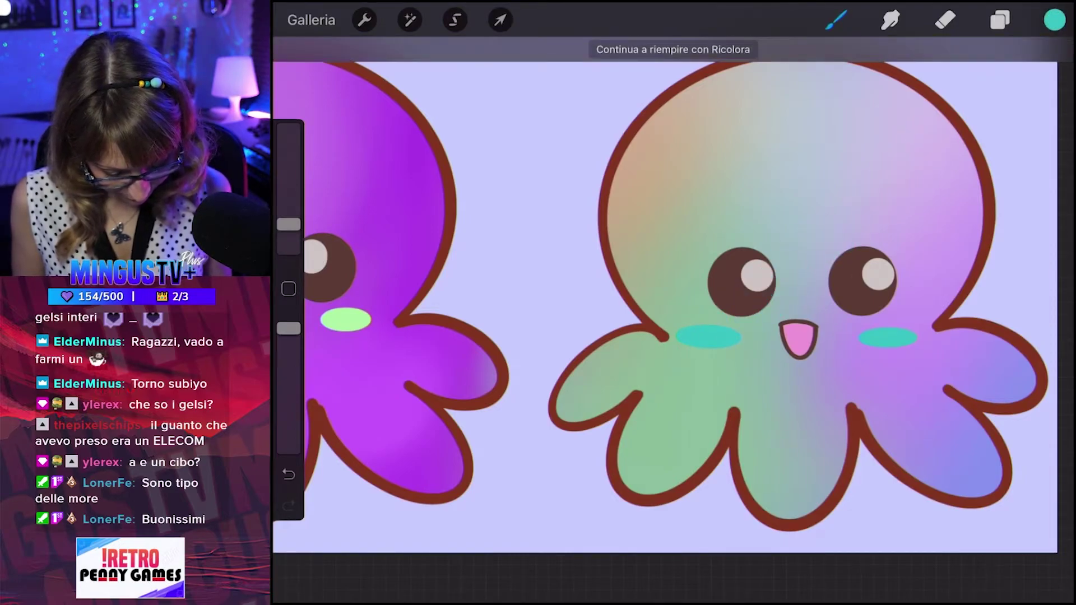
scroll(673, 280, "down", 3)
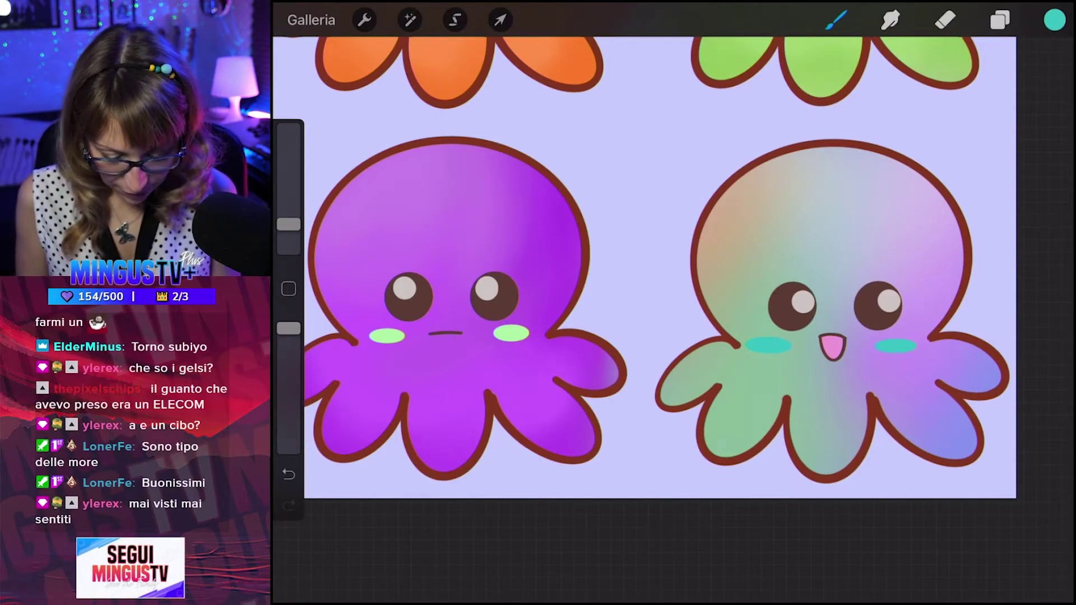
Lasso and transform the left teal cheek blush to match the right, then check zoomed out.
left_click(454, 20)
mouse_move(767, 325)
left_mouse_down()
mouse_move(735, 343)
mouse_move(749, 344)
left_mouse_up()
left_click(500, 19)
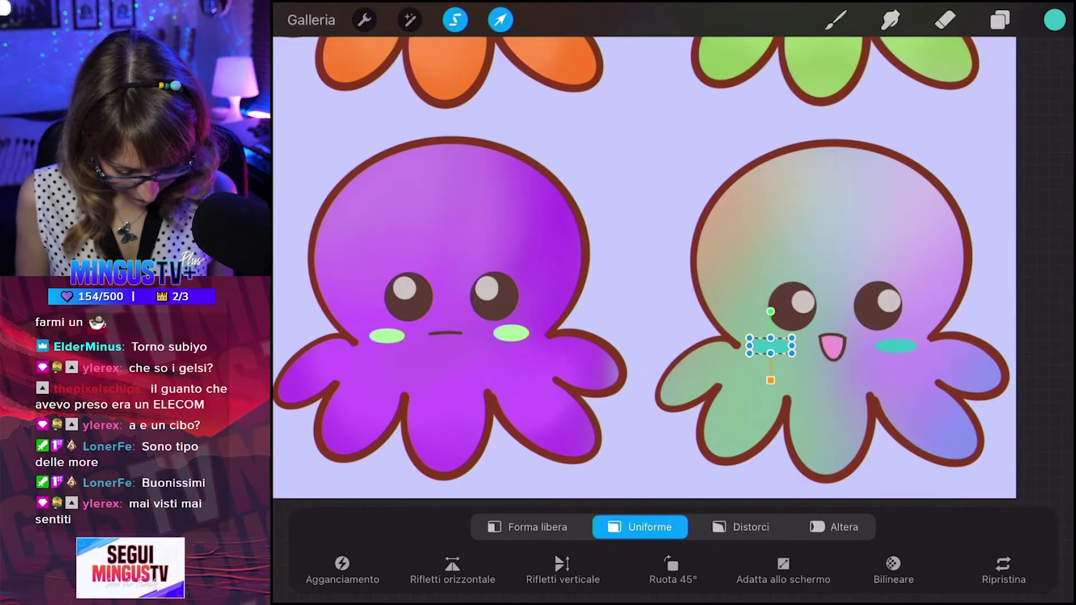
left_click(500, 20)
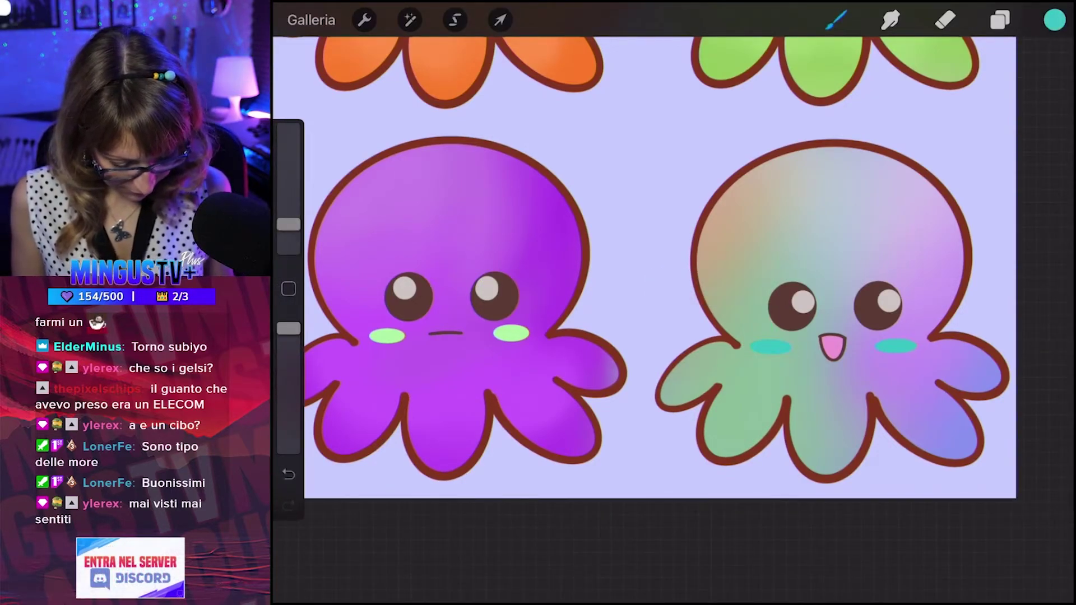
scroll(644, 266, "down", 2)
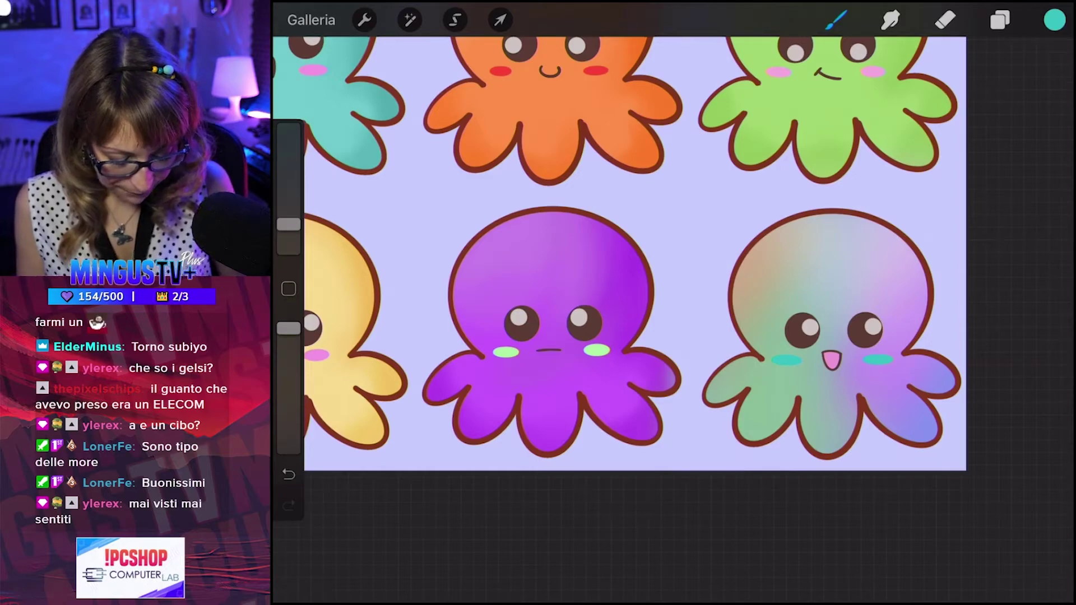
scroll(633, 274, "up", 2)
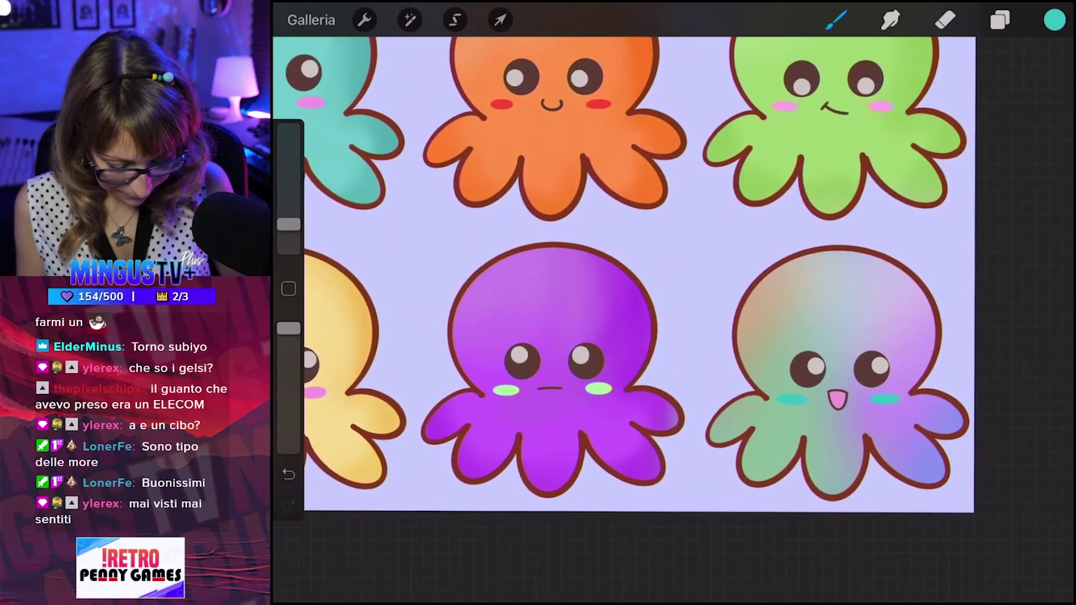
scroll(672, 252, "down", 3)
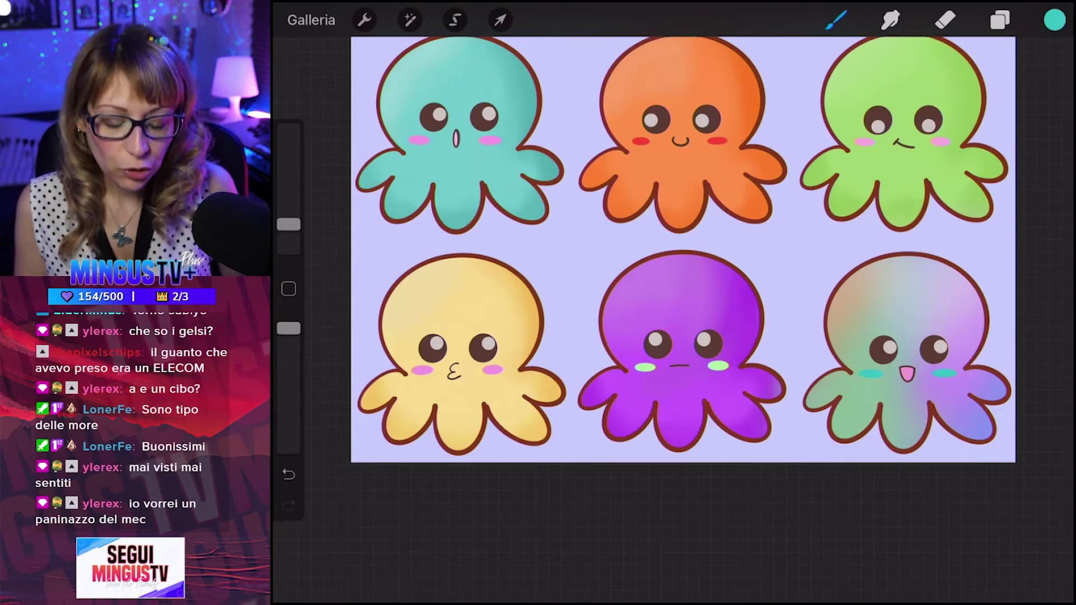
scroll(645, 263, "up", 2)
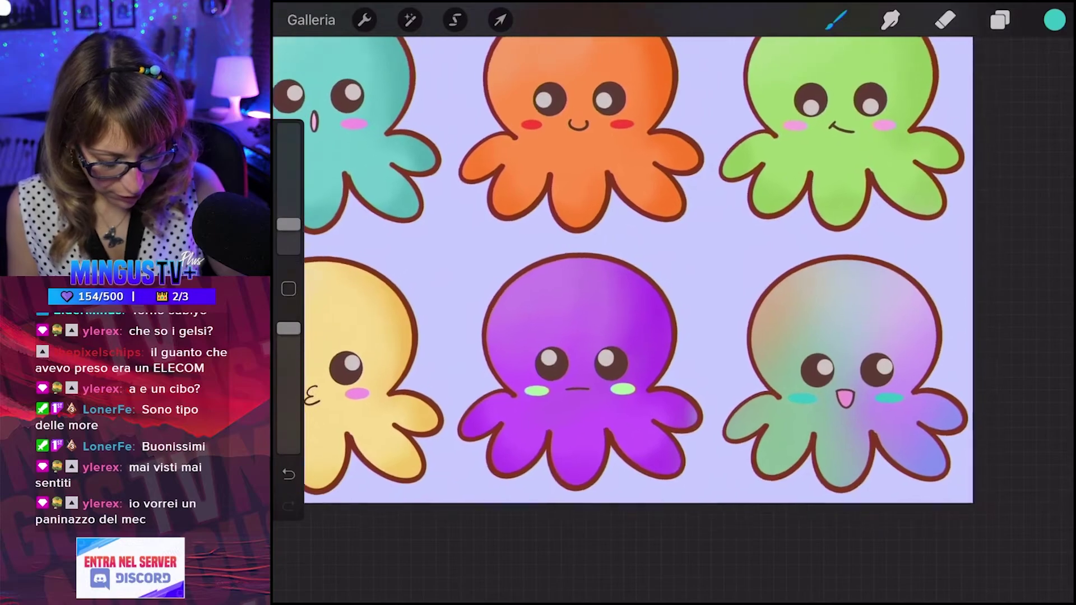
Choose a studio pen brush and add a new empty layer.
left_click(836, 20)
left_click(900, 135)
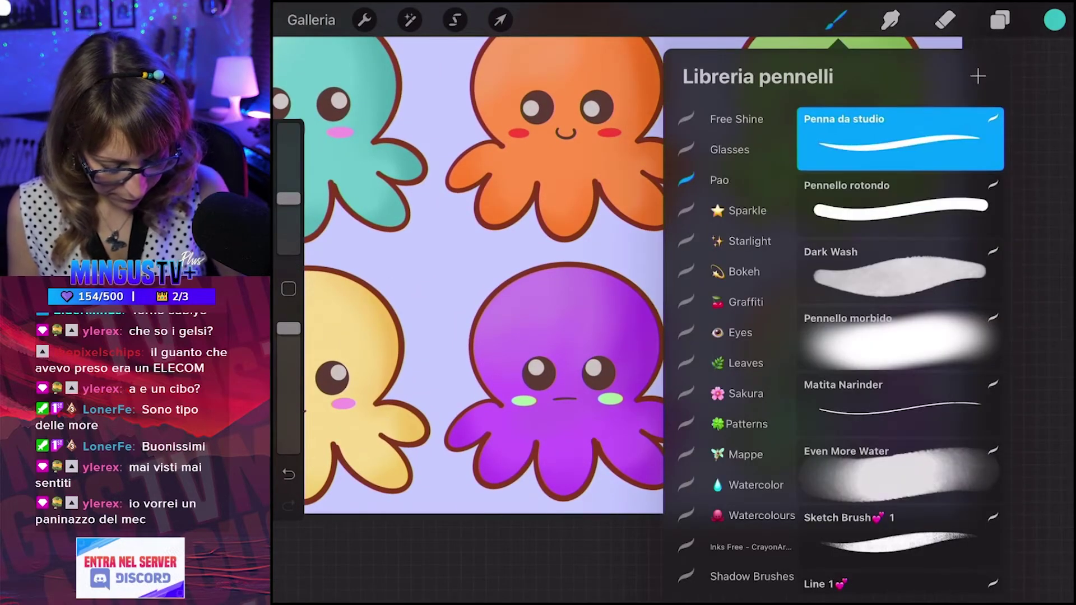
left_click(999, 21)
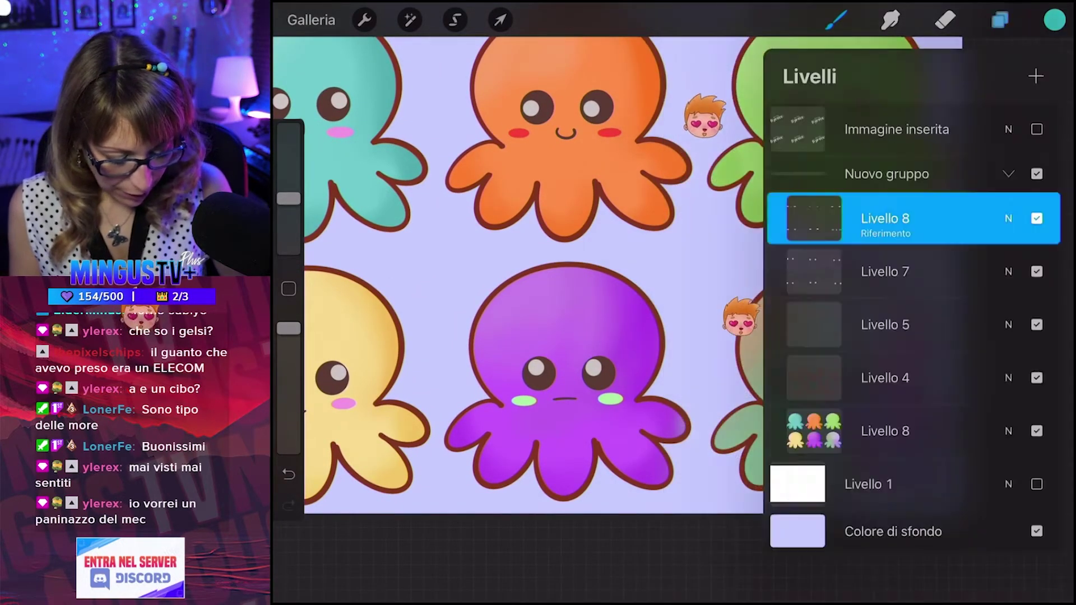
left_click(1036, 77)
Set the colour to purple and select the Matita Narinder sketching pencil.
left_click(1000, 20)
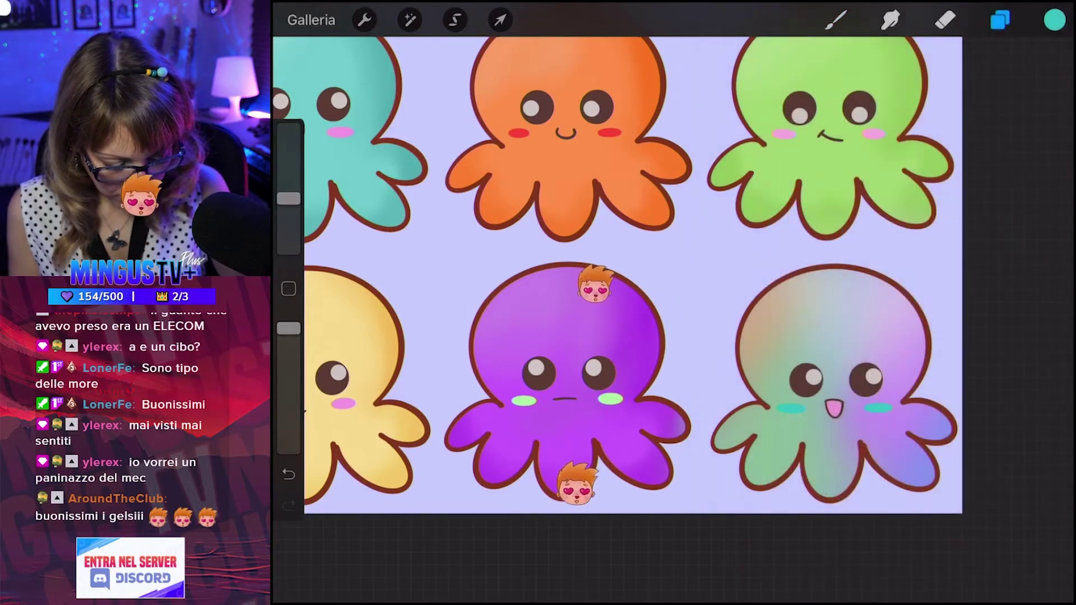
left_click(1054, 21)
left_click(965, 340)
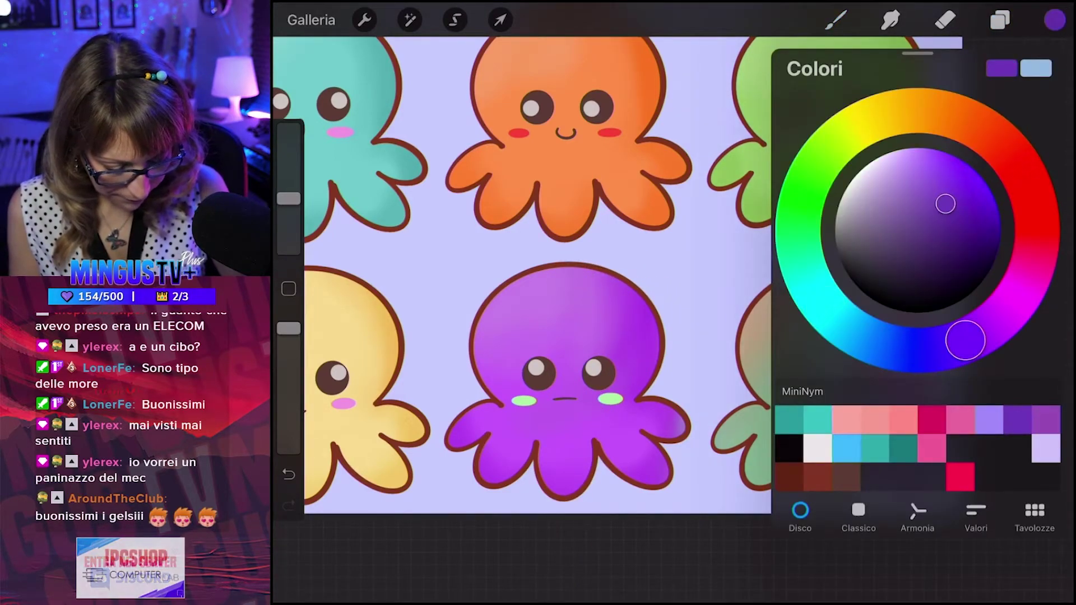
left_click(836, 20)
left_click(900, 404)
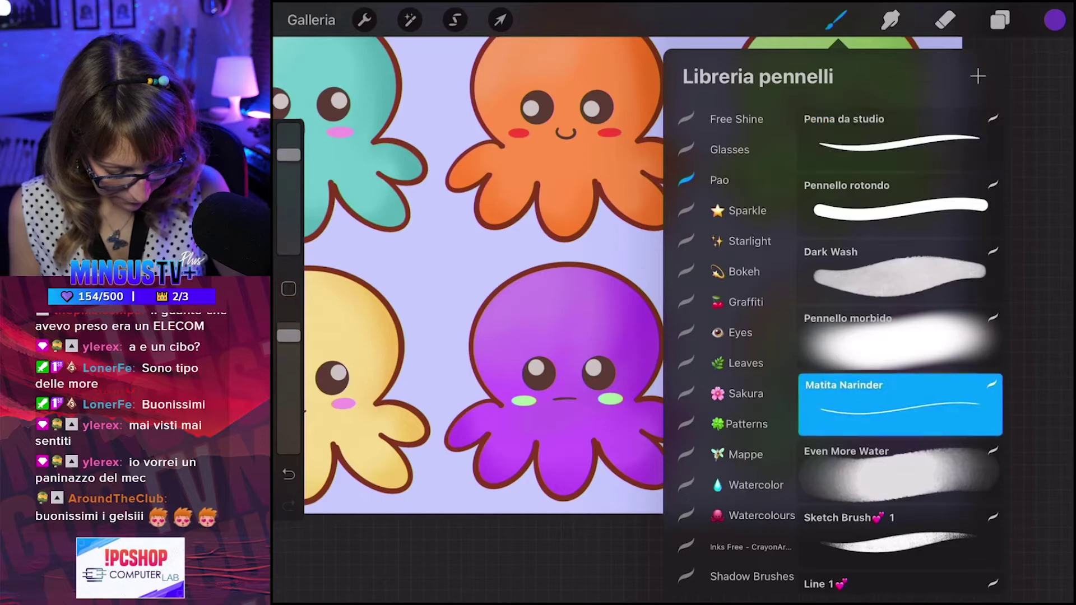
left_click(476, 269)
left_click(1000, 21)
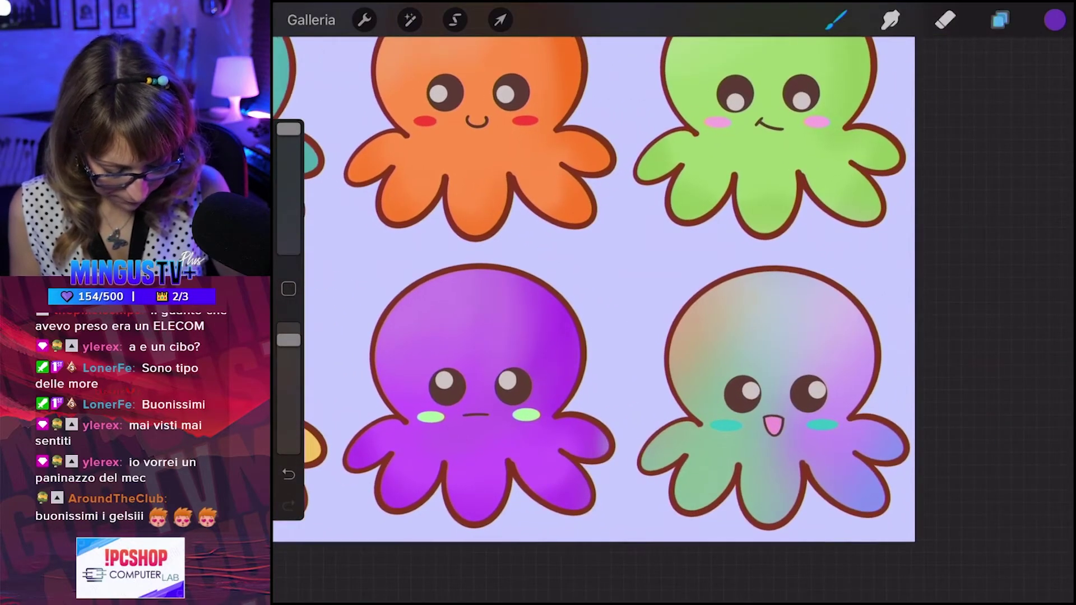
left_click(999, 20)
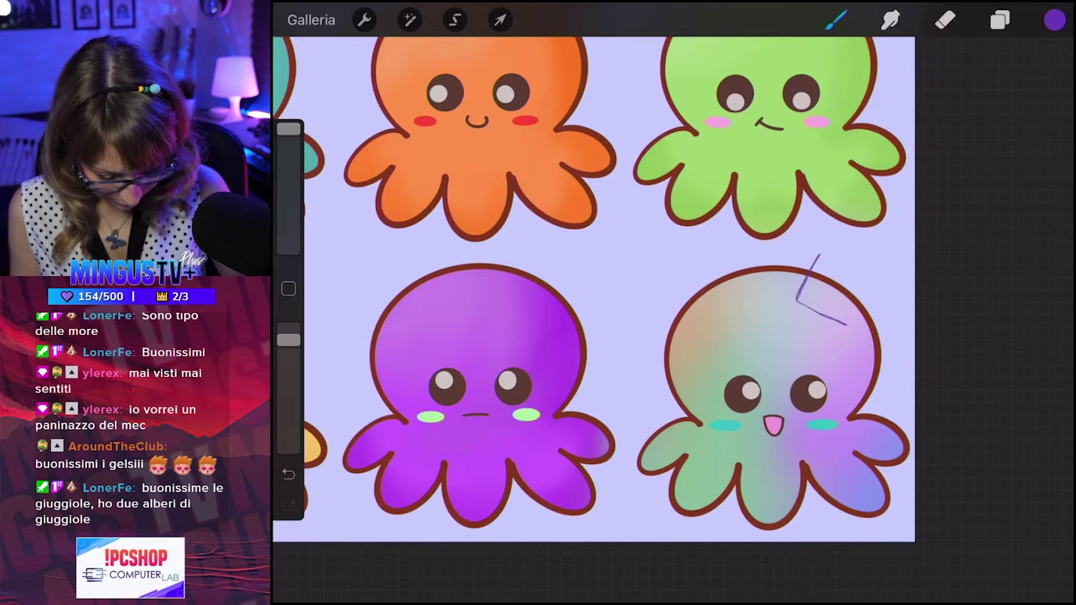
Sketch the crown's first line and spiky top above the rainbow octopus.
left_click_drag(847, 324, 867, 288)
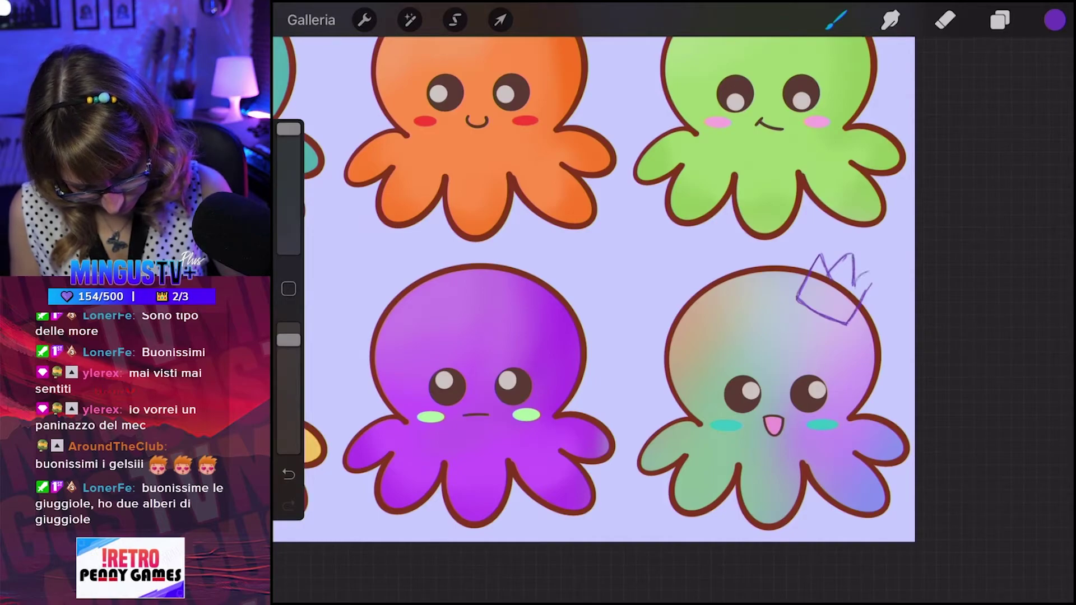
left_click_drag(867, 273, 871, 283)
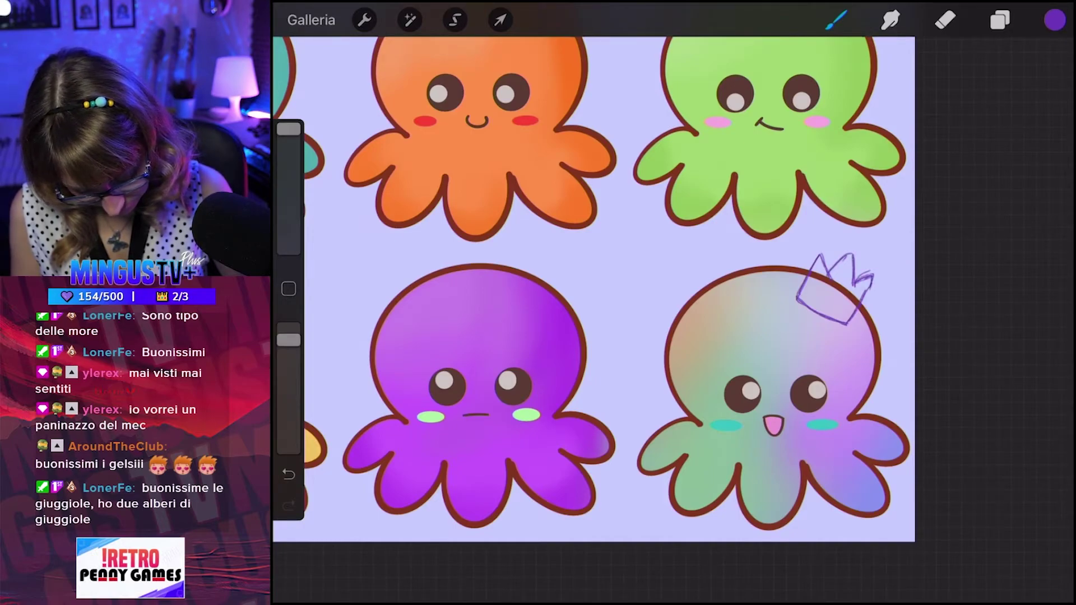
left_click(945, 20)
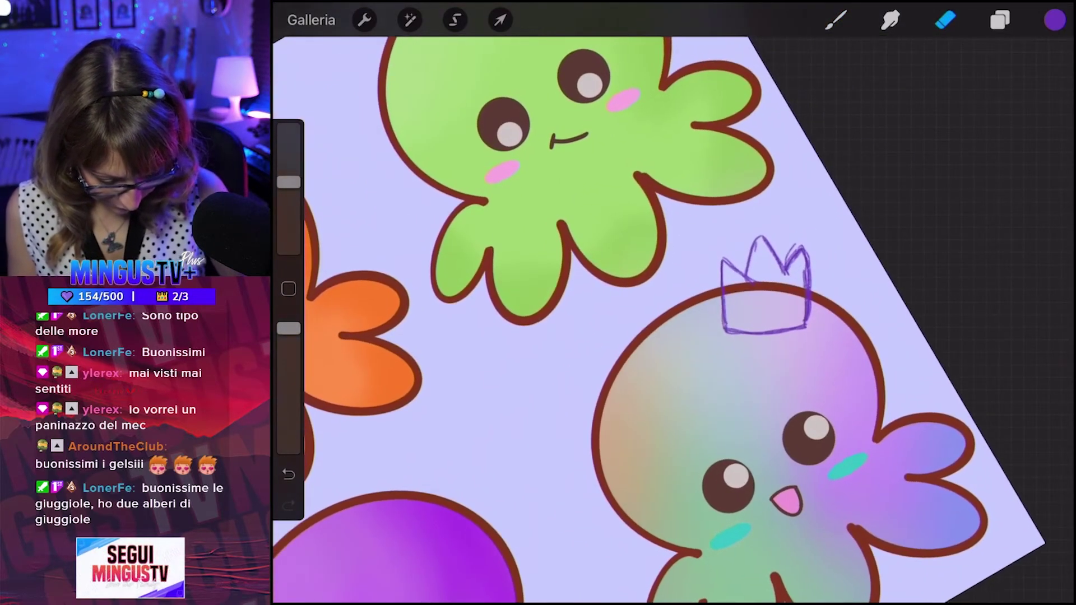
Erase the crown's right side, part of its left peak and stray marks above it.
left_click_drag(808, 255, 806, 320)
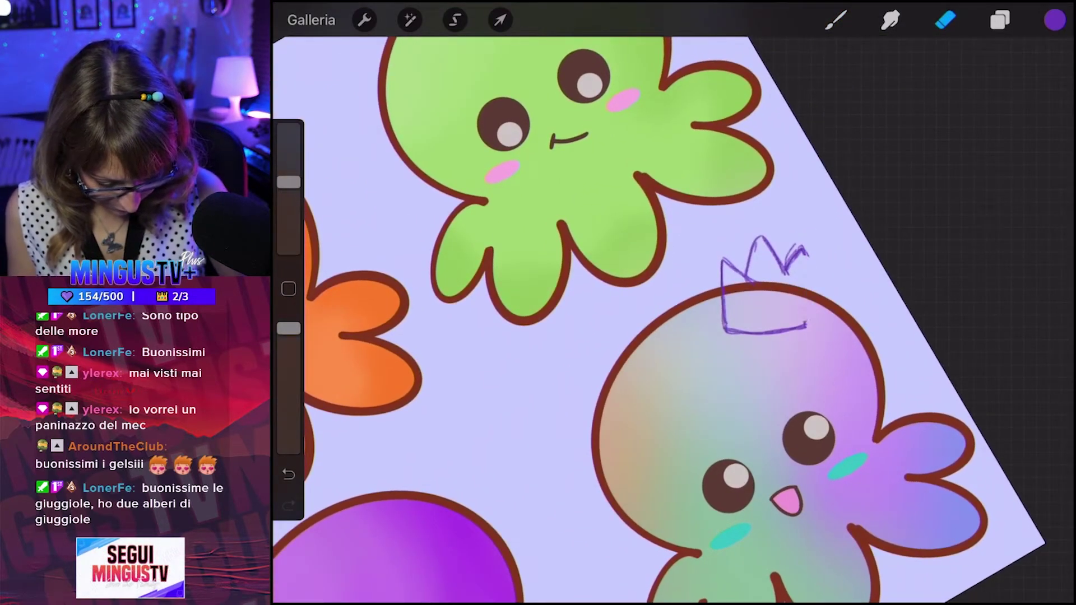
left_click_drag(289, 182, 289, 129)
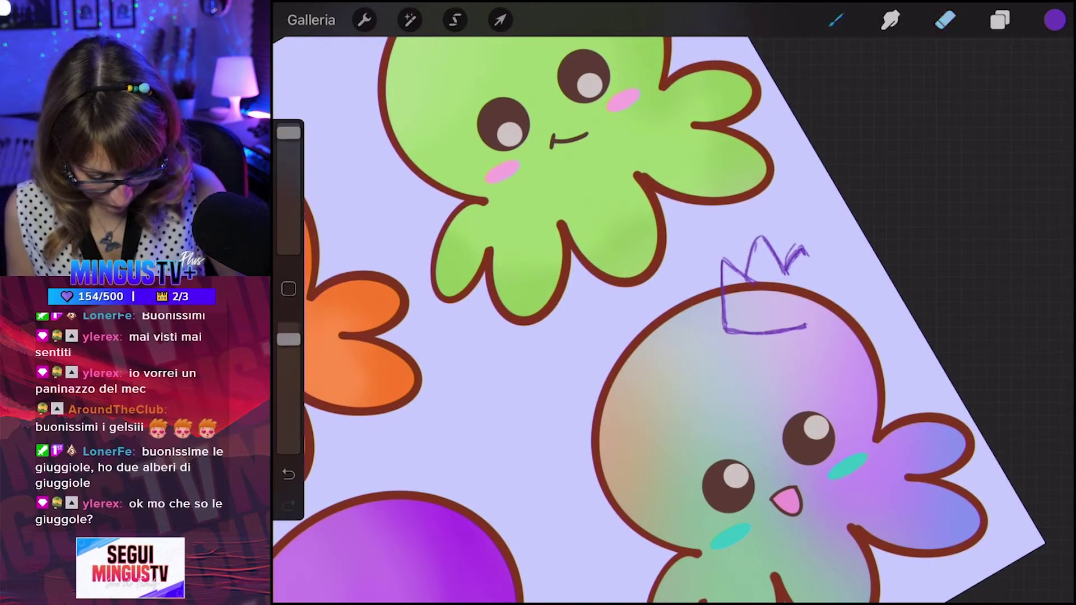
left_click(836, 20)
left_click(945, 19)
left_click_drag(759, 235, 751, 266)
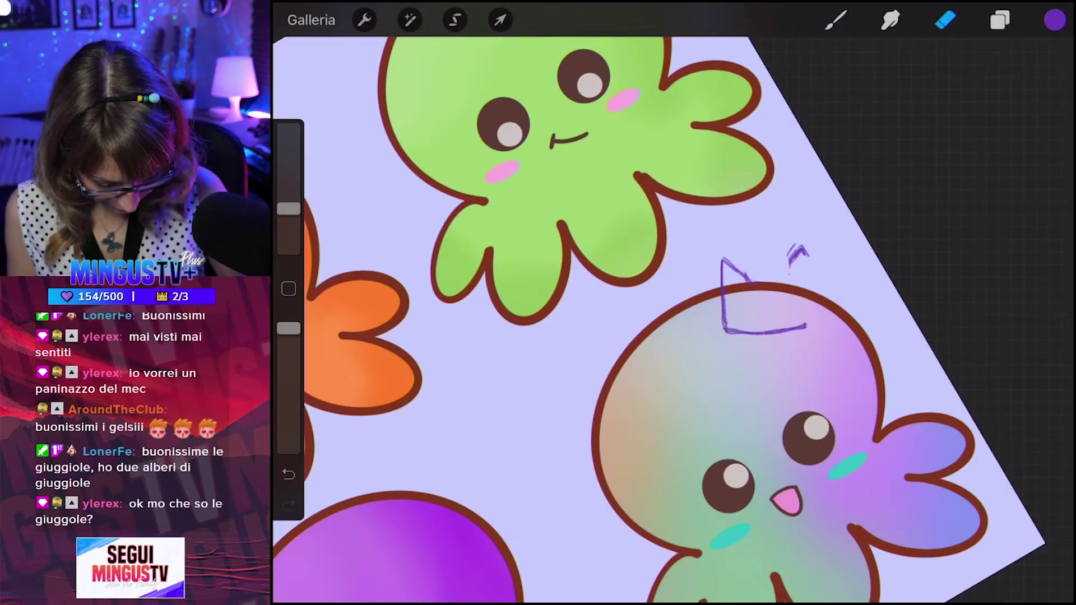
left_click_drag(789, 252, 807, 255)
left_click(836, 20)
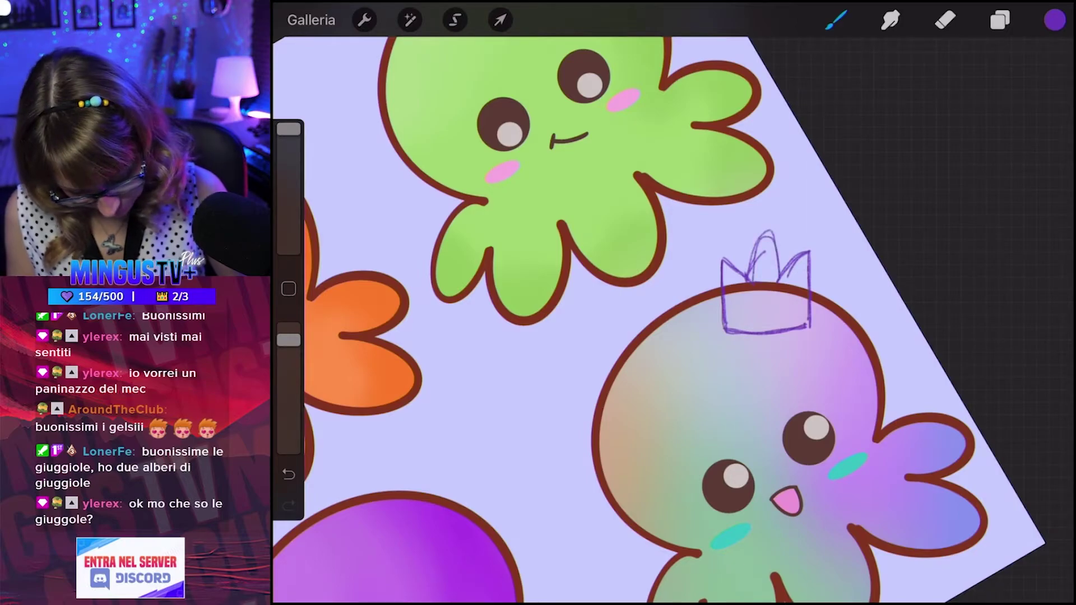
Redraw the crown's middle spike taller, discarding a ball on top.
left_click_drag(766, 225, 762, 235)
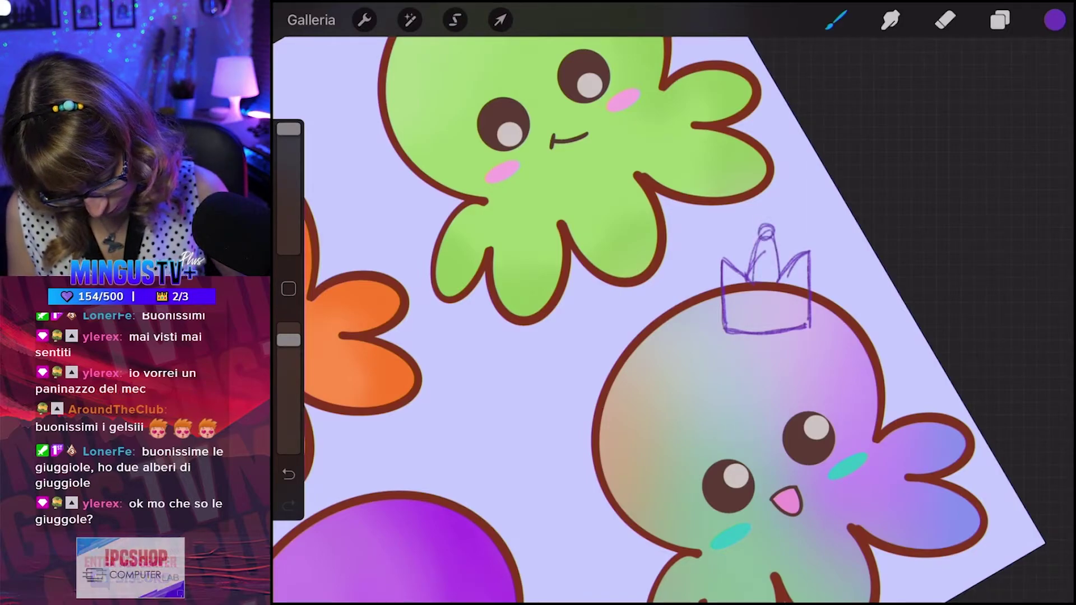
key("ctrl+z")
left_click_drag(756, 281, 757, 242)
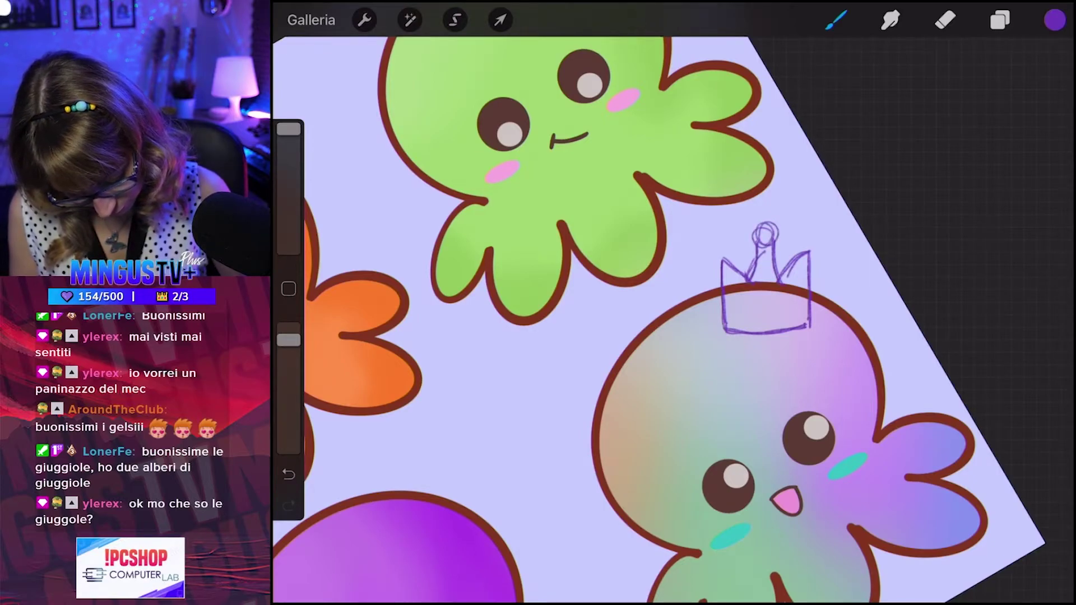
key("ctrl+z")
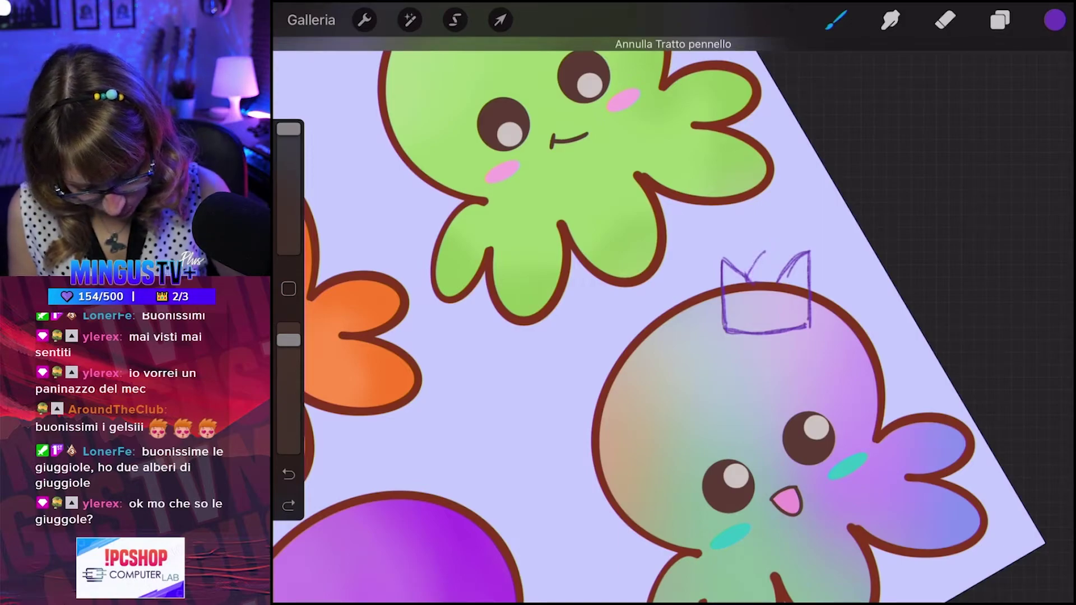
mouse_move(751, 280)
left_mouse_down()
mouse_move(763, 246)
mouse_move(773, 275)
left_mouse_up()
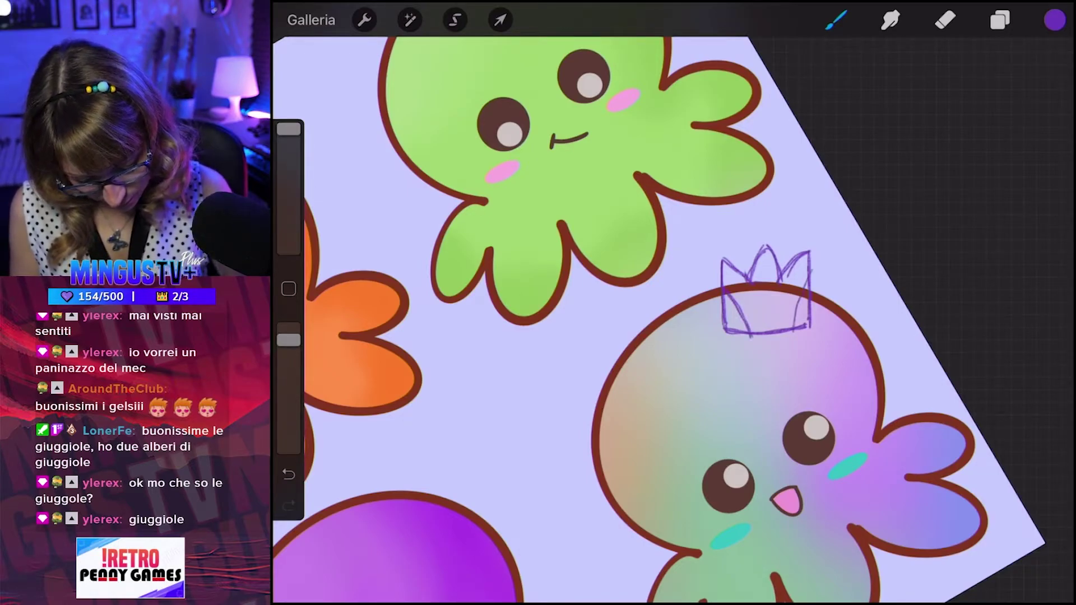
Erase the crown lines inside the octopus head and redraw the crown's right side.
key("e")
left_click_drag(722, 316, 728, 335)
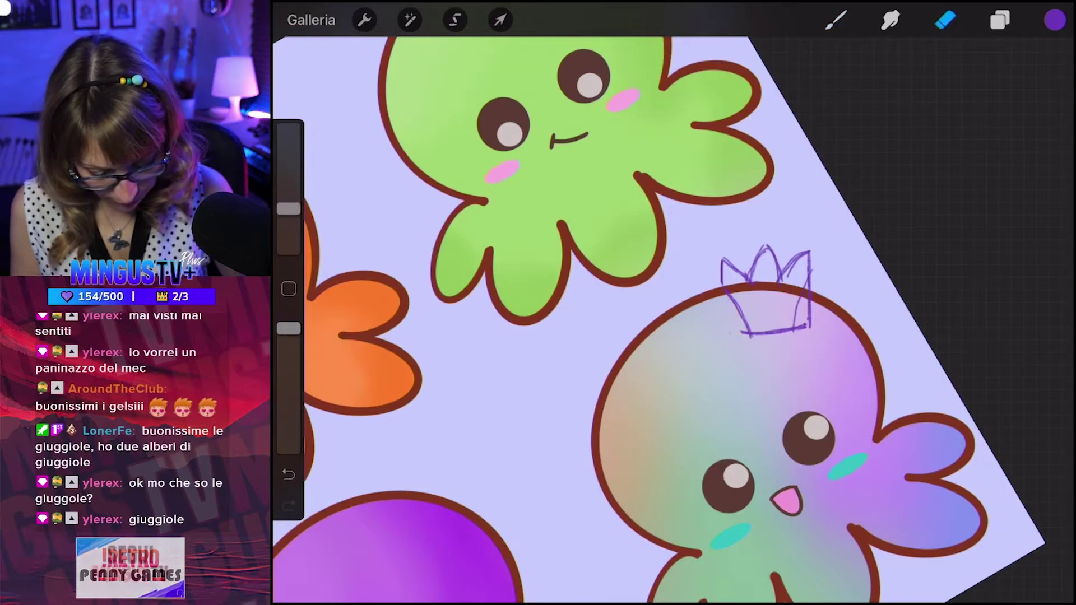
mouse_move(728, 292)
left_mouse_down()
mouse_move(810, 331)
mouse_move(800, 331)
left_mouse_up()
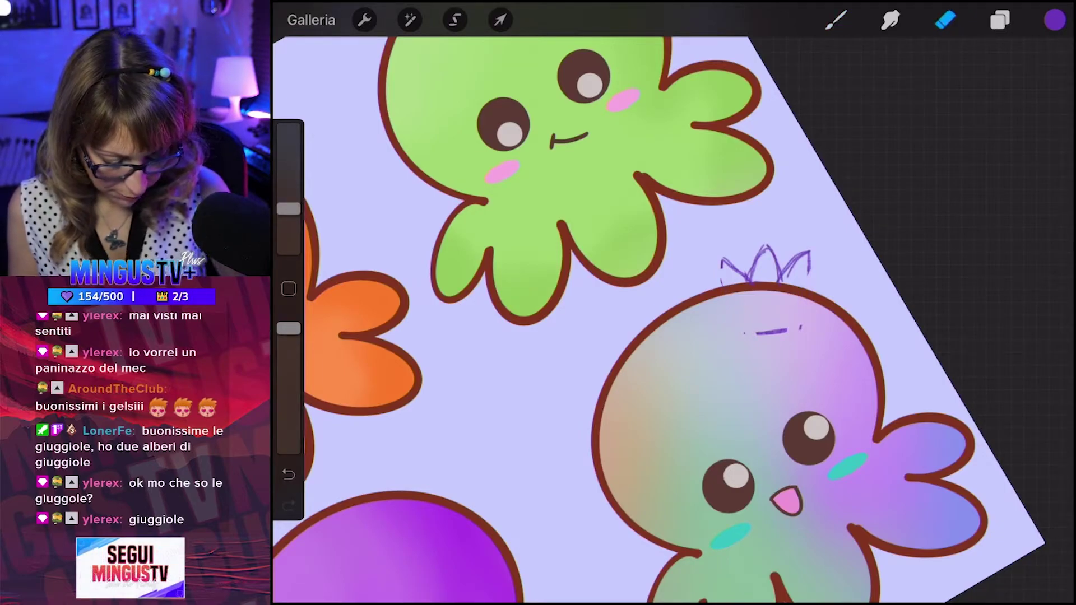
key("b")
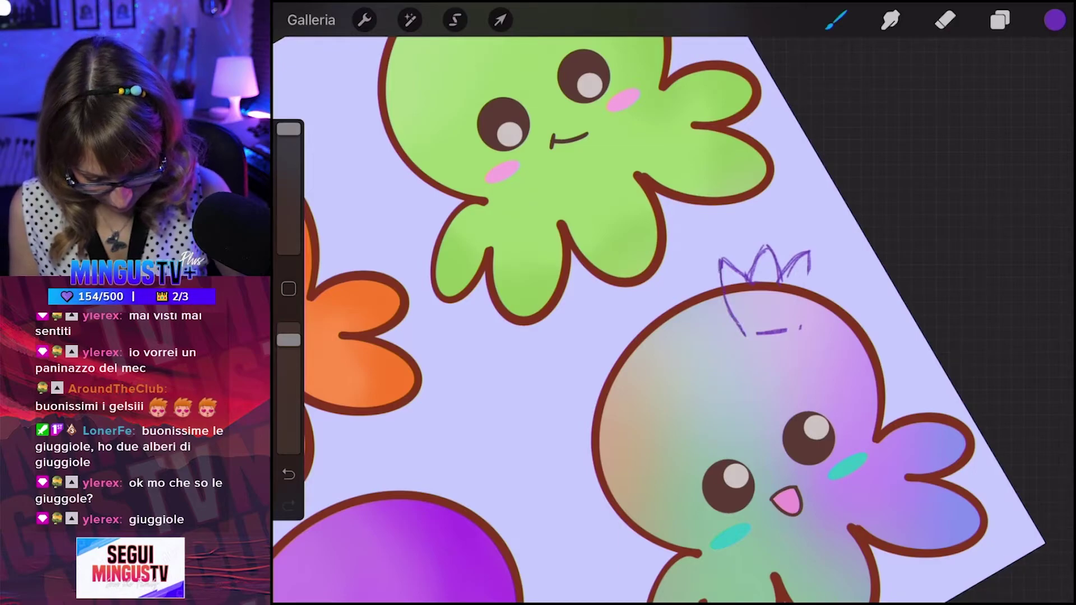
key("ctrl+z")
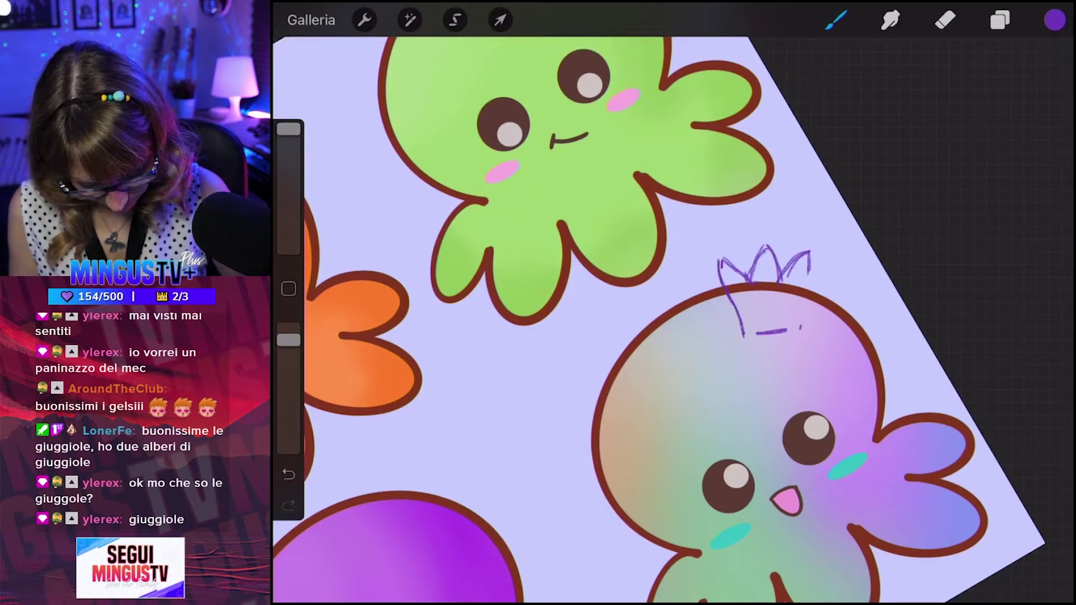
left_click_drag(810, 254, 788, 334)
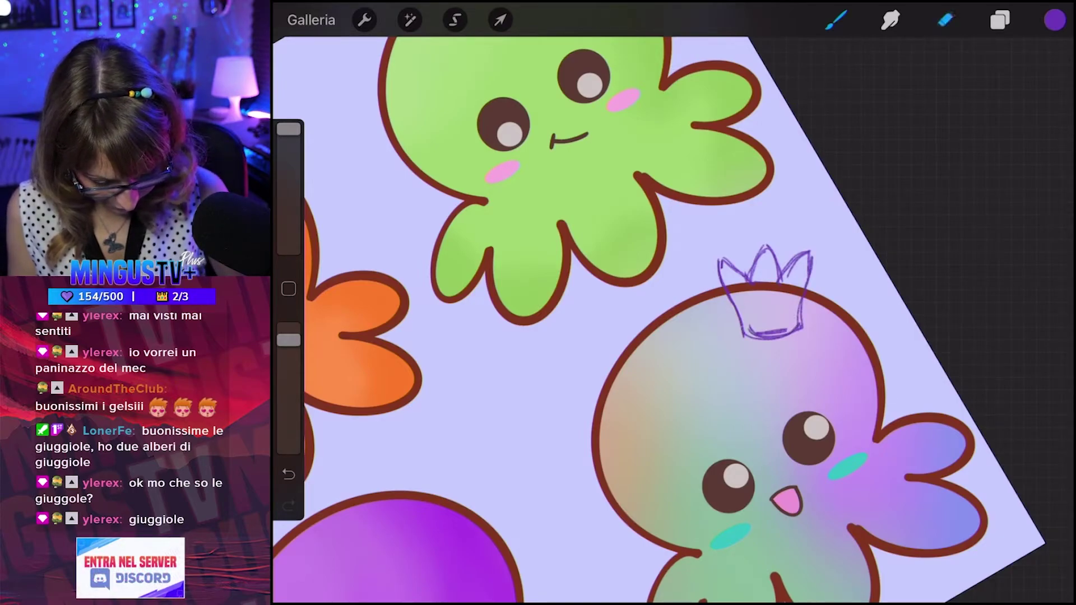
Draw an oval gem on the crown's band, undo stray strokes, and refit the canvas.
key("e")
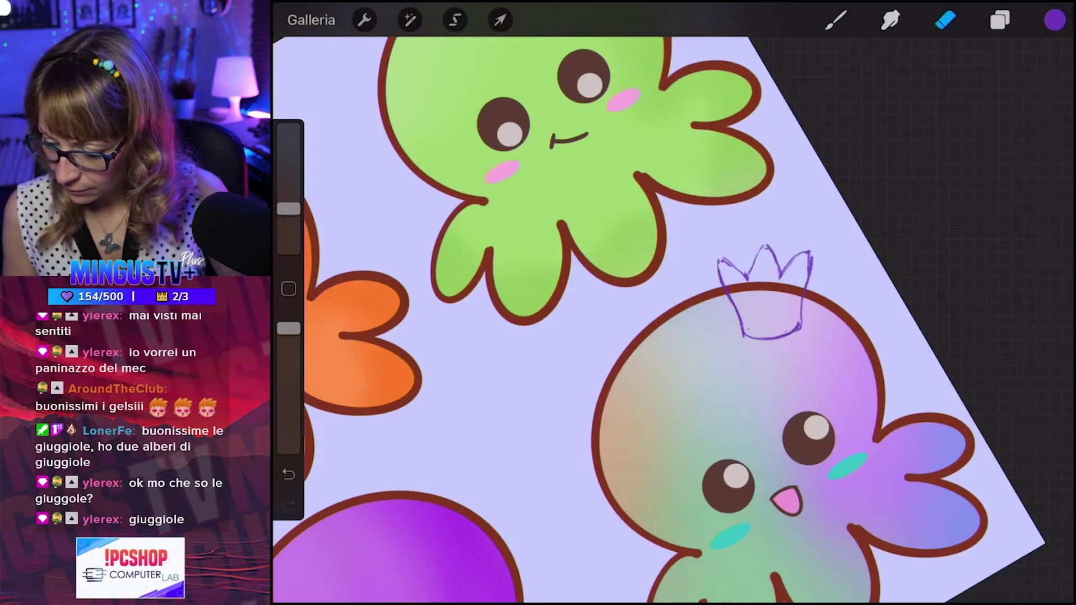
key("b")
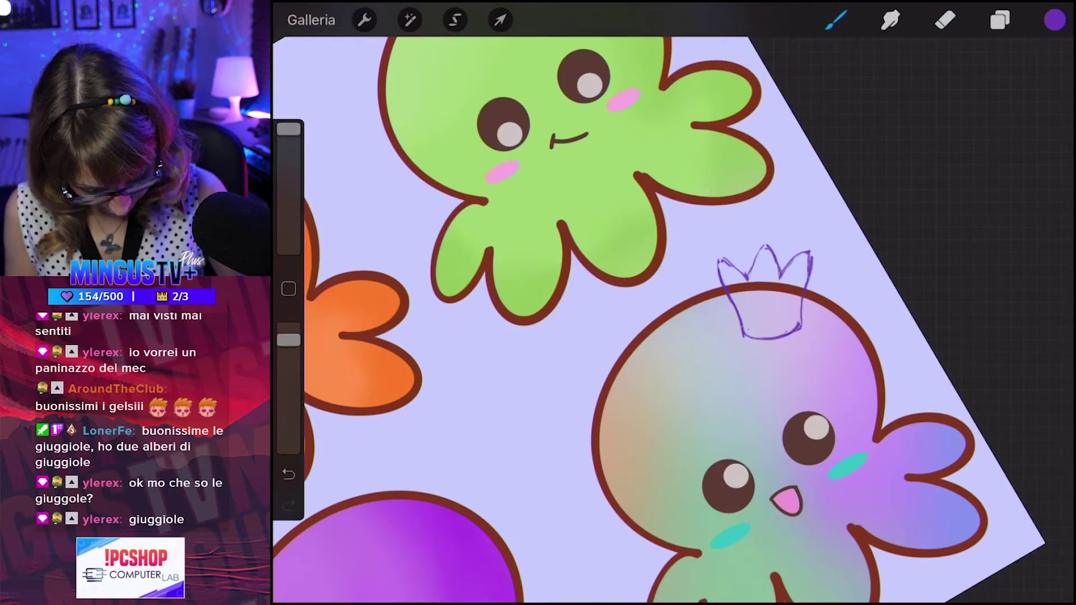
key("e")
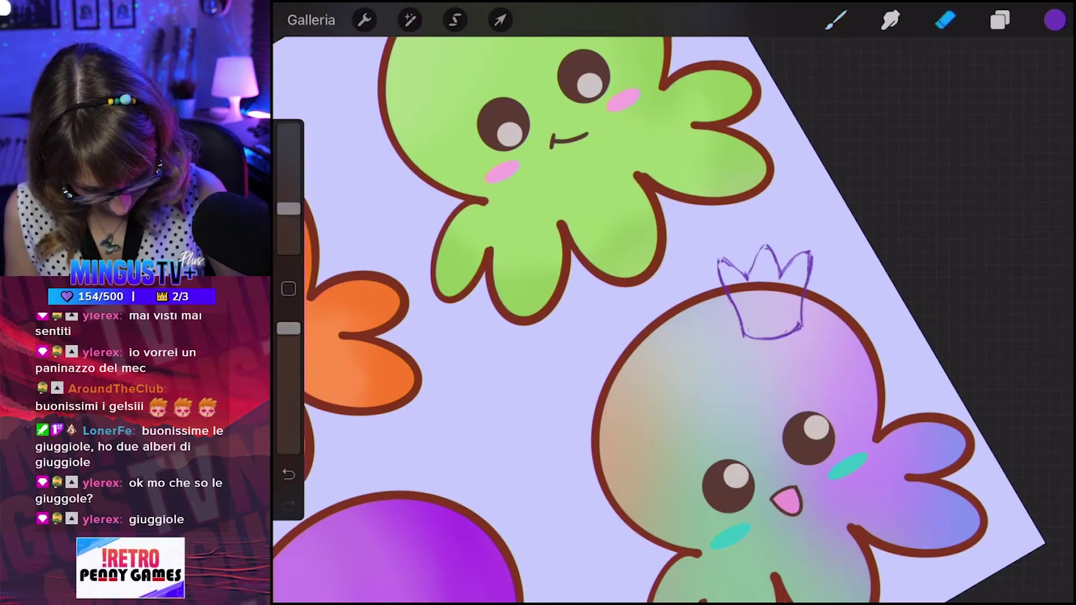
key("b")
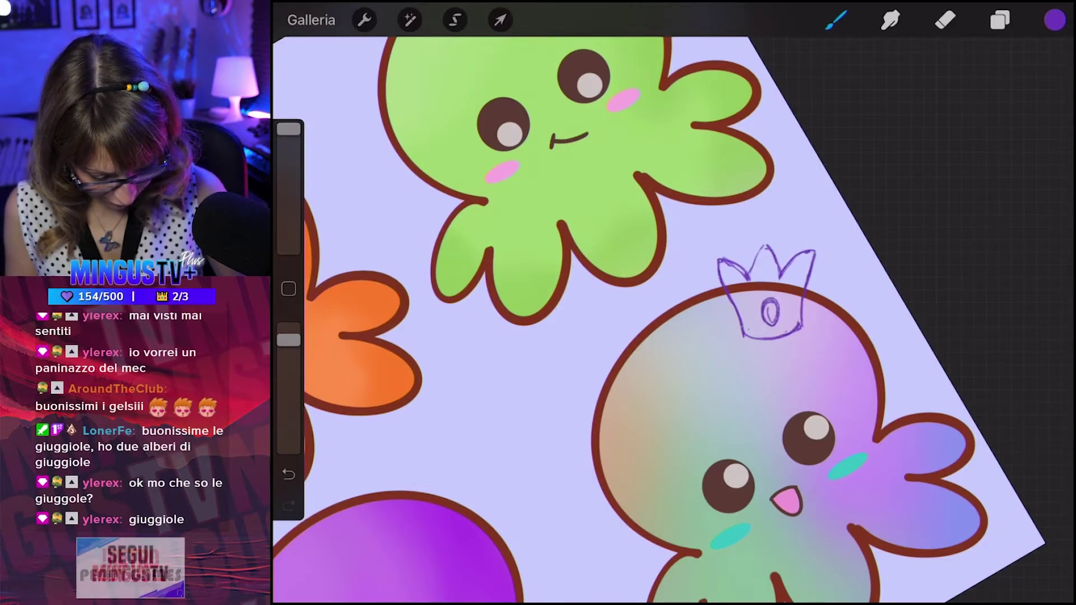
left_click_drag(752, 306, 749, 320)
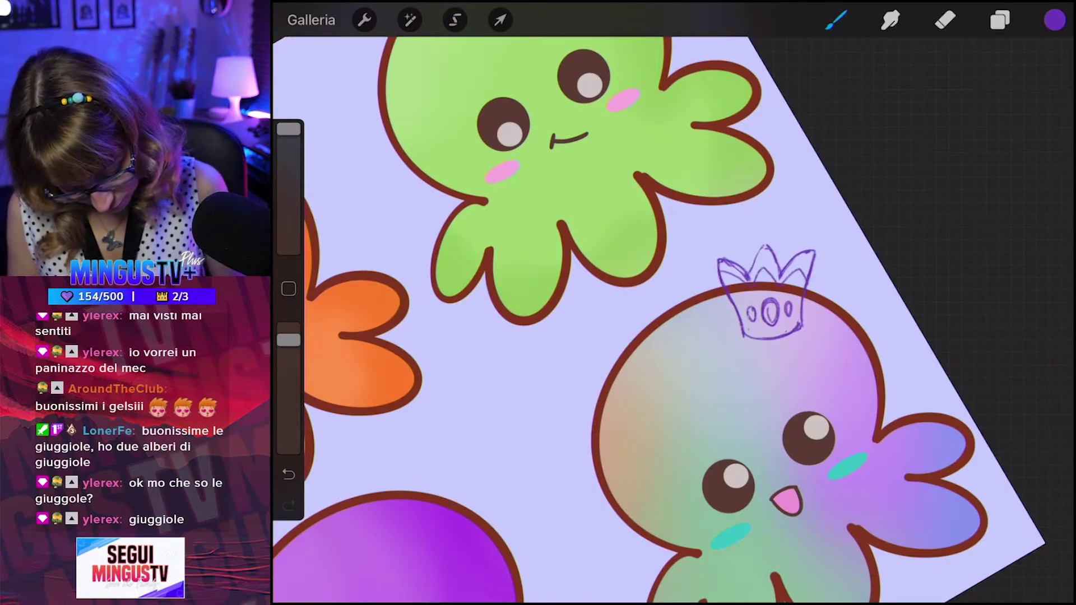
left_click_drag(776, 327, 801, 319)
key("ctrl+z")
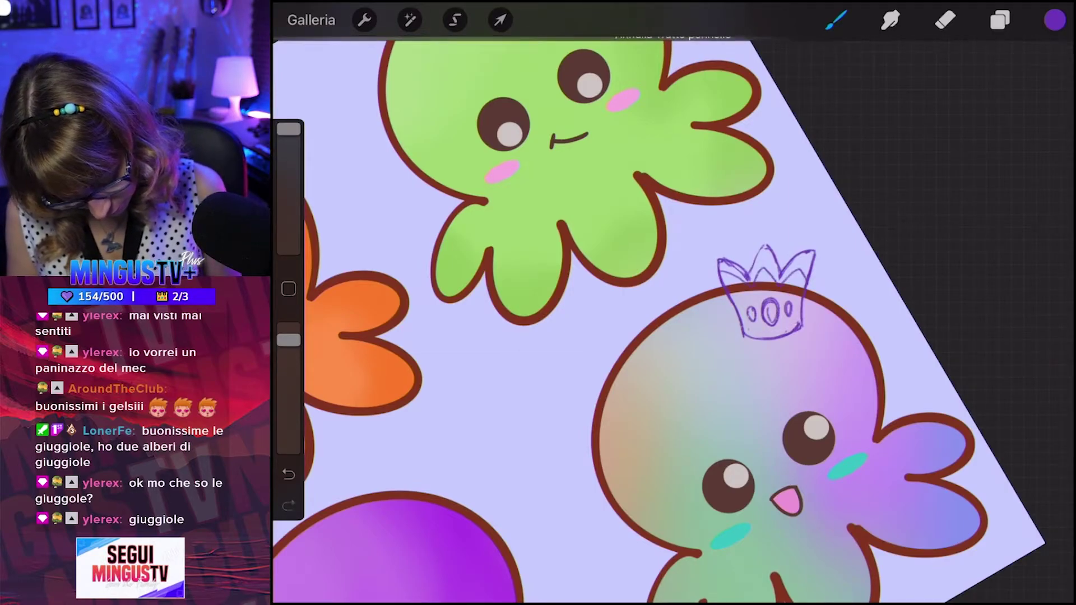
key("ctrl+z")
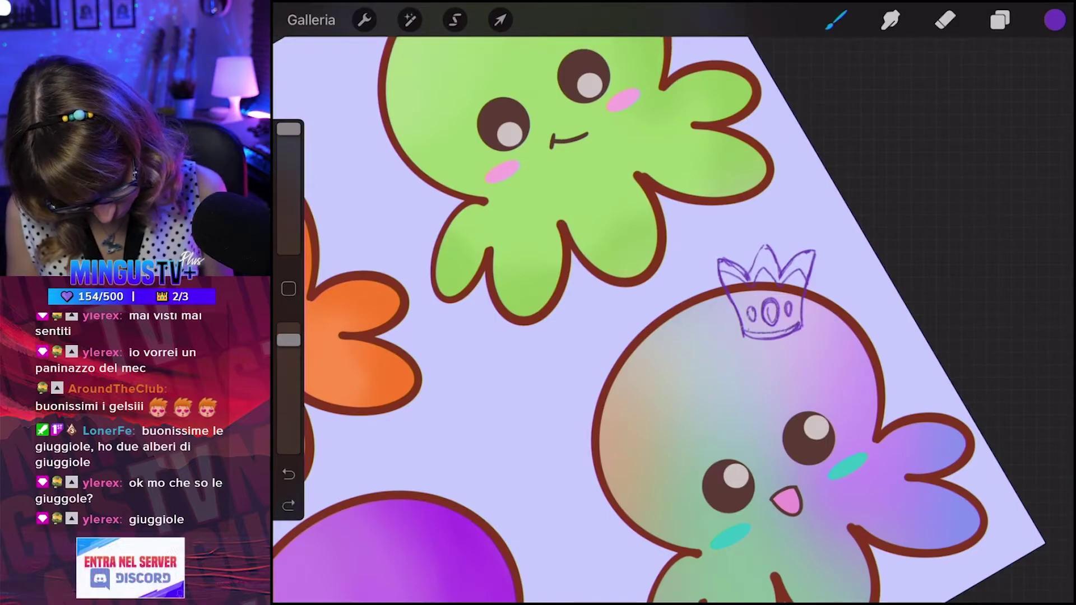
left_click_drag(616, 280, 675, 274)
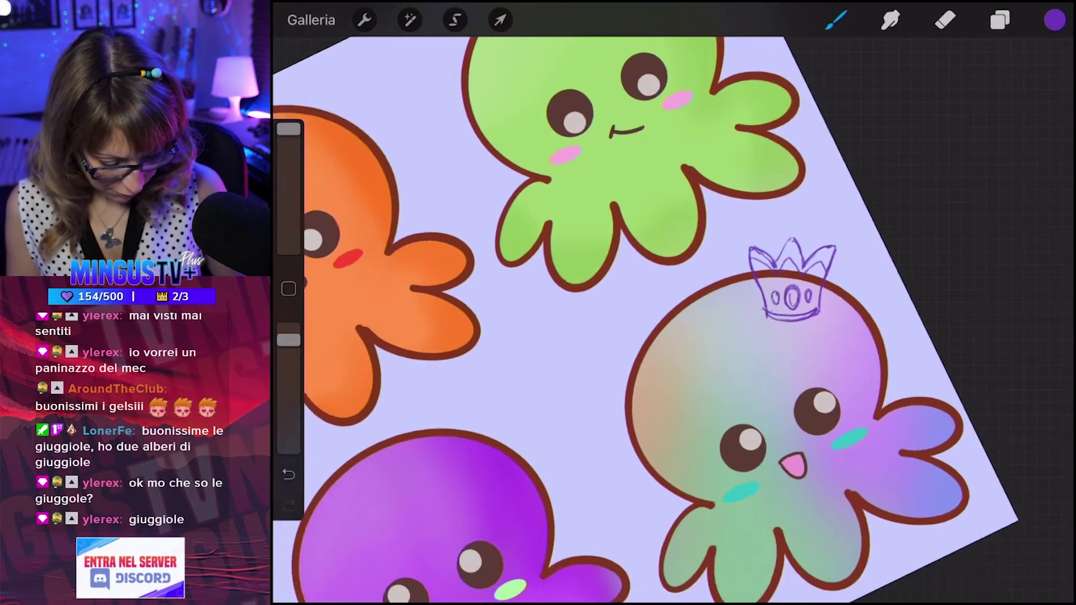
left_click_drag(644, 314, 594, 314)
scroll(594, 314, "up", 5)
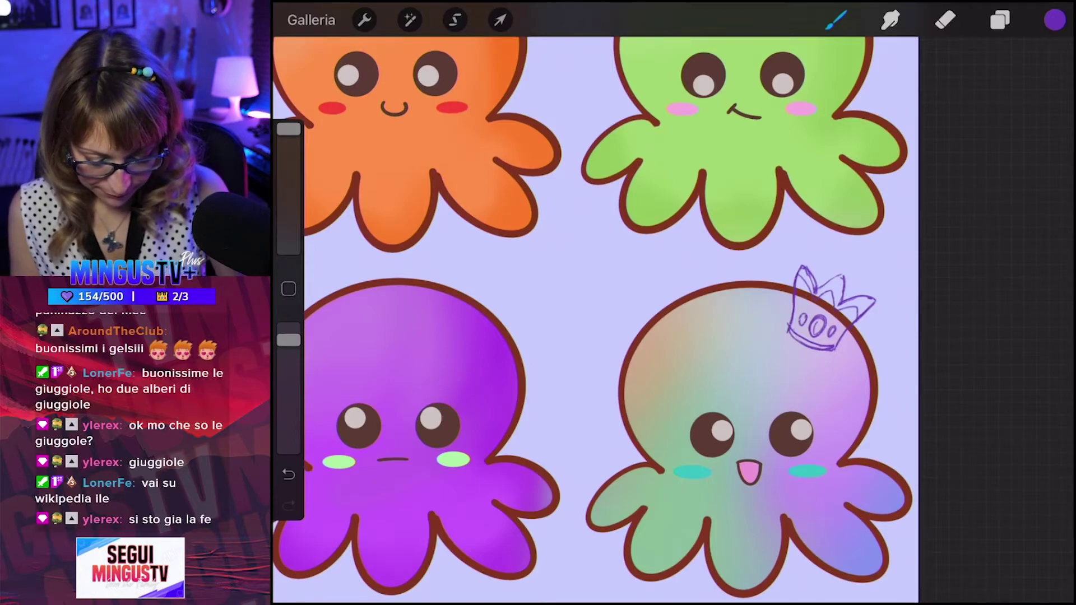
Select the crown sketch, tilt it about -3.9° and enlarge it slightly.
left_click(454, 20)
left_click_drag(796, 254, 890, 314)
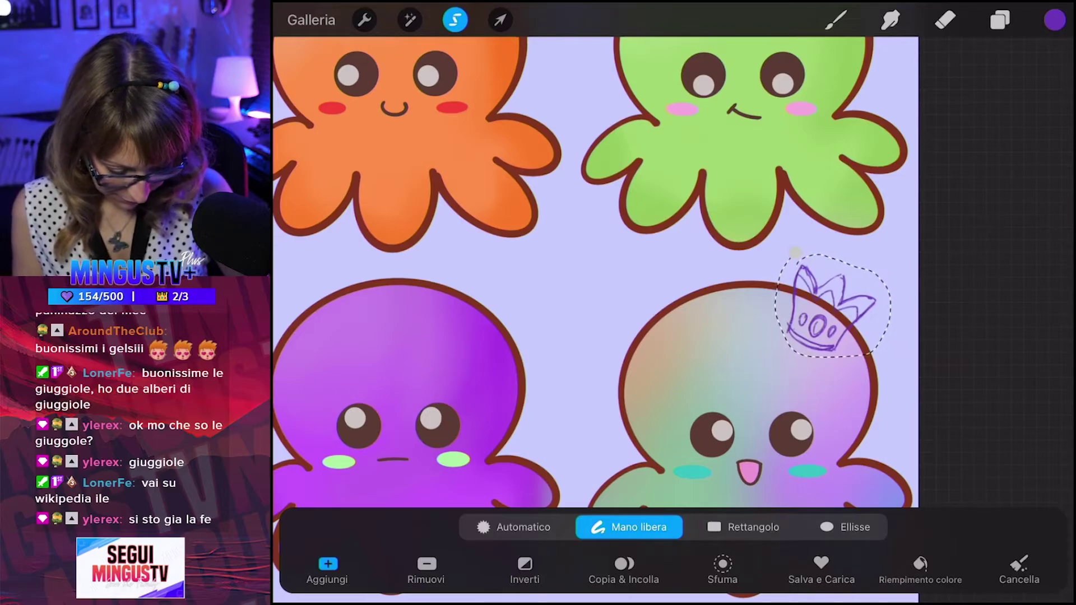
left_click(500, 19)
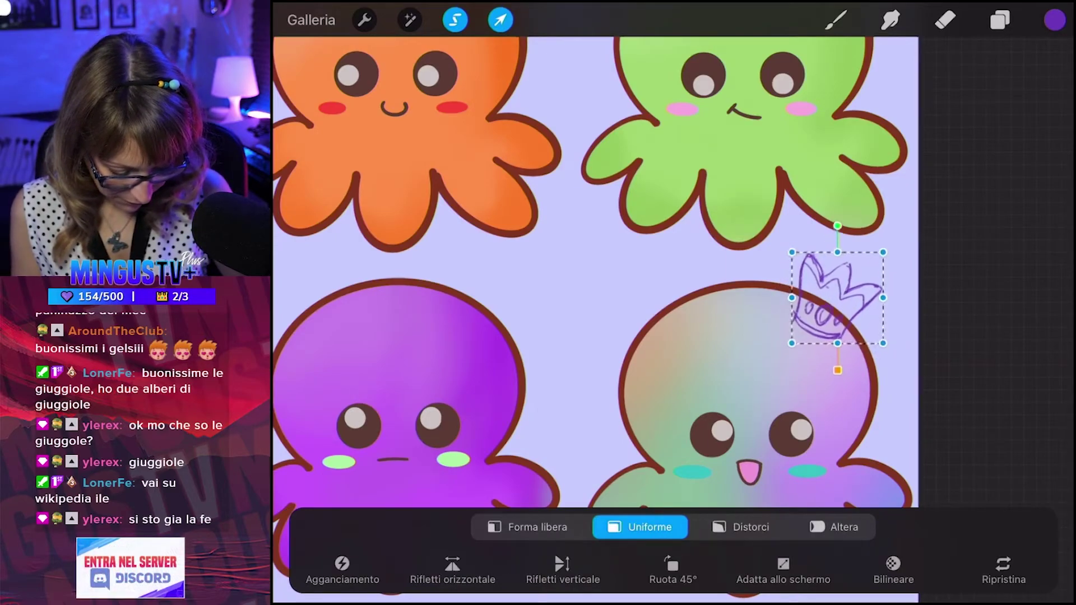
scroll(650, 269, "left", 3)
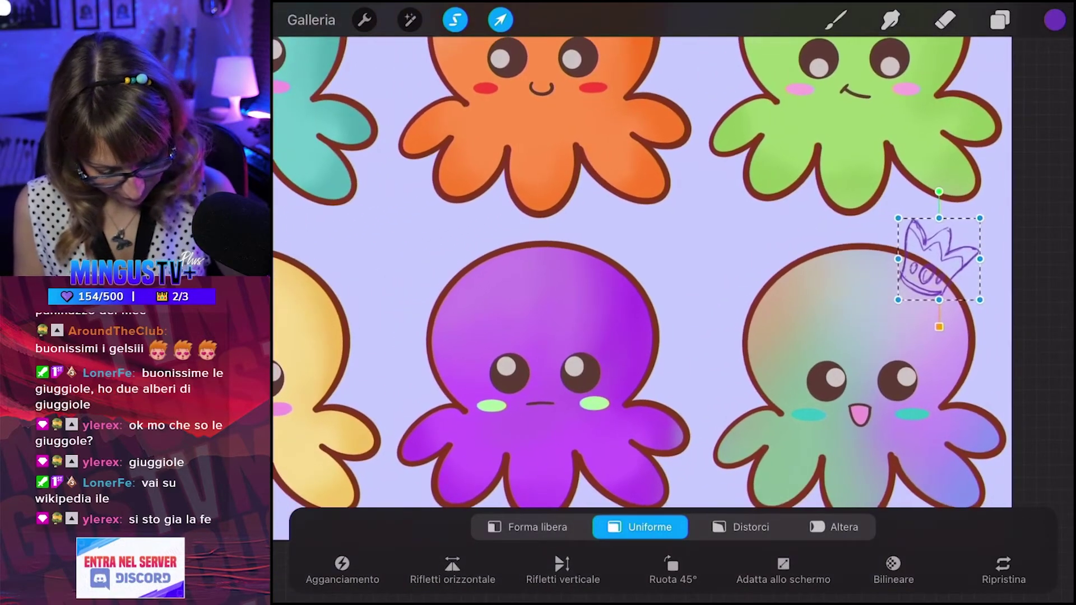
left_click_drag(938, 191, 891, 210)
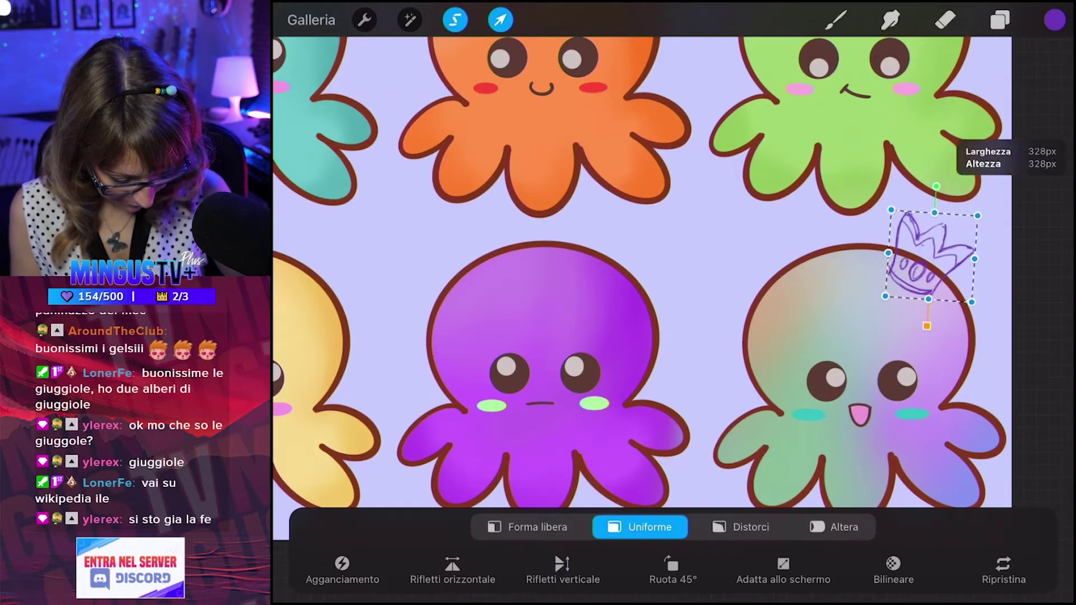
left_click_drag(977, 215, 981, 212)
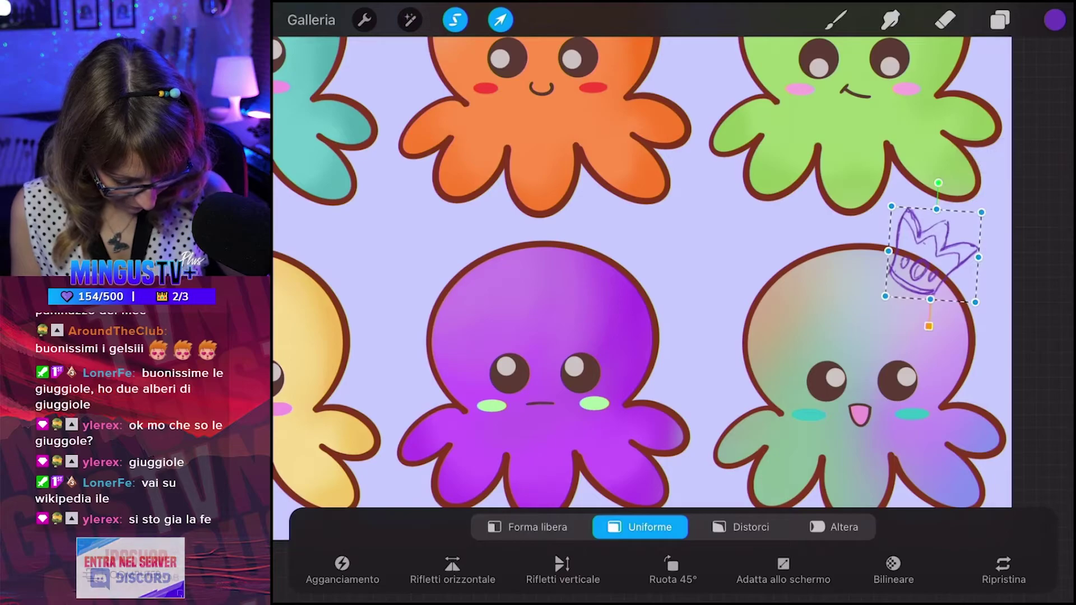
left_click_drag(933, 255, 934, 260)
left_click(835, 21)
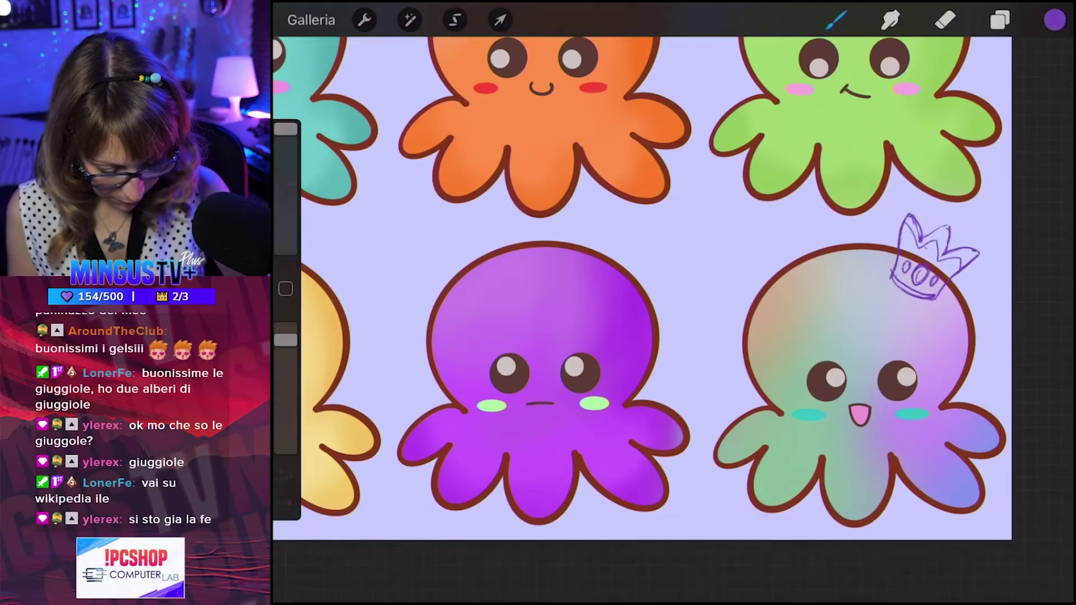
Make the white grid background layer visible behind the octopuses.
left_click(1000, 20)
left_click(1036, 538)
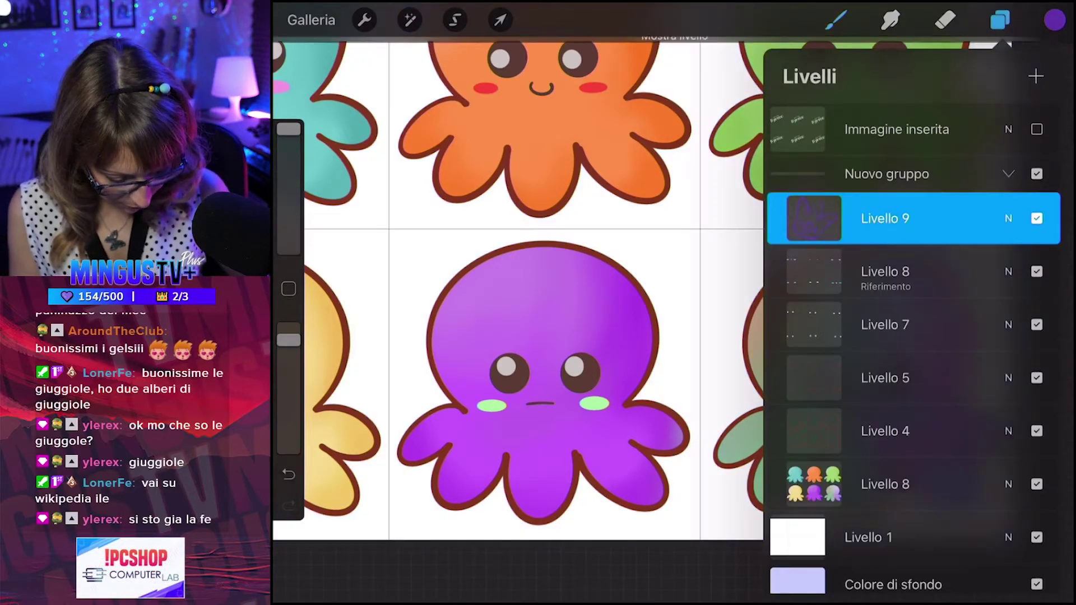
left_click(999, 20)
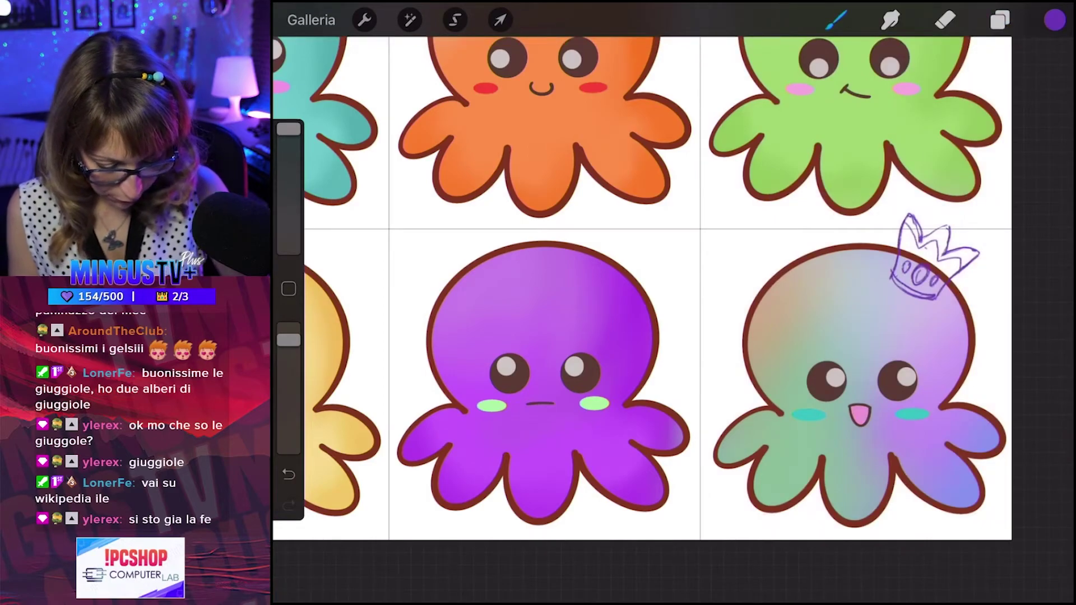
left_click(1000, 20)
left_click(1000, 20)
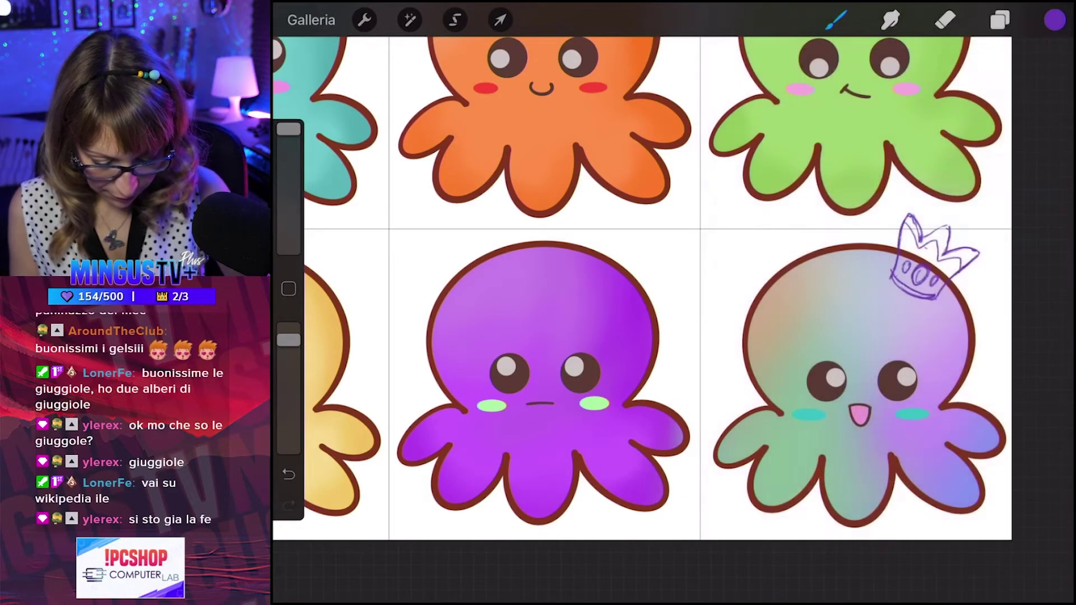
Shrink, tilt and shift the crown sketch onto the octopus's upper-left head.
left_click(500, 20)
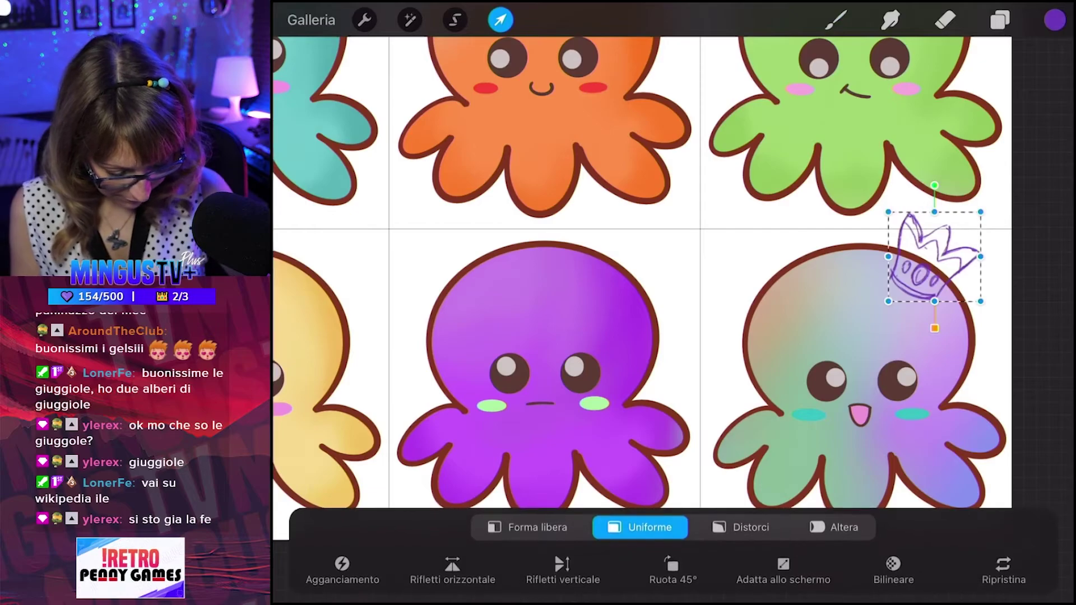
left_click_drag(933, 258, 936, 271)
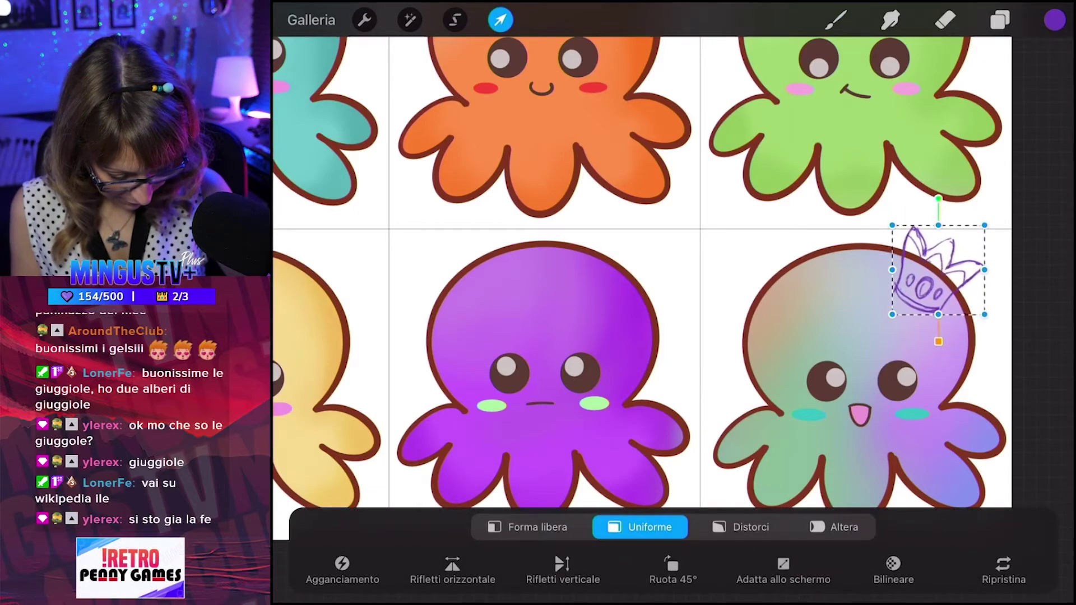
left_click_drag(983, 226, 978, 231)
left_click_drag(935, 272, 953, 277)
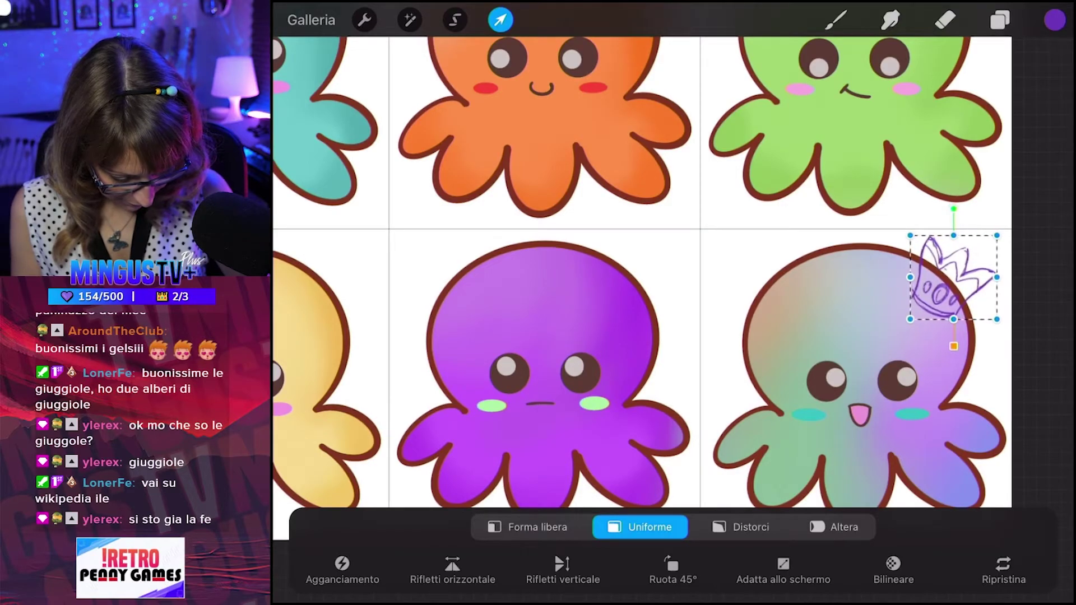
left_click_drag(953, 208, 982, 205)
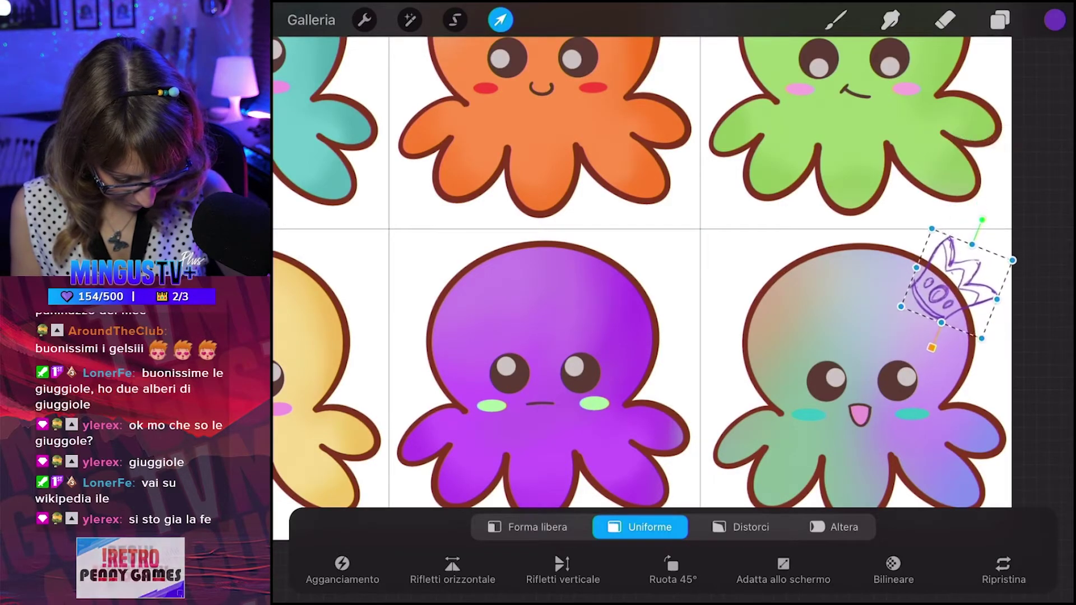
mouse_move(953, 277)
left_mouse_down()
mouse_move(958, 286)
mouse_move(759, 269)
left_mouse_up()
left_click_drag(710, 222, 693, 249)
left_click_drag(760, 269, 754, 279)
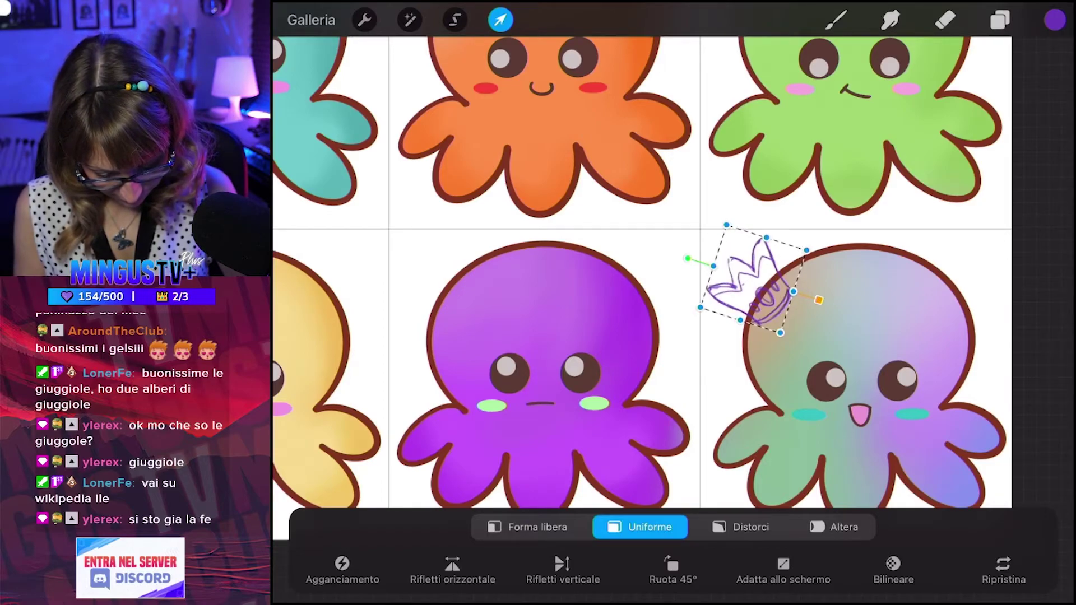
left_click_drag(688, 259, 689, 248)
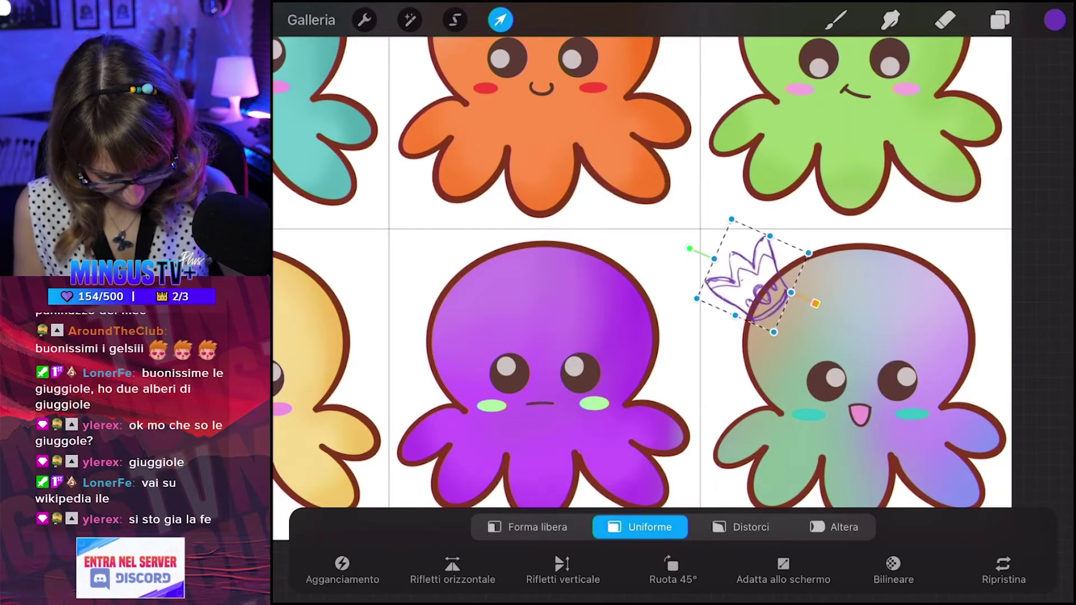
left_click_drag(751, 275, 759, 272)
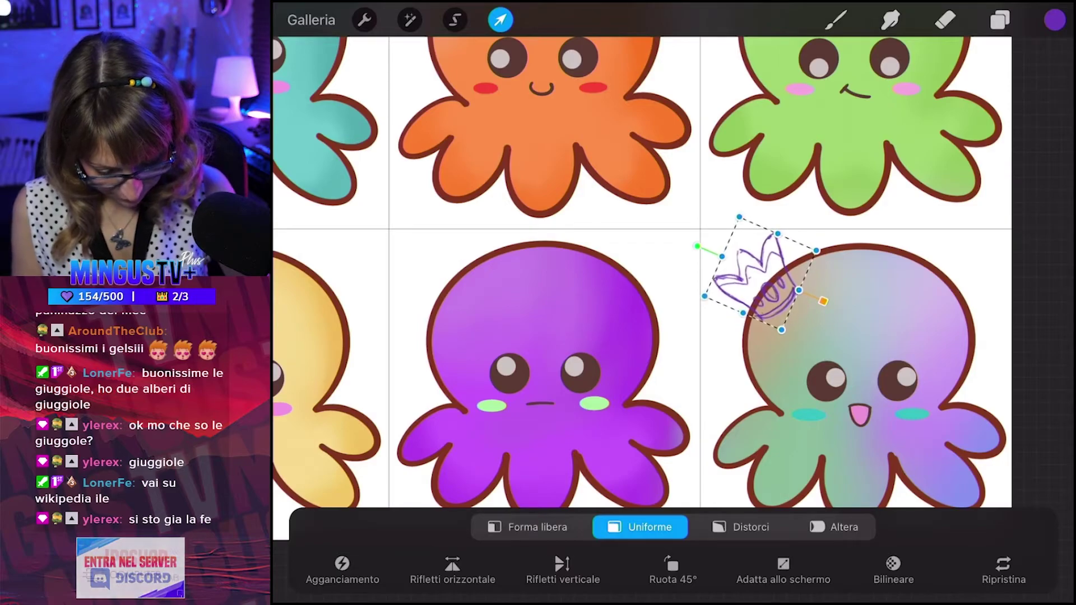
Undo the crown's move while keeping the white grid layer visible.
left_click(836, 21)
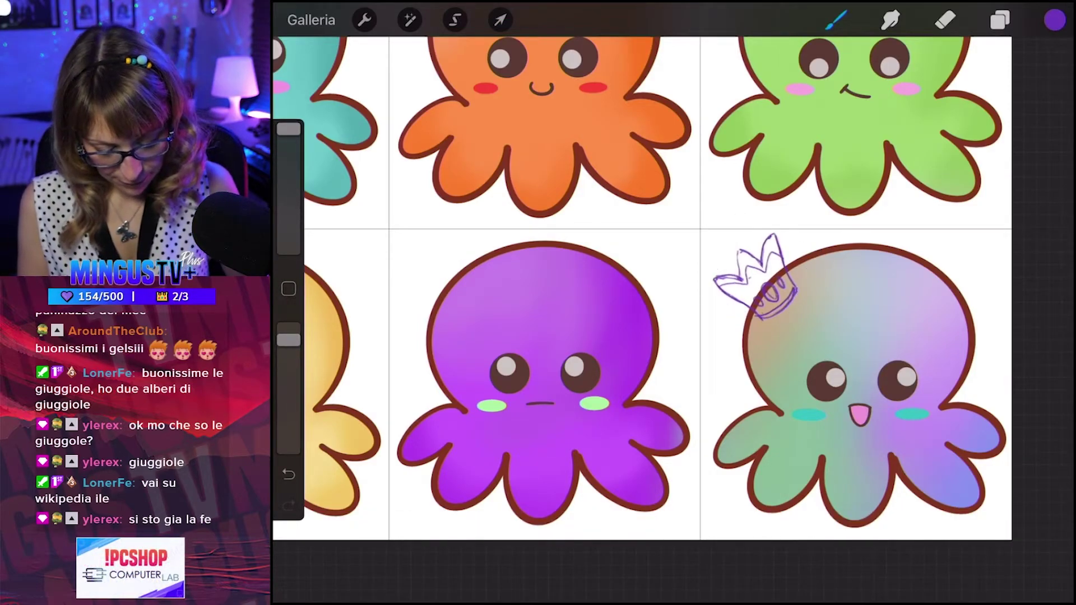
key("ctrl+z")
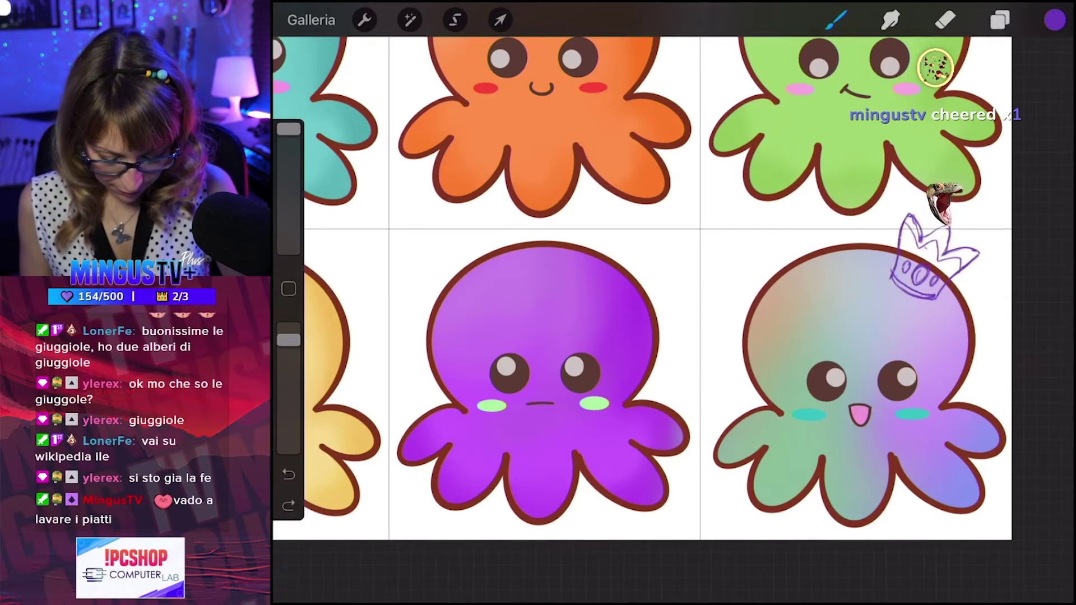
key("ctrl+z")
key("ctrl+z")
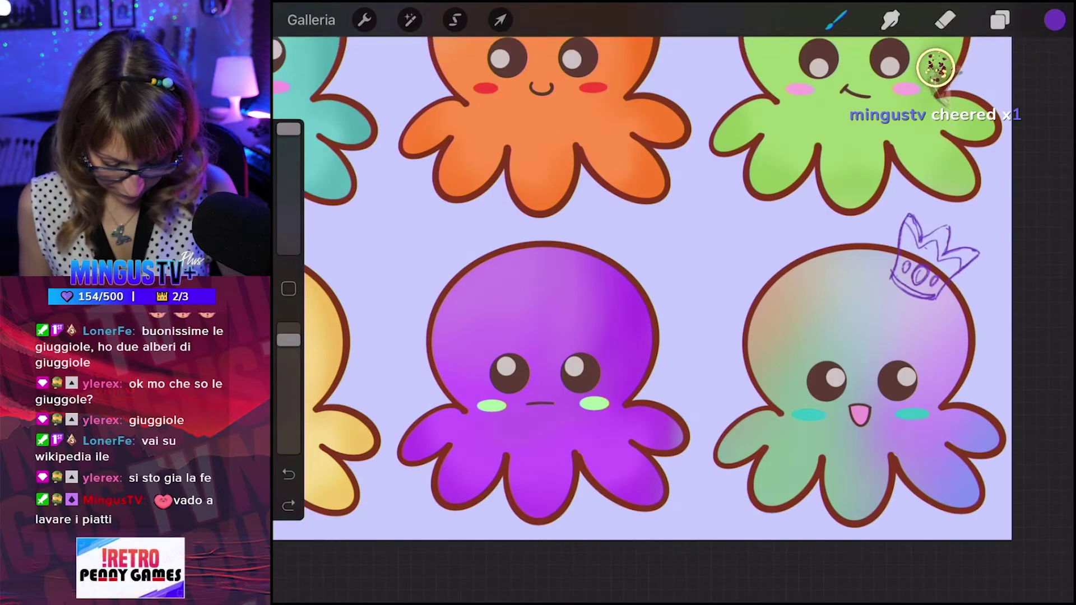
key("ctrl+shift+z")
Move, rotate clockwise and slightly shrink the crown onto the head's upper-right edge.
key("v")
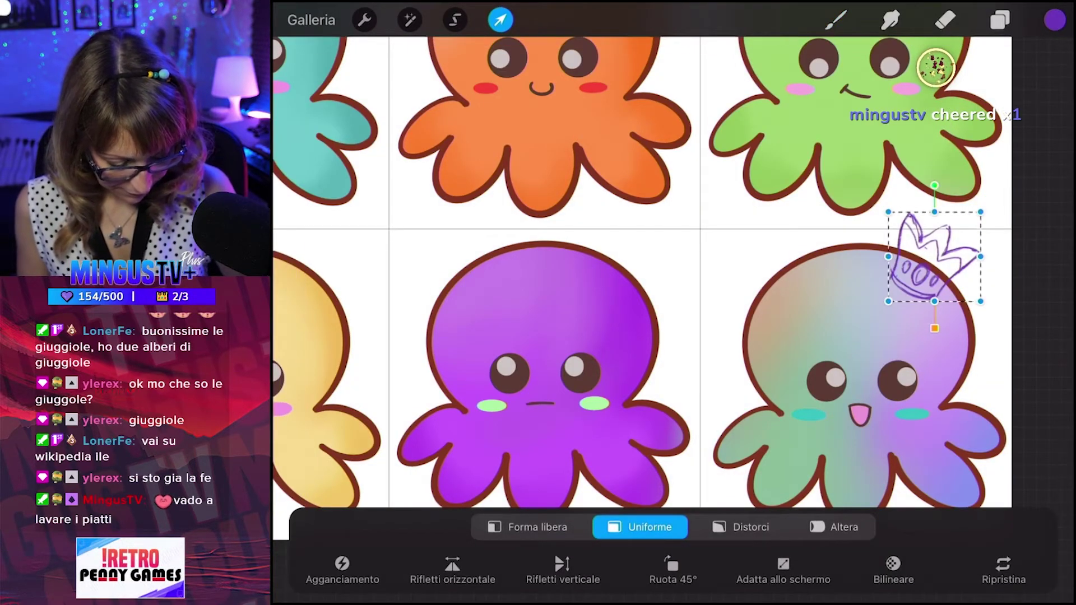
left_click_drag(935, 256, 960, 281)
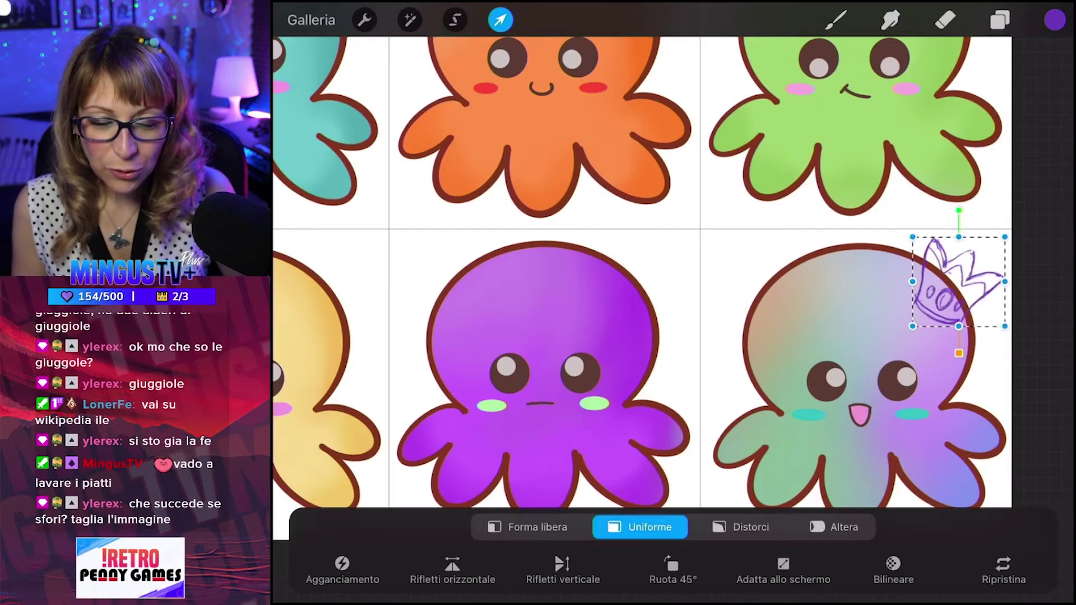
left_click_drag(958, 210, 980, 209)
left_click_drag(964, 280, 965, 283)
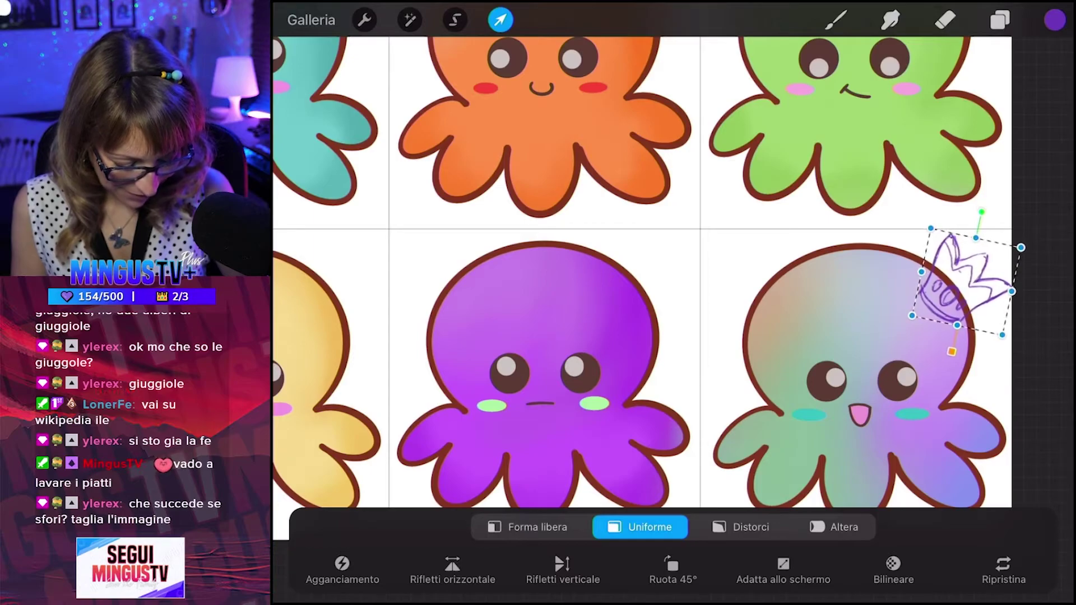
left_click_drag(1020, 247, 1012, 253)
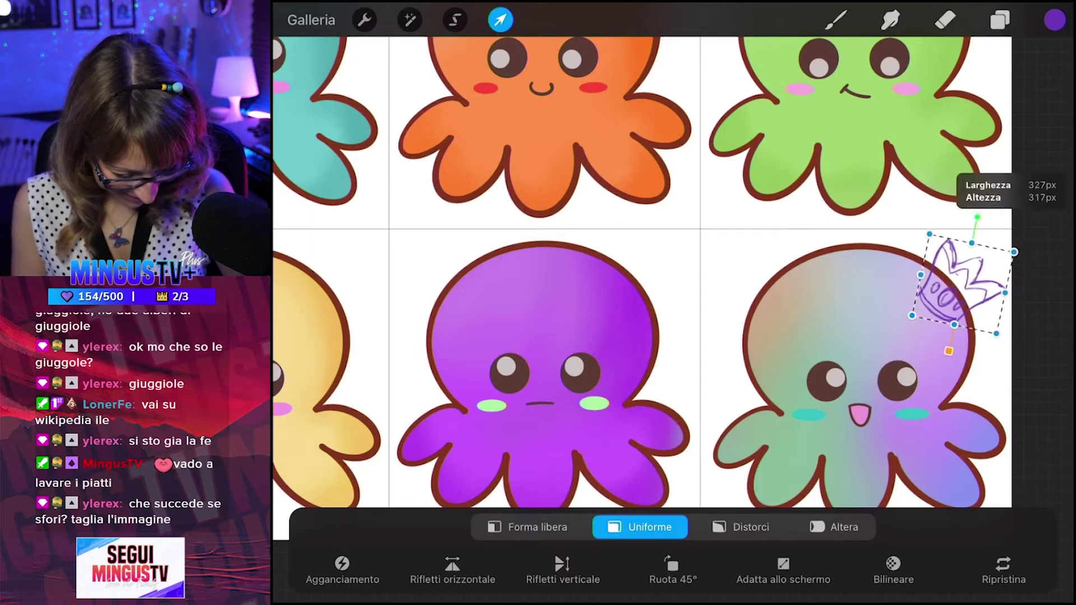
left_click_drag(961, 283, 957, 275)
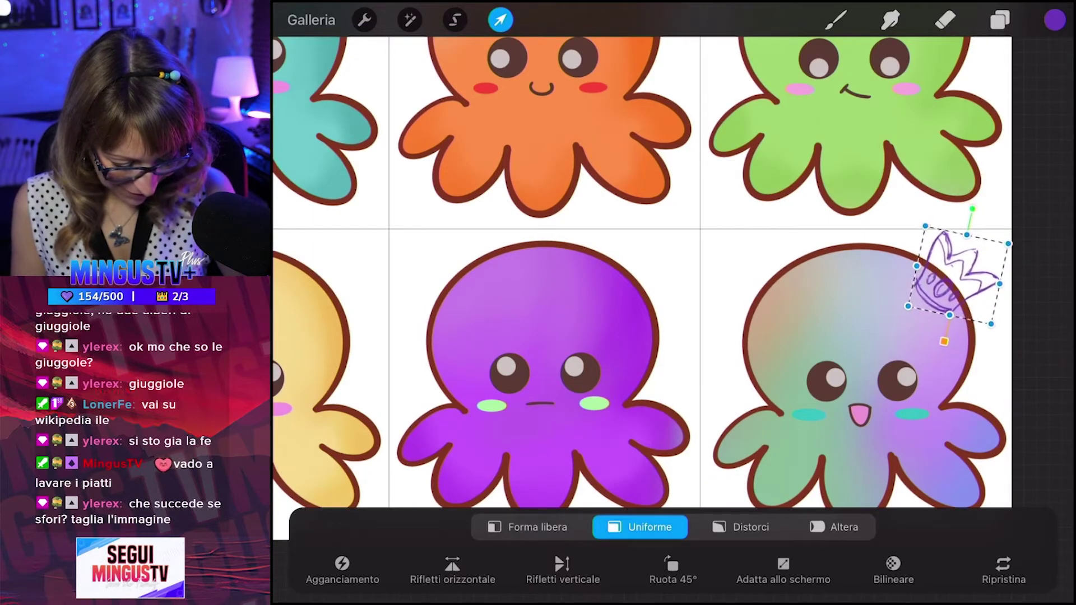
key("b")
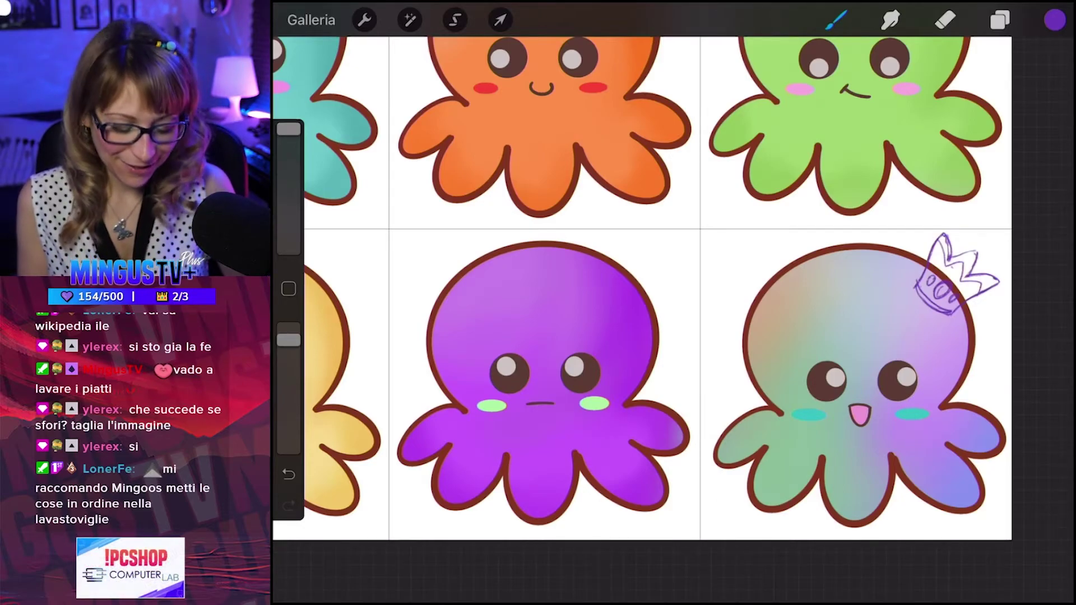
Fade crown sketch layer Livello 9 to 28% opacity and add a layer above Livello 8.
left_click(1000, 20)
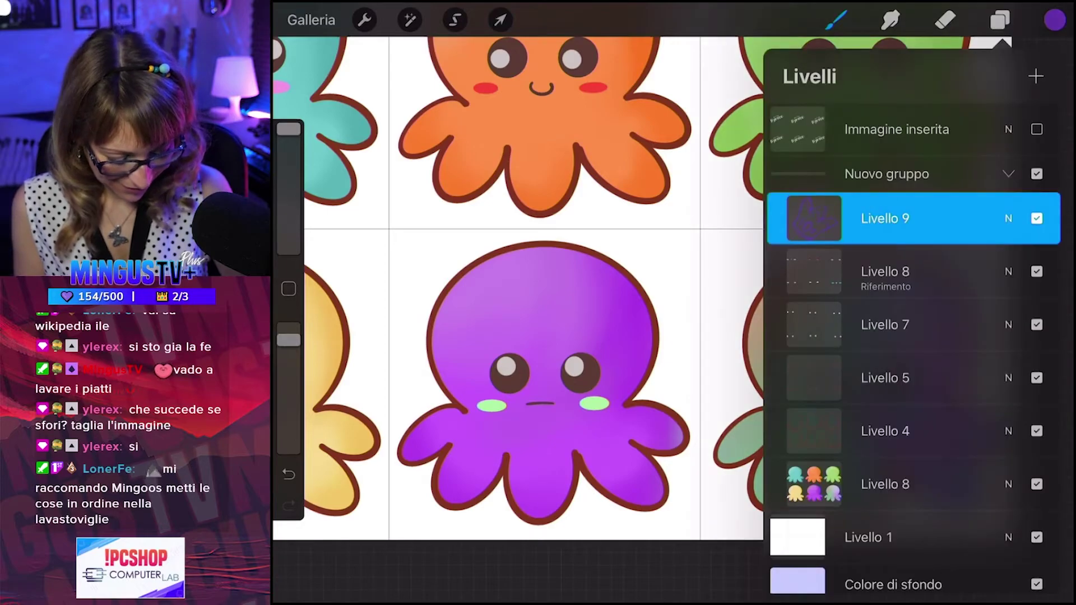
left_click(1008, 218)
left_click_drag(1045, 282, 856, 281)
left_click(1008, 218)
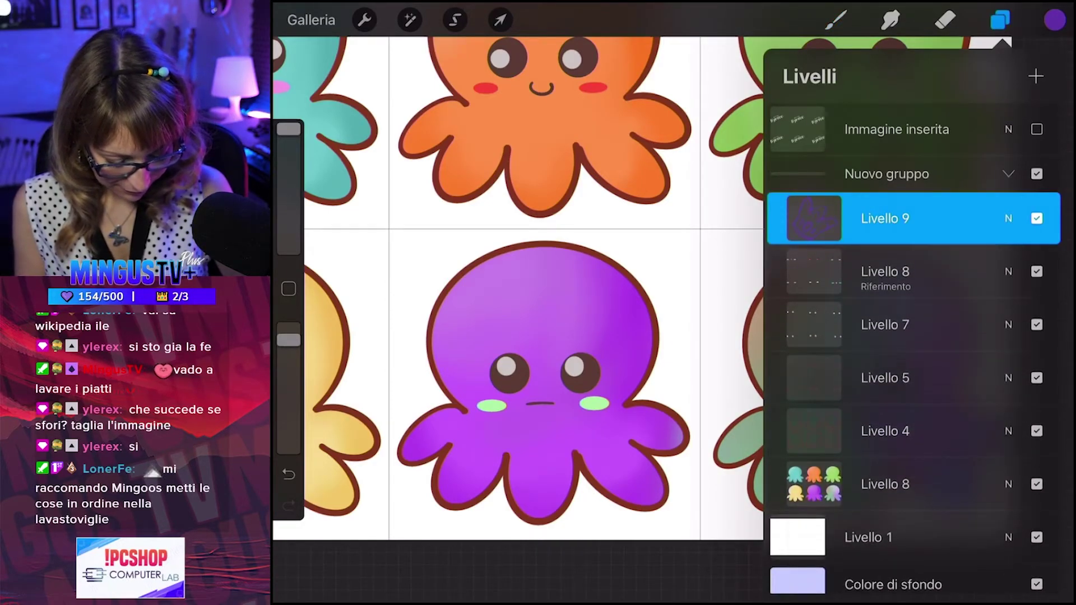
left_click(896, 275)
left_click(1035, 76)
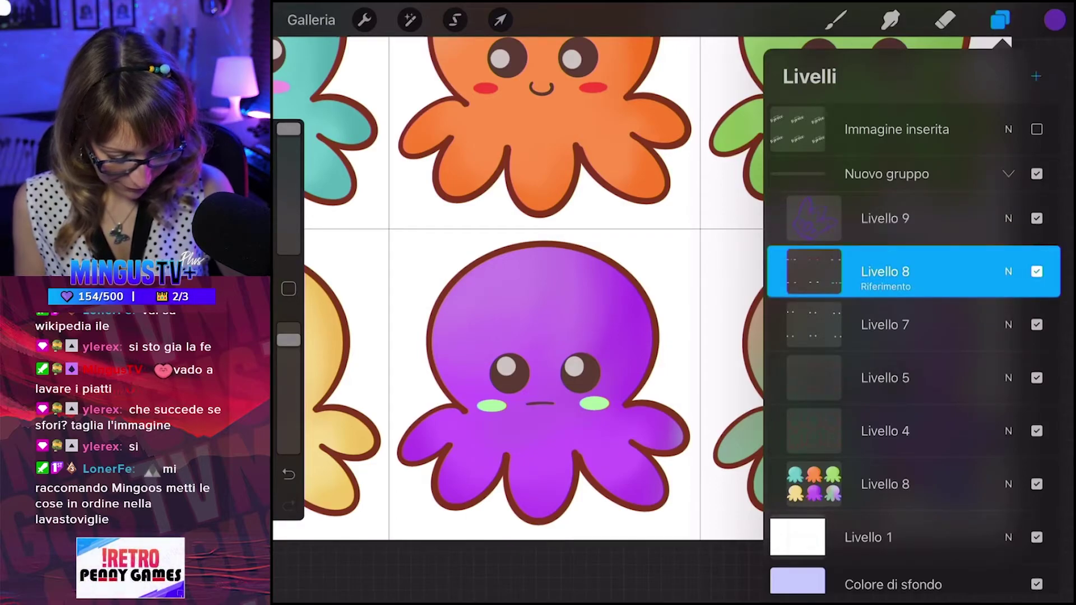
Pick a dark red colour and browse the brush library.
left_click(1054, 20)
left_click(1002, 146)
left_click(818, 476)
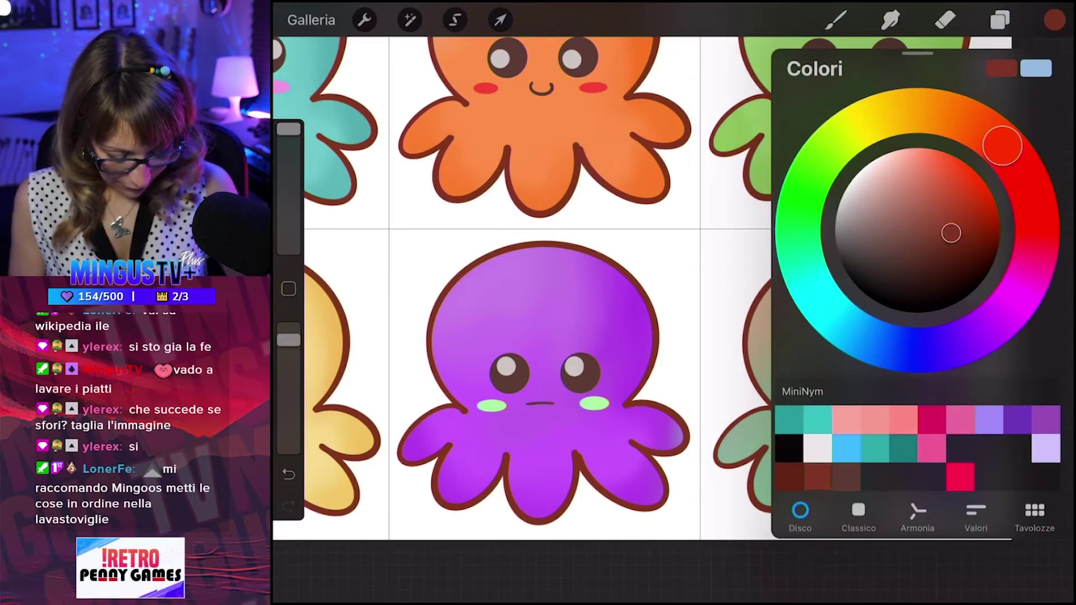
left_click(836, 20)
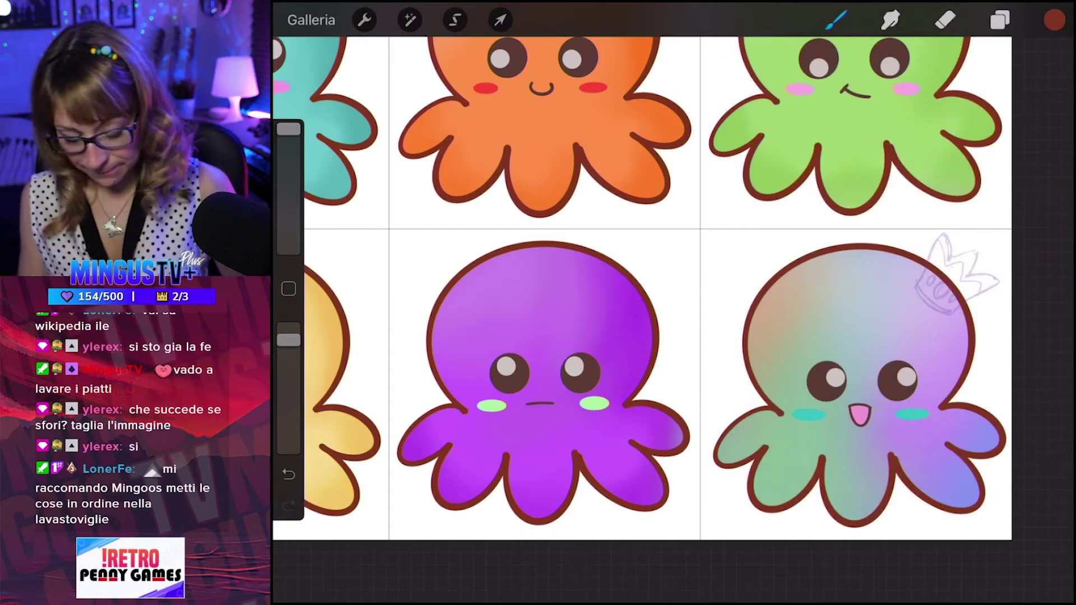
left_click(836, 20)
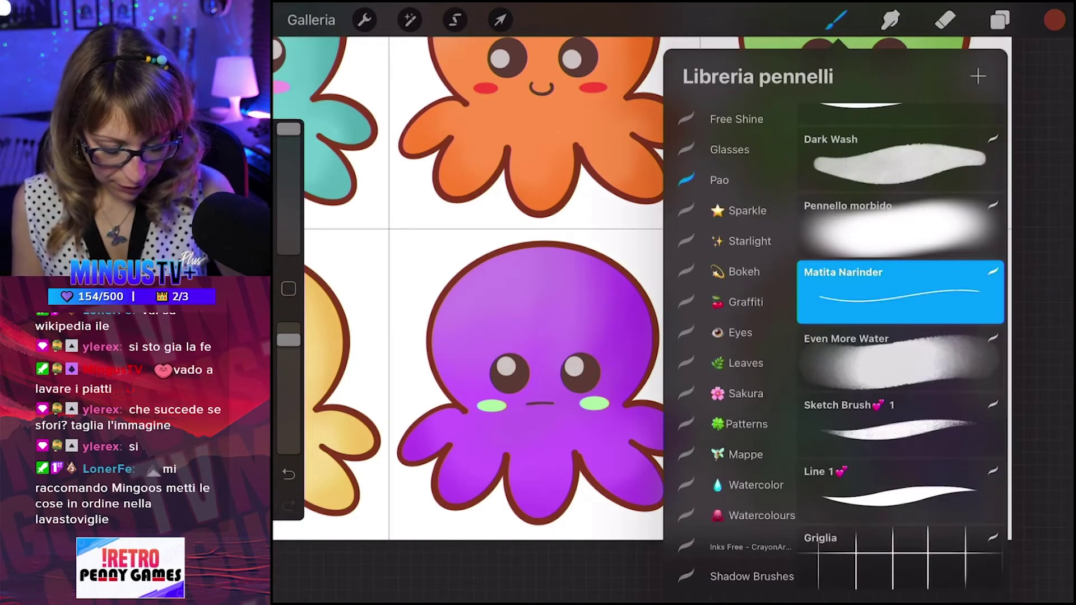
scroll(900, 337, "up", 3)
scroll(899, 336, "down", 1)
left_click(836, 20)
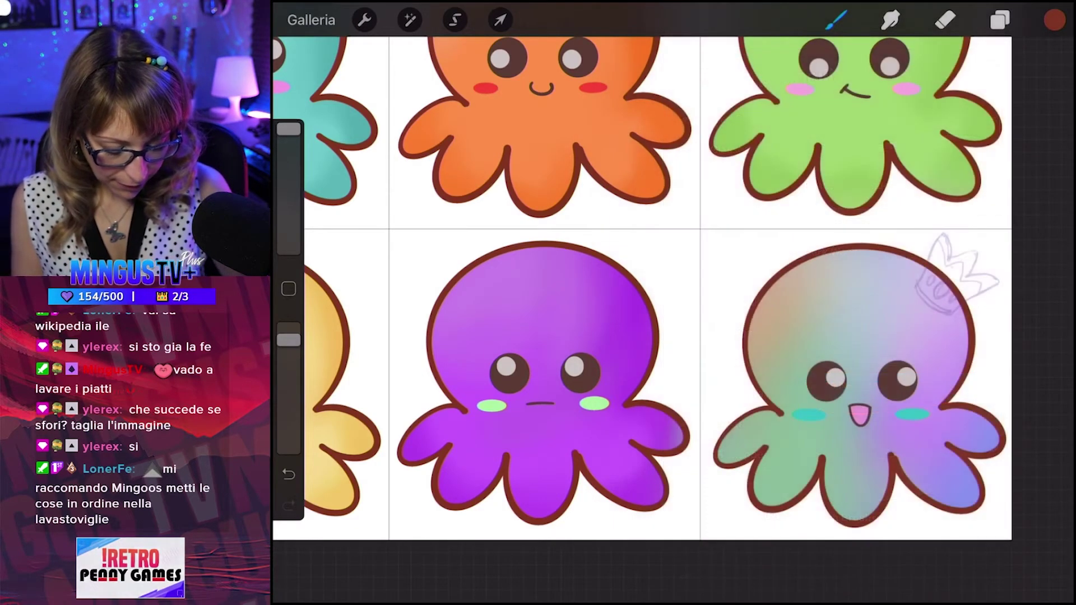
Choose the Penna da studio inking pen, keeping dark red active.
scroll(841, 364, "up", 5)
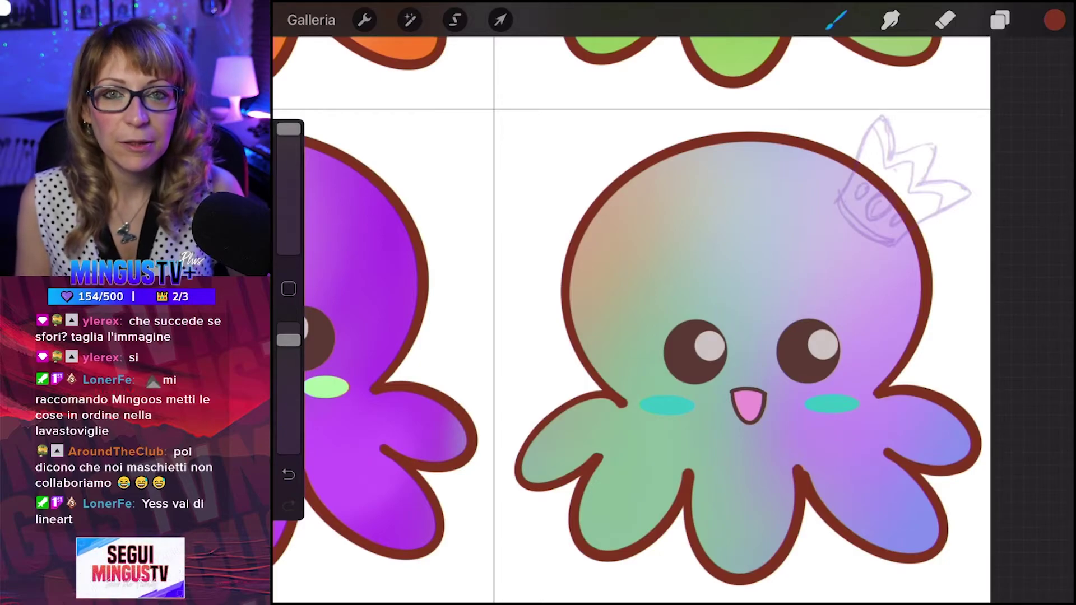
scroll(630, 319, "up", 2)
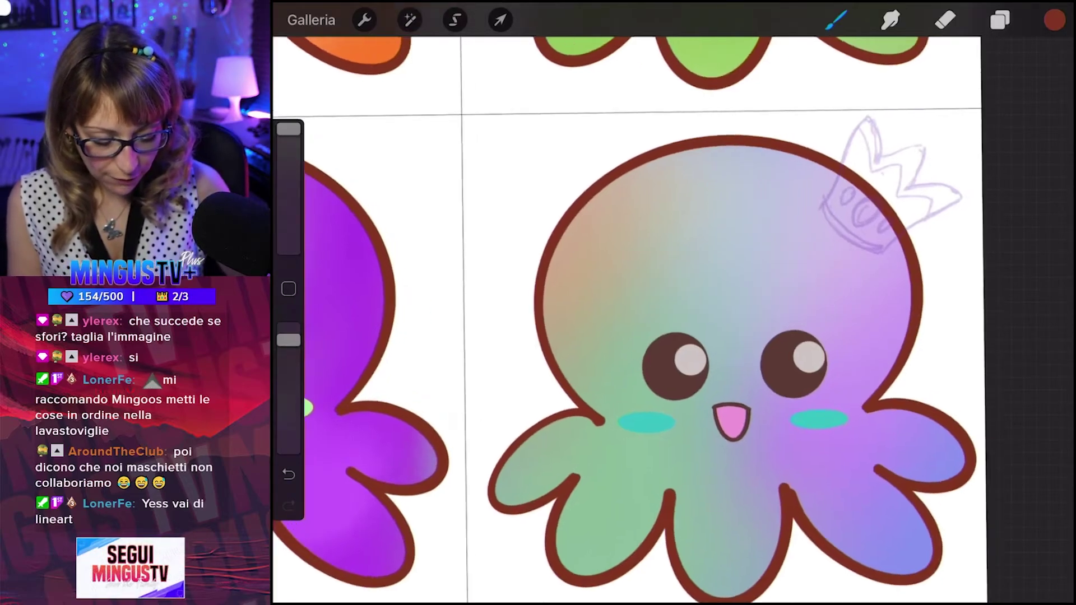
left_click(836, 20)
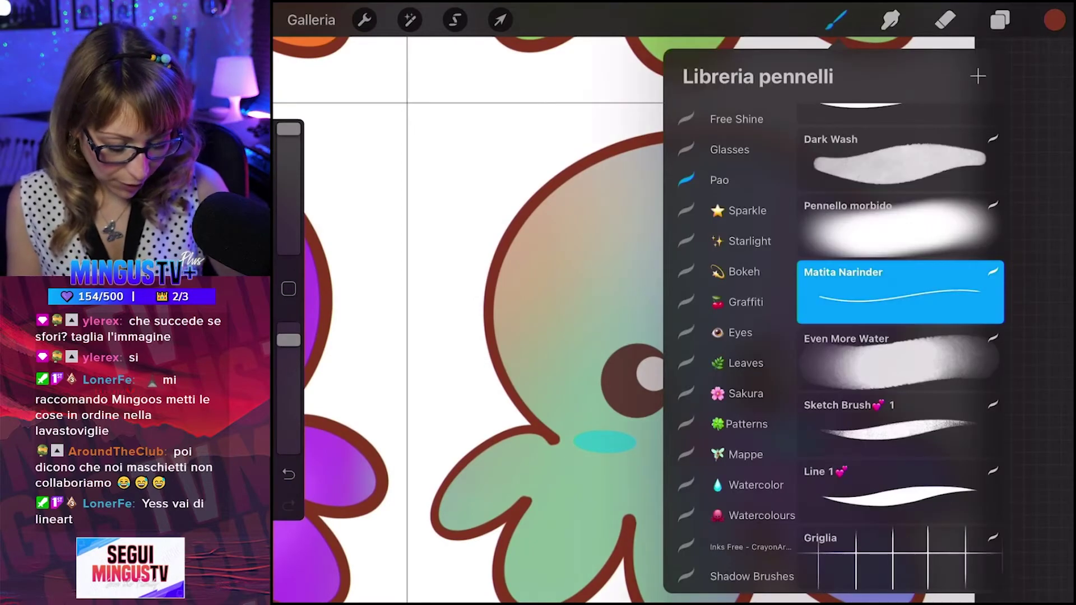
scroll(900, 336, "up", 3)
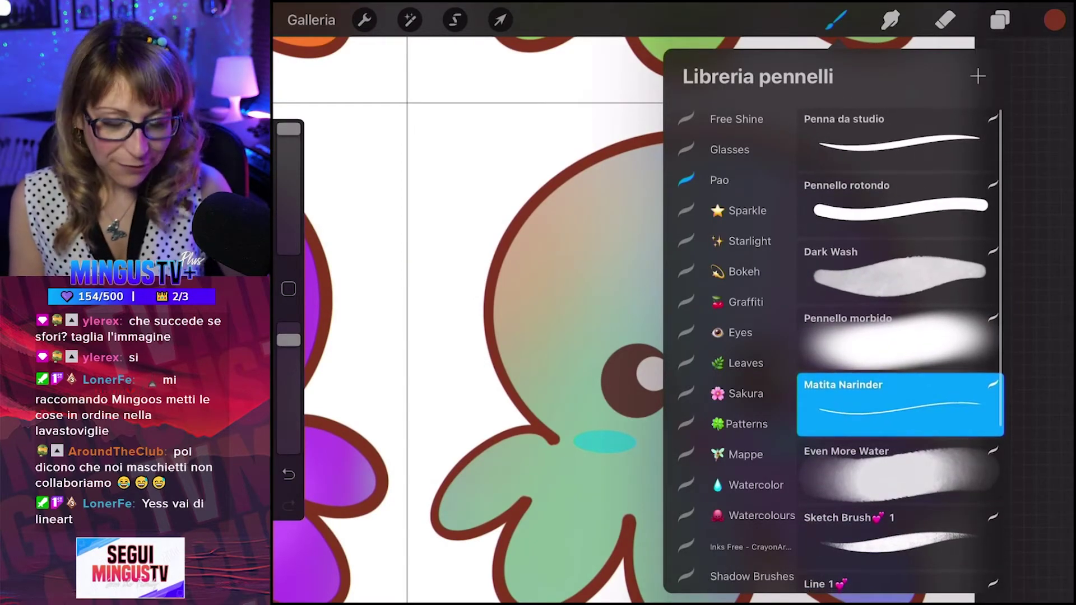
left_click(900, 135)
left_click(836, 21)
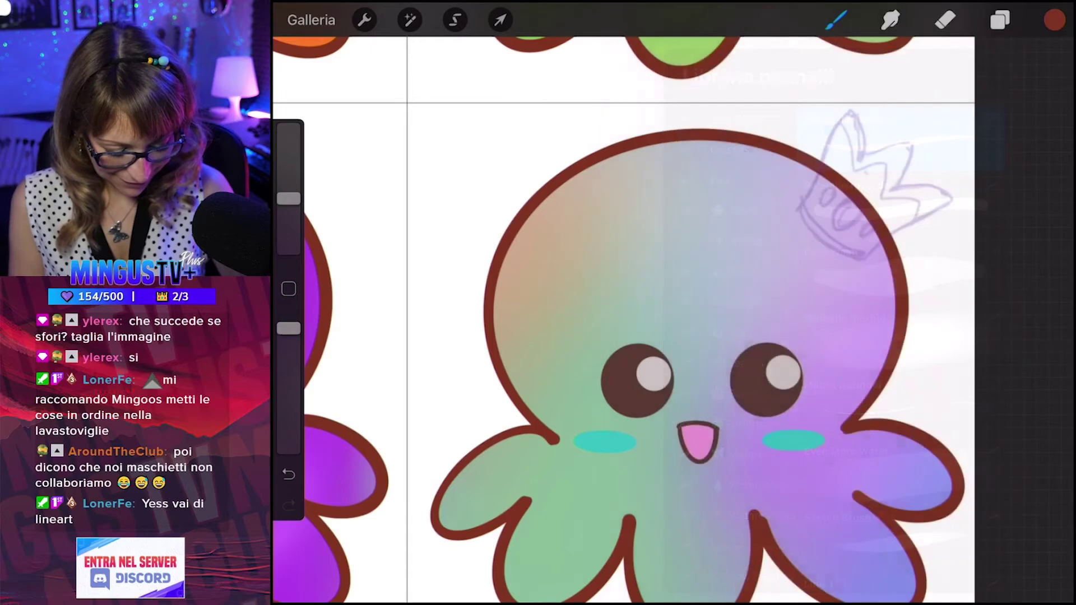
left_click(1054, 20)
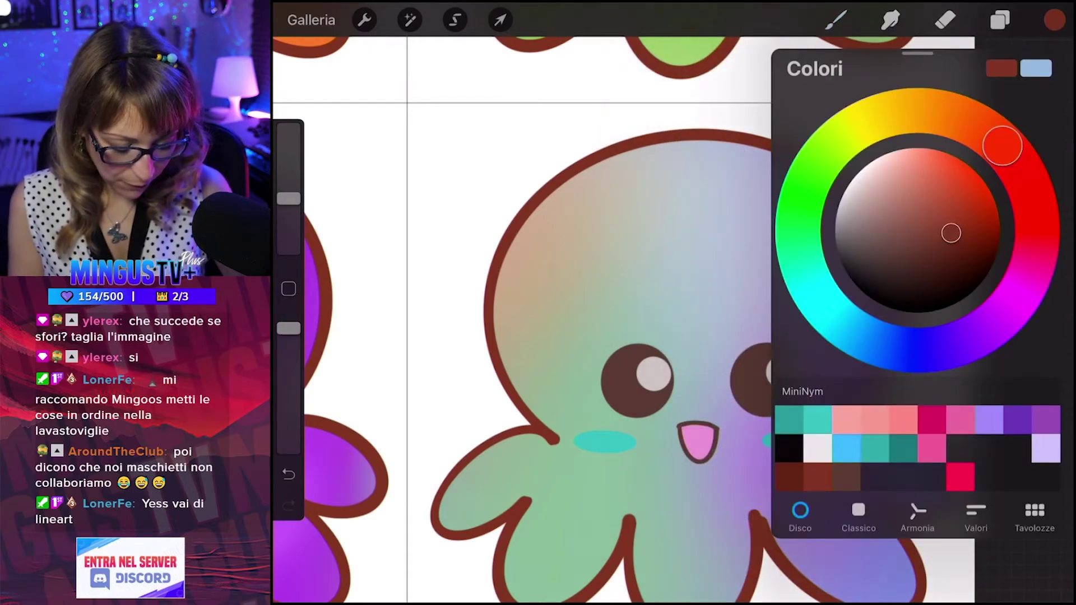
left_click(1054, 20)
Ink the crown's sides, lower edge, first point and a gem loop, redoing one stroke.
left_click_drag(637, 381, 607, 420)
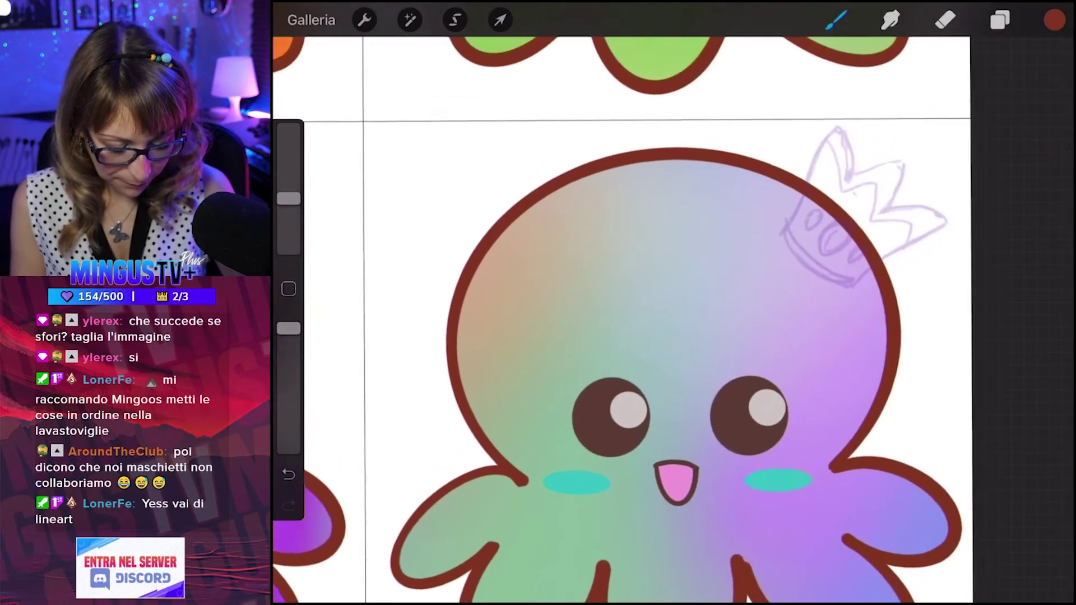
left_click_drag(797, 214, 835, 130)
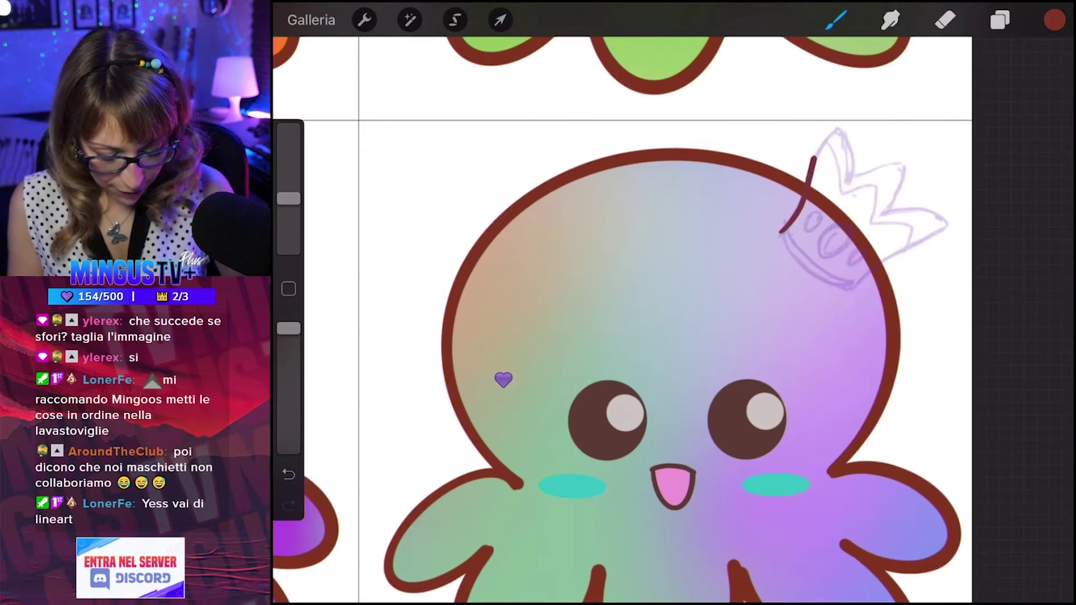
left_click_drag(853, 293, 946, 226)
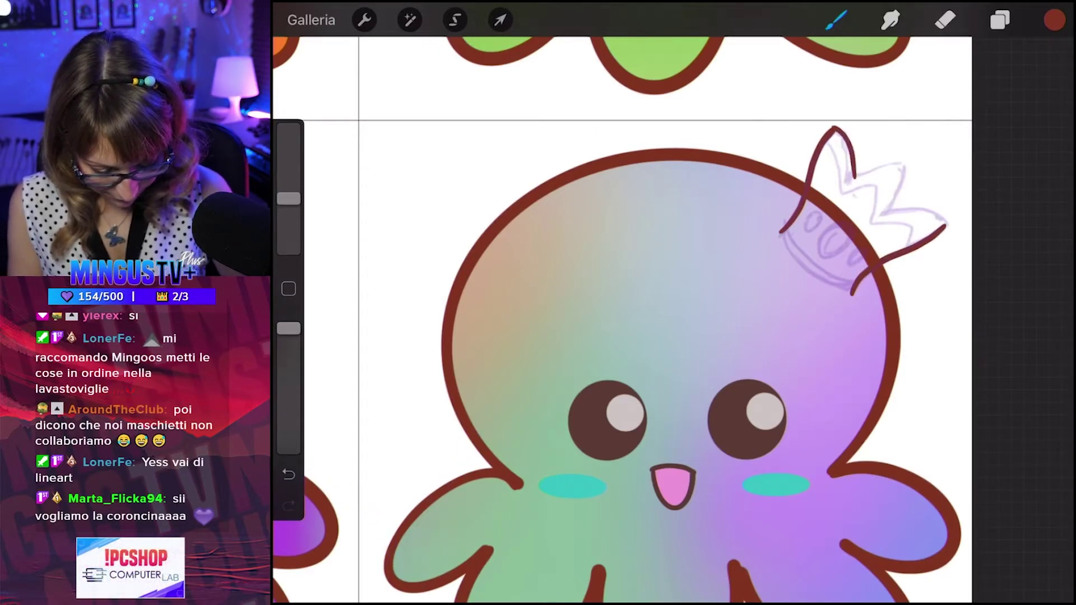
mouse_move(854, 178)
left_mouse_down()
mouse_move(906, 166)
mouse_move(898, 203)
left_mouse_up()
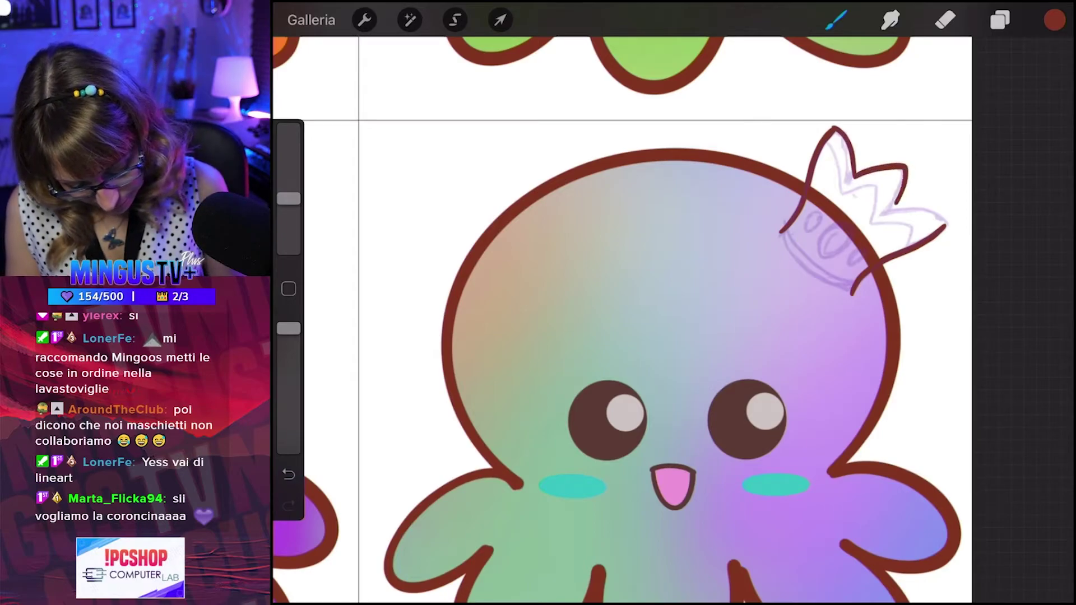
key("ctrl+z")
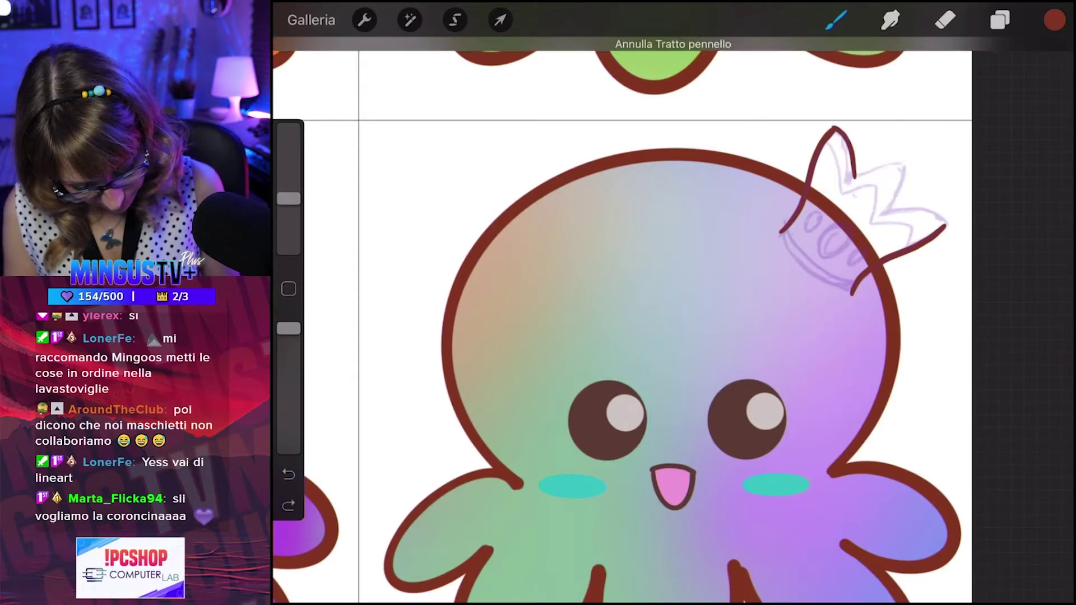
mouse_move(854, 178)
left_mouse_down()
mouse_move(900, 190)
mouse_move(945, 225)
left_mouse_up()
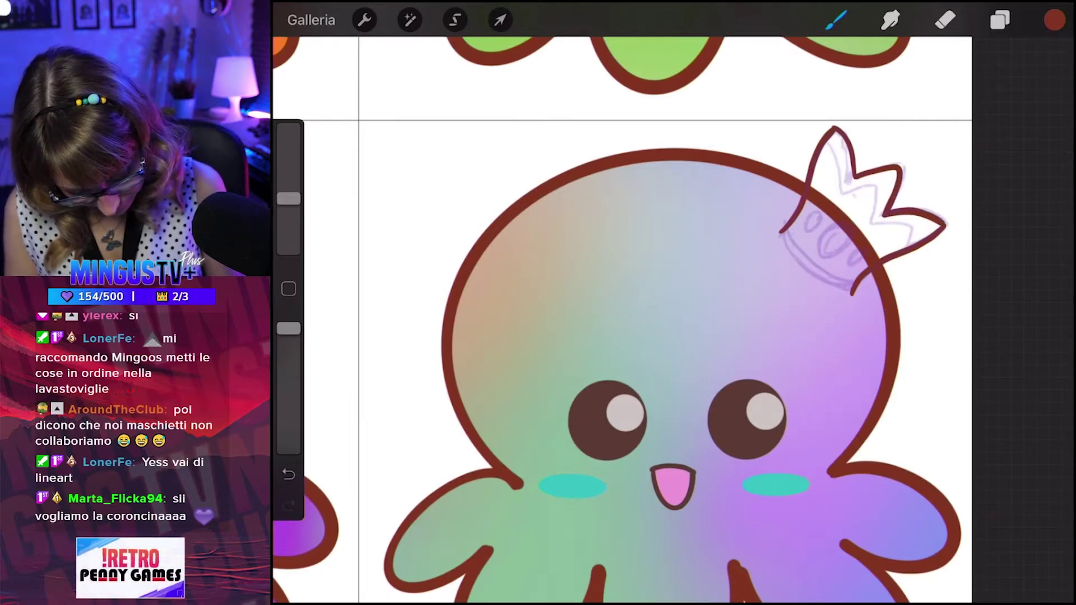
left_click_drag(780, 233, 816, 283)
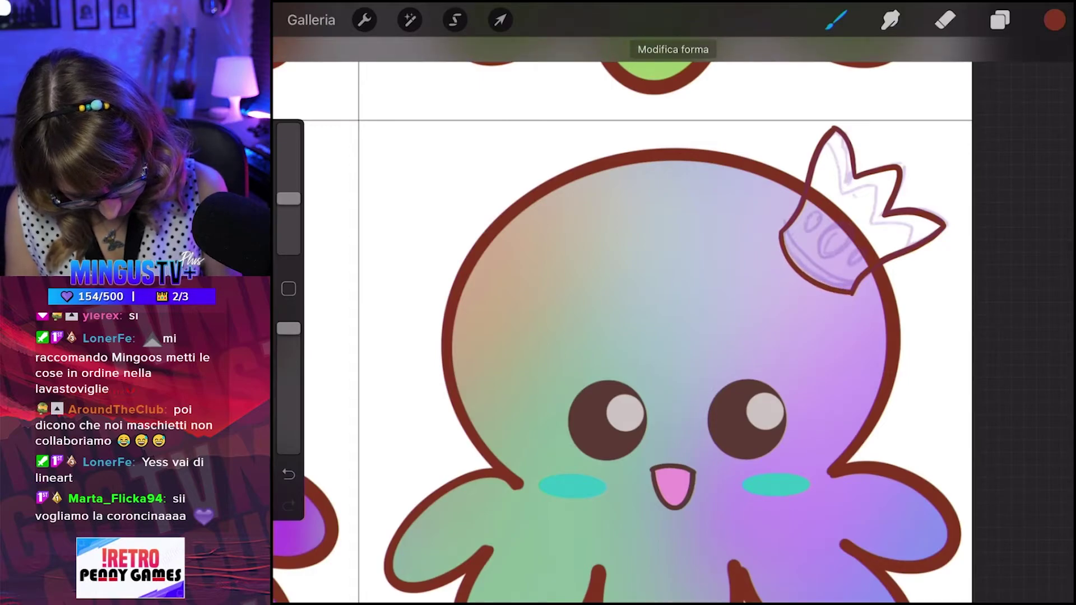
left_click_drag(831, 226, 828, 255)
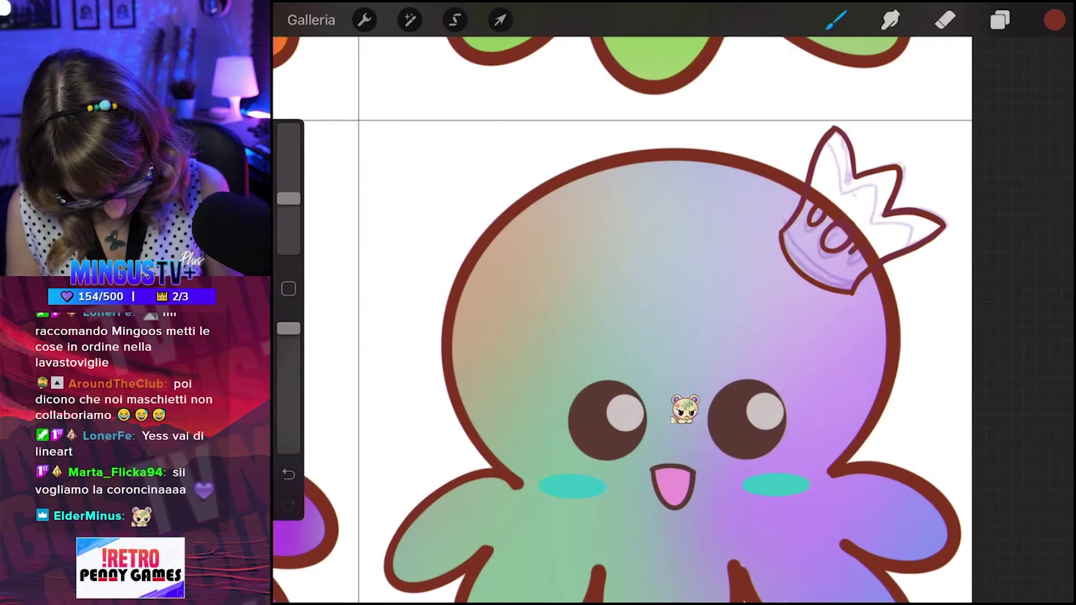
Erase the stray blob on the crown's gem on Livello 4, then return to Livello 10.
left_click(999, 20)
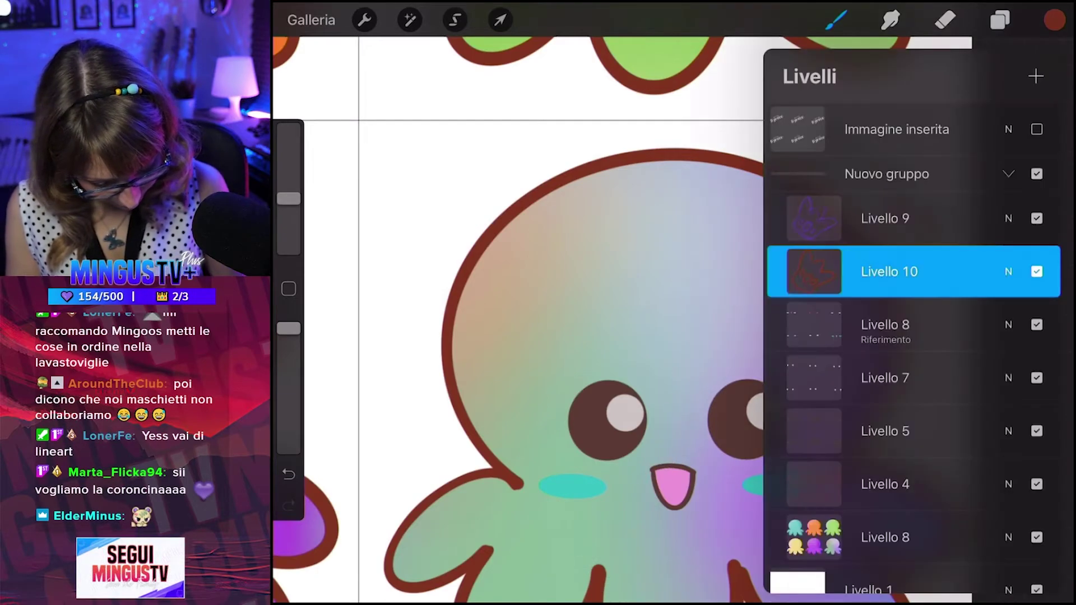
left_click(886, 484)
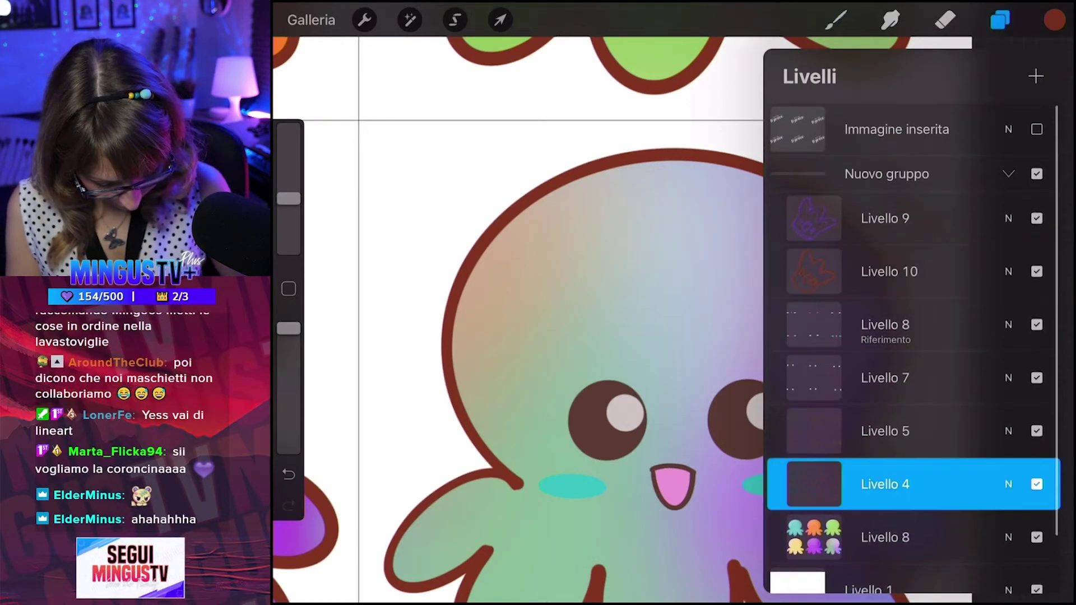
left_click(999, 19)
left_click(946, 20)
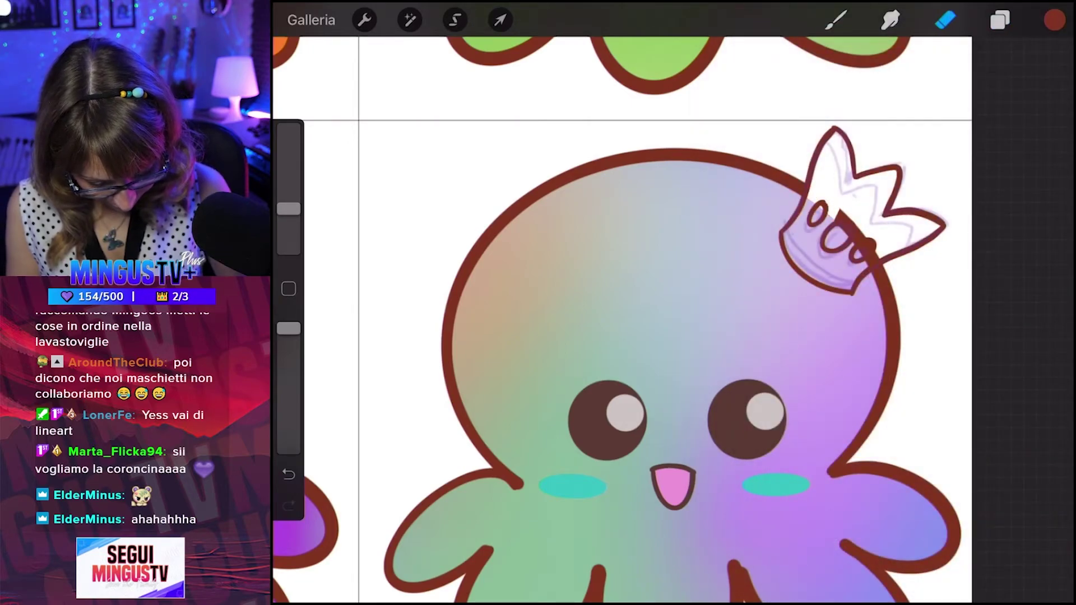
left_click_drag(865, 251, 874, 260)
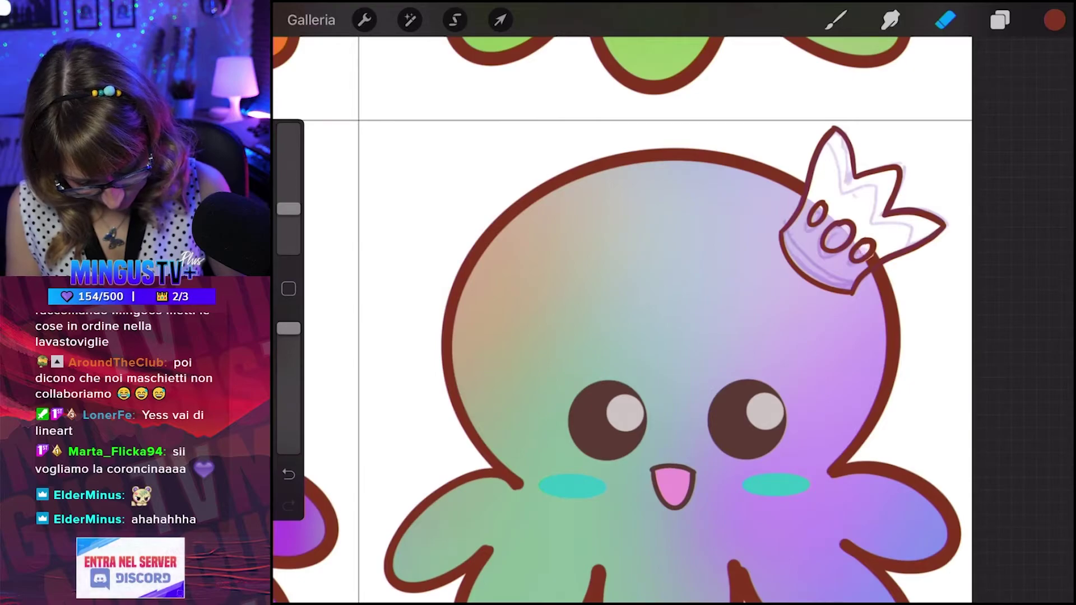
left_click(1000, 20)
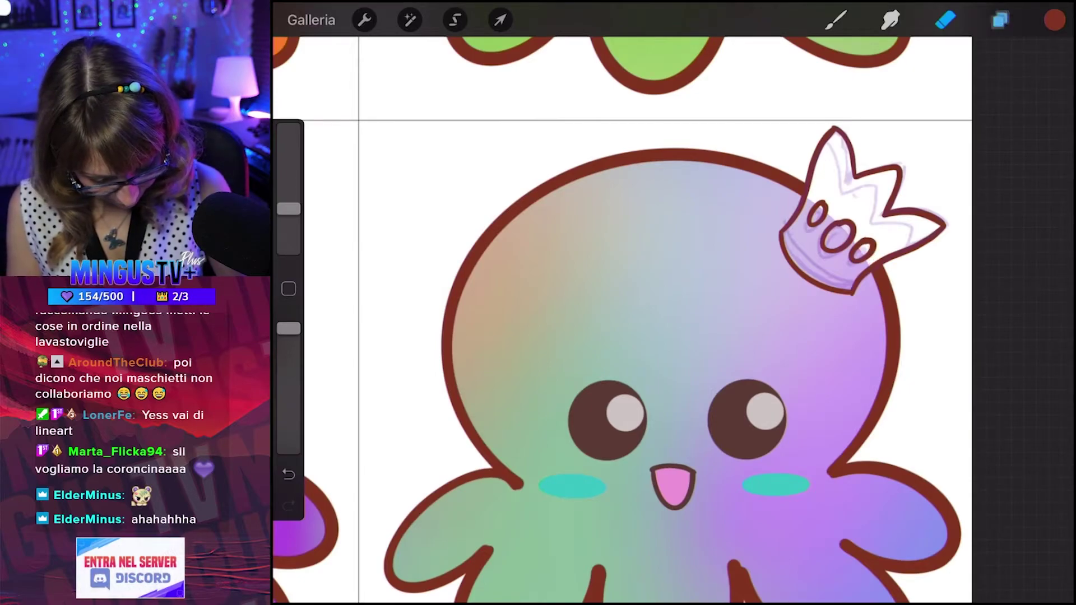
left_click(889, 263)
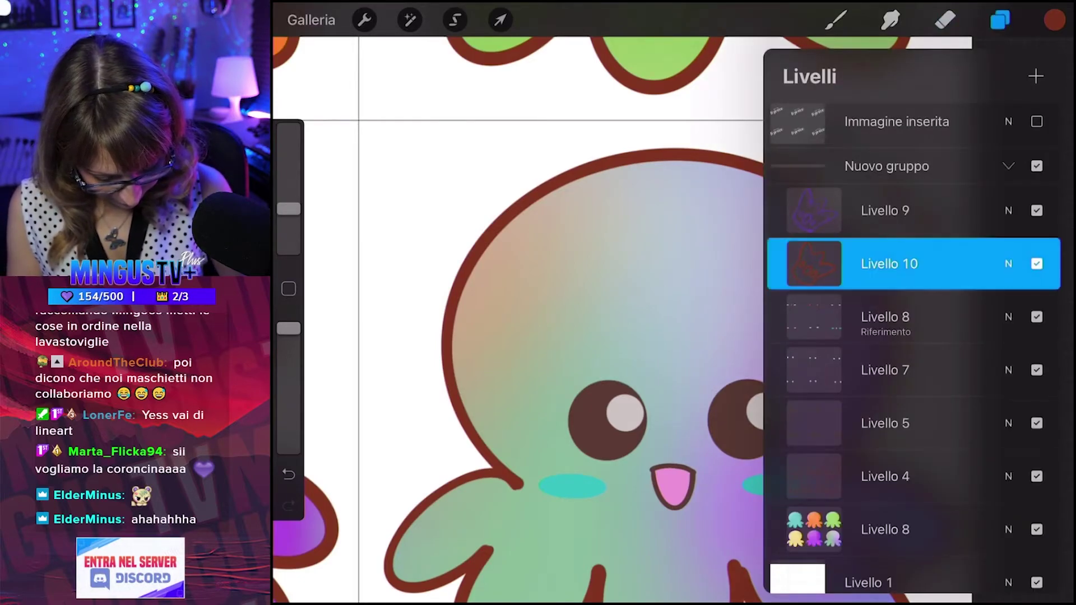
left_click(1000, 20)
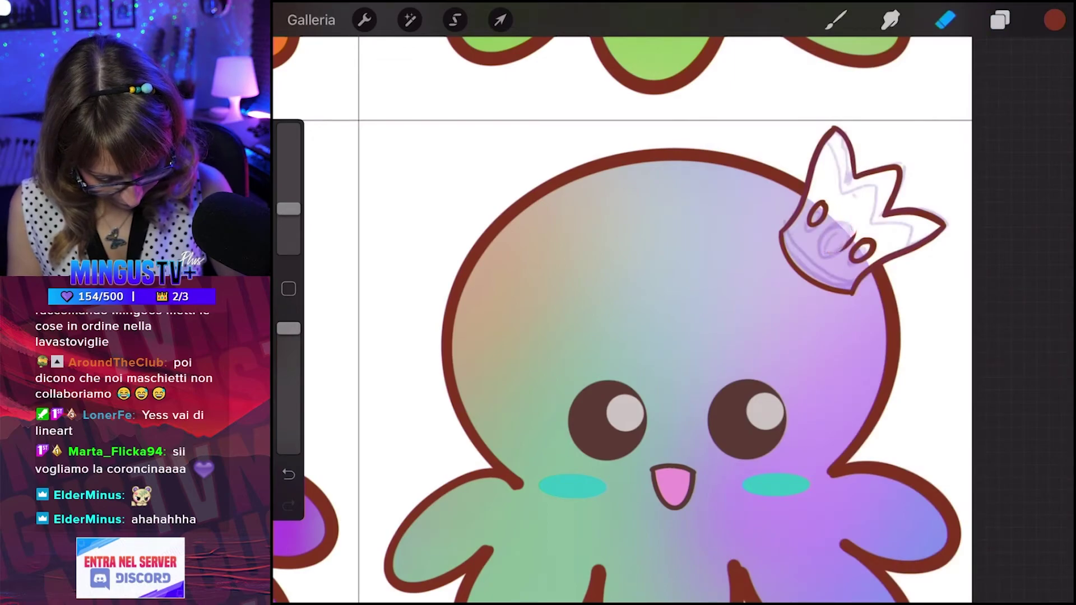
Draw the middle gem loop and redraw the small left gem on the crown.
left_click(836, 20)
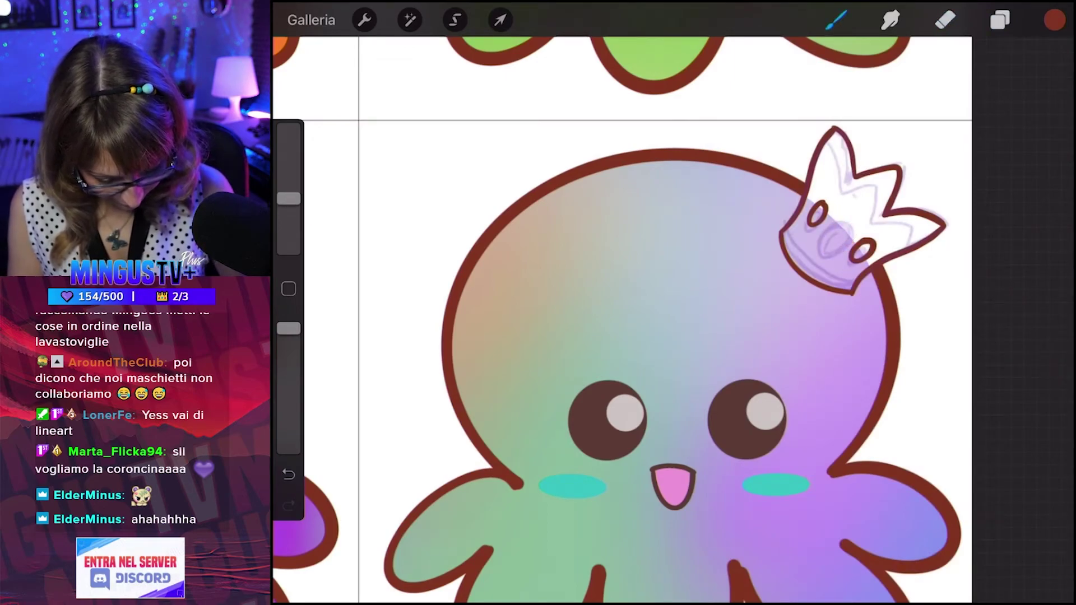
left_click_drag(834, 220, 838, 230)
left_click(945, 20)
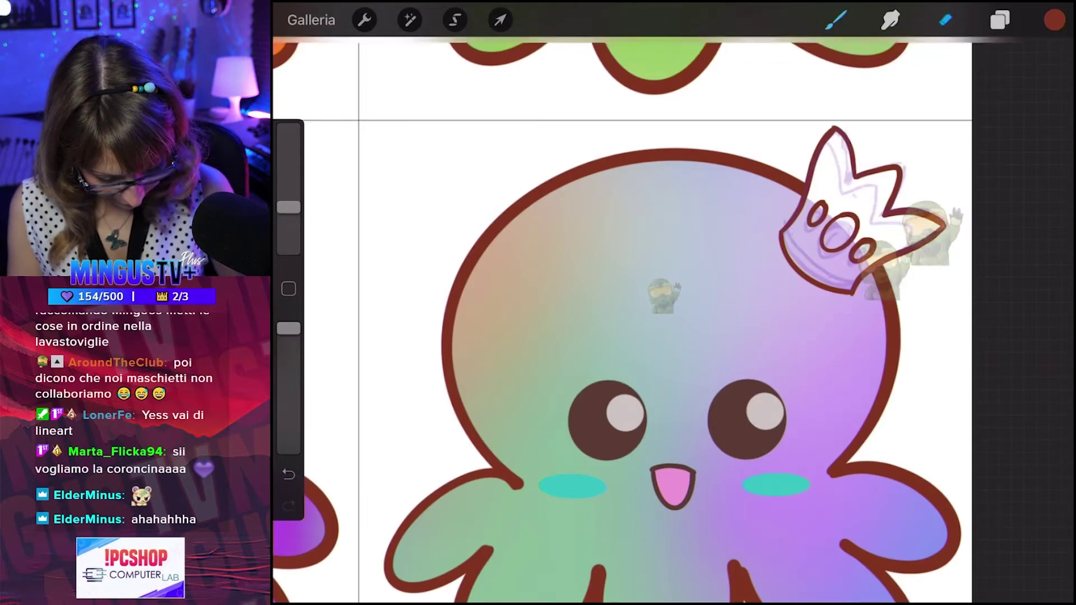
left_click_drag(810, 206, 825, 222)
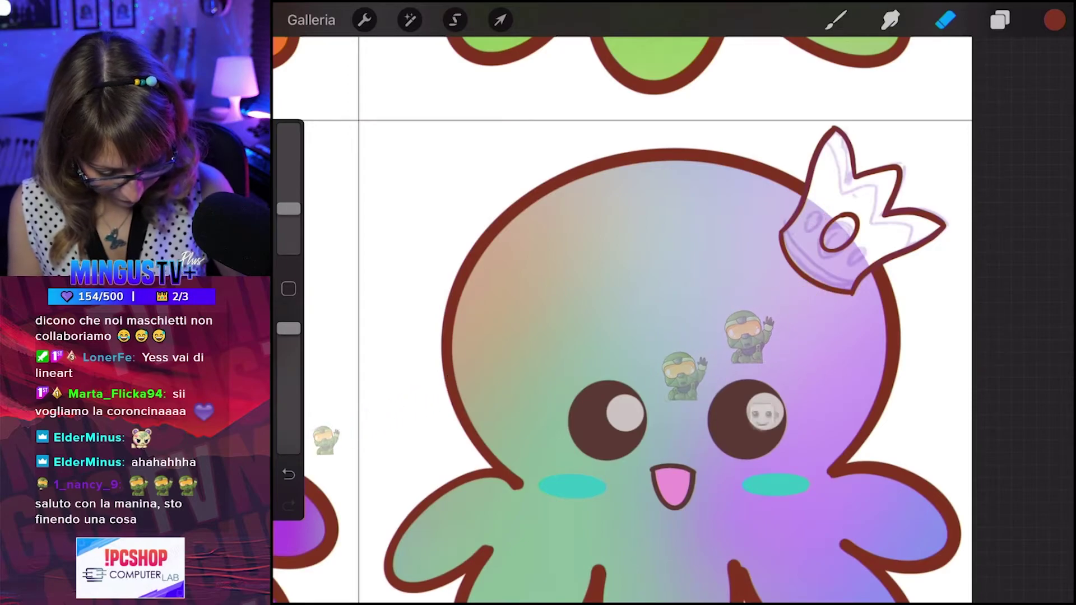
left_click(836, 20)
mouse_move(816, 205)
left_mouse_down()
mouse_move(812, 224)
mouse_move(823, 207)
left_mouse_up()
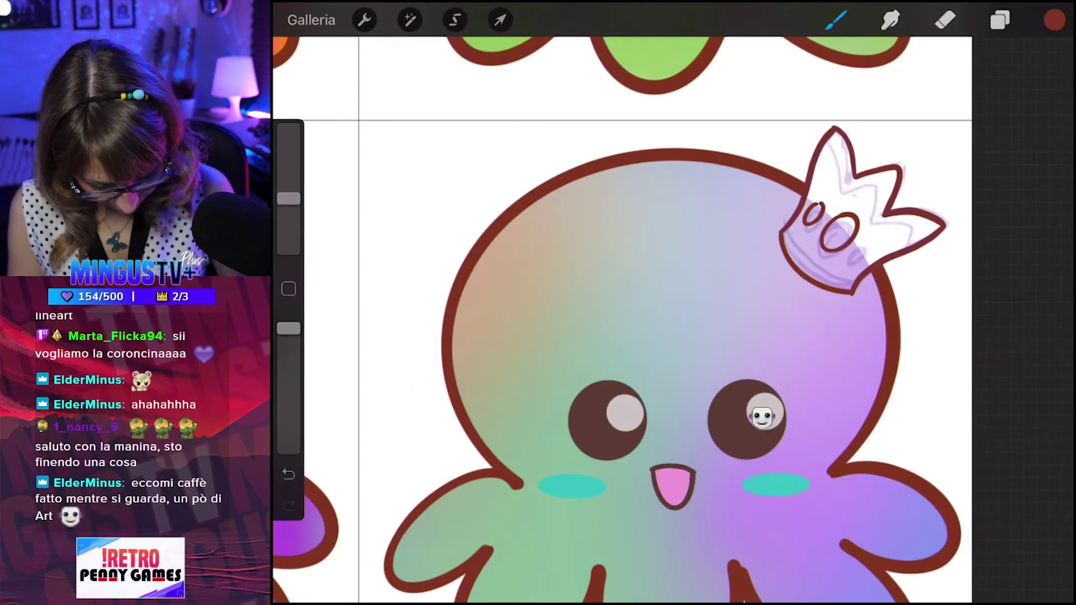
Redraw the third and right gems as smooth ovals, undoing the uneven attempts.
left_click_drag(858, 258, 866, 238)
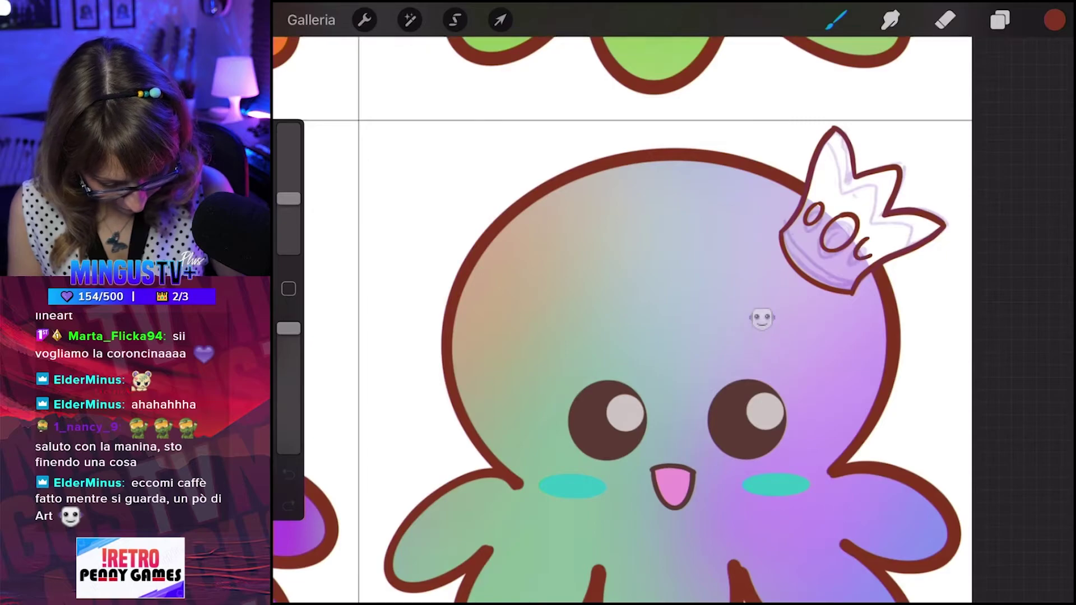
key("ctrl+z")
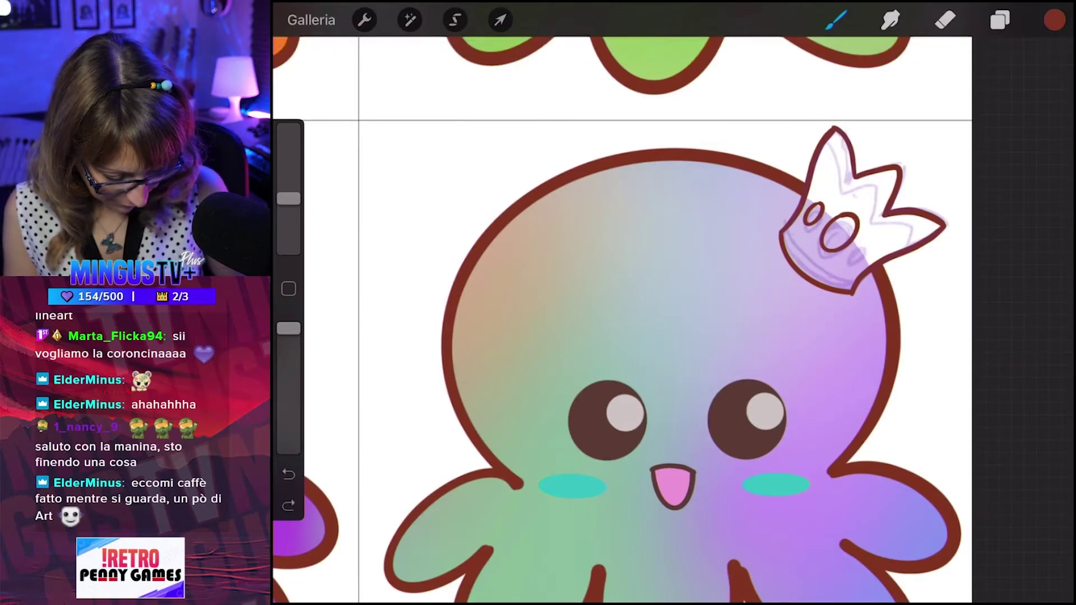
left_click_drag(869, 238, 873, 241)
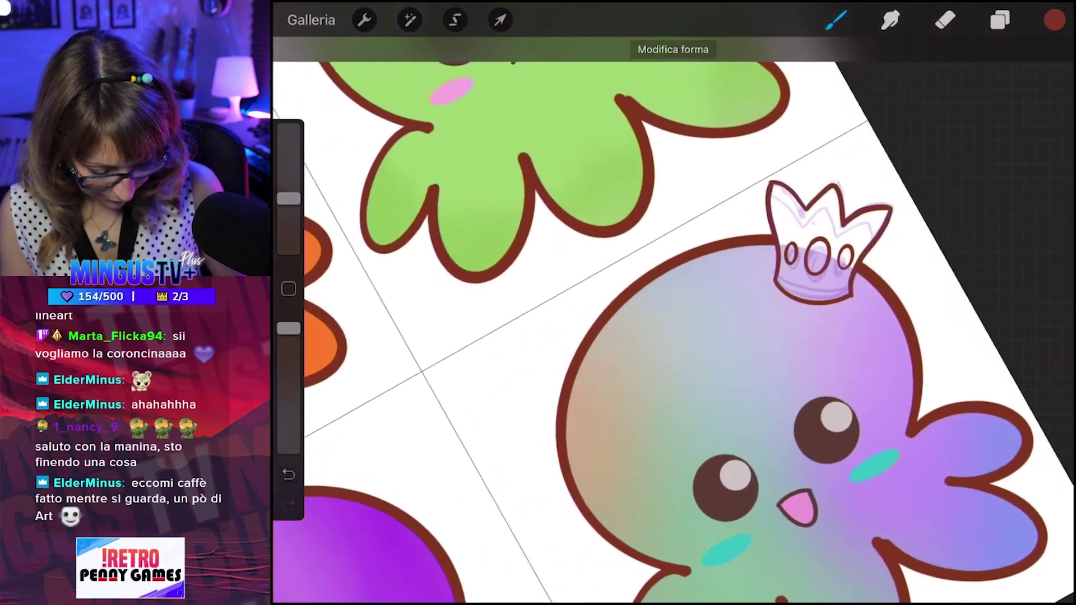
left_click_drag(672, 280, 784, 392)
key("ctrl+z")
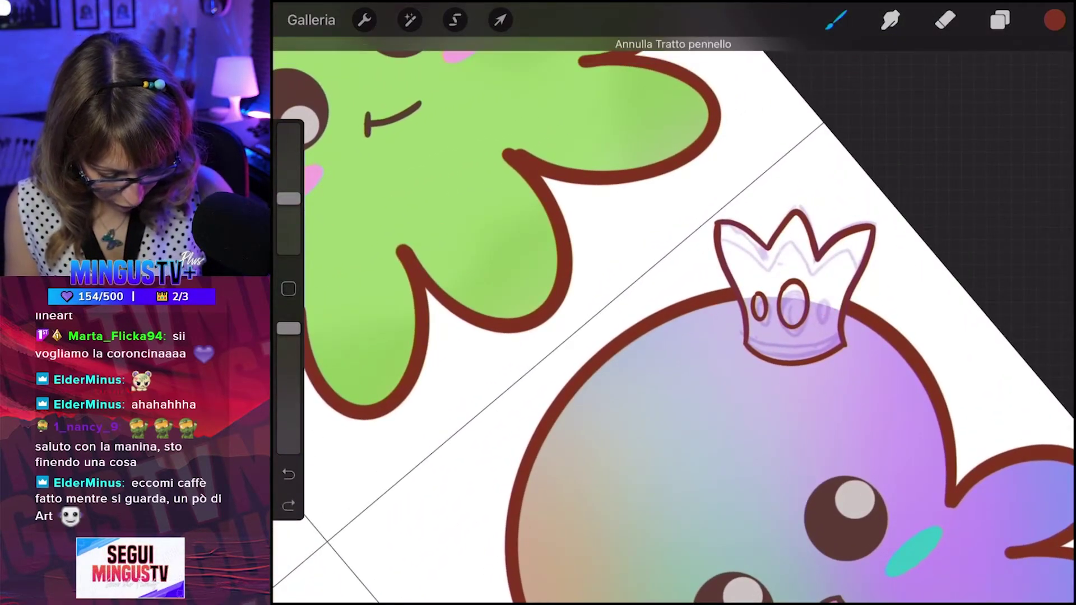
left_click_drag(824, 291, 823, 295)
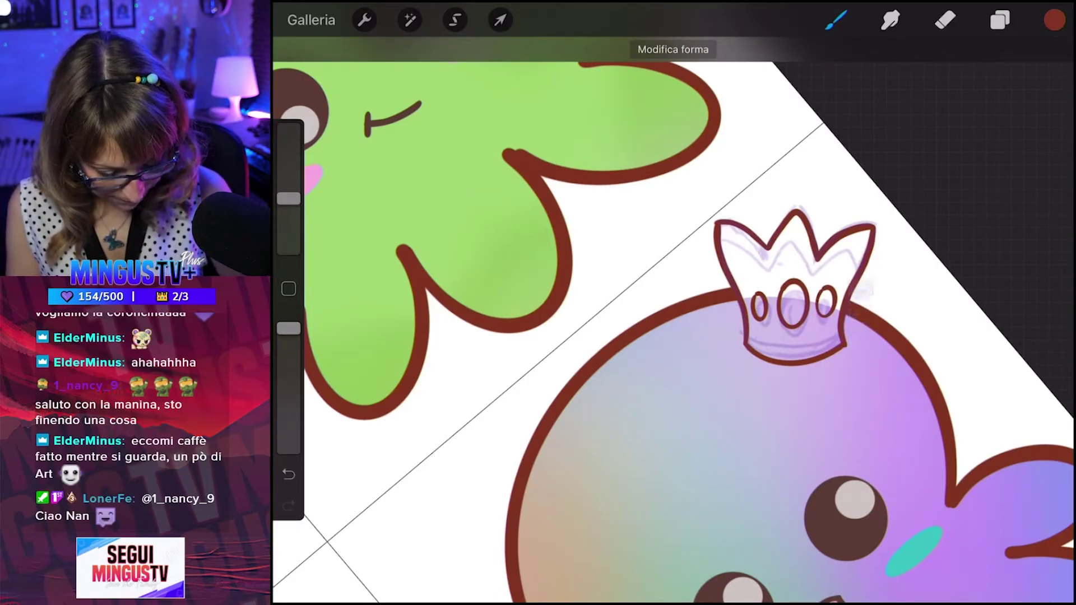
left_click(1000, 20)
Make Livello 10 the reference layer and add a colouring layer above Livello 8.
left_click(889, 272)
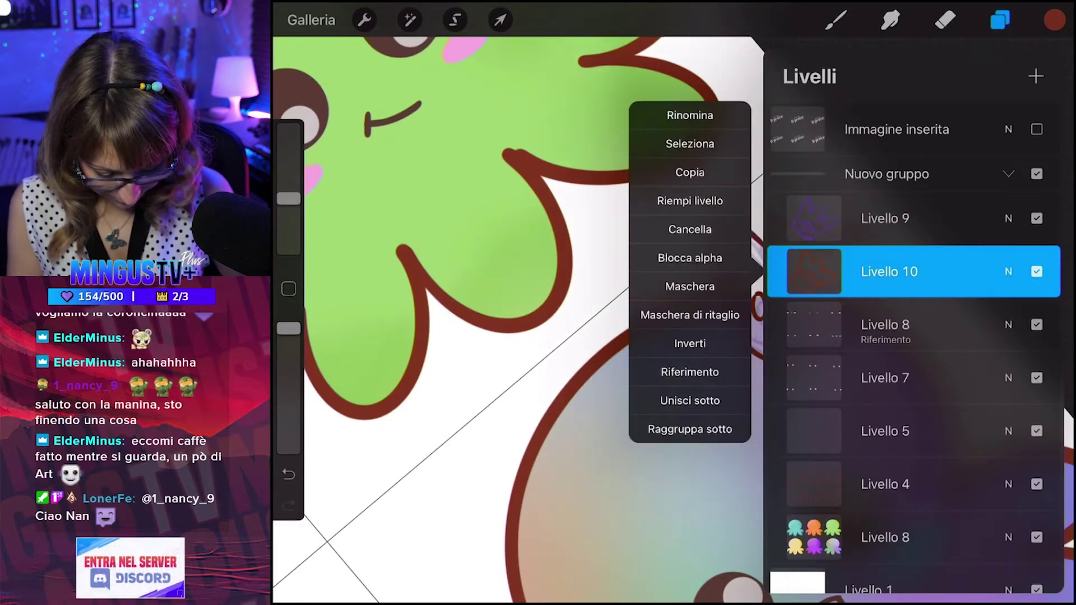
left_click(689, 434)
left_click(897, 324)
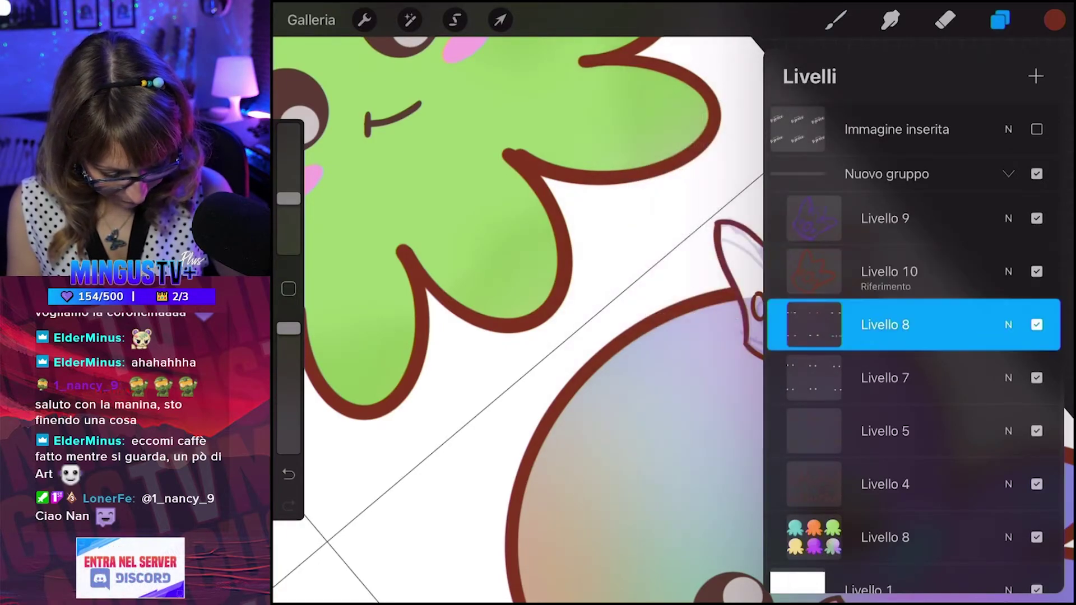
left_click(1035, 77)
left_click(836, 20)
Fill the crown with gold yellow using ColorDrop.
left_click(1054, 21)
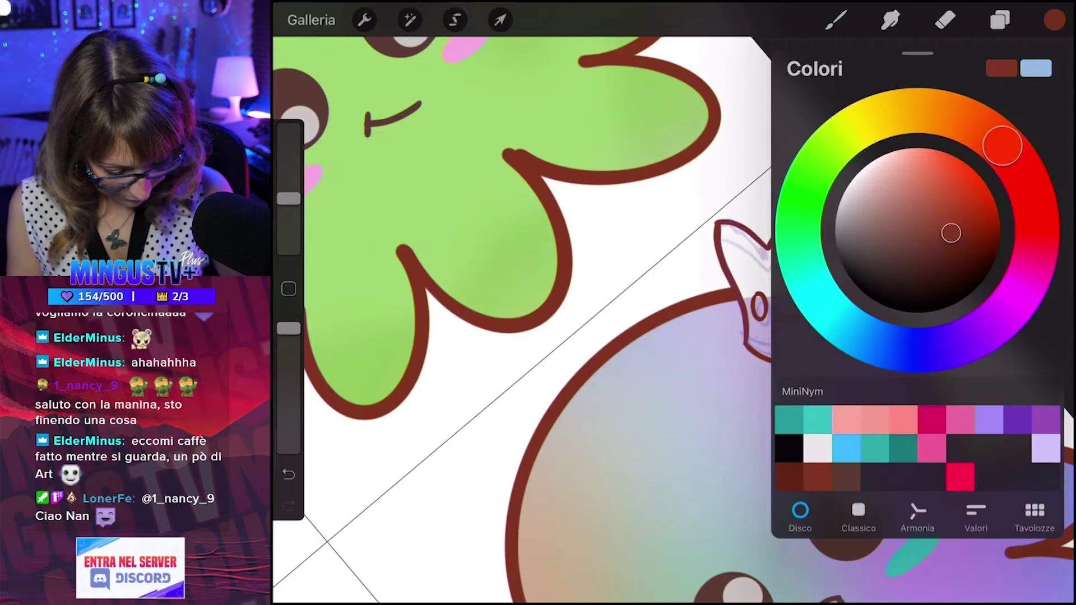
left_click_drag(906, 108, 894, 113)
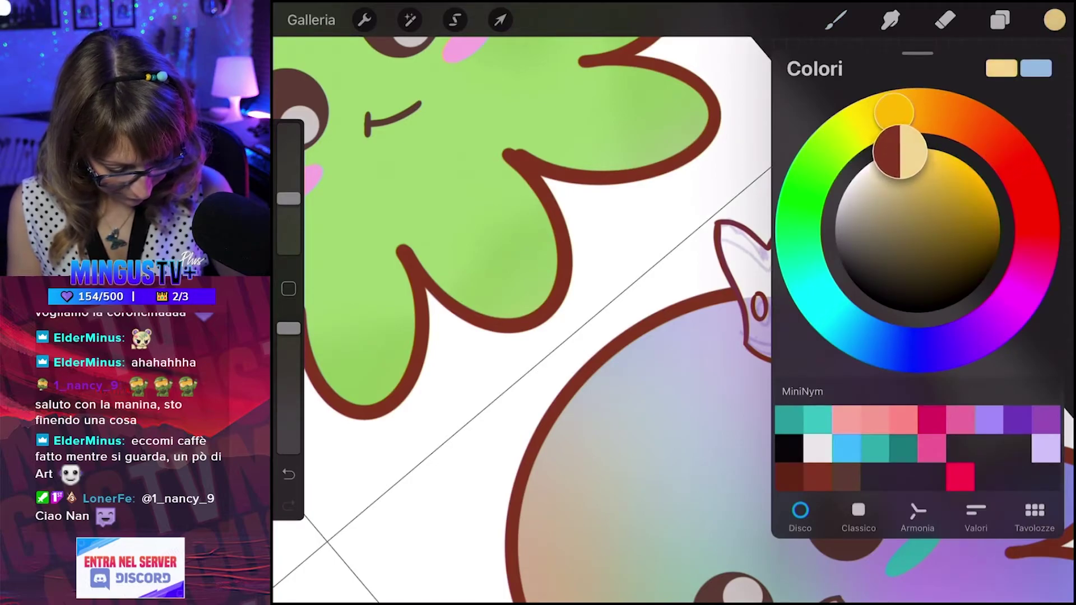
left_click_drag(909, 156, 920, 161)
left_click(906, 110)
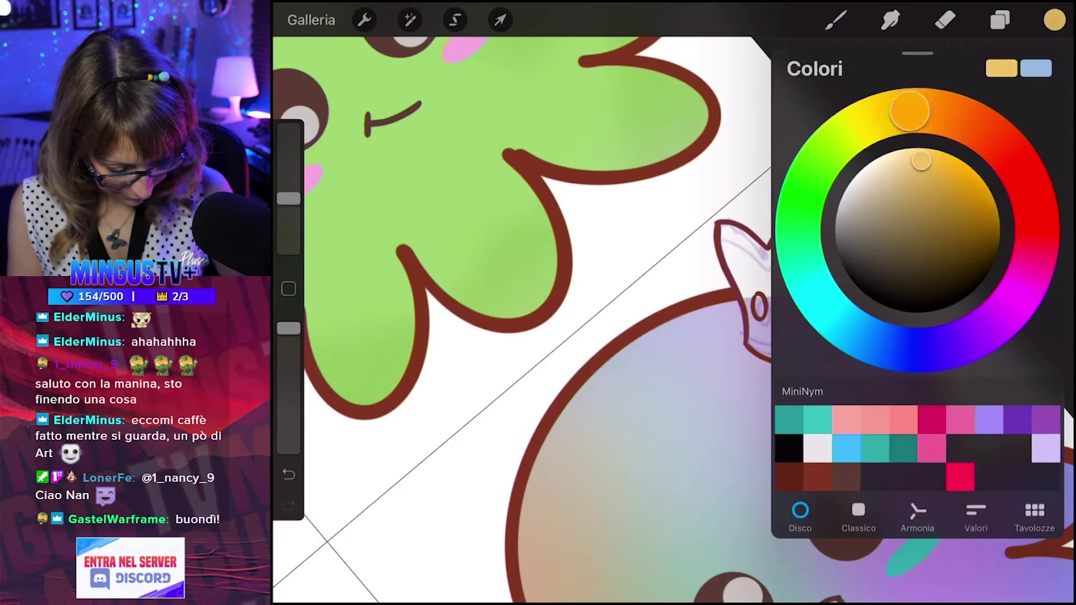
left_click(918, 147)
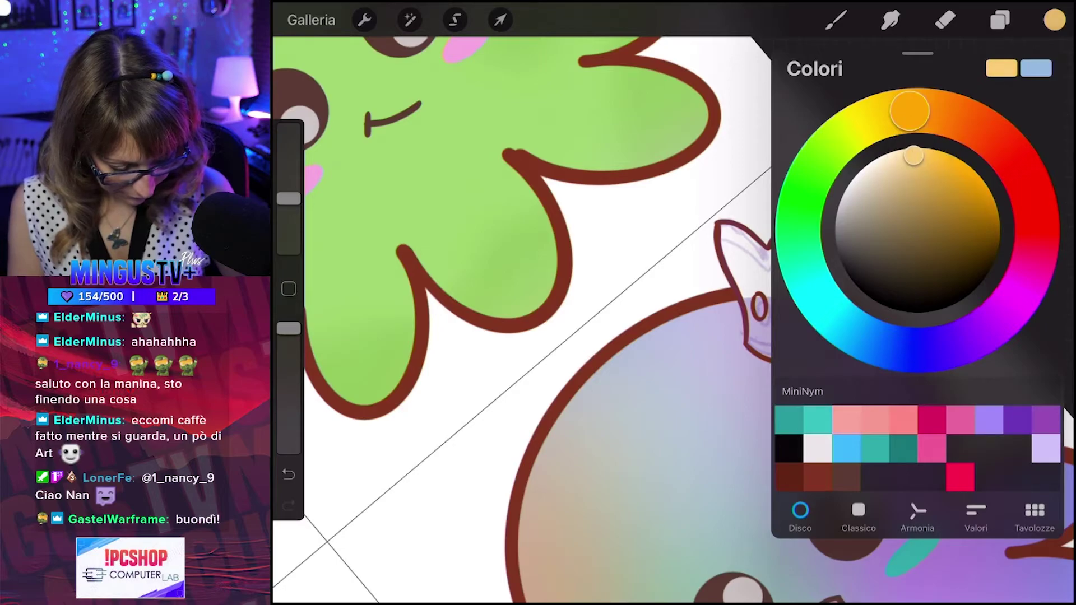
left_click(1054, 20)
left_click_drag(1054, 20, 794, 258)
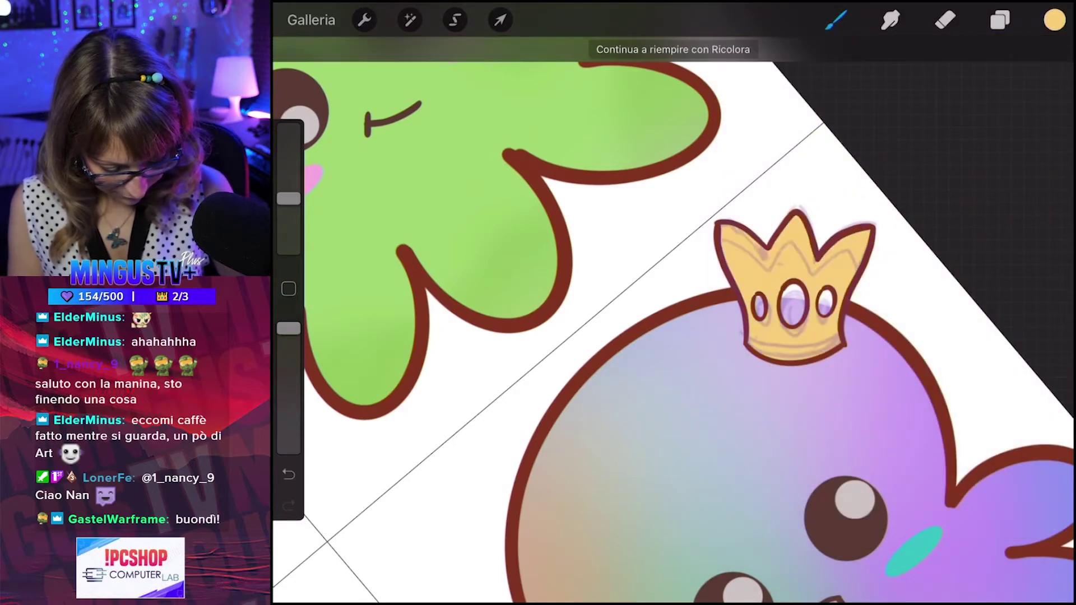
Mix a vivid saturated pink and drop it into the crown's centre gem.
left_click(1054, 20)
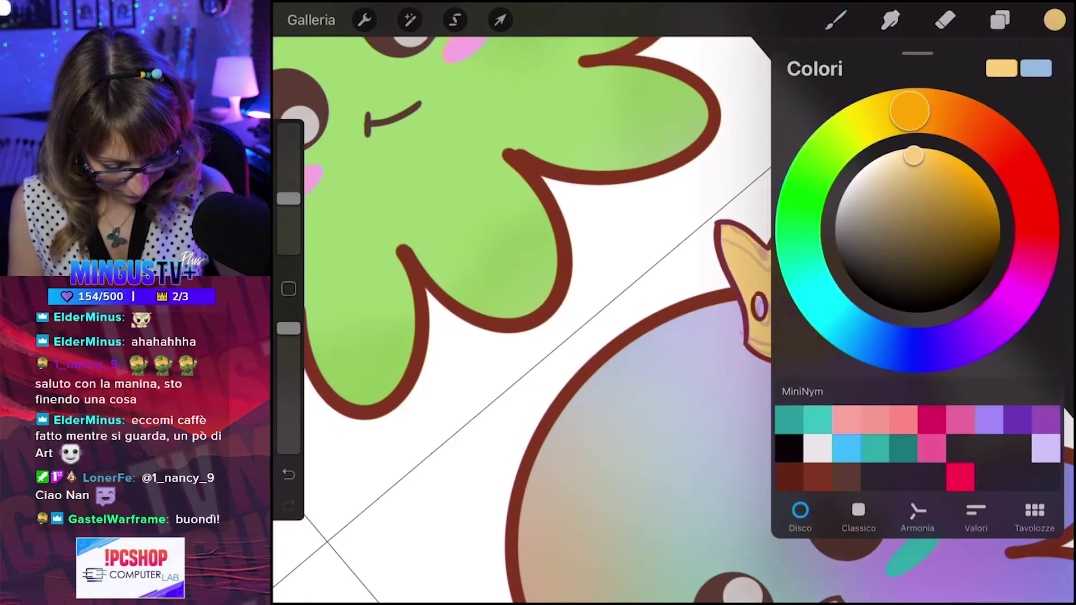
left_click_drag(909, 111, 1021, 172)
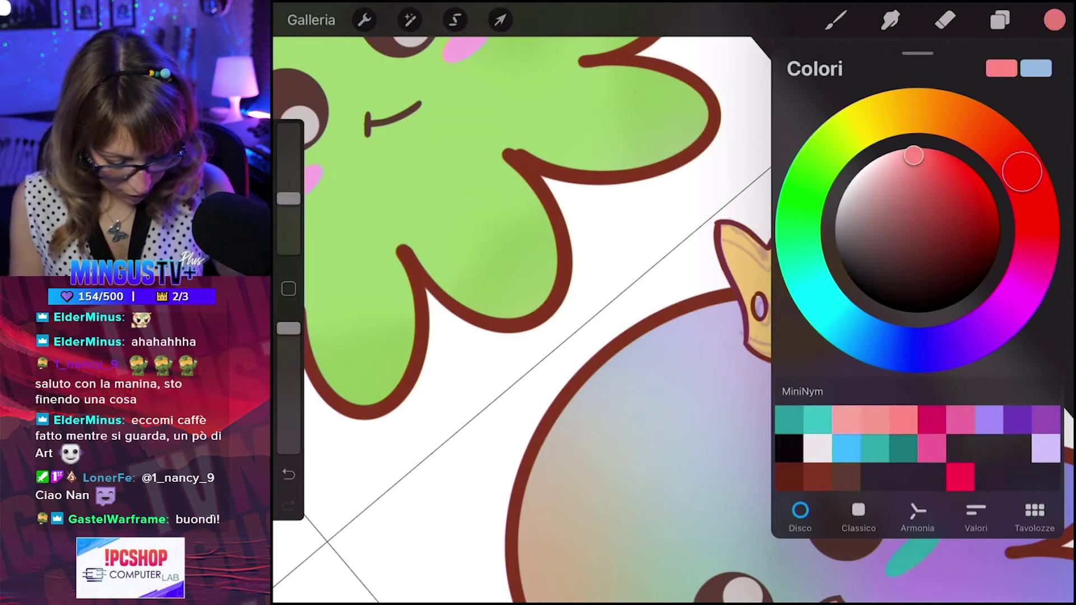
left_click_drag(1022, 171, 1037, 236)
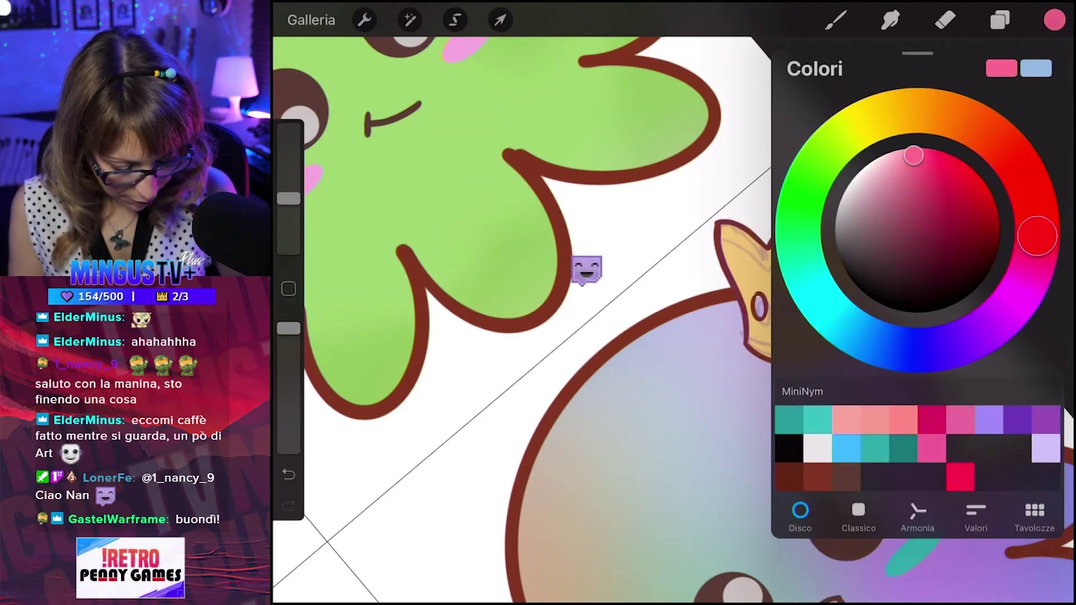
left_click_drag(914, 155, 943, 164)
left_click_drag(1037, 236, 1034, 256)
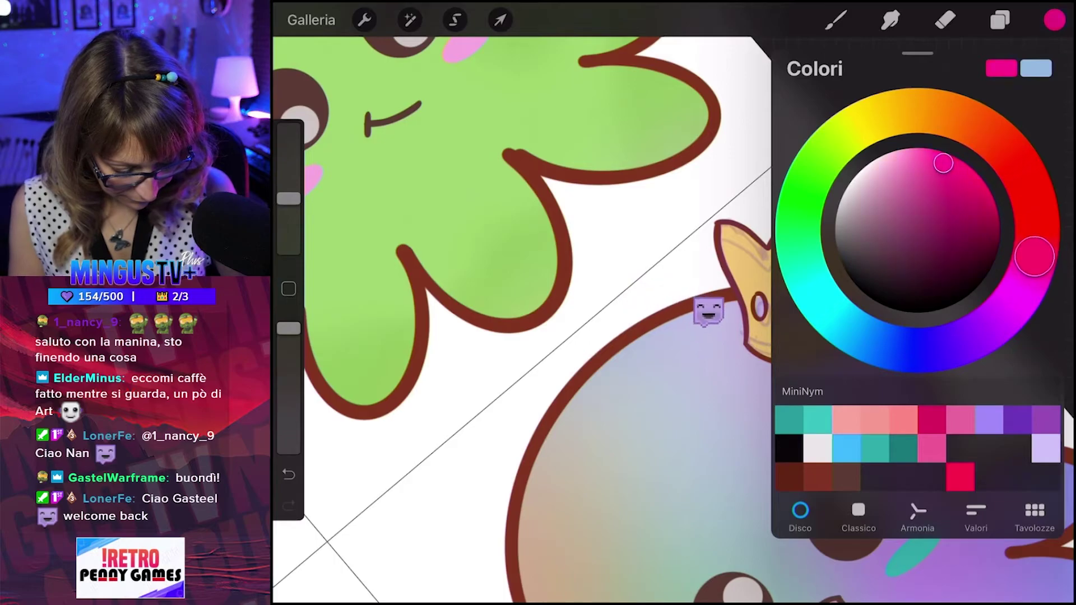
mouse_move(943, 163)
left_mouse_down()
mouse_move(961, 149)
mouse_move(968, 173)
left_mouse_up()
left_click(1053, 19)
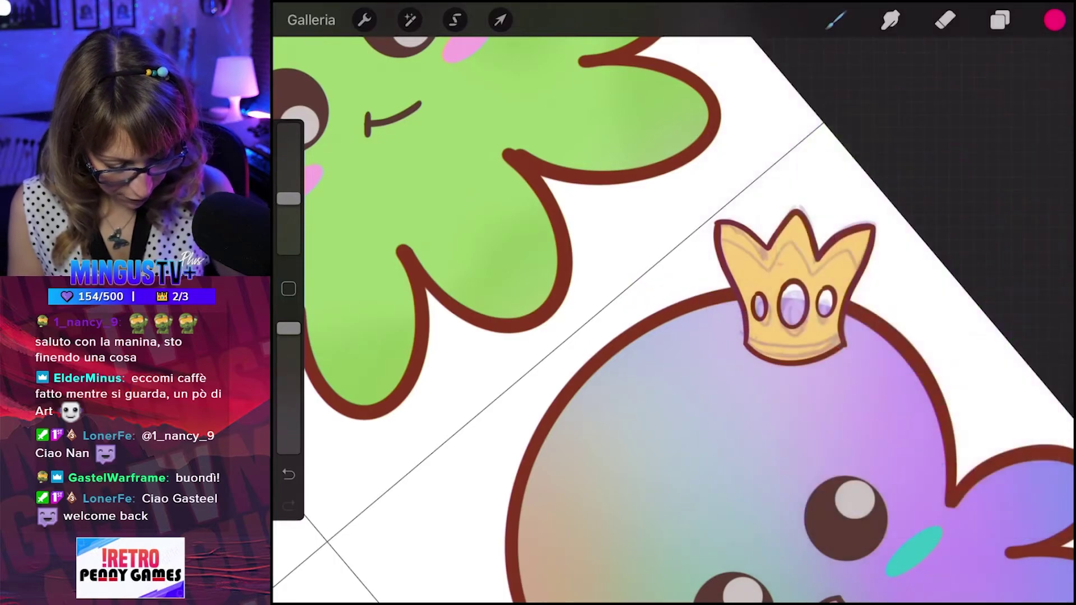
mouse_move(1054, 20)
left_mouse_down()
mouse_move(881, 231)
mouse_move(781, 297)
mouse_move(793, 306)
left_mouse_up()
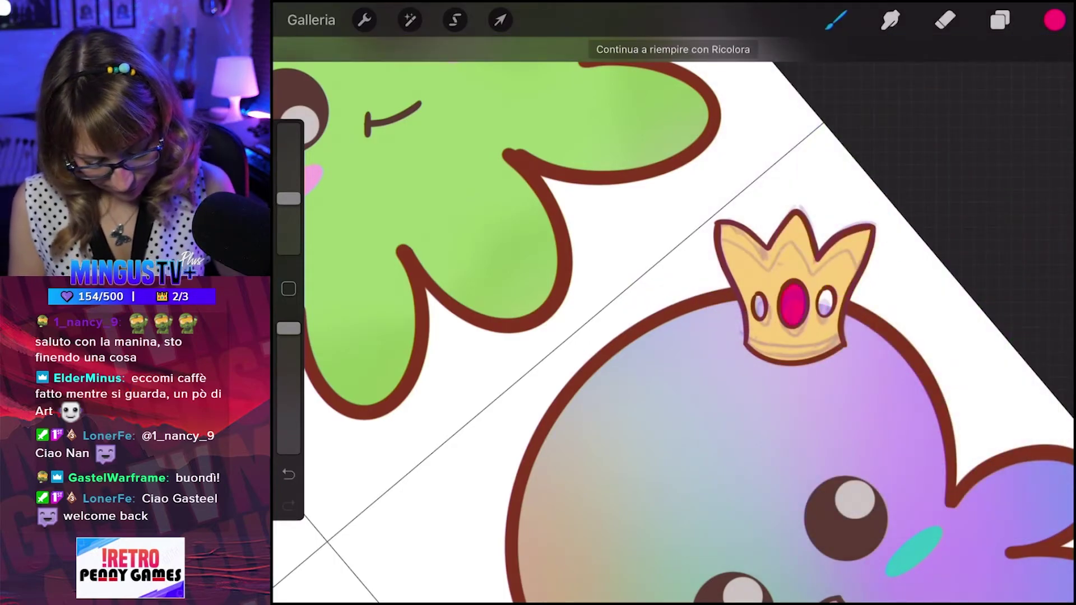
Try an orange fill on the crown's right gem, then undo it.
left_click(1054, 20)
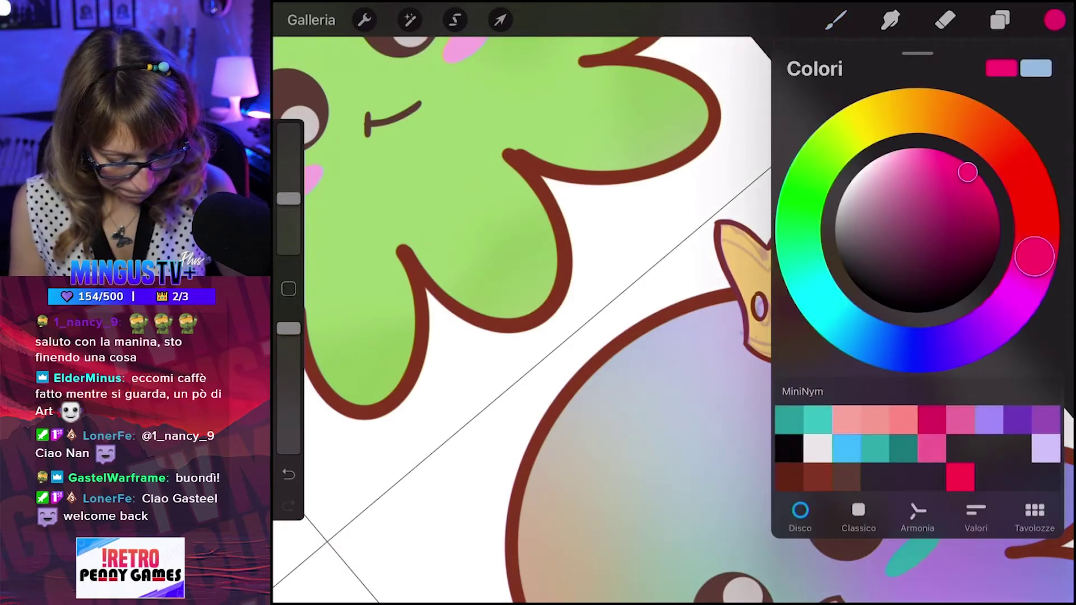
left_click(961, 119)
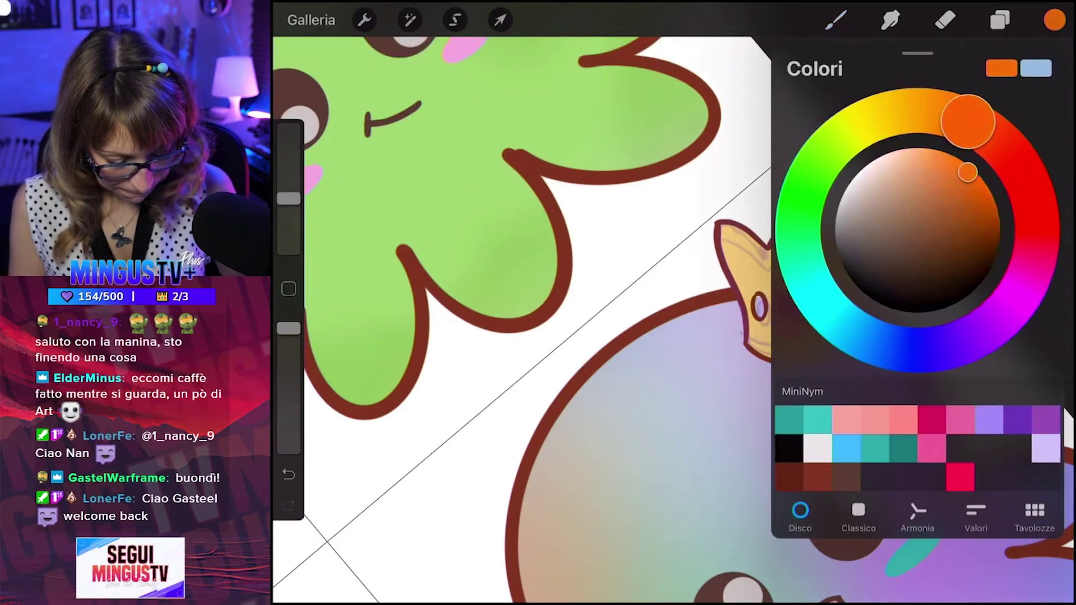
left_click(1054, 20)
left_click(836, 20)
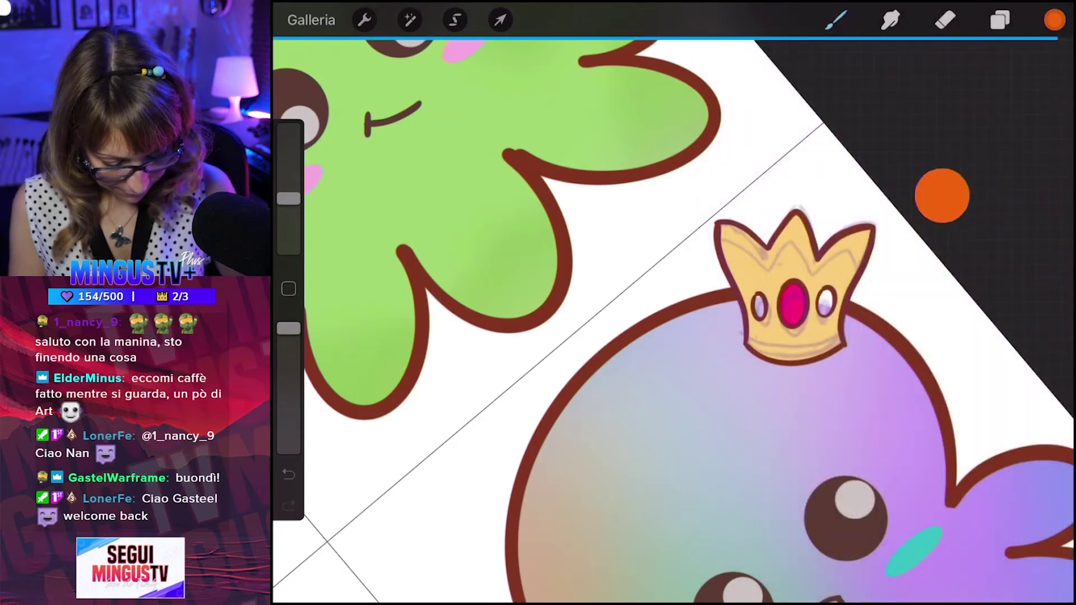
left_click_drag(1054, 19, 824, 301)
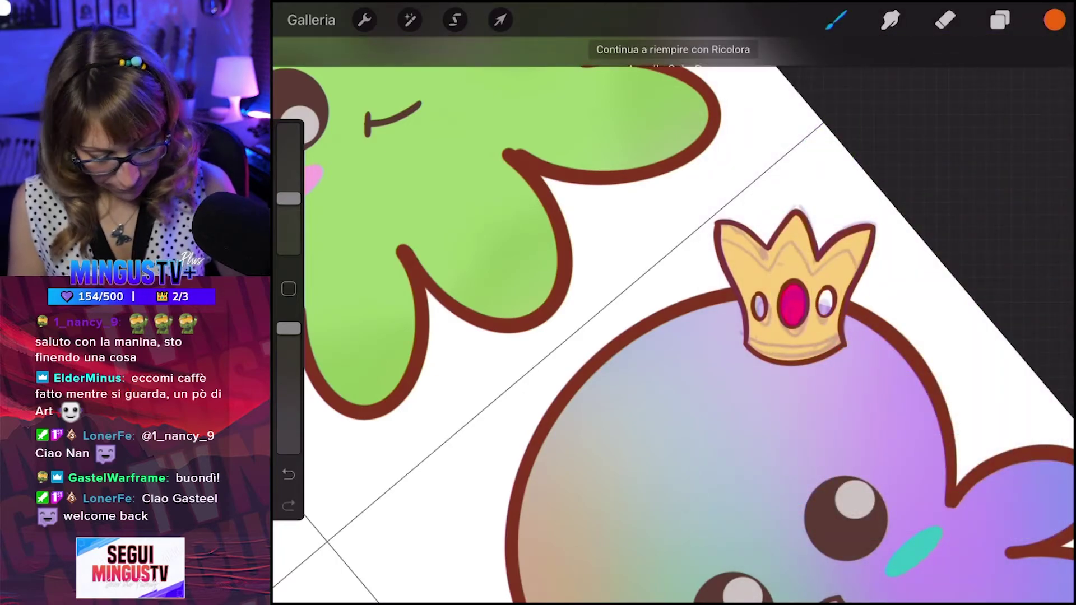
key("ctrl+z")
left_click(1054, 20)
Pick a light green and drop it into the crown's right and left gems.
left_click(809, 178)
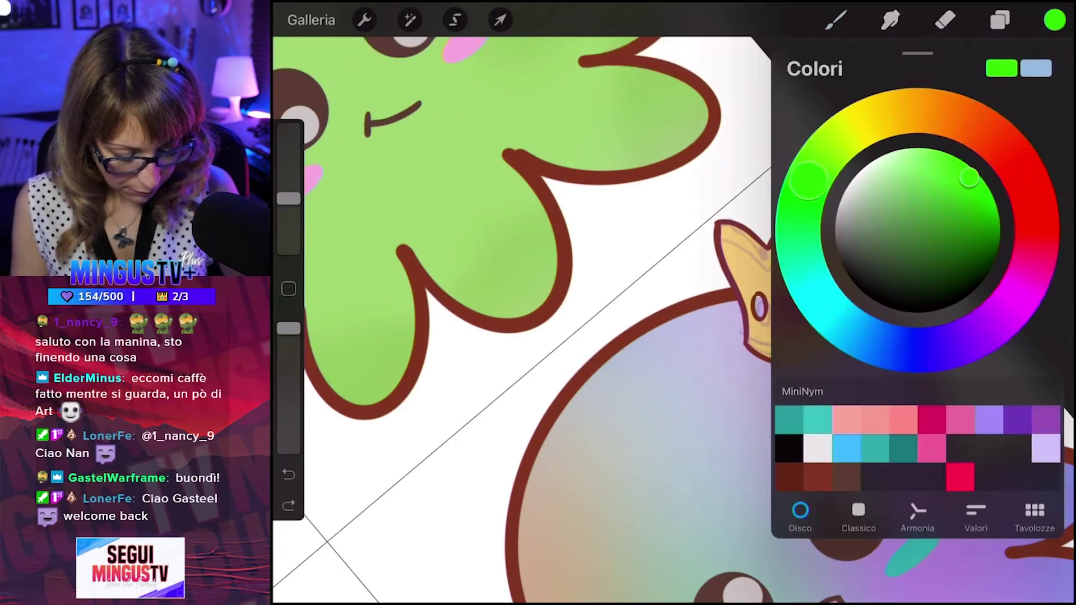
left_click_drag(969, 178, 913, 163)
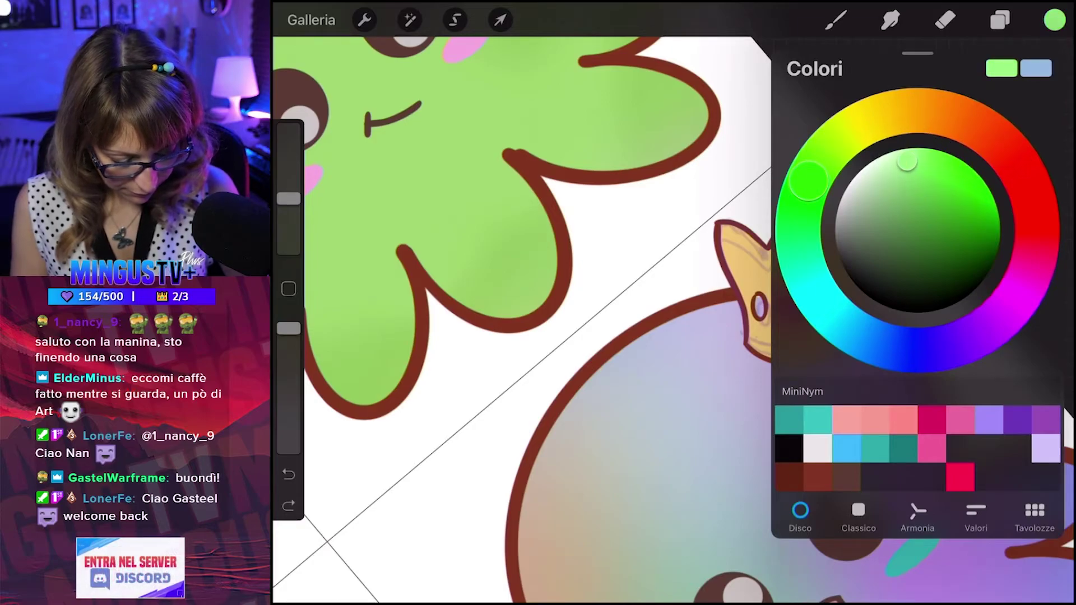
left_click(1054, 19)
left_click_drag(1053, 19, 825, 302)
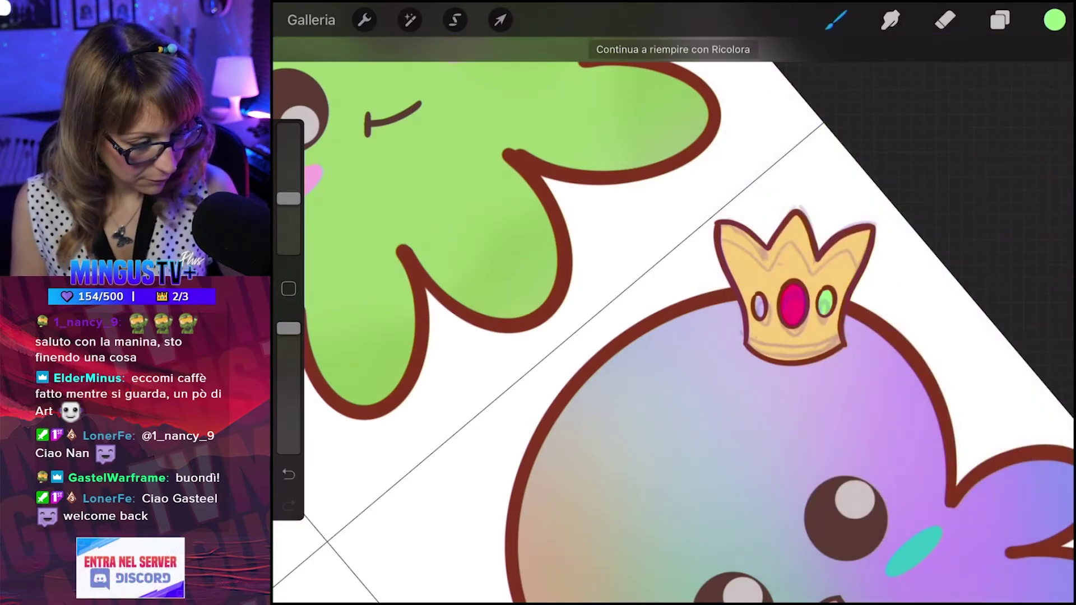
left_click_drag(1054, 20, 759, 305)
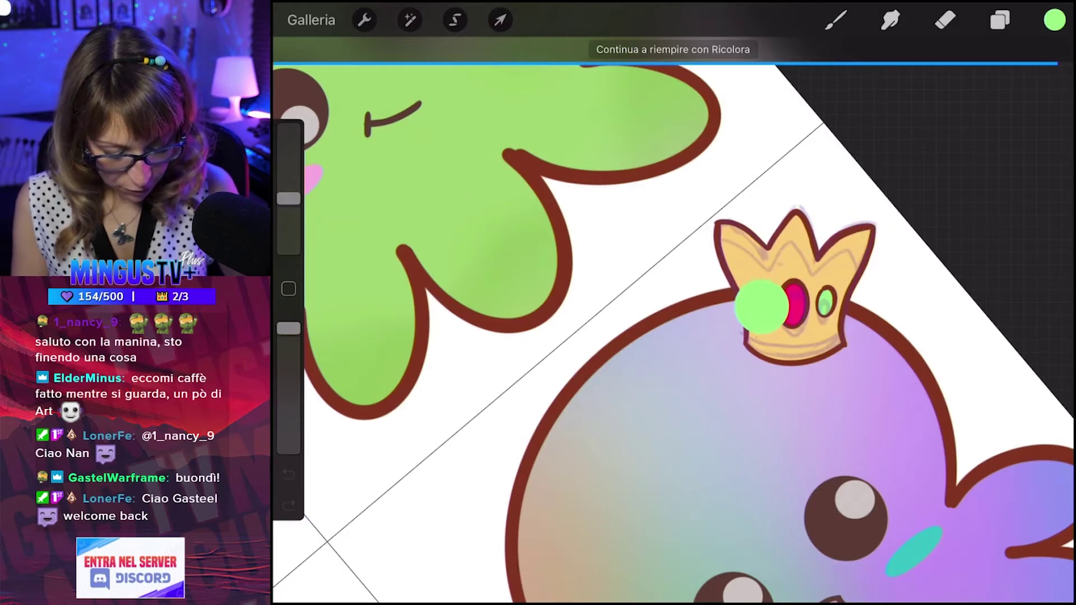
Refill both side gems with a lighter green.
left_click(1054, 19)
left_click_drag(905, 162, 896, 180)
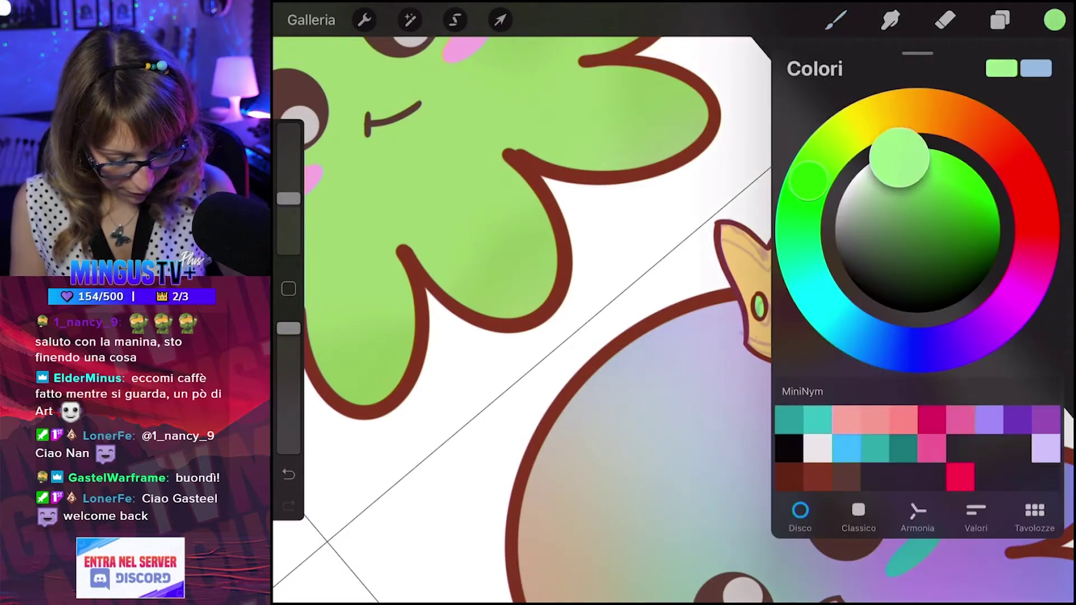
left_click(1054, 20)
left_click_drag(1054, 20, 825, 302)
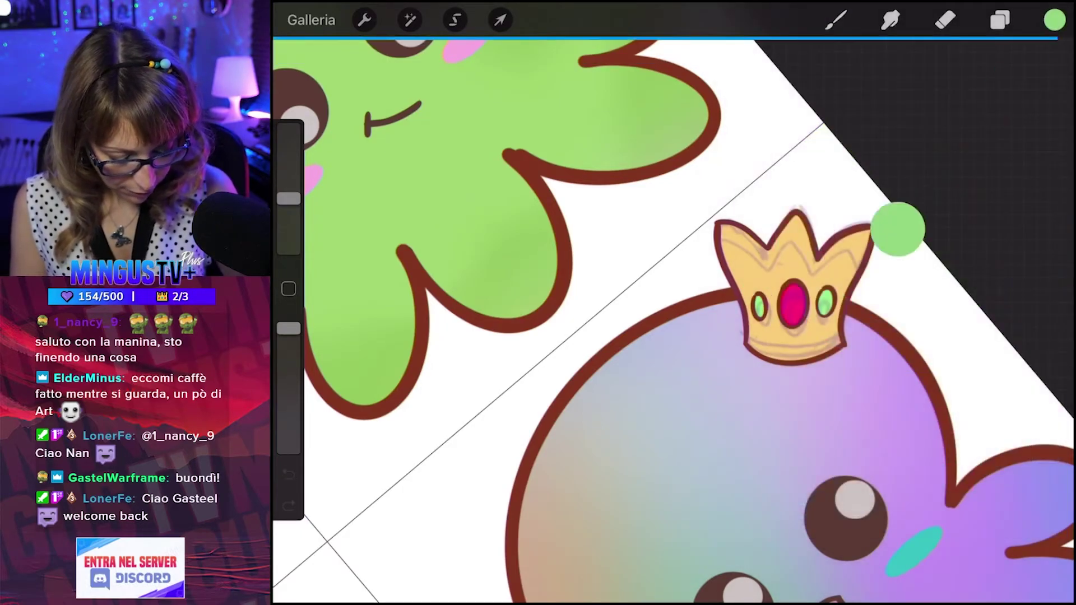
left_click_drag(1054, 20, 759, 305)
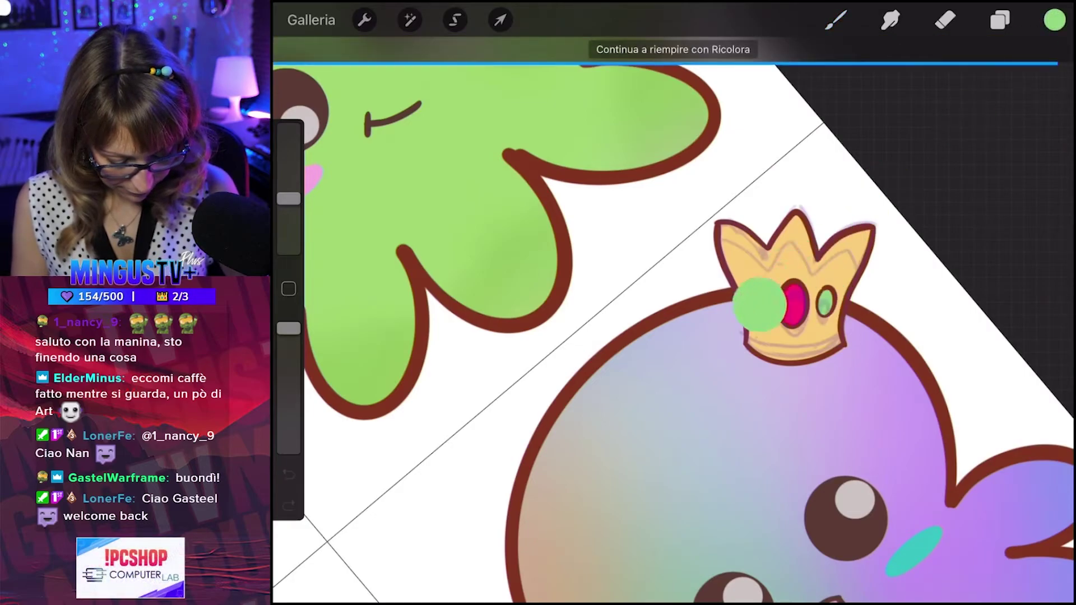
Set crown layer Livello 11 as the reference layer and add a layer mask to it.
left_click(1000, 20)
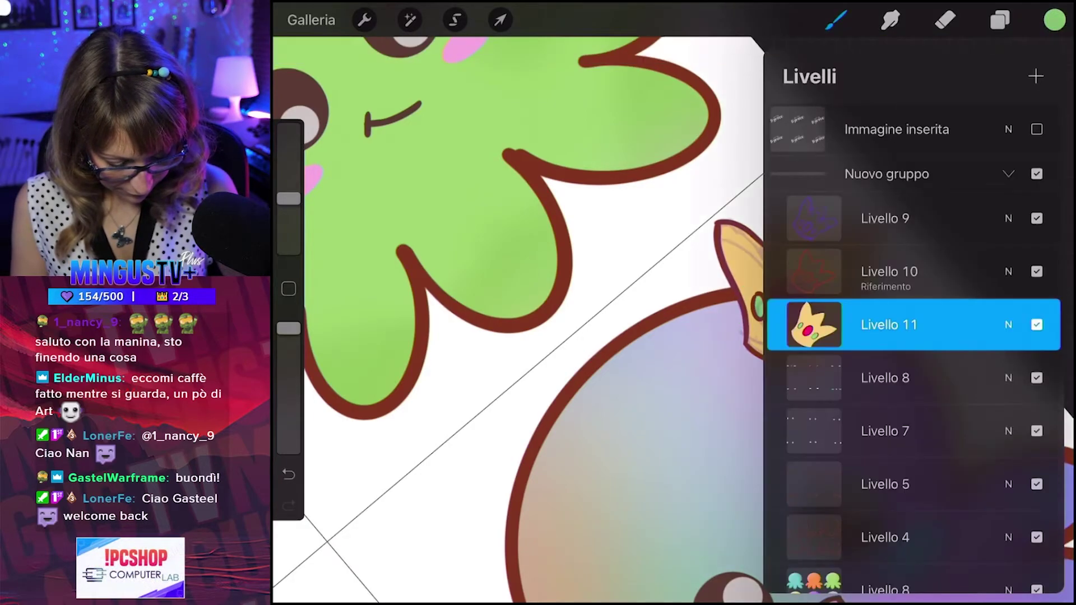
left_click(999, 20)
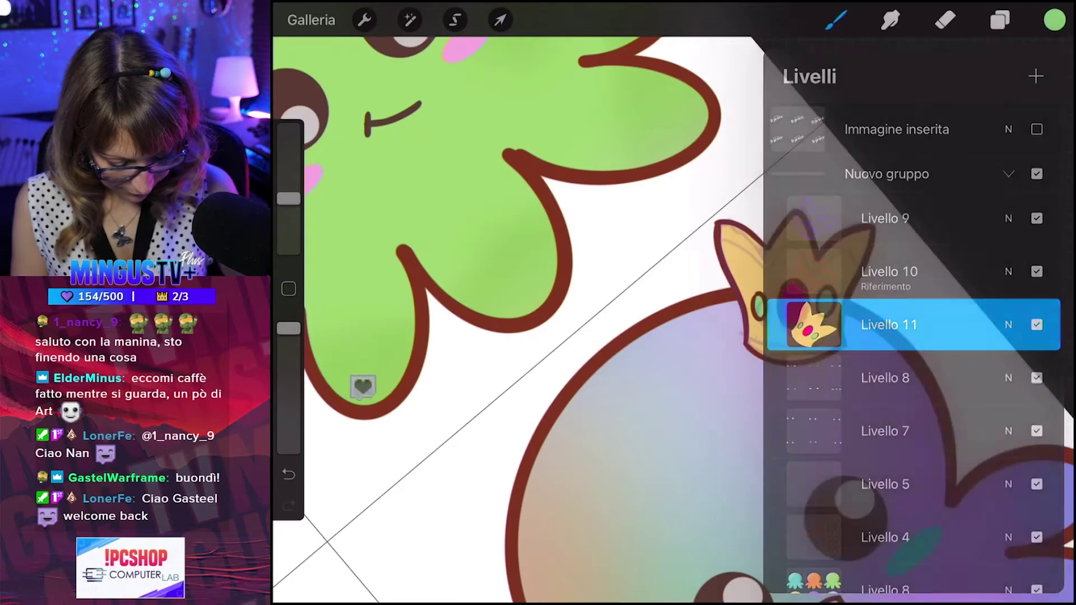
left_click(999, 20)
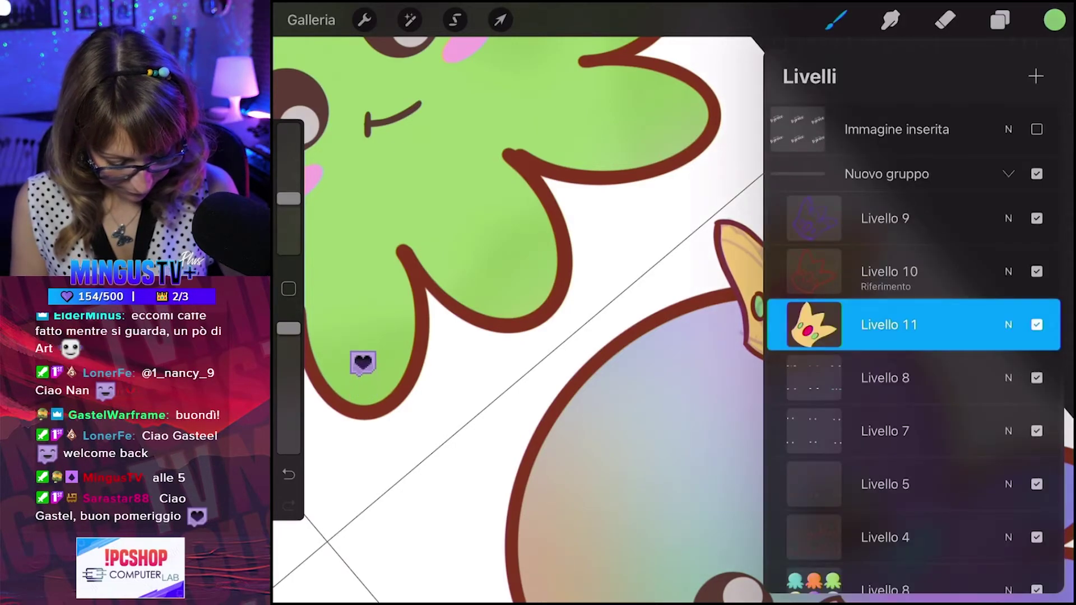
left_click(814, 325)
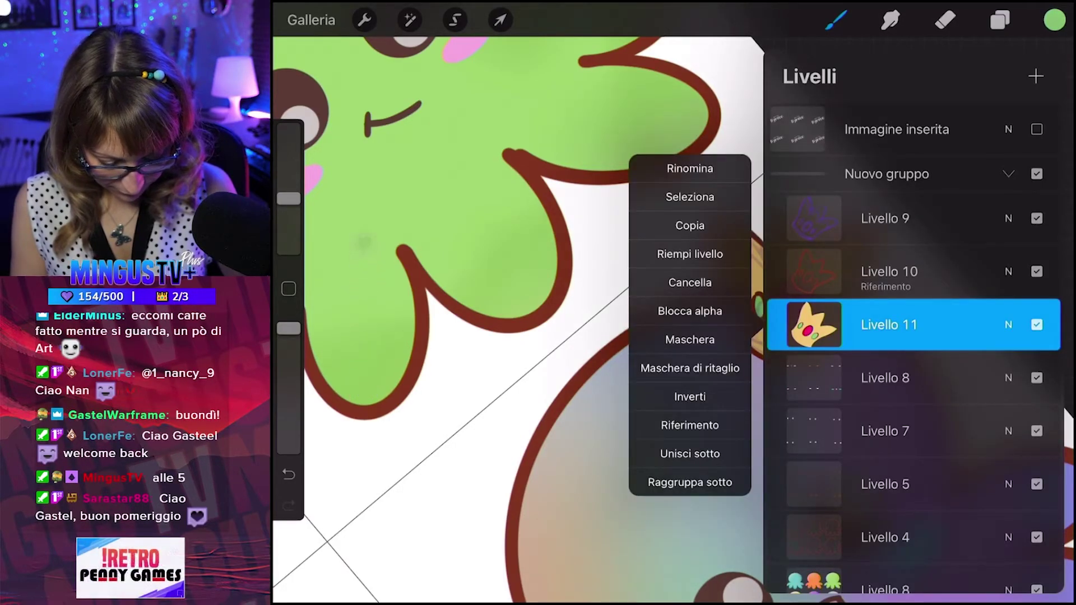
left_click(690, 197)
left_click(999, 20)
left_click(813, 324)
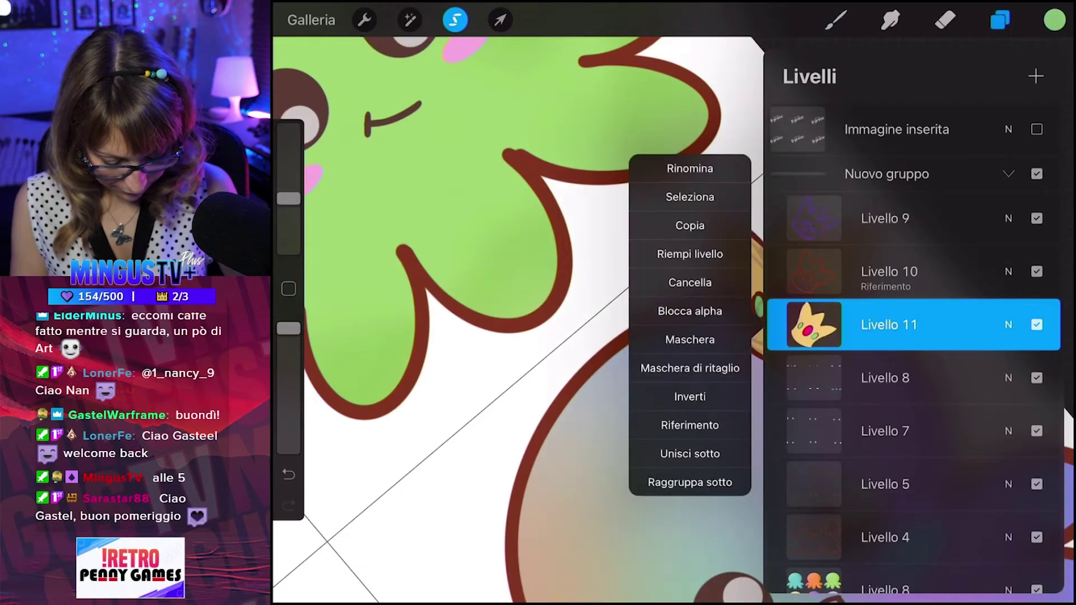
left_click(690, 425)
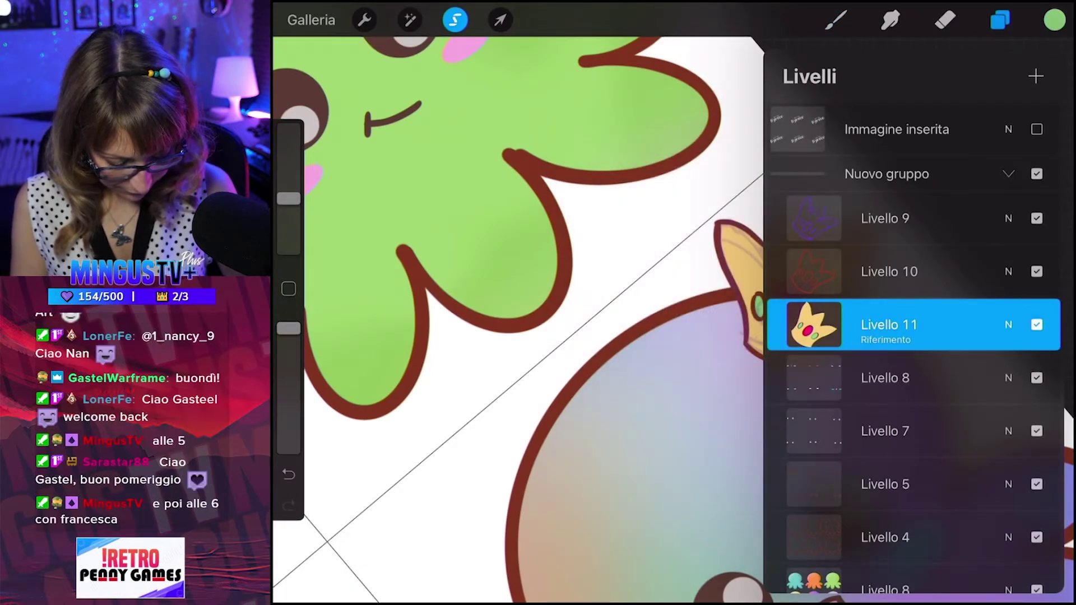
left_click(813, 324)
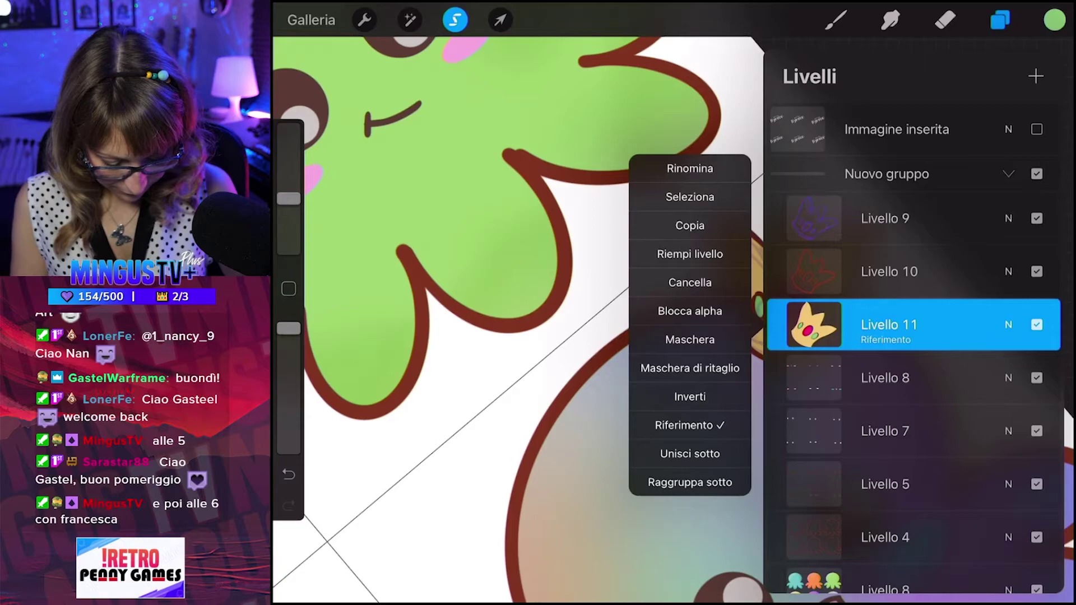
left_click(690, 340)
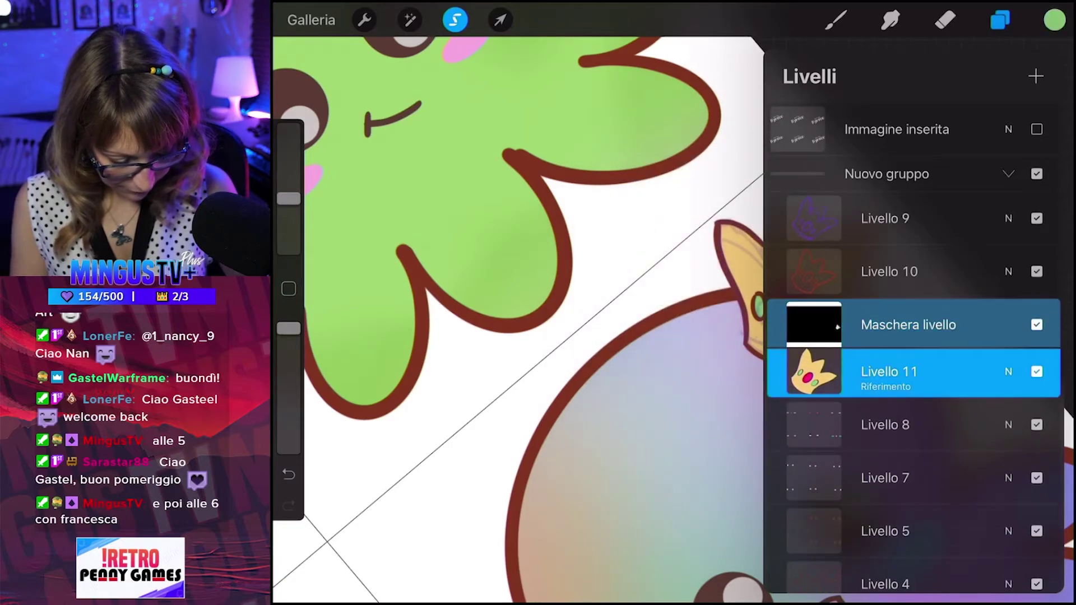
Choose a light orange colour in the colour picker.
left_click(999, 21)
left_click(1054, 20)
left_click(945, 114)
left_click(919, 159)
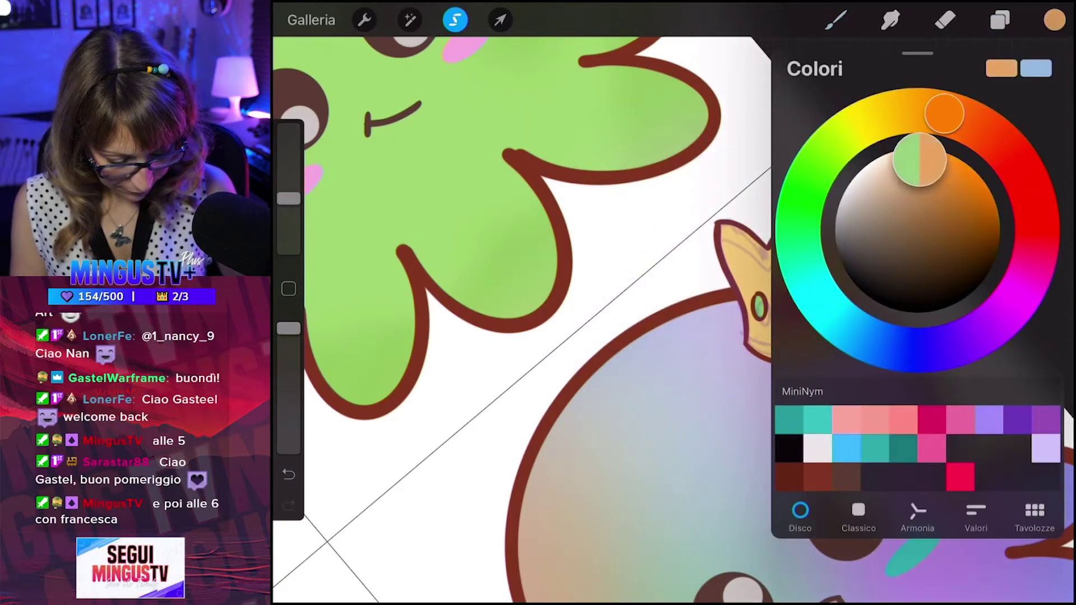
left_click(836, 20)
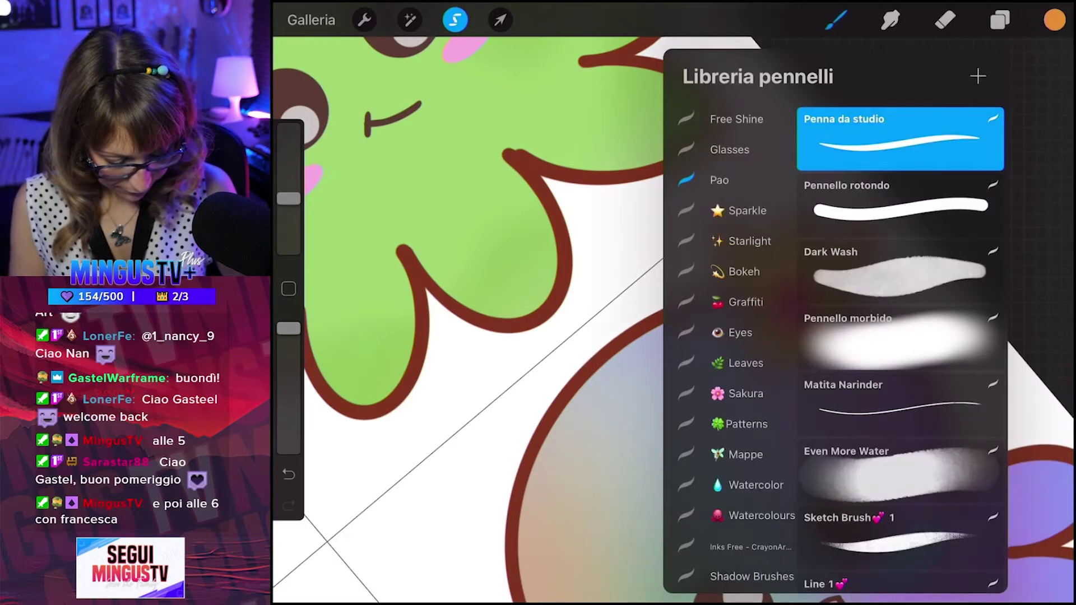
Switch to the Pennello morbido soft brush, resize it, undo a stroke and hide Livello 9.
left_click(899, 339)
left_click(836, 20)
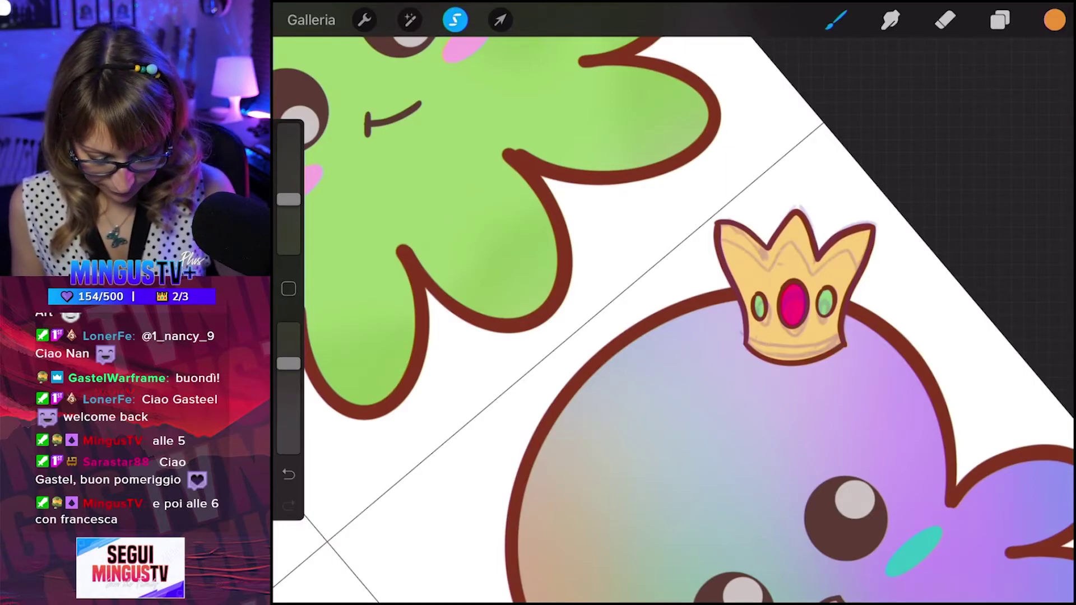
left_click_drag(289, 199, 289, 229)
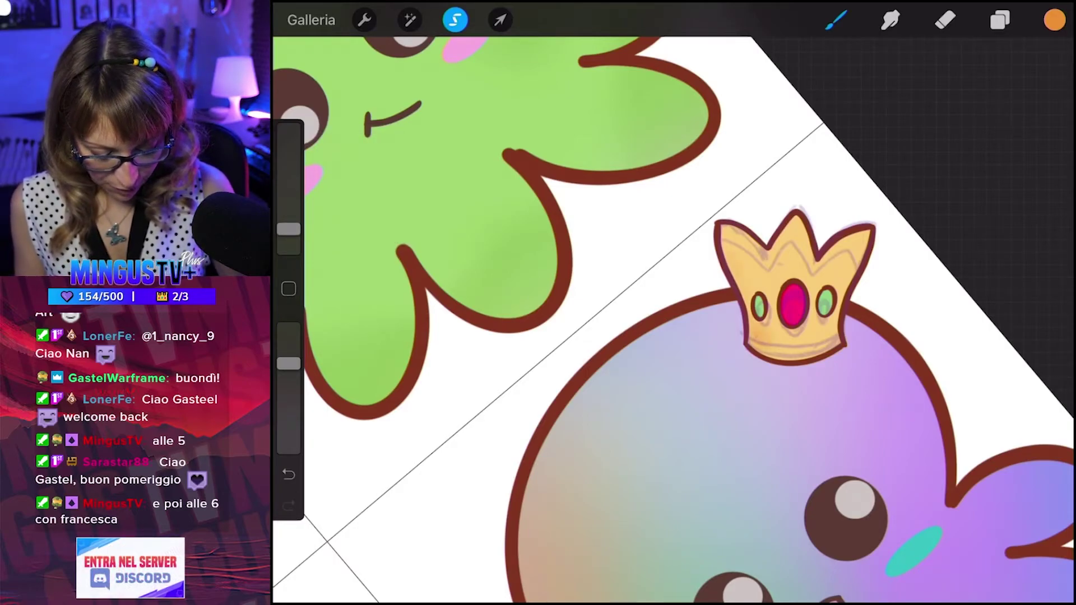
key("ctrl+z")
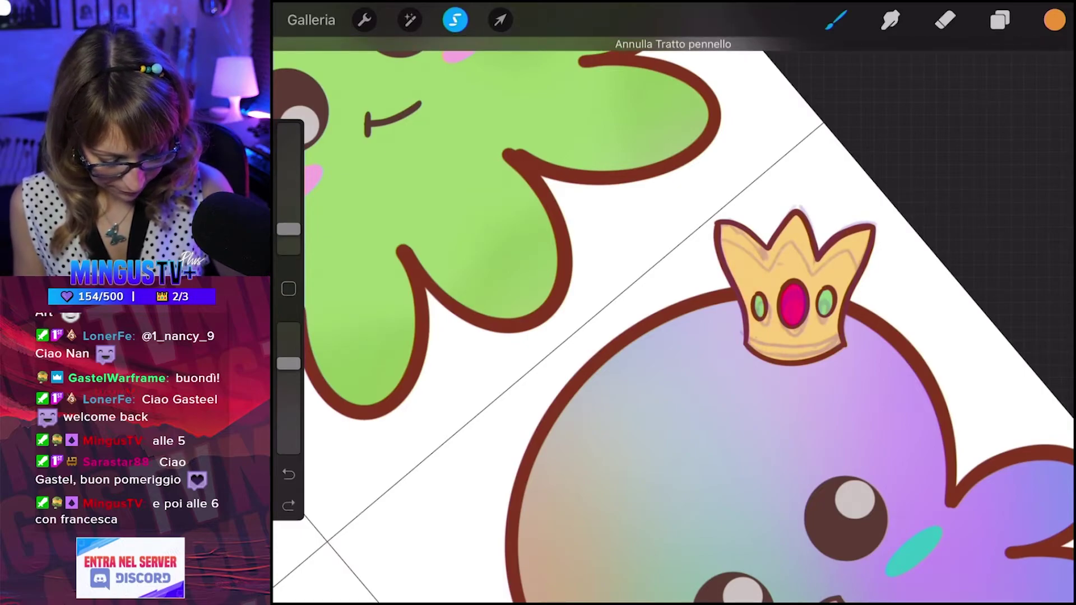
left_click(999, 20)
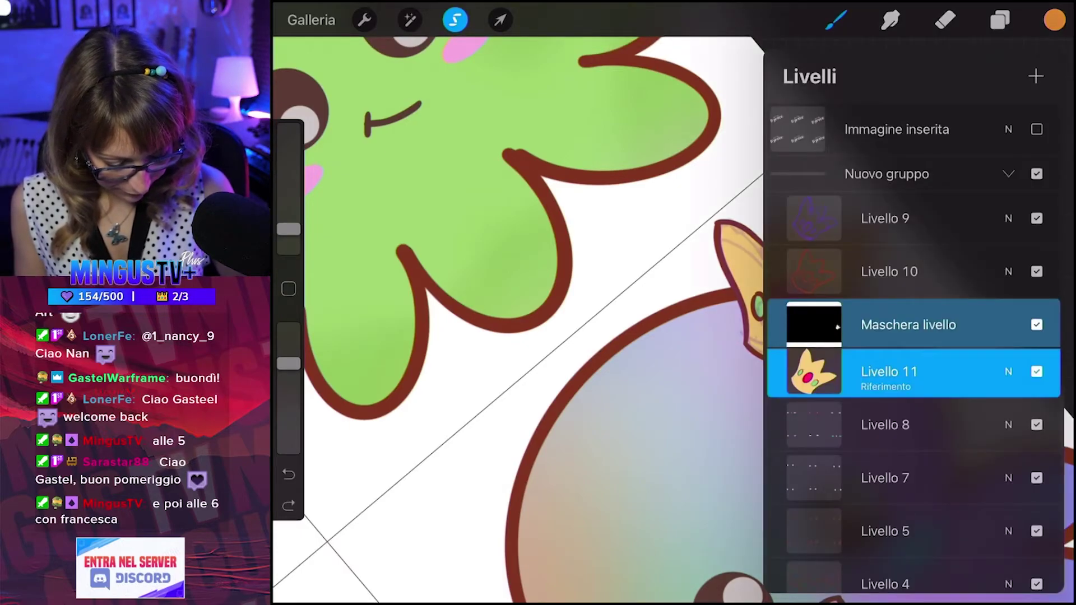
left_click(1037, 217)
left_click(1000, 20)
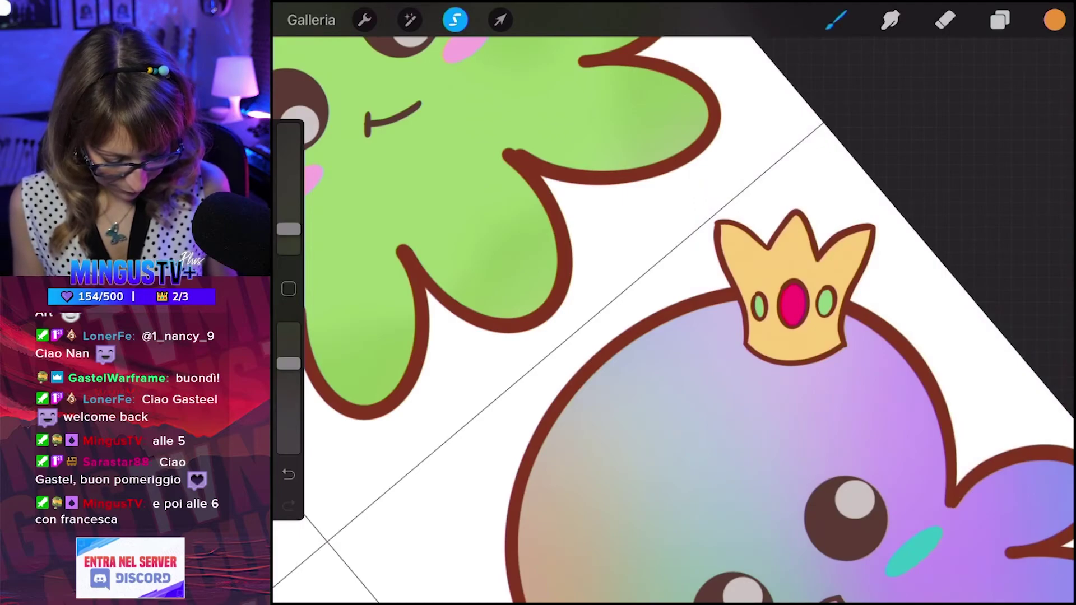
Paint orange shading along the crown's right side and lower band.
left_click_drag(818, 331, 838, 353)
left_click_drag(779, 314, 837, 359)
left_click_drag(868, 235, 838, 286)
left_click_drag(754, 314, 824, 356)
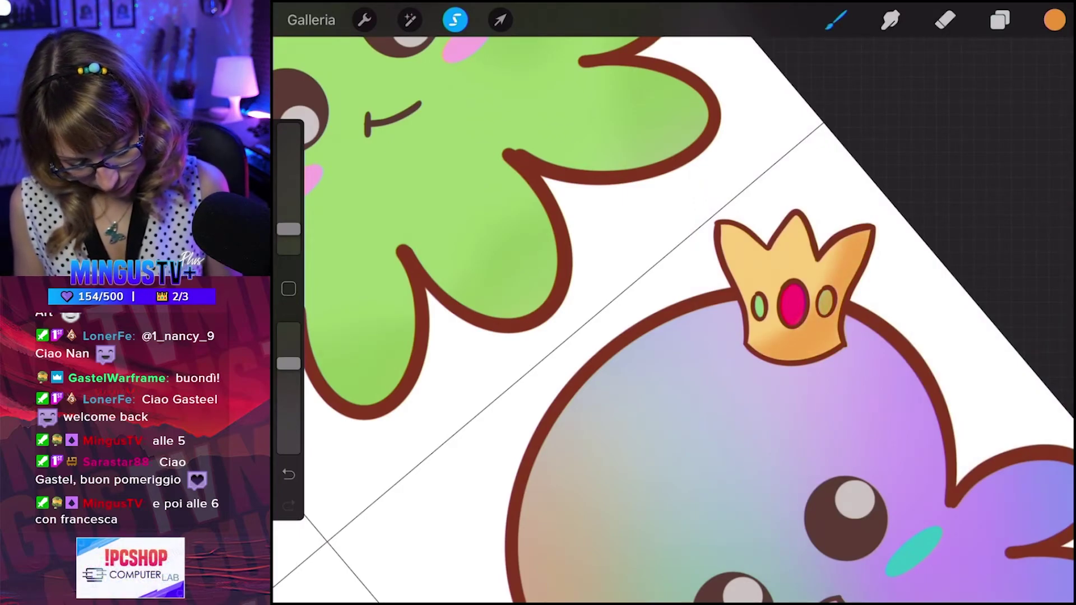
left_click_drag(823, 293, 828, 314)
Pick a pale orange and add a light highlight to the crown's red gem.
left_click(1054, 19)
mouse_move(944, 114)
left_mouse_down()
mouse_move(909, 111)
mouse_move(921, 111)
left_mouse_up()
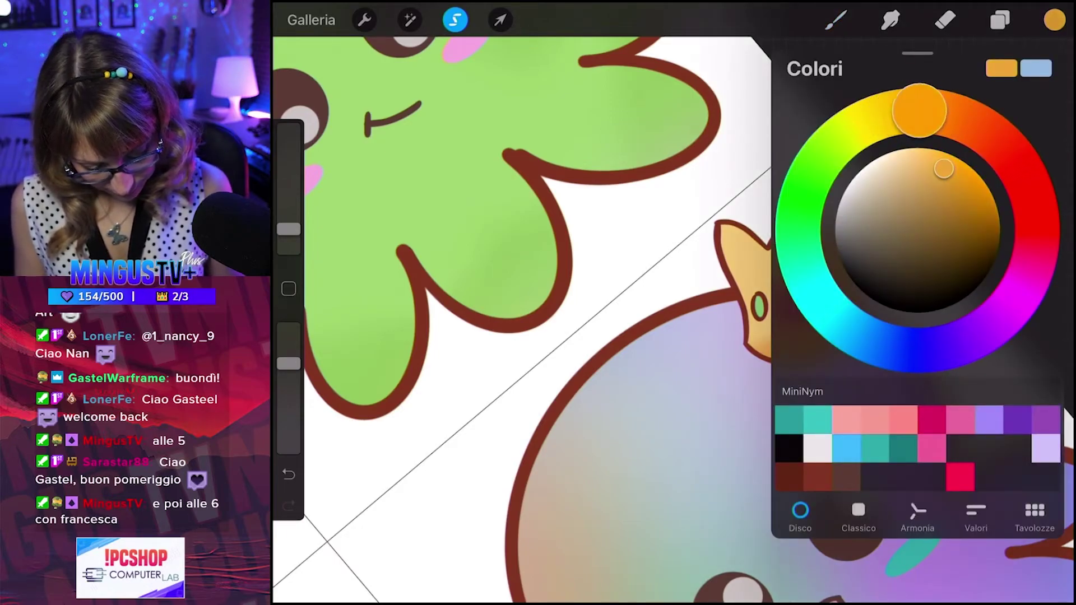
left_click_drag(943, 168, 909, 145)
left_click(836, 19)
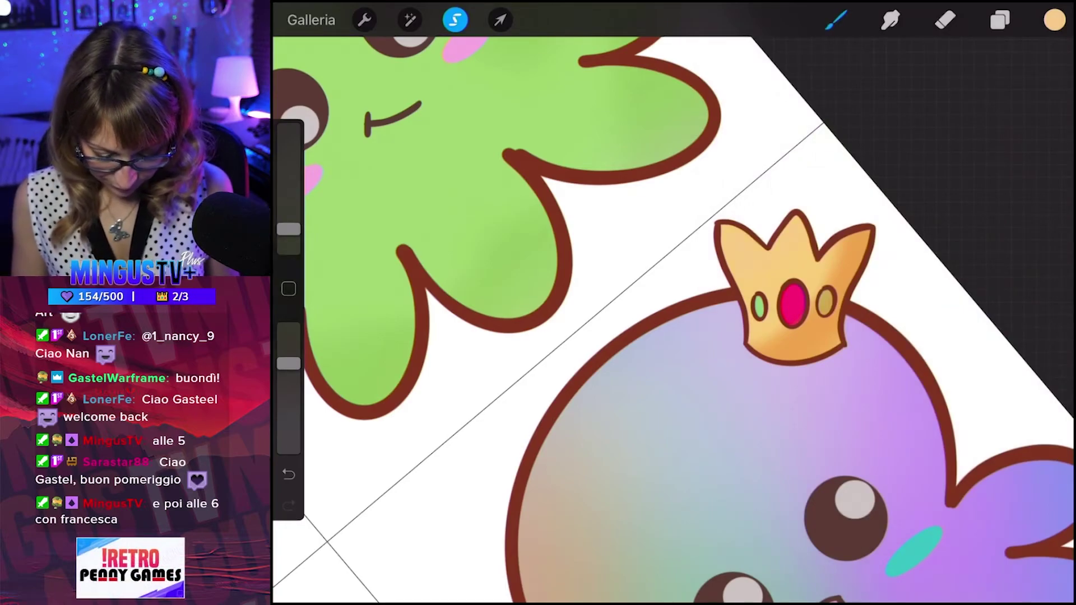
left_click_drag(800, 319, 787, 288)
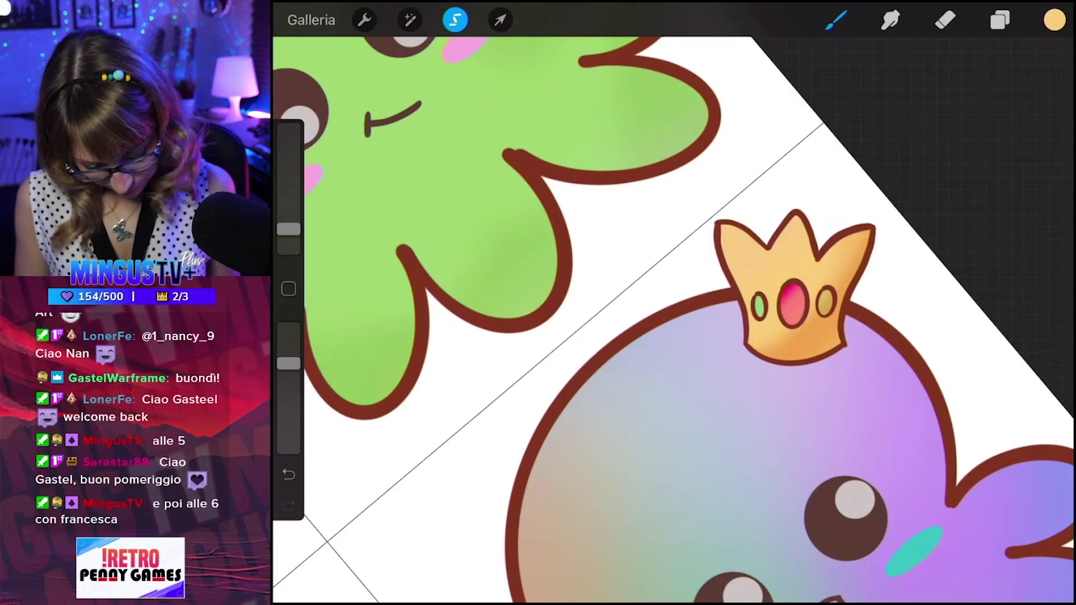
left_click_drag(448, 224, 482, 233)
Sample the red gem, adjust it to magenta and fill the crown's centre gem.
left_click(1000, 20)
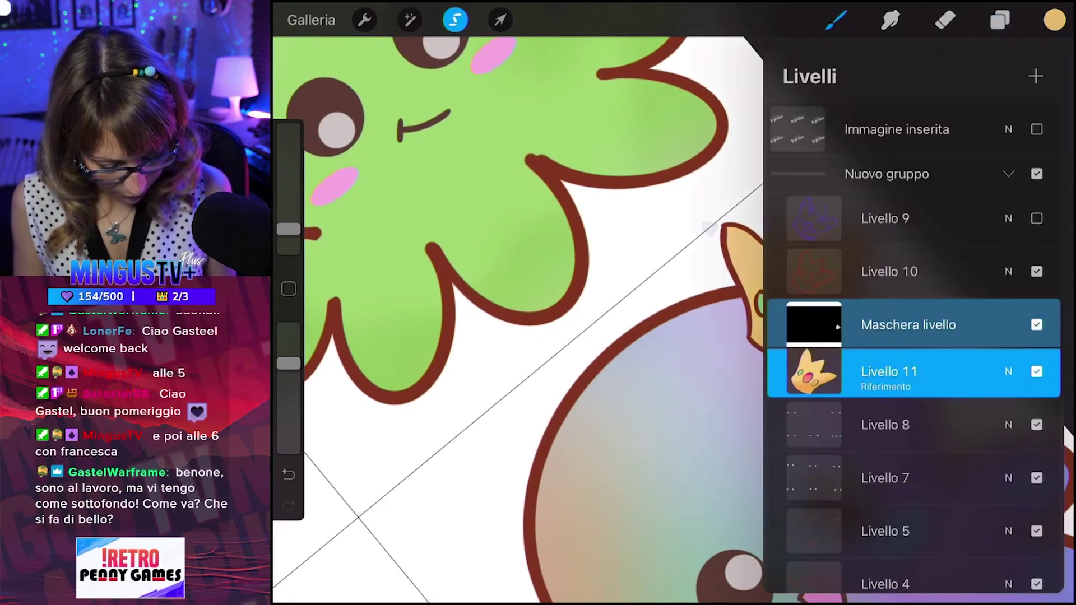
left_click(577, 236)
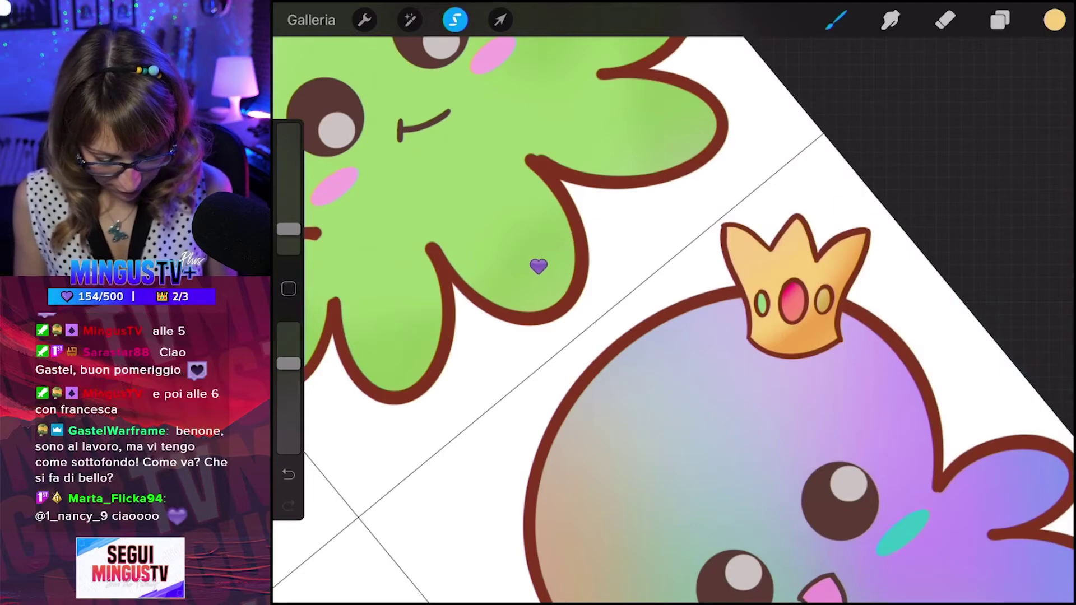
left_click_drag(863, 202, 794, 292)
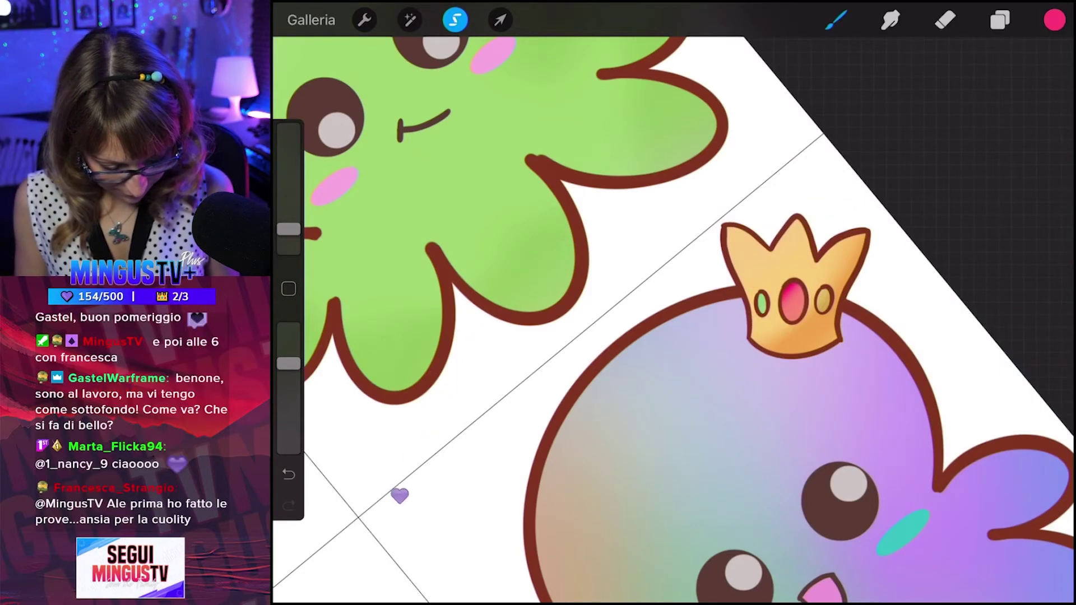
left_click(1054, 21)
left_click_drag(930, 159, 955, 170)
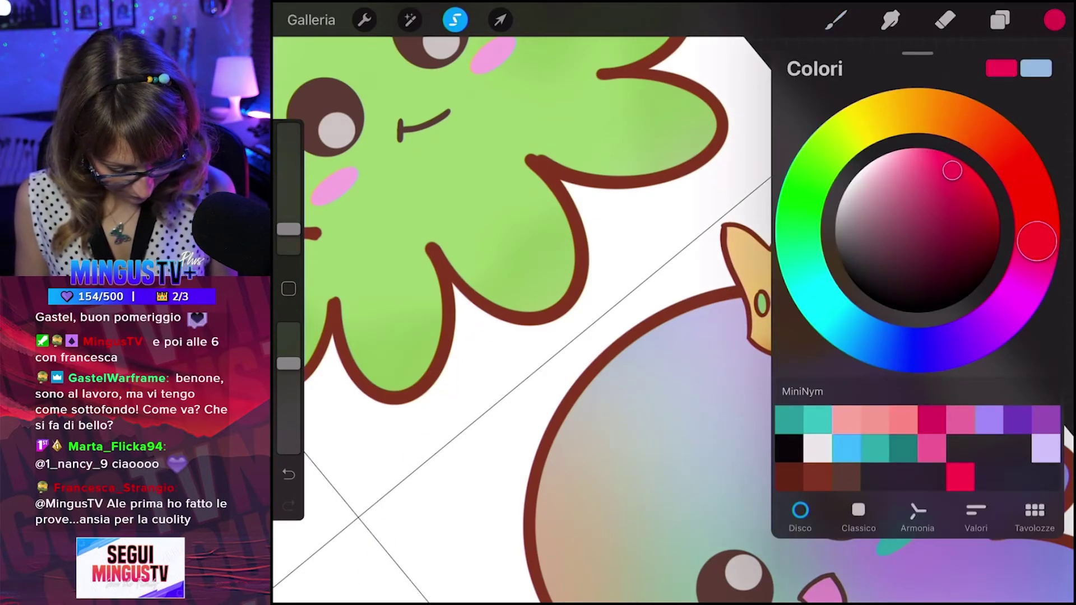
left_click_drag(1036, 241, 1032, 263)
left_click(835, 20)
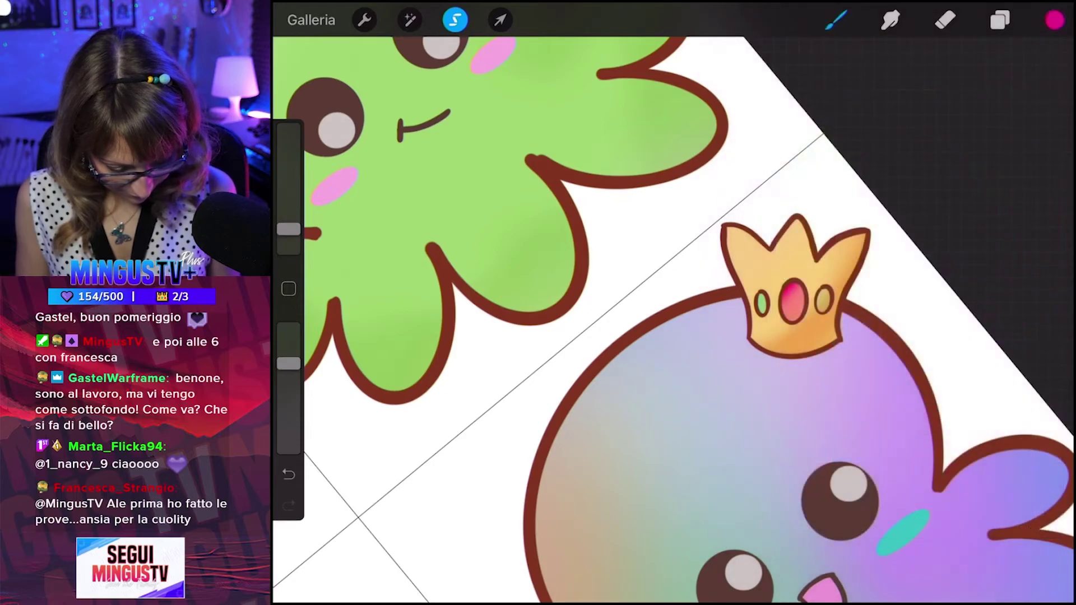
left_click_drag(1054, 20, 793, 302)
Pick a bright green and fill the crown's left and right gems with it.
left_click(1054, 20)
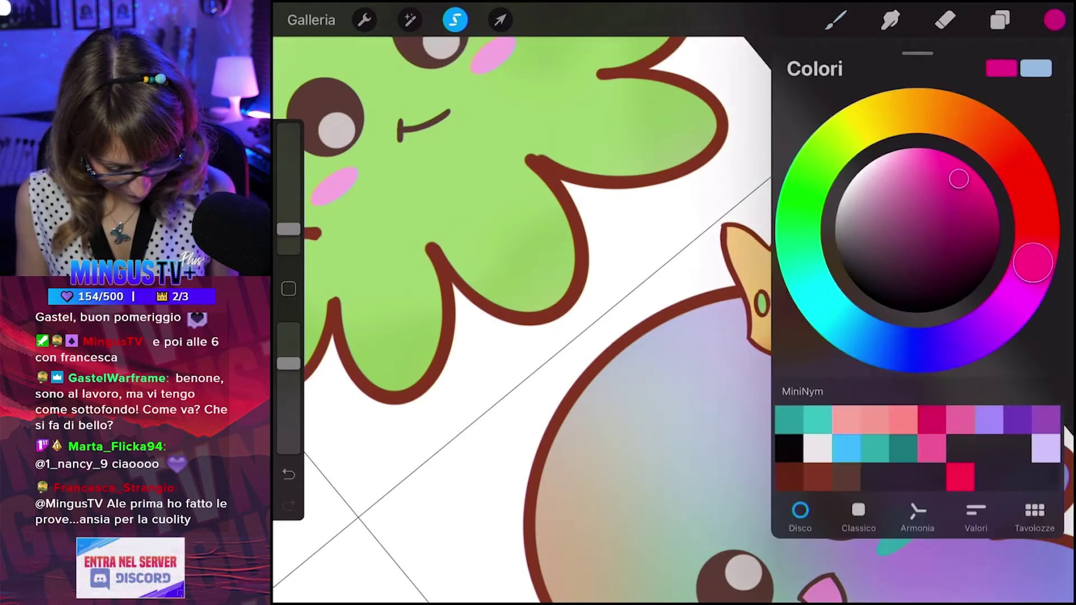
left_click(824, 155)
left_click_drag(959, 178, 932, 149)
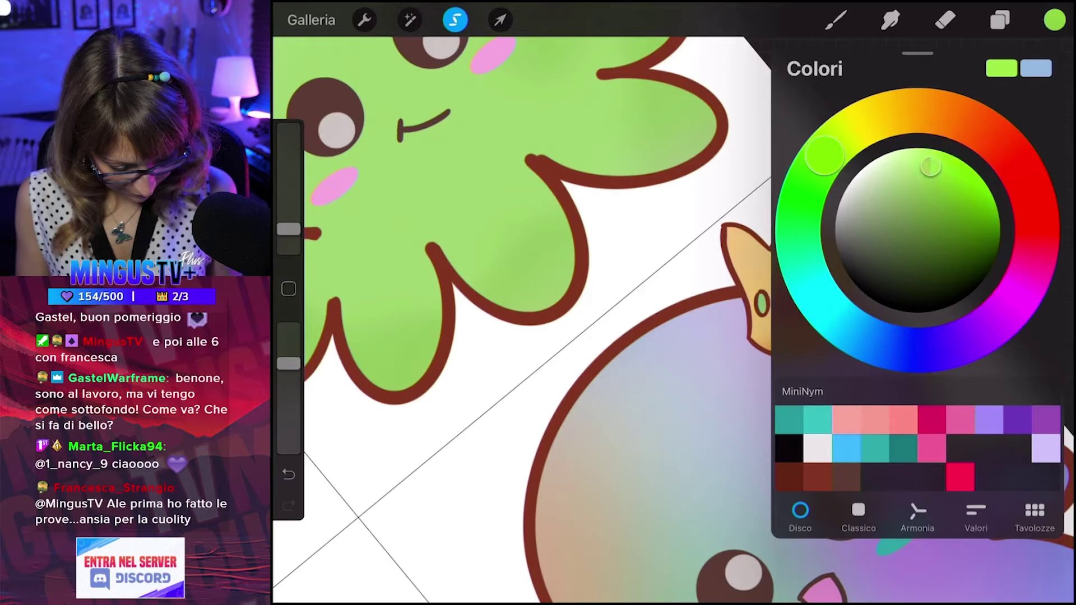
left_click(1053, 20)
mouse_move(1054, 20)
left_mouse_down()
mouse_move(874, 261)
mouse_move(822, 302)
left_mouse_up()
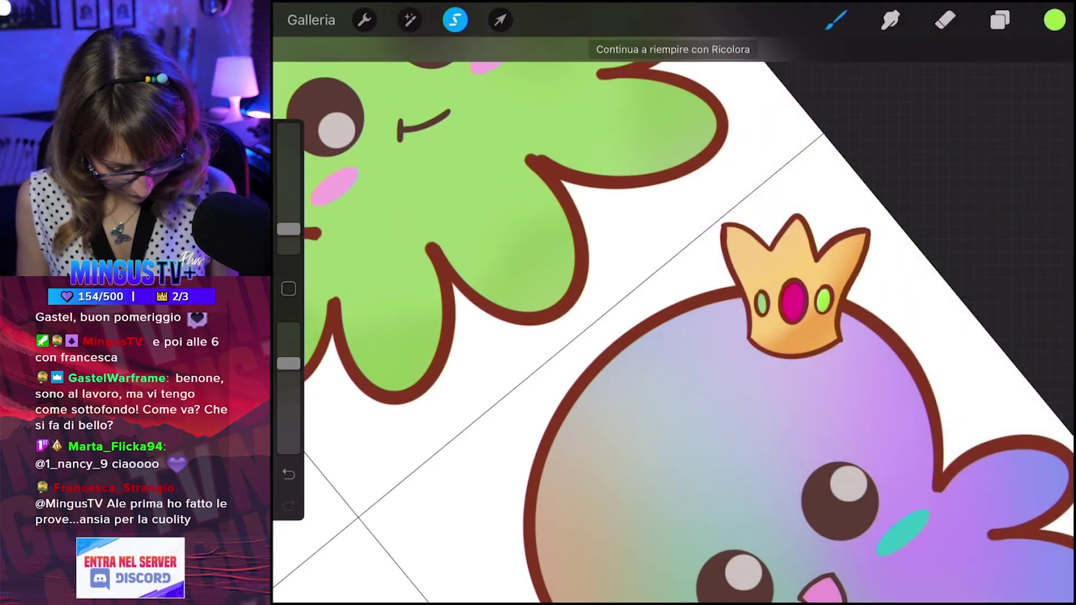
left_click_drag(1054, 20, 762, 303)
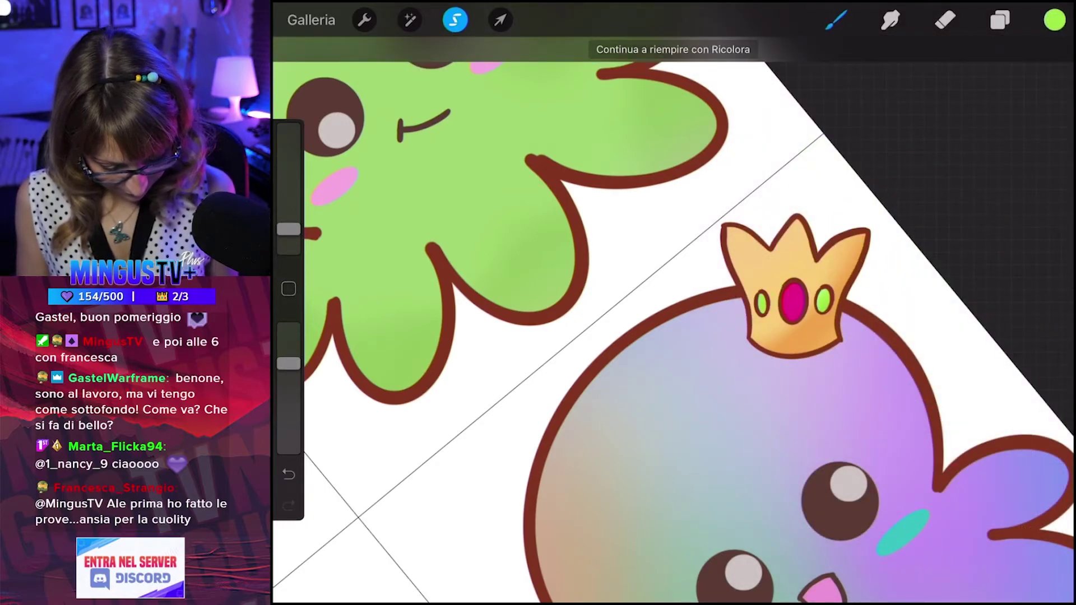
scroll(672, 319, "down", 1)
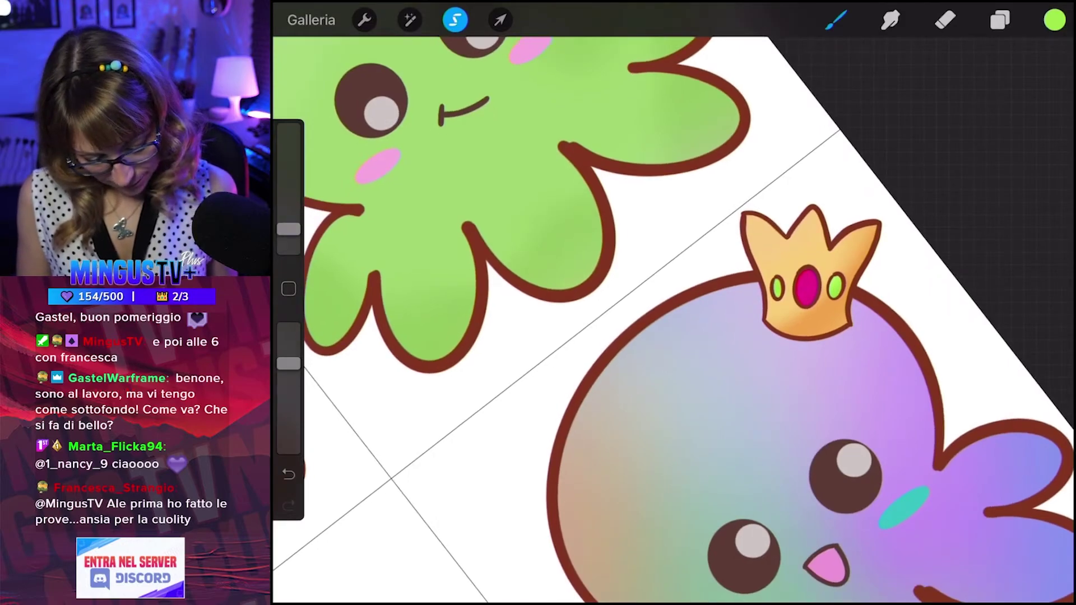
left_click(836, 20)
Switch to the Dark Wash brush in orange at about 13% size.
left_click(900, 224)
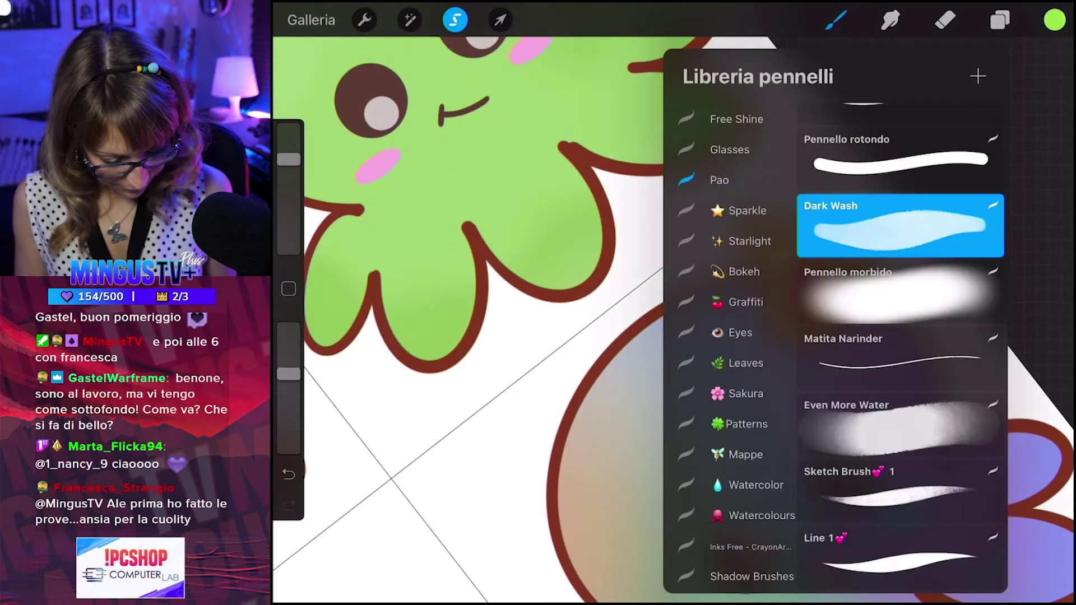
left_click(1053, 21)
left_click(933, 111)
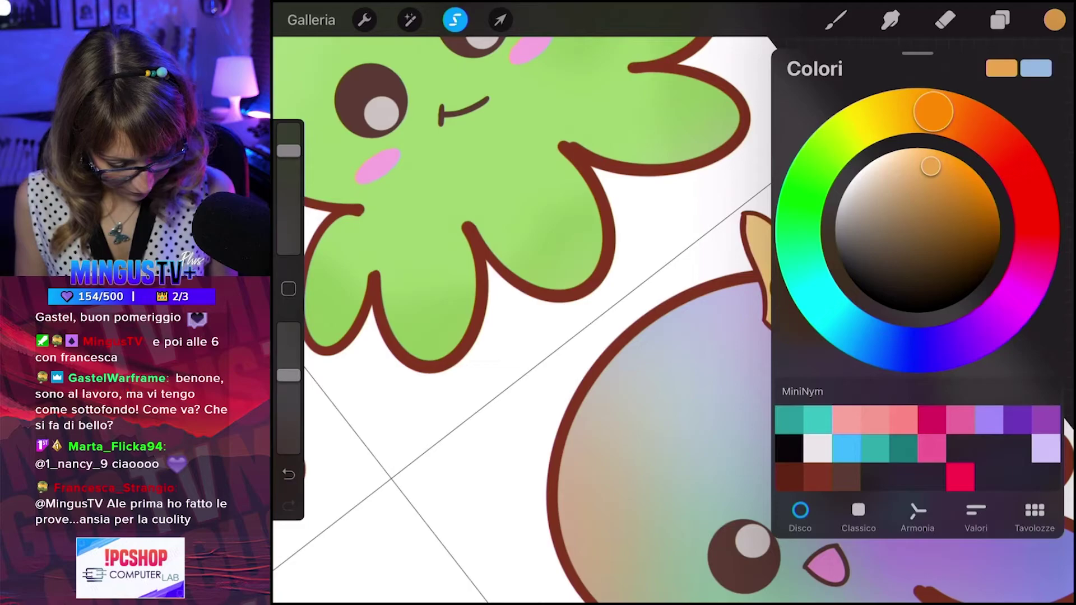
left_click(836, 20)
left_click(836, 21)
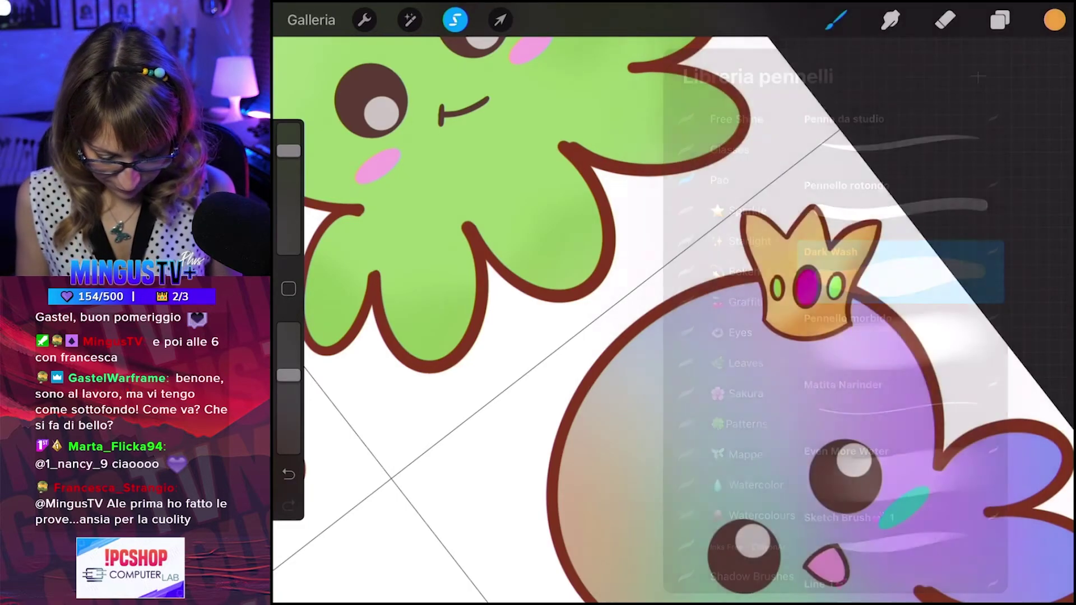
left_click_drag(288, 150, 288, 200)
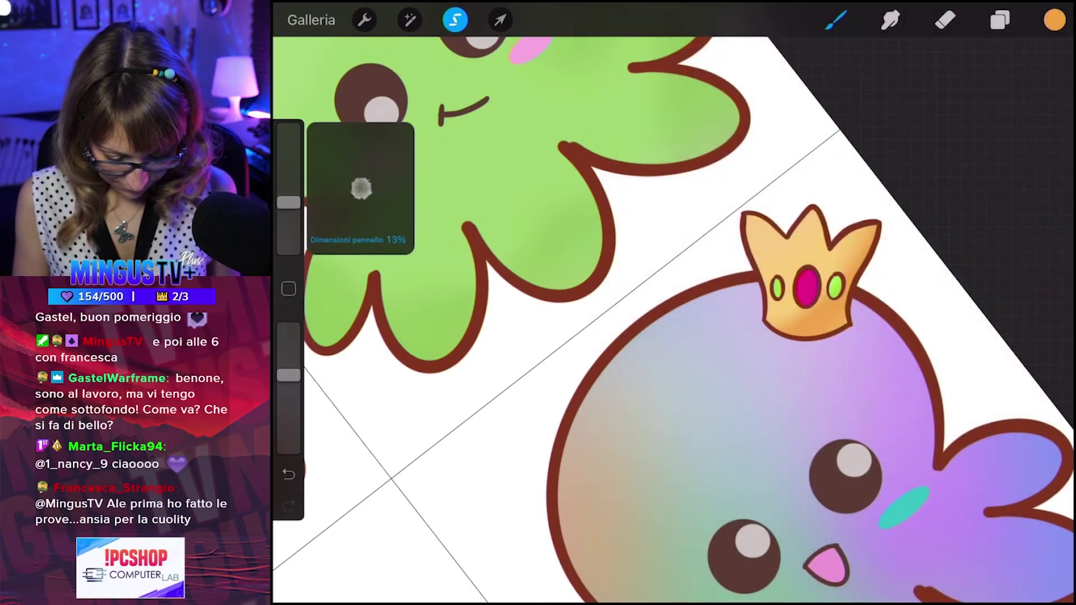
scroll(728, 280, "up", 3)
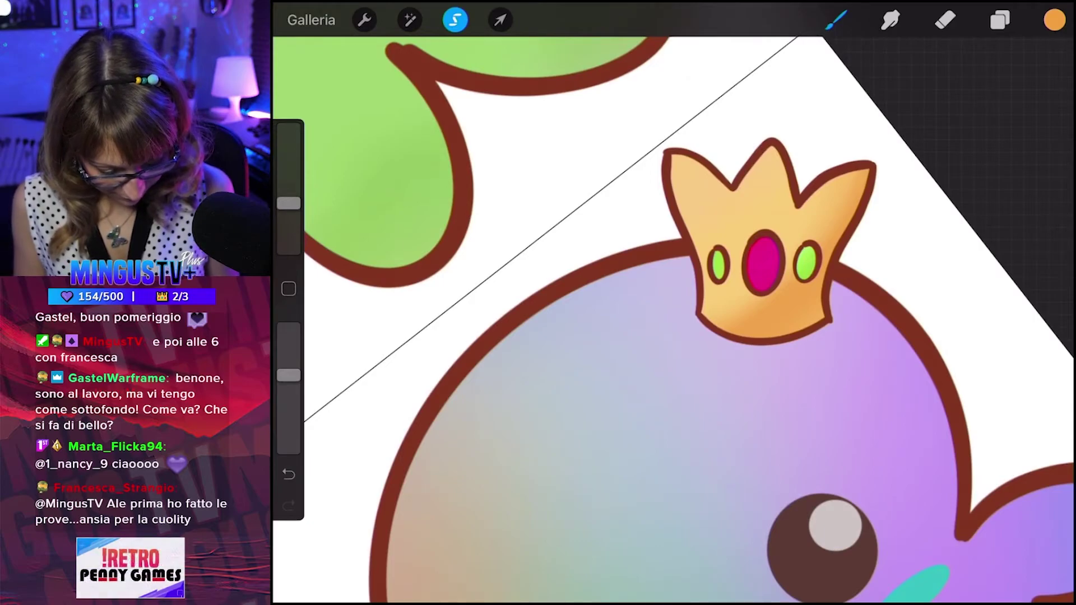
key("ctrl+z")
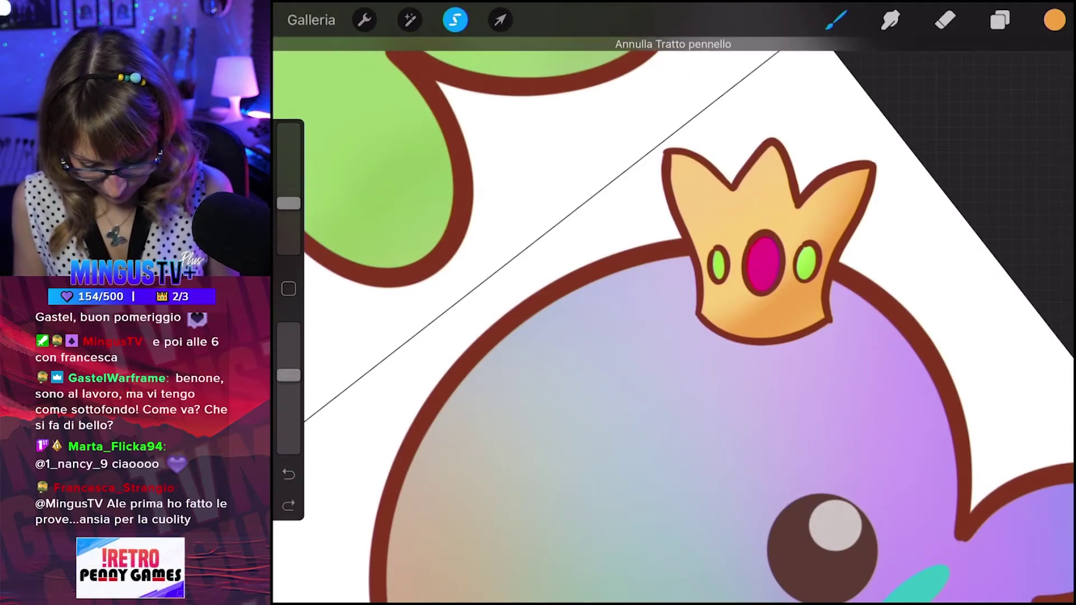
left_click_drag(288, 202, 288, 218)
Set the brush size to 9% and undo several unwanted shading strokes on the crown.
left_click(1054, 20)
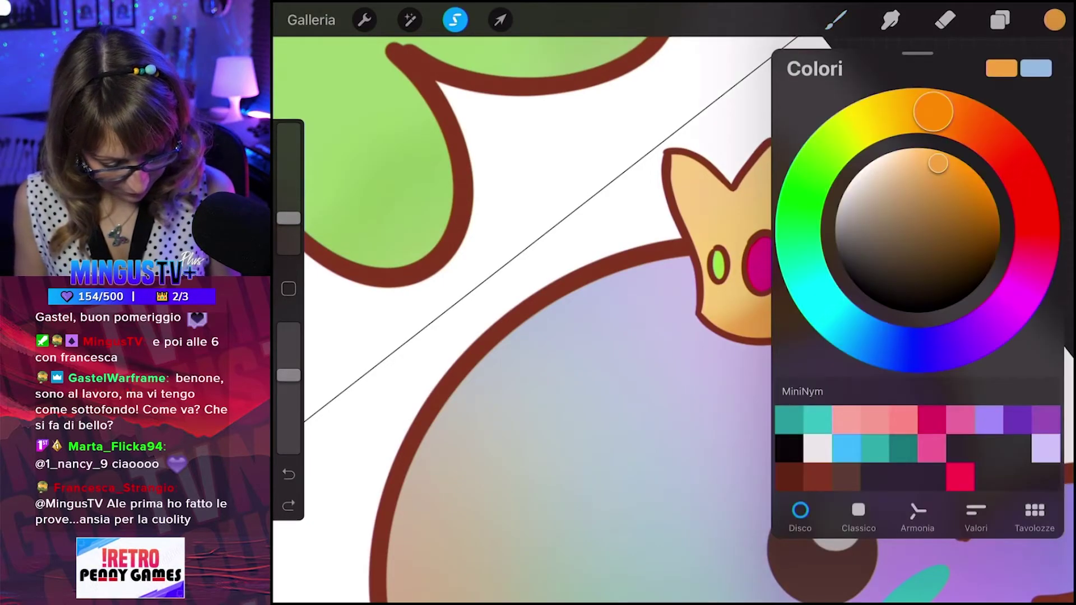
left_click(1054, 19)
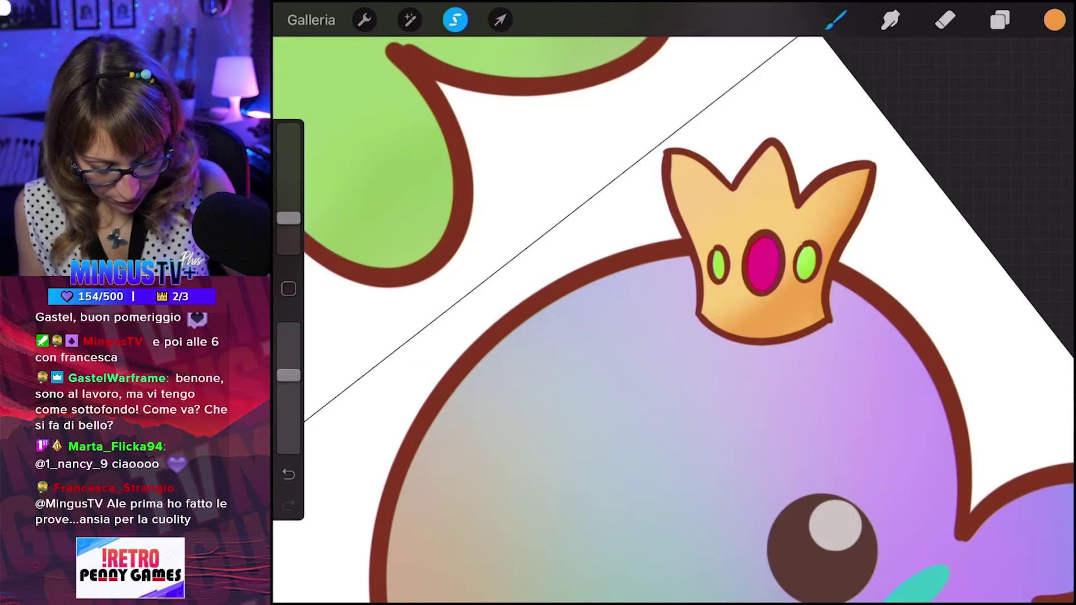
key("ctrl+z")
left_click_drag(289, 219, 288, 211)
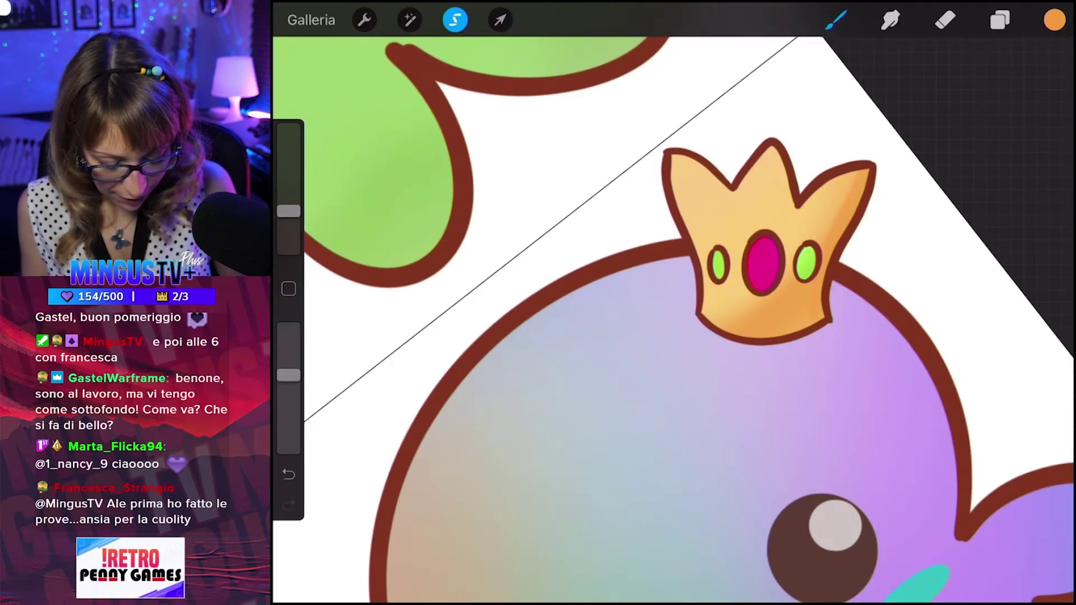
key("ctrl+z")
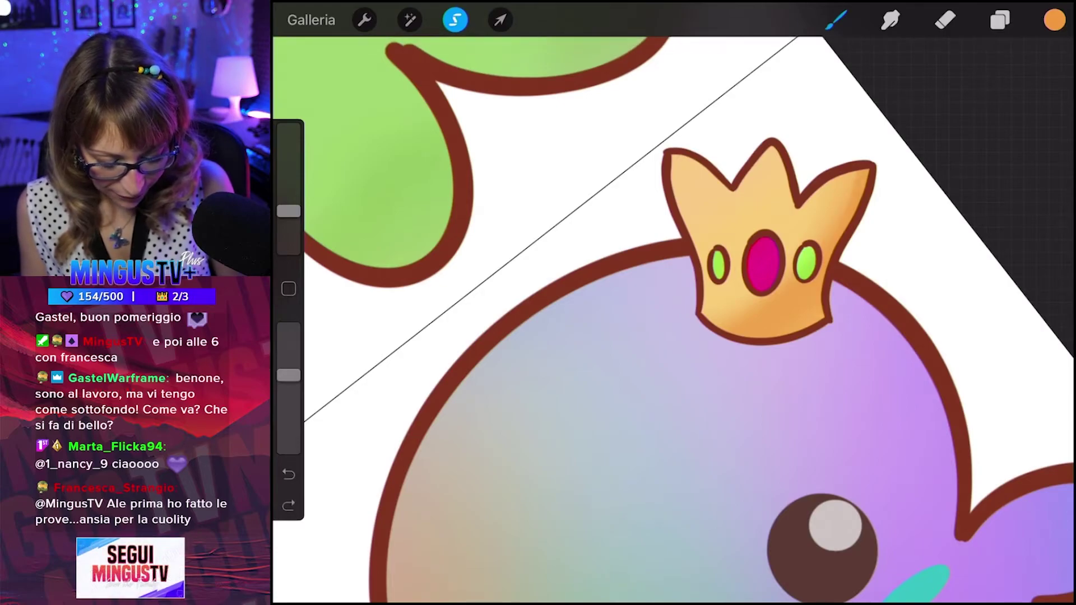
key("ctrl+shift+z")
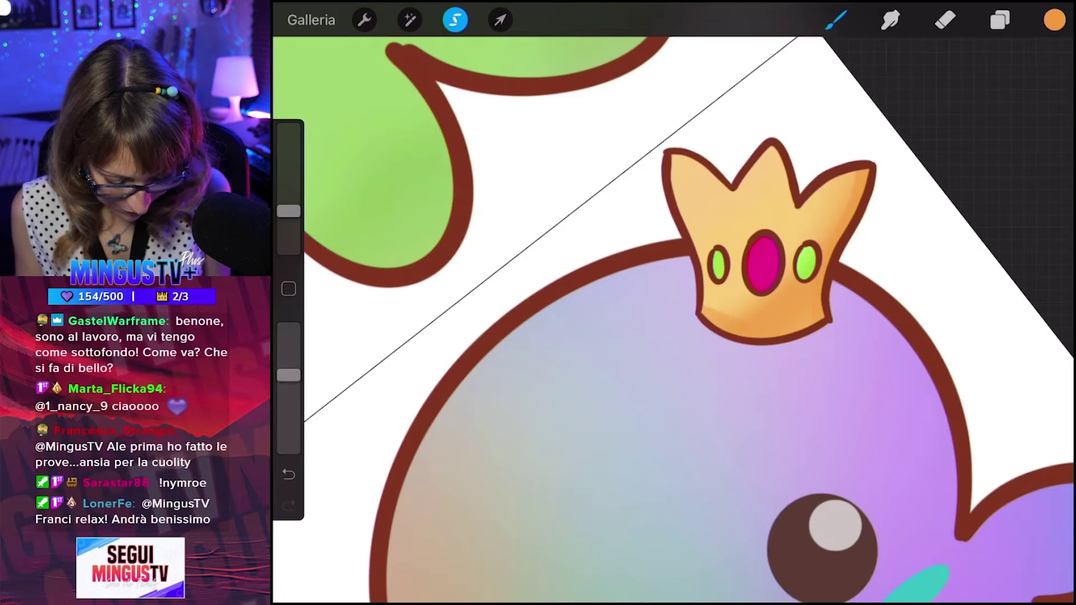
key("ctrl+z")
key("ctrl+z")
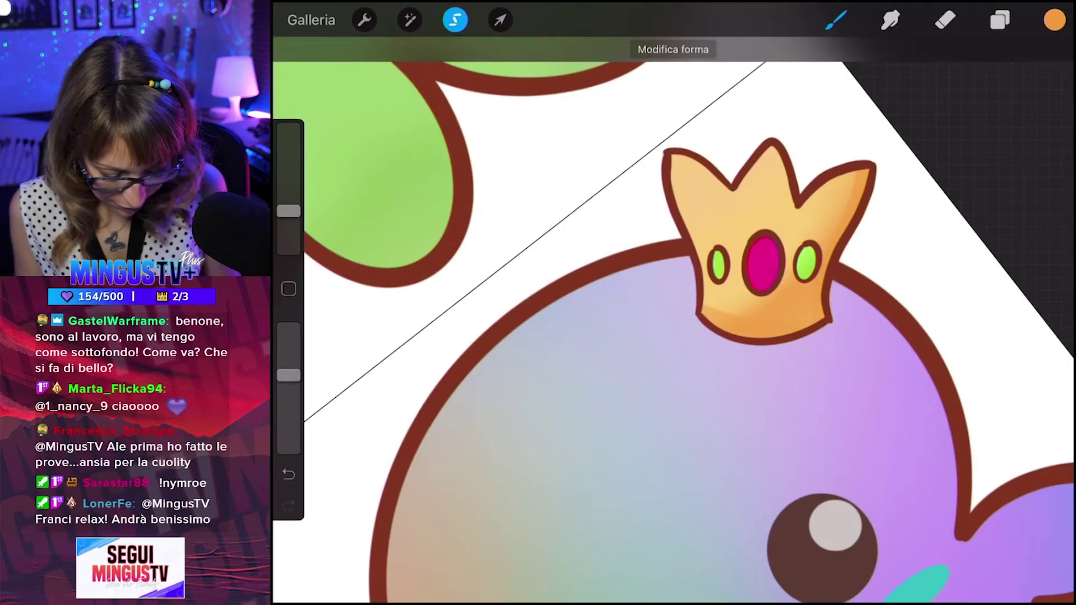
key("ctrl+z")
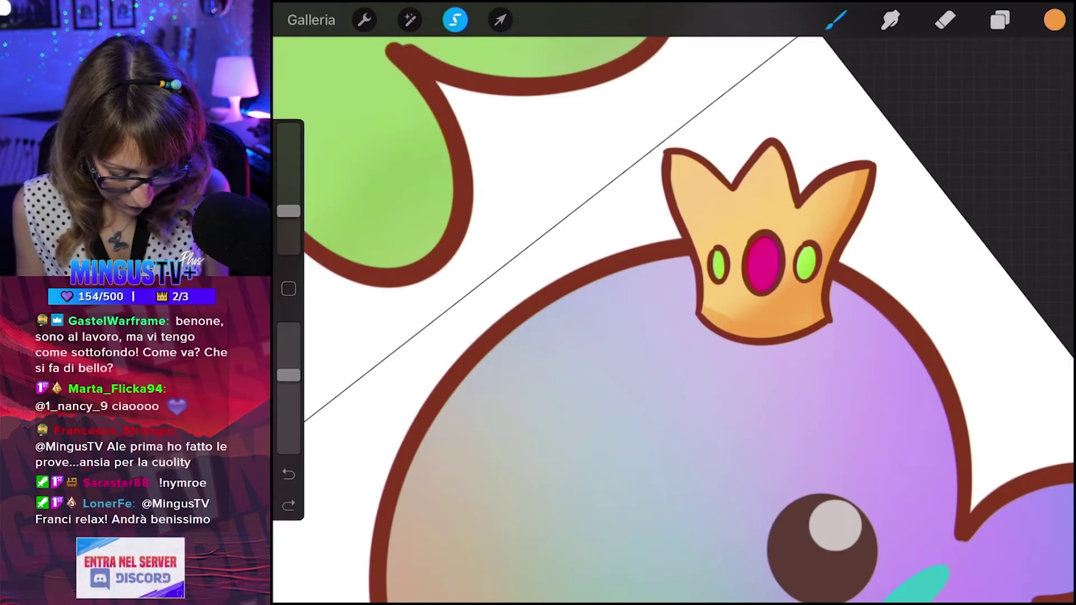
key("ctrl+z")
key("ctrl+z")
key("ctrl+z")
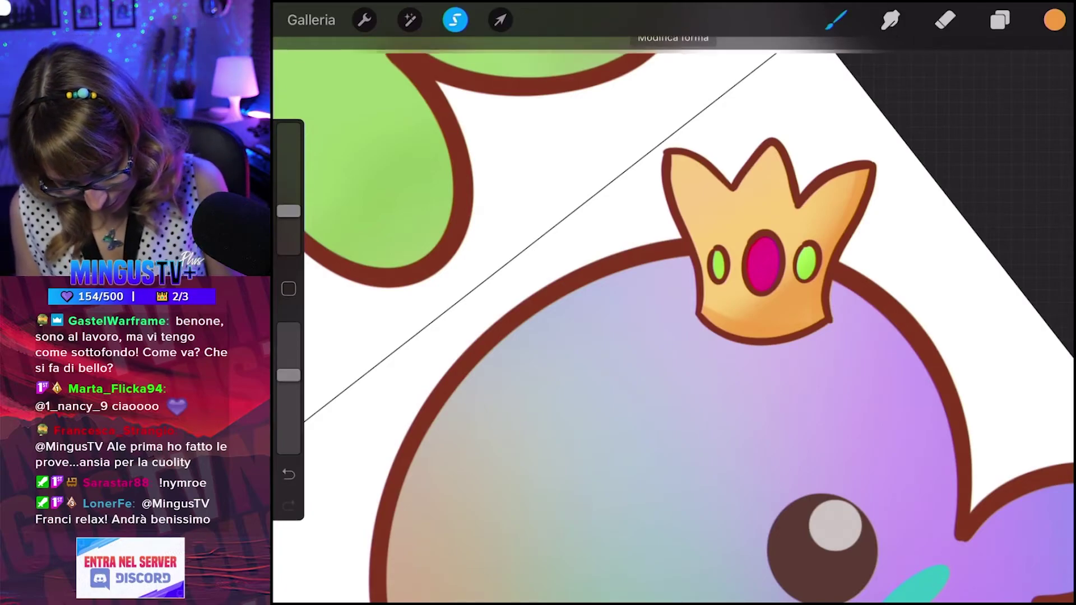
Shade the crown's left inner edge and upper left in darker orange, removing the last stroke.
mouse_move(720, 193)
left_mouse_down()
mouse_move(759, 165)
mouse_move(818, 216)
left_mouse_up()
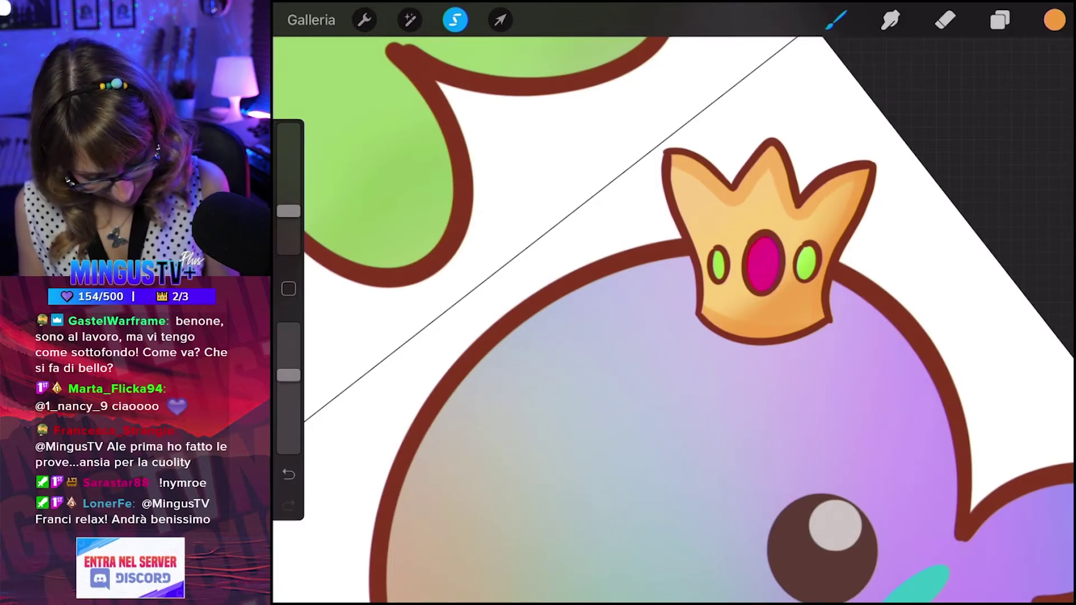
left_click(1054, 20)
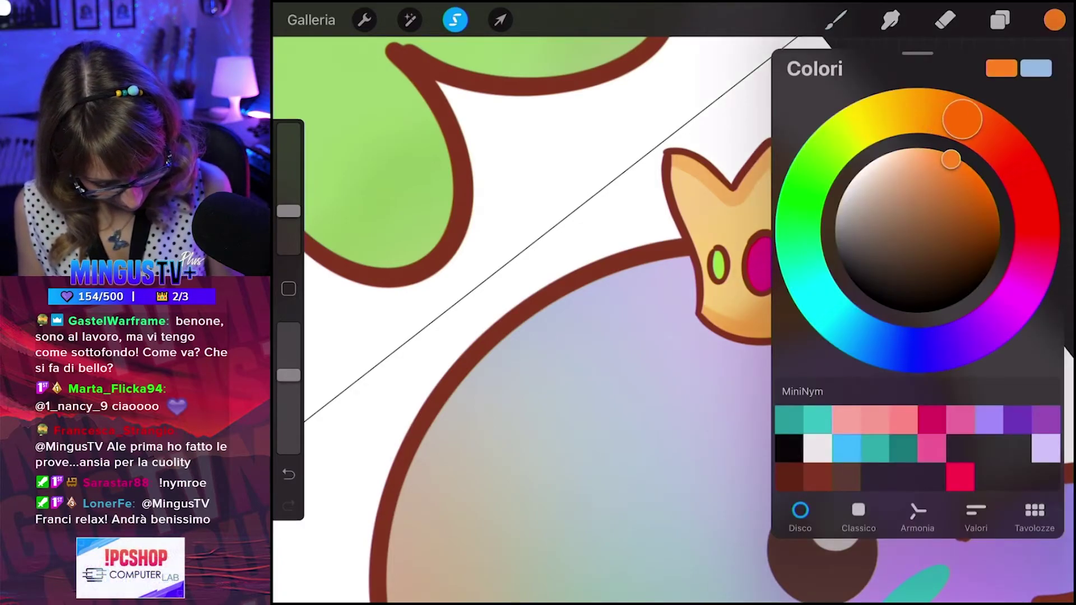
left_click(1054, 19)
left_click(836, 20)
left_click_drag(678, 158, 737, 199)
key("ctrl+z")
mouse_move(768, 160)
left_mouse_down()
mouse_move(726, 208)
mouse_move(863, 173)
left_mouse_up()
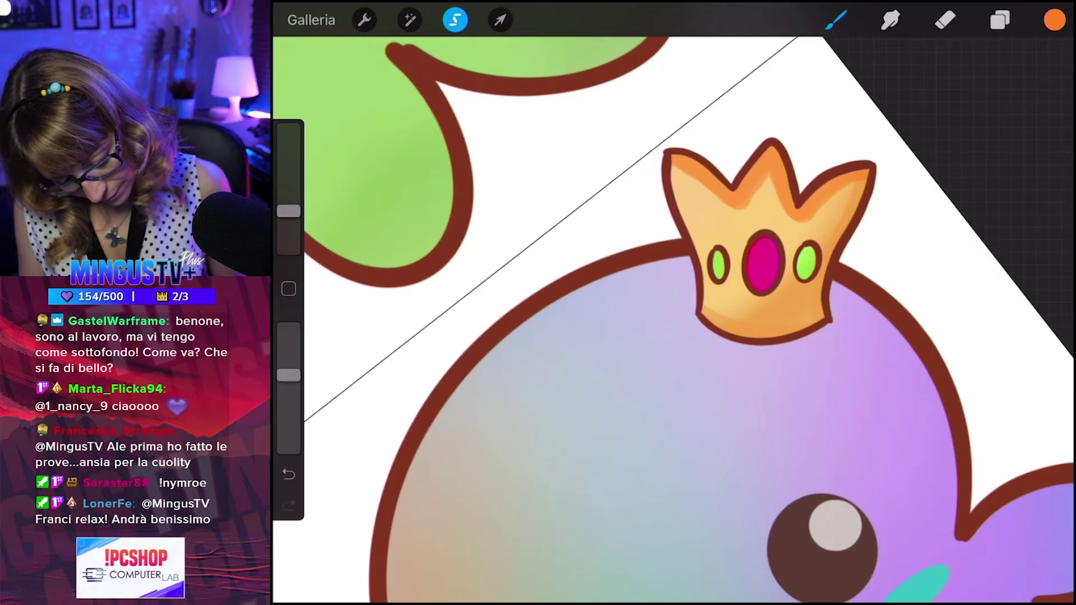
key("ctrl+z")
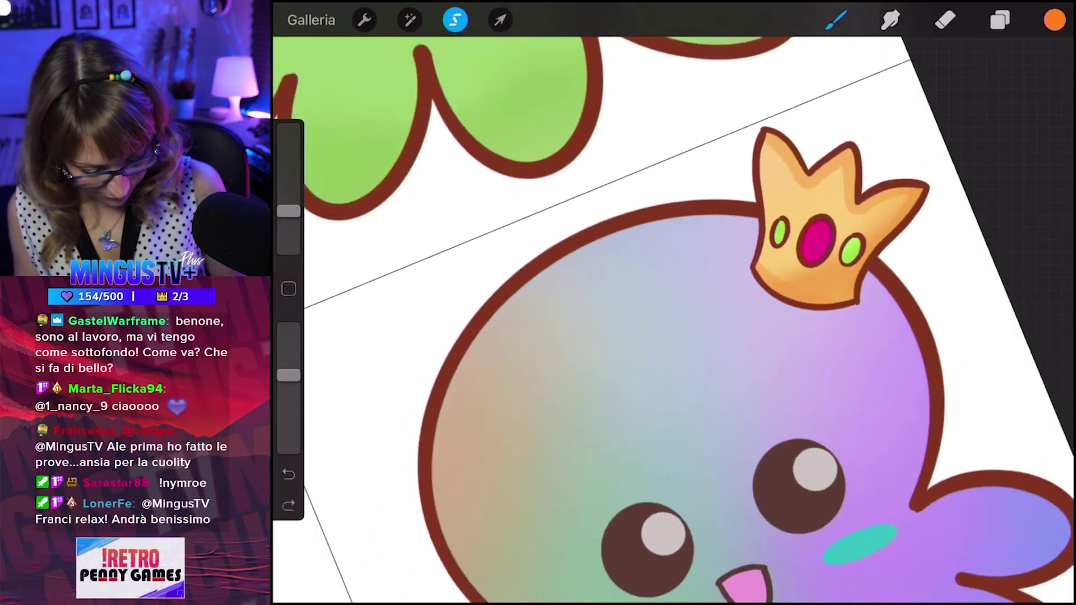
Pick pink, shrink the brush and paint a light pink highlight on the magenta gem.
scroll(672, 319, "down", 3)
left_click(1054, 20)
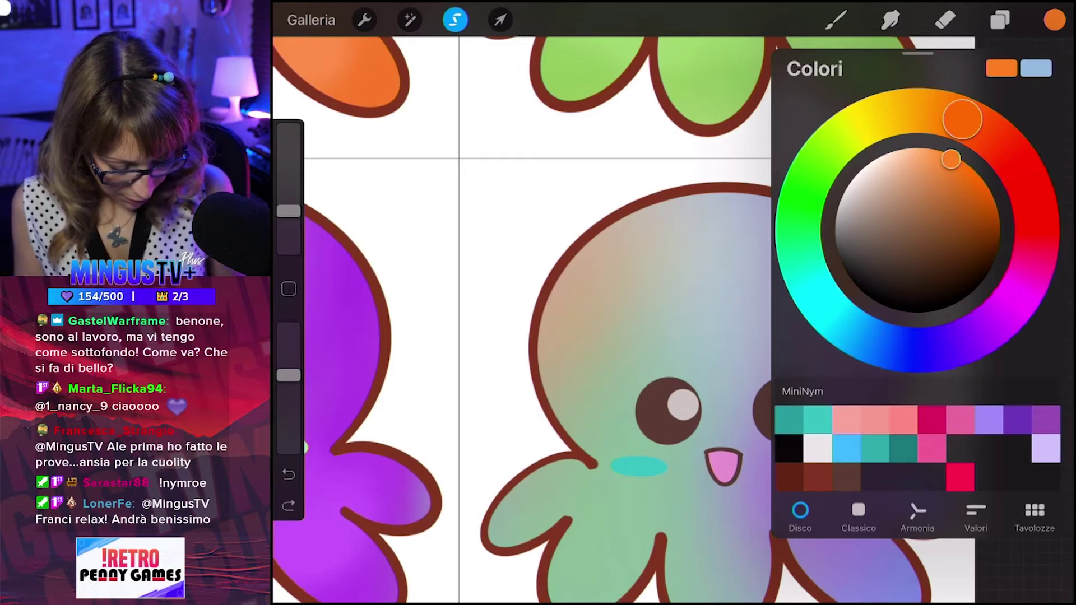
left_click(1054, 20)
left_click(1054, 20)
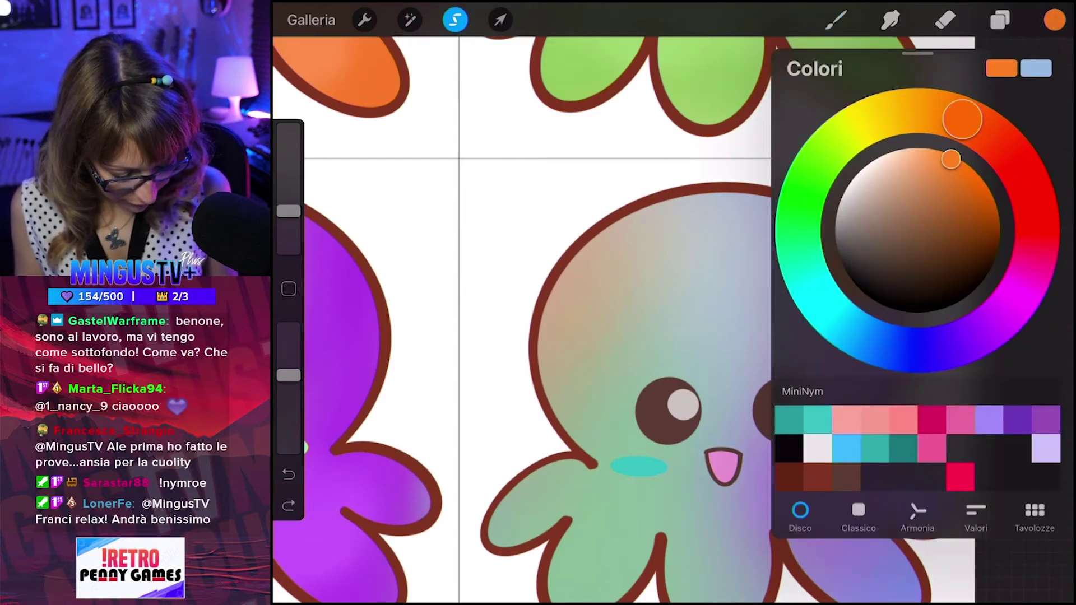
left_click_drag(962, 119, 1032, 261)
left_click(836, 20)
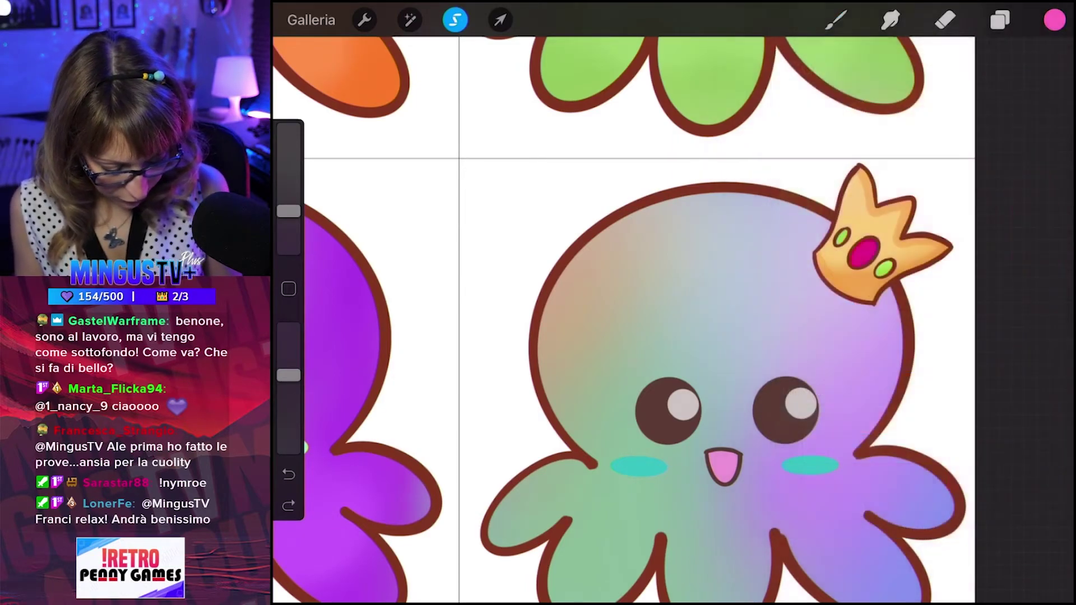
scroll(627, 337, "up", 3)
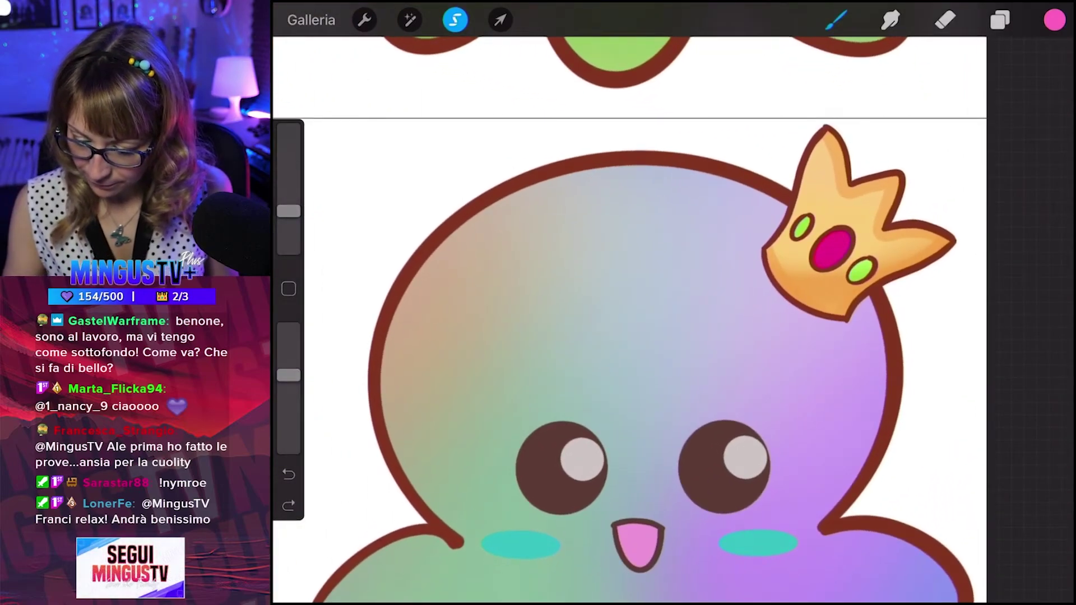
scroll(633, 319, "up", 2)
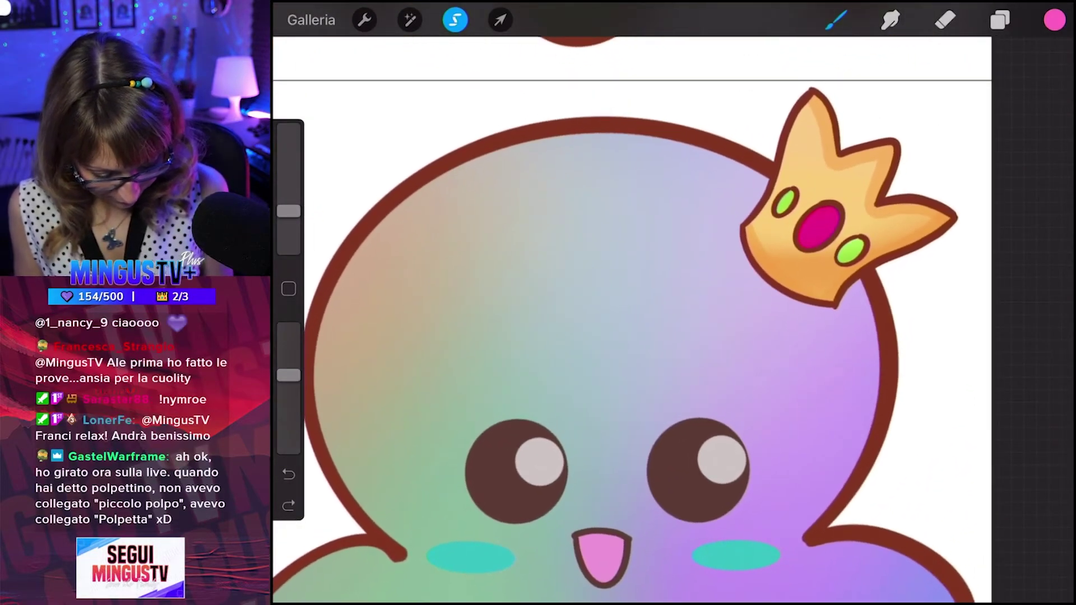
left_click_drag(289, 210, 288, 219)
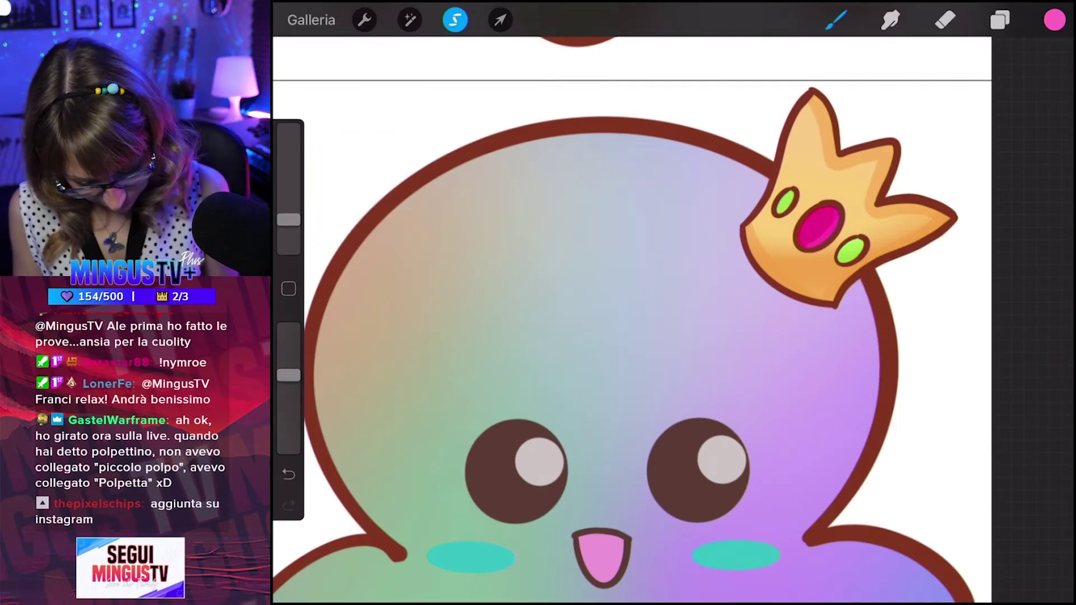
scroll(634, 320, "up", 3)
key("ctrl+z")
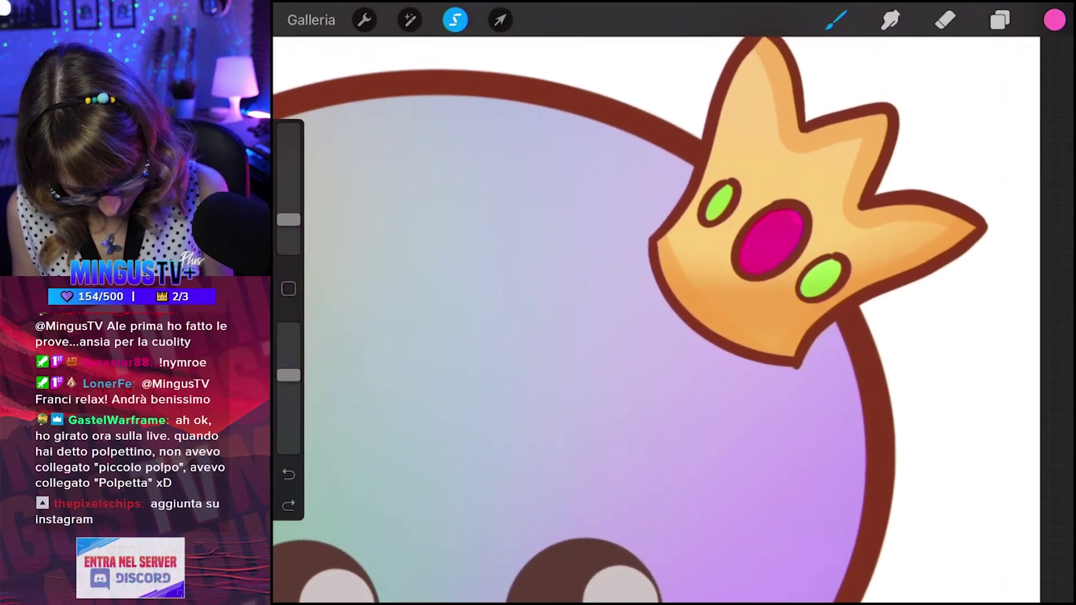
left_click_drag(798, 225, 786, 254)
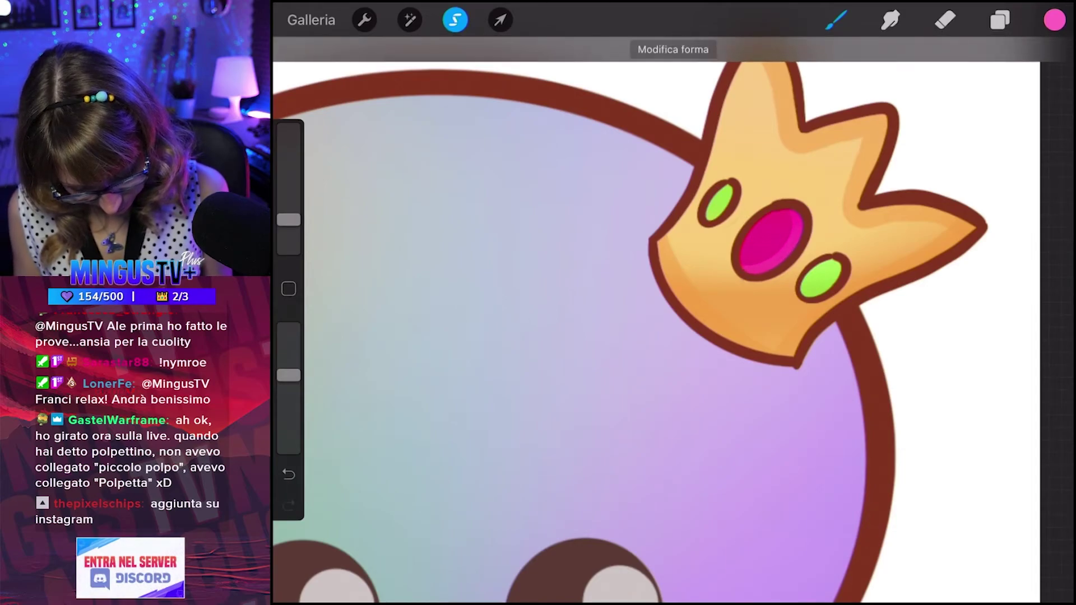
Try light green and then pale yellow highlight colours, undoing each failed stroke.
left_click(1054, 20)
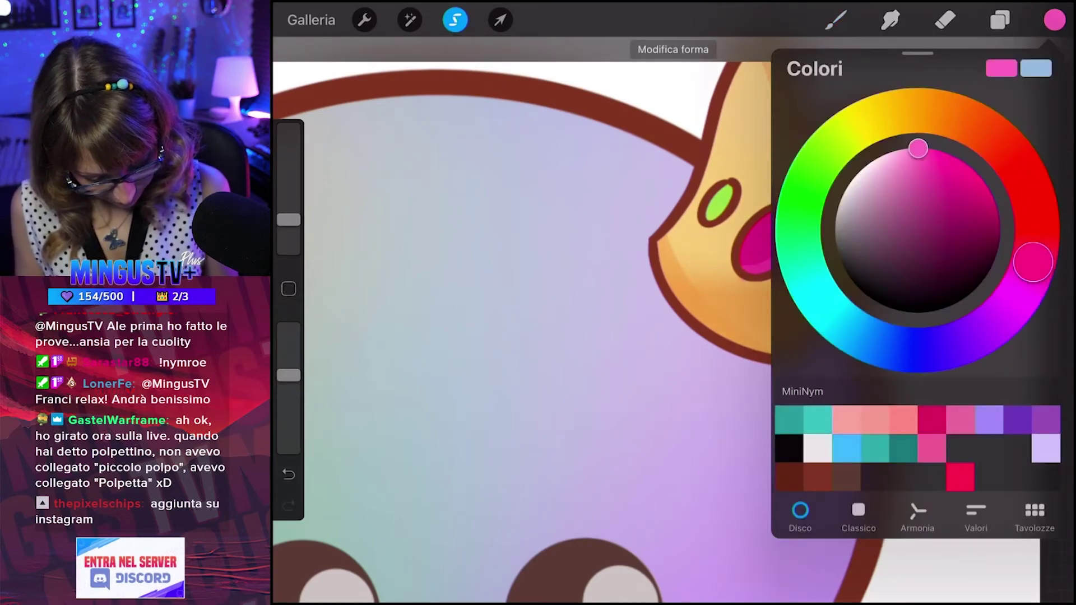
left_click(827, 174)
left_click_drag(917, 148, 893, 163)
left_click(1054, 20)
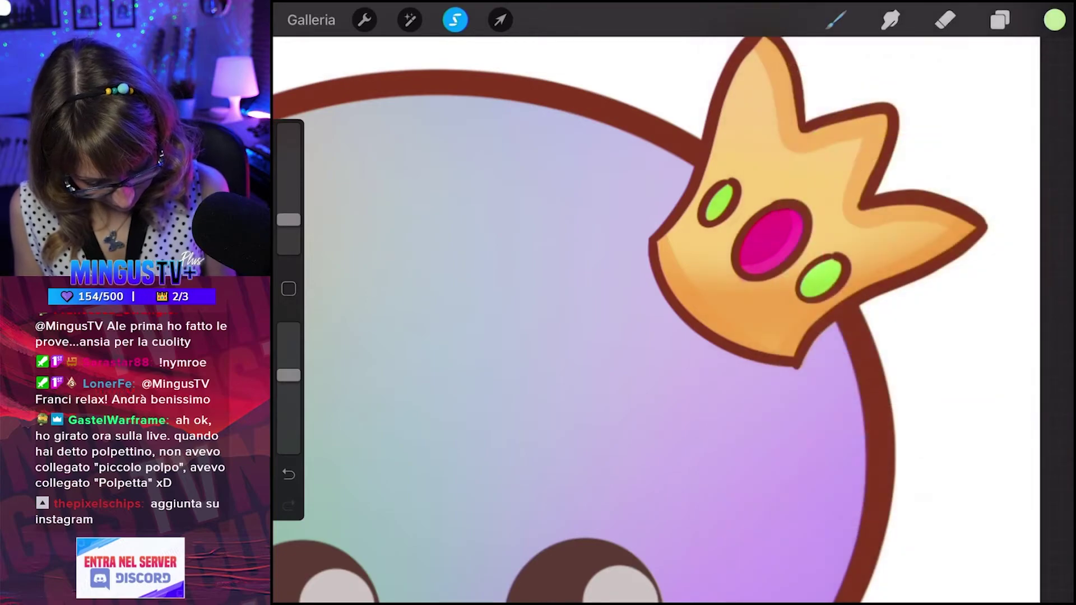
key("ctrl+z")
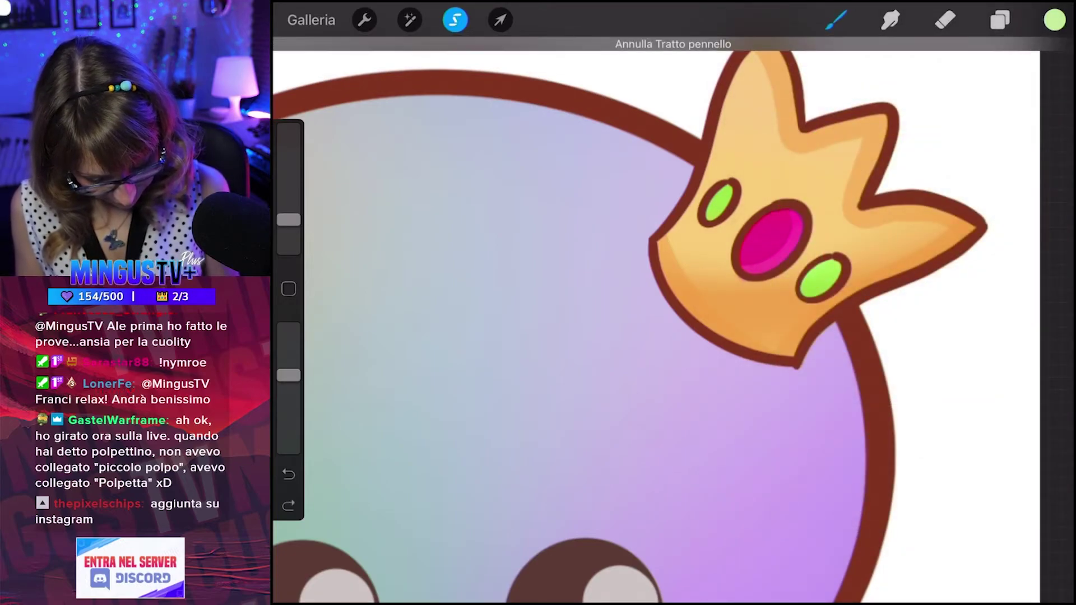
left_click(1054, 19)
mouse_move(893, 167)
left_mouse_down()
mouse_move(877, 185)
mouse_move(942, 181)
mouse_move(947, 164)
left_mouse_up()
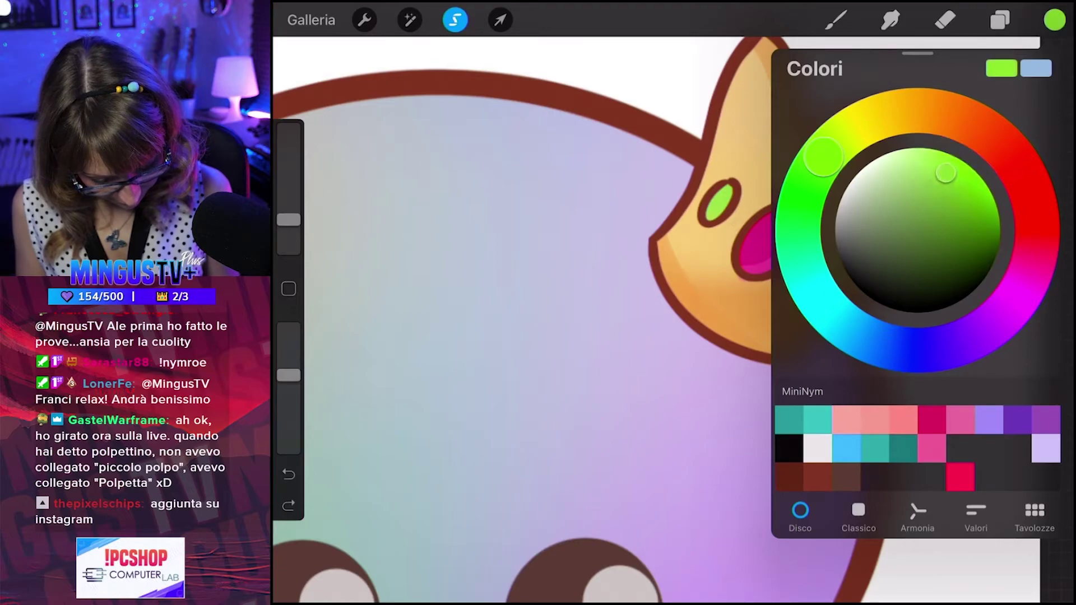
left_click_drag(823, 157, 852, 130)
left_click(941, 158)
left_click_drag(942, 158, 924, 149)
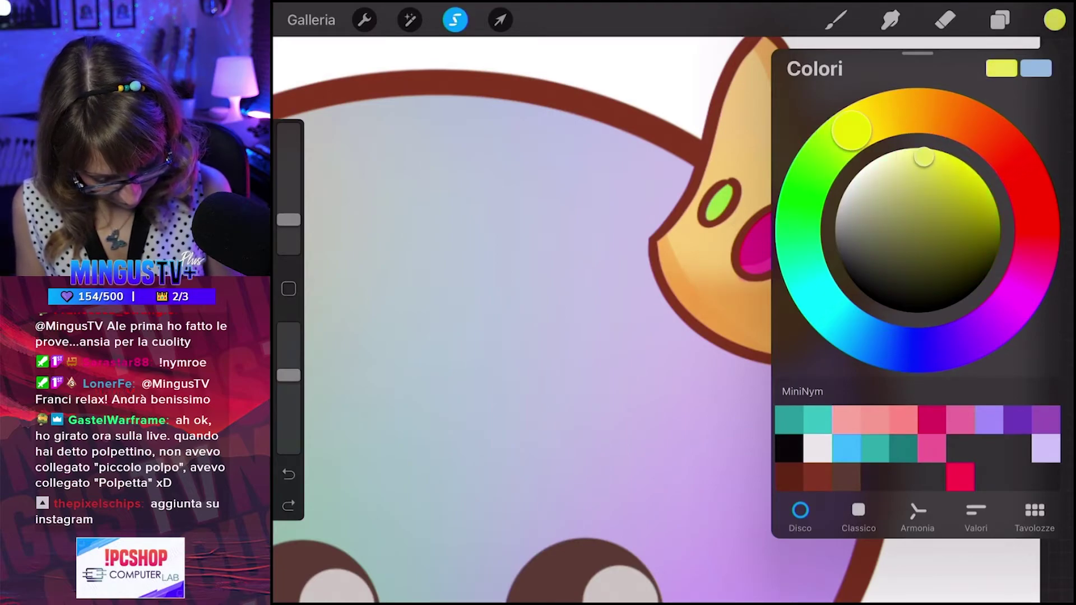
left_click(1054, 20)
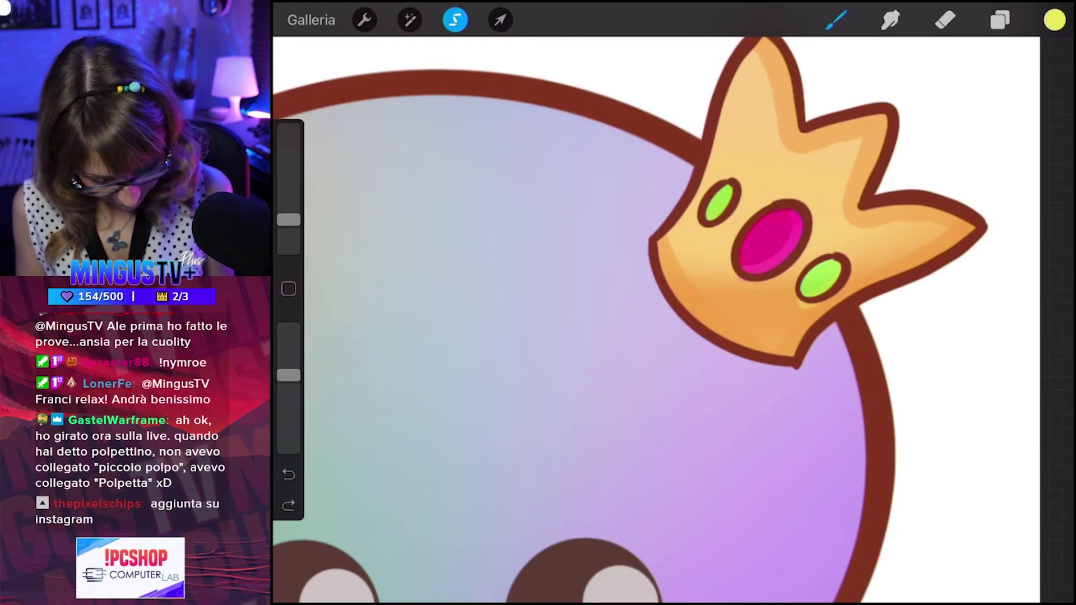
key("ctrl+z")
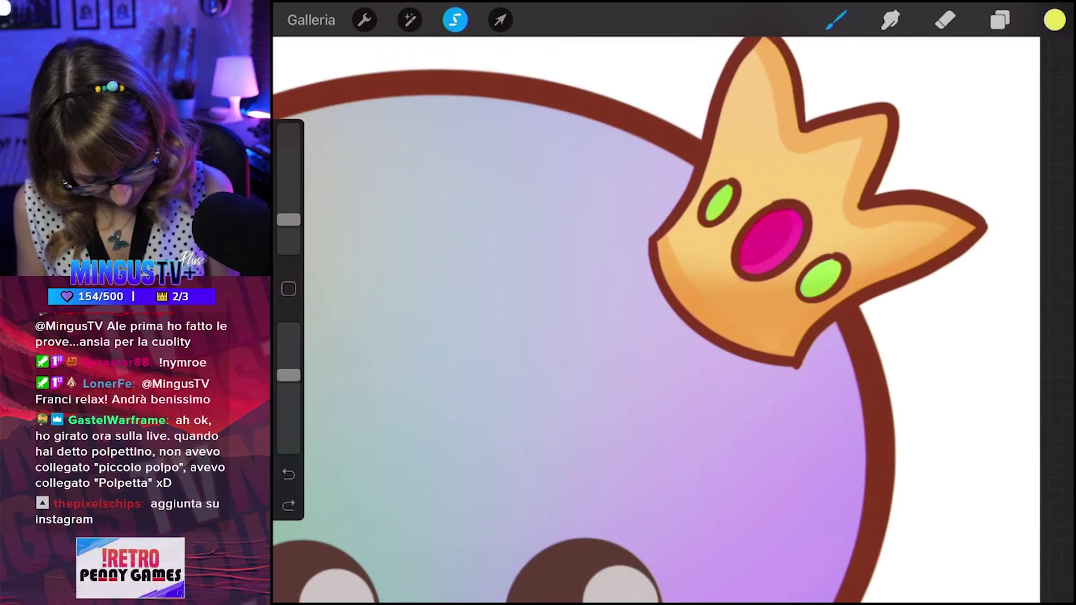
Pick white and paint a white highlight on the upper green gem.
left_click(1053, 19)
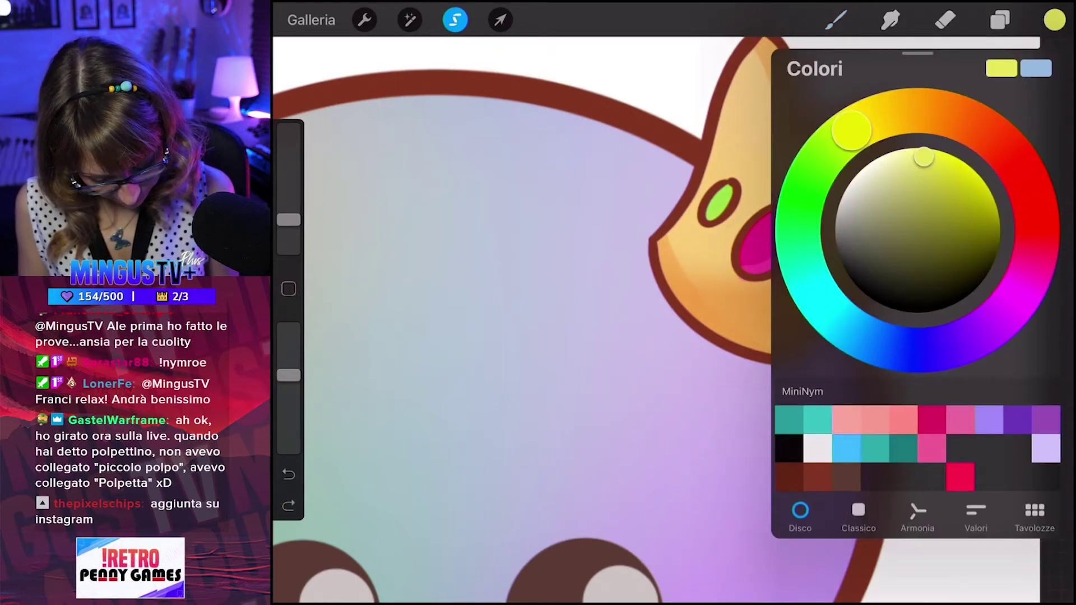
left_click_drag(851, 129, 882, 343)
left_click(818, 448)
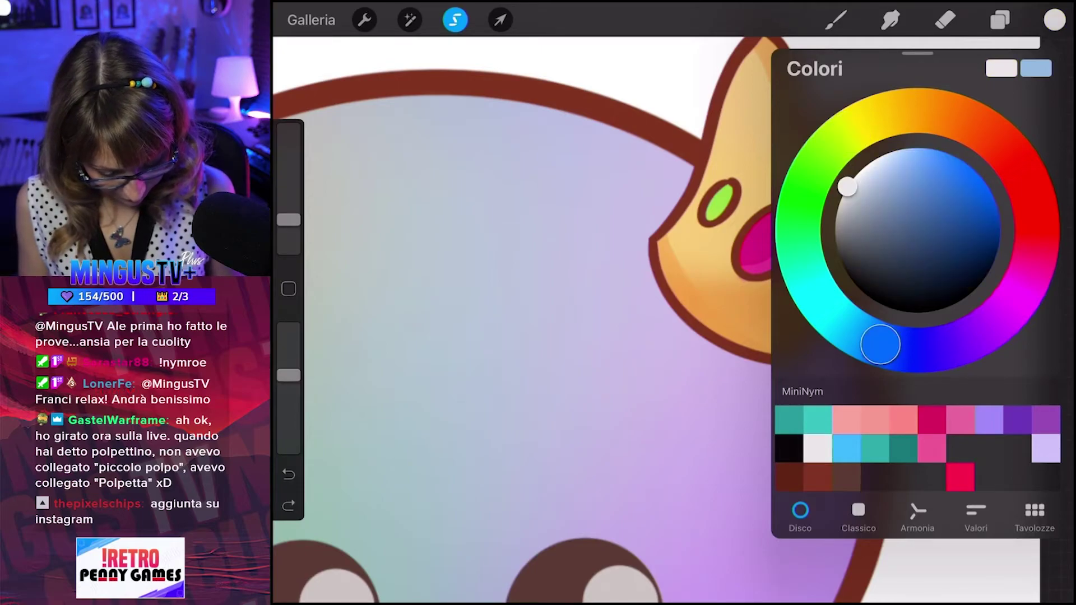
left_click(1053, 20)
scroll(672, 252, "up", 3)
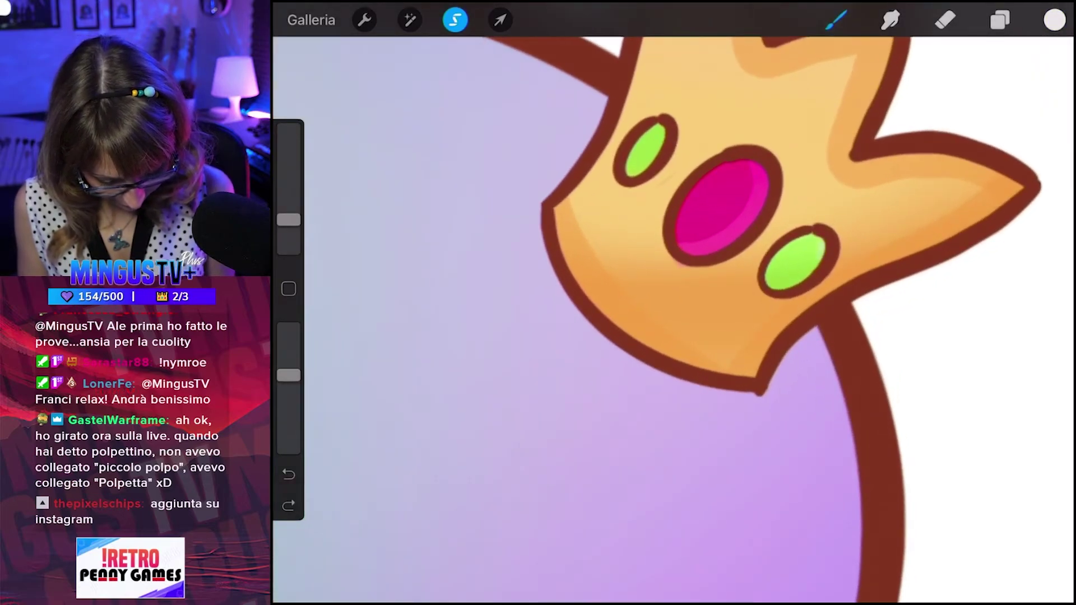
left_click_drag(660, 129, 639, 169)
scroll(673, 319, "down", 3)
scroll(673, 319, "down", 3)
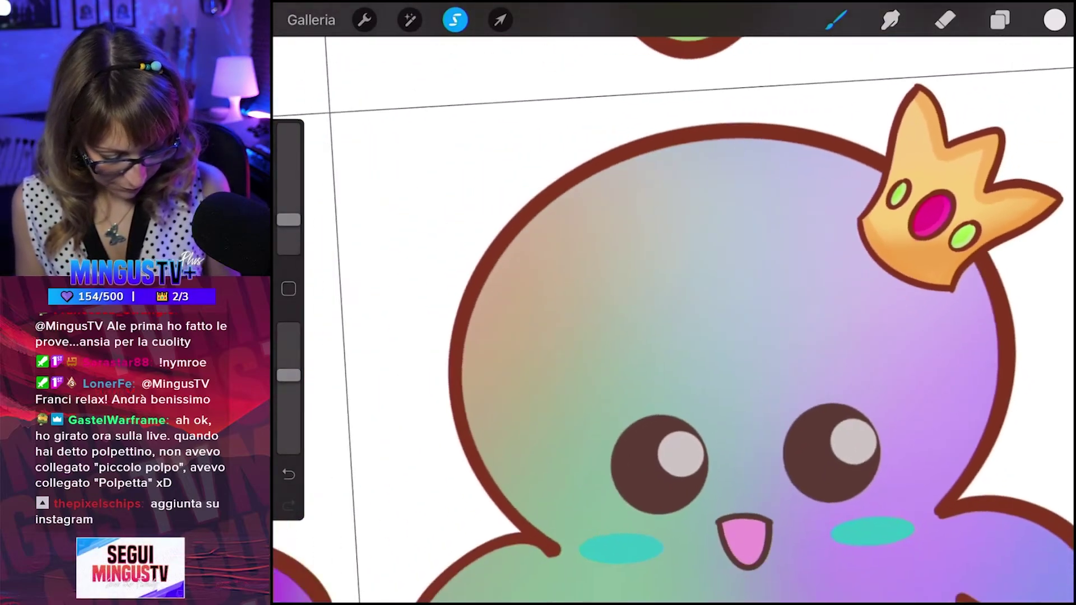
scroll(672, 320, "down", 2)
scroll(672, 320, "down", 3)
scroll(672, 320, "down", 2)
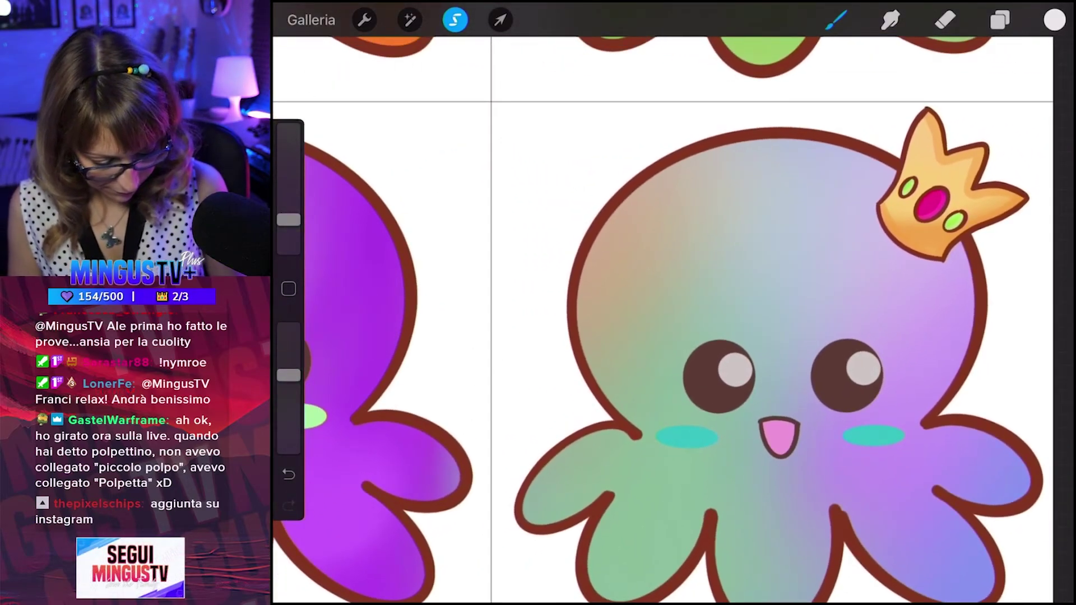
Merge the layer mask into Livello 11 and delete Livello 9.
left_click(999, 20)
left_click(888, 371)
left_click(689, 532)
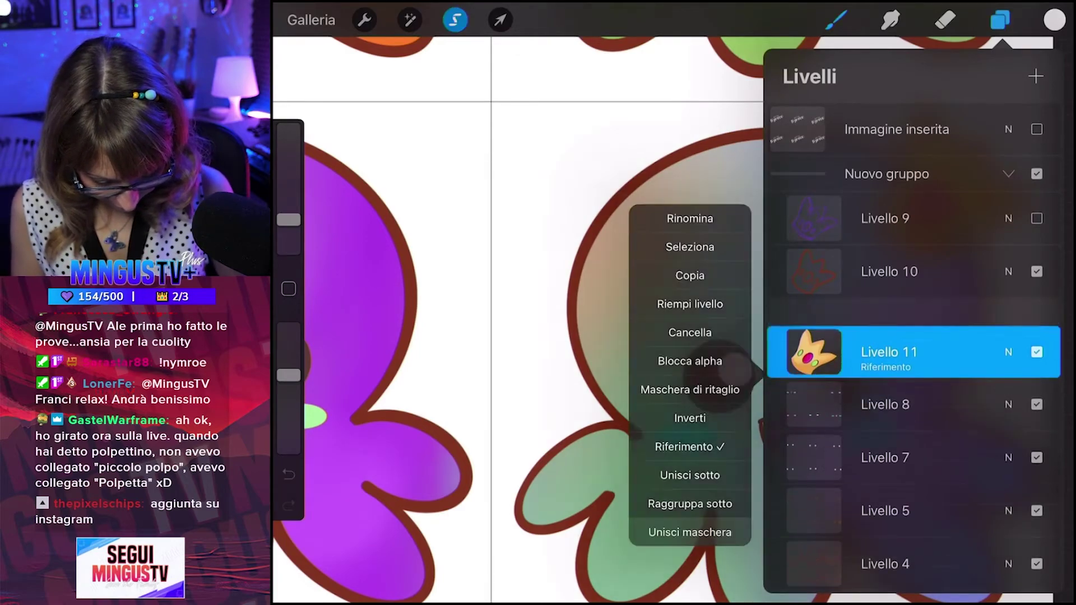
left_click_drag(953, 219, 841, 219)
left_click(1028, 218)
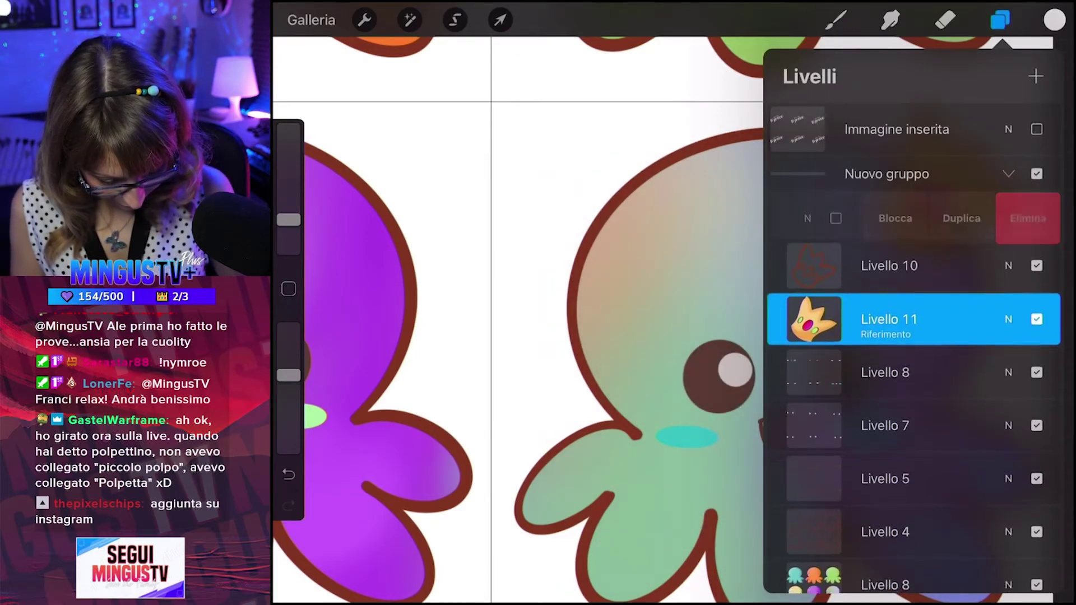
Move Livello 8 and Livello 7 above Livello 10.
scroll(914, 348, "down", 2)
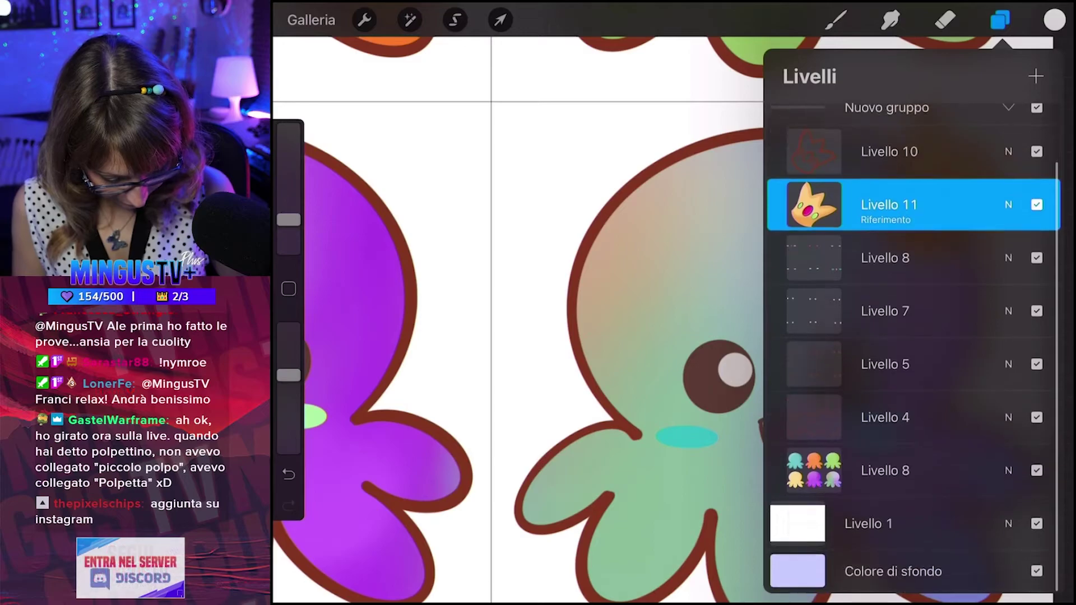
scroll(913, 348, "up", 1)
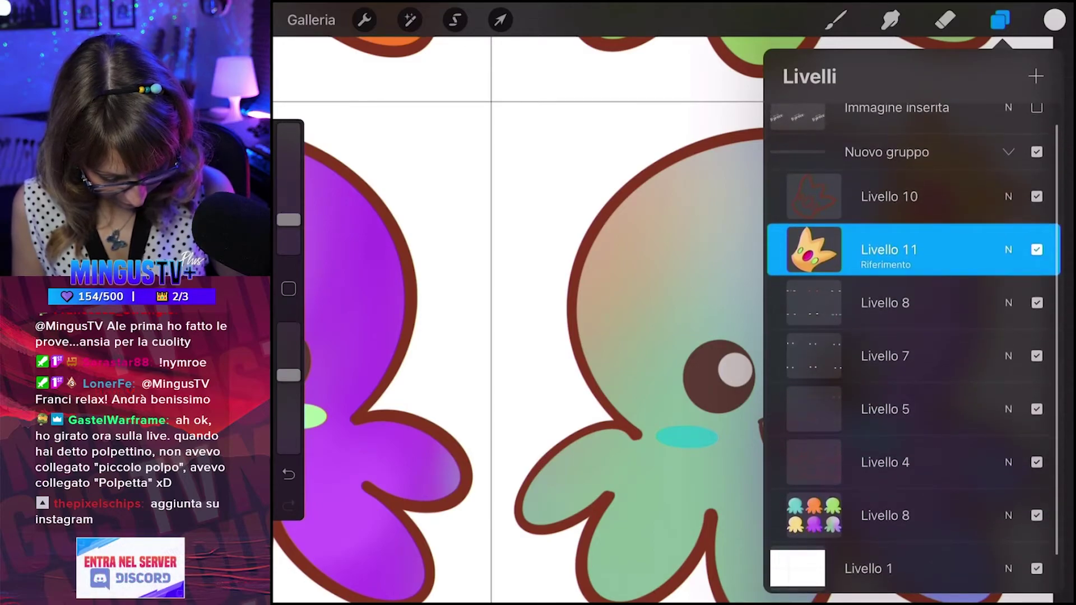
left_click_drag(885, 302, 886, 191)
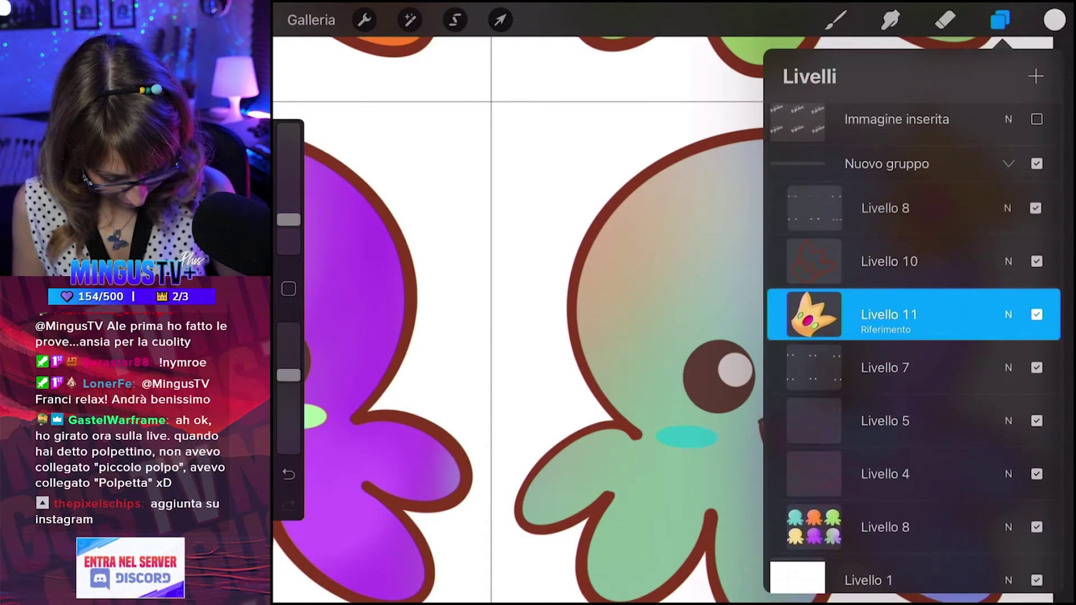
left_click_drag(885, 368, 886, 261)
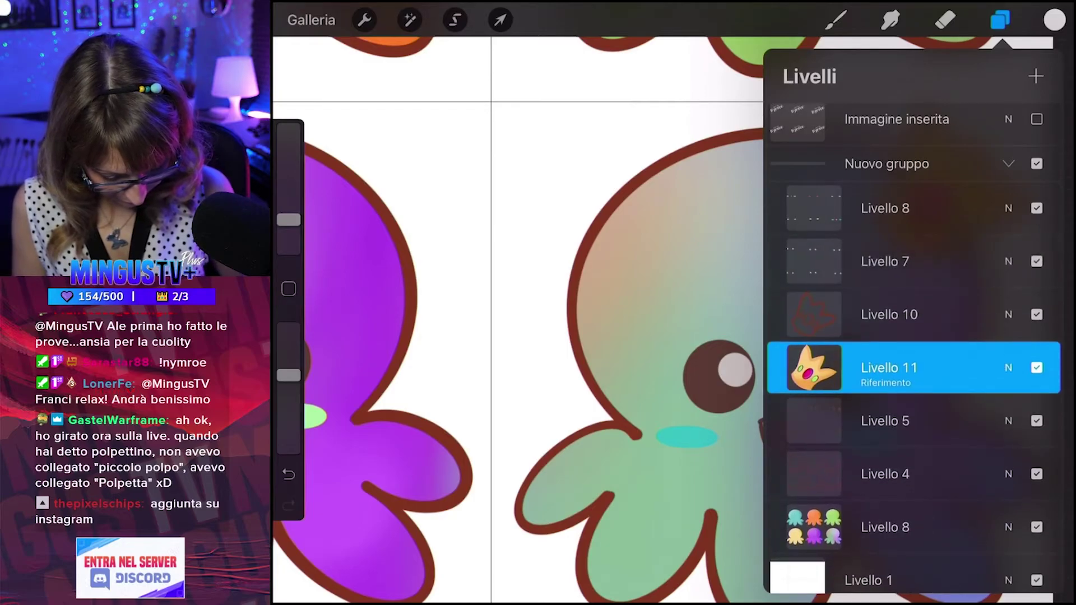
Make Livello 8 the working layer and switch to the Penna da studio brush.
left_click(885, 208)
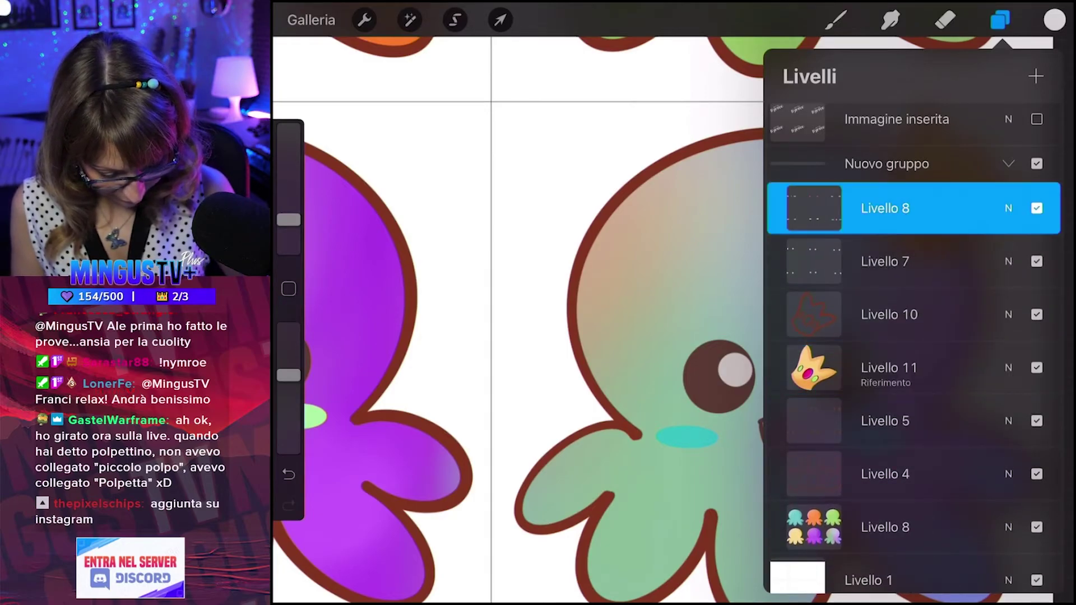
left_click(1000, 20)
left_click(836, 20)
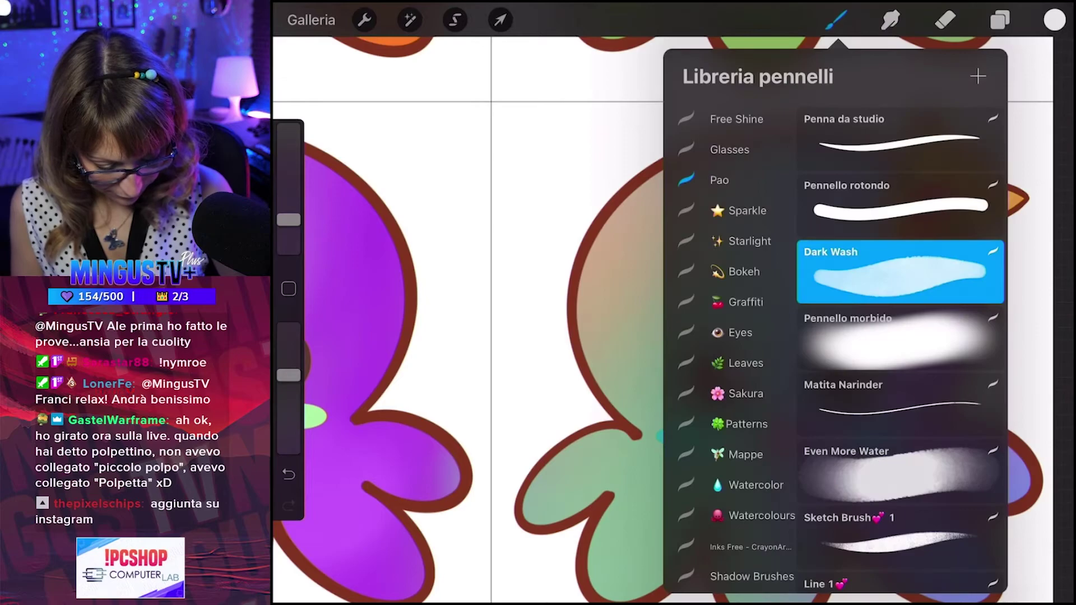
left_click(889, 115)
left_click(836, 19)
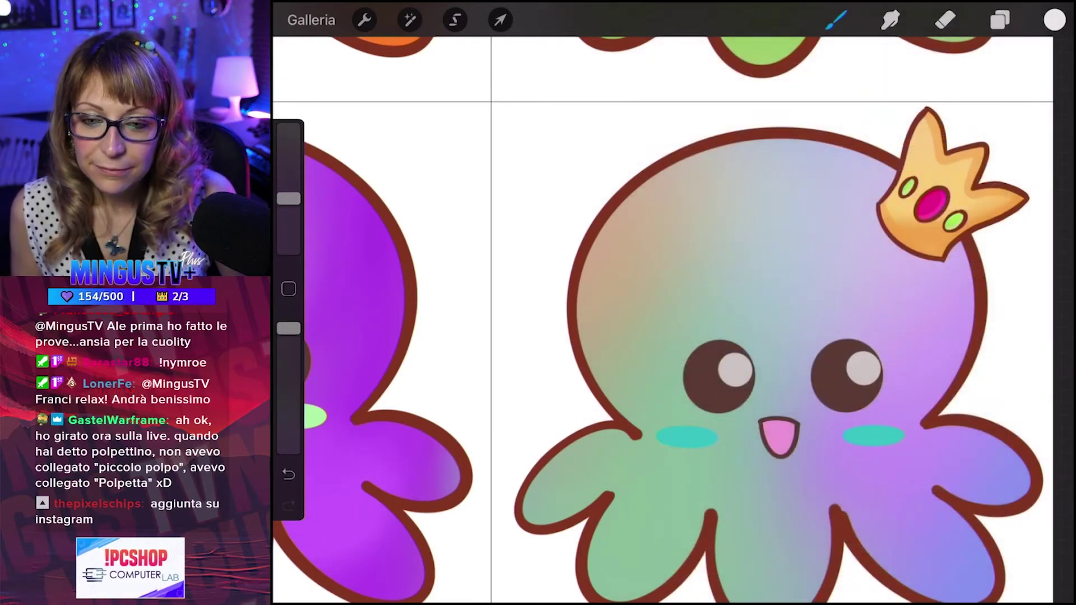
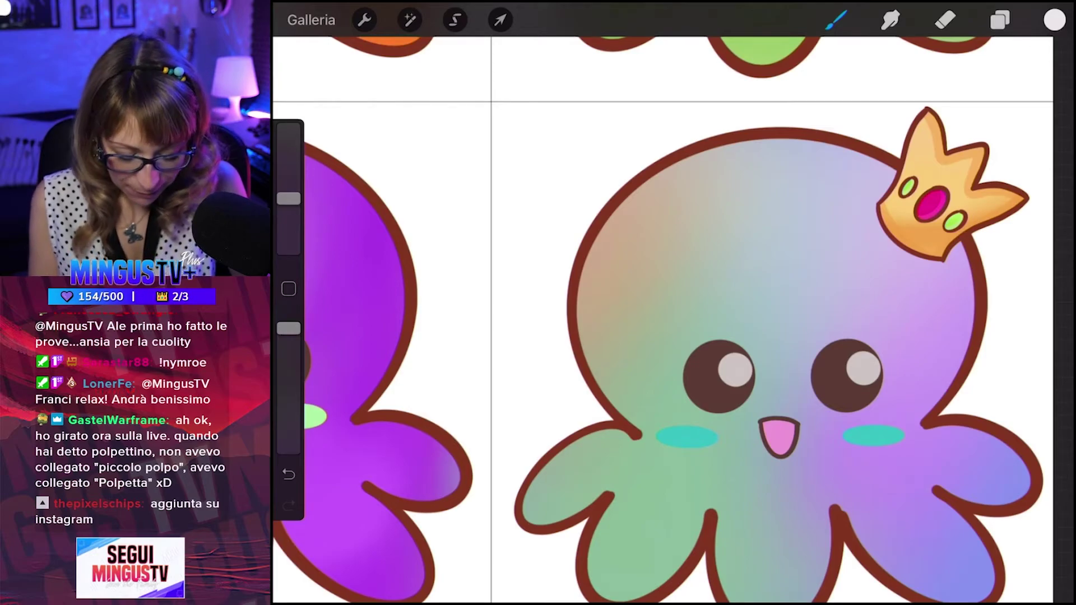
Hide the white Livello 1 layer to show the lavender background behind the six octopuses.
scroll(673, 336, "down", 5)
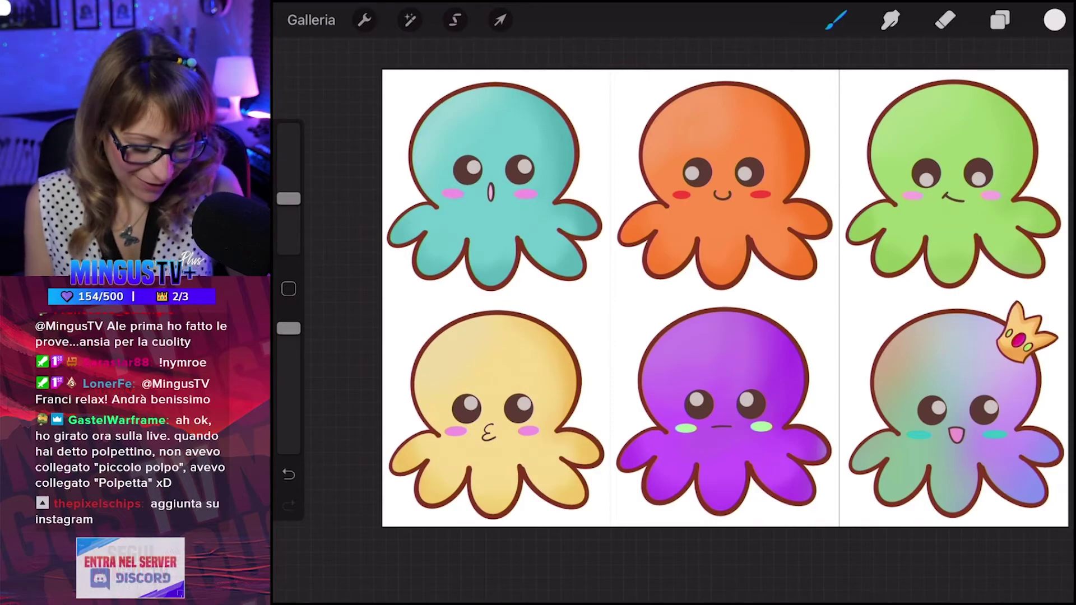
left_click(999, 20)
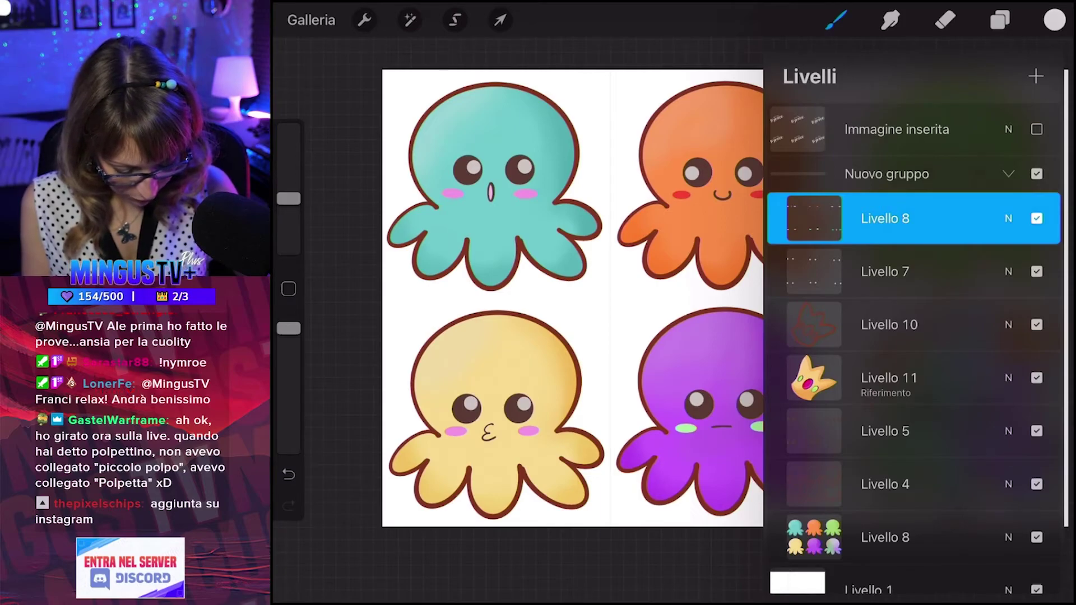
left_click(999, 21)
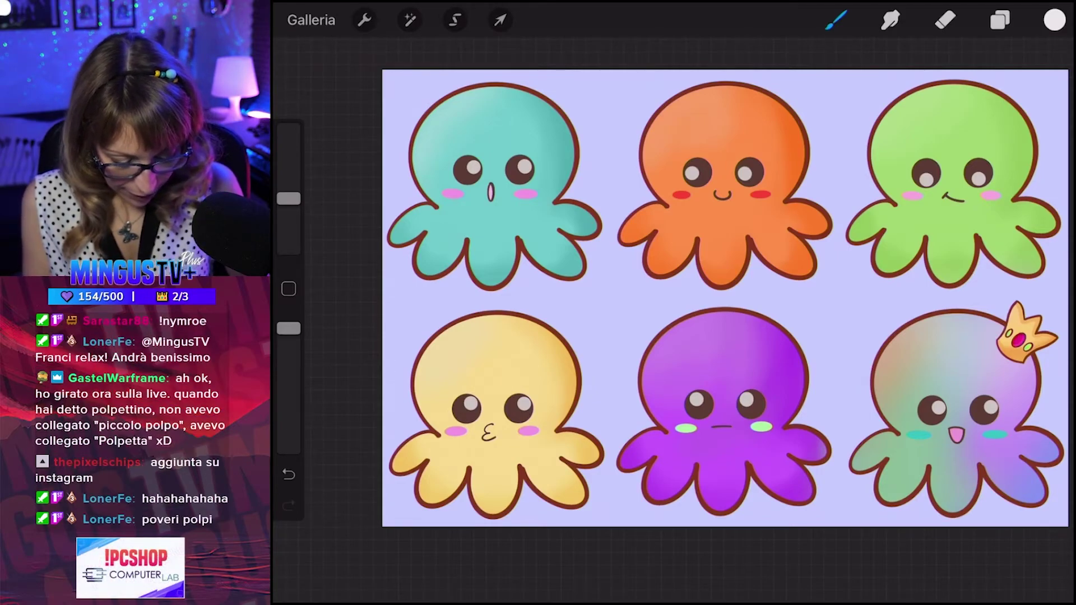
left_click(1000, 20)
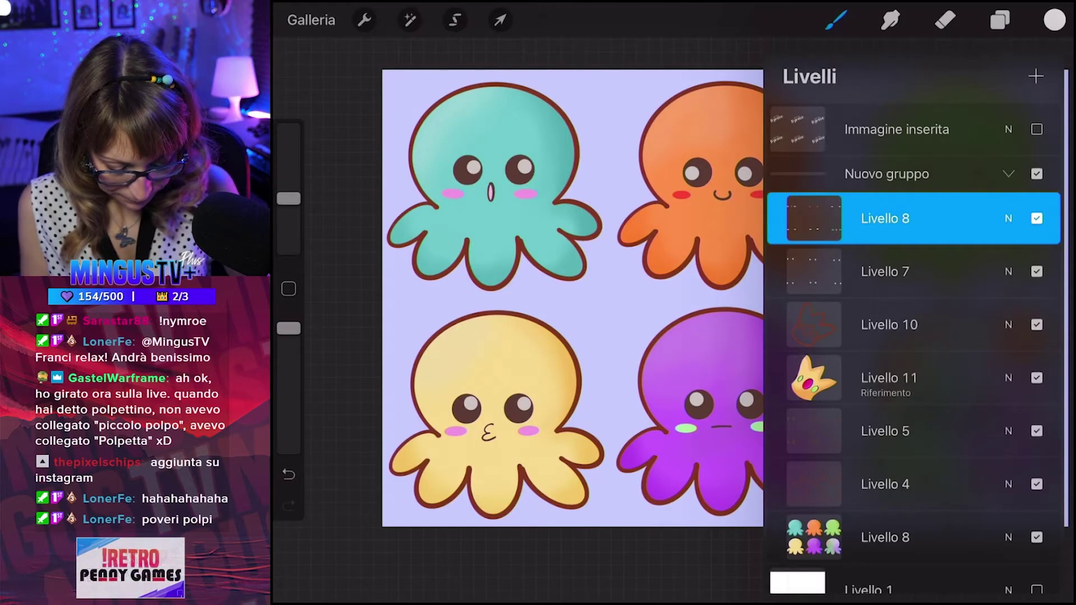
left_click(1000, 20)
scroll(725, 333, "up", 3)
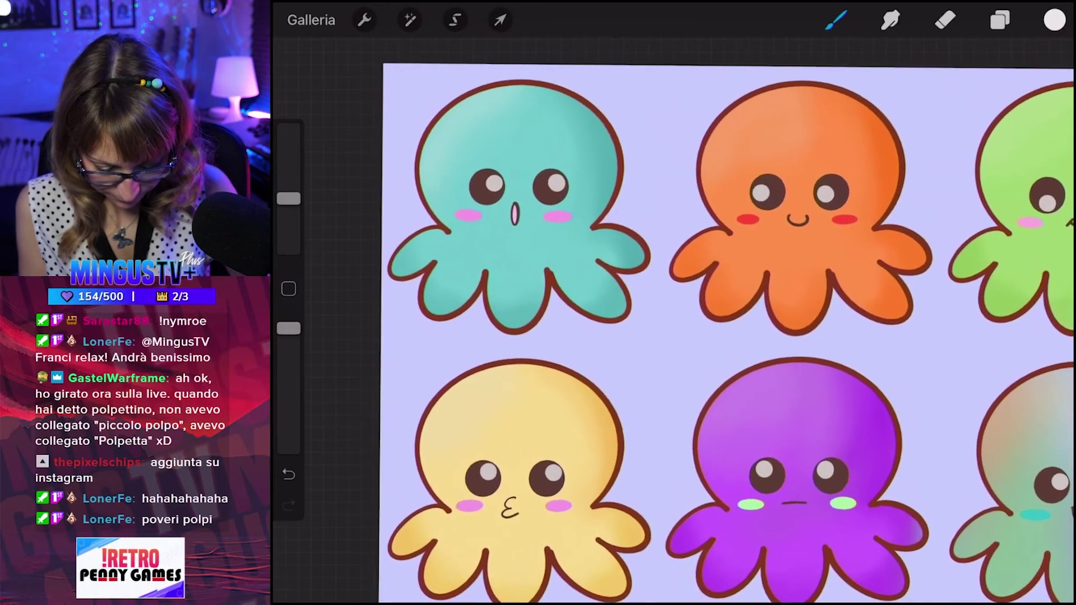
scroll(725, 333, "down", 3)
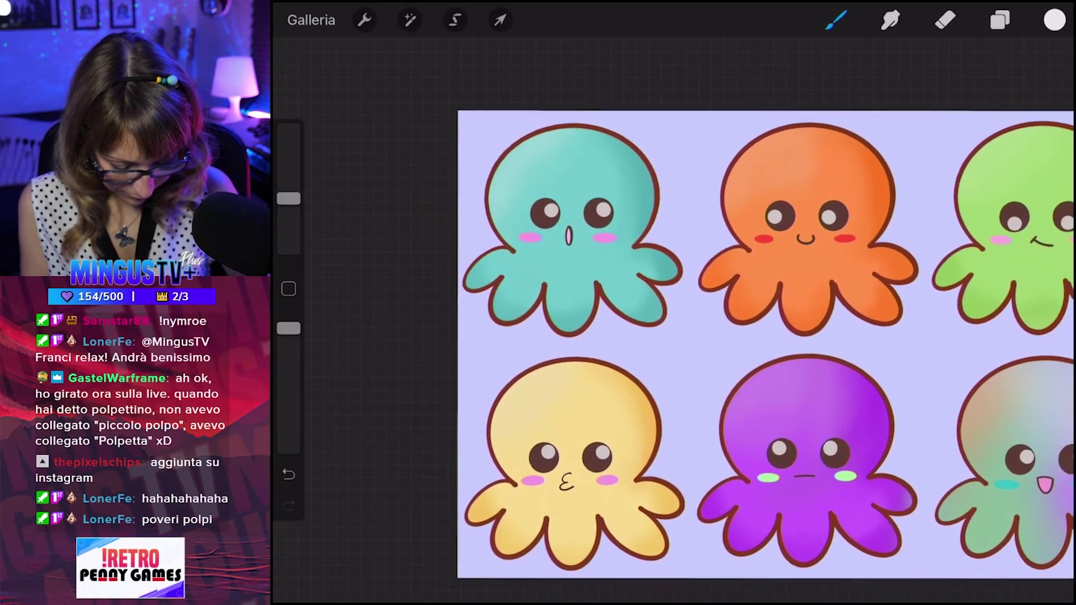
left_click(999, 20)
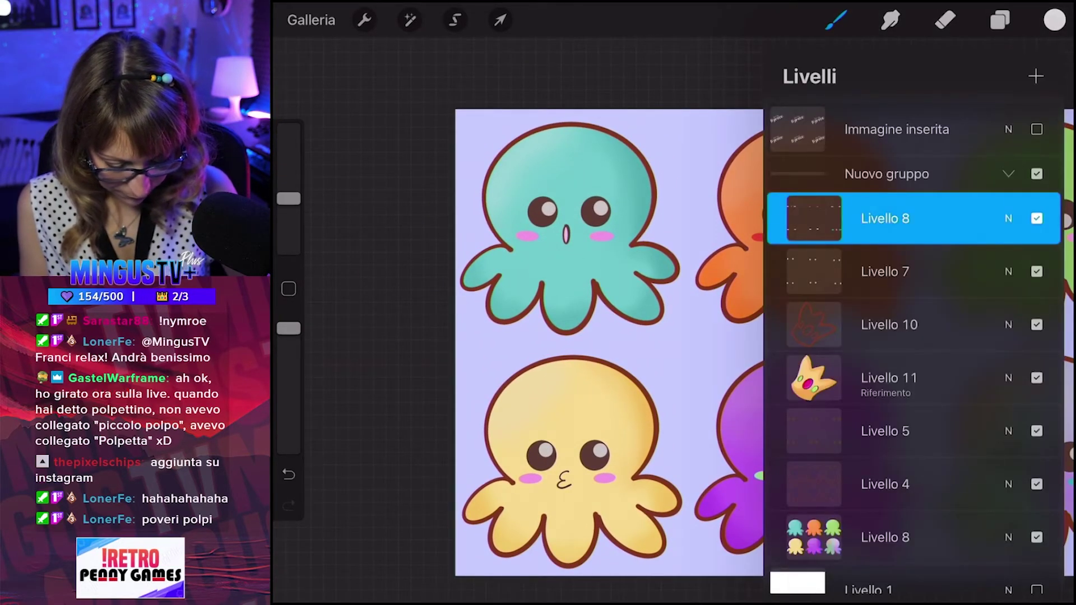
left_click(999, 20)
scroll(725, 332, "up", 3)
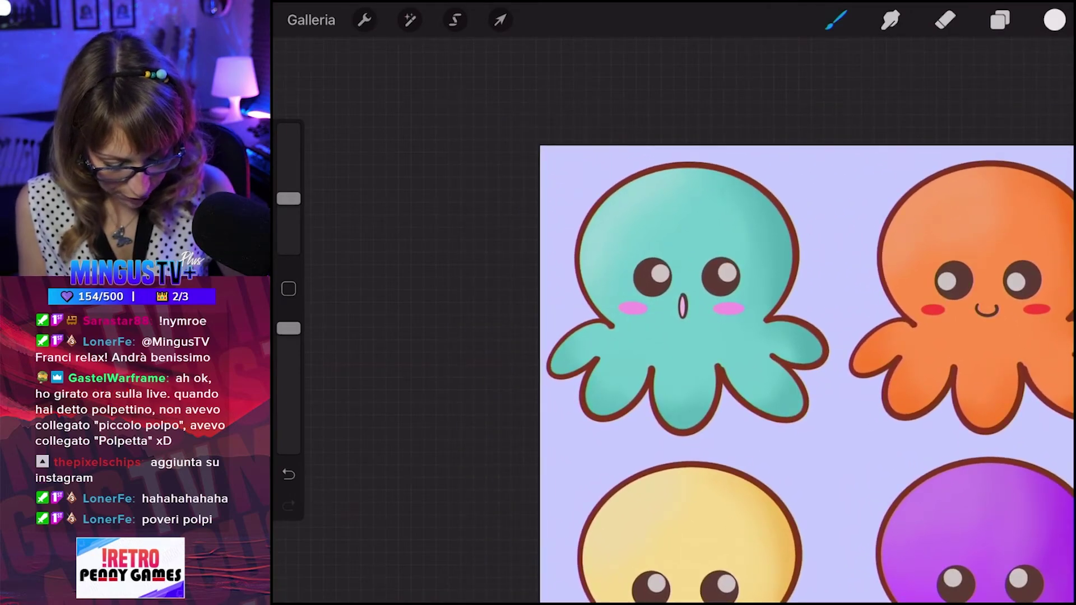
Sample teal from the octopus head and darken it slightly, undoing the test stroke.
left_click(1054, 20)
left_click(937, 172)
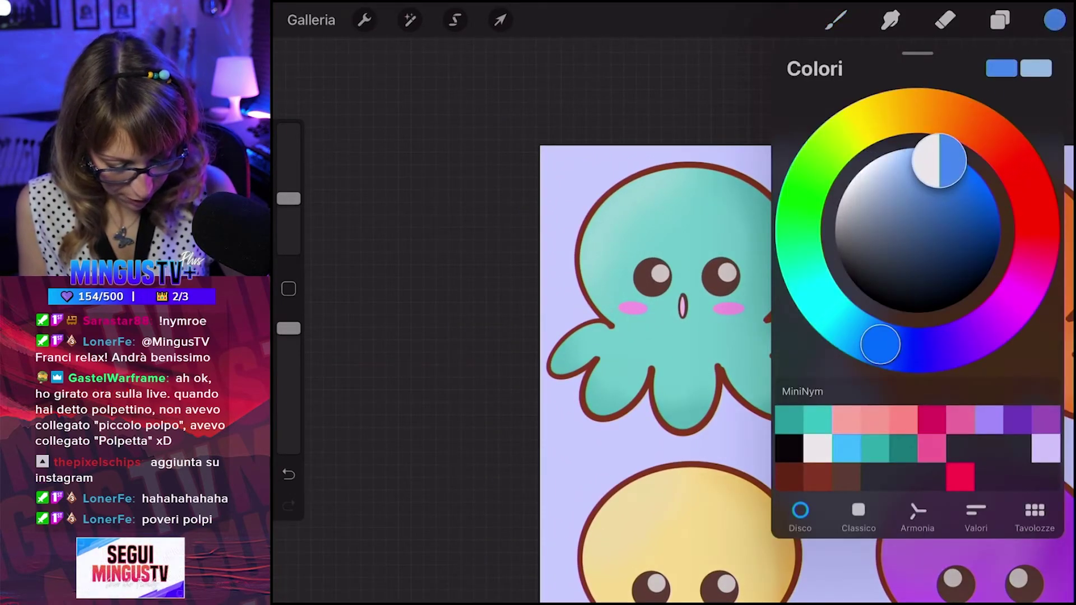
left_click(1054, 20)
left_click(836, 21)
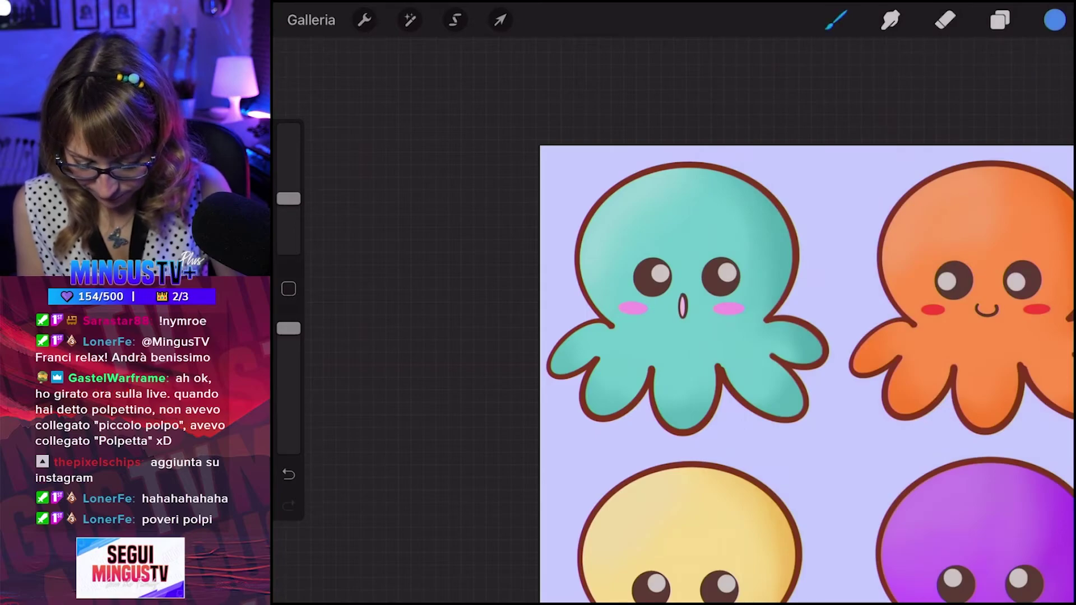
left_click_drag(631, 177, 672, 230)
left_click(1054, 21)
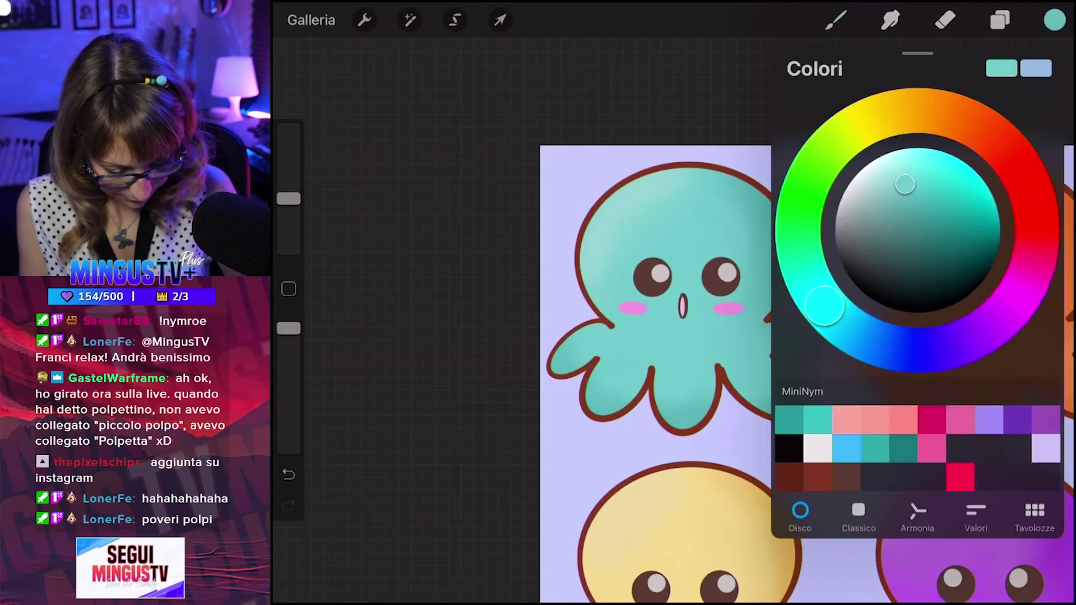
left_click_drag(900, 180, 925, 213)
left_click(1054, 20)
scroll(774, 359, "up", 2)
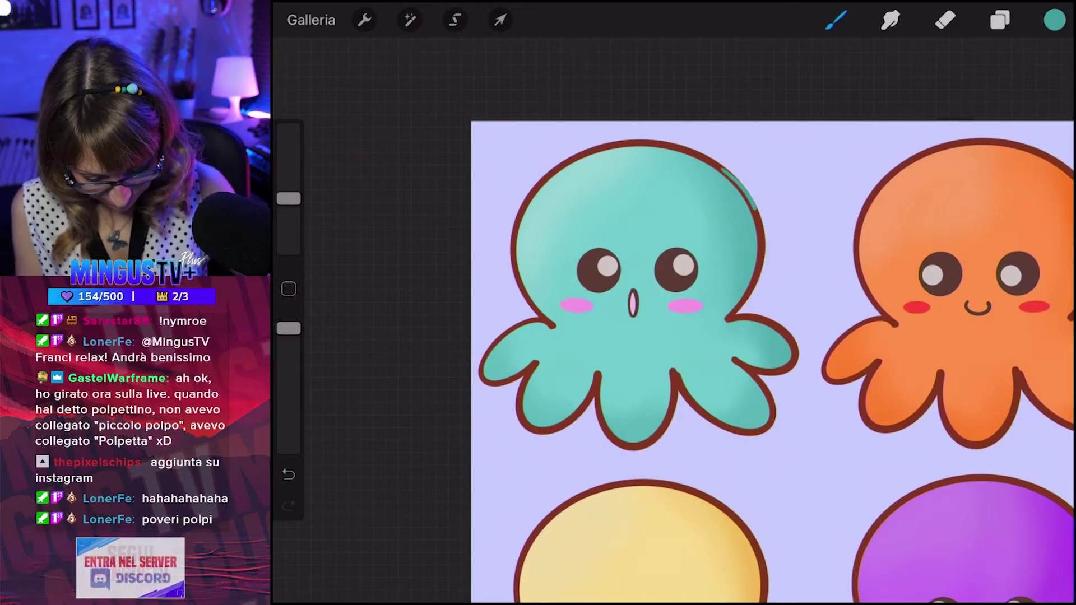
key("ctrl+z")
Duplicate the six-octopus layer Livello 8.
left_click(1000, 20)
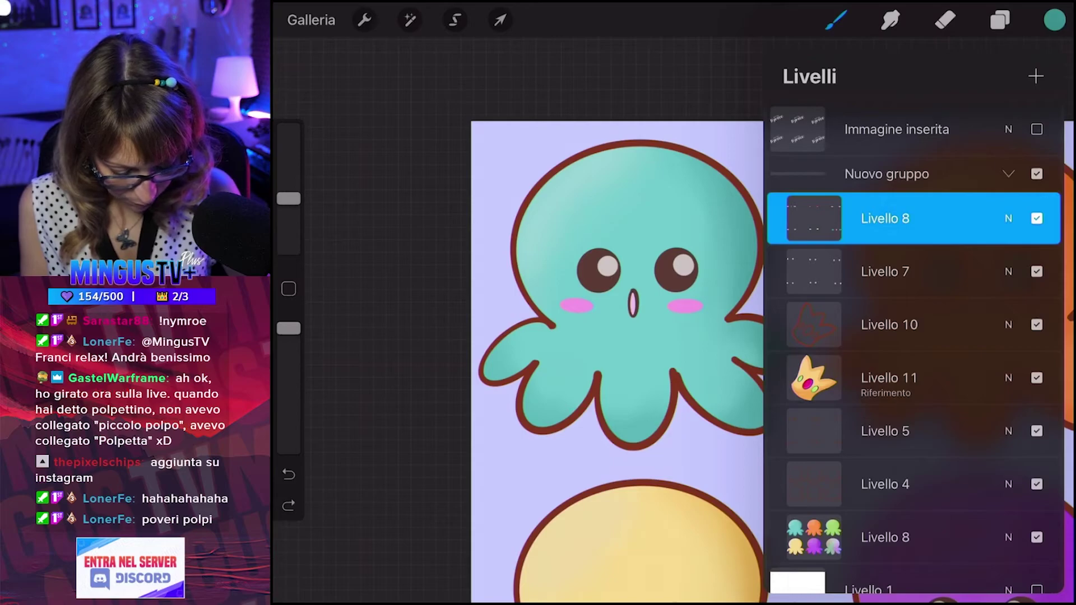
scroll(913, 343, "down", 1)
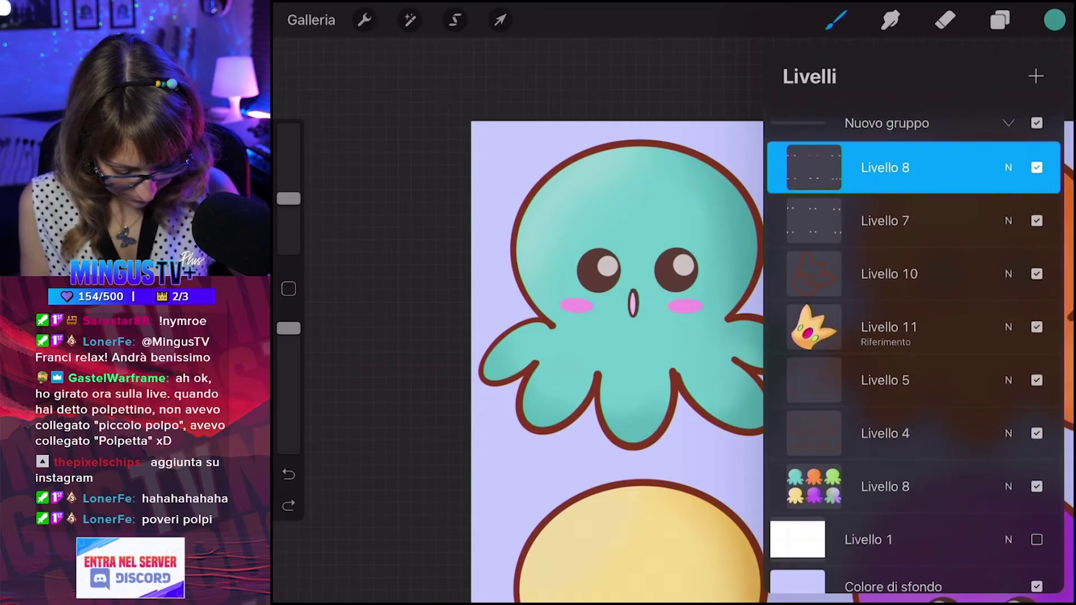
left_click(896, 486)
left_click_drag(981, 486, 813, 486)
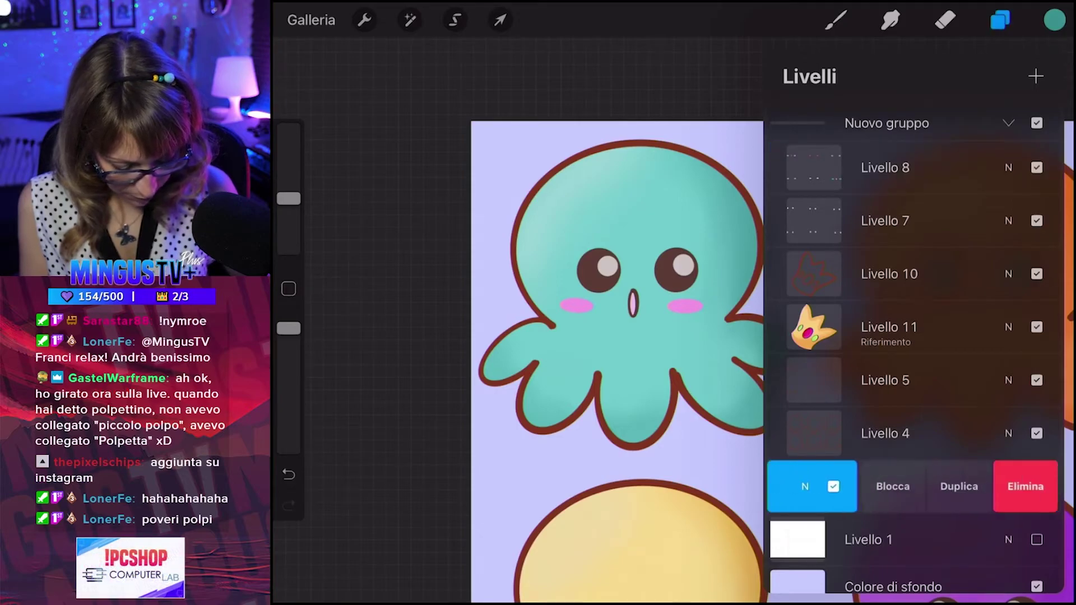
left_click(961, 485)
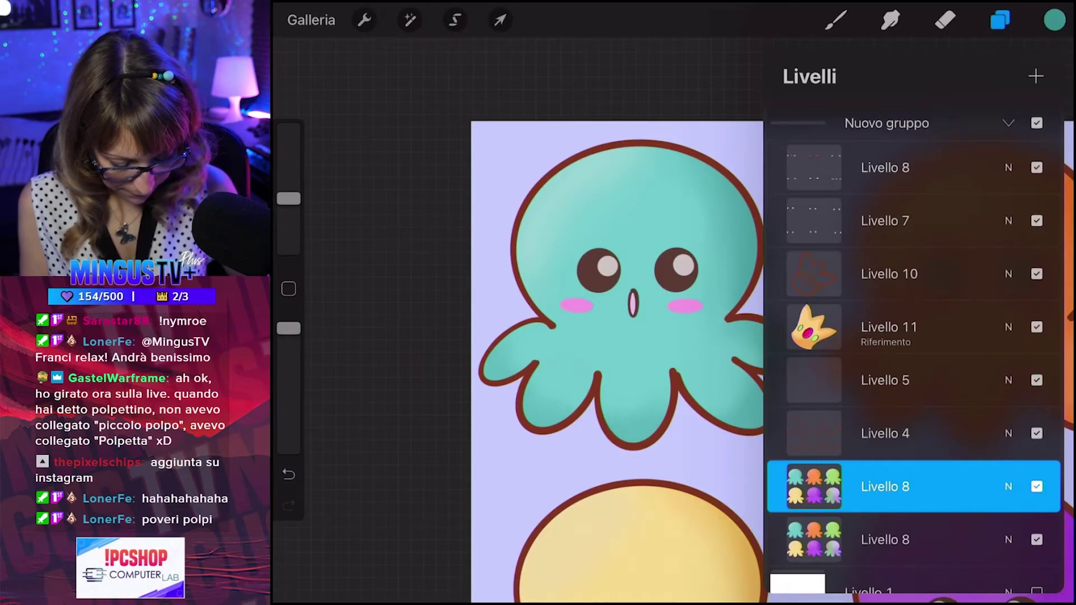
Select the copied octopus layer's contents and add a layer mask to it.
left_click(896, 486)
left_click(689, 296)
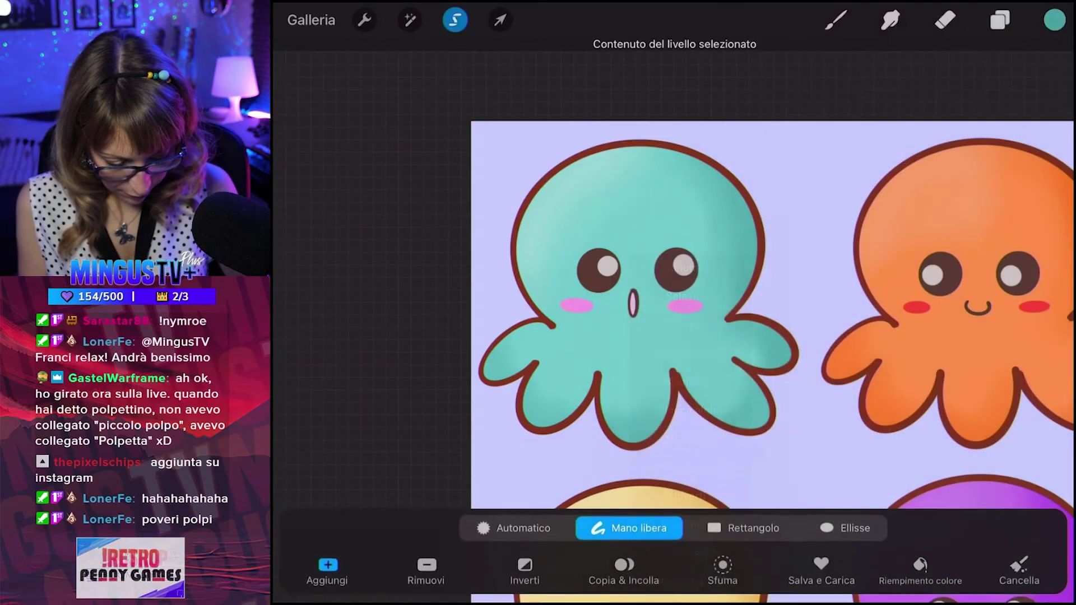
left_click(1000, 20)
left_click(885, 476)
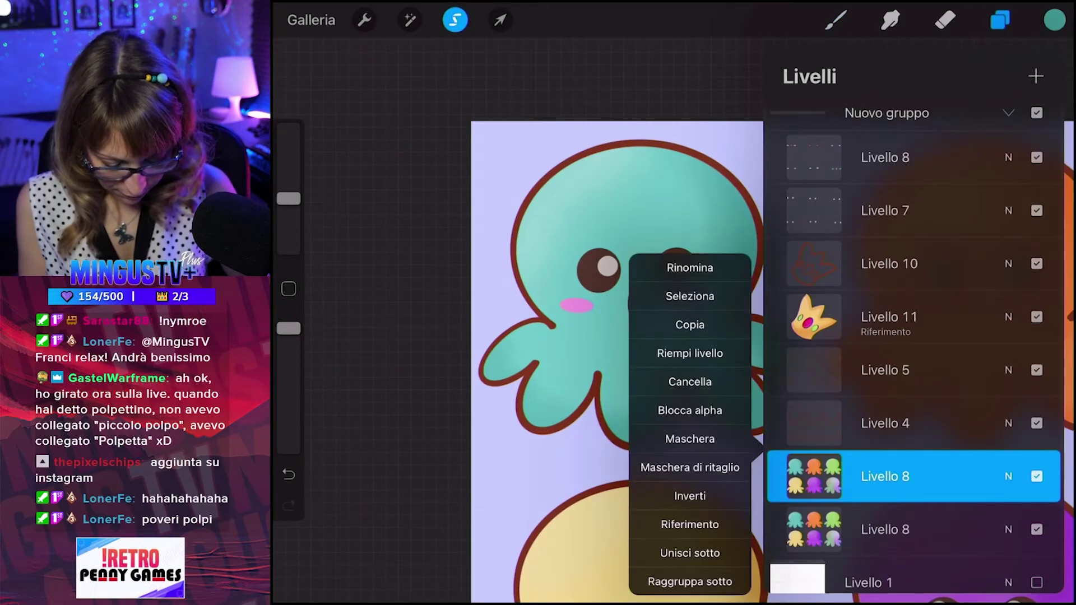
left_click(690, 439)
Clear the masked copy's contents, leaving a blank masked layer, and close Layers.
left_click(874, 523)
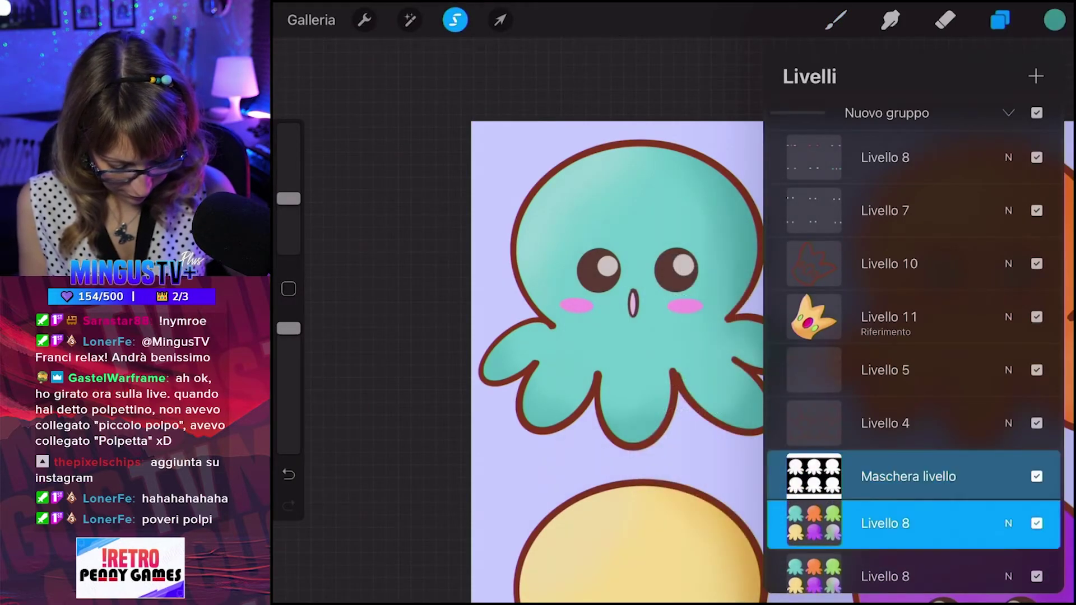
left_click_drag(953, 523, 840, 523)
left_click(885, 523)
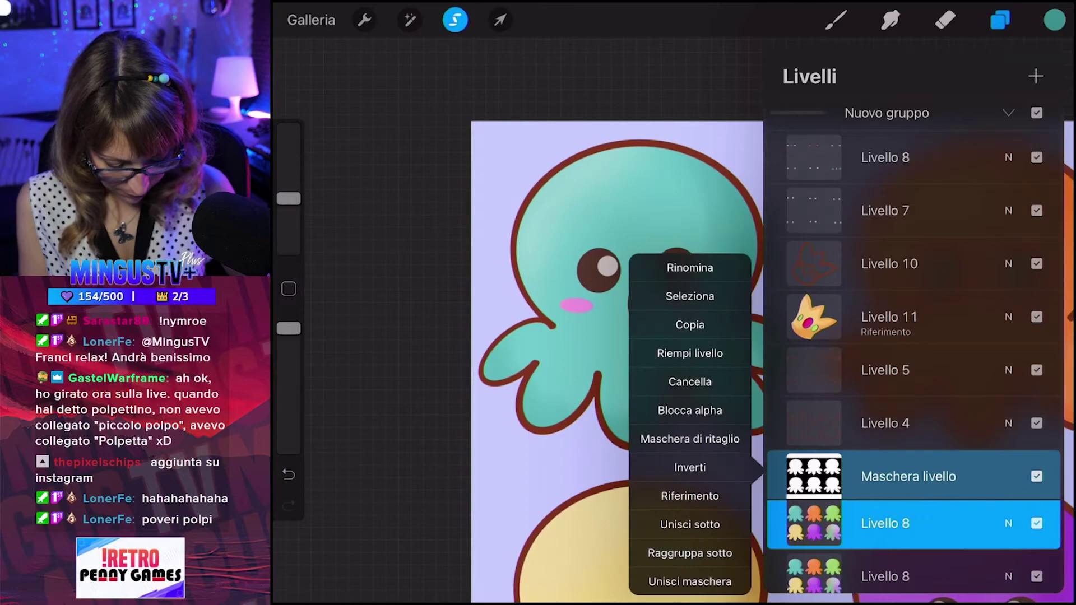
left_click(690, 382)
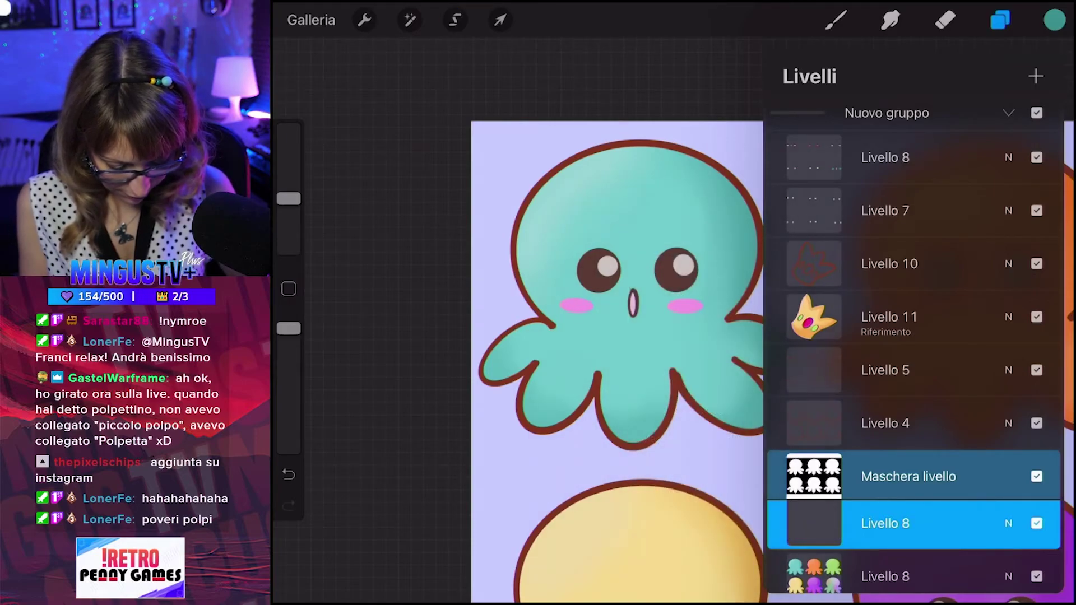
left_click(885, 523)
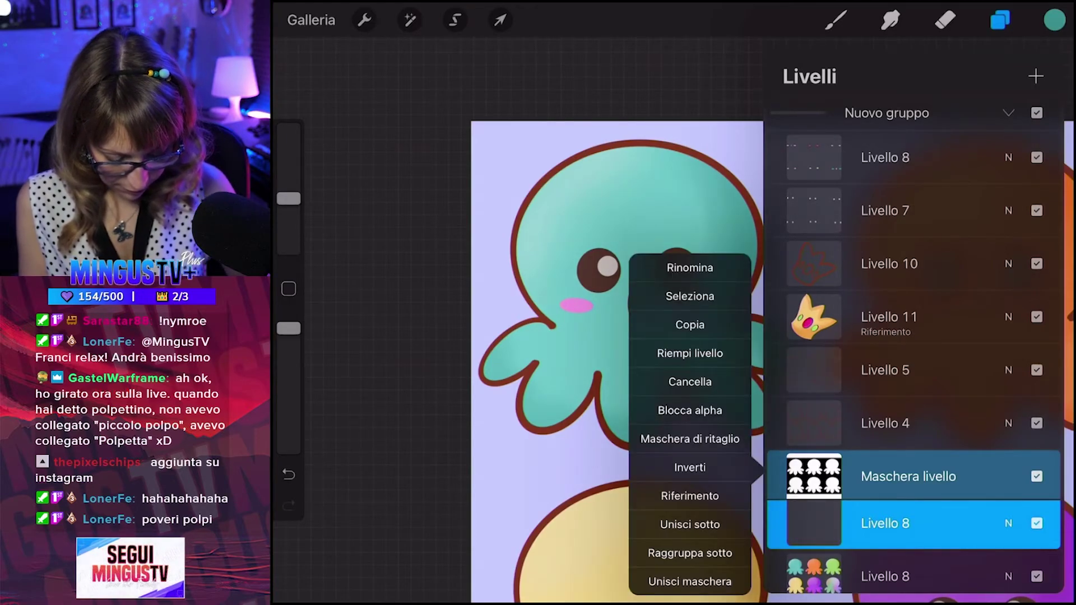
left_click(392, 336)
left_click(1000, 20)
scroll(673, 308, "up", 3)
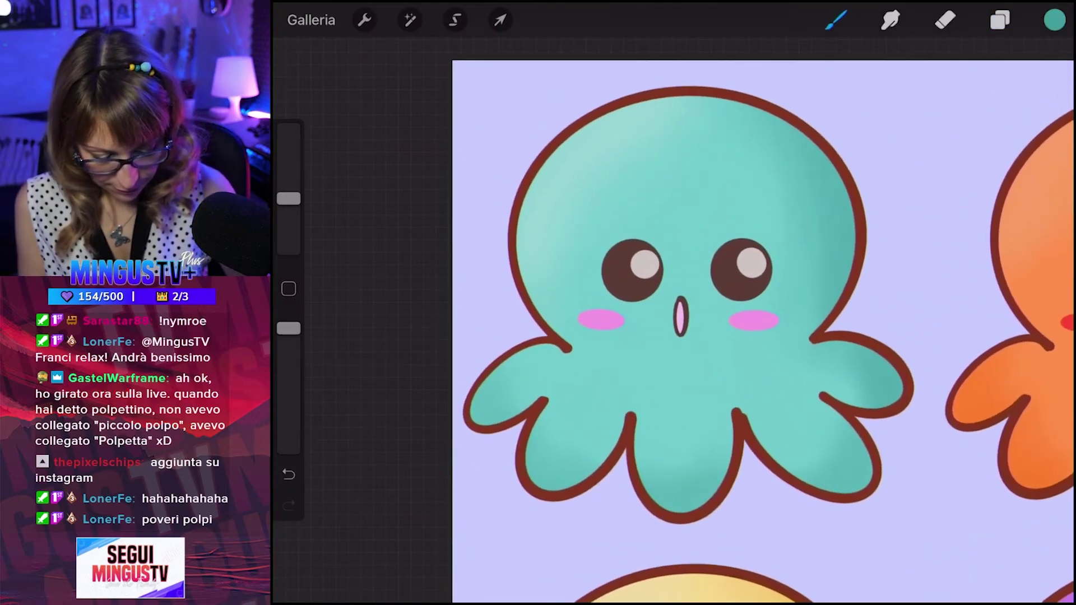
Switch to the Dark Wash brush and adjust its size and opacity.
mouse_move(848, 189)
left_mouse_down()
mouse_move(848, 284)
mouse_move(830, 318)
left_mouse_up()
key("ctrl+z")
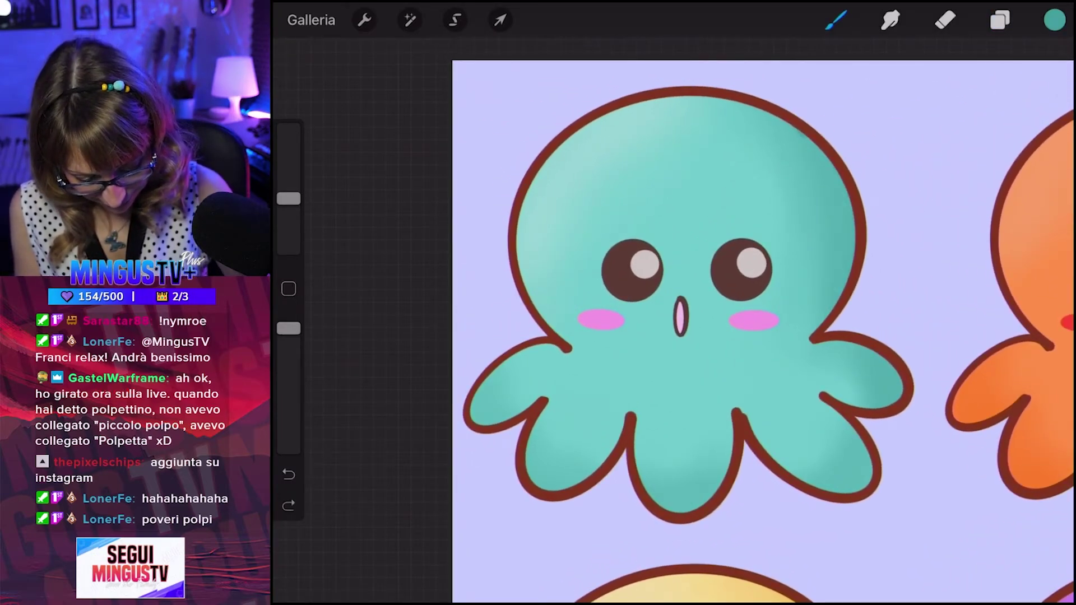
left_click_drag(288, 199, 289, 150)
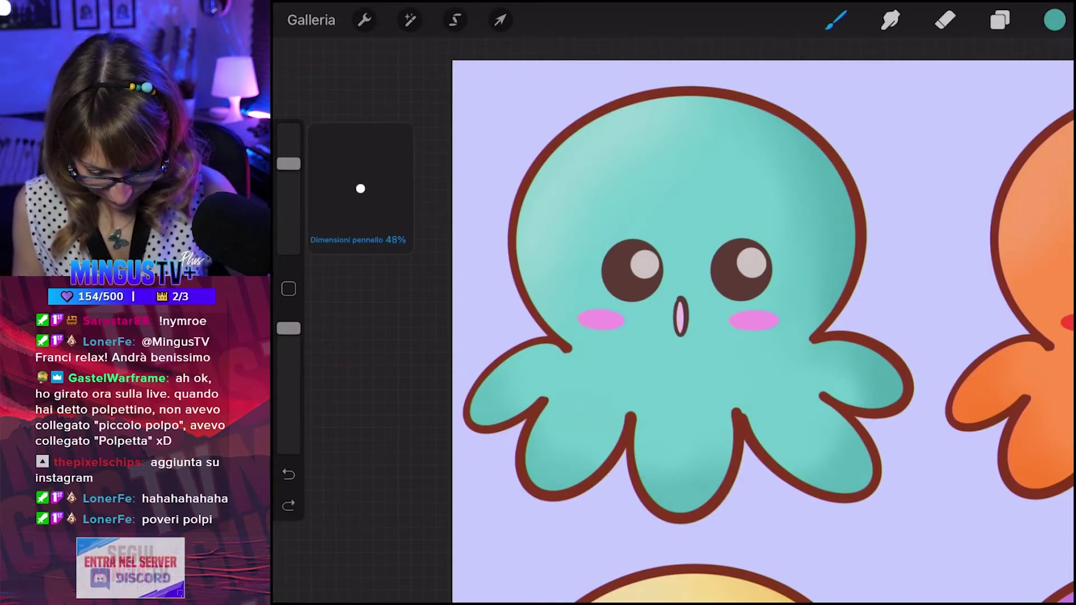
left_click(835, 20)
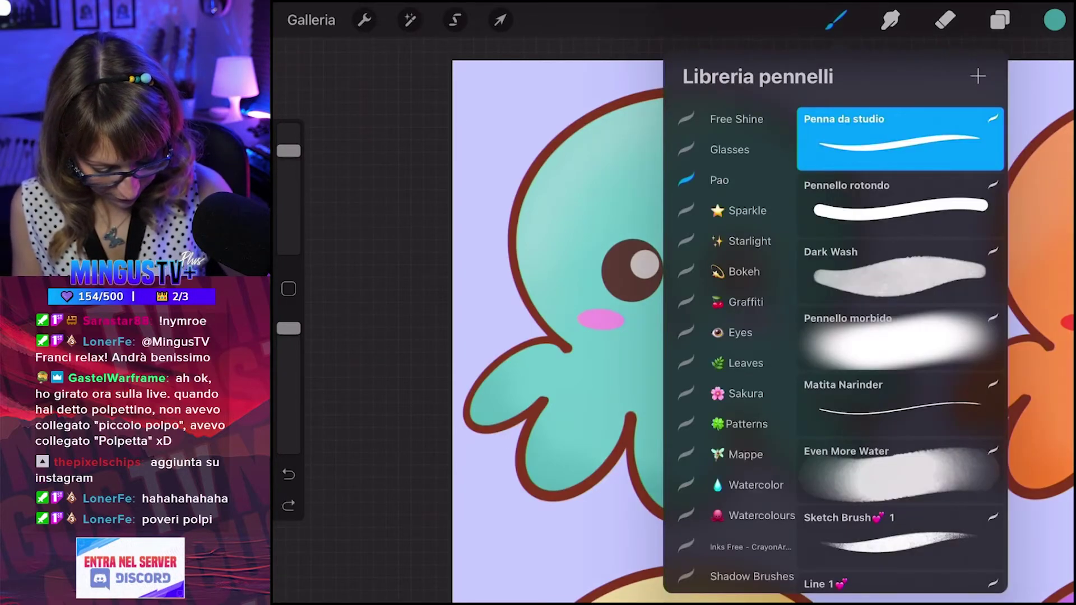
left_click(900, 272)
left_click(835, 19)
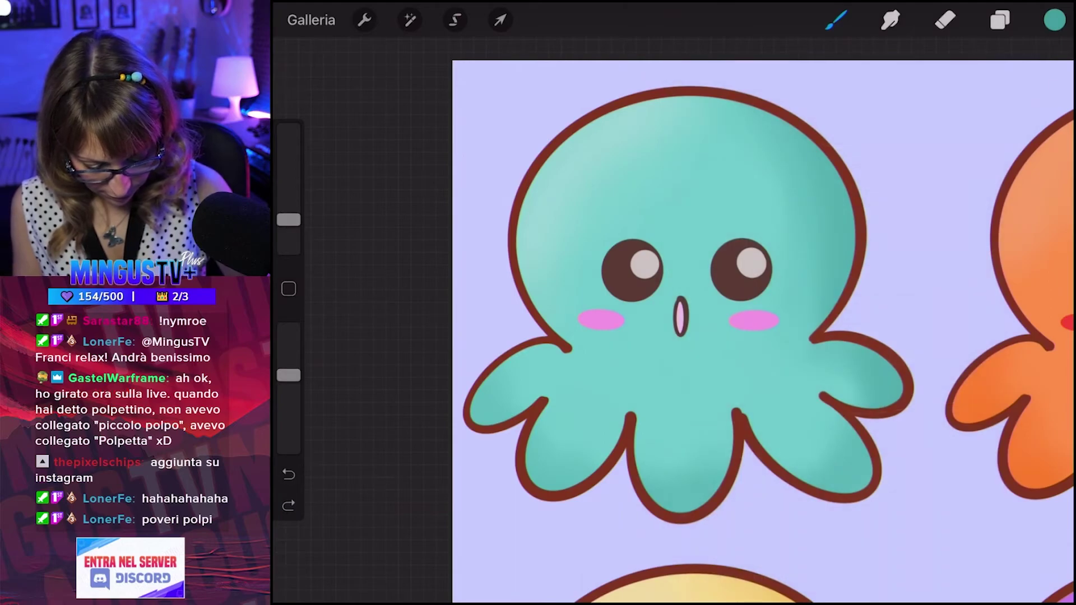
key("ctrl+z")
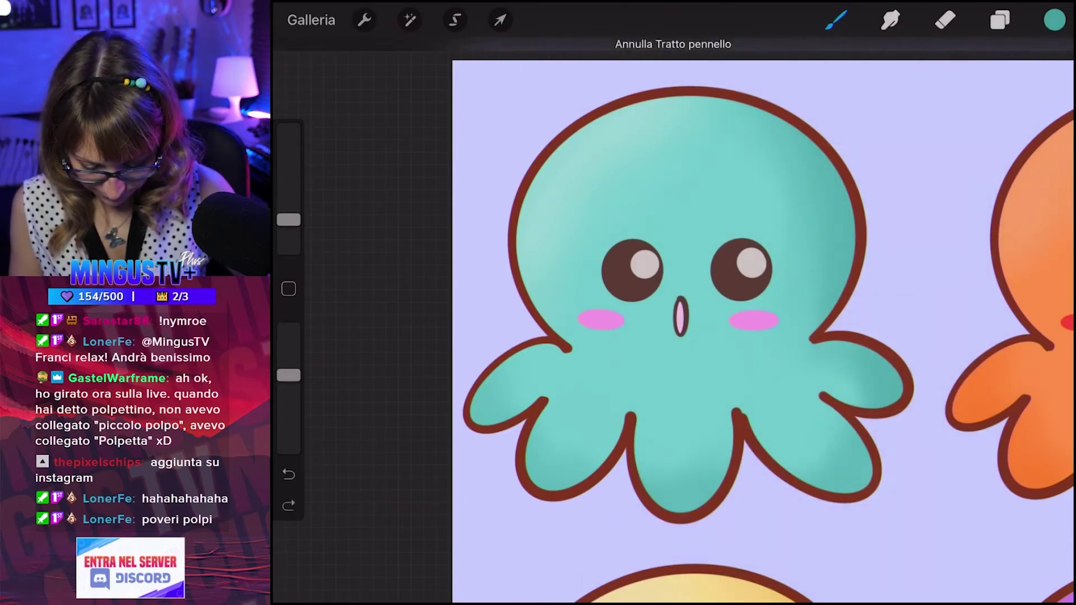
left_click_drag(289, 220, 288, 207)
left_click_drag(289, 375, 288, 372)
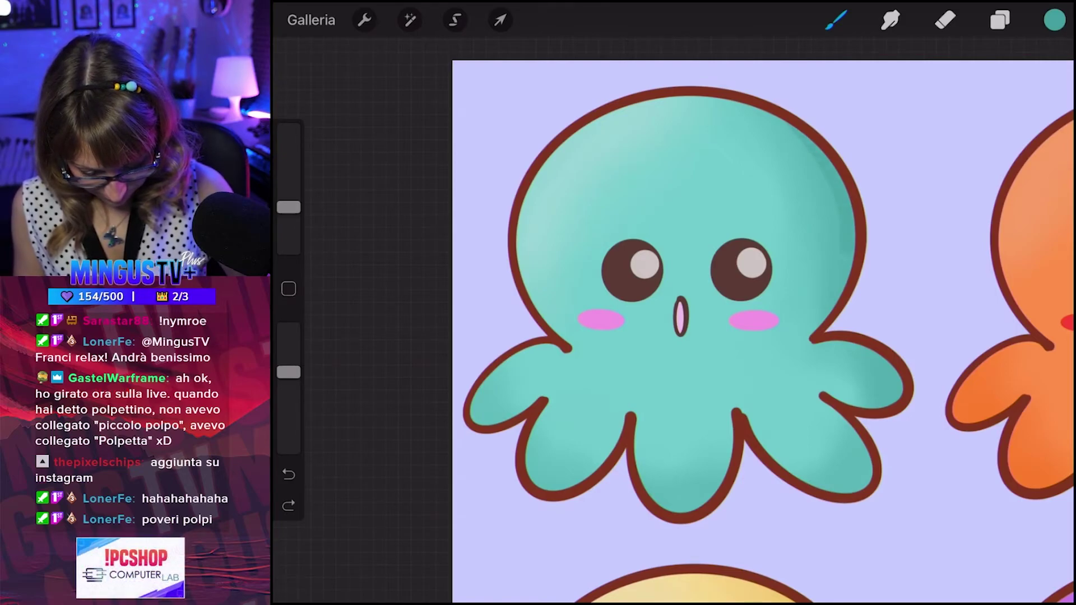
Paint darker edge shading strokes around the teal octopus.
left_click_drag(812, 336, 849, 345)
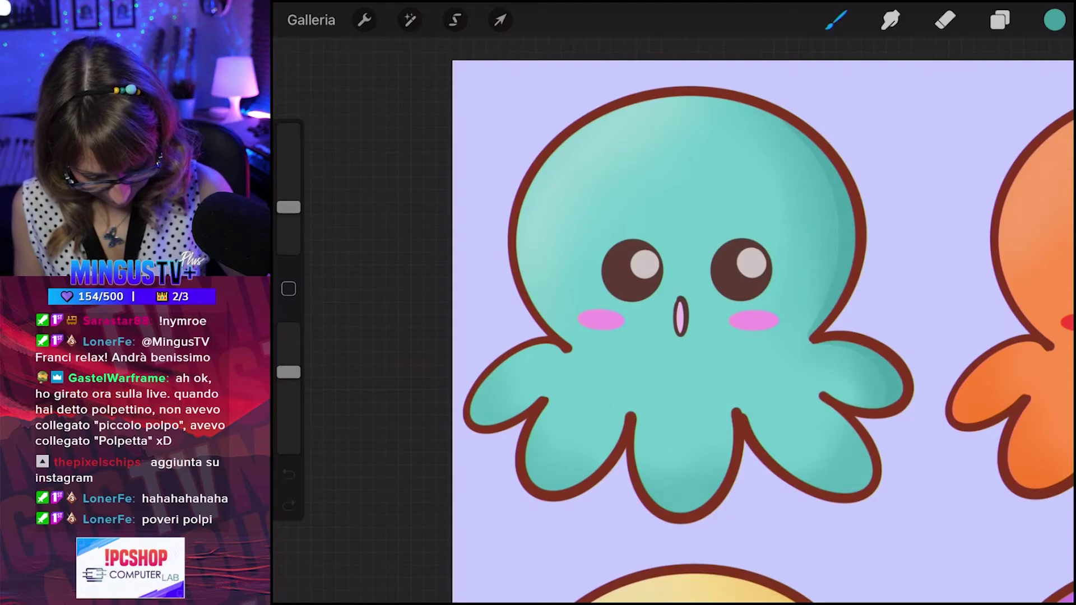
left_click_drag(812, 336, 849, 345)
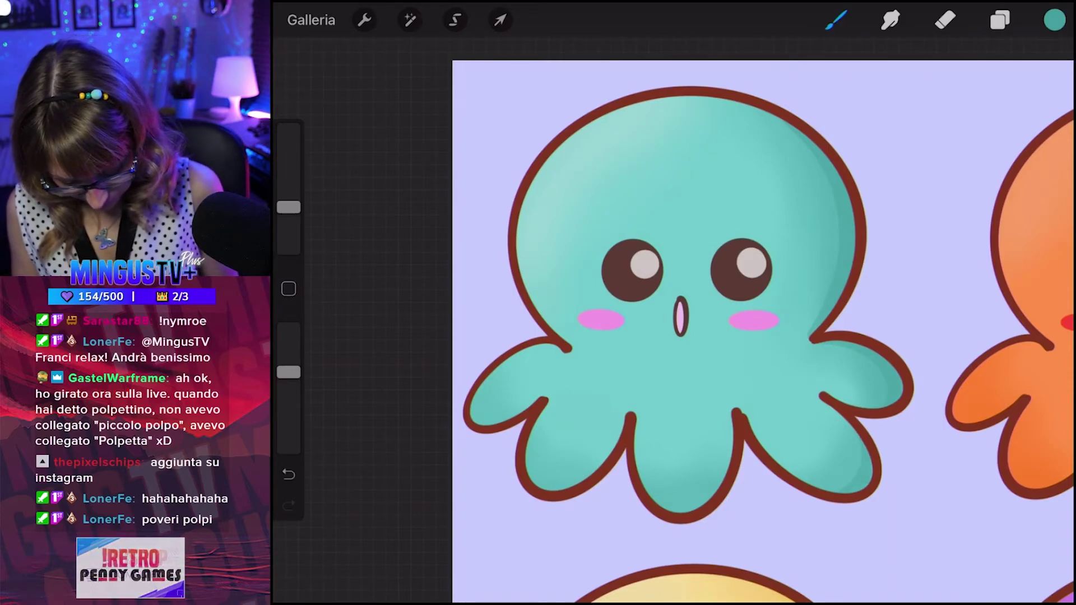
left_click_drag(582, 451, 605, 476)
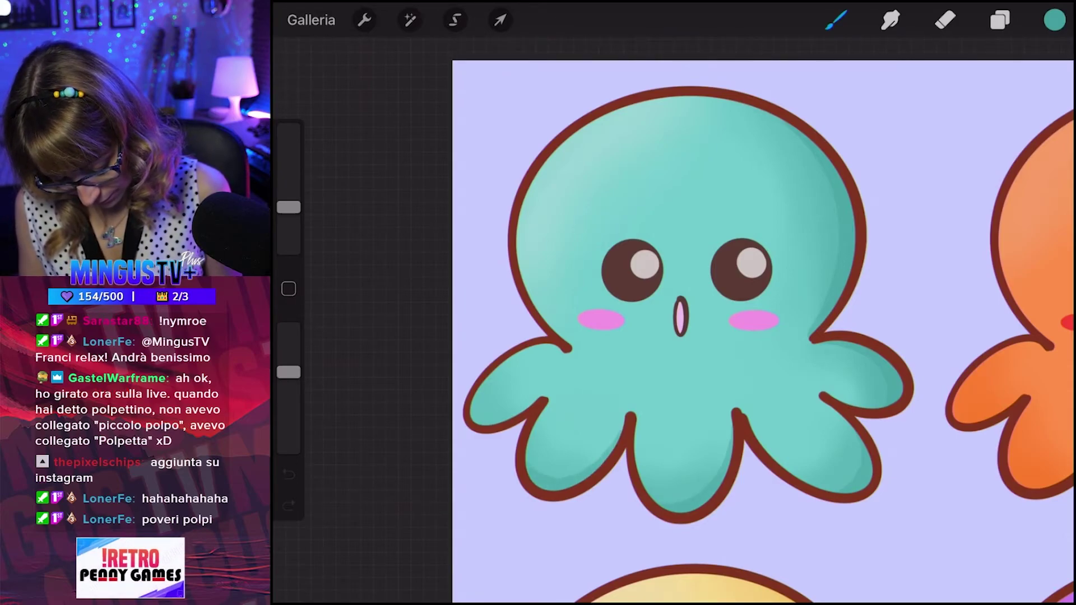
left_click_drag(493, 418, 522, 431)
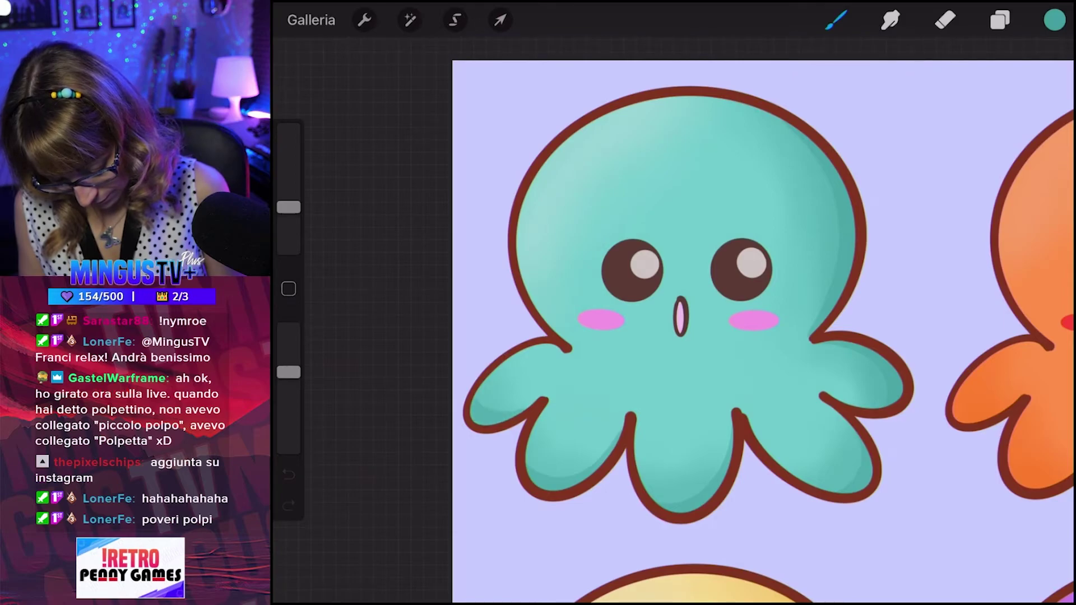
left_click_drag(784, 112, 857, 224)
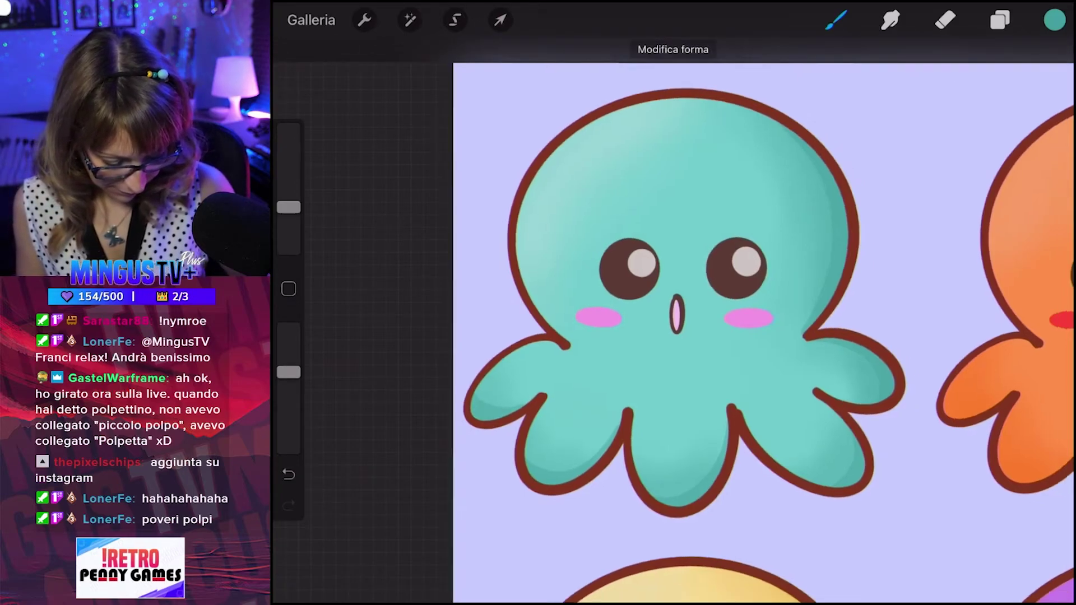
scroll(672, 336, "down", 3)
scroll(796, 308, "up", 3)
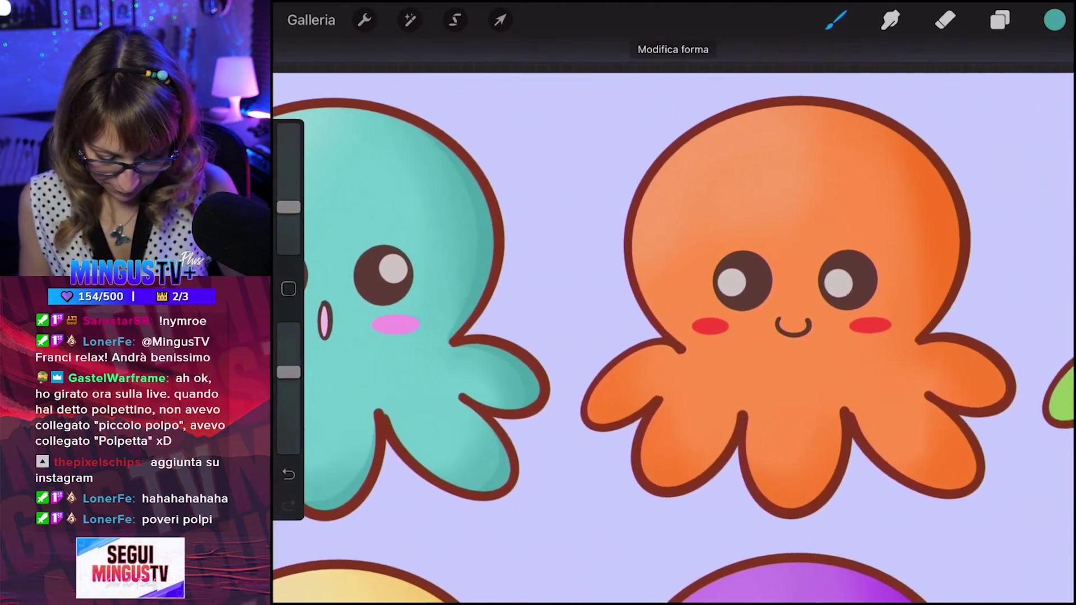
Sample the orange octopus's body colour and darken it slightly for shading.
left_click_drag(824, 506, 941, 264)
left_click(1054, 20)
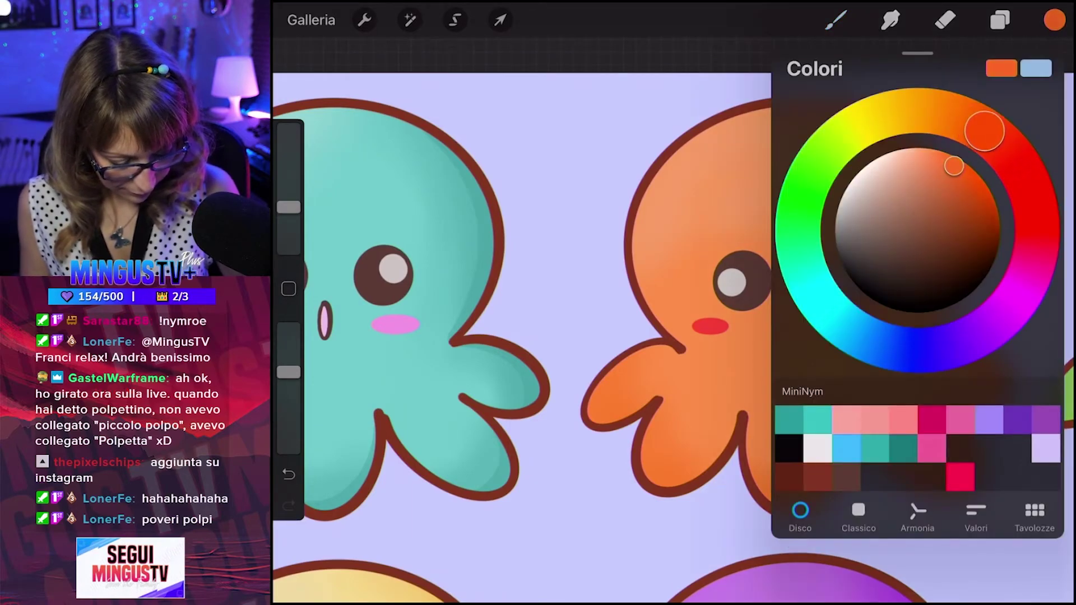
left_click_drag(954, 166, 961, 170)
left_click(835, 20)
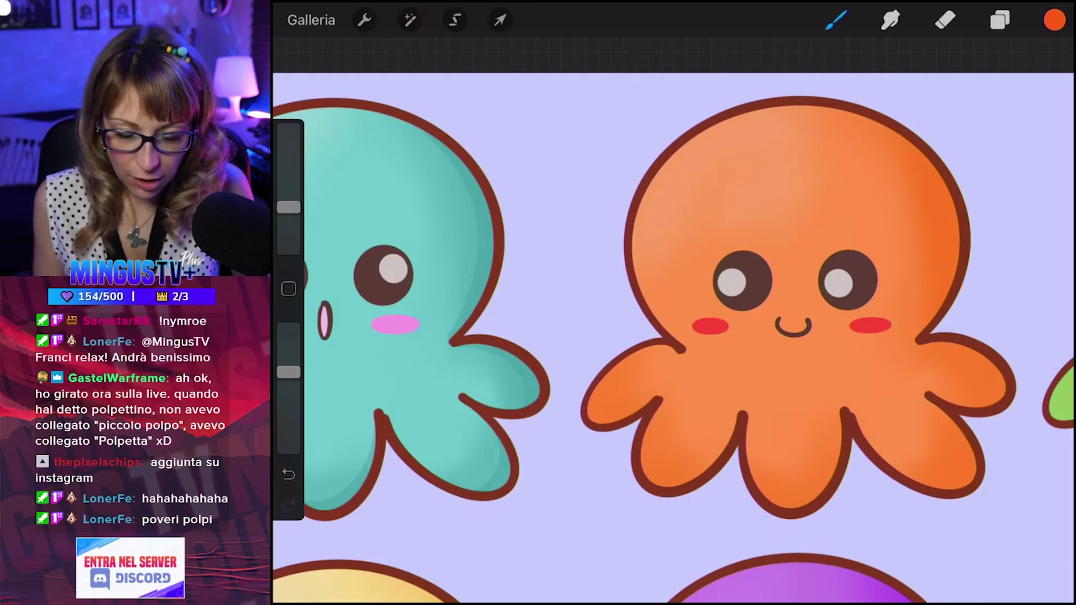
scroll(673, 280, "right", 3)
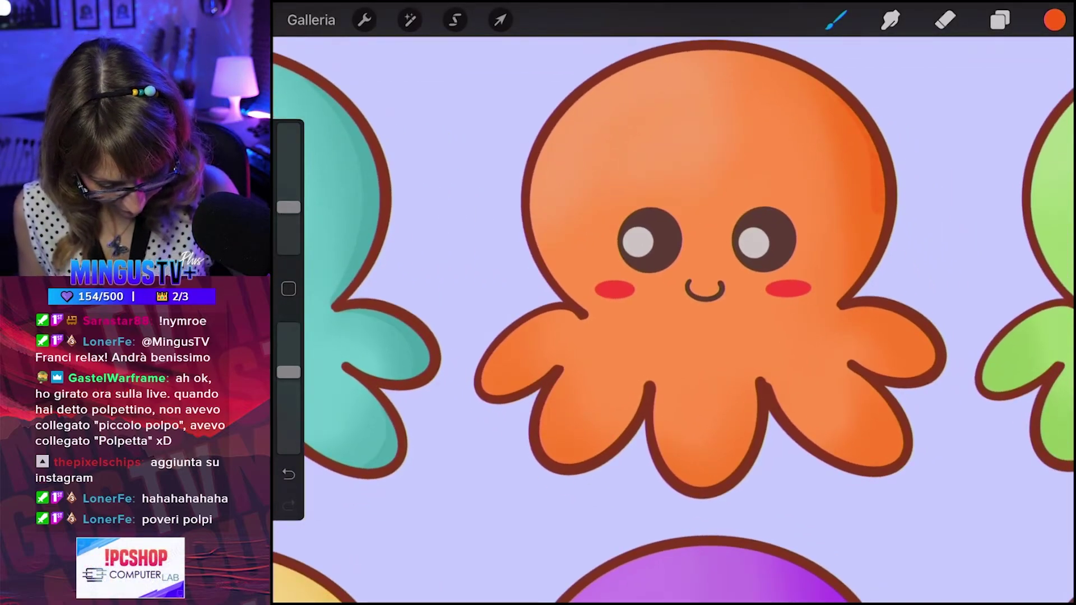
key("ctrl+z")
left_click(1054, 20)
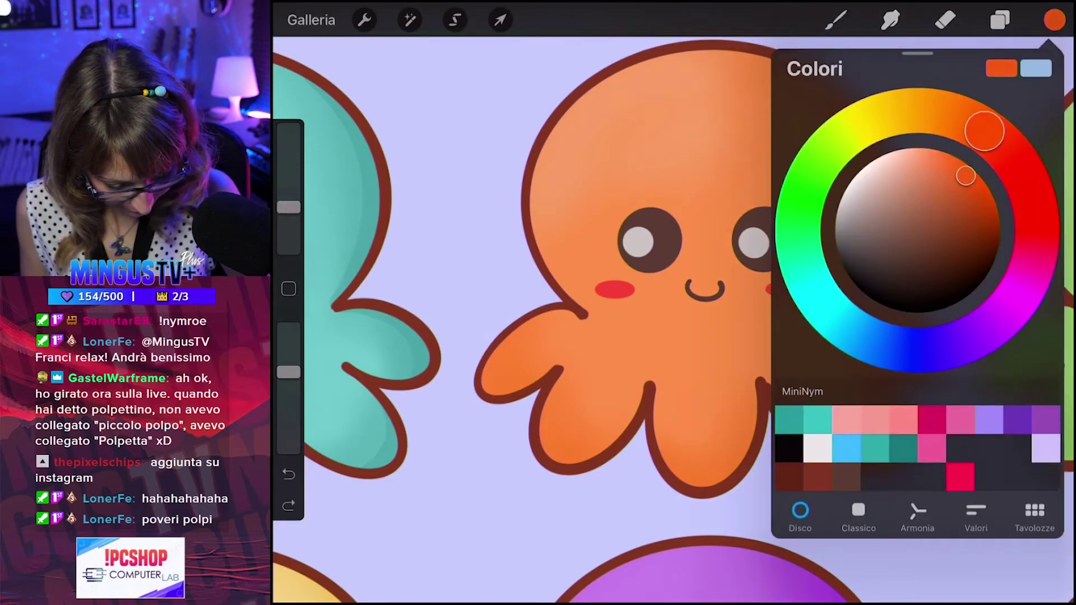
left_click(836, 19)
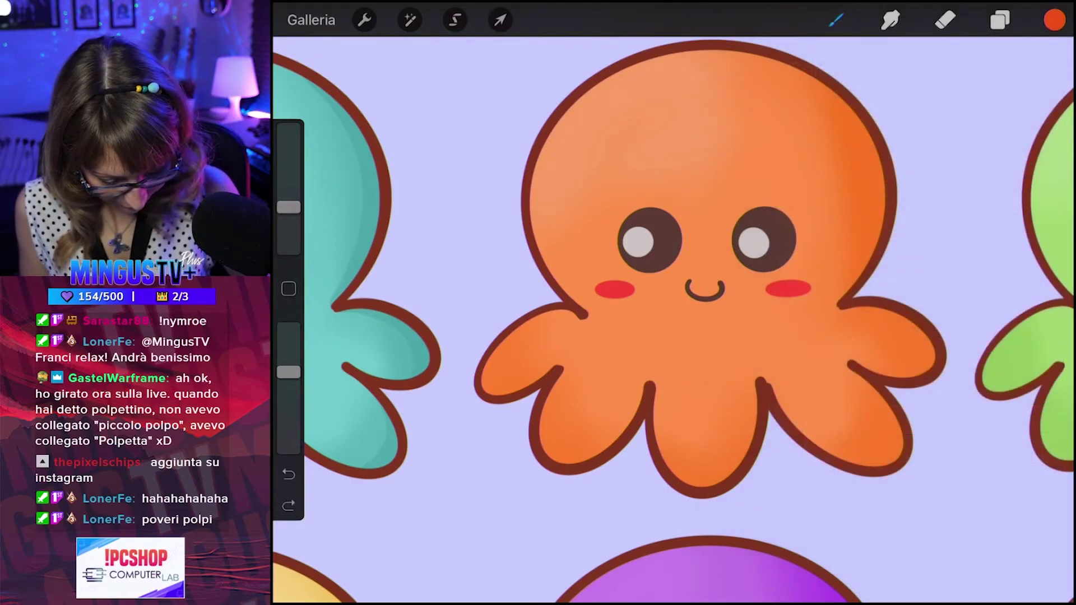
scroll(672, 280, "up", 2)
Shade the orange octopus's right head edge, right tentacle and lower tentacles, undoing stray strokes.
mouse_move(814, 95)
left_mouse_down()
mouse_move(833, 121)
mouse_move(847, 185)
mouse_move(839, 259)
left_mouse_up()
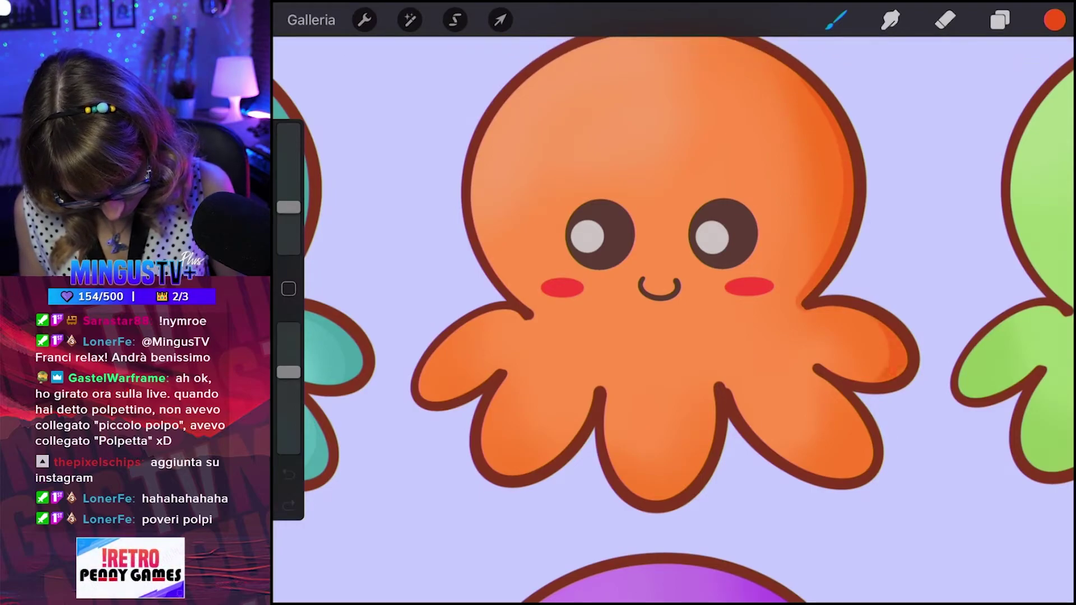
left_click_drag(897, 325, 890, 375)
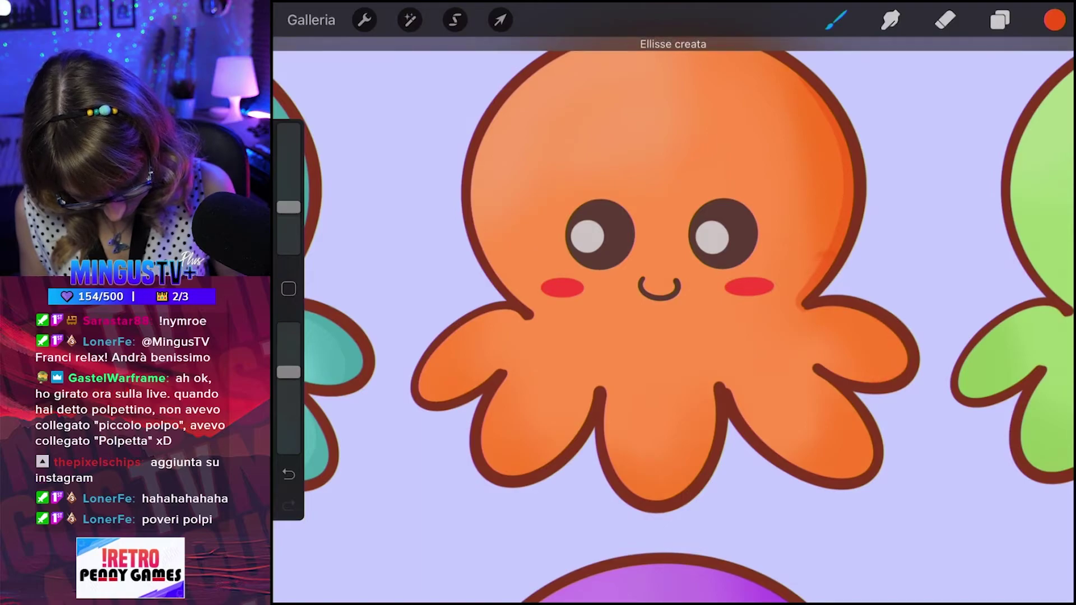
key("ctrl+z")
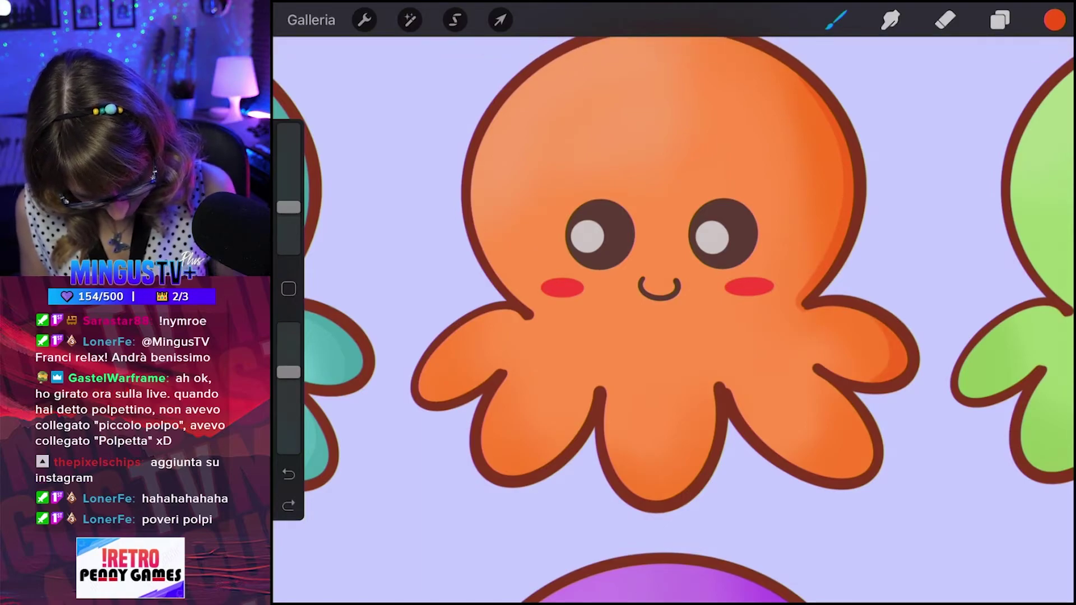
mouse_move(869, 455)
left_mouse_down()
mouse_move(824, 472)
mouse_move(787, 459)
left_mouse_up()
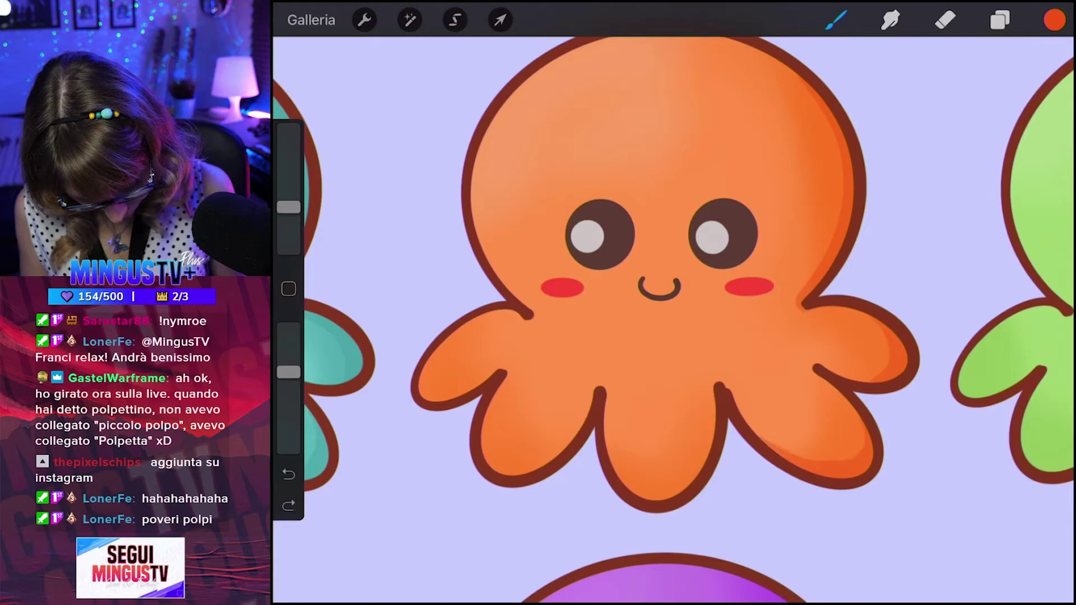
left_click_drag(714, 392, 714, 429)
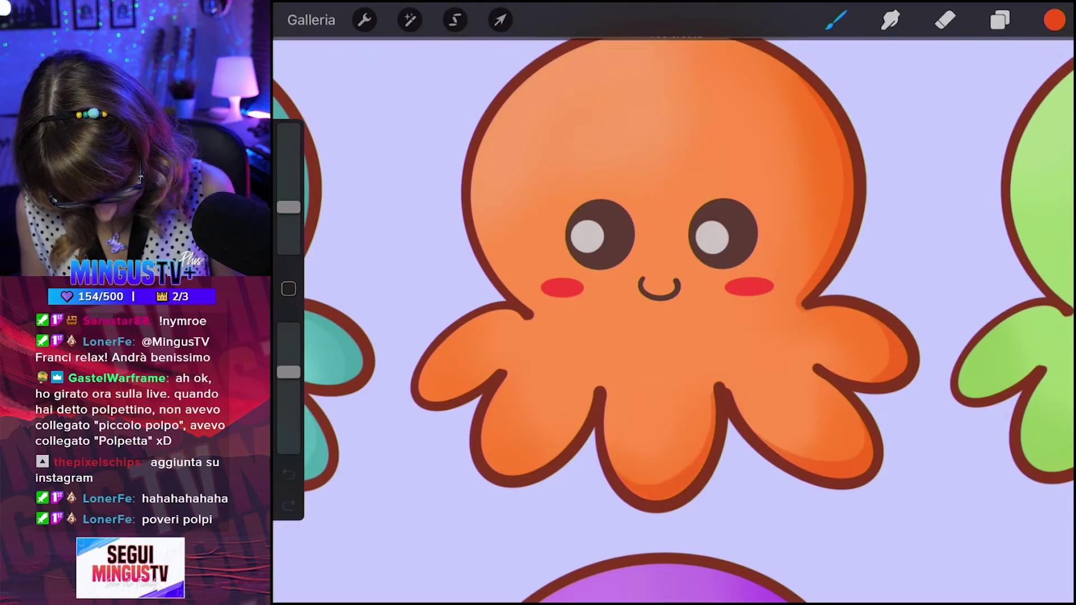
left_click_drag(715, 392, 715, 429)
left_click(945, 21)
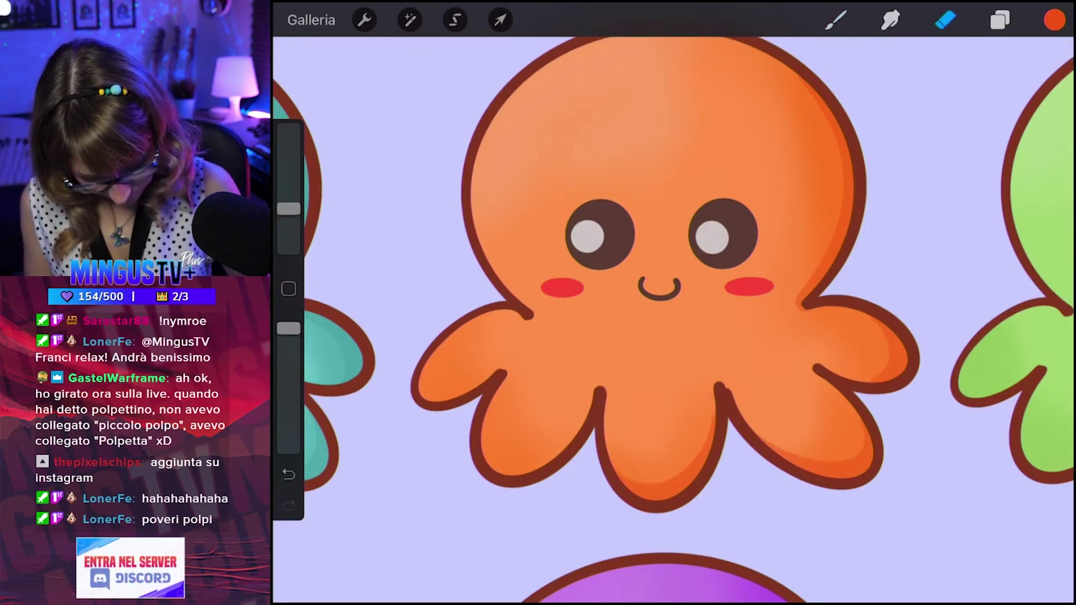
left_click(835, 20)
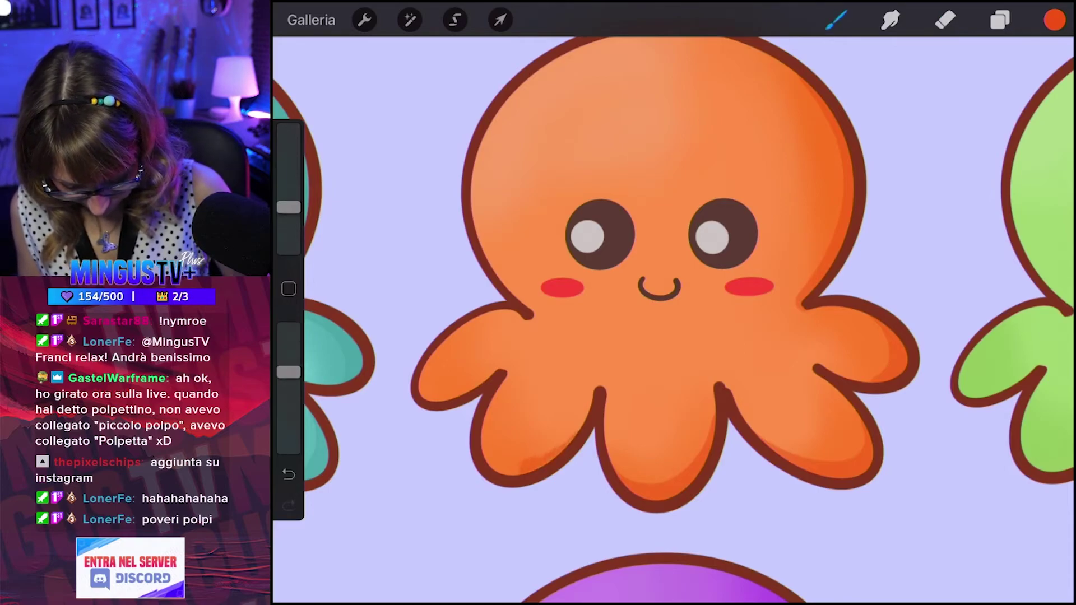
left_click_drag(509, 466, 491, 456)
key("ctrl+z")
key("ctrl+z")
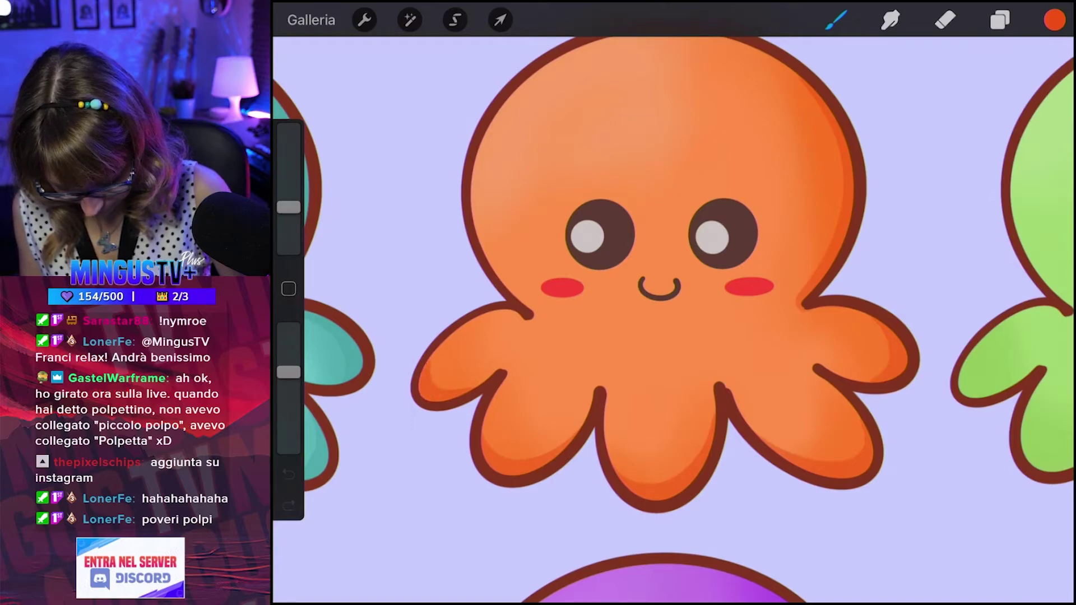
left_click_drag(644, 168, 700, 180)
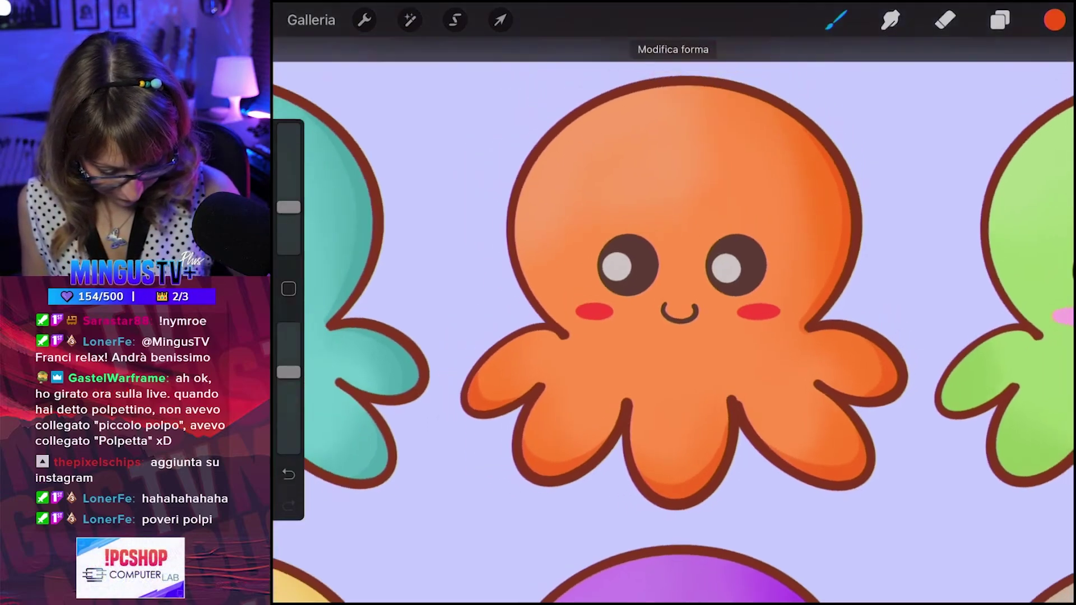
Sample the green octopus's colour and adjust its brightness for highlighting.
scroll(672, 331, "right", 2)
scroll(673, 330, "right", 3)
scroll(673, 330, "right", 2)
scroll(672, 331, "right", 2)
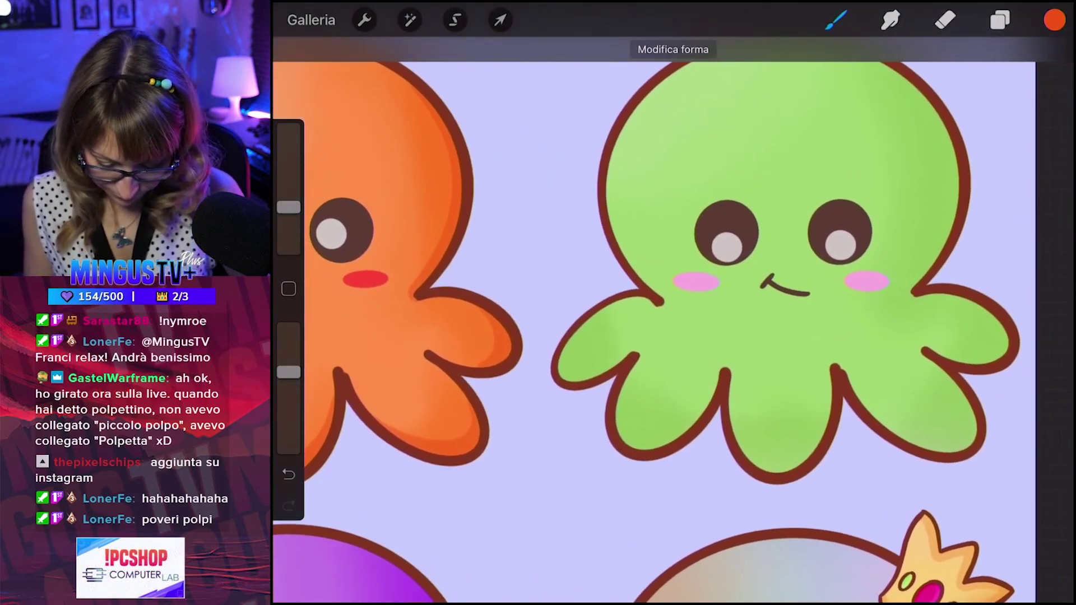
left_click(717, 339)
left_click(1054, 20)
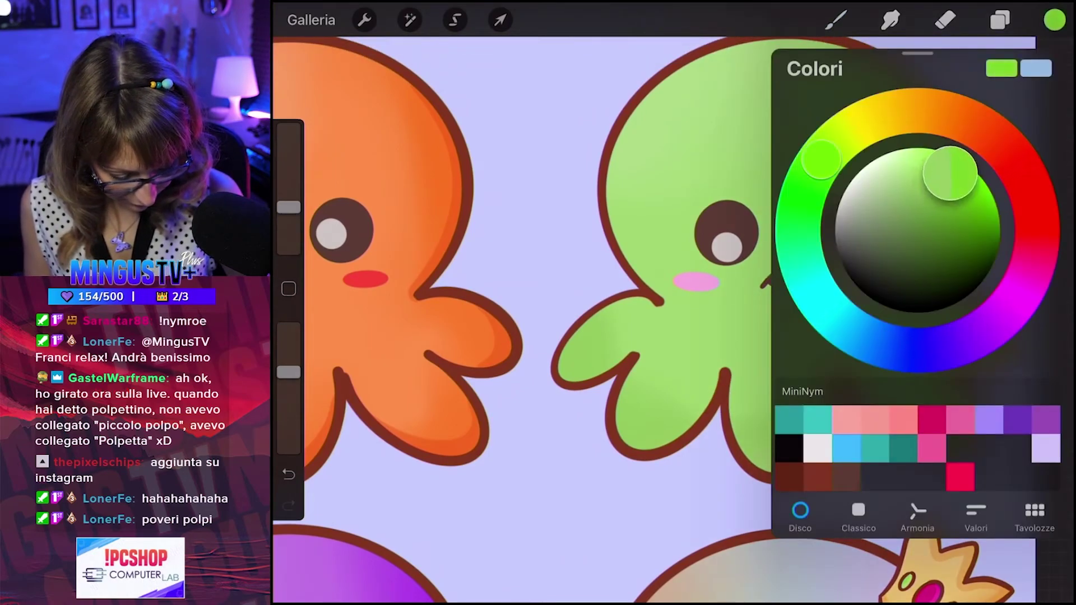
left_click_drag(951, 173, 959, 185)
left_click(1054, 19)
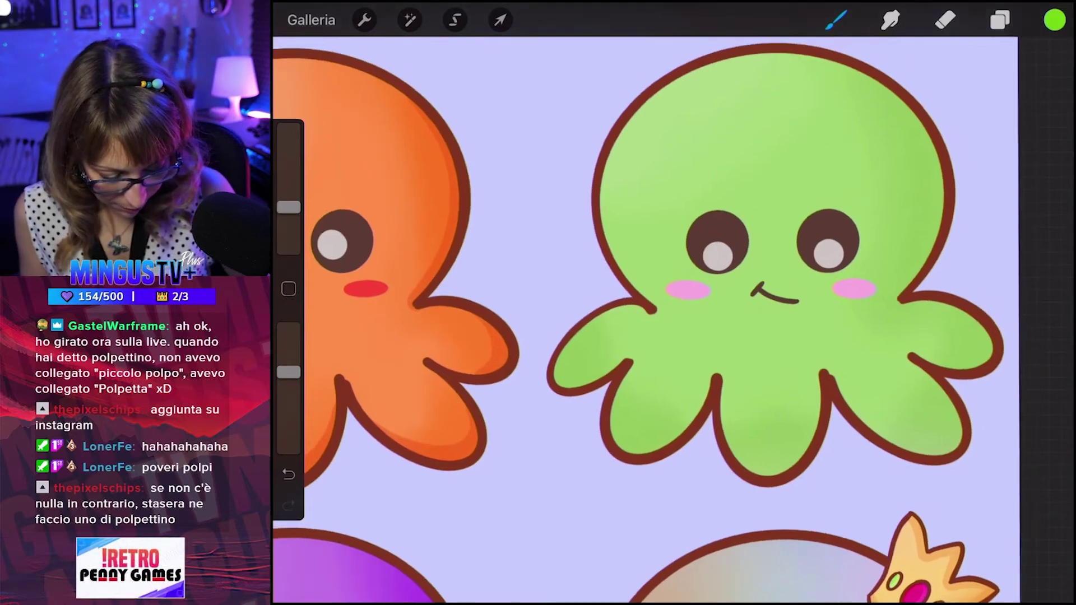
scroll(650, 314, "down", 2)
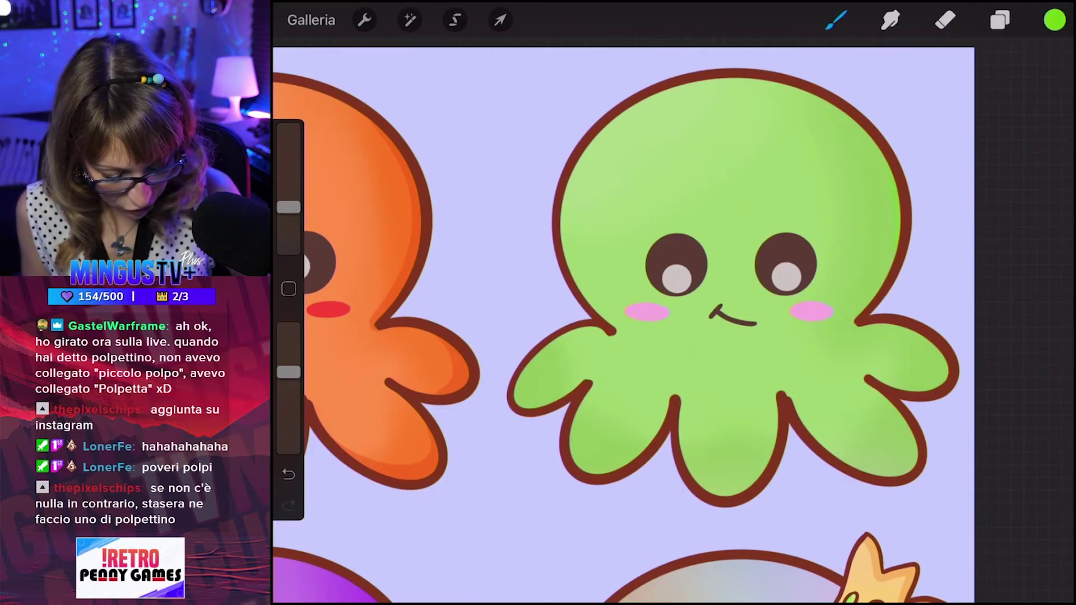
key("ctrl+z")
left_click(1054, 19)
mouse_move(956, 180)
left_mouse_down()
mouse_move(939, 209)
mouse_move(953, 203)
left_mouse_up()
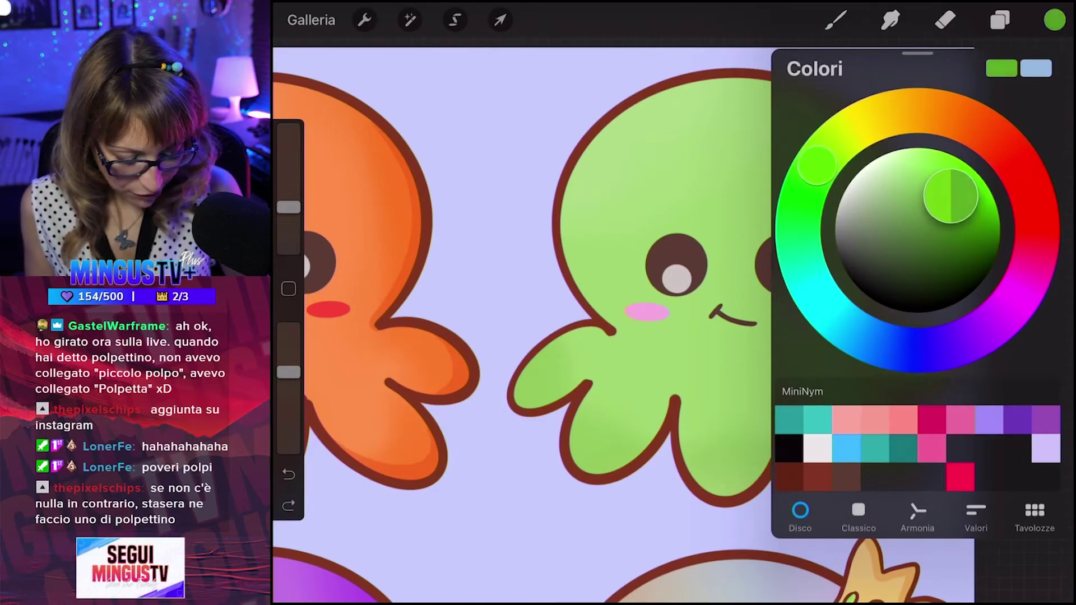
key("b")
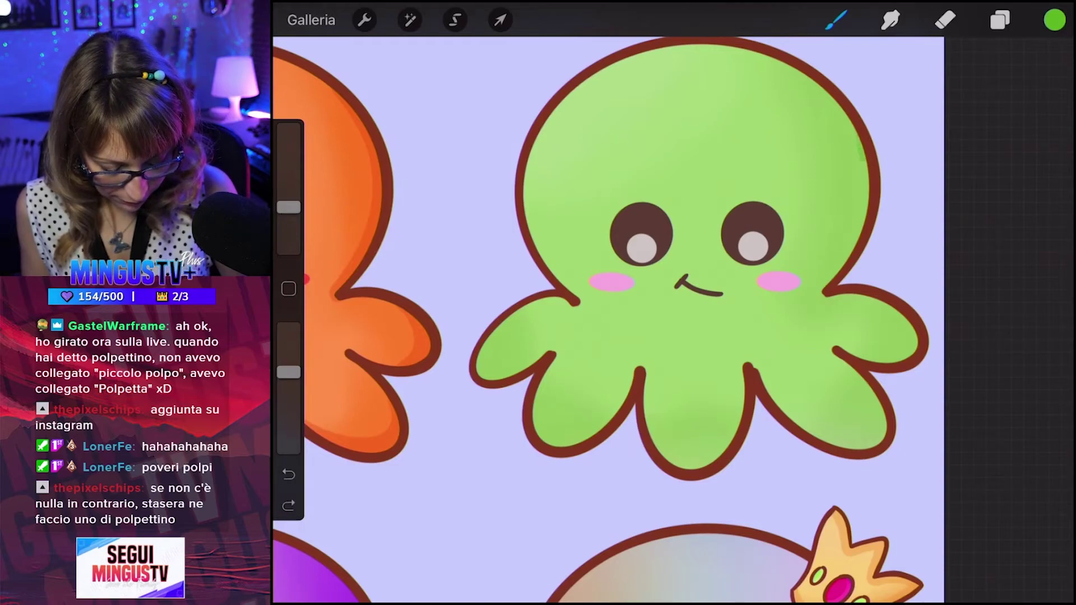
Paint a brighter green highlight along the head's right edge using a slightly larger brush.
key("ctrl+z")
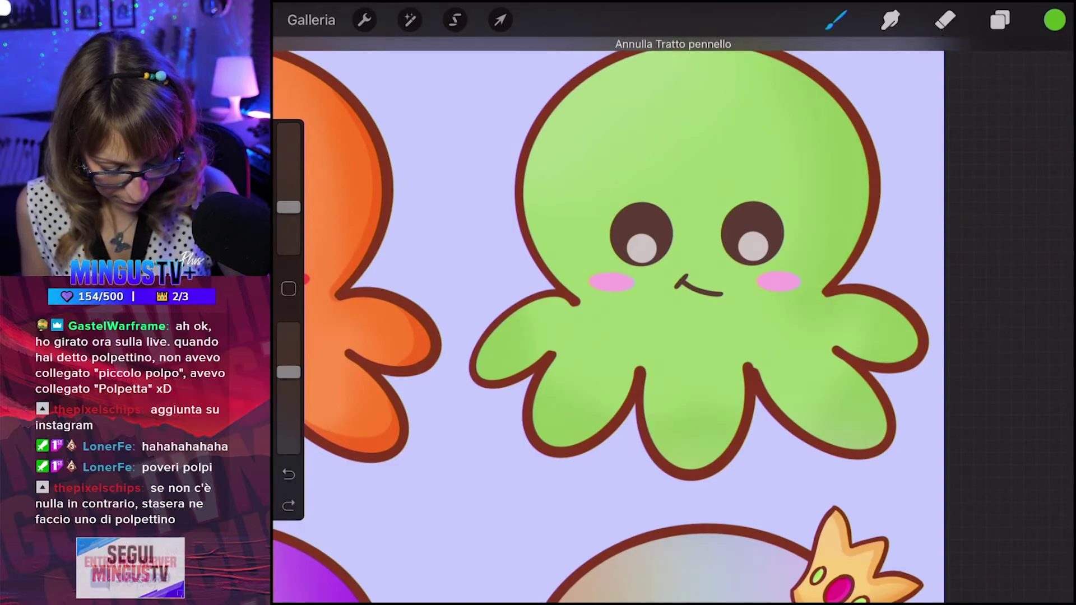
left_click_drag(866, 162, 829, 280)
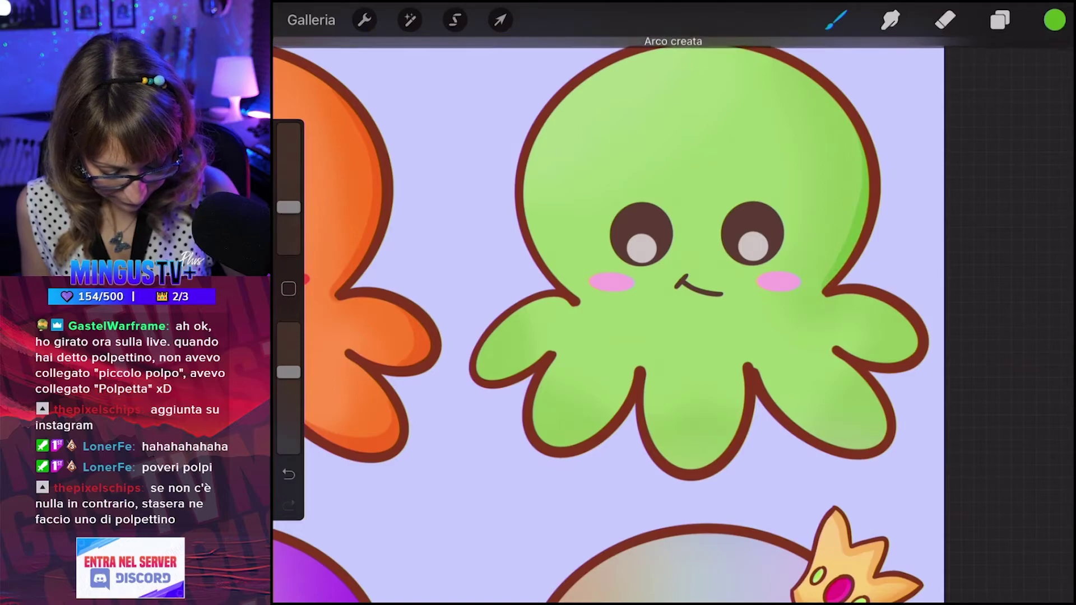
key("ctrl+z")
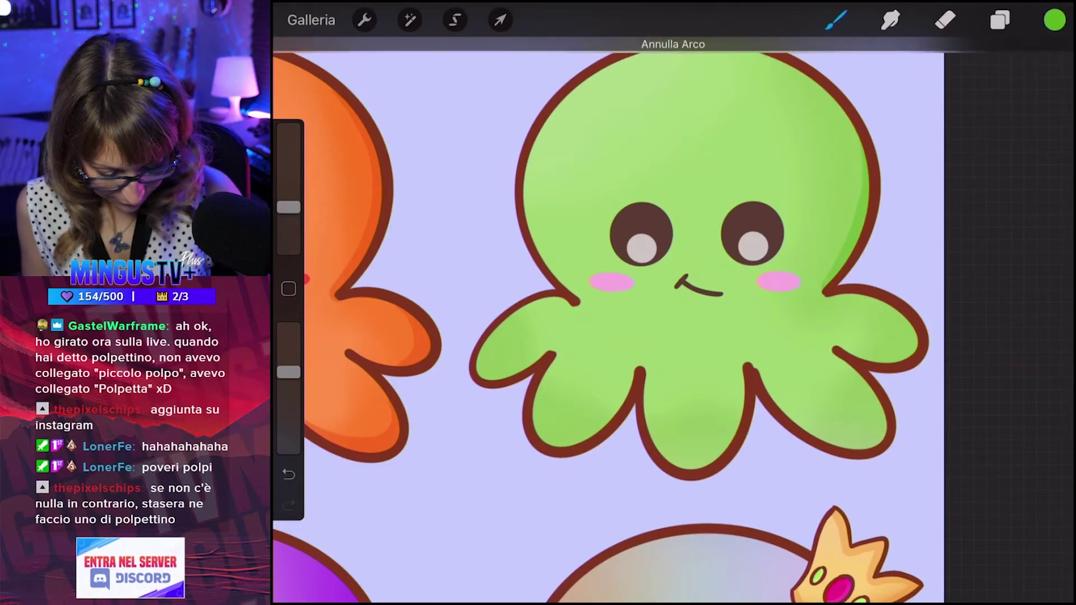
scroll(672, 281, "down", 1)
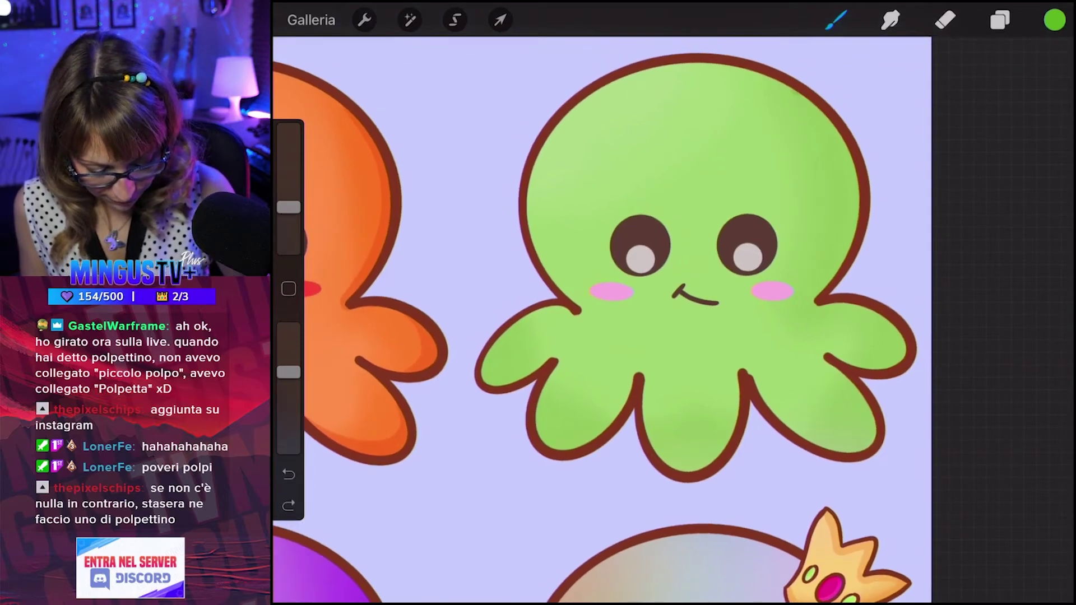
key("ctrl+z")
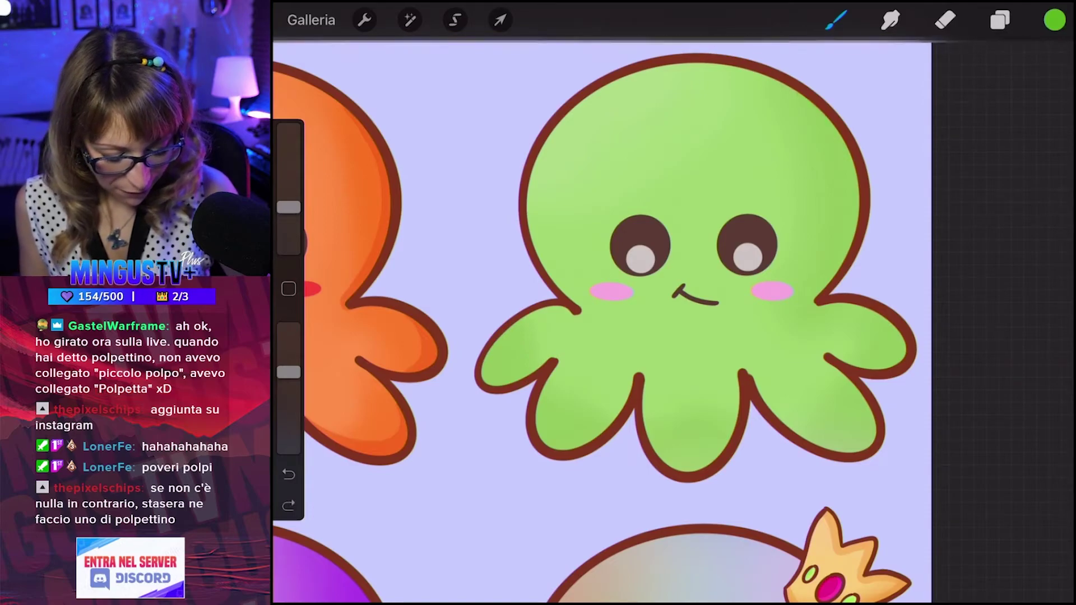
mouse_move(817, 110)
left_mouse_down()
mouse_move(851, 182)
mouse_move(844, 263)
left_mouse_up()
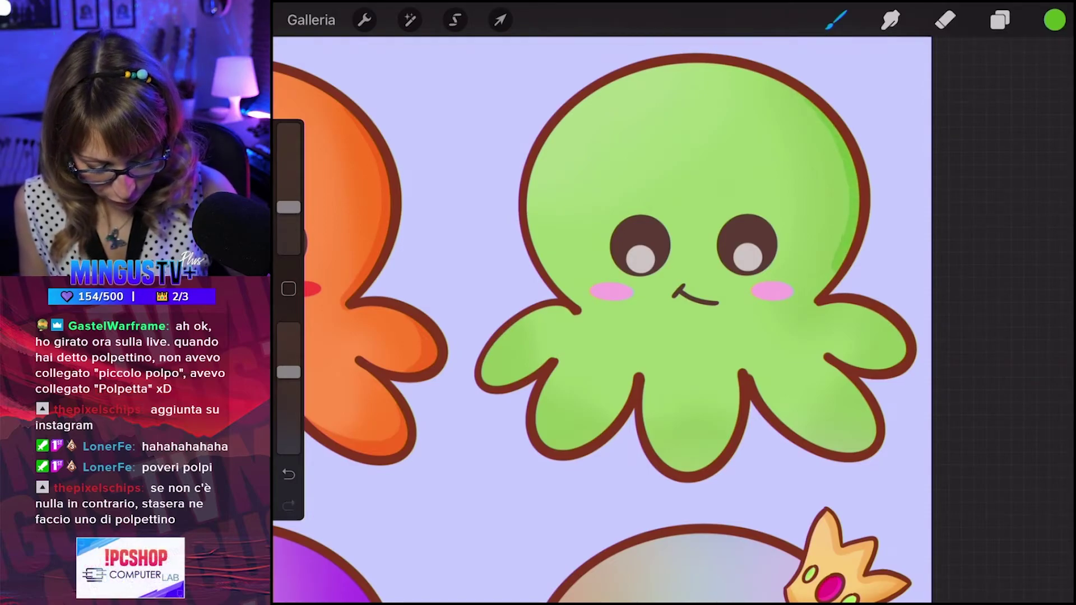
key("ctrl+z")
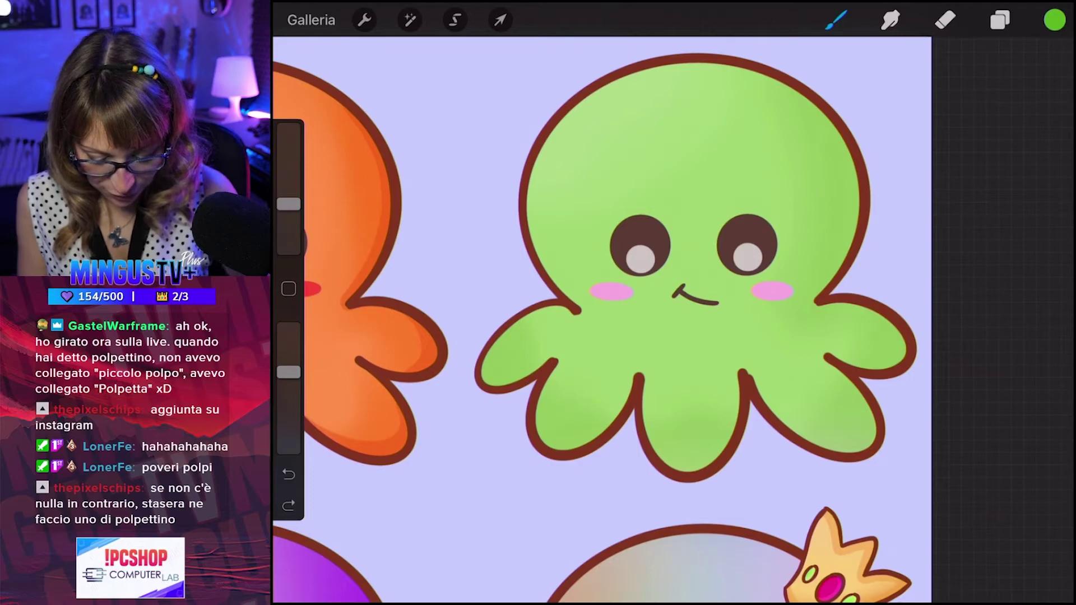
left_click_drag(288, 204, 289, 197)
mouse_move(807, 110)
left_mouse_down()
mouse_move(849, 179)
mouse_move(821, 307)
left_mouse_up()
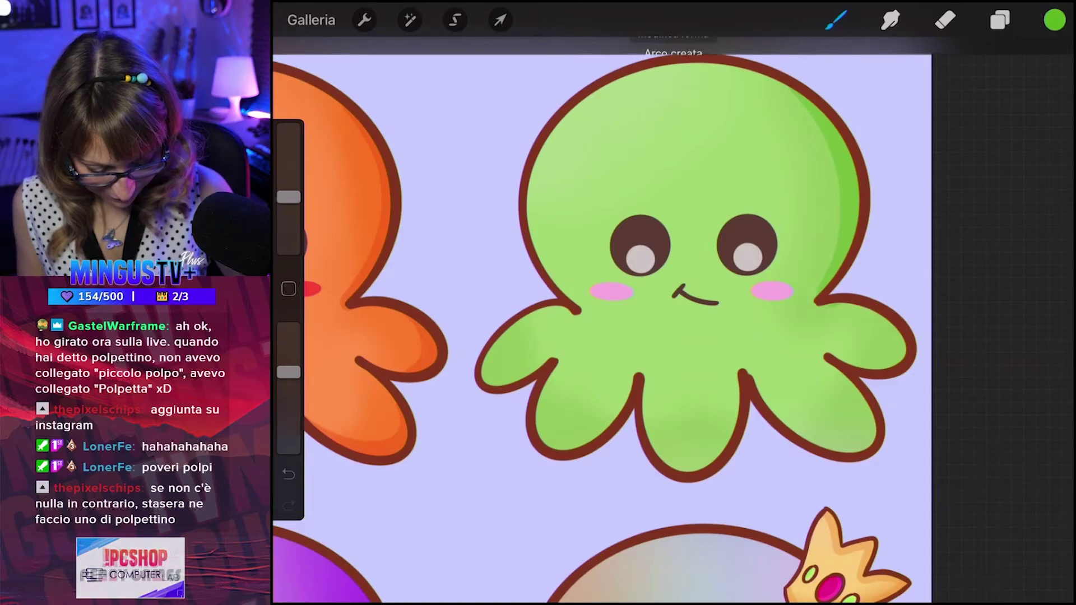
left_click_drag(288, 197, 289, 204)
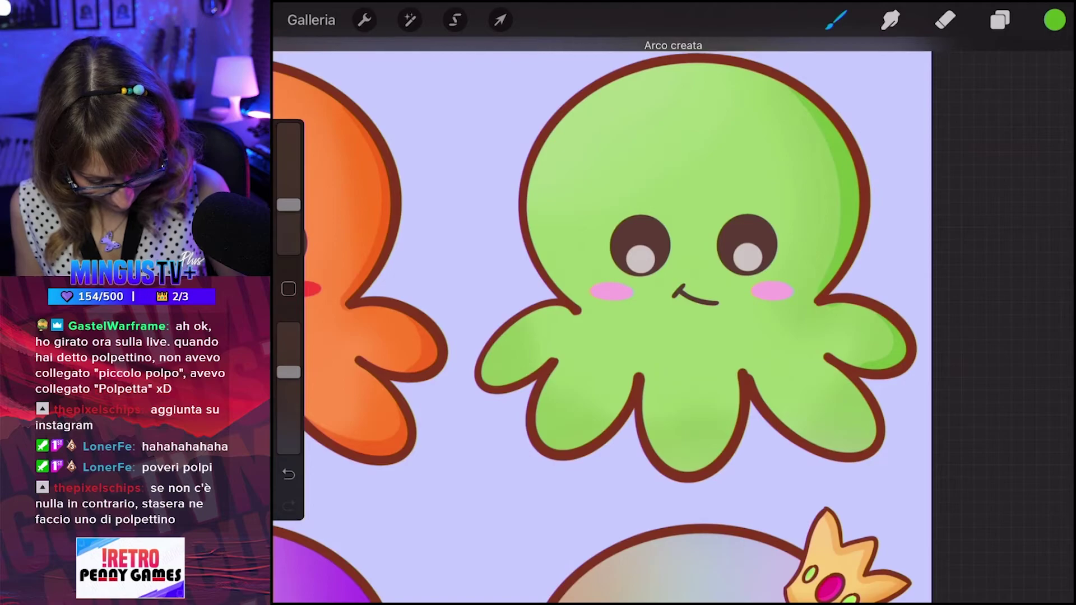
key("e")
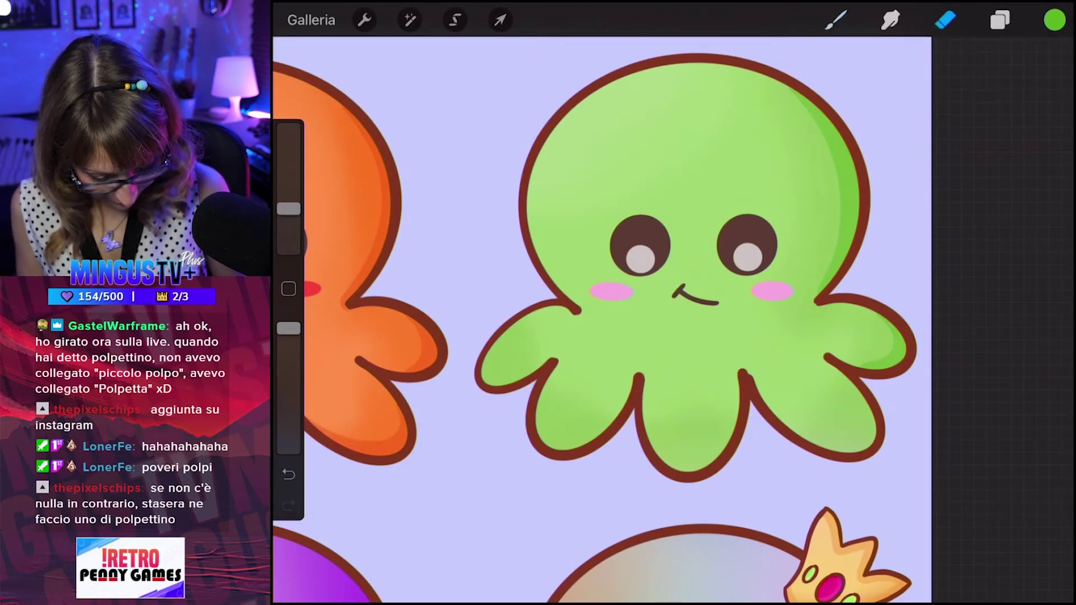
key("b")
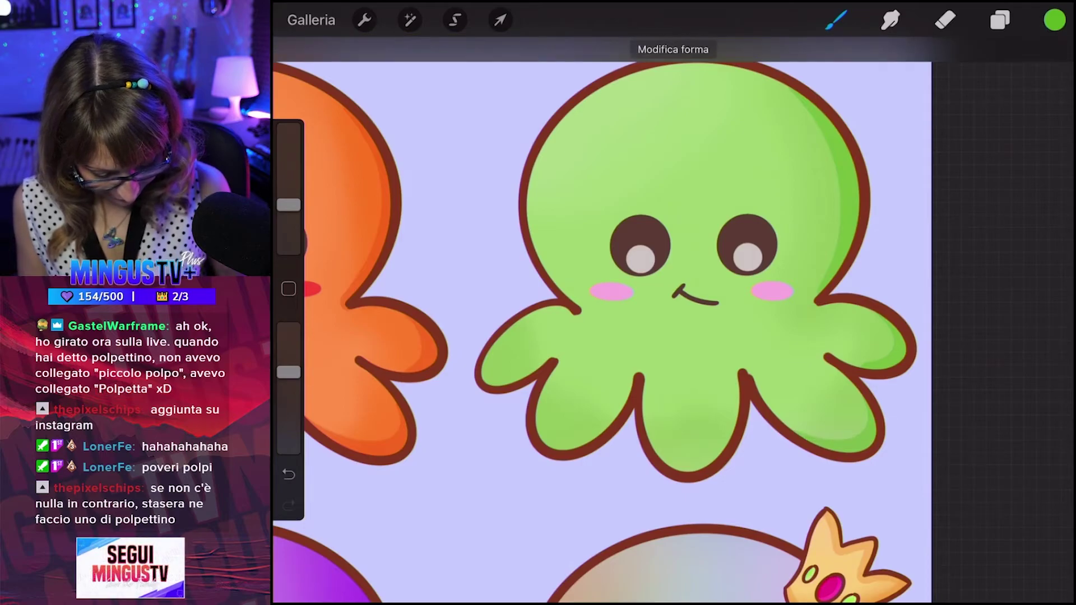
Restore the arc stroke and try highlight strokes near the green tentacle.
scroll(616, 331, "down", 2)
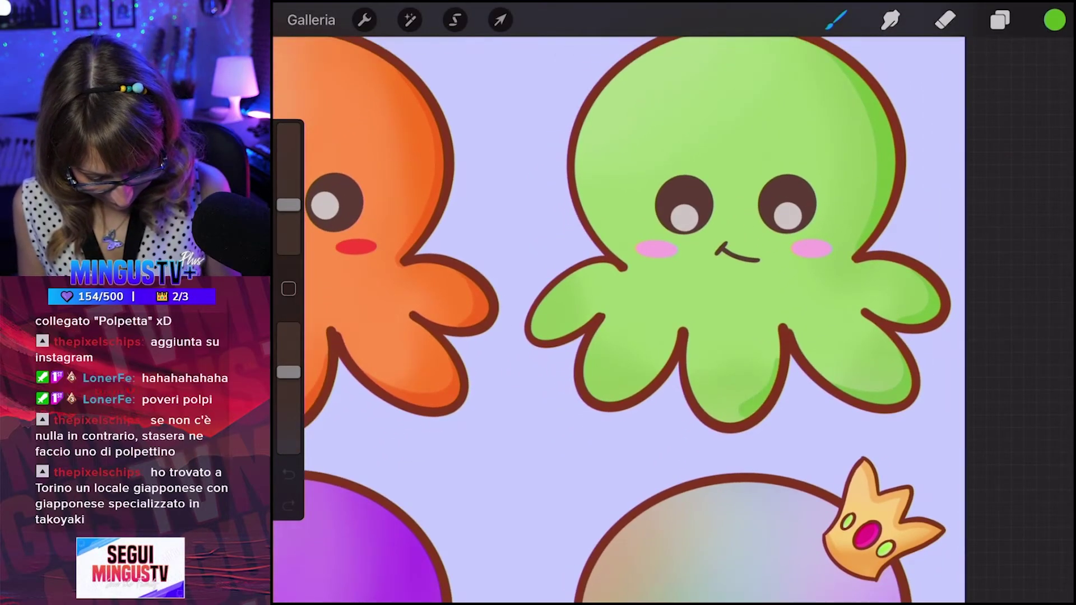
key("ctrl+z")
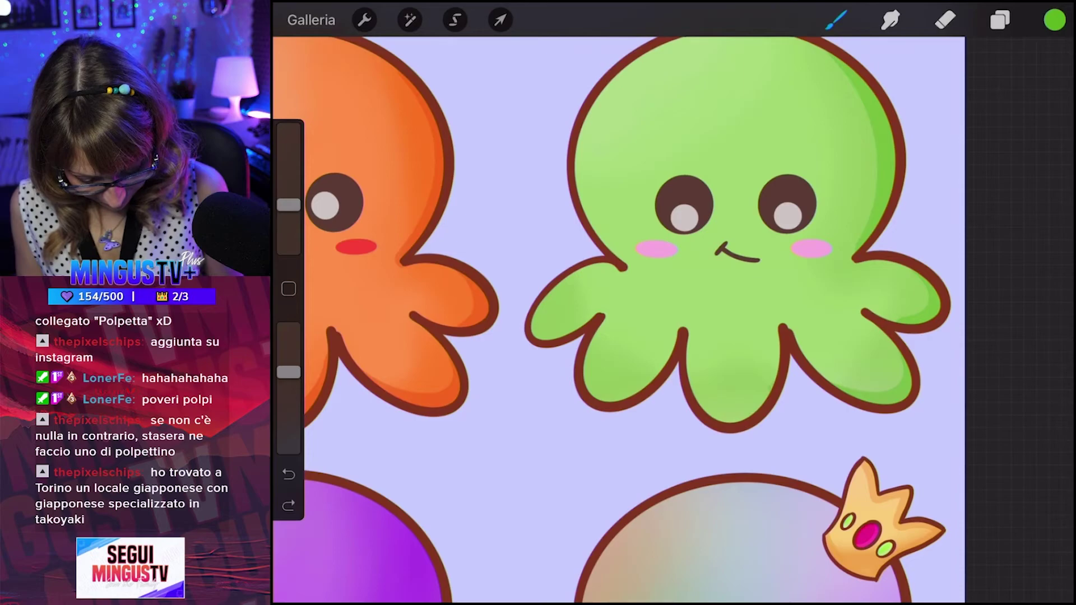
key("ctrl+shift+z")
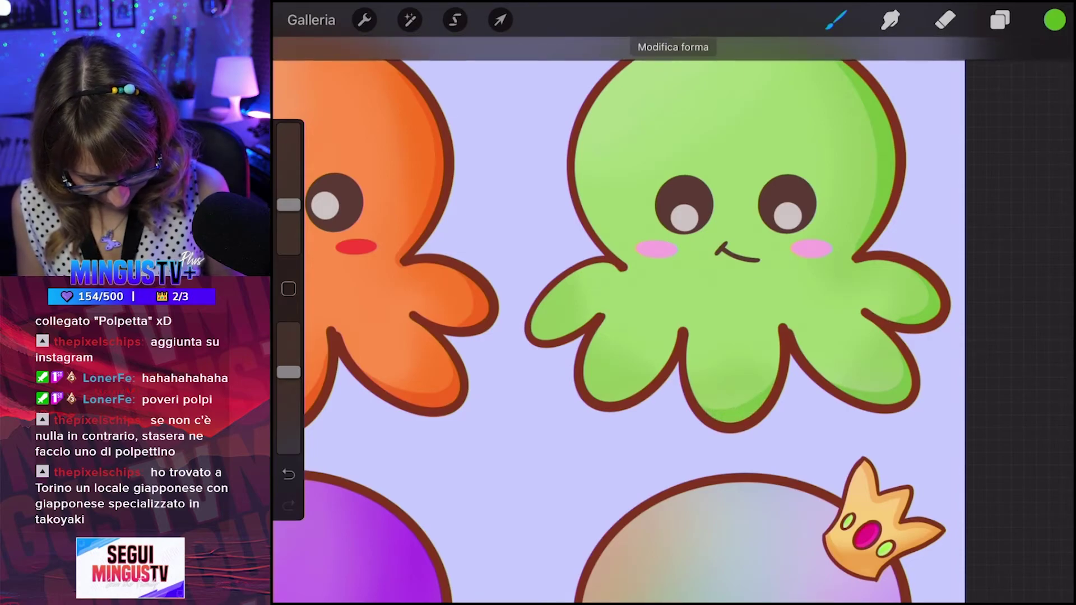
scroll(616, 331, "down", 1)
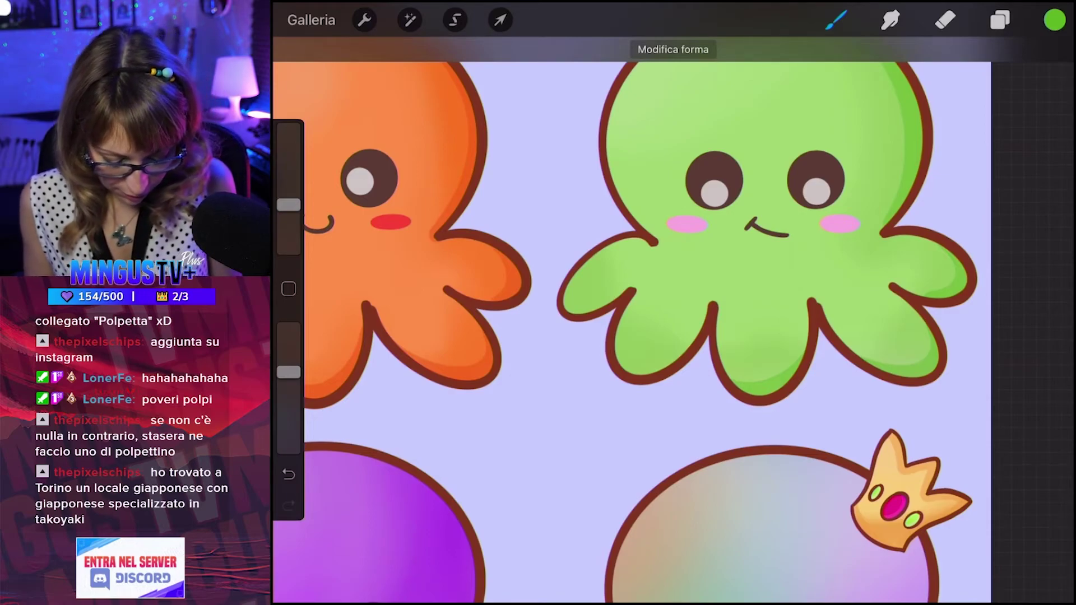
left_click_drag(632, 339, 622, 370)
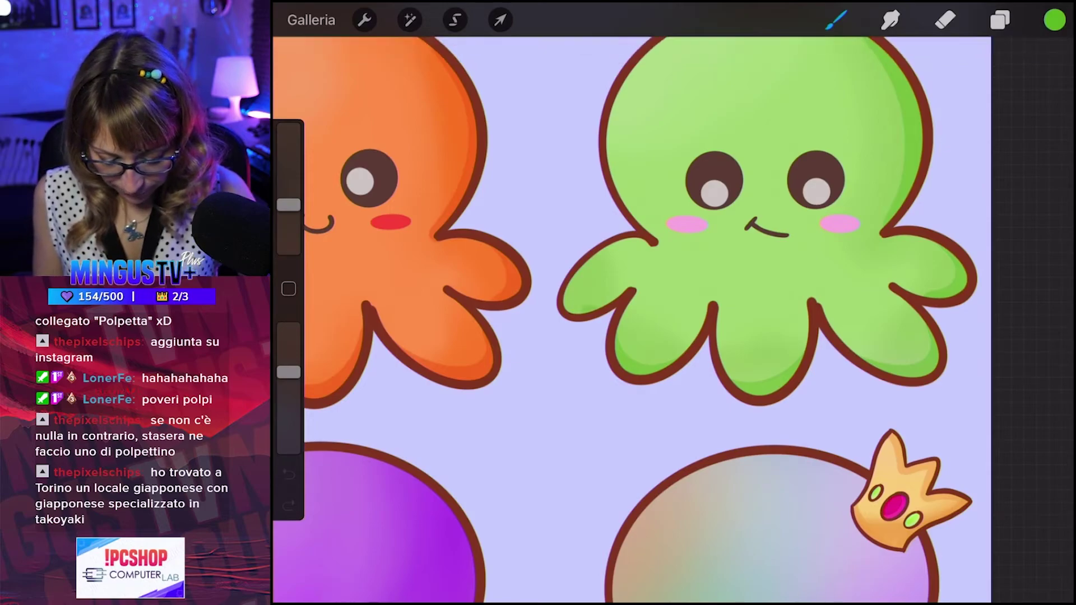
left_click_drag(632, 339, 622, 370)
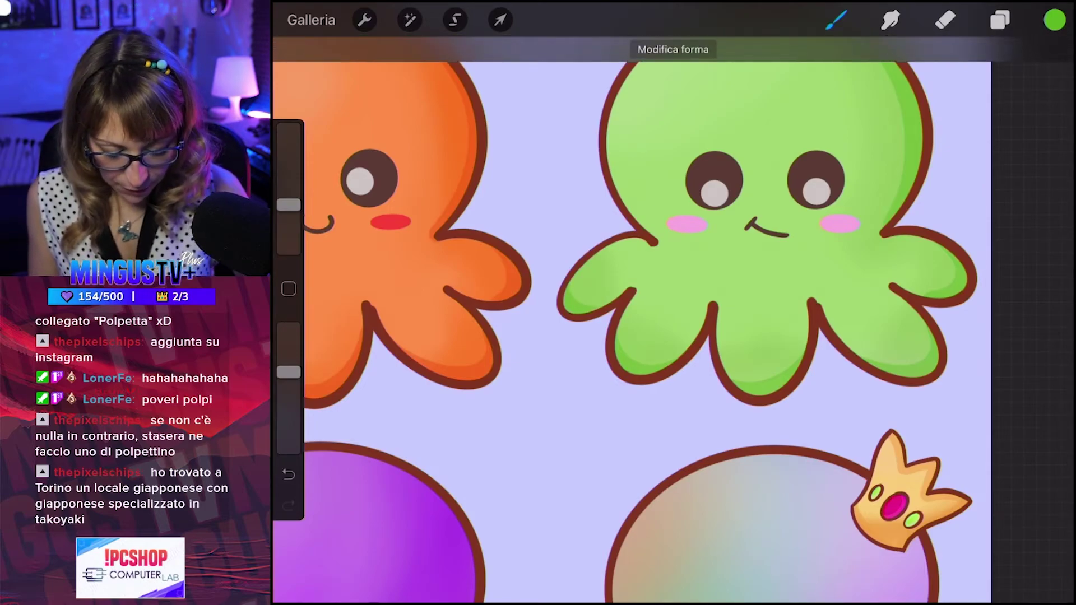
Undo the trial arc highlights and earlier stray strokes on the green octopus.
key("ctrl+z")
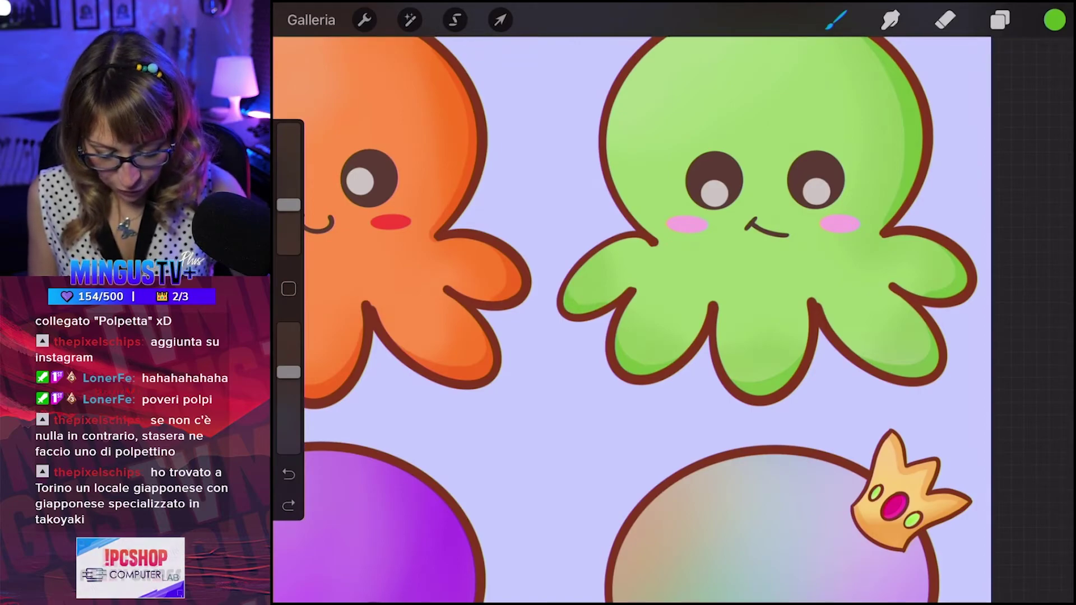
left_click_drag(632, 339, 622, 370)
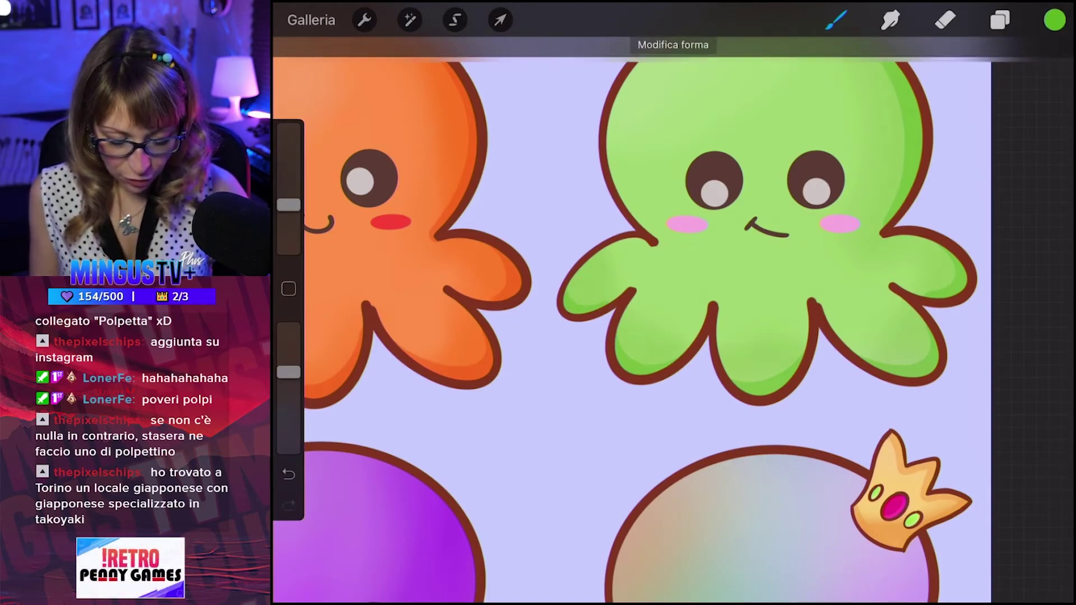
key("ctrl+z")
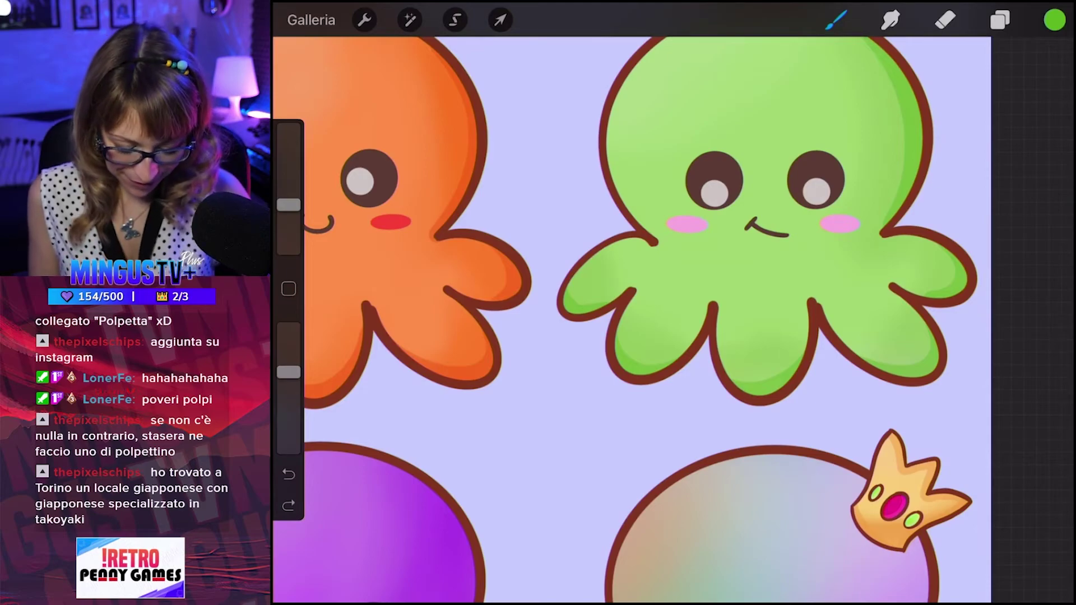
key("ctrl+z")
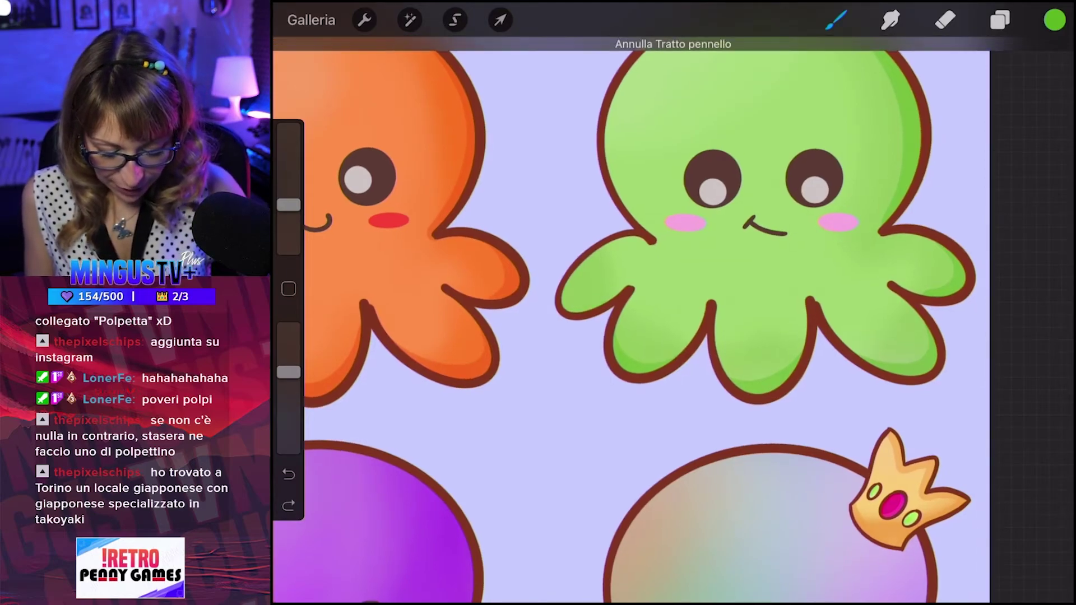
scroll(672, 303, "up", 1)
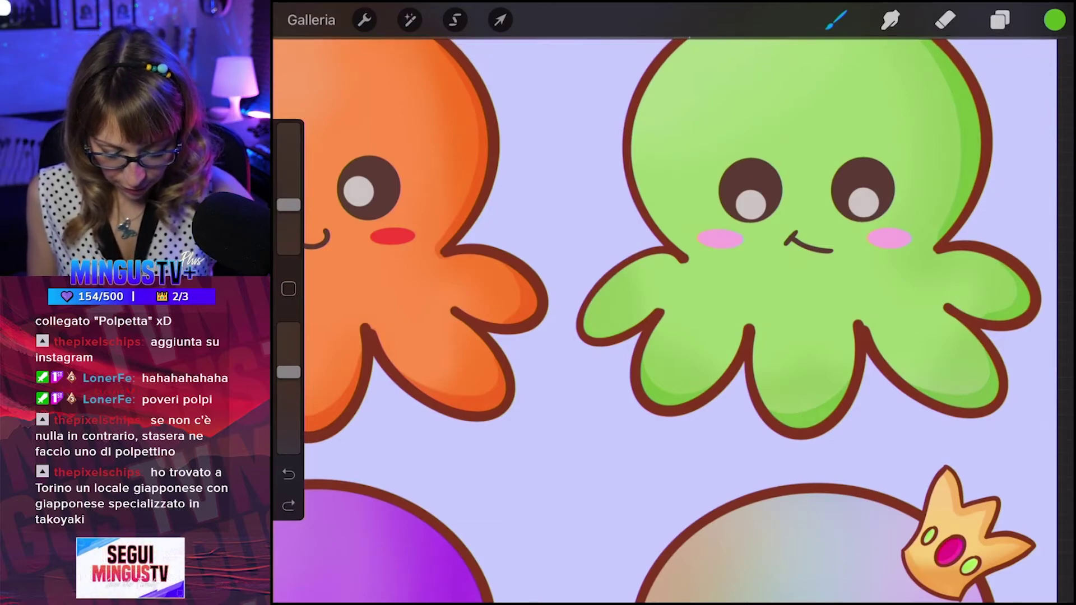
key("ctrl+z")
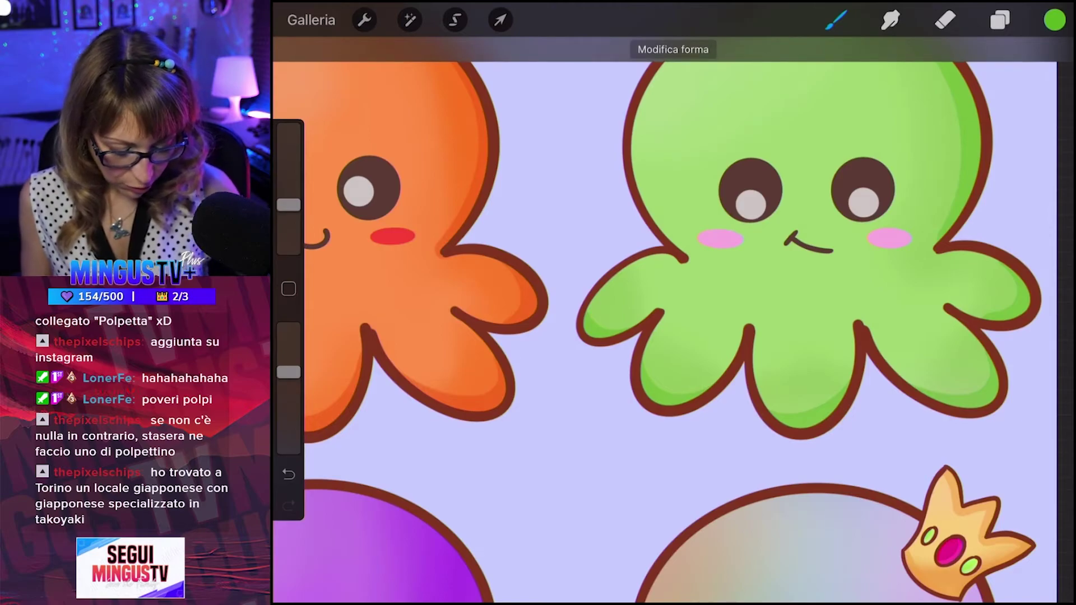
scroll(672, 336, "down", 3)
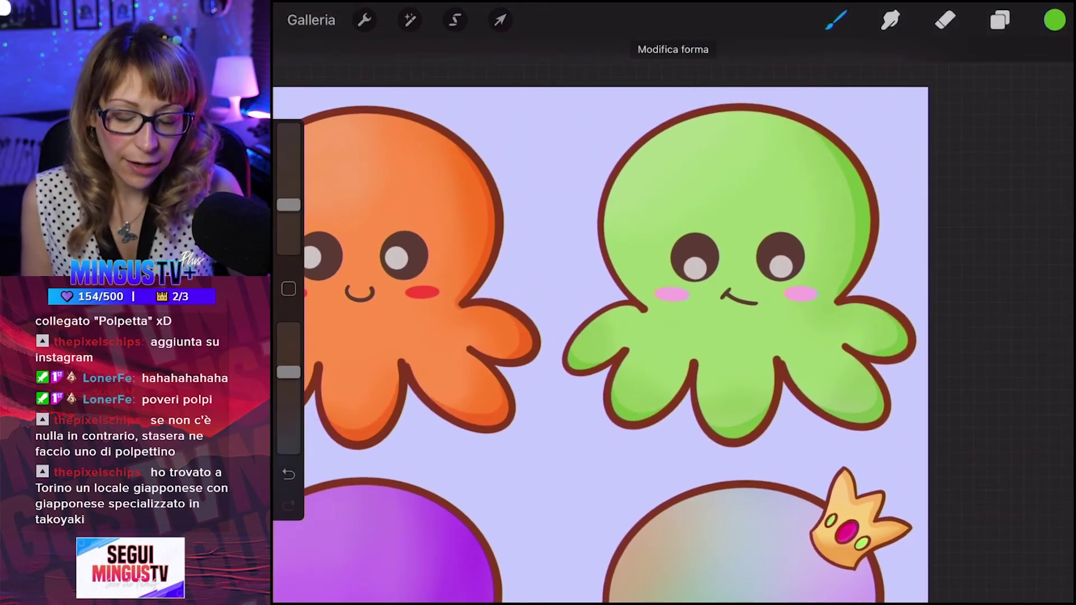
Zoom onto the yellow octopus and sample its body colour.
scroll(644, 325, "up", 2)
scroll(644, 325, "up", 1)
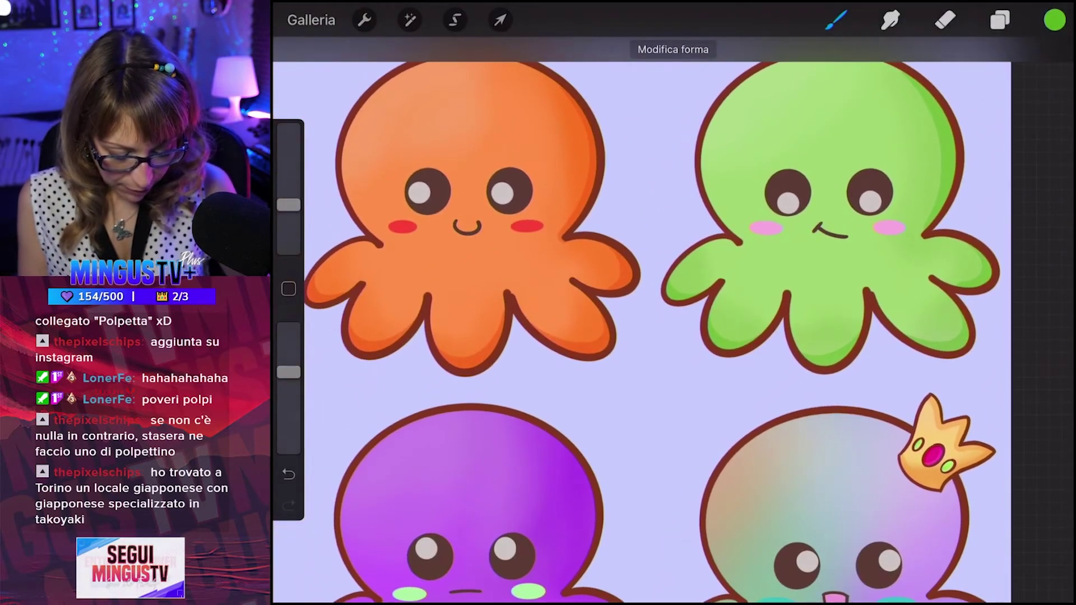
scroll(673, 330, "down", 2)
scroll(673, 330, "up", 3)
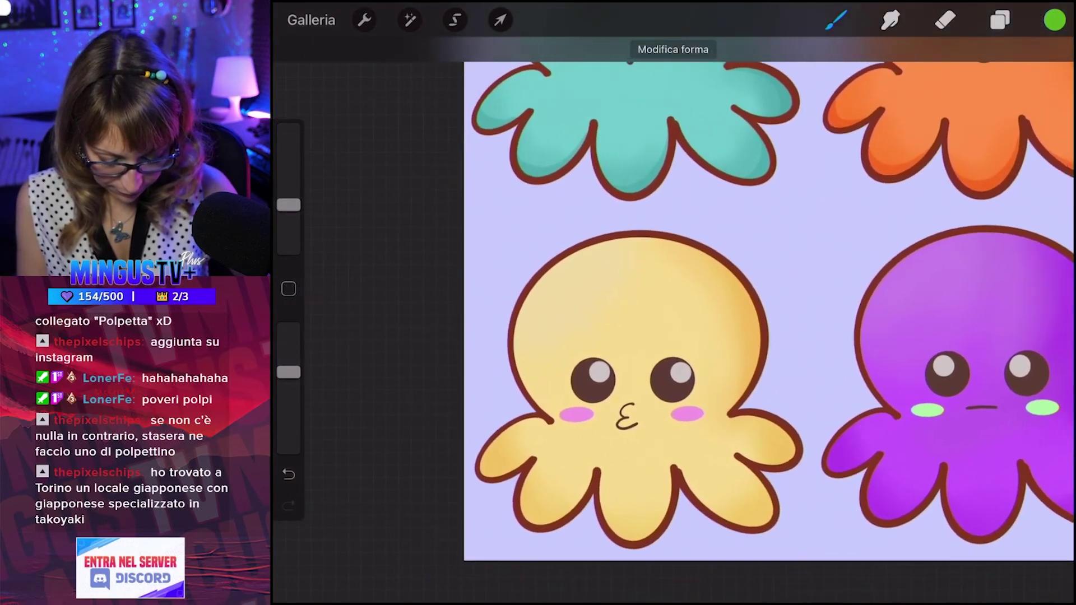
scroll(673, 337, "up", 2)
scroll(672, 336, "up", 1)
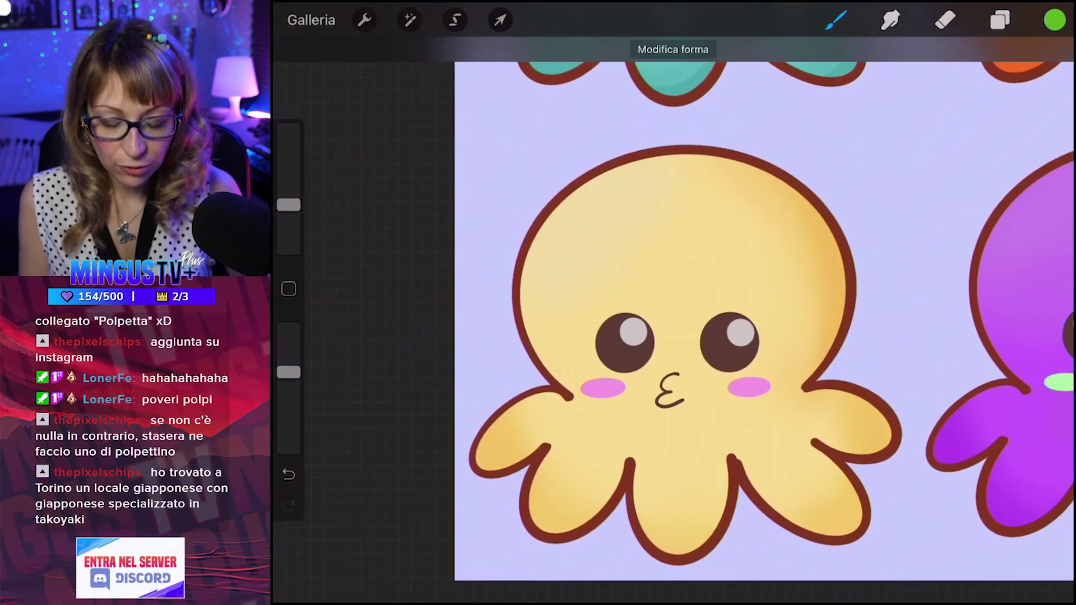
left_click(725, 420)
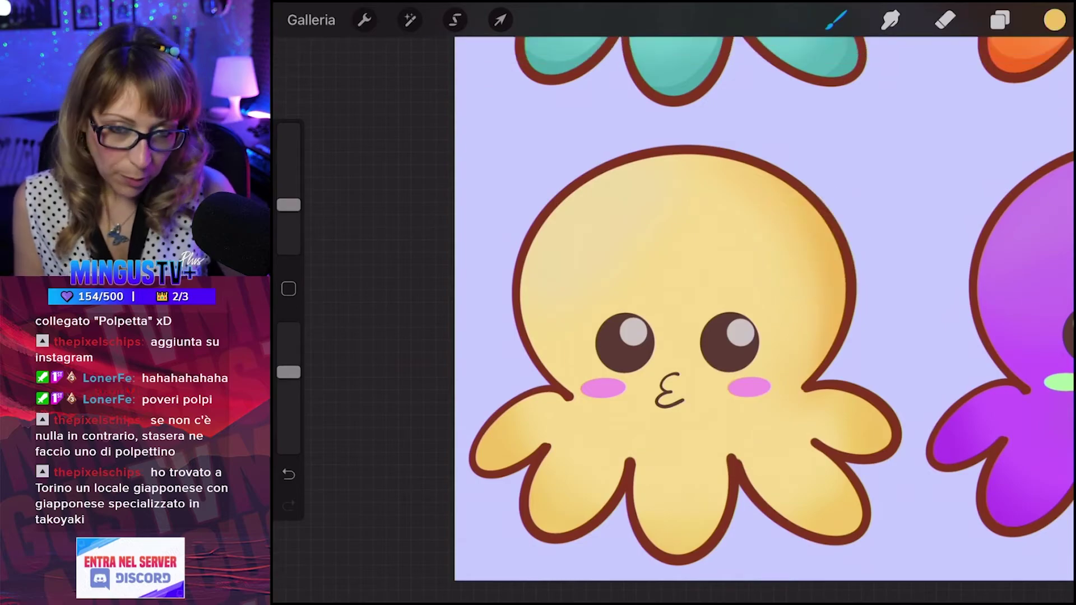
Shift the painting colour's hue and saturation toward a deeper golden orange.
left_click(1054, 19)
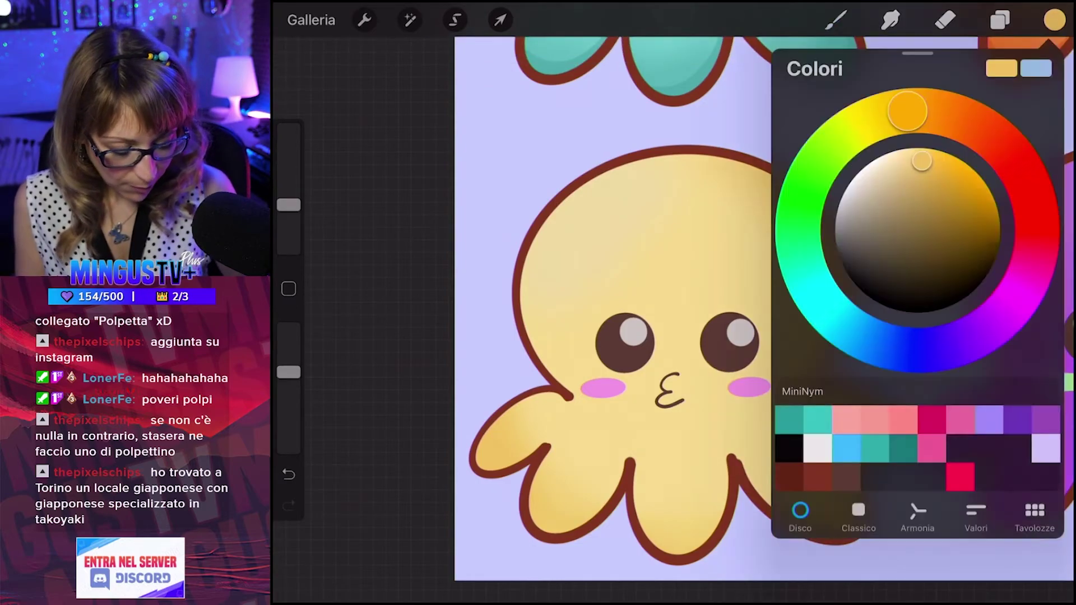
left_click_drag(907, 110, 923, 111)
left_click_drag(921, 161, 939, 164)
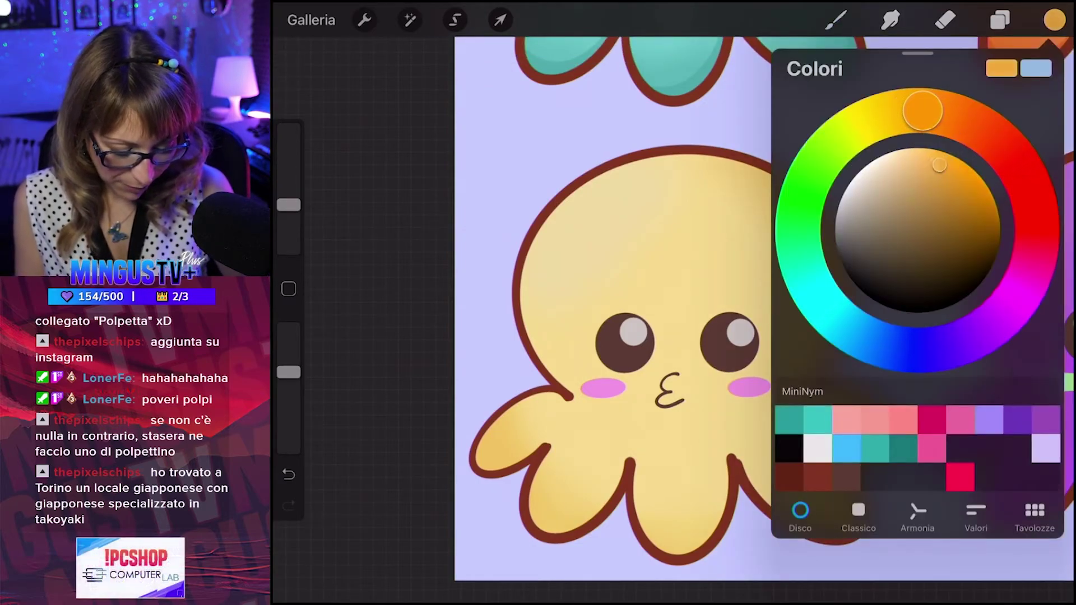
left_click_drag(922, 110, 932, 111)
left_click_drag(939, 165, 946, 162)
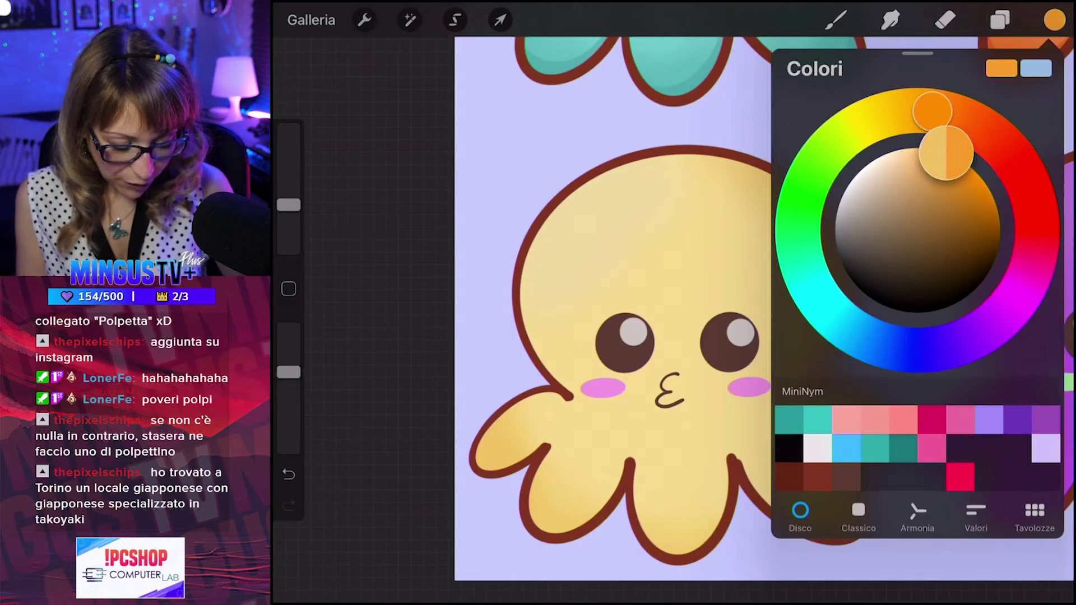
left_click(1054, 20)
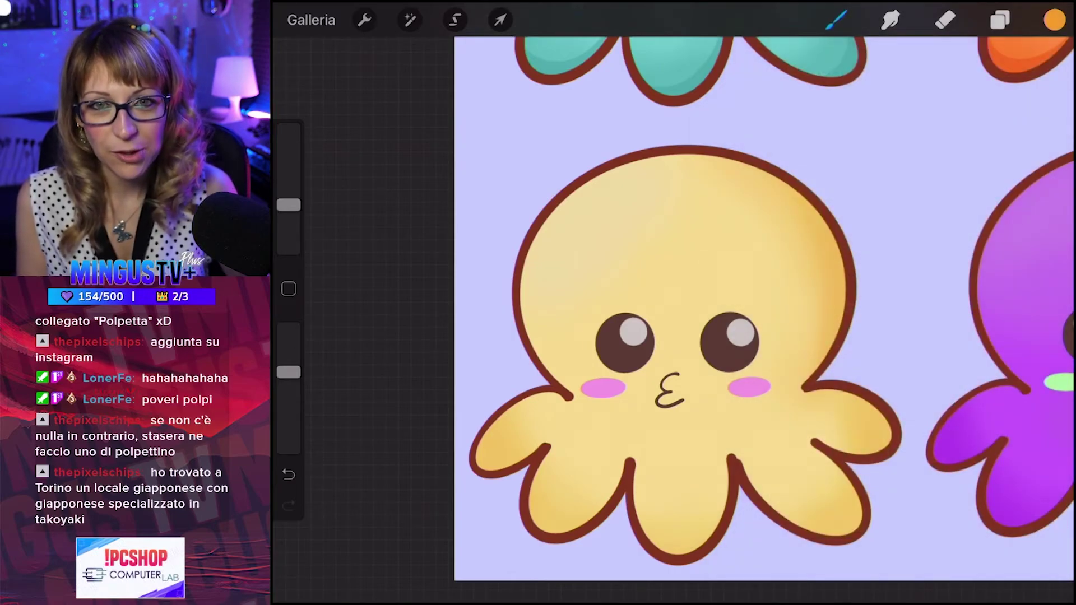
Paint darker orange shading along the yellow octopus's right head edge and lower tentacles.
scroll(728, 308, "up", 2)
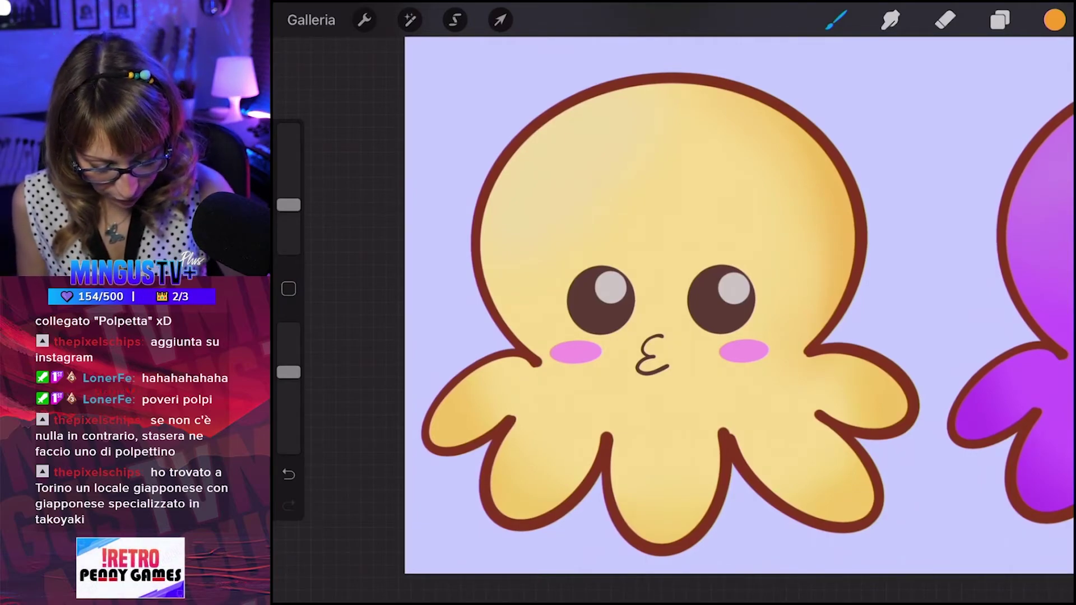
left_click_drag(835, 178, 843, 265)
left_click_drag(810, 329, 802, 352)
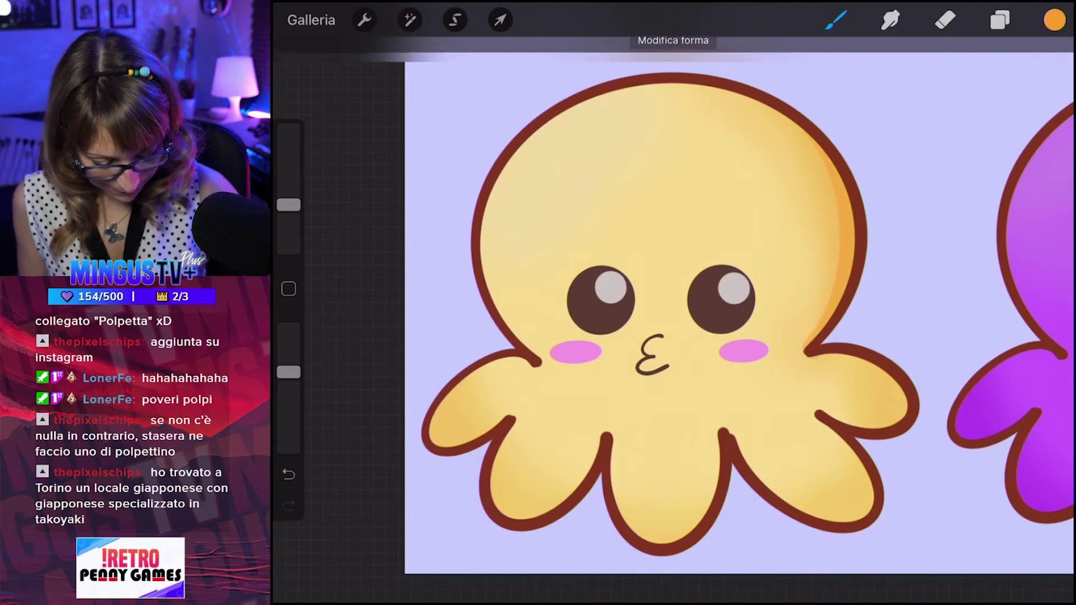
key("ctrl+z")
mouse_move(769, 108)
left_mouse_down()
mouse_move(835, 207)
mouse_move(843, 280)
mouse_move(813, 331)
left_mouse_up()
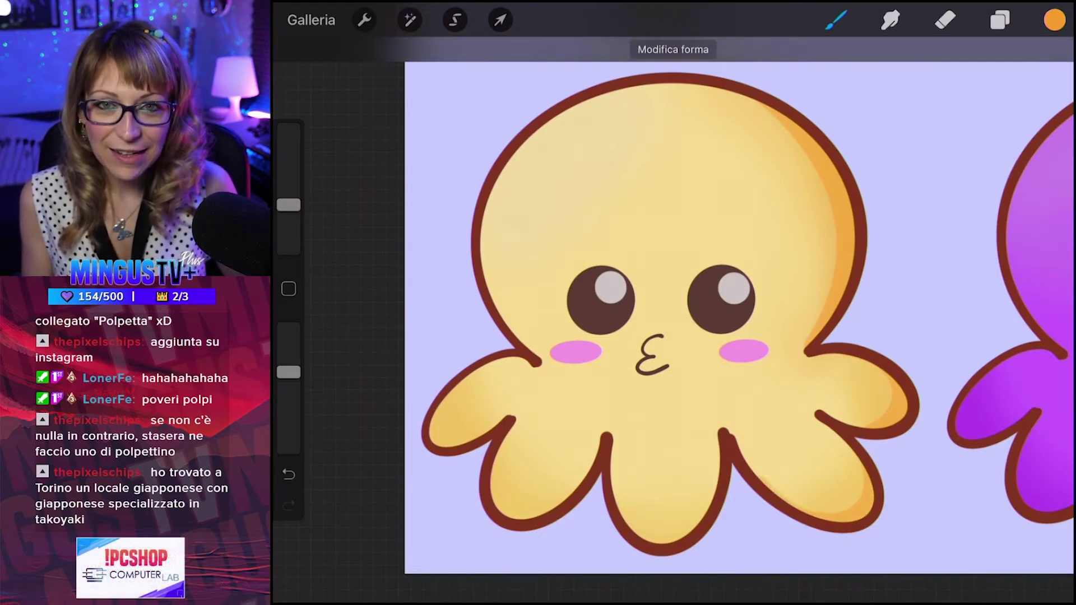
key("ctrl+z")
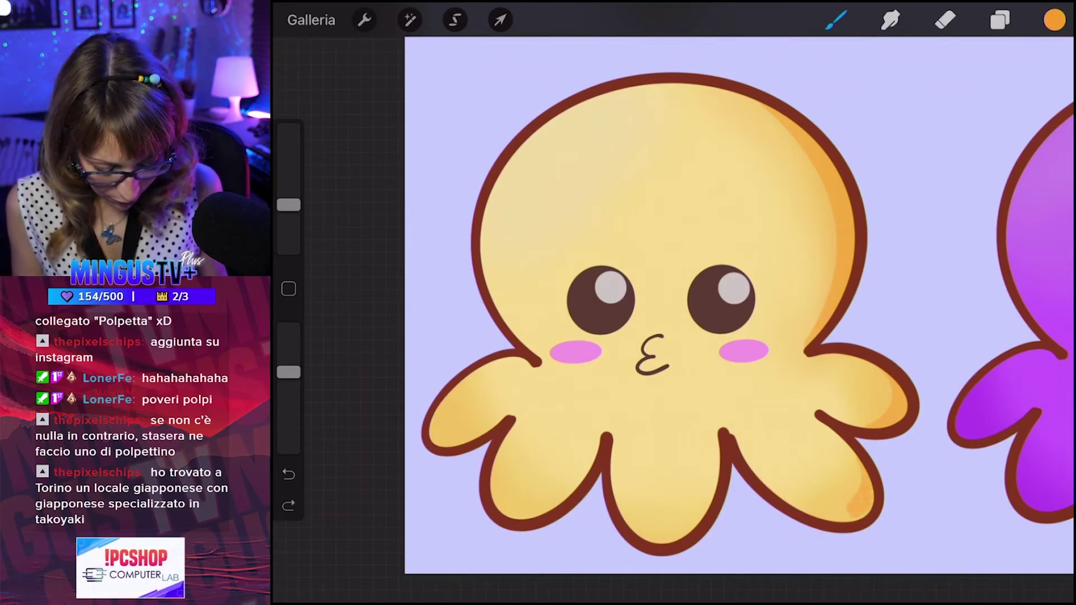
mouse_move(857, 508)
left_mouse_down()
mouse_move(790, 507)
mouse_move(807, 507)
left_mouse_up()
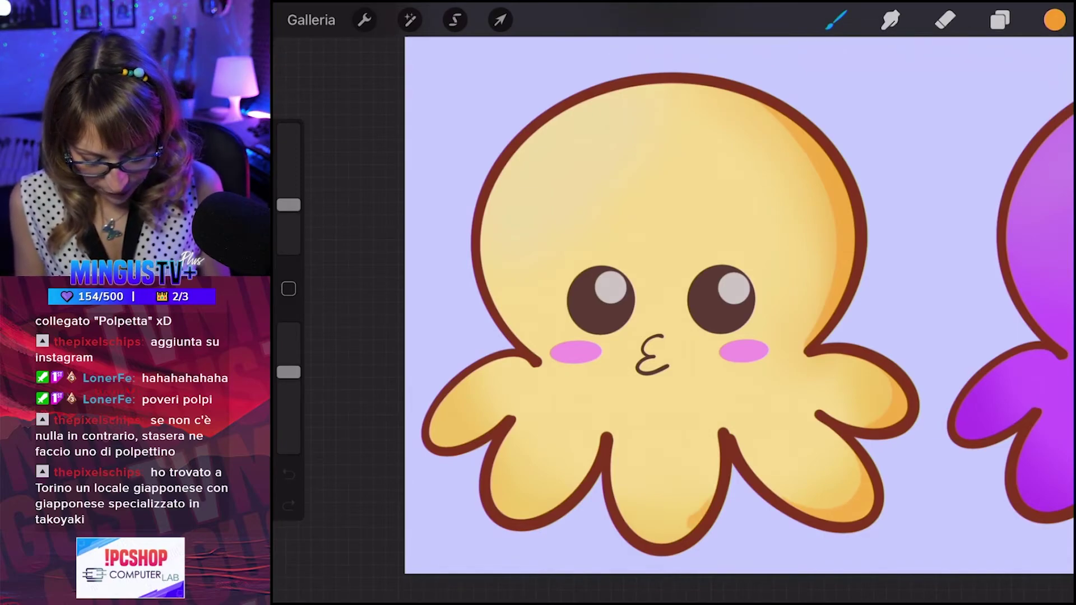
left_click_drag(689, 526, 639, 532)
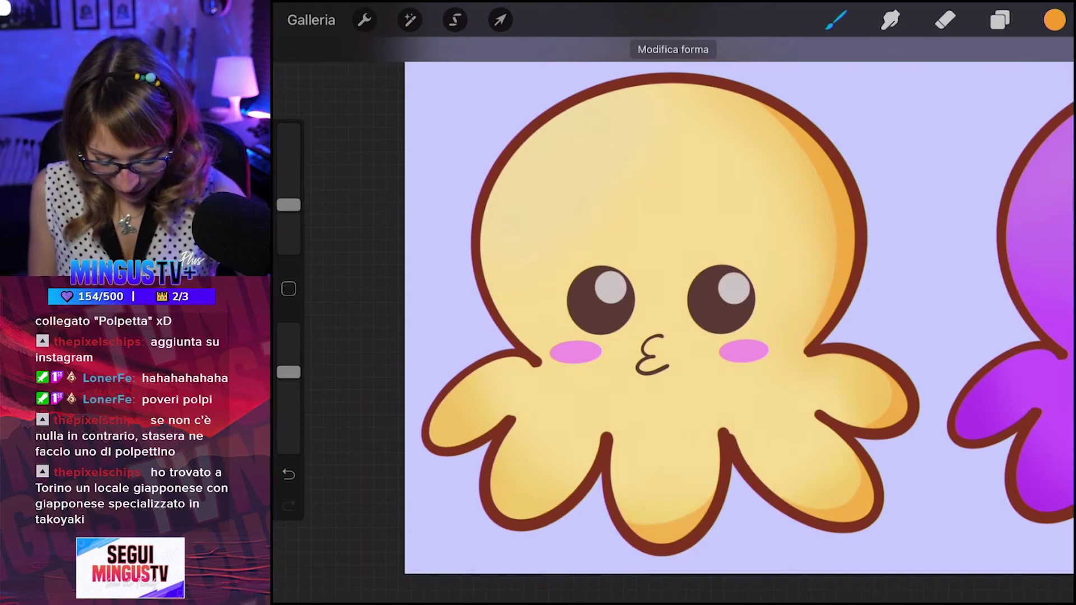
left_click_drag(569, 485, 501, 513)
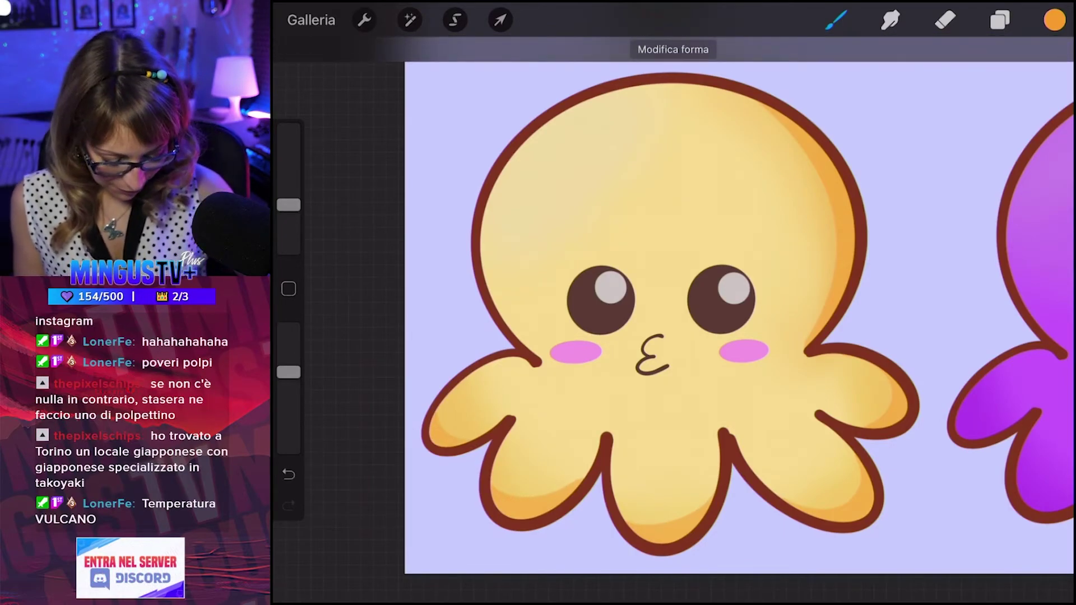
Sample the purple octopus's colour and darken it in the colour disc.
scroll(672, 314, "down", 3)
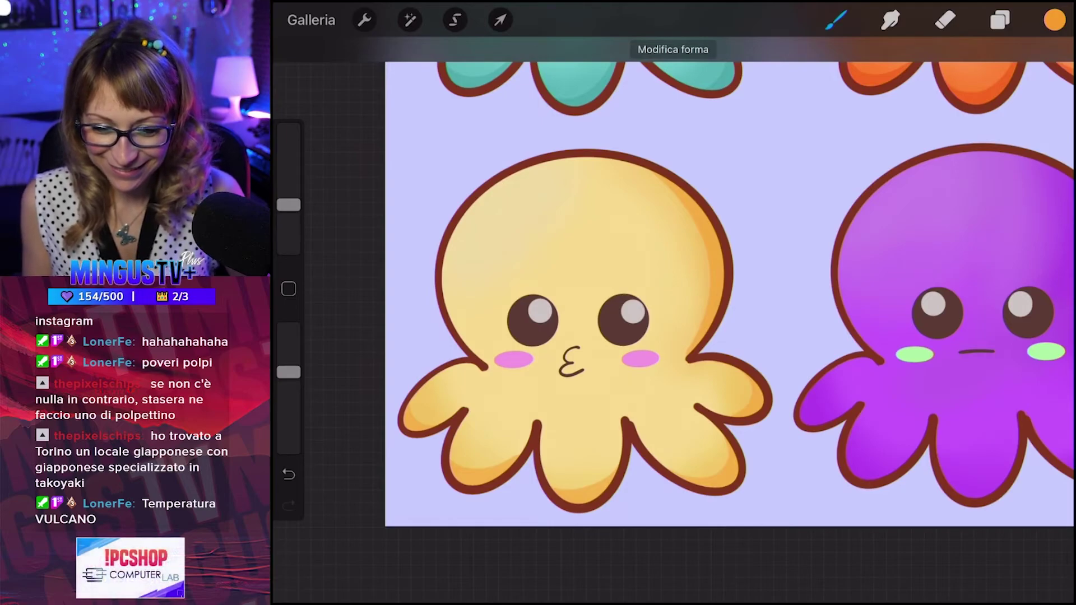
scroll(672, 314, "down", 3)
scroll(701, 364, "up", 5)
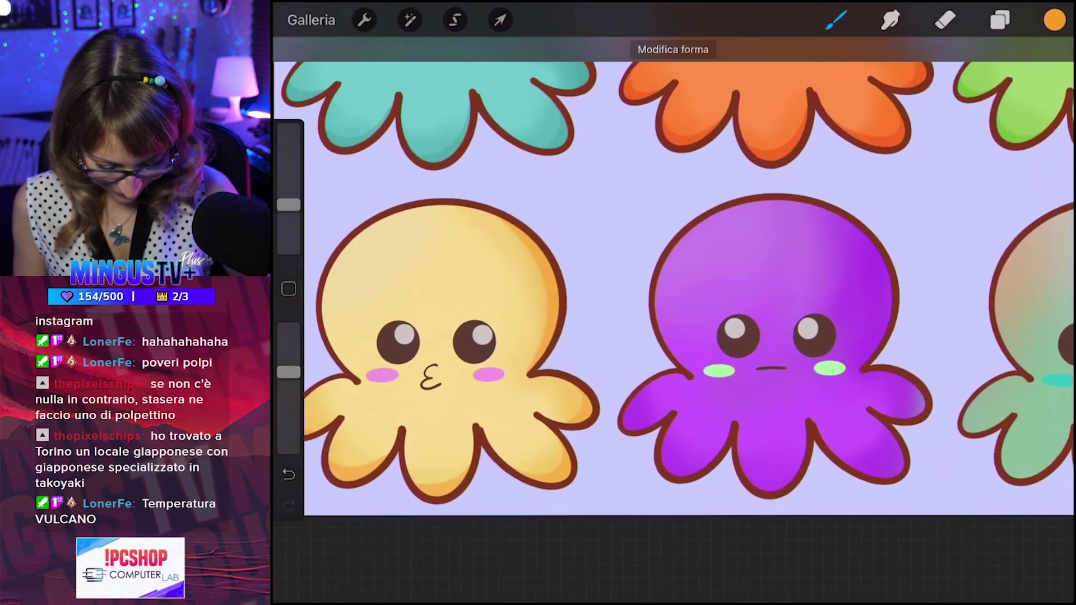
left_click(817, 229)
left_click(1054, 20)
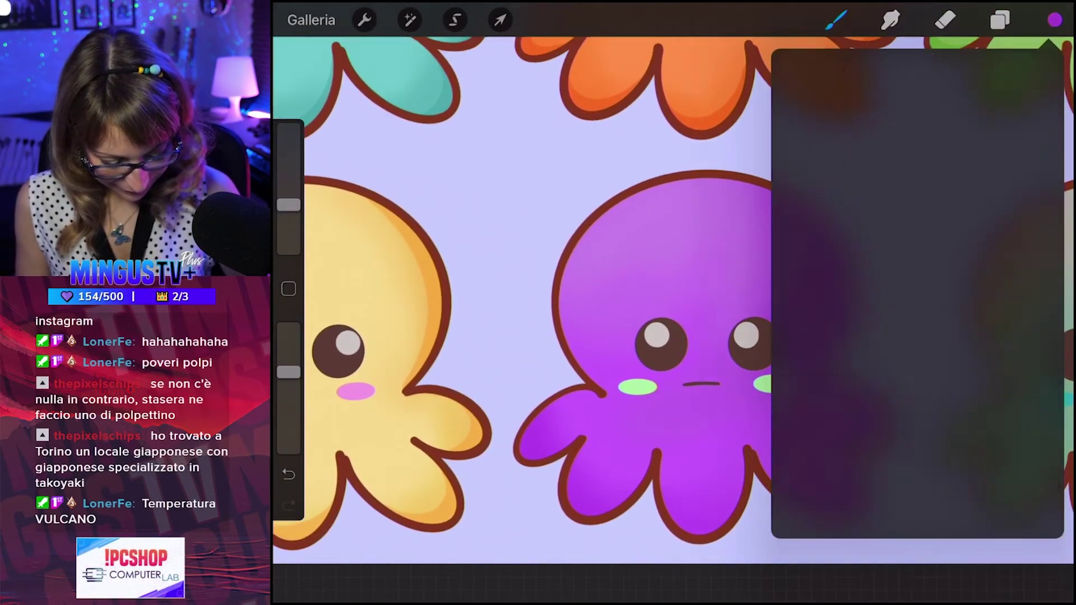
left_click_drag(938, 179, 968, 199)
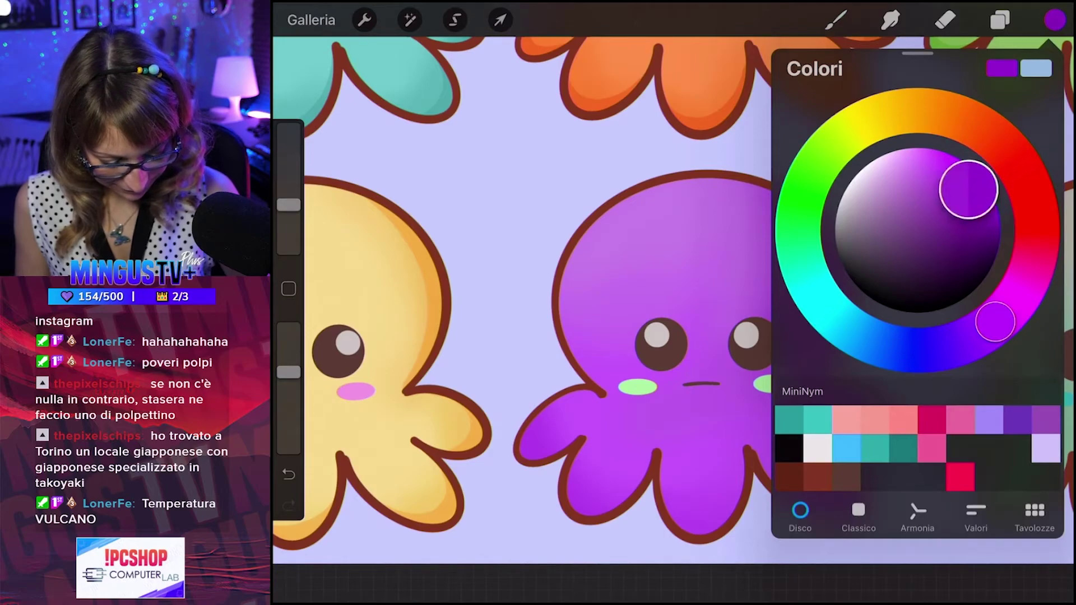
scroll(701, 308, "up", 3)
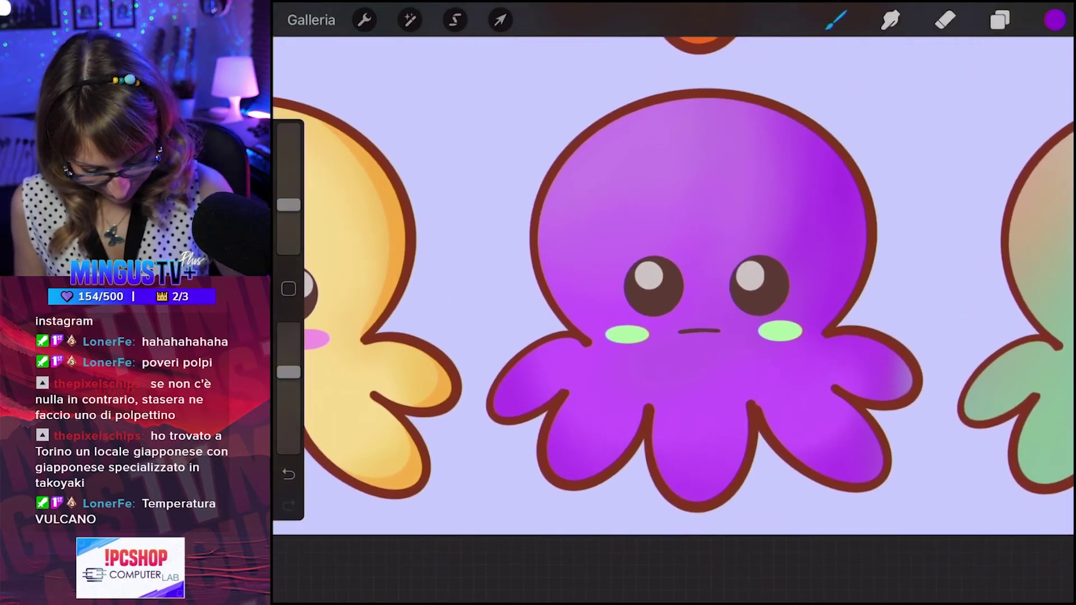
Shade down the right edge of the purple octopus's head with a larger brush.
left_click_drag(841, 168, 862, 238)
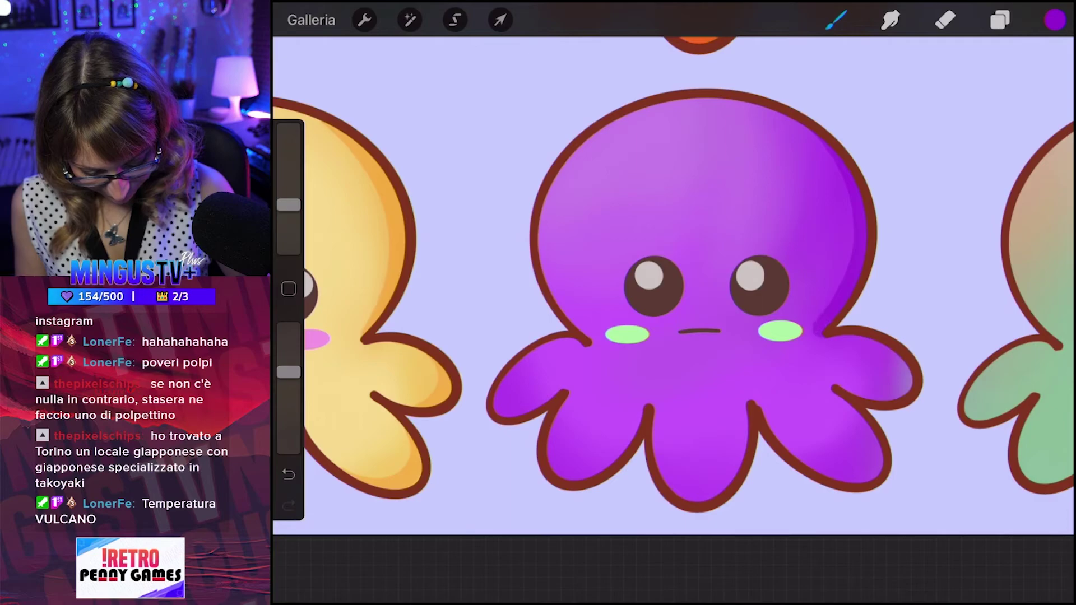
left_click_drag(813, 327, 822, 338)
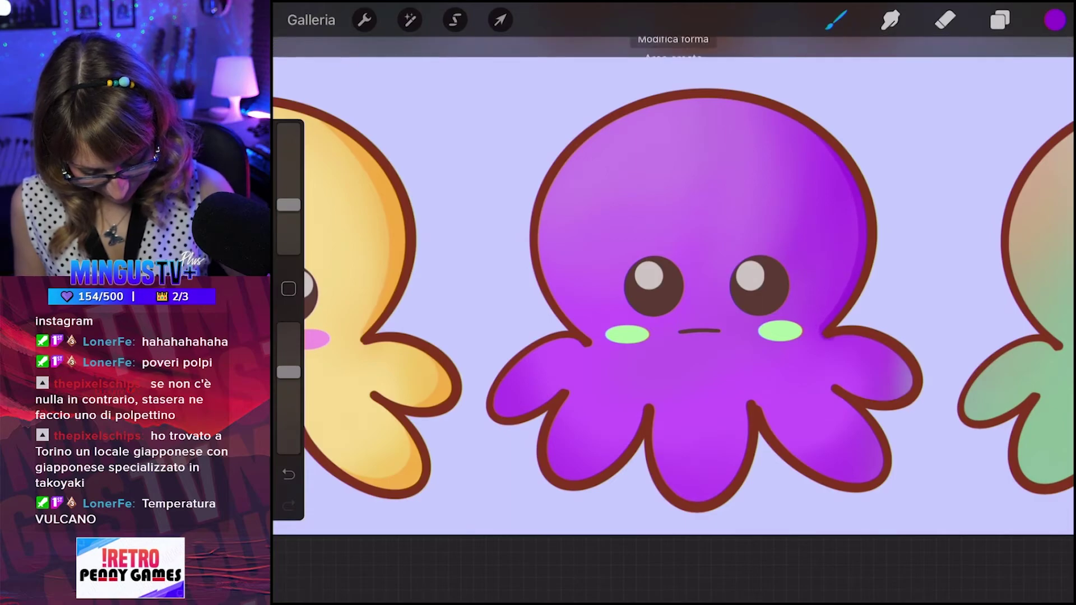
key("ctrl+z")
left_click(289, 205)
left_click_drag(289, 205, 288, 183)
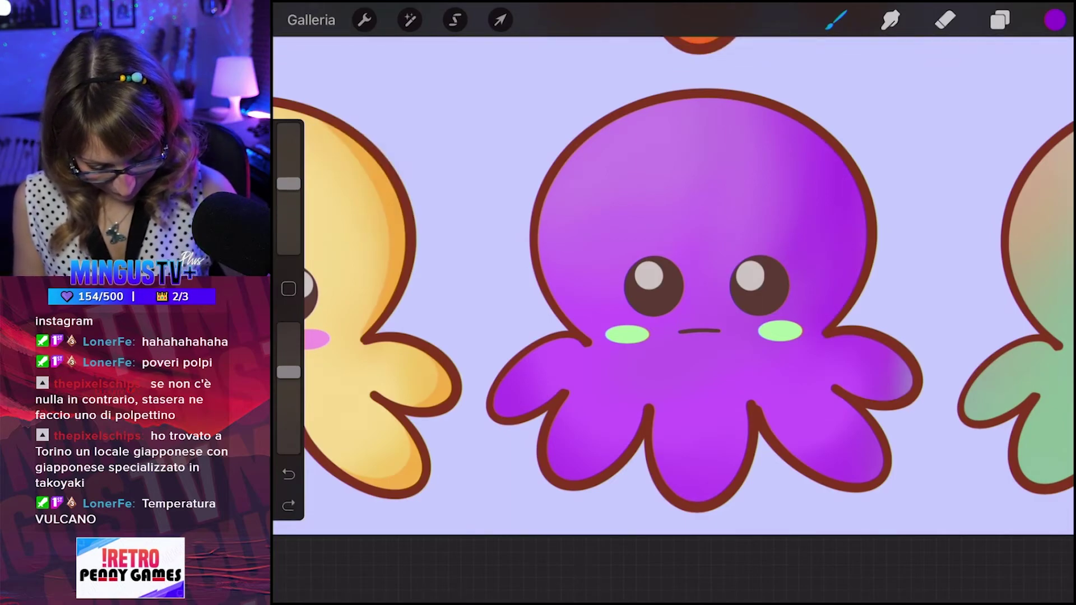
mouse_move(824, 140)
left_mouse_down()
mouse_move(849, 193)
mouse_move(851, 280)
mouse_move(824, 322)
mouse_move(830, 336)
left_mouse_up()
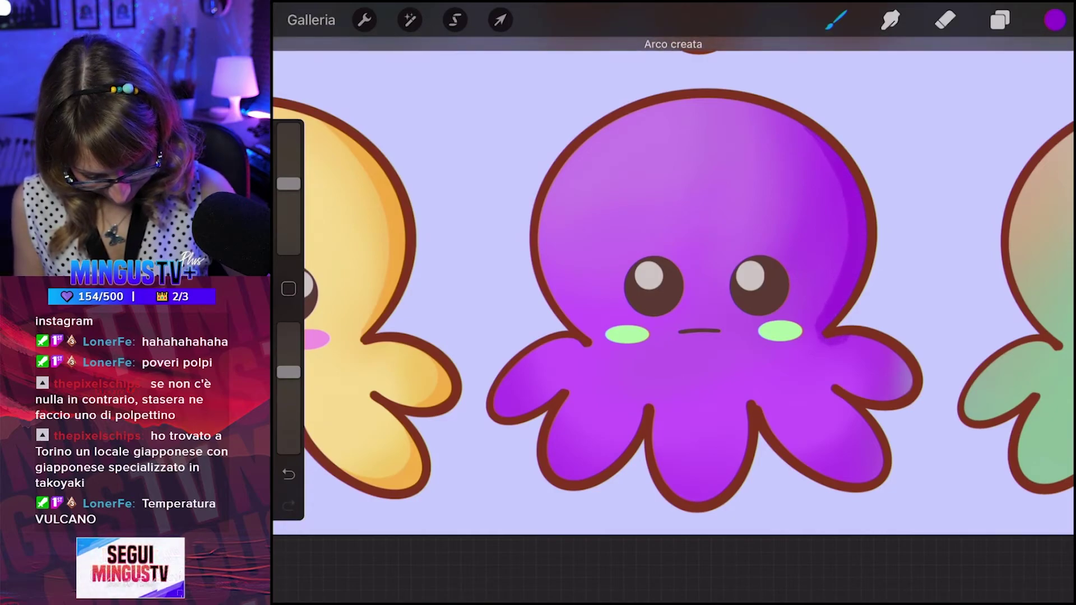
left_click(945, 20)
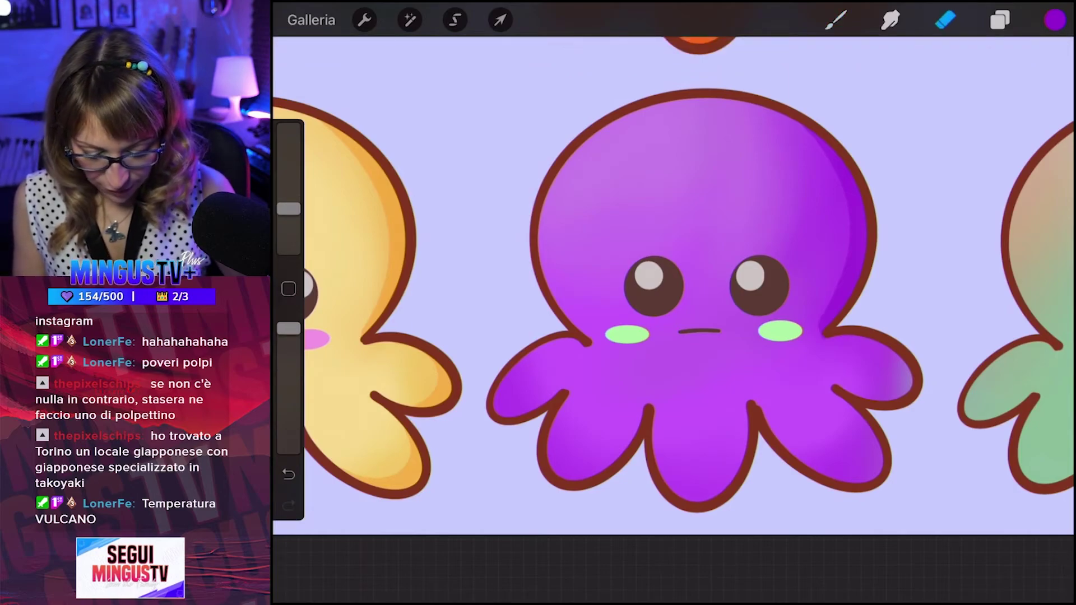
left_click_drag(288, 209, 288, 193)
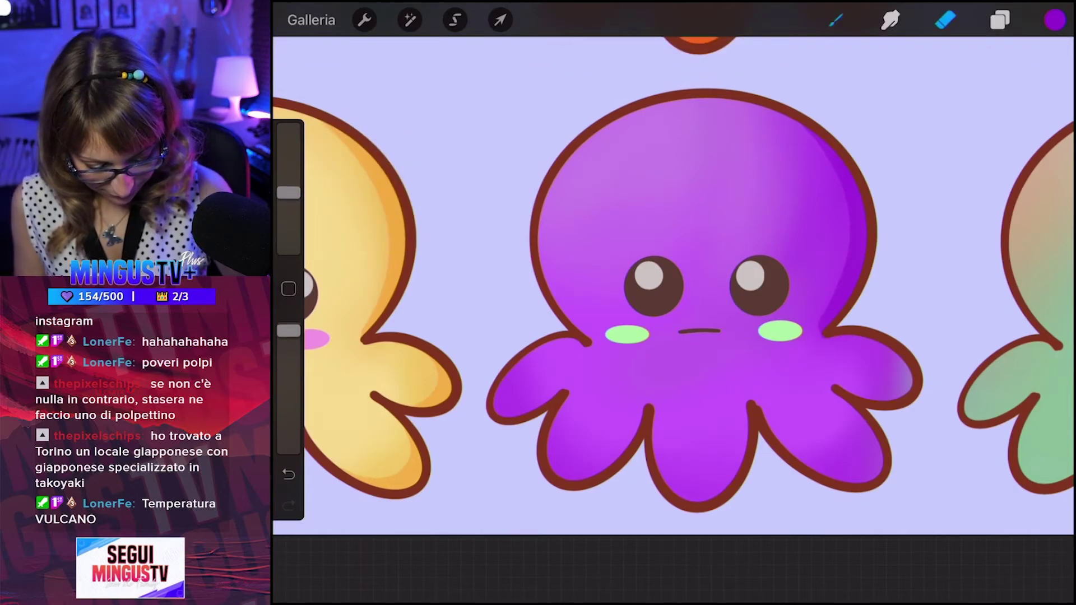
left_click(836, 20)
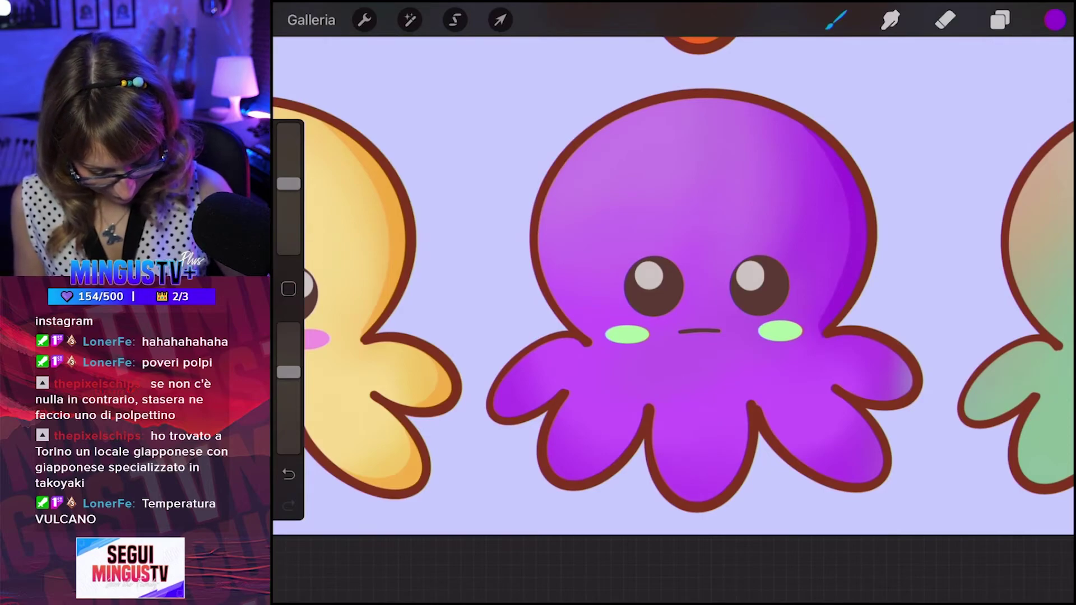
Shade the purple octopus's right tentacle with a smaller brush.
left_click_drag(858, 342, 907, 381)
key("ctrl+z")
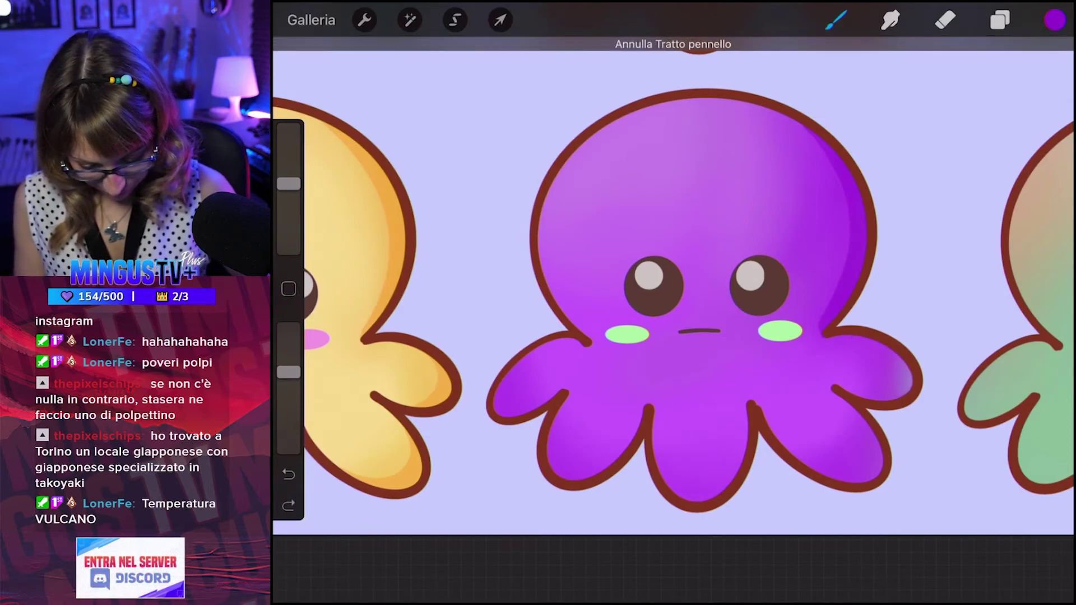
left_click_drag(288, 184, 288, 197)
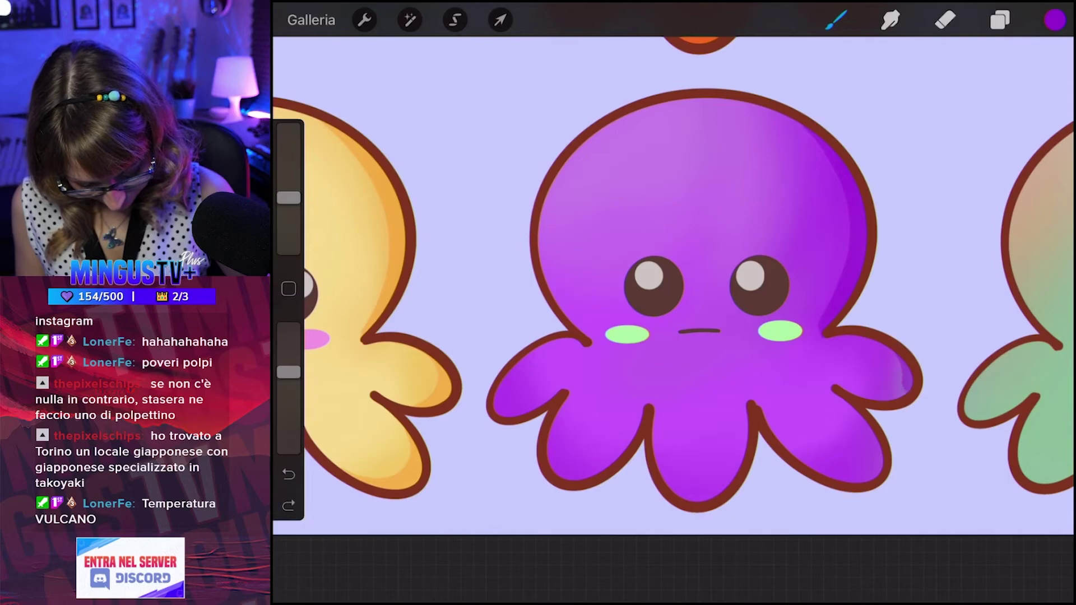
key("ctrl+z")
mouse_move(894, 353)
left_mouse_down()
mouse_move(908, 380)
mouse_move(871, 395)
left_mouse_up()
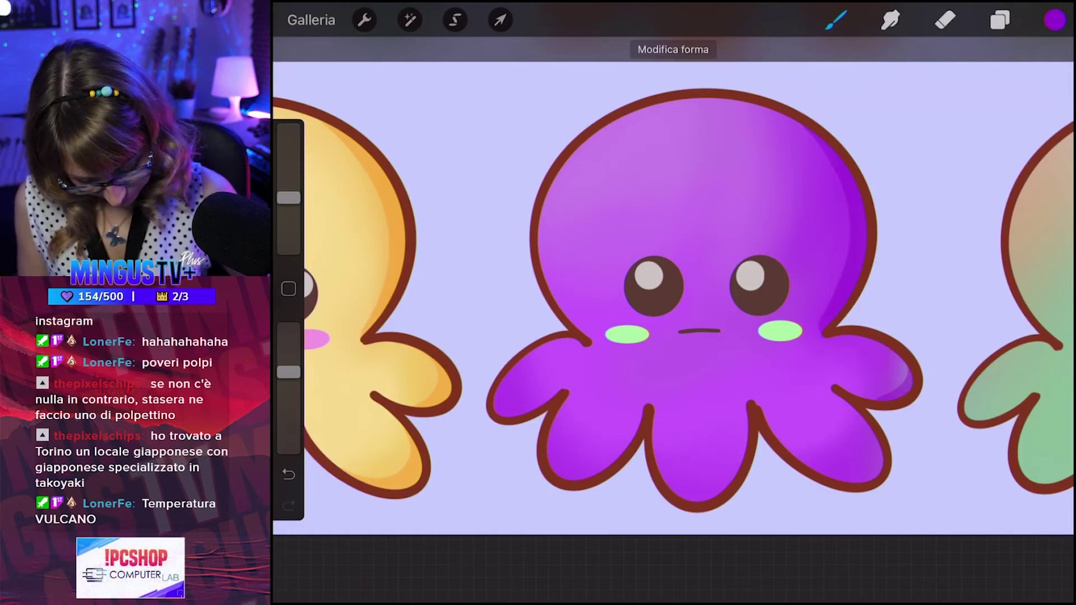
key("ctrl+z")
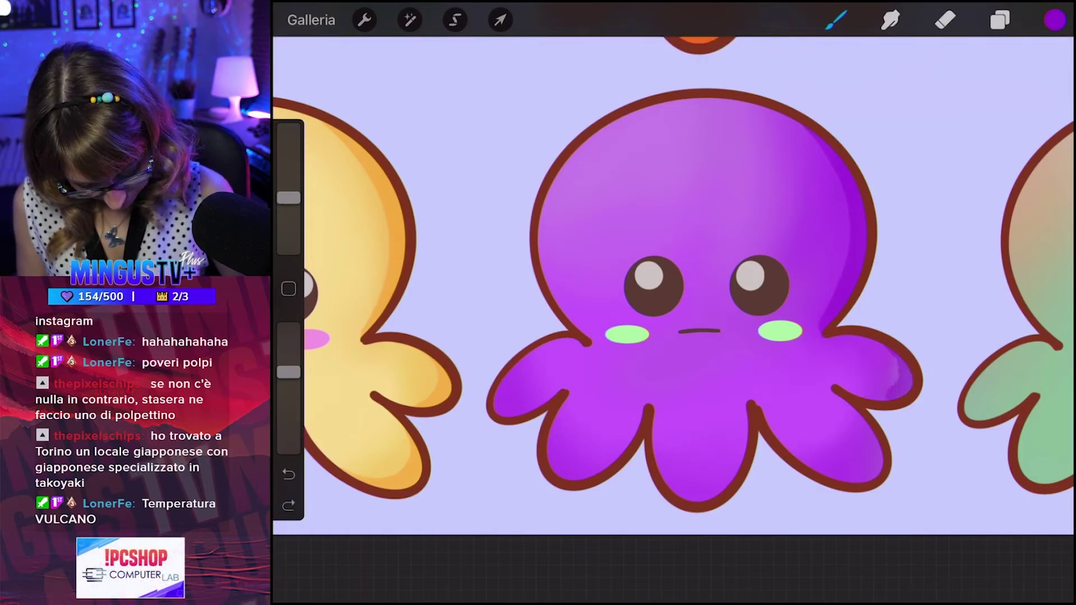
left_click_drag(897, 364, 871, 395)
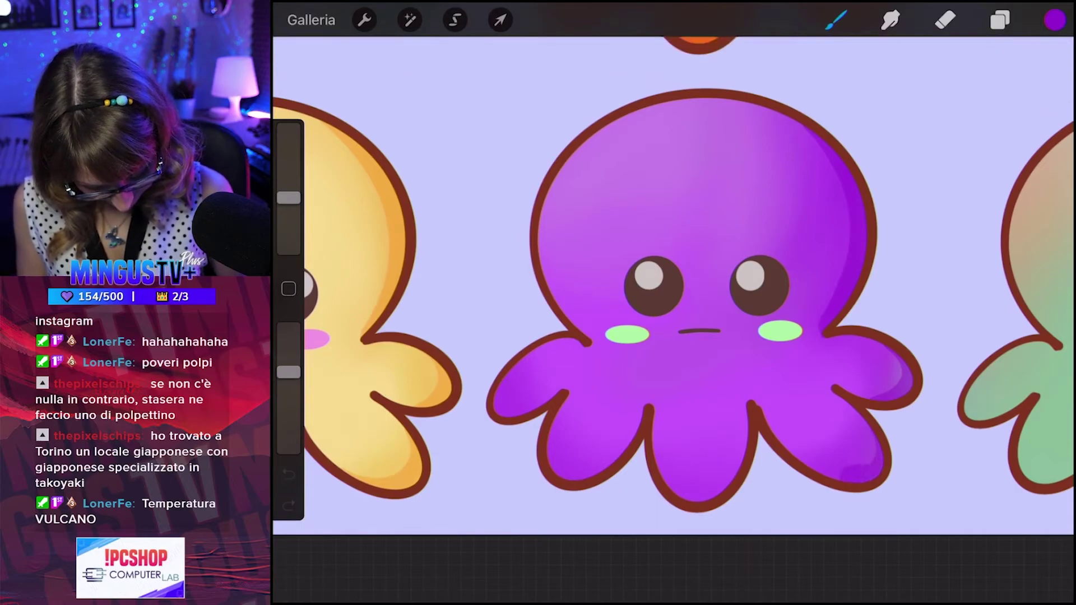
left_click_drag(897, 364, 871, 395)
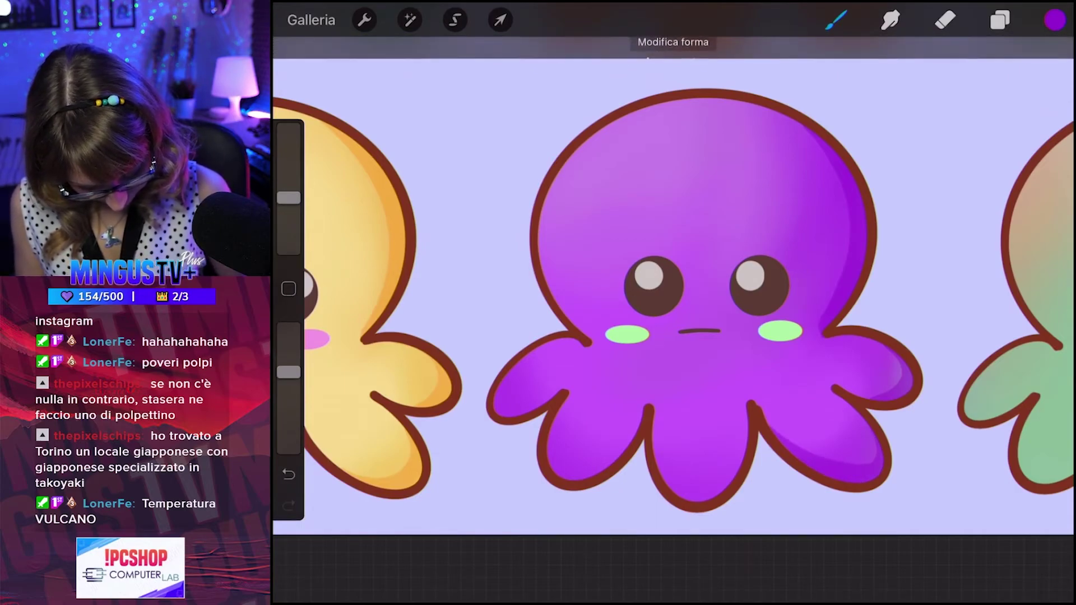
Shade the purple octopus's lower middle and left tentacles in darker purple.
left_click_drag(739, 451, 681, 497)
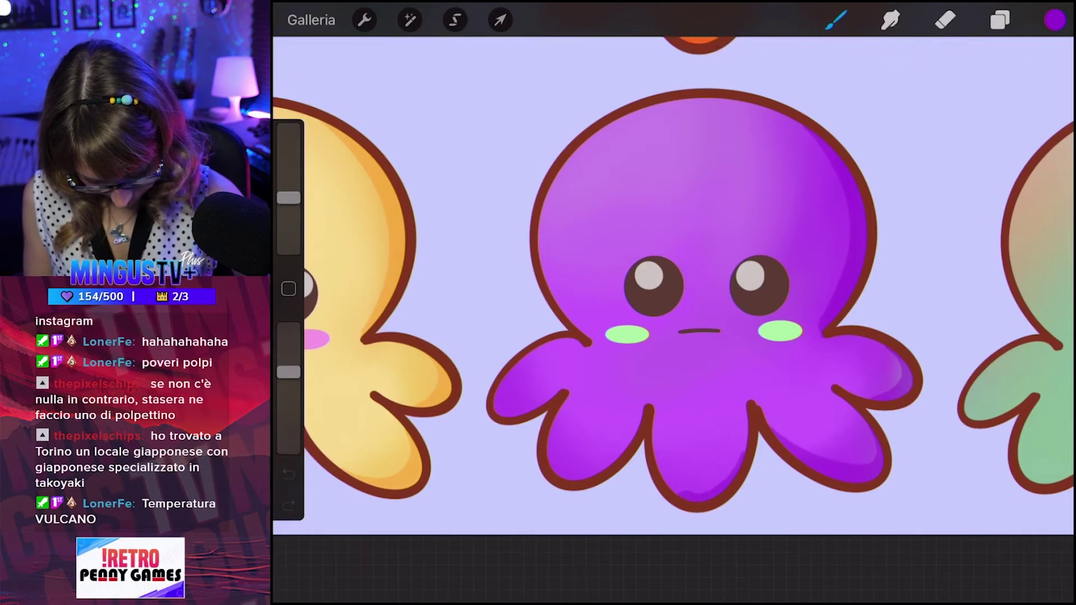
left_click_drag(714, 443, 655, 490)
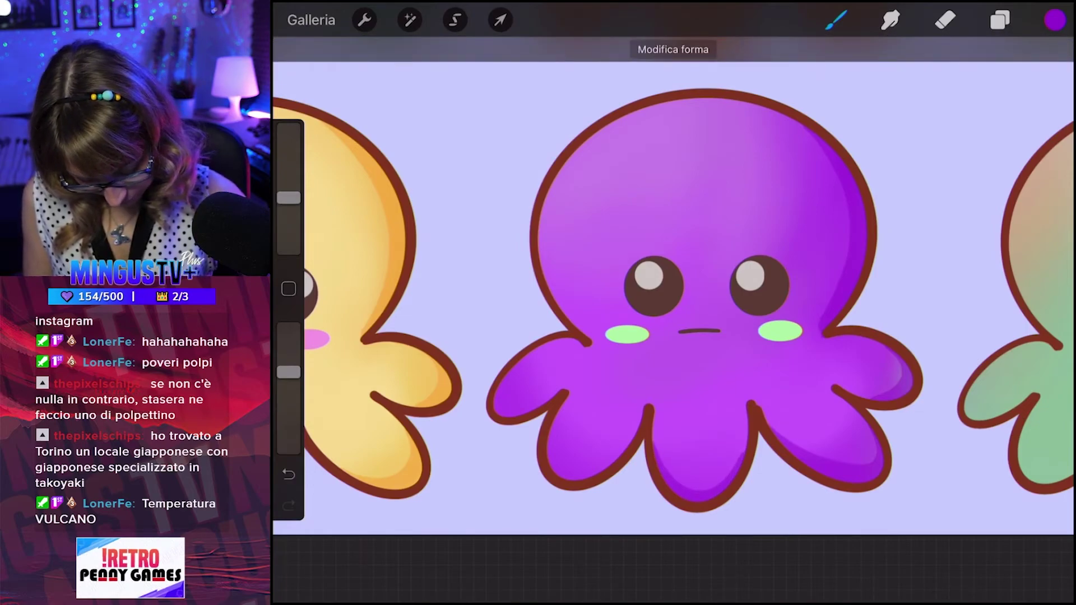
key("ctrl+z")
key("ctrl+z")
key("ctrl+z")
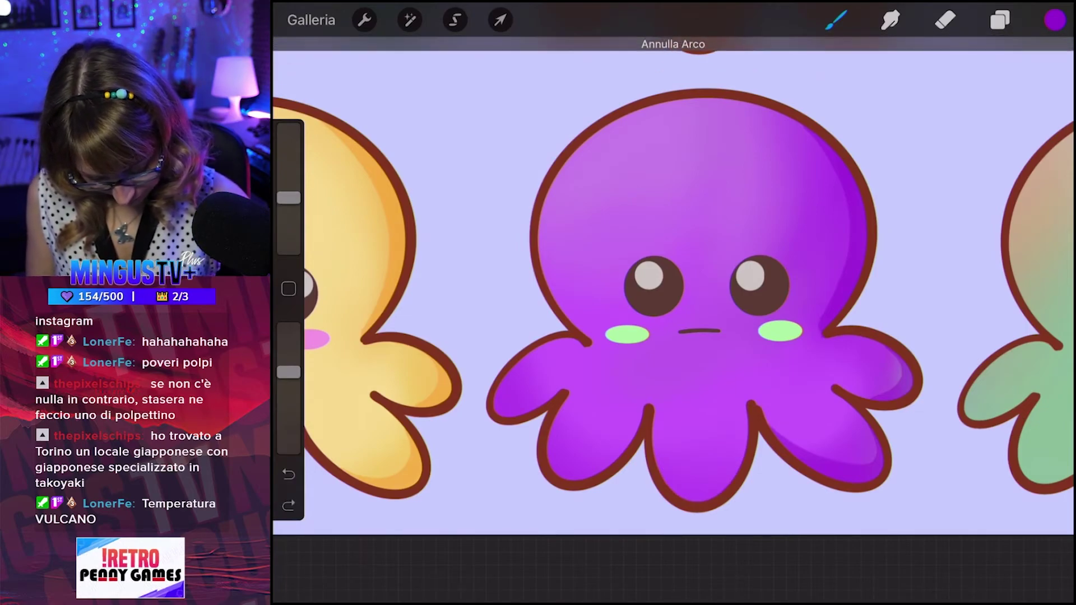
left_click_drag(739, 455, 689, 498)
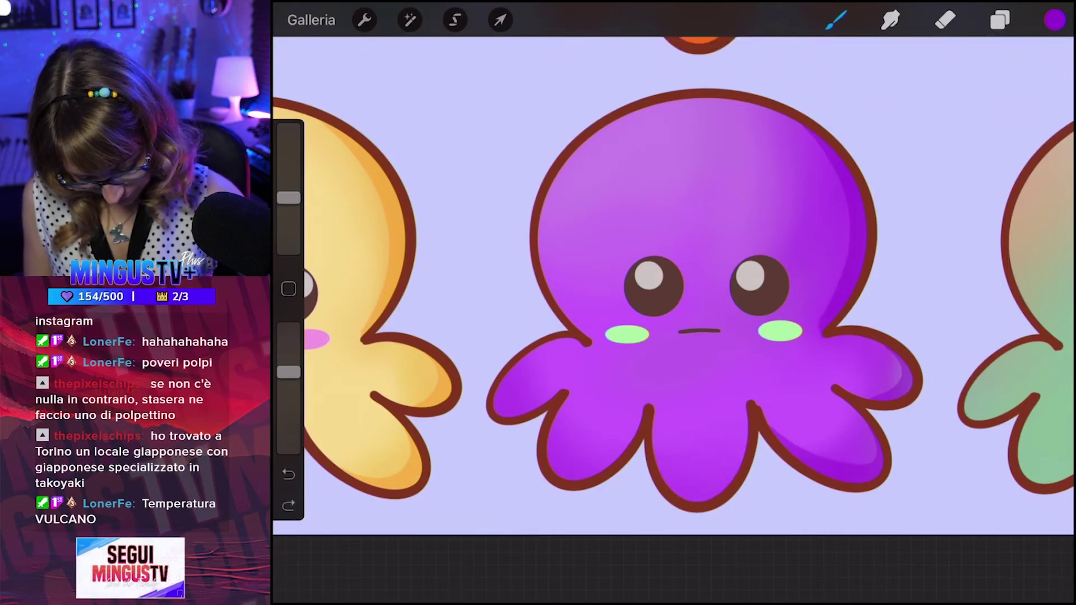
left_click_drag(714, 498, 659, 465)
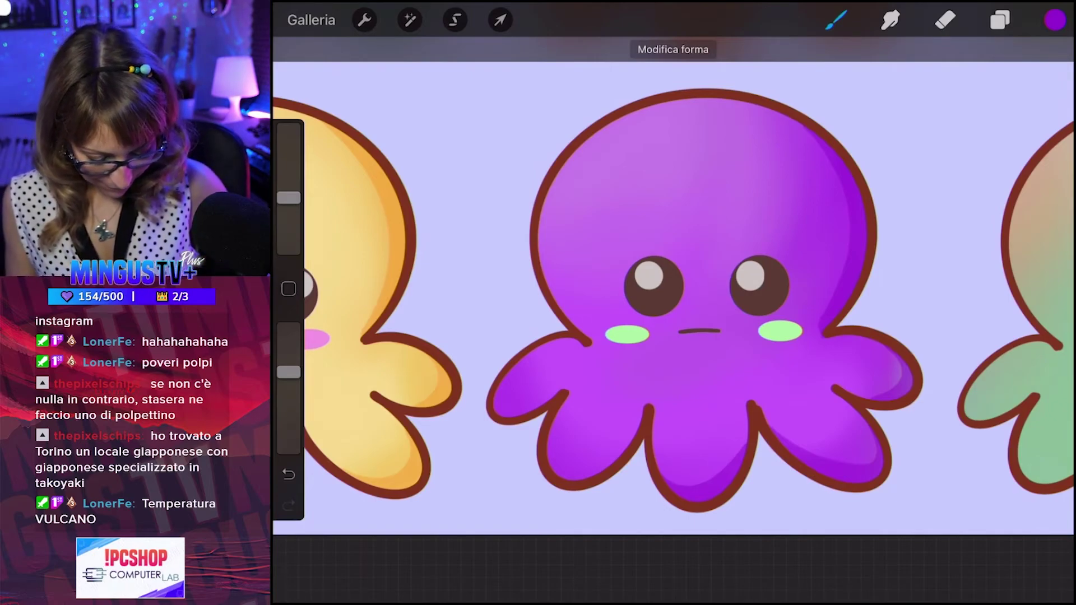
key("ctrl+z")
key("ctrl+z")
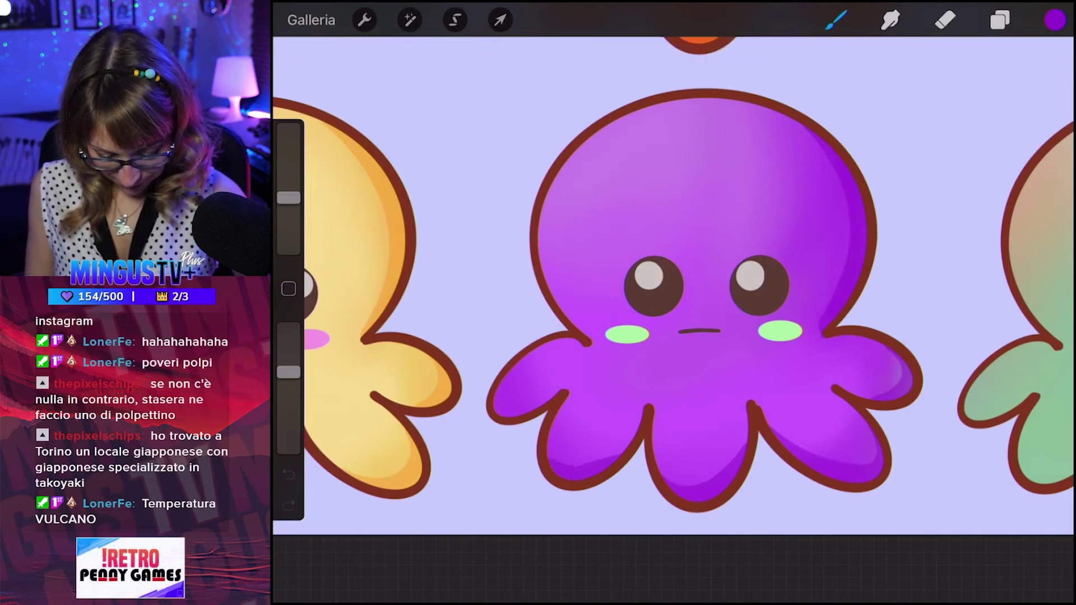
key("ctrl+z")
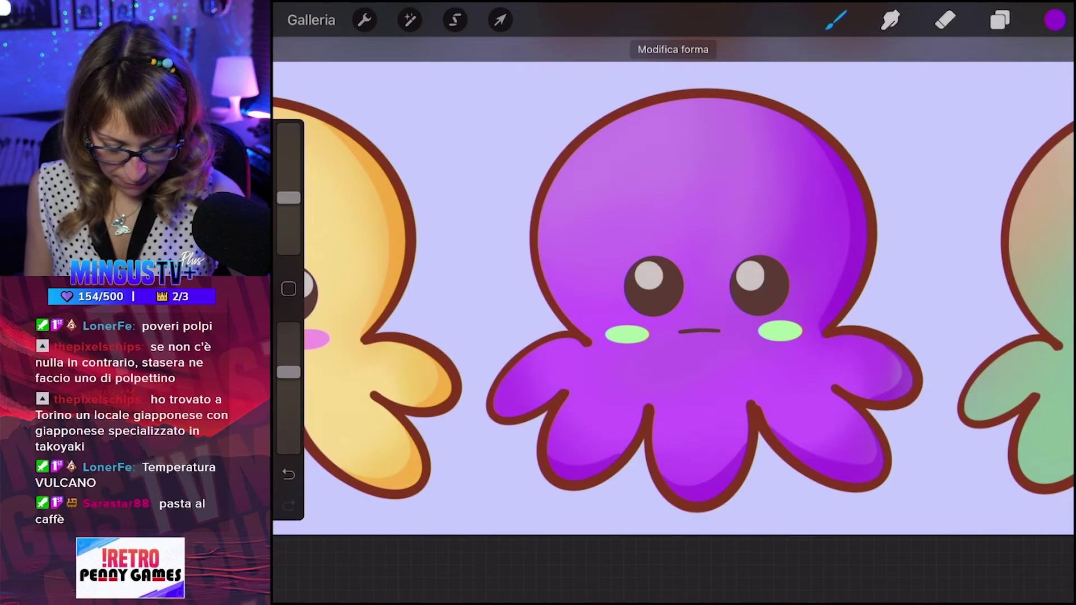
left_click_drag(507, 400, 546, 431)
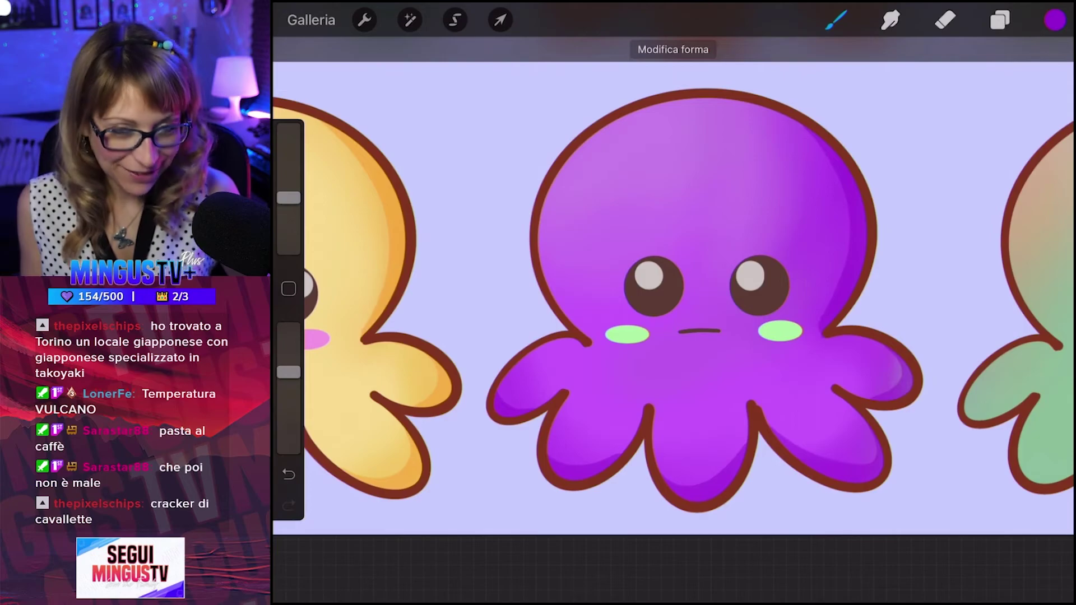
Sample the crowned octopus's lavender and deepen it to a richer blue-violet purple.
scroll(672, 297, "right", 5)
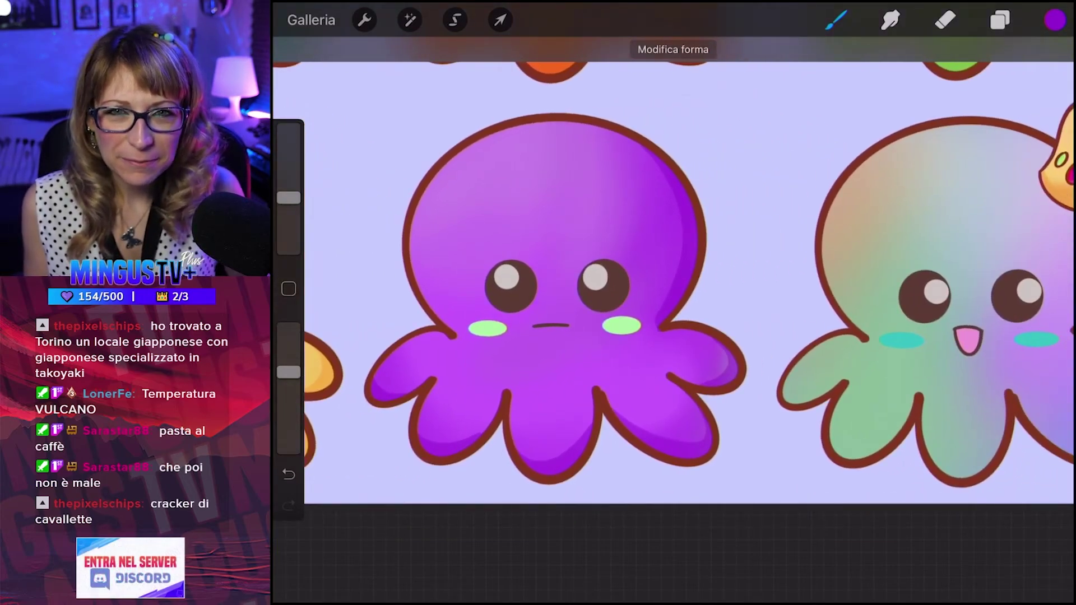
scroll(672, 297, "right", 5)
scroll(672, 297, "right", 5)
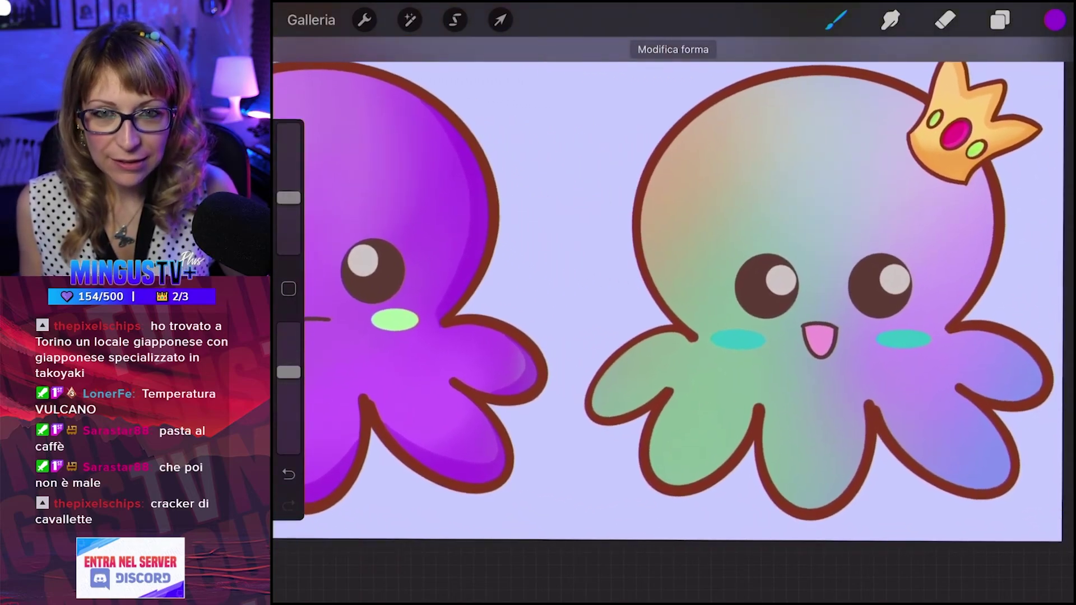
scroll(673, 297, "up", 2)
scroll(673, 297, "up", 2)
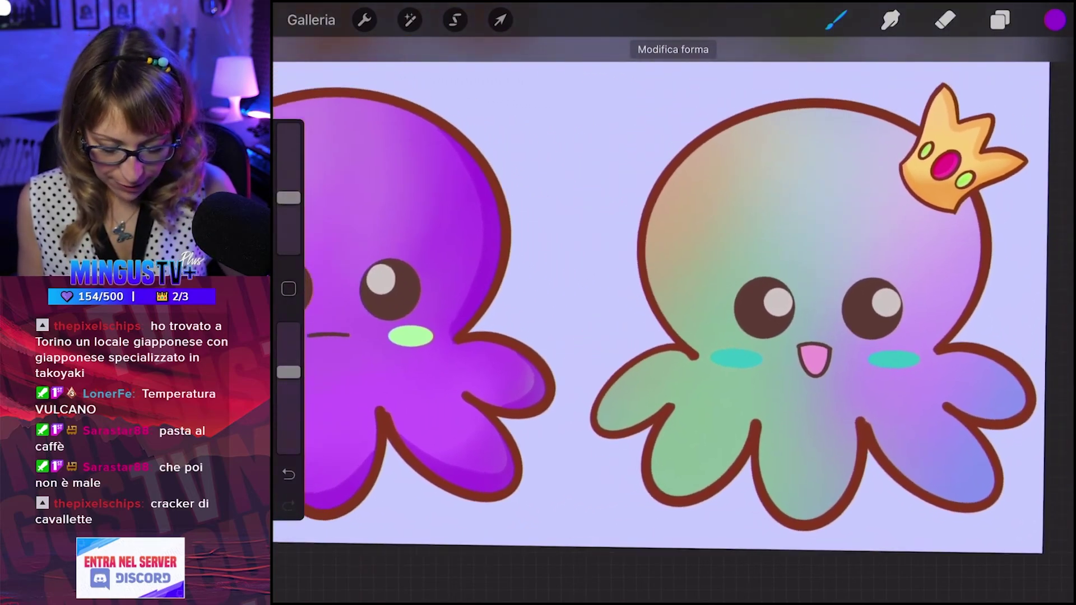
left_click_drag(891, 420, 956, 278)
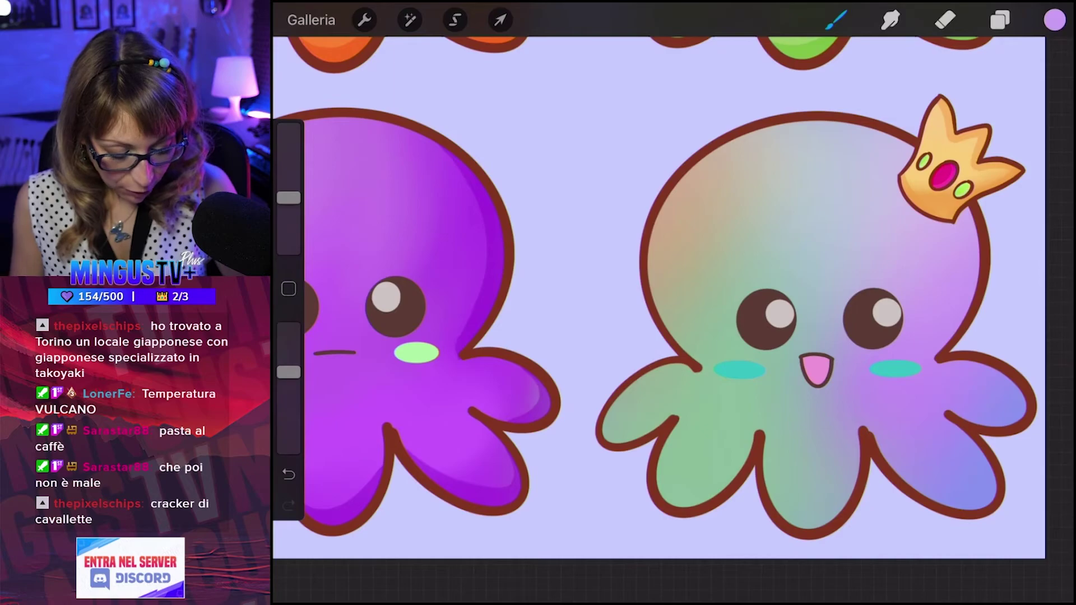
left_click(1054, 20)
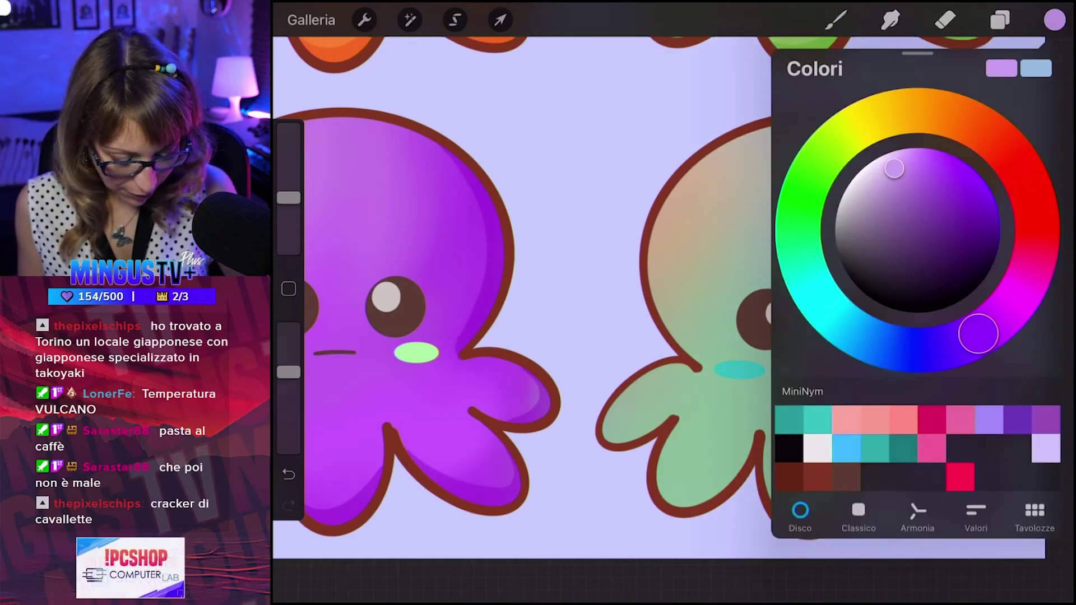
left_click_drag(977, 333, 957, 343)
left_click_drag(893, 168, 920, 163)
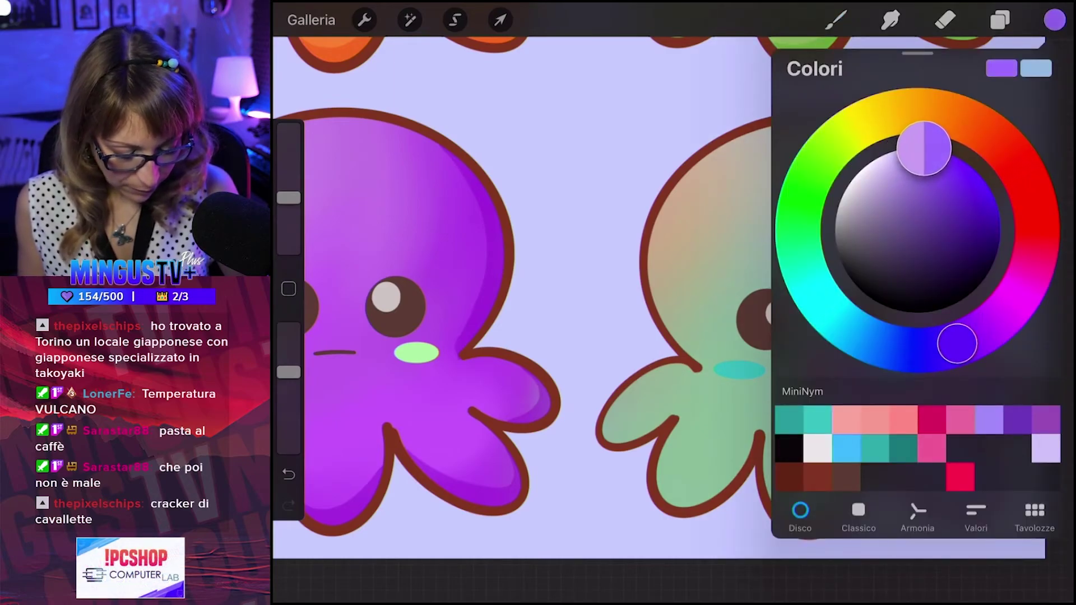
left_click(1054, 20)
Brush purple shading arcs under the crowned octopus's right, middle and left tentacles.
scroll(659, 297, "right", 2)
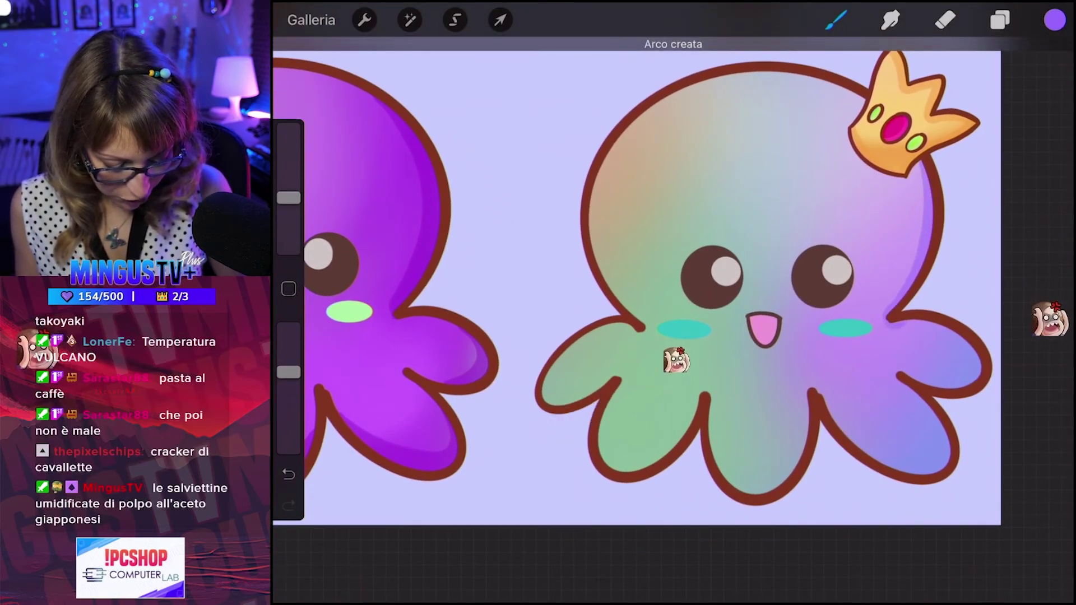
key("e")
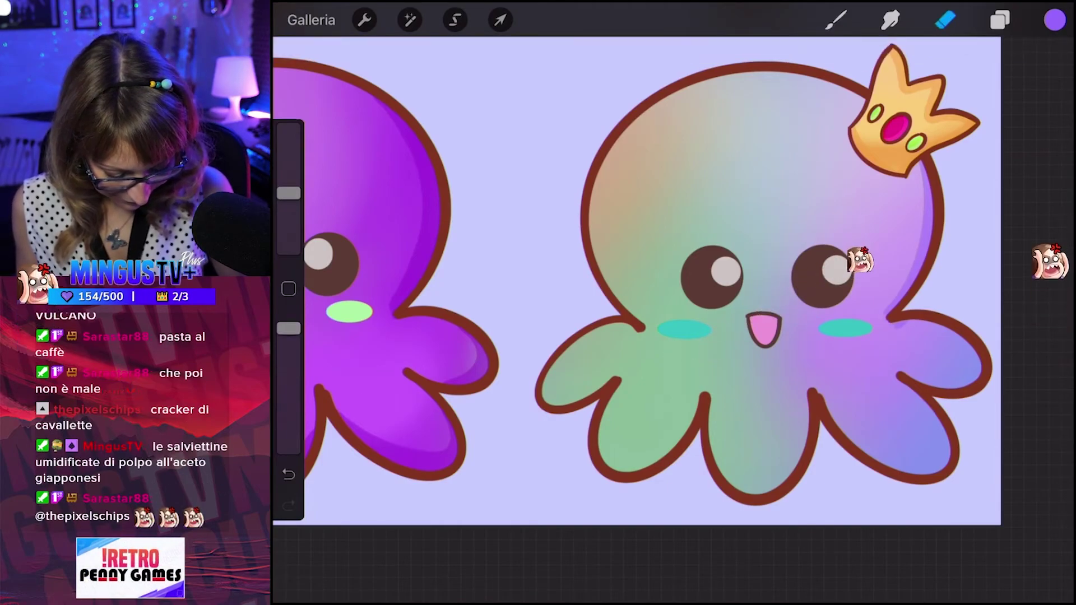
key("b")
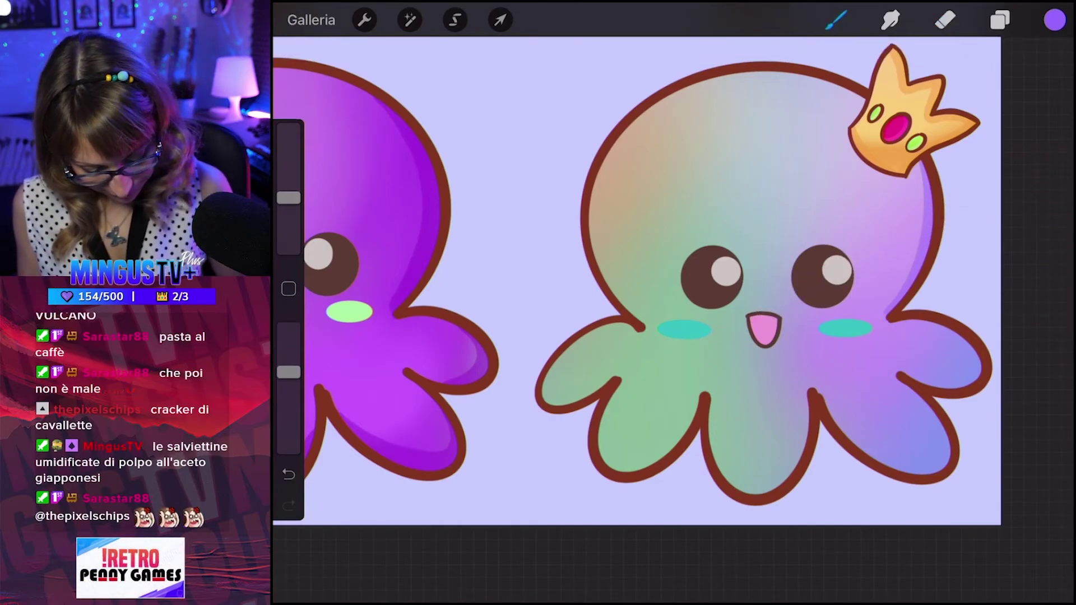
left_click_drag(925, 333, 961, 384)
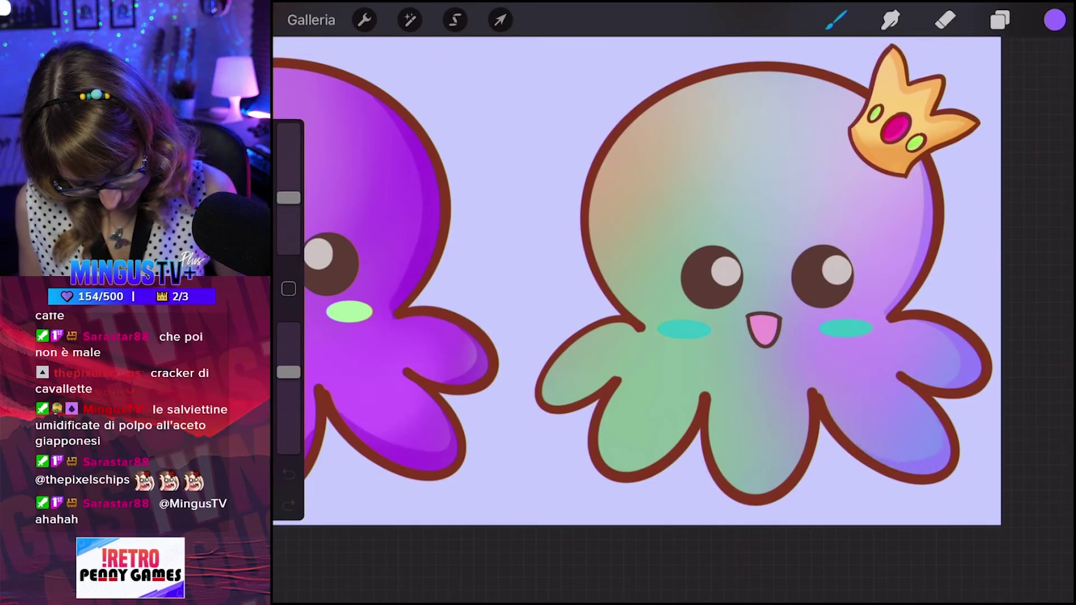
mouse_move(765, 484)
left_mouse_down()
mouse_move(799, 460)
mouse_move(715, 448)
left_mouse_up()
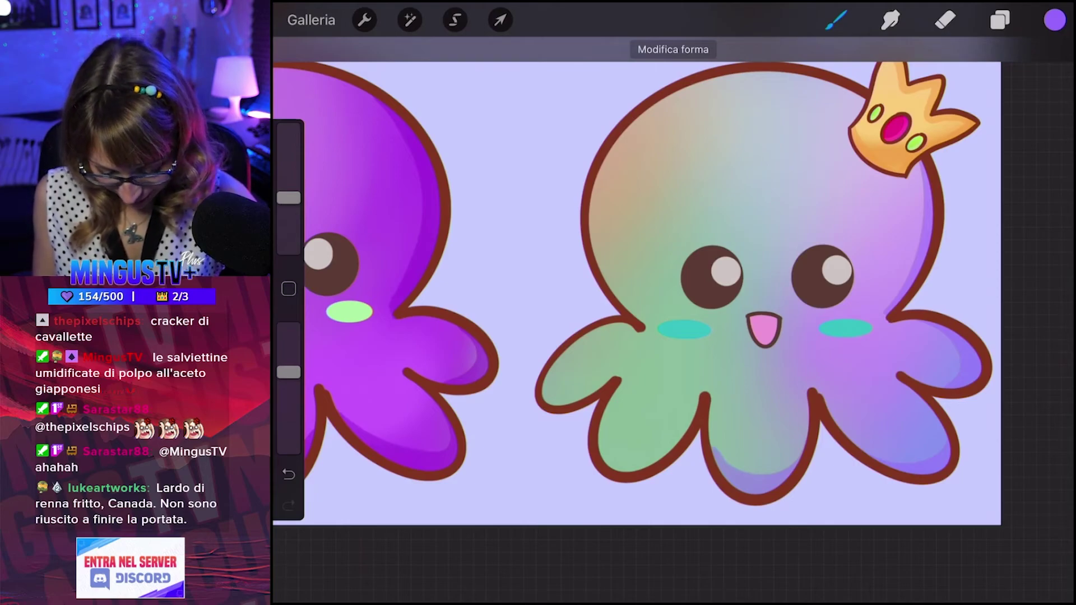
mouse_move(678, 445)
left_mouse_down()
mouse_move(602, 454)
mouse_move(673, 460)
left_mouse_up()
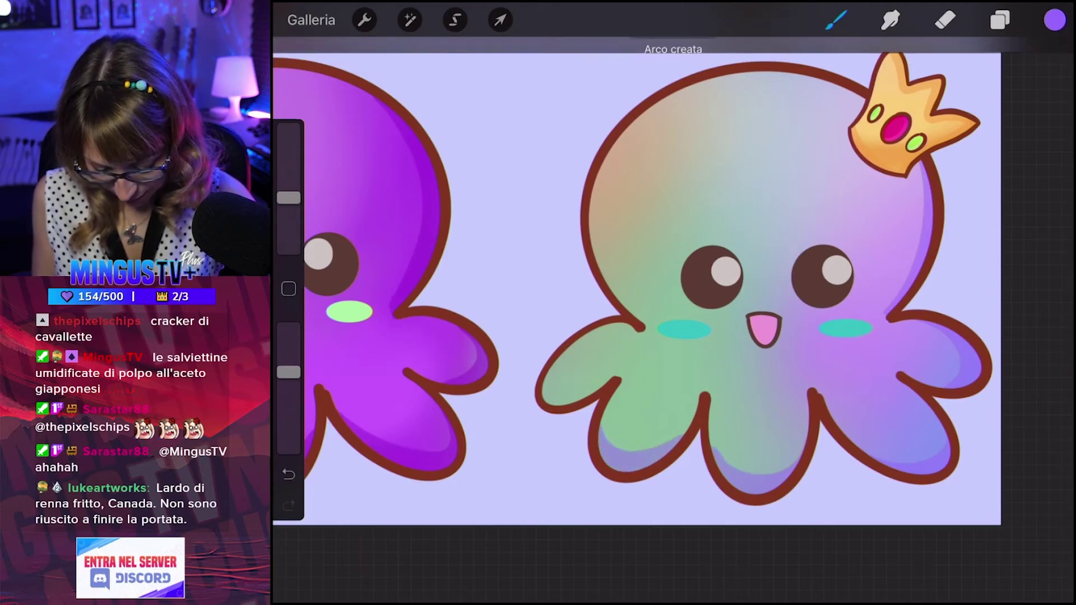
left_click_drag(554, 372, 544, 391)
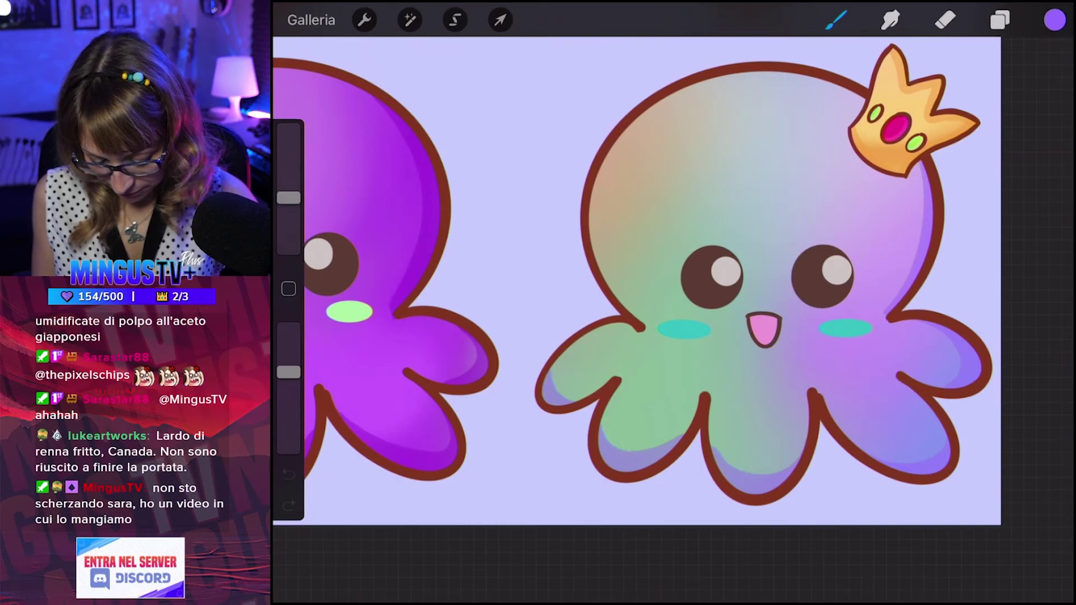
left_click_drag(610, 446, 673, 462)
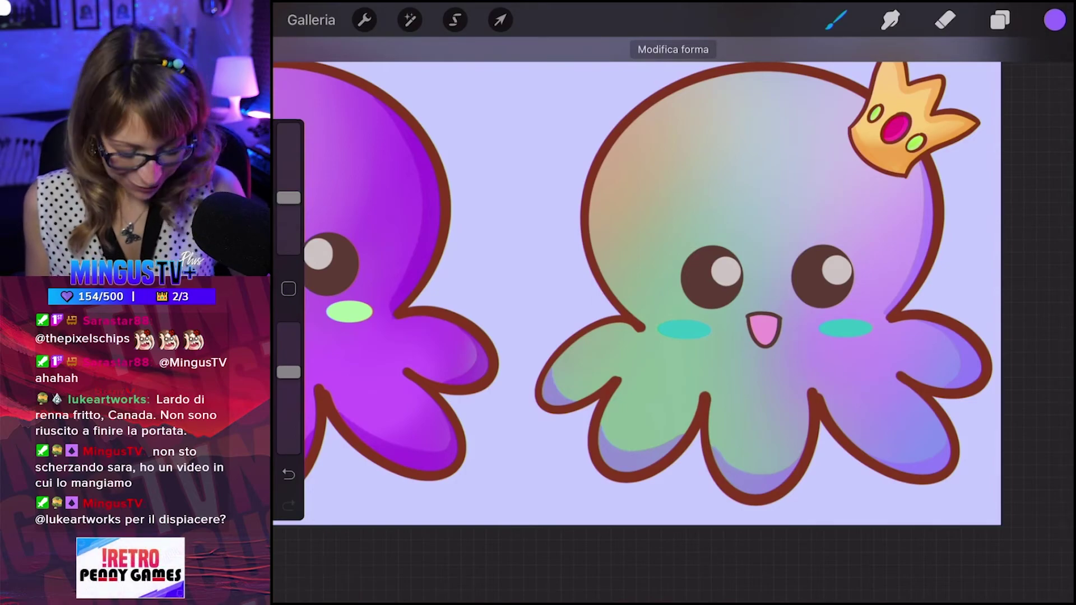
Choose white as the brush colour for highlights.
scroll(672, 280, "down", 3)
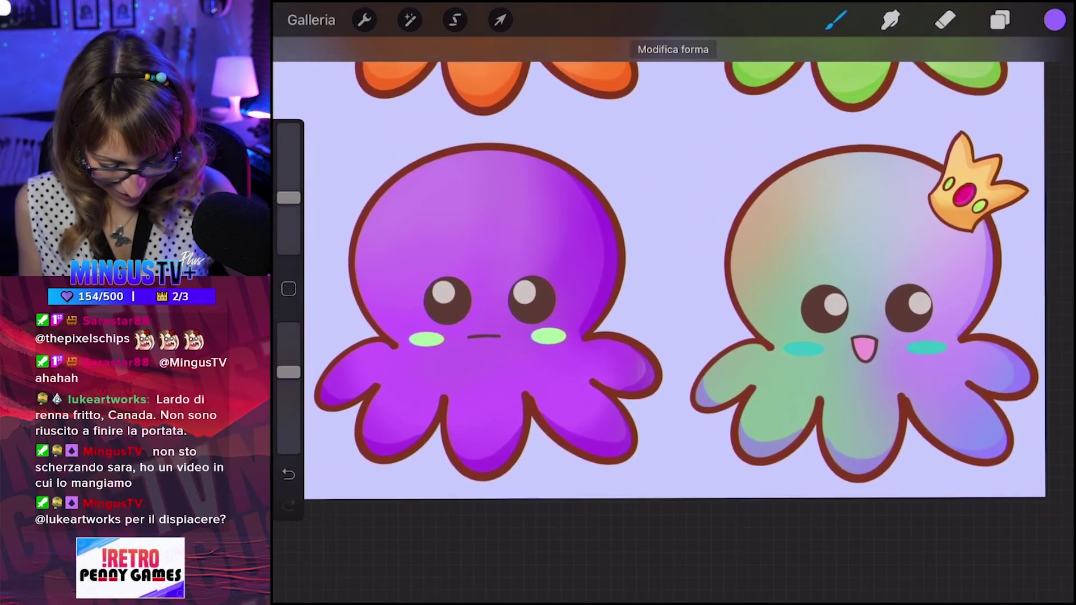
scroll(673, 280, "left", 3)
scroll(672, 280, "up", 3)
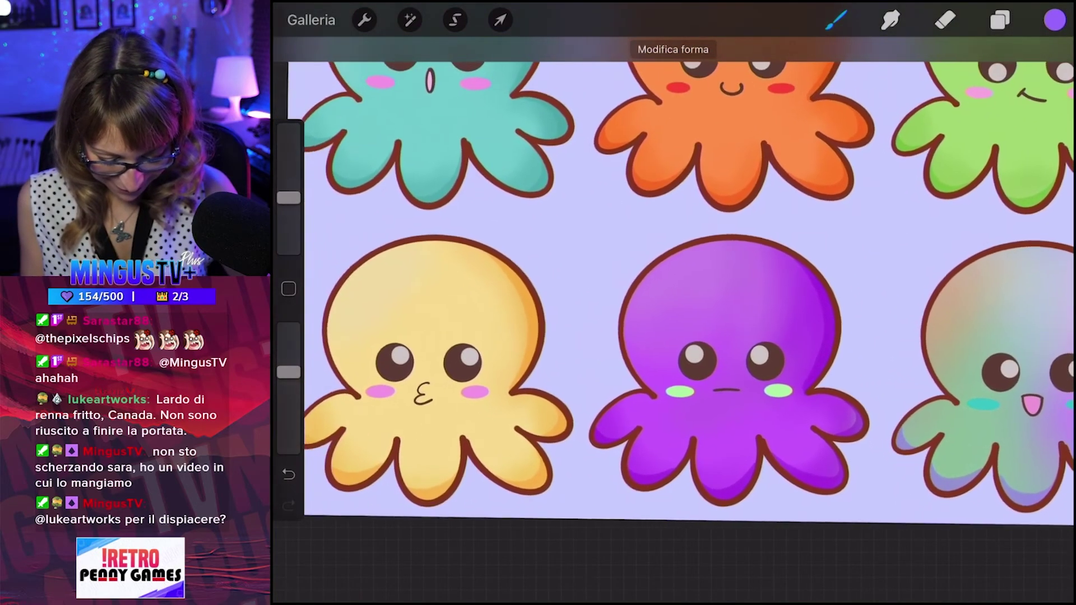
scroll(700, 337, "down", 2)
scroll(701, 336, "down", 3)
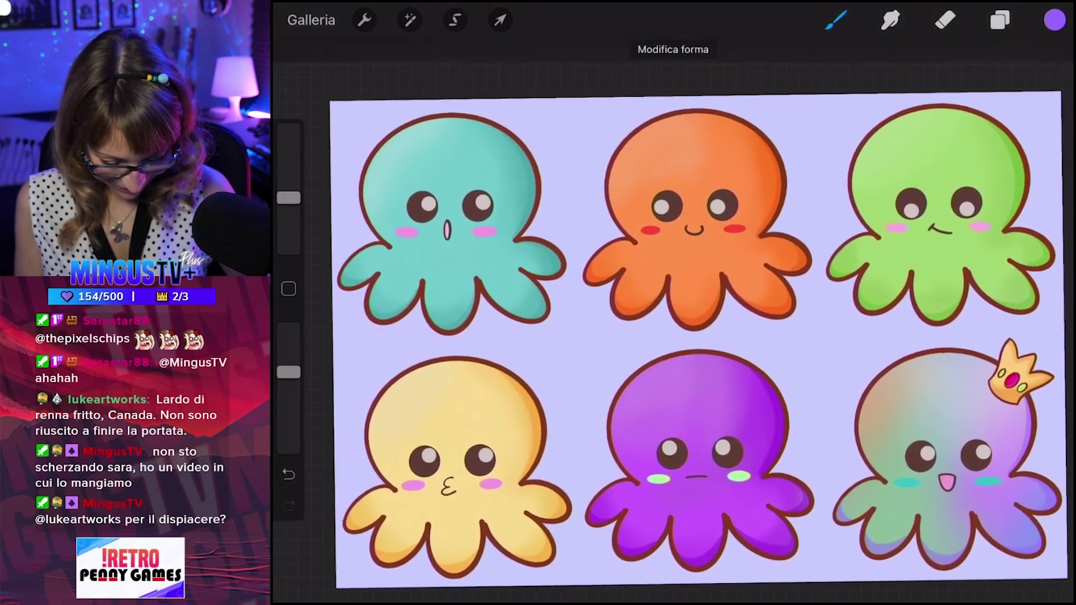
left_click(1054, 19)
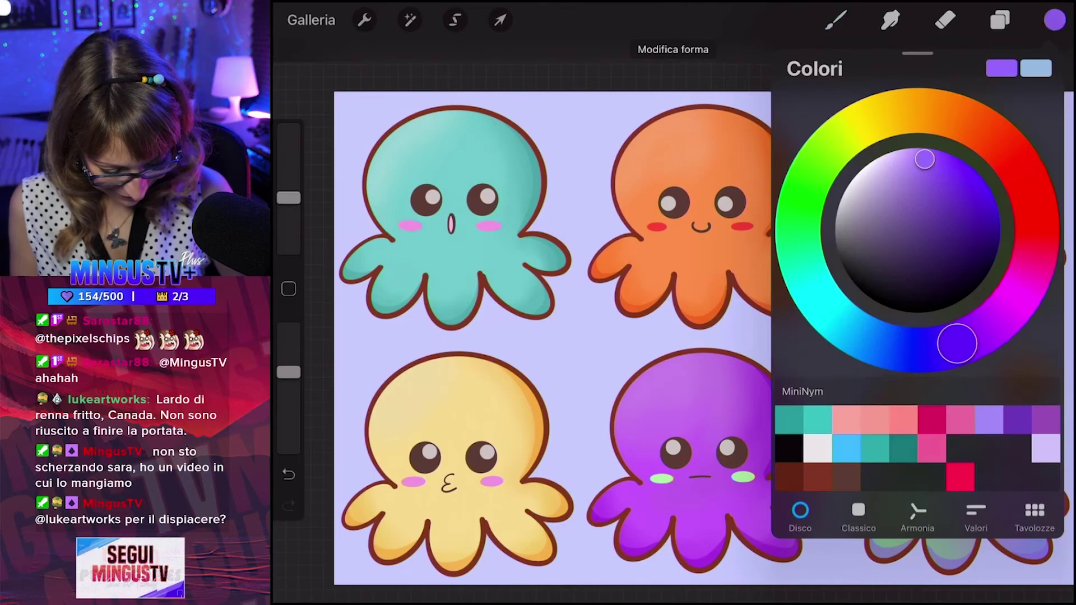
left_click(869, 178)
left_click(817, 448)
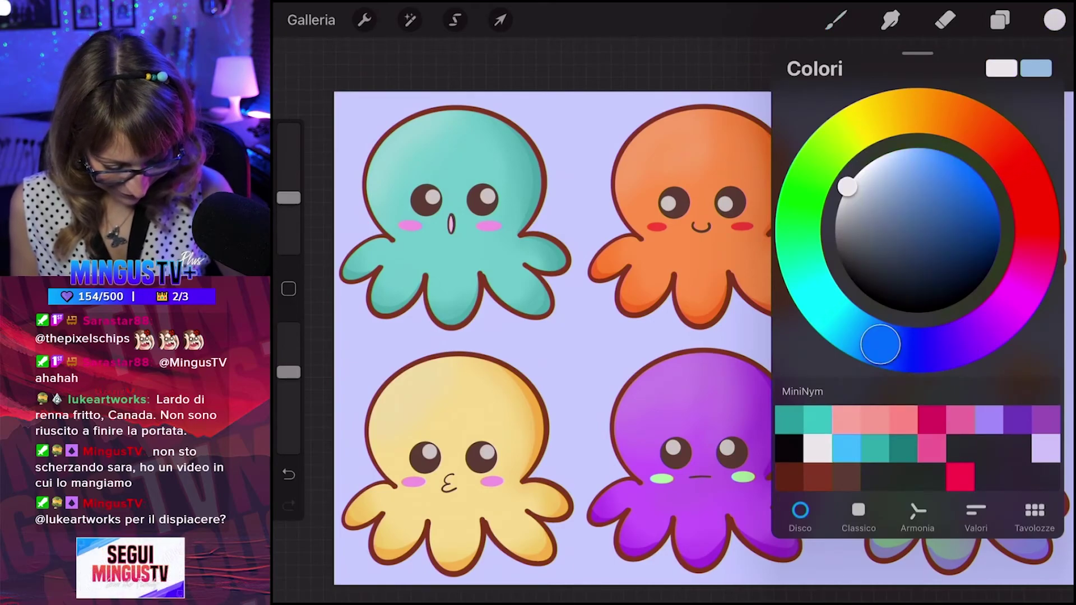
left_click(835, 20)
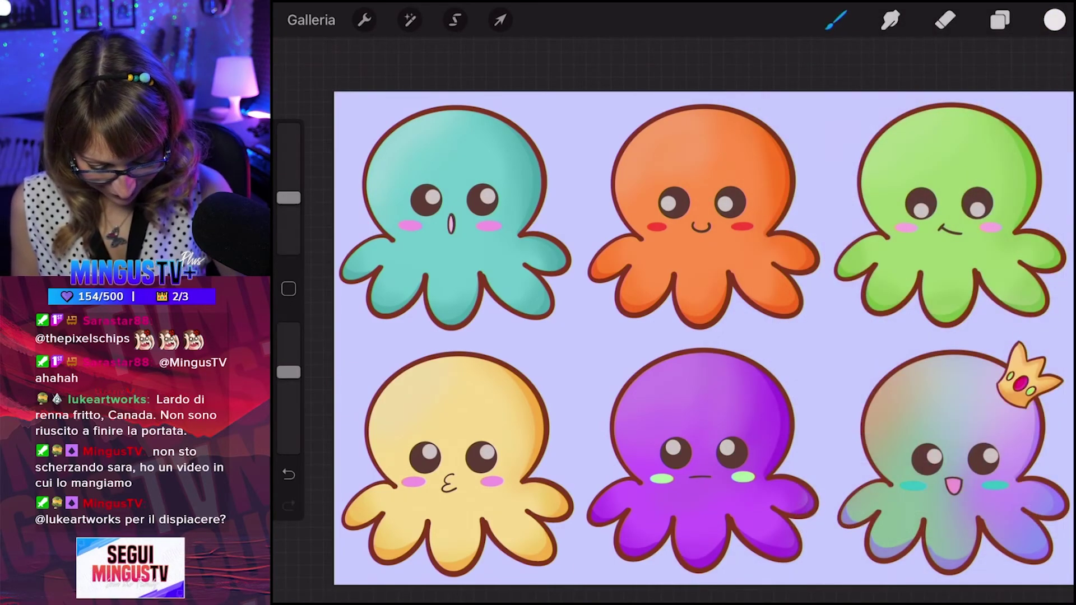
Paint white shine strokes on the teal octopus's head and the orange octopus's head.
scroll(701, 336, "up", 3)
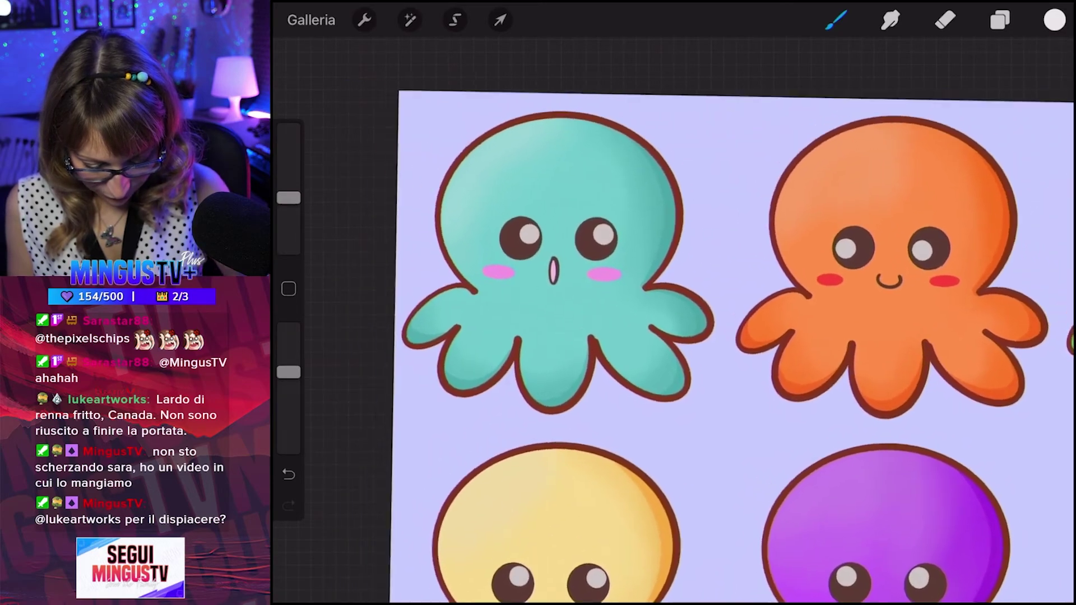
mouse_move(561, 223)
left_mouse_down()
mouse_move(580, 191)
mouse_move(617, 173)
left_mouse_up()
left_click_drag(547, 255, 550, 246)
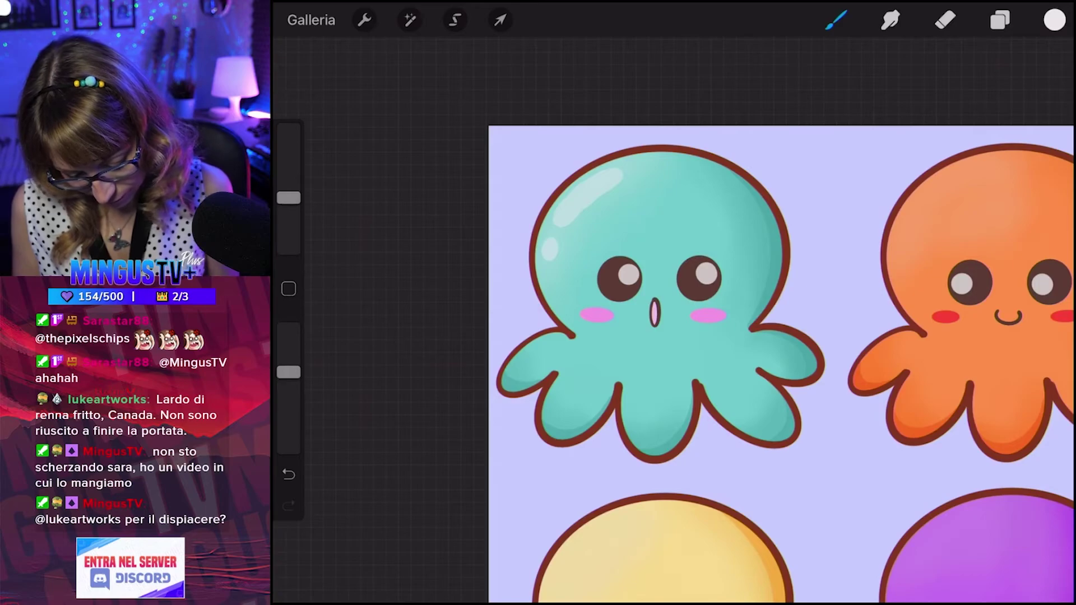
scroll(728, 364, "down", 3)
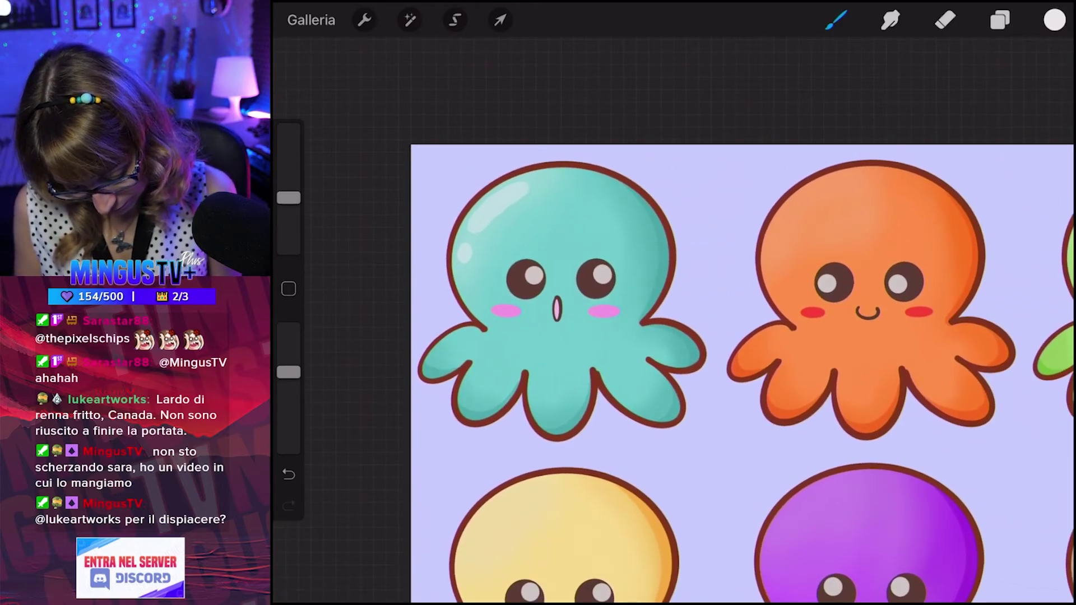
key("ctrl+z")
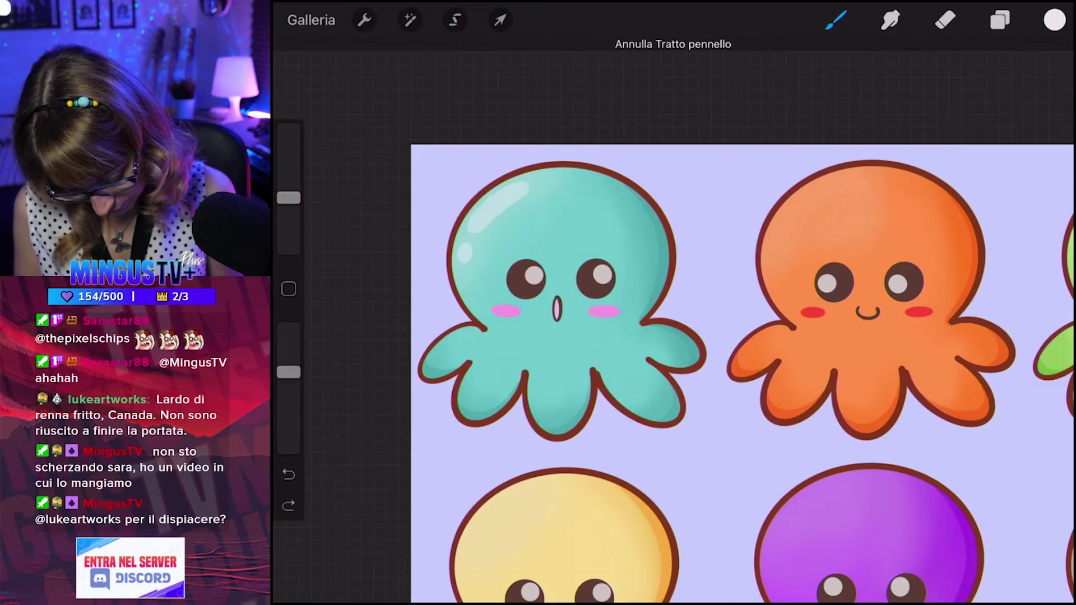
key("ctrl+shift+z")
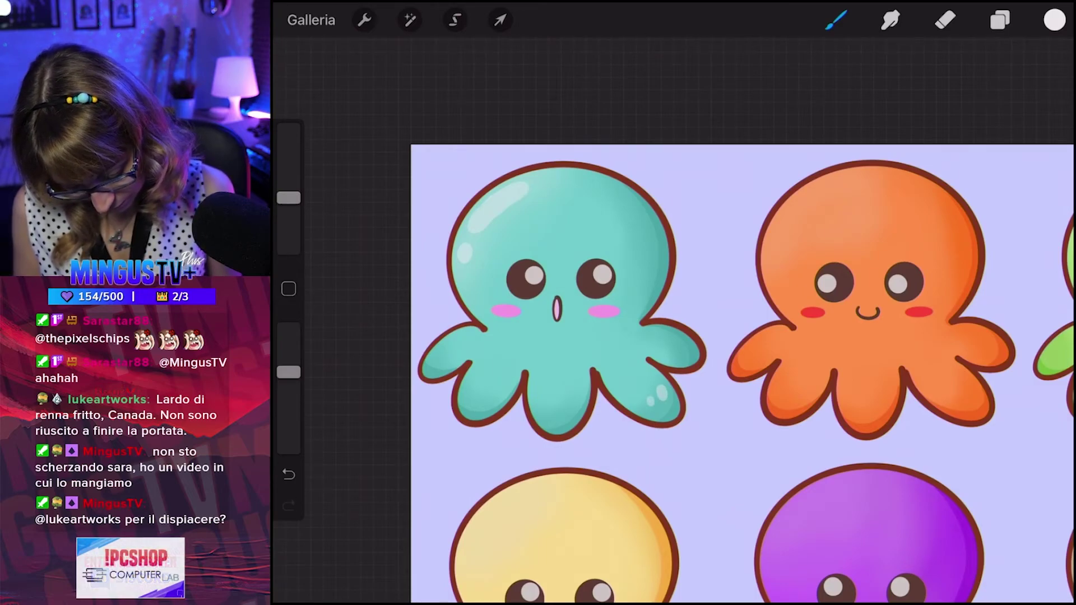
left_click_drag(855, 175, 793, 216)
Dab a small white shine dot on the orange octopus's head.
left_click(780, 234)
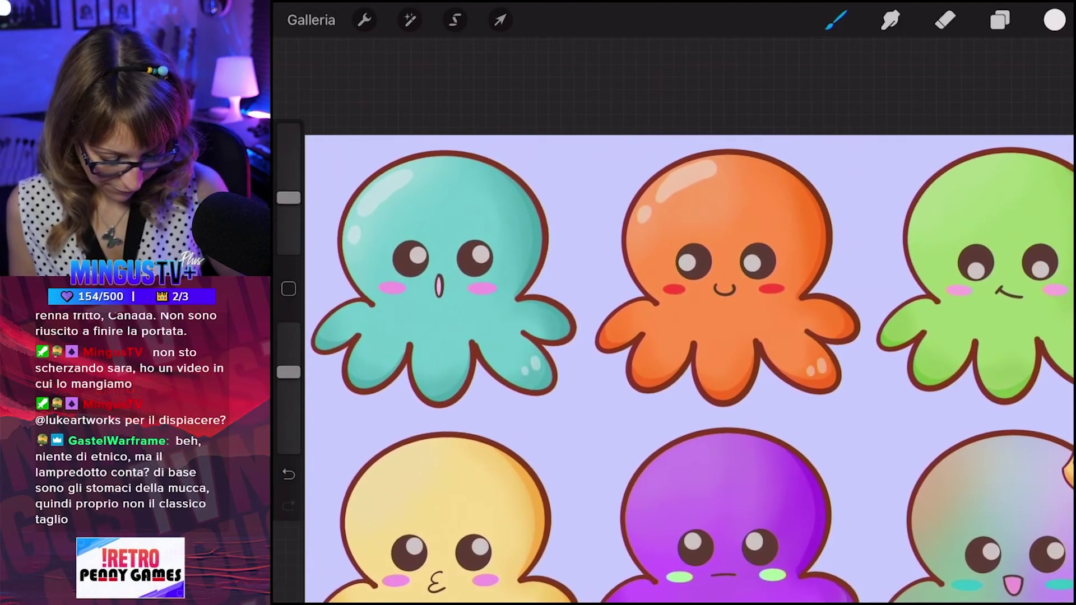
scroll(673, 336, "right", 10)
scroll(616, 337, "down", 3)
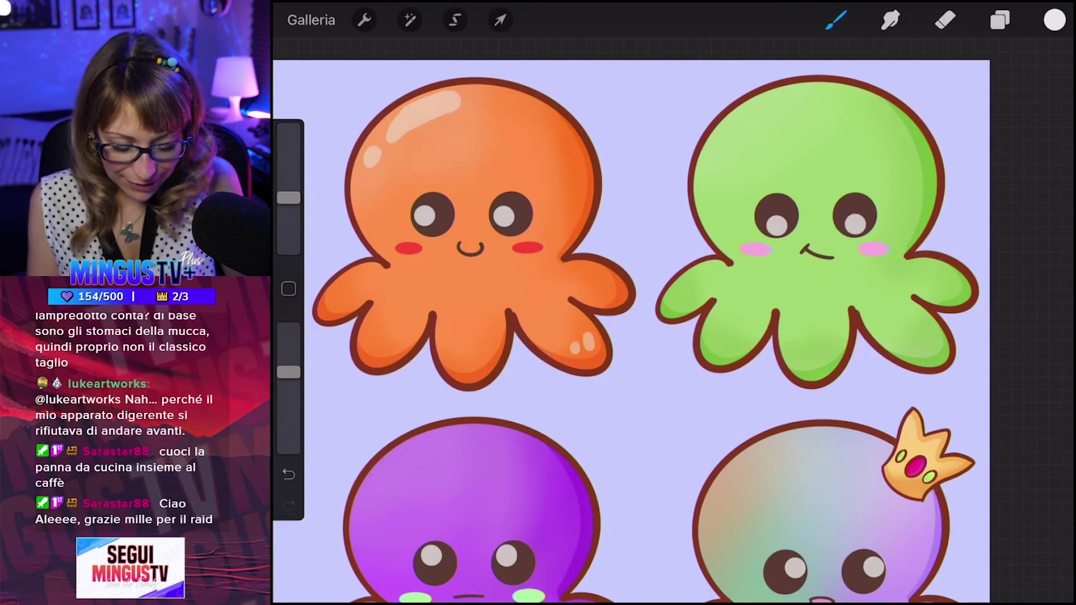
left_click_drag(633, 337, 667, 348)
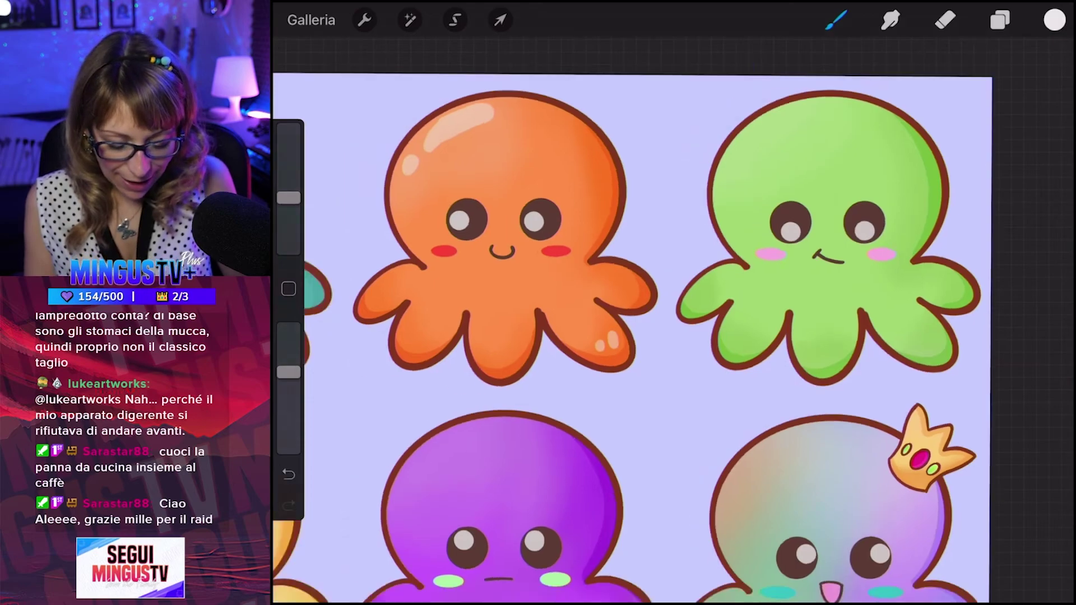
scroll(633, 336, "down", 5)
scroll(672, 314, "up", 2)
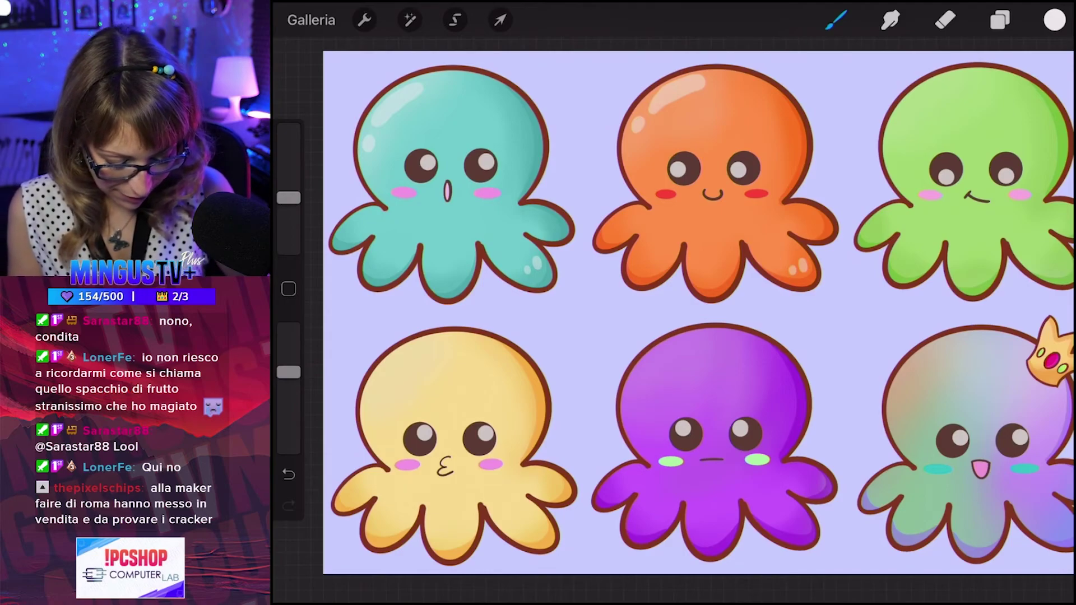
Paint a curved white shine stroke on the green octopus's upper-left head.
scroll(673, 325, "up", 2)
scroll(673, 325, "up", 2)
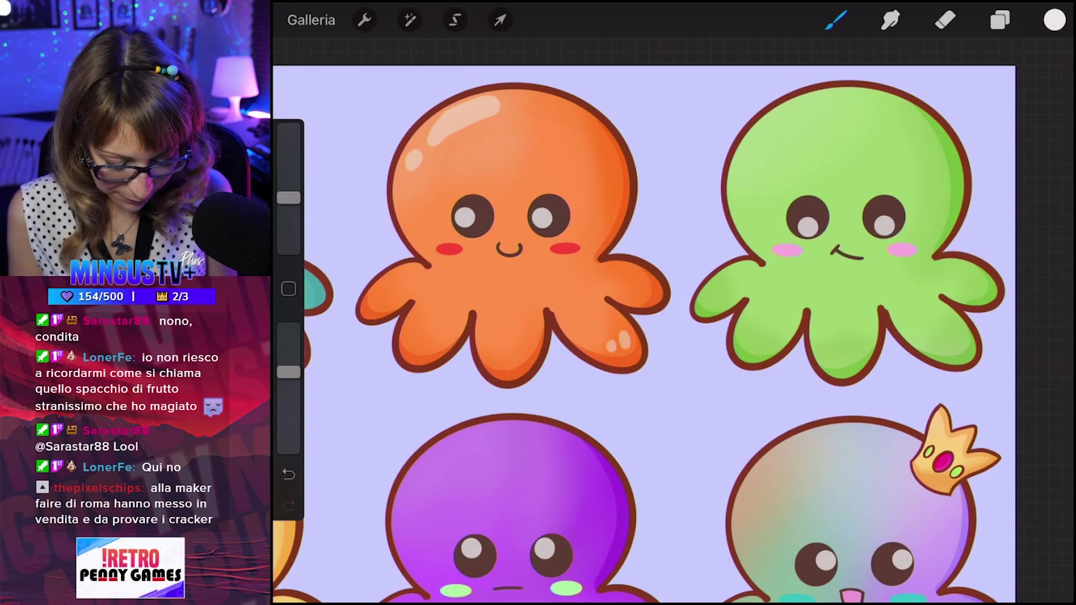
left_click_drag(823, 97, 780, 129)
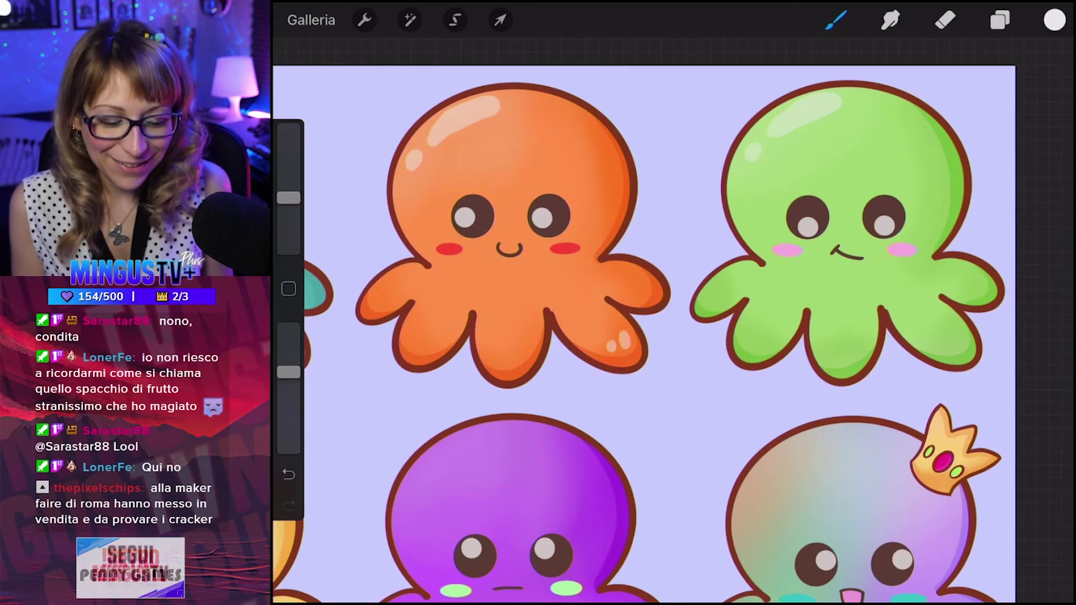
scroll(644, 336, "down", 2)
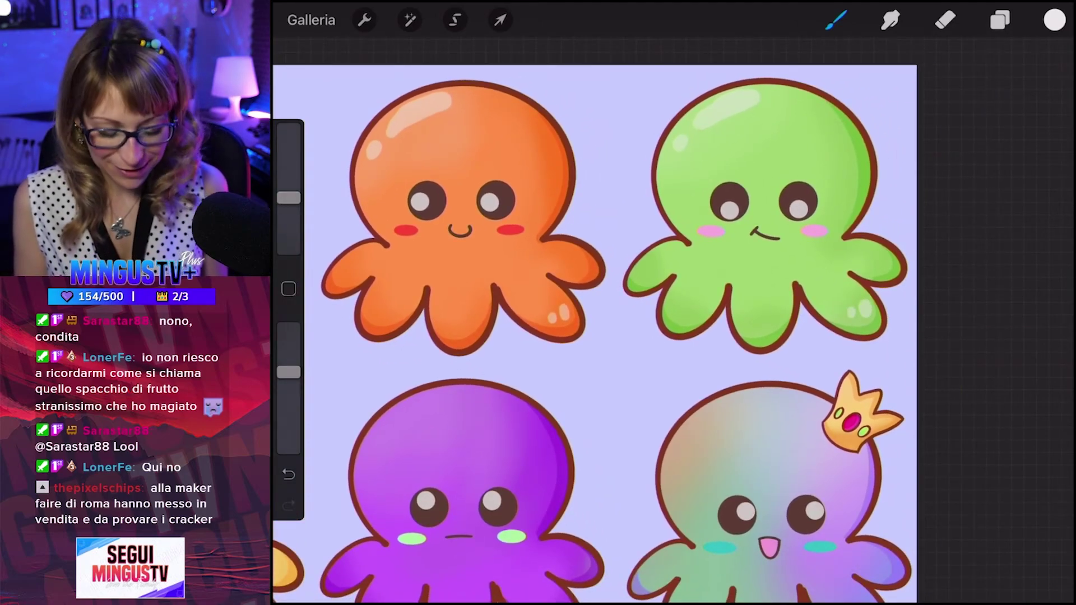
scroll(605, 336, "up", 1)
scroll(673, 325, "down", 2)
scroll(561, 364, "up", 3)
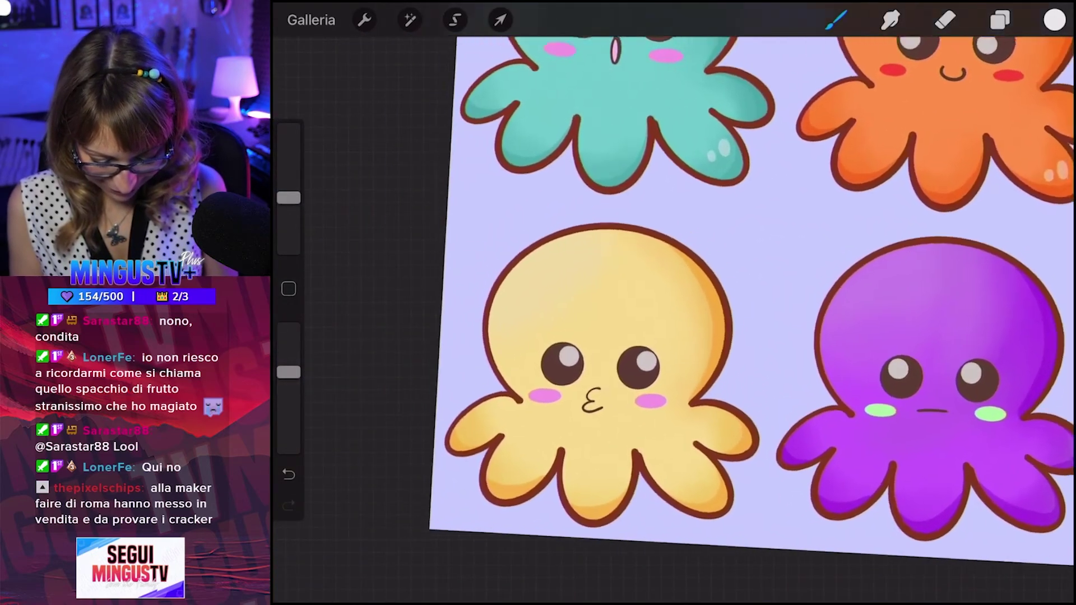
scroll(617, 347, "up", 1)
Repaint the yellow octopus's white head highlight with higher brush opacity.
left_click_drag(549, 264, 602, 221)
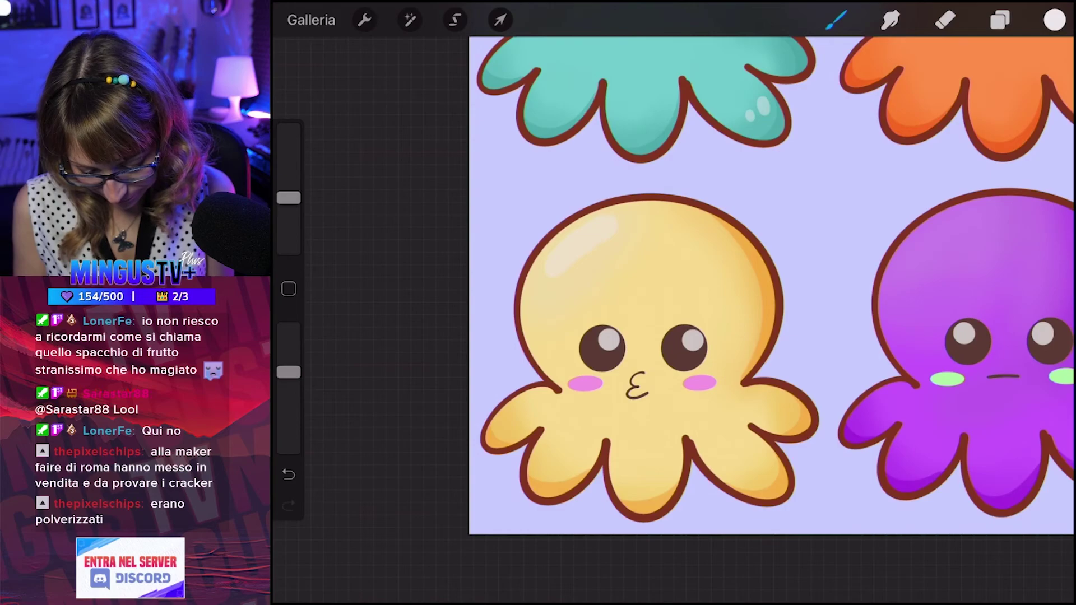
key("ctrl+z")
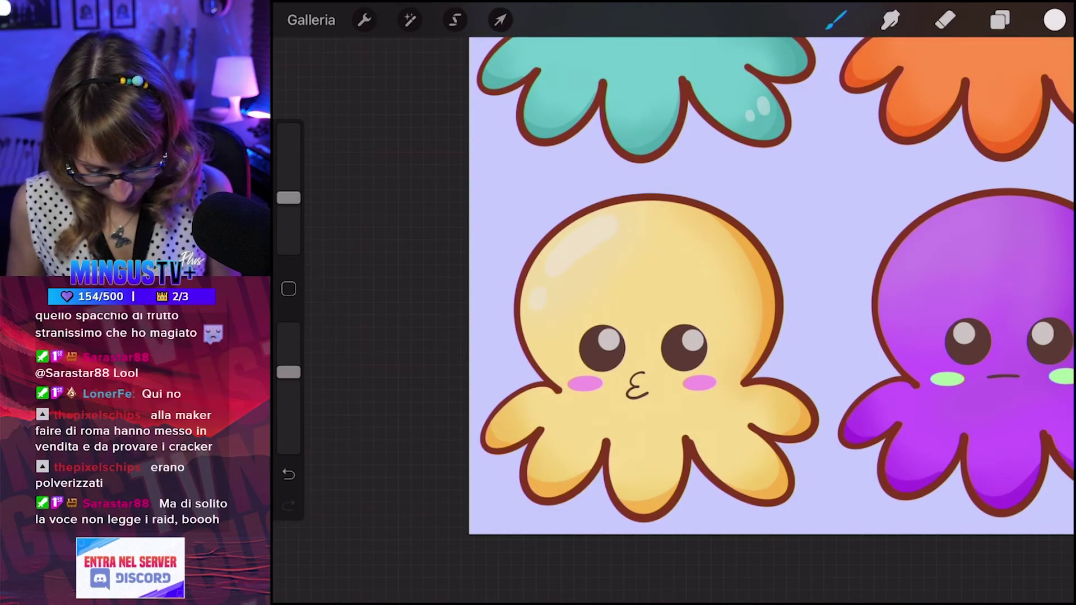
left_click_drag(288, 372, 288, 328)
scroll(767, 286, "down", 2)
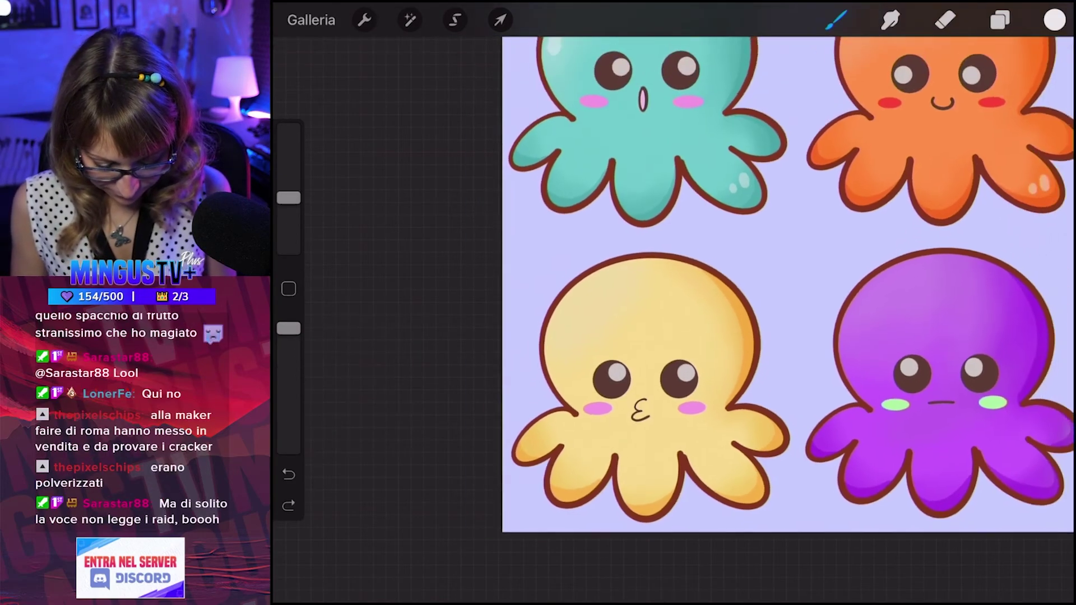
left_click_drag(568, 308, 610, 283)
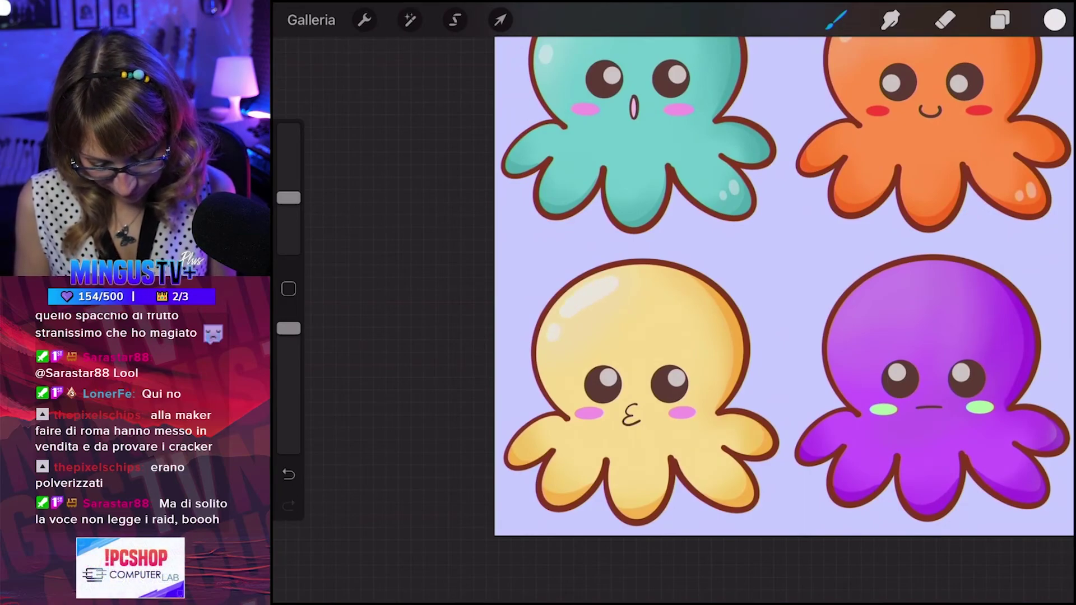
scroll(784, 280, "down", 2)
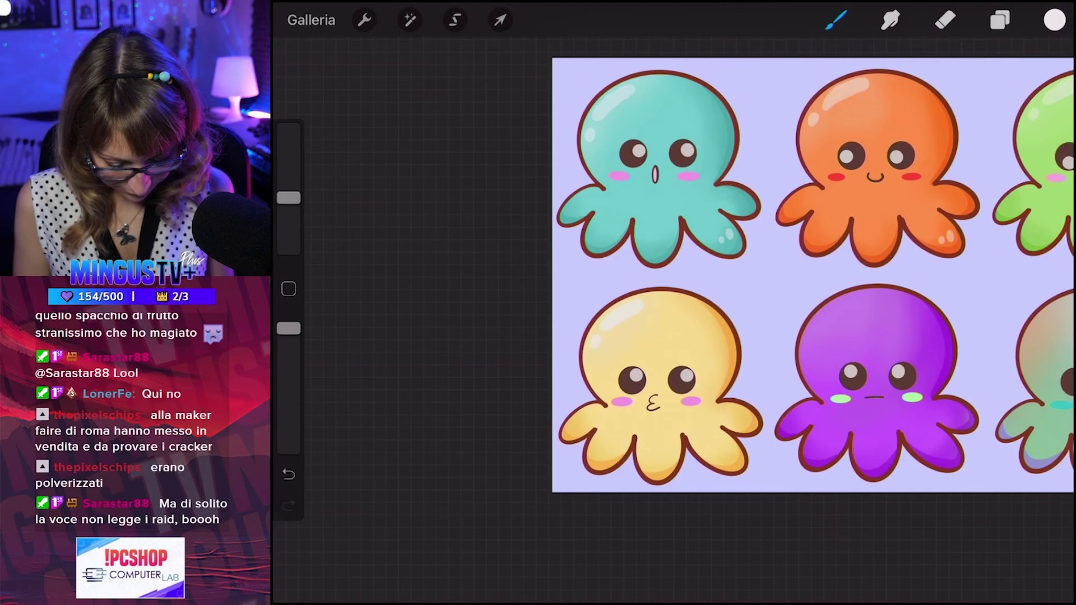
scroll(617, 336, "up", 2)
scroll(561, 348, "up", 2)
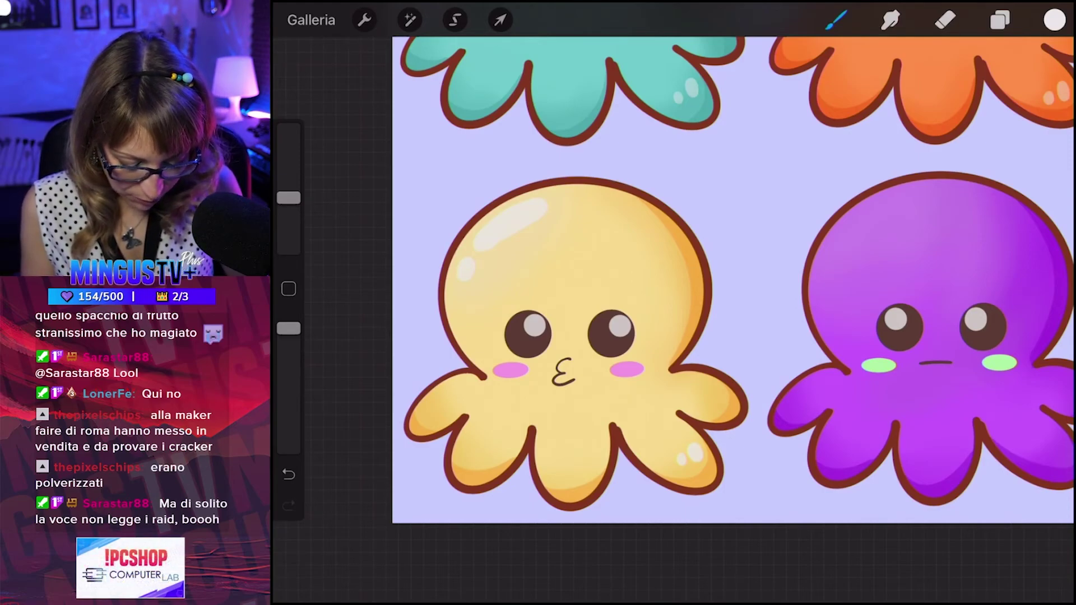
scroll(672, 319, "up", 3)
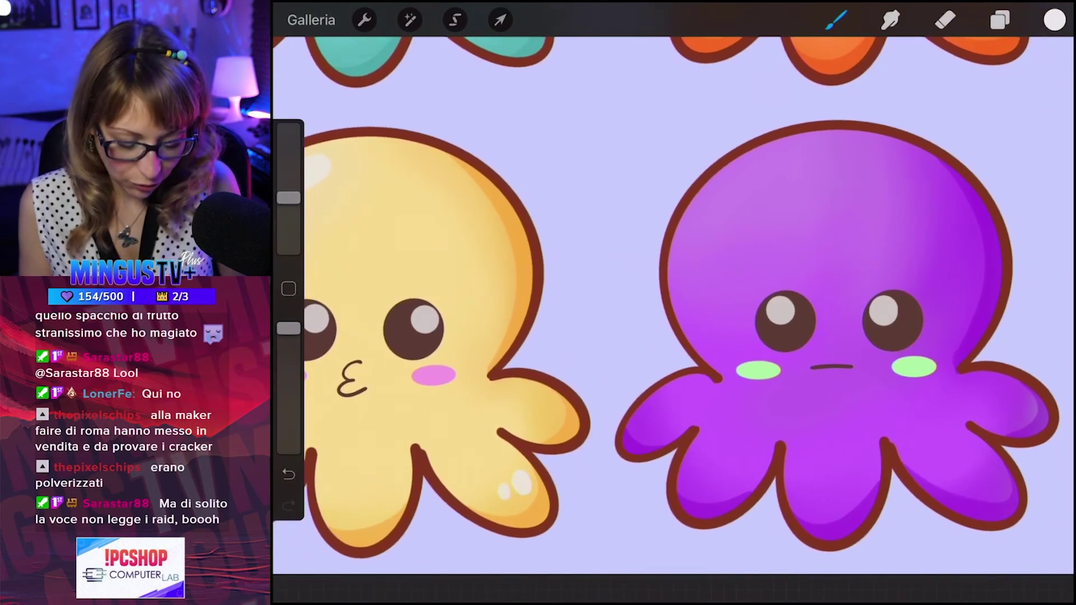
Paint soft white highlights on the purple octopus's head and body at lower opacity.
left_click_drag(787, 149, 732, 187)
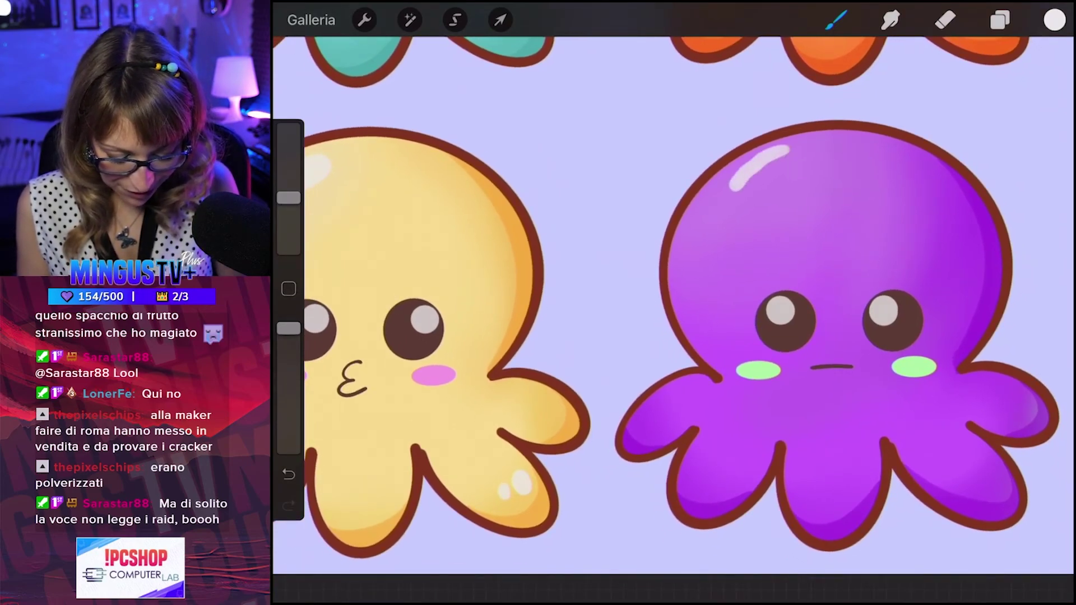
key("ctrl+z")
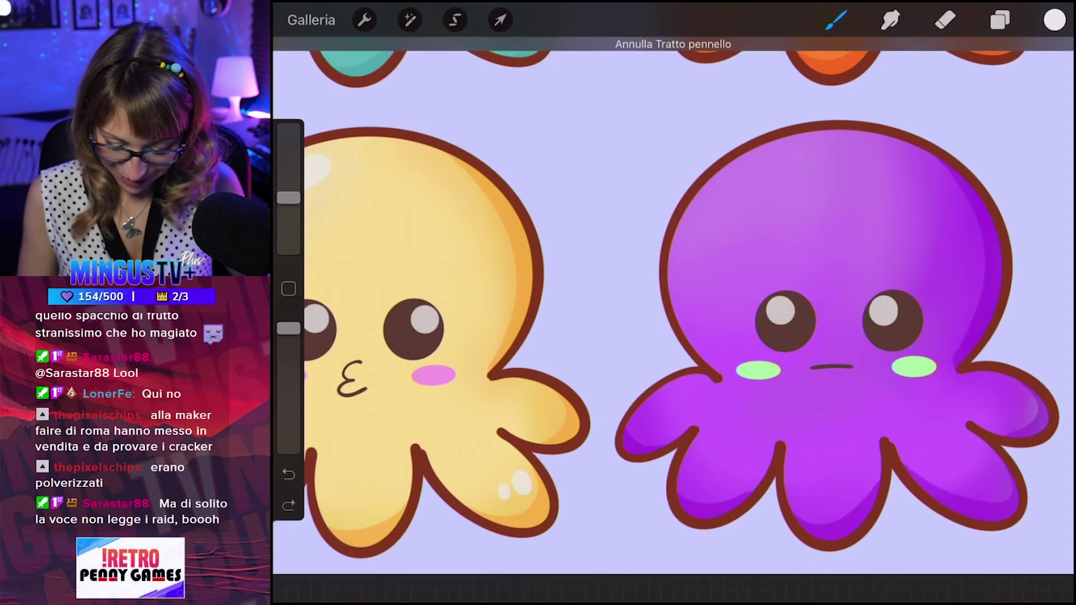
left_click_drag(288, 328, 289, 357)
left_click_drag(807, 146, 746, 176)
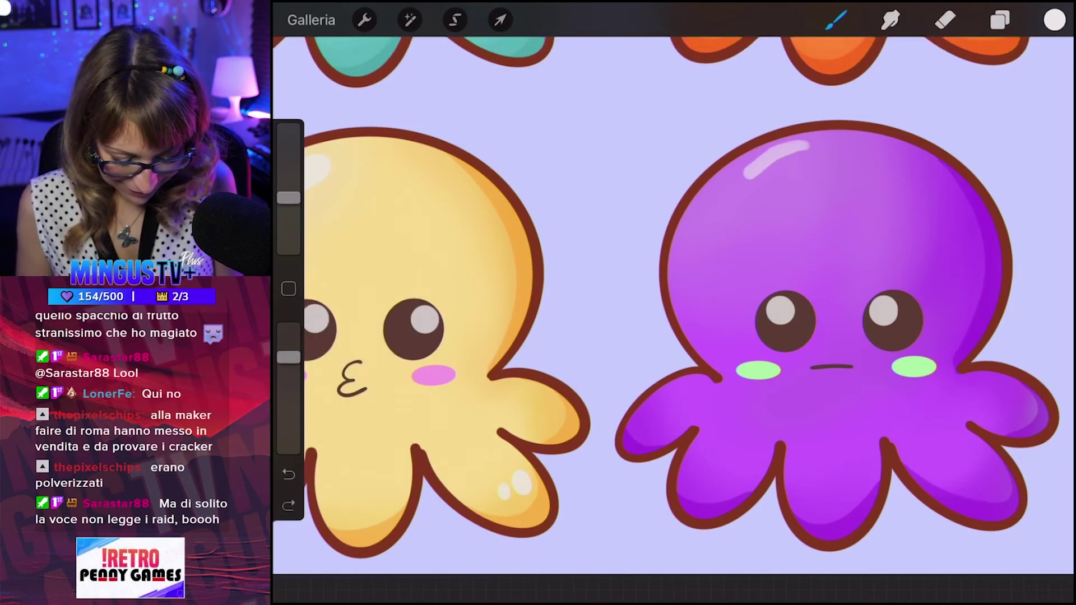
key("ctrl+z")
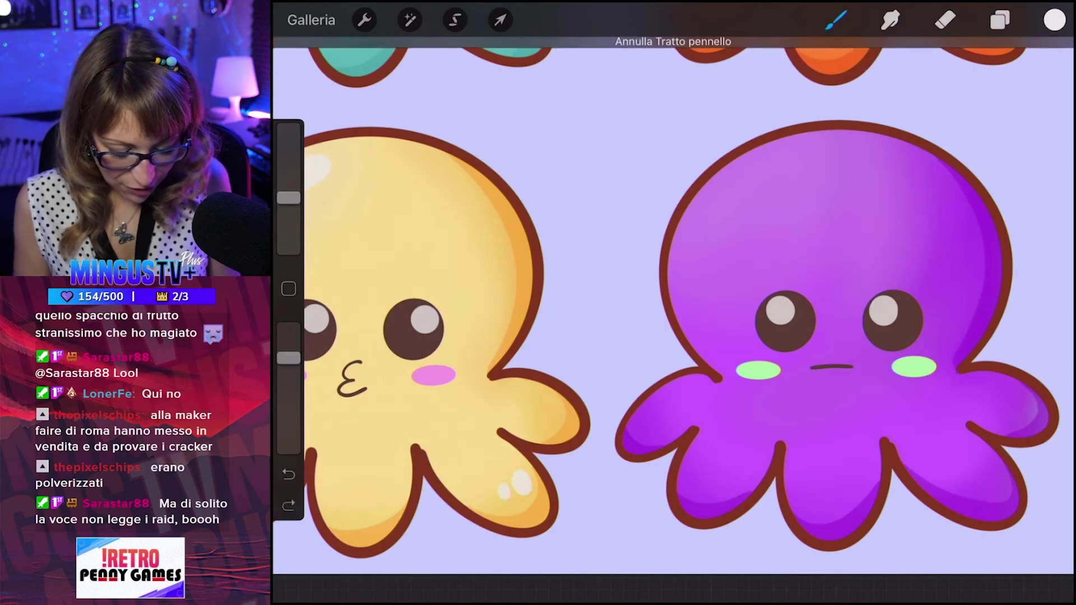
left_click_drag(824, 143, 742, 182)
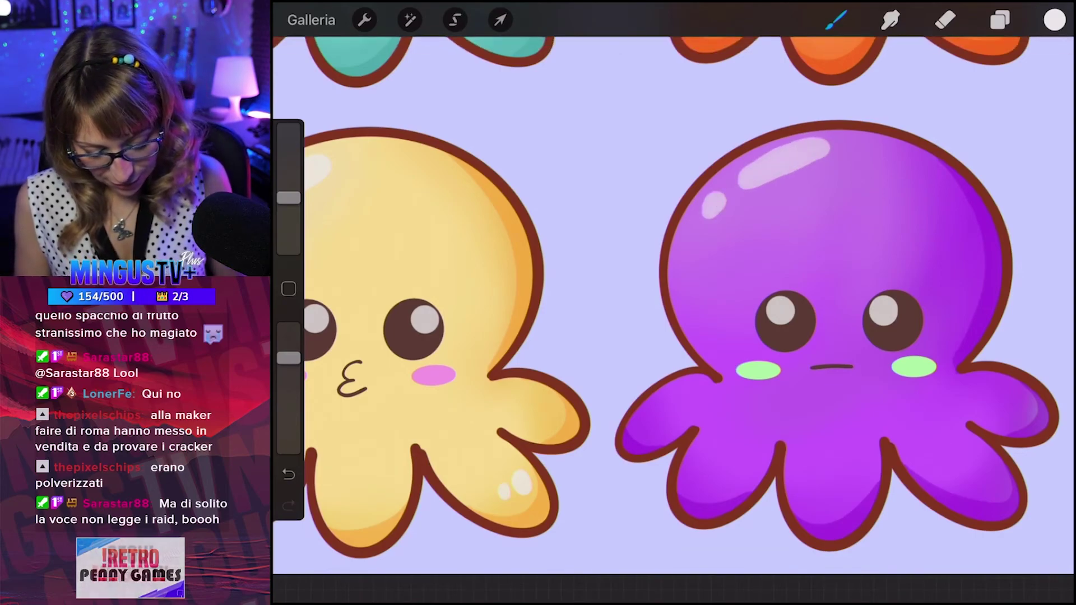
scroll(672, 303, "down", 5)
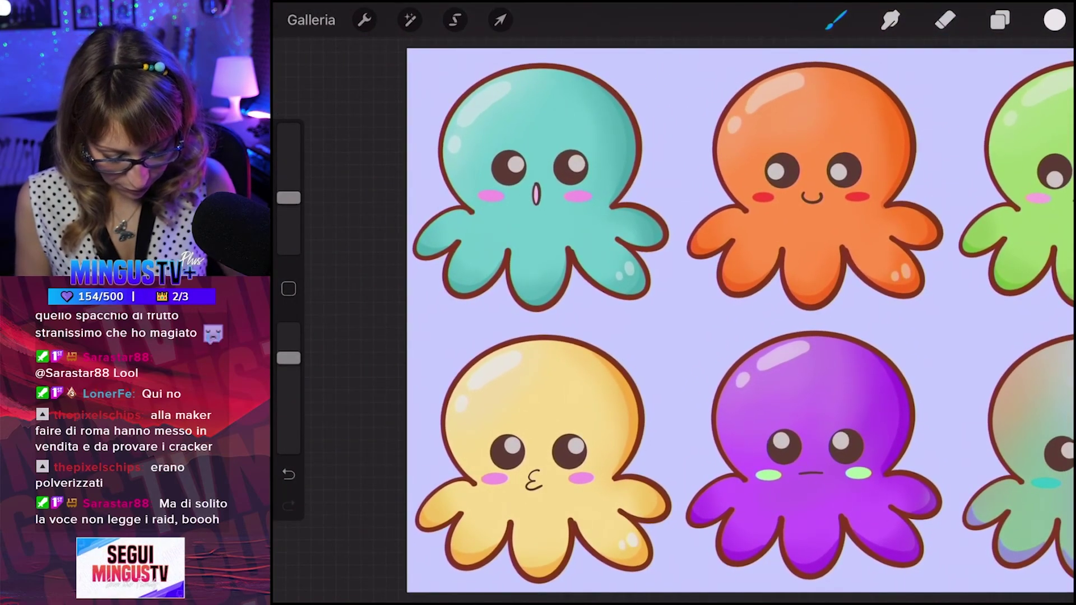
key("ctrl+z")
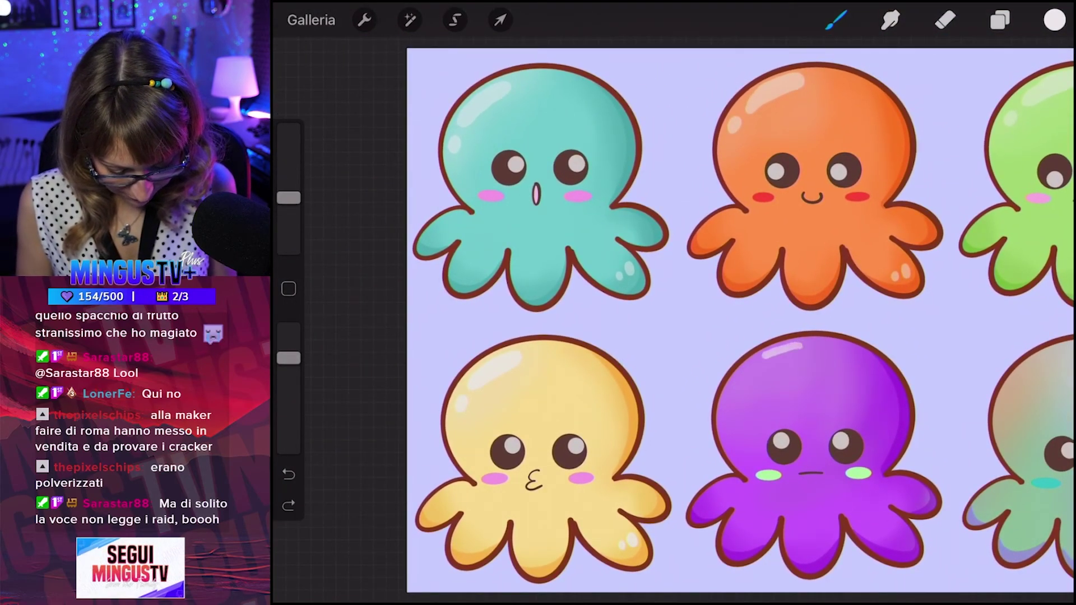
left_click_drag(782, 358, 748, 377)
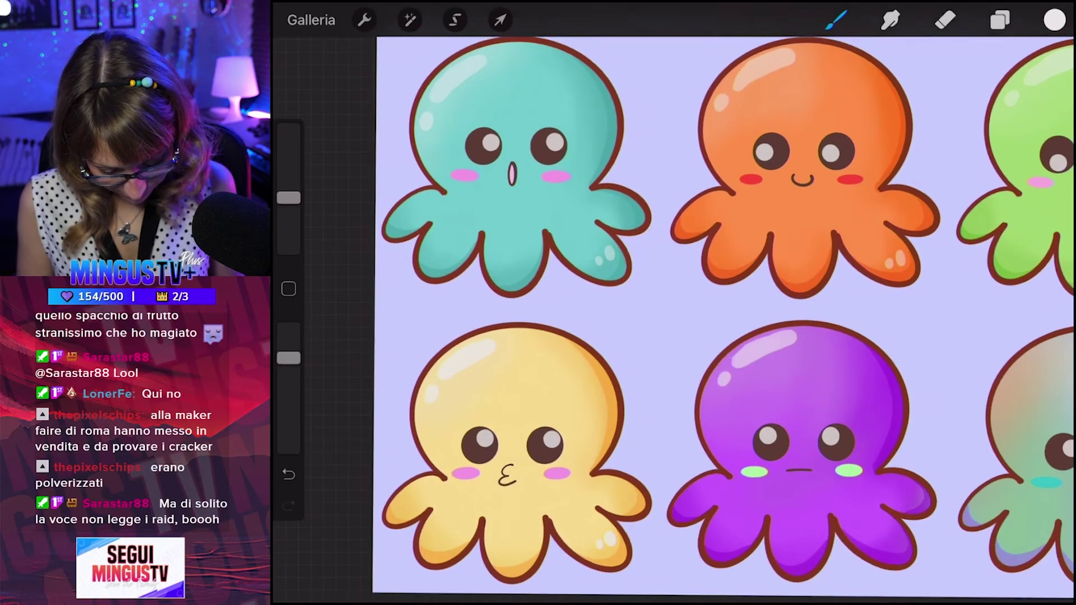
key("ctrl+z")
mouse_move(723, 352)
left_mouse_down()
mouse_move(790, 321)
mouse_move(704, 377)
left_mouse_up()
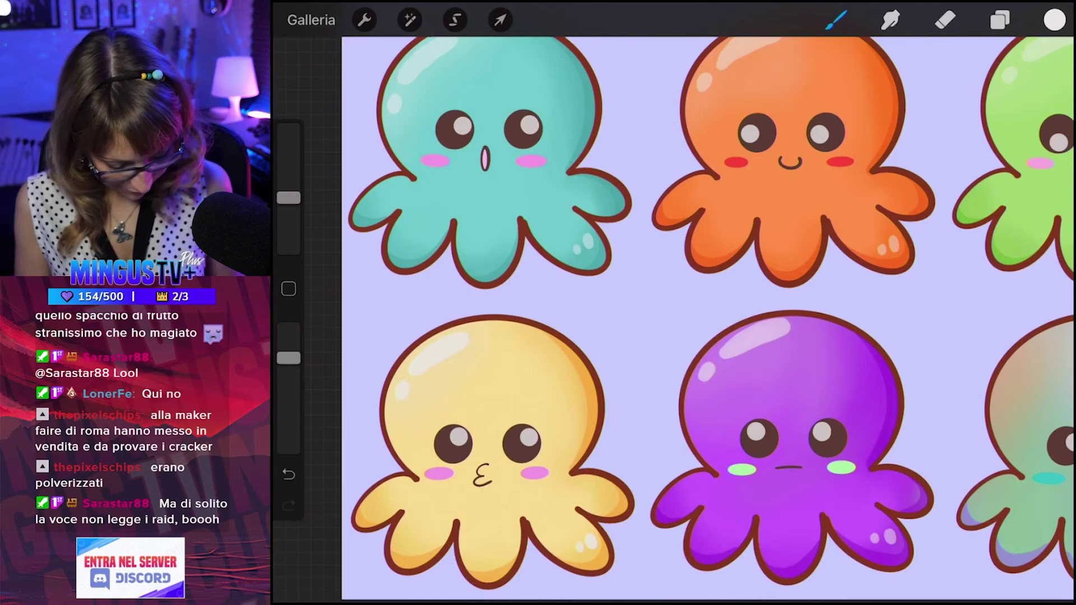
Add white shine strokes to the crowned octopus's head and a tentacle.
scroll(700, 314, "down", 3)
scroll(672, 314, "up", 2)
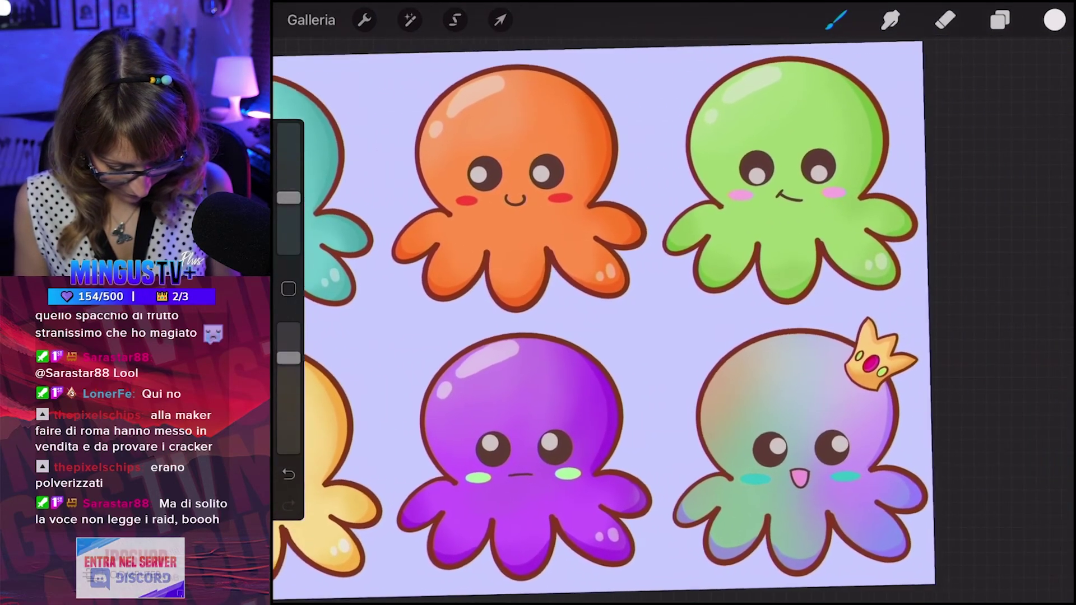
scroll(672, 314, "up", 2)
mouse_move(807, 322)
left_mouse_down()
mouse_move(768, 336)
mouse_move(747, 361)
left_mouse_up()
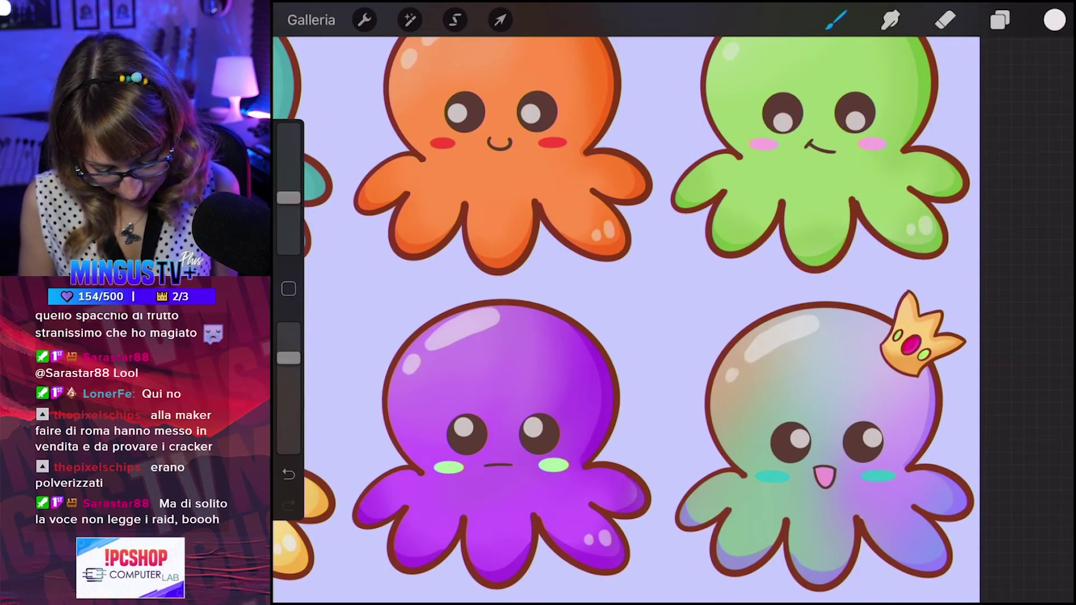
scroll(626, 319, "down", 2)
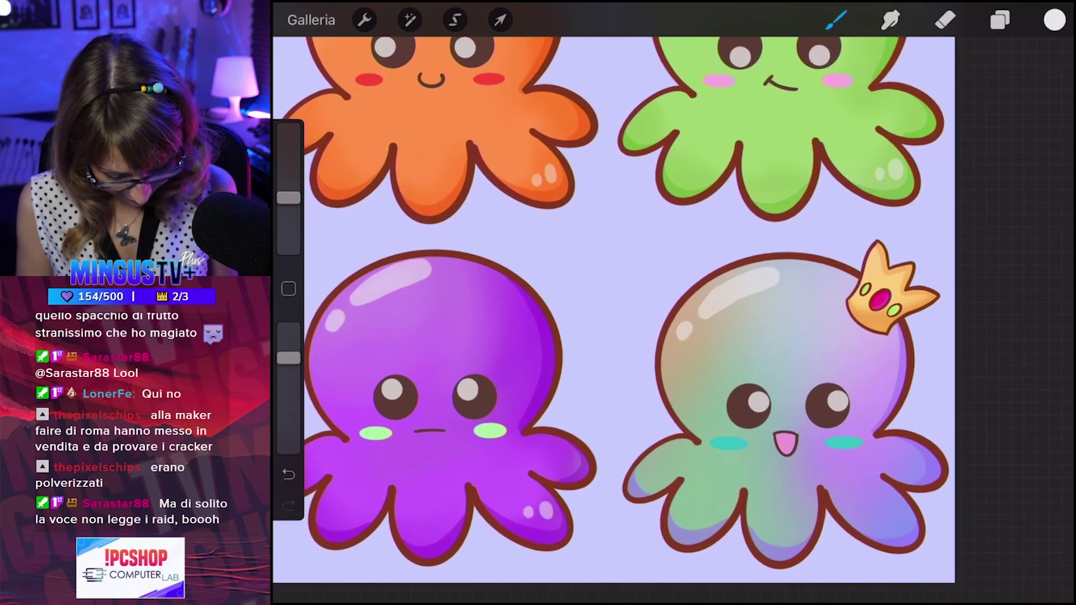
left_click(903, 519)
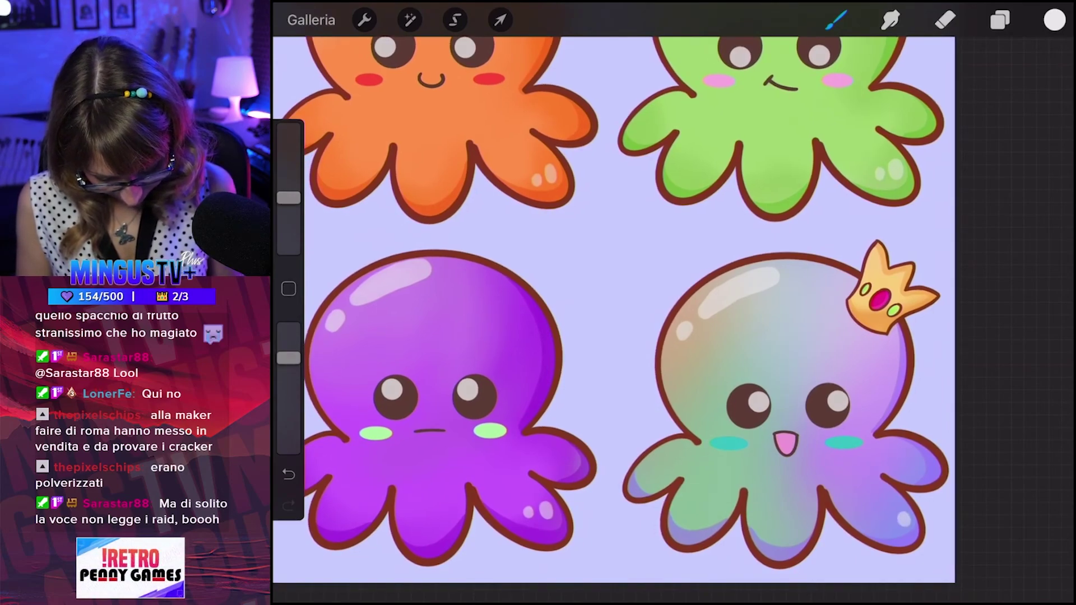
key("ctrl+z")
key("ctrl+shift+z")
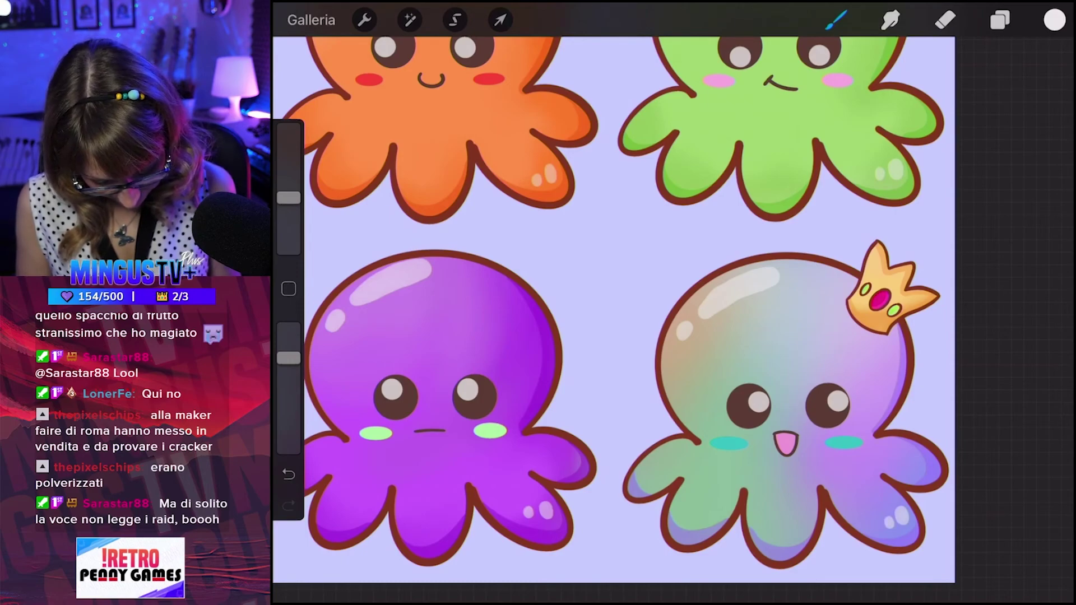
key("ctrl+z")
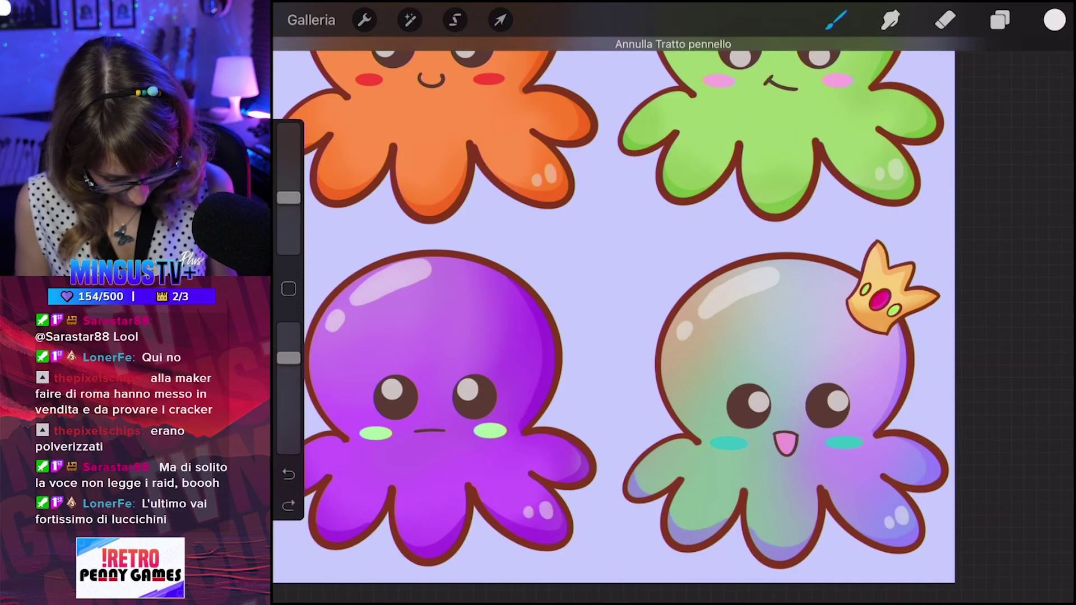
left_click(999, 20)
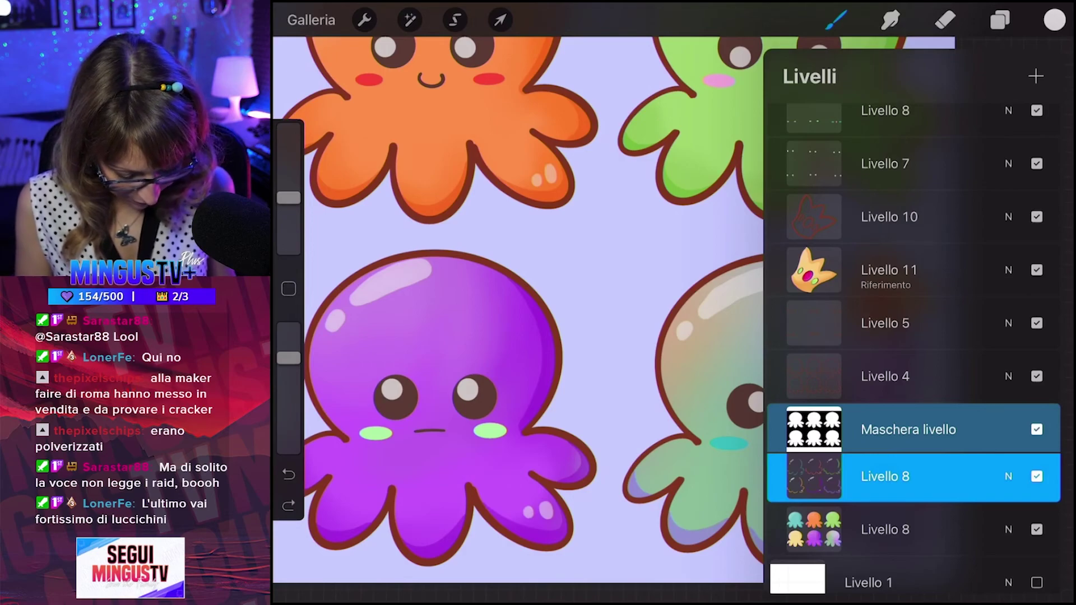
Merge the layer mask into Livello 8 and undo the last brush stroke.
left_click(885, 476)
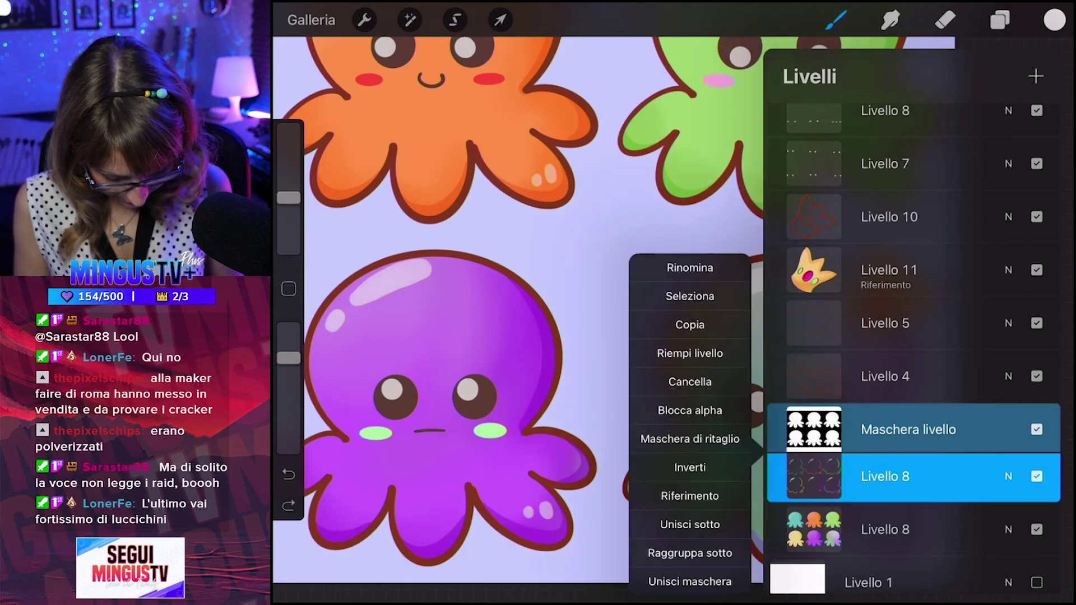
left_click(689, 581)
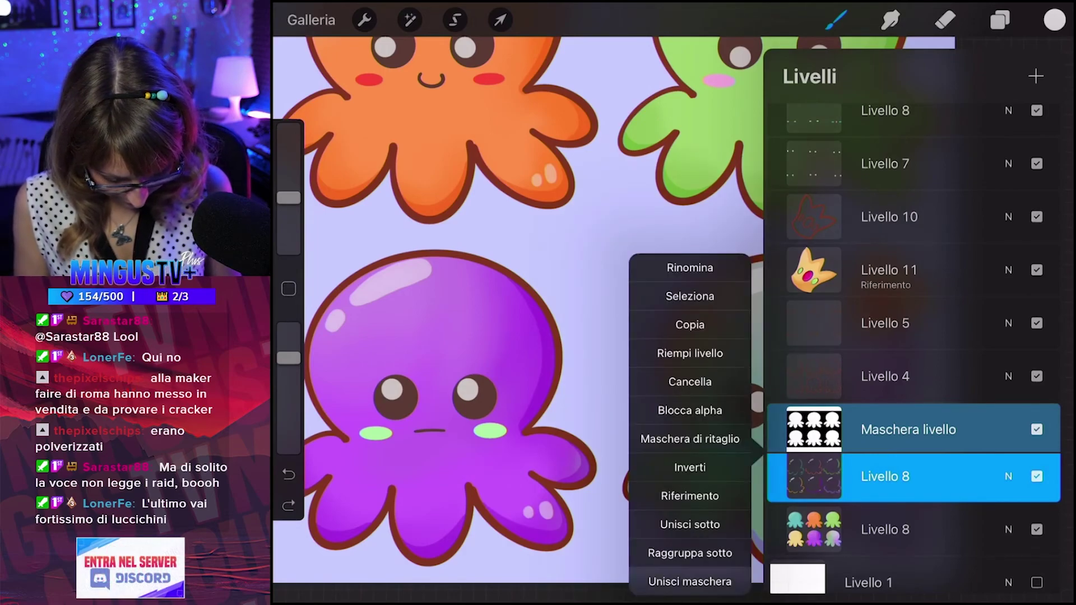
left_click(836, 21)
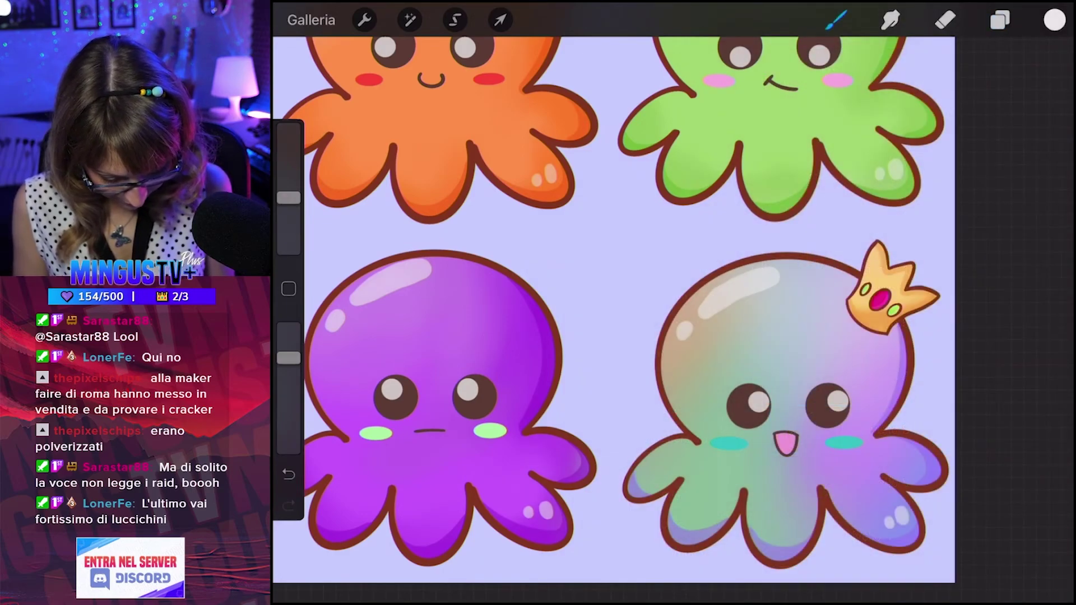
key("ctrl+z")
Move Livello 8 back below Livello 4 and make the upper Livello 8 active.
left_click(999, 20)
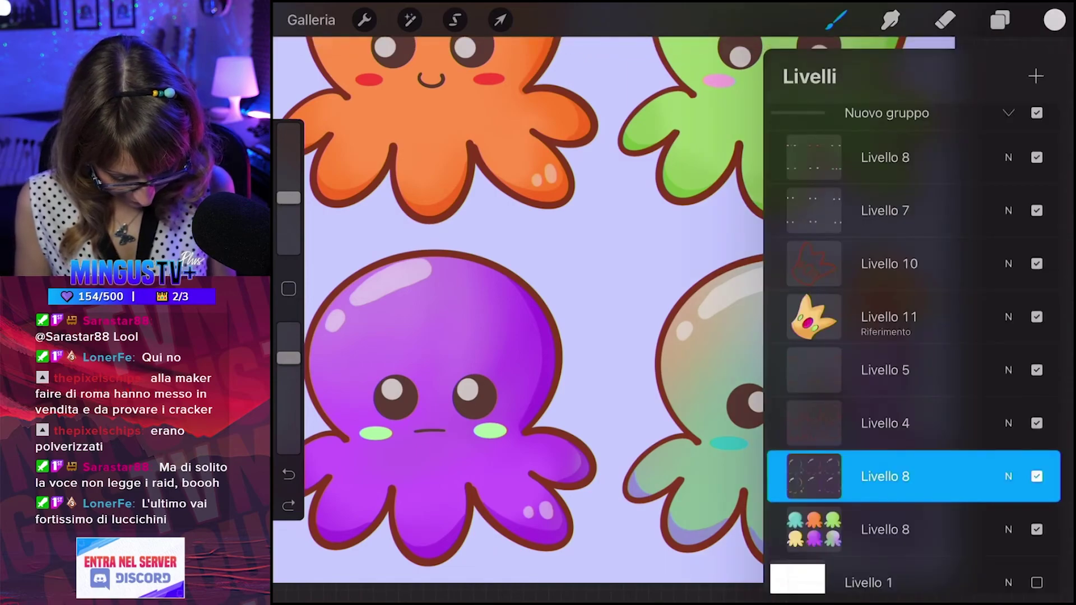
left_click_drag(885, 476, 879, 157)
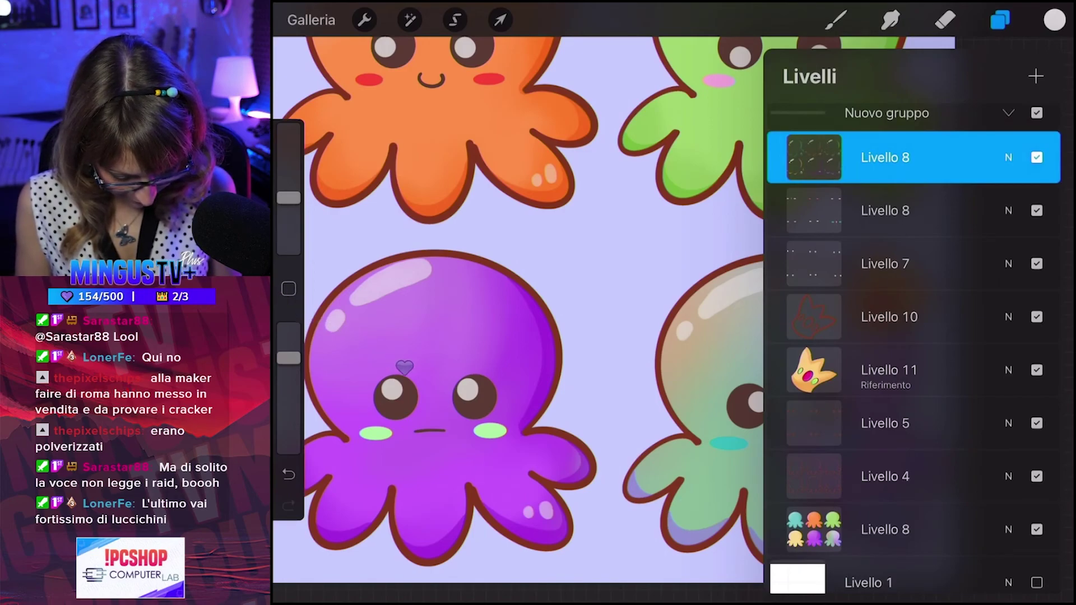
scroll(913, 336, "up", 1)
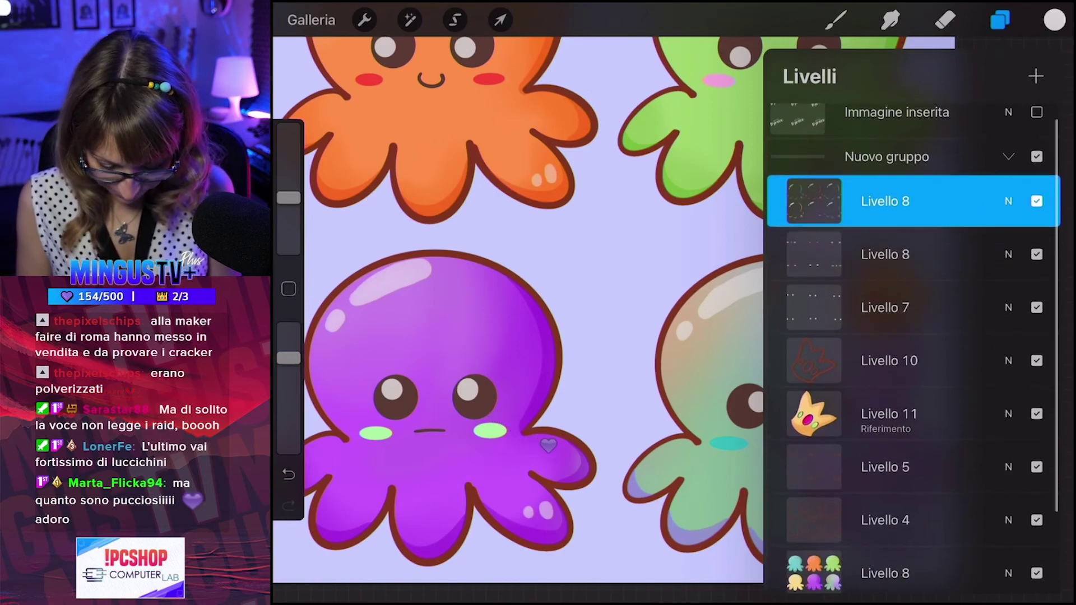
left_click(1000, 20)
left_click(835, 20)
left_click(1000, 20)
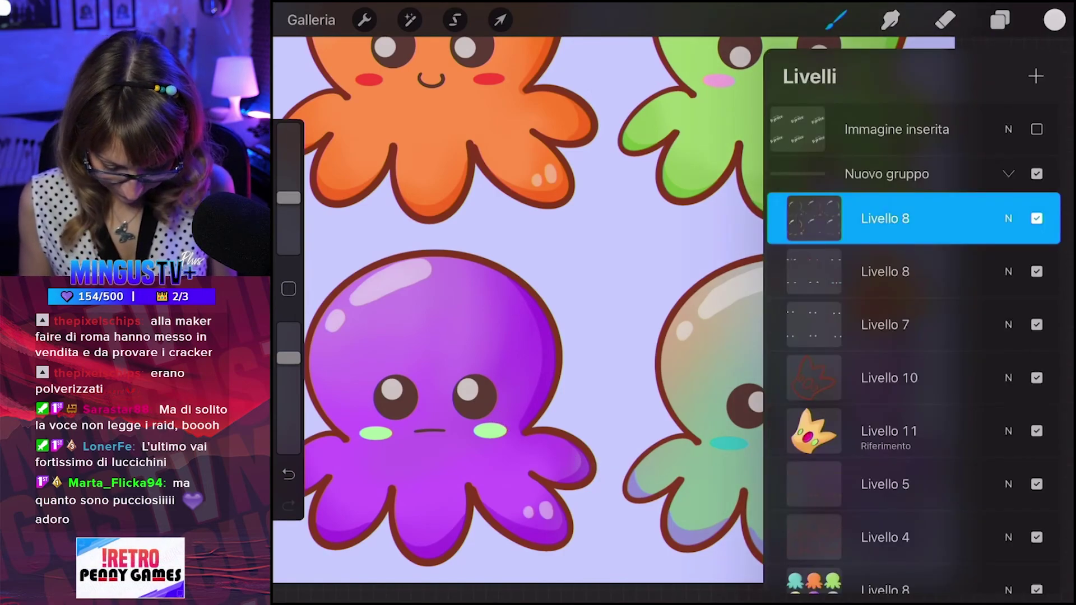
left_click_drag(914, 219, 914, 538)
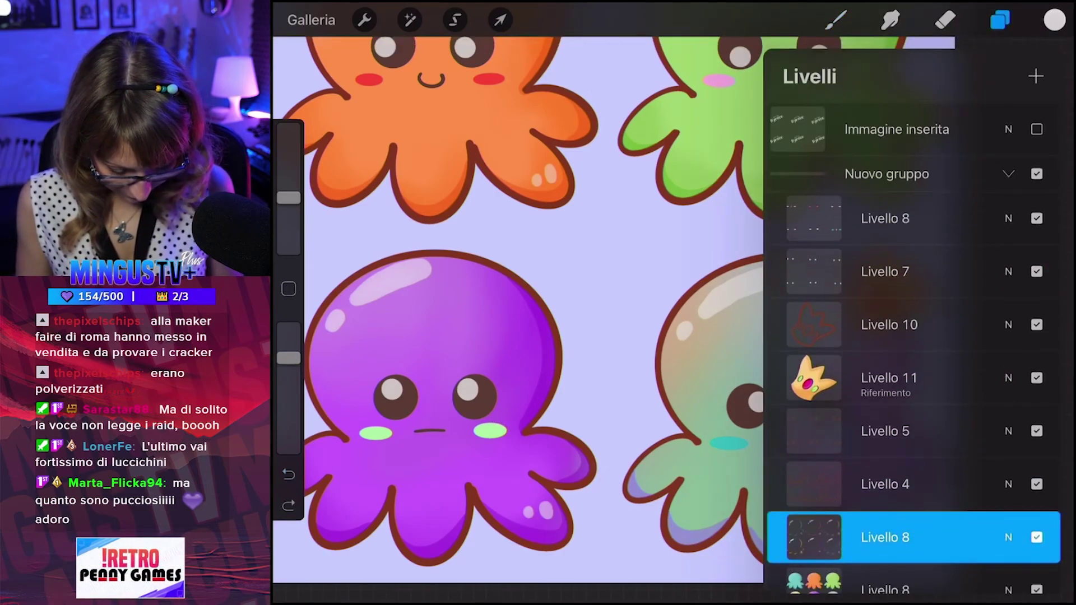
left_click(913, 218)
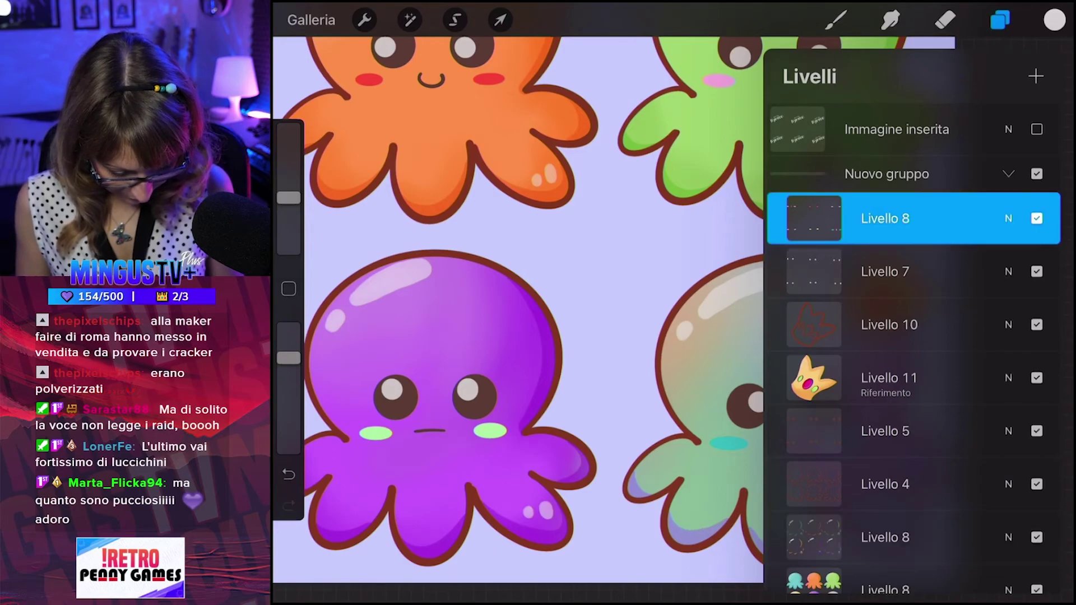
left_click(1000, 20)
left_click(836, 20)
scroll(605, 314, "up", 2)
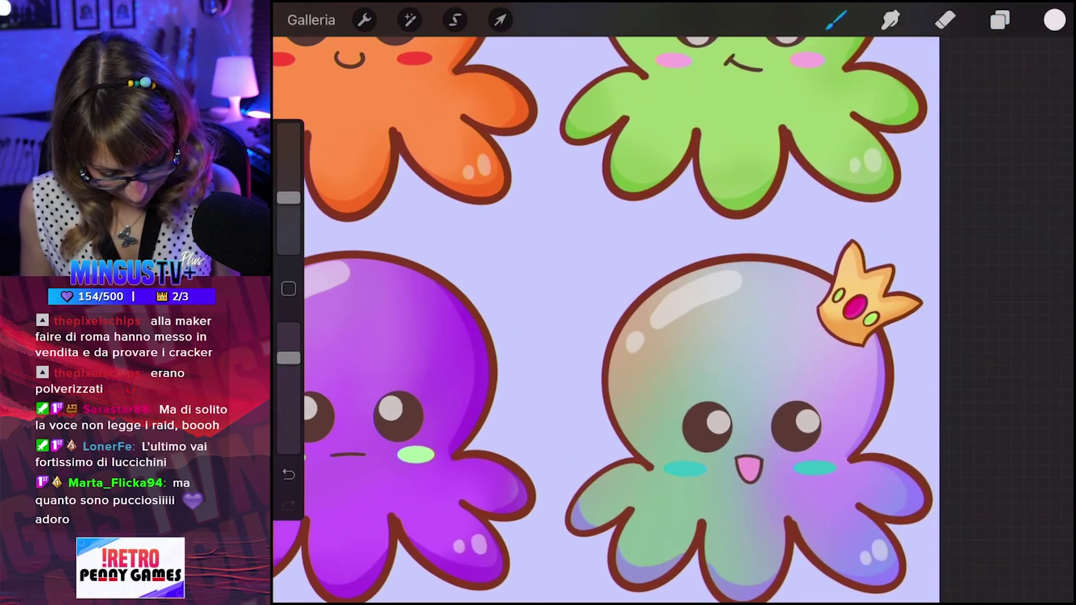
Undo five recent strokes, including the crown gem's white highlight, with a smaller brush and higher opacity.
key("ctrl+z")
left_click_drag(288, 197, 288, 212)
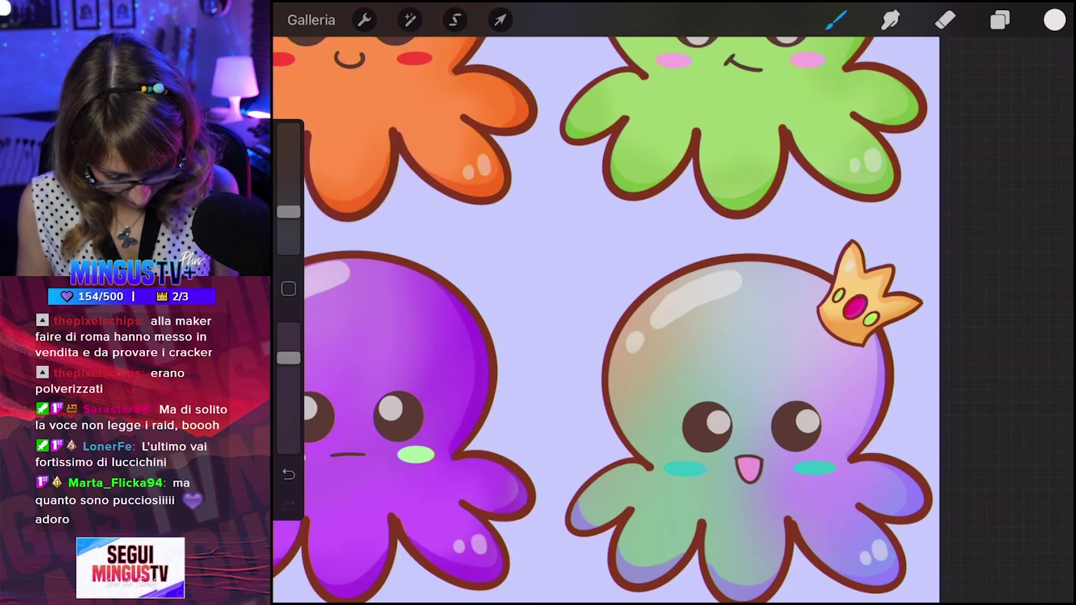
key("ctrl+z")
scroll(745, 393, "up", 2)
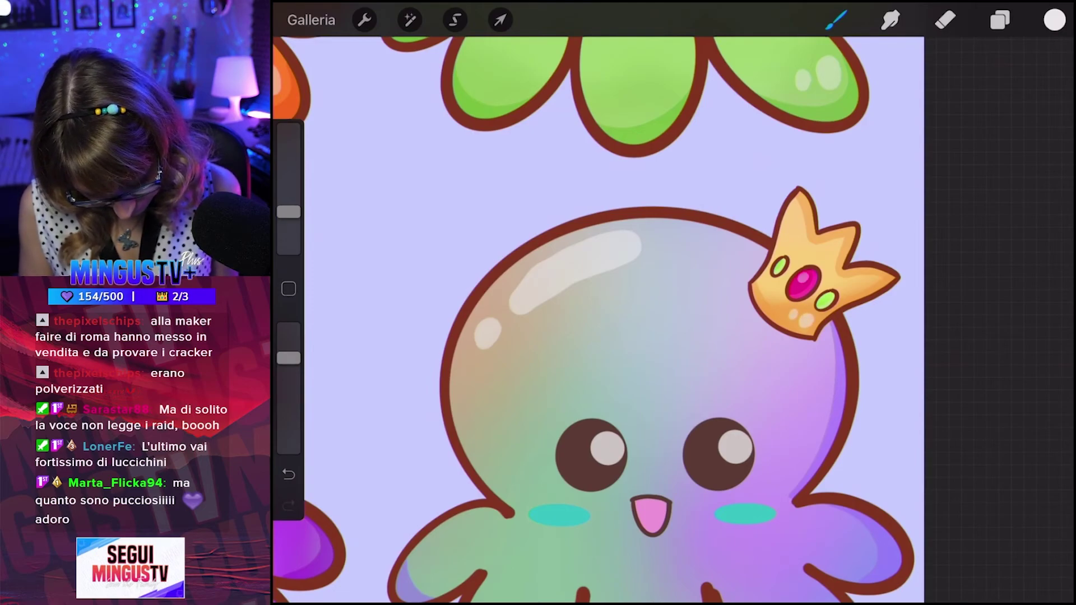
scroll(871, 322, "up", 3)
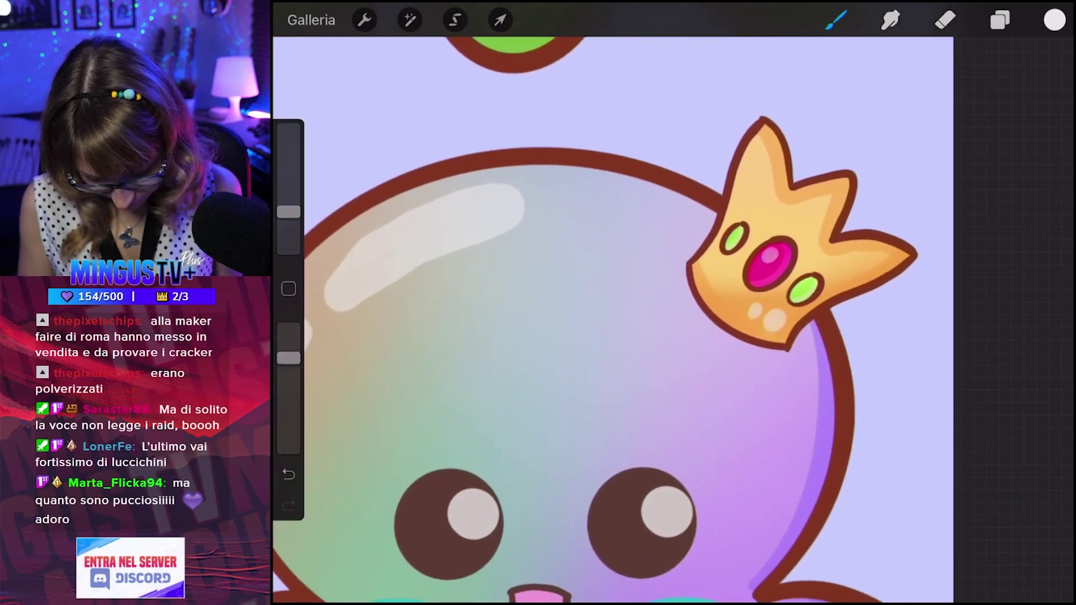
left_click_drag(288, 358, 289, 333)
key("ctrl+z")
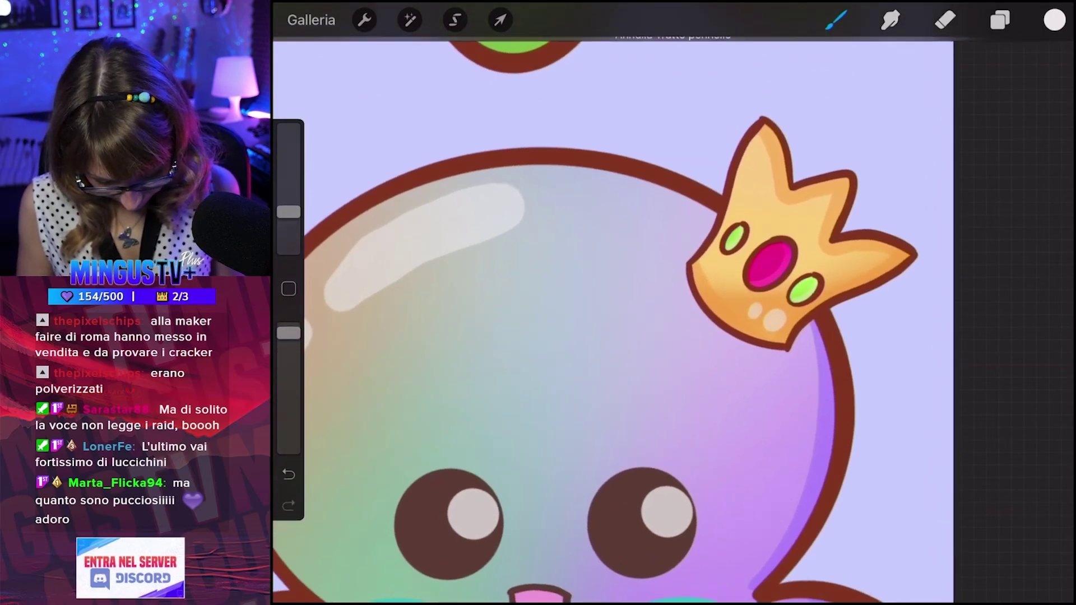
left_click_drag(288, 212, 289, 218)
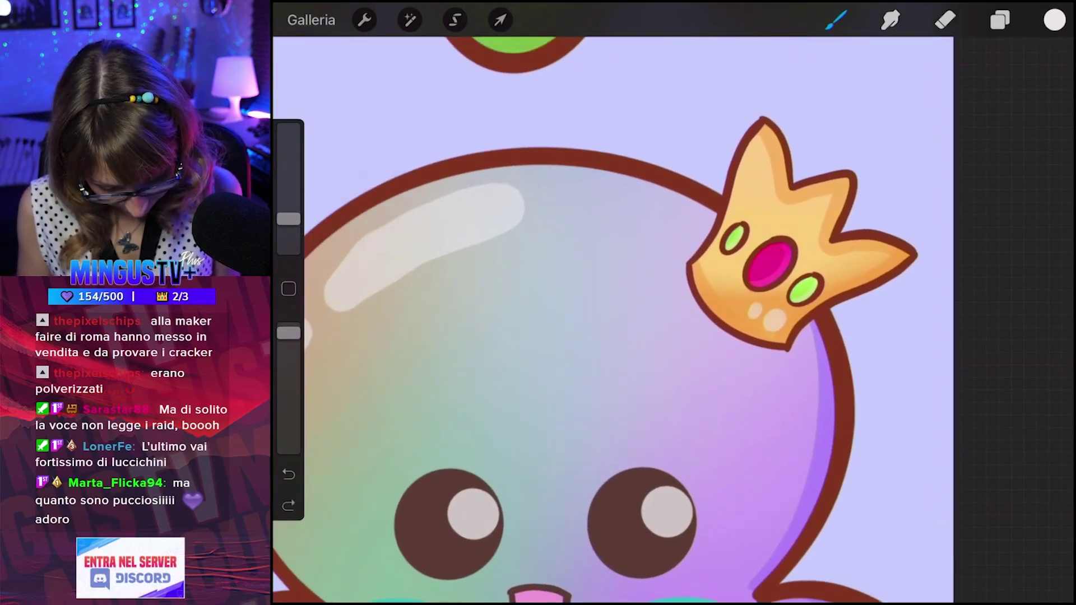
key("ctrl+z")
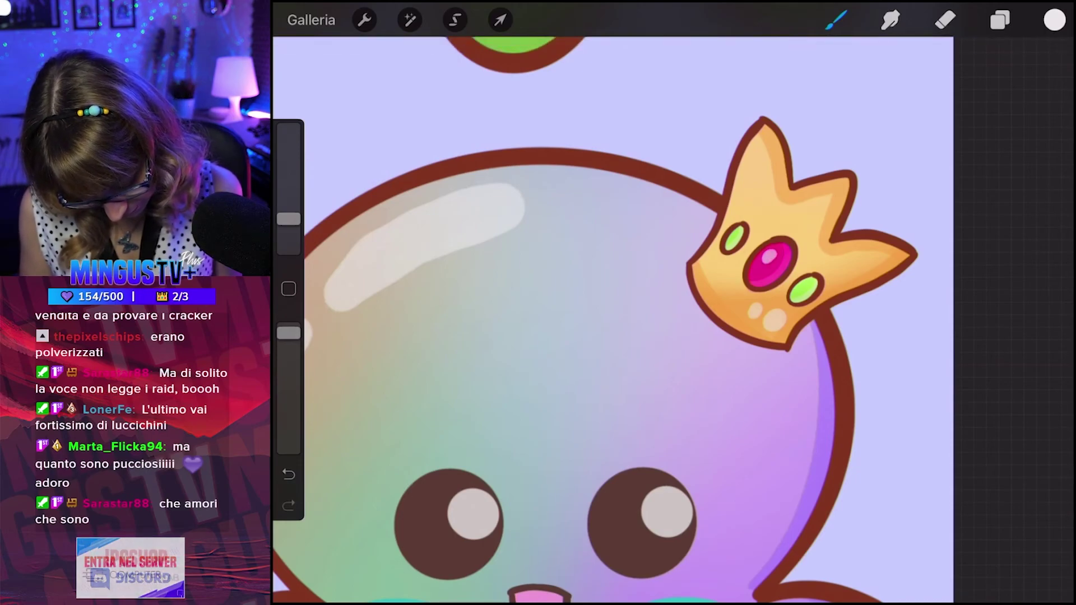
key("ctrl+z")
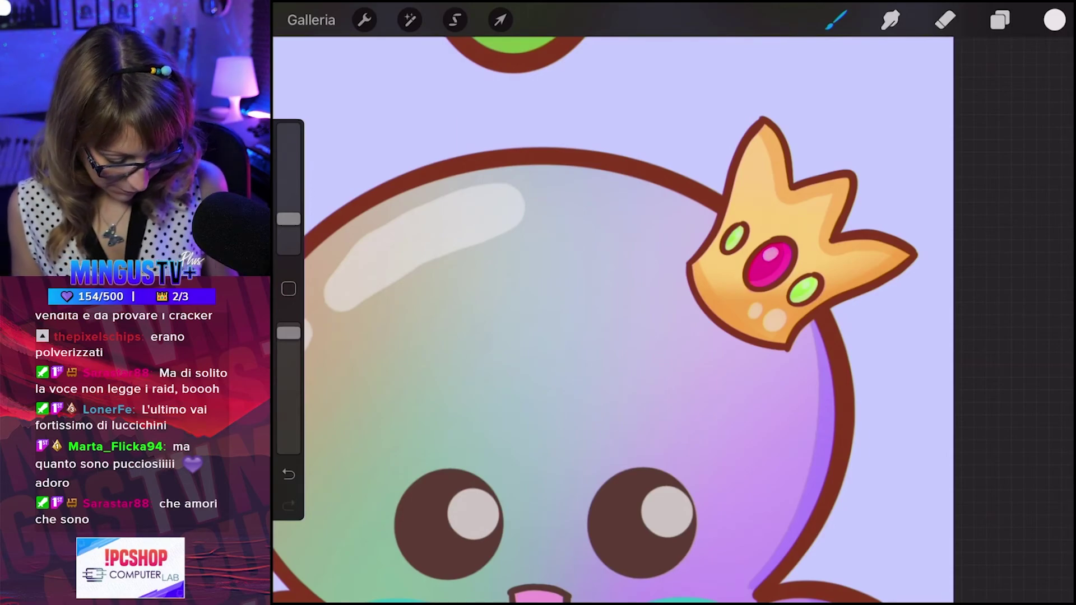
scroll(612, 320, "down", 5)
scroll(672, 313, "down", 5)
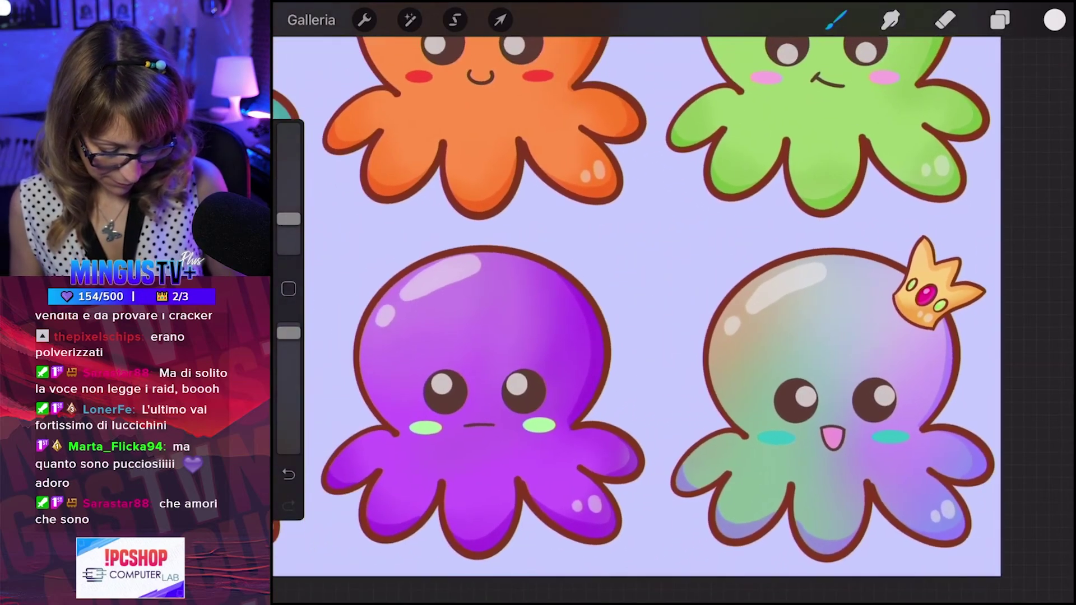
scroll(673, 314, "down", 3)
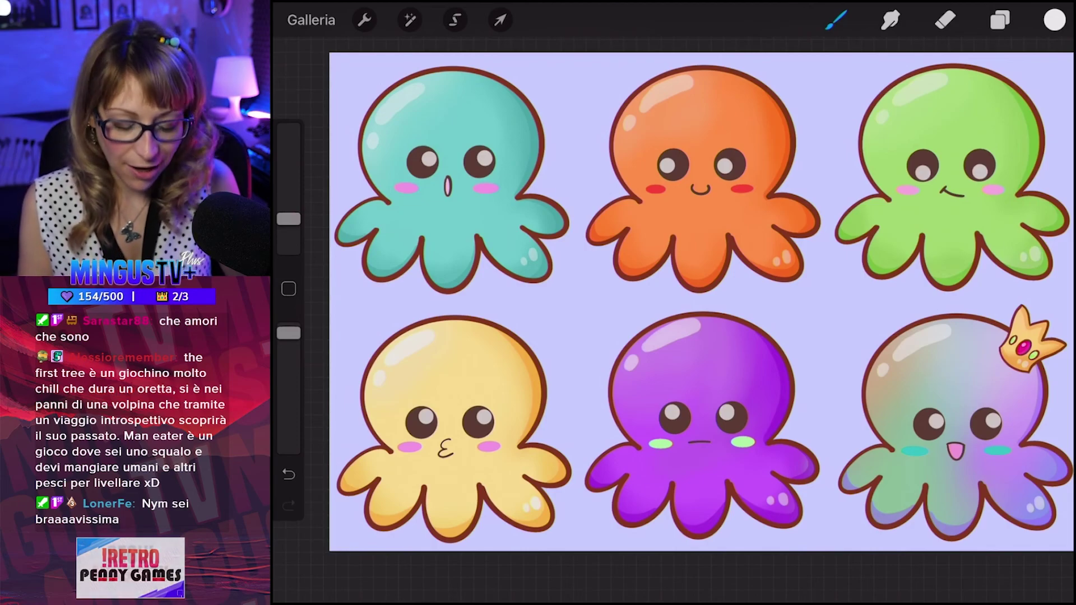
Add an empty layer for sparkles and pick a glowing starburst brush from the Sparkle set.
left_click(1000, 20)
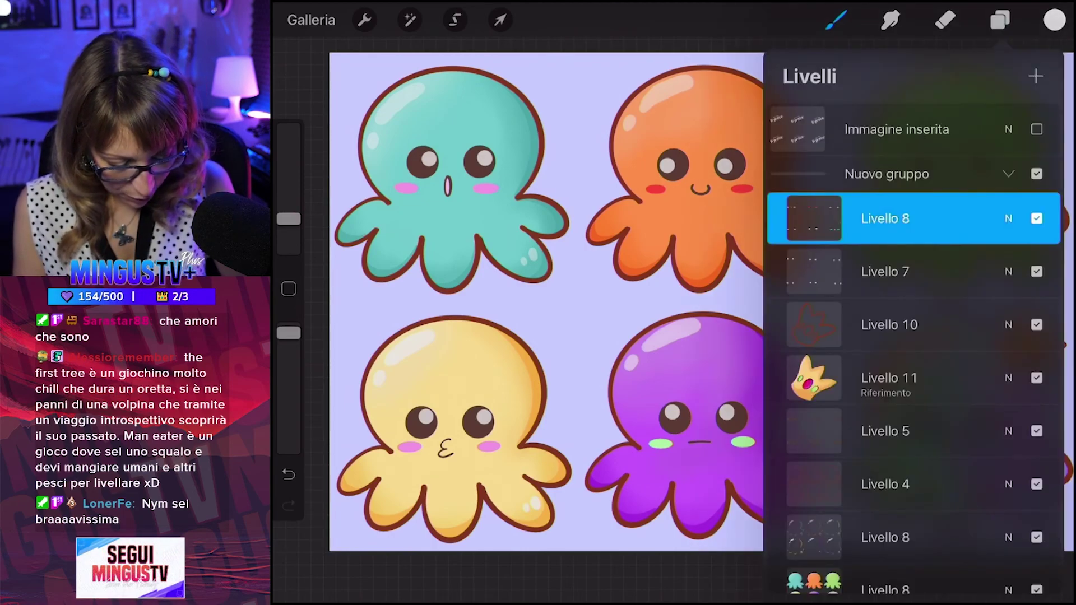
left_click(1035, 76)
left_click(1000, 20)
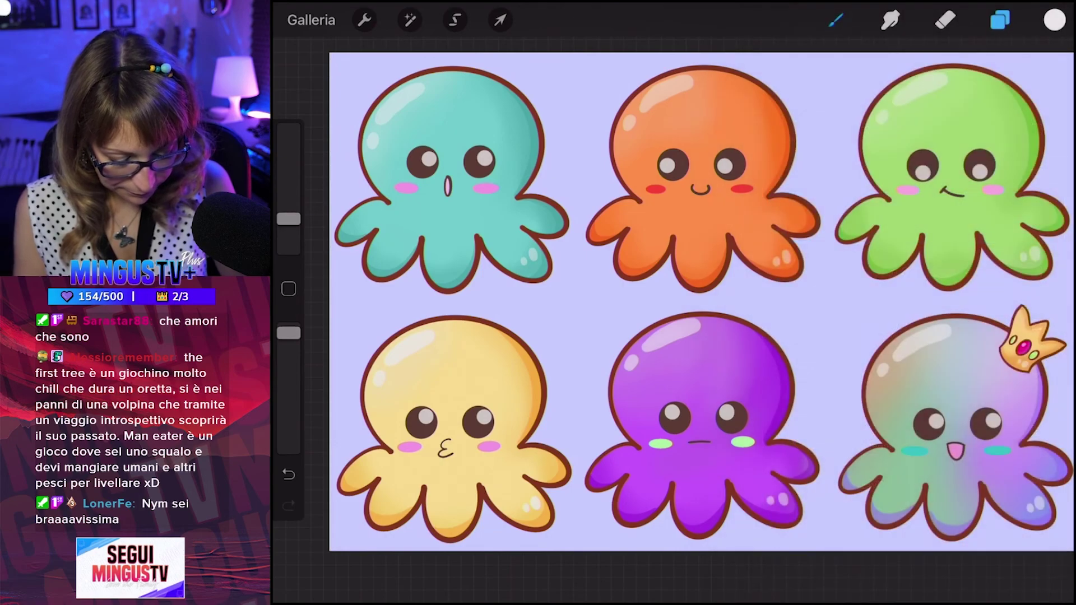
left_click(835, 20)
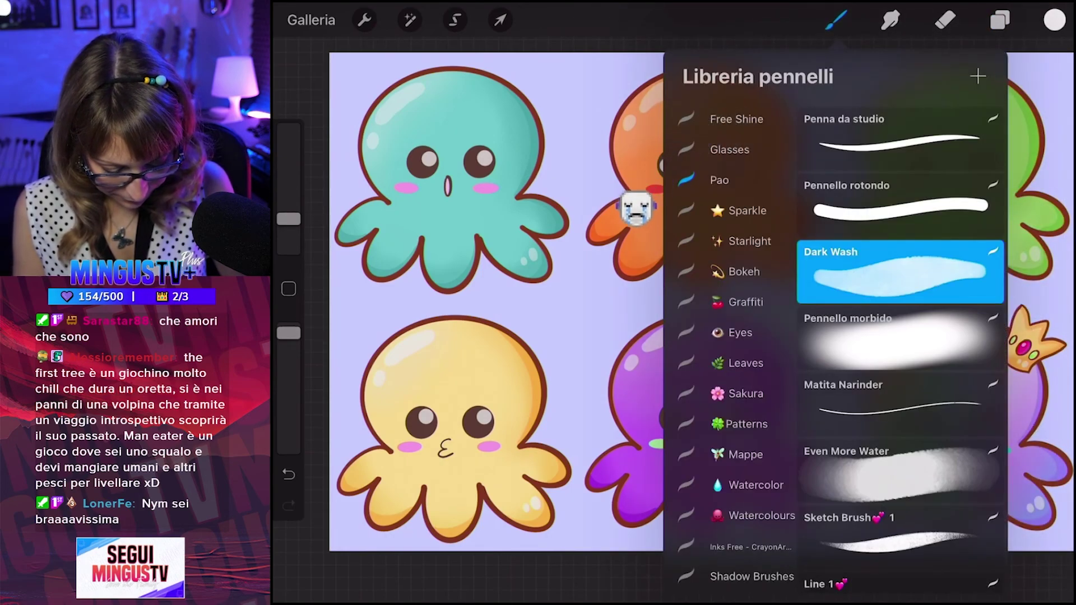
left_click(745, 211)
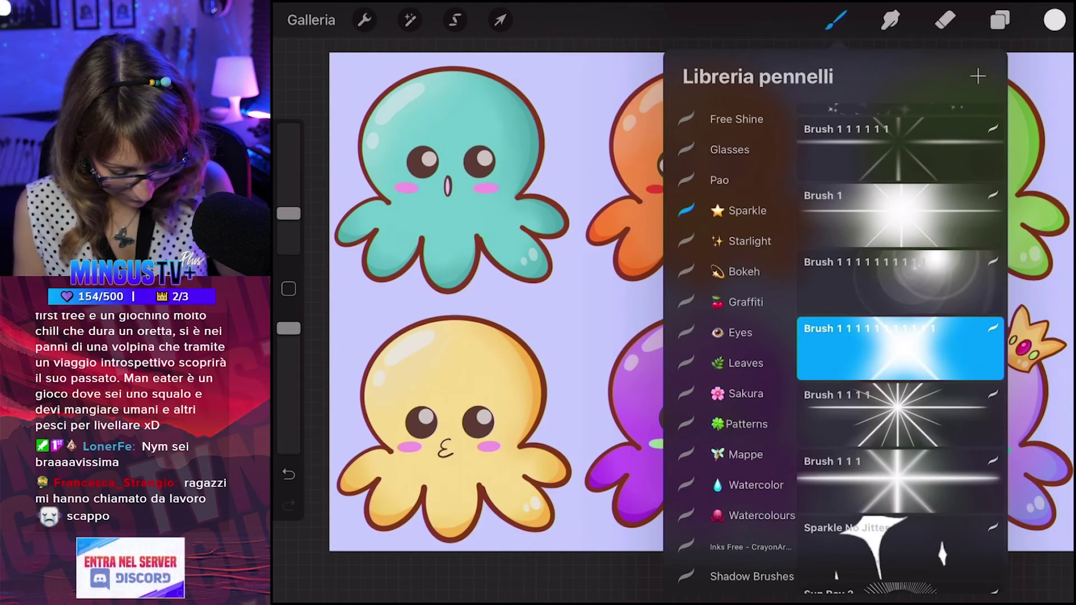
left_click(836, 20)
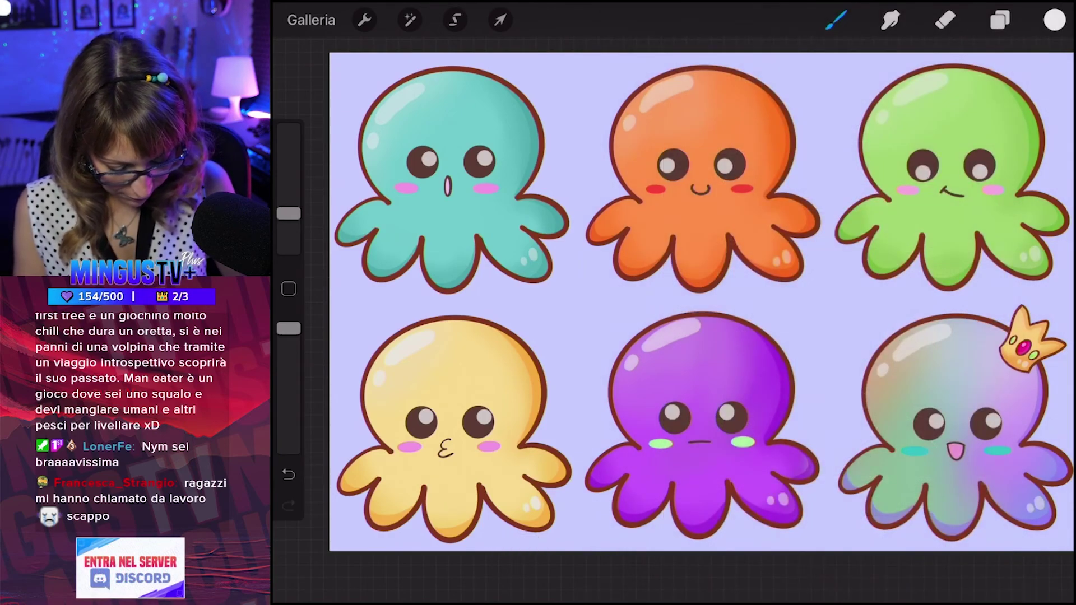
Undo two strokes and enlarge the sparkle brush to 17%.
key("ctrl+z")
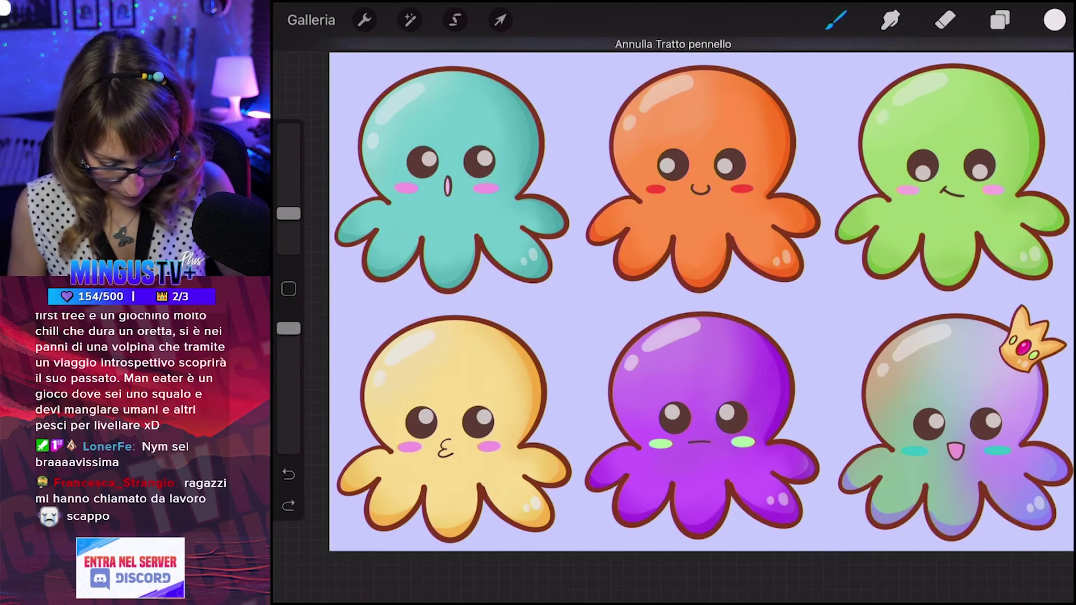
left_click_drag(289, 213, 288, 196)
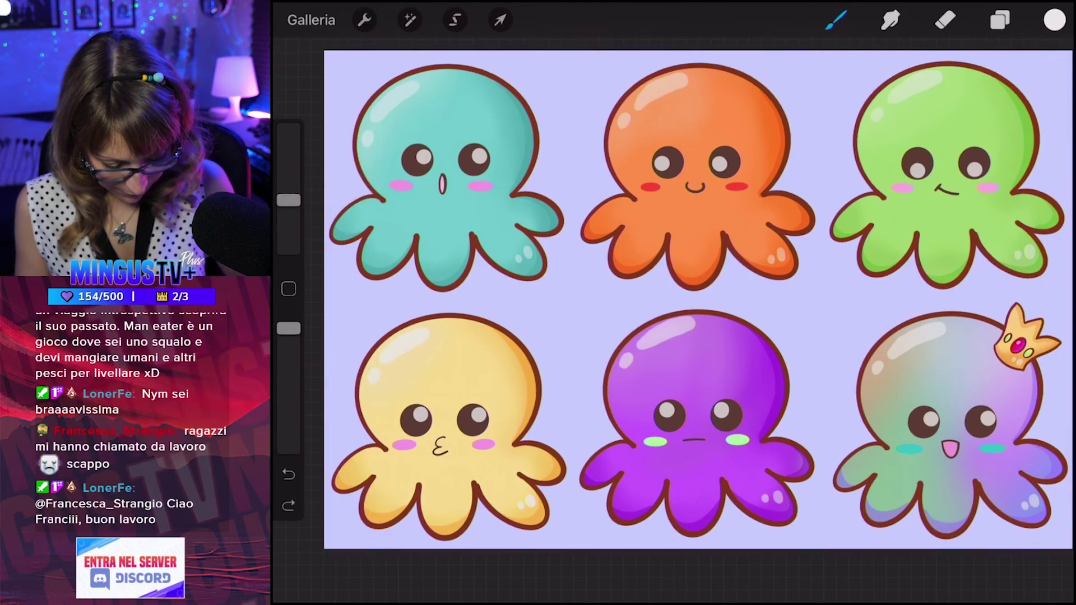
scroll(701, 303, "up", 2)
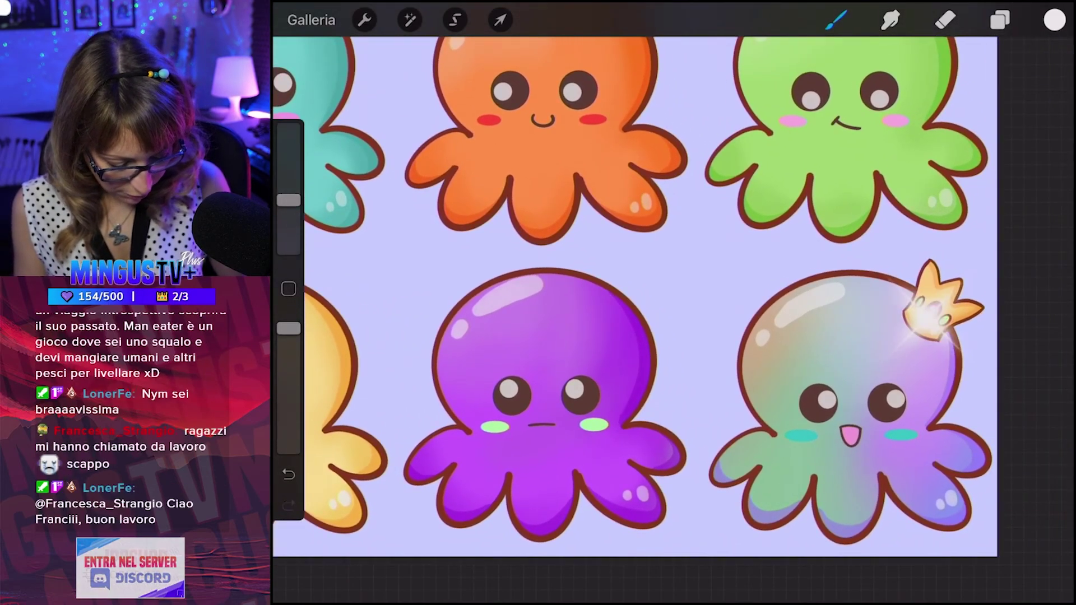
key("ctrl+z")
Stamp seven glowing sparkles around the crowned rainbow octopus, shrinking the brush partway.
left_click(926, 262)
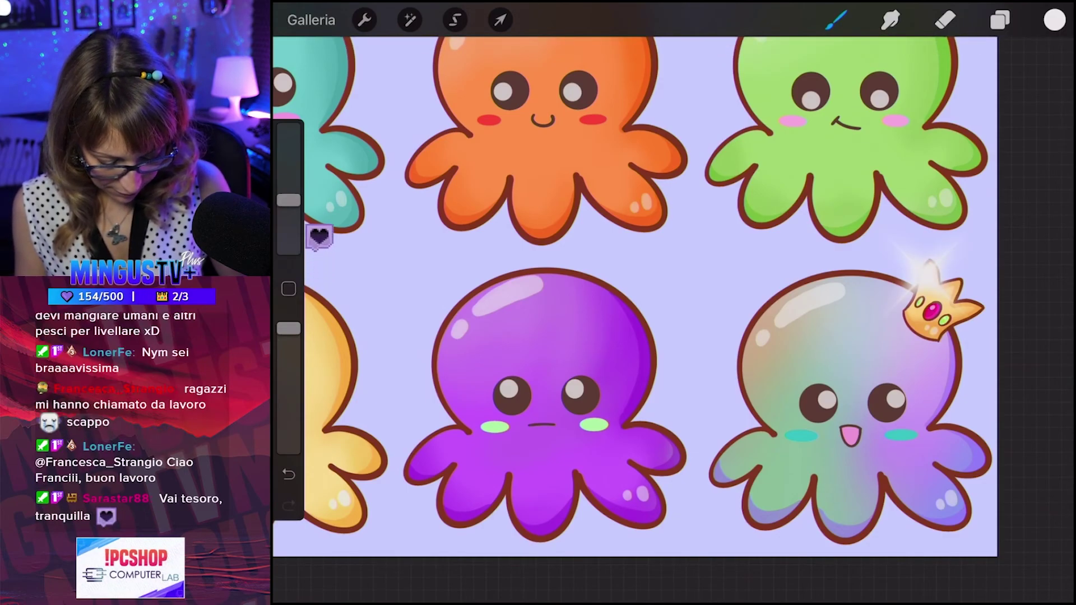
left_click(741, 373)
left_click_drag(289, 200, 289, 216)
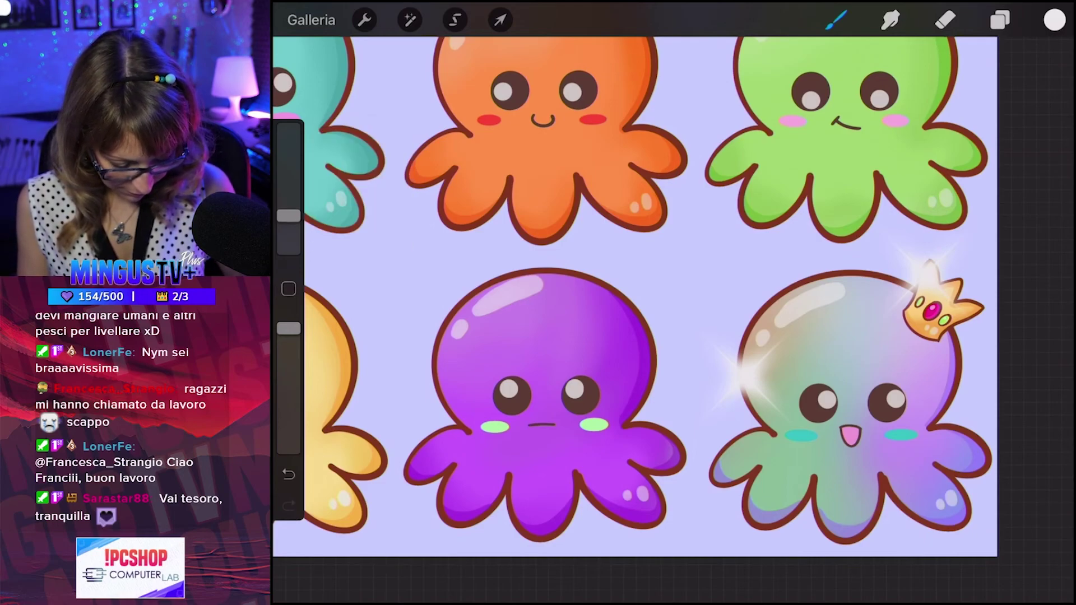
left_click(955, 495)
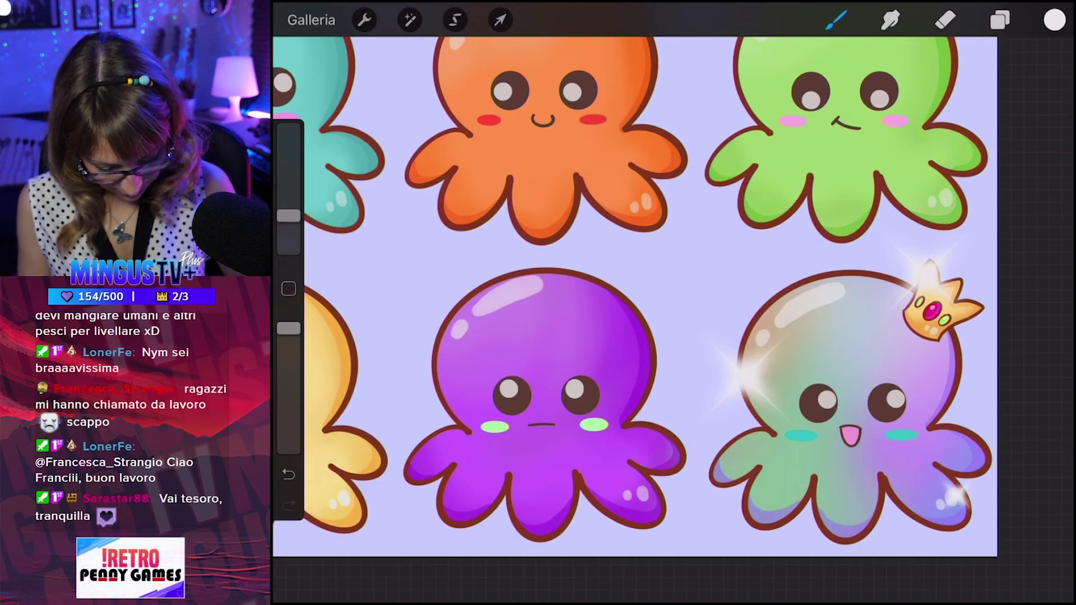
left_click(797, 496)
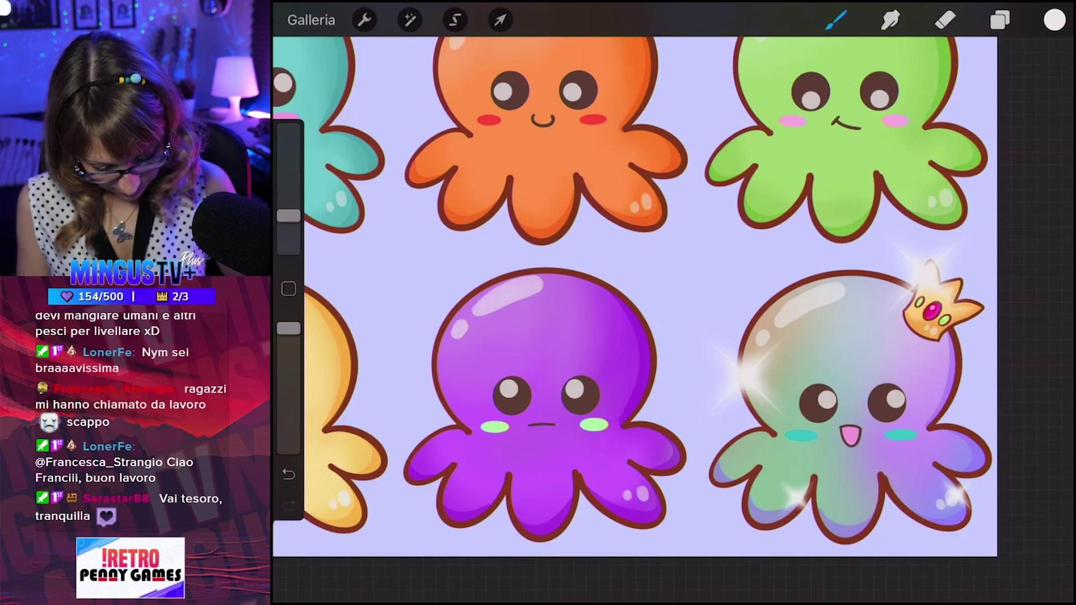
left_click(965, 401)
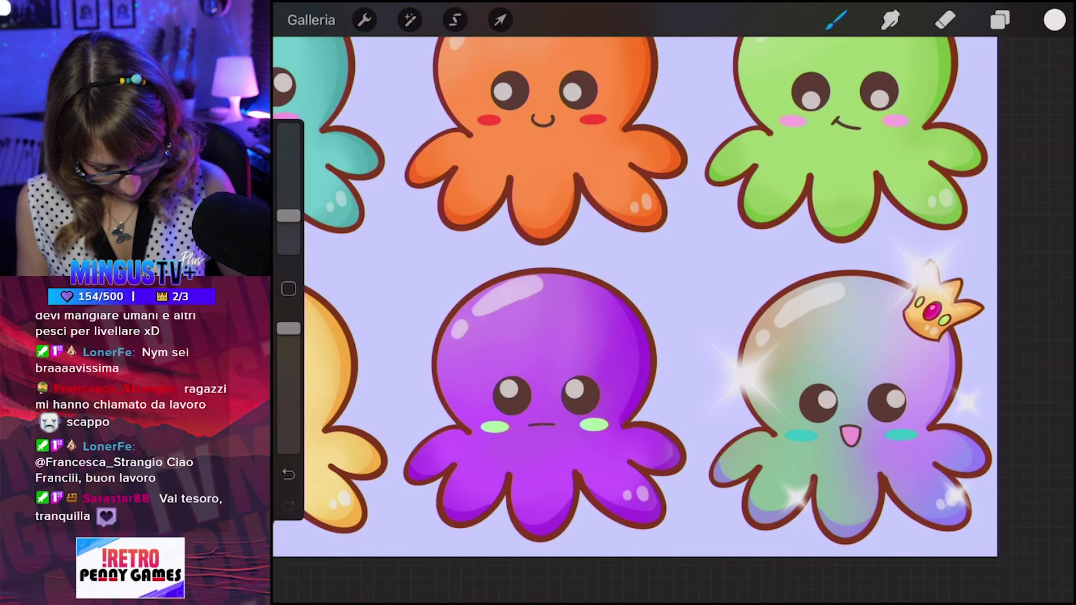
left_click(942, 342)
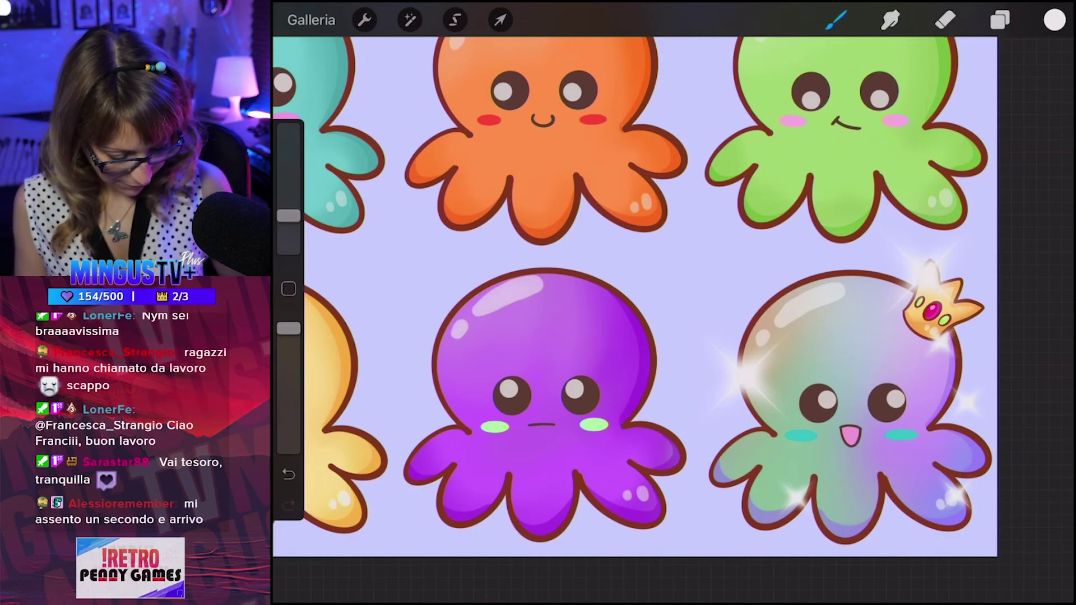
left_click(765, 283)
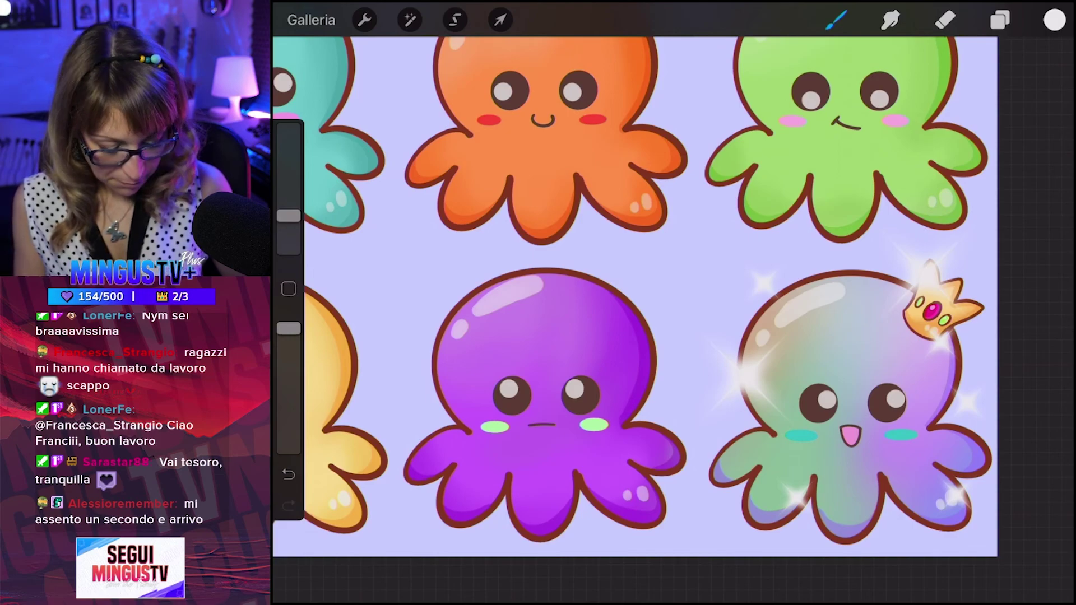
Show the layer list scrolled down to Livello 1 and Colore di sfondo.
scroll(635, 297, "down", 5)
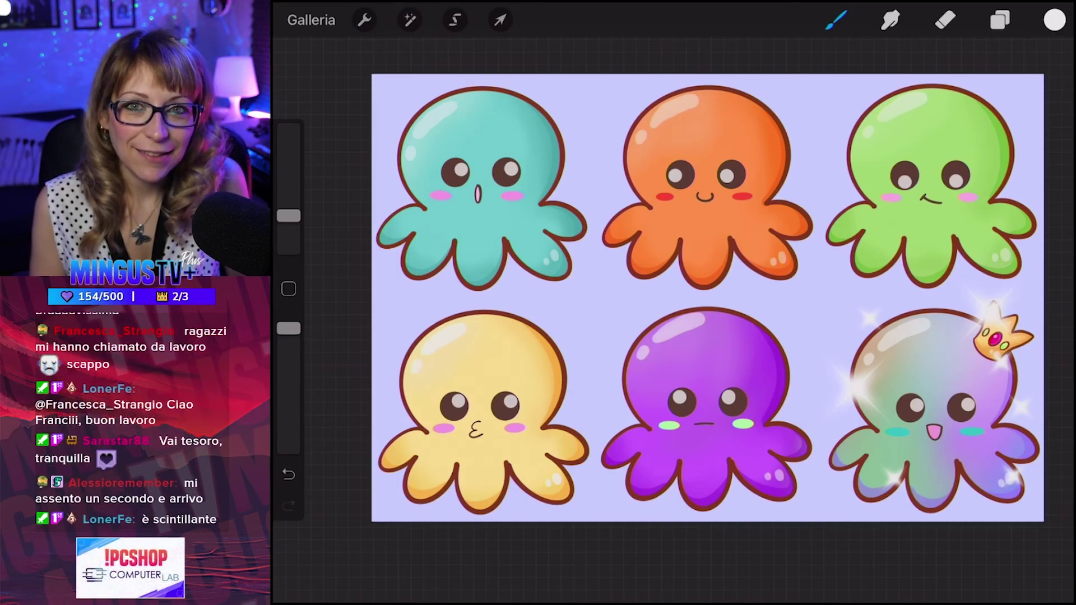
scroll(689, 319, "up", 2)
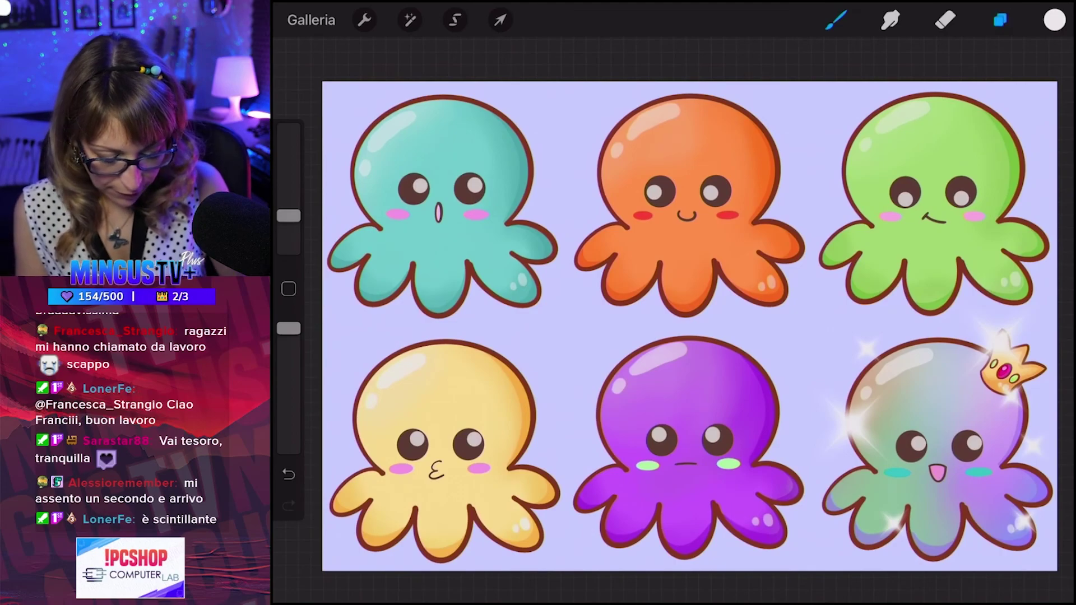
left_click(1000, 20)
scroll(913, 348, "down", 3)
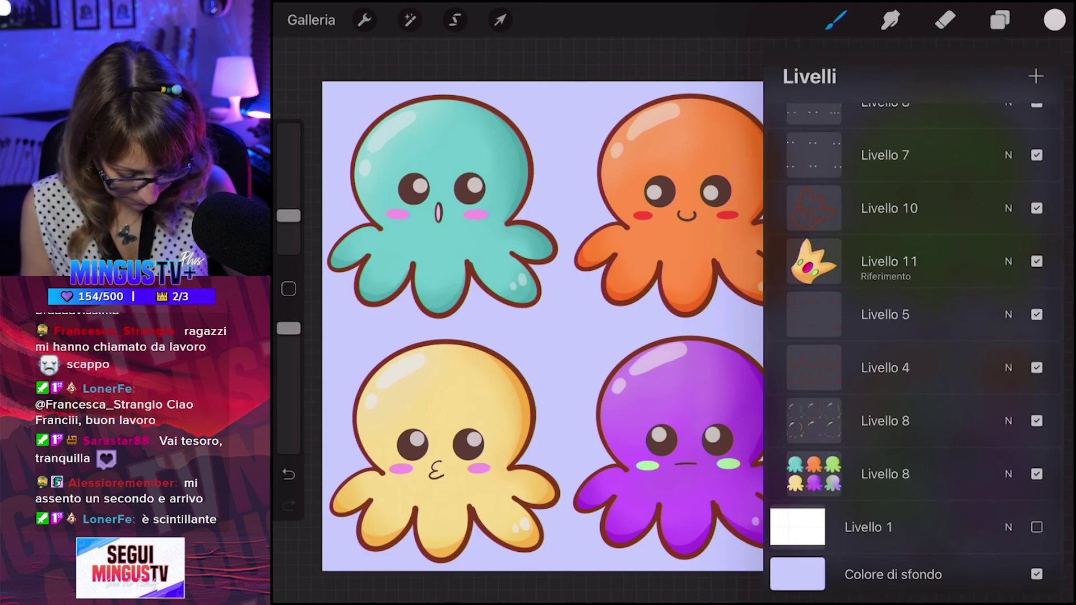
Add Livello 13 and Livello 14 above Livello 1, keeping Livello 13 selected.
left_click(896, 527)
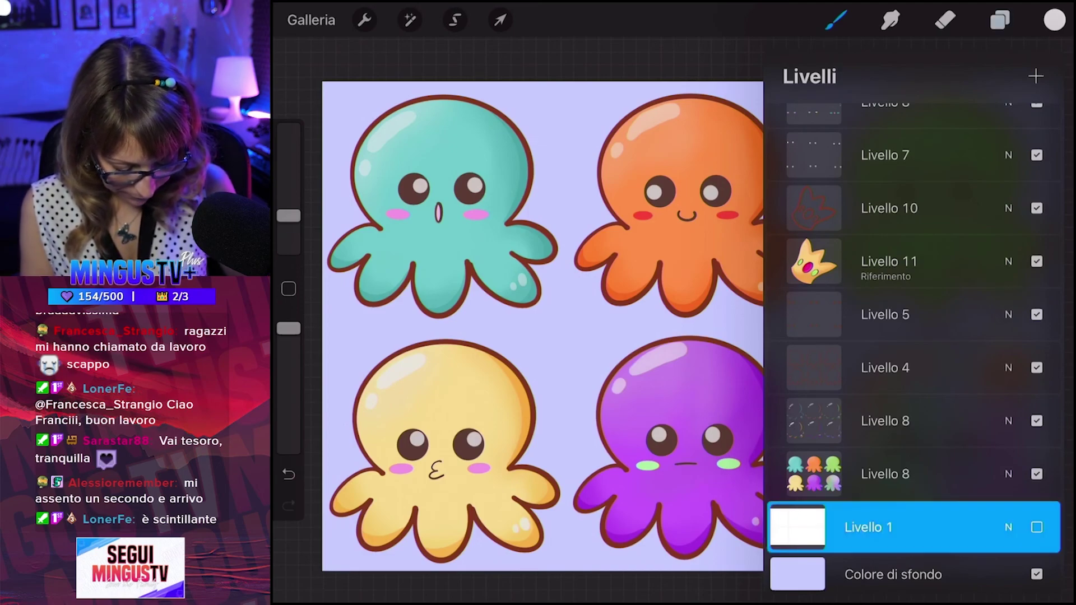
left_click(1035, 76)
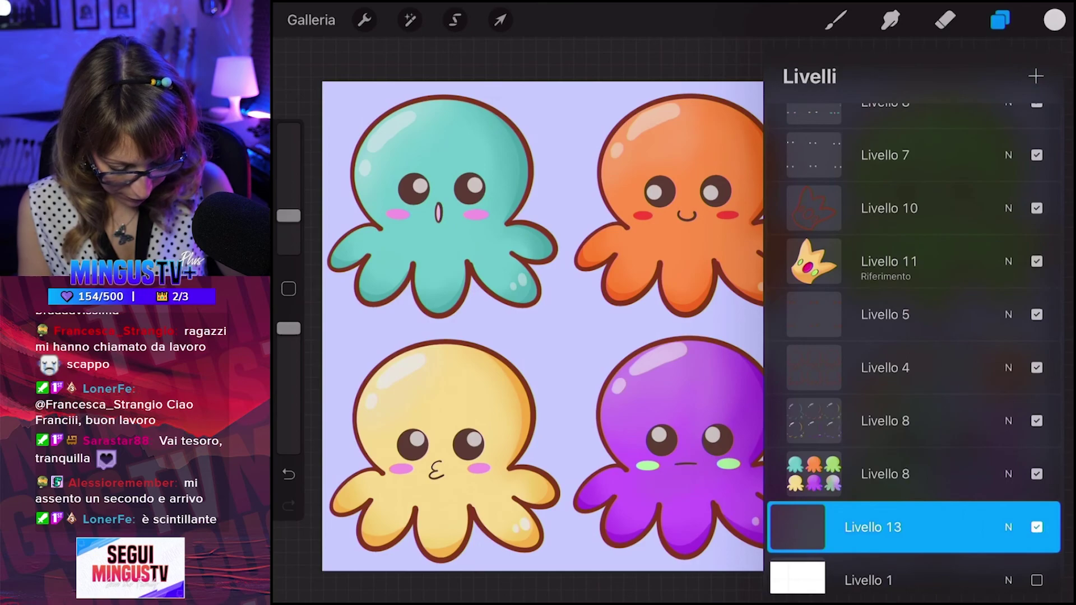
left_click(1036, 76)
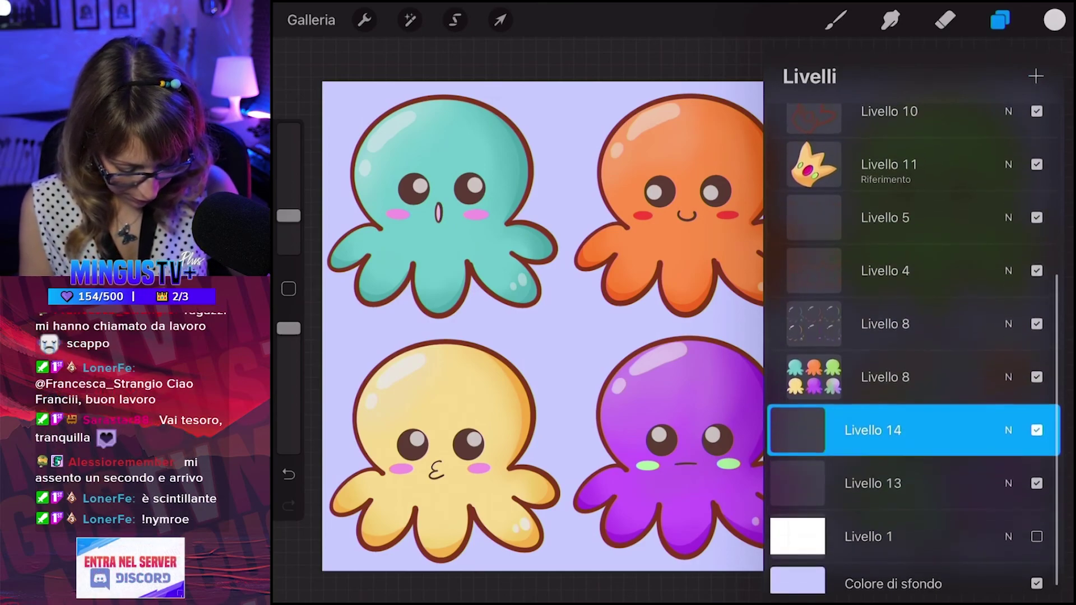
left_click(896, 483)
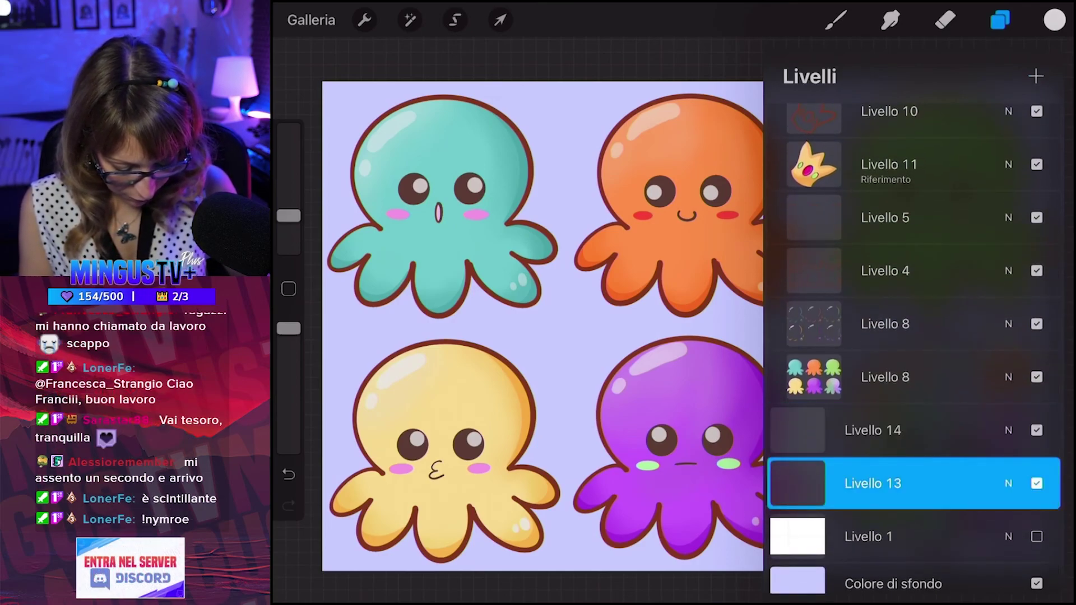
Change the background colour from lavender to light blue.
scroll(913, 349, "down", 2)
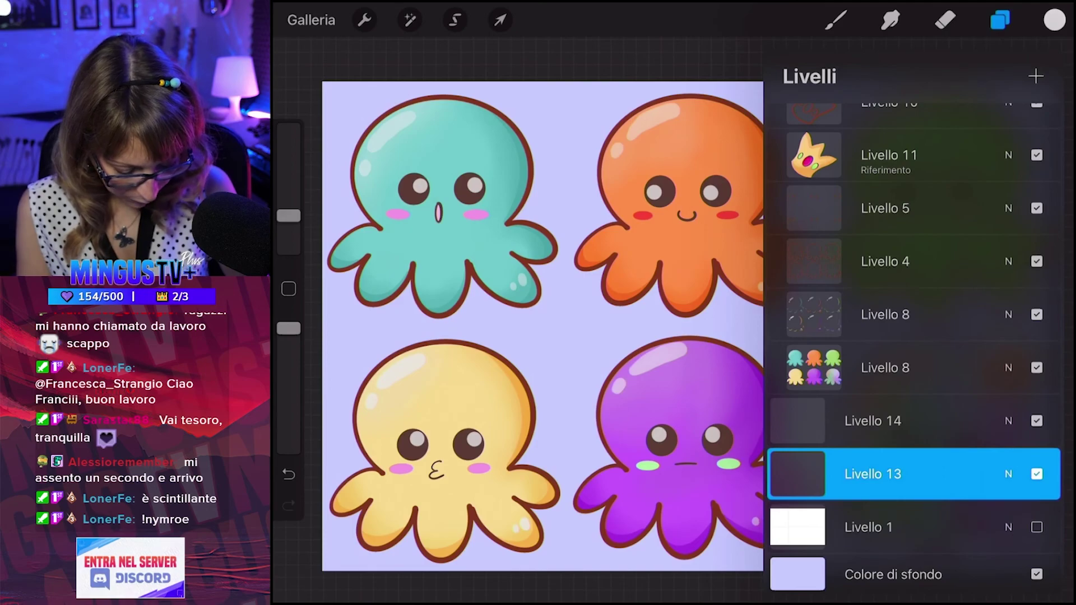
left_click(893, 574)
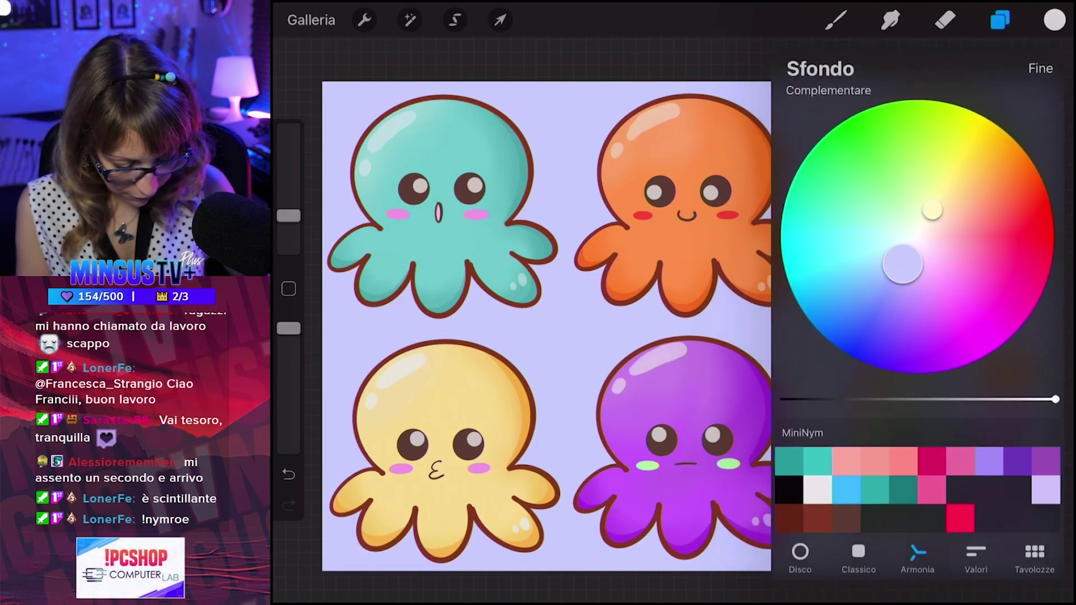
mouse_move(902, 263)
left_mouse_down()
mouse_move(881, 266)
mouse_move(912, 187)
mouse_move(948, 223)
mouse_move(925, 240)
mouse_move(923, 262)
mouse_move(888, 270)
left_mouse_up()
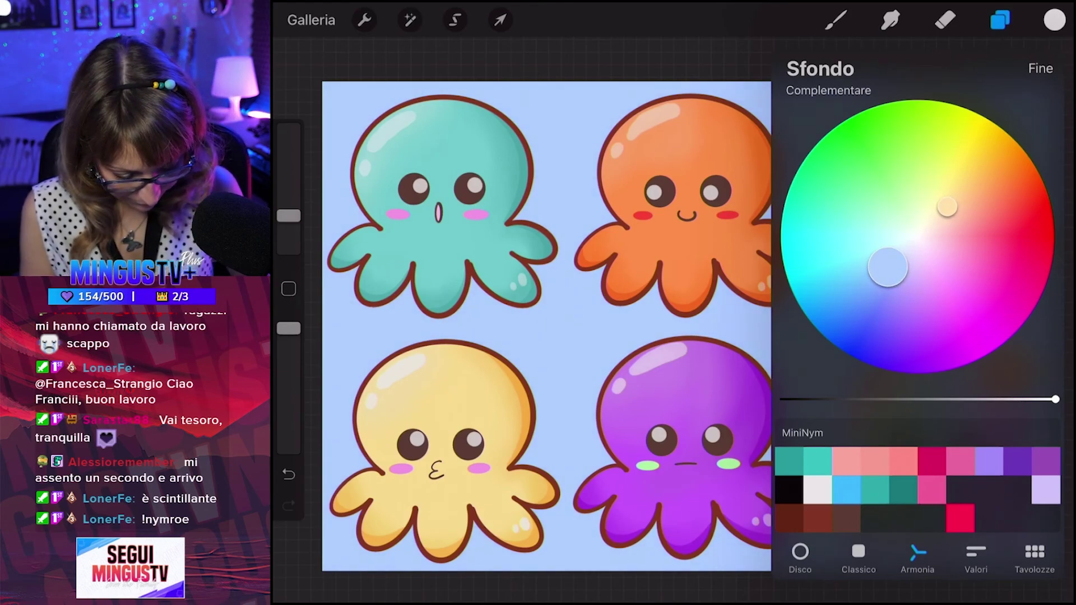
Switch to a brush from the Pao set and a darker blue painting colour.
left_click(1039, 68)
left_click(836, 20)
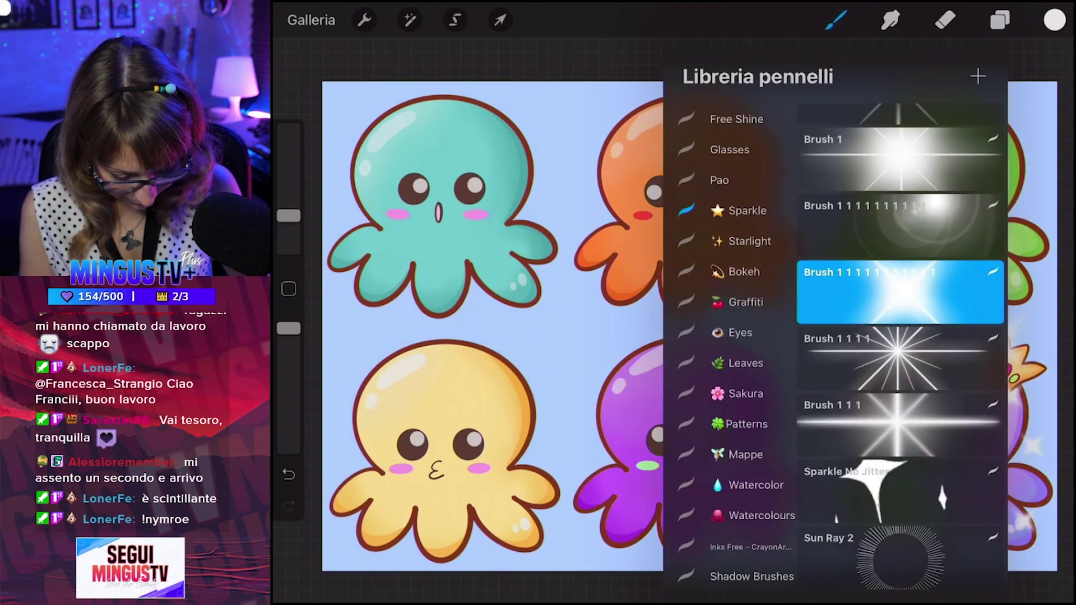
left_click(729, 149)
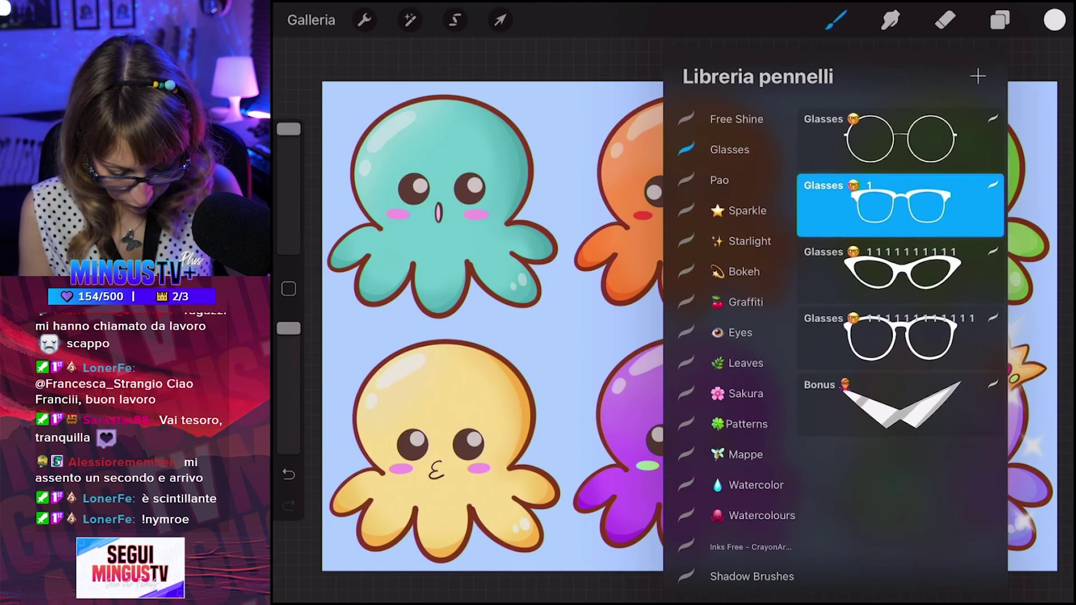
left_click(719, 180)
left_click(836, 20)
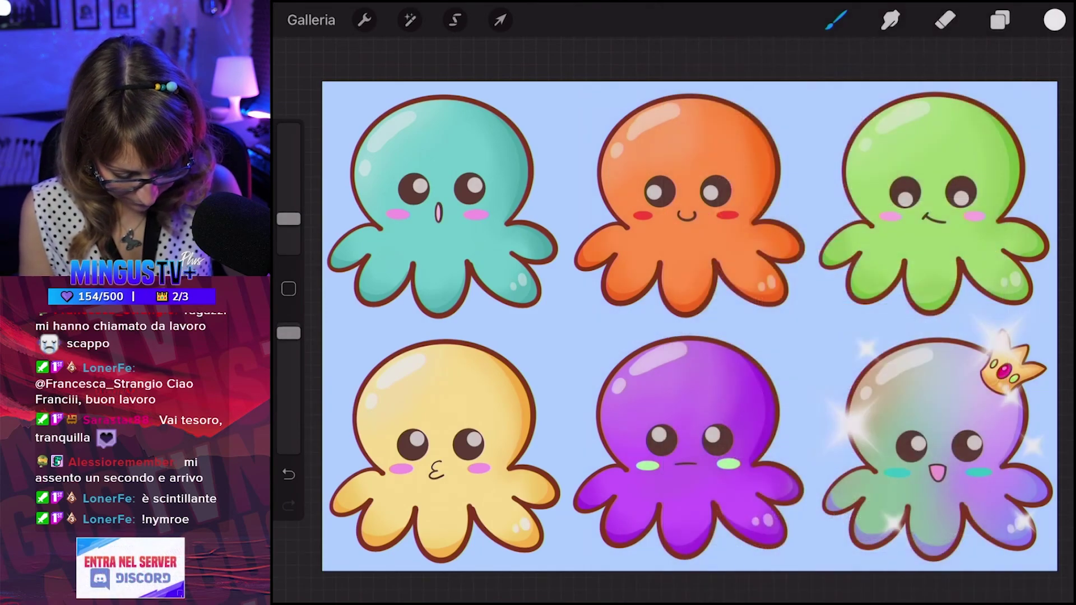
left_click(1054, 20)
left_click(921, 172)
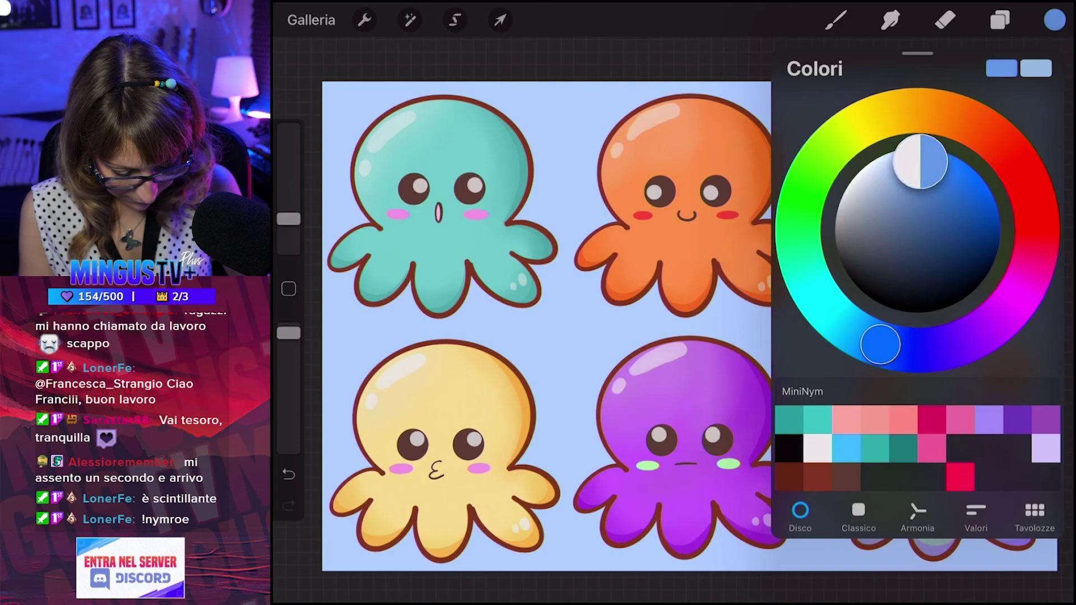
left_click_drag(920, 172, 930, 215)
left_click(836, 20)
Paint a wide translucent blue diagonal band at the lower right with a maximum-size brush.
scroll(689, 325, "up", 3)
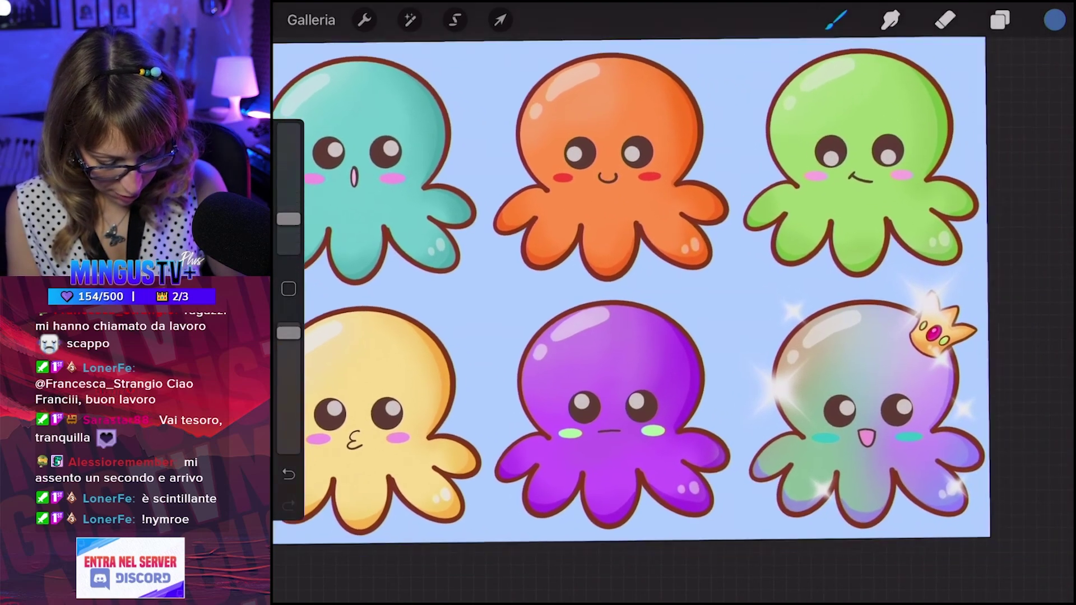
left_click_drag(974, 377, 839, 530)
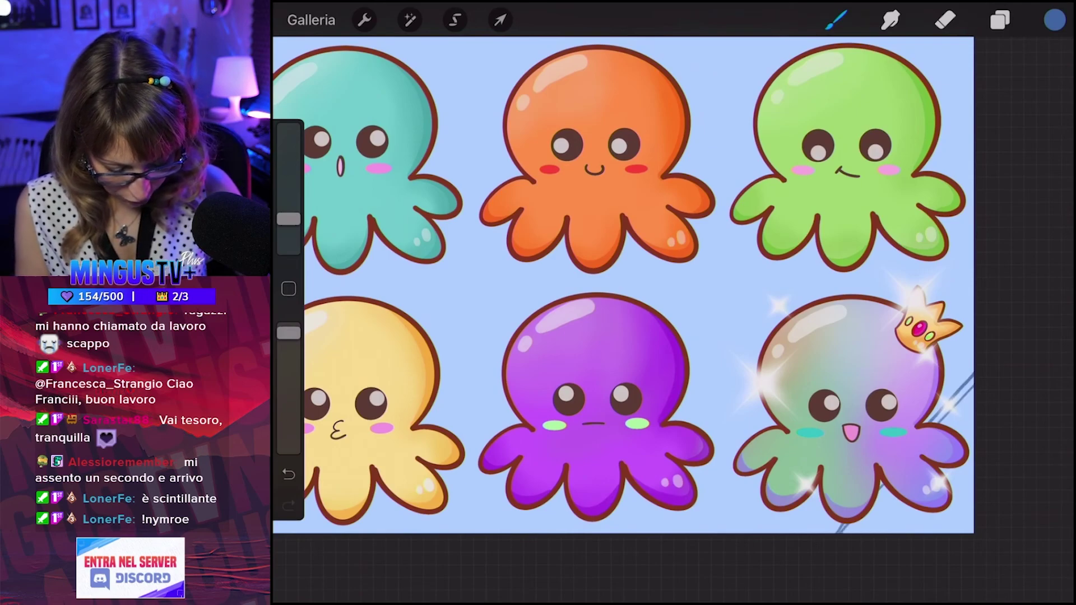
key("ctrl+z")
left_click_drag(289, 219, 288, 128)
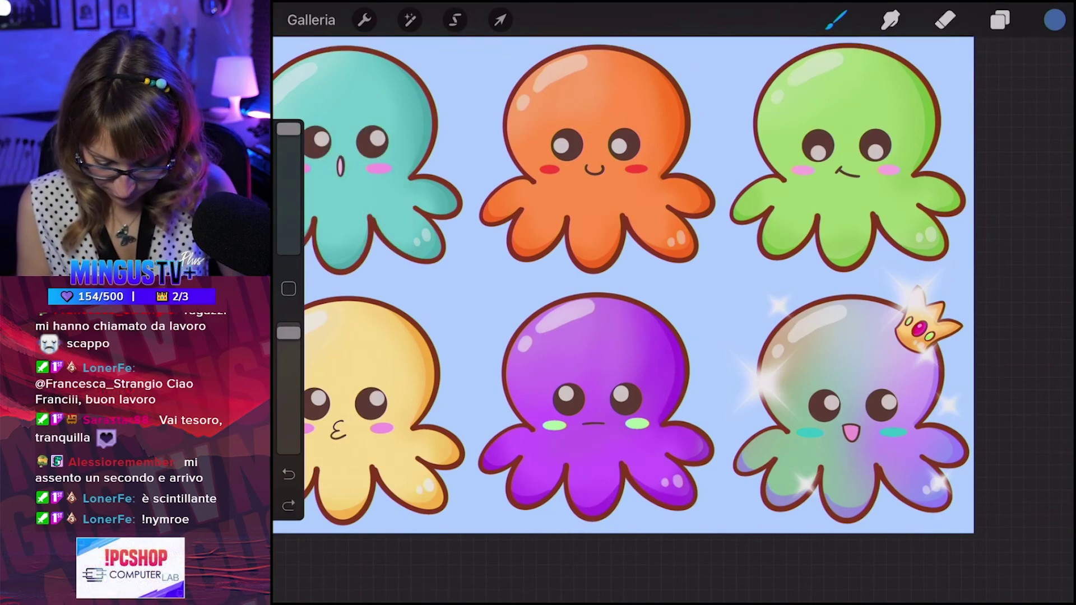
left_click_drag(289, 333, 289, 363)
left_click_drag(974, 324, 829, 526)
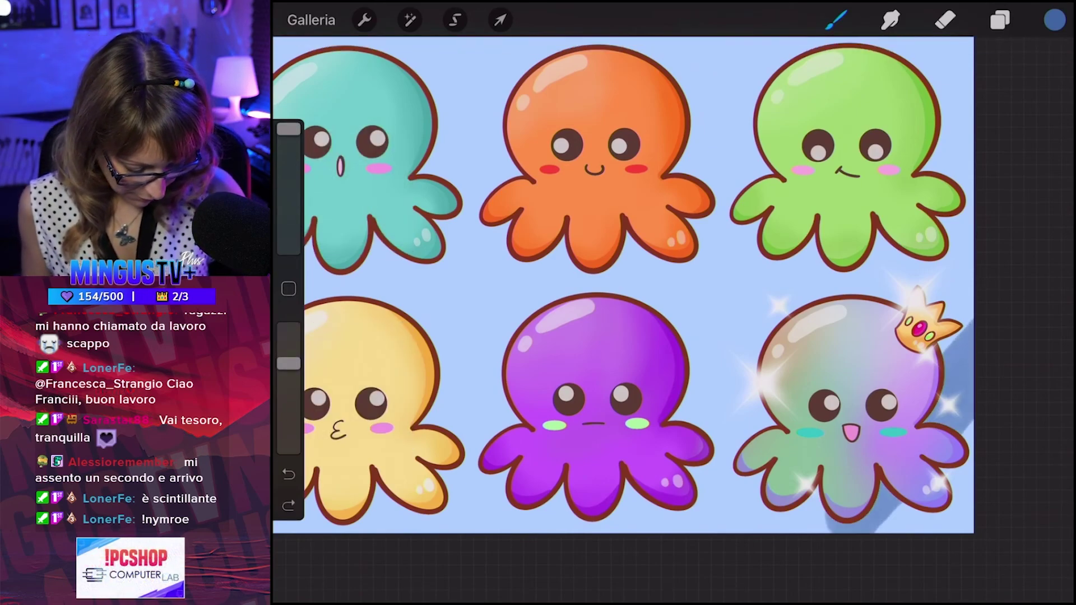
left_click_drag(974, 306, 796, 531)
left_click_drag(974, 286, 762, 531)
left_click_drag(973, 264, 740, 531)
left_click_drag(974, 236, 712, 531)
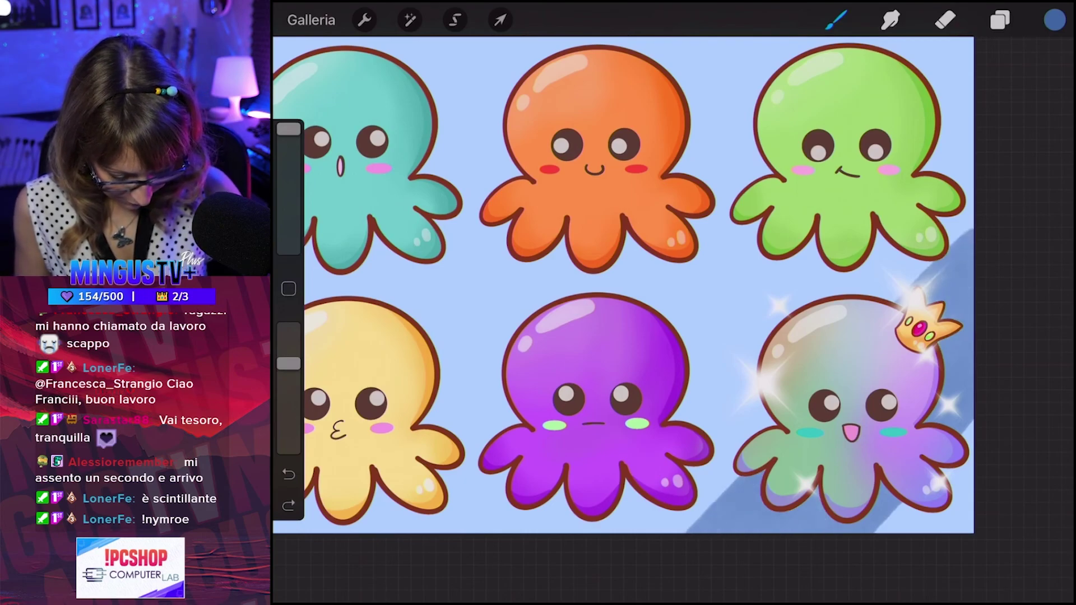
Paint a second blue diagonal band between the teal, orange and yellow octopuses.
scroll(672, 280, "down", 3)
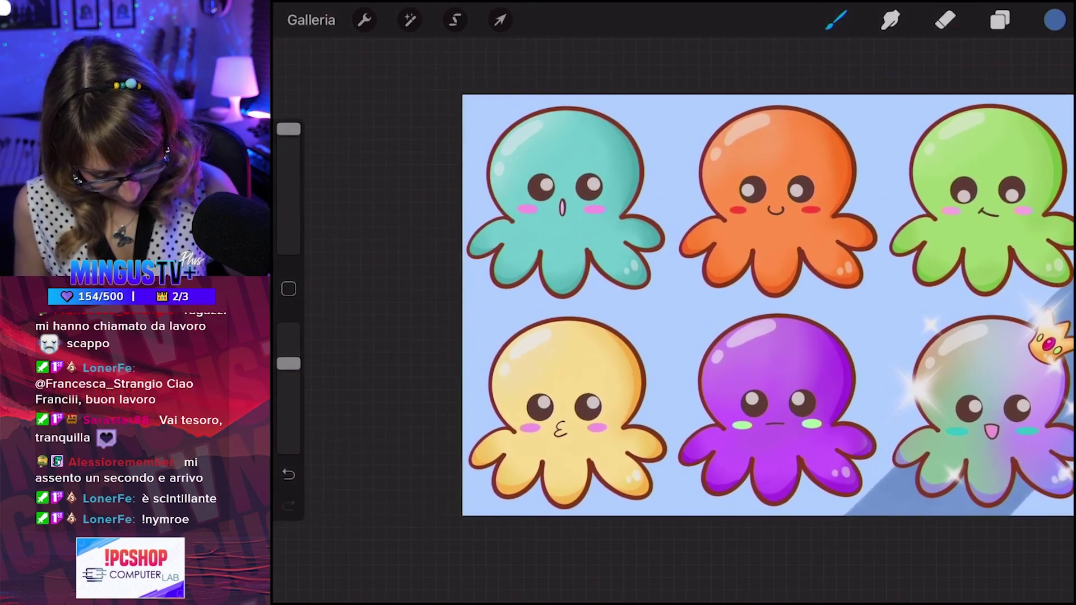
scroll(768, 306, "down", 2)
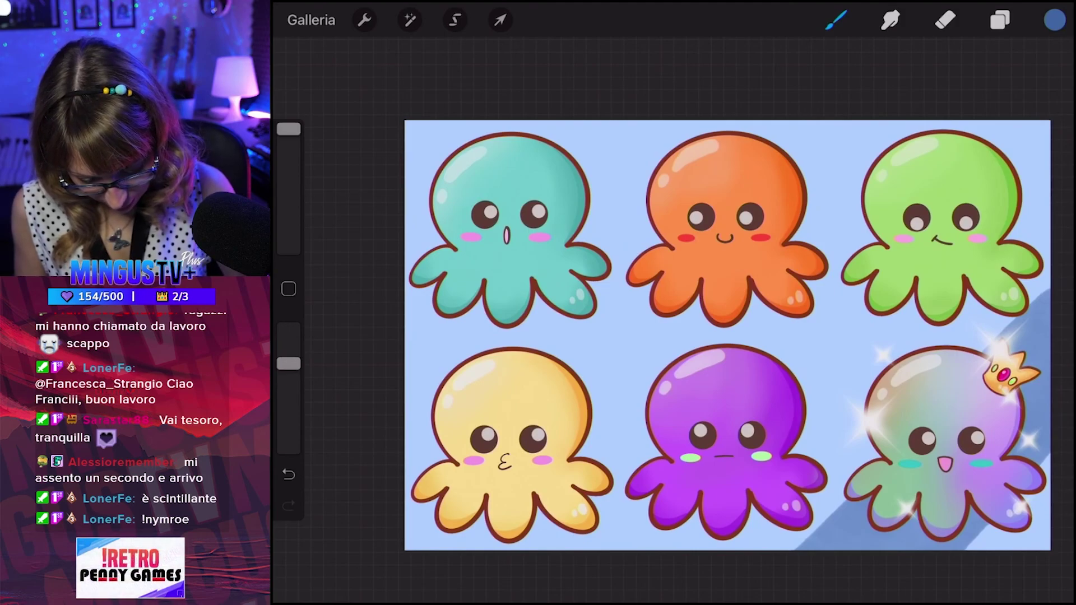
left_click_drag(751, 123, 518, 343)
left_click_drag(729, 140, 405, 465)
left_click_drag(650, 185, 593, 291)
left_click_drag(638, 252, 405, 454)
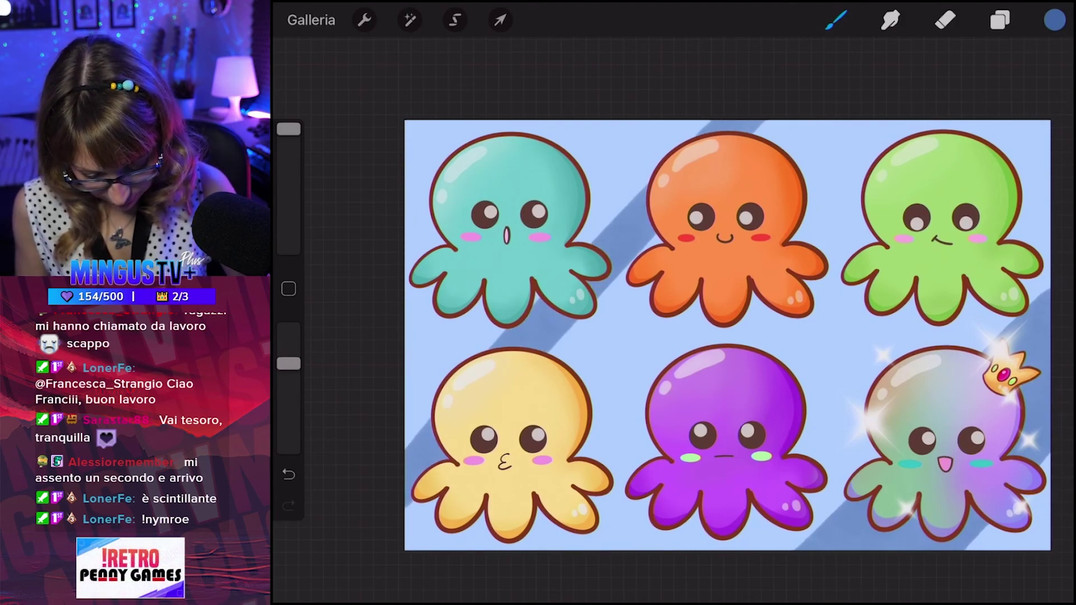
left_click_drag(652, 175, 585, 244)
left_click_drag(628, 190, 482, 350)
left_click_drag(700, 123, 608, 195)
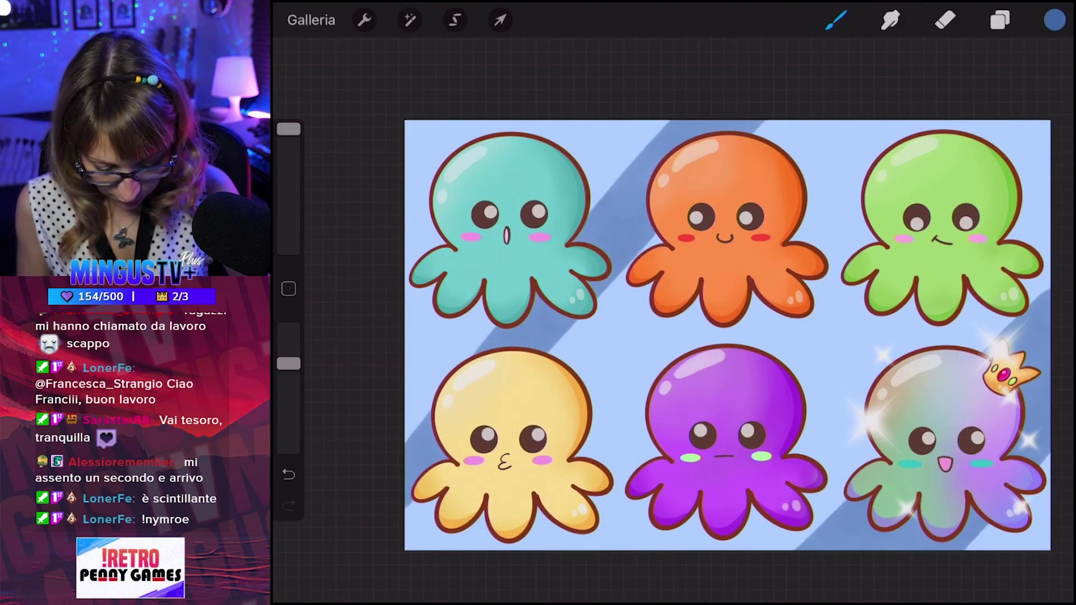
left_click_drag(661, 232, 546, 361)
left_click_drag(439, 498, 404, 544)
left_click_drag(798, 120, 753, 145)
left_click_drag(644, 281, 570, 371)
left_click_drag(623, 327, 573, 393)
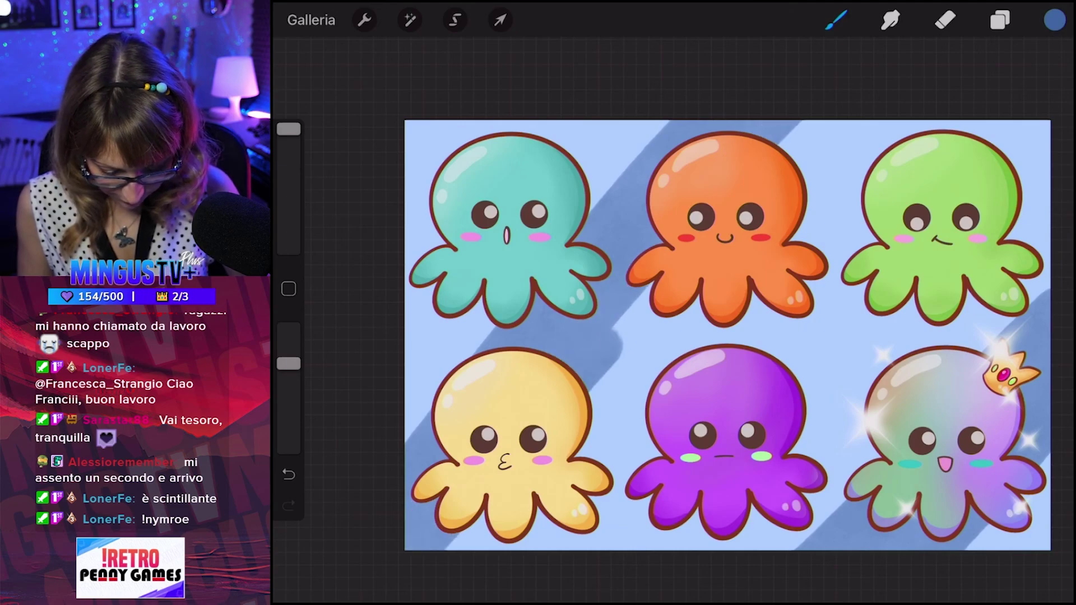
left_click_drag(656, 283, 612, 356)
left_click_drag(838, 121, 779, 166)
Paint bright yellow into the canvas's top-left corner.
left_click(1054, 19)
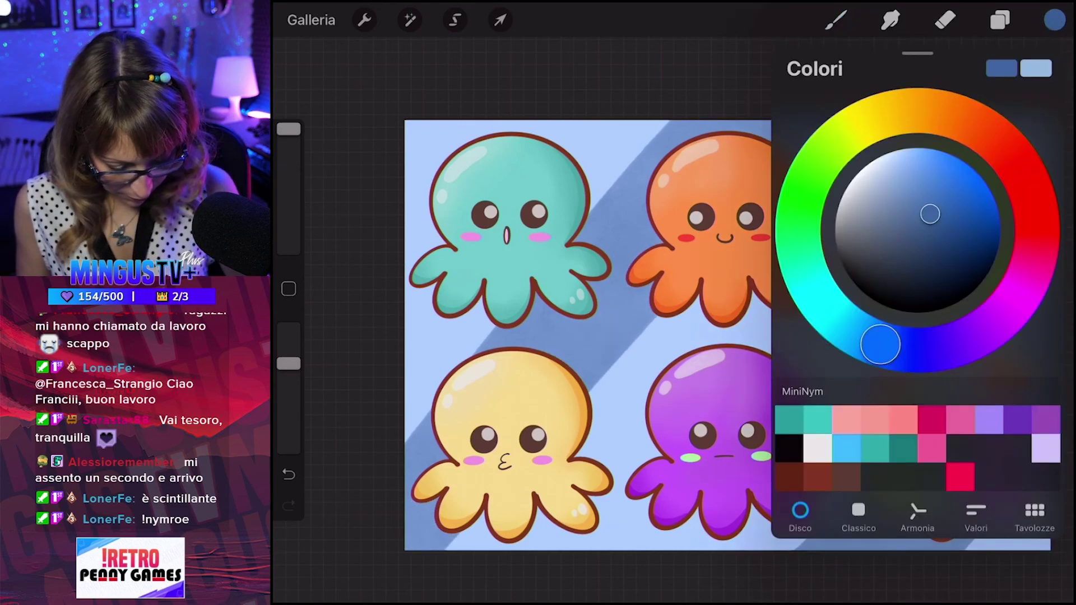
left_click(872, 119)
mouse_move(899, 177)
left_mouse_down()
mouse_move(877, 159)
mouse_move(930, 149)
mouse_move(925, 161)
left_mouse_up()
left_click_drag(409, 185, 471, 123)
left_click(836, 20)
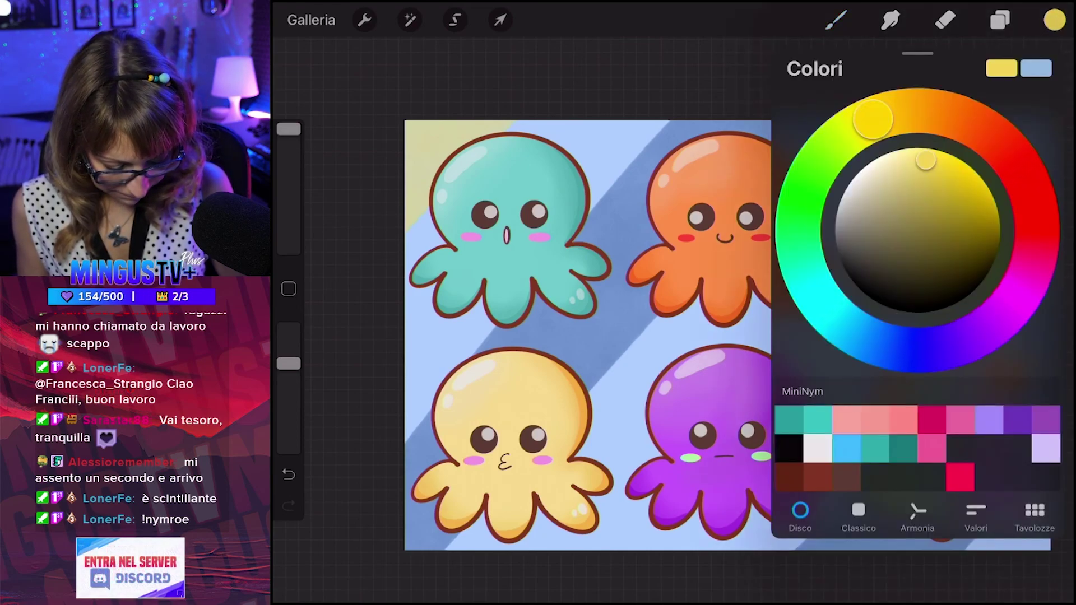
Paint a light magenta diagonal stripe across the background into the top-right corner.
left_click(1017, 297)
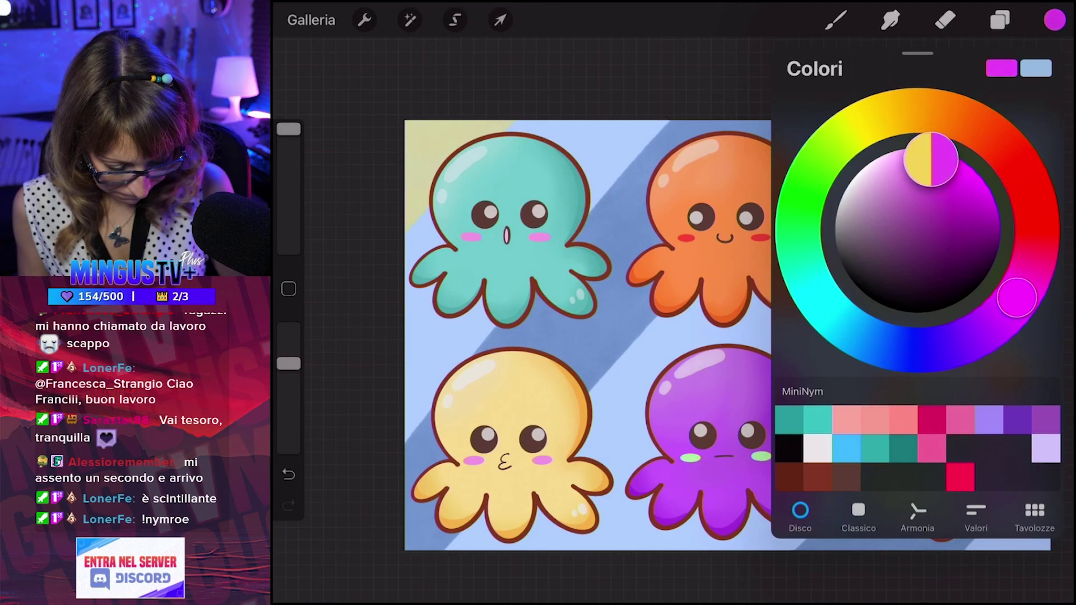
left_click_drag(925, 160, 914, 162)
left_click(1054, 19)
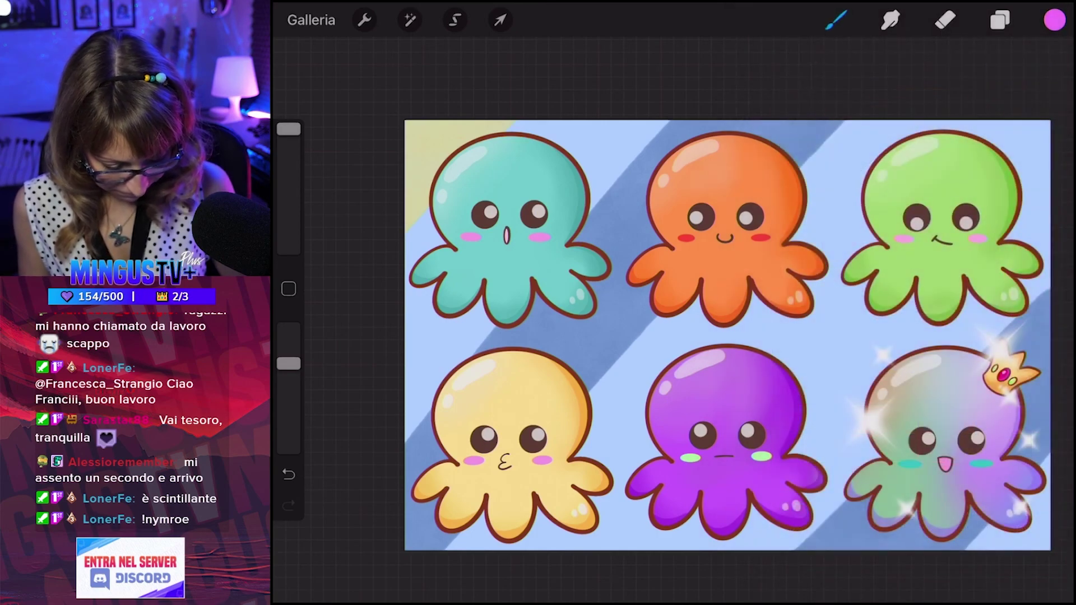
left_click_drag(953, 124, 505, 546)
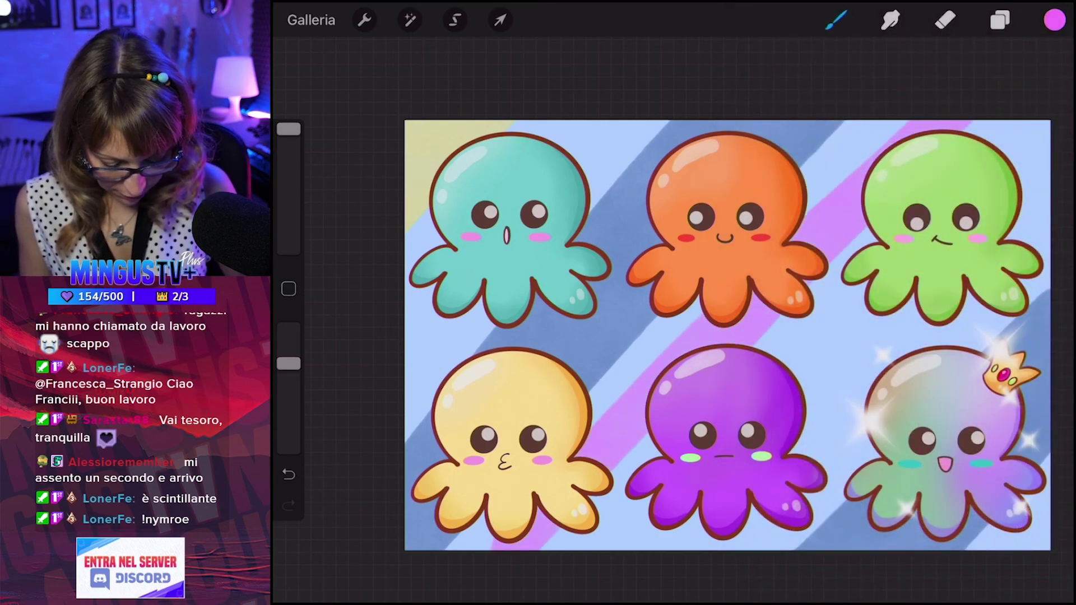
left_click_drag(622, 449, 561, 544)
mouse_move(841, 235)
left_mouse_down()
mouse_move(773, 347)
mouse_move(622, 538)
left_mouse_up()
left_click_drag(997, 126, 813, 358)
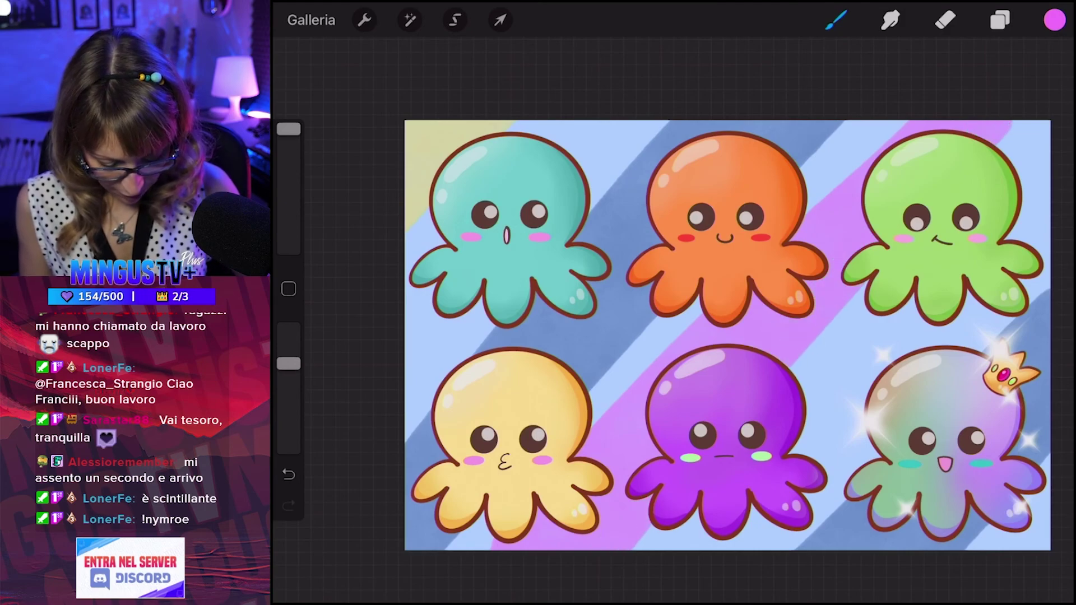
left_click_drag(639, 530, 652, 549)
left_click_drag(1042, 124, 1017, 168)
left_click_drag(874, 314, 807, 398)
left_click_drag(1045, 129, 1025, 202)
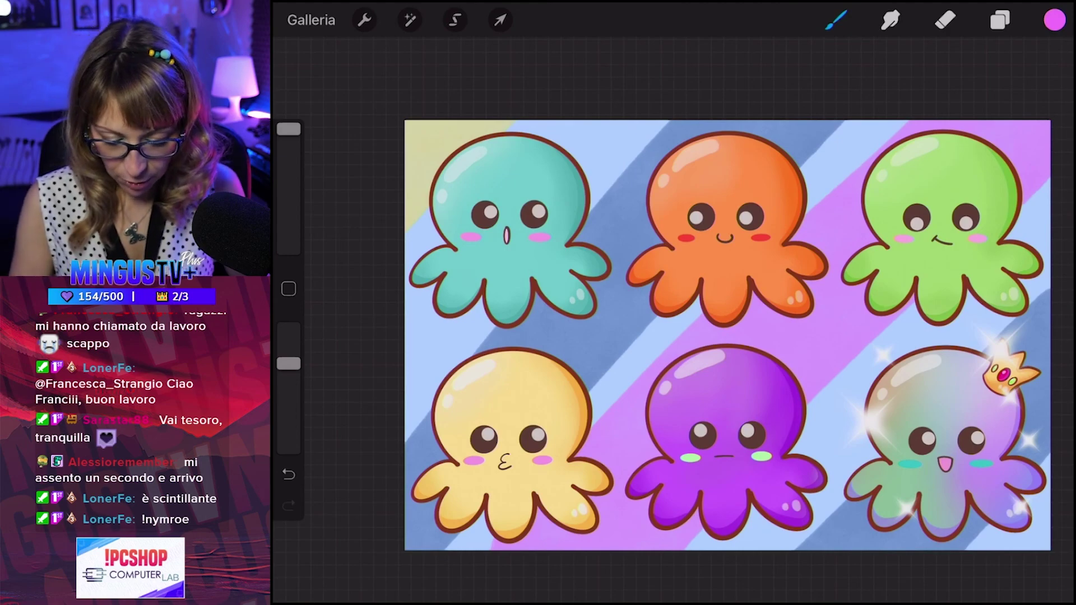
Apply a Gaussian blur of about 39% to the striped background layer.
left_click(409, 19)
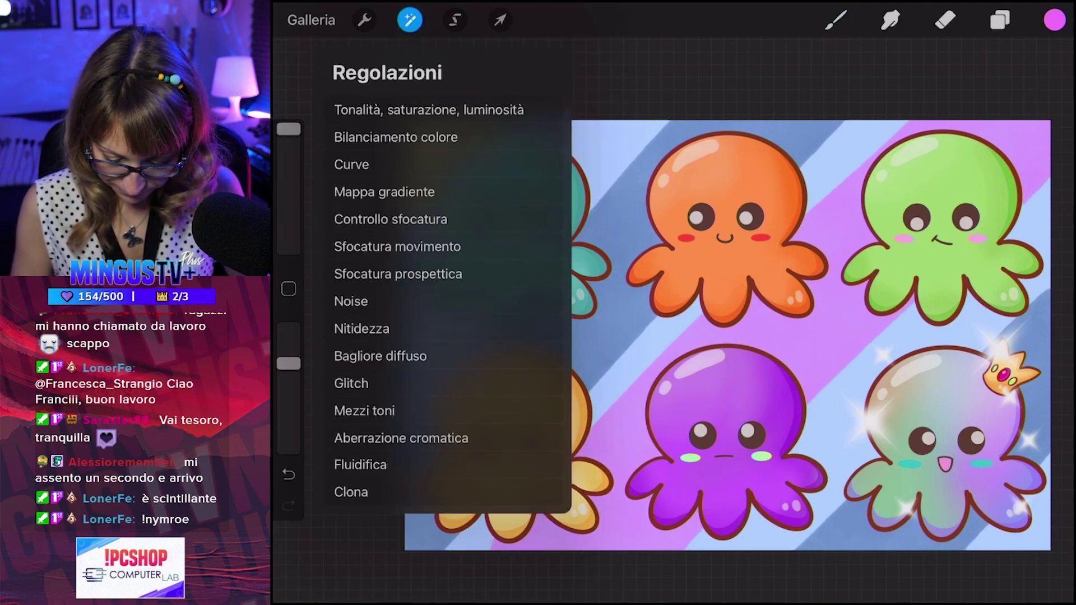
left_click(397, 246)
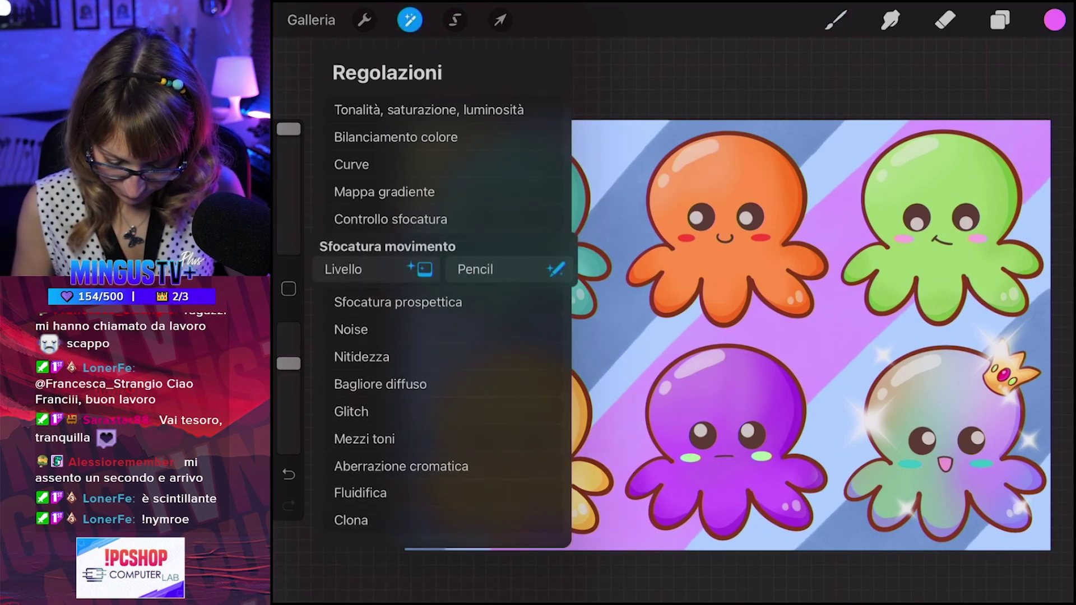
left_click(391, 219)
left_click(342, 241)
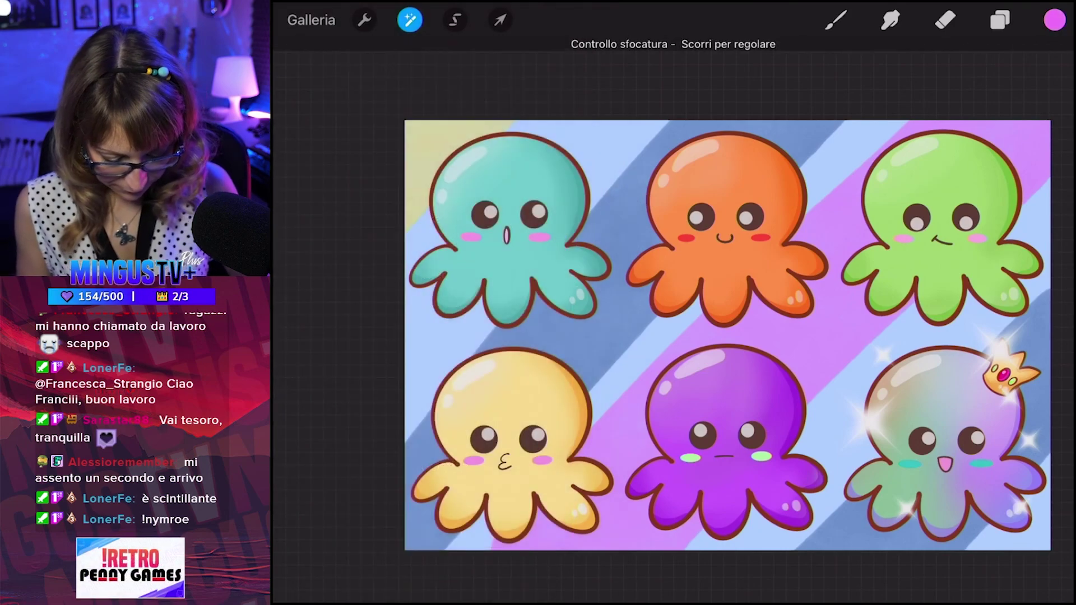
left_click_drag(504, 336, 907, 336)
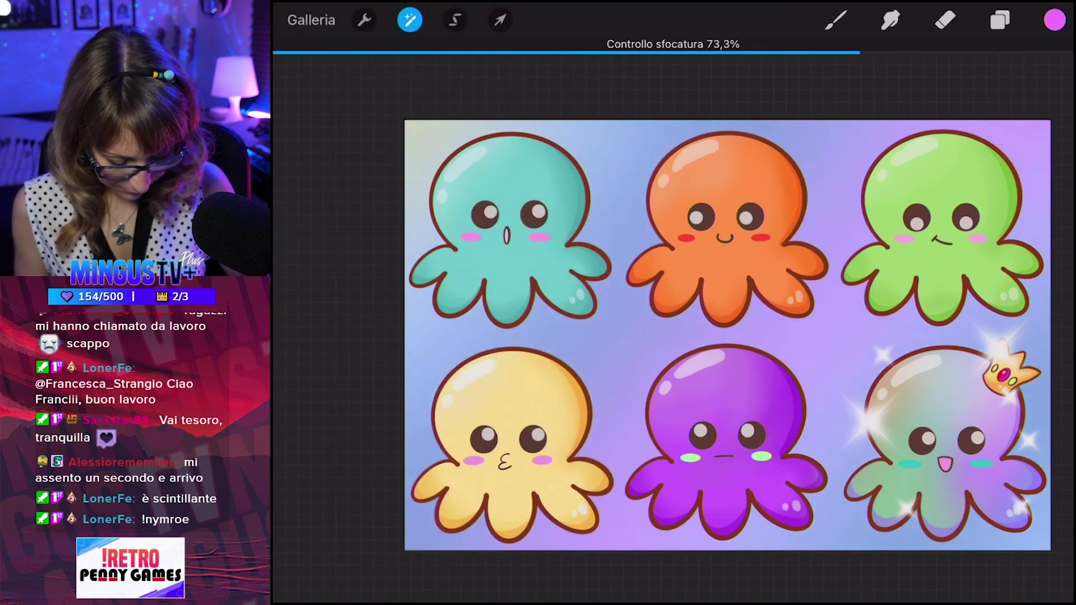
left_click_drag(741, 336, 613, 336)
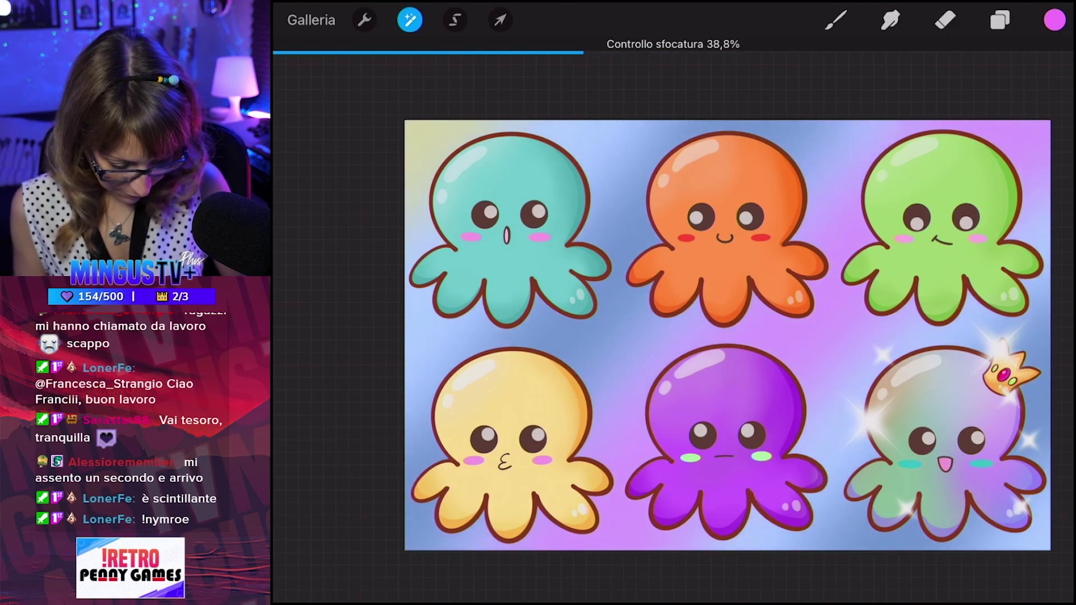
left_click(836, 20)
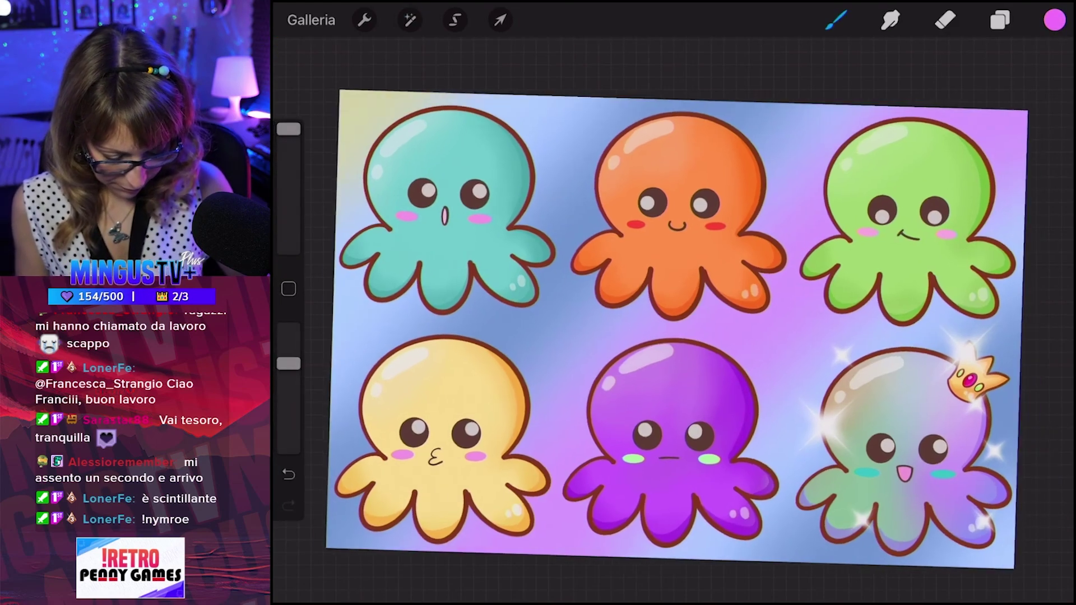
Select Livello 14 with a near-white colour and the Griglia grid brush.
scroll(681, 334, "up", 2)
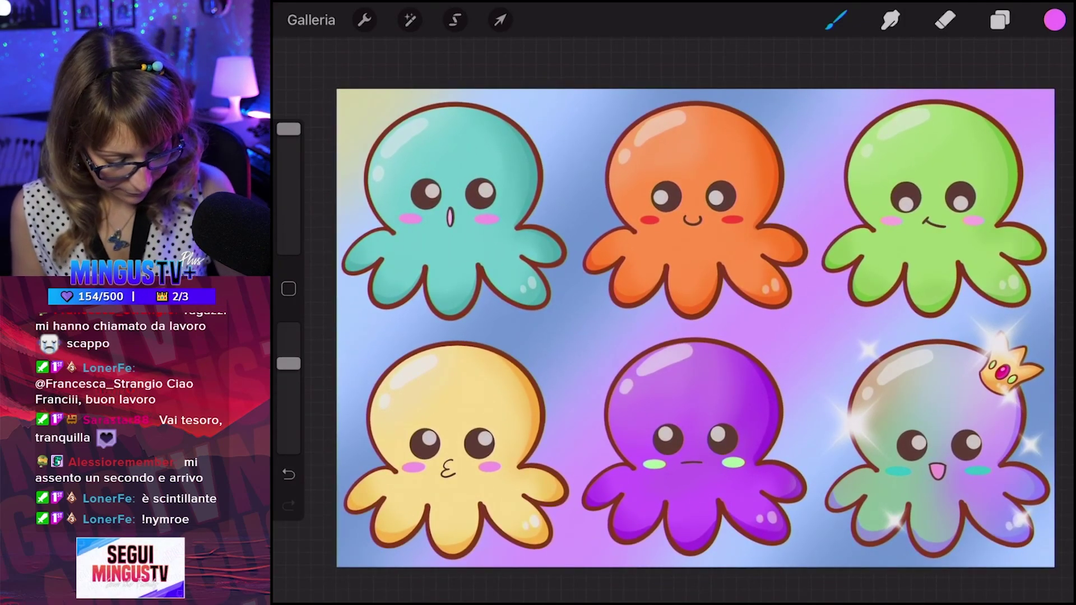
left_click(999, 20)
left_click(874, 476)
left_click(1000, 20)
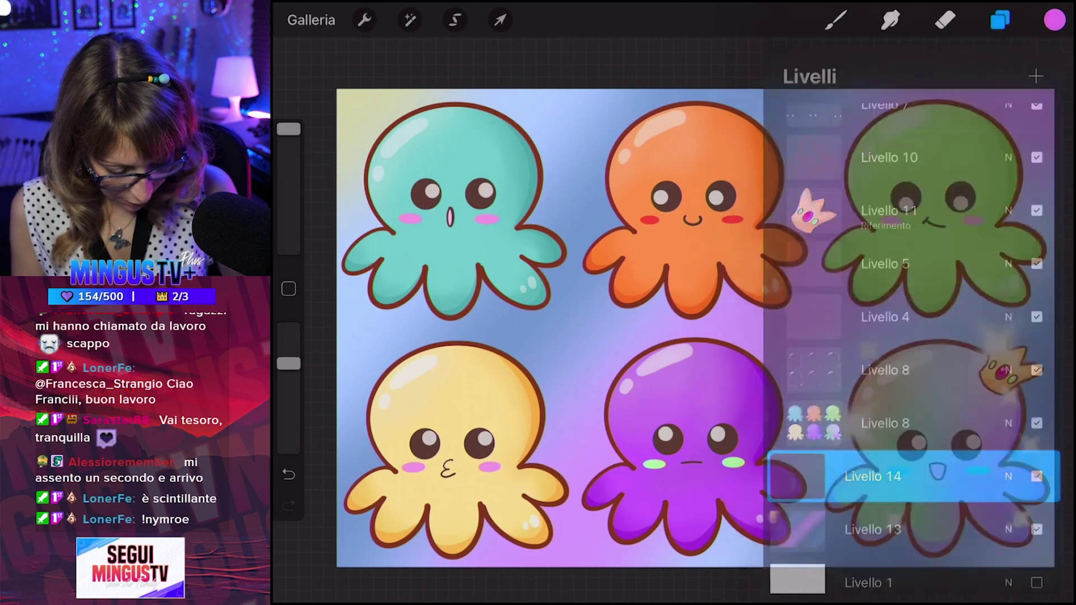
left_click(1054, 20)
left_click(847, 186)
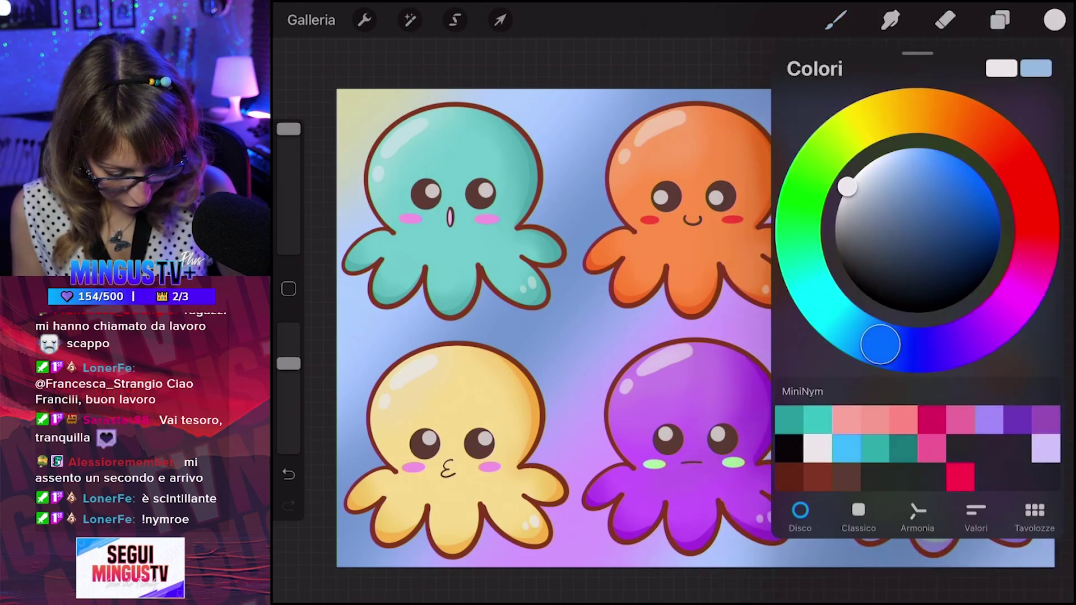
left_click(836, 20)
scroll(901, 359, "down", 4)
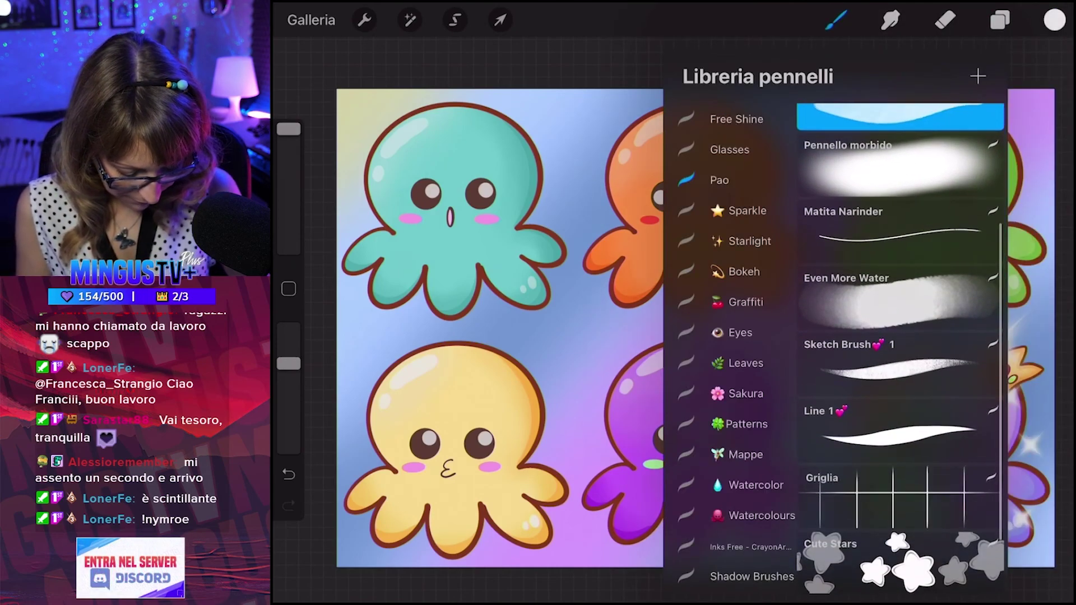
left_click(865, 476)
left_click(835, 20)
Stroke white Griglia grid lines across the top, middle, and around the purple and rainbow octopuses.
scroll(695, 328, "down", 1)
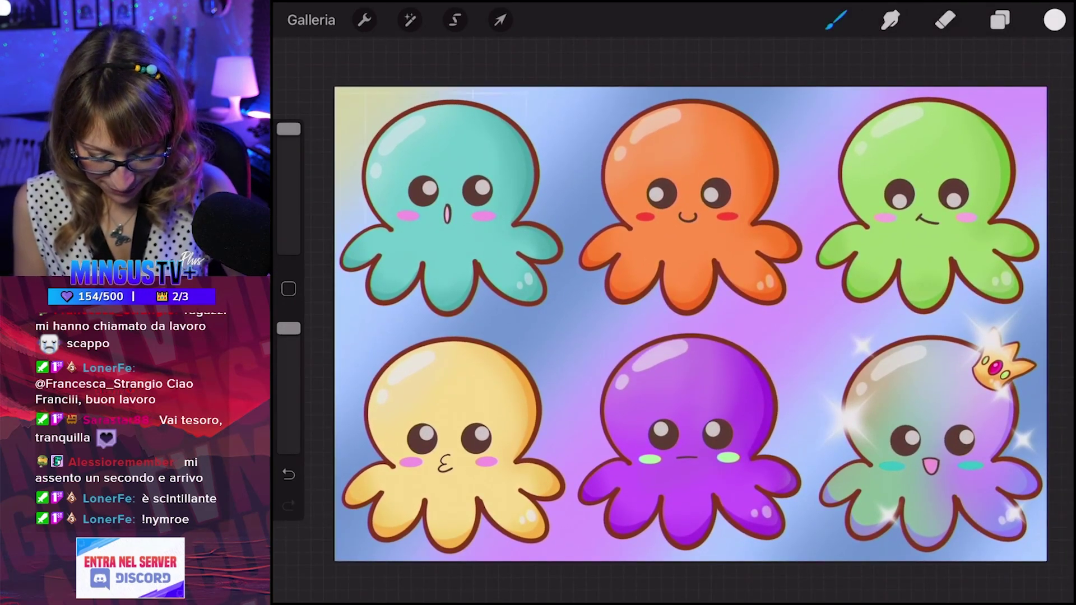
left_click_drag(717, 143, 841, 143)
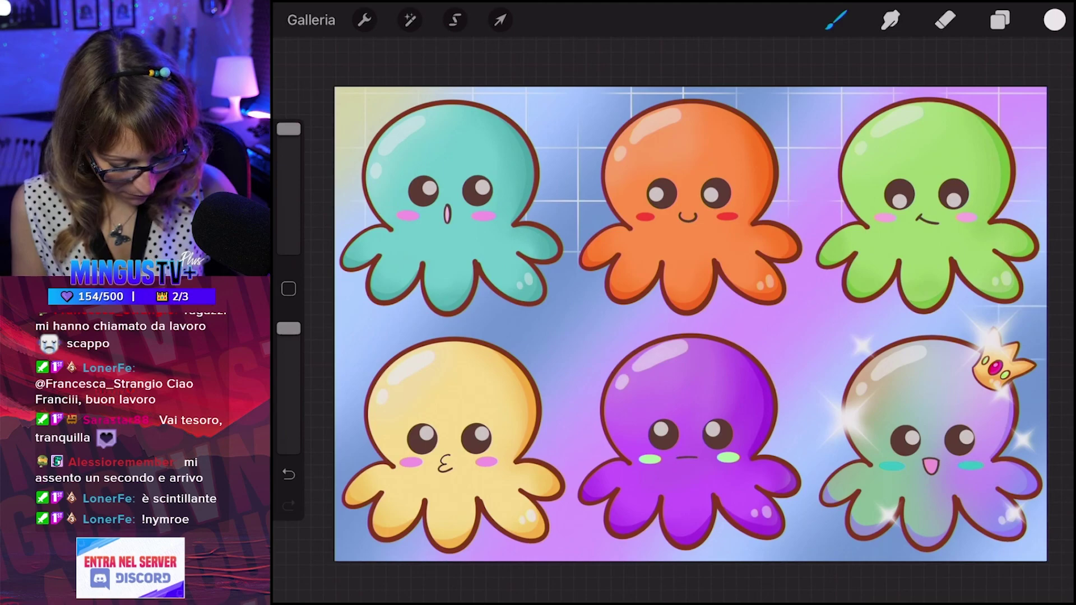
left_click_drag(818, 269, 740, 331)
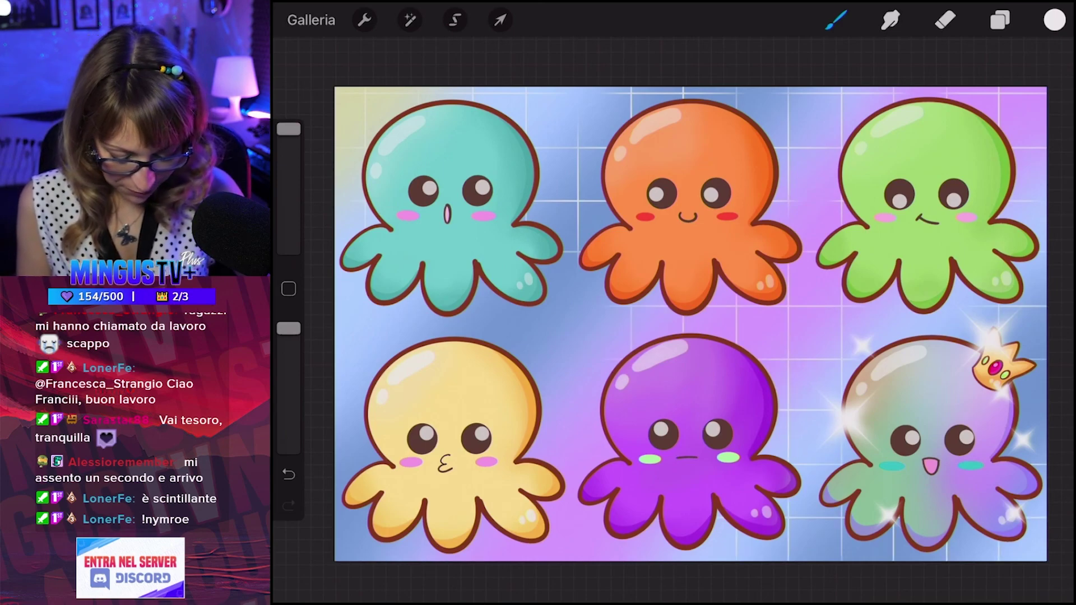
left_click_drag(577, 269, 577, 488)
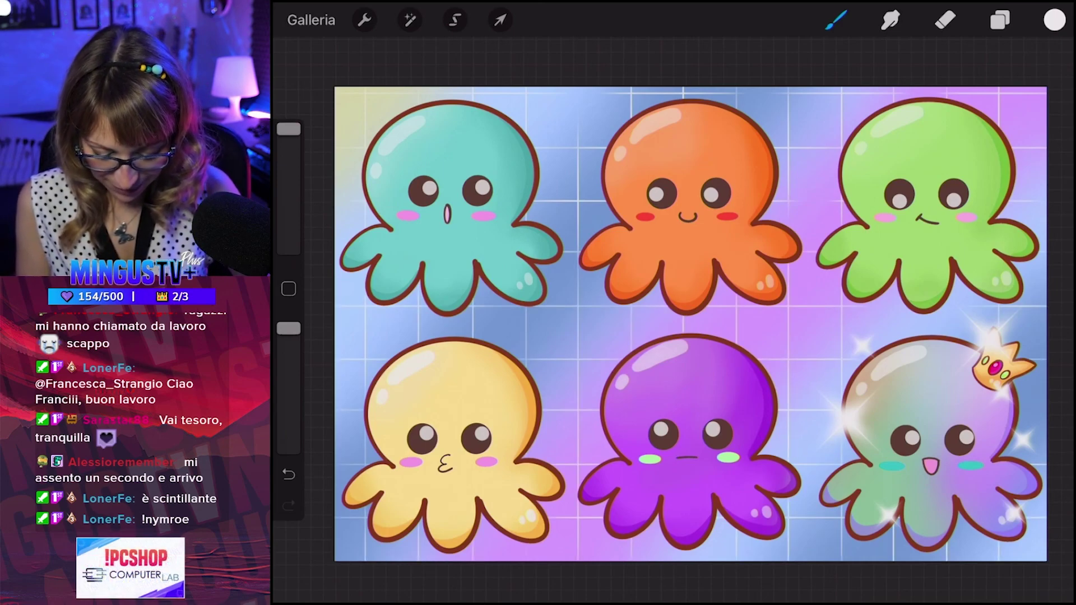
left_click_drag(690, 323, 723, 317)
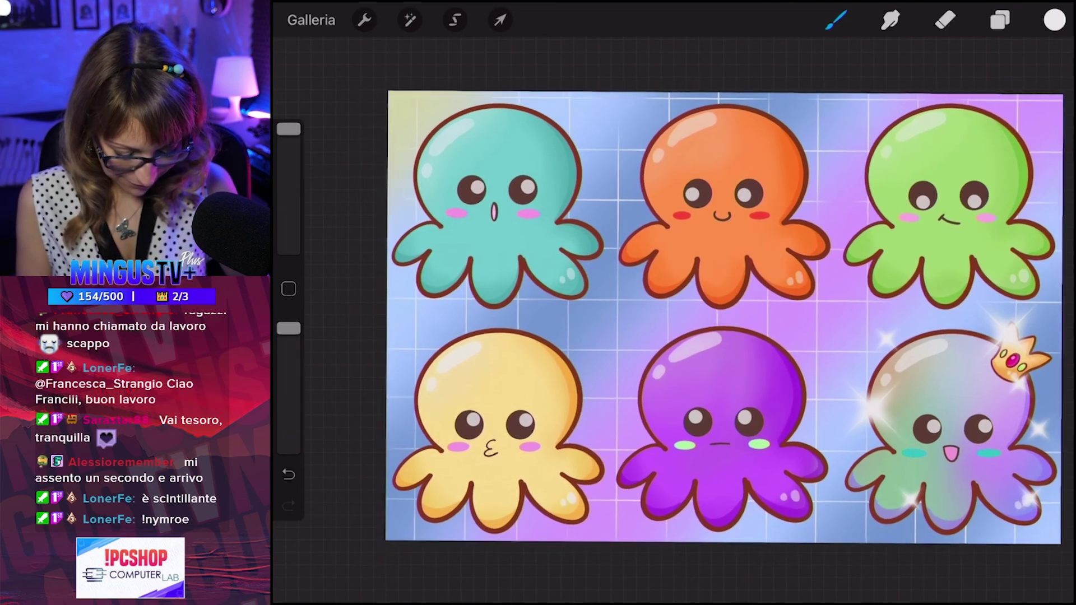
Turn on visibility of the Immagine inserita watermark layer.
left_click(999, 20)
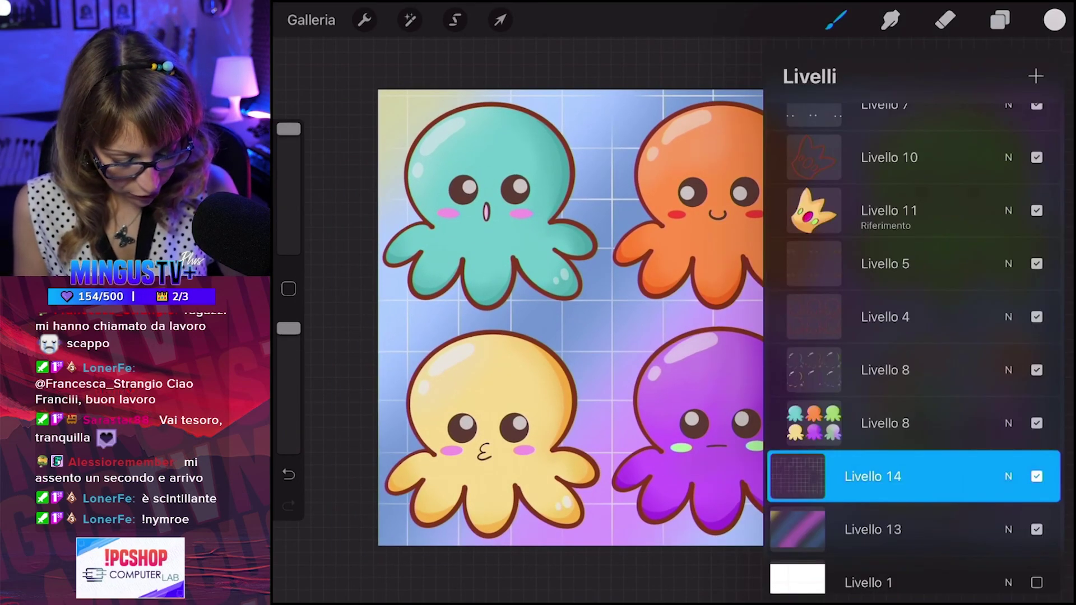
scroll(913, 348, "up", 5)
left_click(1037, 129)
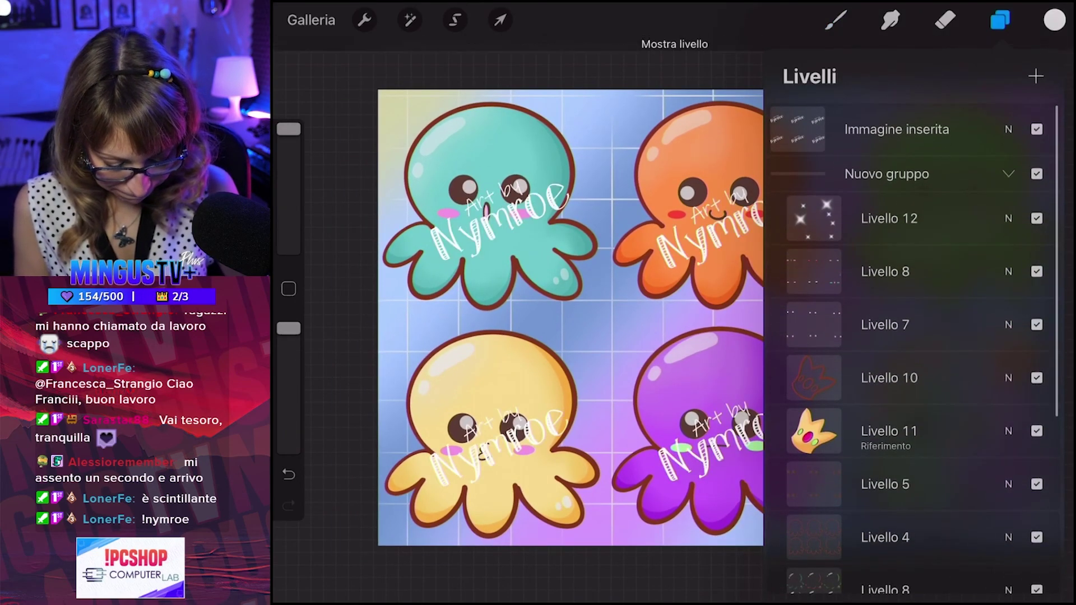
left_click(999, 20)
left_click(836, 20)
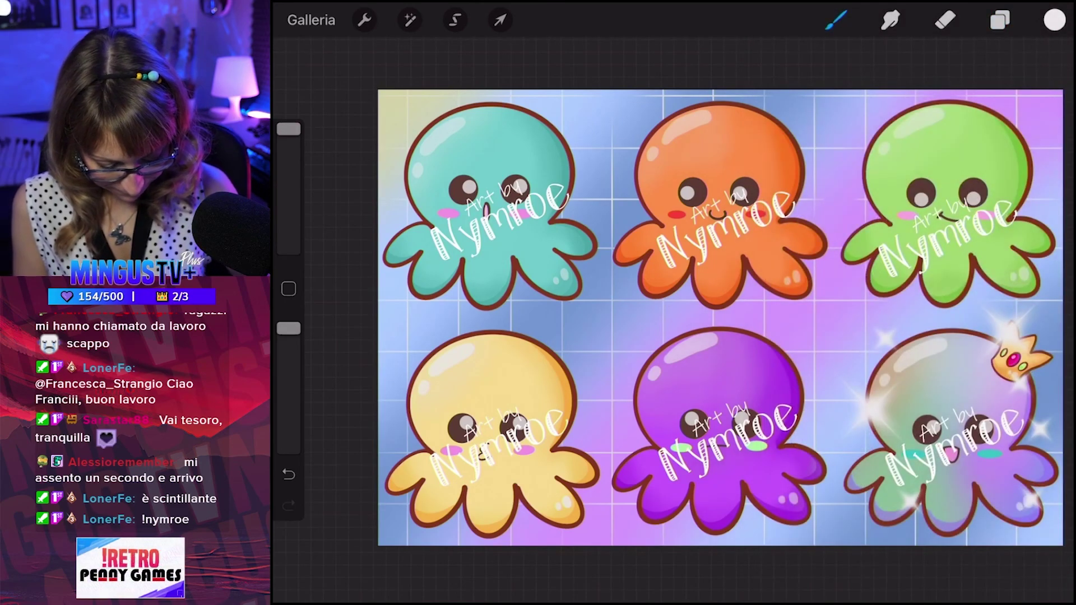
scroll(720, 316, "up", 2)
Lower the Immagine inserita watermark layer's opacity to 60%.
left_click(1000, 20)
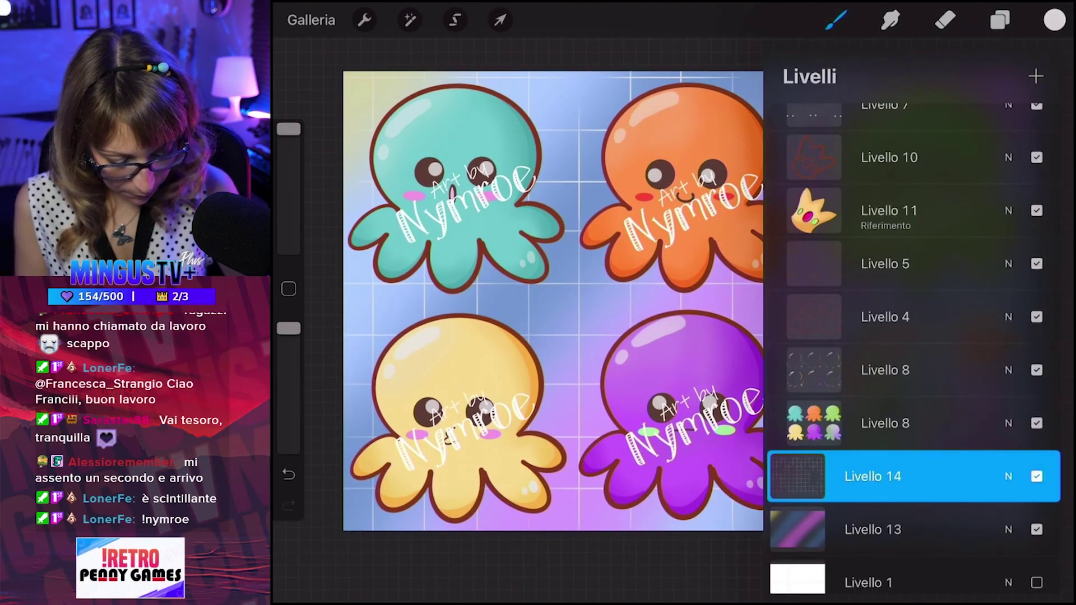
scroll(913, 347, "up", 5)
left_click(1008, 129)
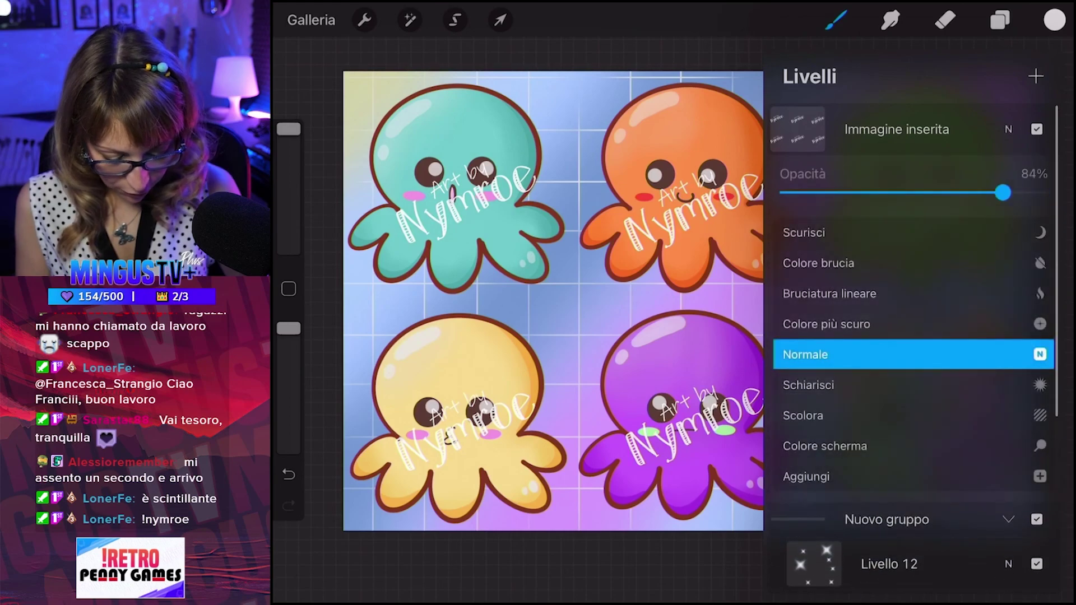
left_click_drag(1003, 193, 944, 193)
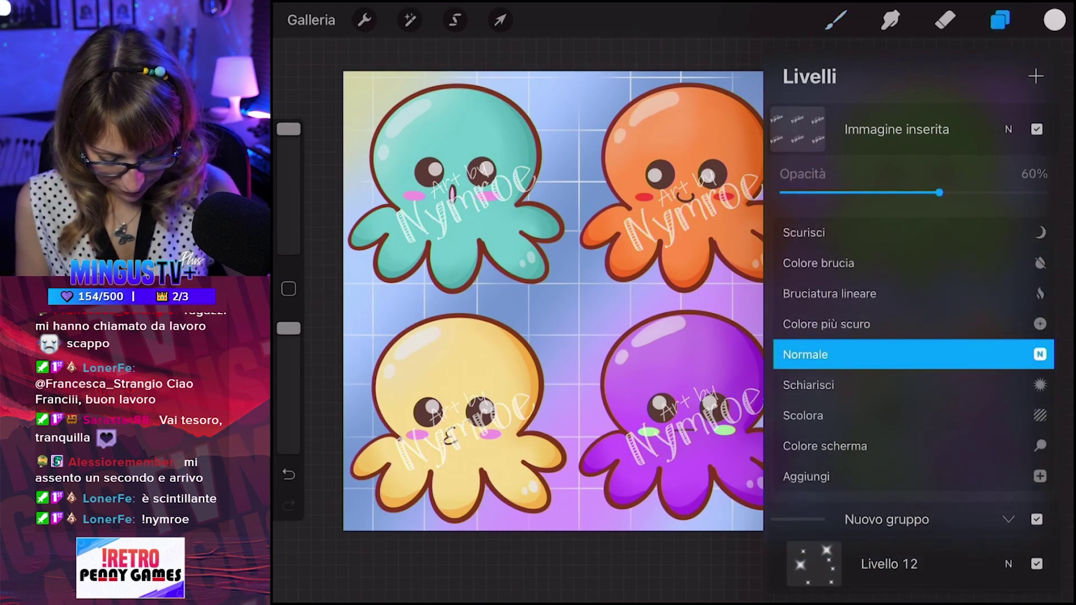
left_click(1008, 129)
left_click(999, 19)
Undo an accidental transform of the teal octopus on the wrong layer.
left_click(455, 20)
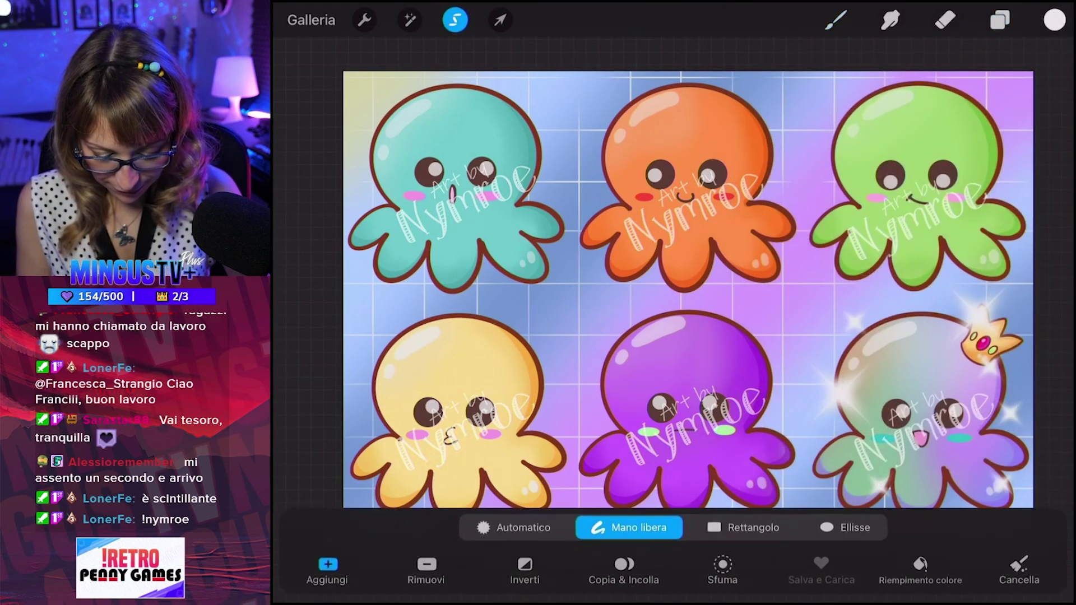
left_click_drag(448, 153, 431, 160)
left_click(500, 19)
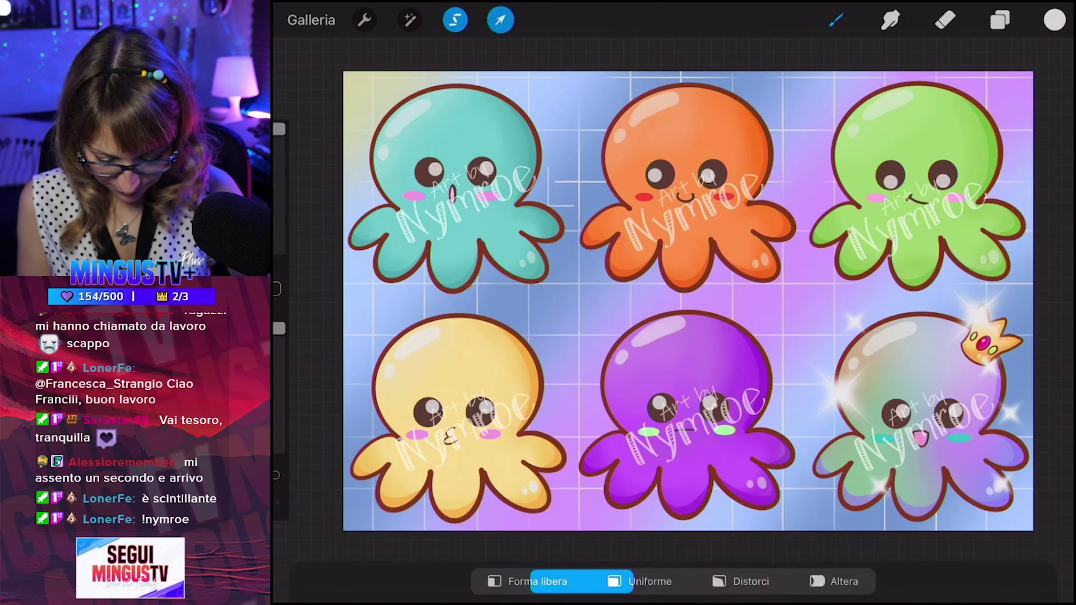
left_click(836, 19)
left_click(1000, 19)
left_click(914, 476)
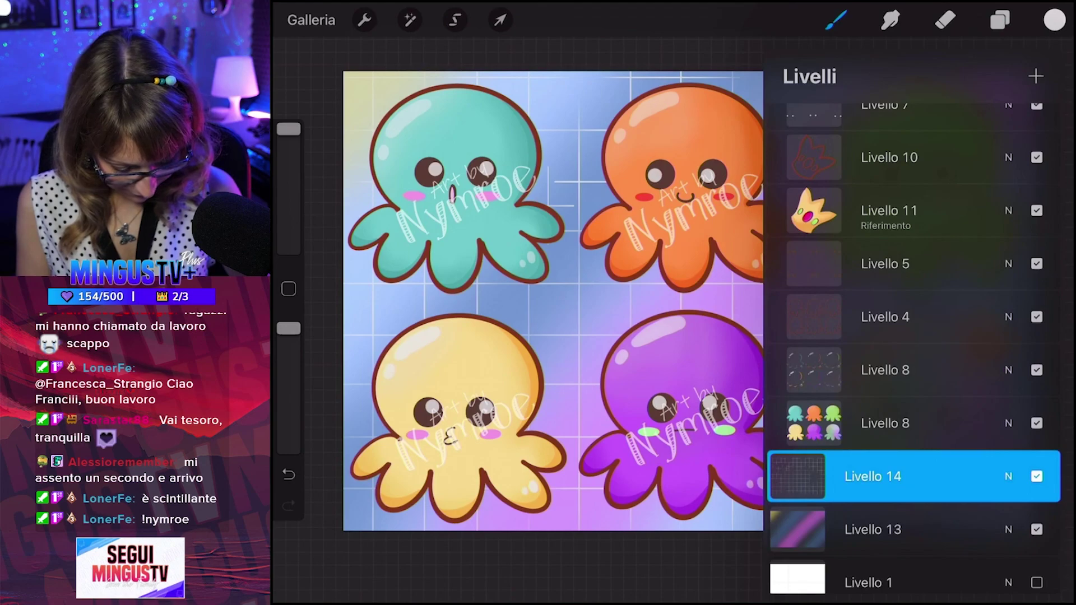
left_click(999, 20)
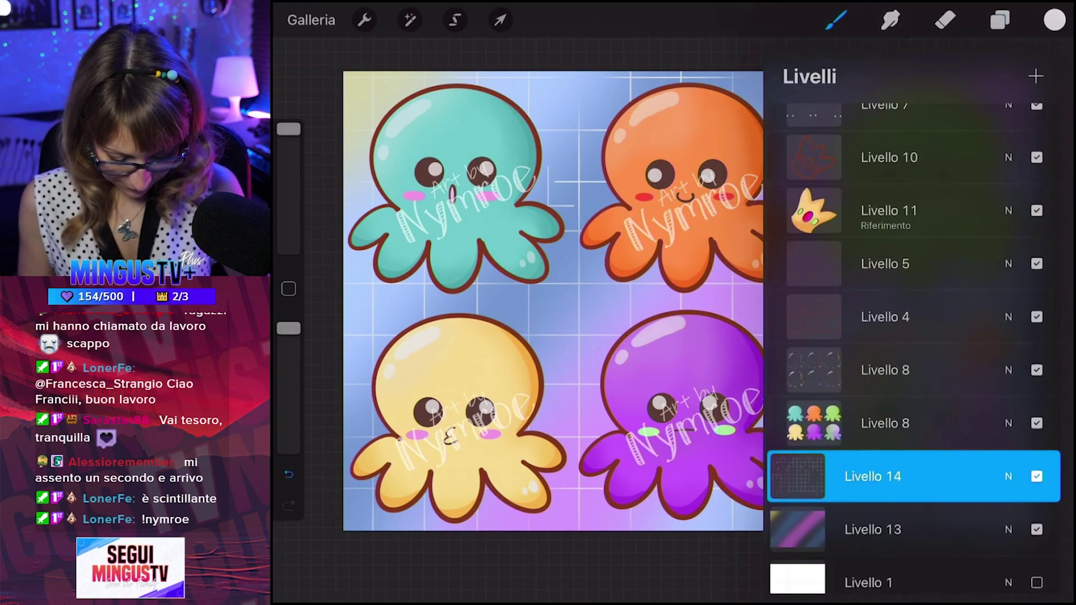
key("ctrl+z")
On the watermark layer, move the teal octopus's watermark lower onto its tentacles.
scroll(913, 336, "up", 5)
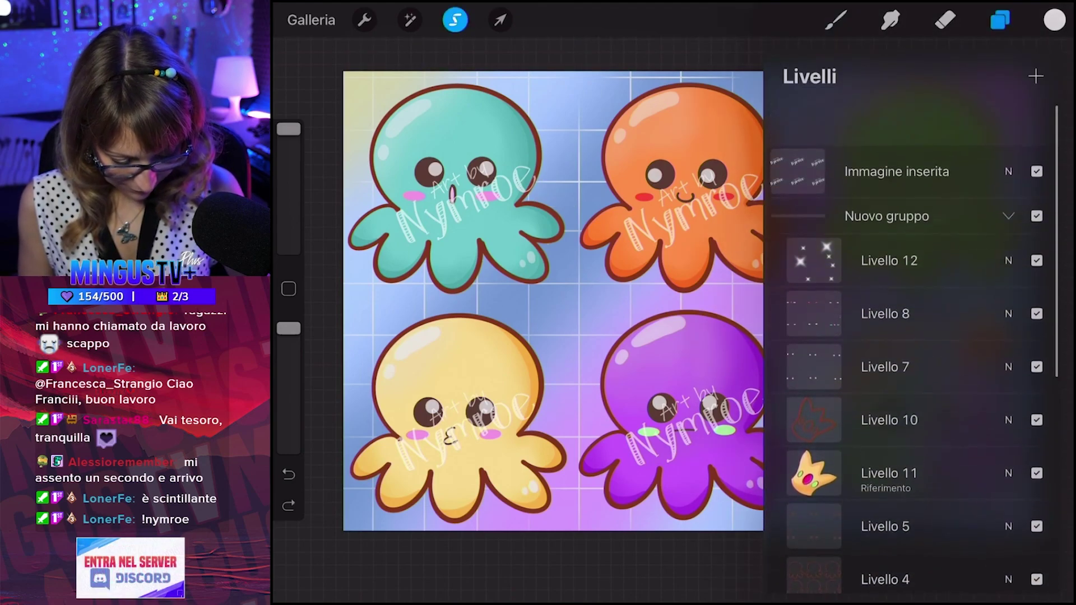
left_click(896, 129)
left_click(1000, 20)
left_click(836, 20)
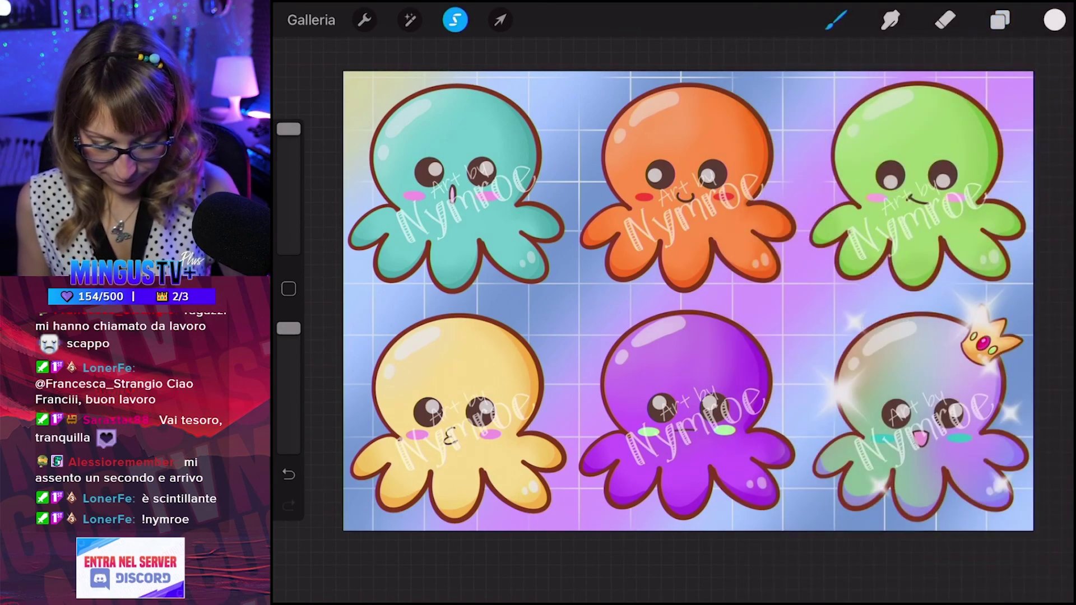
left_click(455, 20)
left_click_drag(467, 130, 396, 172)
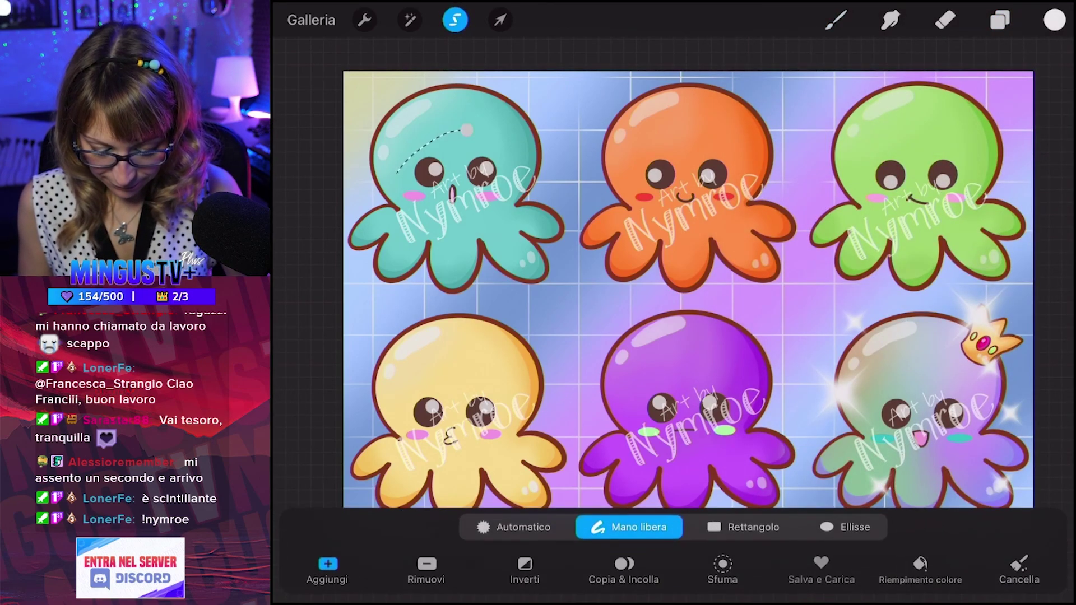
left_click_drag(551, 179, 466, 130)
left_click(500, 20)
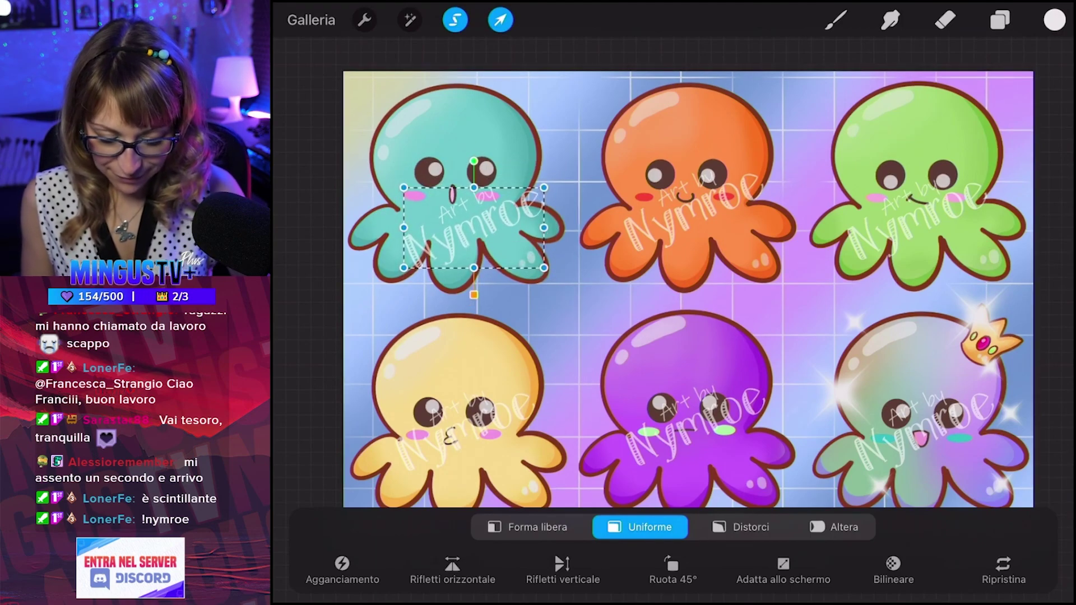
left_click(836, 20)
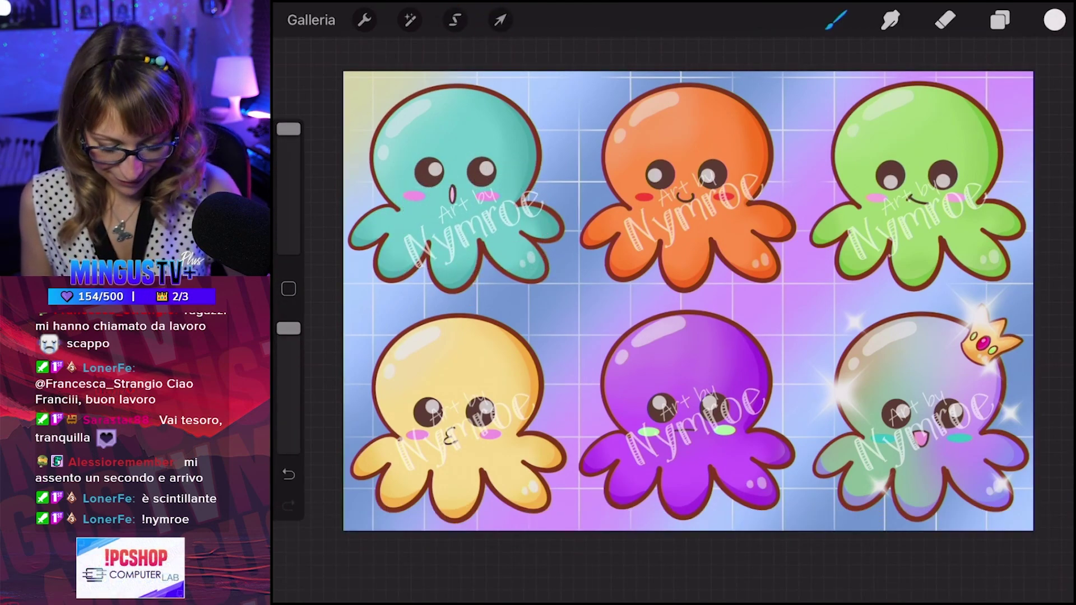
Shift the orange octopus's watermark down and right over its tentacles.
left_click(455, 19)
left_click_drag(640, 184, 709, 144)
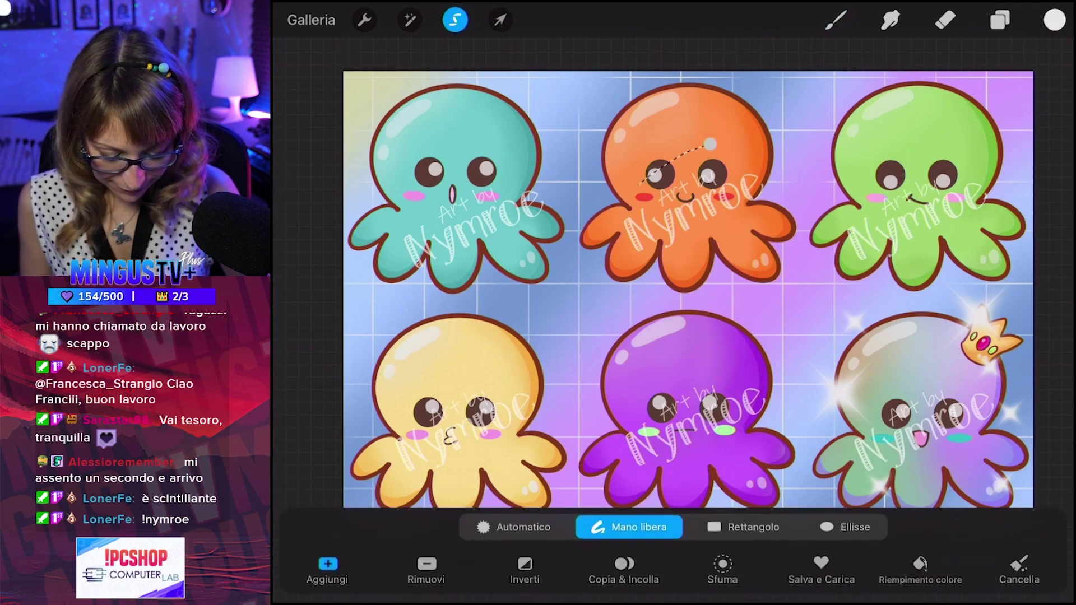
left_click_drag(729, 242, 770, 168)
left_click(500, 20)
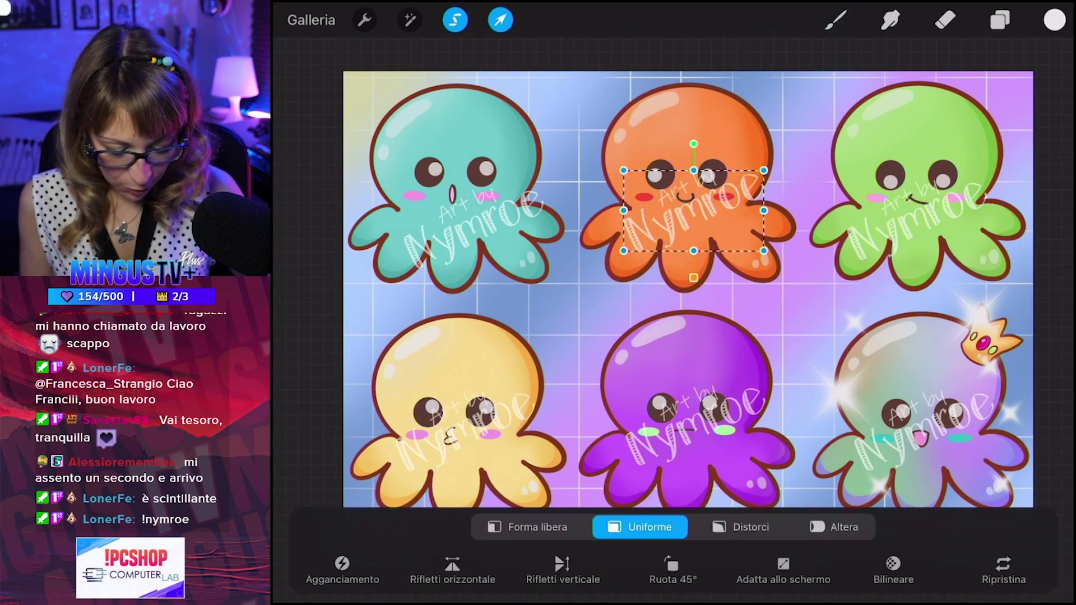
left_click_drag(701, 213, 715, 231)
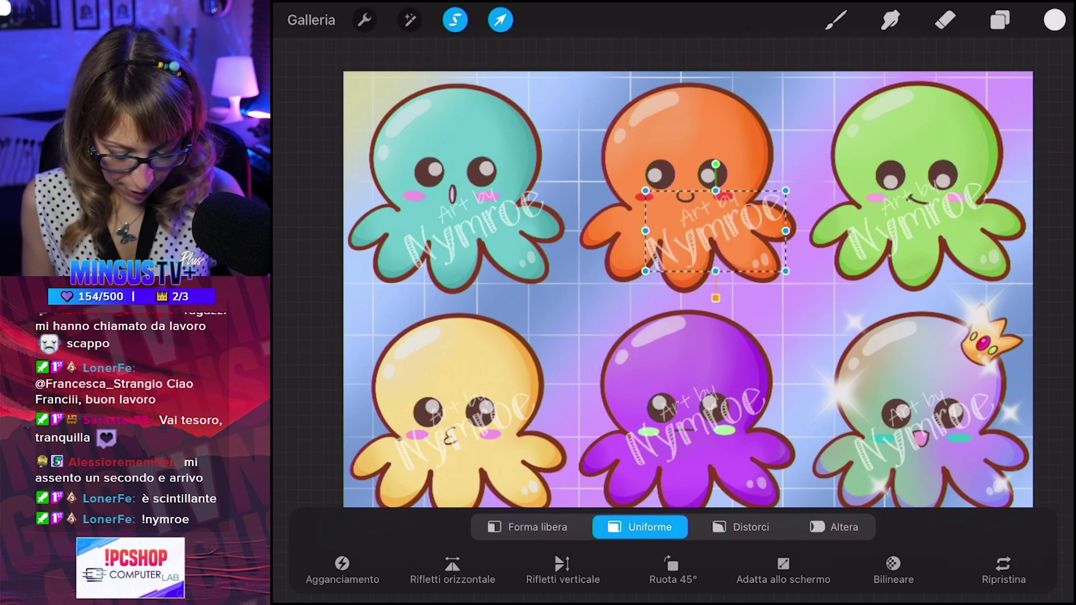
left_click(500, 20)
Shift the green octopus's watermark down and right over its tentacles.
left_click(454, 20)
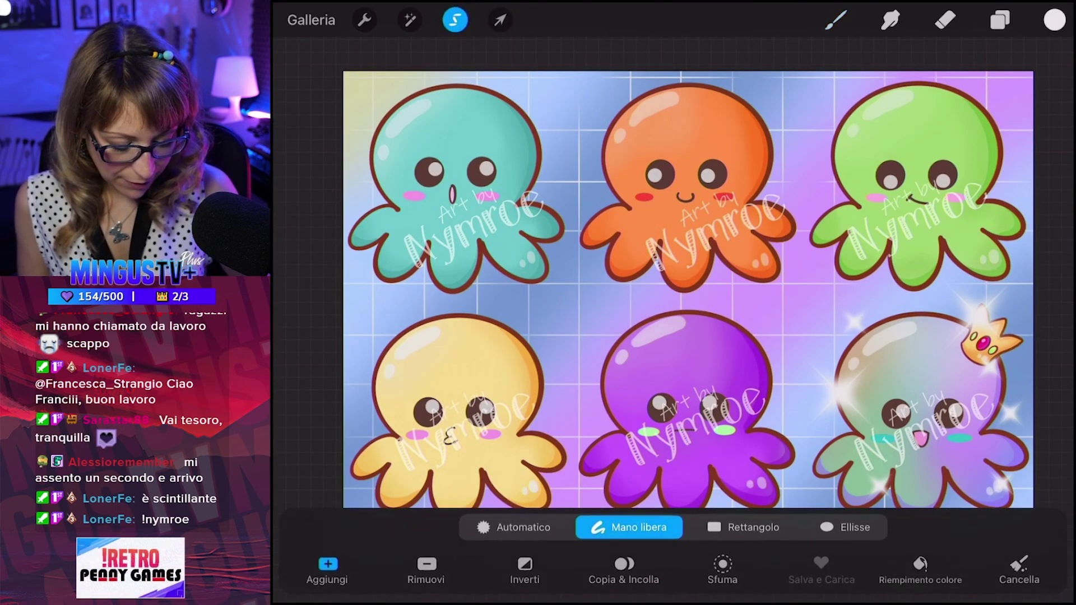
left_click_drag(950, 148, 911, 156)
left_click_drag(886, 282, 986, 219)
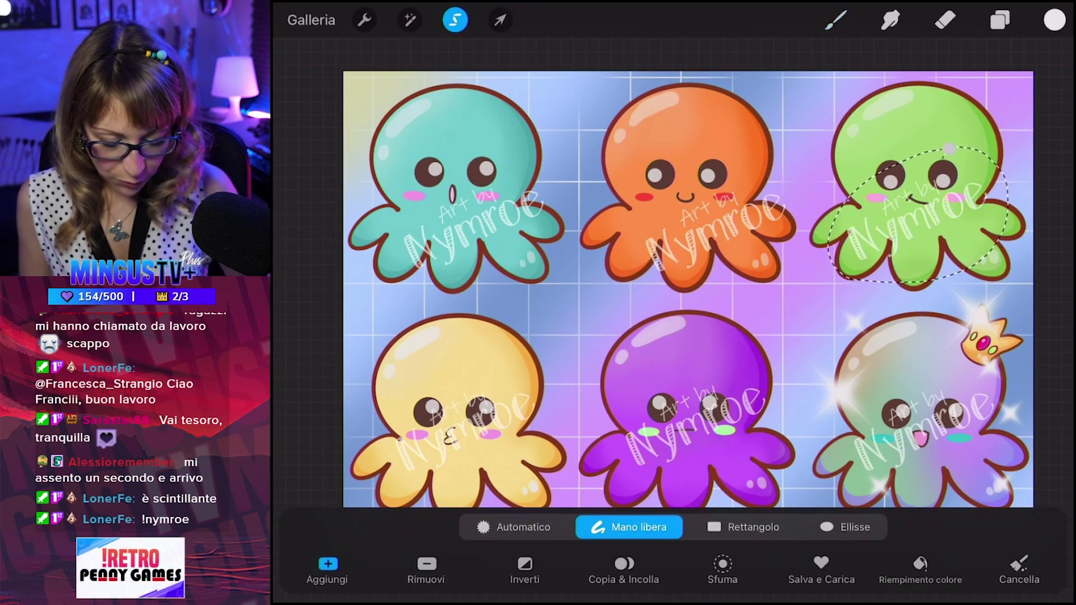
left_click(500, 20)
left_click_drag(917, 235, 935, 246)
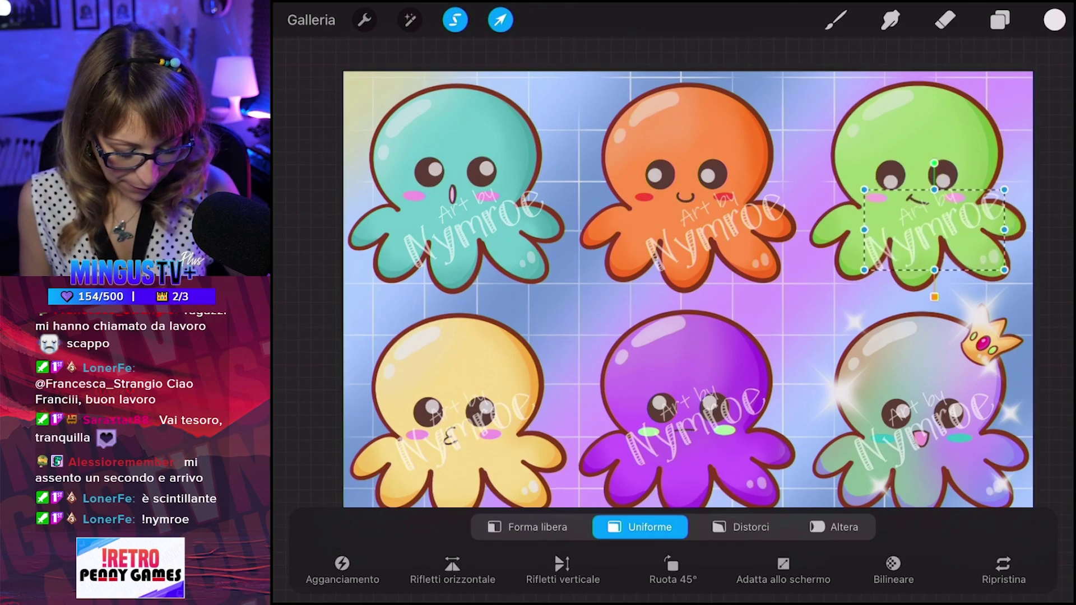
left_click(835, 20)
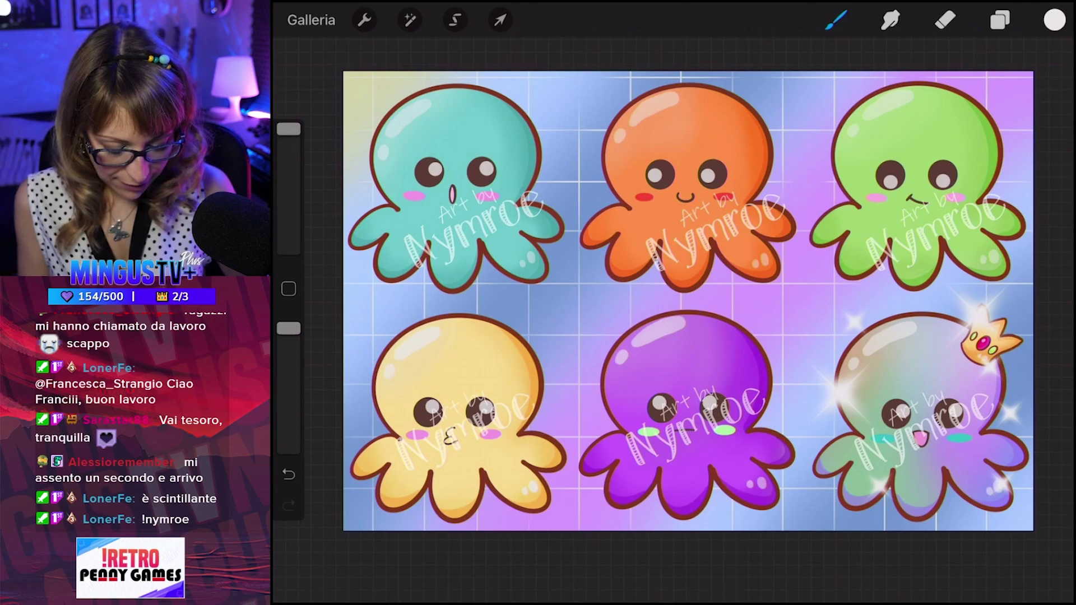
scroll(688, 301, "up", 2)
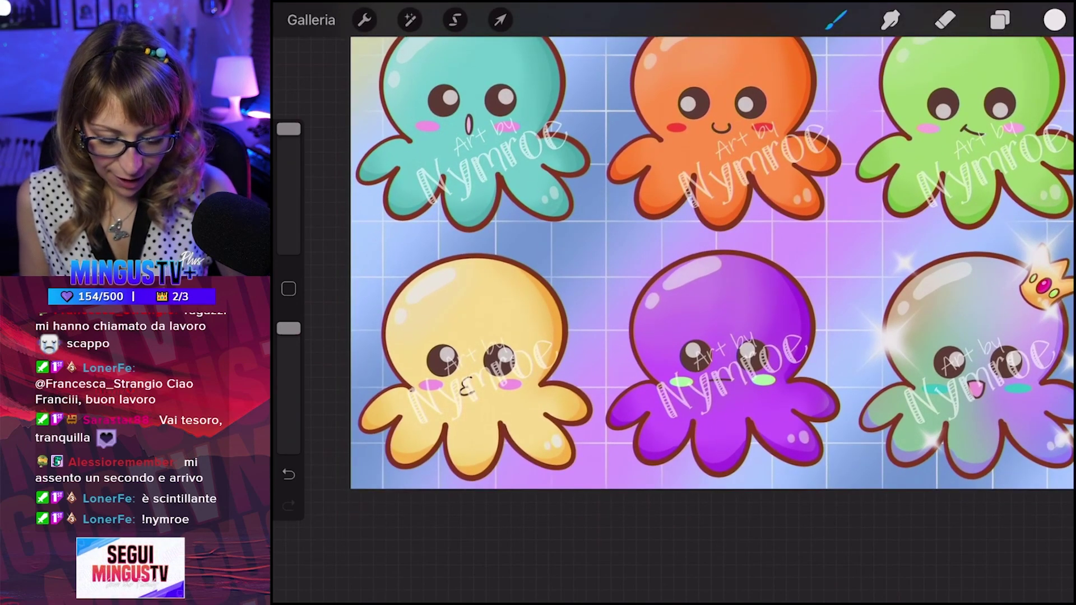
Move the yellow octopus's watermark down and right onto its tentacles.
left_click(500, 20)
left_click(500, 19)
left_click(455, 20)
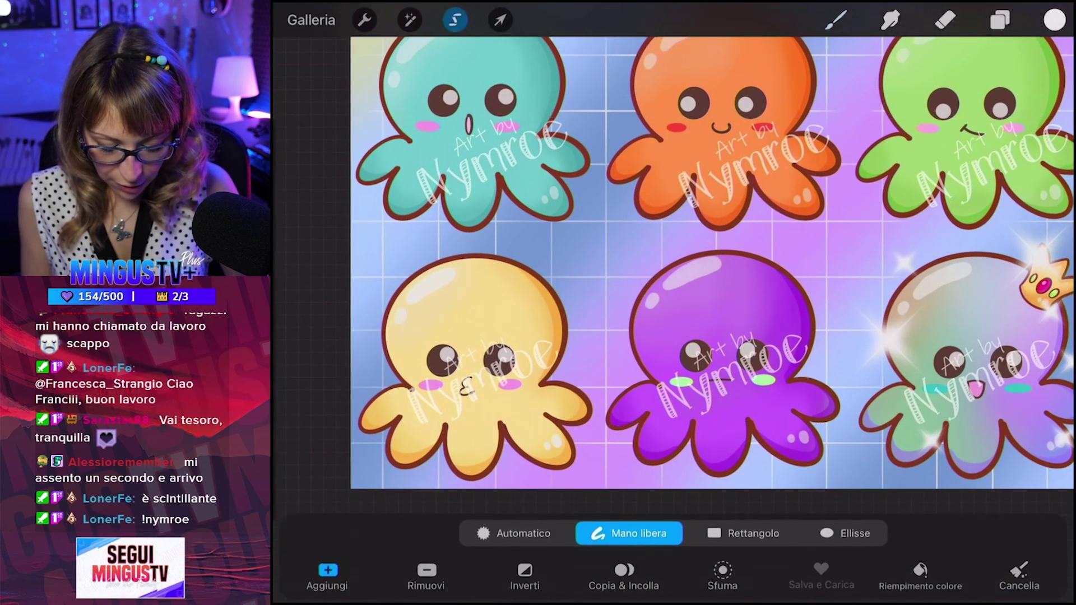
left_click_drag(478, 309, 451, 311)
mouse_move(448, 445)
left_mouse_down()
mouse_move(538, 426)
mouse_move(574, 358)
mouse_move(555, 305)
mouse_move(502, 290)
left_mouse_up()
left_click(500, 20)
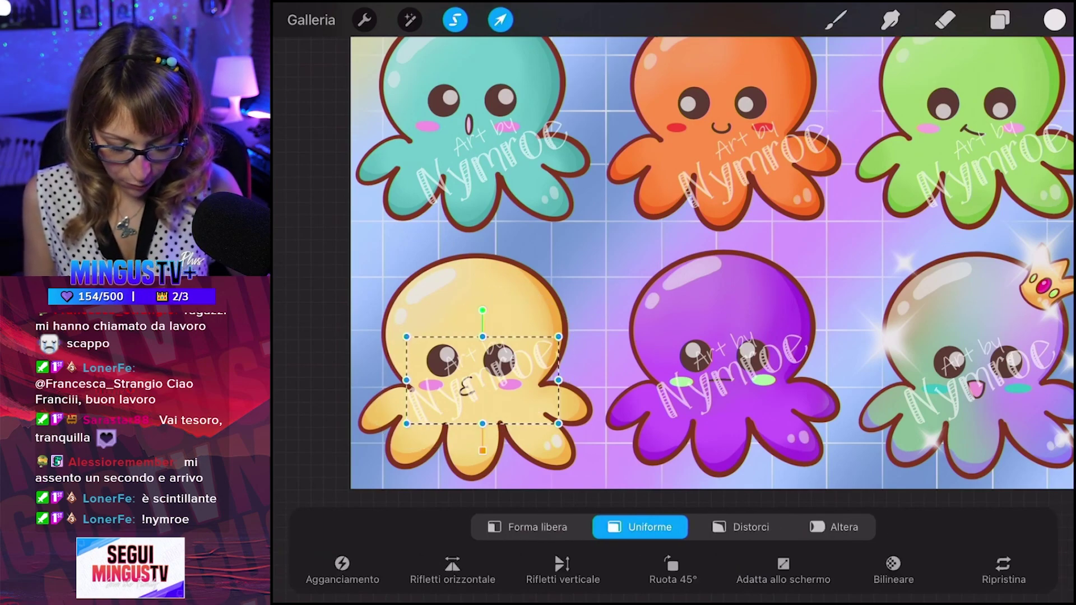
left_click_drag(483, 380, 501, 410)
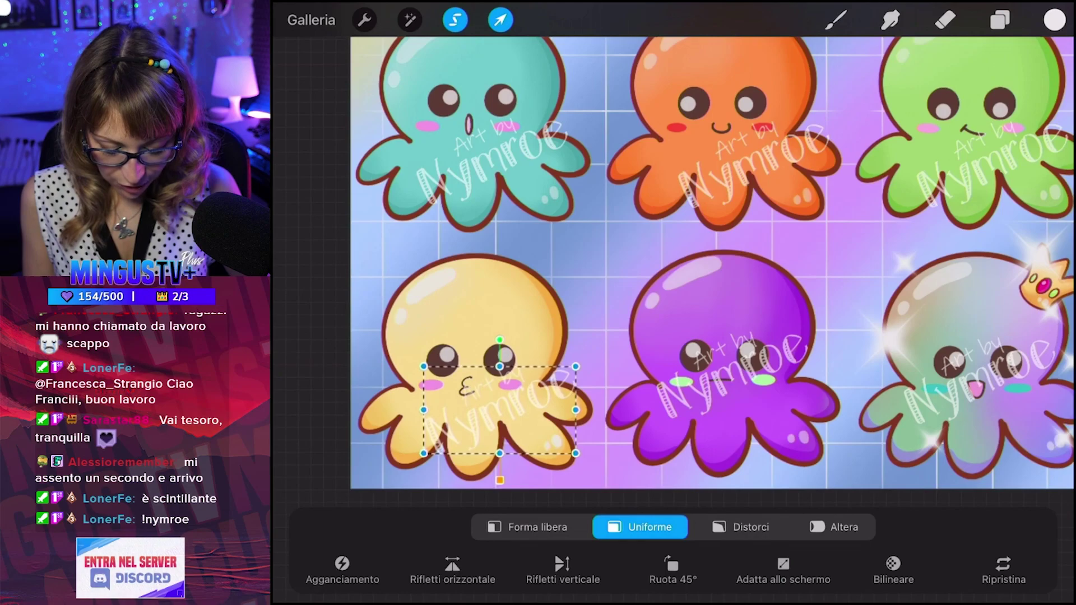
left_click(500, 20)
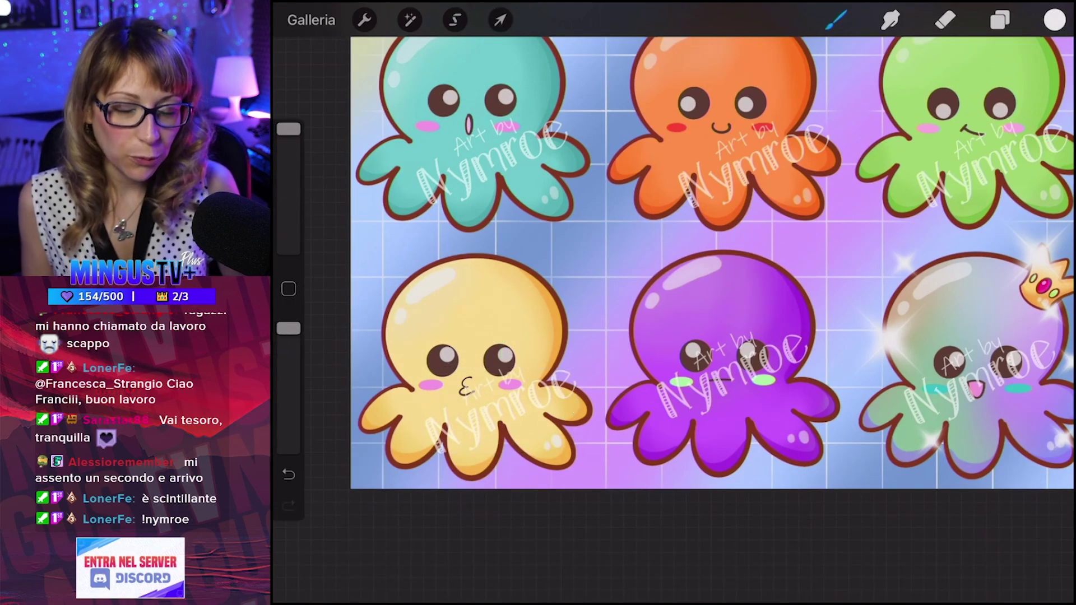
Move the purple octopus's watermark lower onto its tentacles.
left_click(455, 20)
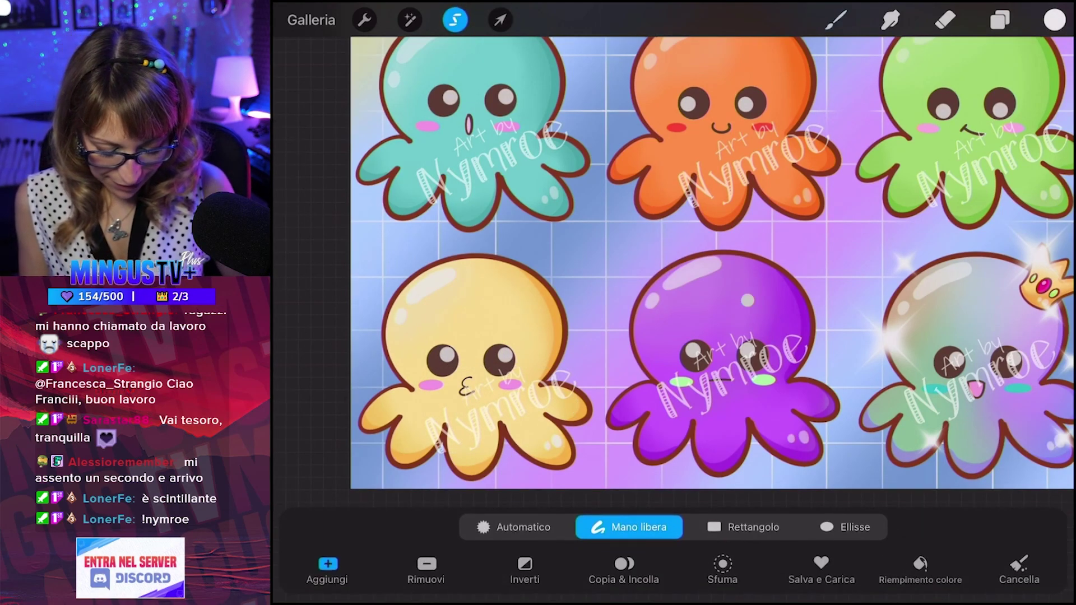
left_click_drag(700, 448, 748, 302)
left_click(499, 19)
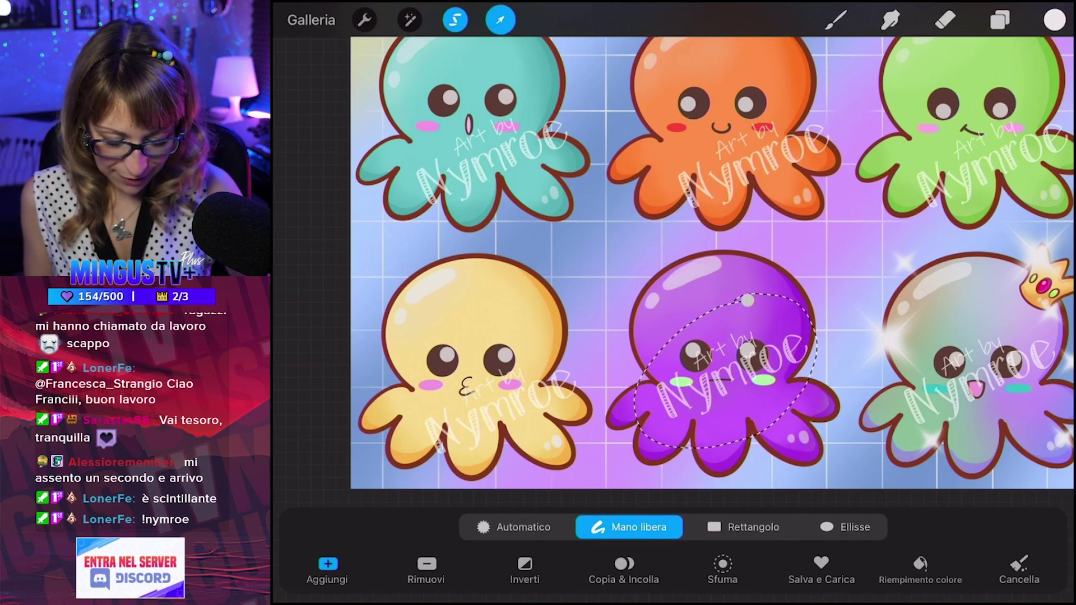
left_click_drag(731, 374, 743, 410)
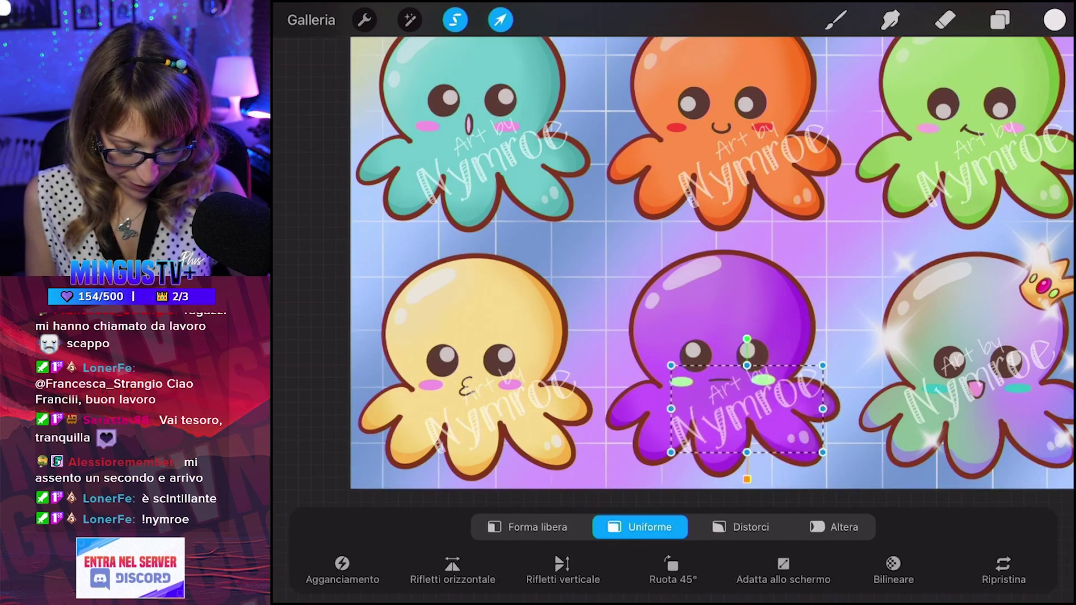
left_click(836, 20)
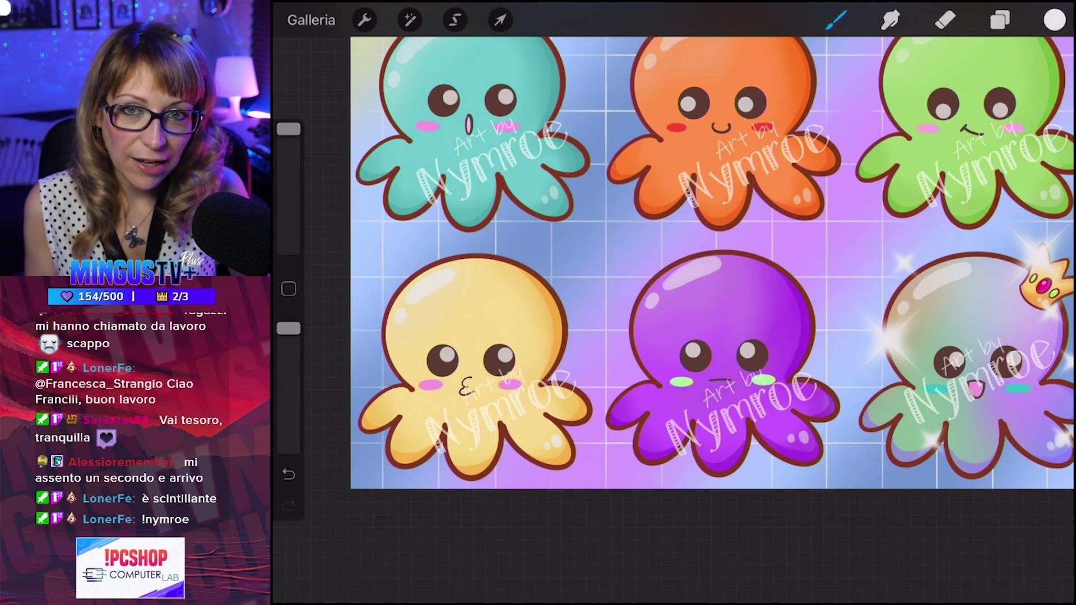
Move the rainbow crowned octopus's watermark down and right onto its tentacles.
left_click(454, 20)
scroll(672, 263, "right", 5)
scroll(672, 264, "down", 2)
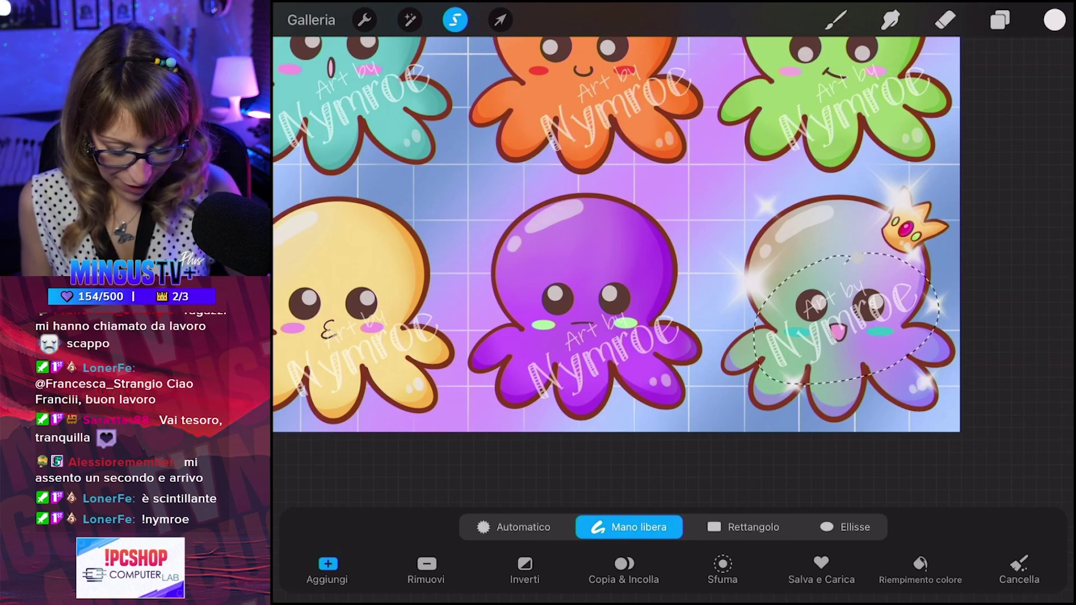
left_click(500, 20)
left_click_drag(842, 323, 858, 366)
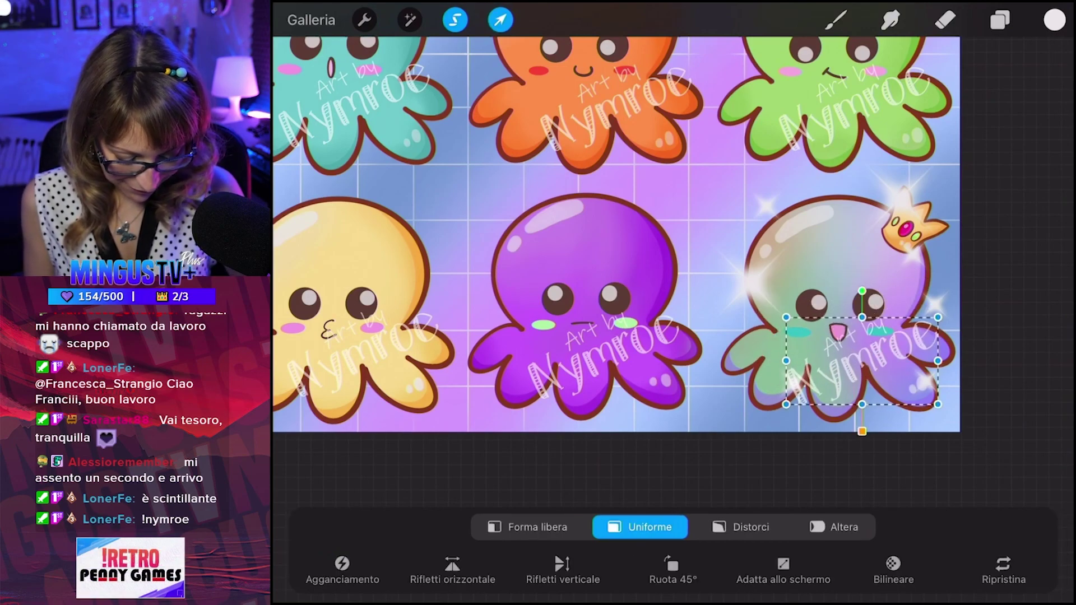
left_click(836, 20)
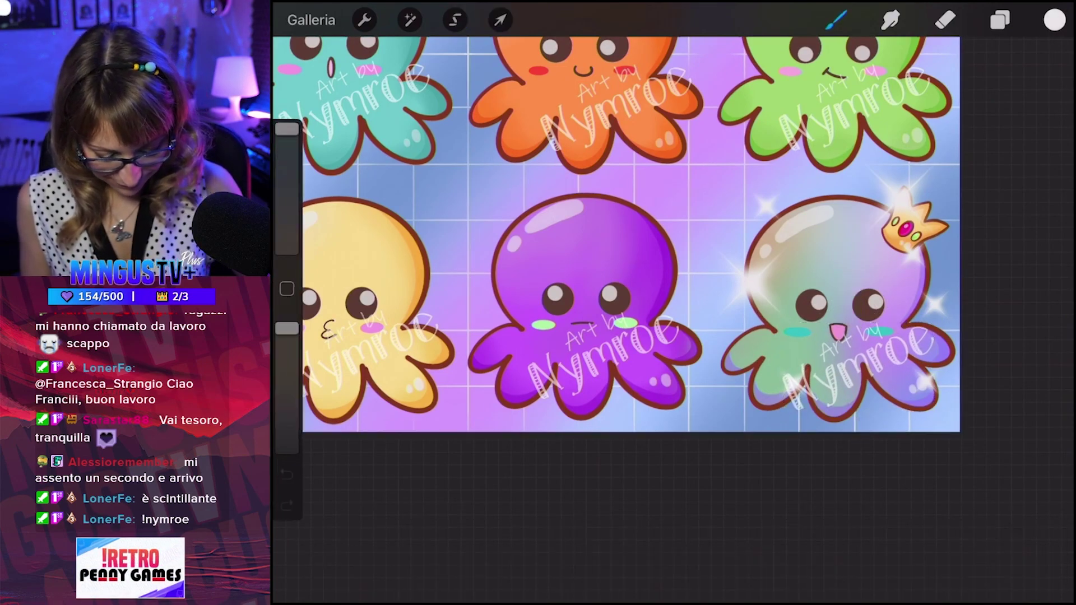
scroll(672, 263, "down", 3)
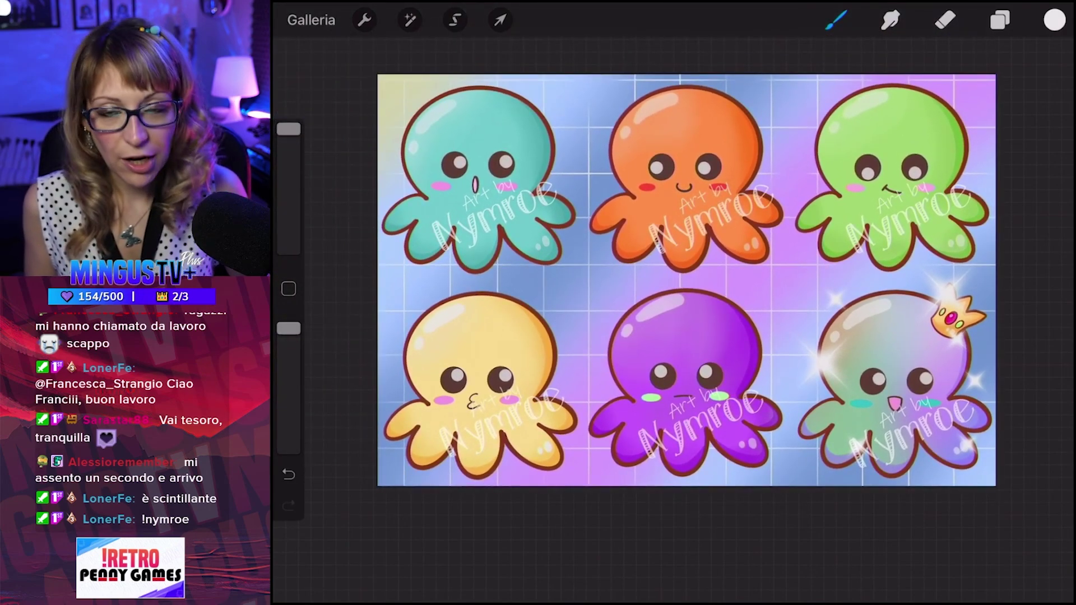
scroll(687, 280, "up", 1)
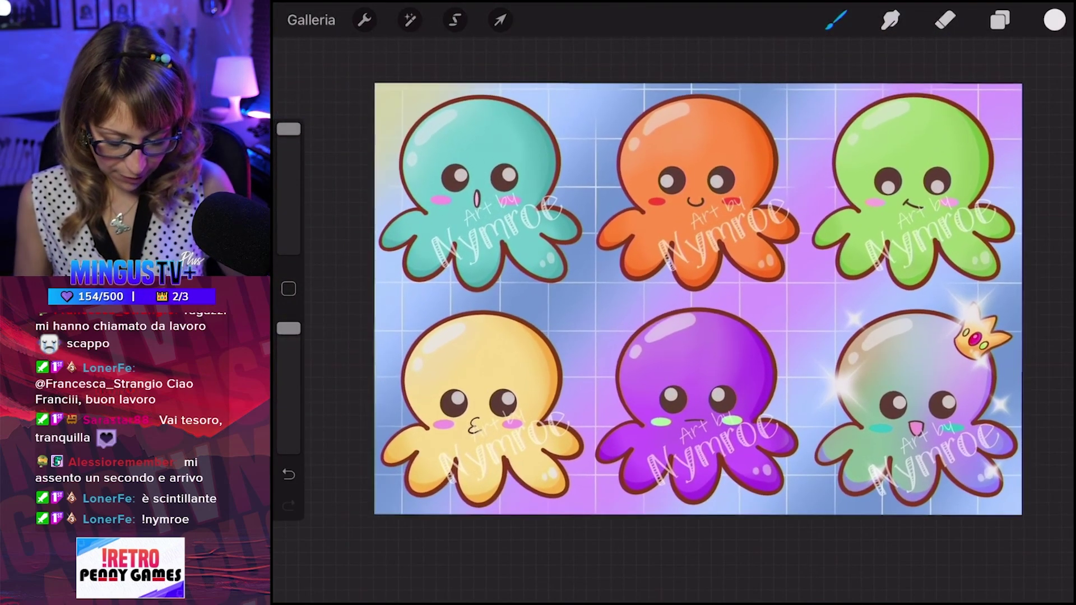
scroll(686, 281, "up", 1)
scroll(686, 297, "up", 1)
scroll(678, 314, "up", 1)
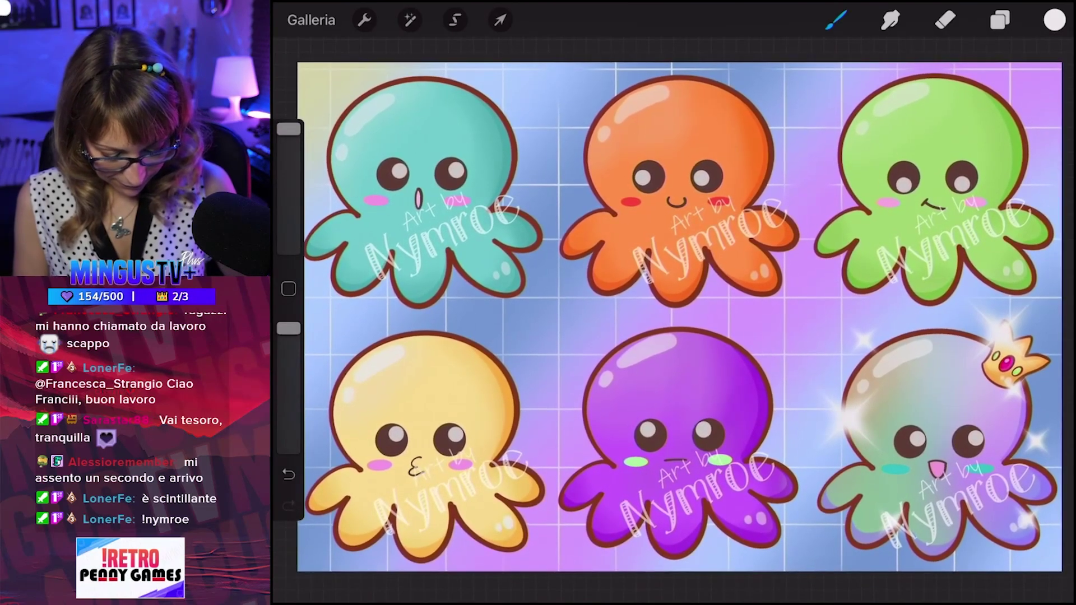